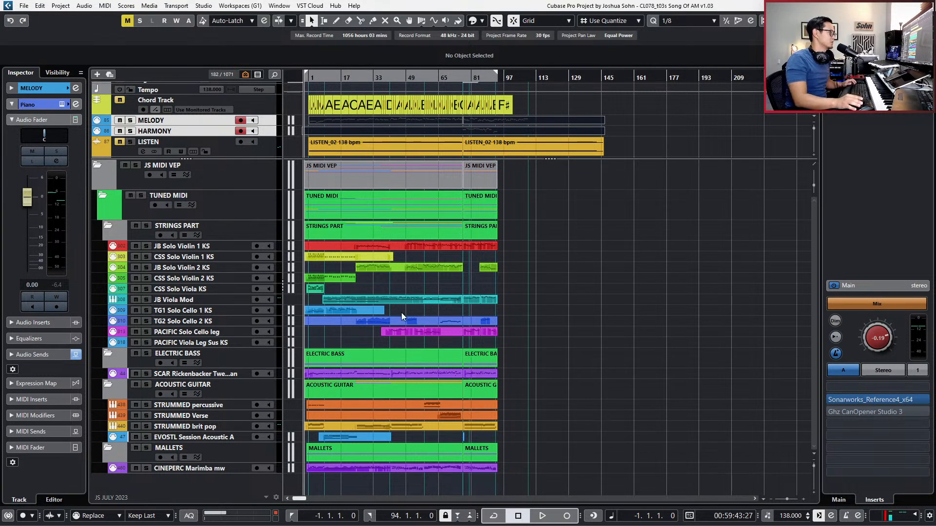
# Place the playhead at the start of the second CHORUS section at bar 77.
pyautogui.scroll(2, 514, 308)
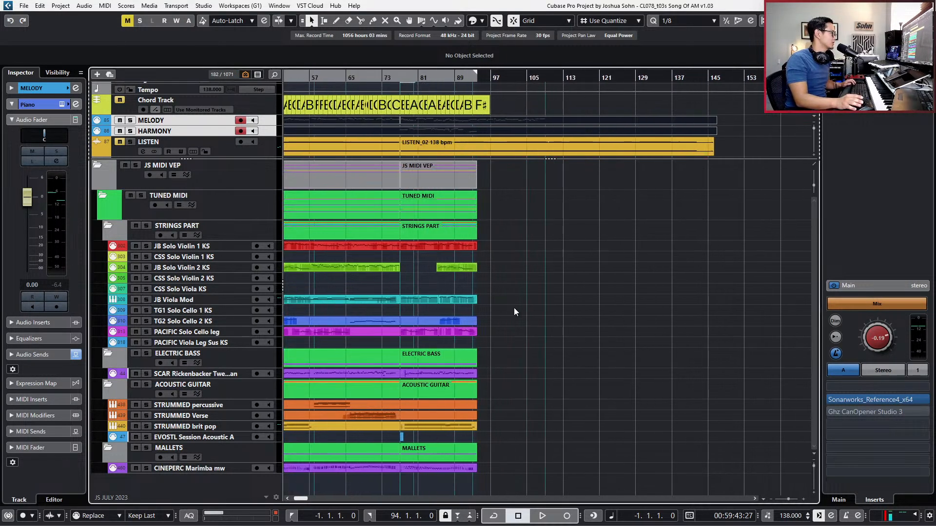
pyautogui.scroll(2, 514, 312)
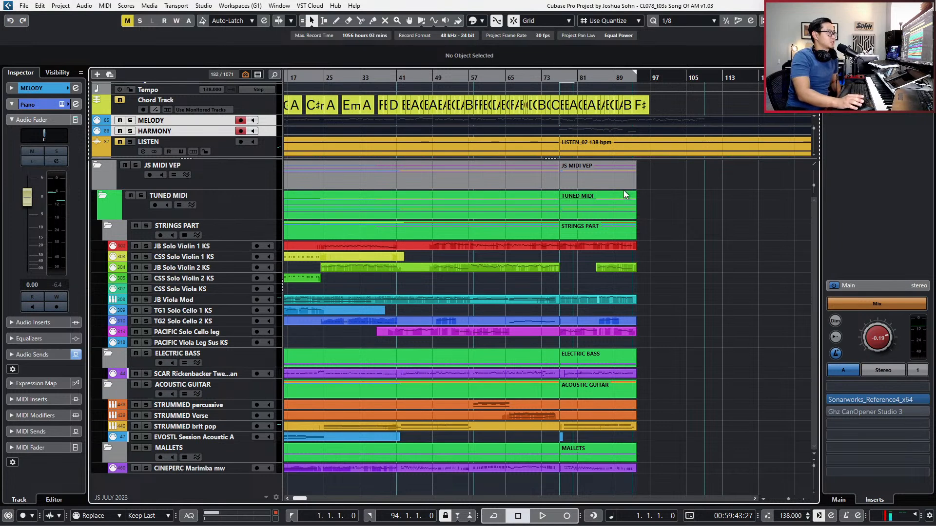
pyautogui.scroll(2, 663, 117)
pyautogui.click(561, 76)
pyautogui.scroll(3, 617, 113)
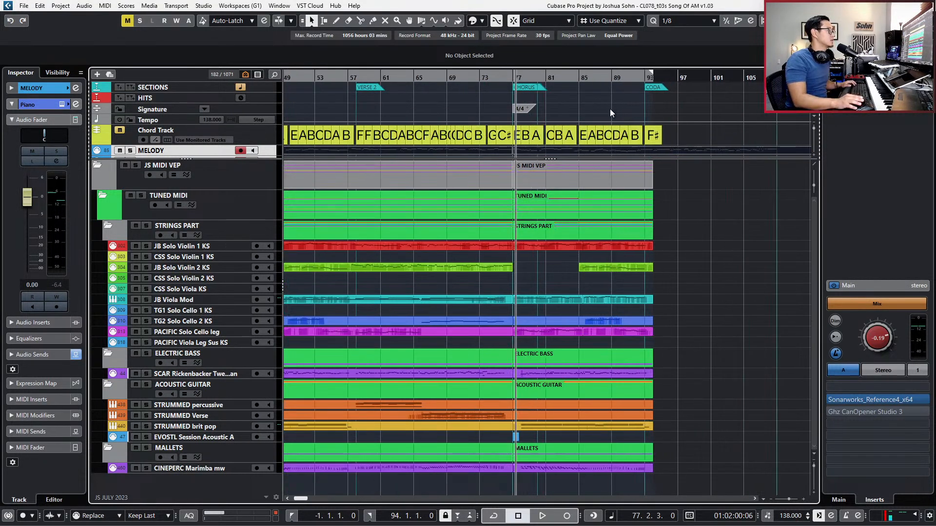
pyautogui.hotkey('shift', 'b')
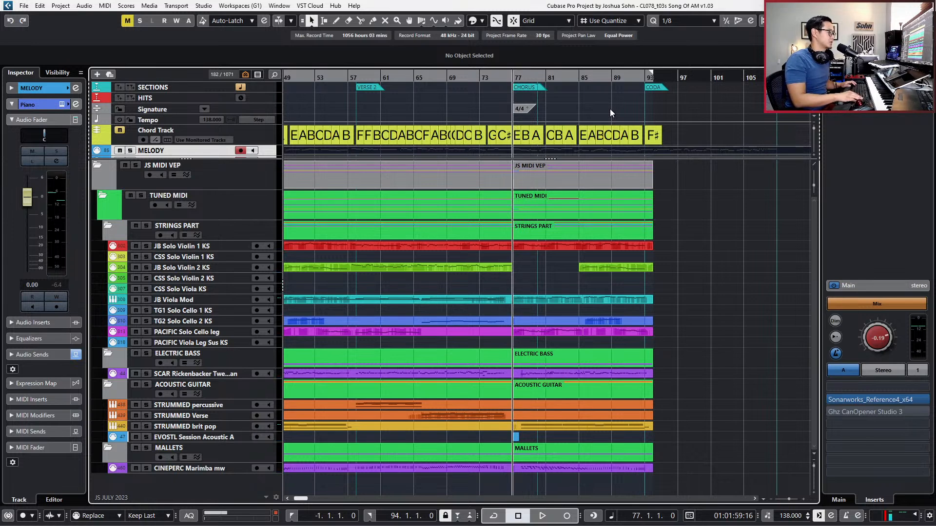
# Jump the playhead to the CODA marker at bar 93 and look over the stretch up to ENDING.
pyautogui.hotkey('shift', 'n')
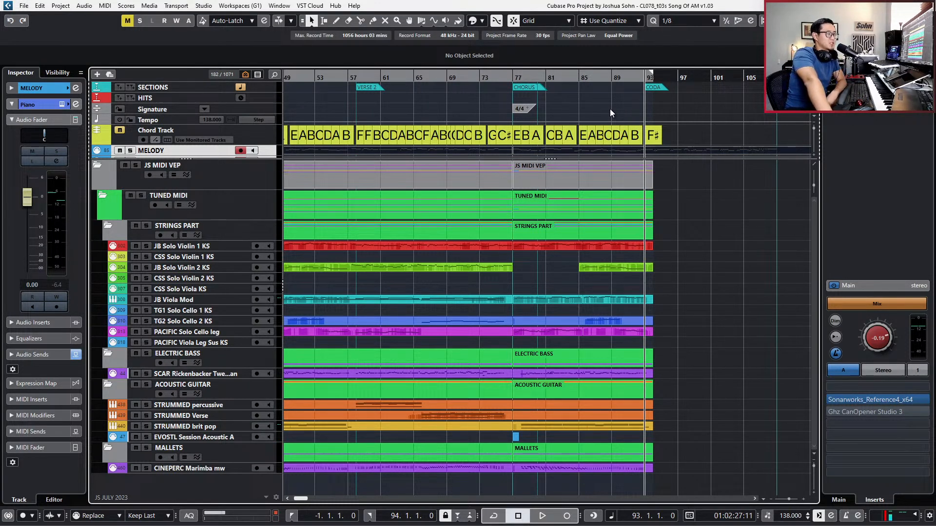
pyautogui.press('g')
pyautogui.hscroll(5, 620, 106)
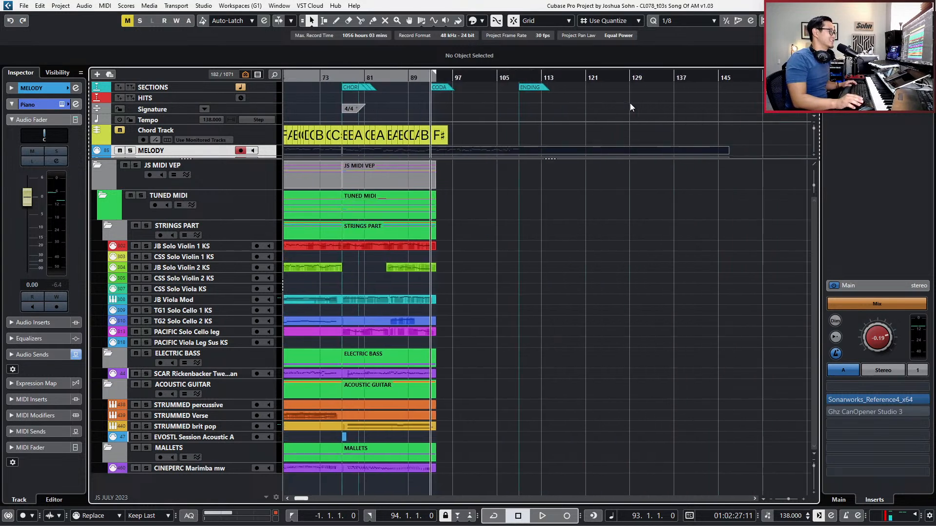
pyautogui.hscroll(-3, 631, 103)
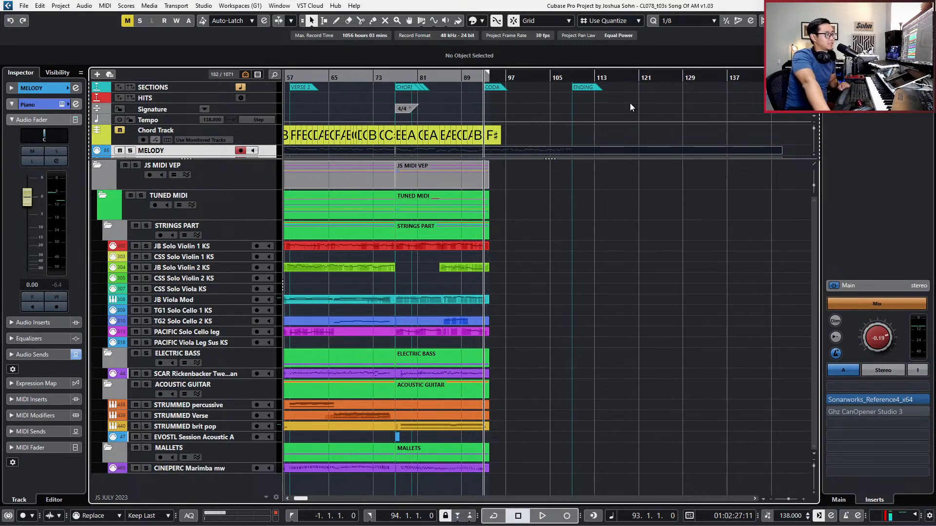
# Play the arrangement from the start of the project and show the Master level meter.
pyautogui.hotkey('shift', 'b')
pyautogui.press('g')
pyautogui.press('g')
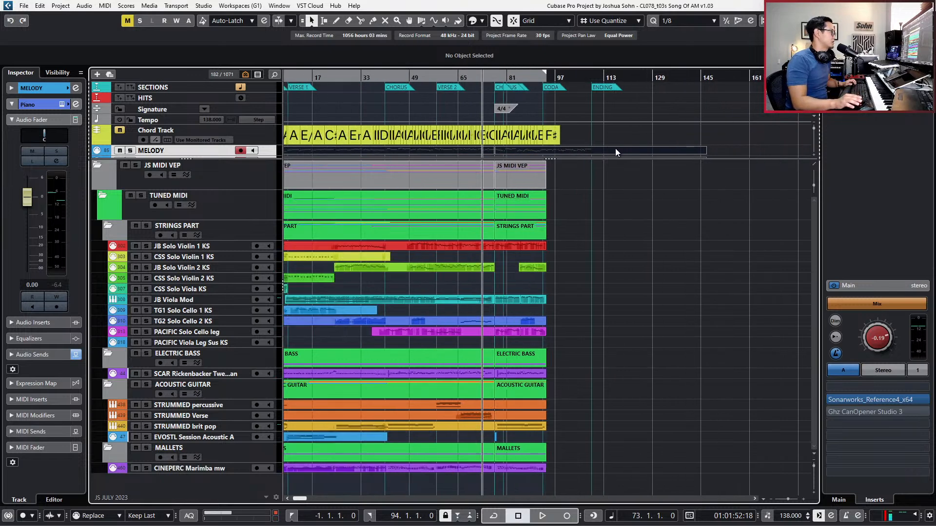
pyautogui.press('Home')
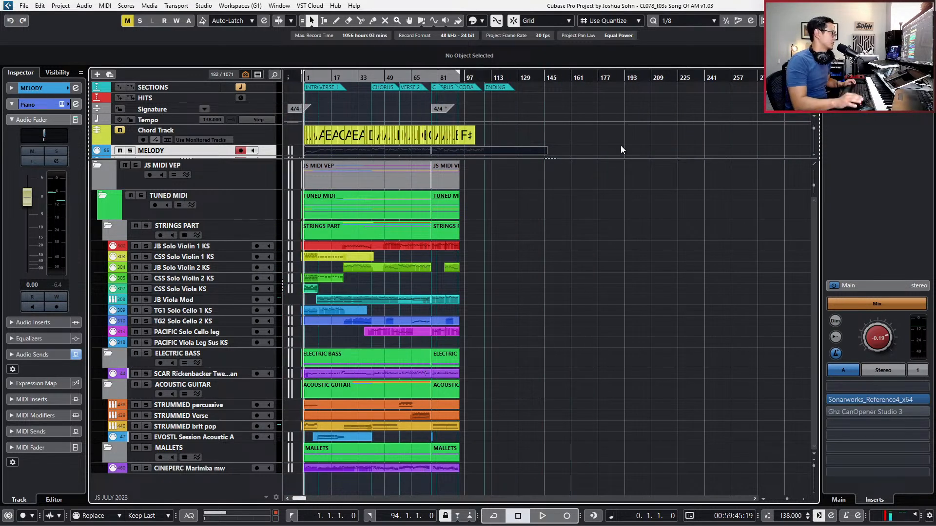
pyautogui.scroll(-1, 616, 147)
pyautogui.scroll(1, 574, 214)
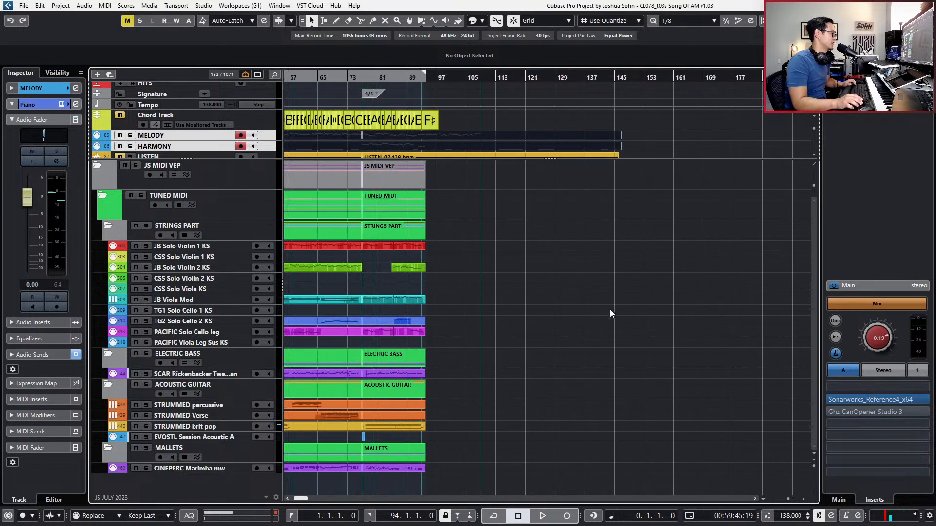
pyautogui.scroll(1, 611, 308)
pyautogui.press('space')
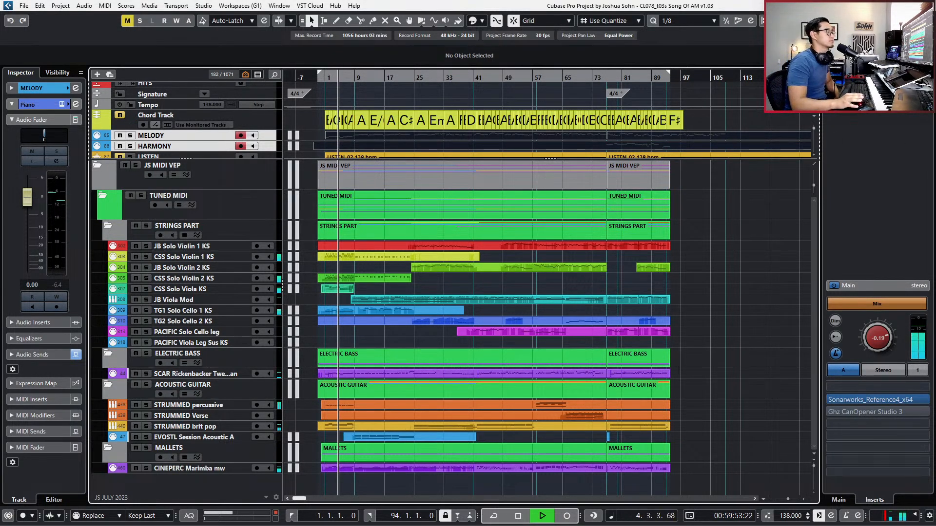
pyautogui.click(917, 73)
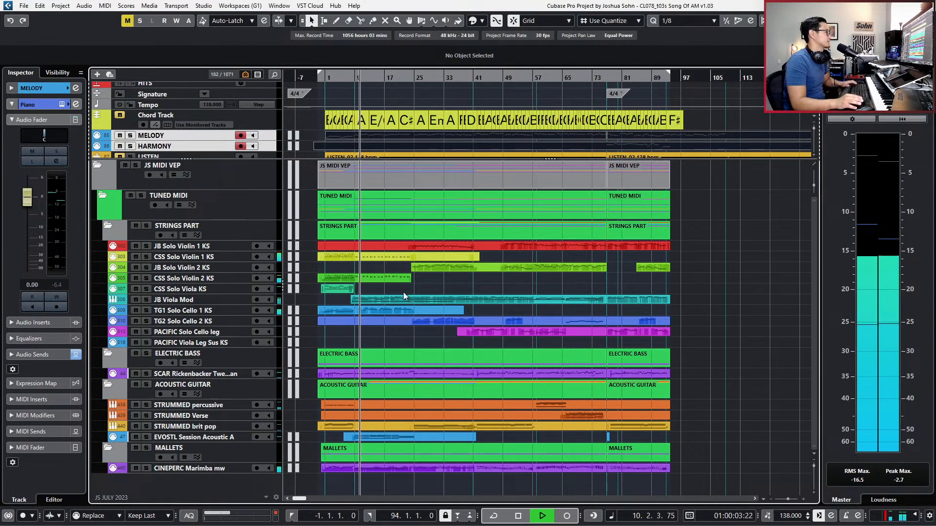
# Open the TUNED MIDI folder part in the Key Editor and follow its notes during playback.
pyautogui.press('h')
pyautogui.press('h')
pyautogui.press('h')
pyautogui.press('h')
pyautogui.hscroll(-3, 377, 306)
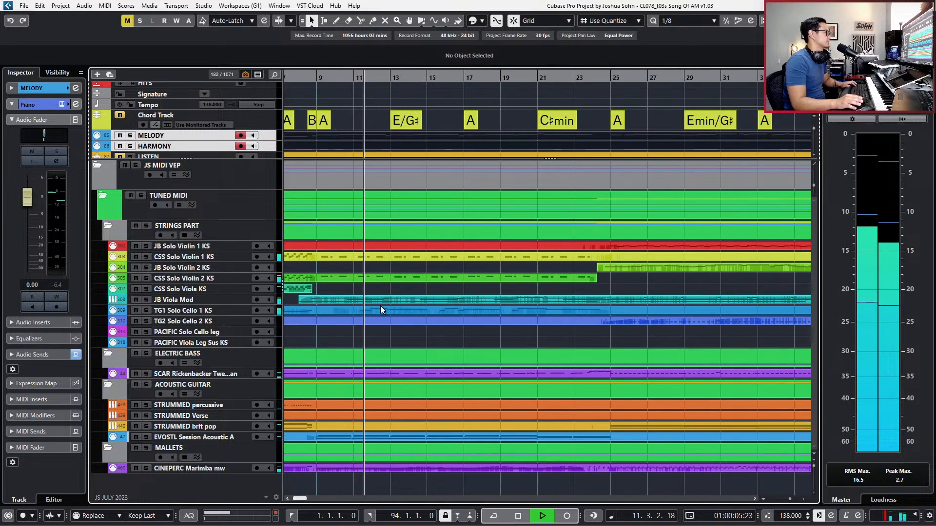
pyautogui.doubleClick(385, 199)
pyautogui.press('g')
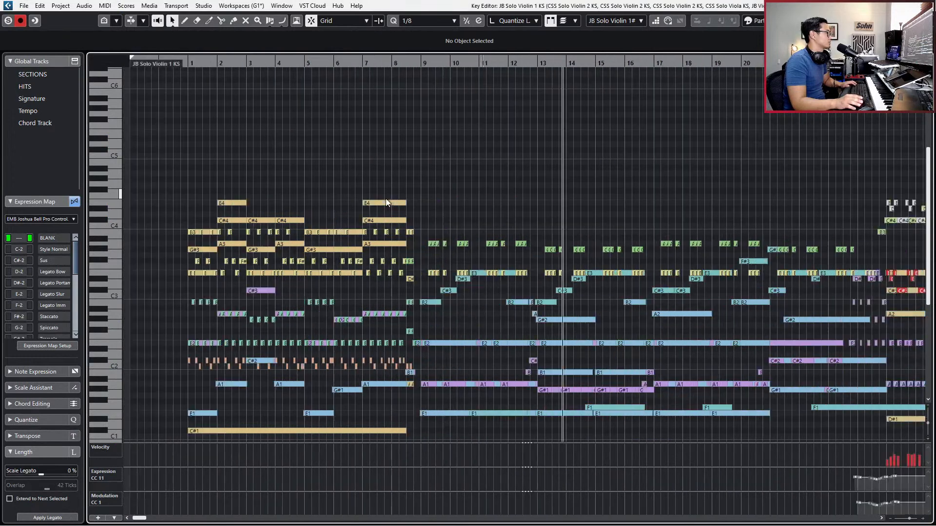
pyautogui.scroll(-3, 385, 198)
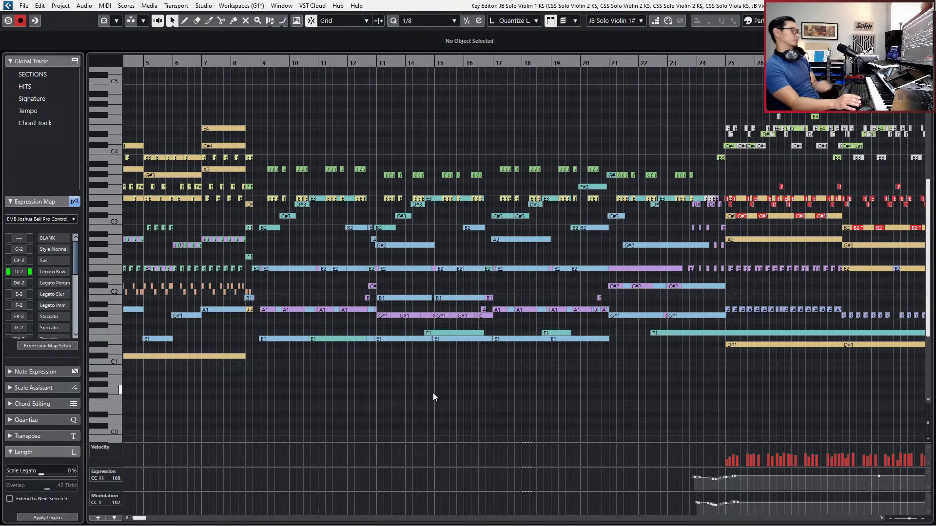
pyautogui.press('f')
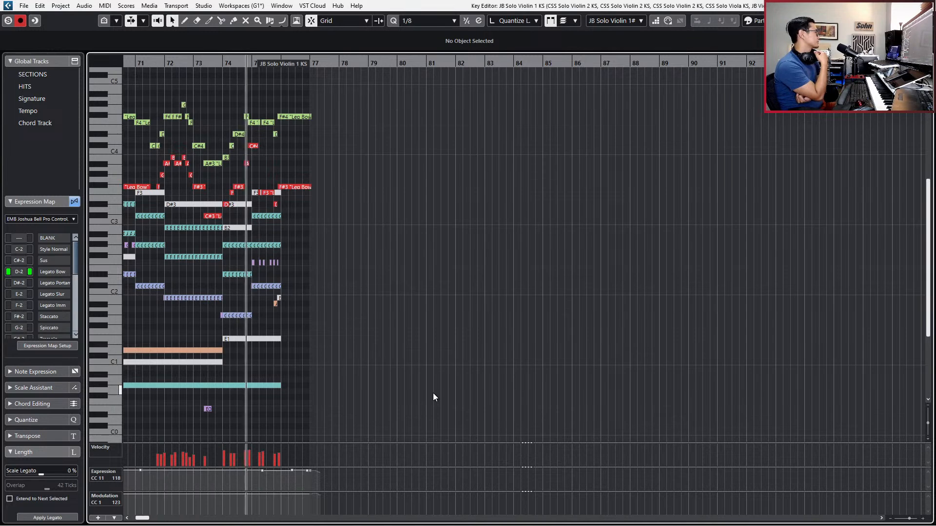
# Close the Key Editor and stop playback with the playhead at bar 77.
pyautogui.press('Return')
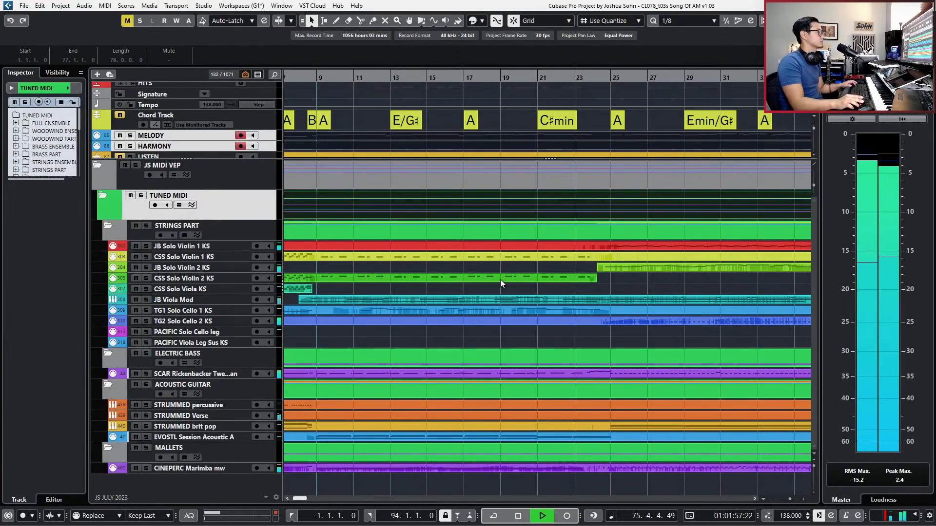
pyautogui.click(518, 339)
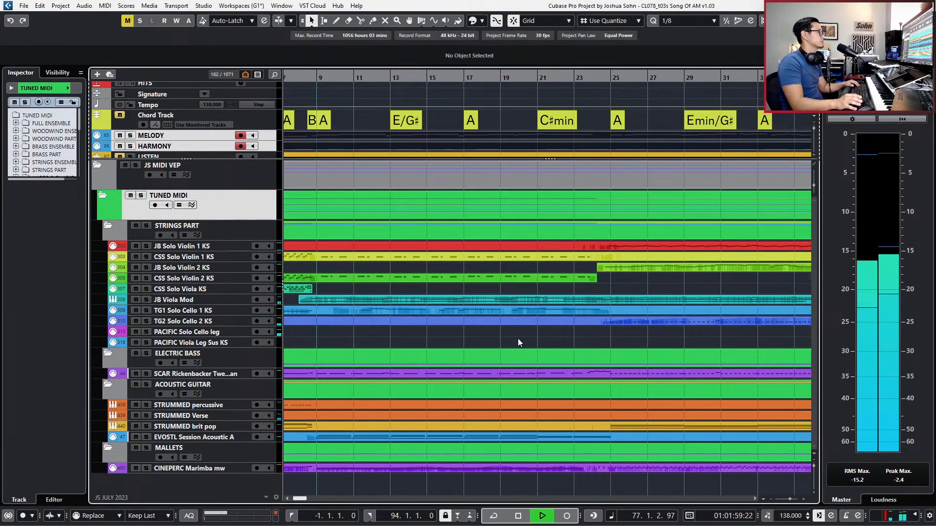
pyautogui.press('space')
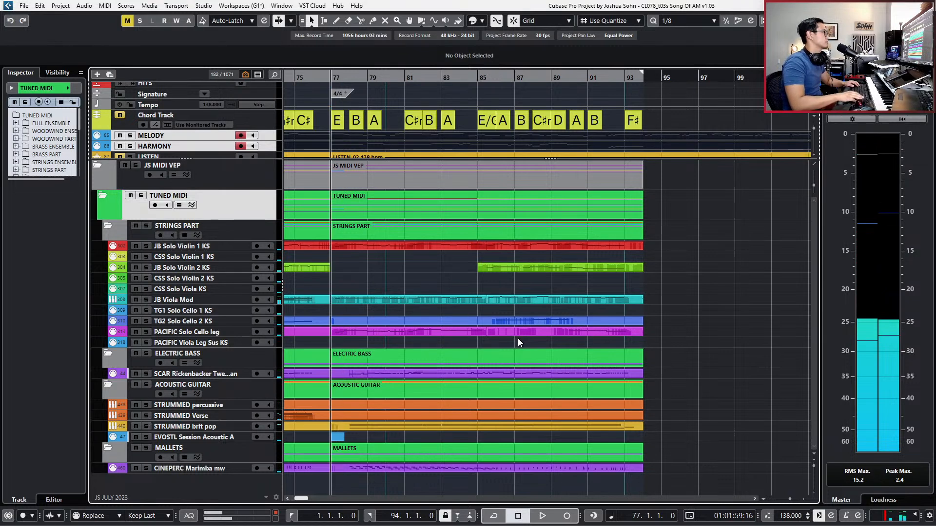
# Play about two bars of the chorus from bar 77 and return the playhead to bar 75.
pyautogui.press('space')
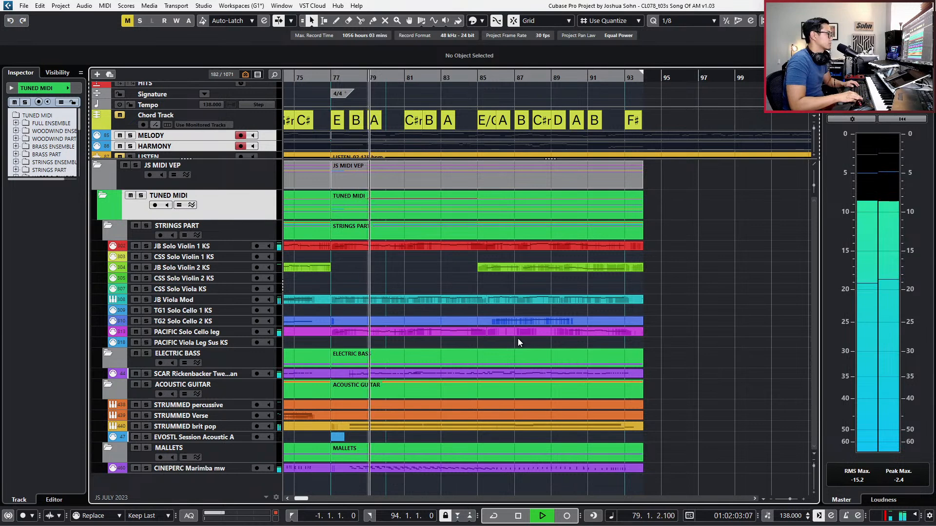
pyautogui.press('space')
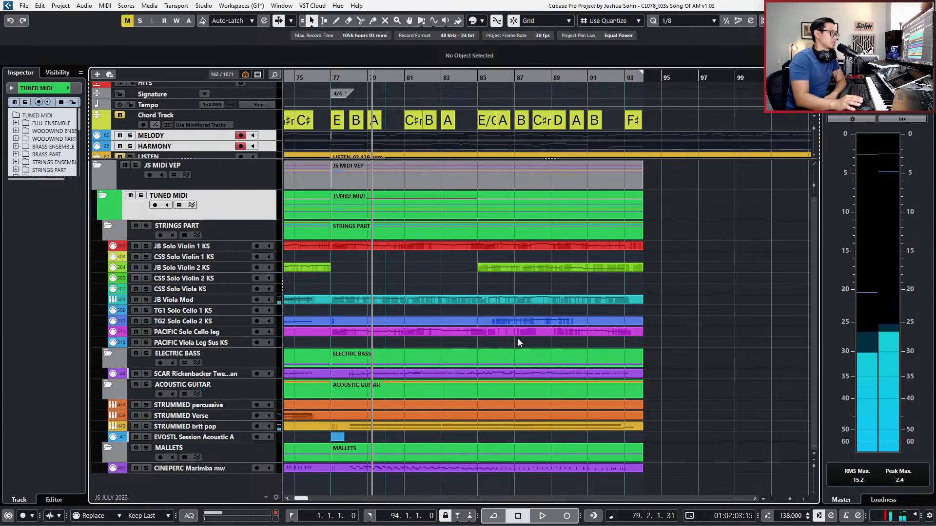
pyautogui.press('KP_0')
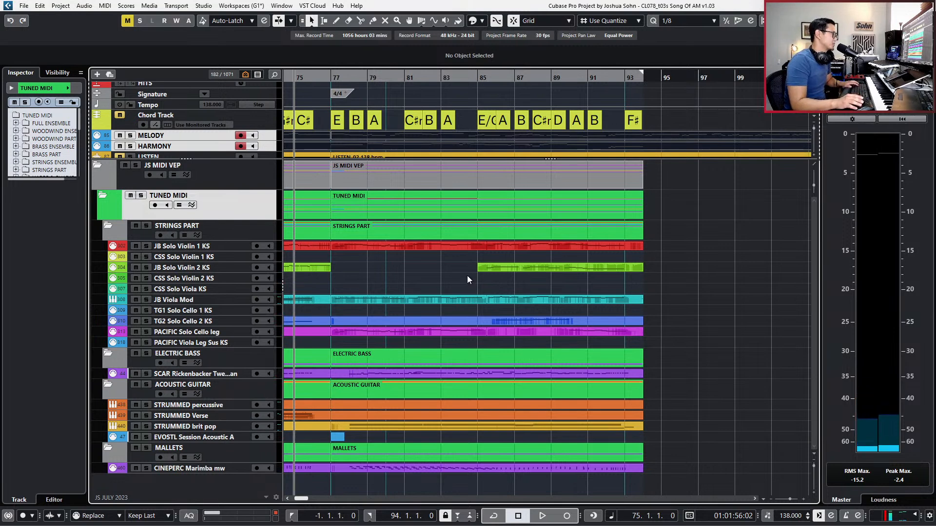
# Advance the playhead from bar 75 to bar 77 and examine the arrangement up to its end.
pyautogui.press('g')
pyautogui.press('g')
pyautogui.hscroll(-2, 467, 280)
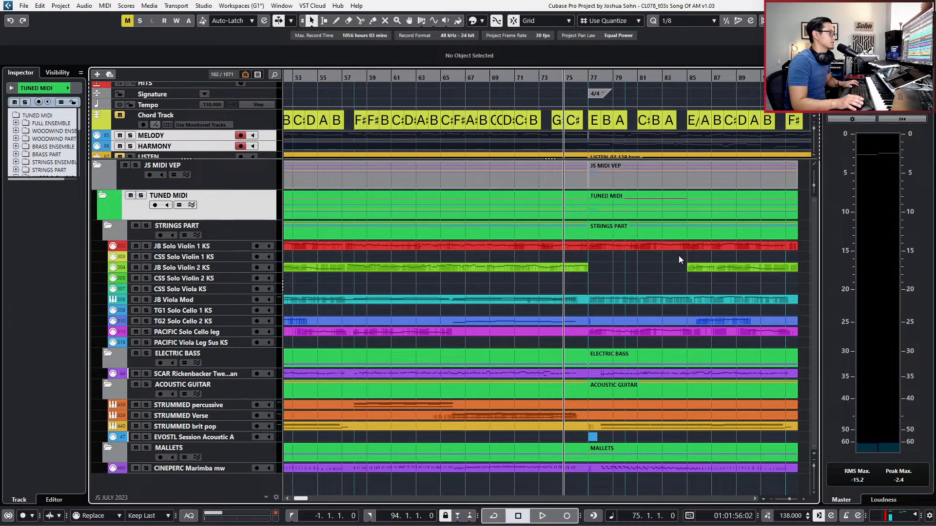
pyautogui.scroll(2, 672, 230)
pyautogui.scroll(-1, 656, 123)
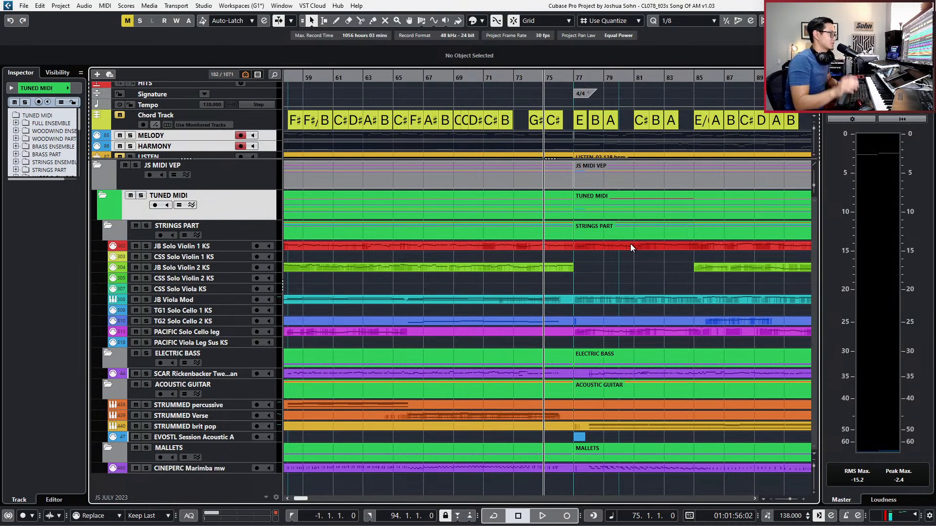
pyautogui.hotkey('ctrl', 'Right')
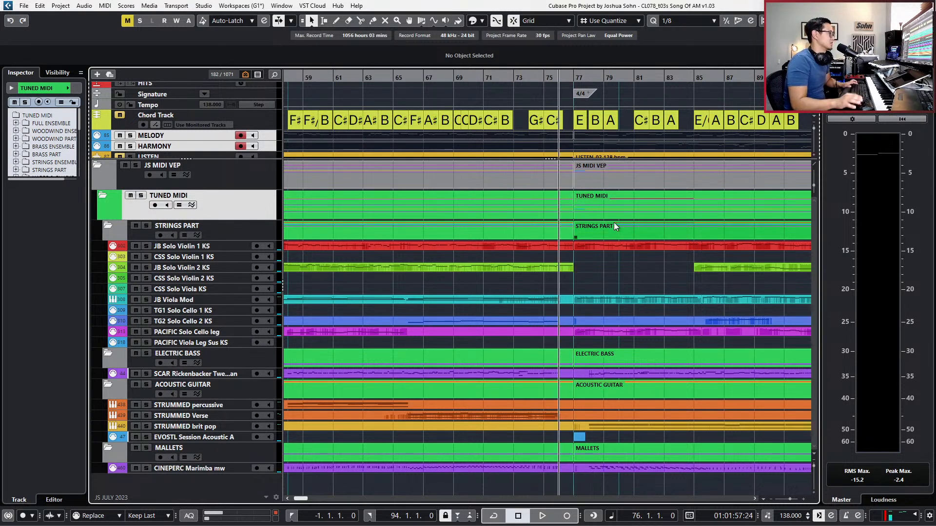
pyautogui.hotkey('ctrl', 'Right')
pyautogui.scroll(-2, 672, 261)
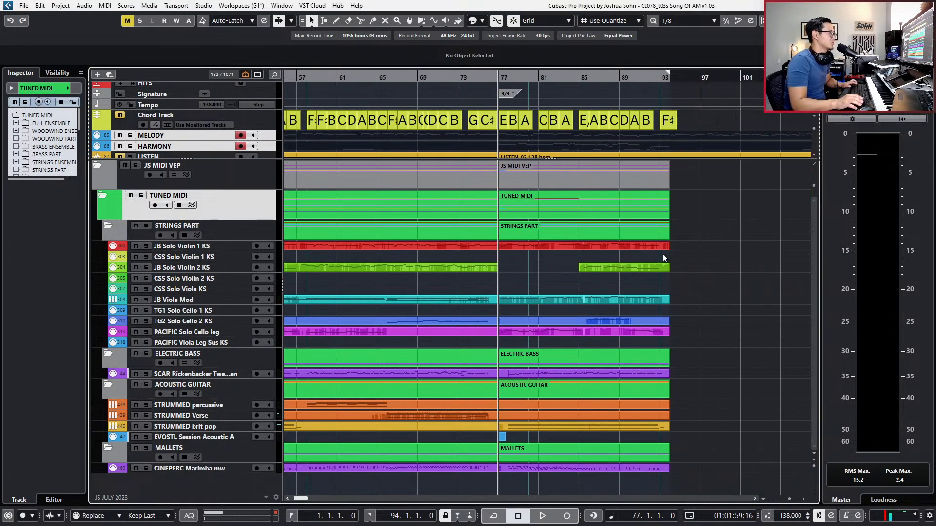
pyautogui.scroll(1, 635, 113)
pyautogui.scroll(-1, 653, 117)
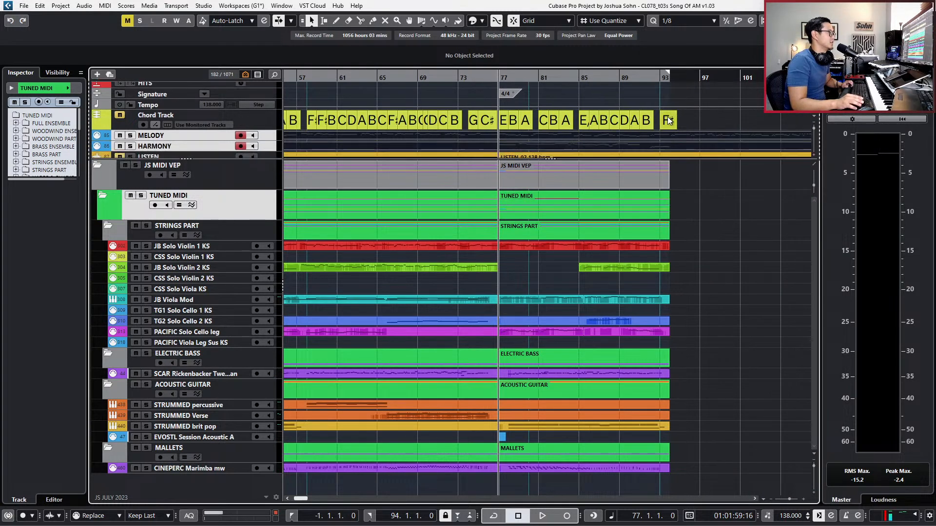
# Unmute the MELODY and HARMONY parts that start at bar 77.
pyautogui.click(671, 130)
pyautogui.click(669, 147)
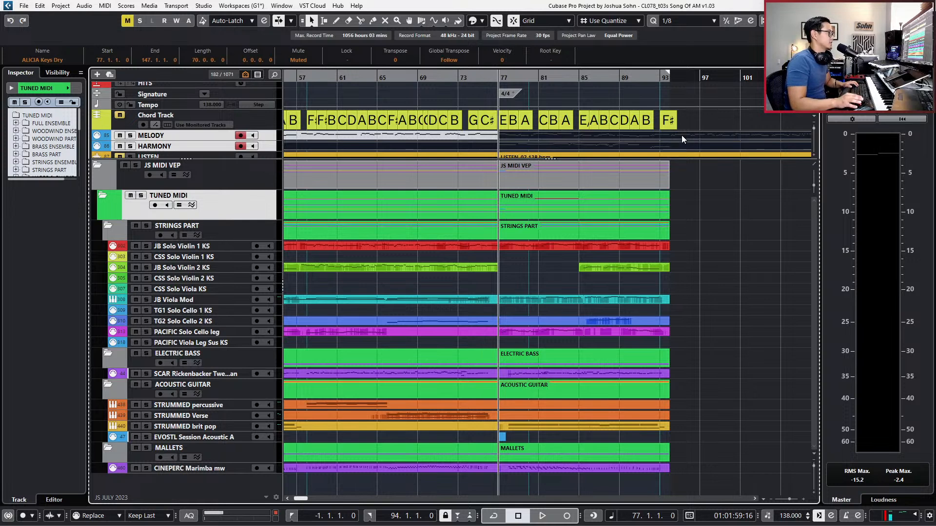
pyautogui.scroll(-1, 682, 135)
pyautogui.hotkey('shift', 'u')
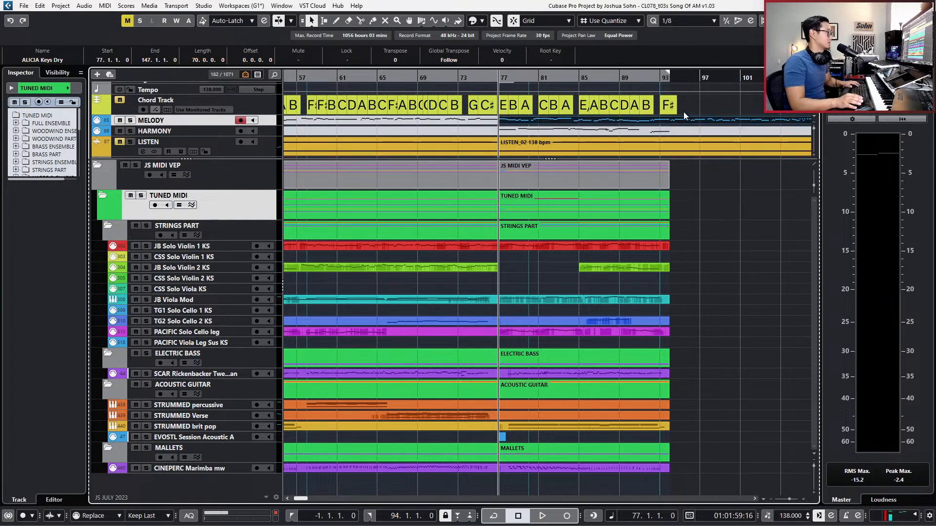
# Solo the JB Solo Violin 1 KS track and listen to its chorus part from bar 77 to about bar 89.
pyautogui.click(652, 248)
pyautogui.click(564, 249)
pyautogui.press('s')
pyautogui.press('space')
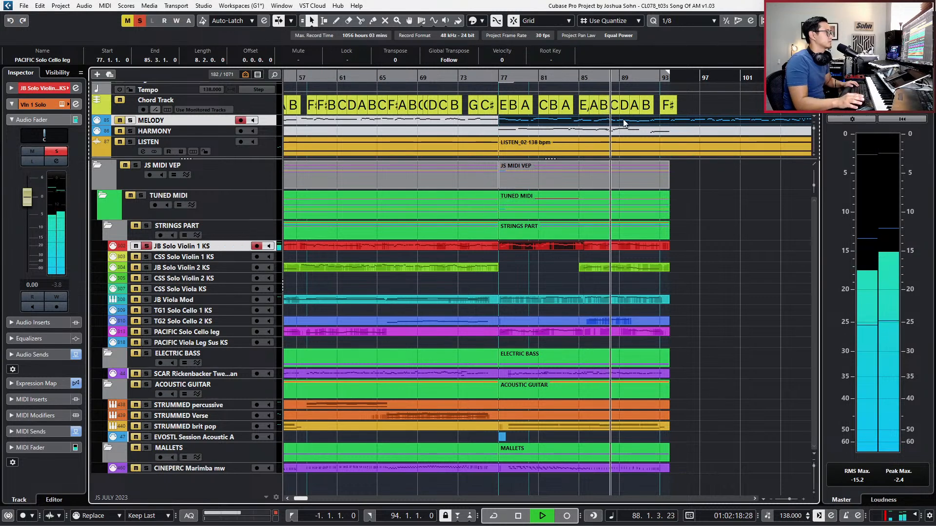
pyautogui.press('space')
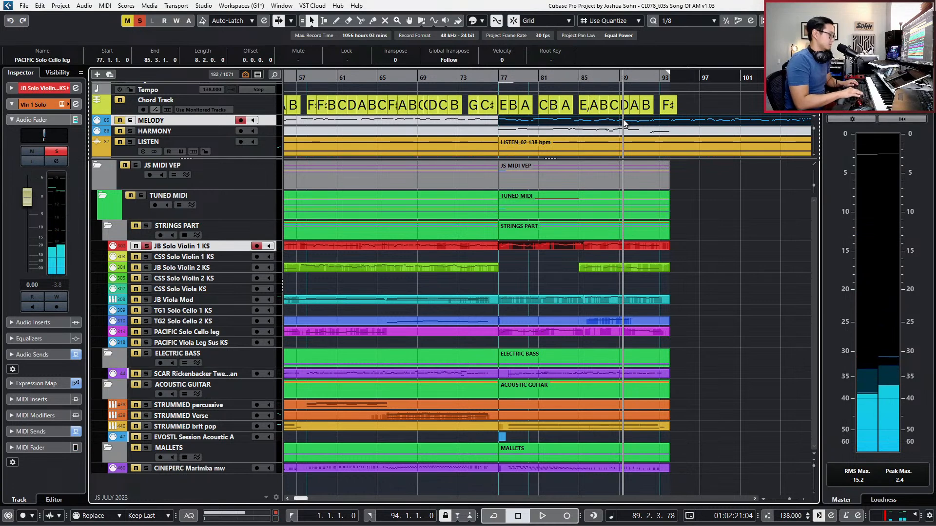
# Switch the solo from JB Solo Violin 1 KS to the MELODY track and play from bar 77.
pyautogui.press('s')
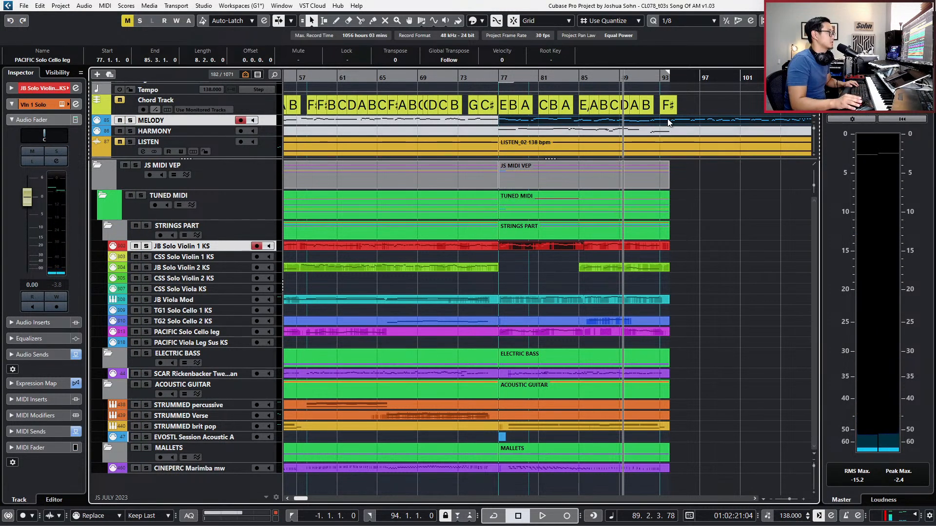
pyautogui.press('l')
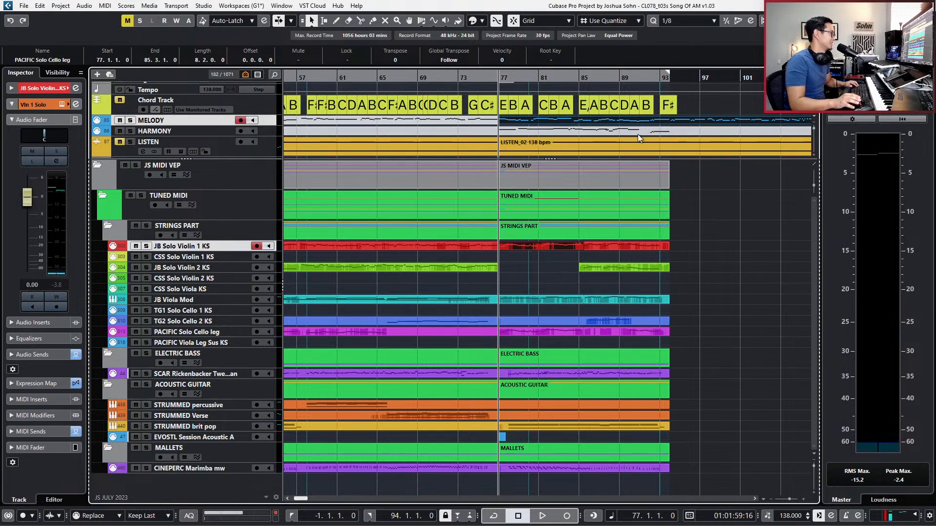
pyautogui.press('s')
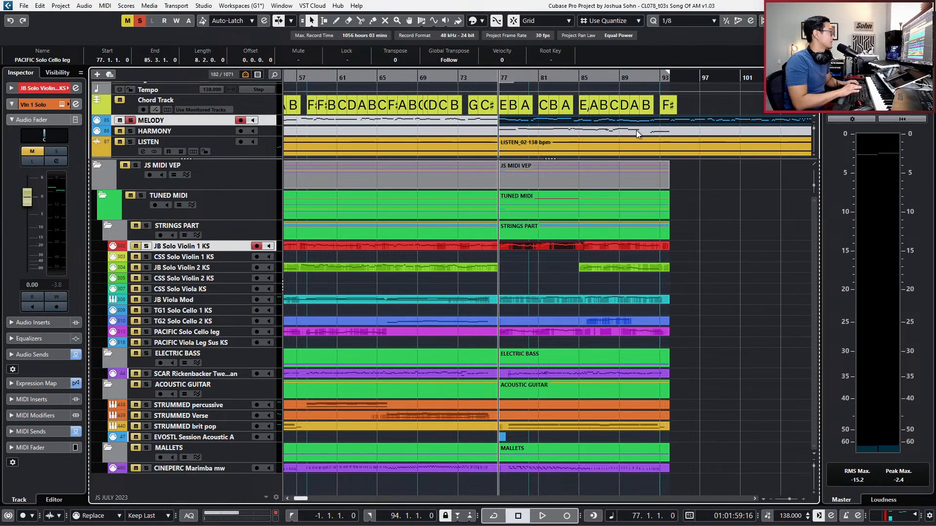
pyautogui.press('space')
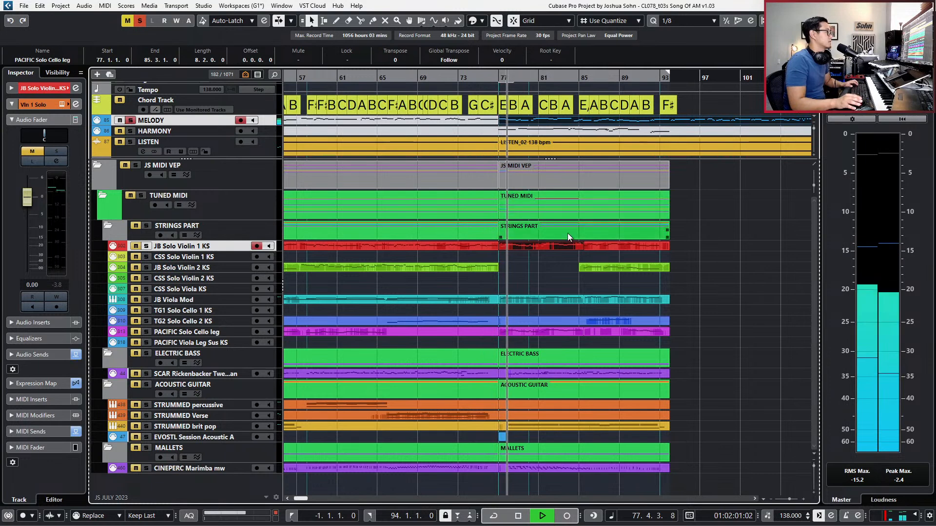
# Check the JB Solo Violin 1 KS notes from bar 77 in the Key Editor during playback, and stop playback.
pyautogui.click(582, 254)
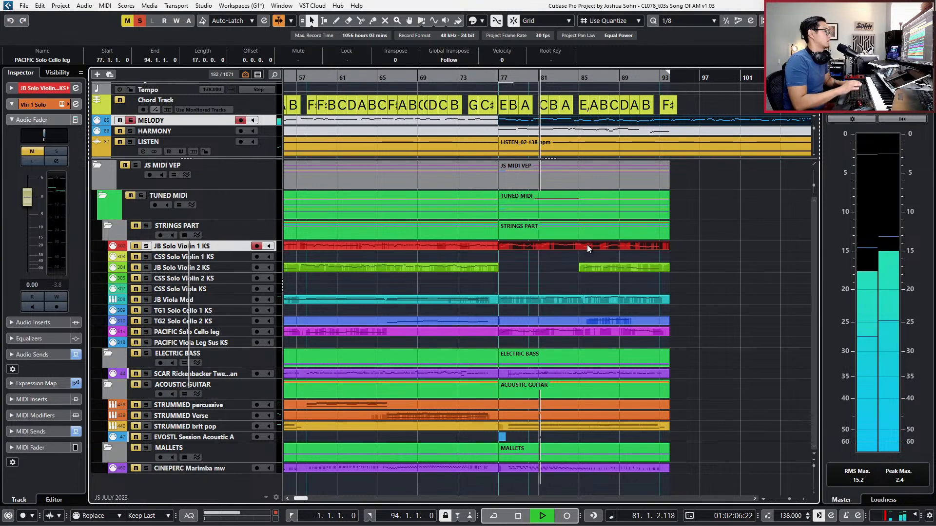
pyautogui.doubleClick(507, 332)
pyautogui.press('g')
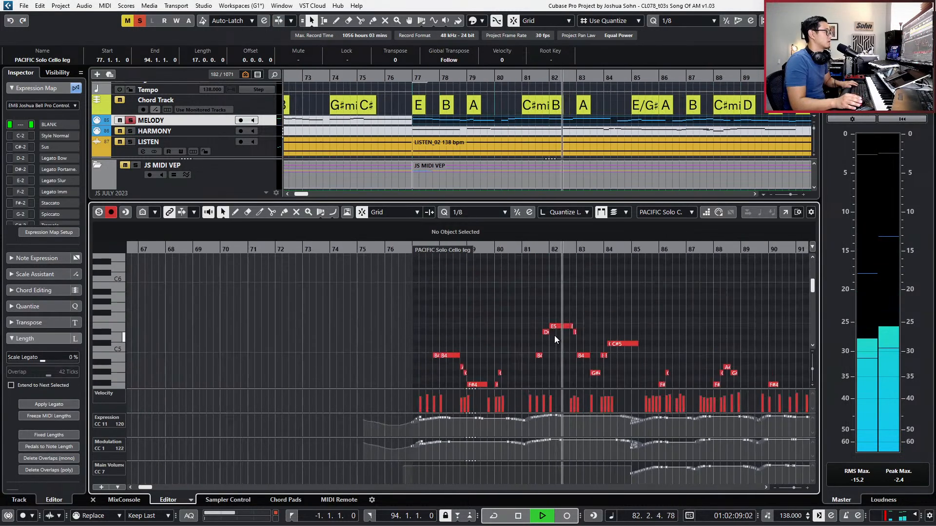
pyautogui.hotkey('ctrl', 'e')
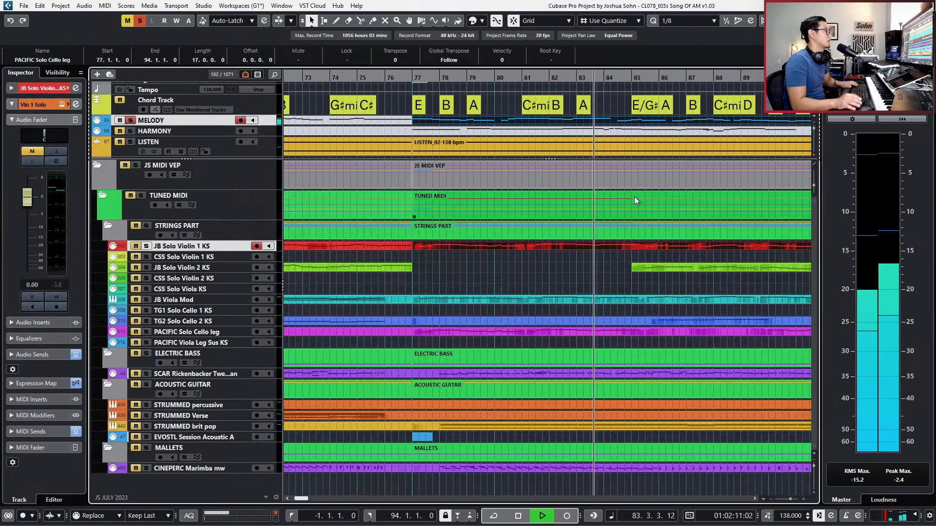
pyautogui.press('space')
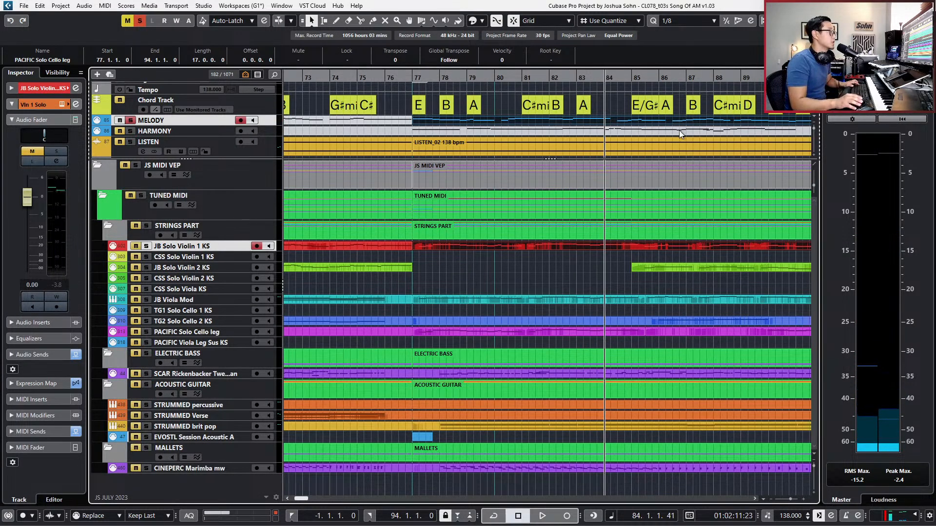
# Copy the MELODY part that starts at bar 77 onto the CSS Solo Violin 1 KS track at the same position.
pyautogui.hscroll(2, 586, 111)
pyautogui.press('b')
pyautogui.press('b')
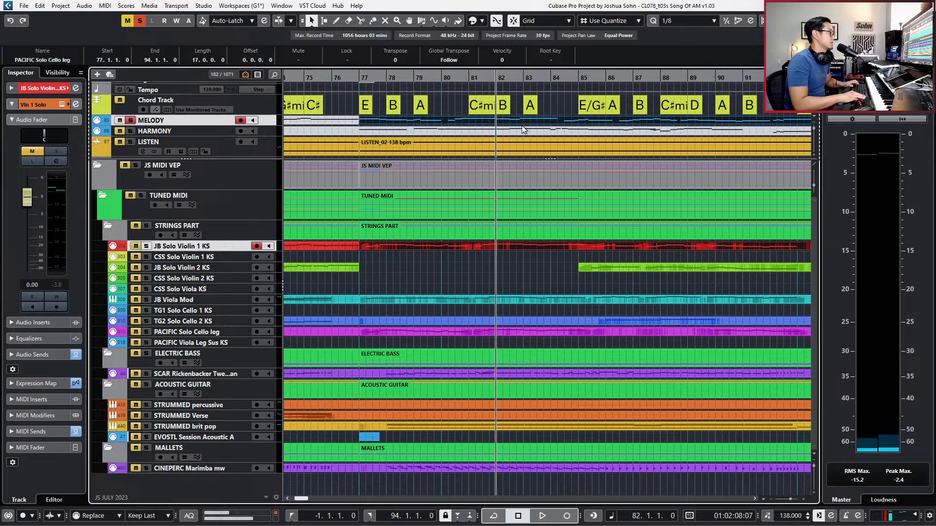
pyautogui.press('g')
pyautogui.click(649, 228)
pyautogui.click(360, 142)
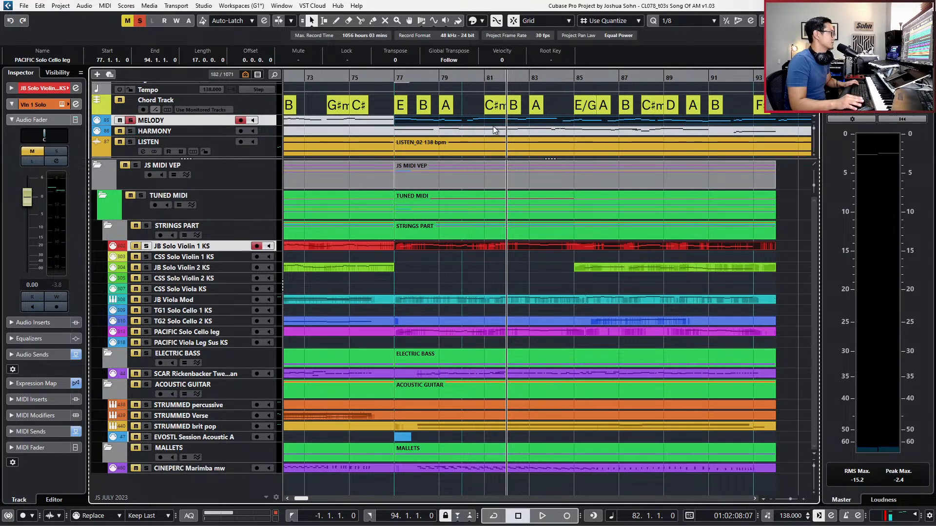
pyautogui.scroll(-1, 491, 141)
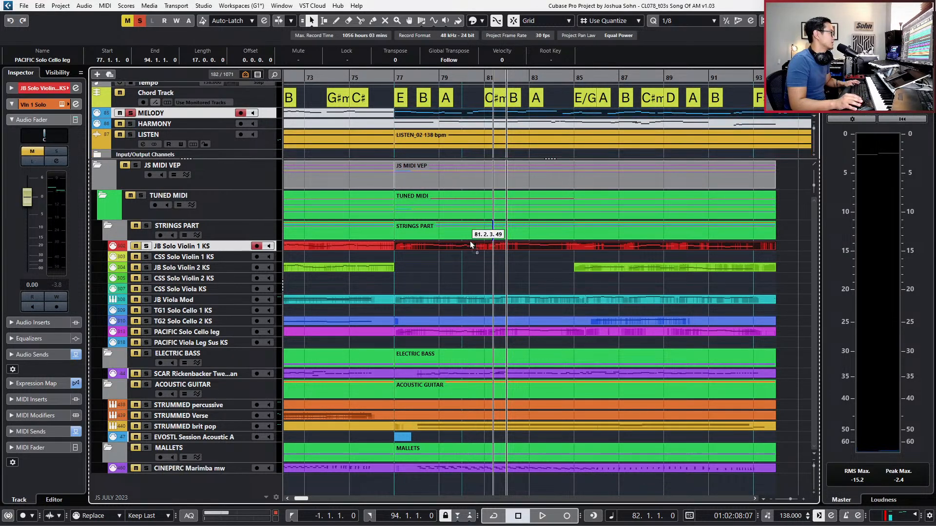
pyautogui.click(469, 257)
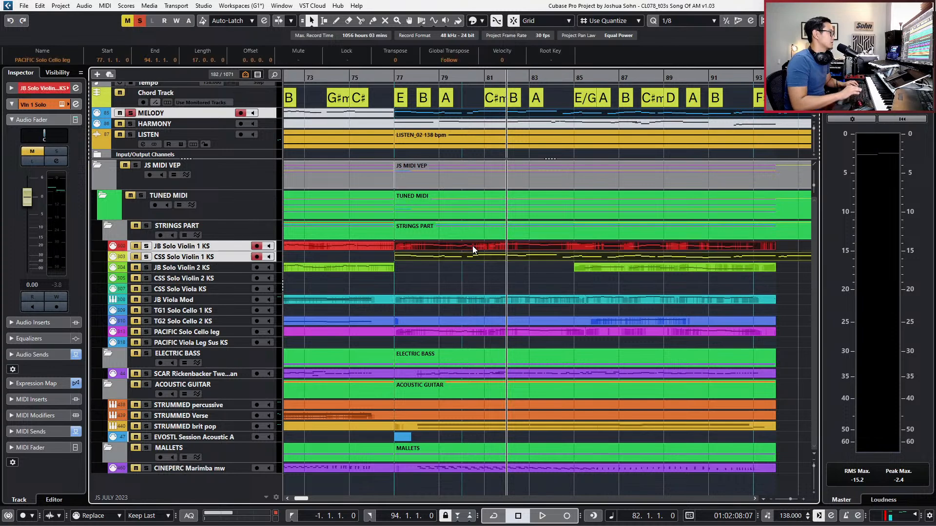
# Open the JB Solo Violin 1 KS part and the melody copy together in the Key Editor to view their notes.
pyautogui.press('Return')
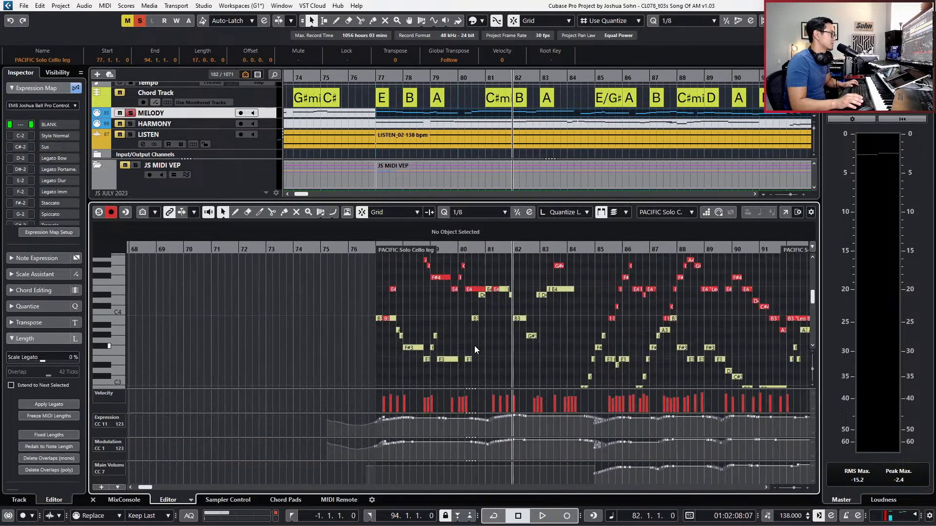
pyautogui.scroll(3, 475, 350)
pyautogui.press('Return')
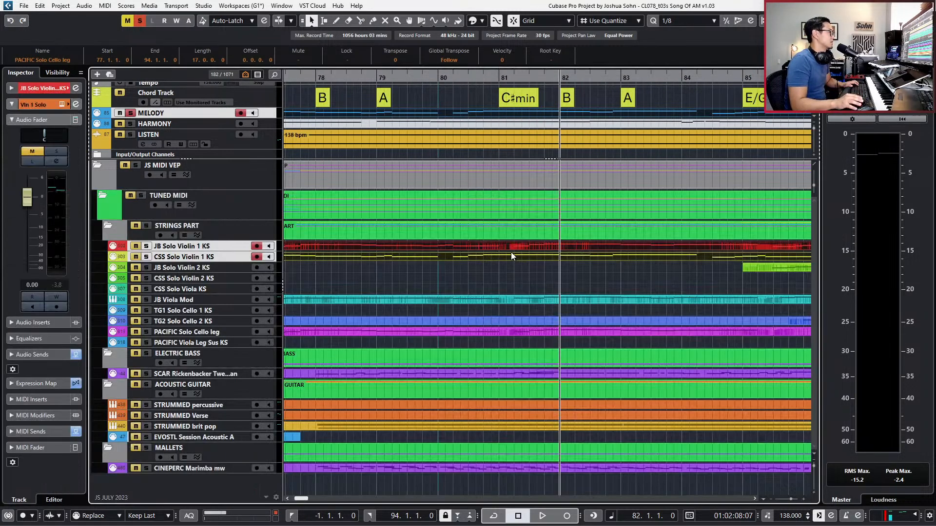
pyautogui.scroll(-3, 514, 267)
pyautogui.click(514, 256)
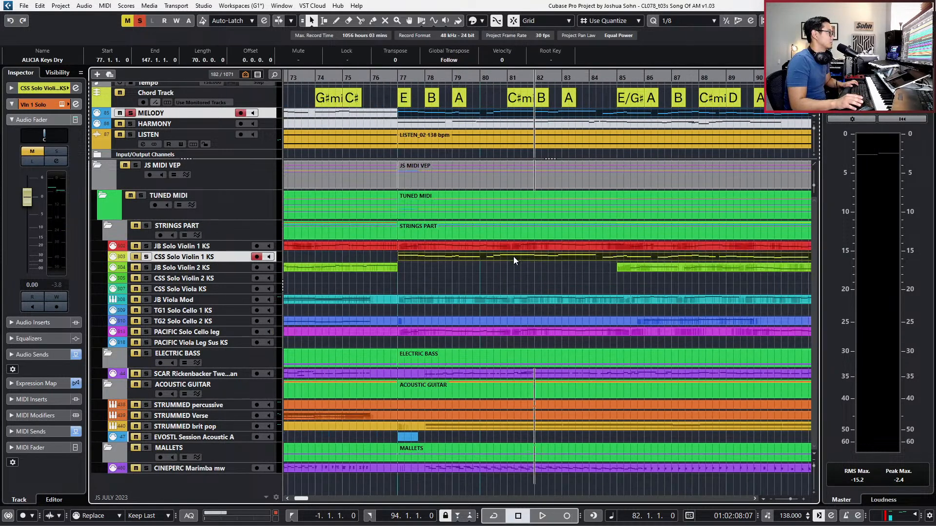
pyautogui.press('Return')
pyautogui.press('Return')
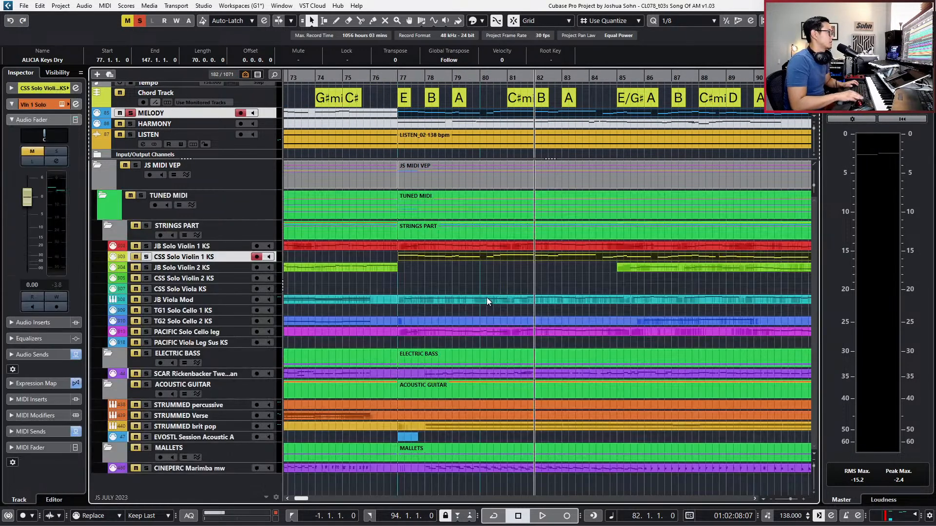
pyautogui.click(488, 247)
pyautogui.press('Return')
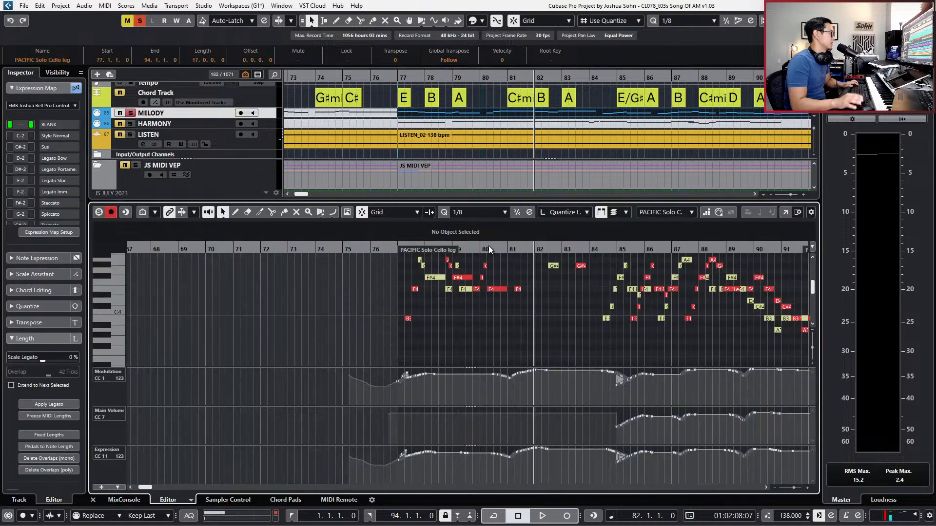
pyautogui.scroll(3, 480, 305)
pyautogui.scroll(2, 480, 305)
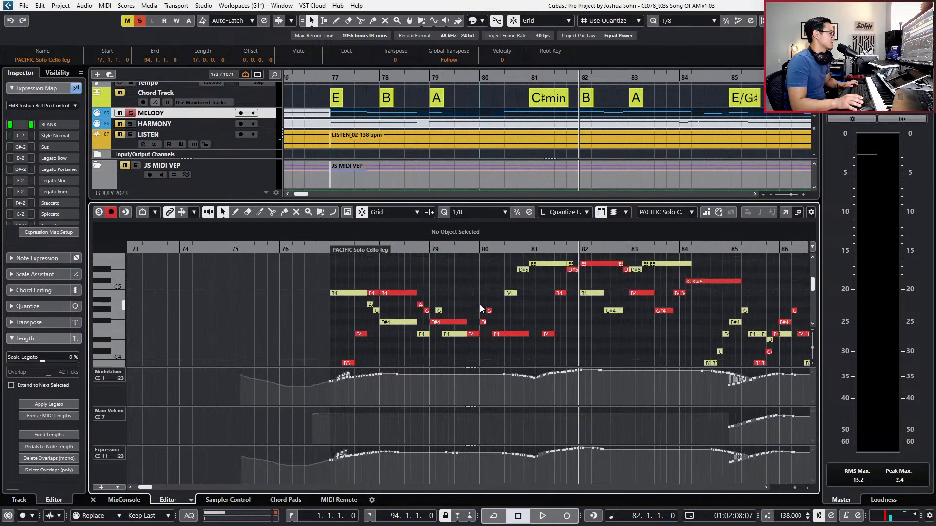
# Compare the melody notes with the solo violin notes from bar 77 to about bar 83, and close the Key Editor.
pyautogui.click(343, 293)
pyautogui.press('KP_Subtract')
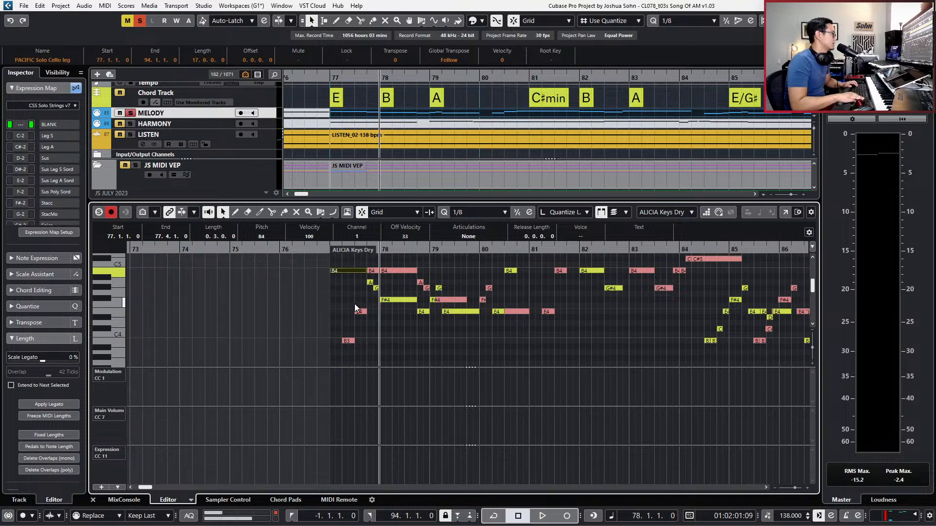
pyautogui.scroll(3, 387, 284)
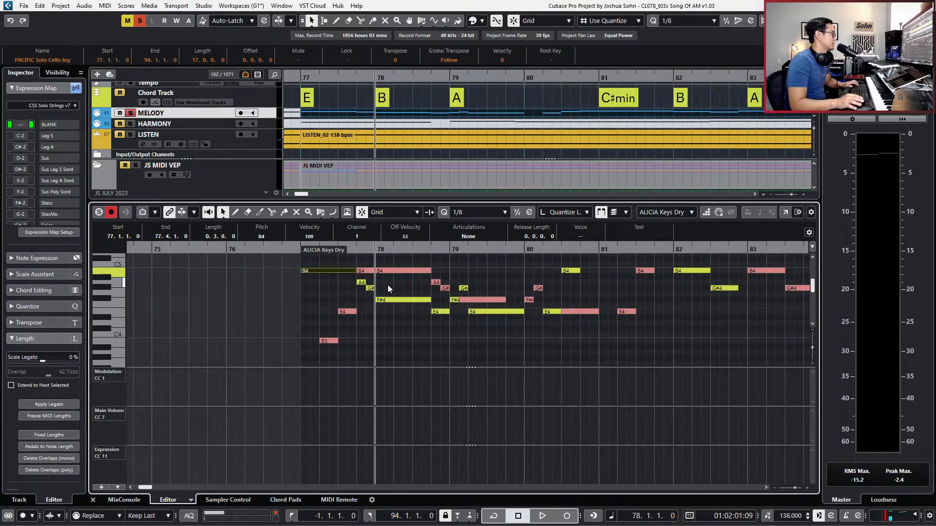
pyautogui.scroll(-2, 485, 305)
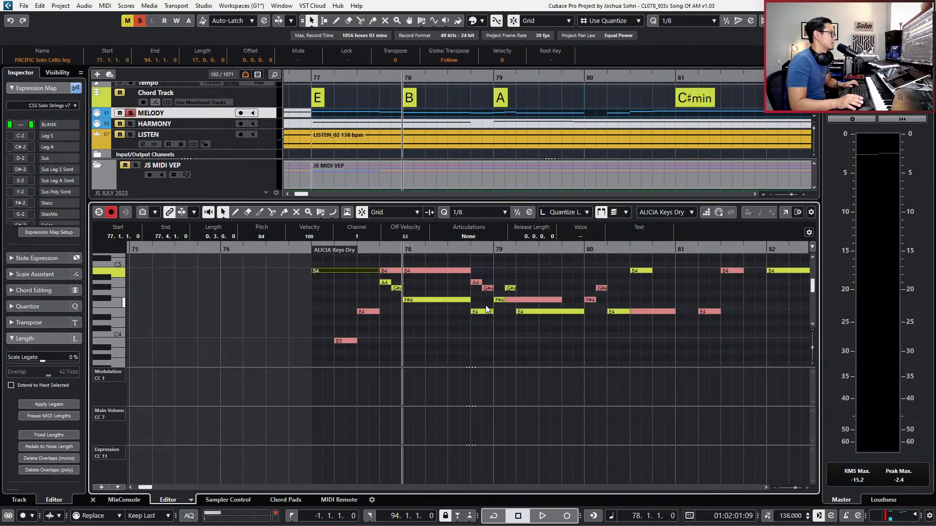
pyautogui.click(485, 314)
pyautogui.scroll(3, 501, 312)
pyautogui.hscroll(3, 509, 306)
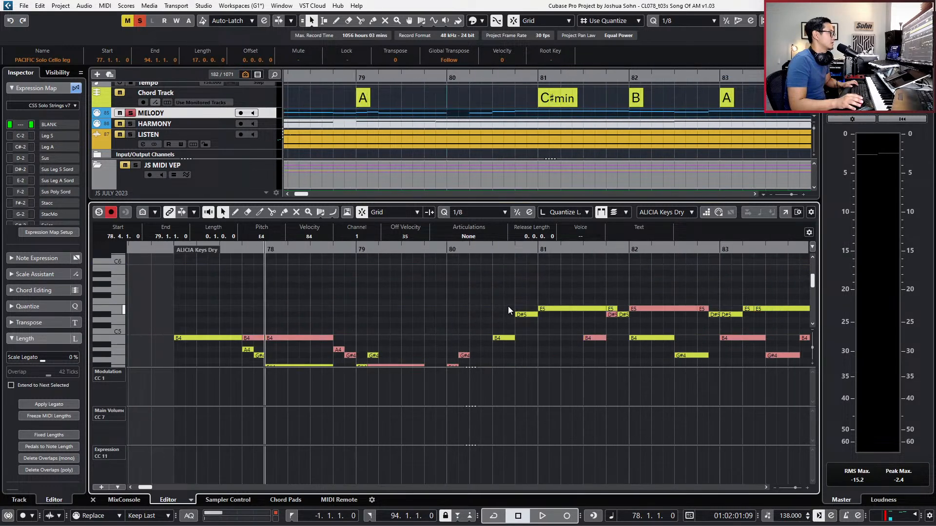
pyautogui.hotkey('ctrl', 'e')
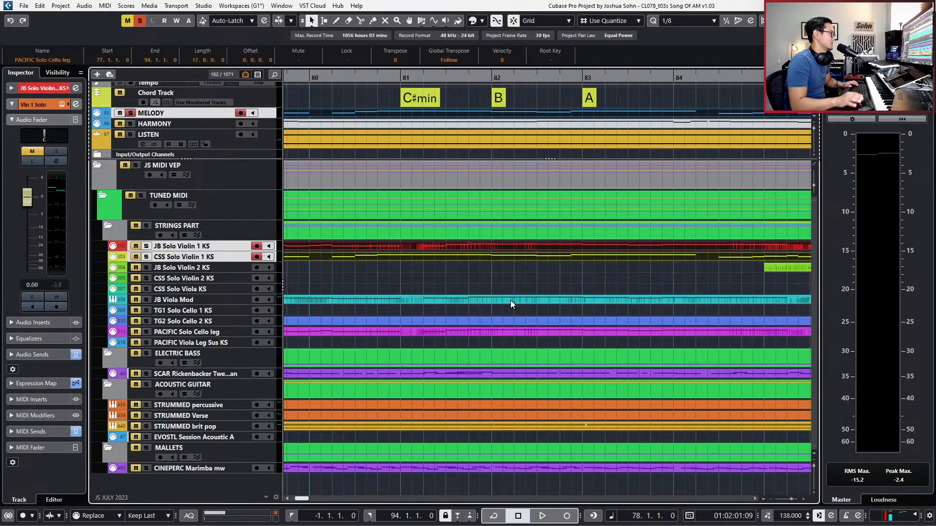
# Shift the melody copy on the CSS Solo Violin 1 KS track to start at 77.4.1.
pyautogui.scroll(-2, 515, 284)
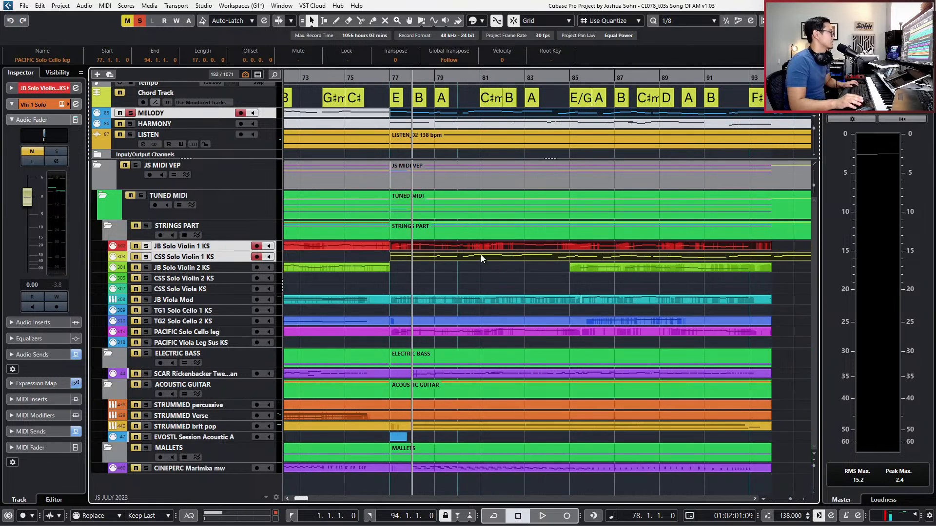
pyautogui.click(434, 258)
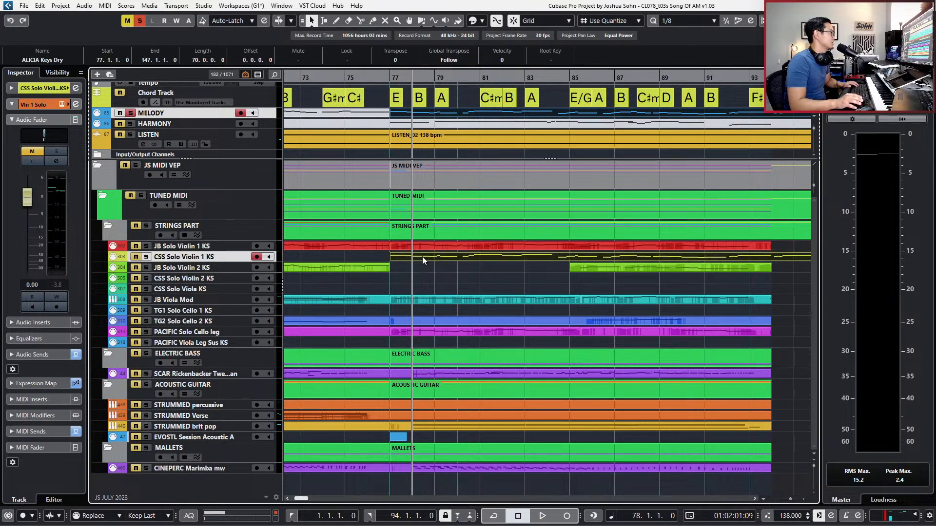
pyautogui.moveTo(410, 257)
pyautogui.mouseDown()
pyautogui.moveTo(420, 255)
pyautogui.moveTo(402, 257)
pyautogui.mouseUp()
pyautogui.scroll(2, 413, 255)
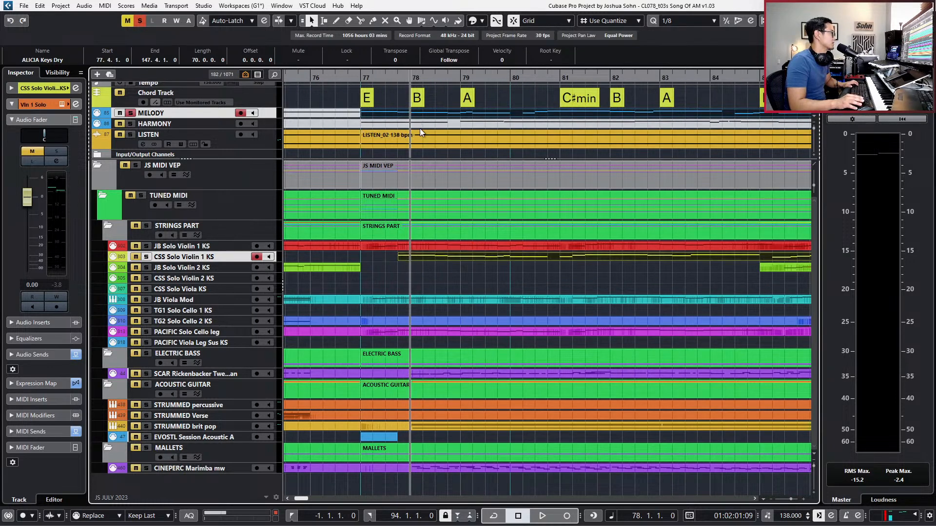
# Set the quantize value to 1/1 and move the MELODY part to start at bar 78, undoing the extra move to bar 79.
pyautogui.scroll(-6, 420, 128)
pyautogui.hotkey('alt', '1')
pyautogui.moveTo(443, 112); pyautogui.dragTo(479, 113)
pyautogui.scroll(2, 415, 125)
pyautogui.click(434, 124)
pyautogui.press('b')
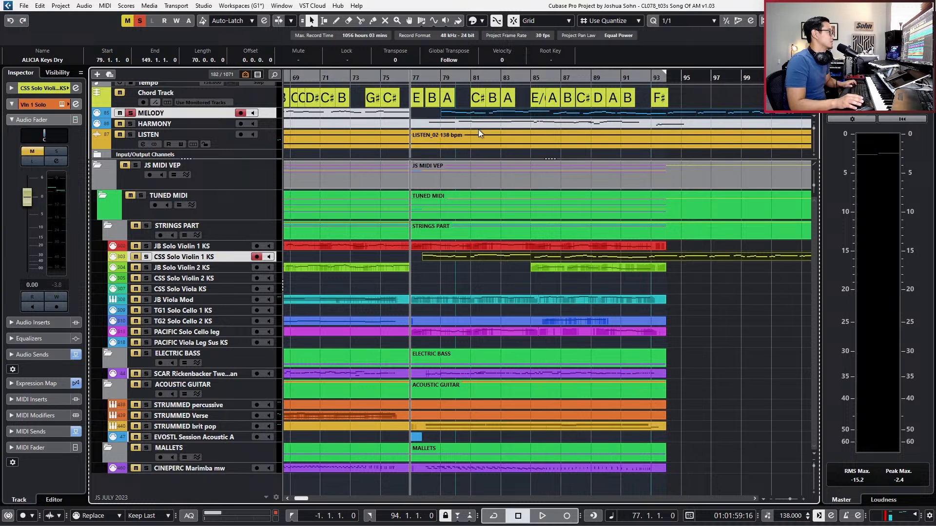
pyautogui.scroll(3, 446, 116)
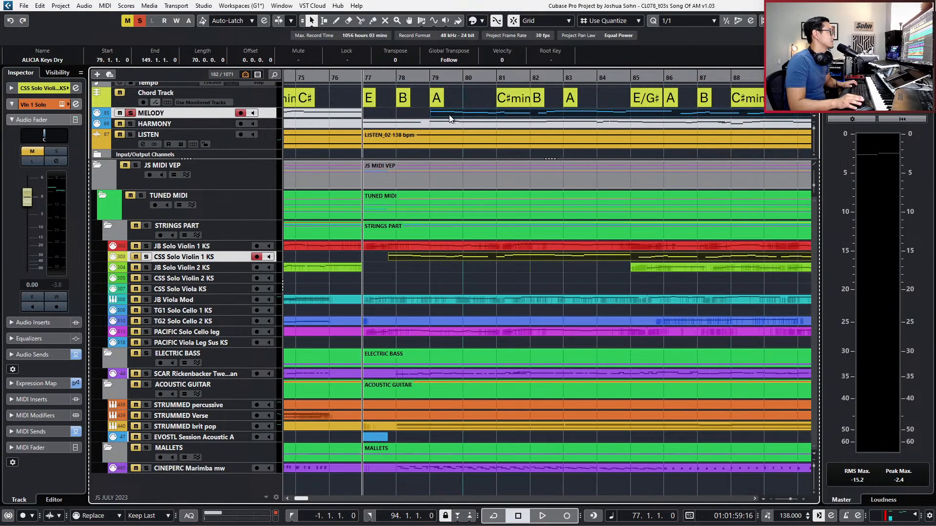
pyautogui.hotkey('ctrl', 'z')
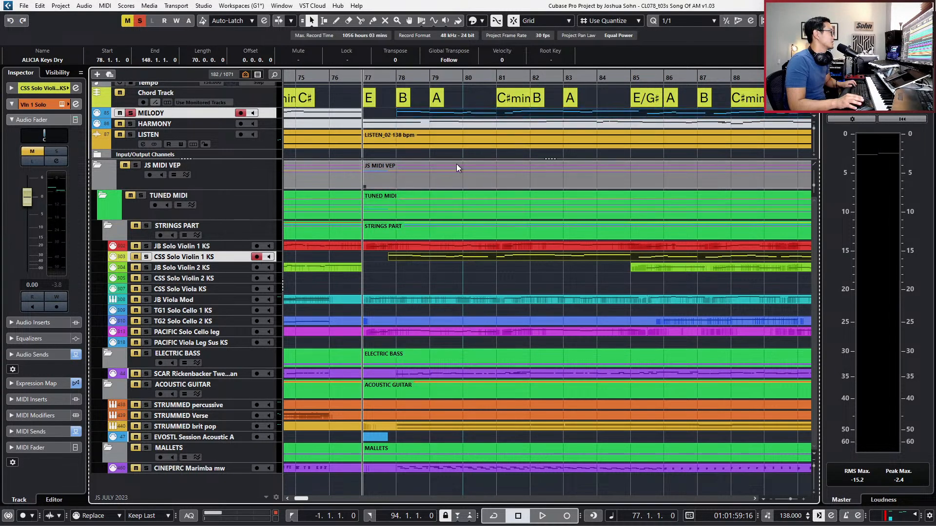
# Listen to the shifted MELODY part from bar 77, and move the melody copy on CSS Solo Violin 1 KS to start at bar 78.
pyautogui.scroll(2, 416, 133)
pyautogui.press('space')
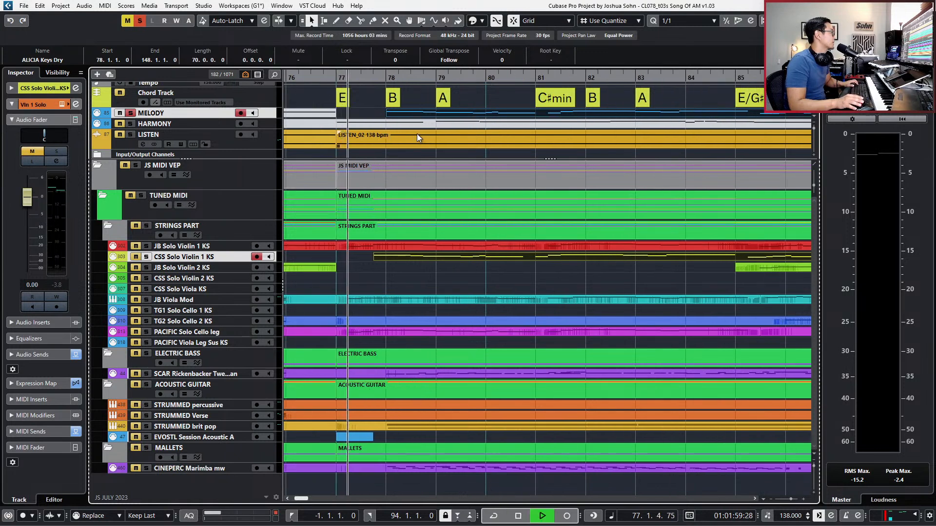
pyautogui.press('space')
pyautogui.scroll(3, 399, 133)
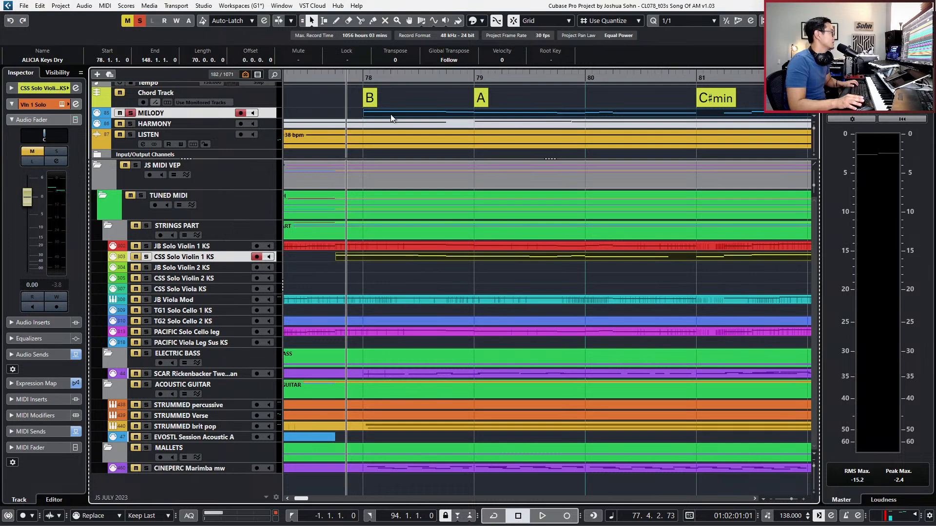
pyautogui.press('space')
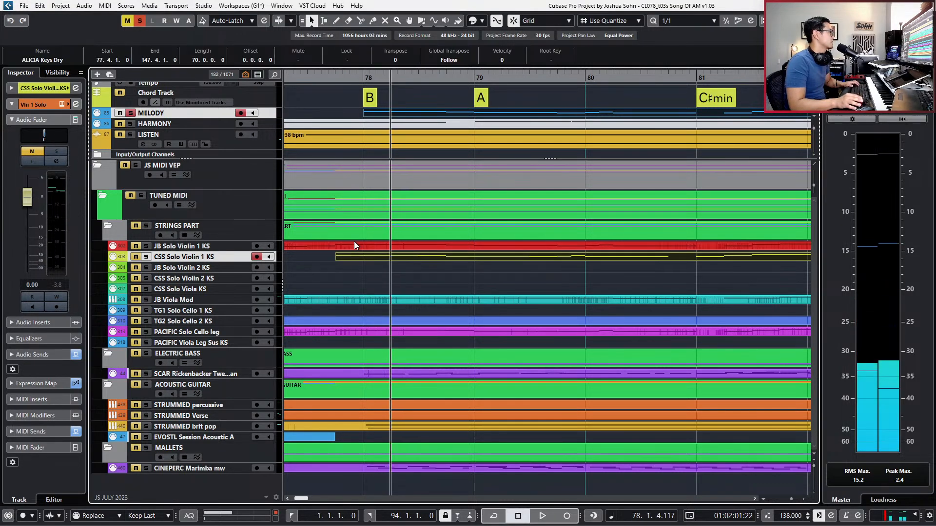
pyautogui.scroll(-3, 370, 263)
pyautogui.scroll(-2, 372, 268)
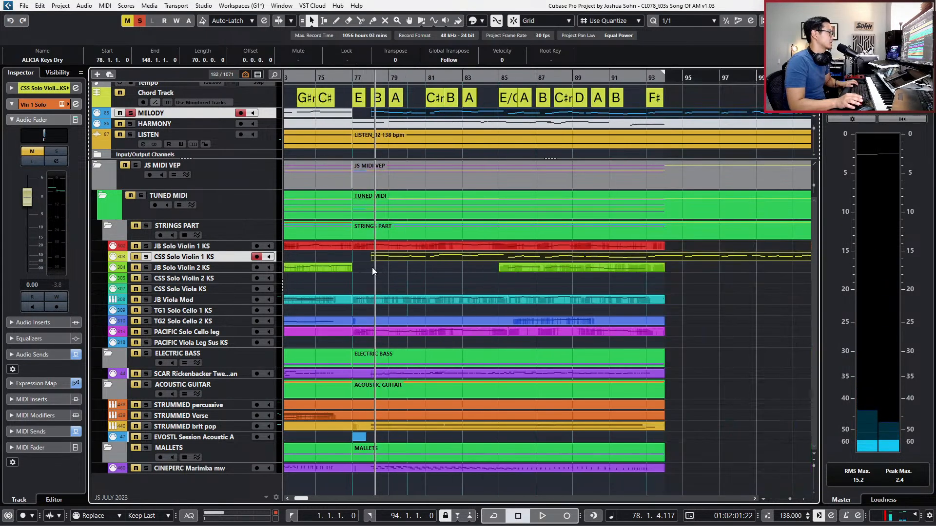
# Open the JB Solo Violin 1 KS part together with the shifted melody copy in the Key Editor and compare their notes up to bar 94.
pyautogui.click(387, 248)
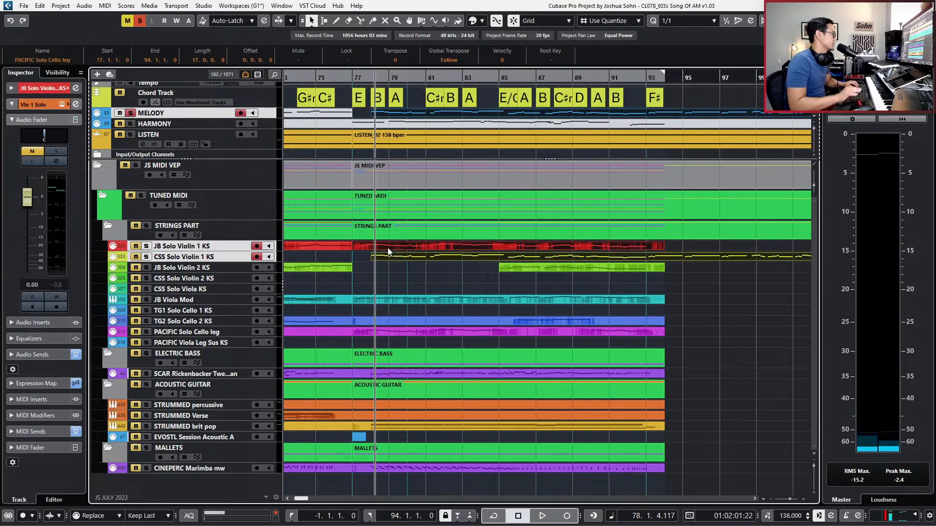
pyautogui.press('Return')
pyautogui.scroll(-2, 471, 292)
pyautogui.scroll(3, 471, 291)
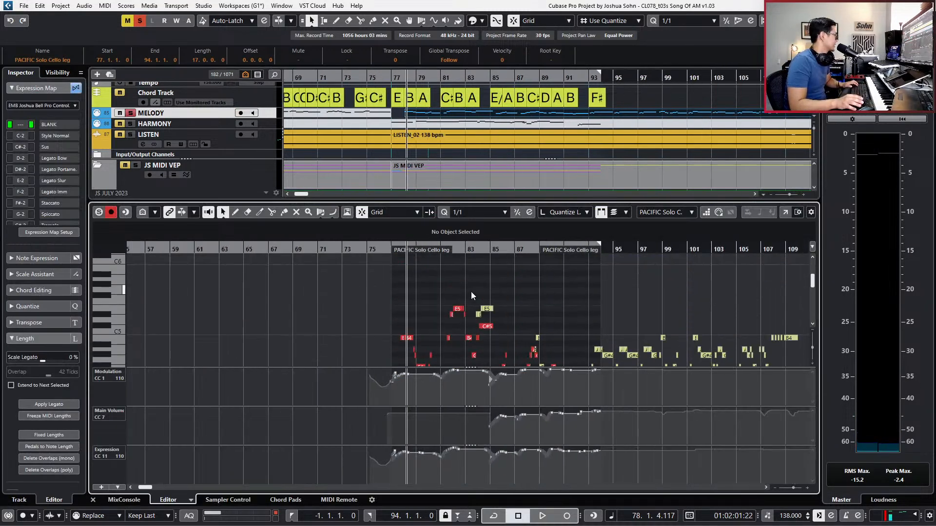
pyautogui.scroll(-1, 483, 312)
pyautogui.scroll(3, 485, 322)
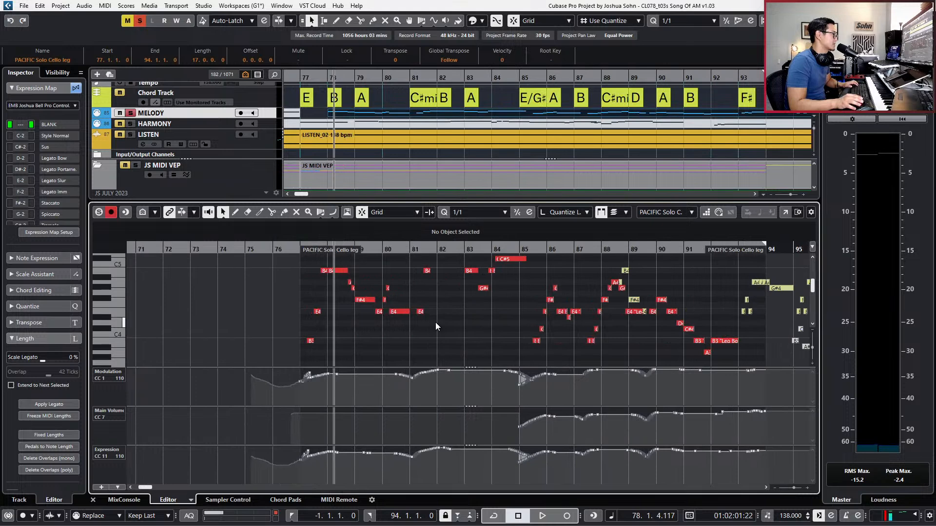
pyautogui.scroll(2, 445, 314)
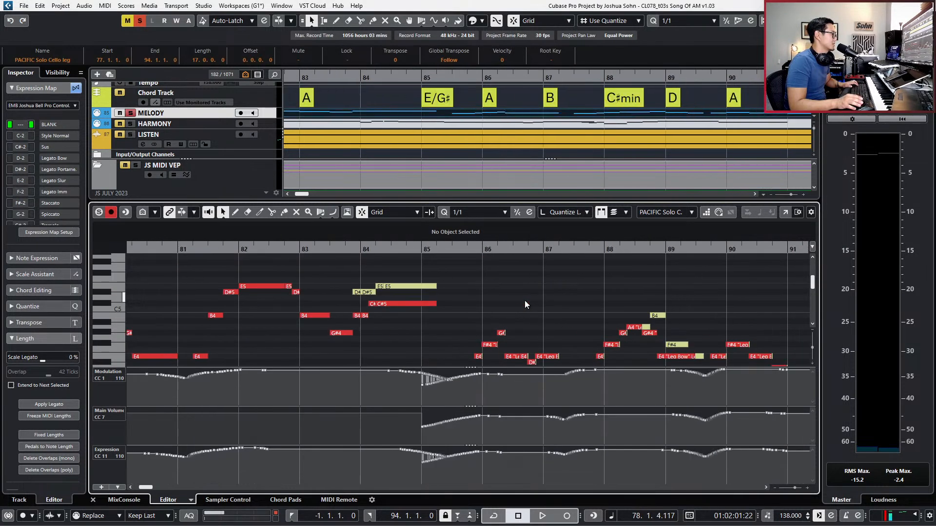
pyautogui.scroll(-1, 454, 307)
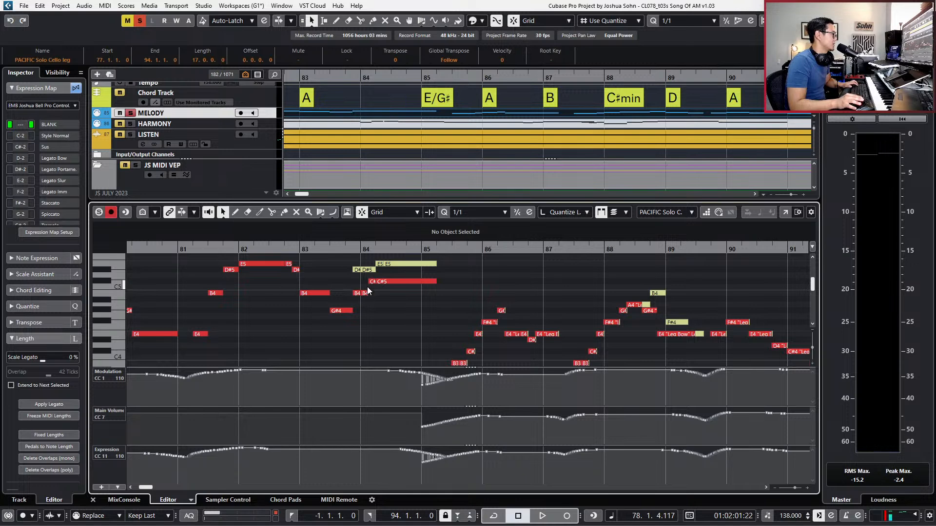
pyautogui.hscroll(3, 483, 288)
pyautogui.hscroll(1, 494, 319)
pyautogui.scroll(-1, 494, 319)
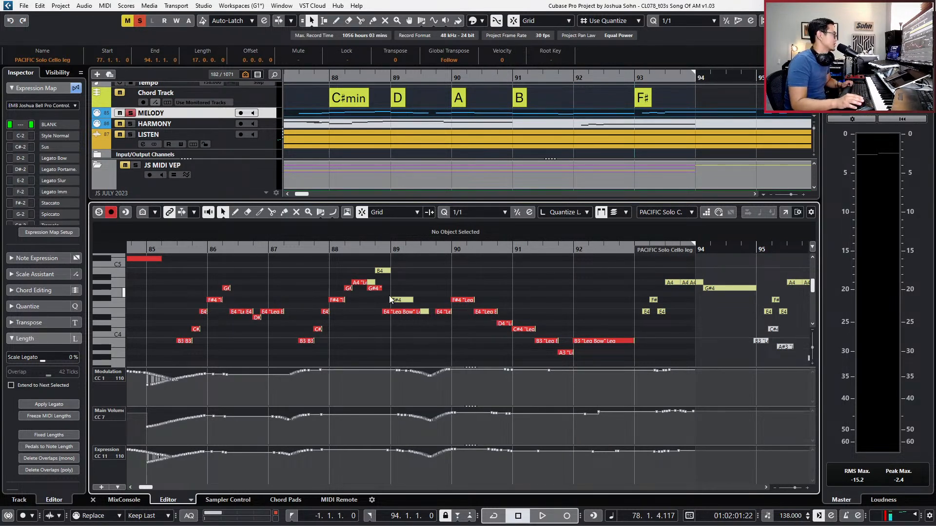
# In the JB violin part, replace the G#4 and E4 at bars 88-89 with the melody copy's B4, F#4 and E4, and lengthen the preceding A4.
pyautogui.hscroll(-4, 403, 301)
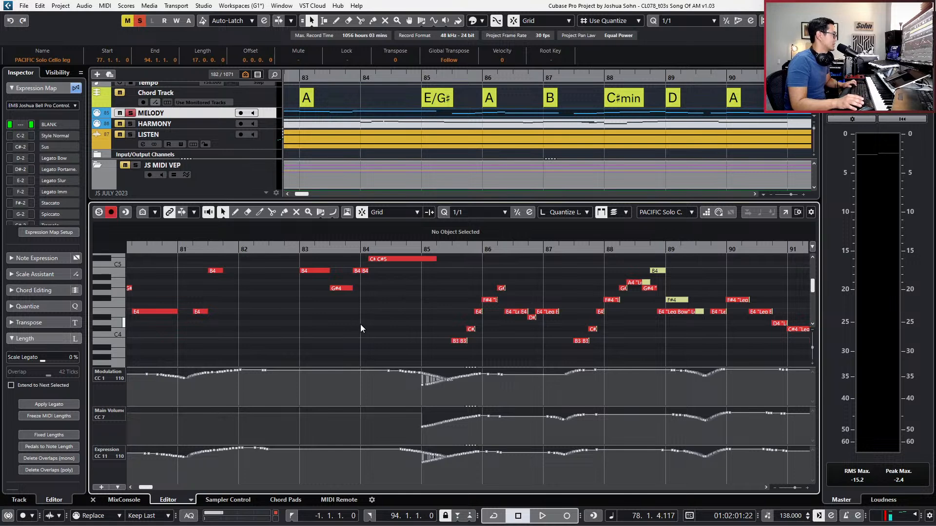
pyautogui.hscroll(2, 397, 332)
pyautogui.hscroll(2, 421, 348)
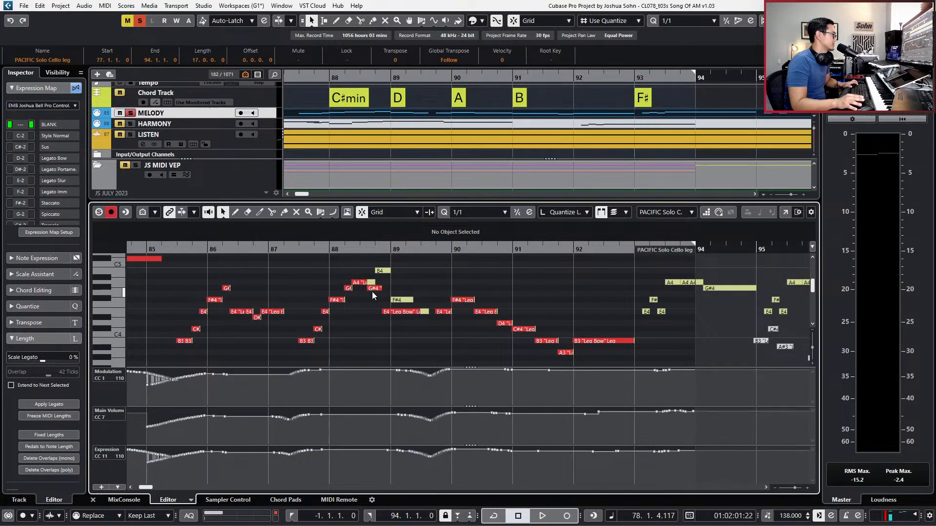
pyautogui.click(405, 300)
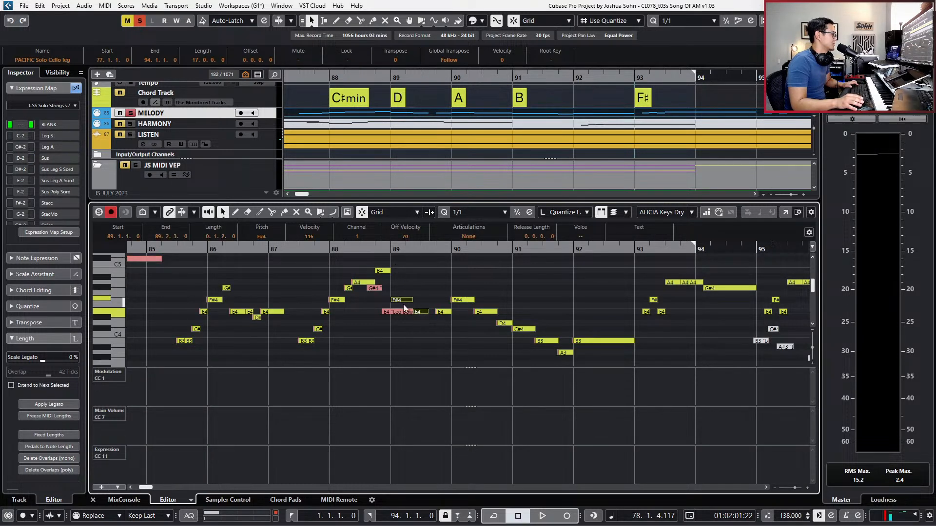
pyautogui.press('l')
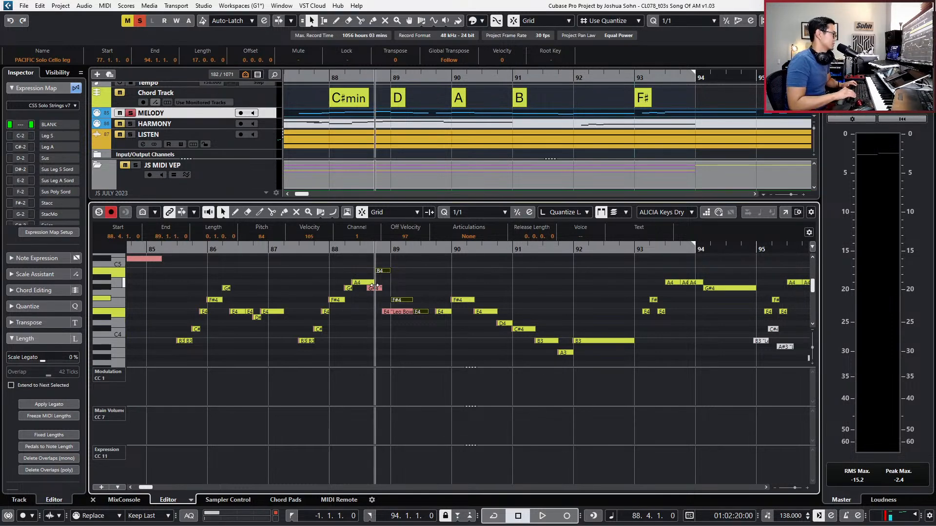
pyautogui.click(374, 287)
pyautogui.click(374, 288)
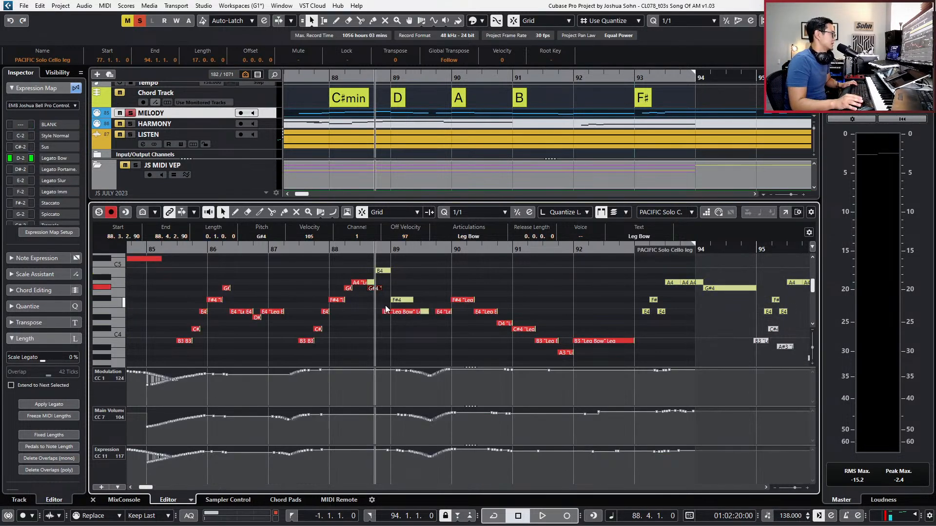
pyautogui.hotkey('ctrl', 'v')
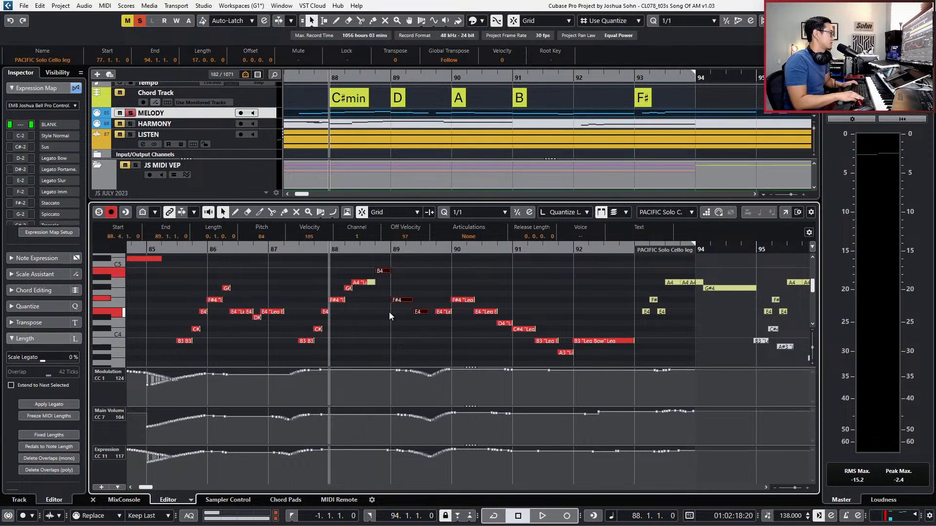
pyautogui.moveTo(375, 283); pyautogui.dragTo(376, 283)
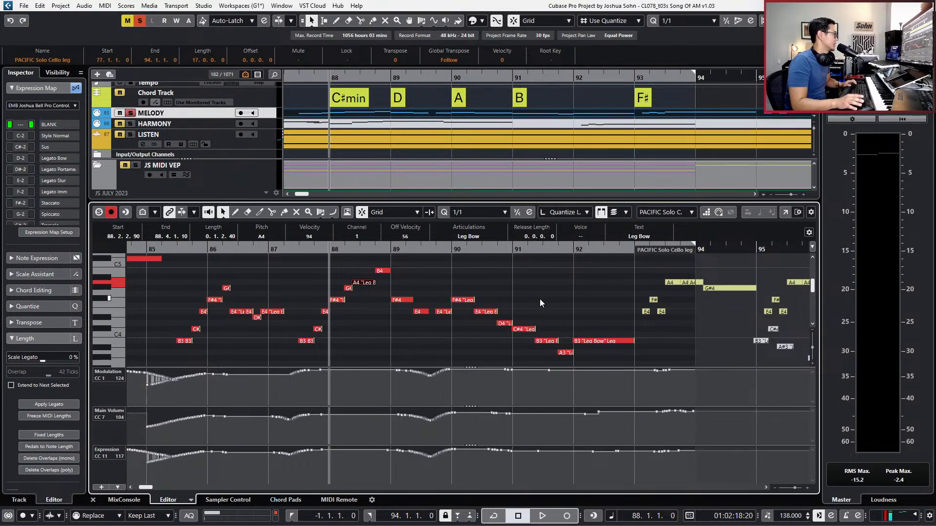
# Transpose the two B4 and two C#5 notes around bar 84 up to D#5 and F5.
pyautogui.hscroll(3, 539, 299)
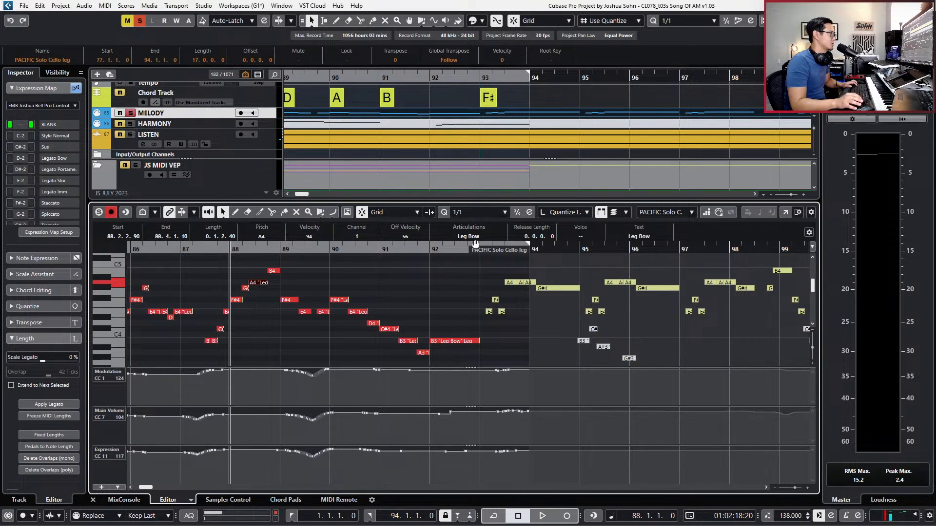
pyautogui.hscroll(-5, 536, 333)
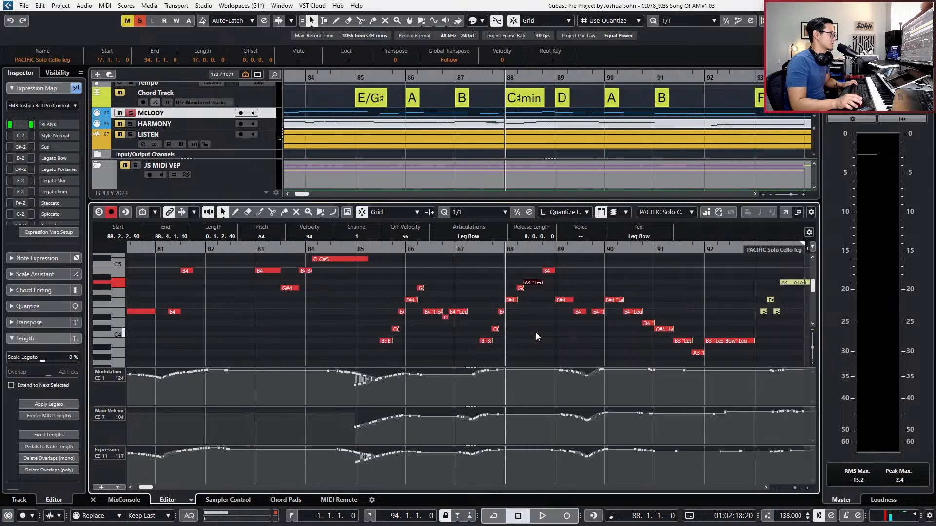
pyautogui.scroll(2, 535, 331)
pyautogui.scroll(2, 533, 328)
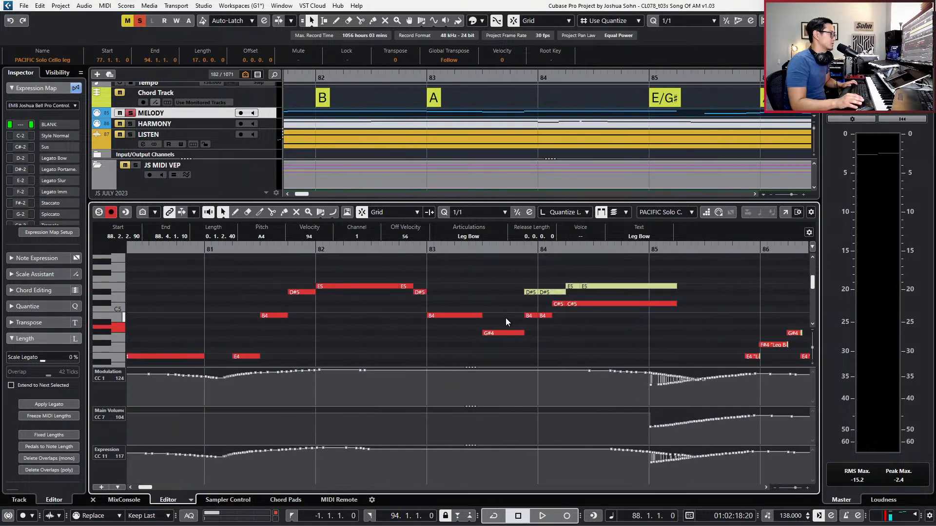
pyautogui.moveTo(526, 320); pyautogui.dragTo(559, 306)
pyautogui.press('Up')
pyautogui.press('Up')
pyautogui.press('Up')
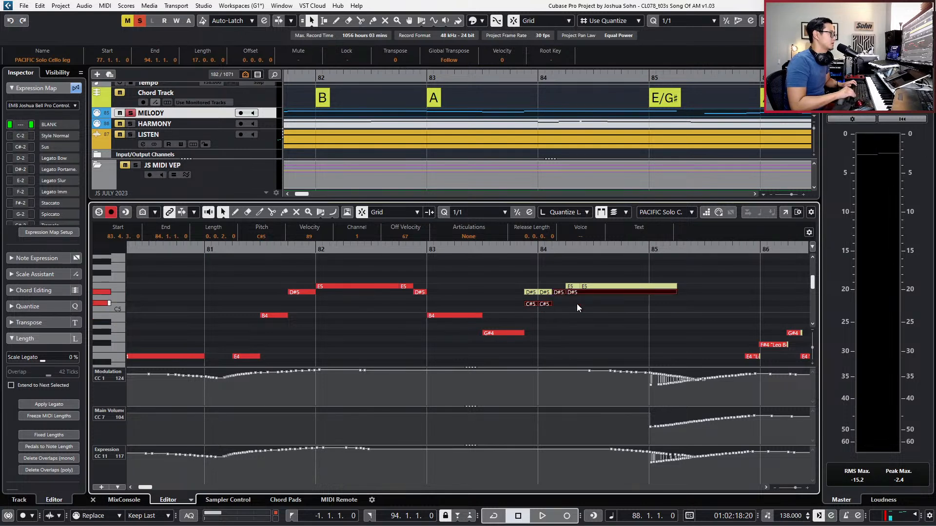
pyautogui.press('Up')
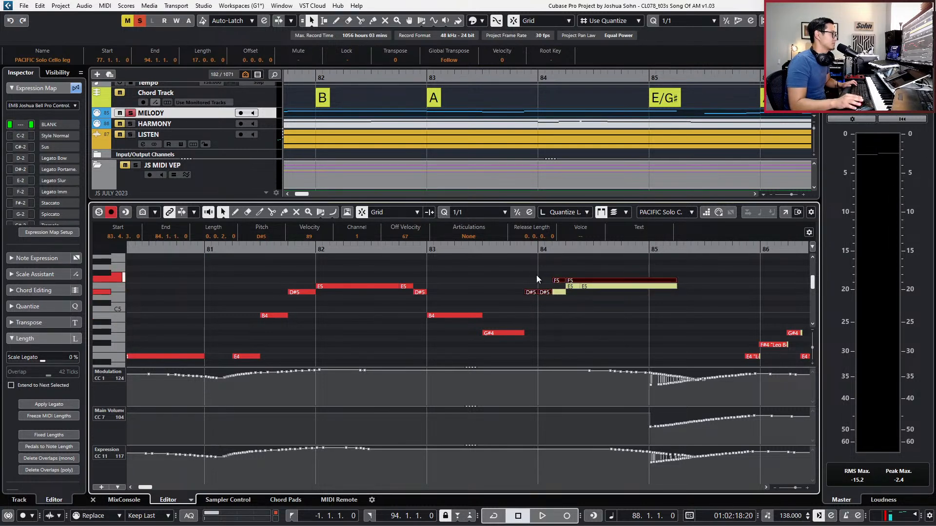
# Move the two F5 notes to start at 84.1.4.107 and lengthen the second D#5 to end at 84.2.1.7.
pyautogui.moveTo(581, 283)
pyautogui.mouseDown()
pyautogui.moveTo(590, 283)
pyautogui.moveTo(566, 290)
pyautogui.mouseUp()
pyautogui.click(553, 303)
pyautogui.scroll(-3, 563, 290)
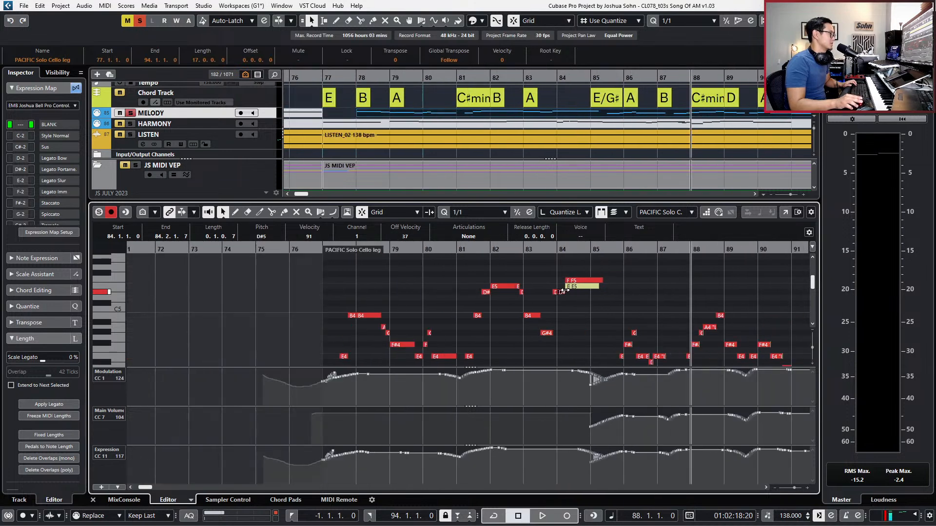
# Redraw the violin's Modulation curve as a smooth dip between bars 84 and 86.
pyautogui.hscroll(2, 545, 361)
pyautogui.moveTo(504, 377); pyautogui.dragTo(554, 375)
pyautogui.moveTo(523, 416)
pyautogui.mouseDown()
pyautogui.moveTo(519, 424)
pyautogui.moveTo(533, 420)
pyautogui.mouseUp()
pyautogui.scroll(-4, 575, 329)
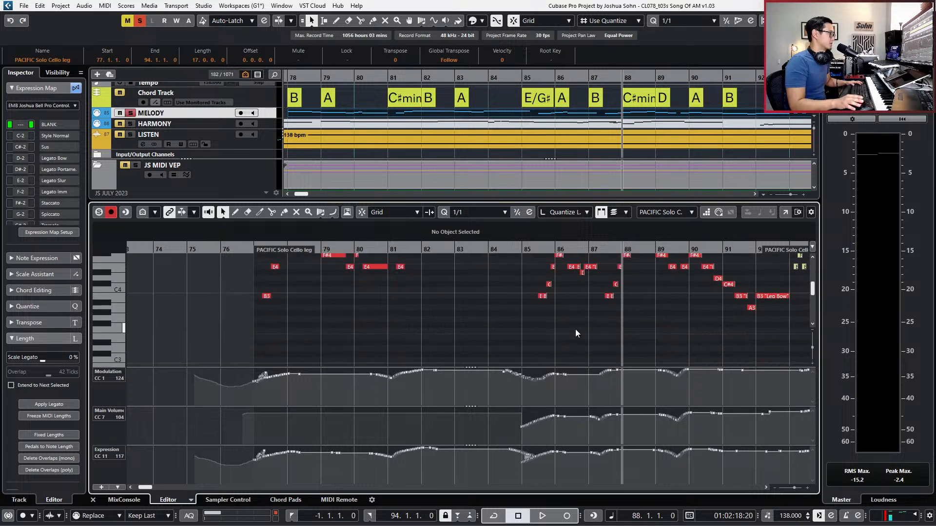
# Redraw the start of the violin's Main Volume curve and smooth its Expression dip around bar 85.
pyautogui.click(539, 415)
pyautogui.scroll(3, 556, 322)
pyautogui.press('super')
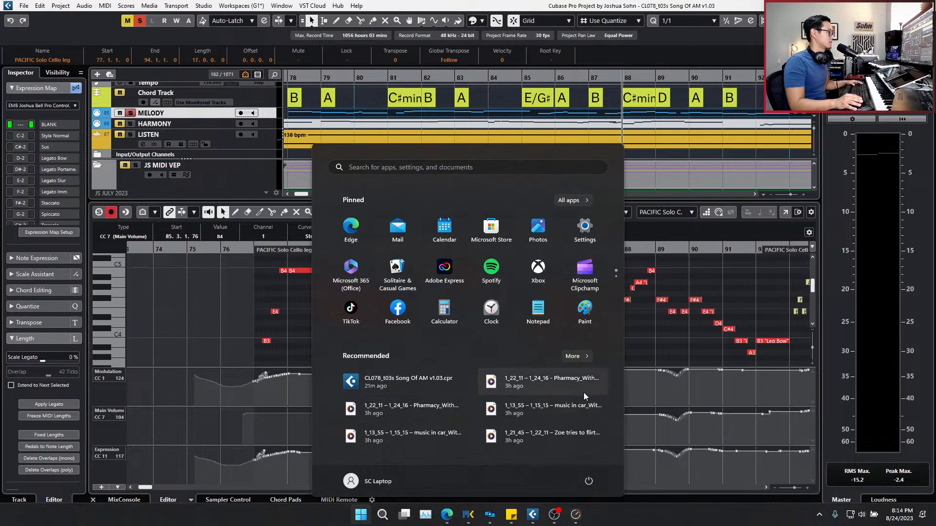
pyautogui.click(556, 366)
pyautogui.moveTo(541, 410)
pyautogui.mouseDown()
pyautogui.moveTo(531, 414)
pyautogui.moveTo(554, 417)
pyautogui.mouseUp()
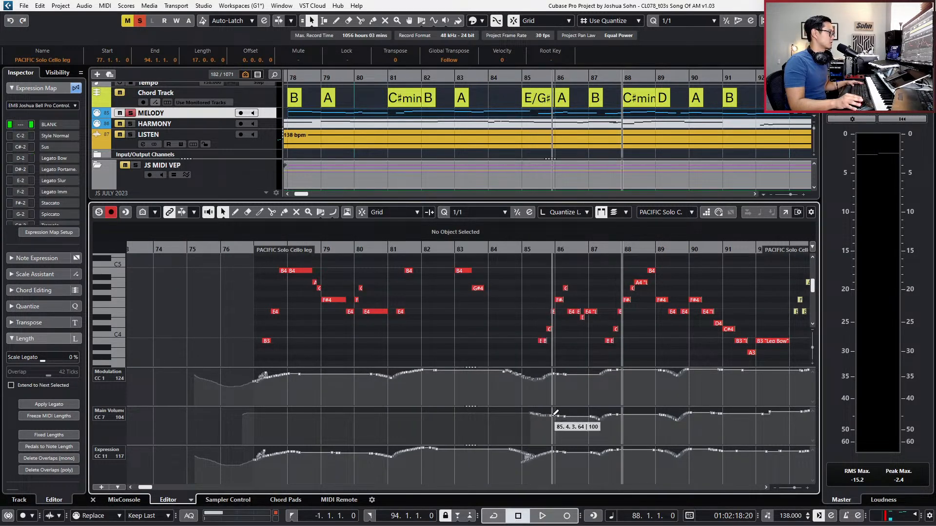
pyautogui.moveTo(556, 454)
pyautogui.mouseDown()
pyautogui.moveTo(522, 454)
pyautogui.moveTo(538, 455)
pyautogui.mouseUp()
# Close the Key Editor, unsolo the violin tracks and delete the melody copy from the CSS Solo Violin 1 KS track.
pyautogui.hotkey('ctrl', 'e')
pyautogui.press('KP_Subtract')
pyautogui.press('KP_Subtract')
pyautogui.press('KP_Subtract')
pyautogui.press('KP_Subtract')
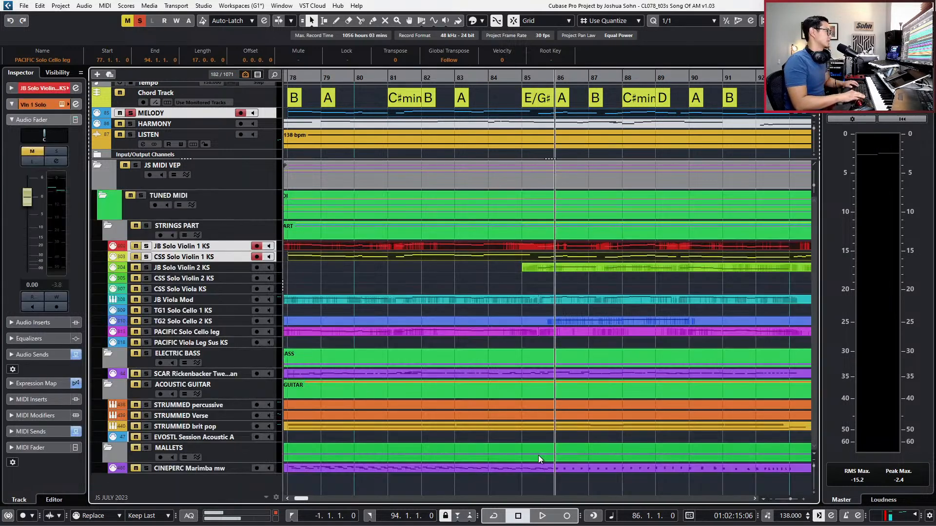
pyautogui.scroll(-2, 555, 240)
pyautogui.press('s')
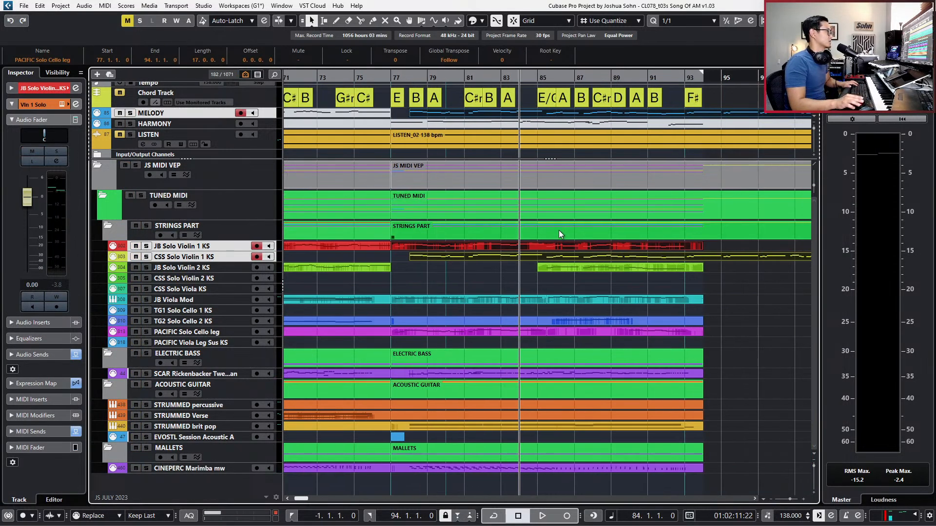
pyautogui.click(545, 256)
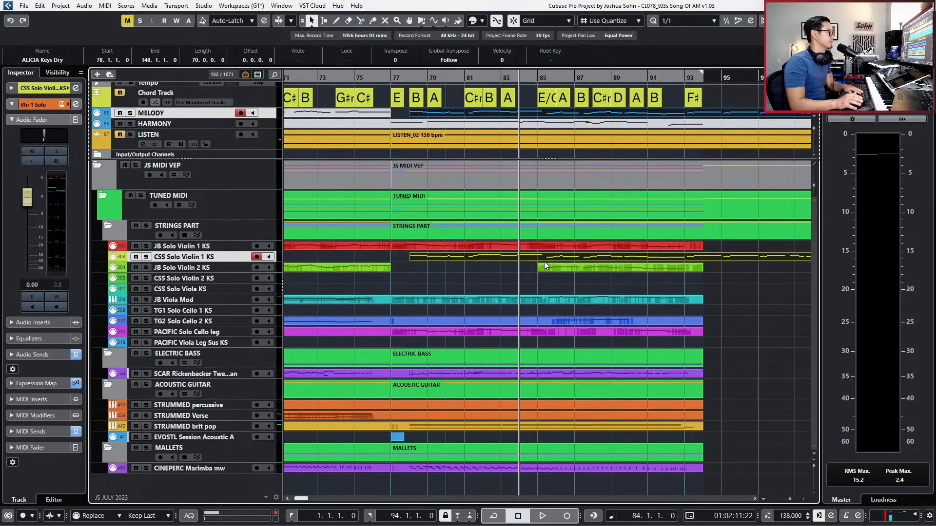
pyautogui.press('Delete')
# Solo the JB Solo Violin 1 KS track and listen to its revised notes from bar 83 to bar 85.
pyautogui.press('KP_Subtract')
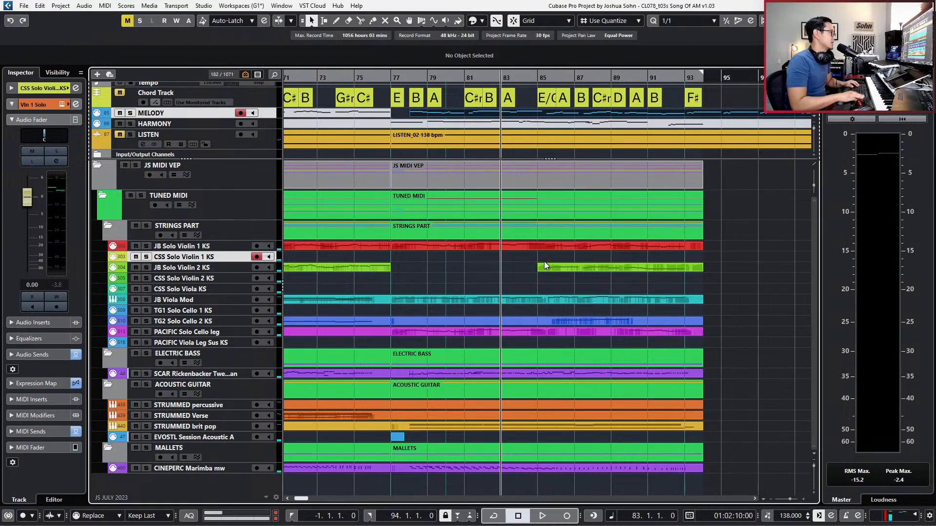
pyautogui.click(516, 248)
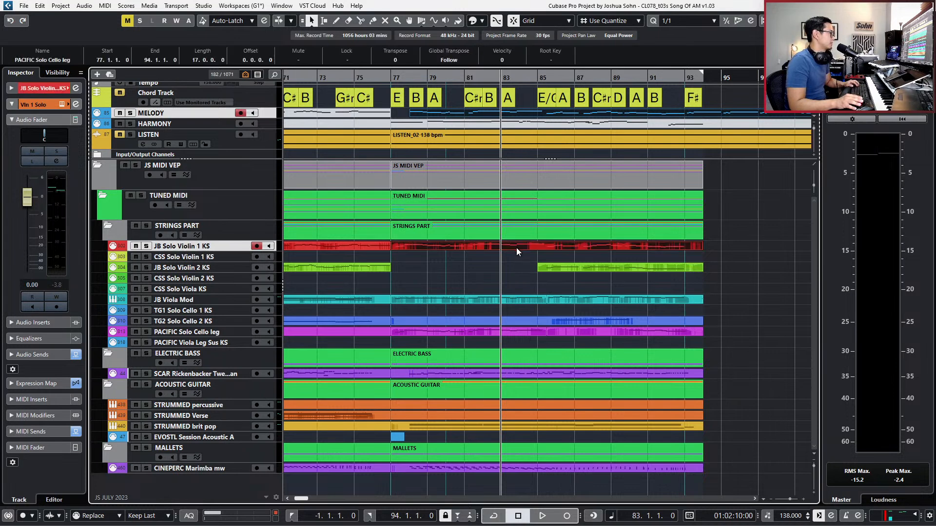
pyautogui.press('s')
pyautogui.press('space')
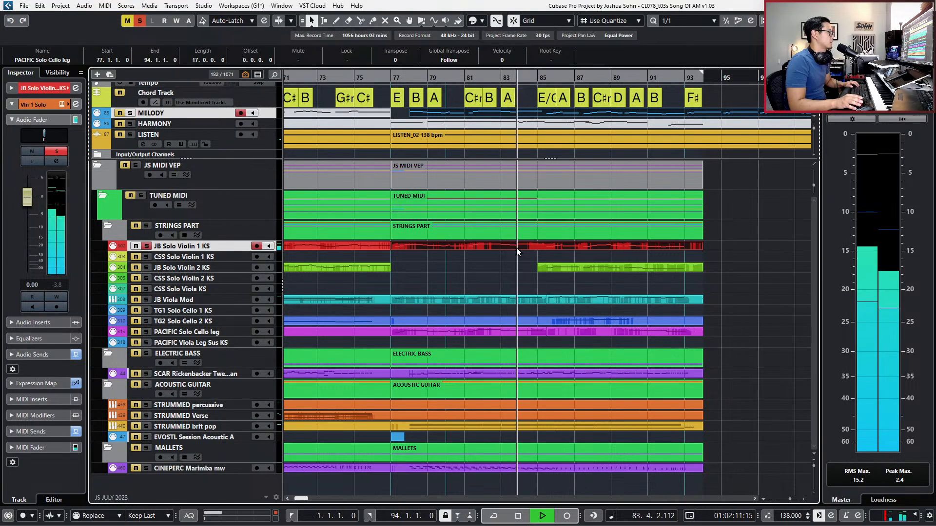
pyautogui.press('space')
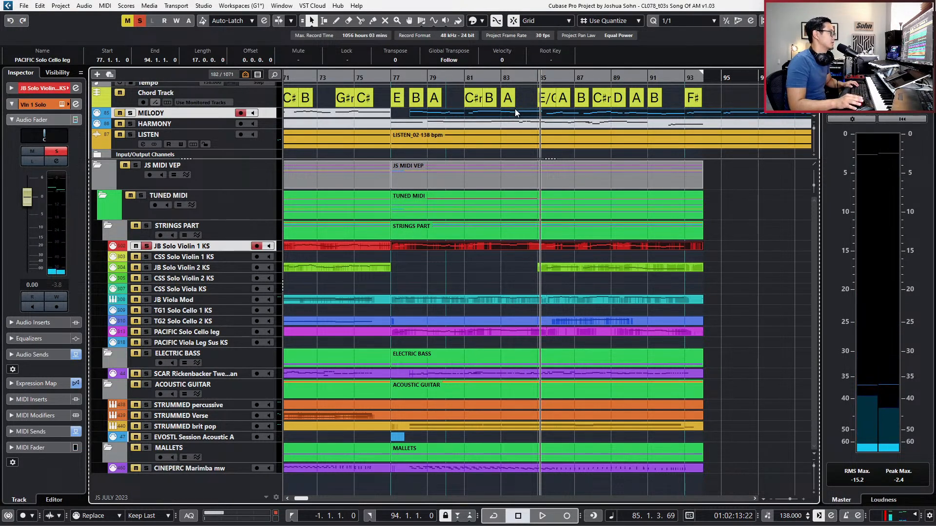
# Unsolo JB Solo Violin 1 KS and transpose its two F5 notes in bar 84 down to E5 in the Key Editor.
pyautogui.doubleClick(516, 245)
pyautogui.press('Escape')
pyautogui.click(508, 243)
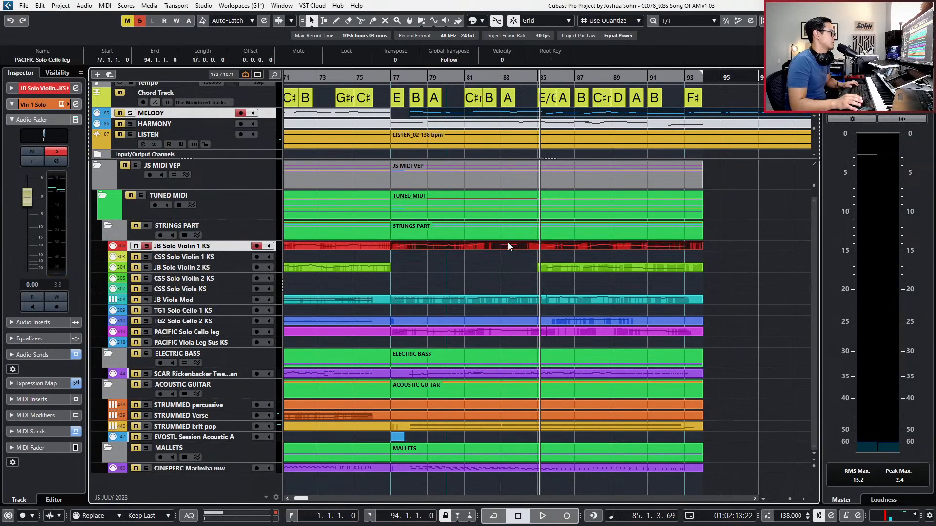
pyautogui.press('s')
pyautogui.hotkey('ctrl', 'e')
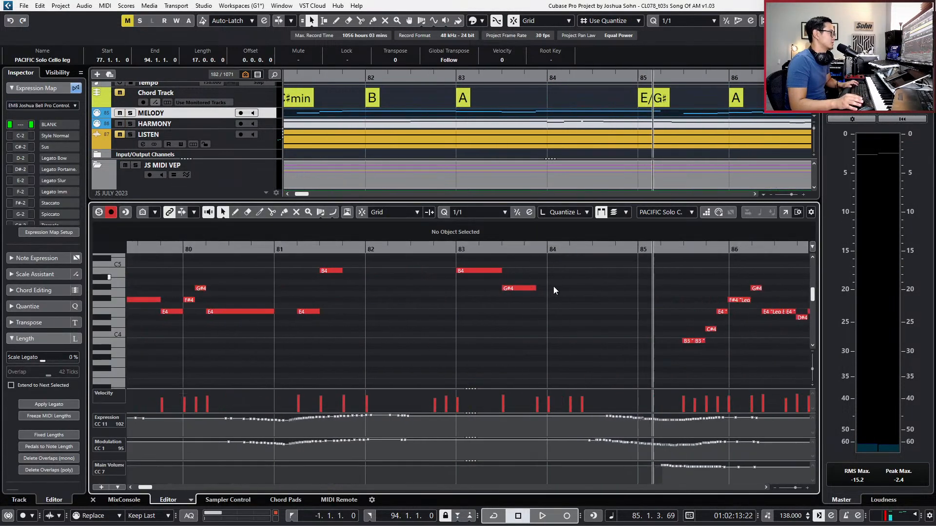
pyautogui.moveTo(601, 343); pyautogui.dragTo(601, 342)
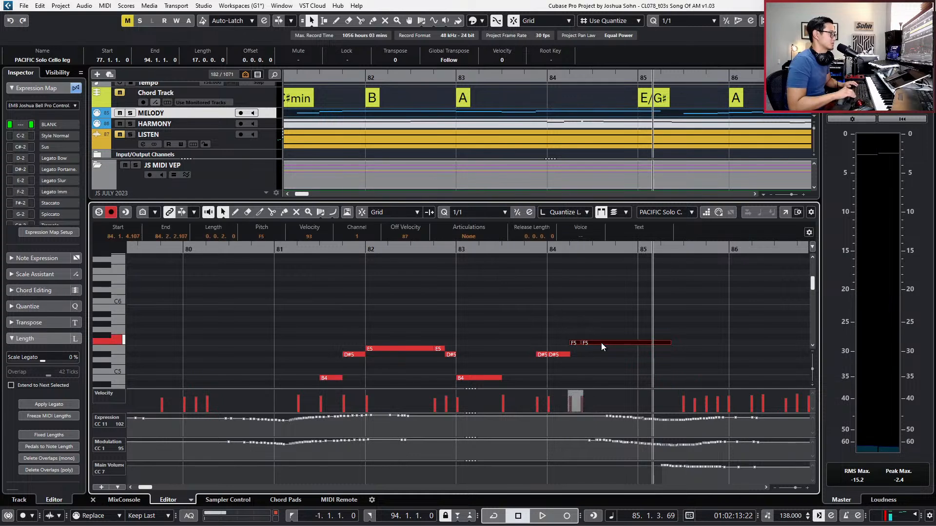
pyautogui.press('Down')
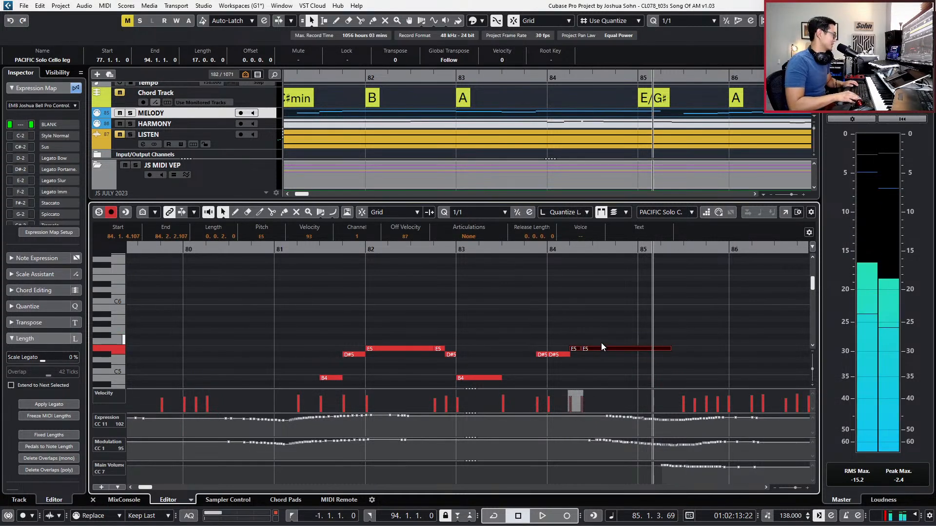
pyautogui.press('g')
pyautogui.press('g')
pyautogui.press('g')
pyautogui.press('g')
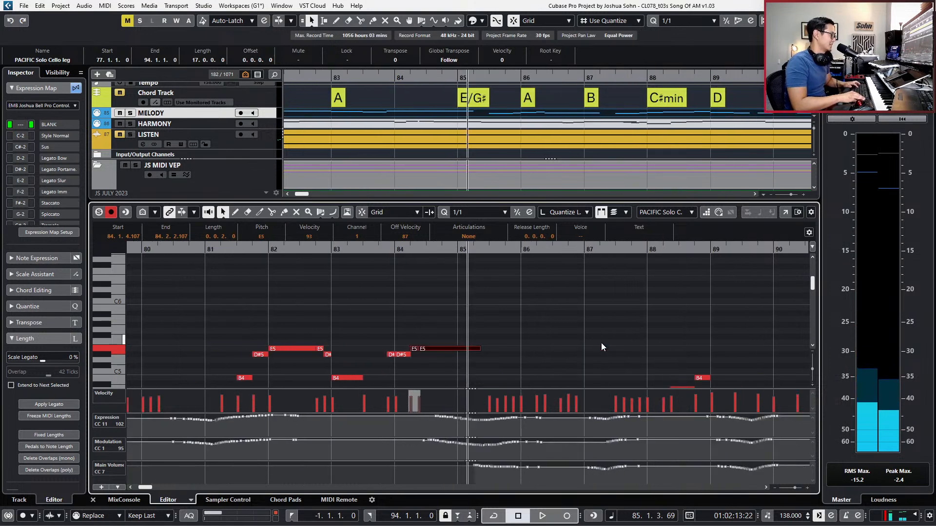
pyautogui.press('KP_Subtract')
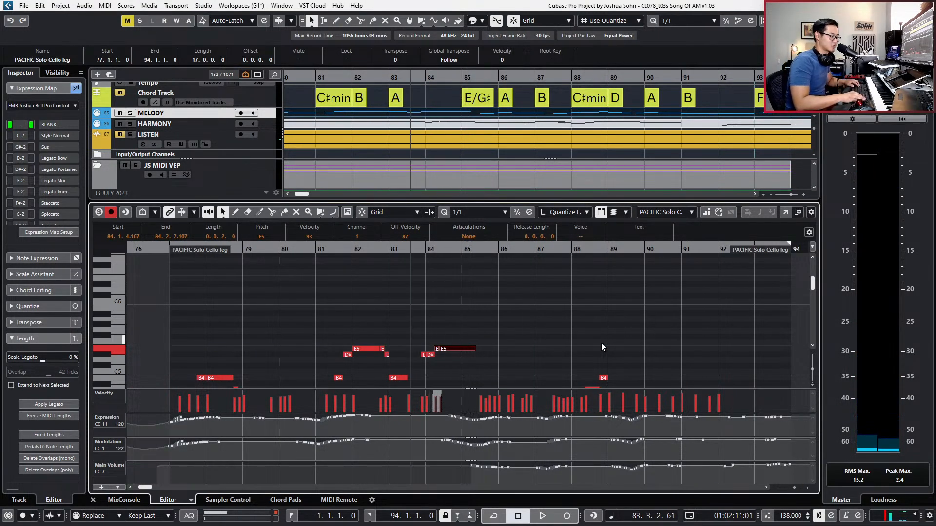
# Close the Key Editor and glue the JB Solo Violin 1 KS parts before and after bar 77 into one part.
pyautogui.hotkey('ctrl', 'e')
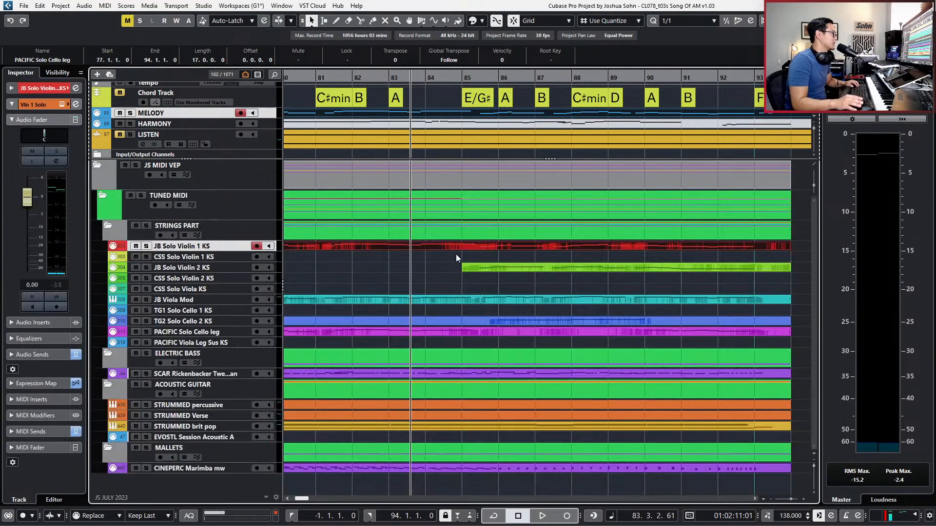
pyautogui.press('g')
pyautogui.press('g')
pyautogui.click(468, 246)
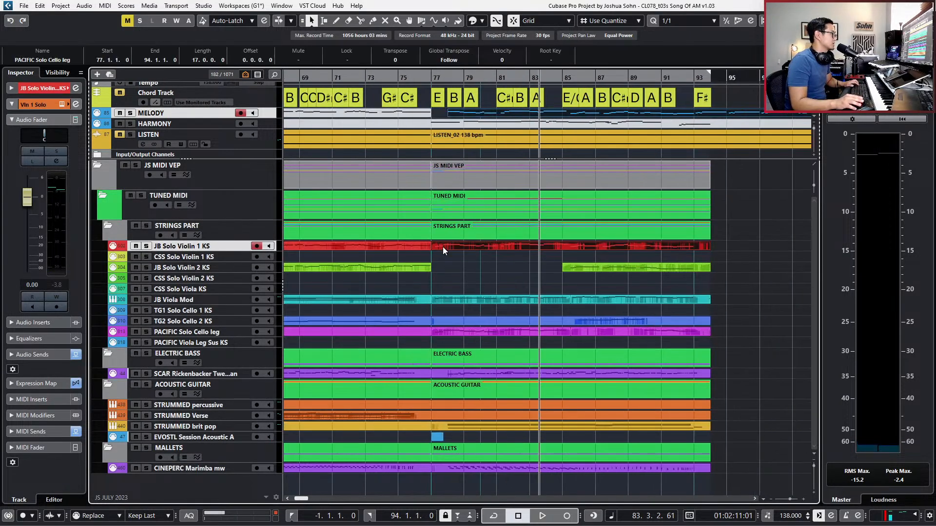
pyautogui.click(419, 246)
pyautogui.click(433, 244)
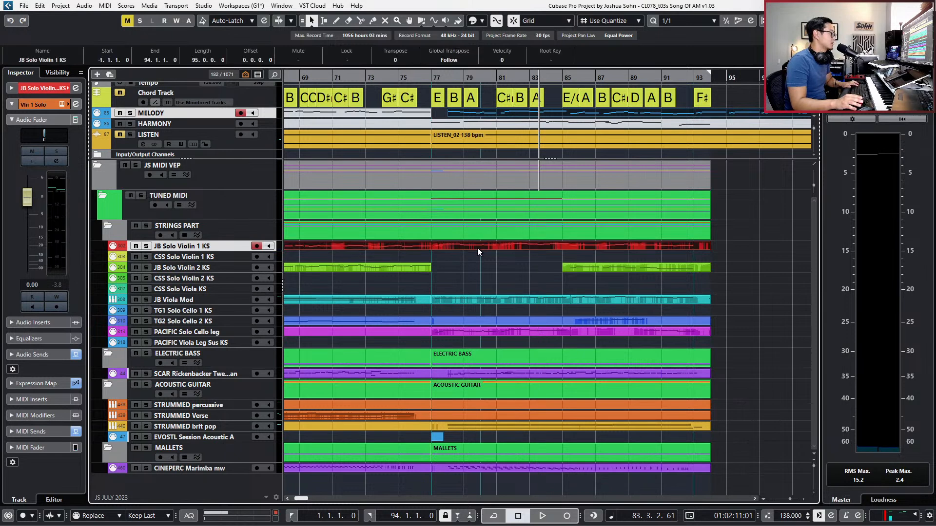
# Open the glued JB Solo Violin 1 KS part and redraw its Expression and Modulation curves as smooth dips leading into bar 77.
pyautogui.doubleClick(477, 247)
pyautogui.press('h')
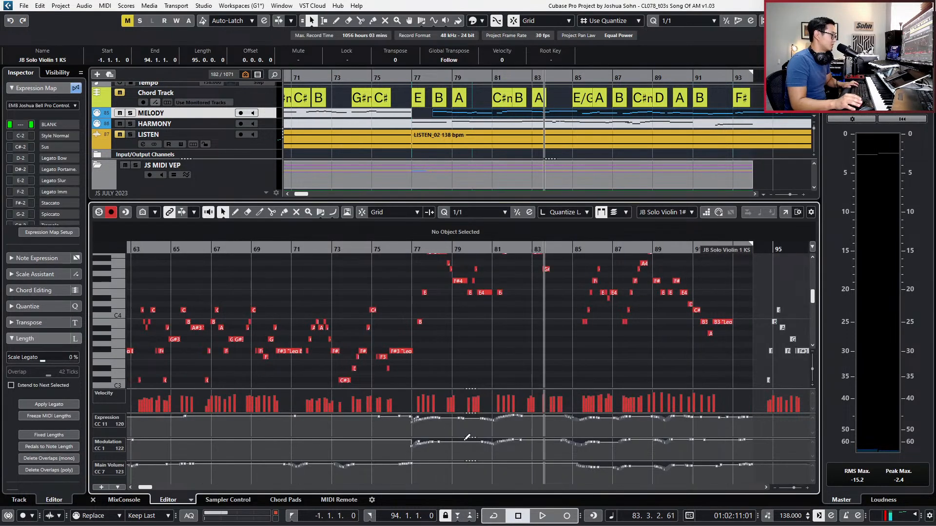
pyautogui.scroll(1, 536, 335)
pyautogui.press('h')
pyautogui.press('h')
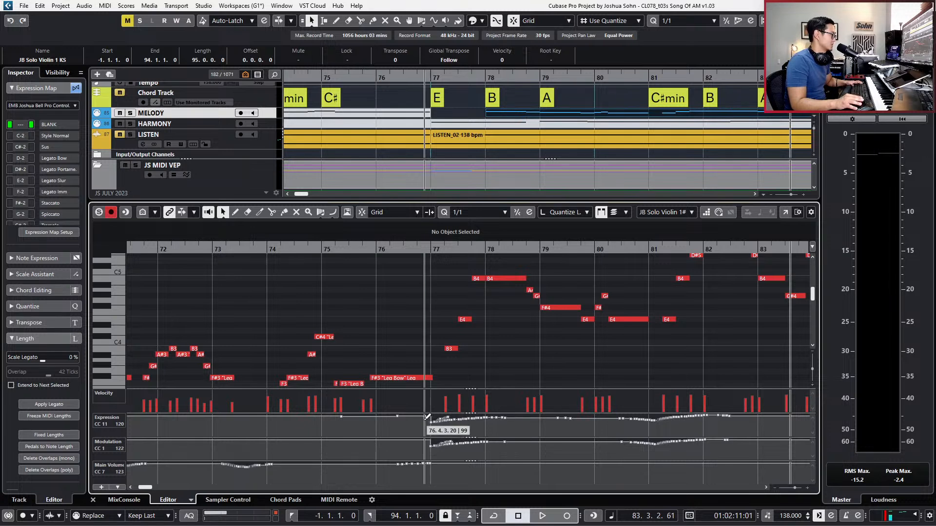
pyautogui.moveTo(416, 418)
pyautogui.mouseDown()
pyautogui.moveTo(457, 417)
pyautogui.moveTo(417, 442)
pyautogui.moveTo(460, 443)
pyautogui.mouseUp()
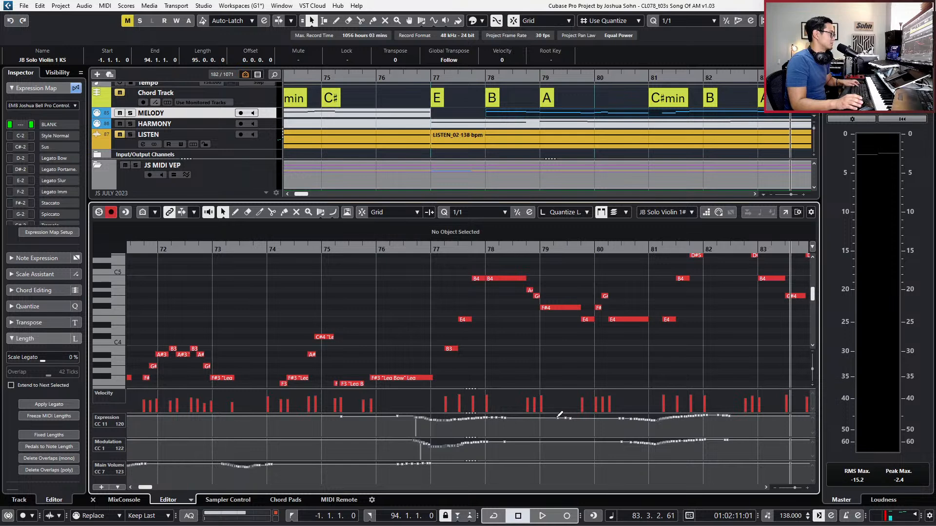
# Play back the JB Solo Violin 1 KS part from bar 81 to bar 83 to check its revised phrase.
pyautogui.scroll(3, 557, 333)
pyautogui.press('space')
pyautogui.scroll(-2, 588, 255)
pyautogui.scroll(1, 547, 295)
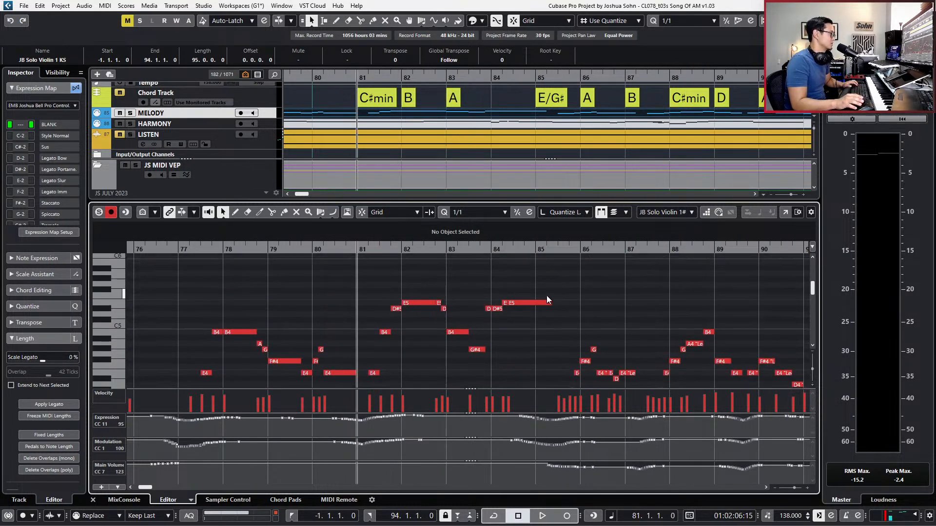
pyautogui.scroll(3, 549, 314)
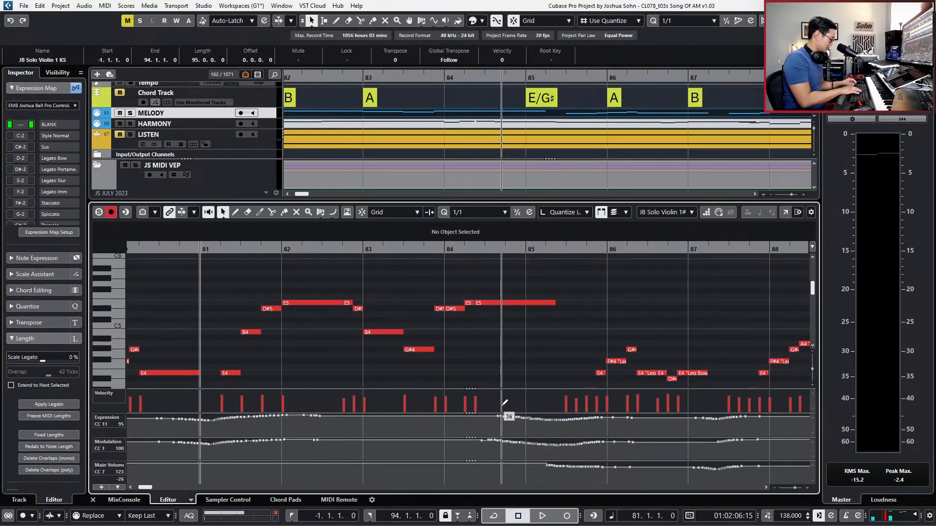
pyautogui.press('space')
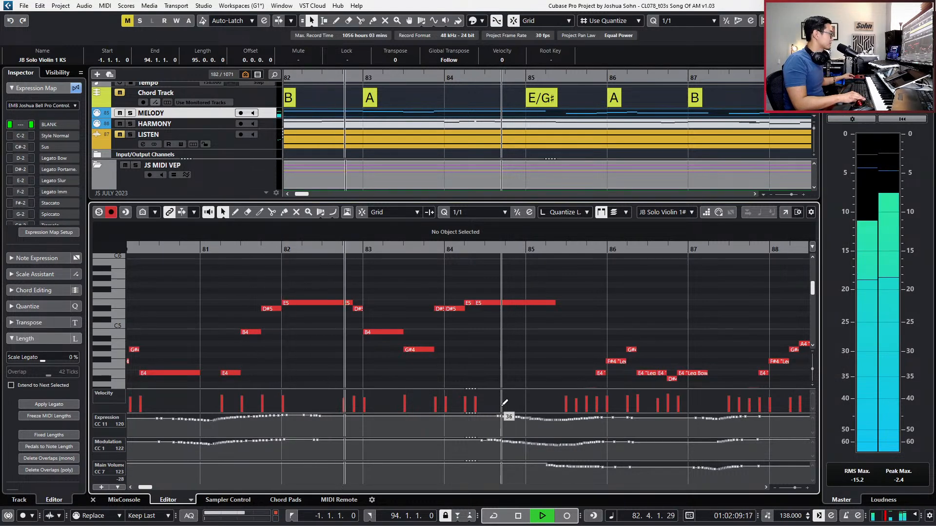
pyautogui.press('space')
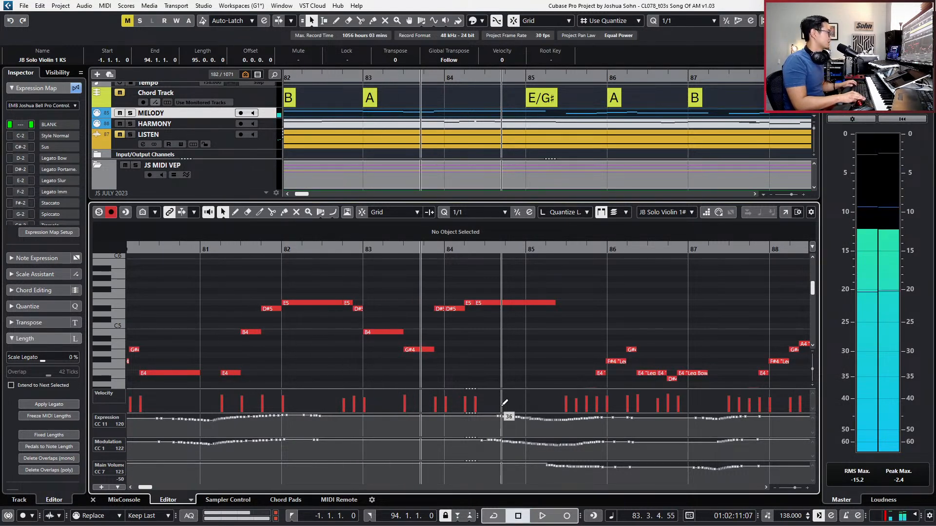
# Record a new Main Volume curve into the JB Solo Violin 1 KS part from bar 77 to bar 85, starting playback around bar 76.
pyautogui.press('g')
pyautogui.press('g')
pyautogui.press('g')
pyautogui.press('KP_Subtract')
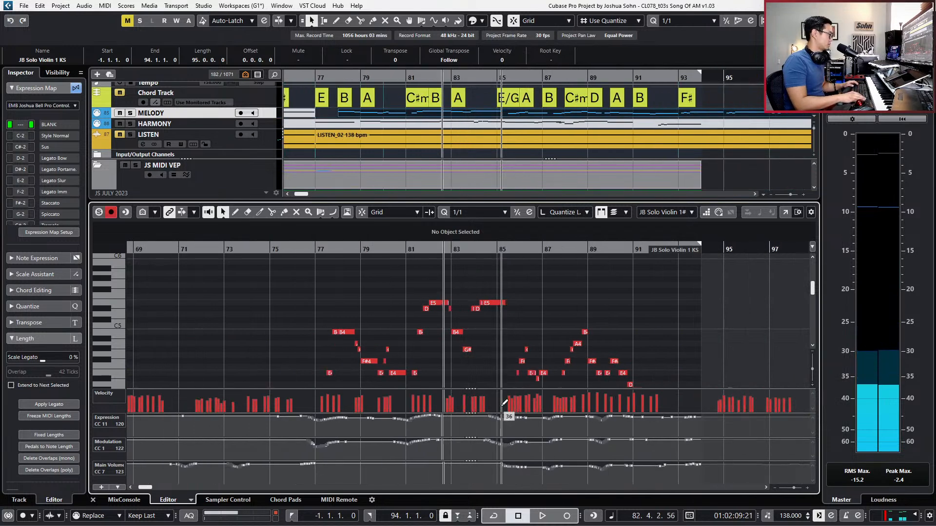
pyautogui.press('KP_Subtract')
pyautogui.press('space')
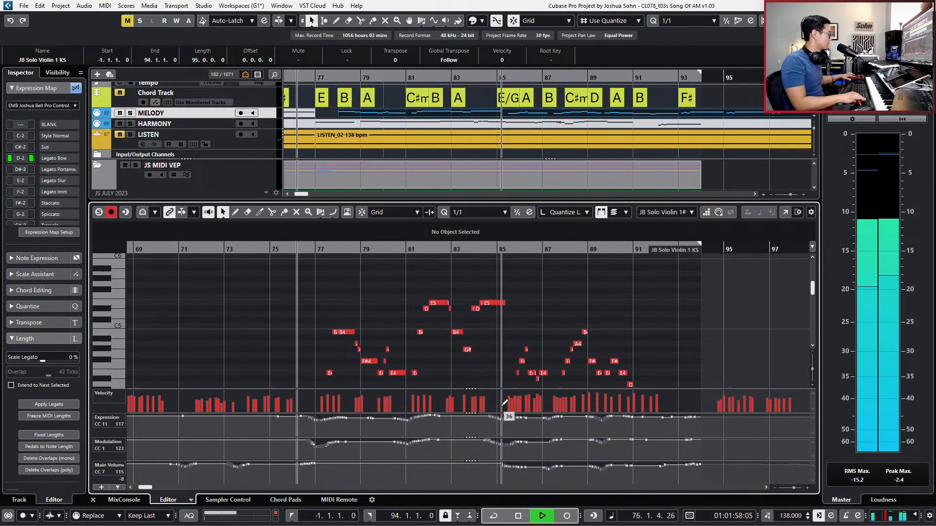
pyautogui.press('KP_Multiply')
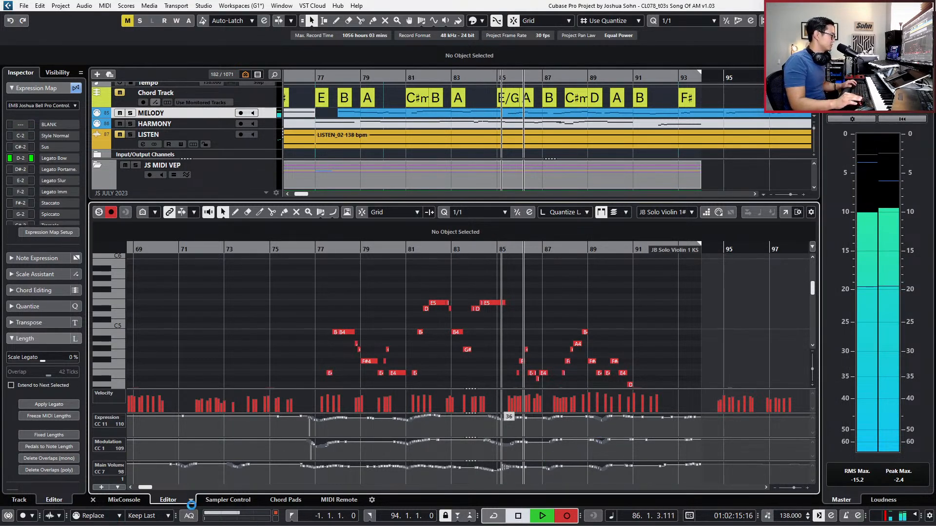
pyautogui.press('space')
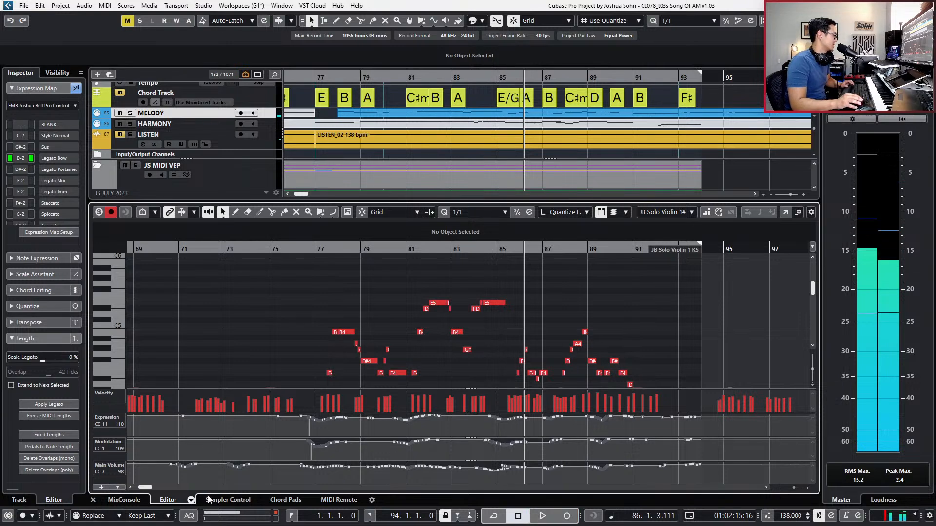
# Smooth the overlapping Main Volume data around bar 85 in the JB Solo Violin 1 KS part.
pyautogui.press('h')
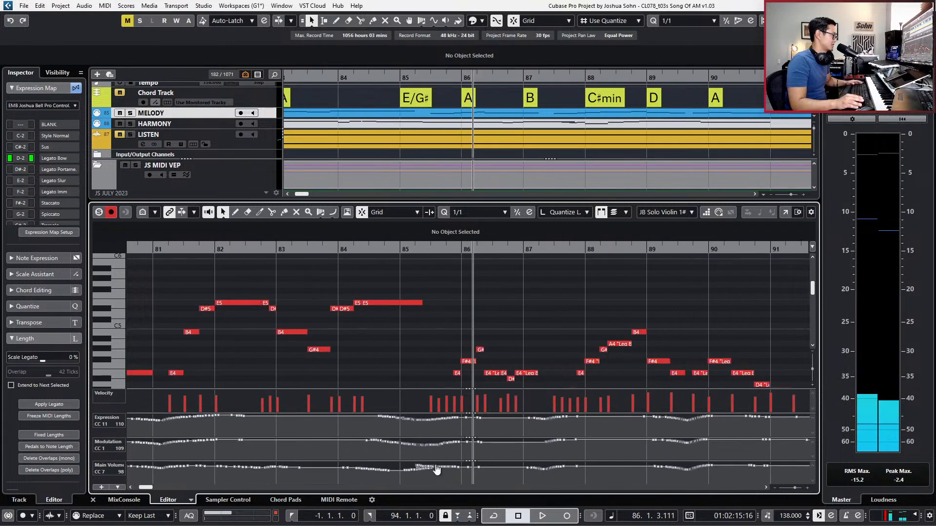
pyautogui.hotkey('alt', '7')
pyautogui.moveTo(435, 453); pyautogui.dragTo(412, 450)
pyautogui.press('KP_Multiply')
pyautogui.press('KP_0')
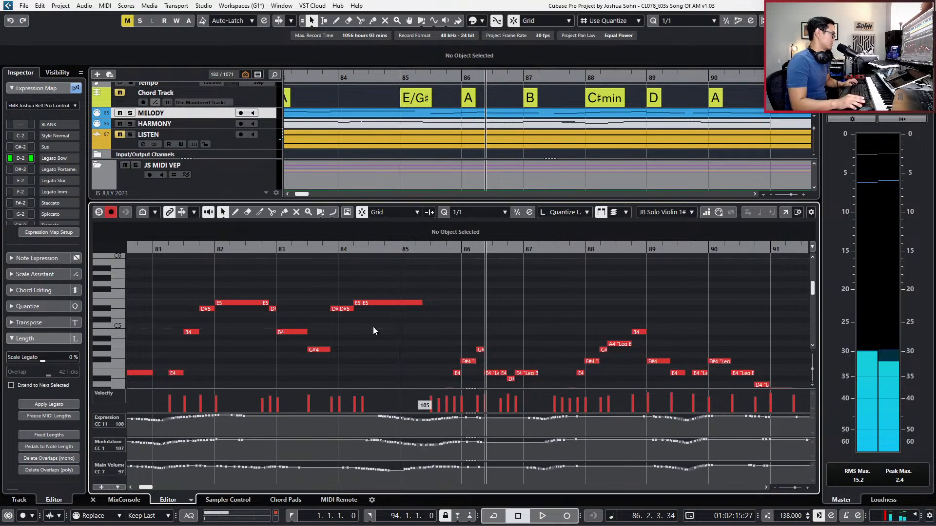
# Select the JB Solo Violin 1 KS notes from bar 77 to bar 85 and move the project cursor to the selection's start.
pyautogui.scroll(-2, 373, 327)
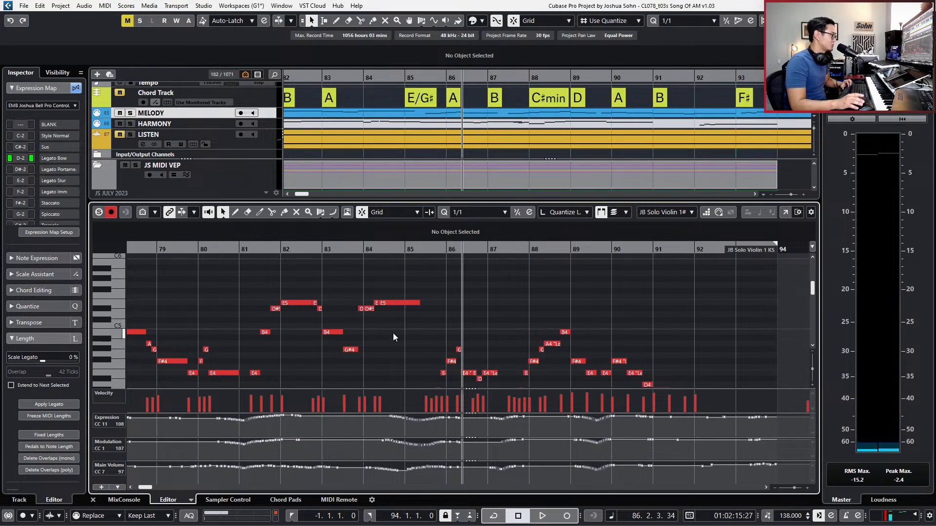
pyautogui.scroll(-4, 393, 335)
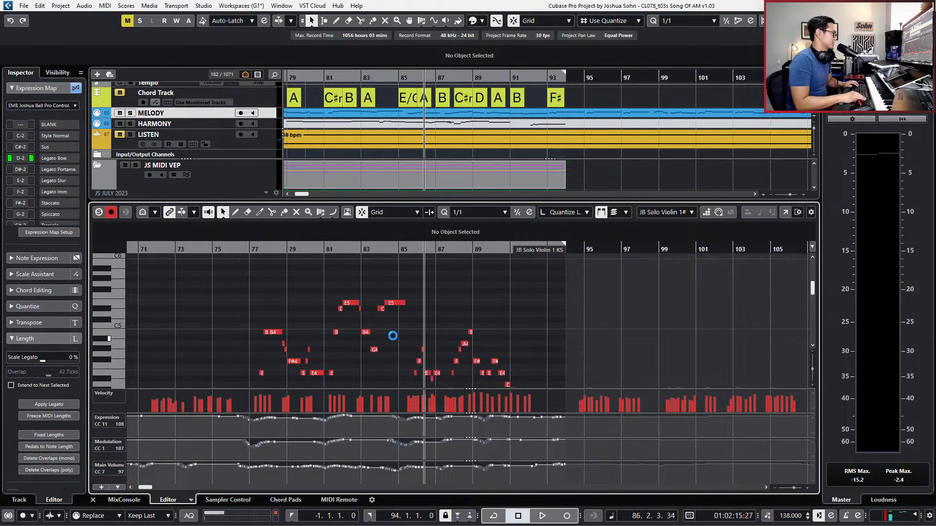
pyautogui.press('KP_Subtract')
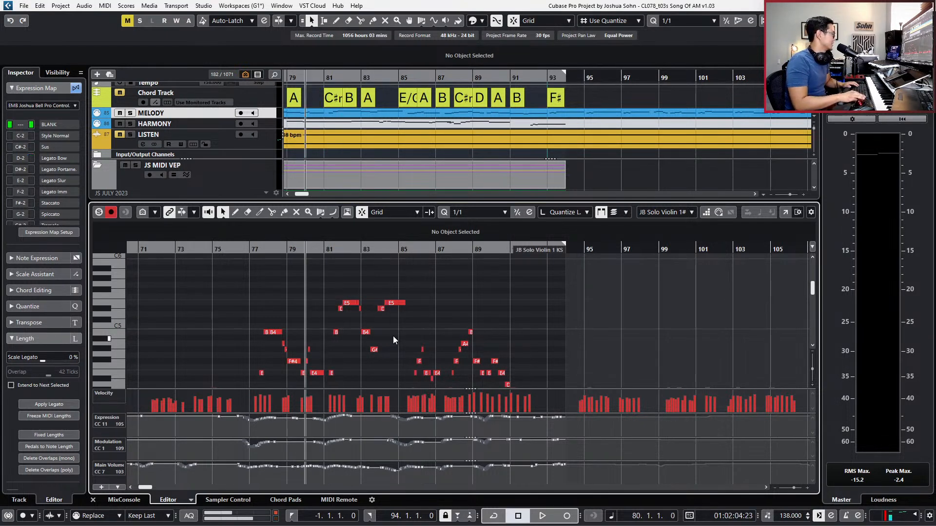
pyautogui.press('KP_Add')
pyautogui.press('h')
pyautogui.scroll(-3, 402, 339)
pyautogui.hscroll(-5, 402, 339)
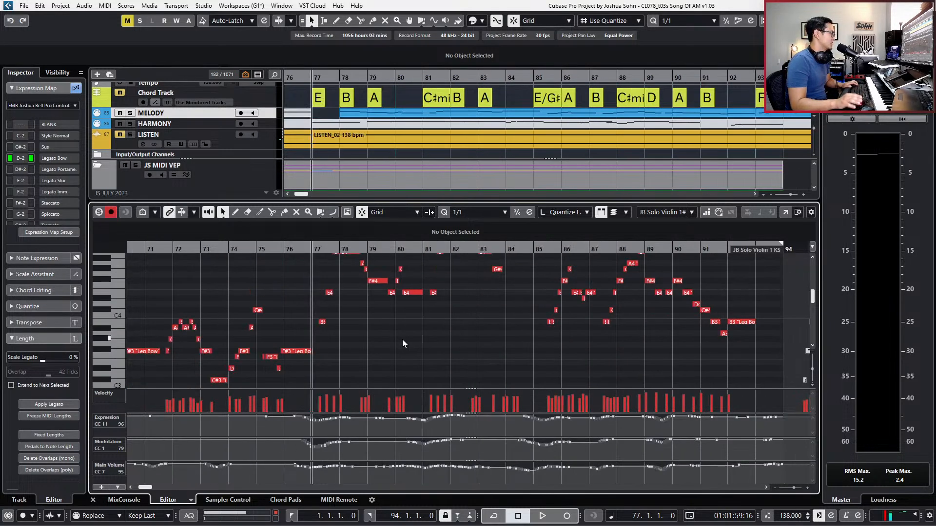
pyautogui.scroll(2, 411, 320)
pyautogui.moveTo(317, 265); pyautogui.dragTo(527, 357)
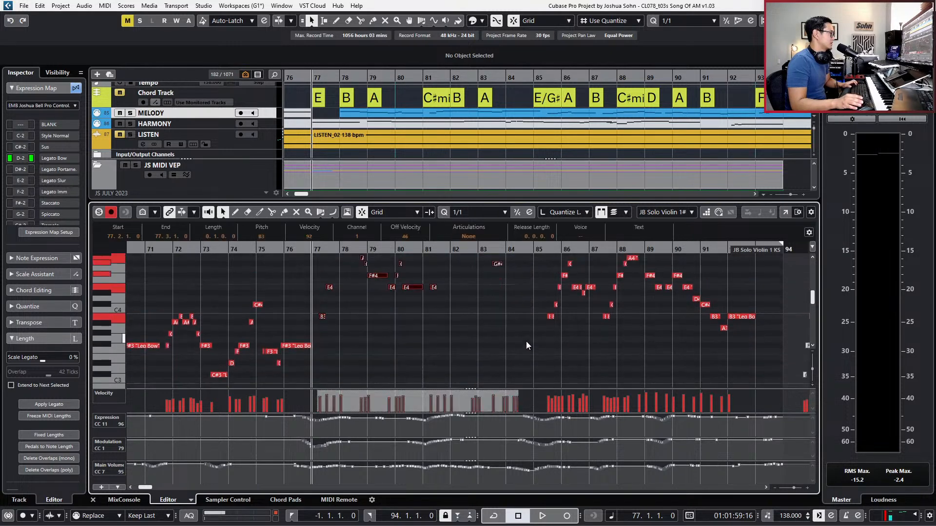
pyautogui.press('l')
pyautogui.scroll(2, 525, 341)
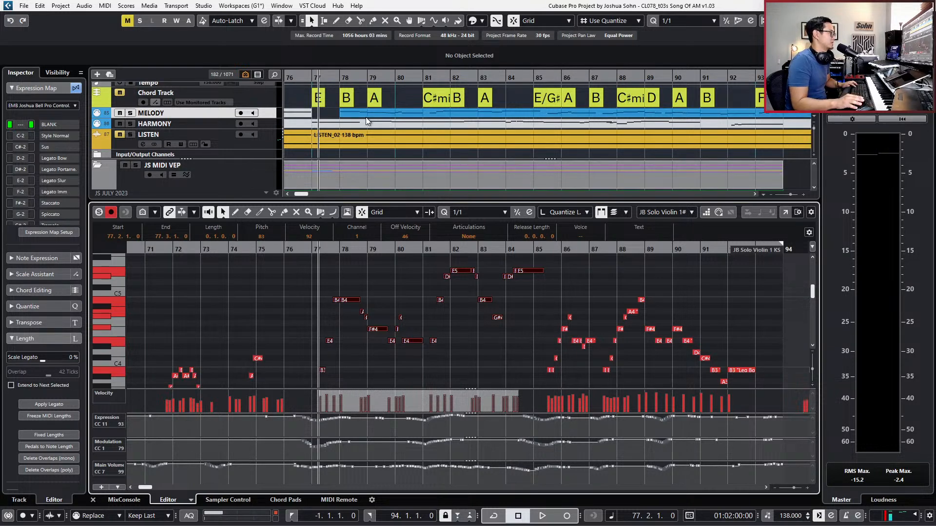
# Split the muted HARMONY part at bar 77 and move its second half to start at bar 78.
pyautogui.click(328, 125)
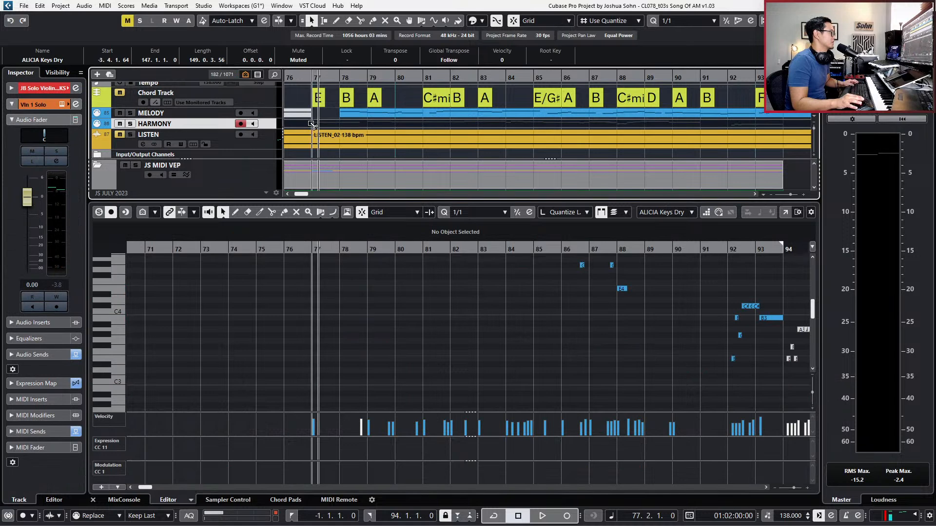
pyautogui.press('g')
pyautogui.press('g')
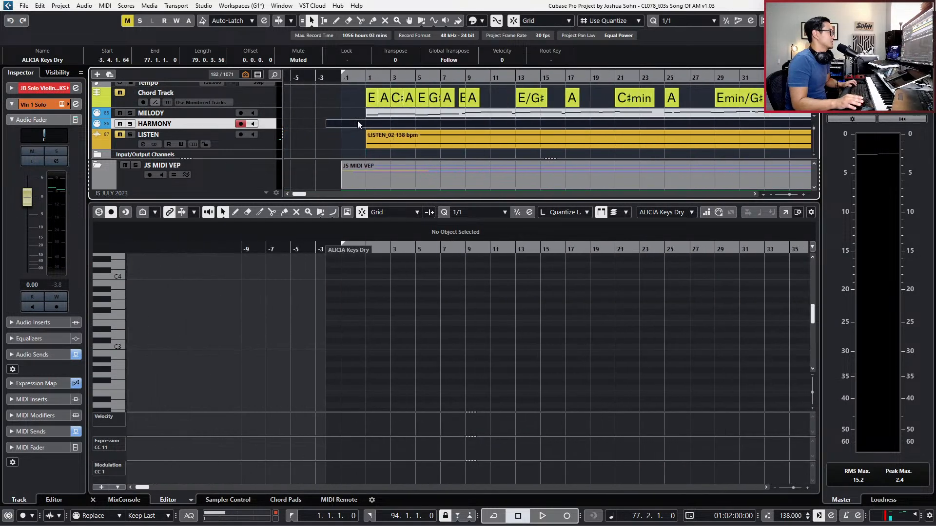
pyautogui.hscroll(15, 358, 121)
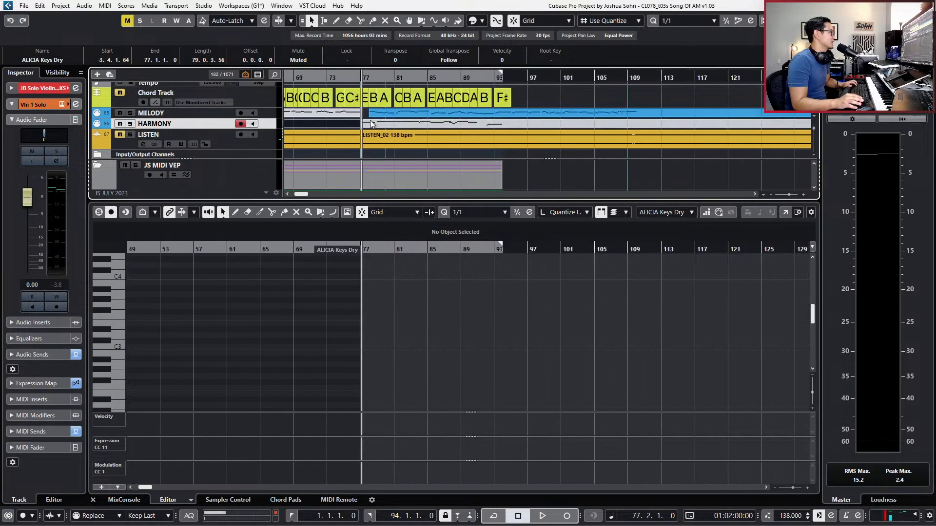
pyautogui.click(376, 122)
pyautogui.moveTo(376, 120); pyautogui.dragTo(384, 124)
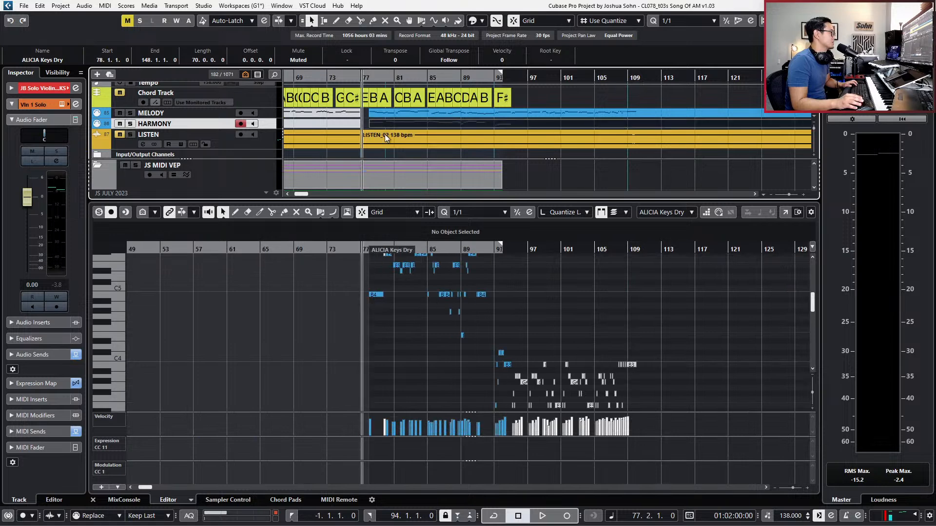
# Close the Key Editor and copy the JB Solo Violin 1 KS range from bar 77 to bar 85 onto the JB Solo Violin 2 KS track.
pyautogui.hotkey('ctrl', 'e')
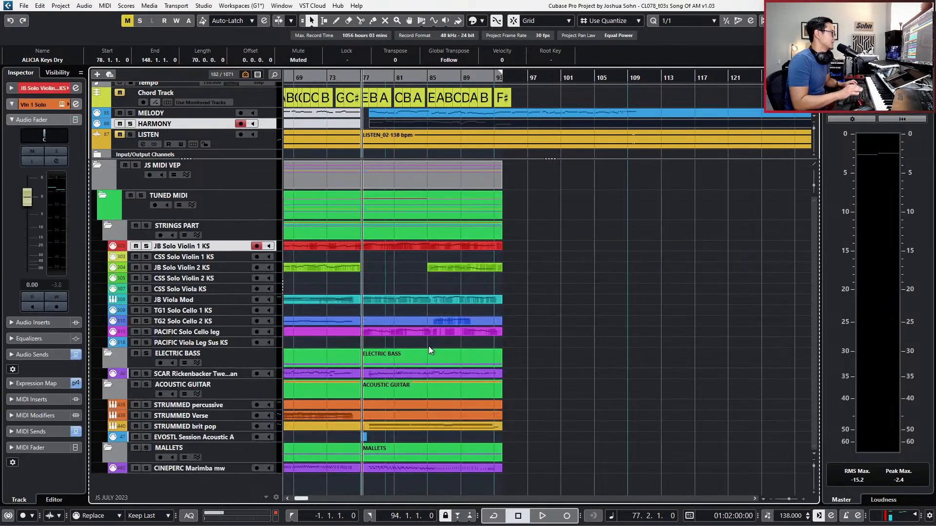
pyautogui.scroll(5, 375, 247)
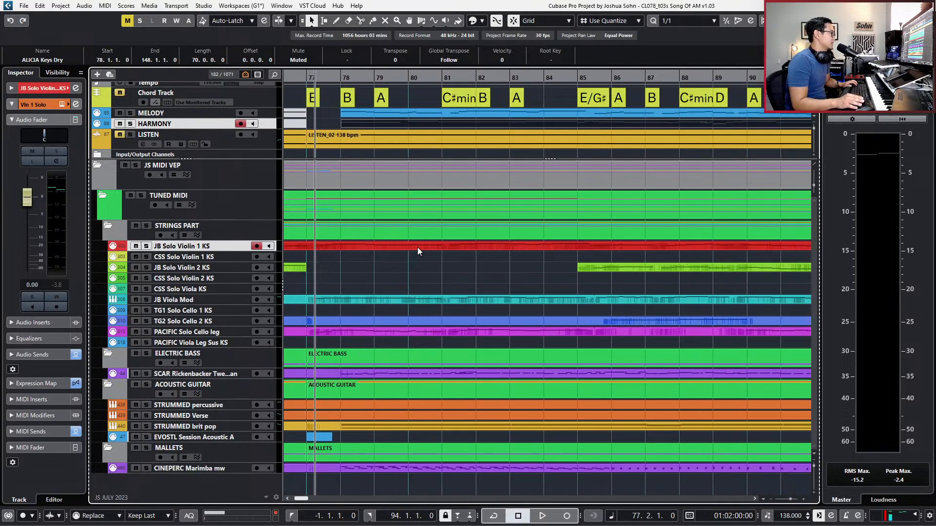
pyautogui.rightClick(312, 248)
pyautogui.click(324, 249)
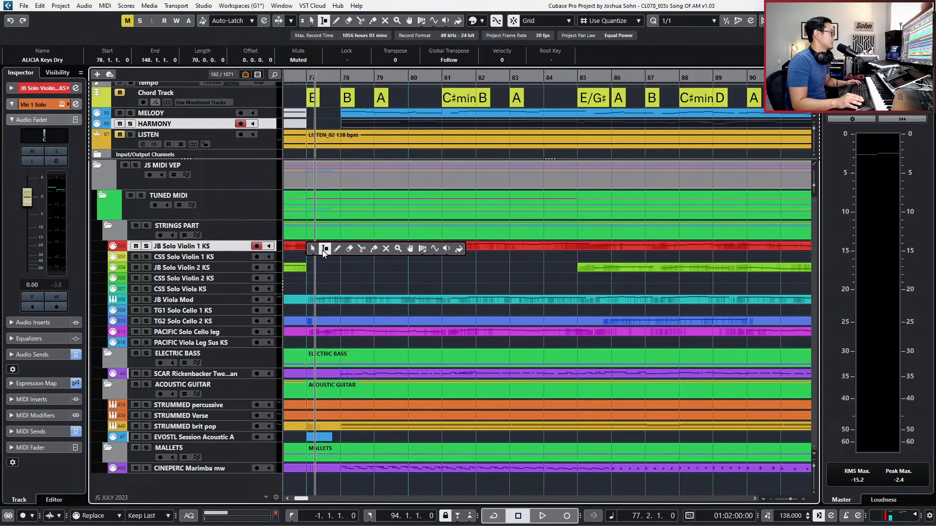
pyautogui.moveTo(311, 247); pyautogui.dragTo(553, 267)
pyautogui.press('1')
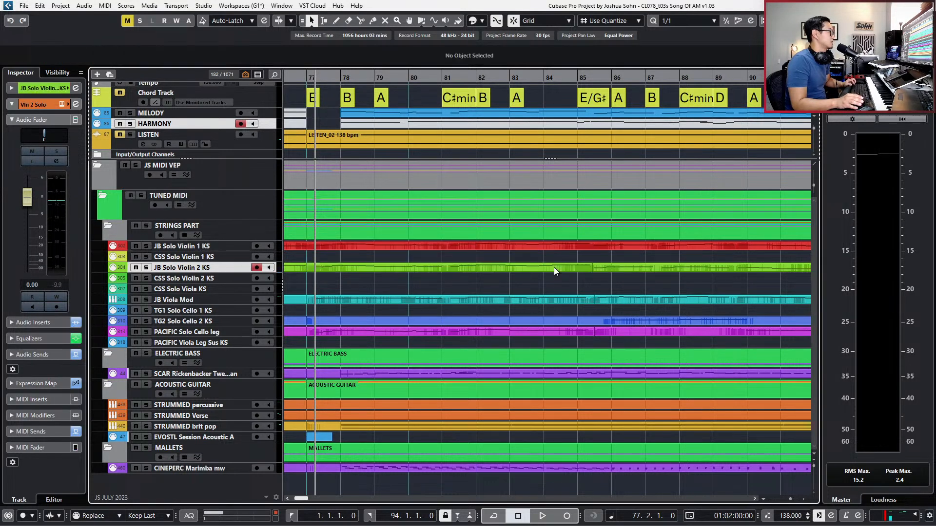
# Trim the copied part on JB Solo Violin 2 KS to start at 77.1.2.33 and glue it to its neighbouring parts.
pyautogui.click(590, 269)
pyautogui.click(587, 268)
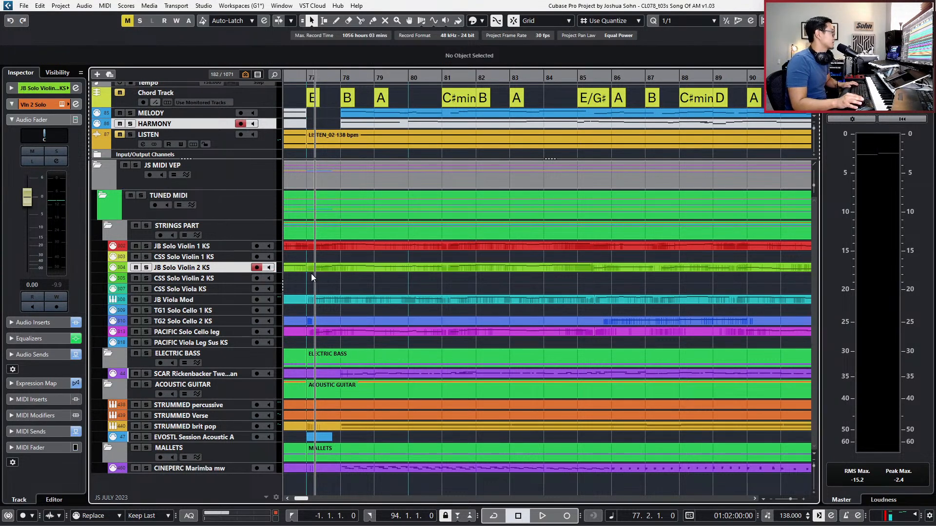
pyautogui.moveTo(307, 268); pyautogui.dragTo(309, 270)
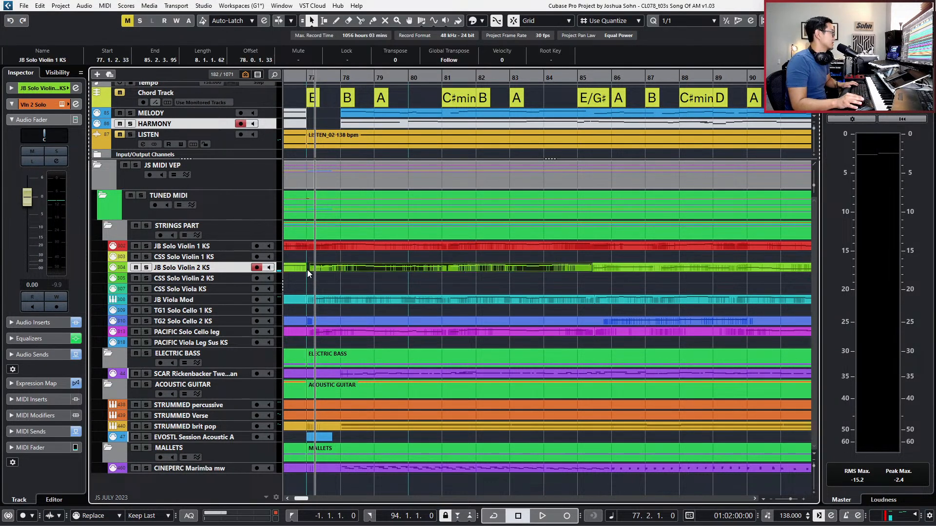
pyautogui.click(341, 267)
# Open the glued JB Solo Violin 2 KS part and smooth its Main Volume curve at bar 77.
pyautogui.doubleClick(341, 267)
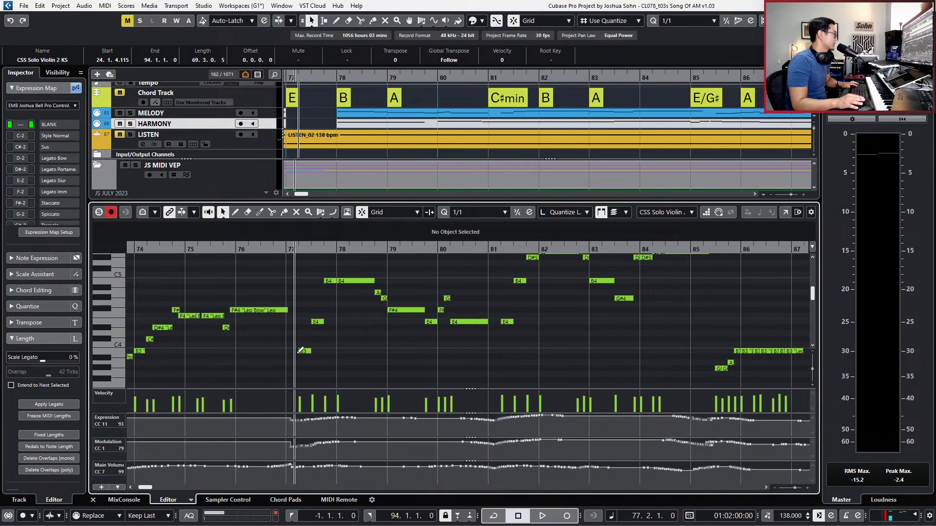
pyautogui.press('h')
pyautogui.press('h')
pyautogui.scroll(-4, 686, 338)
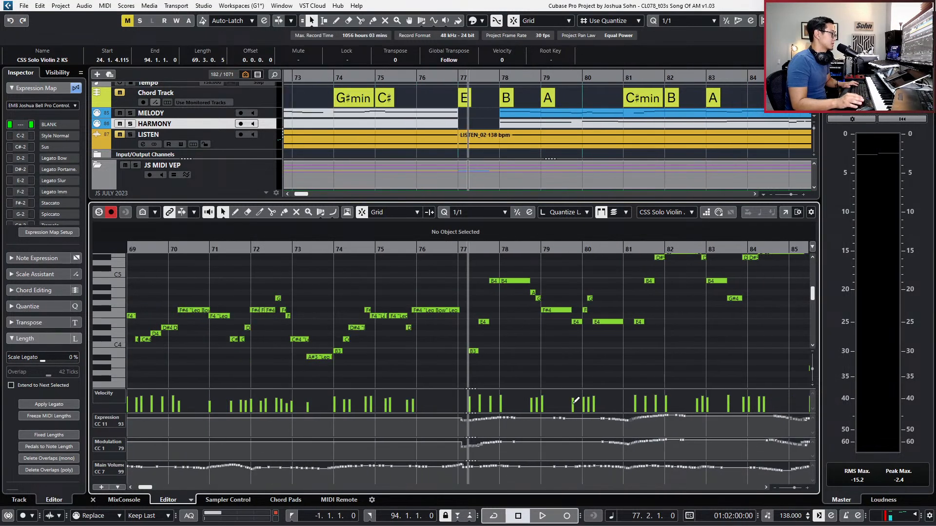
pyautogui.scroll(4, 407, 452)
pyautogui.click(377, 464)
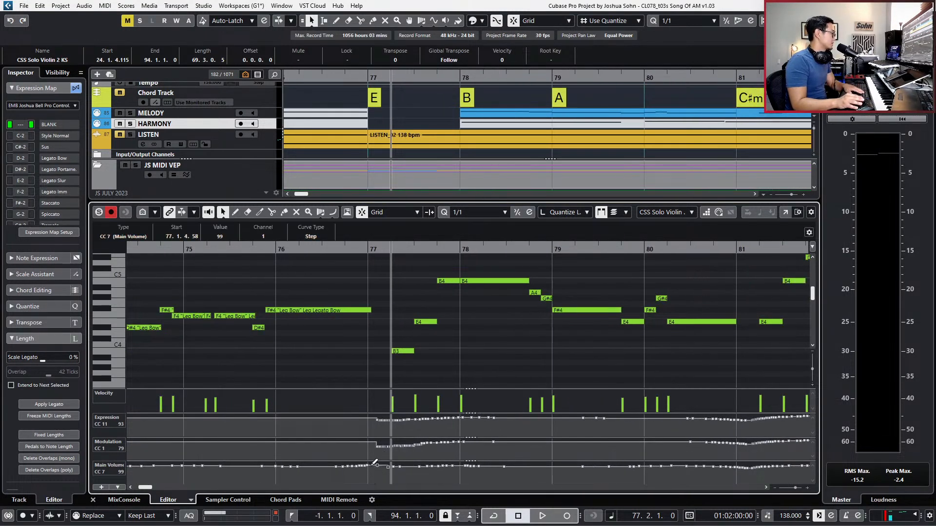
# Smooth the JB Solo Violin 2 KS controller curves where the phrases meet around bar 85, and close the Key Editor.
pyautogui.scroll(-3, 557, 391)
pyautogui.hscroll(5, 553, 331)
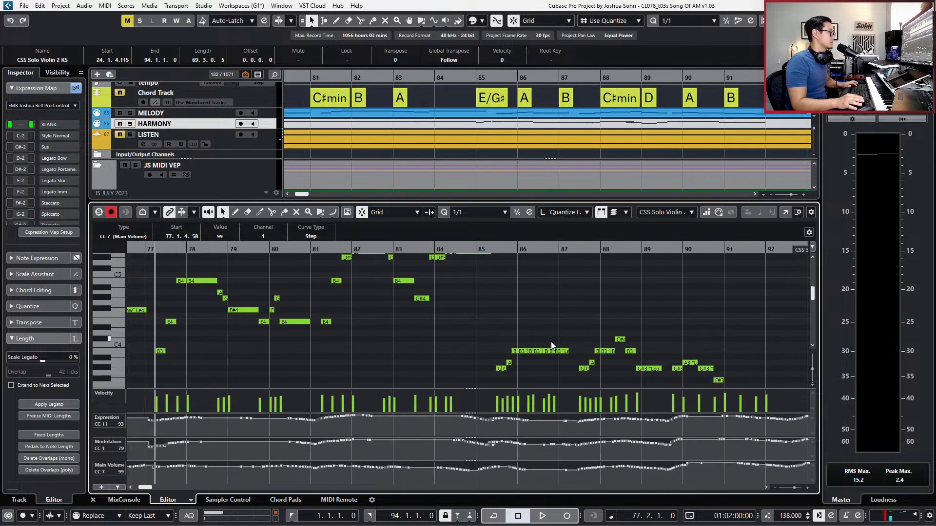
pyautogui.scroll(2, 511, 316)
pyautogui.scroll(3, 496, 415)
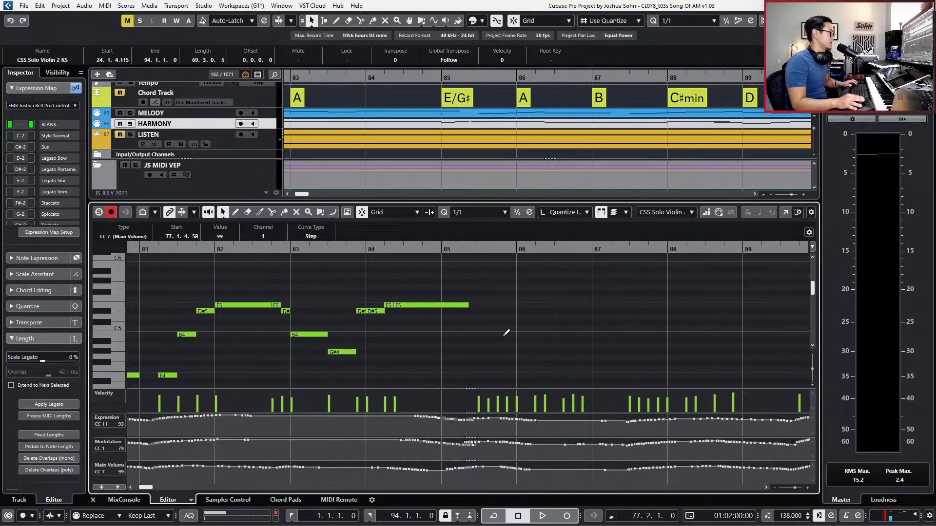
pyautogui.scroll(-3, 521, 348)
pyautogui.scroll(2, 461, 302)
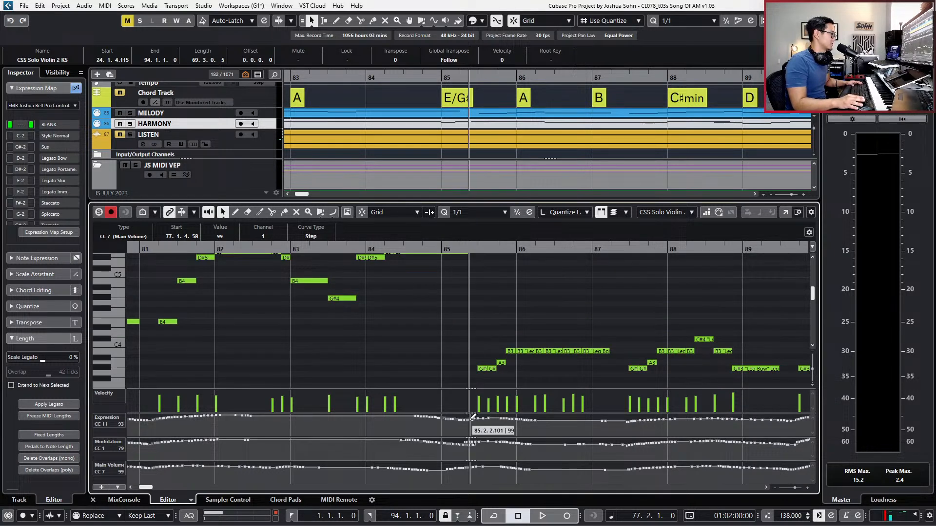
pyautogui.click(465, 449)
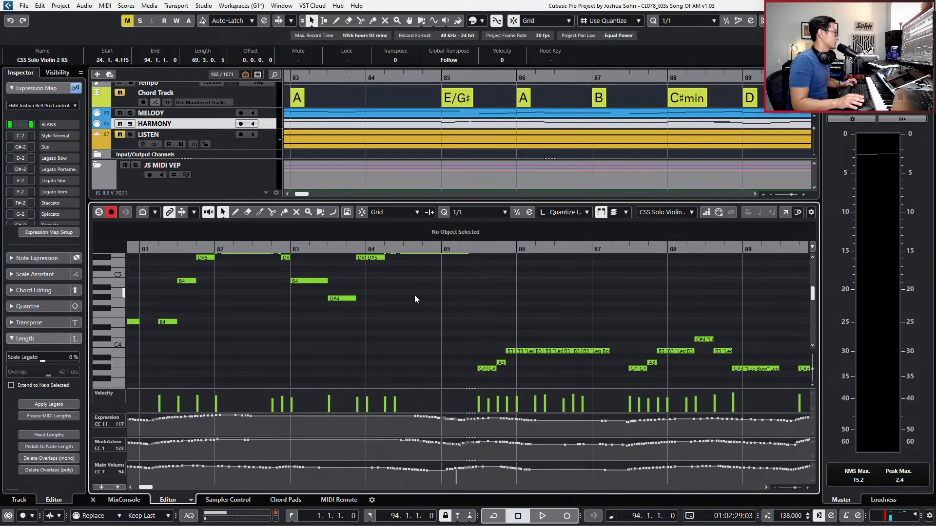
pyautogui.scroll(-4, 415, 295)
pyautogui.scroll(-2, 415, 299)
pyautogui.scroll(-3, 480, 306)
pyautogui.scroll(2, 480, 306)
pyautogui.scroll(-1, 518, 358)
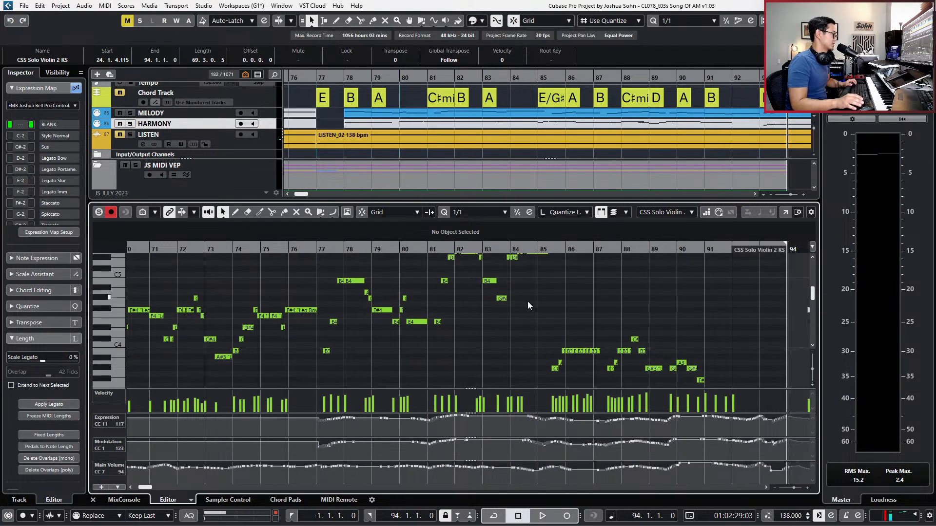
pyautogui.hotkey('ctrl', 'alt', 'e')
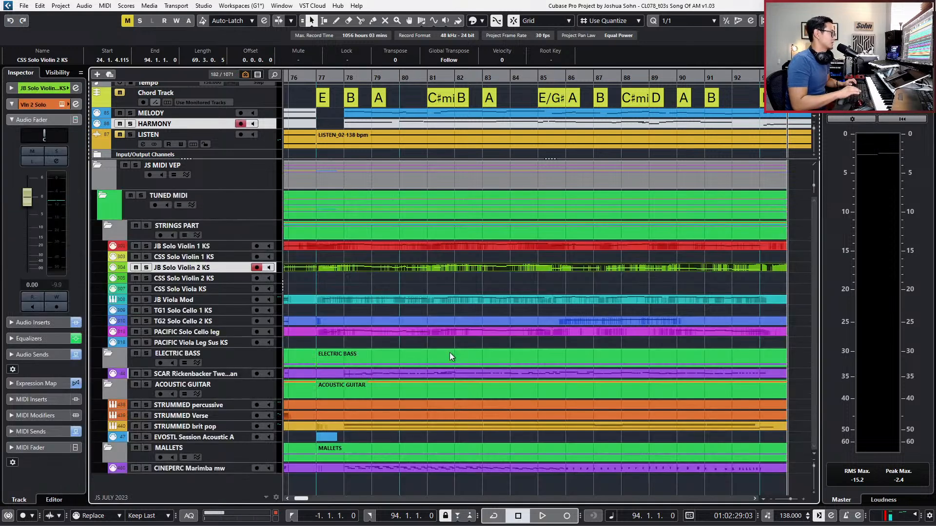
# Delete the JB Solo Violin 1 KS notes from bar 77 to the start of bar 85, and close the Key Editor.
pyautogui.doubleClick(476, 242)
pyautogui.press('g')
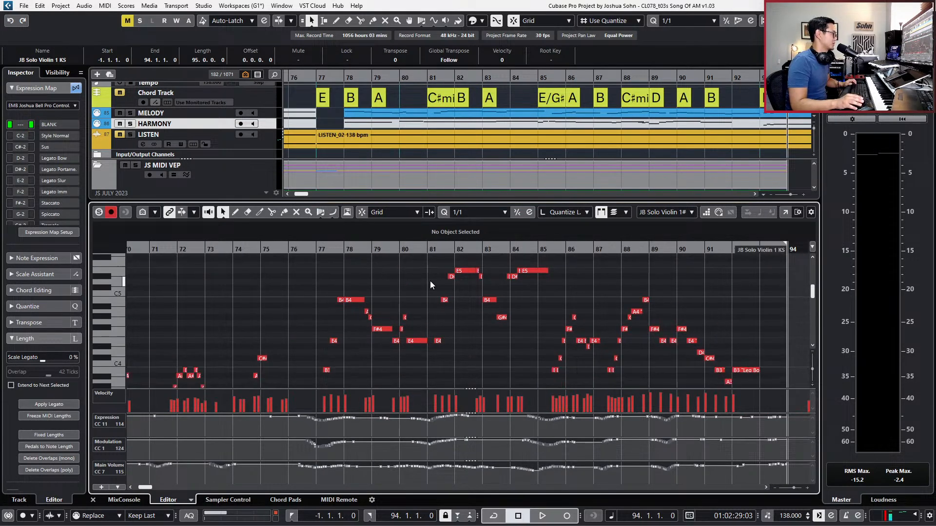
pyautogui.moveTo(545, 264); pyautogui.dragTo(314, 379)
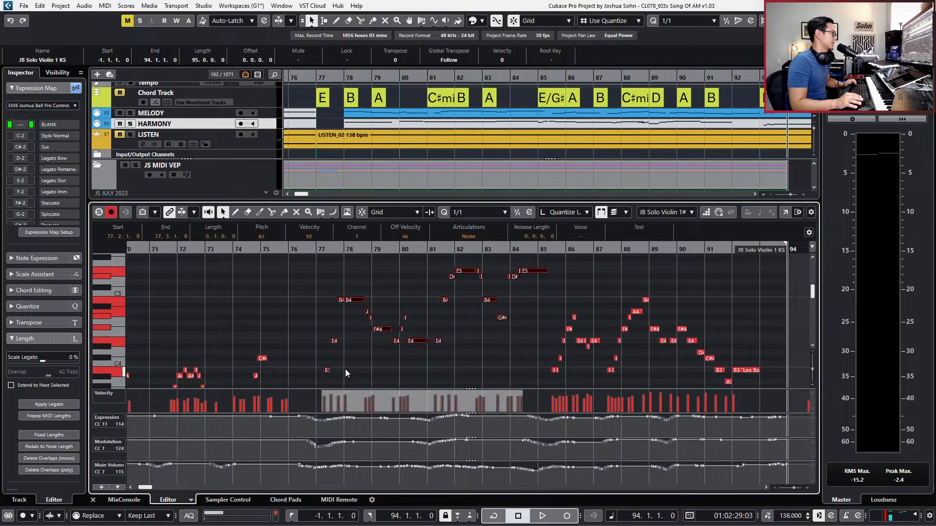
pyautogui.scroll(-2, 345, 369)
pyautogui.scroll(2, 350, 355)
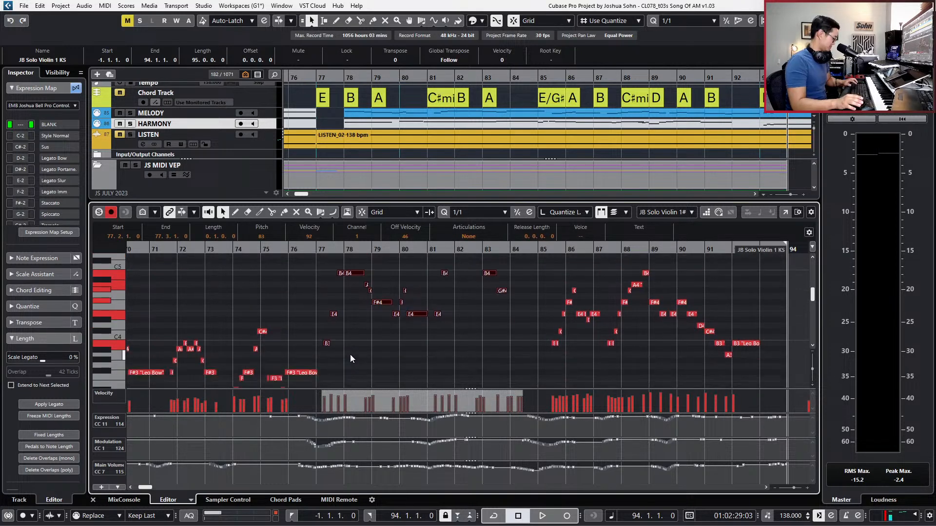
pyautogui.hotkey('shift', 'Down')
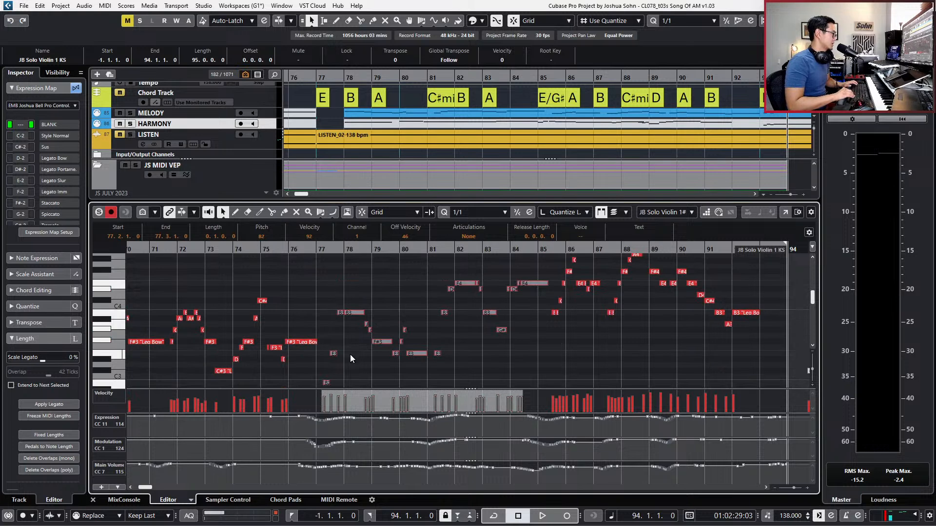
pyautogui.scroll(3, 351, 359)
pyautogui.press('Delete')
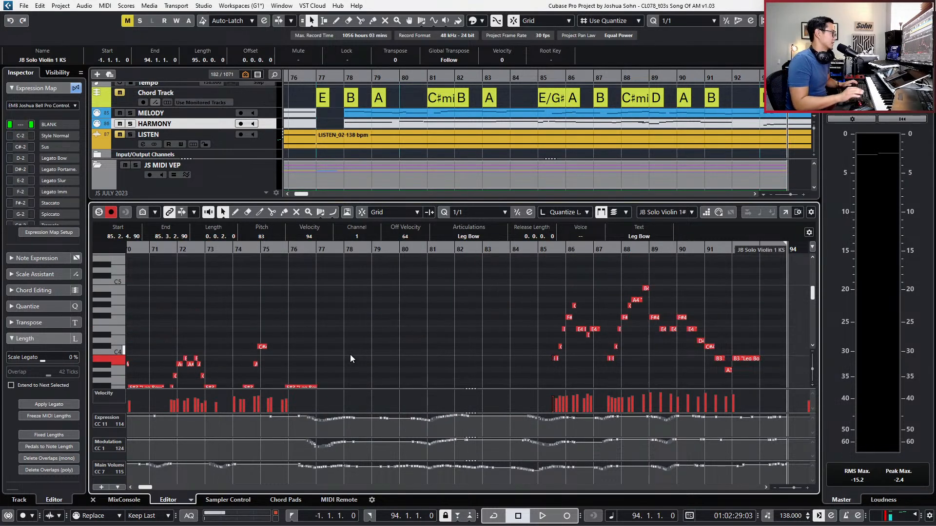
pyautogui.click(307, 250)
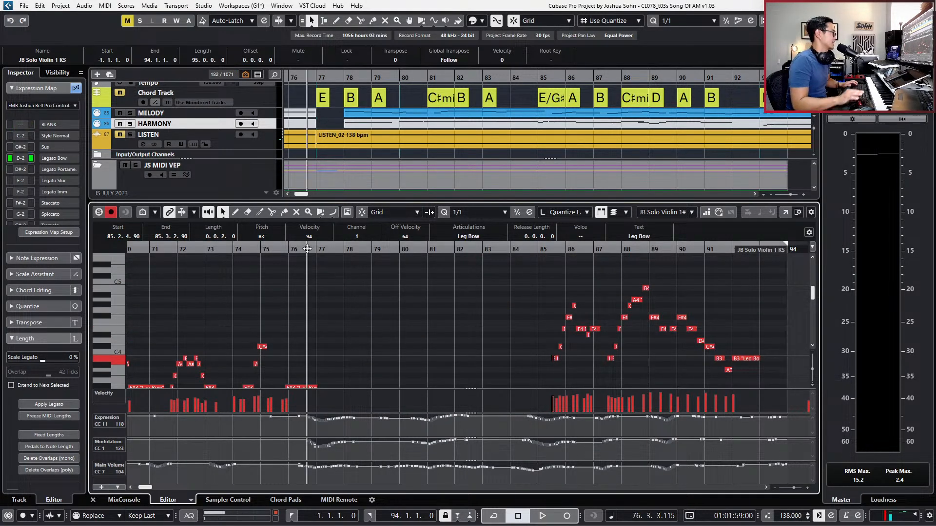
pyautogui.press('b')
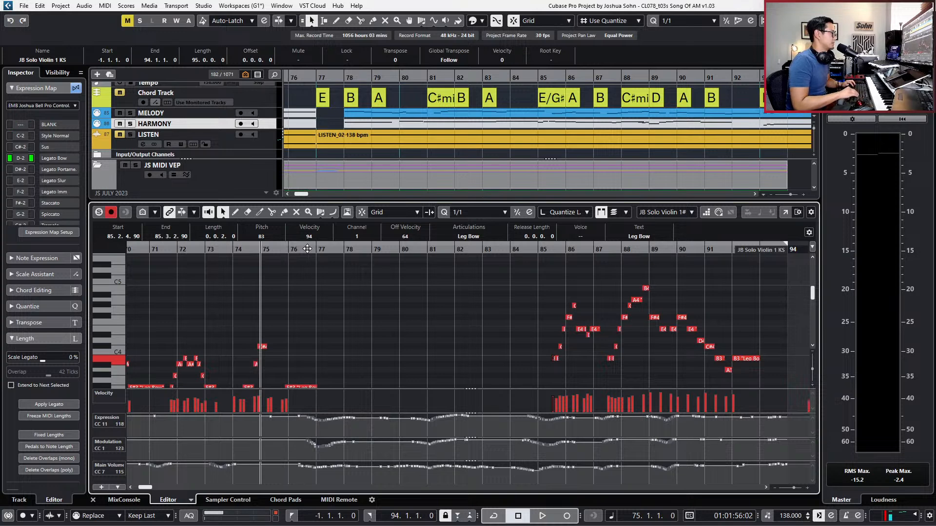
pyautogui.hotkey('ctrl', 'e')
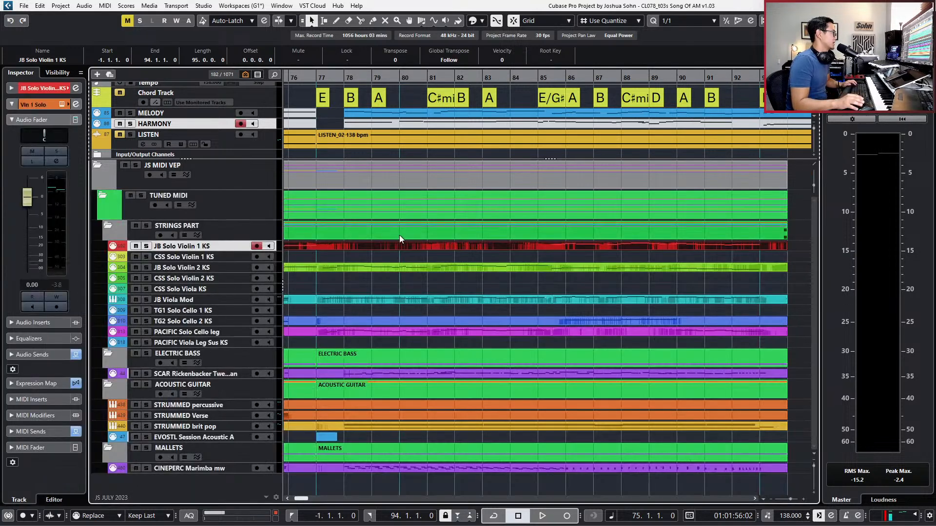
# Play JB Solo Violin 2 KS soloed from bar 75 into bar 78, and return the playhead to bar 76.
pyautogui.scroll(-1, 434, 282)
pyautogui.hscroll(-1, 435, 283)
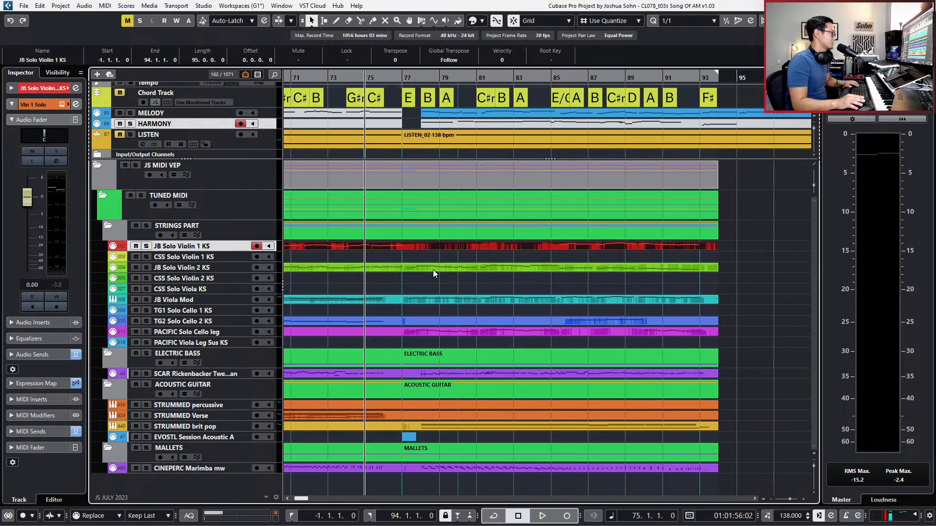
pyautogui.click(433, 270)
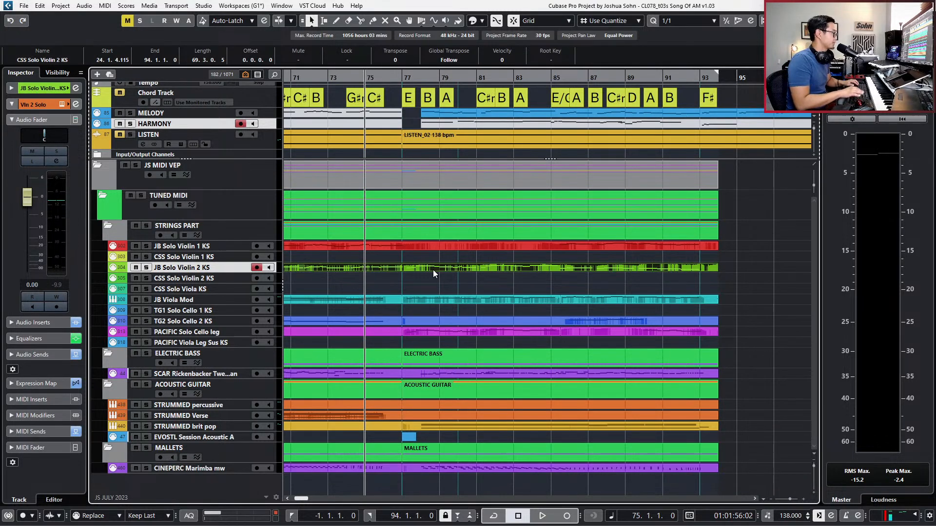
pyautogui.press('space')
pyautogui.press('s')
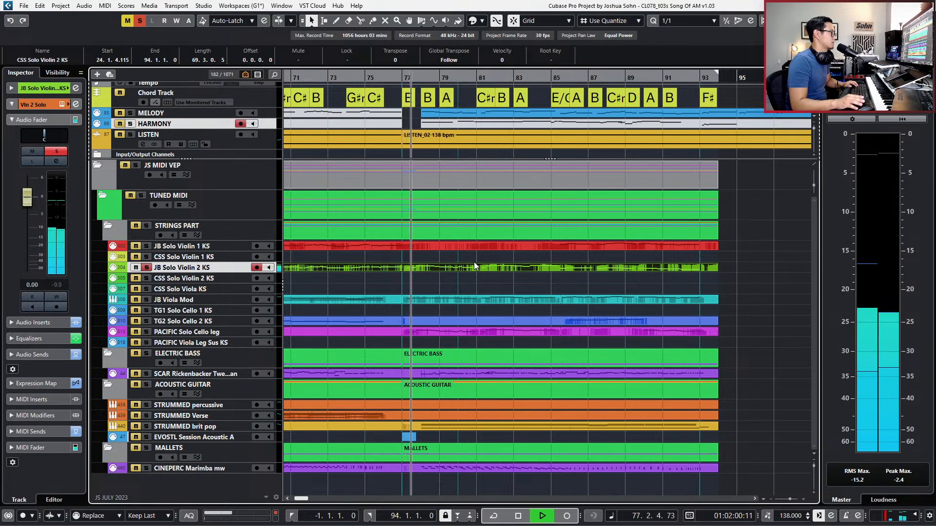
pyautogui.press('space')
pyautogui.press('s')
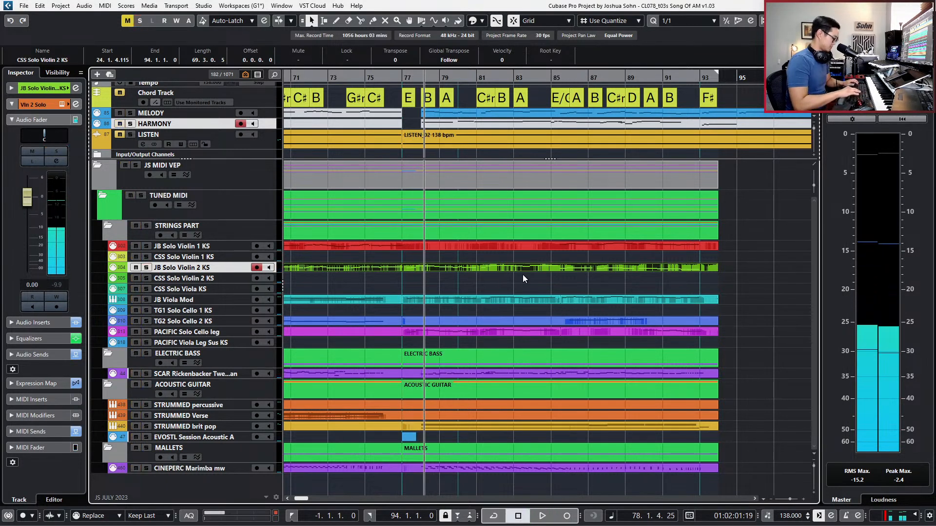
pyautogui.press('Left')
pyautogui.press('Left')
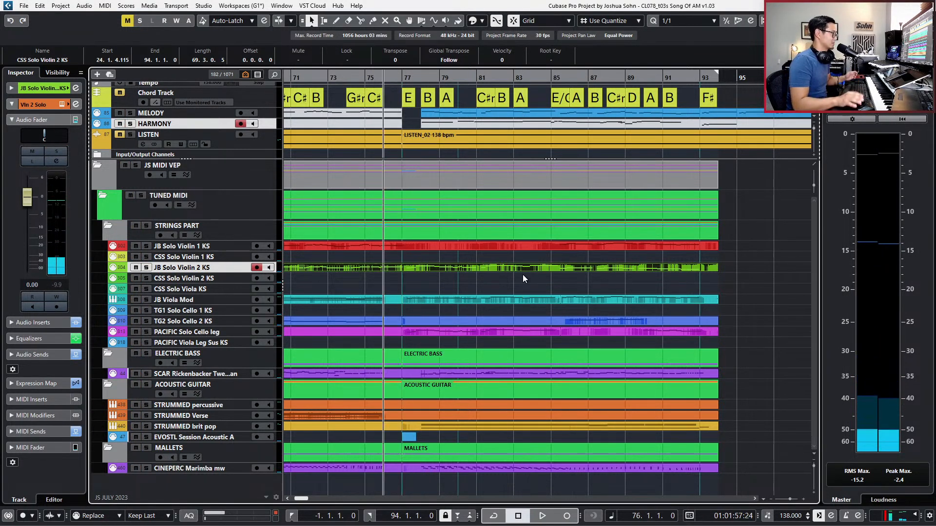
pyautogui.click(184, 266)
pyautogui.click(183, 248)
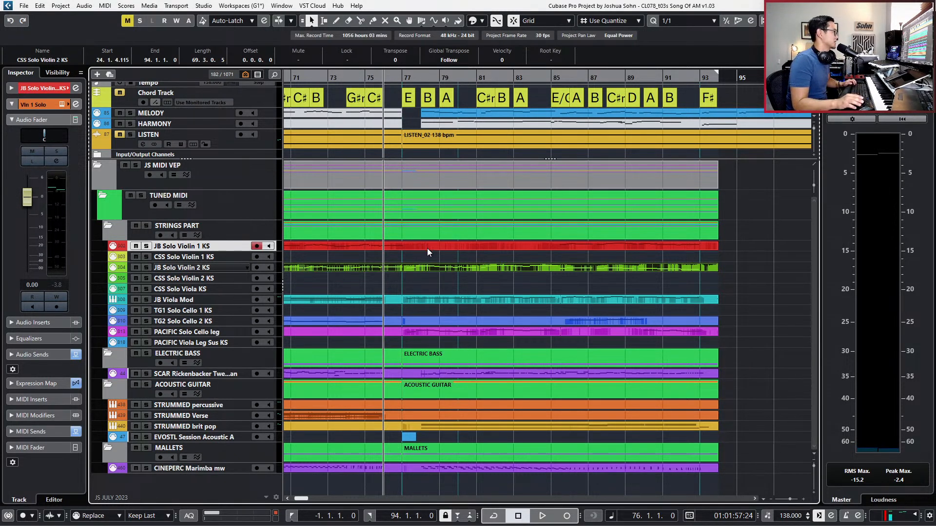
pyautogui.keyDown('ctrl'); pyautogui.scroll(-2, 427, 249); pyautogui.keyUp('ctrl')
pyautogui.hscroll(-2, 427, 252)
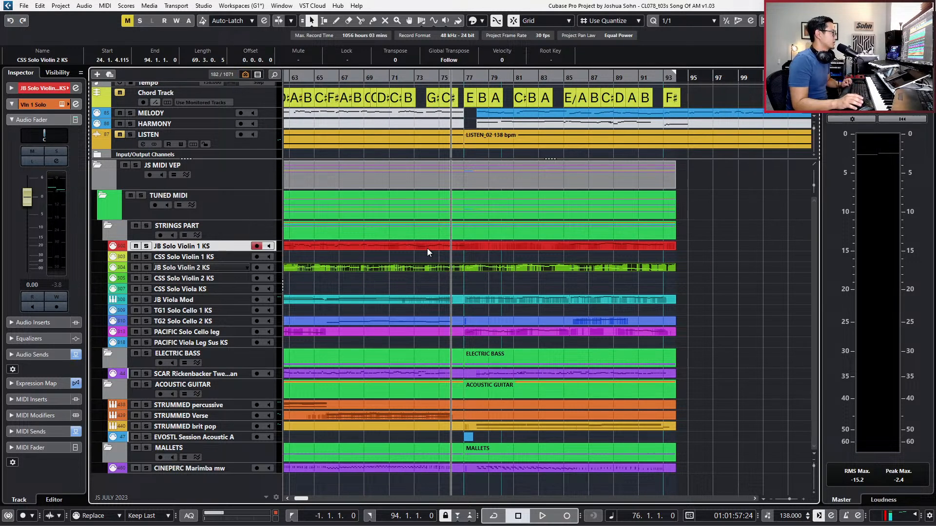
pyautogui.keyDown('ctrl'); pyautogui.scroll(-3, 427, 247); pyautogui.keyUp('ctrl')
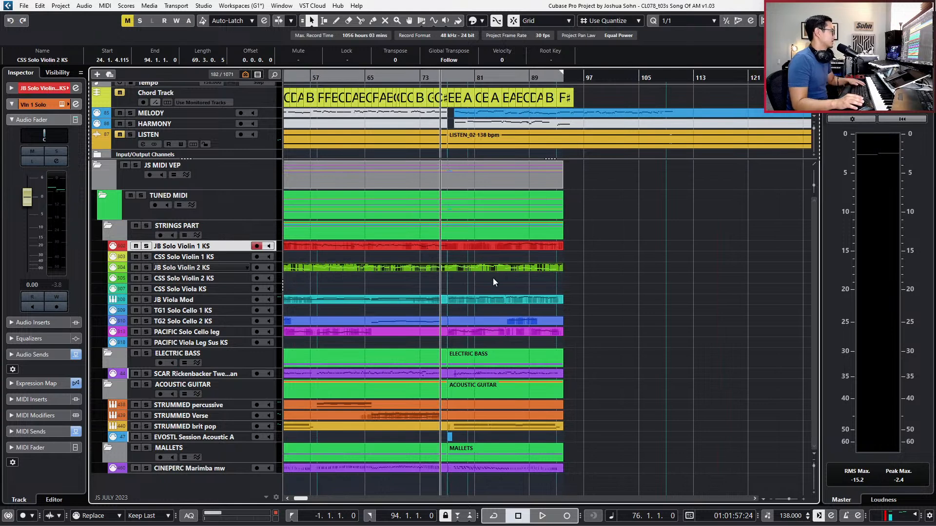
pyautogui.click(618, 287)
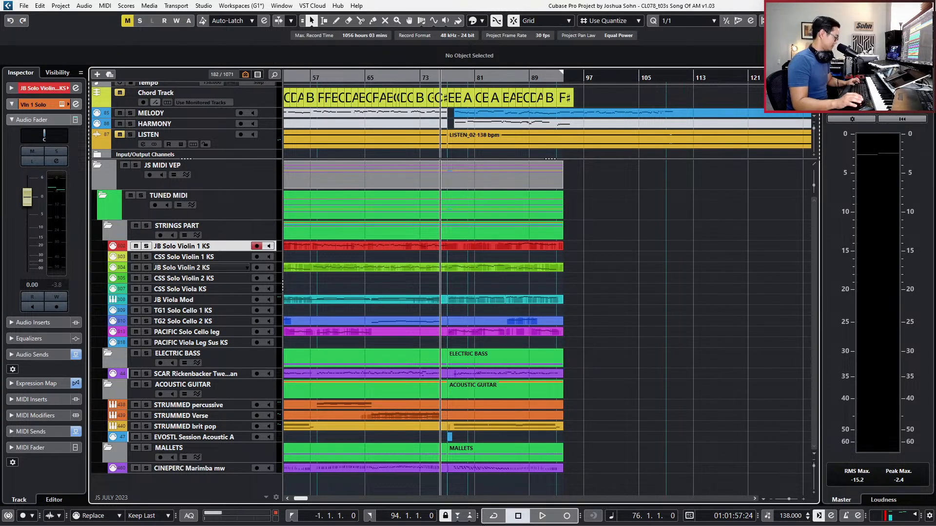
# Switch to the SC_SLAVE remote session and set the Joshua Bell Violin tone in the 36 Vln 2 Solo instance to Clear.
pyautogui.press('super')
pyautogui.click(497, 513)
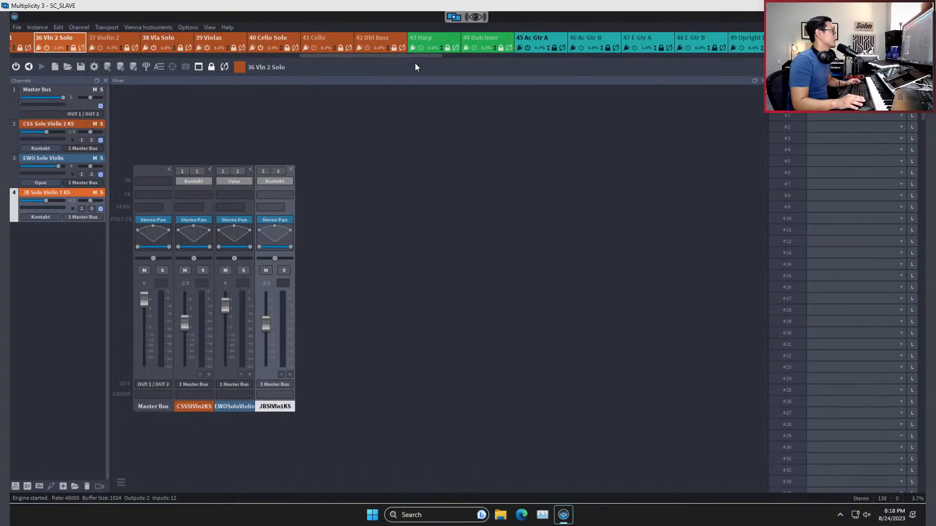
pyautogui.moveTo(416, 54); pyautogui.dragTo(362, 59)
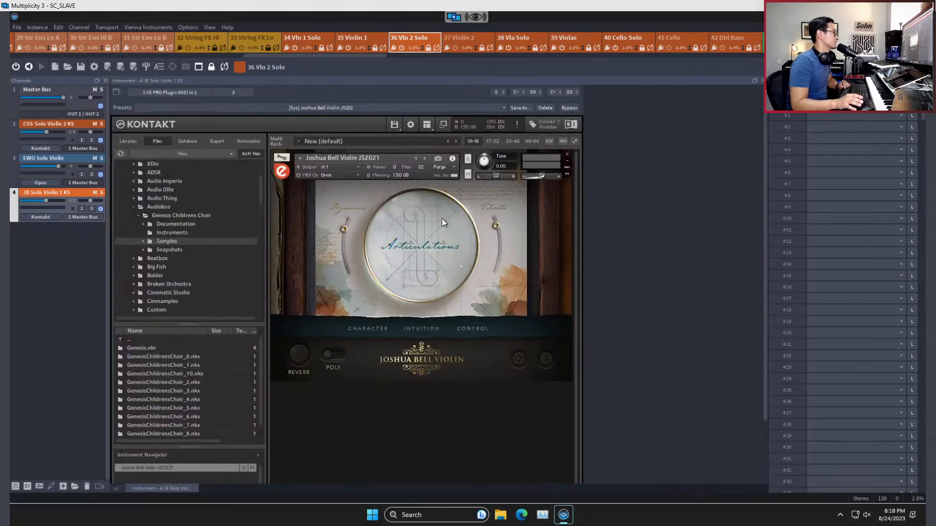
pyautogui.click(467, 327)
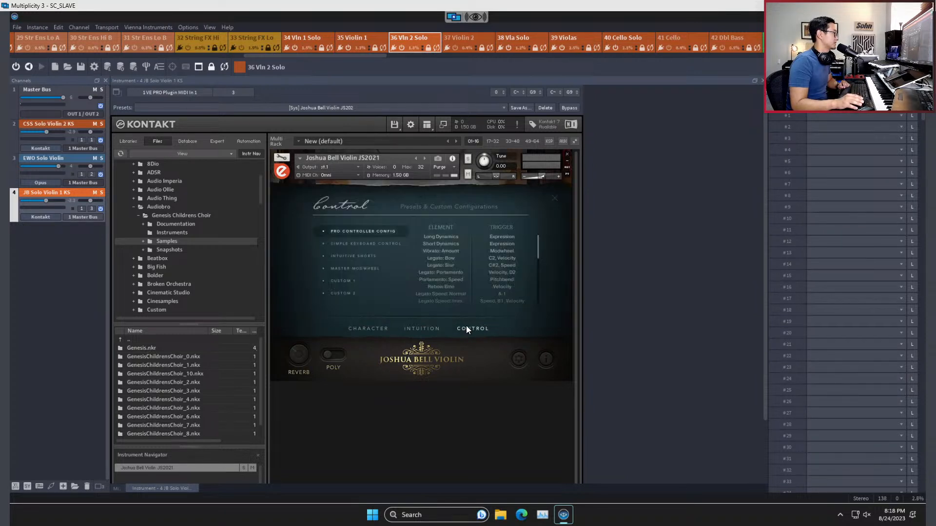
pyautogui.click(427, 329)
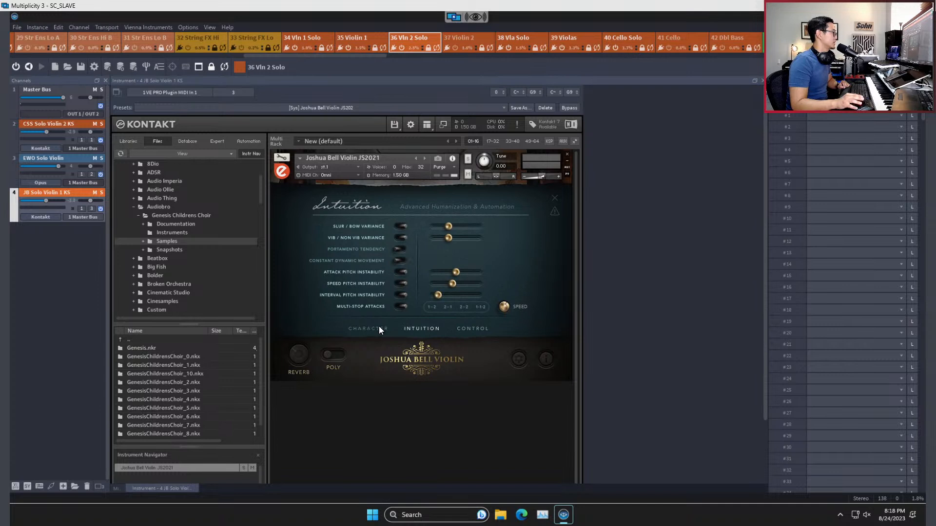
pyautogui.click(380, 328)
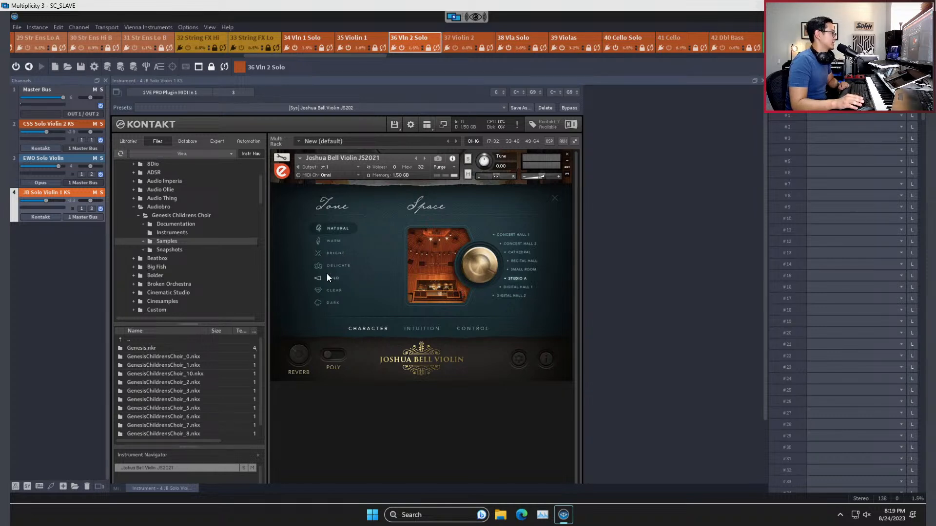
pyautogui.click(328, 291)
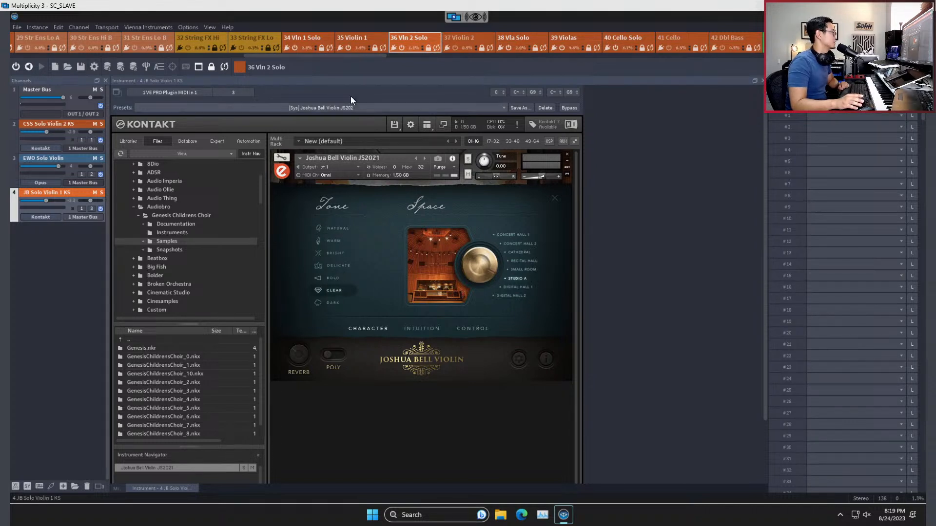
# Check the tone character of the Joshua Bell Violin in the 34 Vln 1 Solo instance.
pyautogui.click(317, 35)
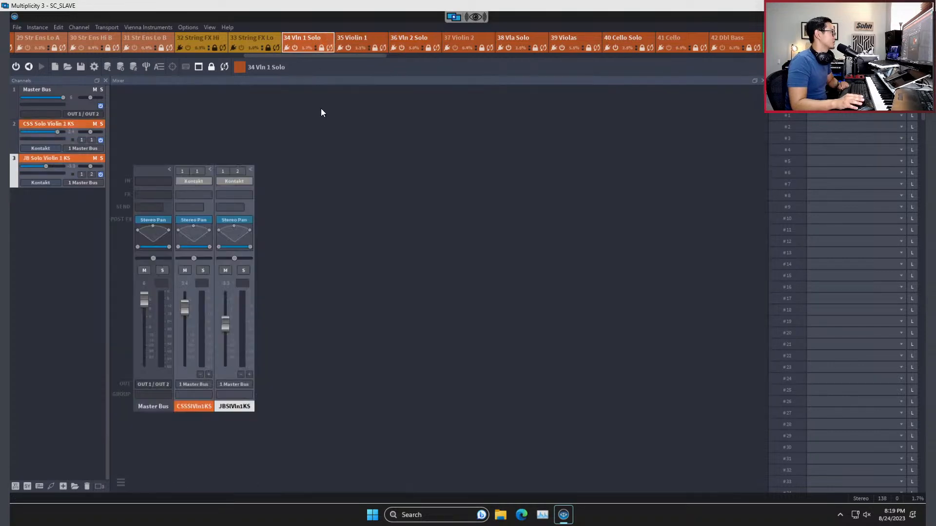
pyautogui.doubleClick(74, 157)
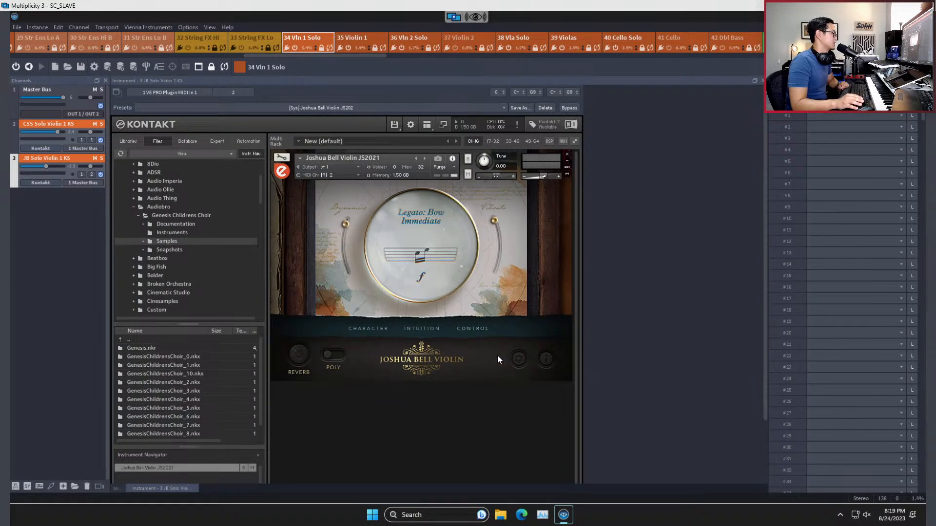
pyautogui.click(388, 330)
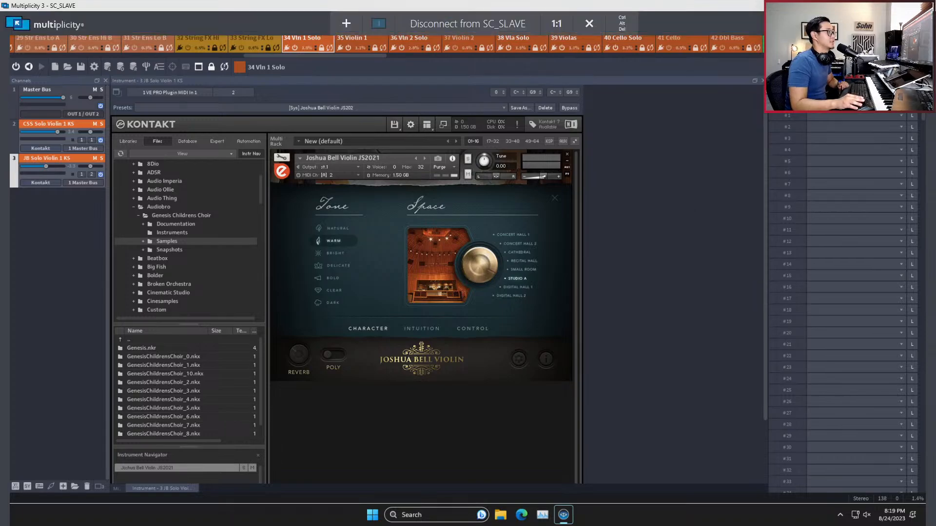
# Return to Cubase, play from bar 67 with JB Solo Violin 1 KS soloed, and move the playhead back to bar 57.
pyautogui.hotkey('alt', 'Tab')
pyautogui.press('KP_Subtract')
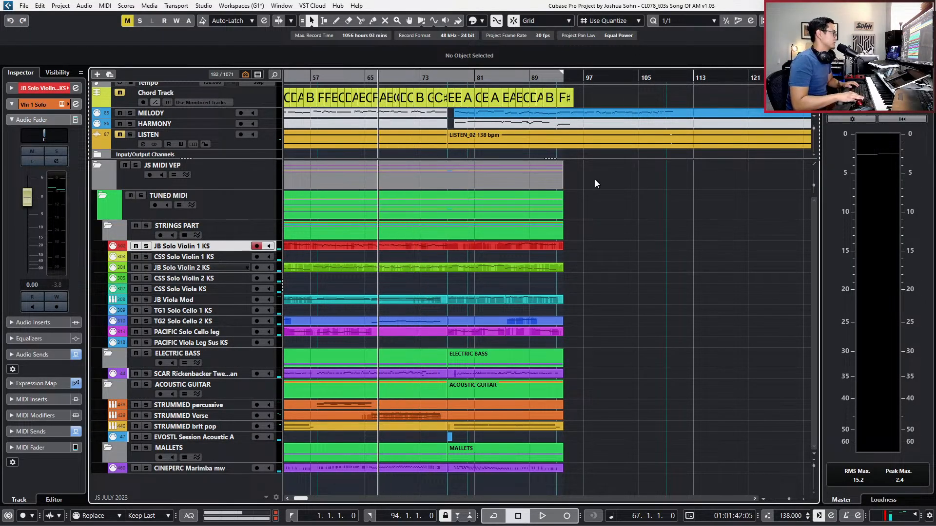
pyautogui.press('space')
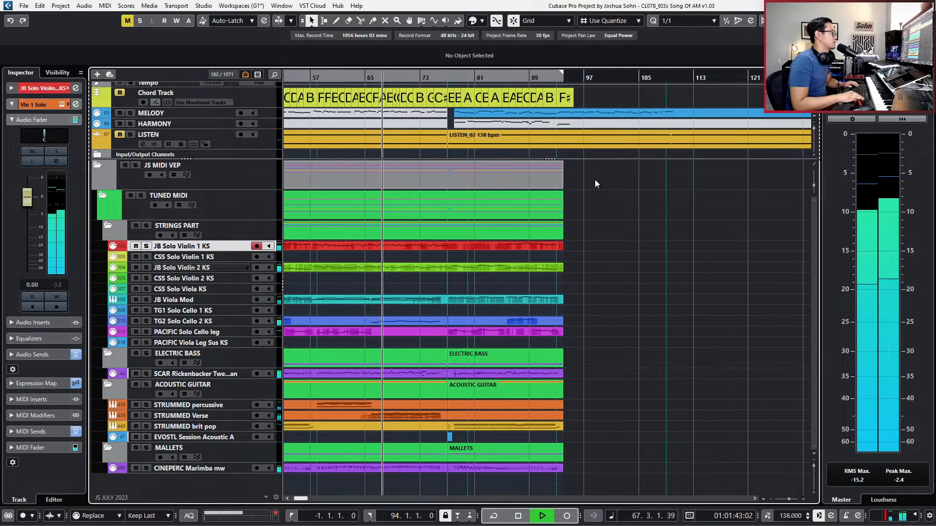
pyautogui.press('s')
pyautogui.press('space')
pyautogui.press('s')
pyautogui.press('KP_0')
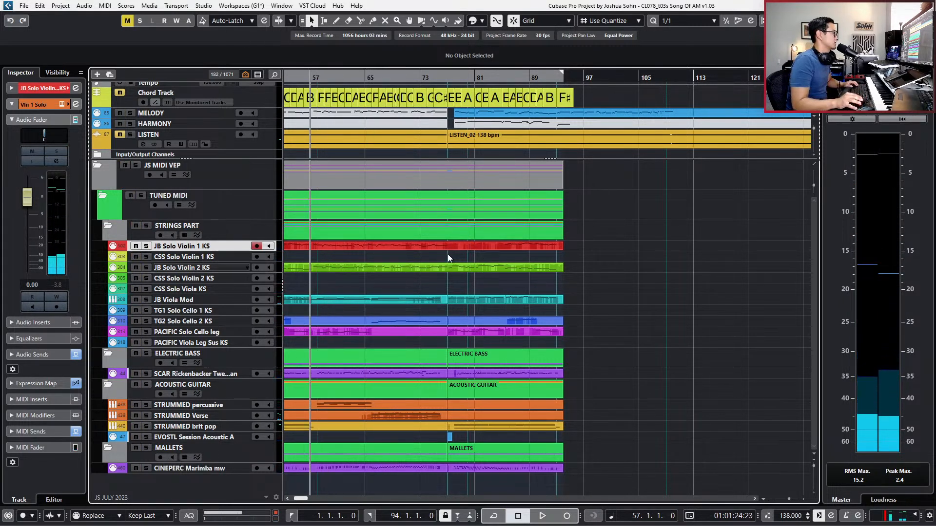
# Play JB Solo Violin 2 KS soloed from bar 57, and switch its solo off.
pyautogui.click(446, 272)
pyautogui.press('s')
pyautogui.press('space')
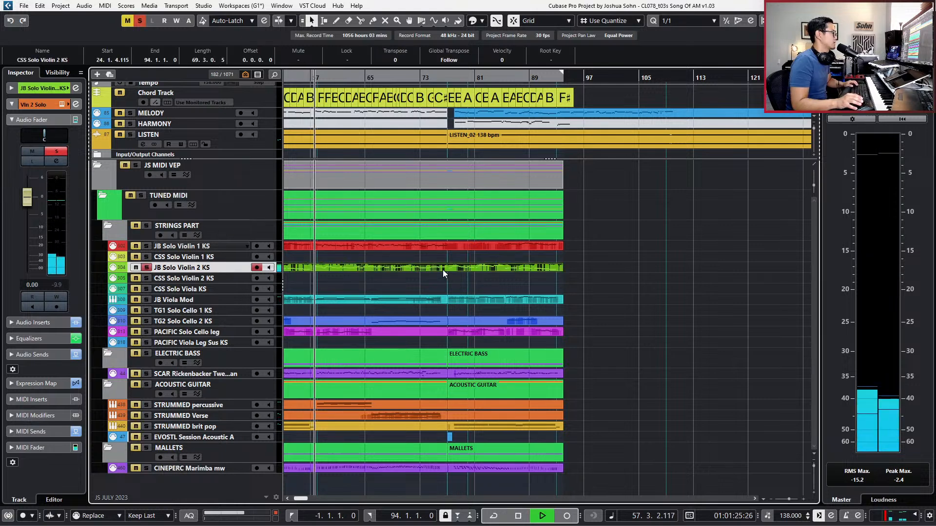
pyautogui.press('space')
pyautogui.press('s')
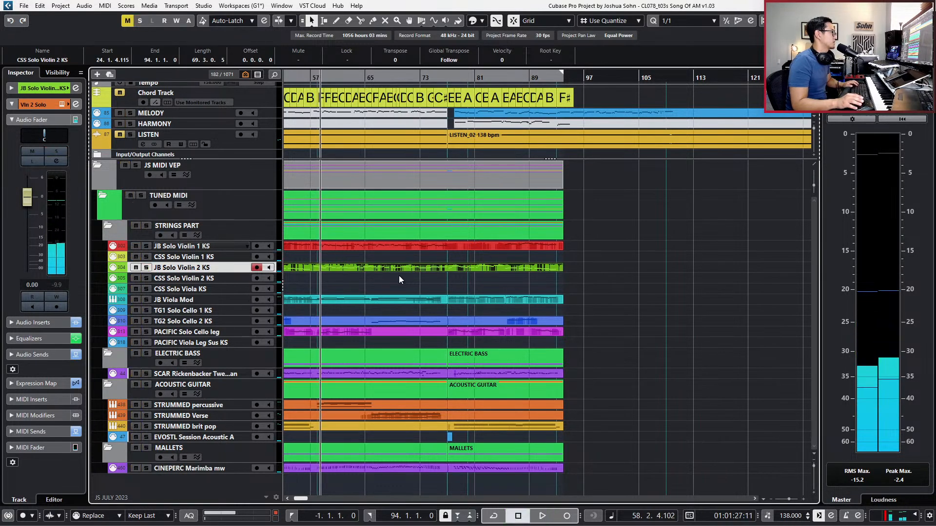
# Play the full arrangement through the transition at bar 77 to check the violin change.
pyautogui.press('h')
pyautogui.press('h')
pyautogui.hscroll(-2, 399, 275)
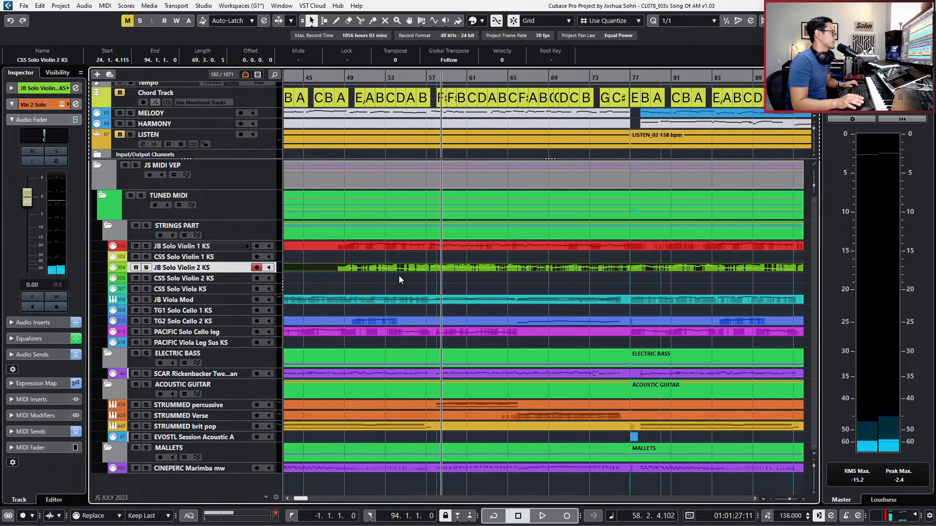
pyautogui.hscroll(1, 406, 276)
pyautogui.press('shift+KP_Add')
pyautogui.press('space')
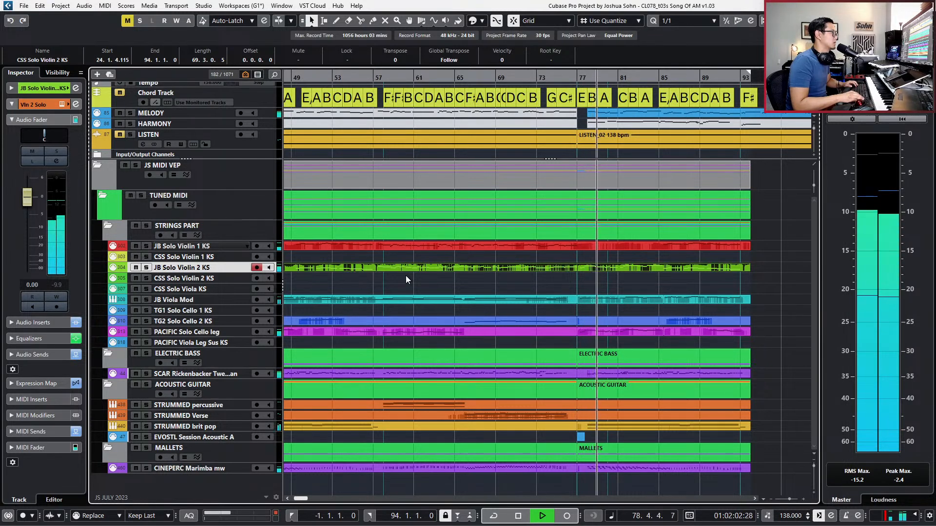
pyautogui.press('space')
pyautogui.press('g')
pyautogui.press('g')
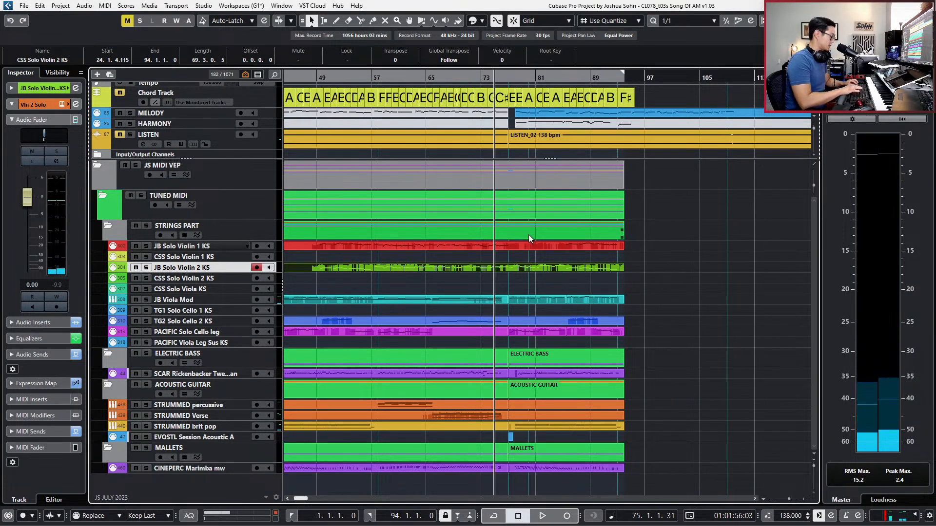
pyautogui.press('h')
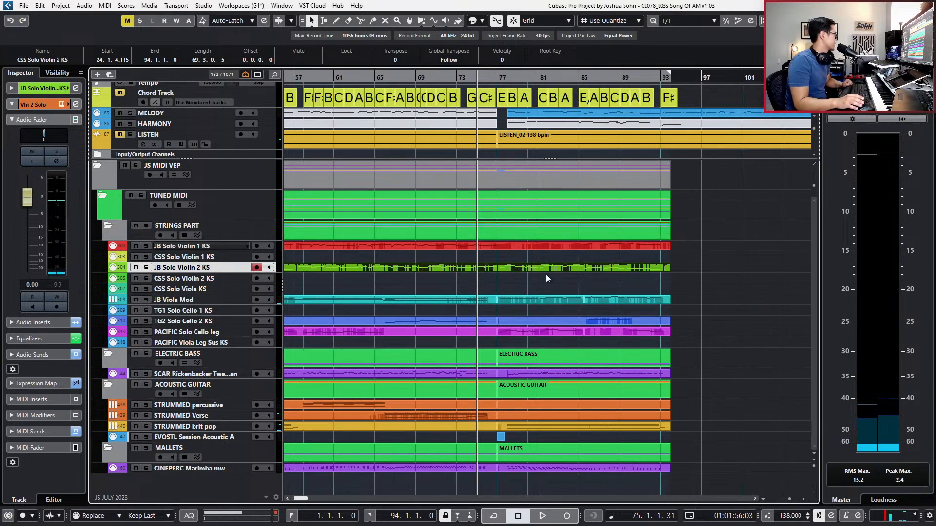
# Split the HARMONY part at bar 93 and copy its section from bar 78 to 93 onto the CSS Solo Violin 1 KS track.
pyautogui.press('h')
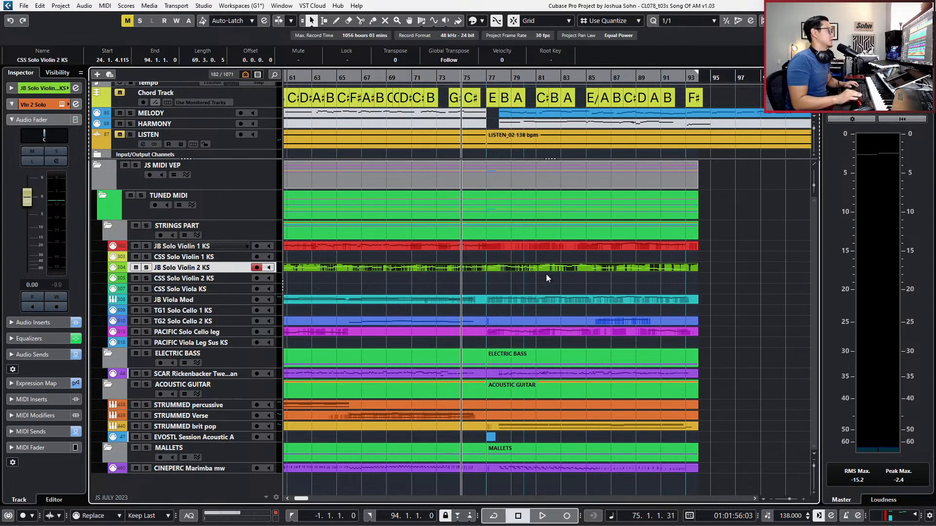
pyautogui.scroll(1, 546, 274)
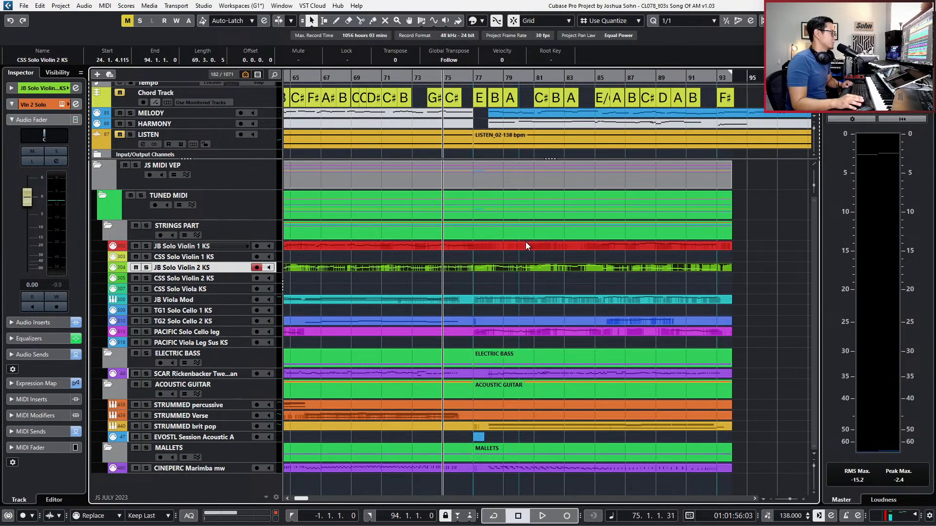
pyautogui.click(527, 246)
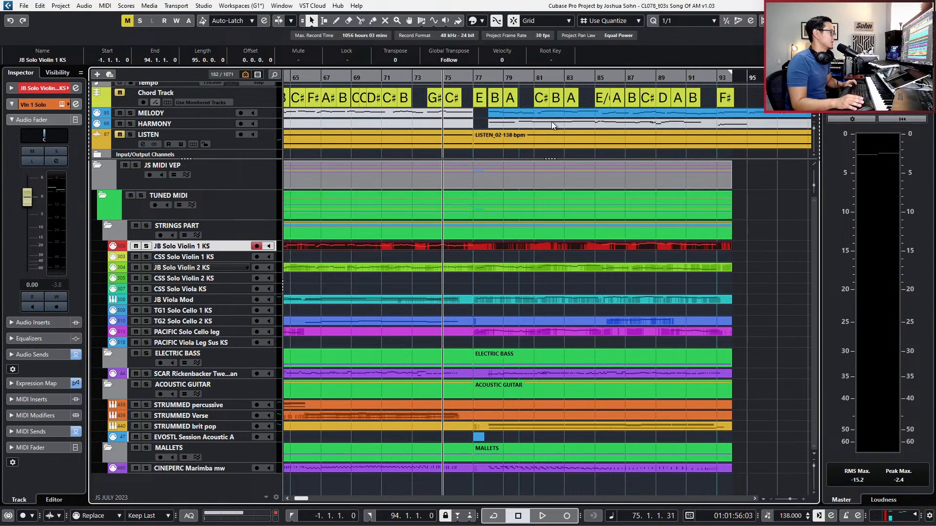
pyautogui.click(534, 123)
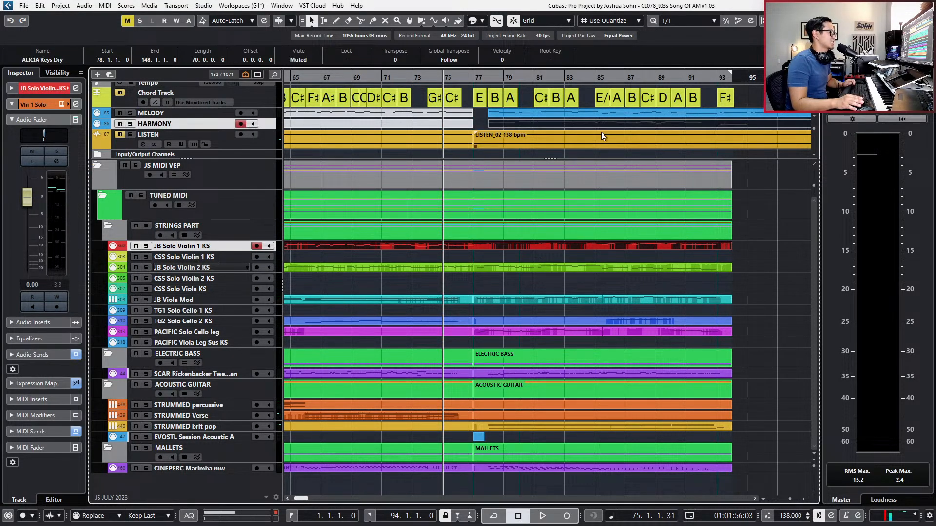
pyautogui.keyDown('alt'); pyautogui.click(716, 123); pyautogui.keyUp('alt')
pyautogui.scroll(-1, 683, 137)
pyautogui.moveTo(668, 249); pyautogui.dragTo(687, 253)
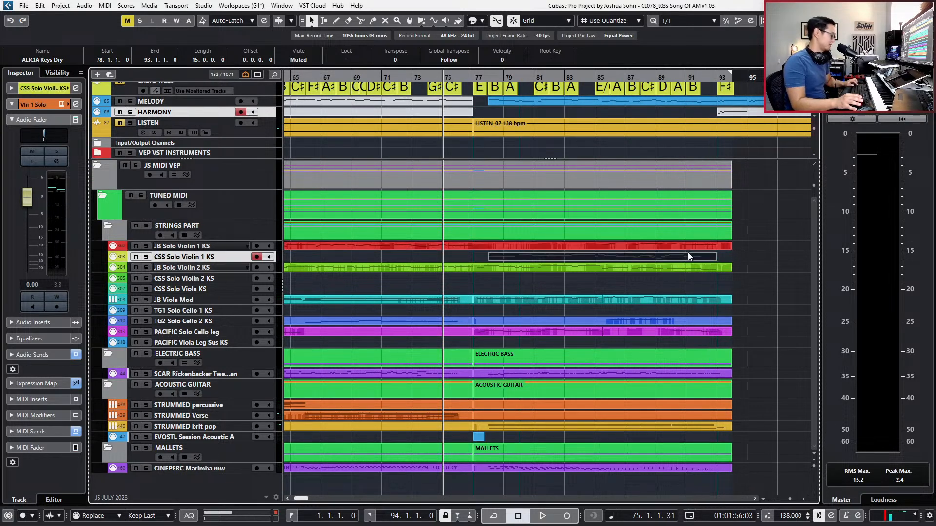
# Extend the copied harmony part on CSS Solo Violin 1 KS to span from bar -1 to bar 94, and unmute its notes.
pyautogui.click(459, 263)
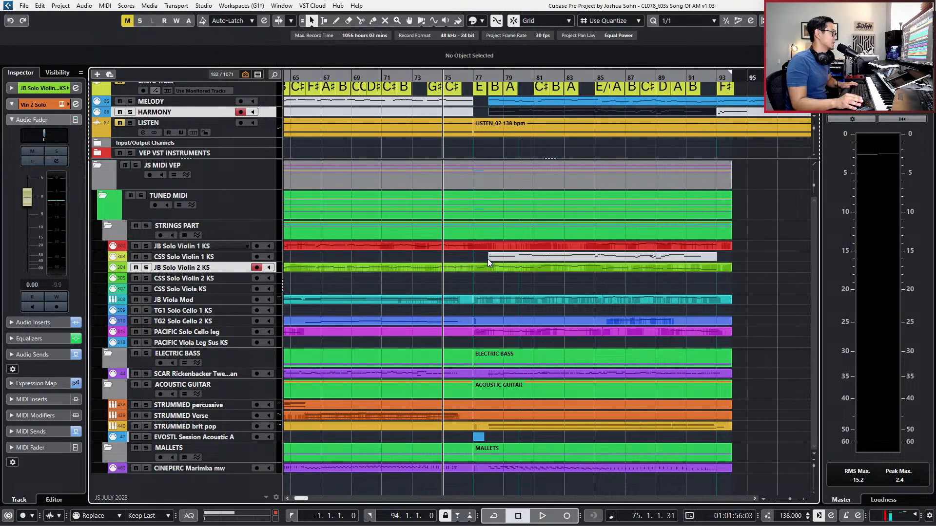
pyautogui.moveTo(489, 259); pyautogui.dragTo(439, 254)
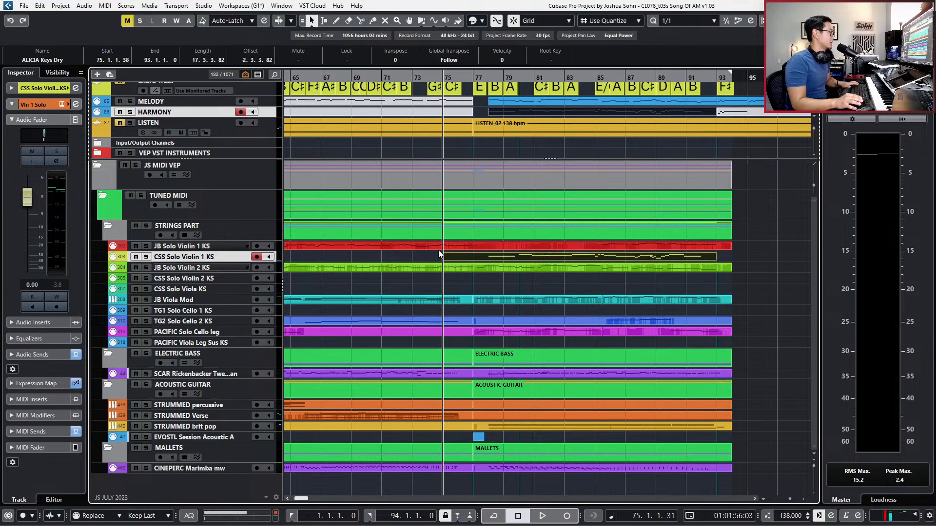
pyautogui.click(436, 248)
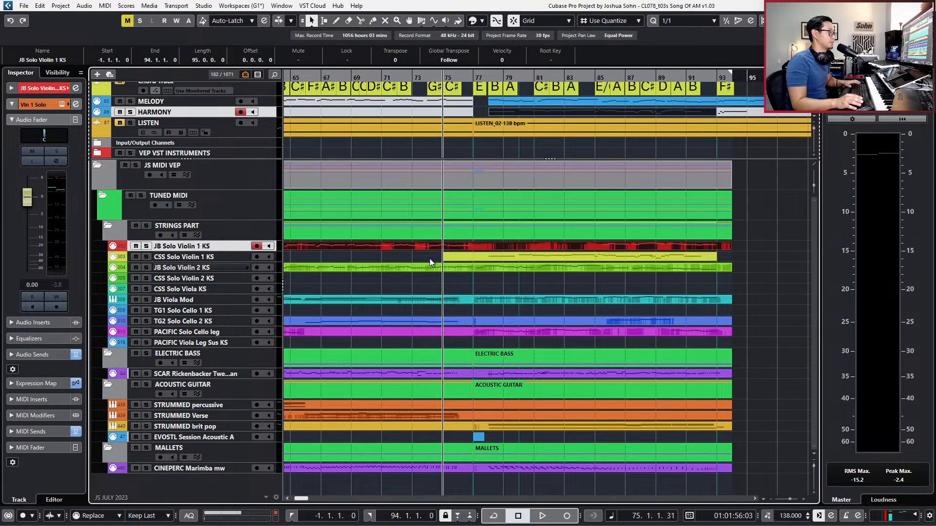
pyautogui.doubleClick(431, 260)
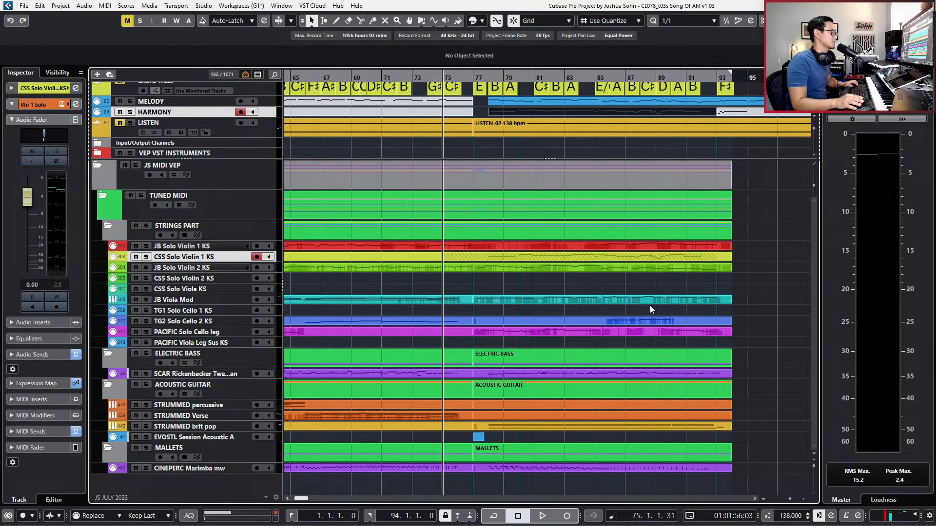
pyautogui.press('super')
pyautogui.press('super')
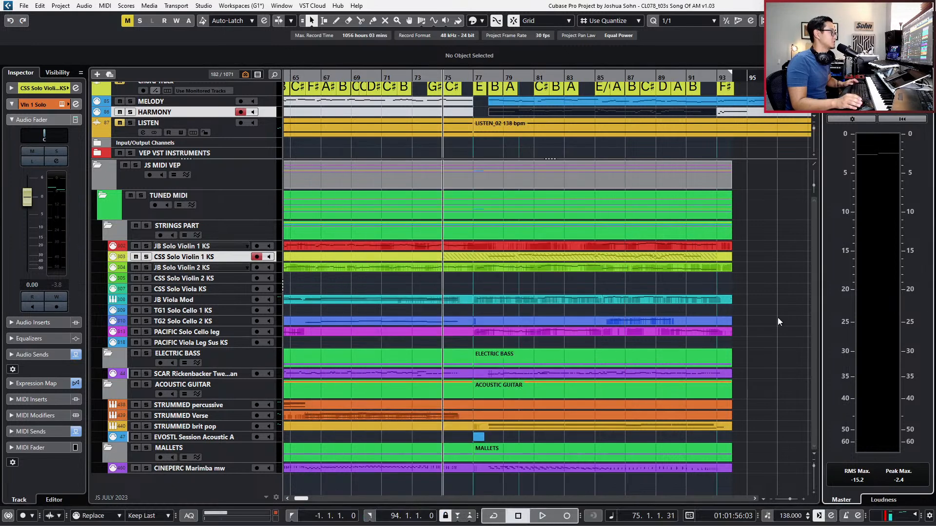
pyautogui.click(606, 257)
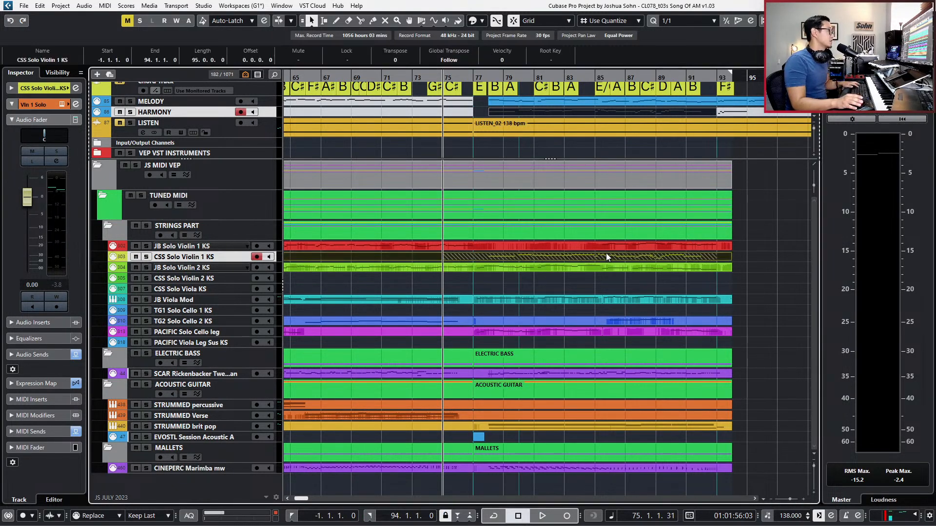
pyautogui.hotkey('ctrl', 'shift', 'a')
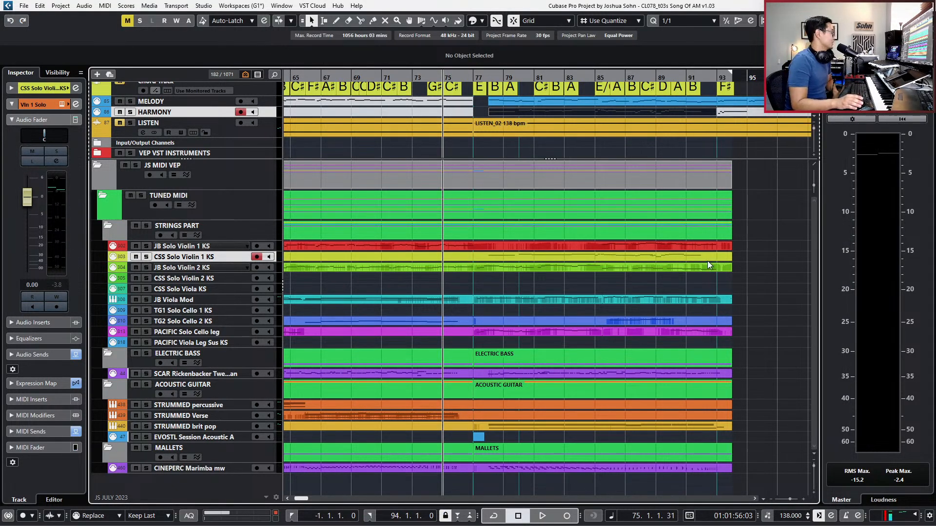
# Solo CSS Solo Violin 1 KS, split its part at bar 77, and delete the section before that bar.
pyautogui.press('n')
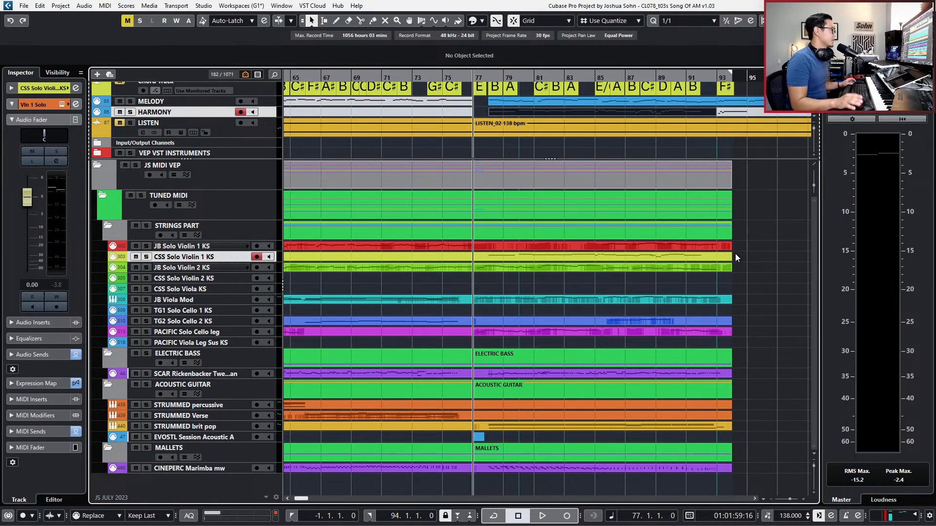
pyautogui.click(573, 256)
pyautogui.press('s')
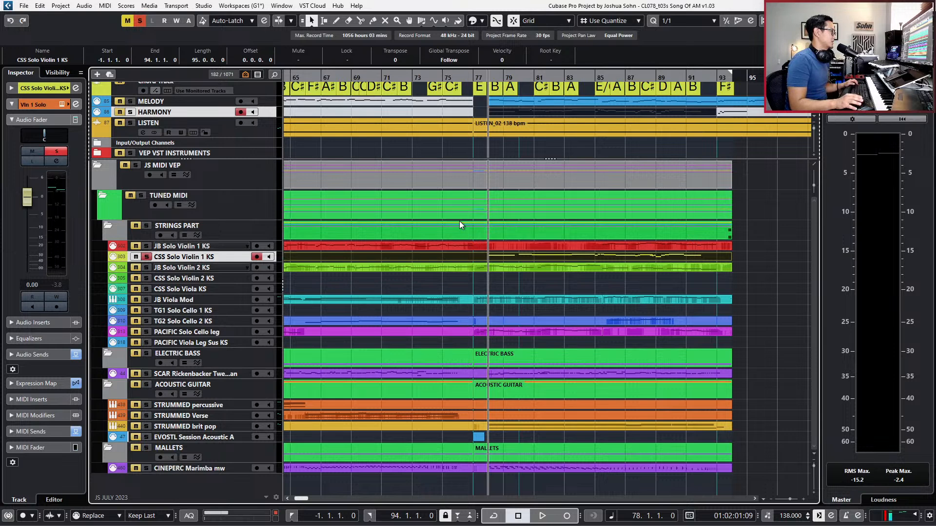
pyautogui.keyDown('alt'); pyautogui.click(471, 257); pyautogui.keyUp('alt')
pyautogui.press('Delete')
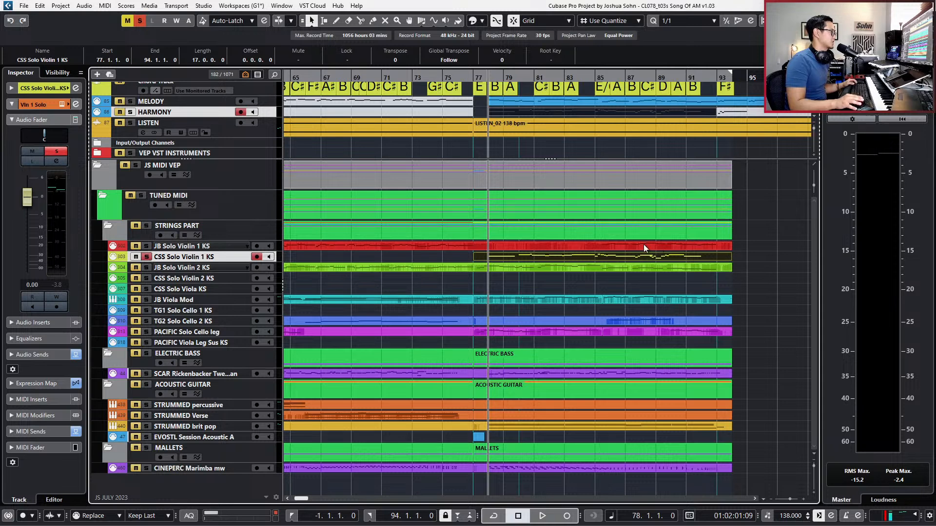
# Solo JB Solo Violin 1 KS, listen to it from bar 85, and switch the solos off.
pyautogui.press('n')
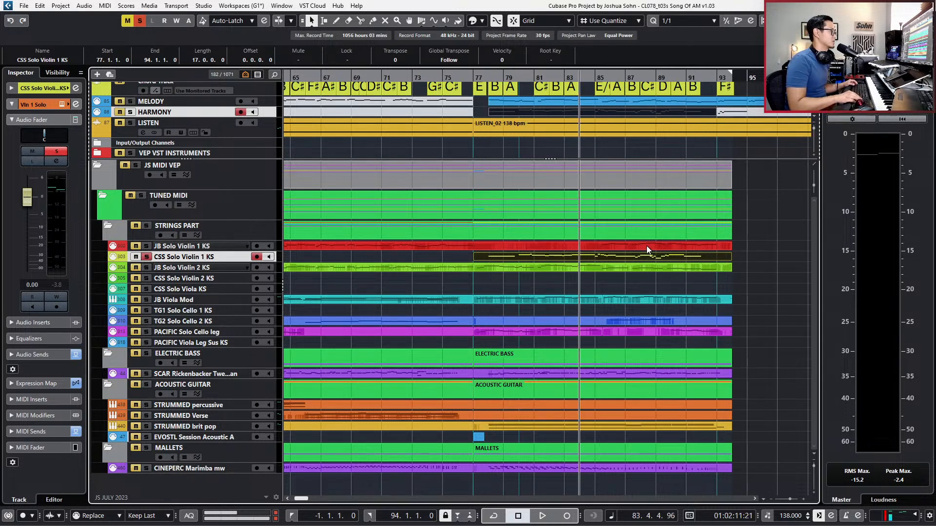
pyautogui.press('s')
pyautogui.press('n')
pyautogui.press('s')
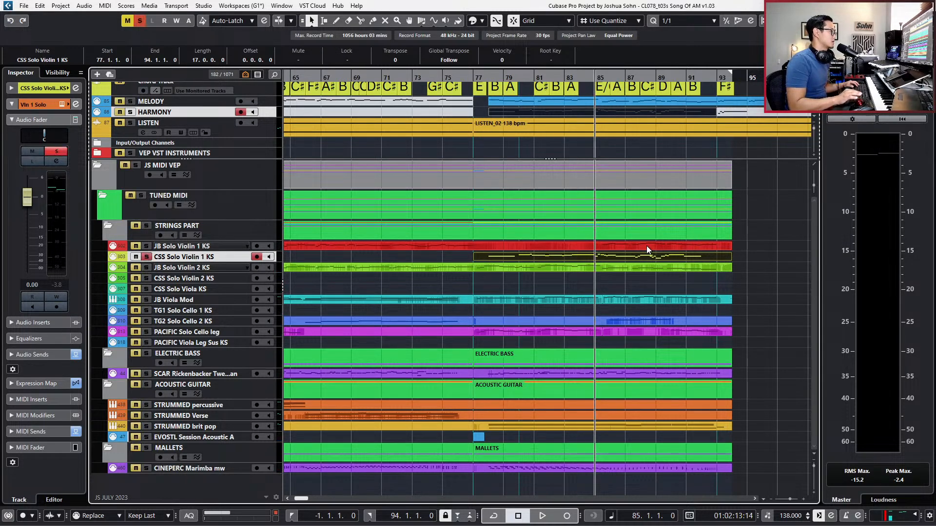
pyautogui.click(646, 246)
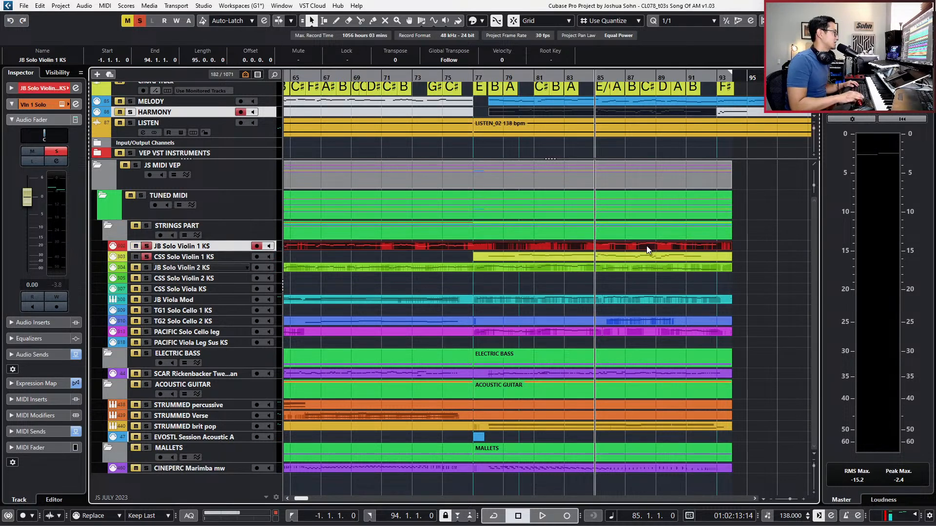
pyautogui.press('space')
pyautogui.press('h')
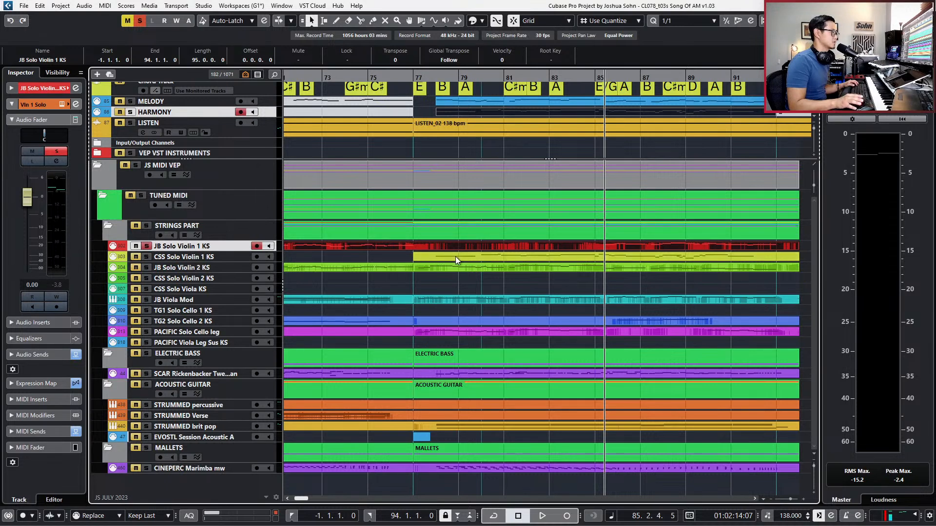
pyautogui.press('space')
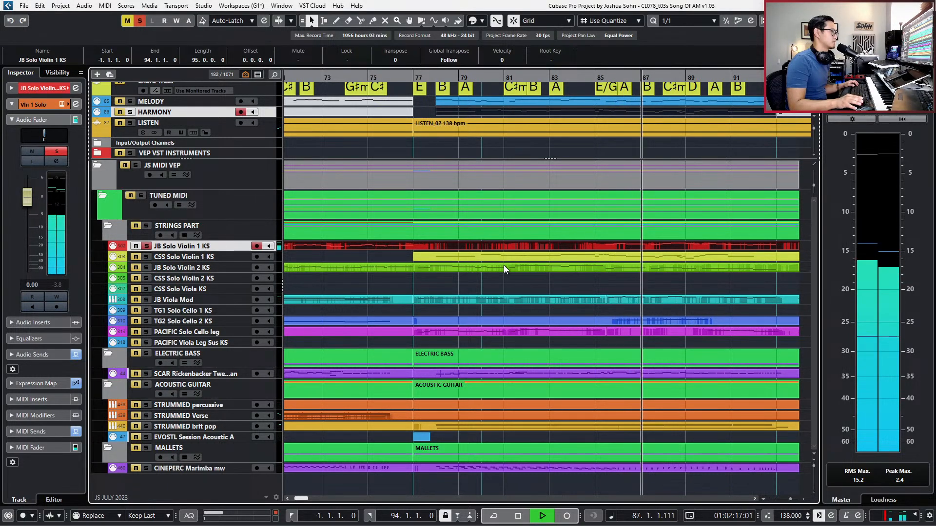
pyautogui.press('space')
pyautogui.press('g')
pyautogui.press('s')
# Replace the JB Solo Violin 1 KS music from bar 77 with the harmony from CSS Solo Violin 1 KS, joined into one part.
pyautogui.press('KP_Subtract')
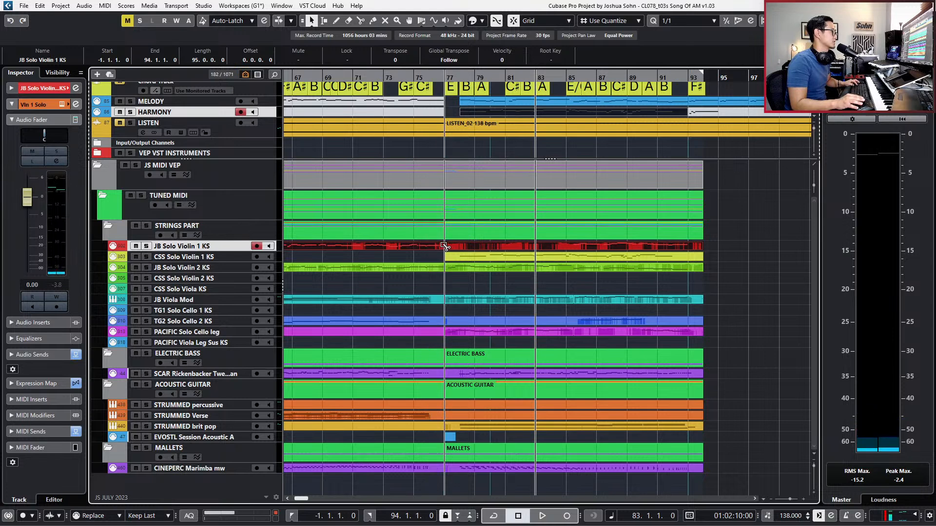
pyautogui.press('Delete')
pyautogui.moveTo(465, 255); pyautogui.dragTo(464, 247)
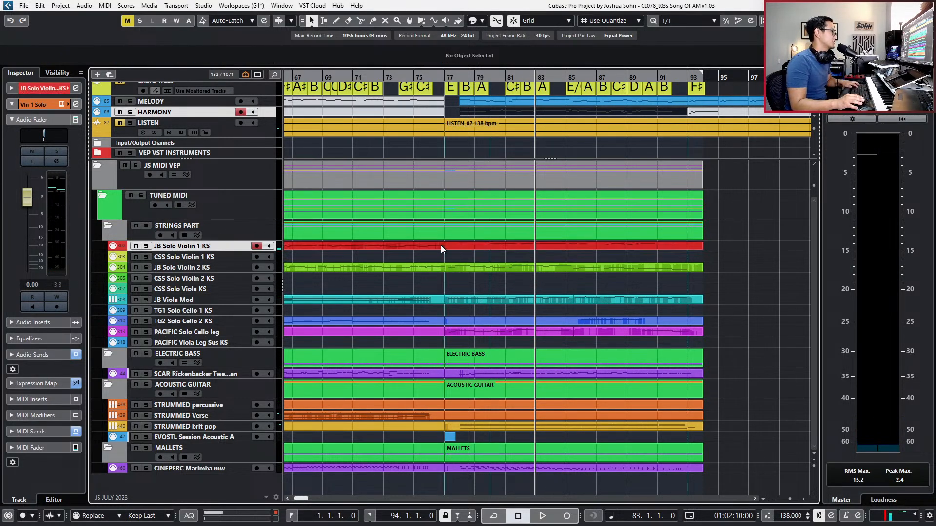
# Open the JB Solo Violin 1 KS part in the Key Editor and lengthen the B4 note at bar 78 to just before bar 80.
pyautogui.doubleClick(442, 245)
pyautogui.scroll(6, 491, 254)
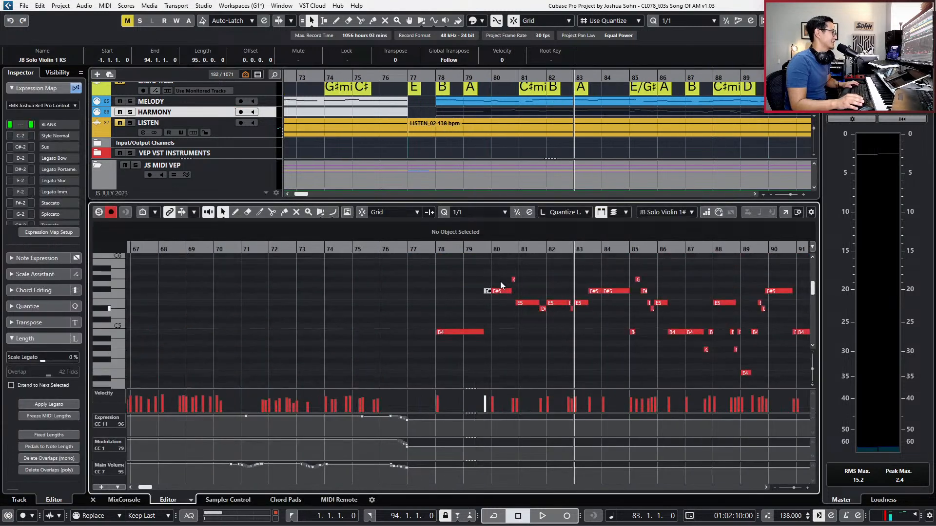
pyautogui.press('KP_Subtract')
pyautogui.scroll(-2, 489, 285)
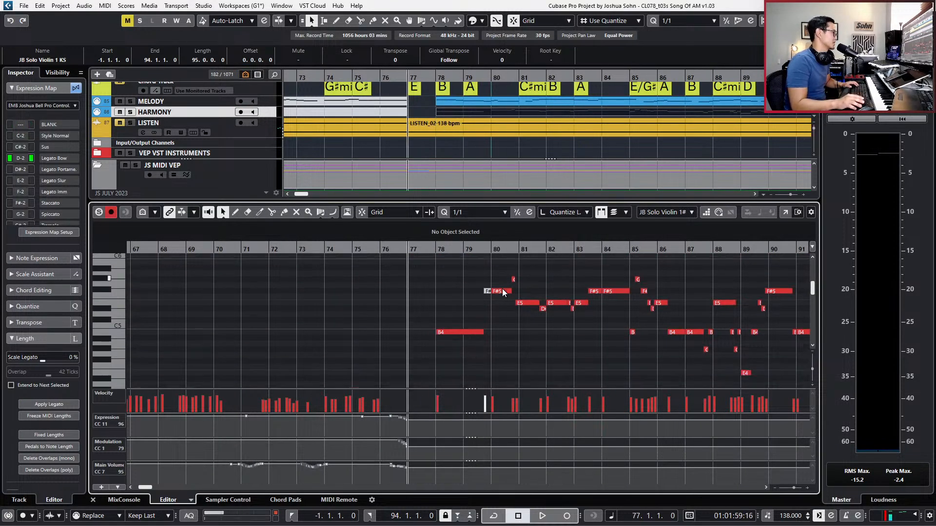
pyautogui.moveTo(481, 331); pyautogui.dragTo(490, 332)
# Play the arrangement with the new violin harmony through to bar 93, and return the playhead to bar 78.
pyautogui.press('space')
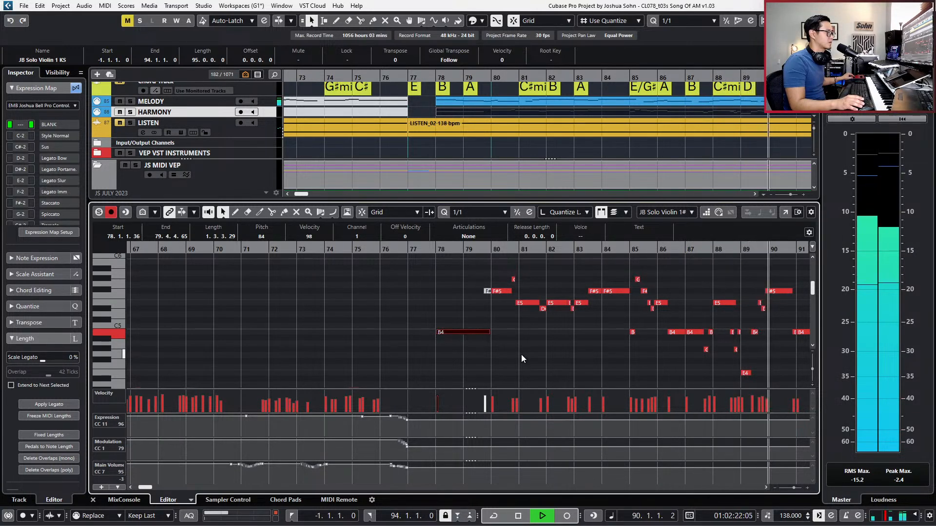
pyautogui.moveTo(774, 378); pyautogui.dragTo(812, 378)
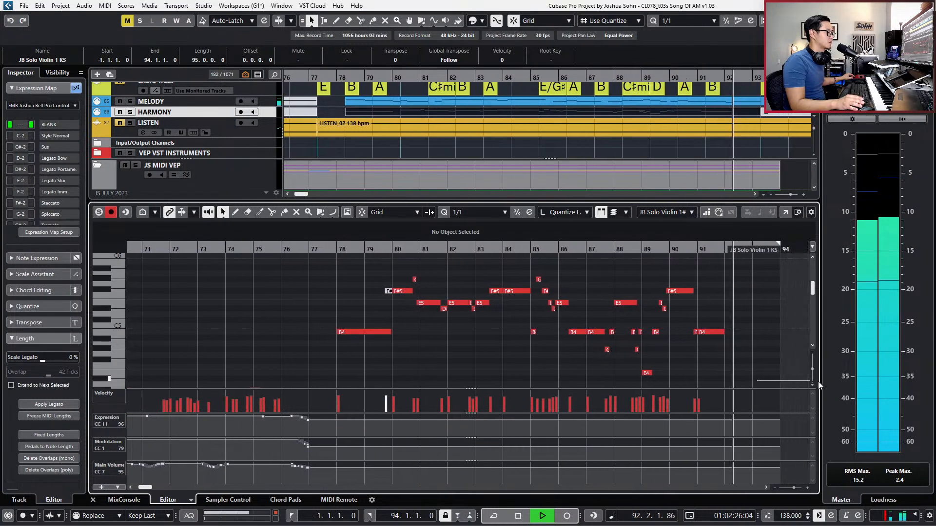
pyautogui.press('space')
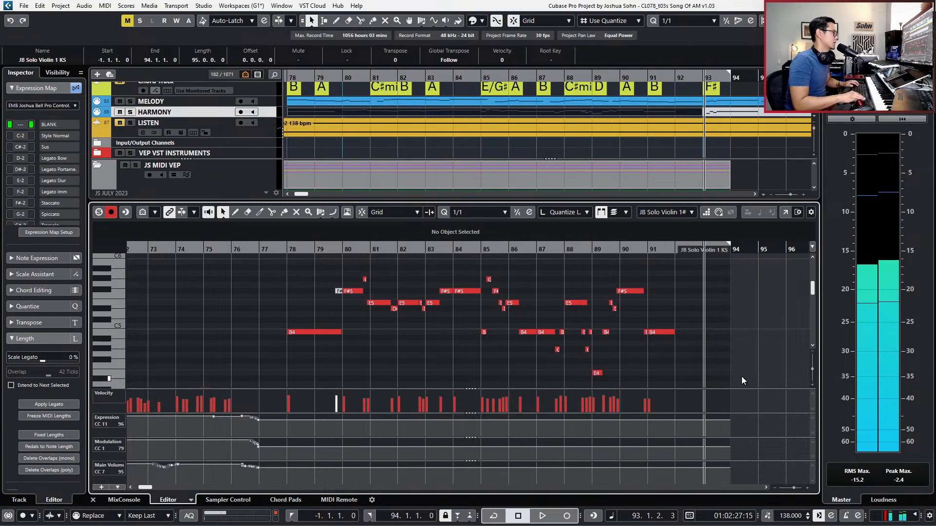
pyautogui.press('KP_Subtract')
pyautogui.press('KP_Subtract')
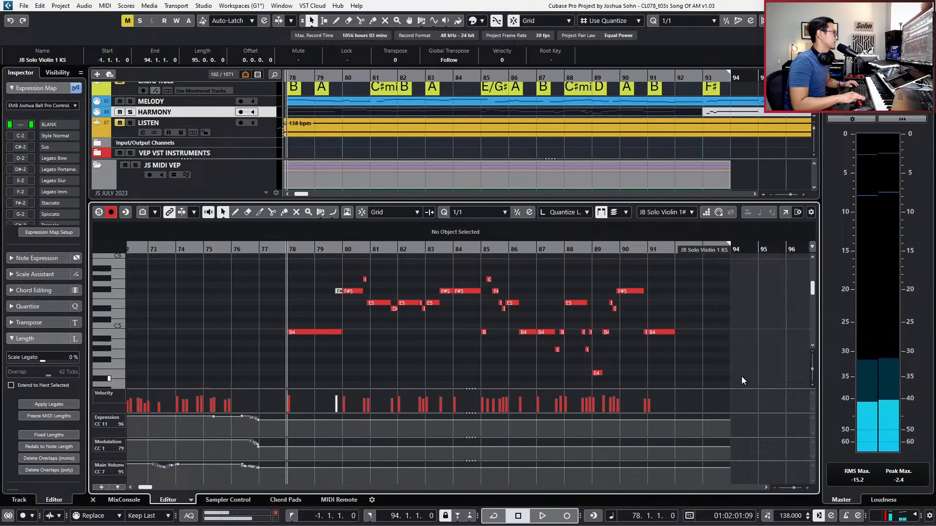
# Adjust the long B4 note to span bar 78 to bar 80, and delete the short F#5 note just before bar 80.
pyautogui.press('h')
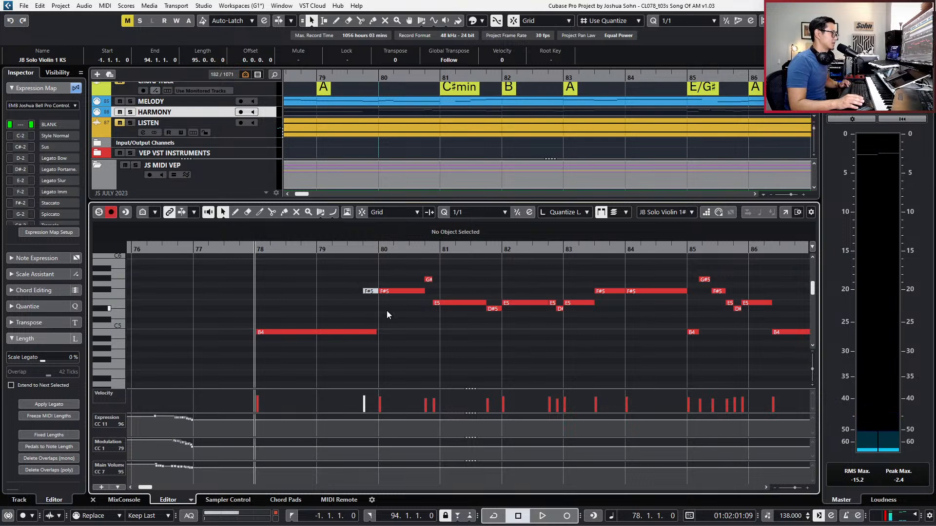
pyautogui.click(368, 333)
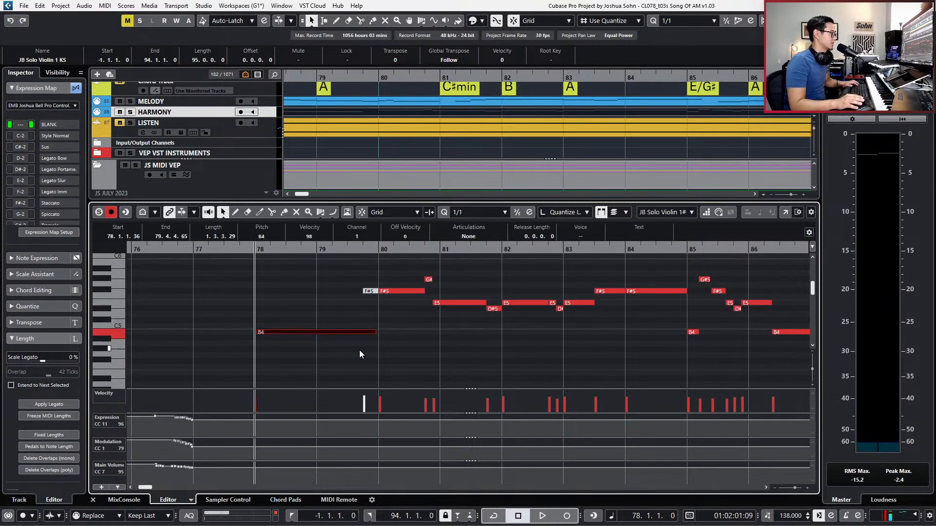
pyautogui.click(368, 291)
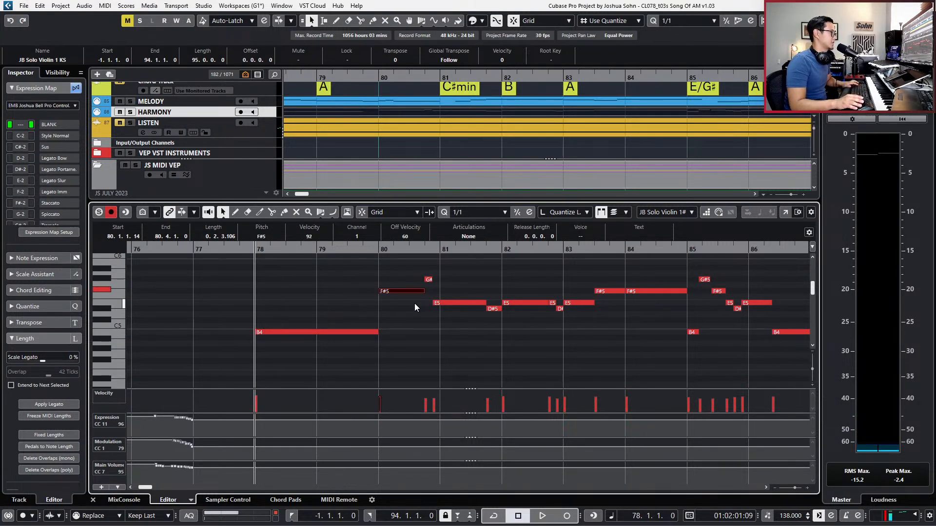
# Move the playhead to bar 76 and open the JB Solo Violin 1 KS and JB Solo Violin 2 KS parts together in the Key Editor.
pyautogui.press('g')
pyautogui.press('g')
pyautogui.press('KP_Subtract')
pyautogui.press('KP_Subtract')
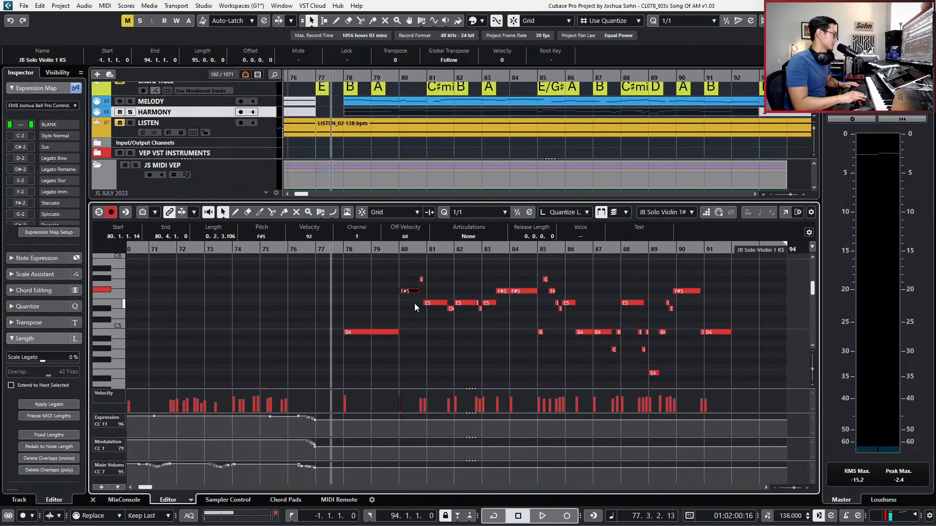
pyautogui.hotkey('ctrl', 'alt', 'e')
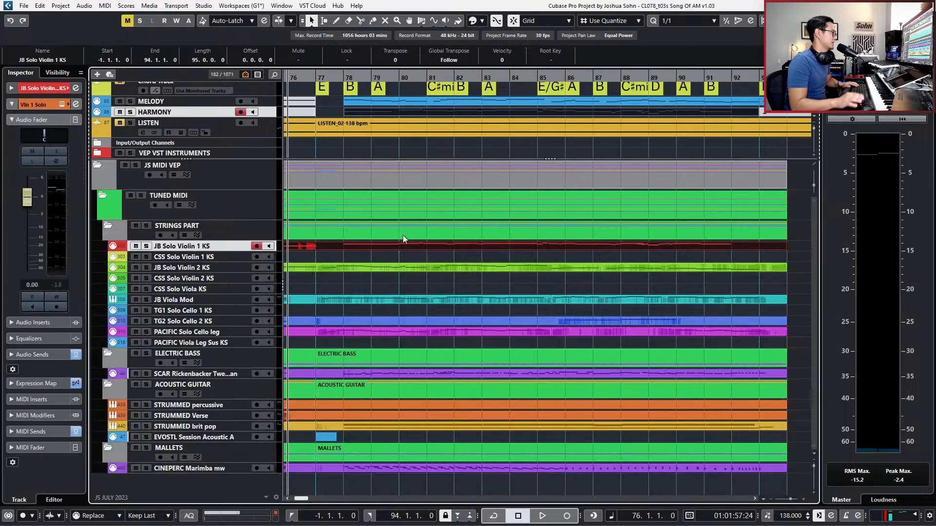
pyautogui.click(397, 267)
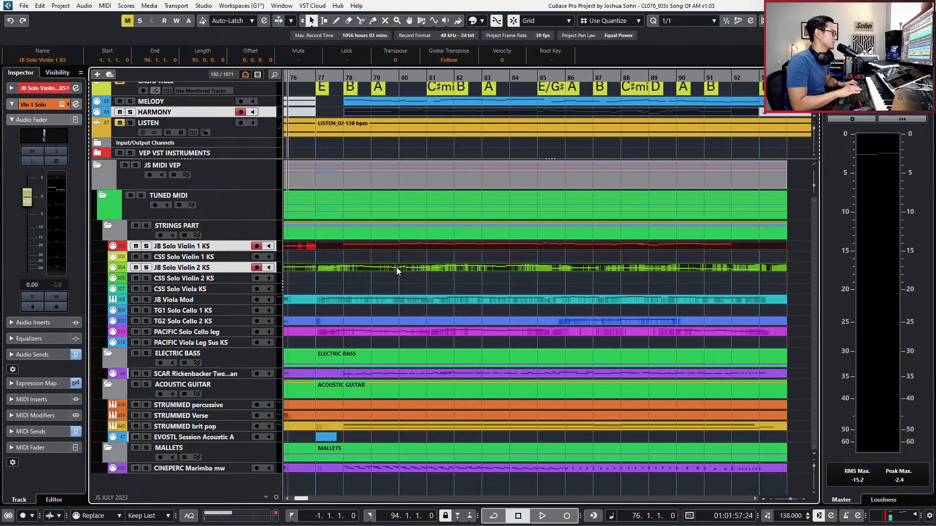
pyautogui.hotkey('ctrl', 'alt', 'e')
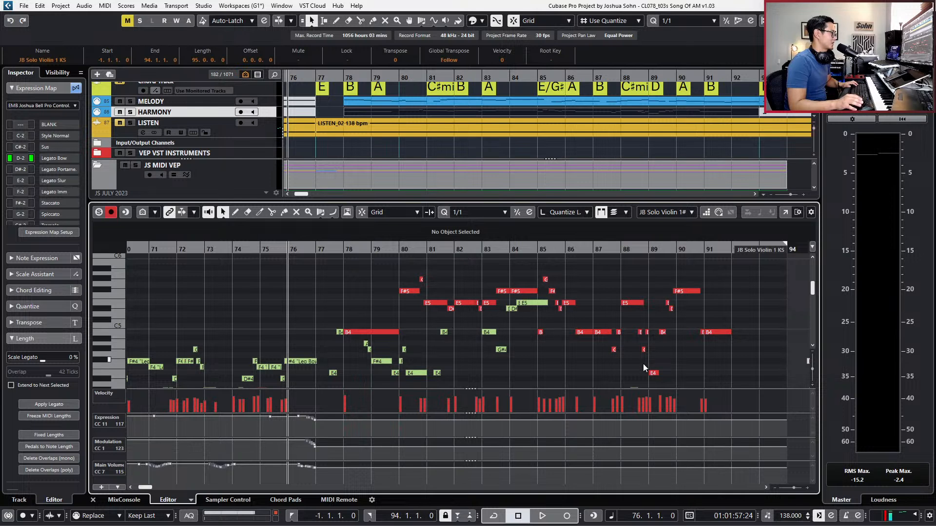
# Record expression, modulation and main volume movements onto the JB Solo Violin 1 KS part from just before bar 77 to bar 93.
pyautogui.scroll(-1, 358, 341)
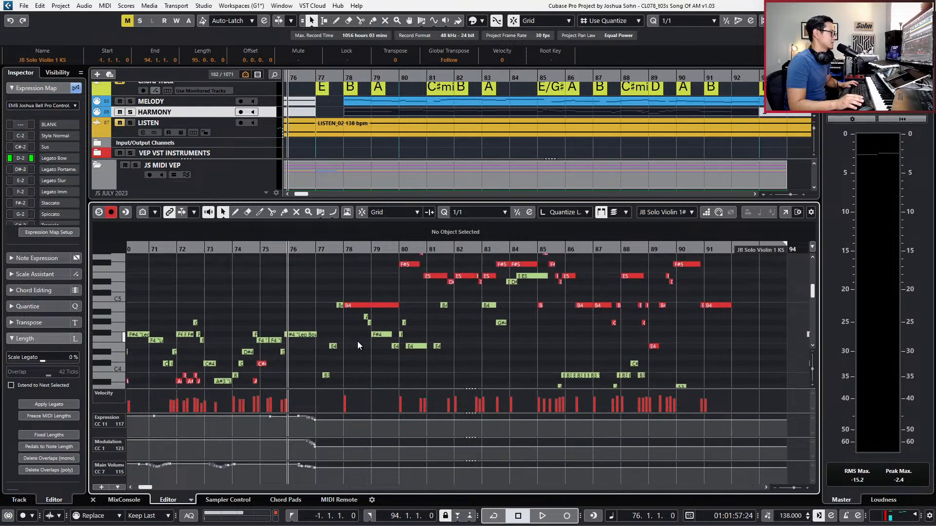
pyautogui.scroll(1, 357, 342)
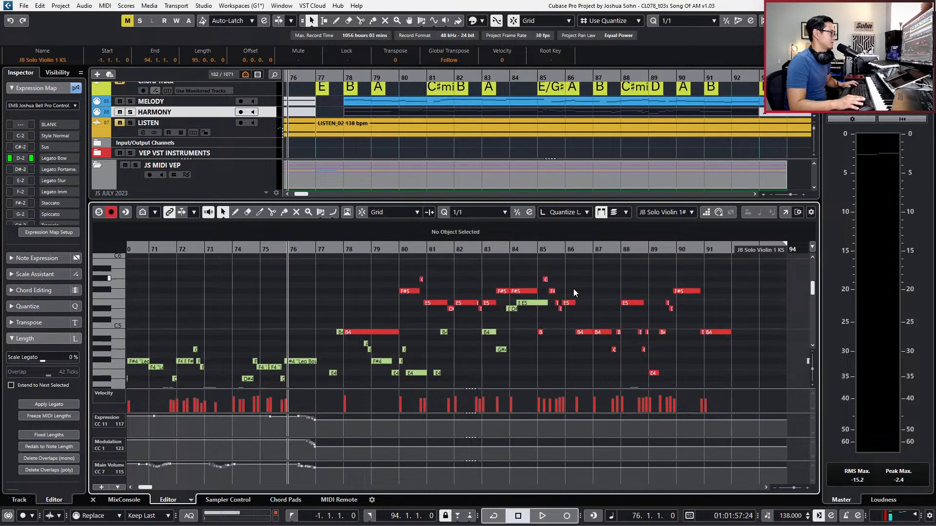
pyautogui.scroll(2, 550, 360)
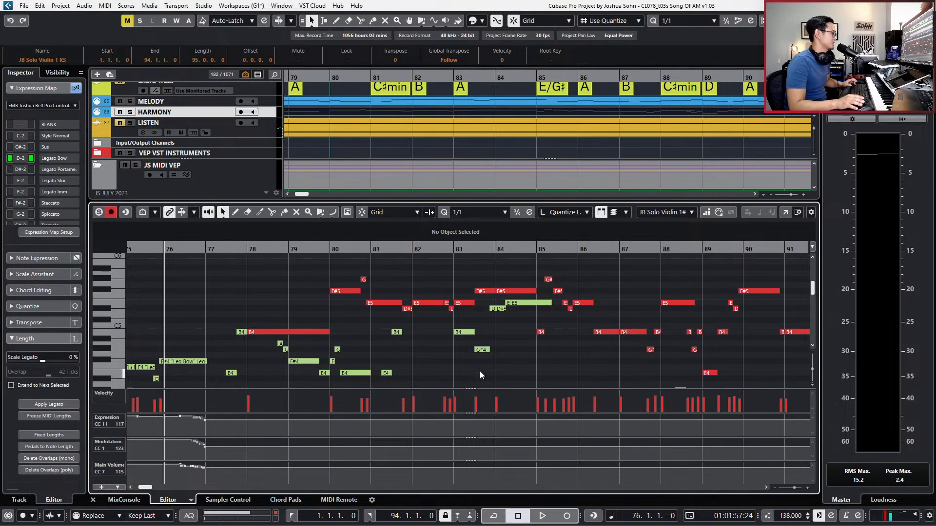
pyautogui.scroll(-4, 483, 344)
pyautogui.click(618, 216)
pyautogui.hotkey('shift', 'b')
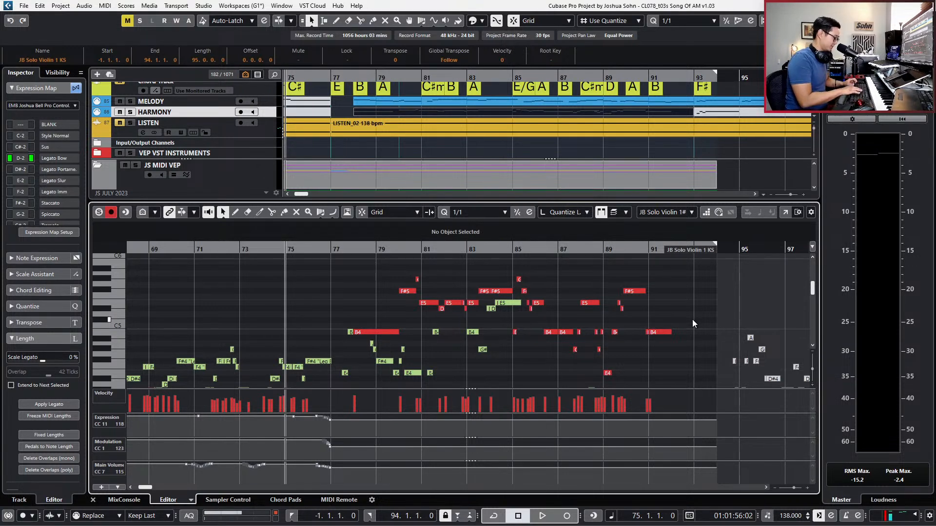
pyautogui.press('KP_1')
pyautogui.press('space')
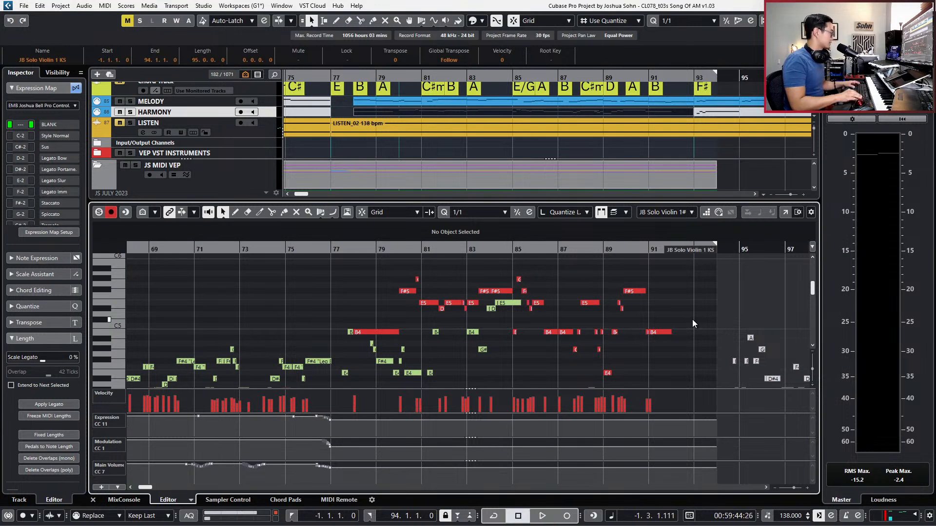
pyautogui.click(320, 249)
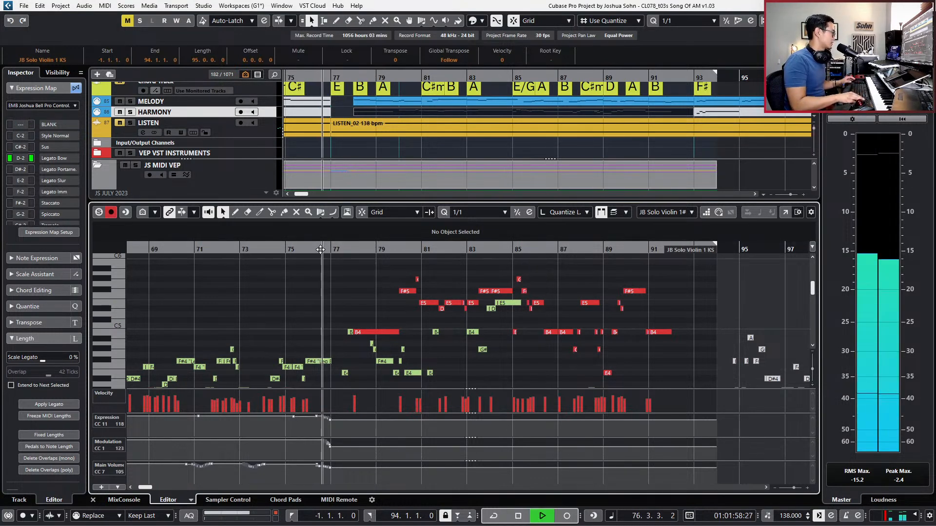
pyautogui.press('KP_Multiply')
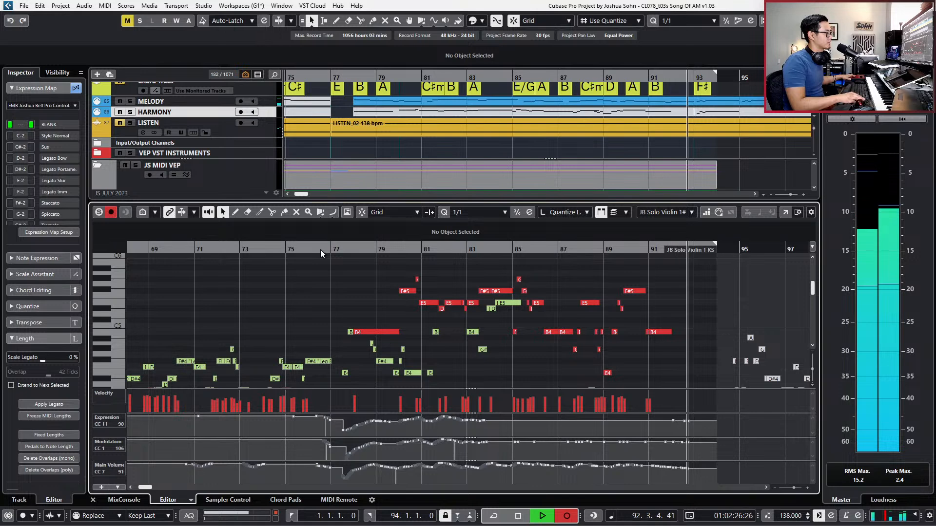
pyautogui.press('space')
# Make the CSS Solo Violin 2 KS part active and examine its chorus notes against the solo violin 1 line from bar 77 to bar 93.
pyautogui.scroll(-2, 447, 292)
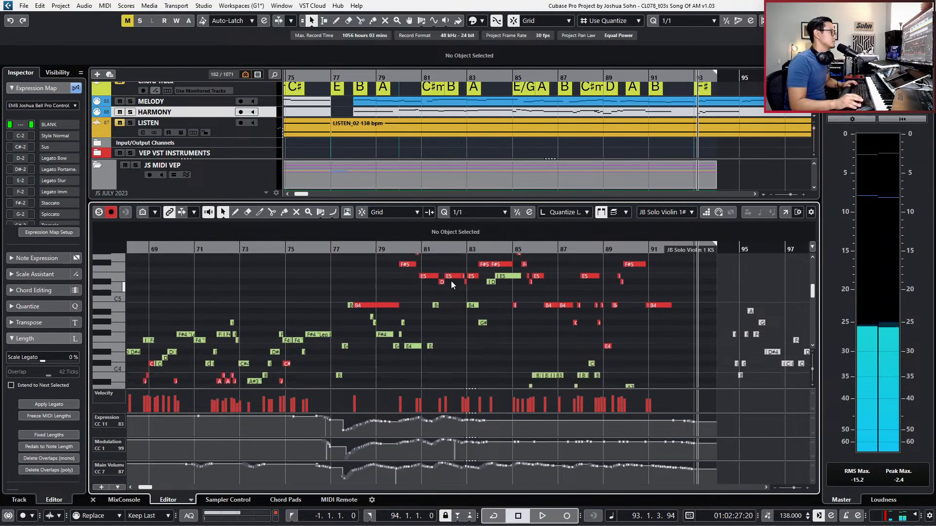
pyautogui.scroll(-2, 524, 368)
pyautogui.click(526, 366)
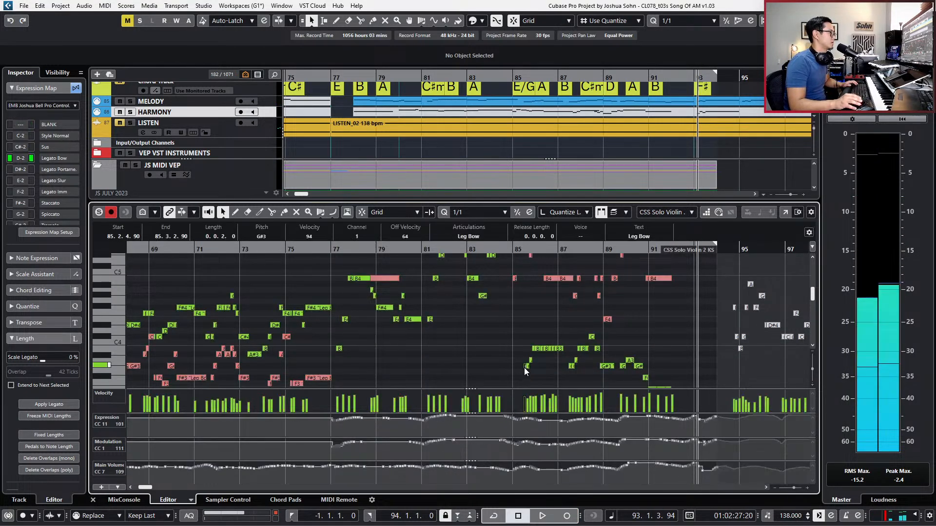
pyautogui.scroll(-4, 525, 368)
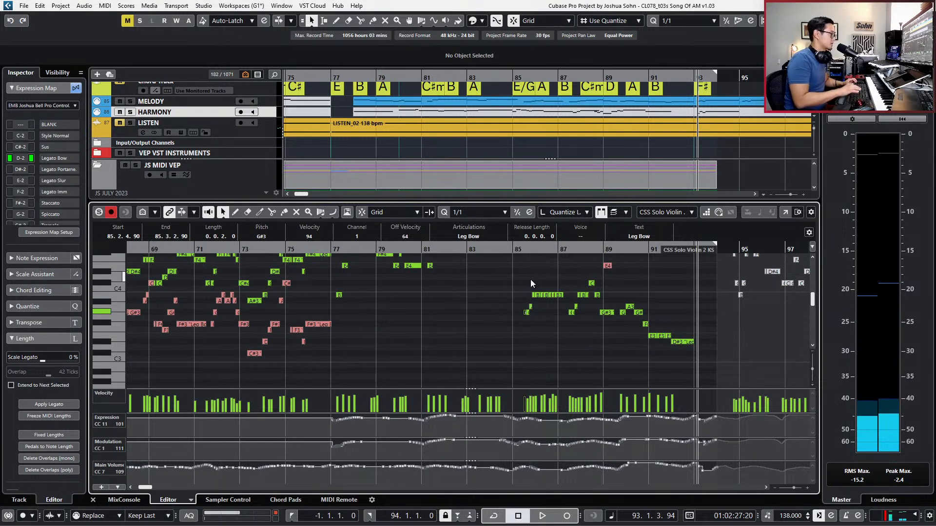
pyautogui.press('h')
pyautogui.press('g')
pyautogui.scroll(6, 519, 288)
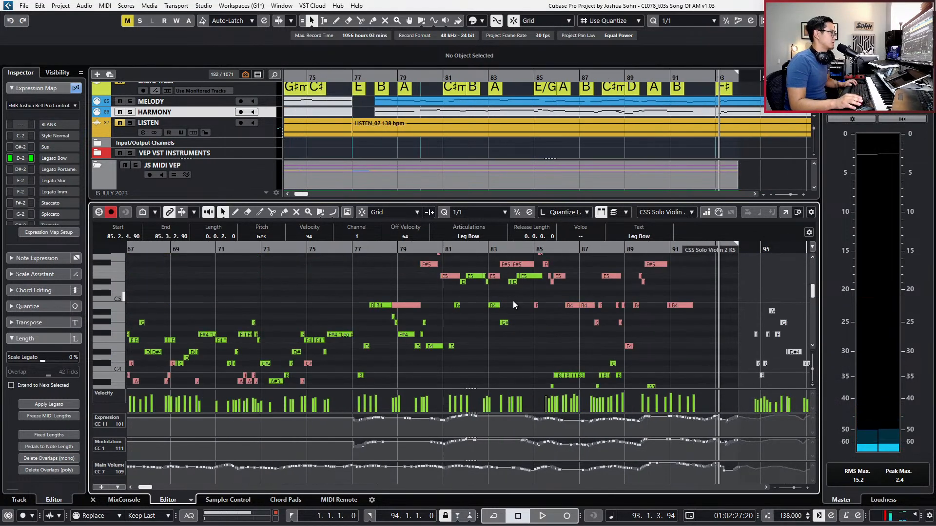
pyautogui.scroll(-2, 551, 346)
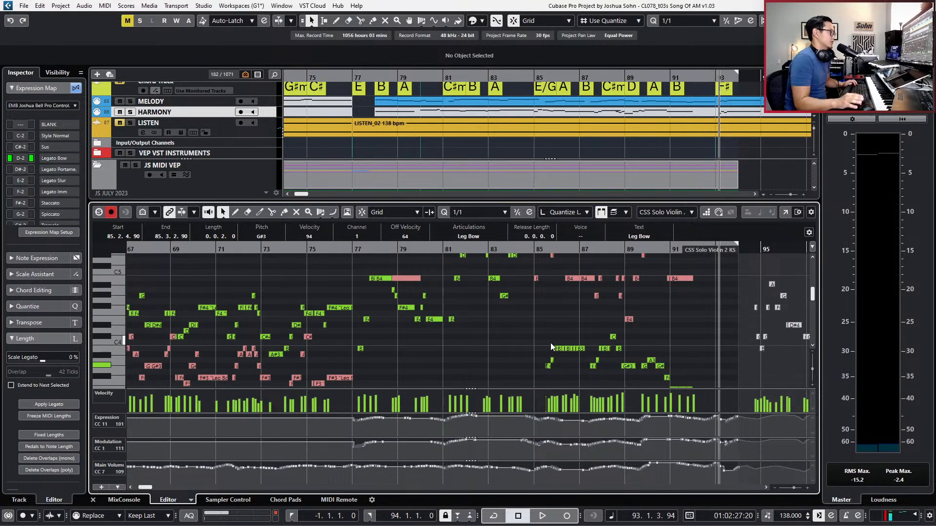
pyautogui.scroll(4, 550, 344)
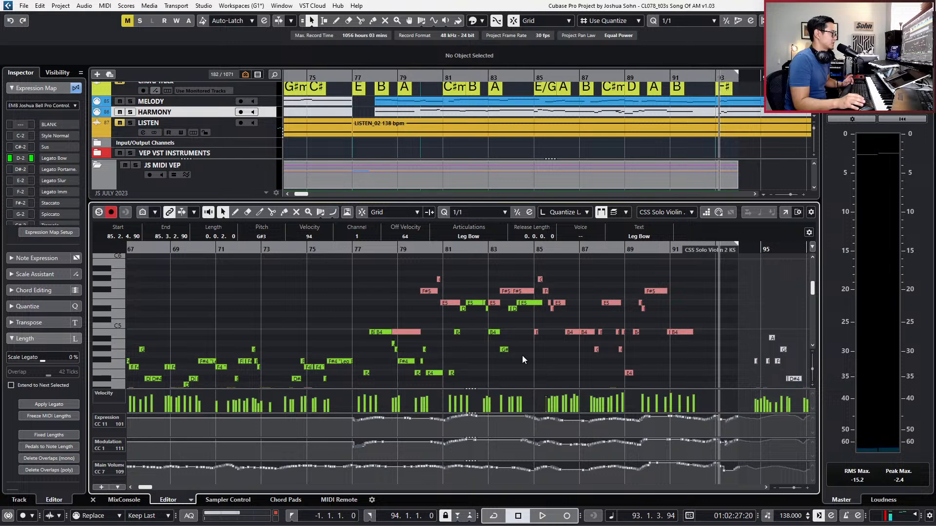
pyautogui.scroll(-2, 536, 300)
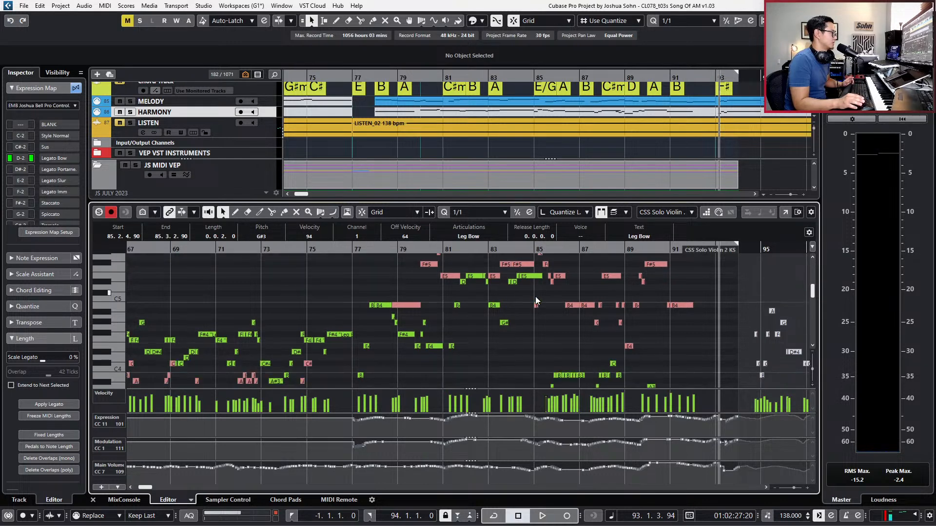
# Select the CSS Solo Violin 2 KS notes from the end of bar 77 to bar 84 and transpose them down an octave.
pyautogui.rightClick(535, 330)
pyautogui.click(535, 328)
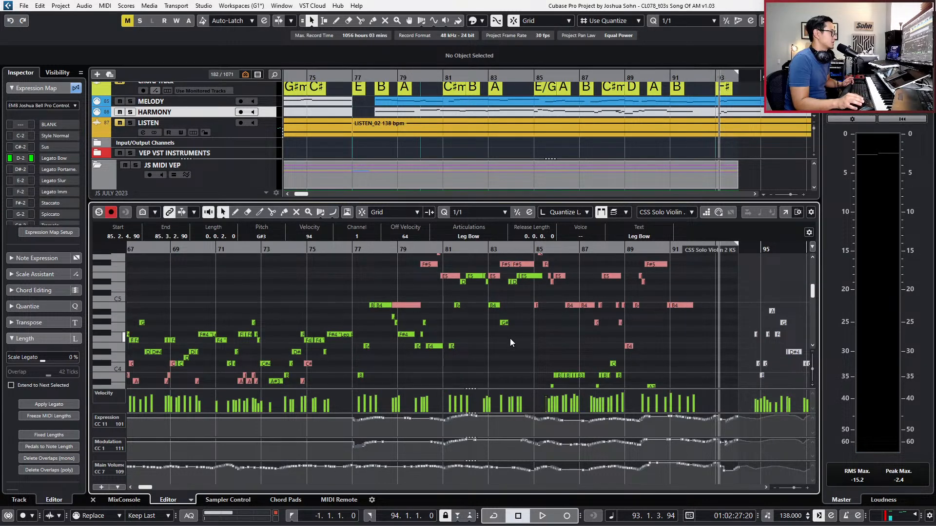
pyautogui.moveTo(522, 346)
pyautogui.mouseDown()
pyautogui.moveTo(466, 257)
pyautogui.moveTo(458, 259)
pyautogui.moveTo(454, 313)
pyautogui.mouseUp()
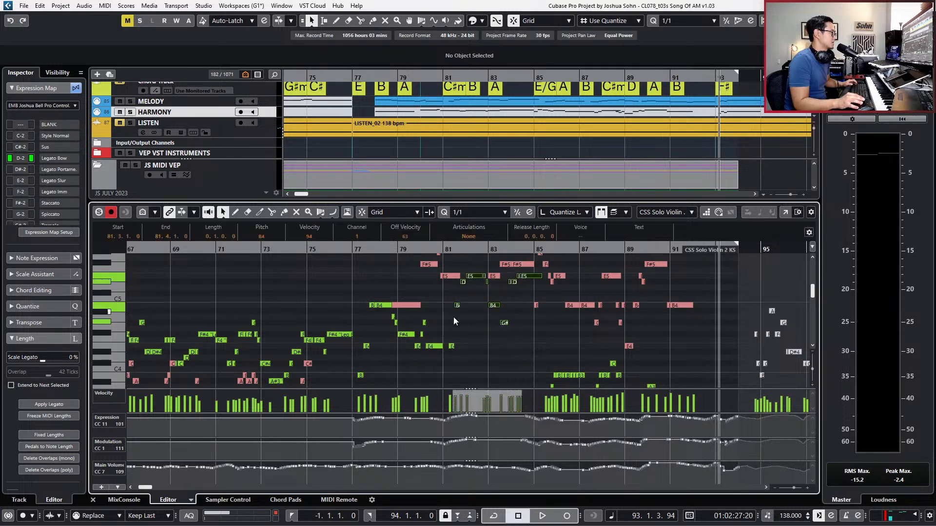
pyautogui.moveTo(381, 295); pyautogui.dragTo(466, 357)
pyautogui.hscroll(-3, 467, 358)
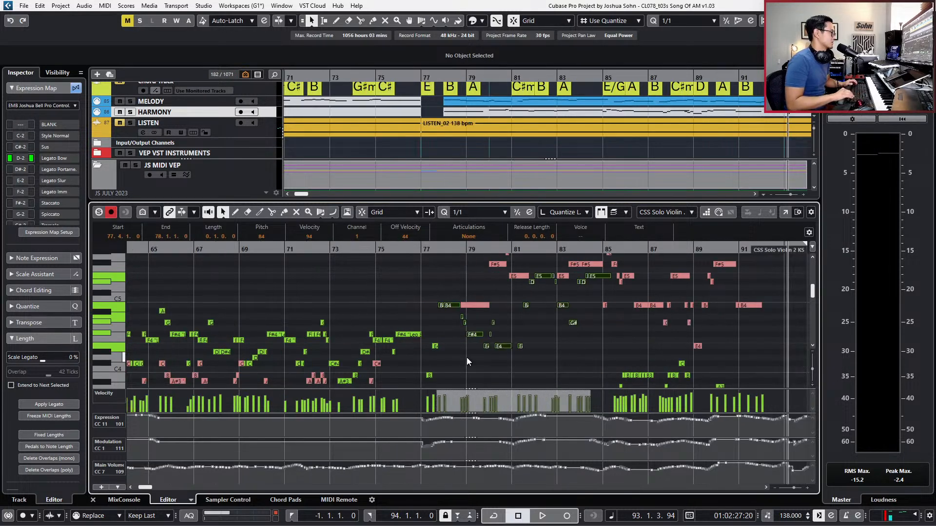
pyautogui.scroll(-1, 466, 358)
pyautogui.hotkey('shift', 'Down')
# Transpose the two remaining CSS Solo Violin 2 KS notes in bar 77 down an octave.
pyautogui.click(429, 341)
pyautogui.keyDown('shift'); pyautogui.click(436, 313); pyautogui.keyUp('shift')
pyautogui.hotkey('shift', 'Down')
pyautogui.scroll(-1, 436, 318)
# Play the chorus from bar 77, restart from bar 75, and listen to both violin parts through to bar 86.
pyautogui.press('l')
pyautogui.press('space')
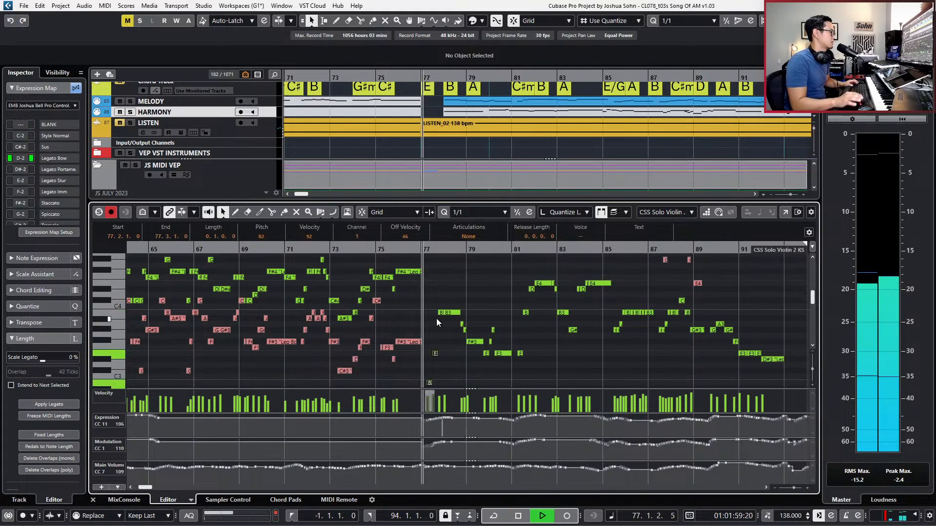
pyautogui.scroll(1, 489, 327)
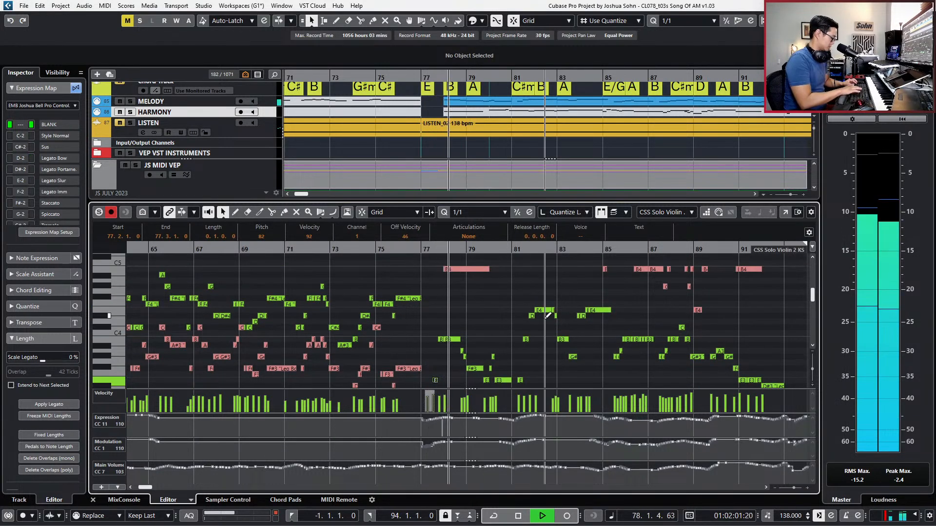
pyautogui.scroll(-1, 545, 319)
pyautogui.press('space')
pyautogui.press('space')
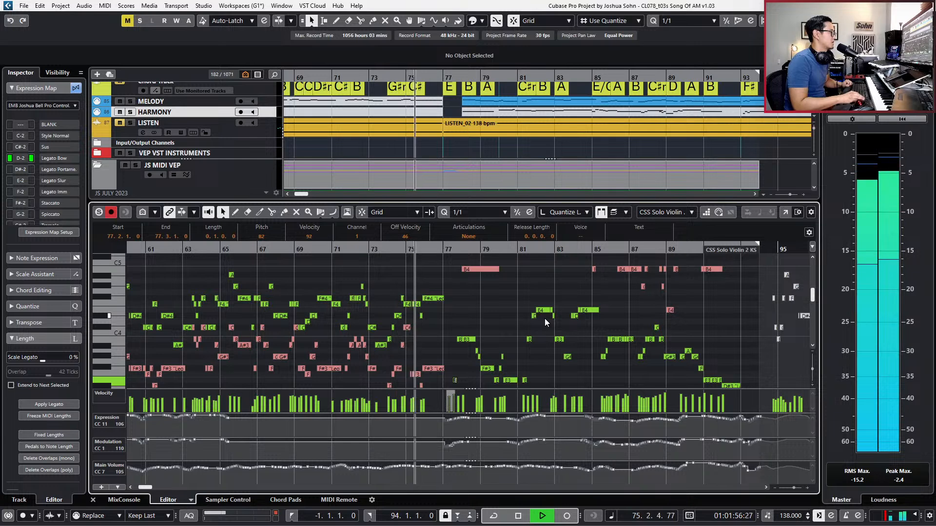
pyautogui.scroll(-1, 545, 318)
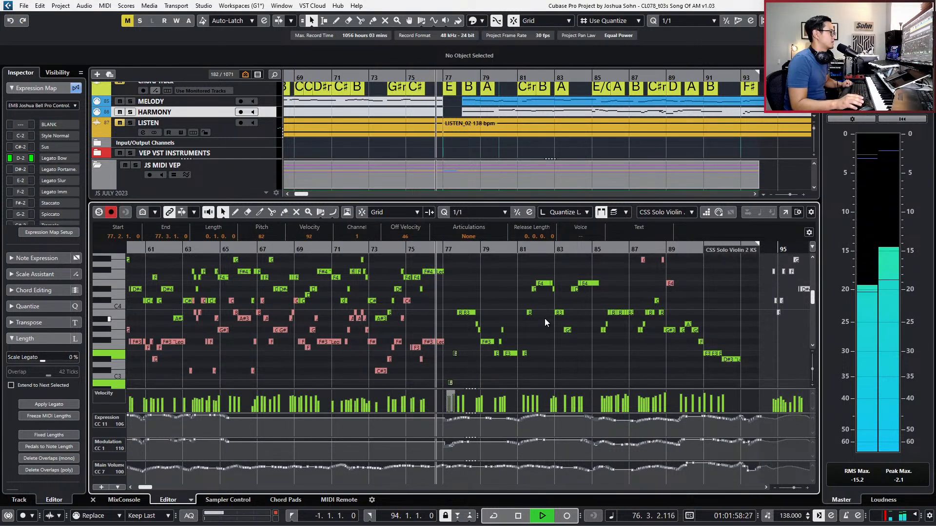
pyautogui.scroll(2, 550, 347)
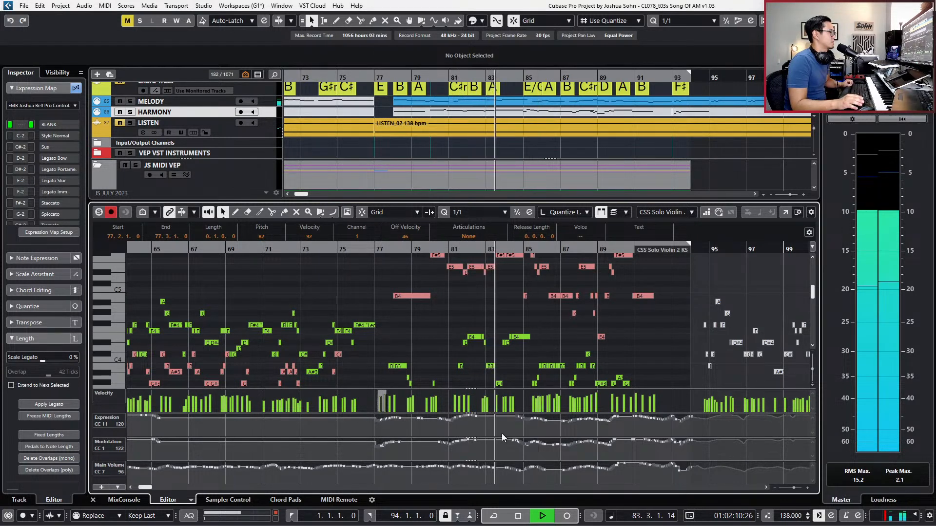
pyautogui.press('h')
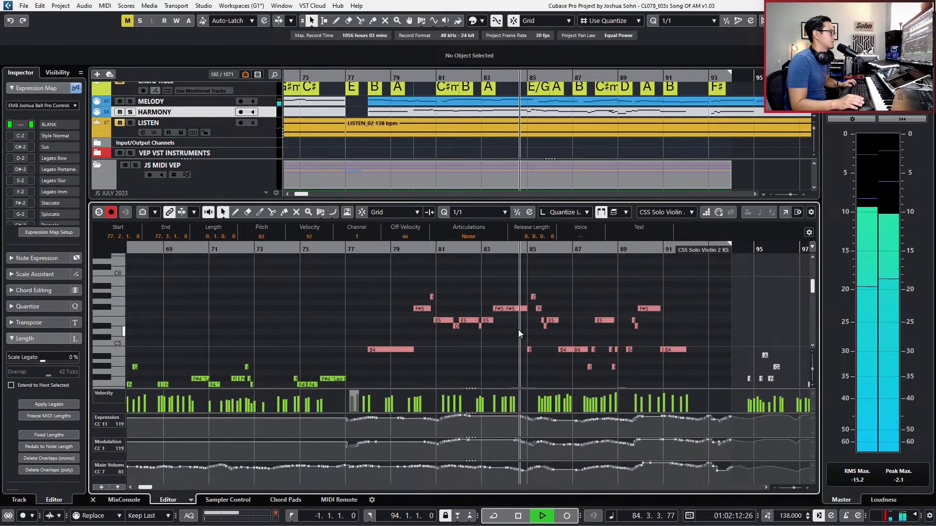
pyautogui.scroll(3, 519, 329)
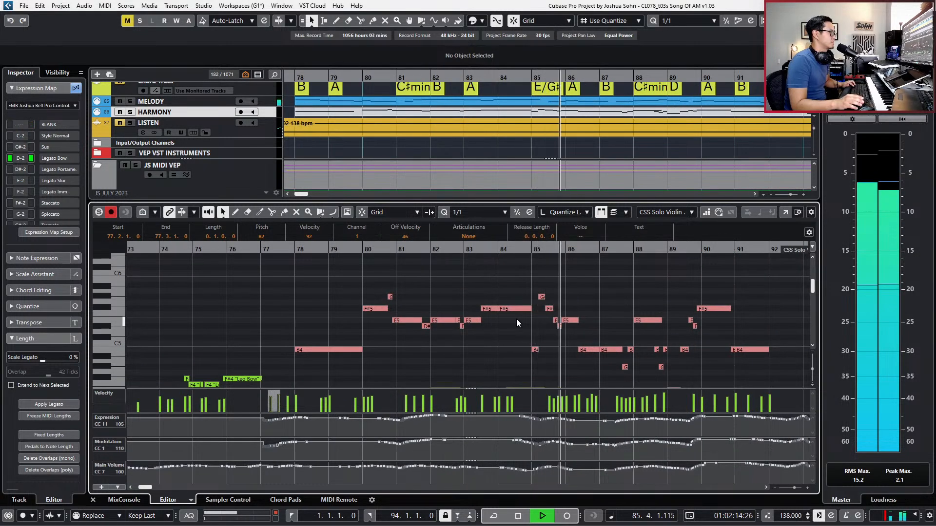
pyautogui.press('space')
# Focus on the notes around bar 85, hide the controller lanes, and set the quantize value to 1/8 Triplet.
pyautogui.press('h')
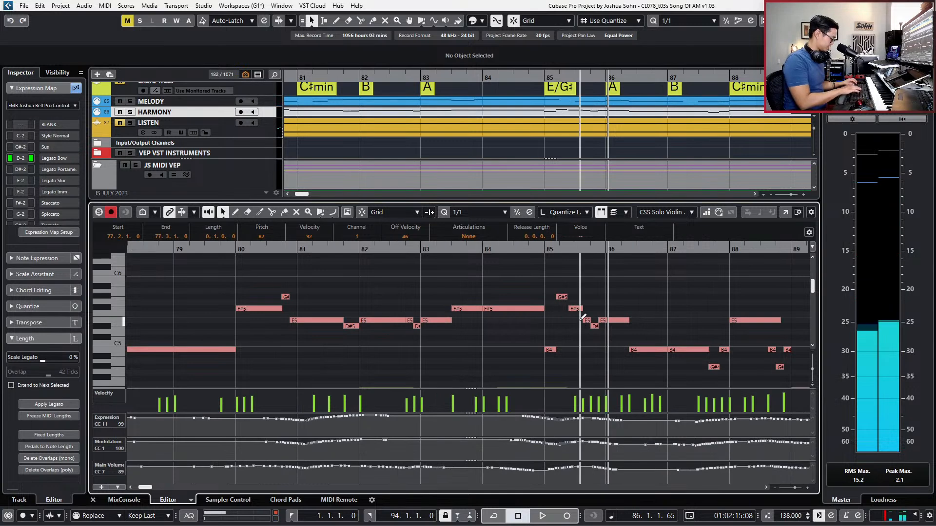
pyautogui.press('h')
pyautogui.press('3')
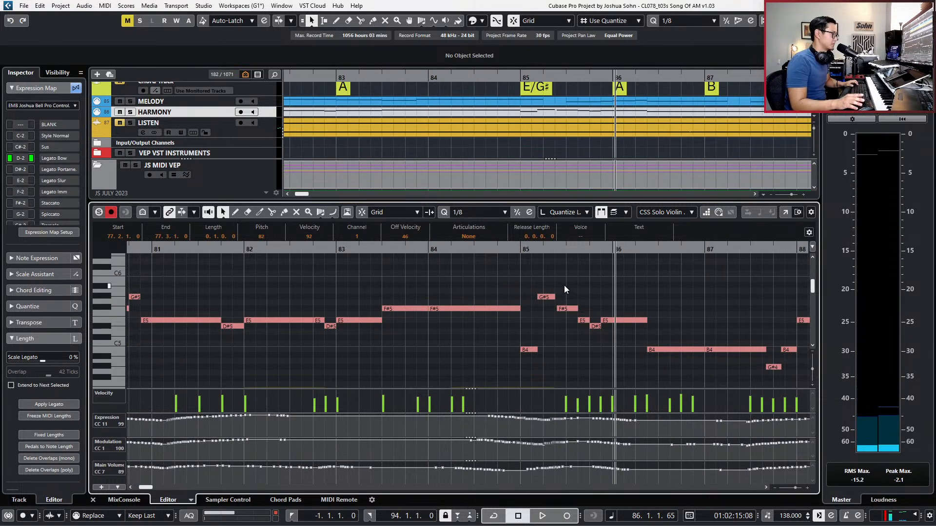
pyautogui.press('h')
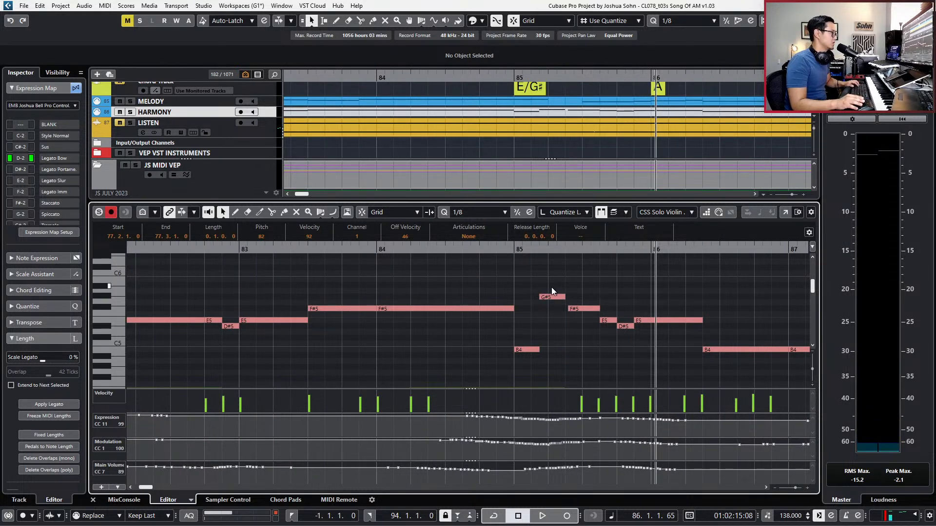
pyautogui.scroll(2, 634, 293)
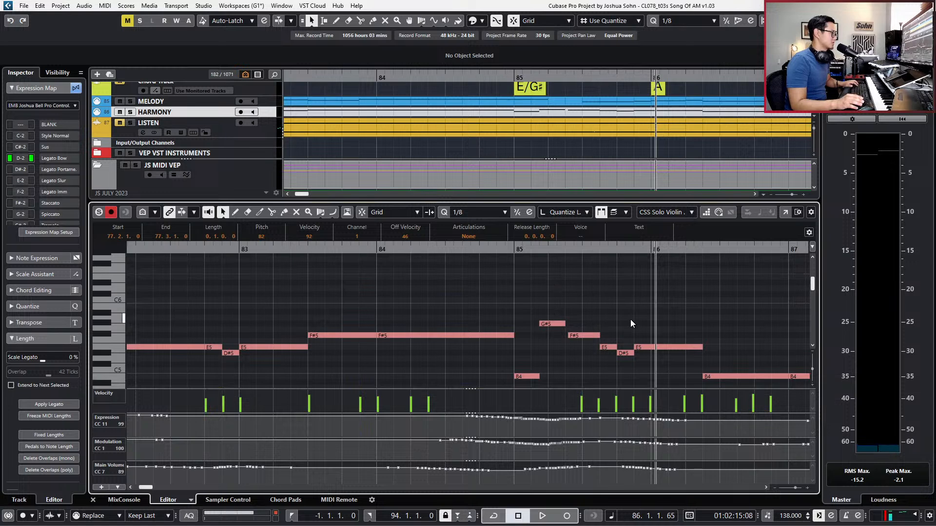
pyautogui.press('h')
pyautogui.scroll(2, 570, 306)
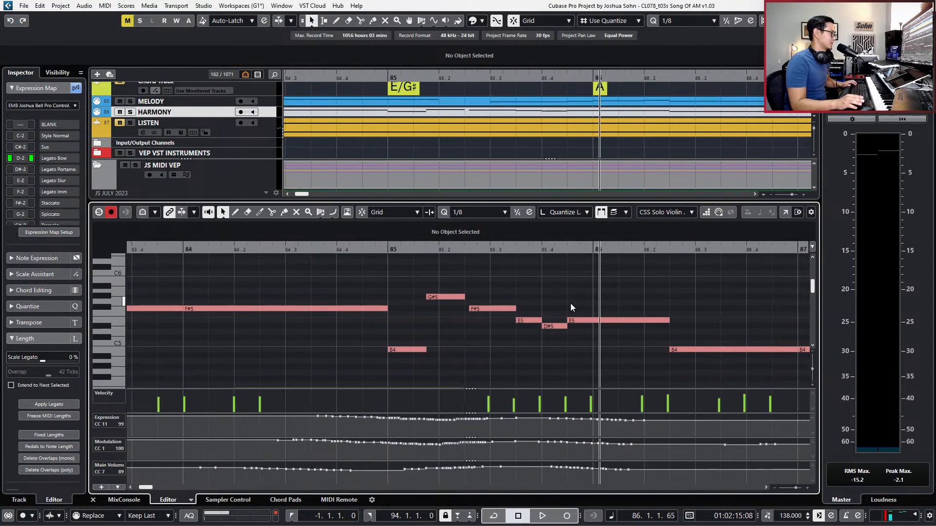
pyautogui.press('alt')
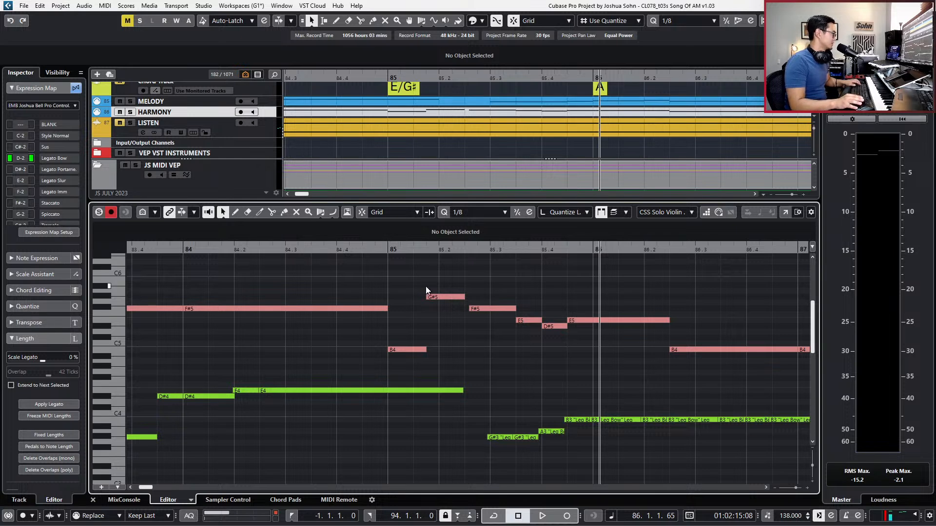
pyautogui.press('t')
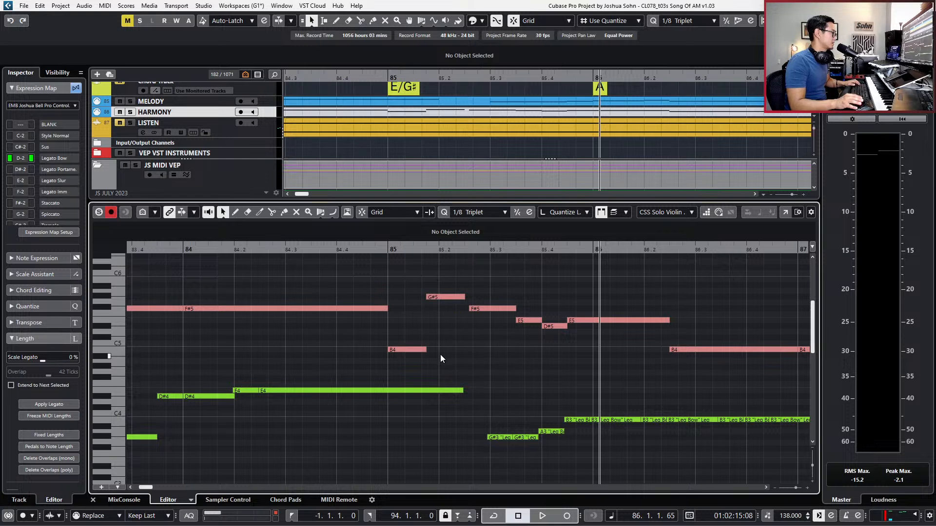
# Step through the JB Solo Violin 1 KS notes in bar 85 and play the soloed editor parts from bar 85 to bar 86.
pyautogui.click(416, 351)
pyautogui.press('Right')
pyautogui.press('Right')
pyautogui.press('Right')
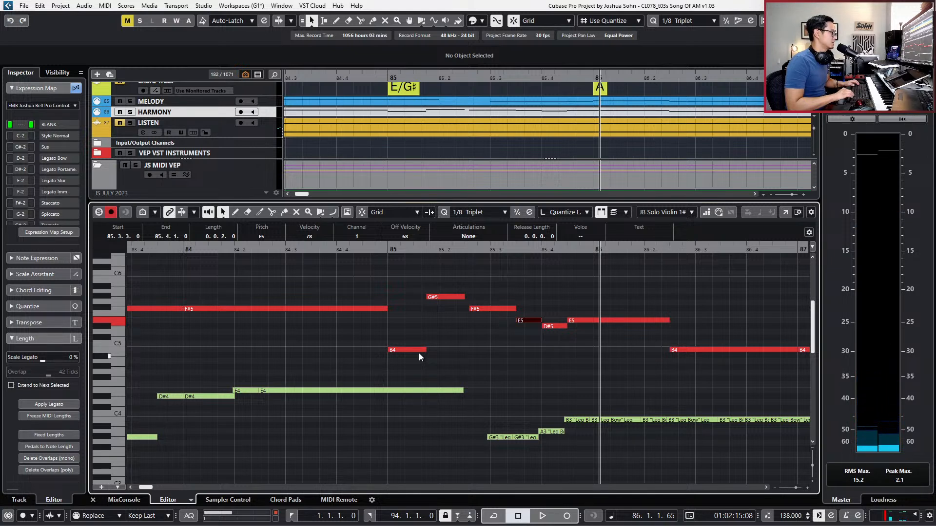
pyautogui.press('Left')
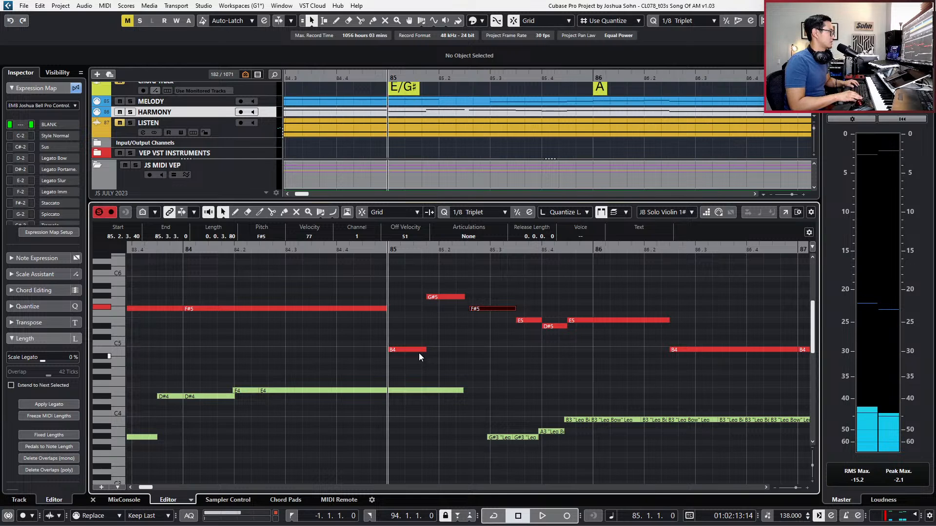
pyautogui.press('space')
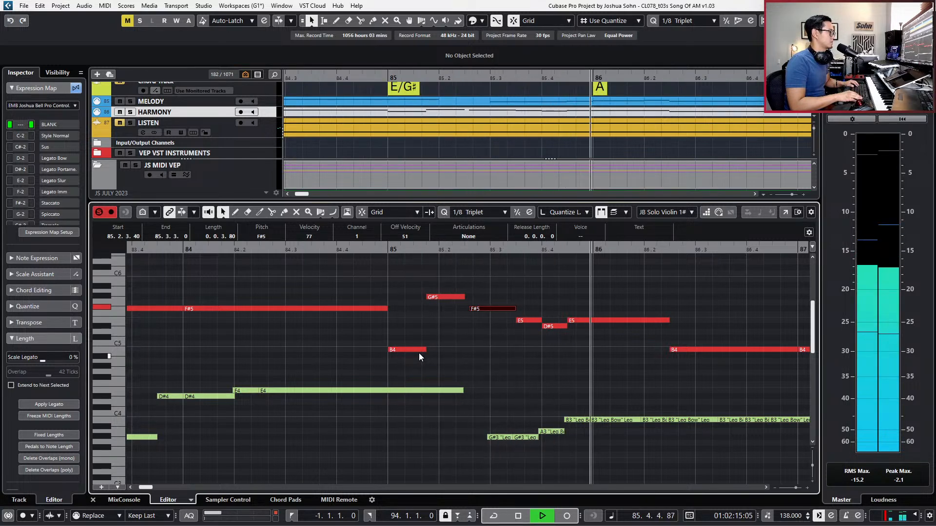
pyautogui.press('space')
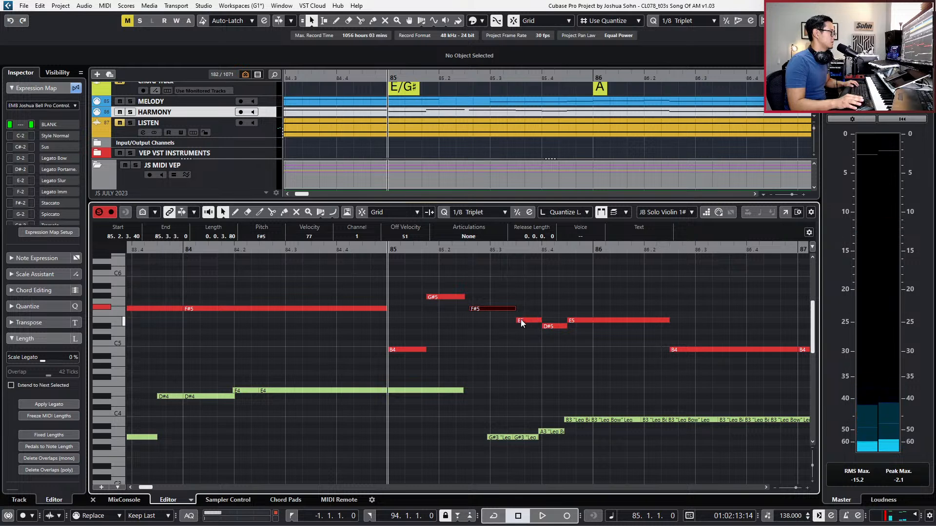
# Try a straight 1/8 rhythm on the B4, G#5 and F#5 notes in bar 85, shortening B4 to an eighth note.
pyautogui.press(',')
pyautogui.moveTo(387, 282); pyautogui.dragTo(483, 364)
pyautogui.press('q')
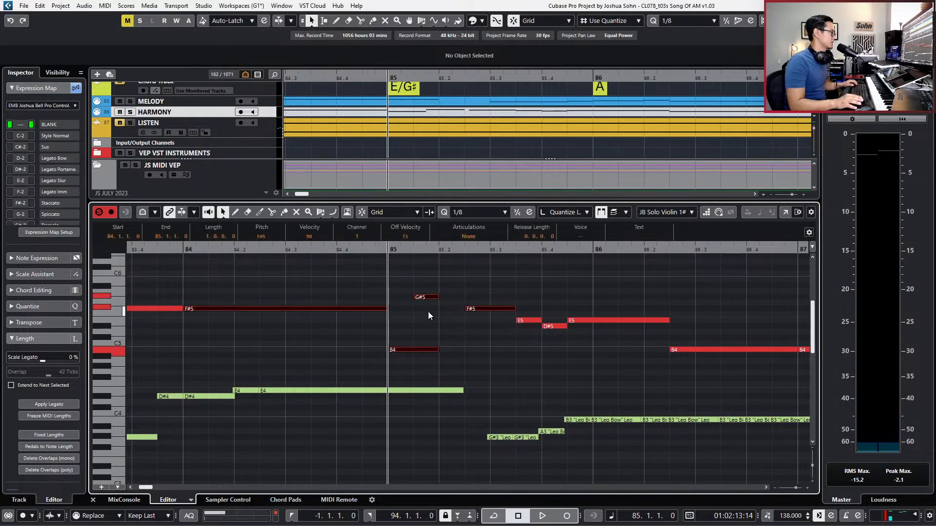
pyautogui.click(434, 351)
pyautogui.hotkey('alt', 'shift', 'Left')
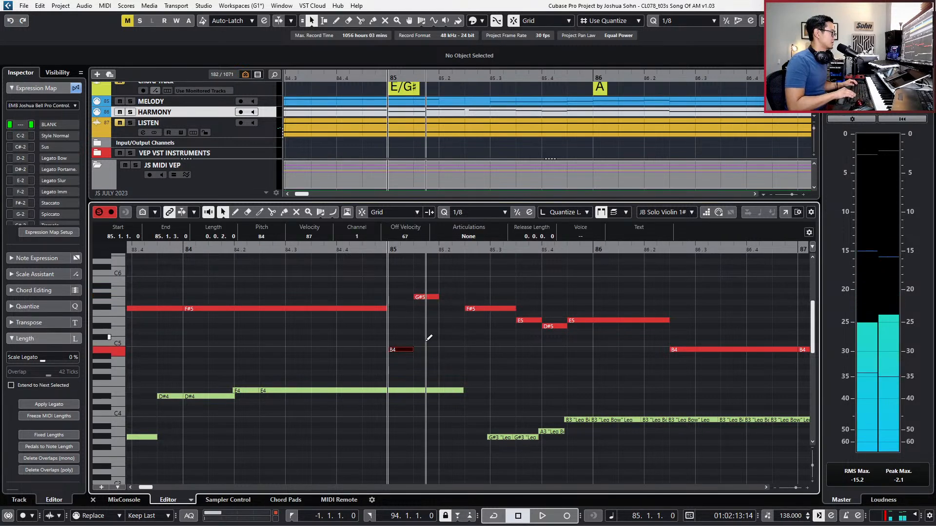
pyautogui.click(468, 309)
pyautogui.hotkey('alt', 'shift', 'Left')
pyautogui.hotkey('ctrl', 'Left')
pyautogui.hotkey('alt', 'shift', 'Right')
# Retime B4, G#5 and F#5 in bar 85 as consecutive quarter-note triplets using the 1/8 Triplet grid, starting F#5 at 85.2.2.40.
pyautogui.press('t')
pyautogui.moveTo(396, 286); pyautogui.dragTo(452, 352)
pyautogui.moveTo(406, 328); pyautogui.dragTo(385, 360)
pyautogui.hotkey('alt', 'shift', 'Right')
pyautogui.press('Right')
pyautogui.hotkey('ctrl', 'Right')
pyautogui.hotkey('alt', 'shift', 'Right')
pyautogui.press('Right')
pyautogui.hotkey('alt', 'Right')
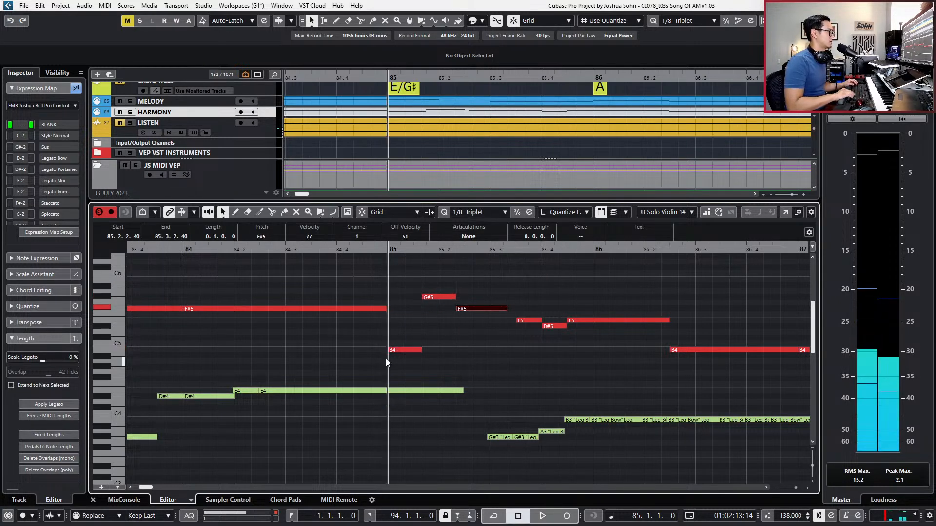
# Extend bar 85's first E5 back to 85.2.4.40, and nudge the following D#5 and long E5 earlier, with D#5 starting at 85.3.3.60.
pyautogui.press('Right')
pyautogui.hotkey('alt', 'Left')
pyautogui.hotkey('alt', 'Left')
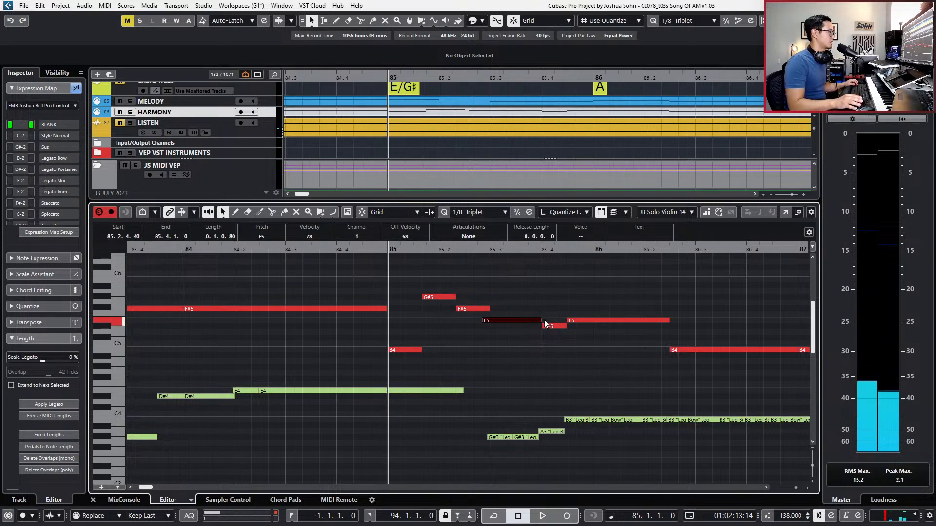
pyautogui.moveTo(537, 320); pyautogui.dragTo(604, 345)
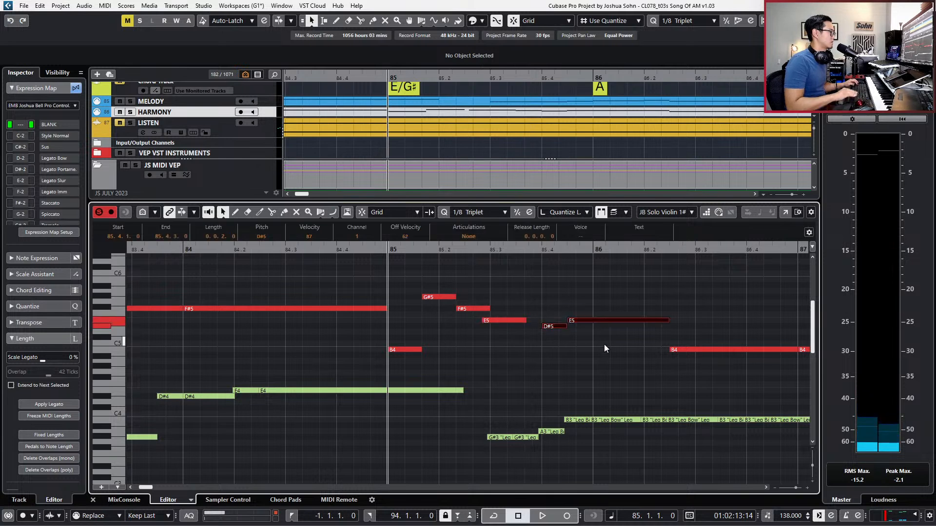
pyautogui.hotkey('ctrl', 'Left')
pyautogui.hotkey('ctrl', 'Left')
pyautogui.hotkey('ctrl', 'Left')
pyautogui.hotkey('ctrl', 'Left')
pyautogui.hotkey('ctrl', 'Left')
pyautogui.hotkey('ctrl', 'Left')
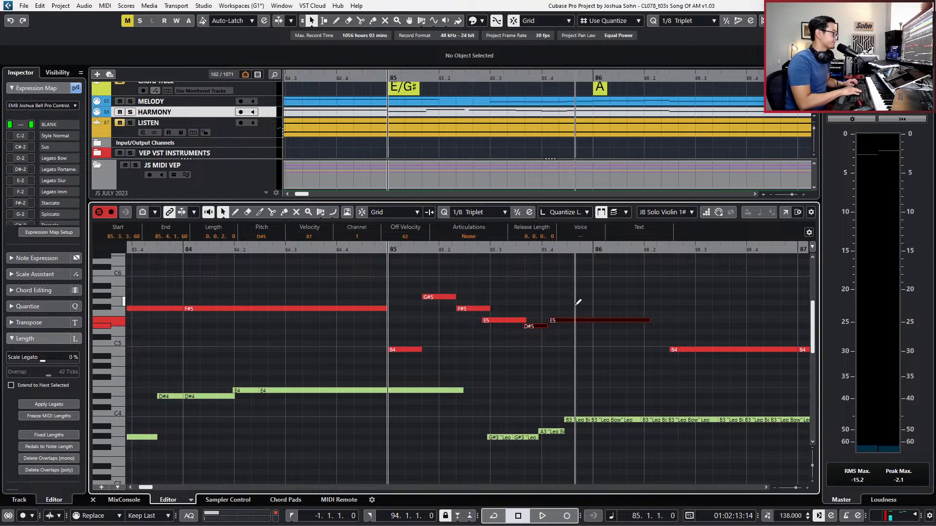
# Audition bar 85, adjust its first E5 to start at 85.2.4.99 and retime D#5, then extend the long E5 to end at 86.2.2.109.
pyautogui.press('space')
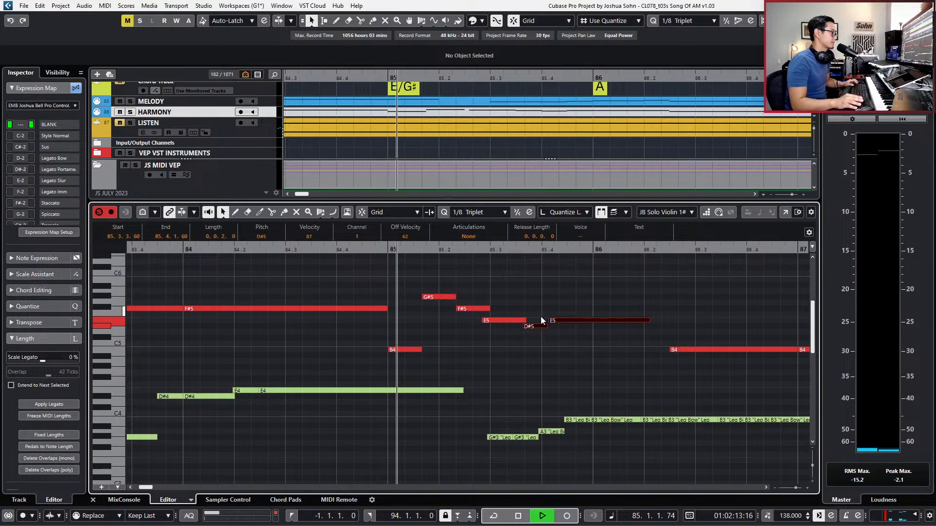
pyautogui.press('space')
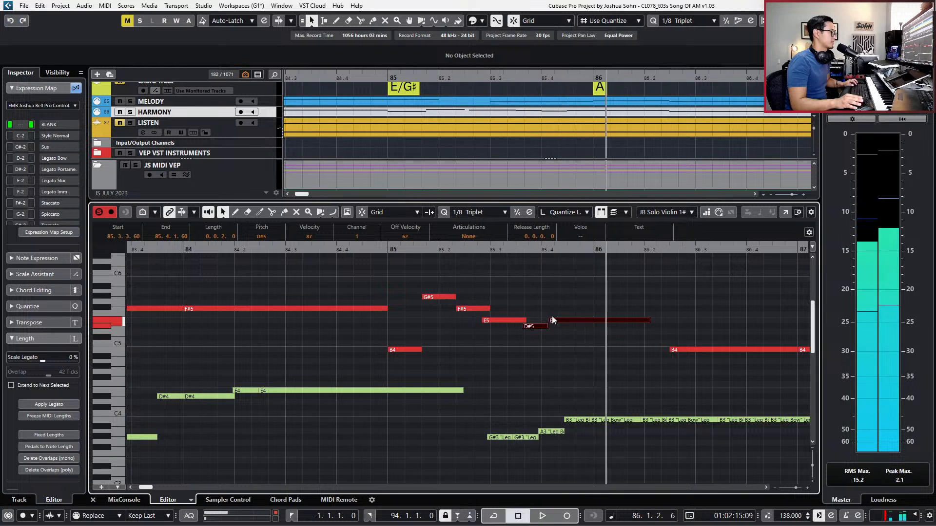
pyautogui.moveTo(549, 323); pyautogui.dragTo(515, 322)
pyautogui.press('KP_0')
pyautogui.press('space')
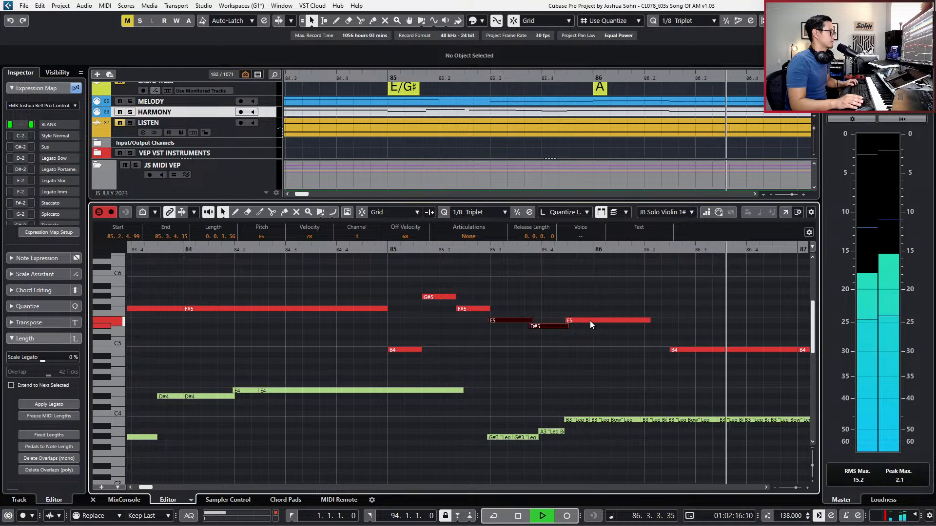
pyautogui.press('space')
pyautogui.scroll(-3, 602, 333)
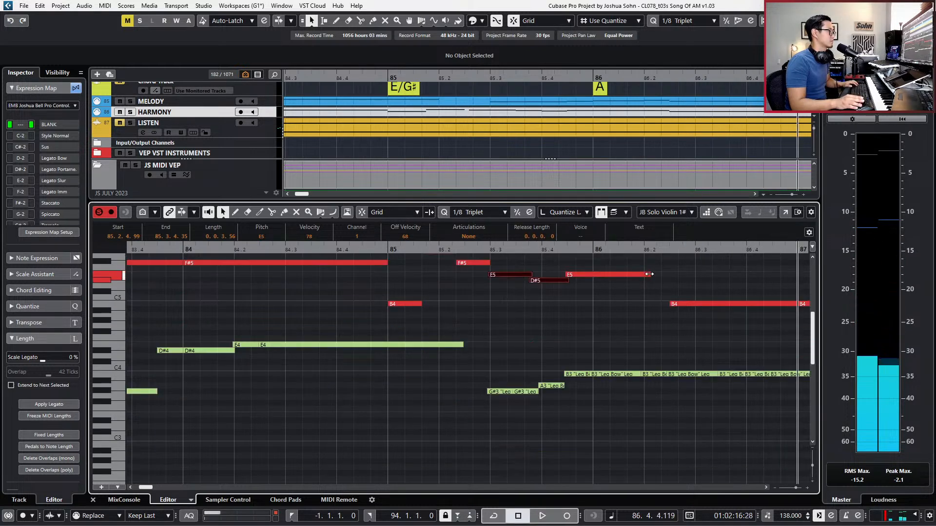
pyautogui.moveTo(650, 273); pyautogui.dragTo(659, 274)
# Copy violin 2's B2, E3 and B3 pickup notes from bar 77 into the JB Solo Violin 1 part at 77.2.1.0, one octave higher.
pyautogui.scroll(-3, 662, 290)
pyautogui.press('KP_Subtract')
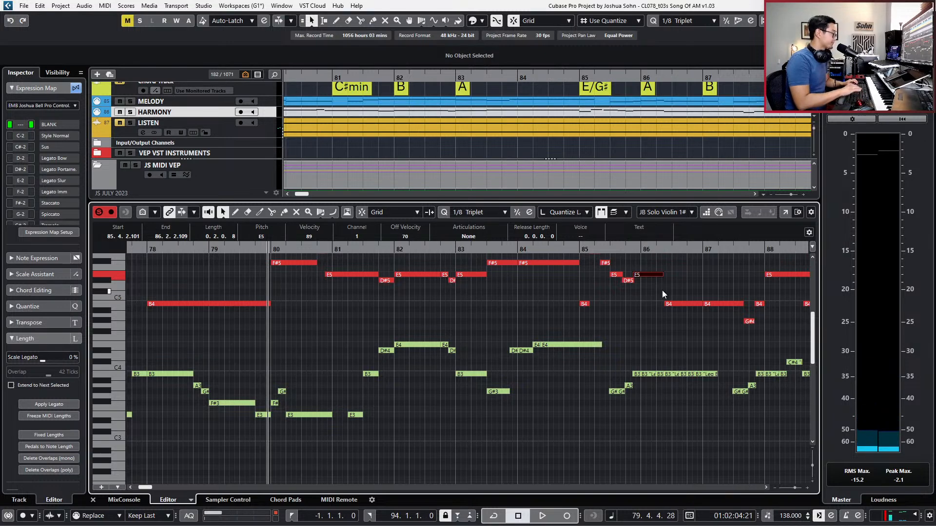
pyautogui.hscroll(-6, 662, 290)
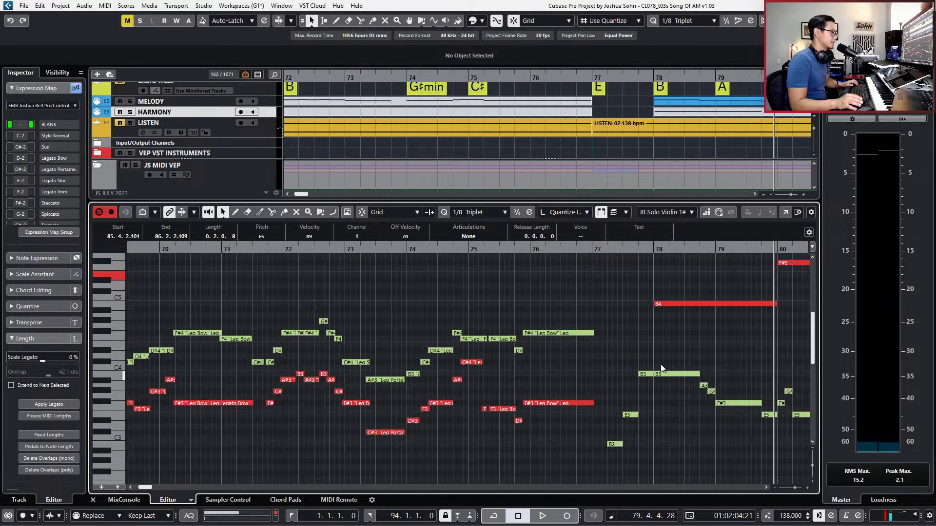
pyautogui.click(629, 371)
pyautogui.click(612, 445)
pyautogui.moveTo(614, 362); pyautogui.dragTo(651, 462)
pyautogui.hotkey('ctrl', 'v')
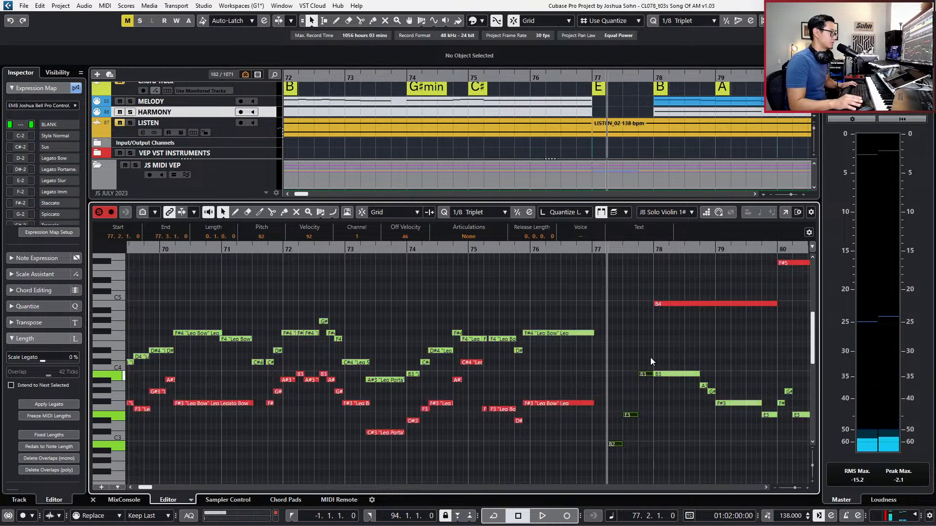
pyautogui.hotkey('shift', 'Up')
pyautogui.hscroll(3, 654, 328)
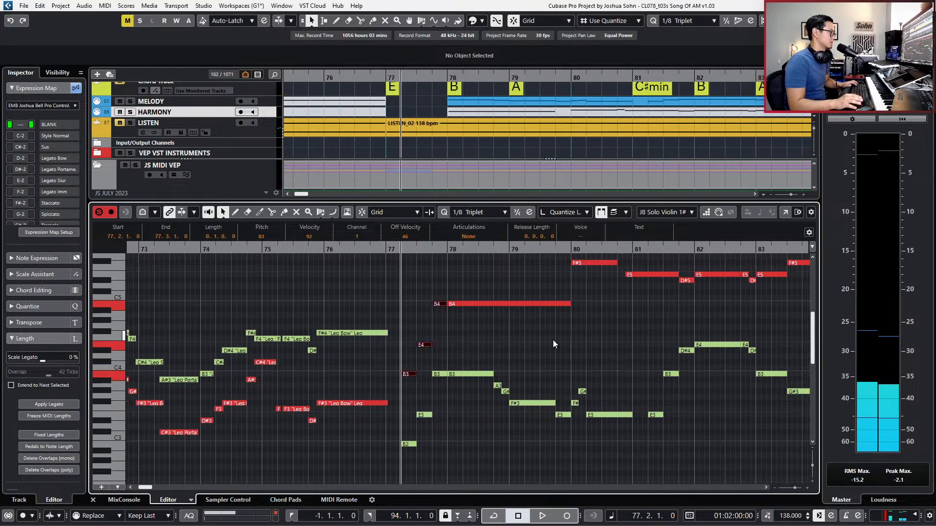
pyautogui.press('Escape')
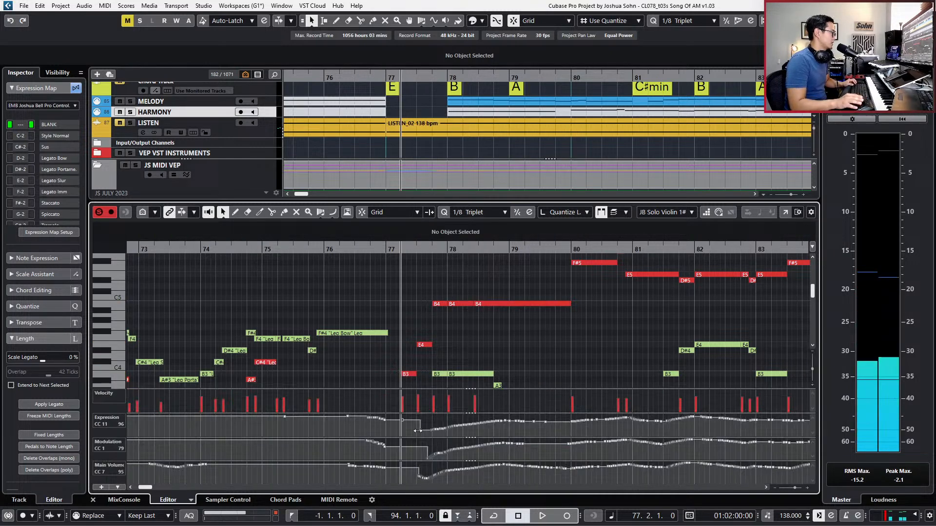
# Record violin 1's Expression, Modulation and Main Volume moves from the bar 77 lead-in, retaking until a pass runs through bar 93.
pyautogui.press('b')
pyautogui.press('b')
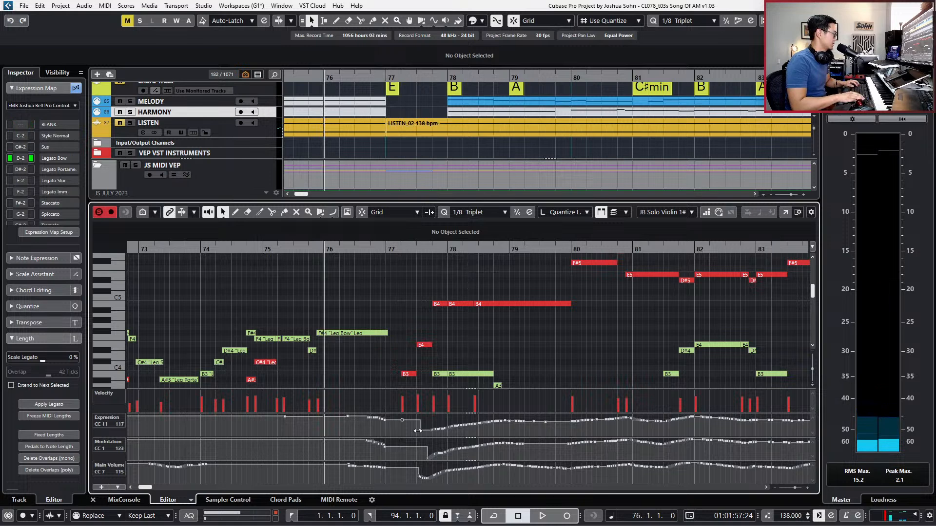
pyautogui.press('KP_Multiply')
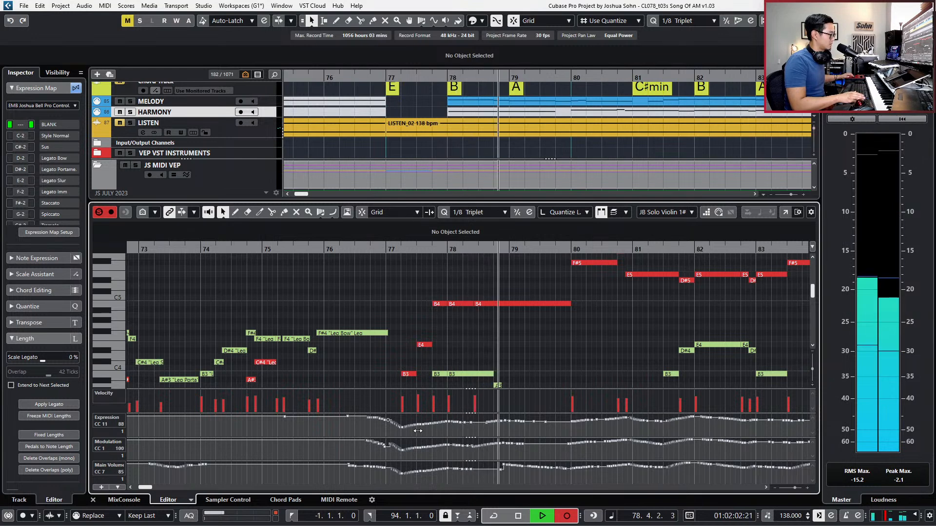
pyautogui.press('space')
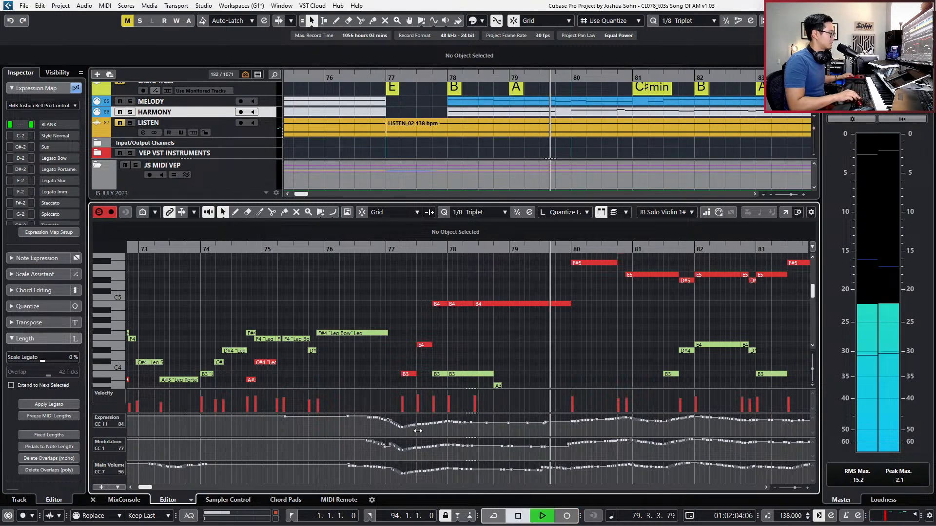
pyautogui.press('KP_0')
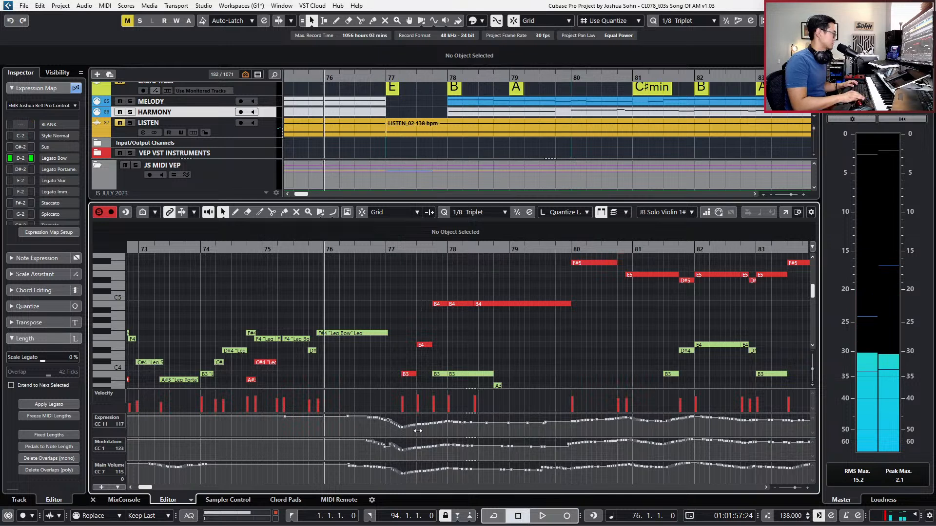
pyautogui.press('KP_Multiply')
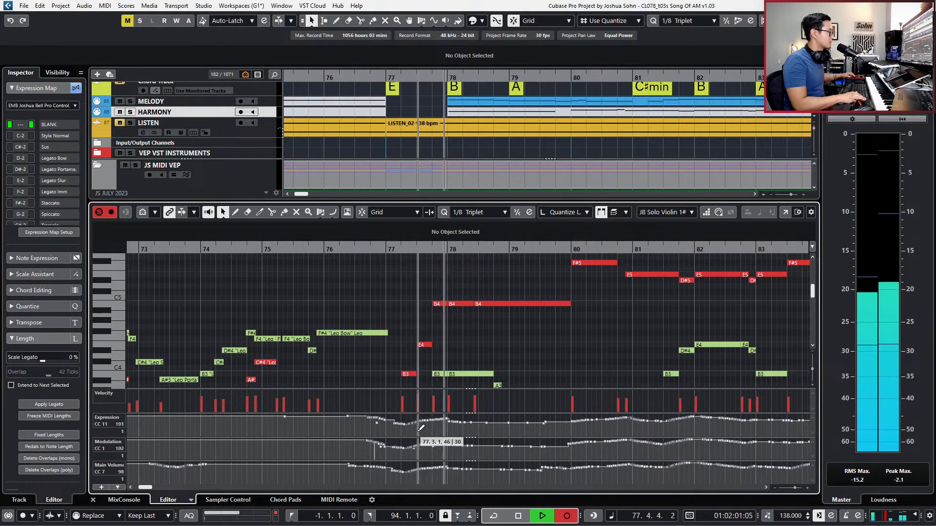
pyautogui.press('KP_0')
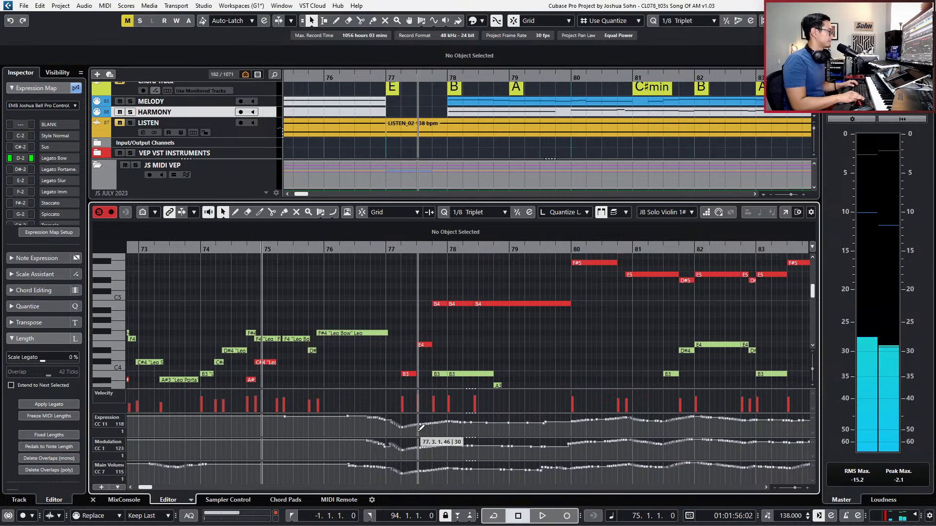
pyautogui.press('KP_Multiply')
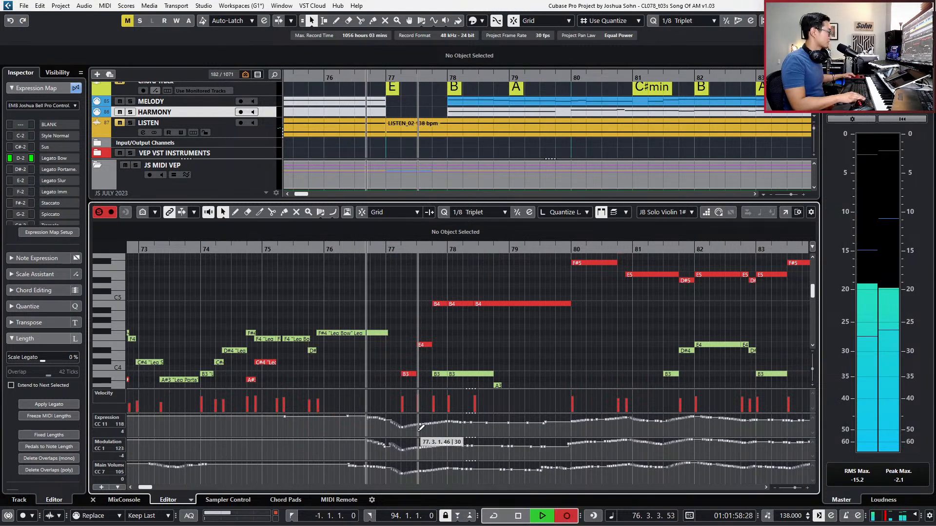
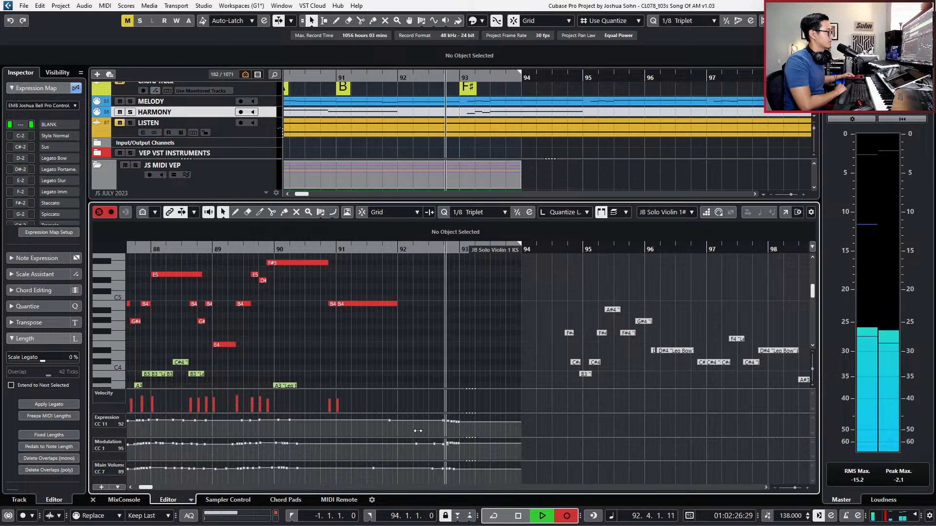
pyautogui.press('space')
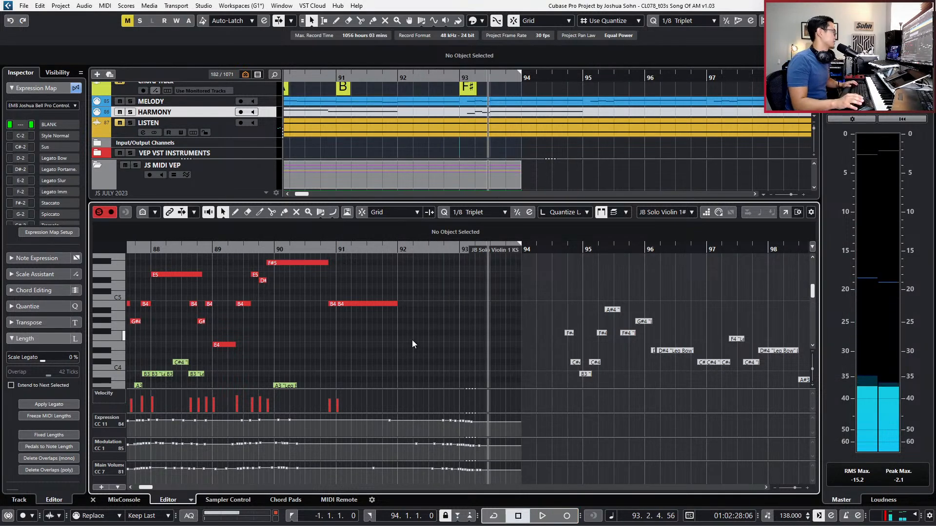
# Duplicate the long B4 note of bar 91 into bar 92 and try neighbouring pitches before settling it on B4.
pyautogui.press('h')
pyautogui.press('Left')
pyautogui.press('KP_Subtract')
pyautogui.press('KP_Subtract')
pyautogui.press('KP_Subtract')
pyautogui.press('KP_Add')
pyautogui.hotkey('ctrl', 'd')
pyautogui.press('Down')
pyautogui.press('Down')
pyautogui.press('Up')
pyautogui.press('Up')
pyautogui.press('Up')
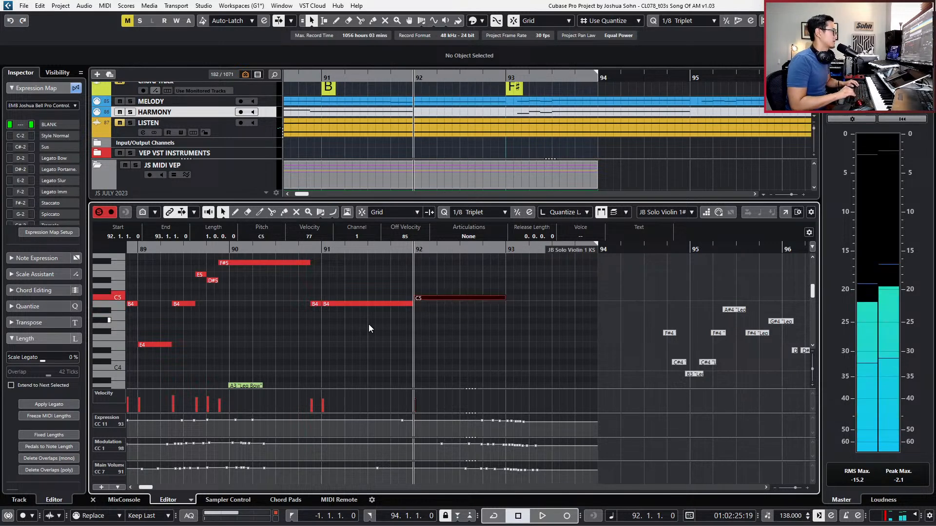
pyautogui.press('Down')
# Play from bar 91, split off the last eighth of that bar's B4 at 91.4.3 with 1/8 quantize, and lower it to G#4.
pyautogui.press('KP_Subtract')
pyautogui.press('g')
pyautogui.press('h')
pyautogui.press('space')
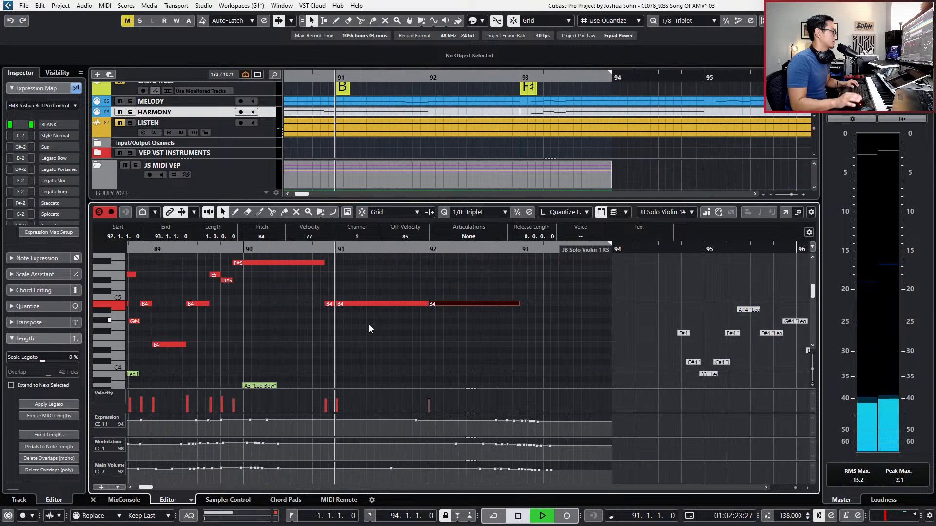
pyautogui.press('space')
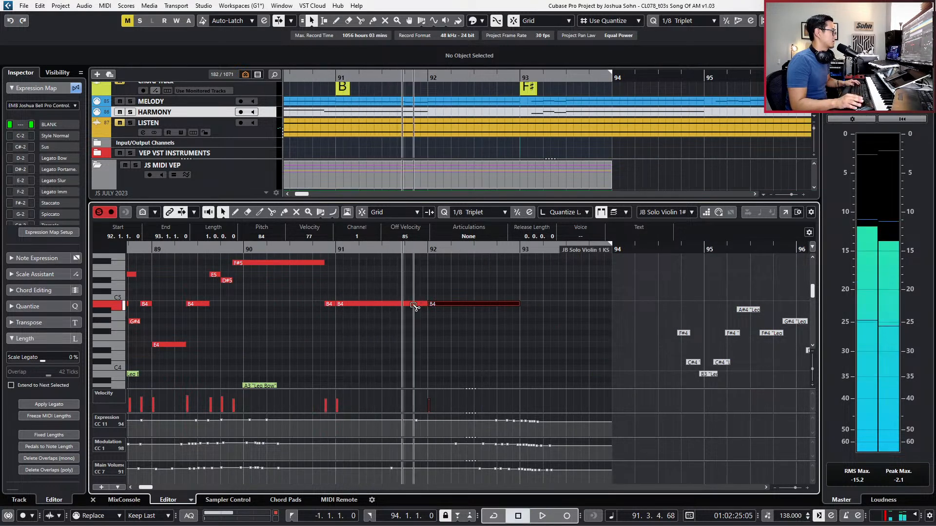
pyautogui.press('8')
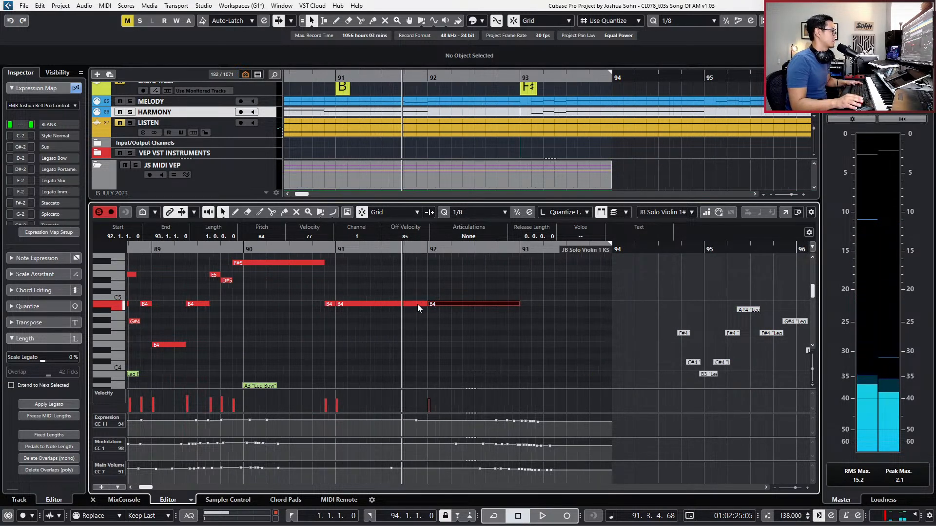
pyautogui.keyDown('alt'); pyautogui.click(417, 304); pyautogui.keyUp('alt')
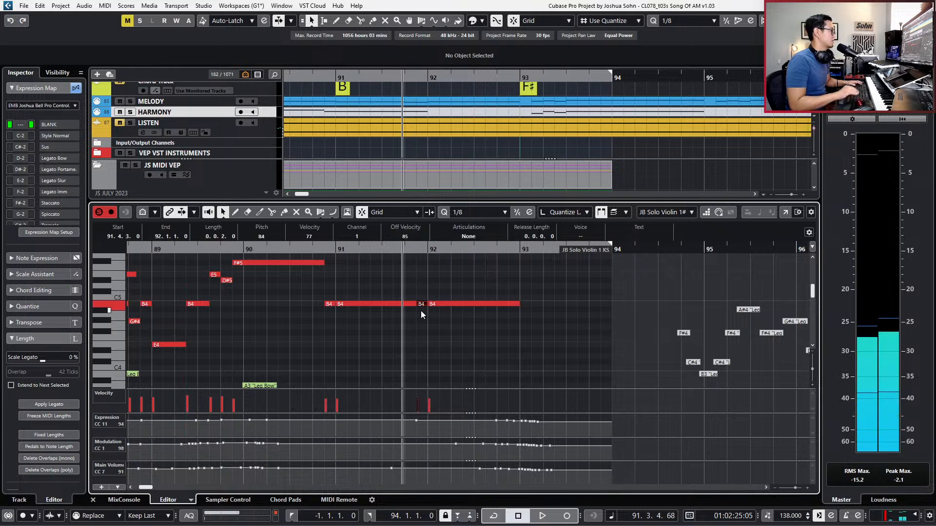
pyautogui.press('Down')
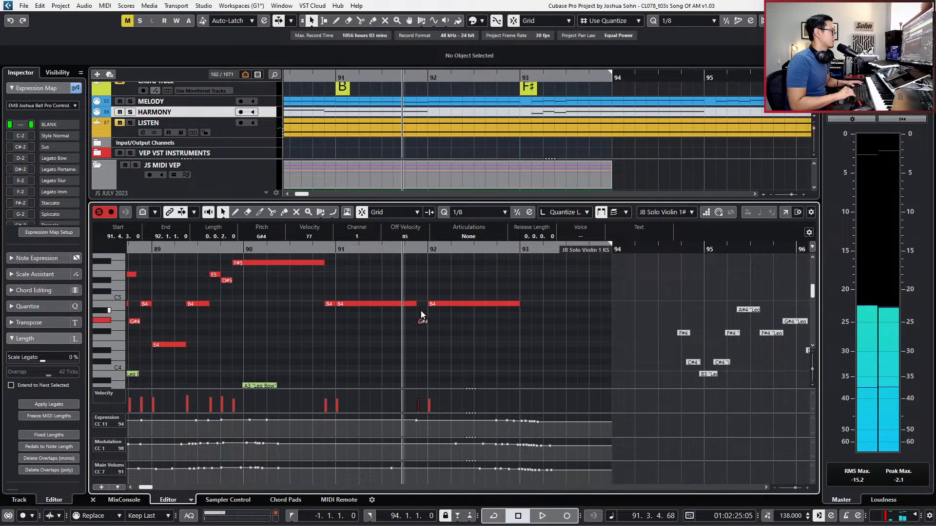
# Play the revised ending into bar 93 and remove the stray Expression, Modulation and Main Volume points around bar 77.
pyautogui.press('space')
pyautogui.press('g')
pyautogui.press('g')
pyautogui.press('g')
pyautogui.press('space')
pyautogui.press('g')
pyautogui.press('g')
pyautogui.press('g')
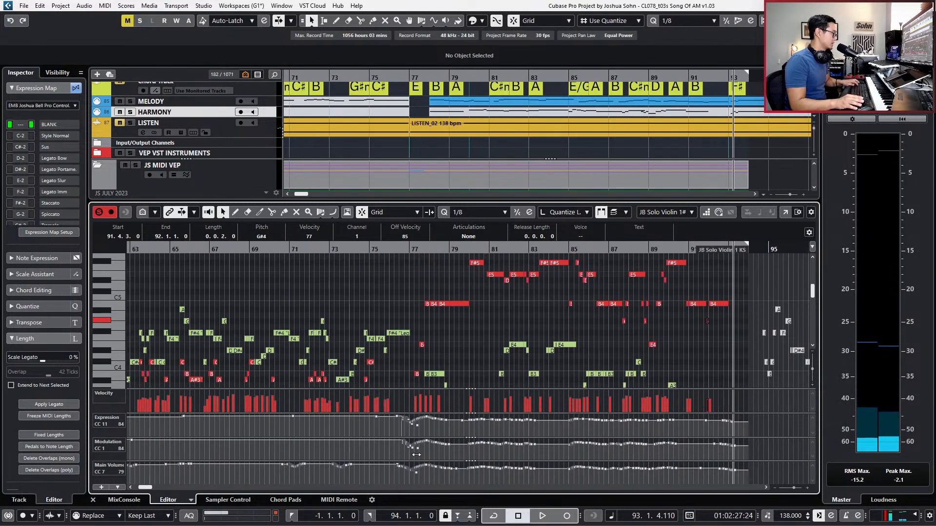
pyautogui.click(419, 451)
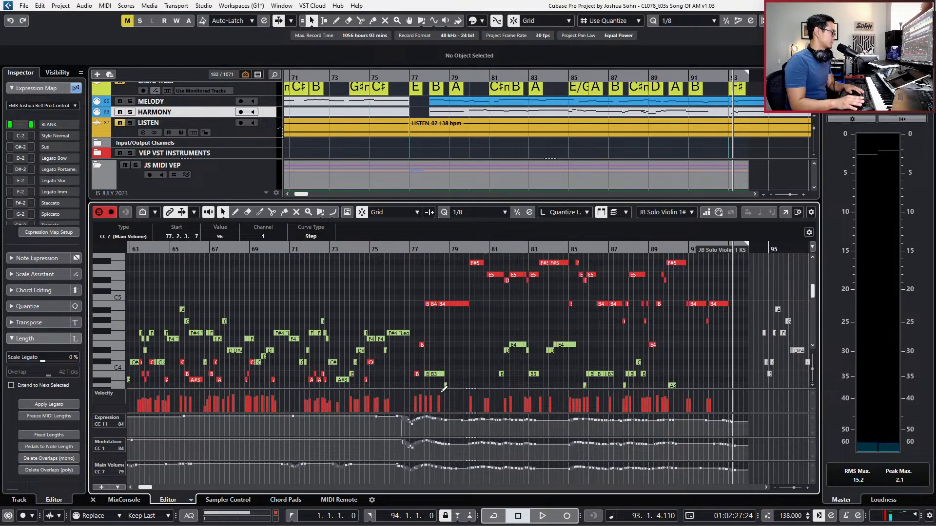
# Make violin 2 the active part at its G#3 on 85.2.4 and play its line from there.
pyautogui.scroll(-4, 454, 330)
pyautogui.press('h')
pyautogui.press('h')
pyautogui.moveTo(531, 275); pyautogui.dragTo(823, 376)
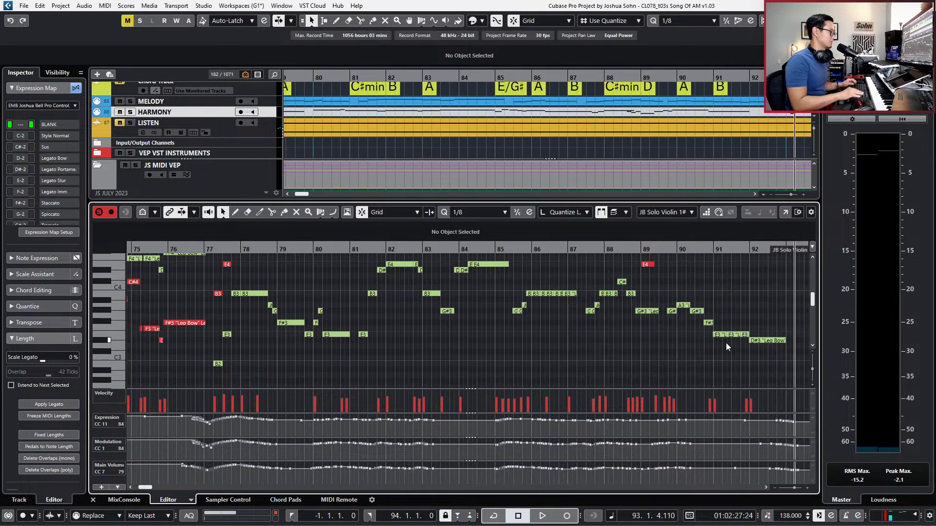
pyautogui.scroll(1, 713, 303)
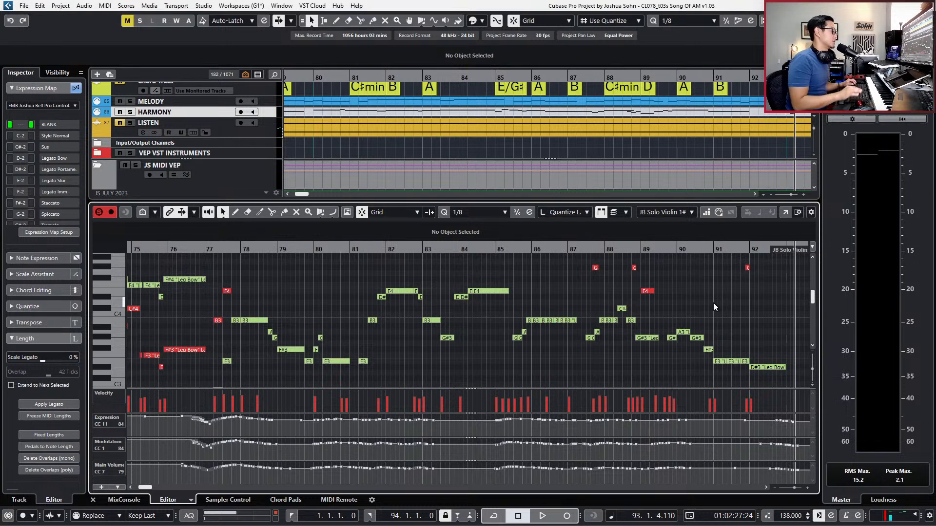
pyautogui.click(518, 338)
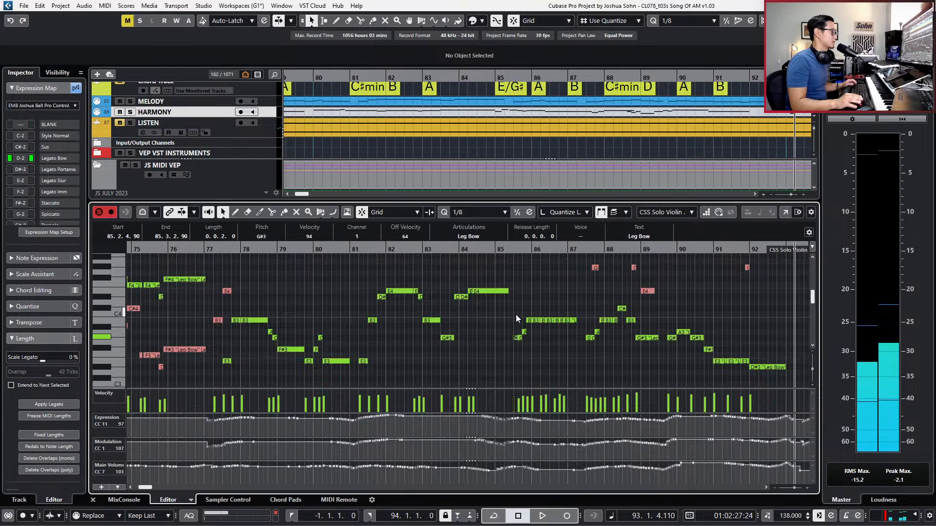
pyautogui.press('l')
pyautogui.press('space')
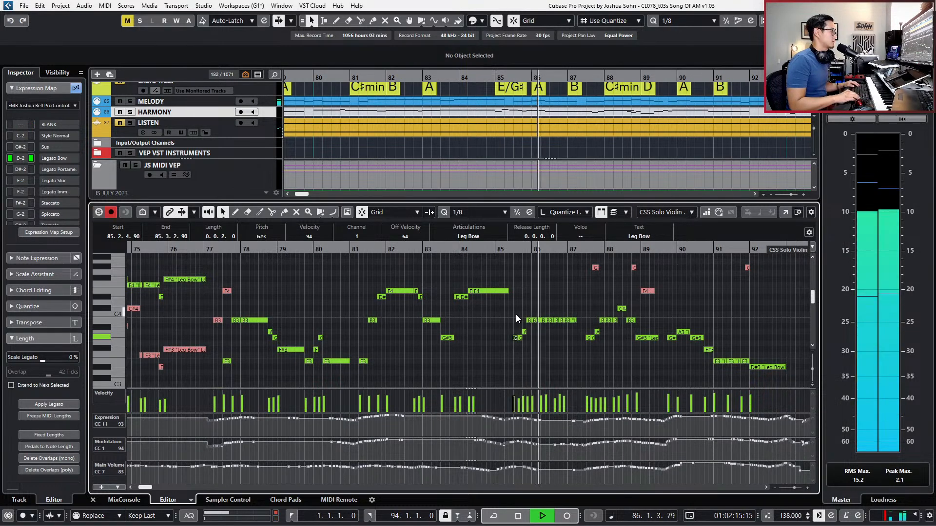
pyautogui.press('space')
# Glue the JB Viola Mod parts into one part spanning bars 77 to 94 and open it for note editing.
pyautogui.hotkey('ctrl', 'e')
pyautogui.press('g')
pyautogui.press('g')
pyautogui.press('g')
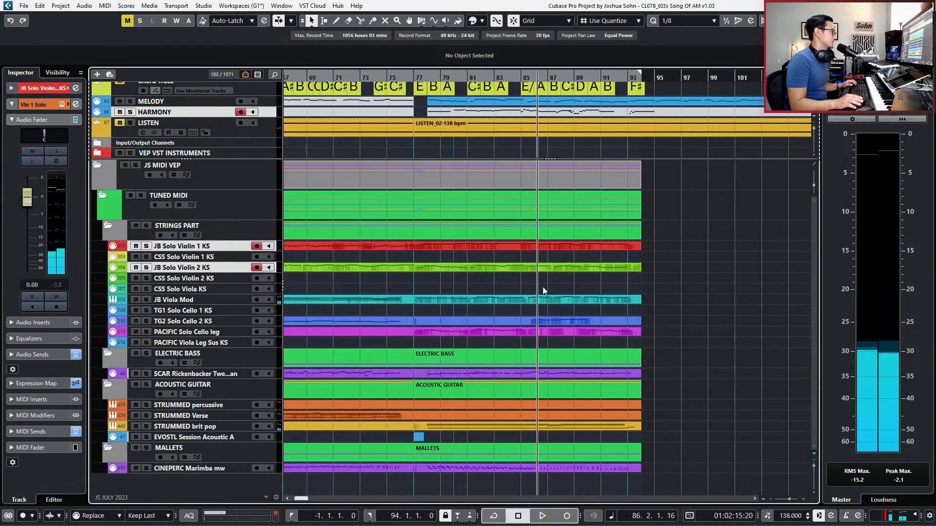
pyautogui.click(512, 300)
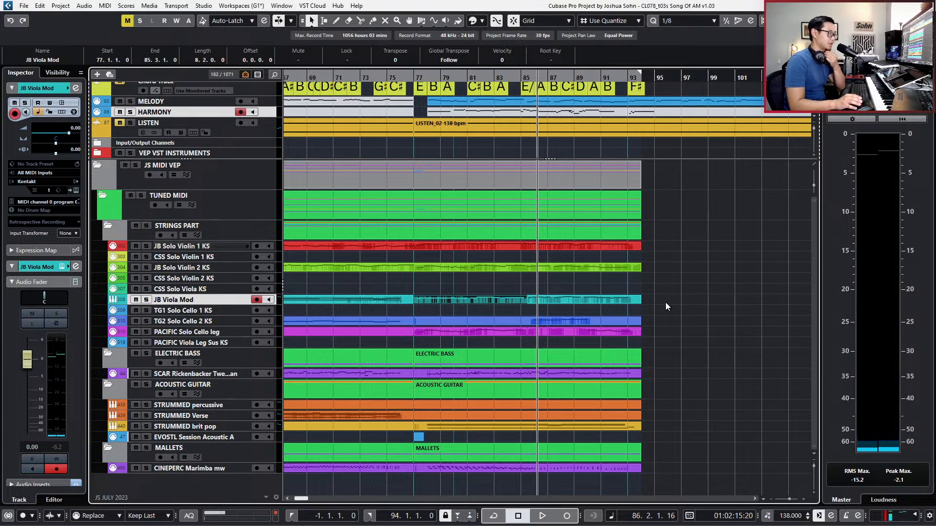
pyautogui.hotkey('ctrl', 'g')
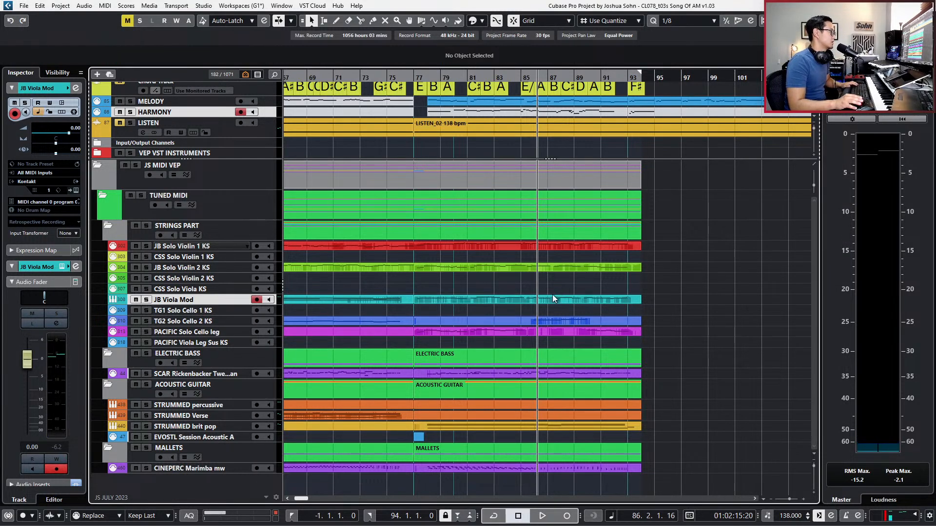
pyautogui.doubleClick(533, 299)
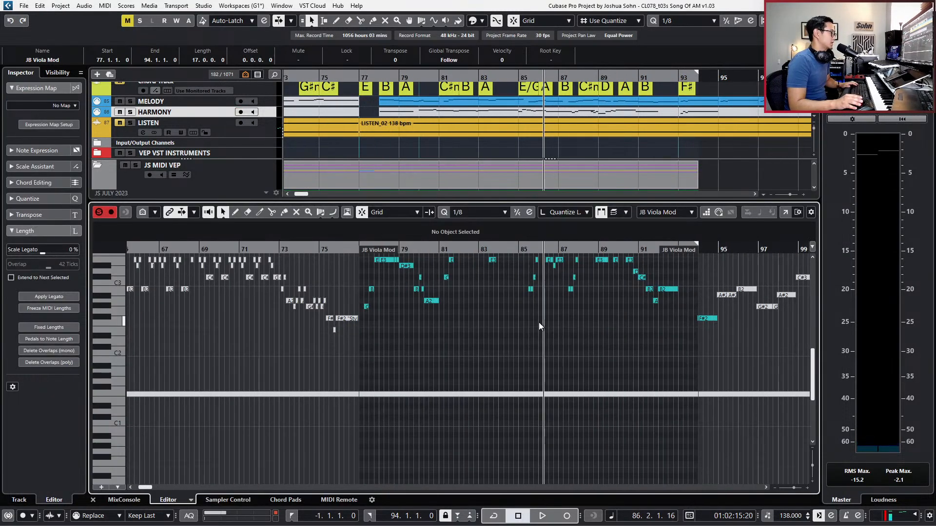
# Play the viola line through bar 85 to check it against the harmony.
pyautogui.press('h')
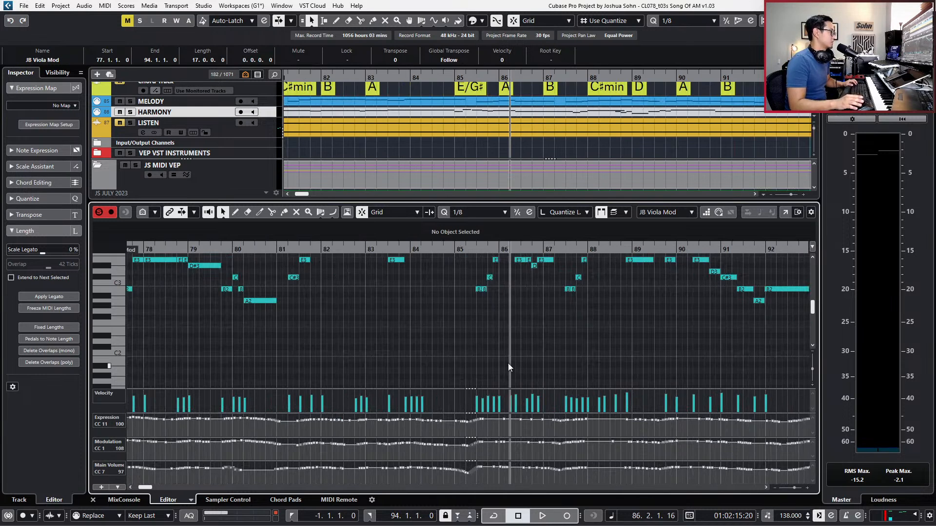
pyautogui.scroll(3, 508, 364)
pyautogui.press('KP_Subtract')
pyautogui.press('space')
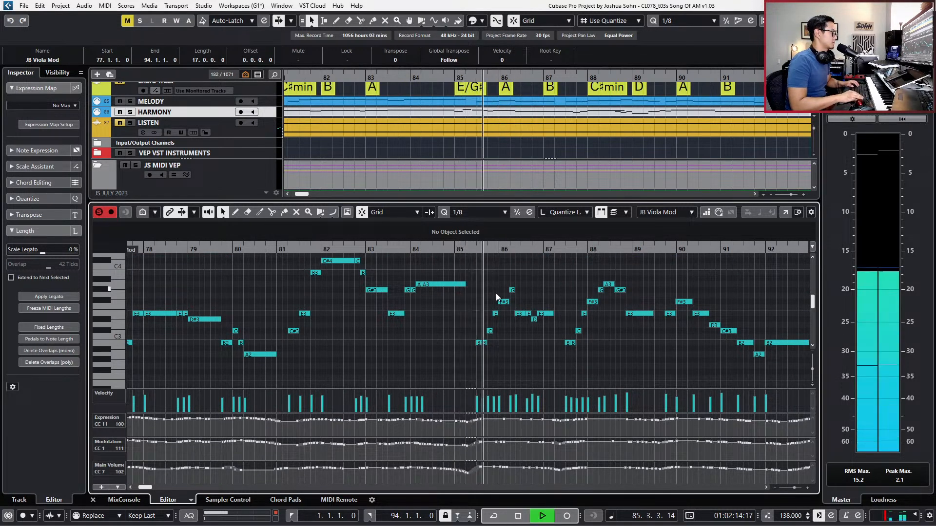
# Select the viola's notes from the B2 at 85.2.4 through bar 92 and copy them with the playhead at 85.2.4.
pyautogui.press('h')
pyautogui.moveTo(478, 330); pyautogui.dragTo(498, 347)
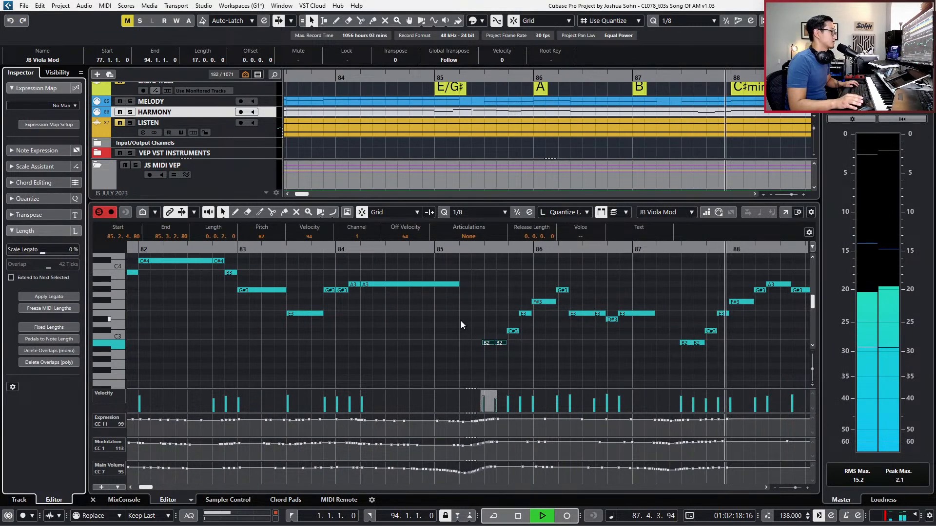
pyautogui.press('f')
pyautogui.hscroll(-6, 460, 320)
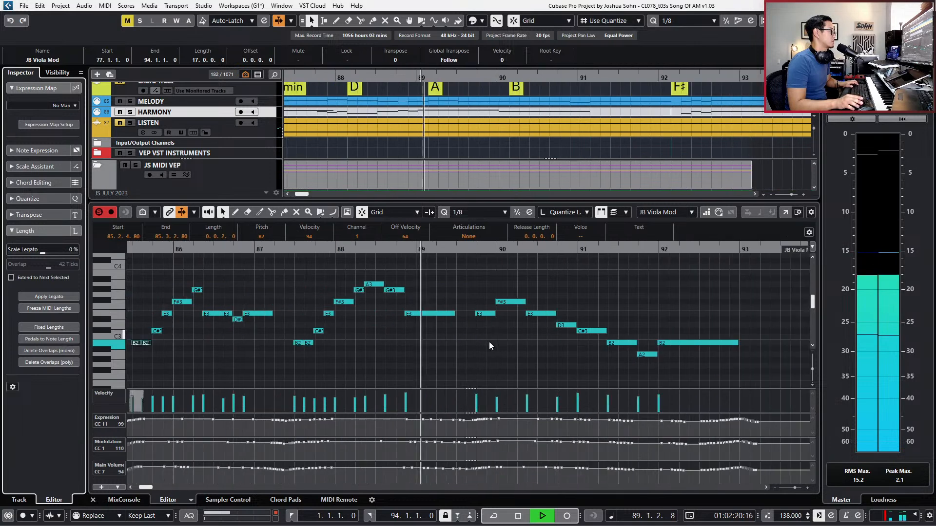
pyautogui.moveTo(200, 264); pyautogui.dragTo(495, 373)
pyautogui.moveTo(535, 285); pyautogui.dragTo(732, 373)
pyautogui.press('space')
pyautogui.press('l')
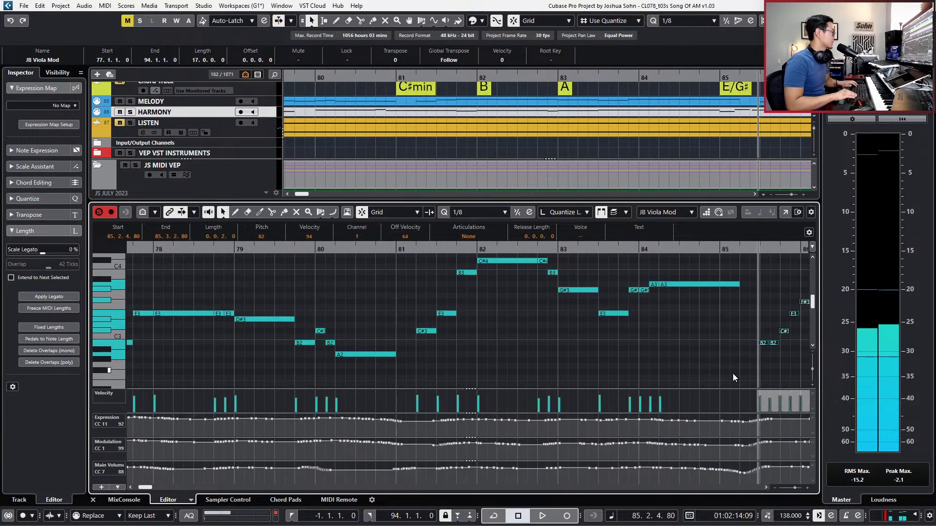
pyautogui.hotkey('ctrl', 'e')
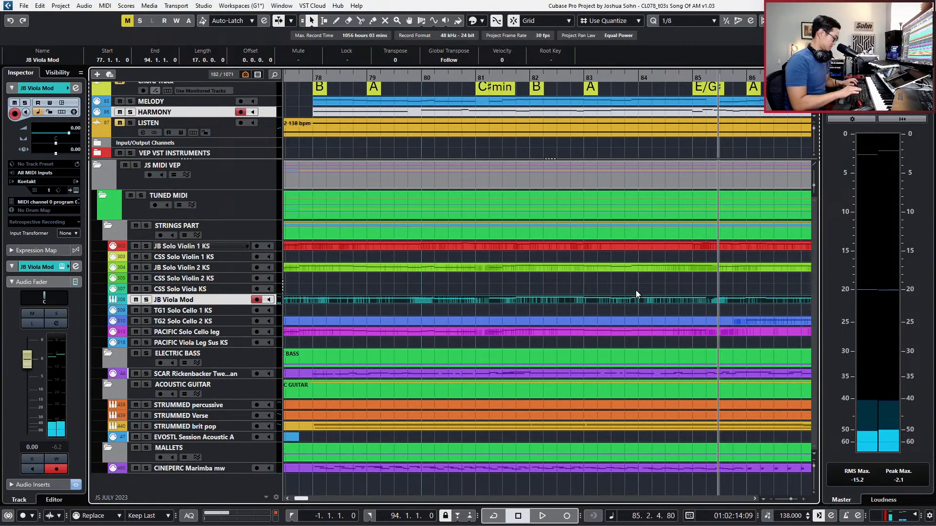
# Replace JB Solo Violin 2's notes from 85.2.4 through bar 92 with the copied viola line, raised one octave.
pyautogui.hscroll(3, 613, 271)
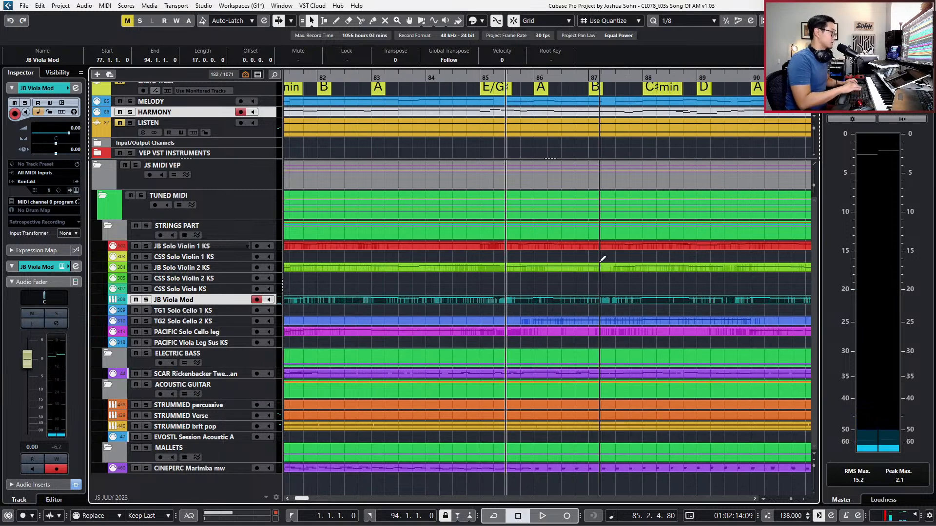
pyautogui.click(576, 264)
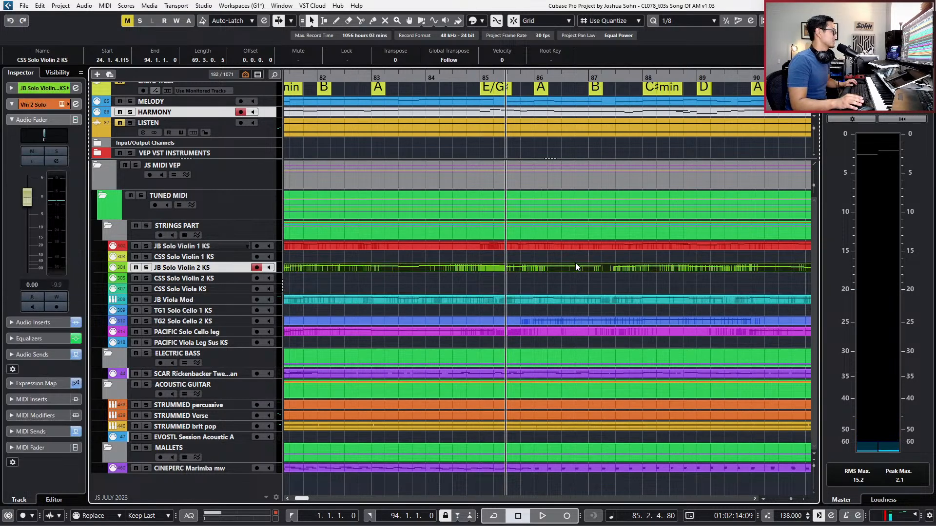
pyautogui.hotkey('ctrl', 'e')
pyautogui.press('g')
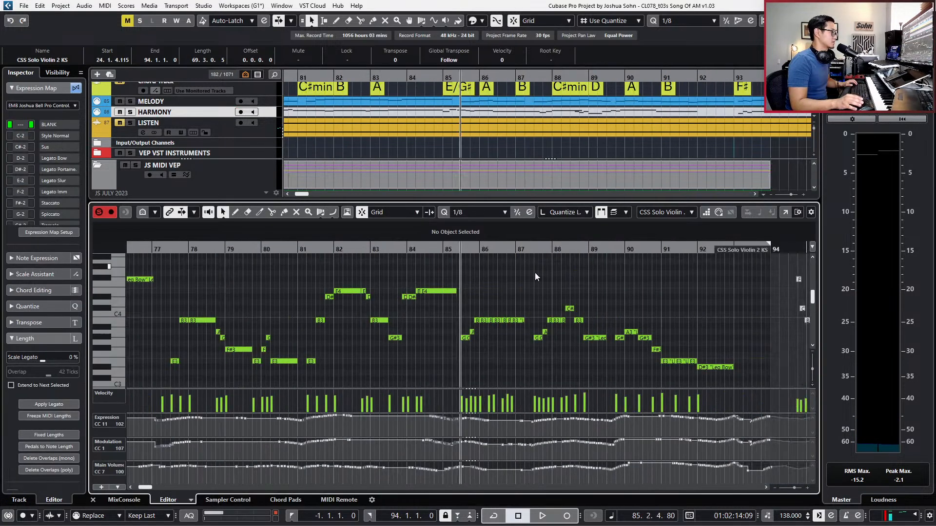
pyautogui.moveTo(467, 310); pyautogui.dragTo(739, 378)
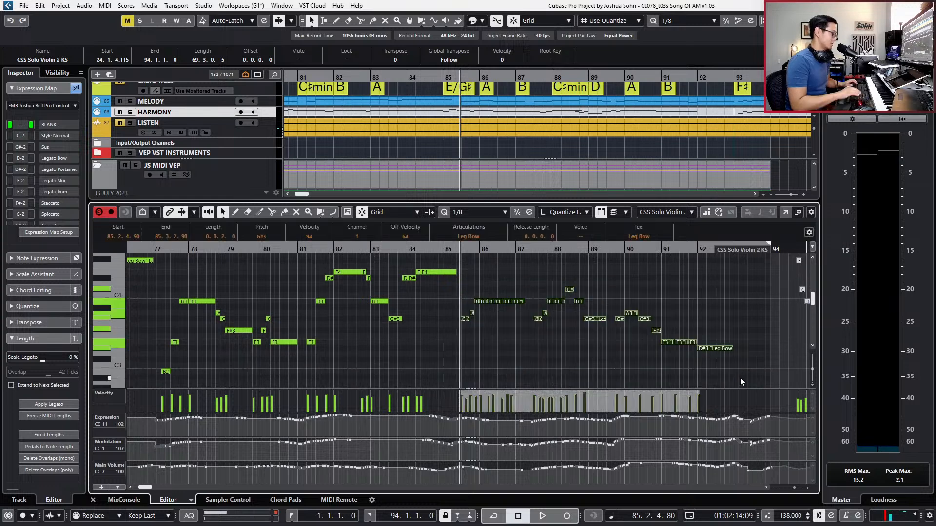
pyautogui.hotkey('shift', 'Down')
pyautogui.hotkey('shift', 'Down')
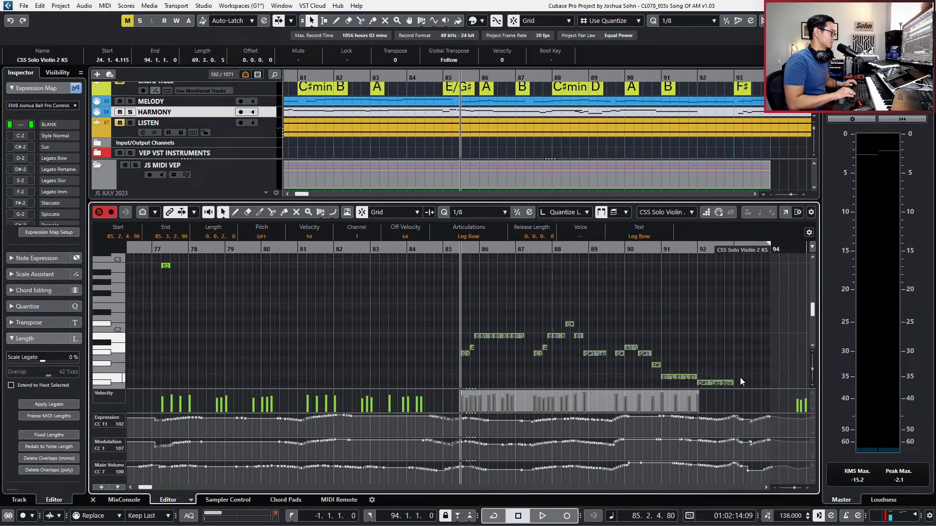
pyautogui.scroll(4, 705, 339)
pyautogui.click(703, 336)
pyautogui.hotkey('ctrl', 'z')
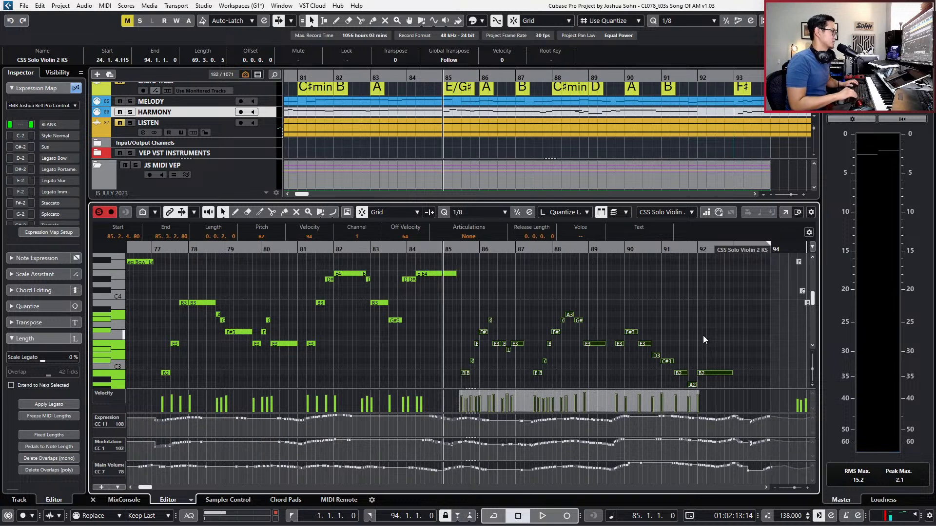
pyautogui.hotkey('ctrl', 'z')
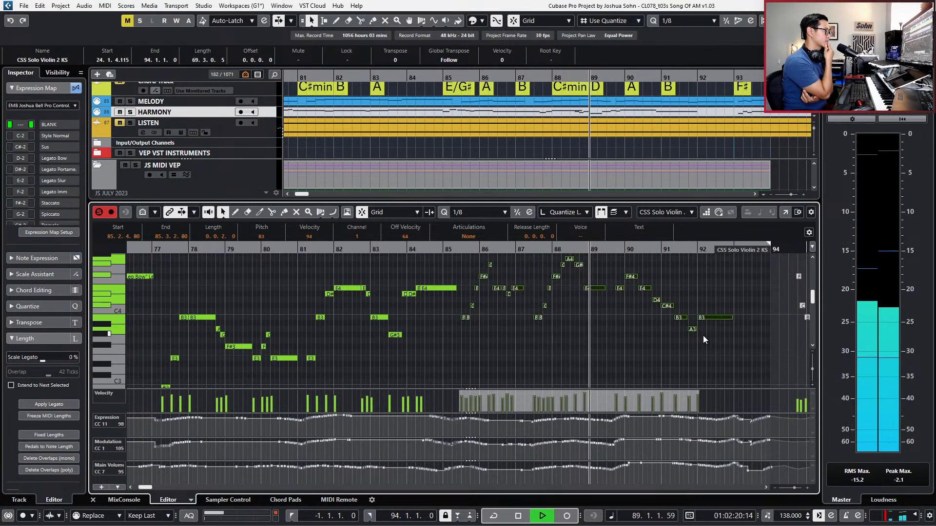
# Record violin 2's Expression, Modulation and Main Volume moves from the end of bar 84 into bar 93, and clear the stray dips around bar 89.
pyautogui.press('space')
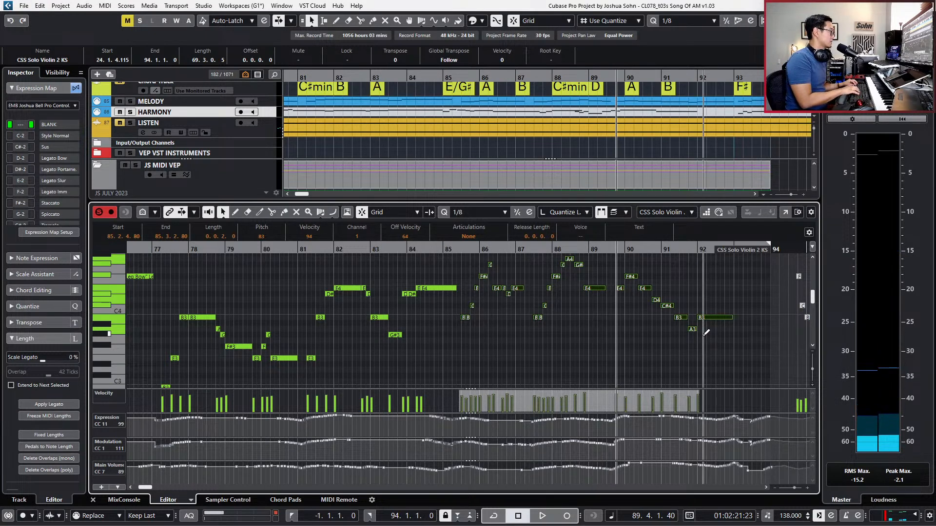
pyautogui.press('KP_Subtract')
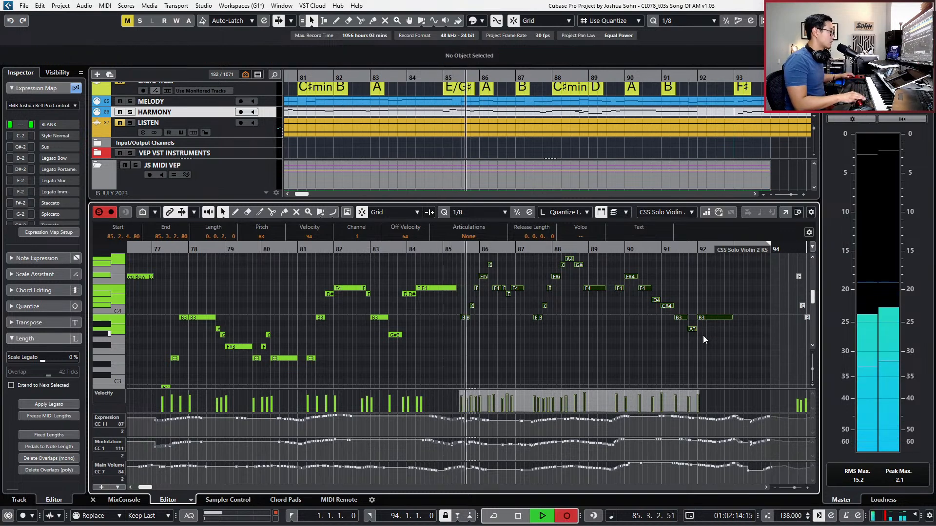
pyautogui.press('space')
pyautogui.press('KP_Subtract')
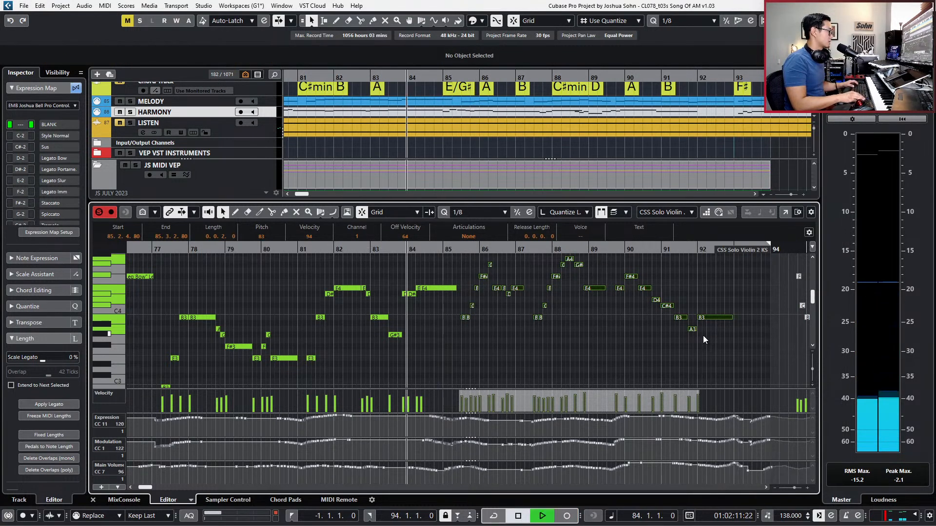
pyautogui.press('space')
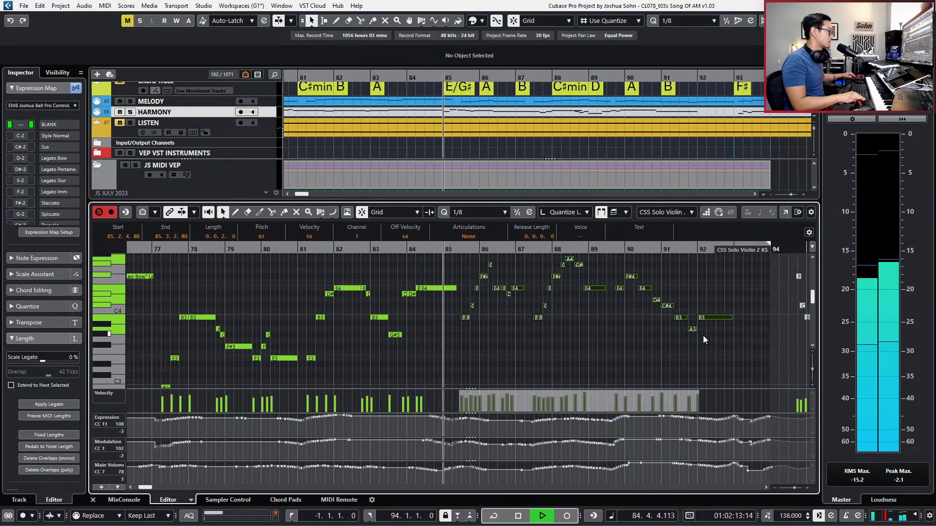
pyautogui.press('KP_Multiply')
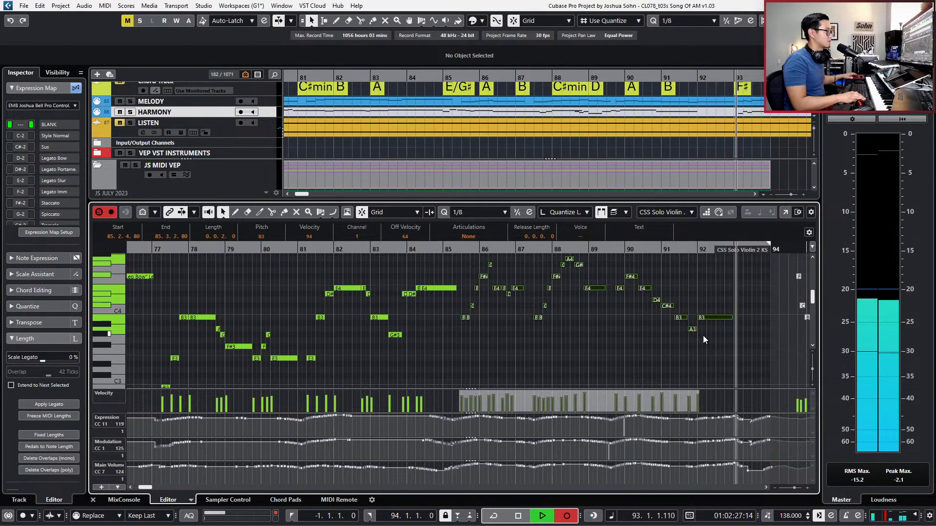
pyautogui.press('space')
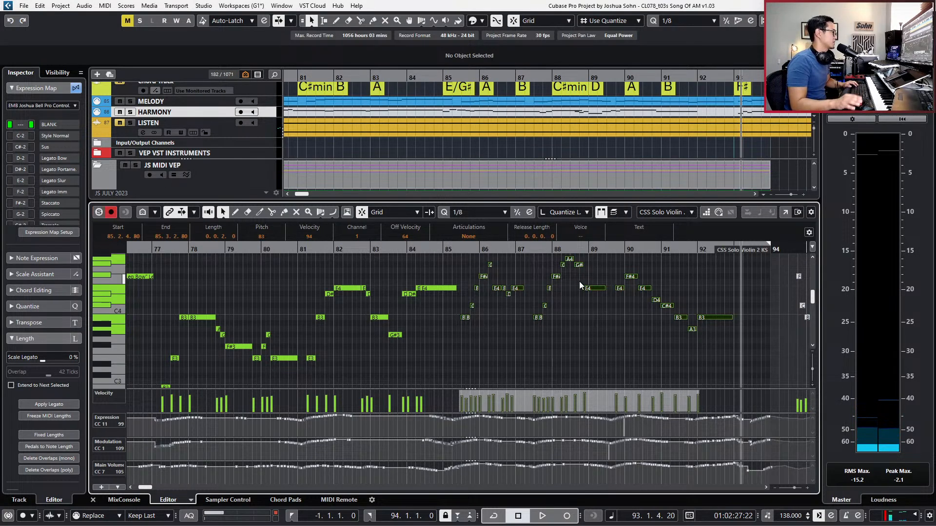
pyautogui.click(490, 329)
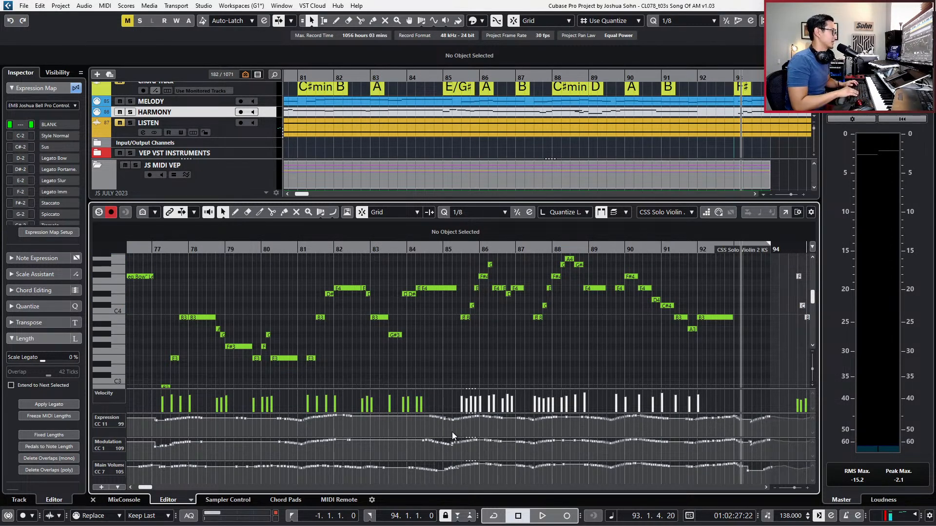
# Move the MELODY part that starts at bar 78 onto the CSS Solo Violin 2 KS track.
pyautogui.click(519, 95)
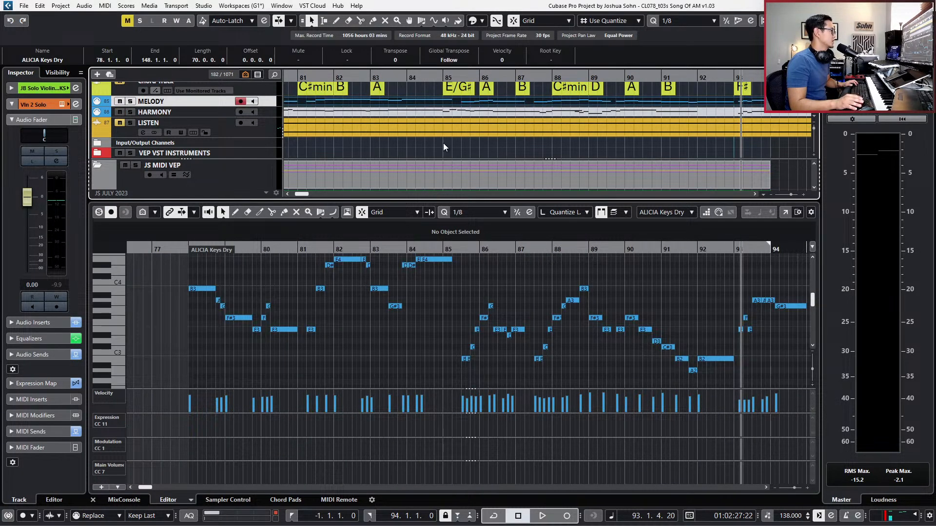
pyautogui.scroll(-3, 471, 142)
pyautogui.scroll(-3, 507, 147)
pyautogui.scroll(3, 506, 144)
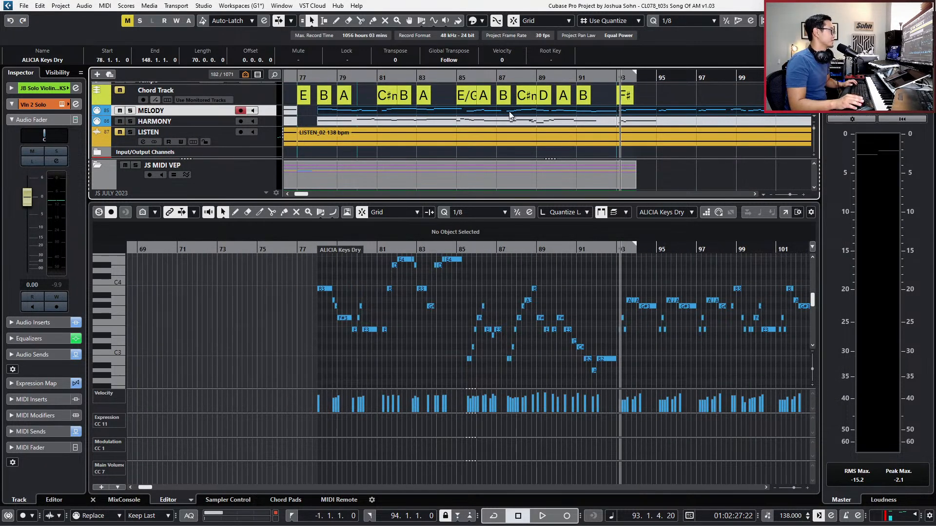
pyautogui.scroll(-1, 509, 116)
pyautogui.moveTo(516, 203); pyautogui.dragTo(530, 173)
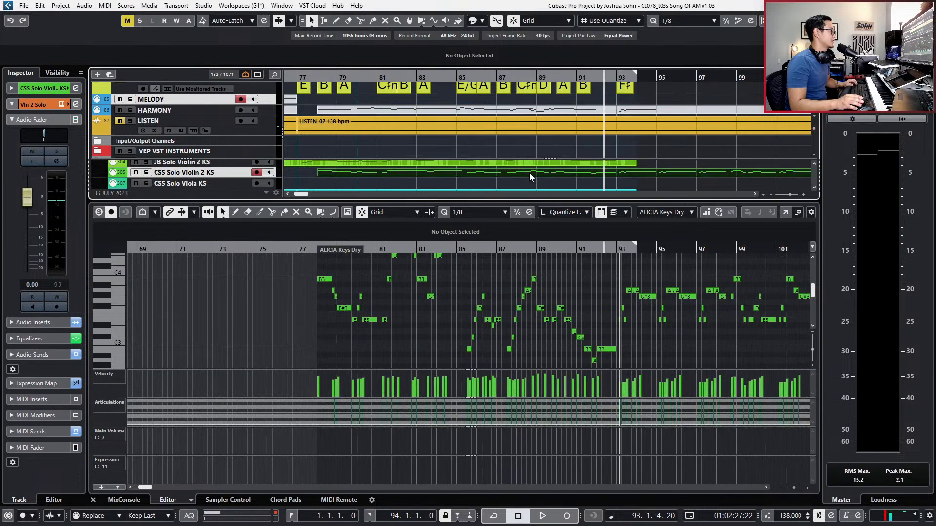
# Undo the melody part's move to the CSS Solo Violin 2 KS track and redo it.
pyautogui.press('g')
pyautogui.scroll(3, 551, 124)
pyautogui.scroll(-3, 554, 112)
pyautogui.hotkey('ctrl', 'z')
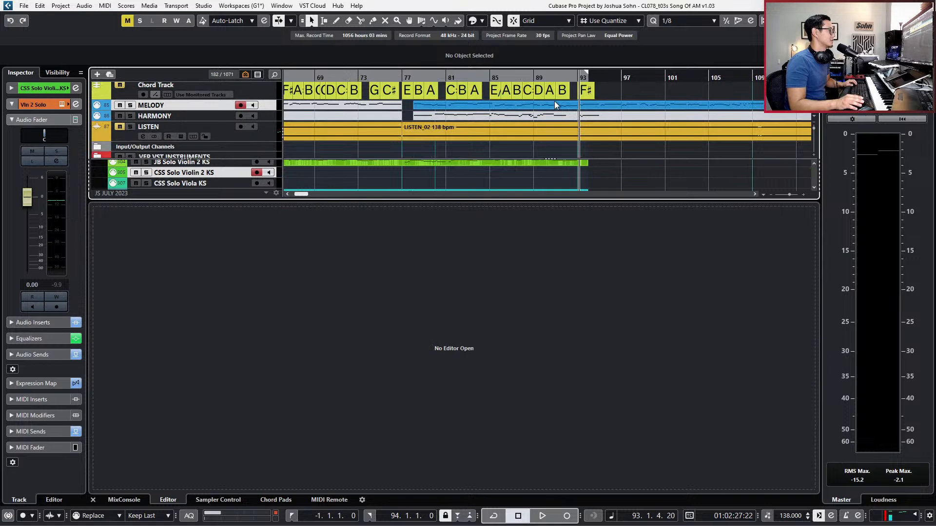
pyautogui.hotkey('ctrl', 'shift', 'z')
# Copy the part from the CSS Solo Violin 2 KS track back onto the MELODY track at bar 78.
pyautogui.scroll(-2, 549, 127)
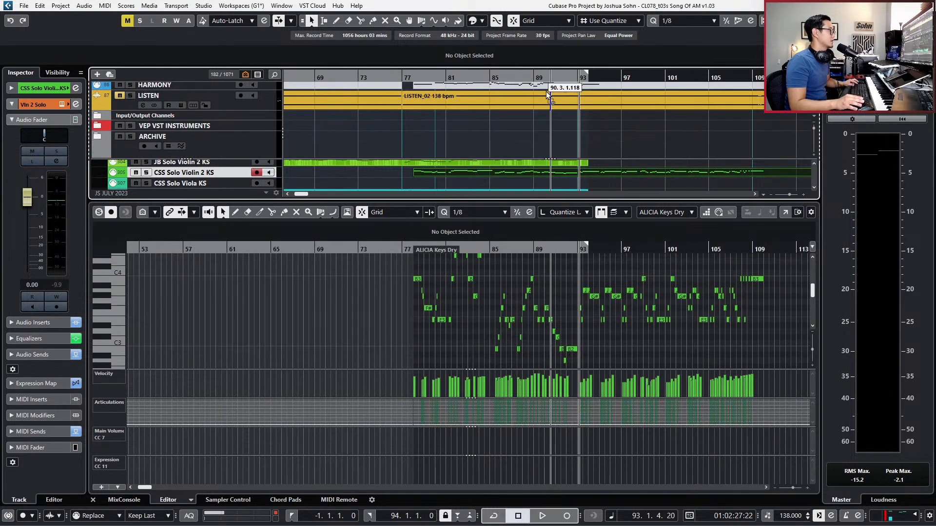
pyautogui.scroll(5, 546, 91)
pyautogui.scroll(-5, 548, 140)
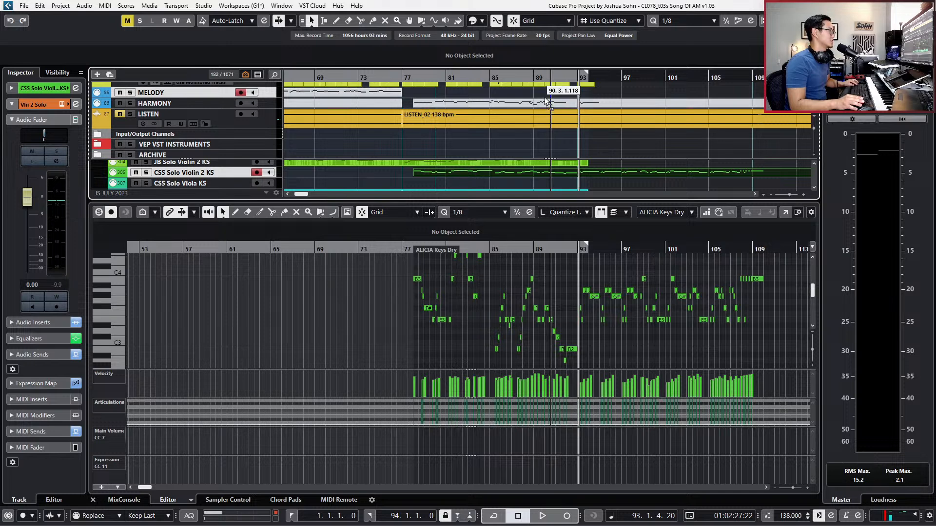
pyautogui.click(548, 102)
pyautogui.scroll(-3, 562, 157)
pyautogui.scroll(4, 600, 183)
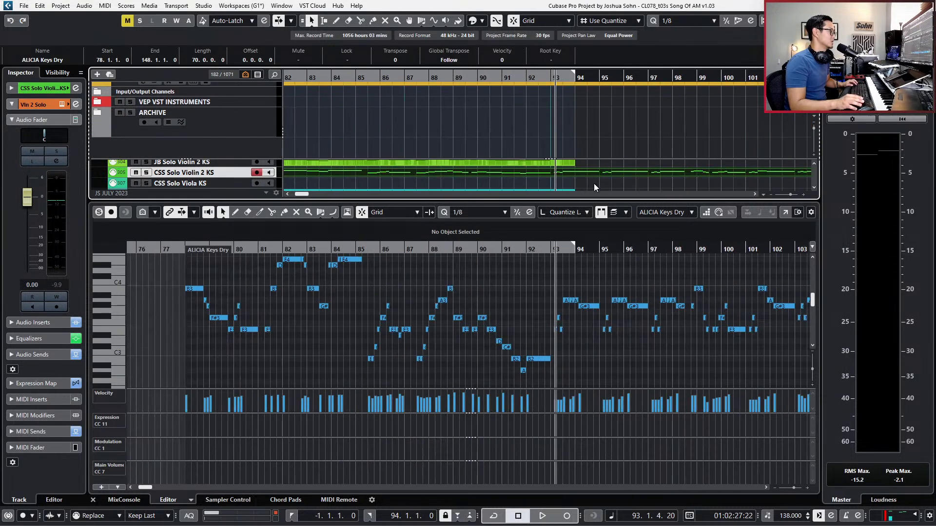
# Compare the melody part on the CSS Solo Violin 2 KS track with the JB Viola part across bars 78 to 93.
pyautogui.press('KP_Subtract')
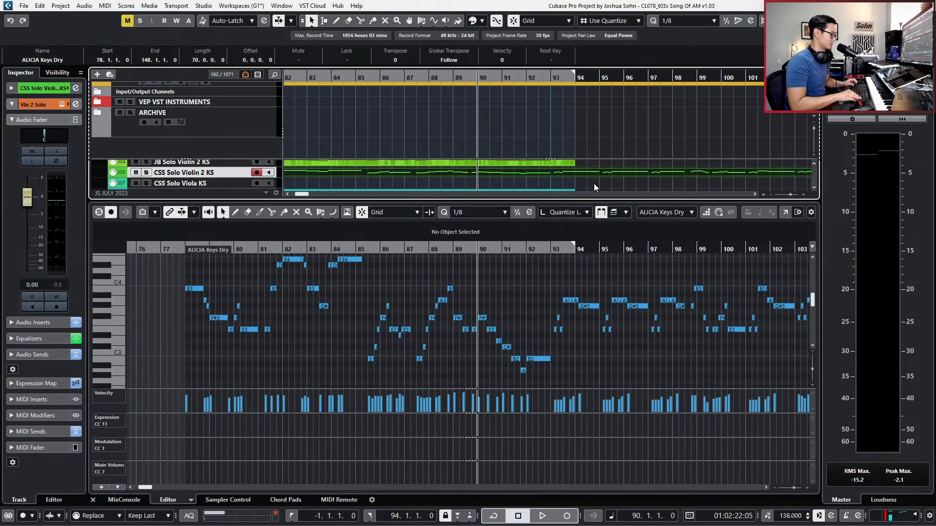
pyautogui.click(568, 173)
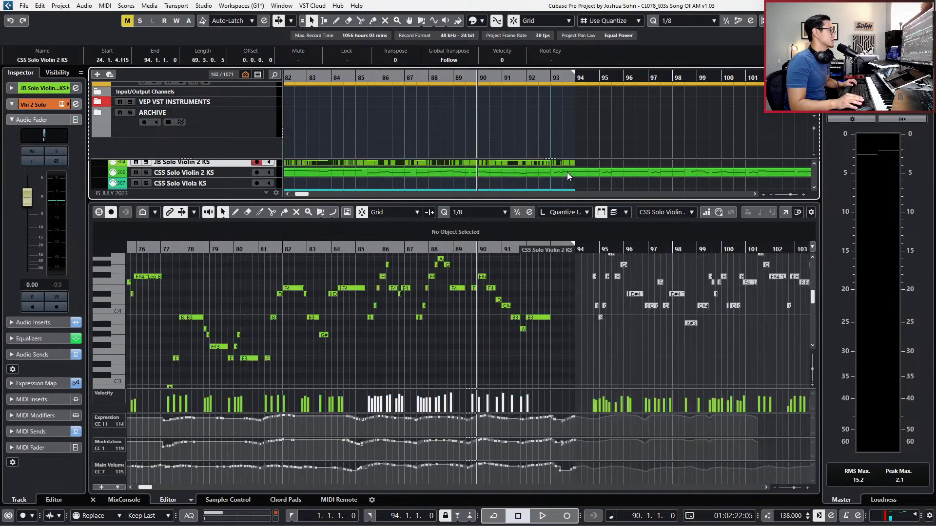
pyautogui.keyDown('ctrl'); pyautogui.click(566, 174); pyautogui.keyUp('ctrl')
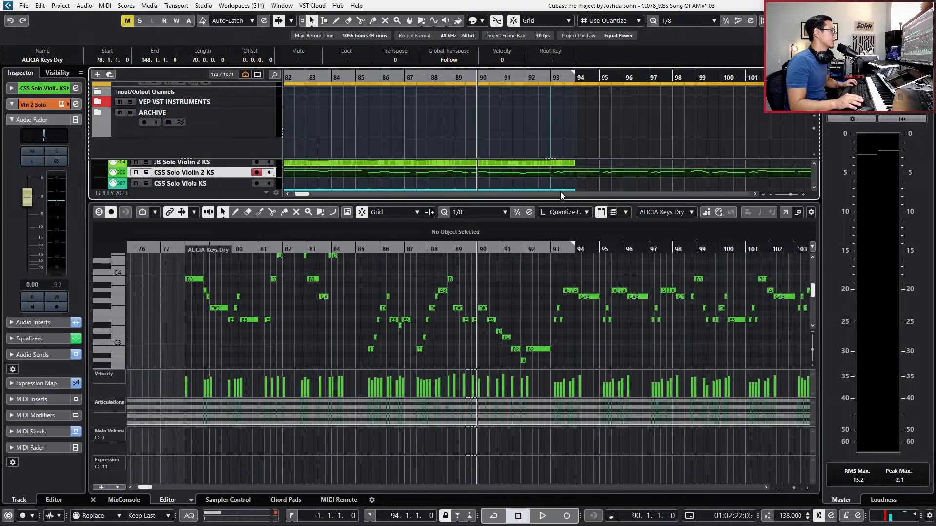
pyautogui.scroll(-1, 558, 177)
pyautogui.keyDown('shift'); pyautogui.click(554, 183); pyautogui.keyUp('shift')
pyautogui.press('h')
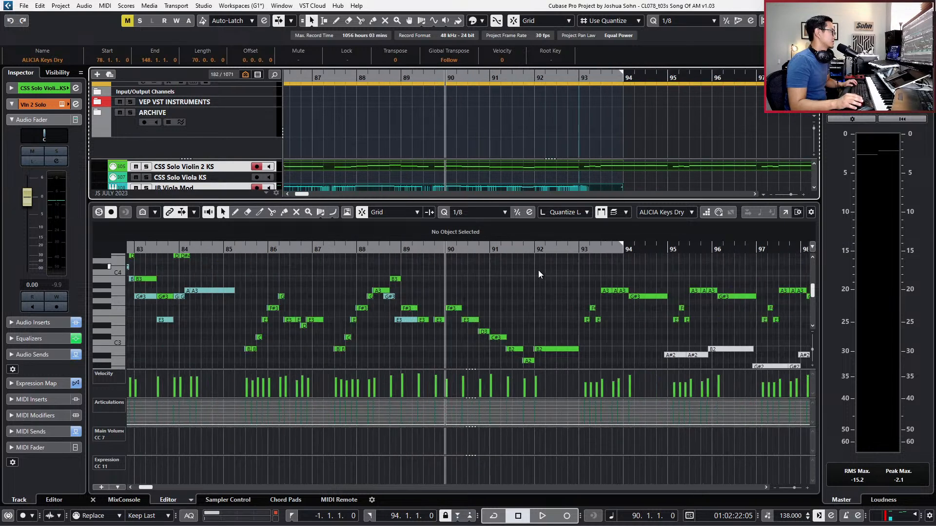
pyautogui.hscroll(-3, 530, 262)
pyautogui.hscroll(-5, 545, 271)
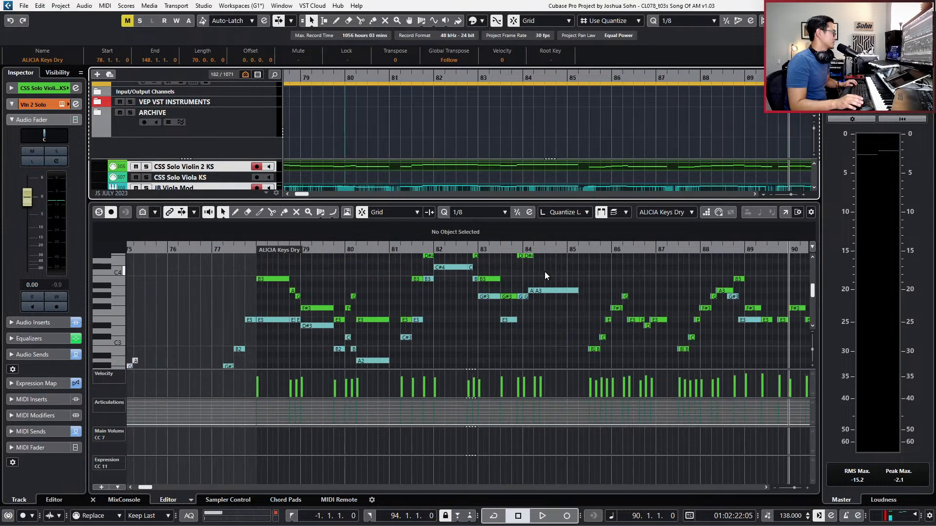
pyautogui.hscroll(5, 544, 271)
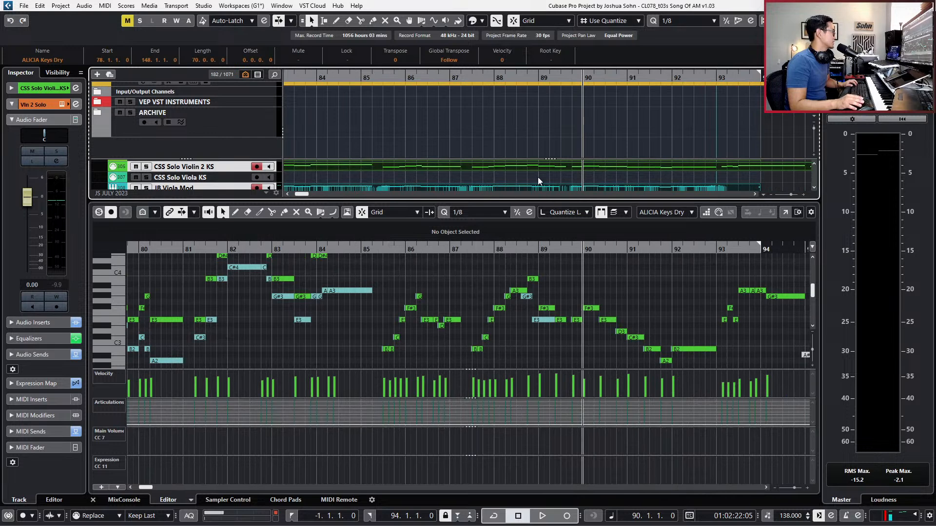
# Open the JB Solo Violin 2 KS and CSS Solo Violin 2 KS parts together in the note editor, around bars 84 to 93.
pyautogui.click(599, 178)
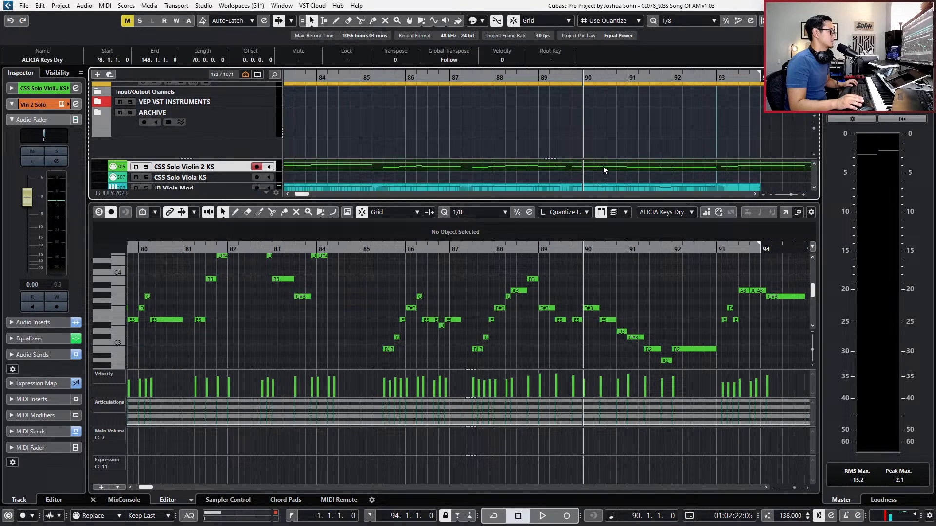
pyautogui.scroll(1, 603, 168)
pyautogui.scroll(1, 603, 169)
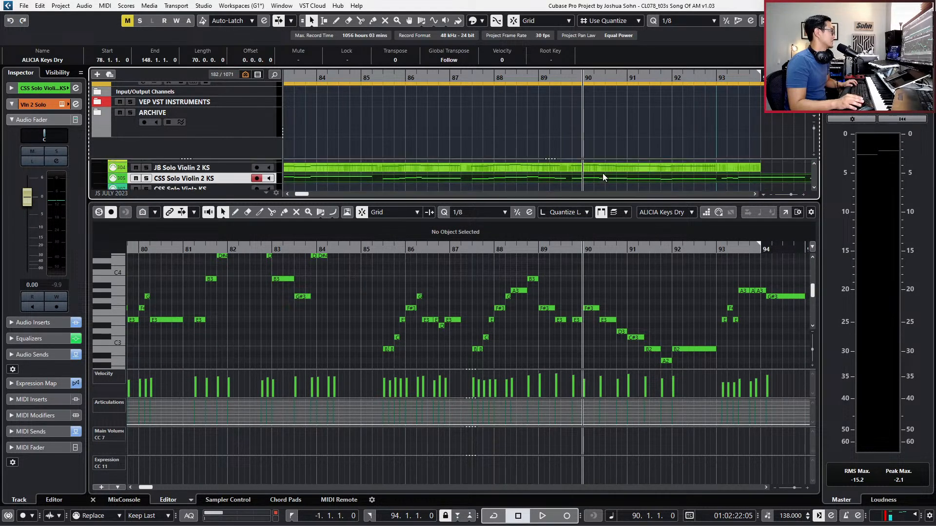
pyautogui.keyDown('shift'); pyautogui.click(602, 168); pyautogui.keyUp('shift')
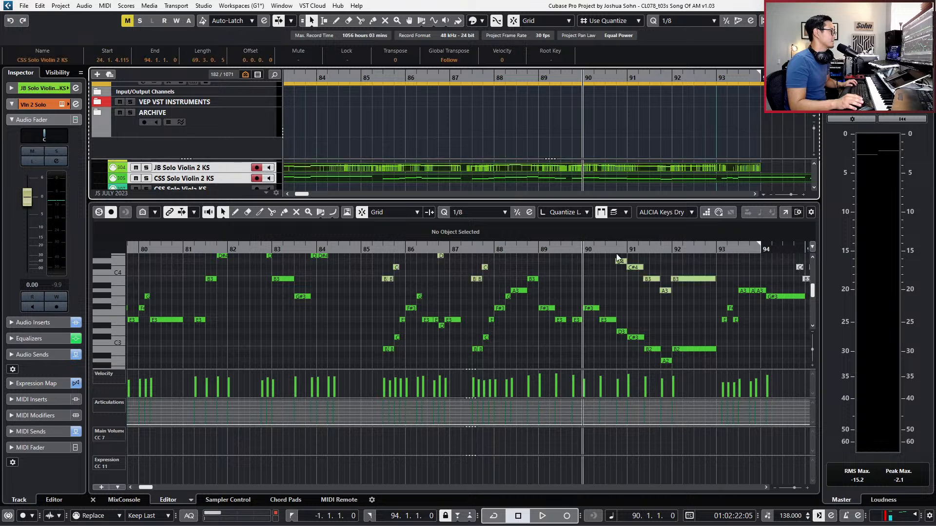
pyautogui.scroll(3, 642, 291)
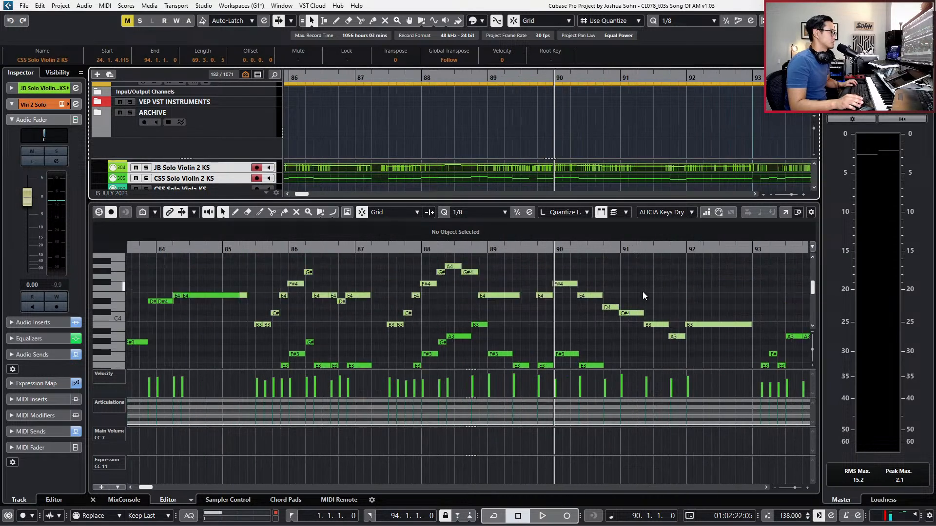
pyautogui.scroll(-3, 536, 311)
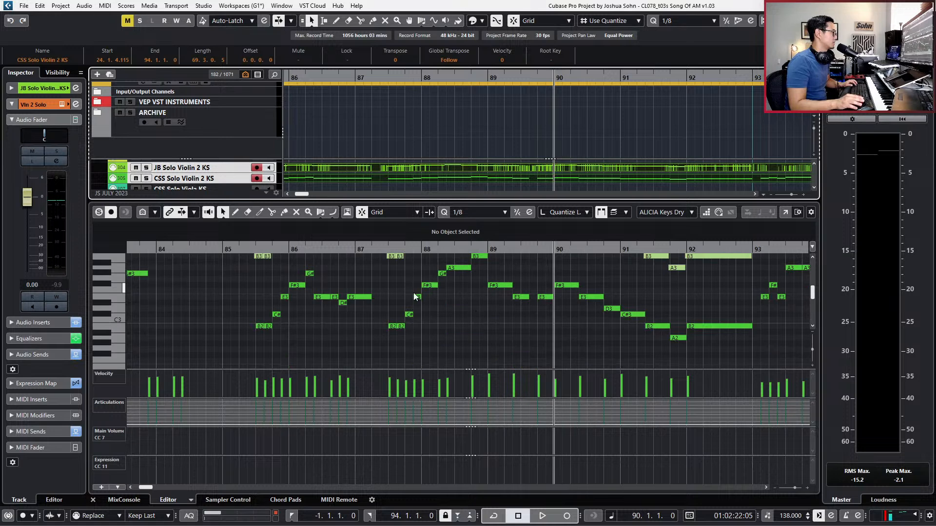
# Transpose the melody part's notes from beat 3 of bar 87 through bar 92 up one octave.
pyautogui.moveTo(395, 295); pyautogui.dragTo(695, 344)
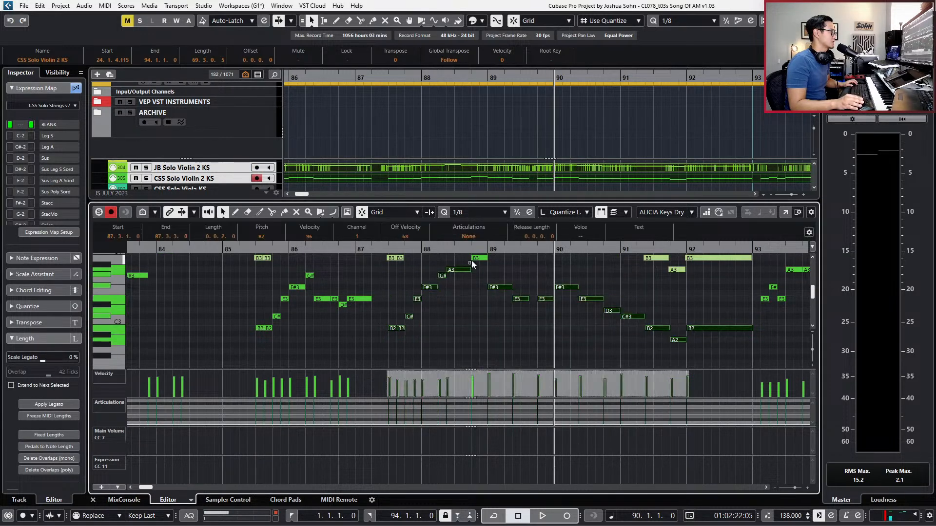
pyautogui.scroll(4, 496, 287)
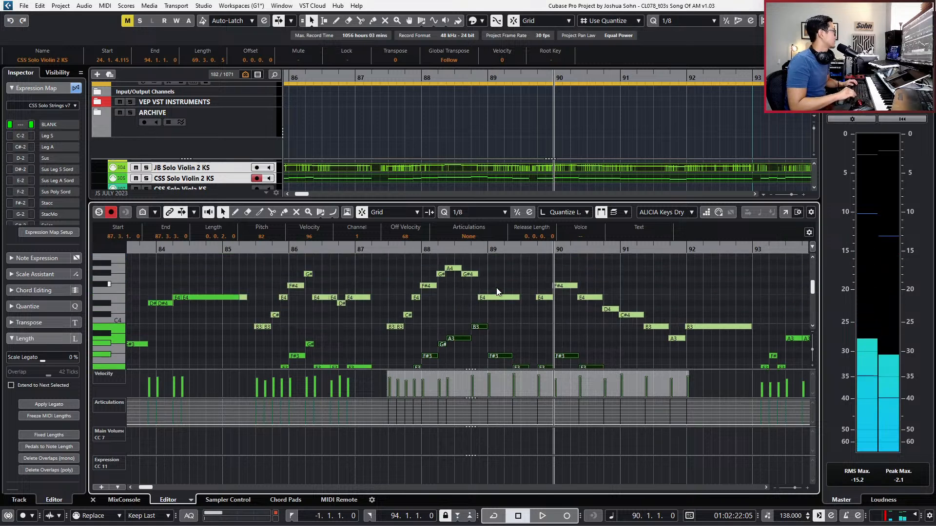
pyautogui.hotkey('shift', 'Up')
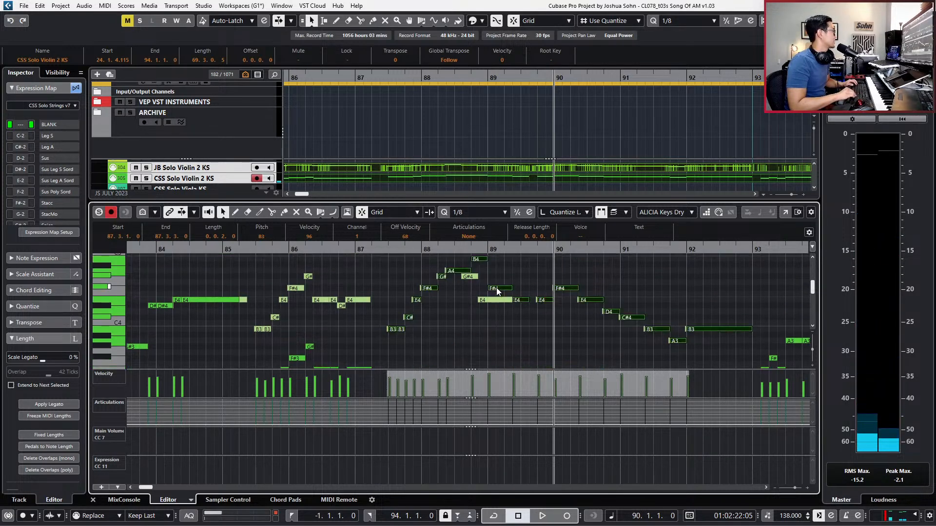
pyautogui.hscroll(3, 633, 268)
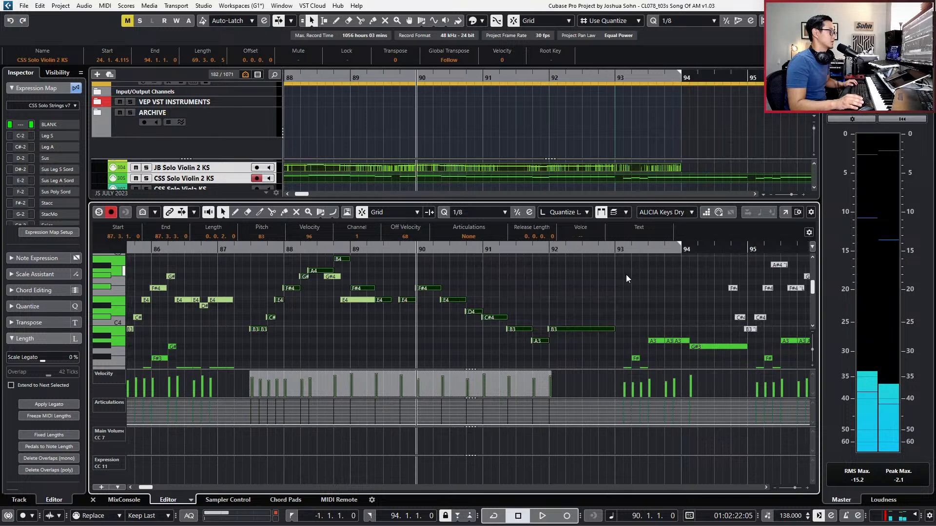
pyautogui.hscroll(-3, 574, 295)
pyautogui.scroll(1, 548, 306)
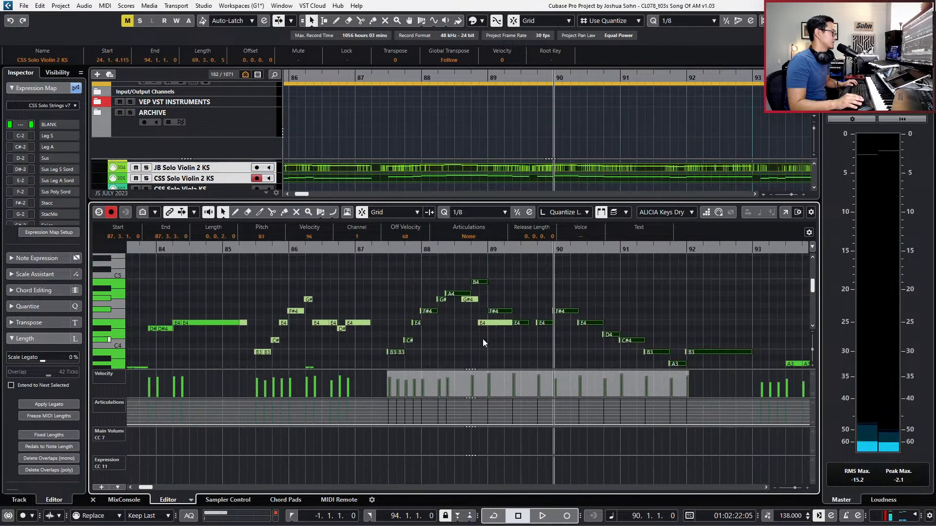
# Align the JB violin 2 line with the melody: G#4 on beat 4 of bar 88, F#4 on bar 89, E4 around beat 2.
pyautogui.click(469, 299)
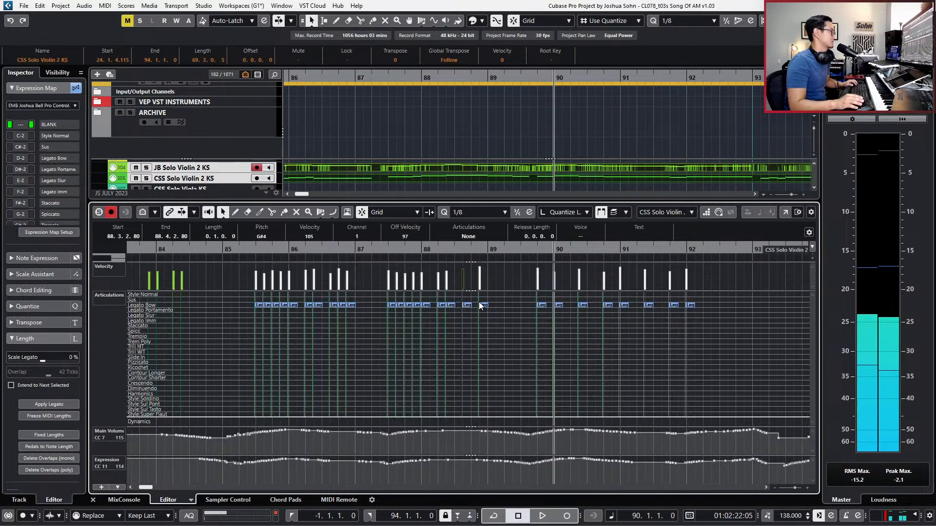
pyautogui.click(514, 175)
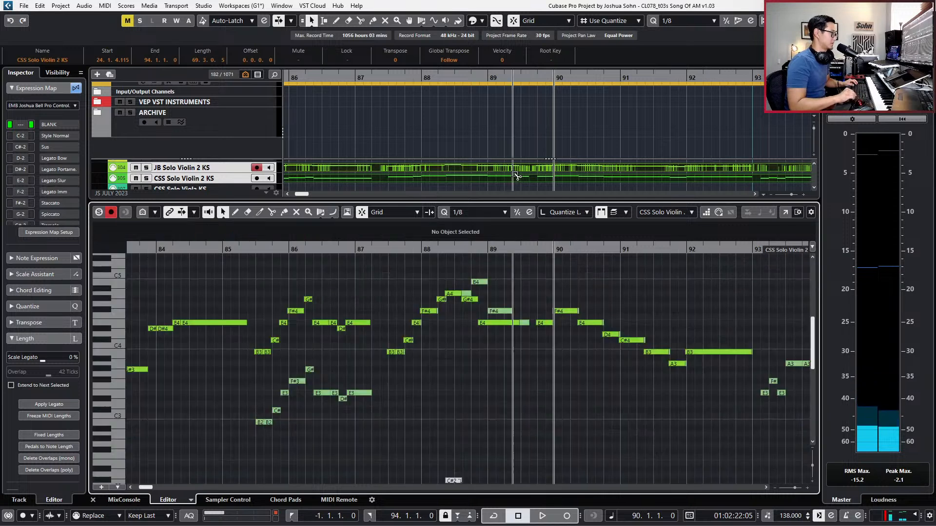
pyautogui.click(475, 283)
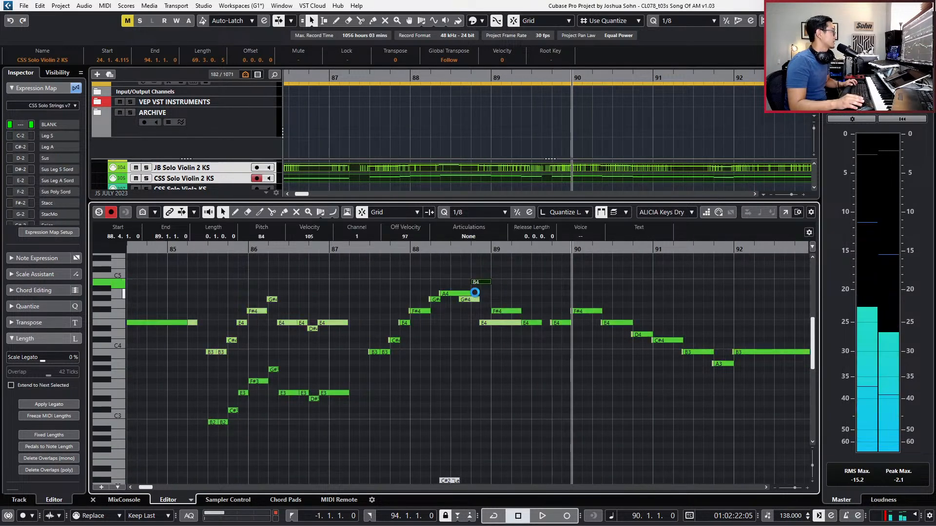
pyautogui.moveTo(473, 300); pyautogui.dragTo(503, 323)
pyautogui.press('Up')
pyautogui.press('Up')
pyautogui.moveTo(537, 309); pyautogui.dragTo(520, 312)
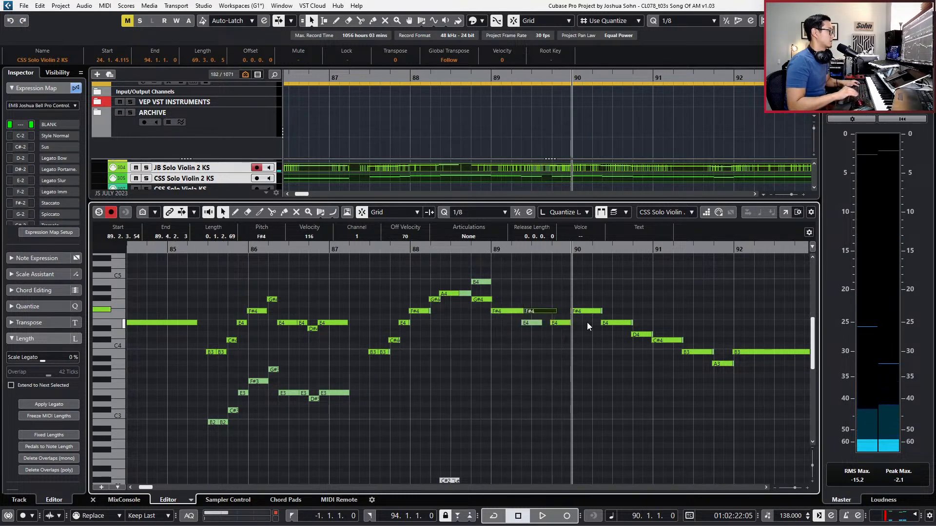
pyautogui.hotkey('ctrl', 'z')
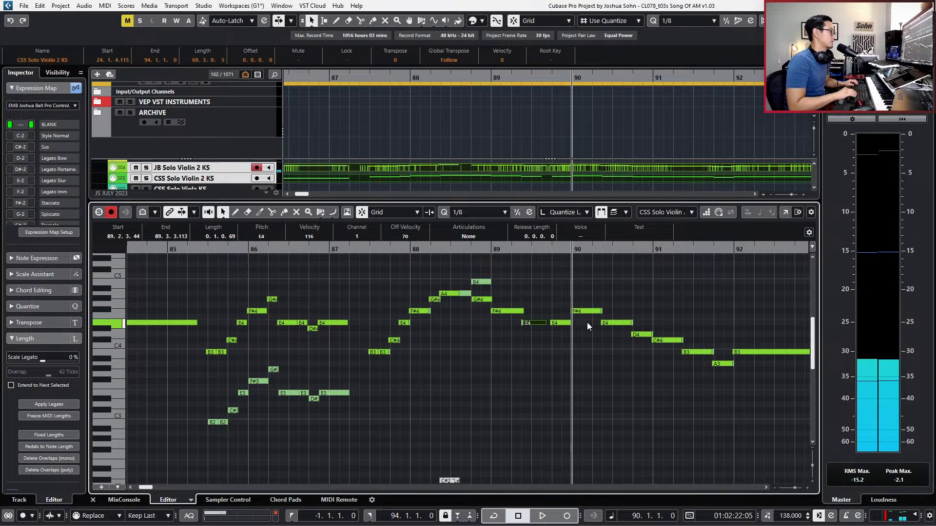
pyautogui.hotkey('ctrl', 'z')
# Play the passage from bar 87 and extend the JB violin 2 A4 in bar 88 to end at 88.4.1.51.
pyautogui.press('KP_Subtract')
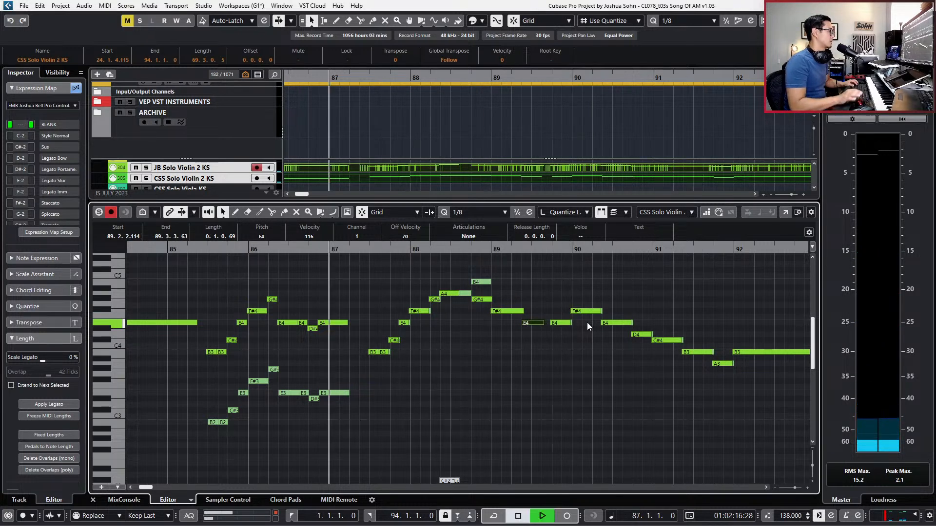
pyautogui.press('space')
pyautogui.click(470, 293)
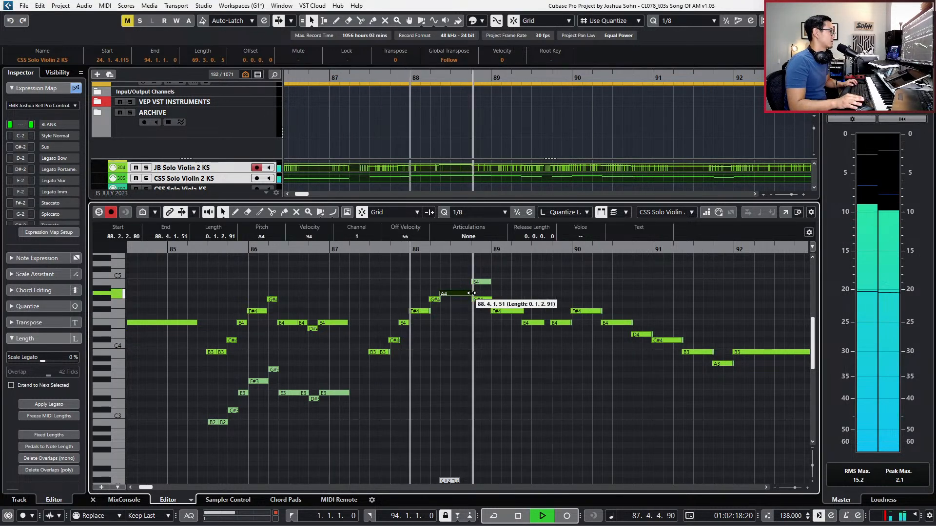
pyautogui.press('space')
pyautogui.click(468, 274)
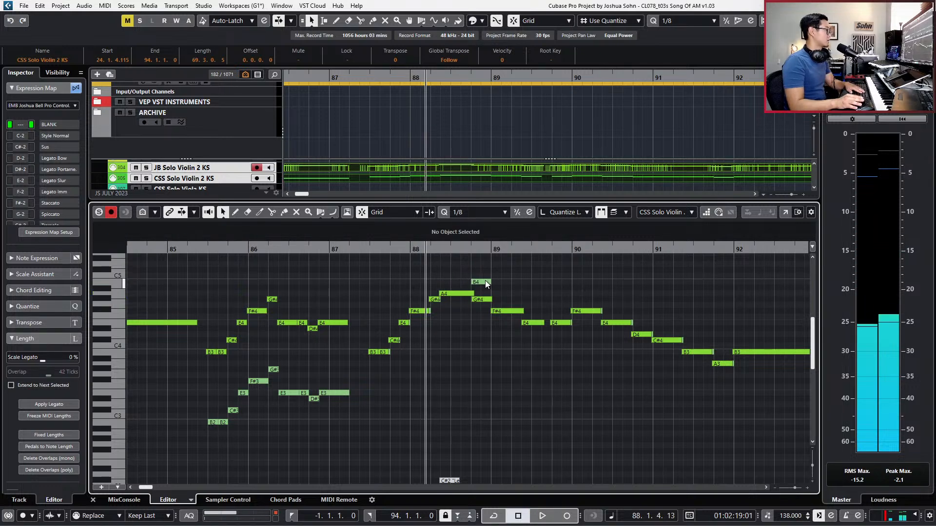
# Play back bar 88 and audition the melody part's notes one by one from the G#4 to the F#4 on bar 89.
pyautogui.click(486, 282)
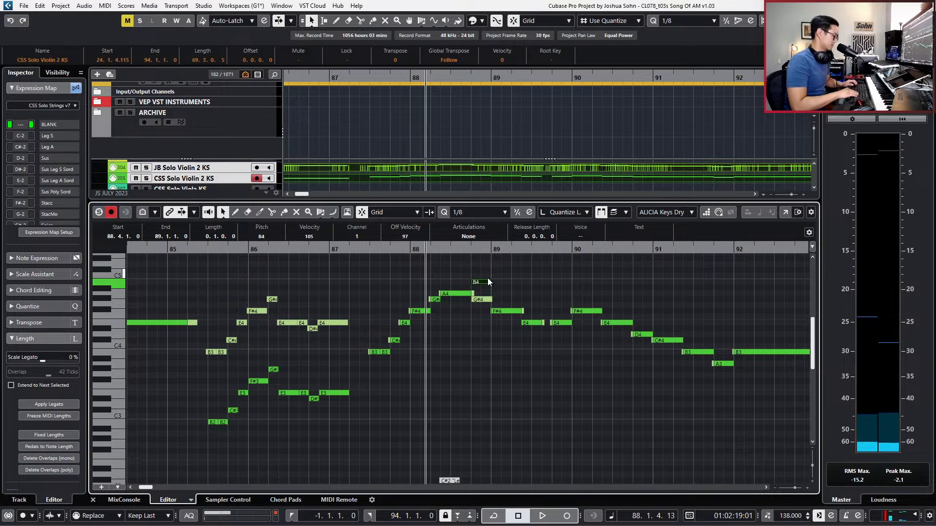
pyautogui.press('space')
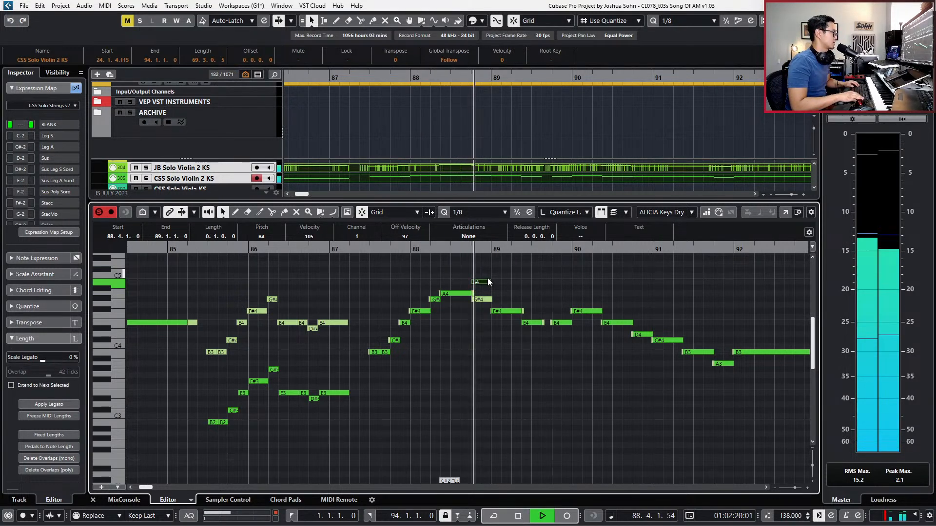
pyautogui.press('space')
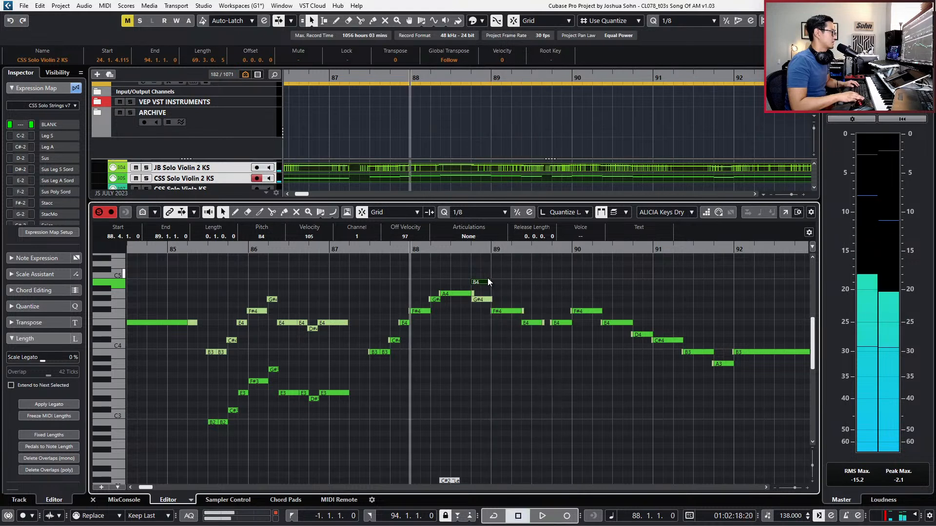
pyautogui.click(434, 297)
pyautogui.click(435, 299)
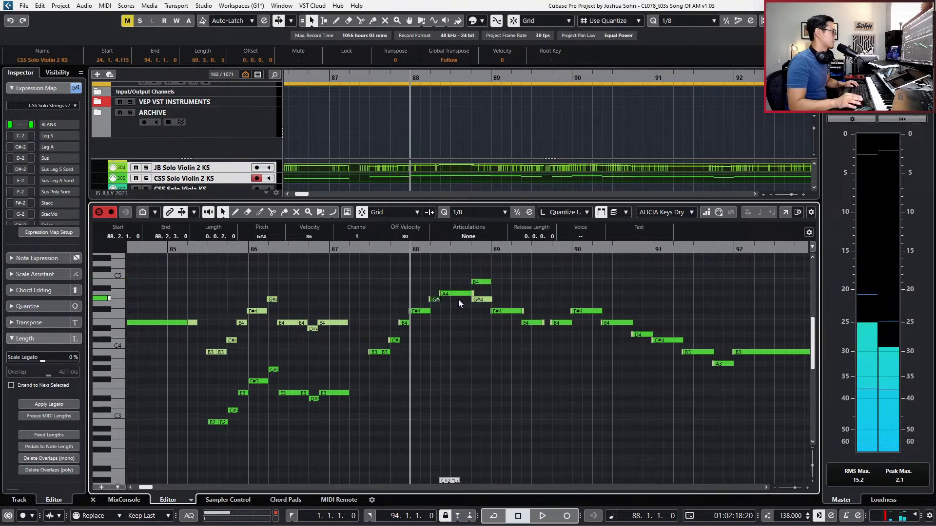
pyautogui.press('Right')
pyautogui.press('Right')
pyautogui.press('Right')
pyautogui.press('Right')
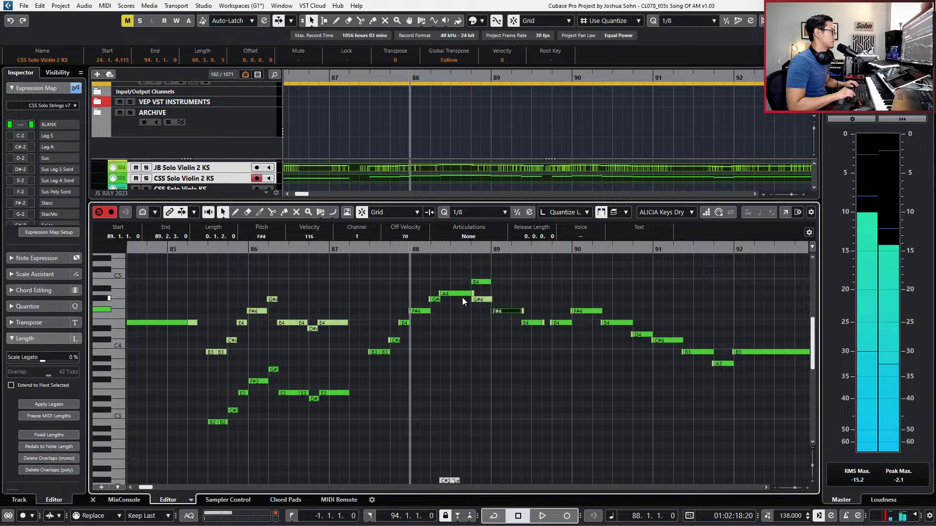
# Raise the JB violin 2 G#4 on beat 4 of bar 88 to B4, start it at 88.3.4.67, and play it back.
pyautogui.click(478, 299)
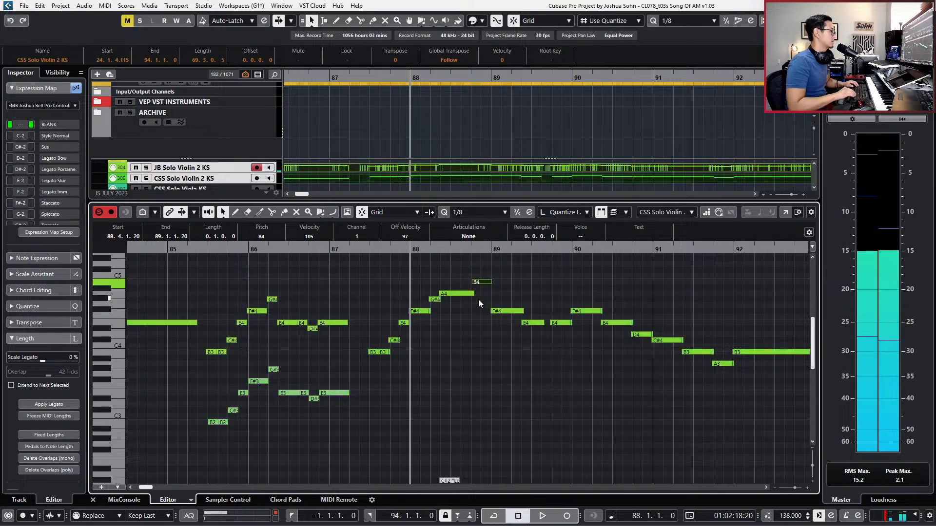
pyautogui.press('space')
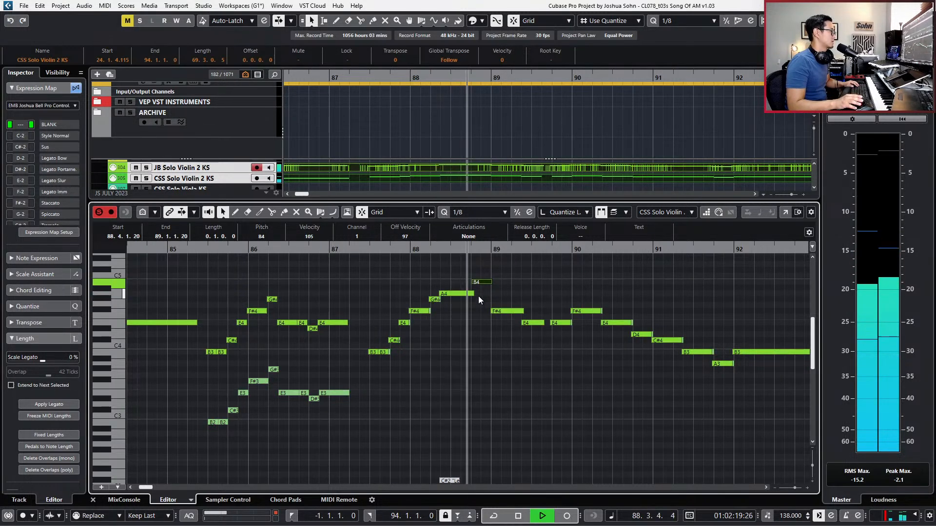
pyautogui.press('space')
pyautogui.moveTo(475, 281); pyautogui.dragTo(472, 282)
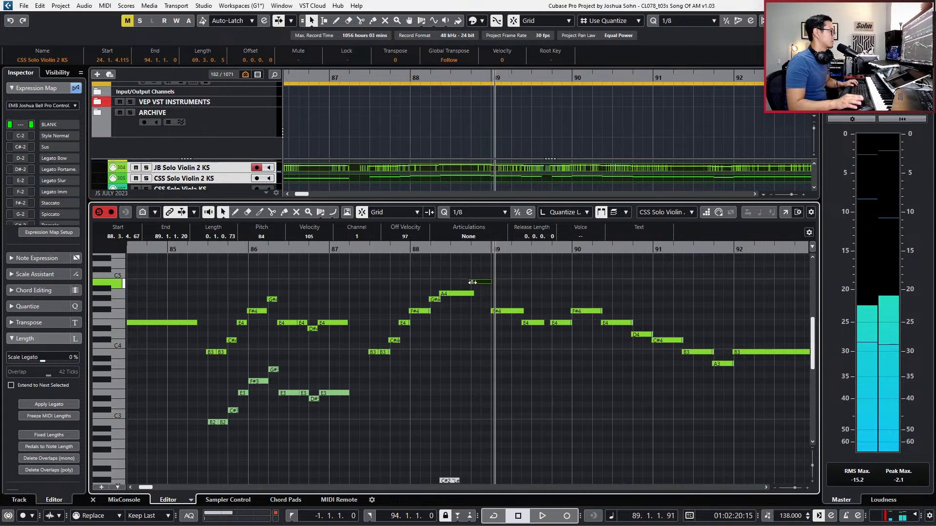
pyautogui.press('space')
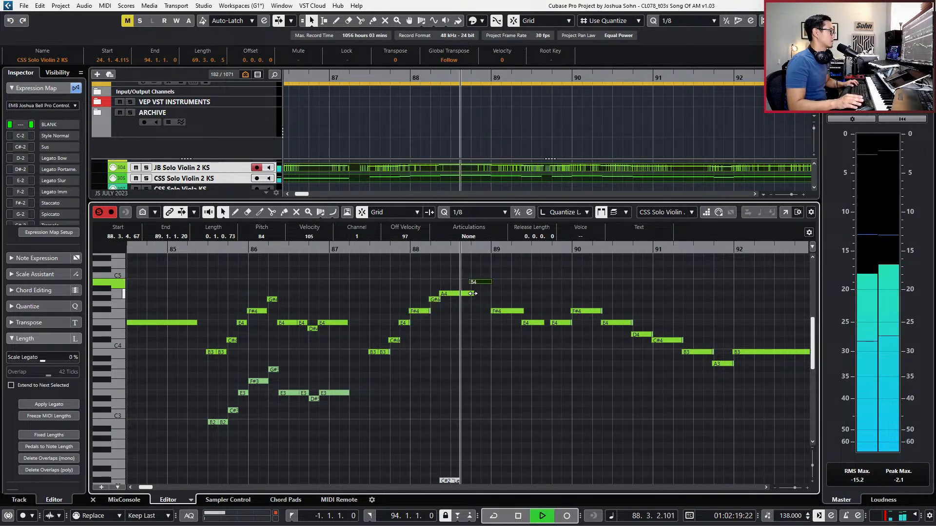
pyautogui.press('space')
# Delete the CSS Solo Violin 2 part that runs from bar 78 to the end of the chorus.
pyautogui.click(543, 320)
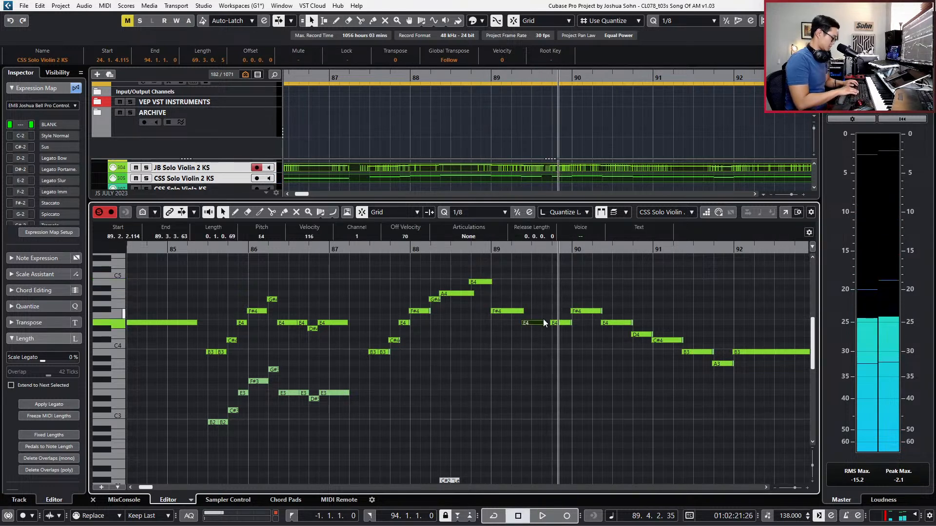
pyautogui.press('KP_Subtract')
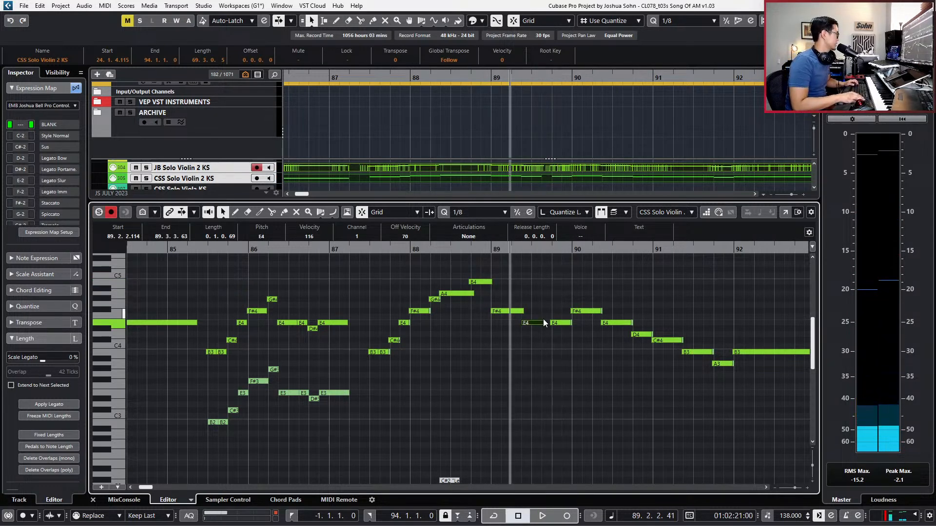
pyautogui.hotkey('ctrl', 'alt', 'e')
pyautogui.press('g')
pyautogui.press('g')
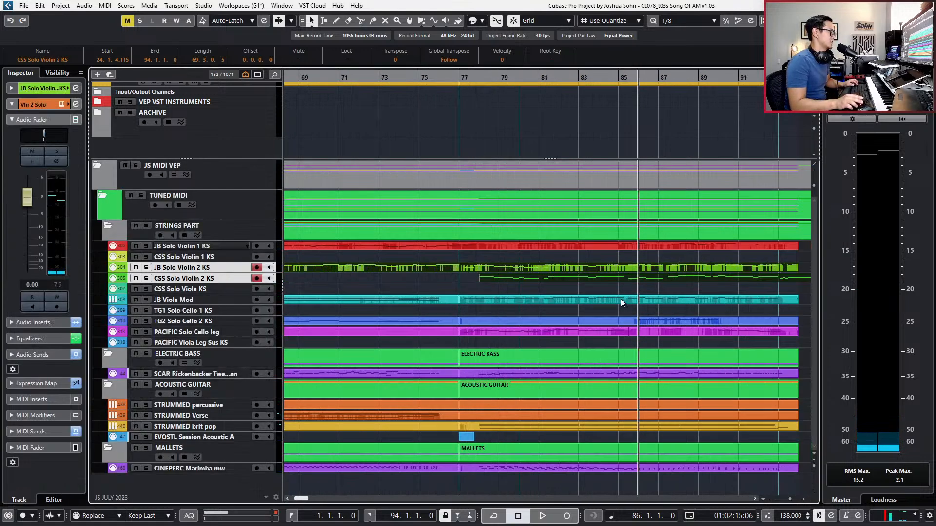
pyautogui.click(636, 279)
pyautogui.press('Delete')
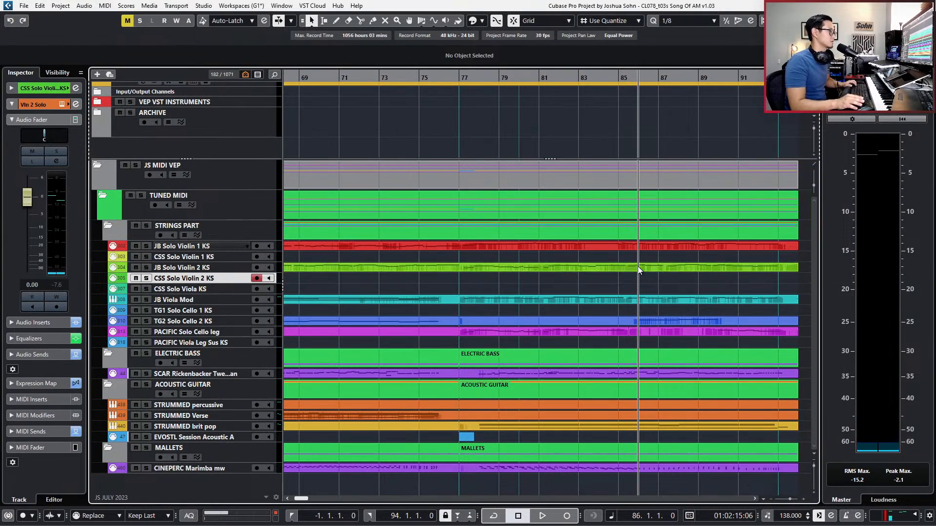
# Copy the JB Solo Violin 2 phrase in bars 85–86 into the JB Viola Mod part at 85.2.4.80, one octave lower.
pyautogui.click(638, 267)
pyautogui.hotkey('ctrl', 'alt', 'e')
pyautogui.moveTo(637, 341); pyautogui.dragTo(665, 365)
pyautogui.press('l')
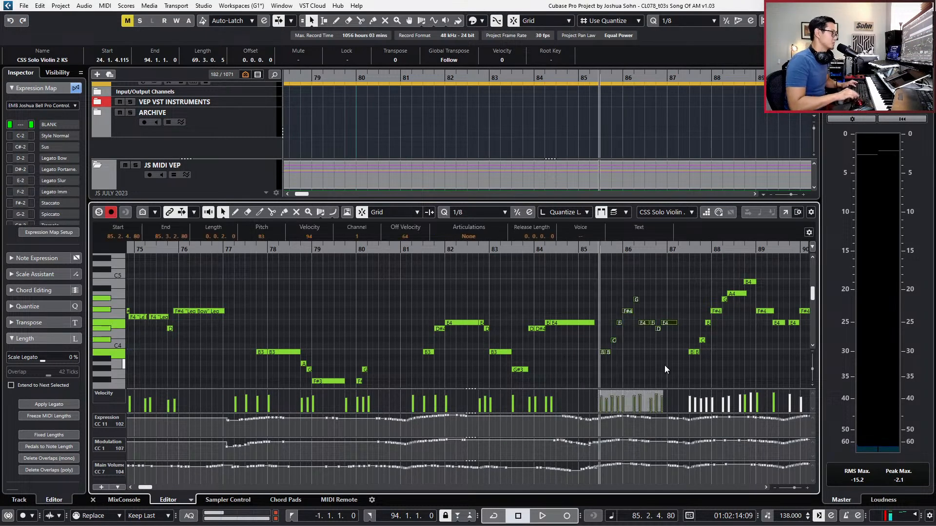
pyautogui.hotkey('ctrl', 'alt', 'e')
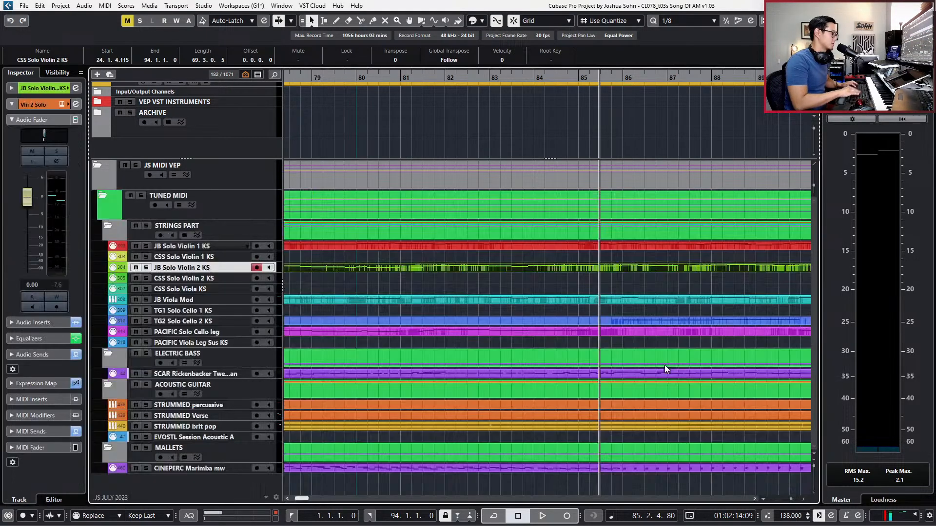
pyautogui.click(625, 303)
pyautogui.hotkey('ctrl', 'alt', 'e')
pyautogui.moveTo(581, 279); pyautogui.dragTo(695, 356)
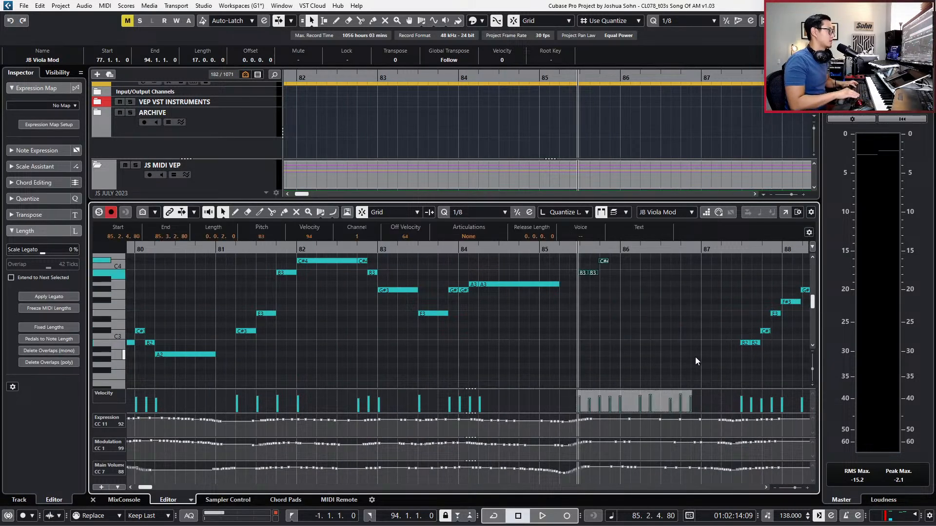
pyautogui.press('space')
pyautogui.hotkey('ctrl', 'alt', 'e')
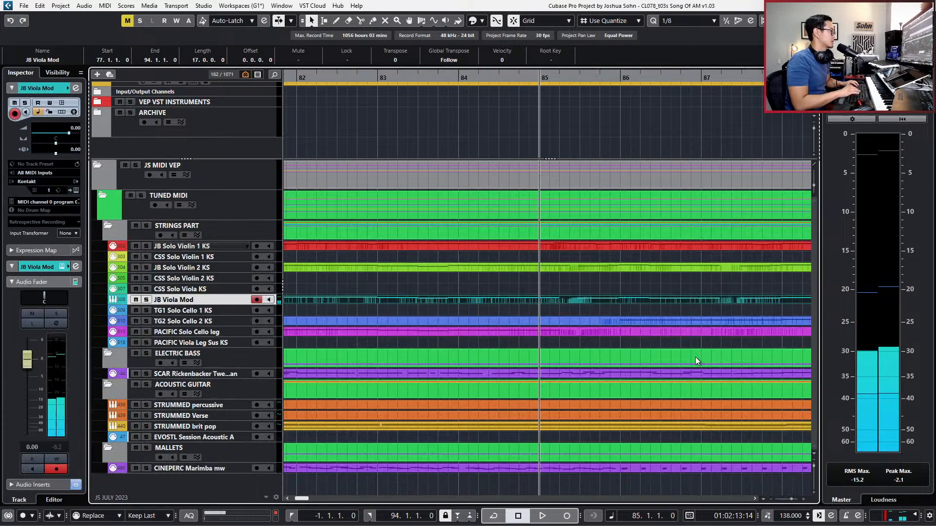
# Solo the JB Solo Violin 2 and JB Viola Mod tracks and play them together through bars 85 to 89.
pyautogui.click(601, 268)
pyautogui.press('s')
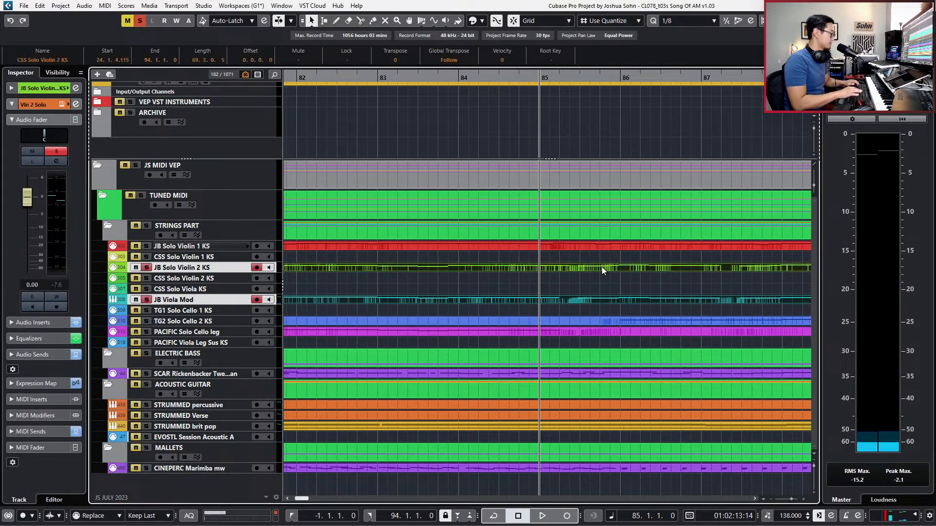
pyautogui.press('space')
pyautogui.press('f')
pyautogui.press('g')
pyautogui.press('g')
pyautogui.press('g')
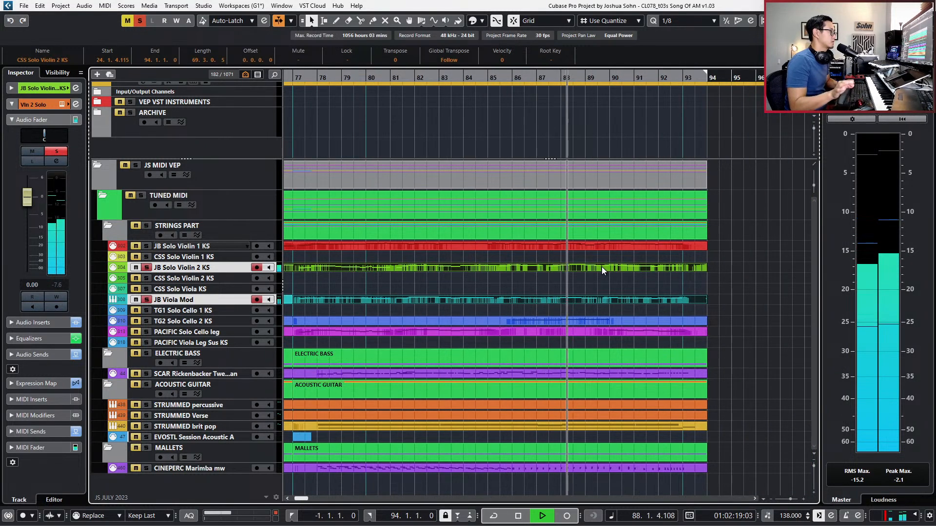
pyautogui.press('space')
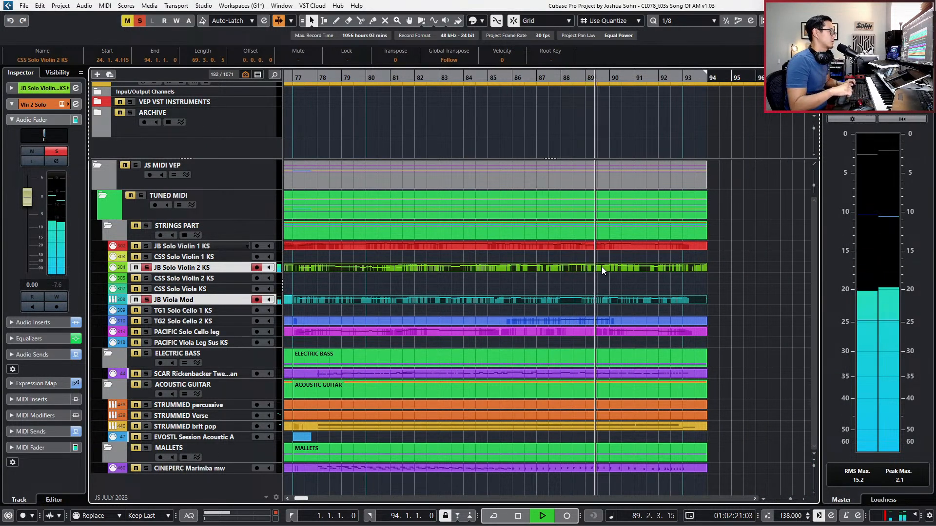
pyautogui.press('KP_0')
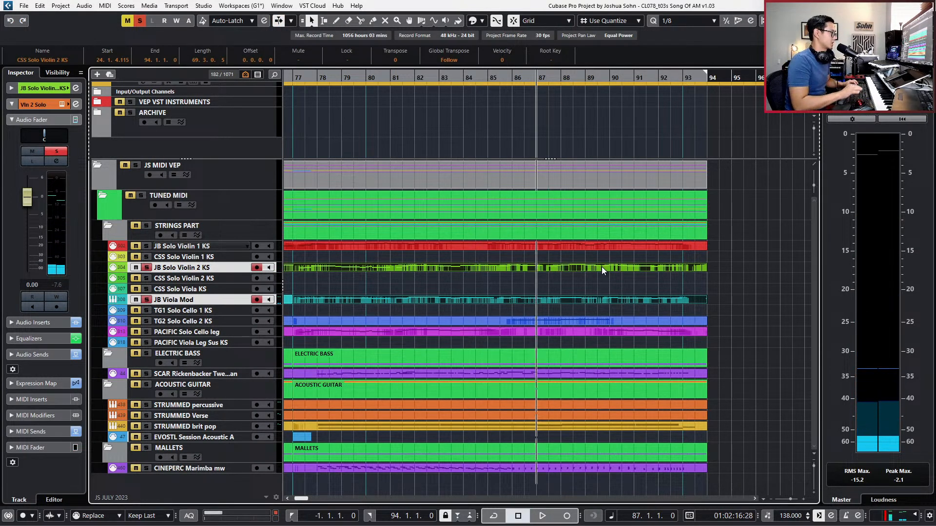
# Replace the viola's notes in bars 88–89 with the violin 2's A4, B4 and F#4, transposed down to A3, B3 and F#3.
pyautogui.doubleClick(601, 267)
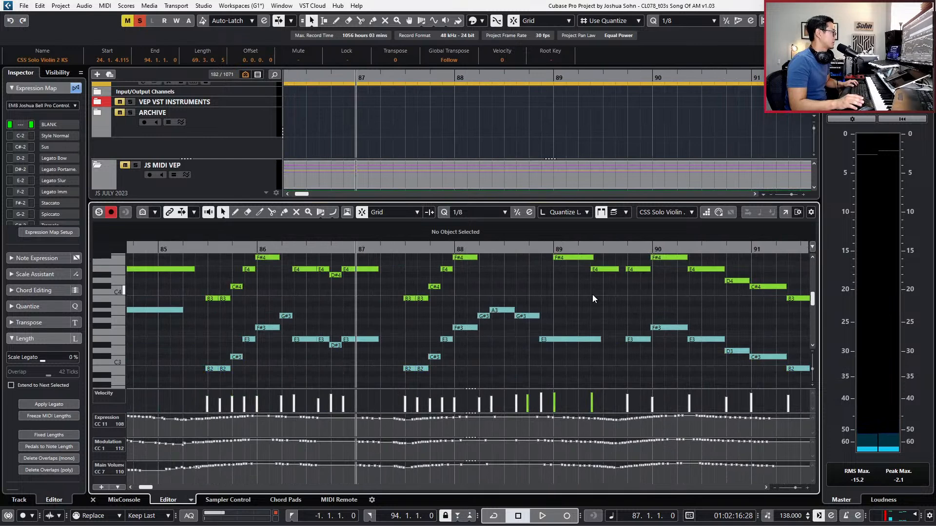
pyautogui.scroll(3, 592, 295)
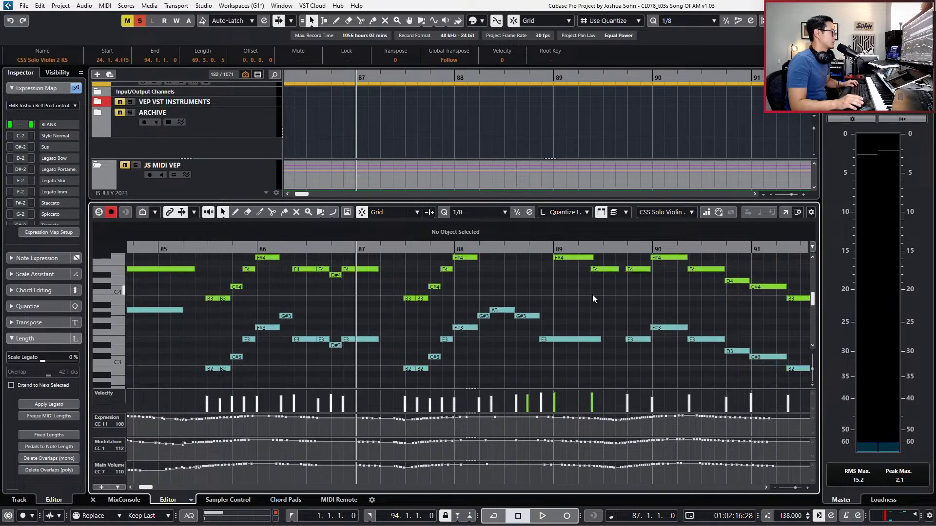
pyautogui.scroll(5, 519, 255)
pyautogui.moveTo(566, 344); pyautogui.dragTo(574, 352)
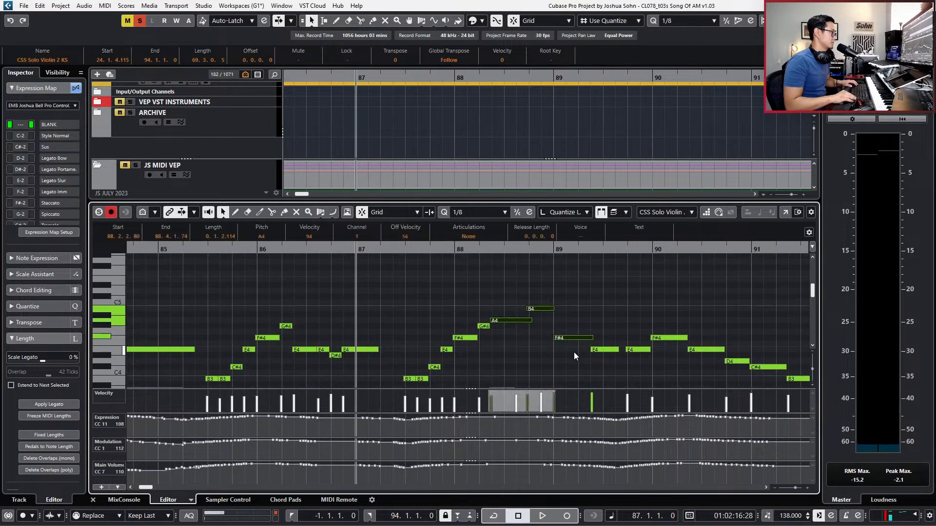
pyautogui.scroll(-5, 554, 317)
pyautogui.click(503, 338)
pyautogui.moveTo(502, 320); pyautogui.dragTo(556, 393)
pyautogui.press('Delete')
pyautogui.hotkey('ctrl', 'v')
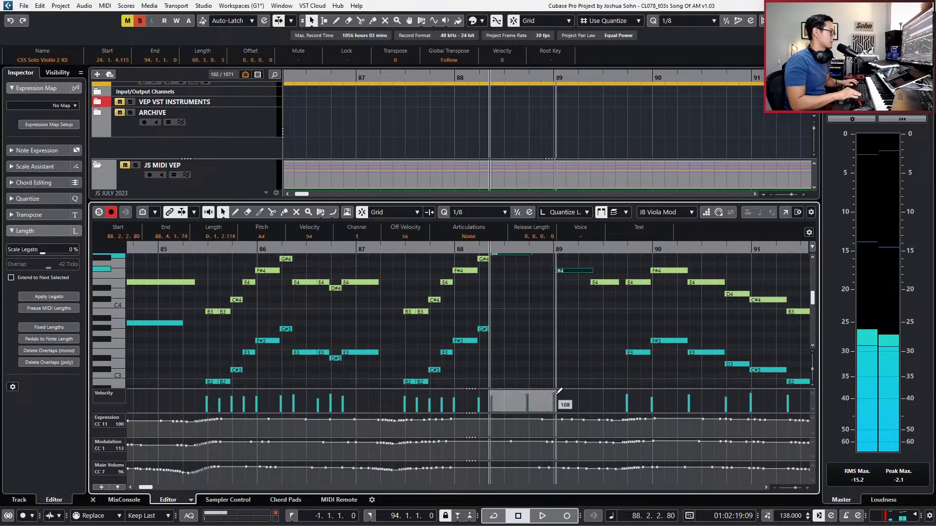
pyautogui.hotkey('shift', 'Down')
# Play the soloed violin 2 and viola from bar 87 into bar 89.
pyautogui.press('ctrl+KP_Subtract')
pyautogui.press('ctrl+KP_Subtract')
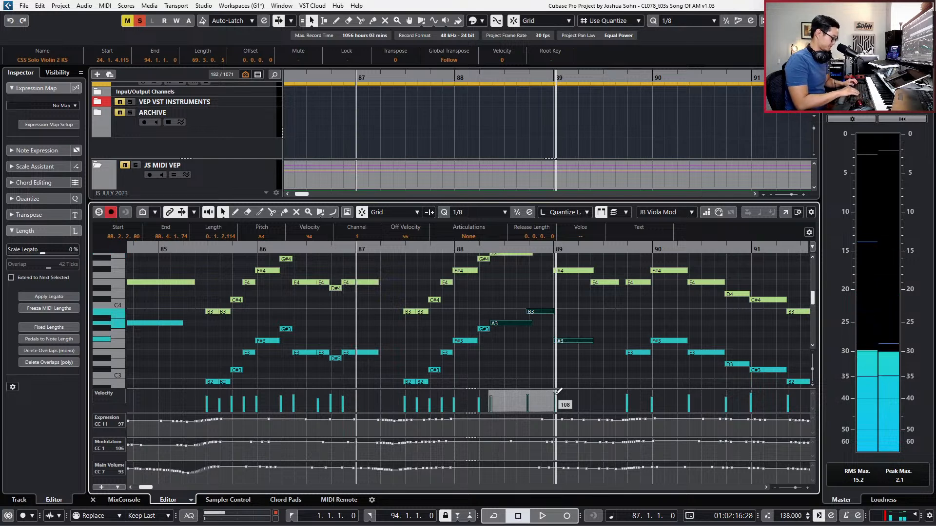
pyautogui.press('space')
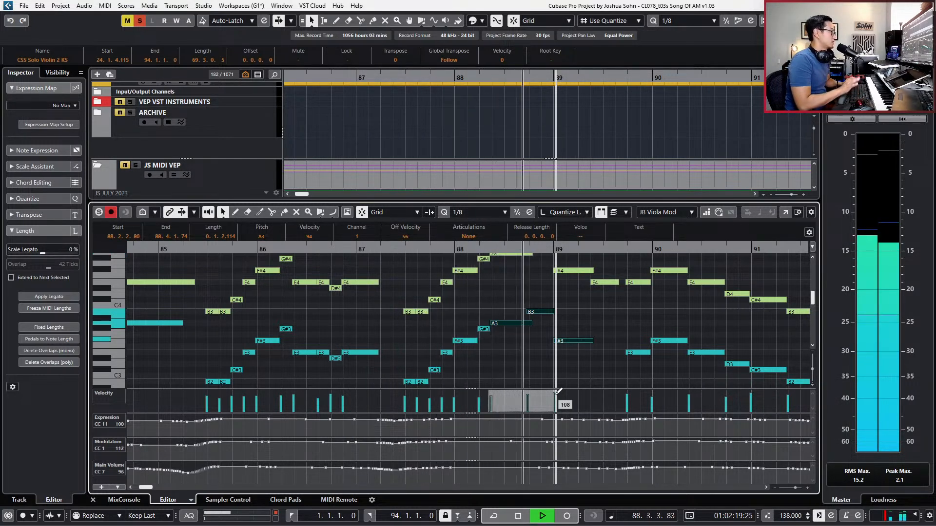
pyautogui.press('space')
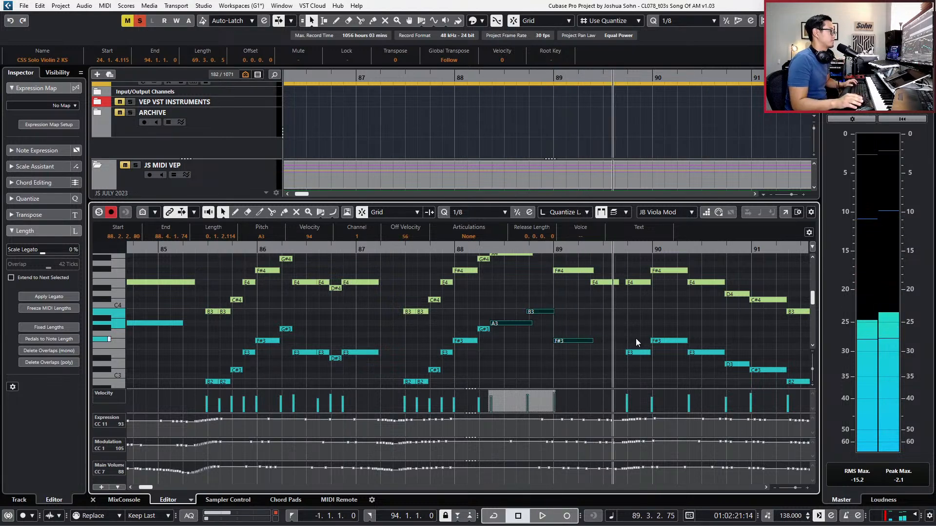
# Copy the violin 2's E4 at 89.2.2.114 into the viola part as E3 and play it back through bar 91.
pyautogui.click(603, 283)
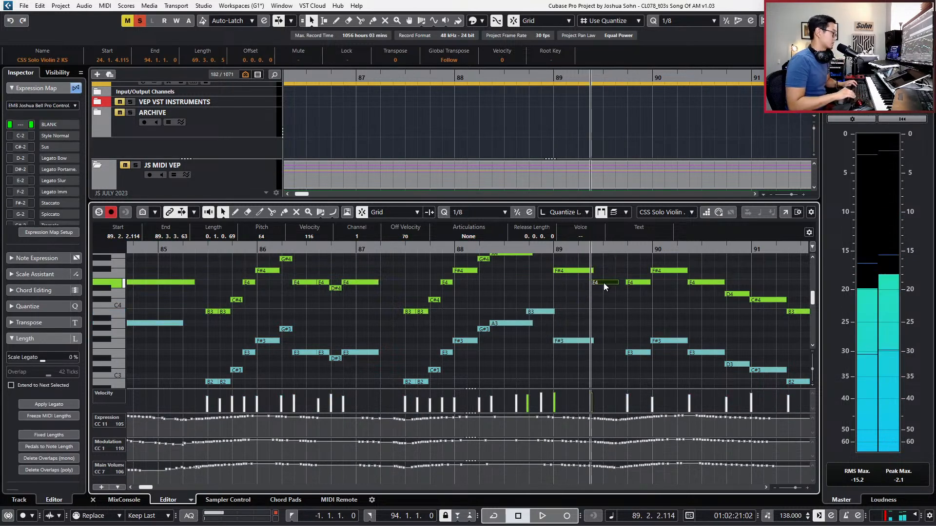
pyautogui.hotkey('ctrl', 'shift', 'a')
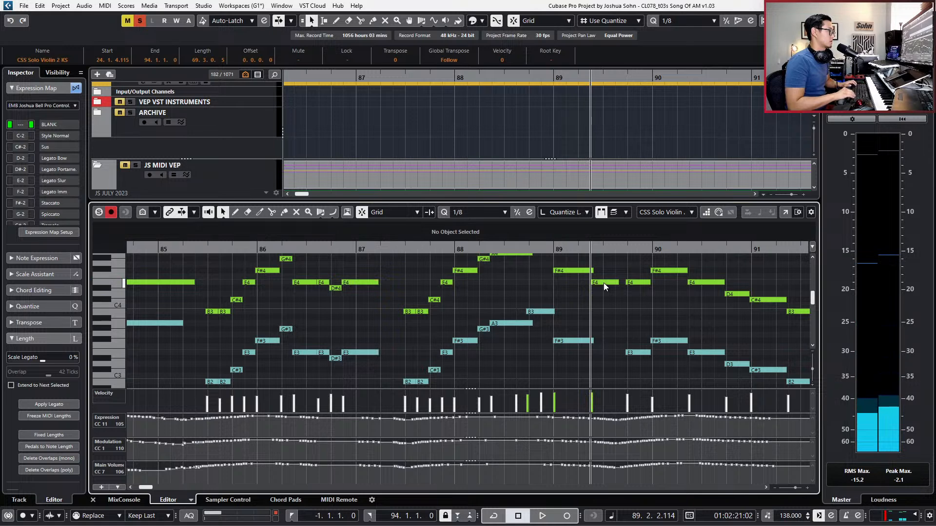
pyautogui.press('Down')
pyautogui.hotkey('ctrl', 'v')
pyautogui.hotkey('shift', 'Down')
pyautogui.press('KP_Subtract')
pyautogui.press('KP_Subtract')
pyautogui.press('space')
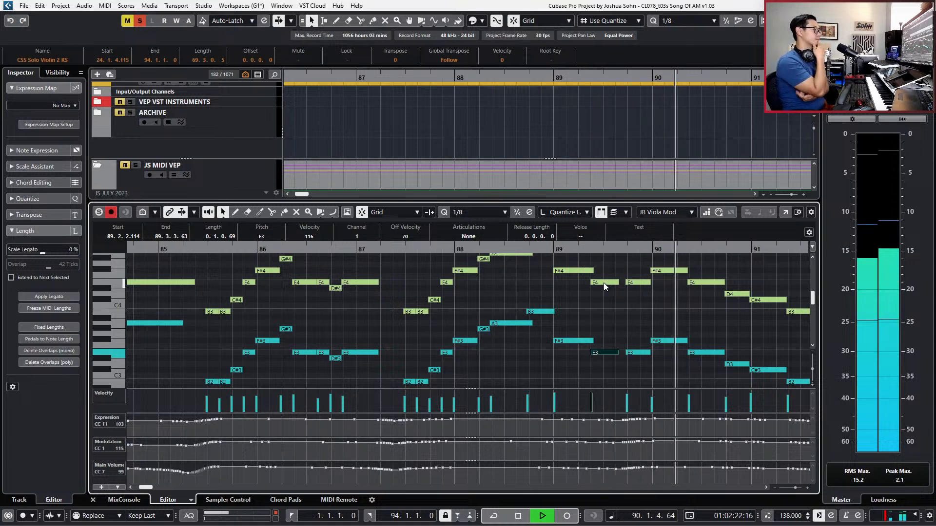
pyautogui.press('space')
# Open the MELODY part and examine its notes around bars 88 to 92.
pyautogui.hotkey('ctrl', 'e')
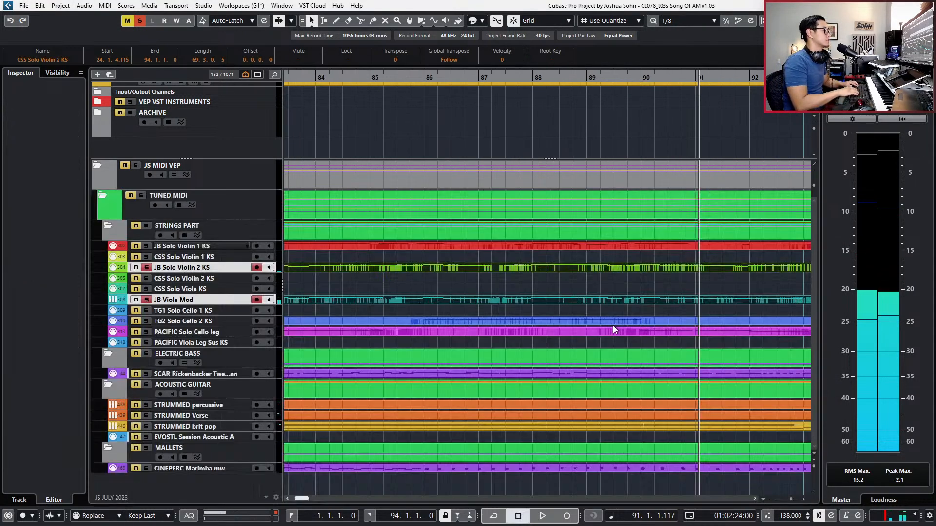
pyautogui.click(685, 232)
pyautogui.scroll(5, 750, 130)
pyautogui.click(726, 131)
pyautogui.hotkey('ctrl', 'e')
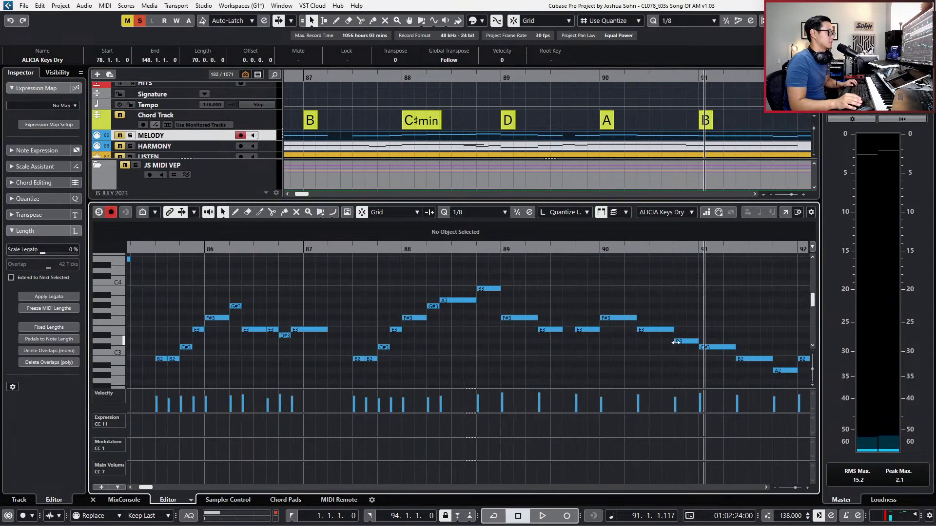
pyautogui.hscroll(3, 683, 356)
pyautogui.hotkey('ctrl', 'e')
# Turn off solo on the JB Solo Violin 2 and JB Viola Mod tracks and show more of the arrangement.
pyautogui.press('g')
pyautogui.press('g')
pyautogui.press('g')
pyautogui.press('g')
pyautogui.press('s')
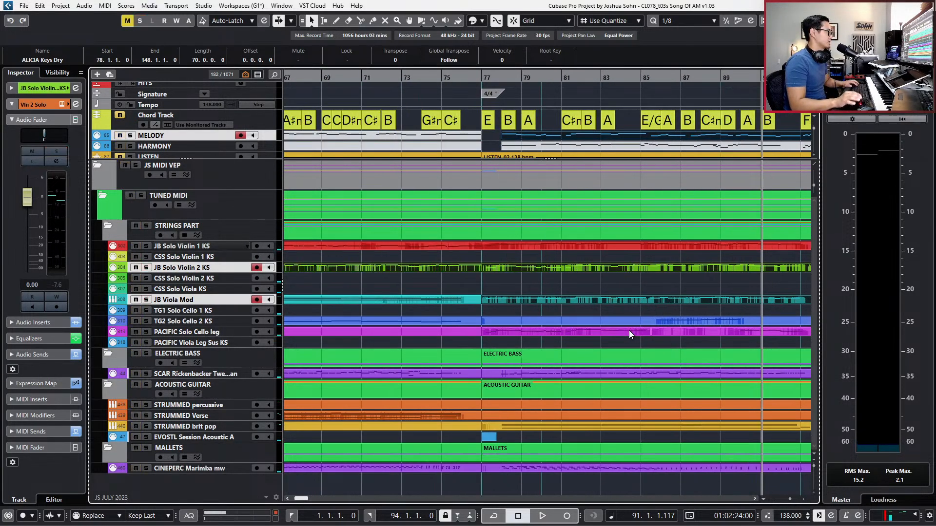
# Glue the viola, TG2 cello, PACIFIC cello and Rickenbacker bass parts across bar 77, and remove the short EVOSTL Session Acoustic A part there.
pyautogui.scroll(-3, 628, 331)
pyautogui.click(560, 288)
pyautogui.click(559, 299)
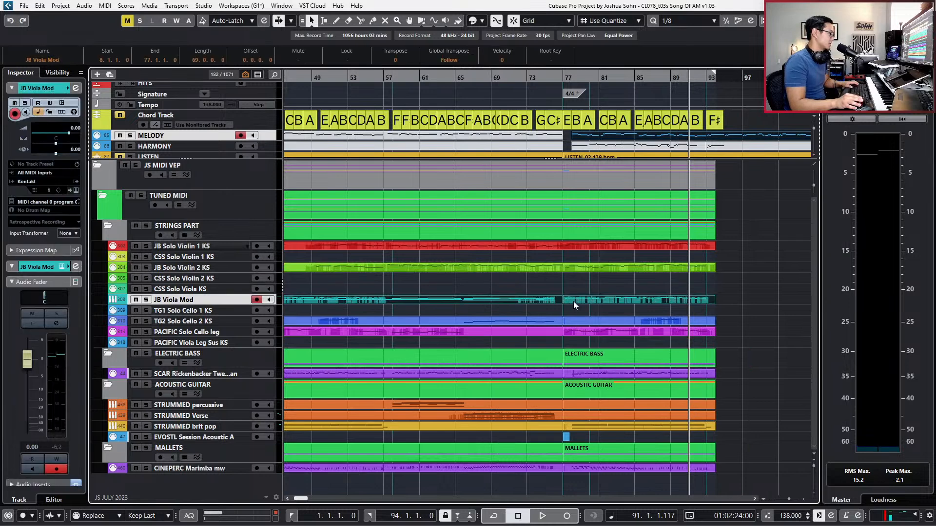
pyautogui.click(556, 322)
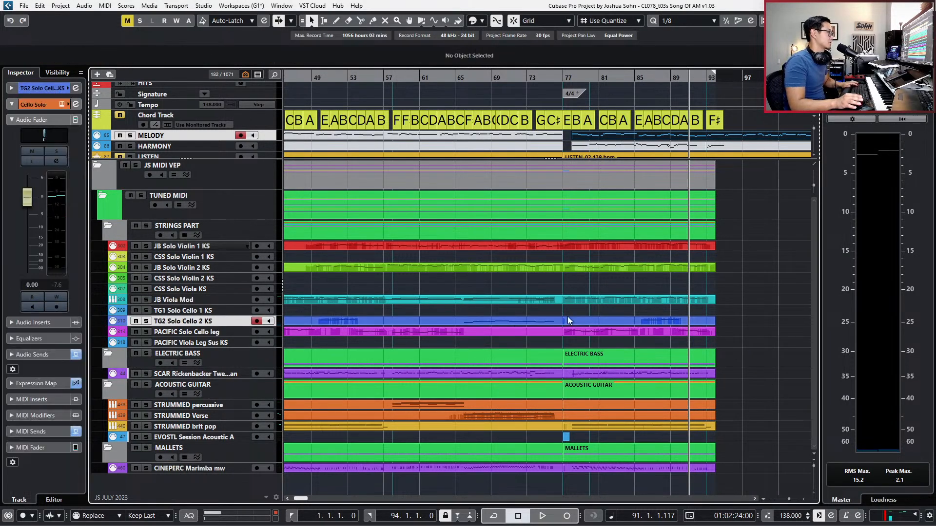
pyautogui.click(556, 331)
pyautogui.click(554, 373)
pyautogui.click(550, 390)
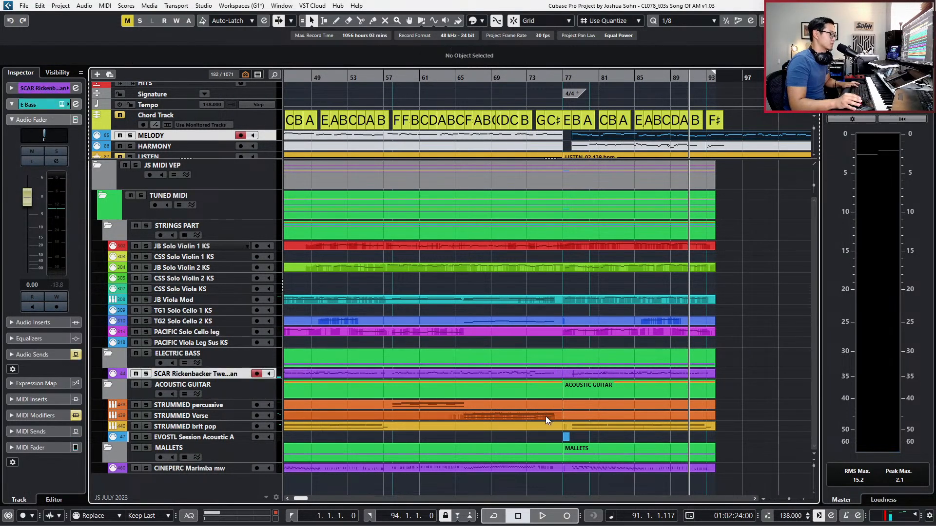
pyautogui.click(577, 439)
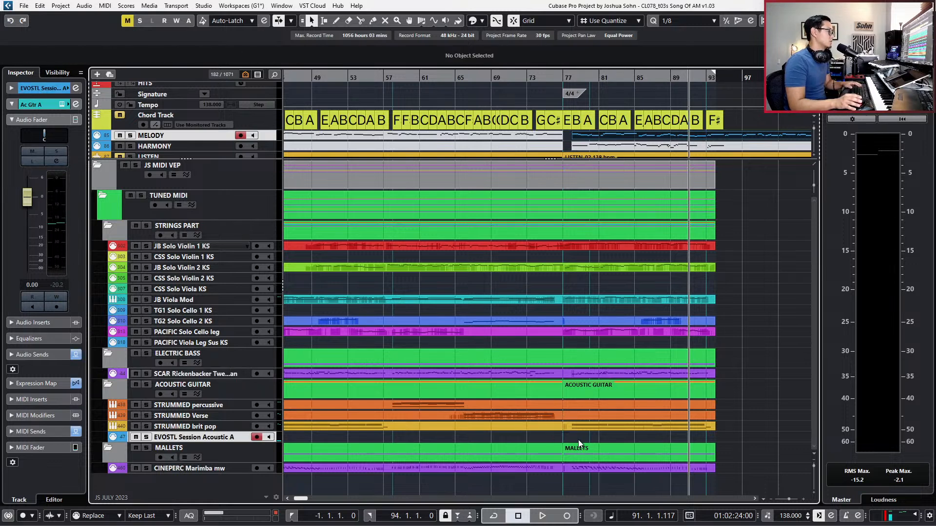
# Show the whole song from the start and play the arrangement from bar 38.
pyautogui.press('g')
pyautogui.press('KP_Subtract')
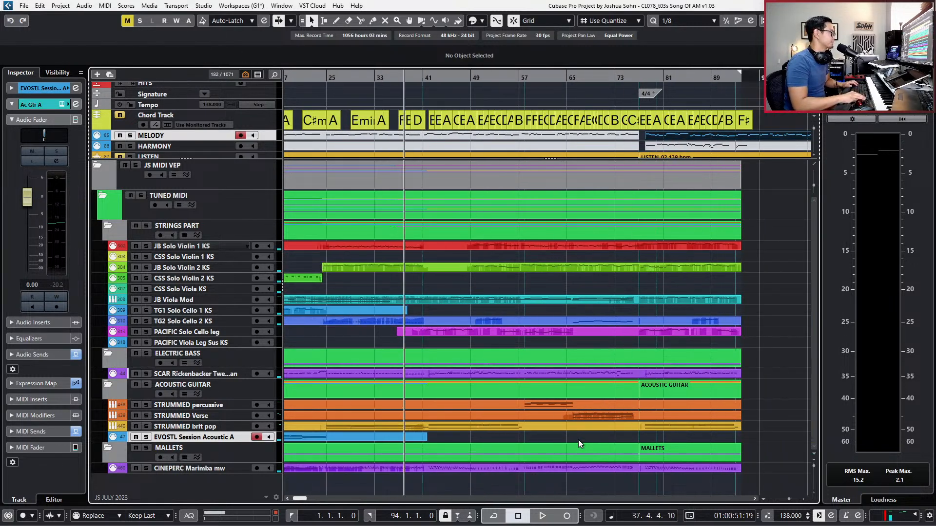
pyautogui.press('g')
pyautogui.press('KP_Add')
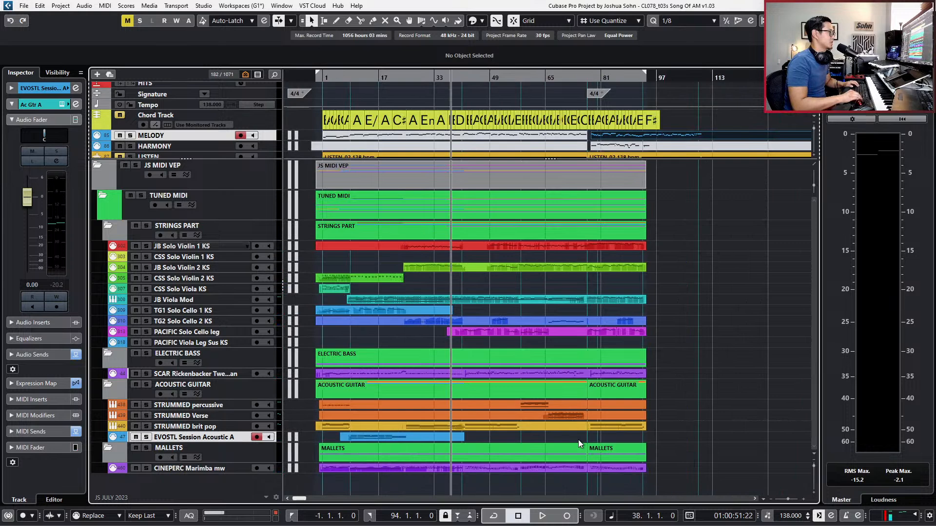
pyautogui.press('space')
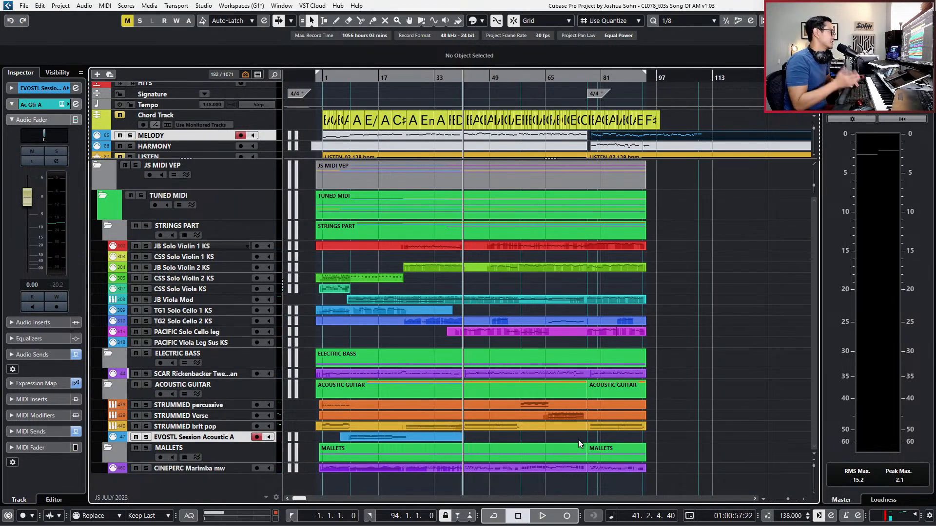
pyautogui.press('KP_Subtract')
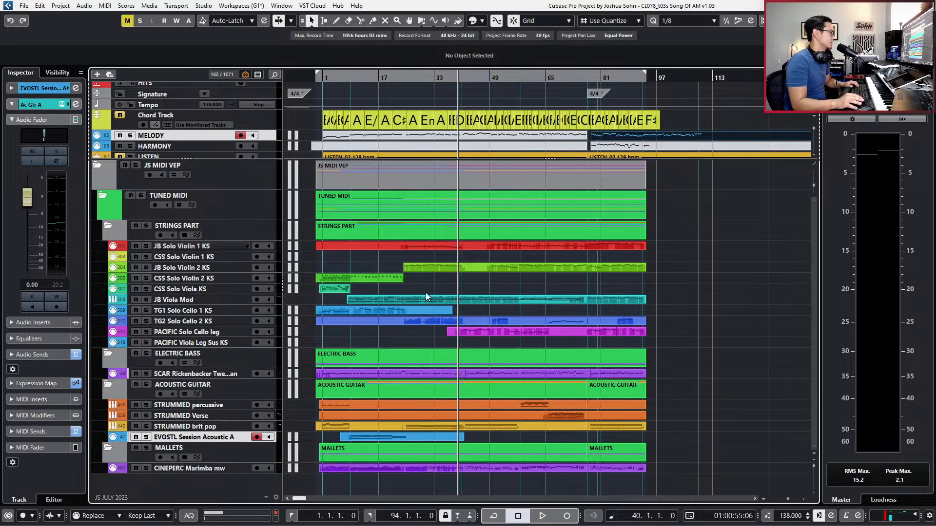
# Extend the JB and CSS violin 2, both viola, TG1 and PACIFIC cello and EVOSTL acoustic parts to span -1.1.1.0 to 94.1.1.0.
pyautogui.doubleClick(389, 269)
pyautogui.doubleClick(405, 277)
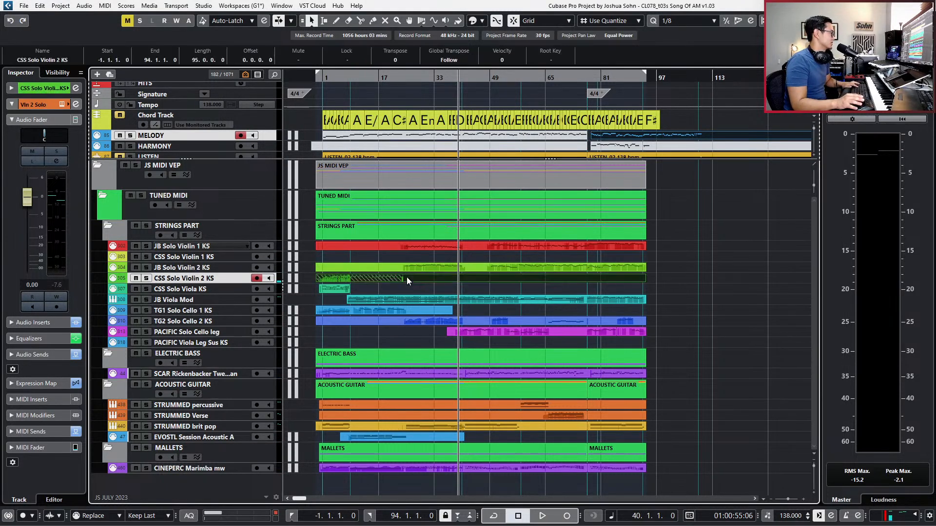
pyautogui.doubleClick(358, 289)
pyautogui.doubleClick(341, 299)
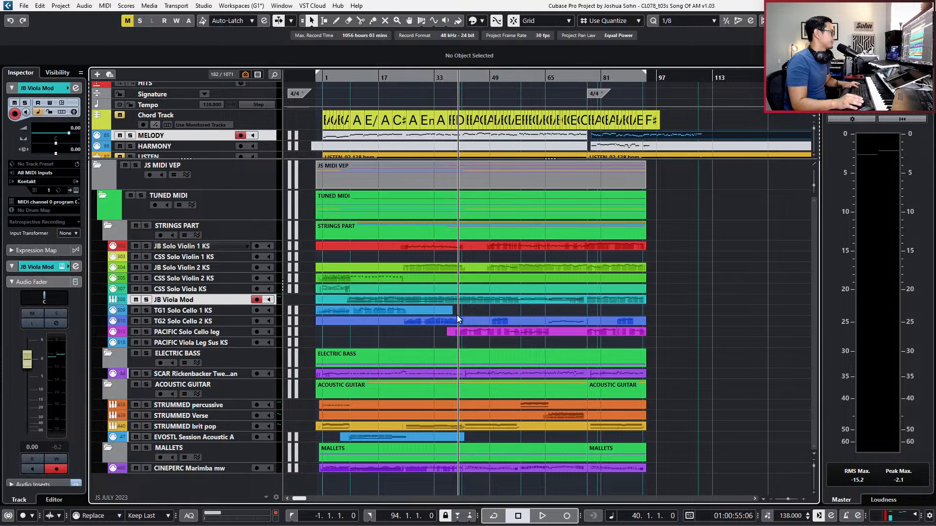
pyautogui.doubleClick(459, 312)
pyautogui.doubleClick(434, 331)
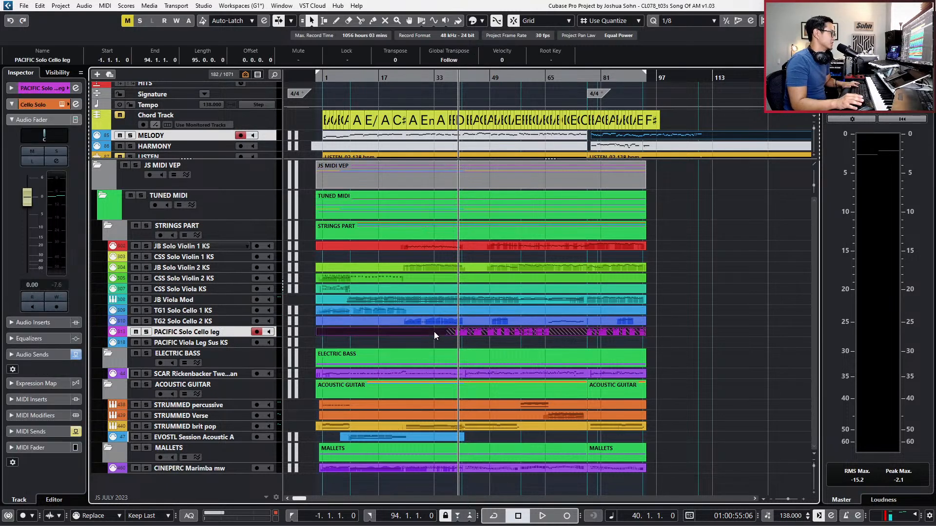
pyautogui.click(485, 444)
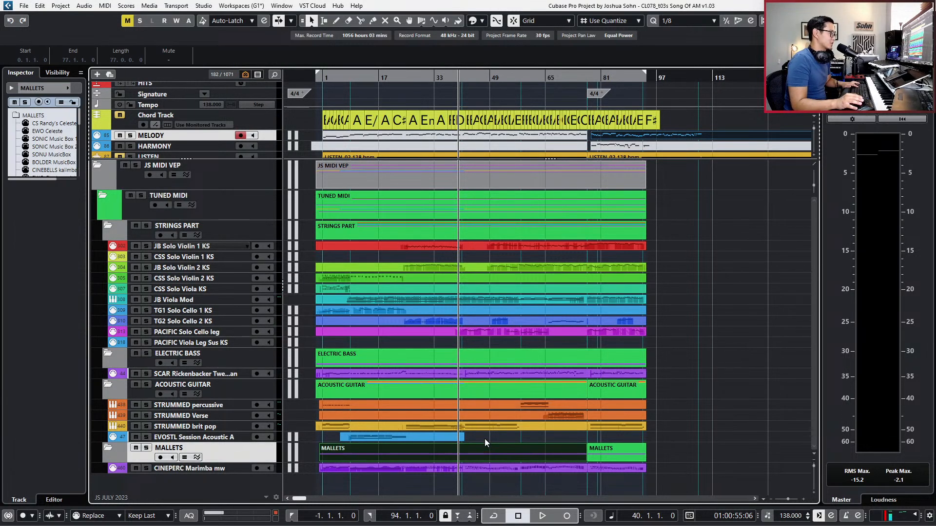
pyautogui.doubleClick(487, 437)
# Glue the STRUMMED brit pop, Verse, percussive and CINEPERC Marimba parts across bar 77 into continuous parts.
pyautogui.click(584, 426)
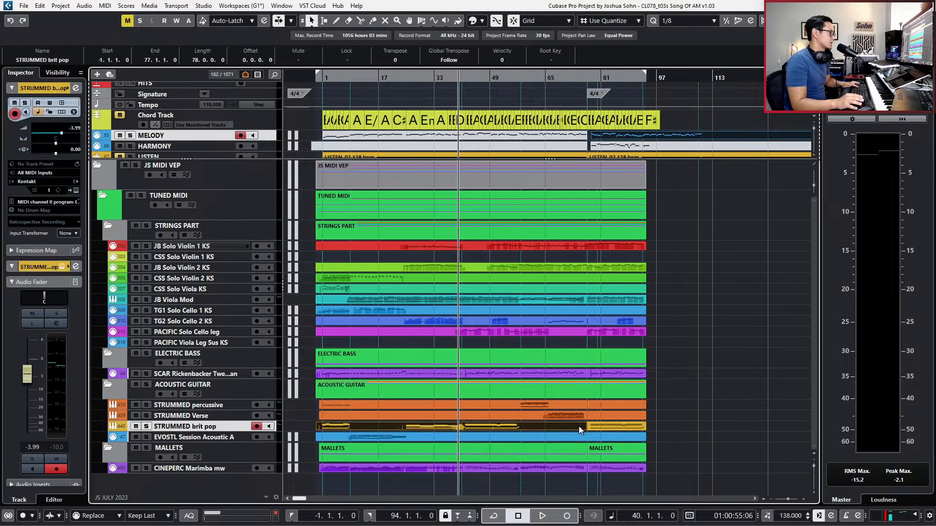
pyautogui.click(580, 417)
pyautogui.click(581, 403)
pyautogui.click(578, 469)
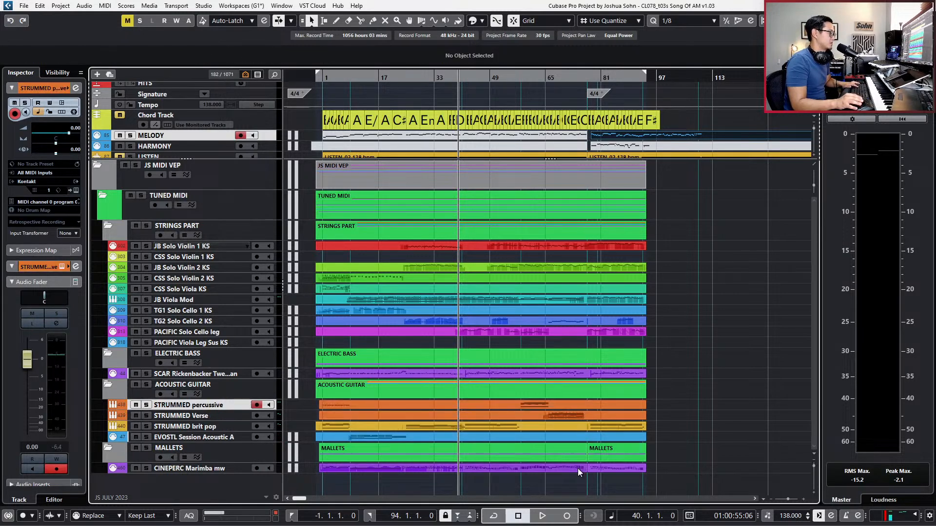
pyautogui.hotkey('ctrl', 'z')
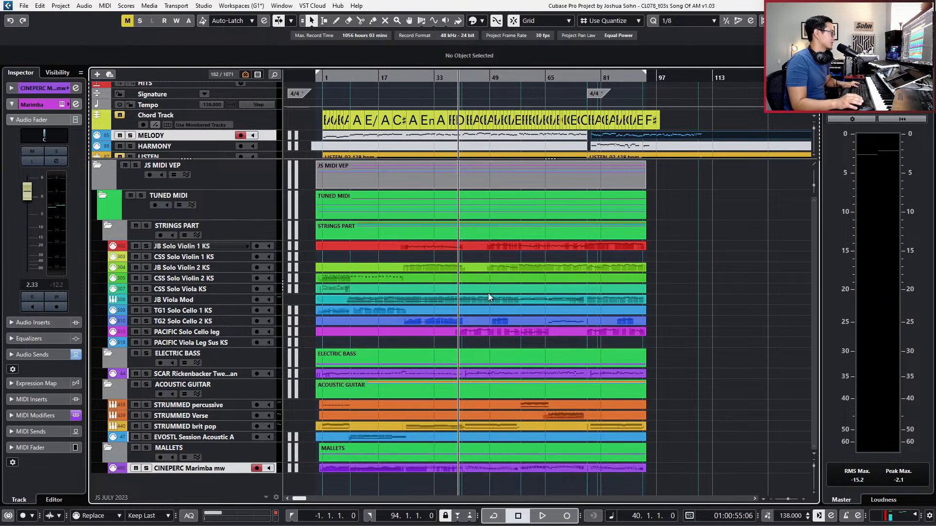
# Look over the arrangement, selecting the JB Solo Violin 1 KS, PACIFIC Solo Cello leg and SCAR Rickenbacker parts in turn.
pyautogui.press('h')
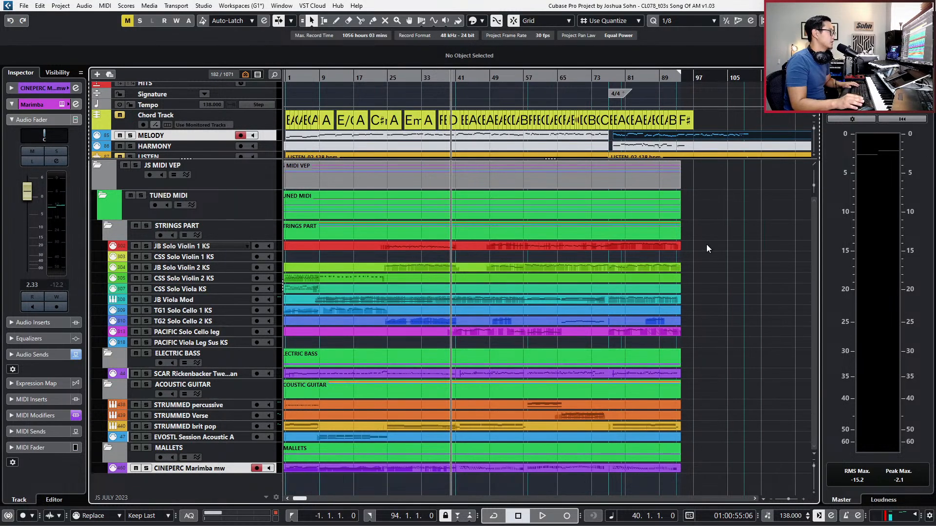
pyautogui.click(677, 247)
pyautogui.moveTo(698, 244); pyautogui.dragTo(662, 309)
pyautogui.press('KP_Add')
pyautogui.press('KP_Subtract')
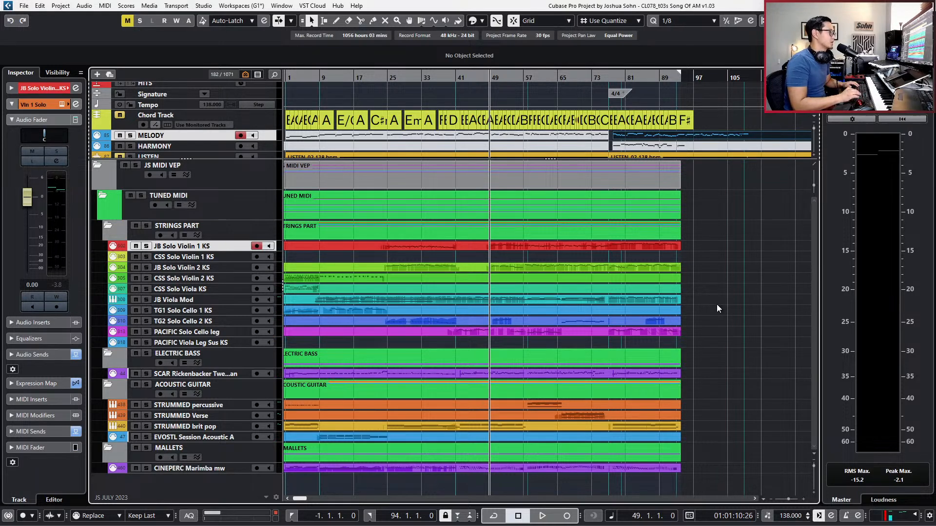
pyautogui.click(653, 250)
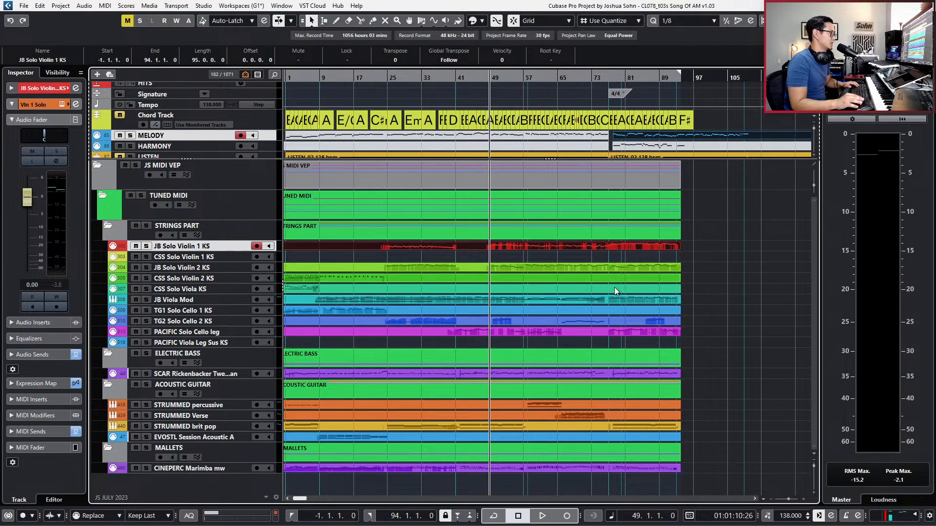
pyautogui.click(522, 331)
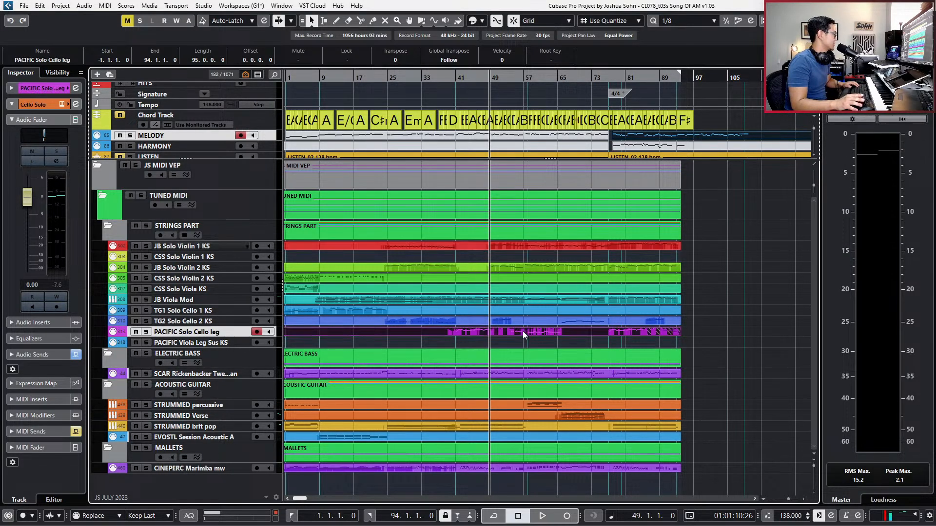
pyautogui.click(527, 372)
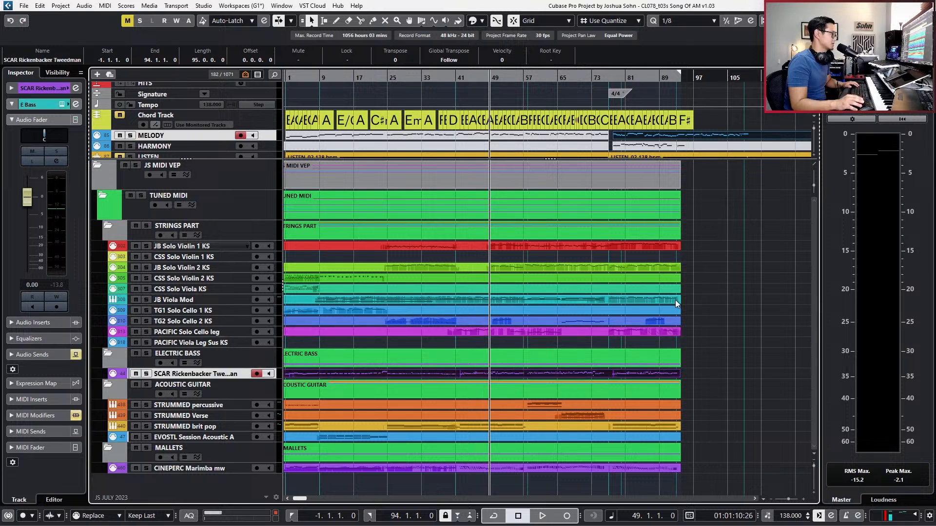
# Bring the section markers into view and play the arrangement from just before the first chorus at bar 41.
pyautogui.press('KP_Subtract')
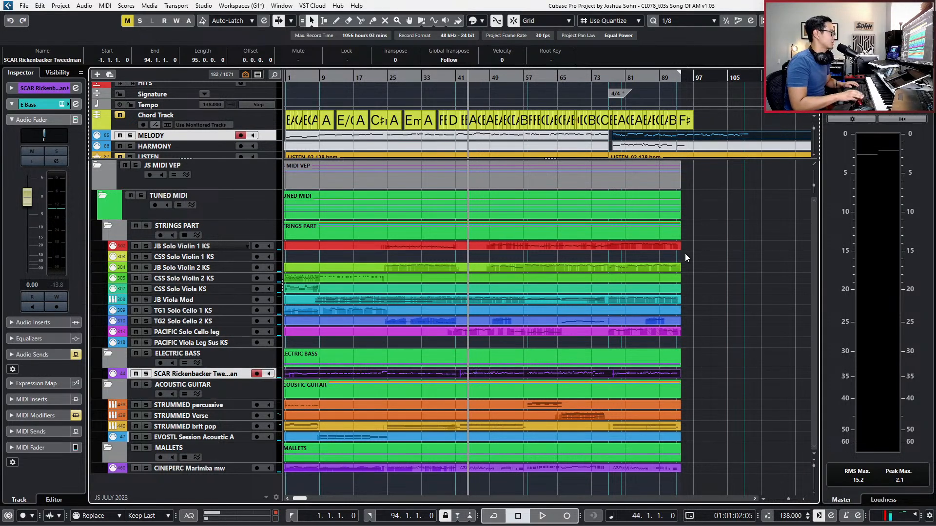
pyautogui.scroll(1, 543, 107)
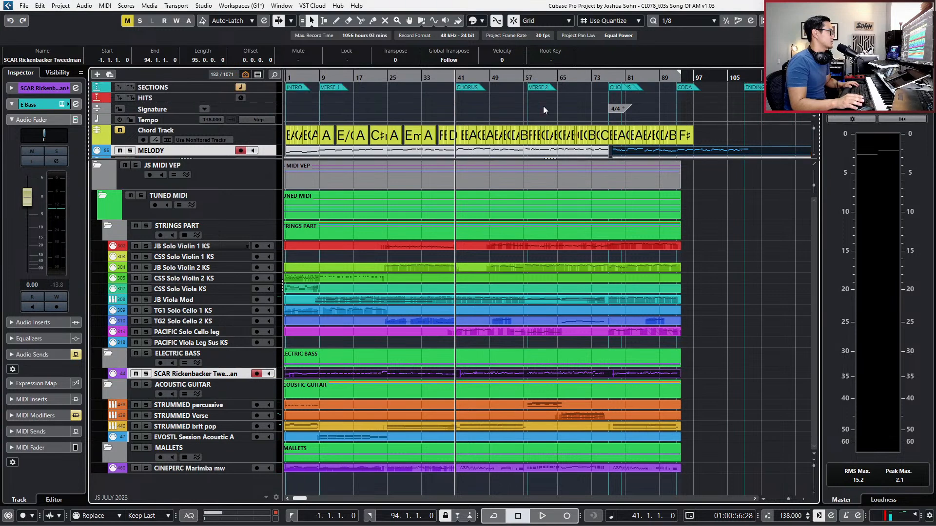
pyautogui.press('KP_Subtract')
pyautogui.press('KP_Subtract')
pyautogui.press('space')
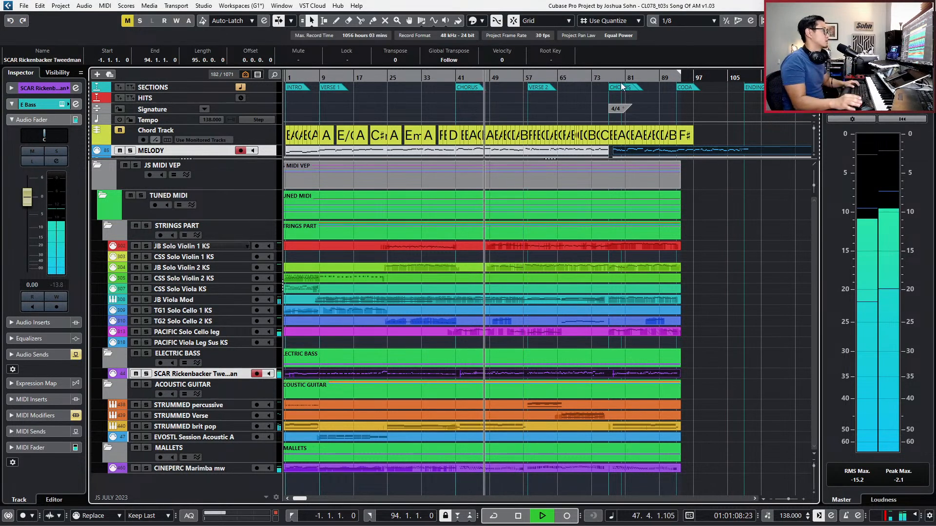
# Stop playback and move the playhead to bar 76, just before the second CHORUS marker.
pyautogui.press('space')
pyautogui.press('KP_Add')
pyautogui.press('KP_Add')
pyautogui.press('KP_Add')
pyautogui.press('KP_Add')
pyautogui.press('KP_Add')
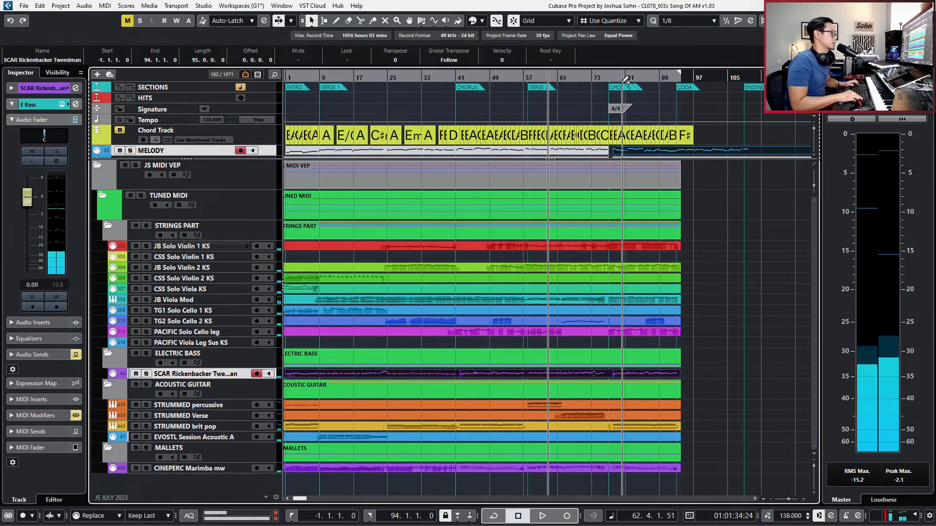
pyautogui.press('KP_Add')
pyautogui.press('KP_Add')
pyautogui.press('KP_Add')
pyautogui.press('KP_Add')
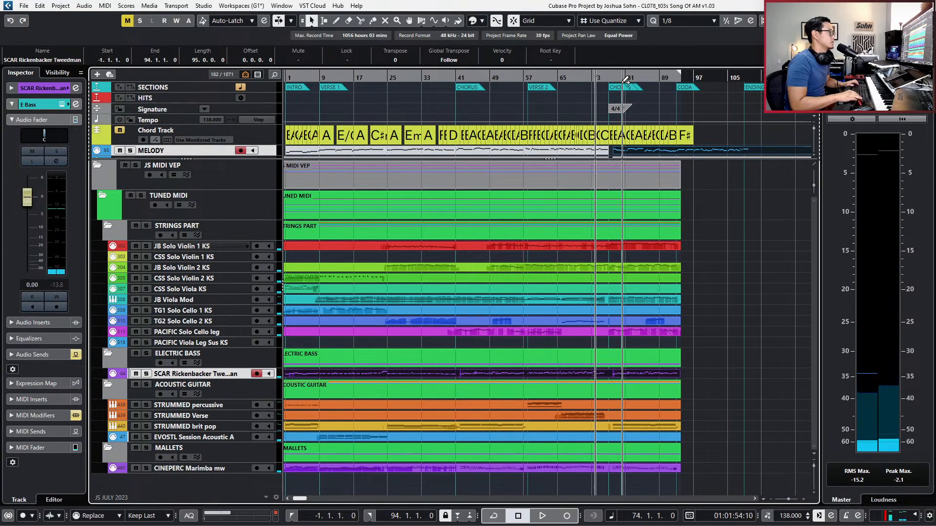
pyautogui.moveTo(626, 79); pyautogui.dragTo(602, 212)
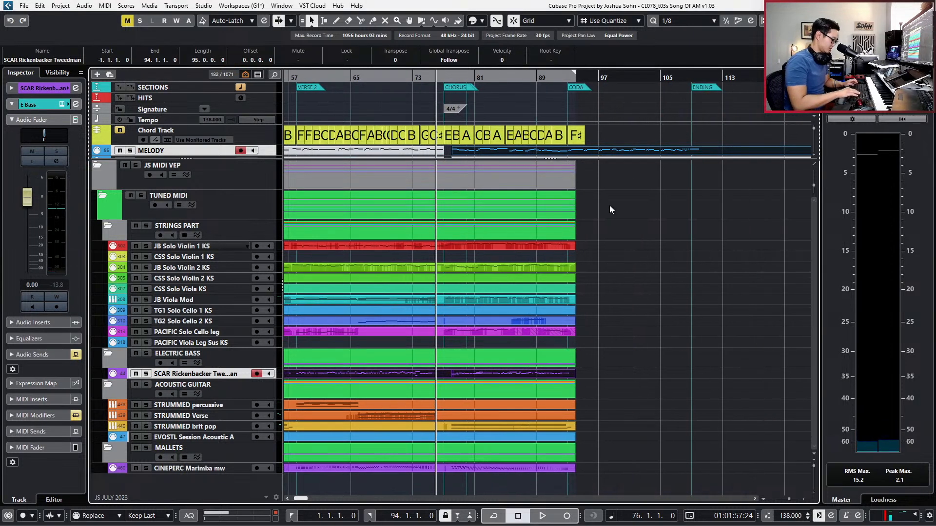
# Play the arrangement from just before the second chorus and select the CHORUS marker at bar 77.
pyautogui.press('space')
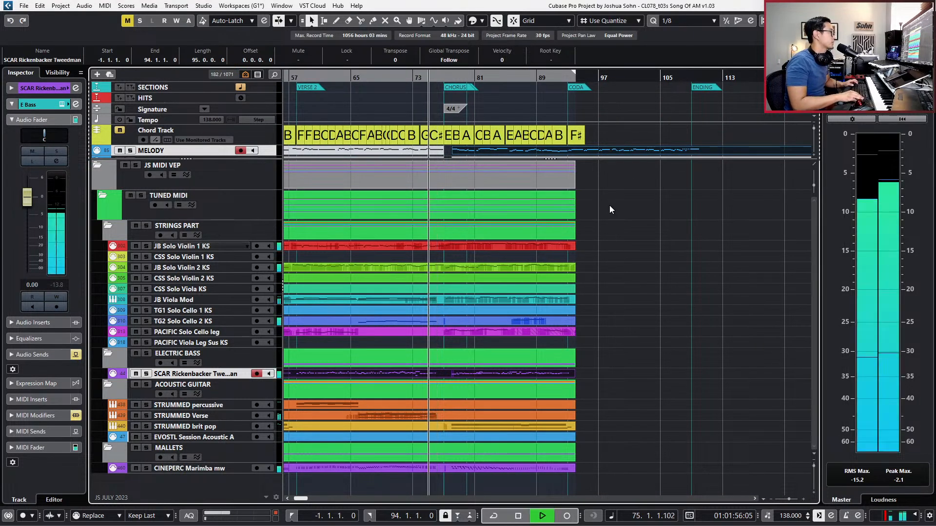
pyautogui.keyDown('ctrl'); pyautogui.scroll(3, 402, 223); pyautogui.keyUp('ctrl')
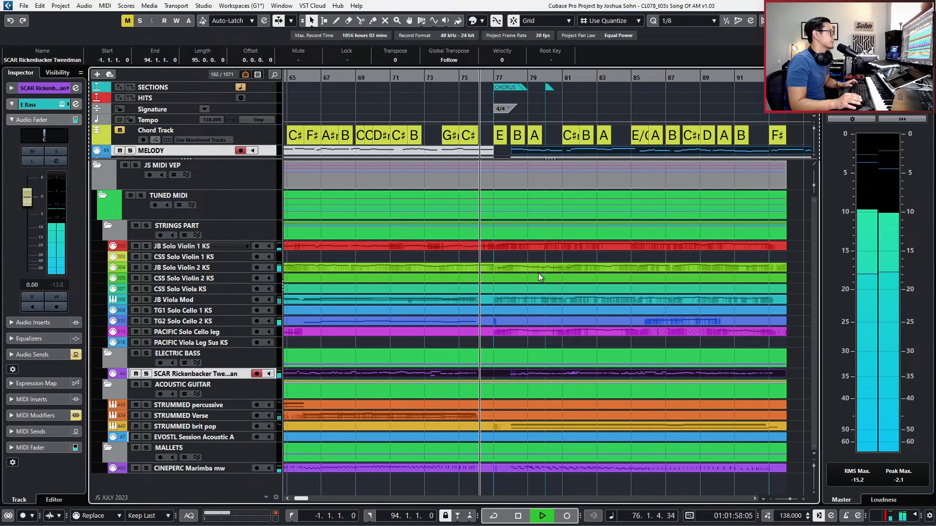
pyautogui.click(523, 86)
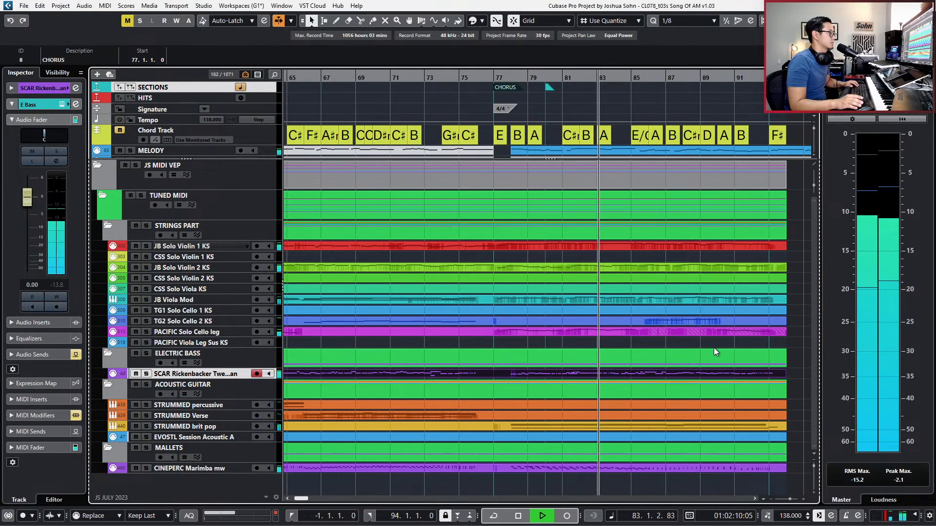
# Open the PACIFIC Solo Cello leg part in the key editor at the second chorus.
pyautogui.click(667, 334)
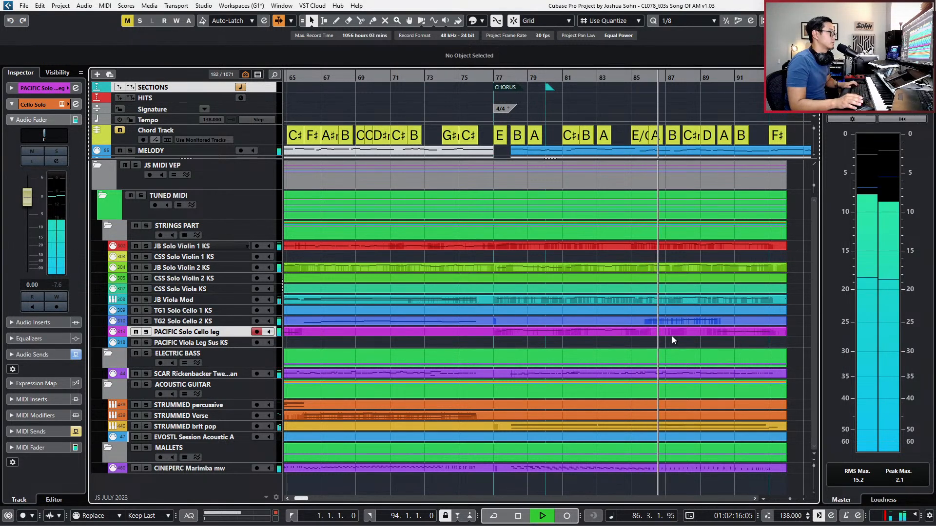
pyautogui.click(671, 336)
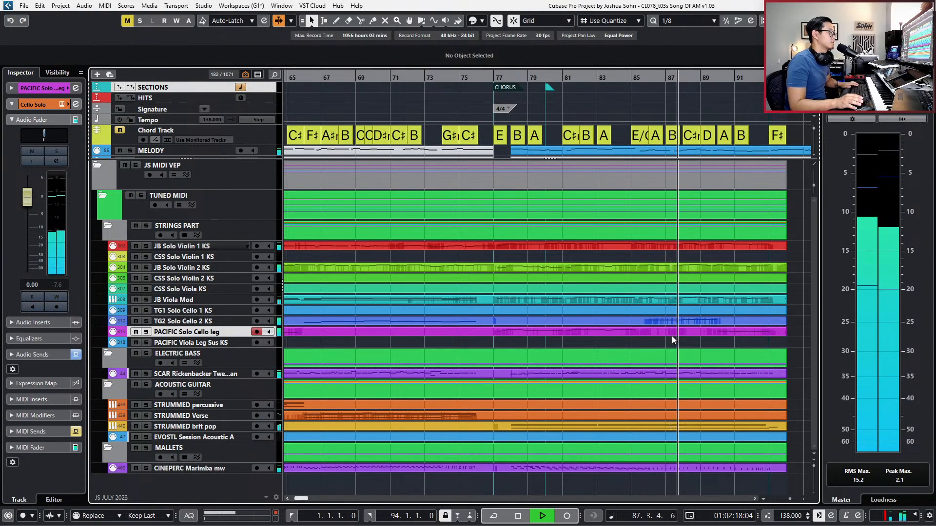
pyautogui.doubleClick(664, 332)
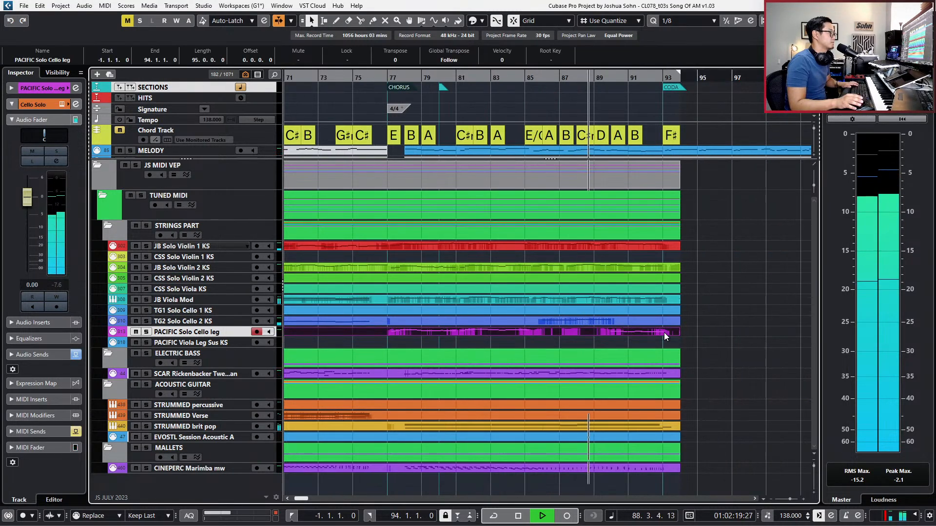
pyautogui.press('g')
pyautogui.press('h')
pyautogui.press('h')
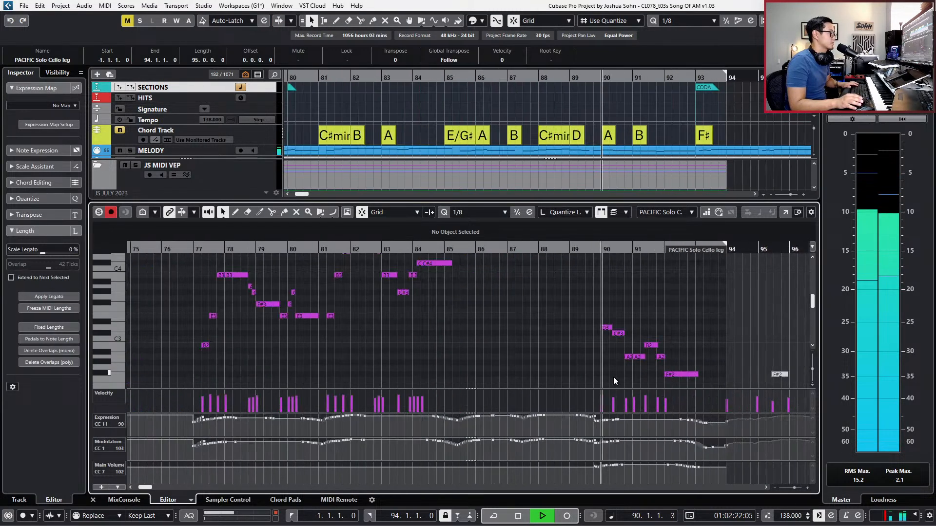
# Examine the cello's Expression and Modulation curves around bars 89 to 93 and stop playback.
pyautogui.moveTo(708, 420); pyautogui.dragTo(589, 434)
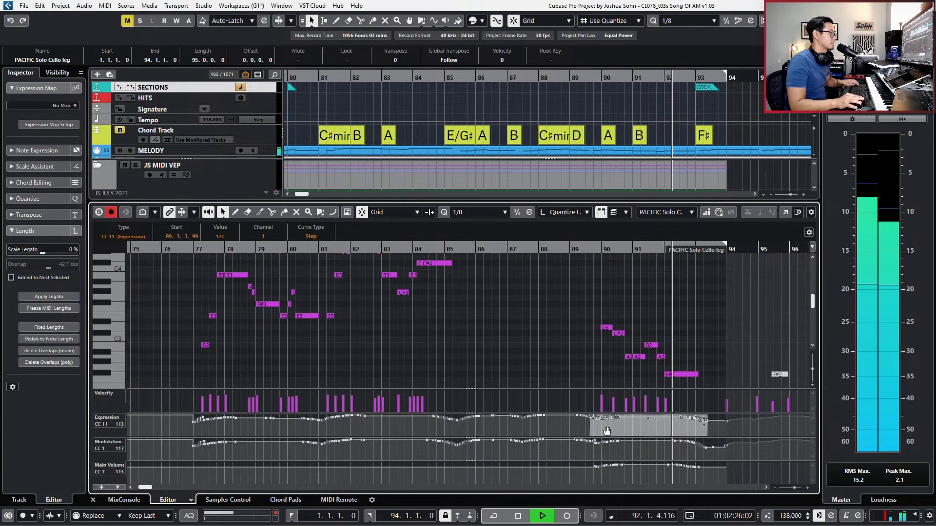
pyautogui.click(563, 431)
pyautogui.click(591, 420)
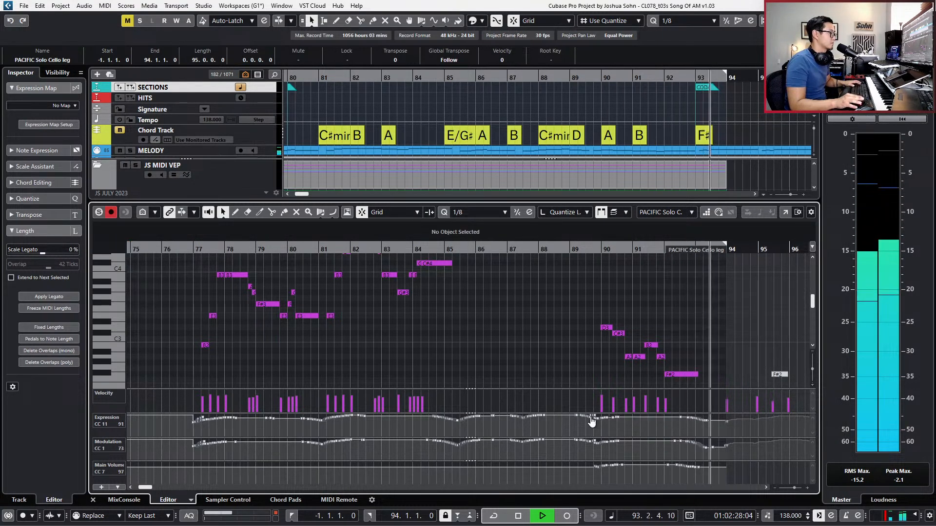
pyautogui.click(601, 348)
pyautogui.press('space')
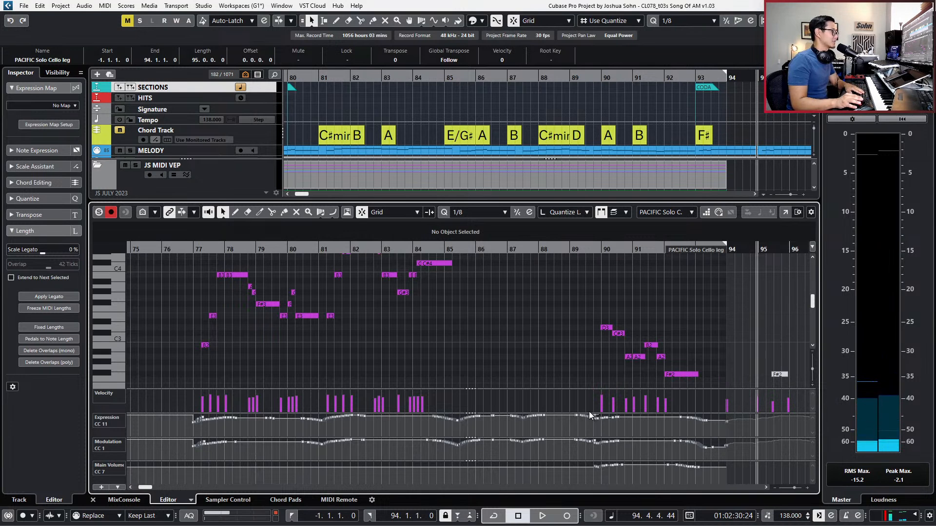
pyautogui.click(609, 420)
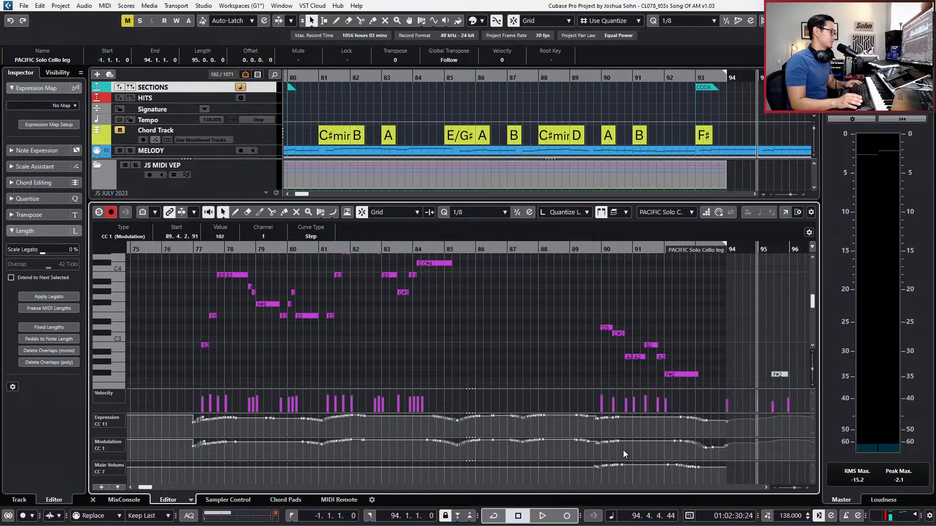
# Move the playhead back to bar 76 and examine the solo cello's notes and controller curves in the second chorus.
pyautogui.hscroll(-5, 609, 334)
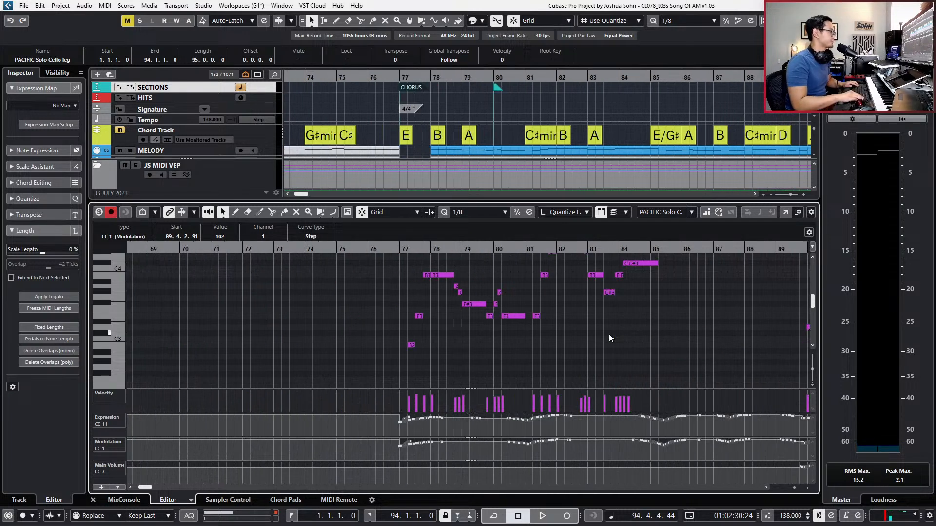
pyautogui.hotkey('shift', 'b')
pyautogui.hotkey('ctrl', 'Left')
pyautogui.scroll(-4, 655, 348)
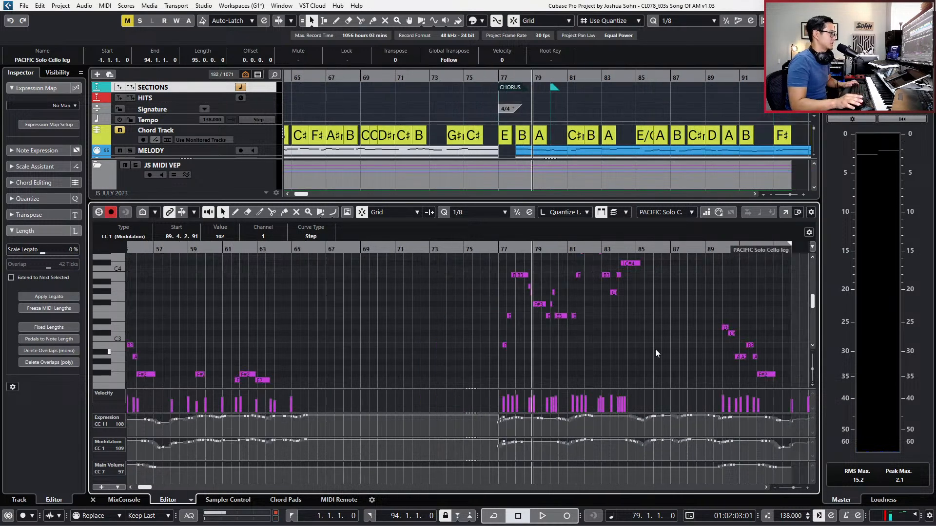
pyautogui.hotkey('ctrl', 'Left')
pyautogui.hotkey('ctrl', 'Left')
pyautogui.hotkey('ctrl', 'Left')
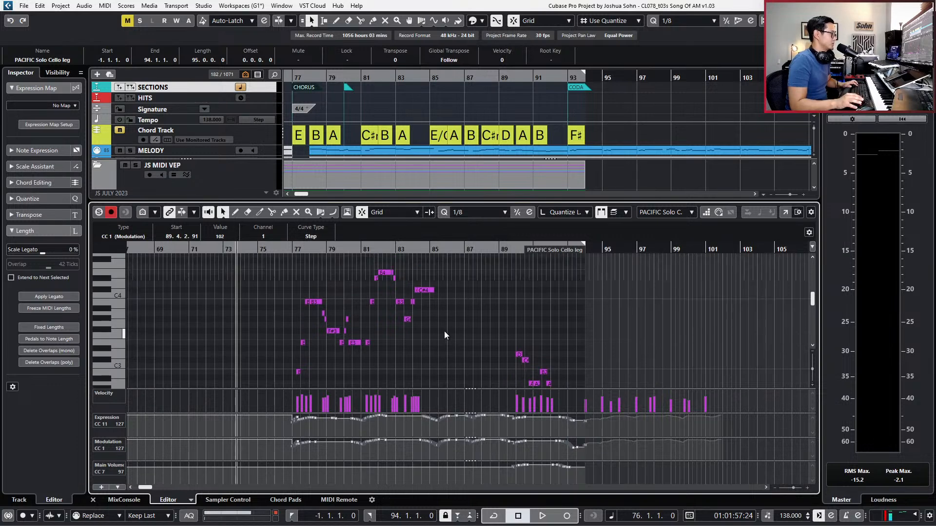
pyautogui.scroll(5, 445, 332)
pyautogui.hscroll(-5, 513, 384)
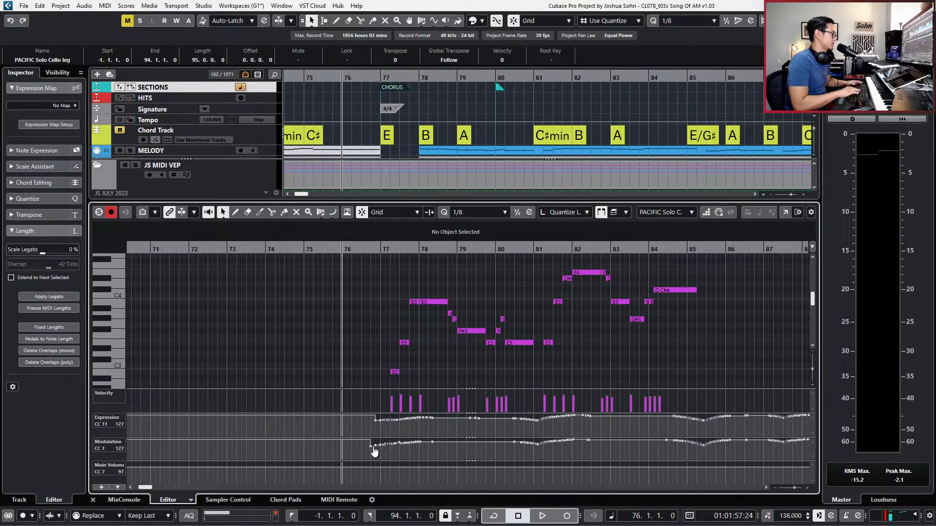
# Open the JB Viola Mod and JB Solo Violin 2 KS parts together in the key editor at the second chorus.
pyautogui.hotkey('ctrl', 'e')
pyautogui.press('g')
pyautogui.click(487, 294)
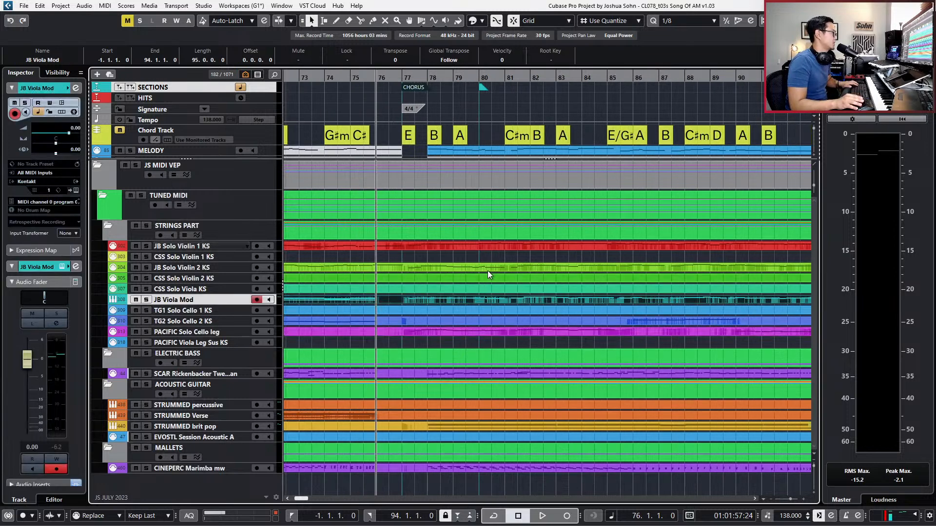
pyautogui.keyDown('ctrl'); pyautogui.click(489, 267); pyautogui.keyUp('ctrl')
pyautogui.hotkey('ctrl', 'e')
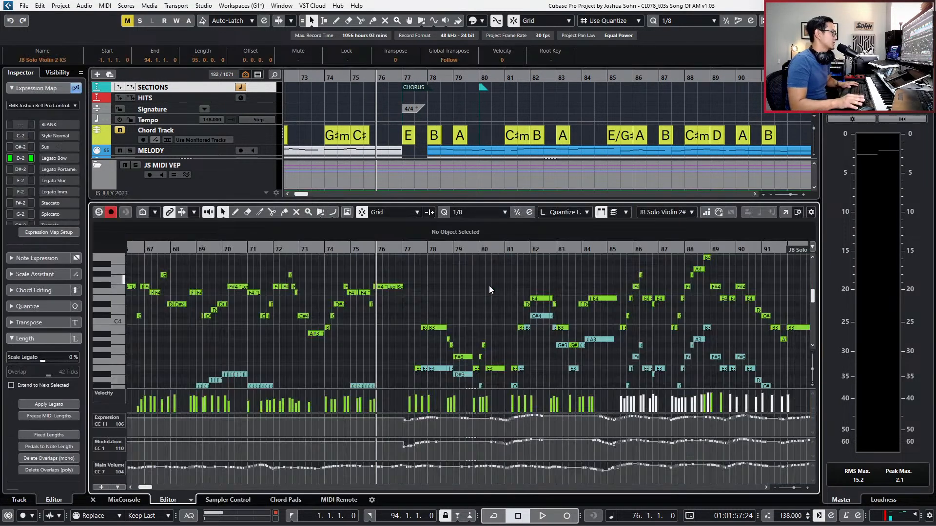
pyautogui.press('h')
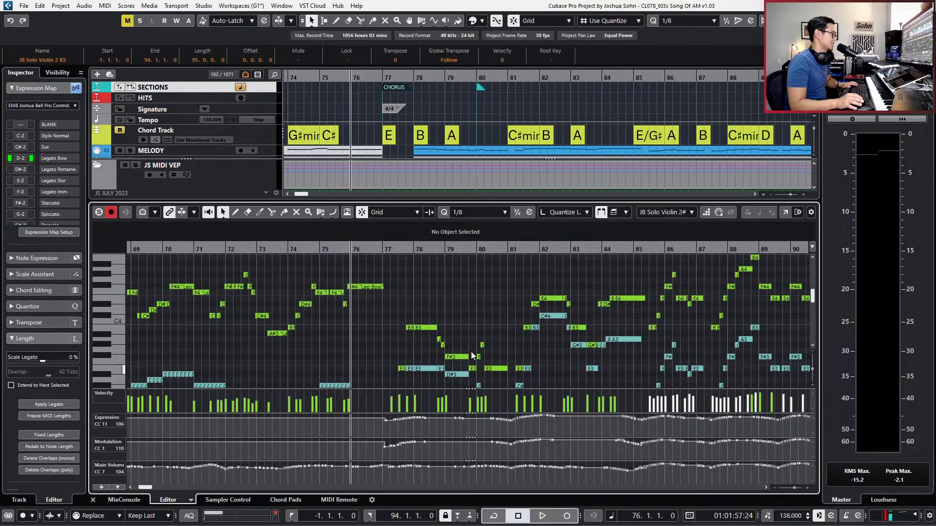
pyautogui.scroll(-2, 472, 315)
pyautogui.press('h')
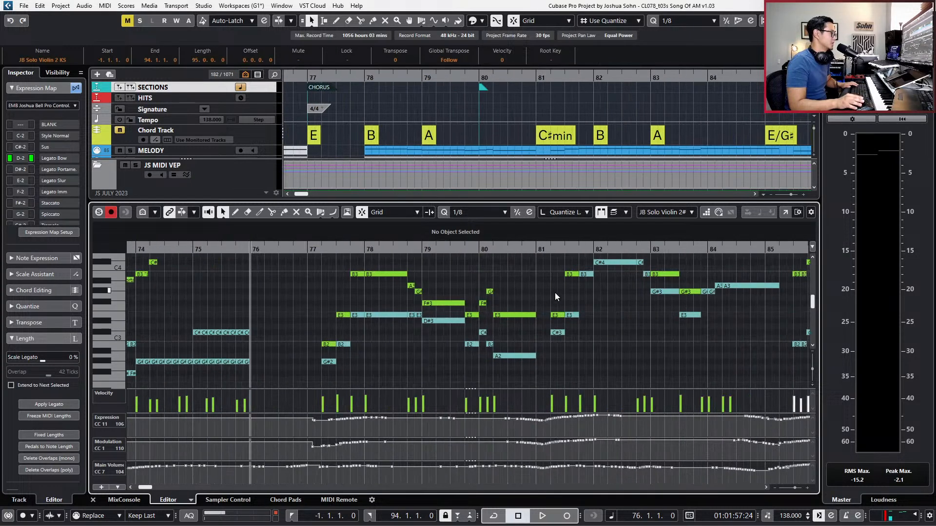
# Solo the viola and second violin parts in the editor and listen to the second chorus up to bar 84.
pyautogui.press('s')
pyautogui.press('ctrl+KP_Add')
pyautogui.press('space')
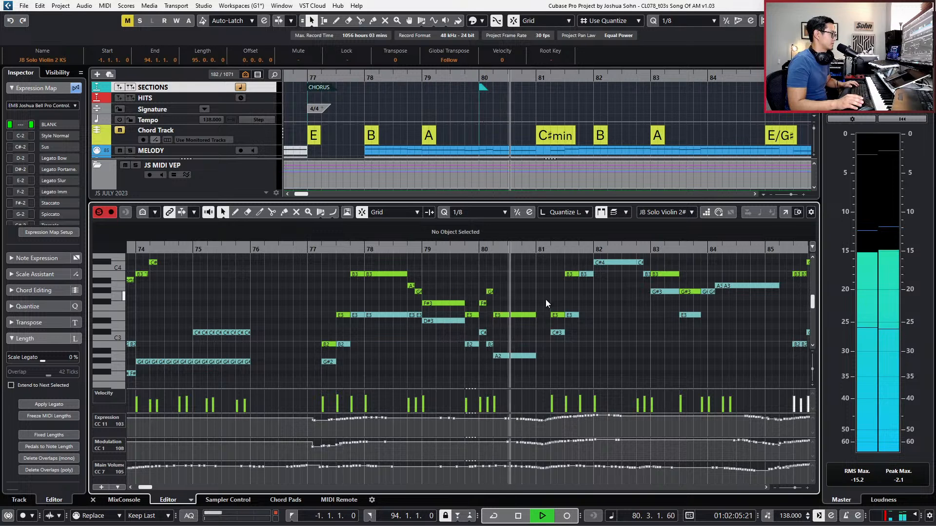
pyautogui.press('g')
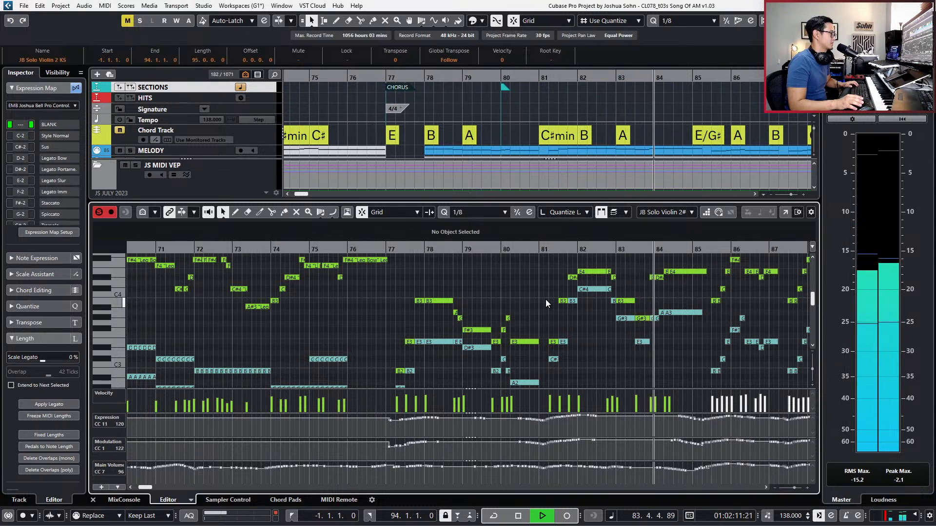
pyautogui.press('space')
# Stop playback and shift the viola's two A3 notes in bar 84 an eighth note later, starting the first at beat 2.
pyautogui.scroll(5, 660, 315)
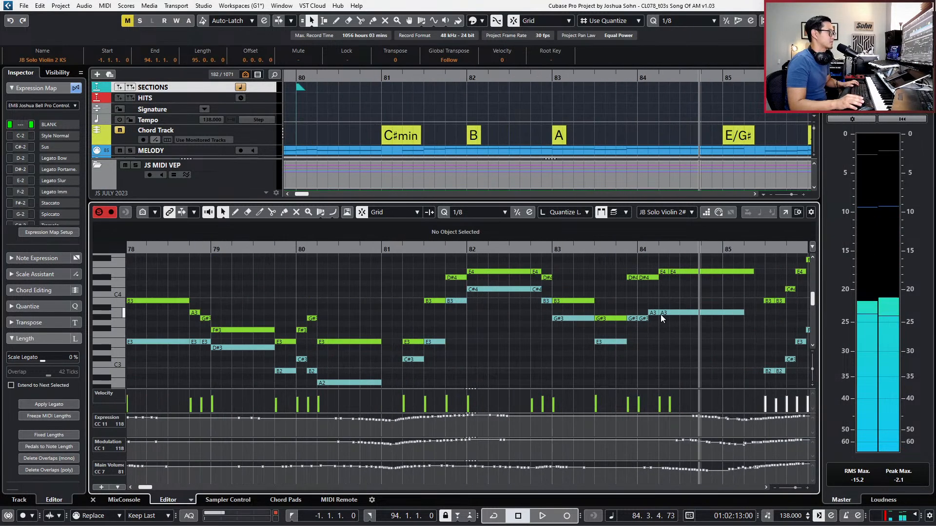
pyautogui.hscroll(4, 651, 314)
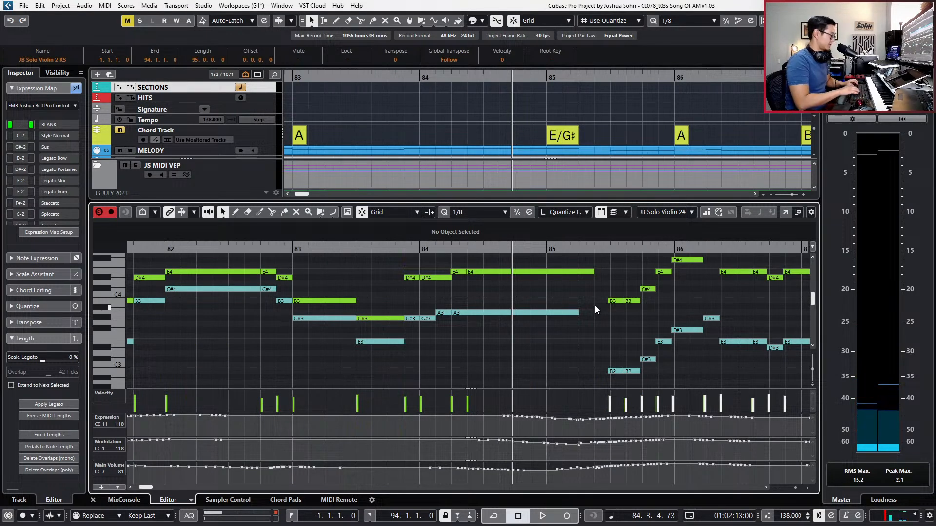
pyautogui.click(443, 312)
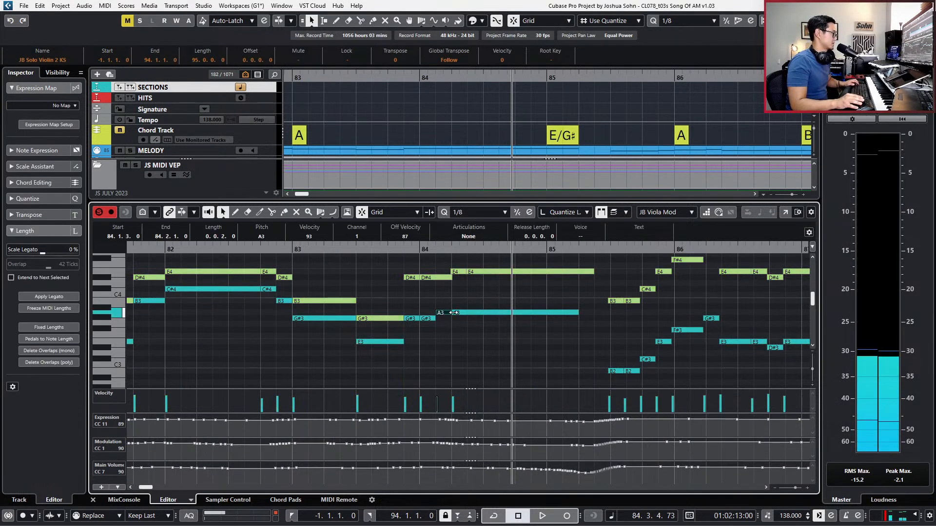
pyautogui.keyDown('shift'); pyautogui.click(459, 313); pyautogui.keyUp('shift')
pyautogui.hotkey('ctrl', 'Right')
pyautogui.press('KP_Subtract')
pyautogui.press('KP_Subtract')
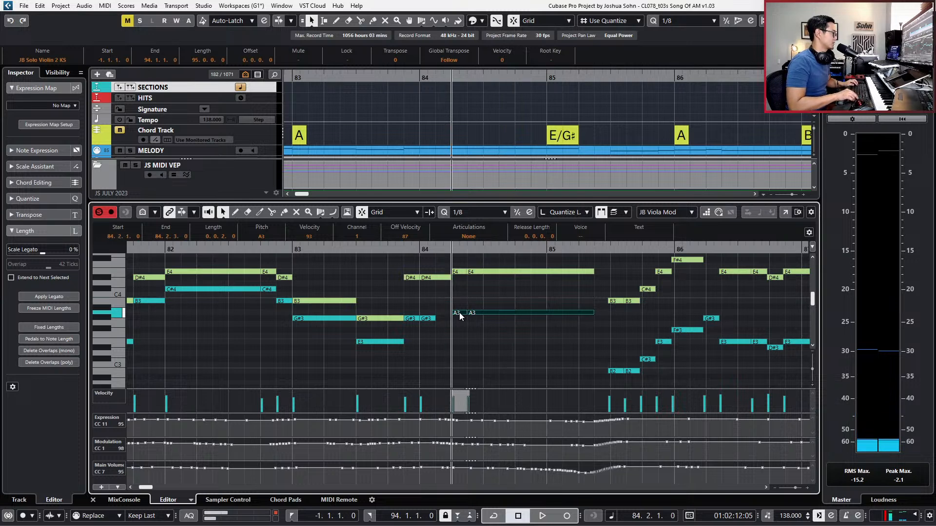
# Lengthen the viola's second G#3 note, at the start of bar 84, to reach the following A3 note.
pyautogui.click(437, 338)
pyautogui.moveTo(436, 318); pyautogui.dragTo(452, 320)
pyautogui.scroll(-2, 450, 321)
pyautogui.scroll(-1, 453, 320)
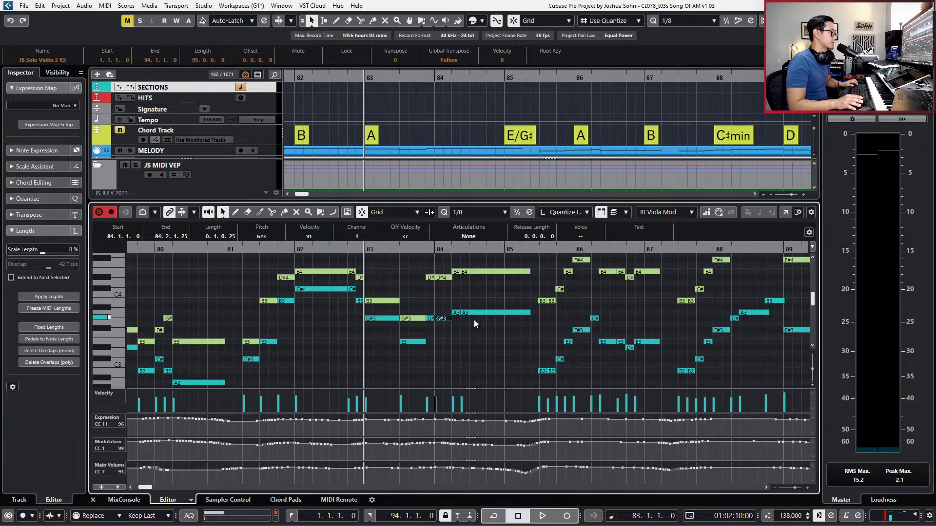
# Open the JB Solo Violin 1 KS part together with JB Solo Violin 2 KS and JB Viola Mod in the key editor at the second chorus.
pyautogui.hscroll(-3, 474, 320)
pyautogui.click(389, 301)
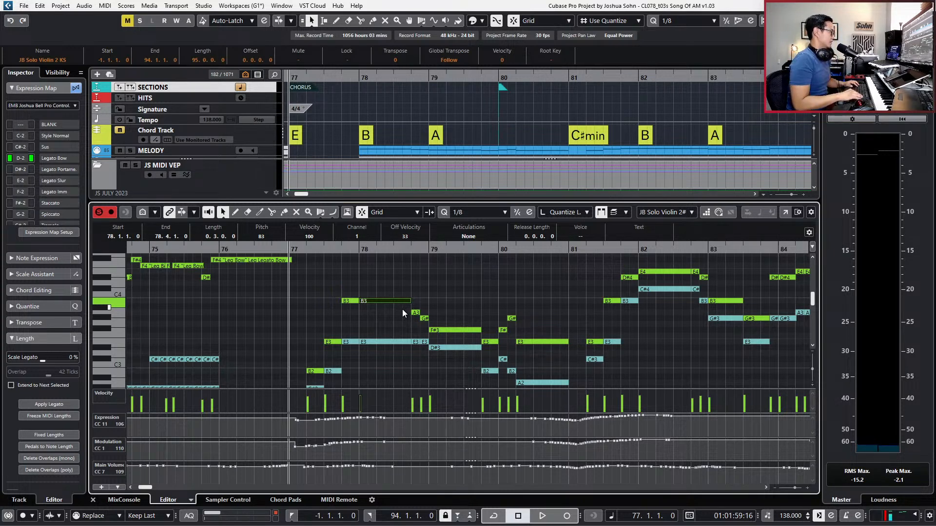
pyautogui.hotkey('ctrl', 'e')
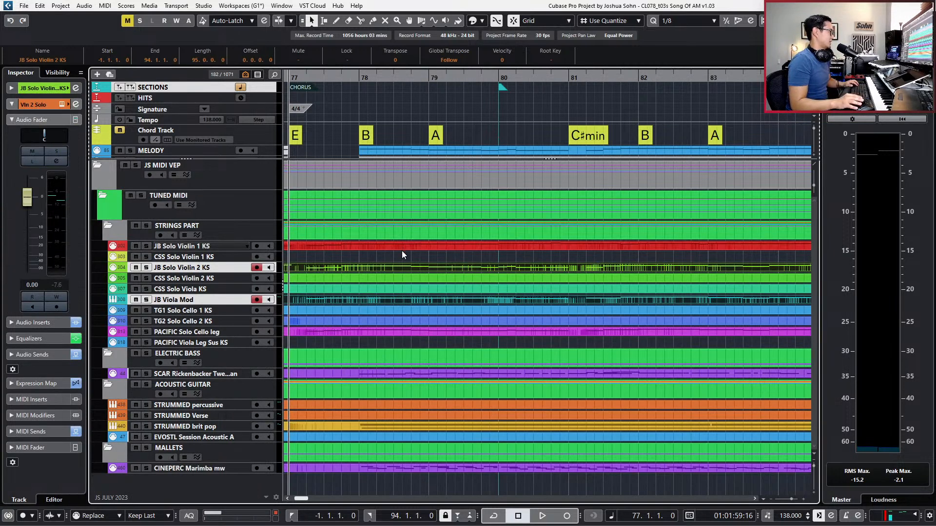
pyautogui.hotkey('ctrl', 'shift', 'a')
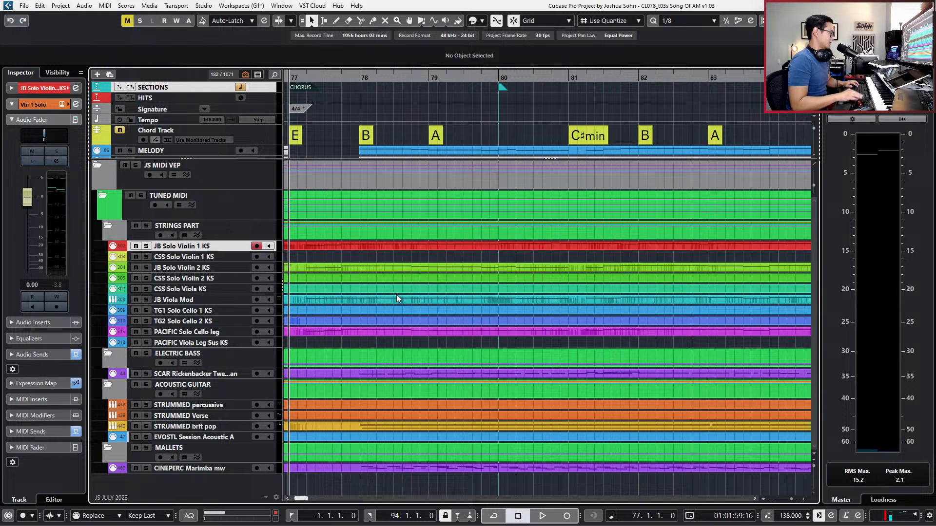
pyautogui.click(391, 271)
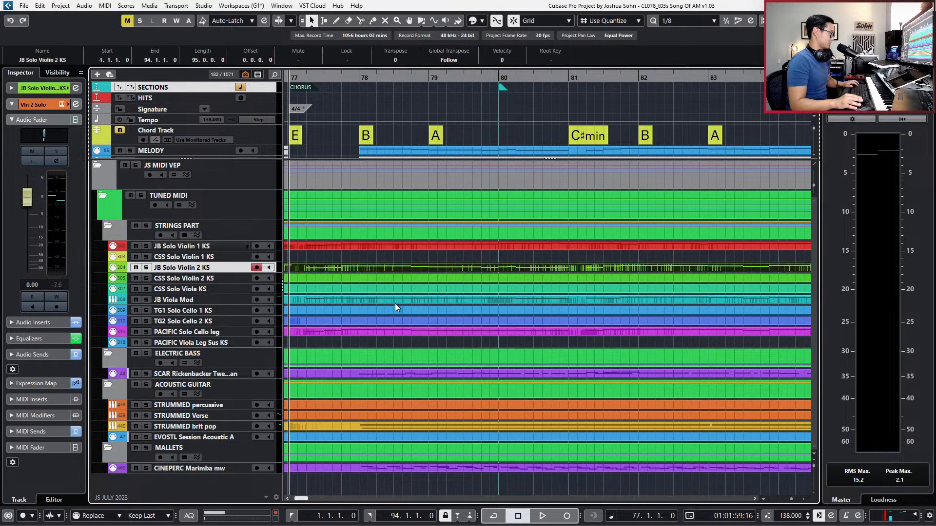
pyautogui.keyDown('shift'); pyautogui.click(395, 301); pyautogui.keyUp('shift')
pyautogui.hotkey('ctrl', 'e')
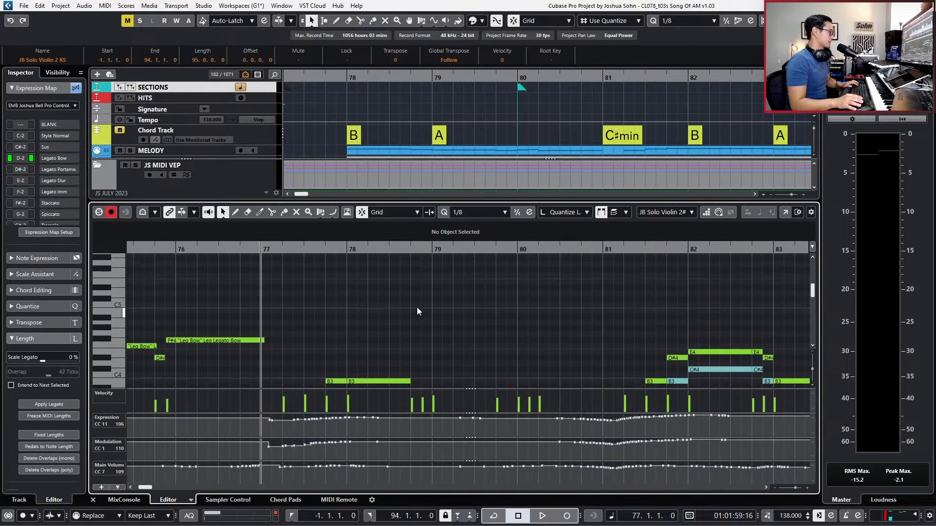
pyautogui.hotkey('ctrl', 'e')
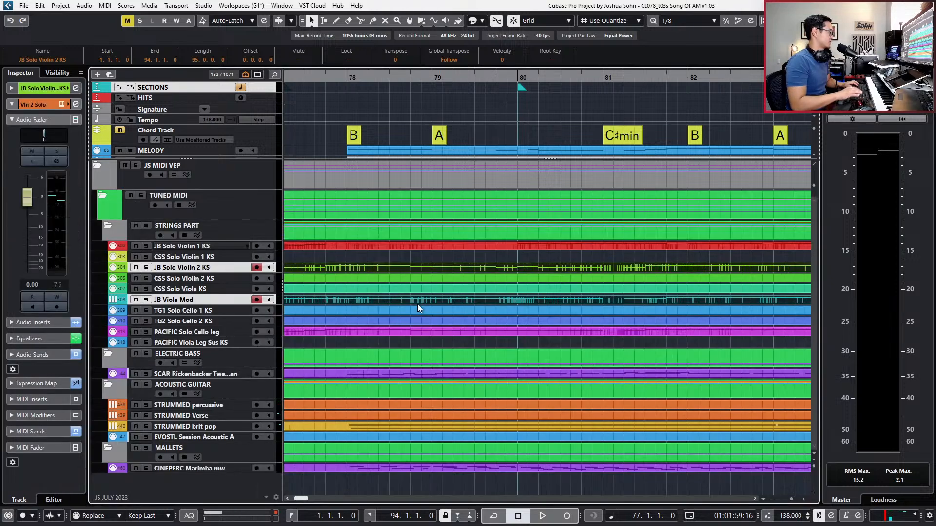
pyautogui.click(408, 246)
pyautogui.hotkey('ctrl', 'e')
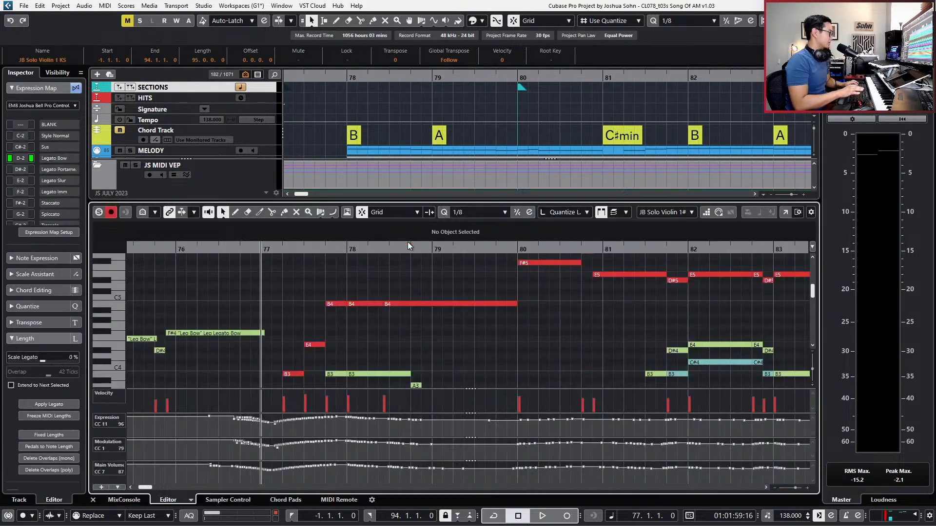
pyautogui.scroll(-5, 417, 170)
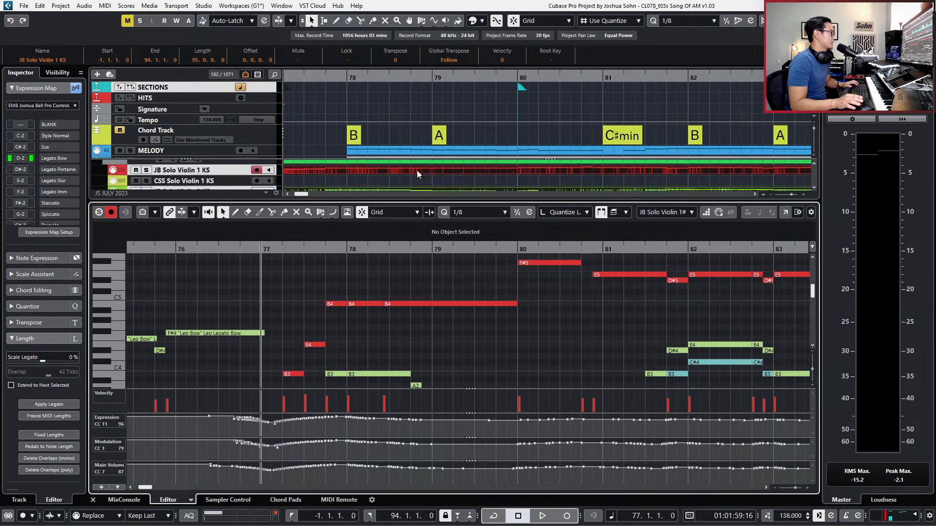
pyautogui.scroll(-3, 391, 309)
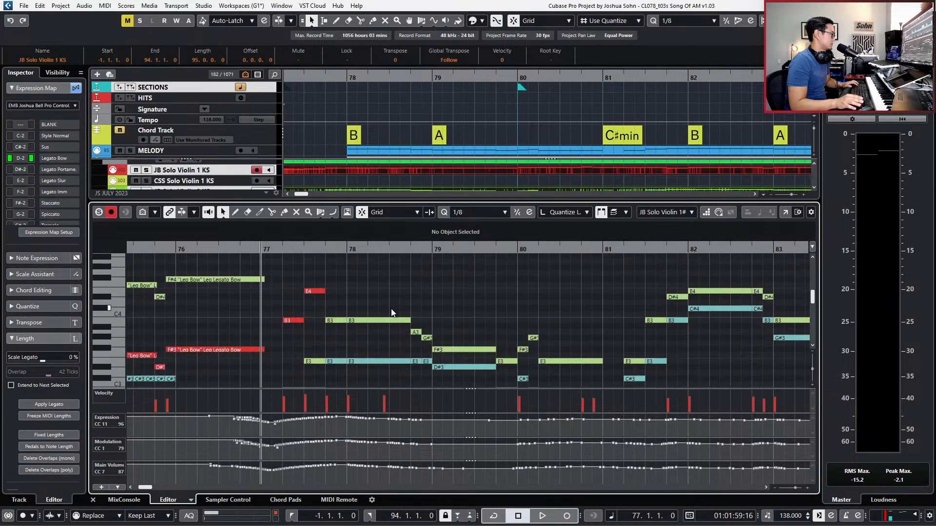
# Audition the first violin's opening chorus notes and merge the two B4 notes in bar 78 into one sustained note ending at bar 80.
pyautogui.click(313, 292)
pyautogui.scroll(3, 335, 293)
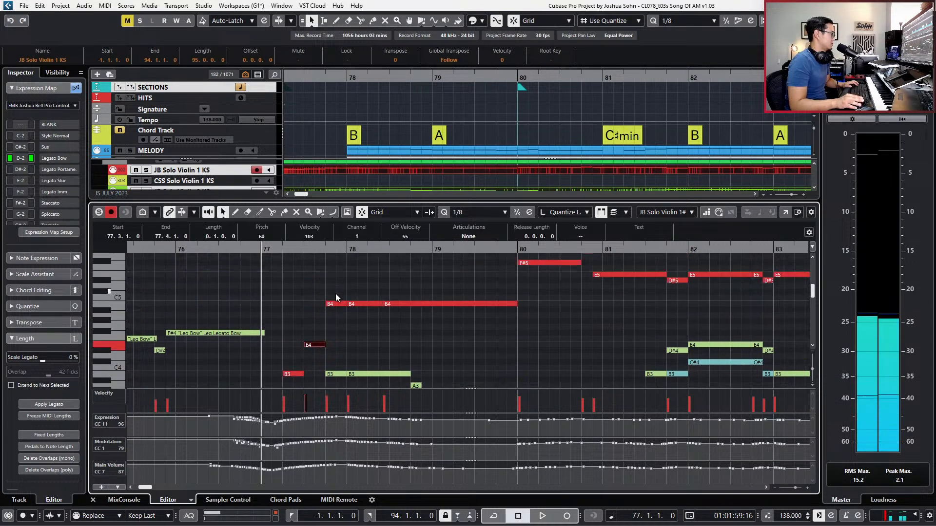
pyautogui.click(337, 306)
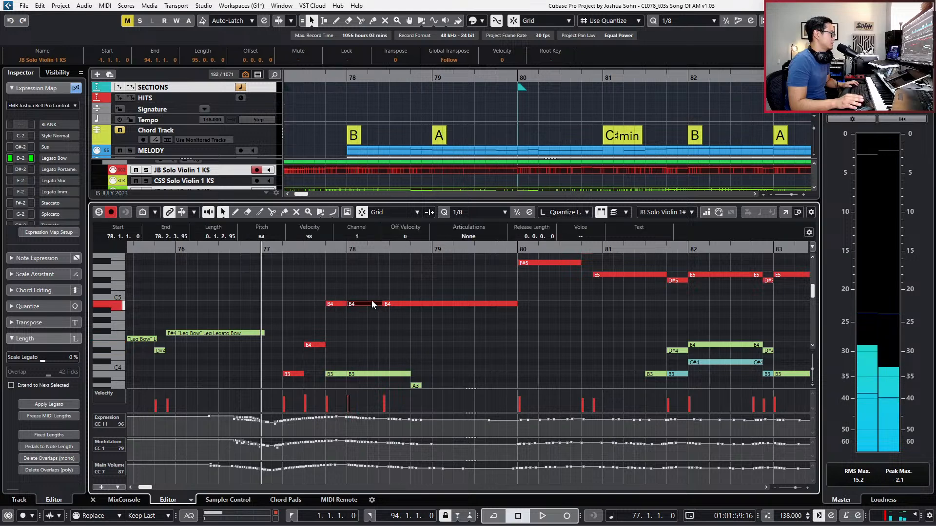
pyautogui.moveTo(373, 303); pyautogui.dragTo(427, 320)
pyautogui.click(427, 324)
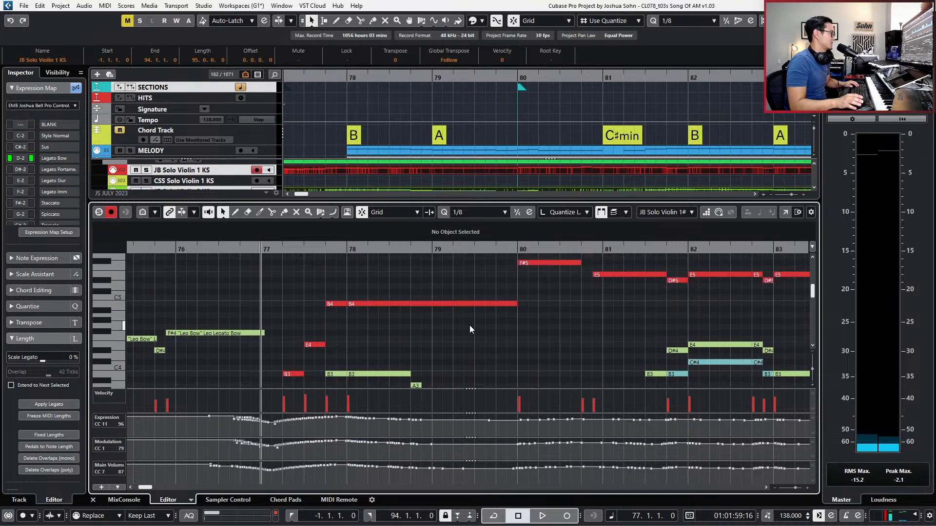
# Listen to the first violin, second violin and viola together from bar 77 through bar 79 and compare their rhythms.
pyautogui.scroll(-4, 469, 329)
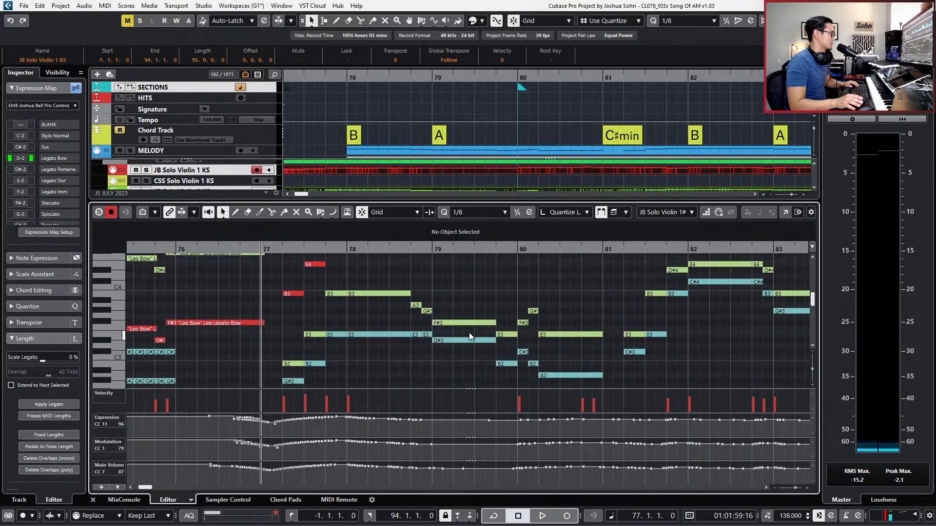
pyautogui.press('space')
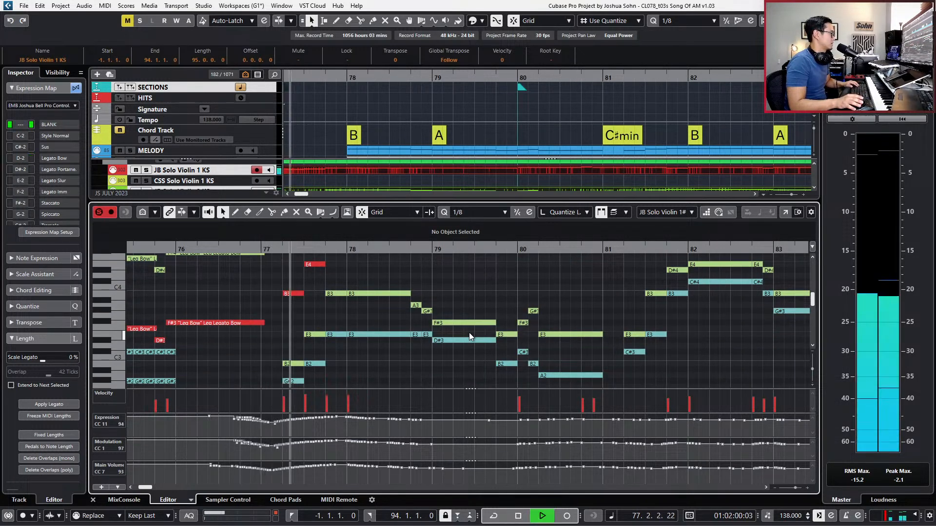
pyautogui.scroll(3, 469, 333)
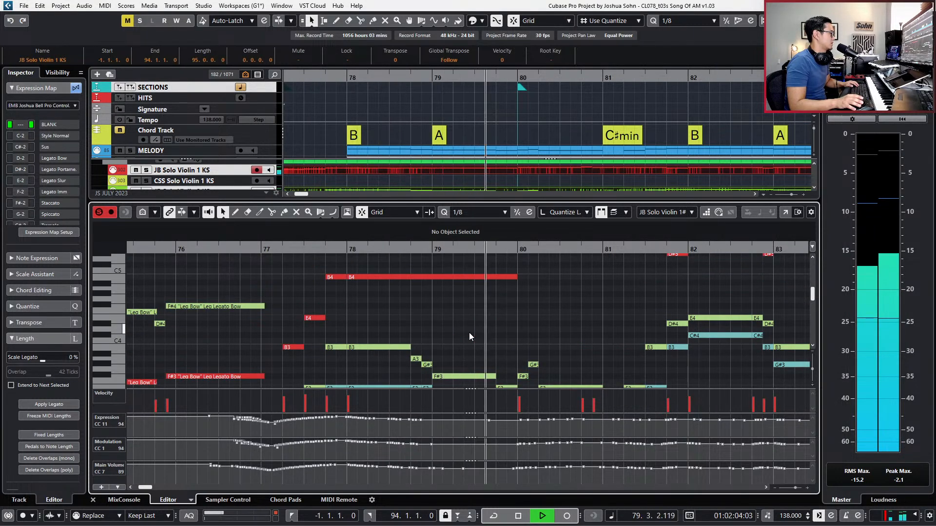
pyautogui.press('space')
pyautogui.scroll(-1, 469, 332)
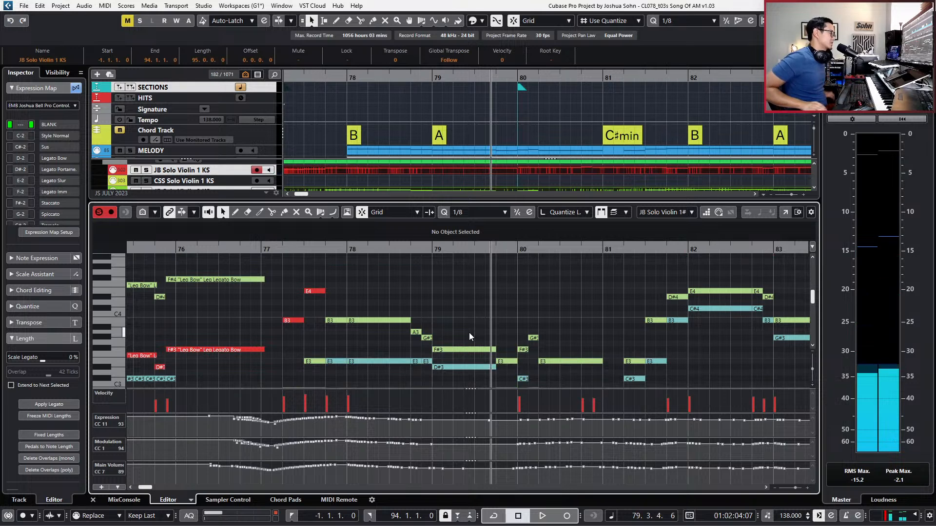
pyautogui.scroll(2, 469, 336)
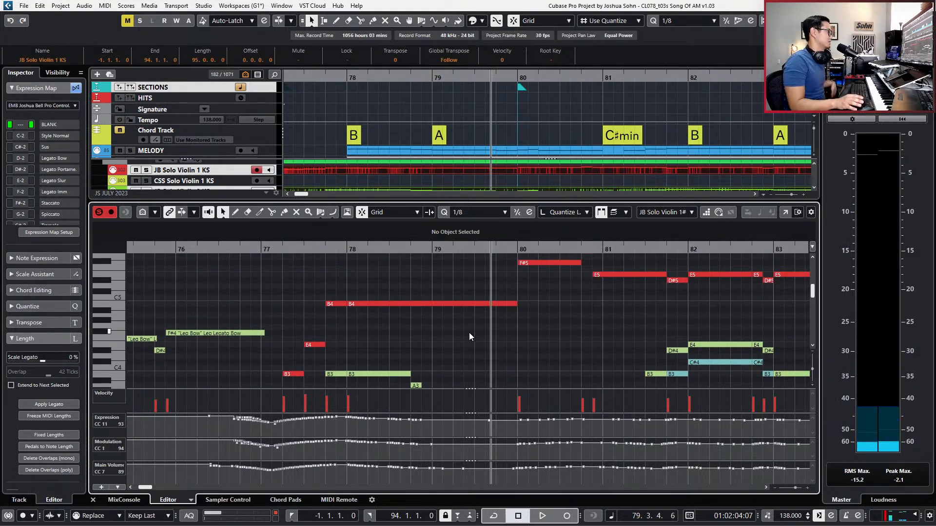
pyautogui.scroll(-1, 470, 335)
# Split the first violin's long B4 note at 78.4.1, 78.4.3 and 79.1.1 to follow the second violin's rhythm.
pyautogui.scroll(2, 452, 315)
pyautogui.click(412, 331)
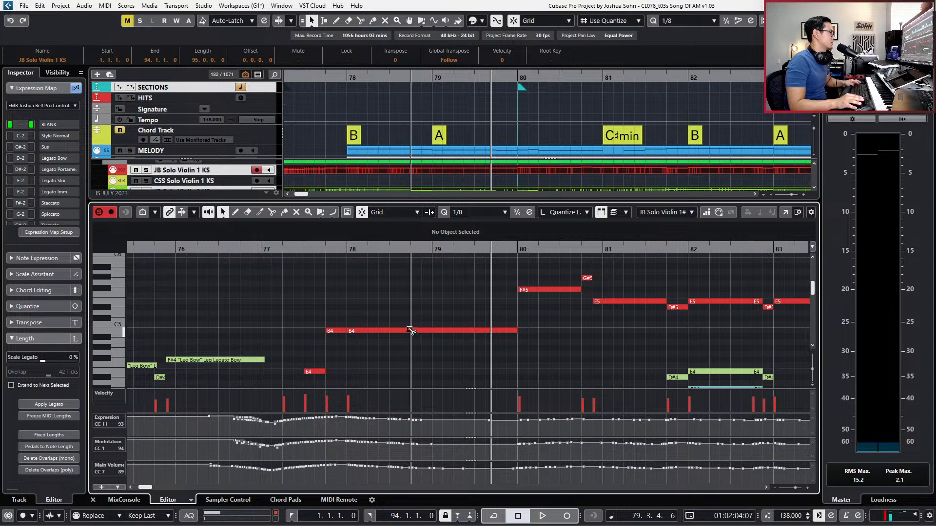
pyautogui.click(422, 331)
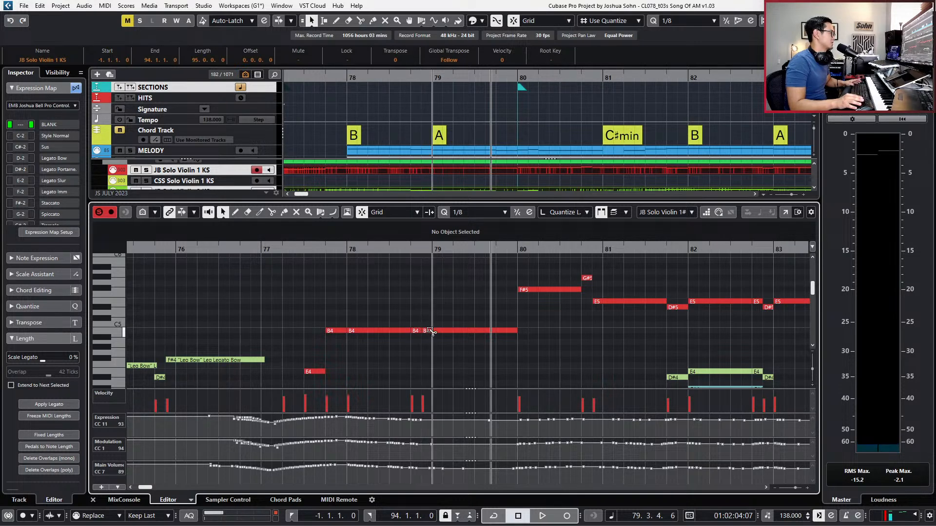
pyautogui.click(428, 330)
# Replay the passage from bar 78 and raise the first violin's short B4 note at 78.4.3 to D#5.
pyautogui.scroll(-1, 431, 319)
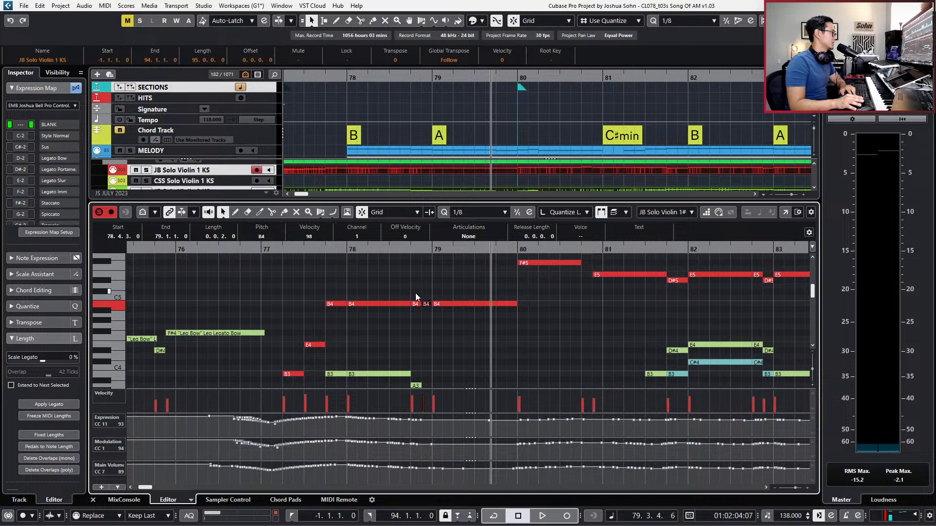
pyautogui.press('space')
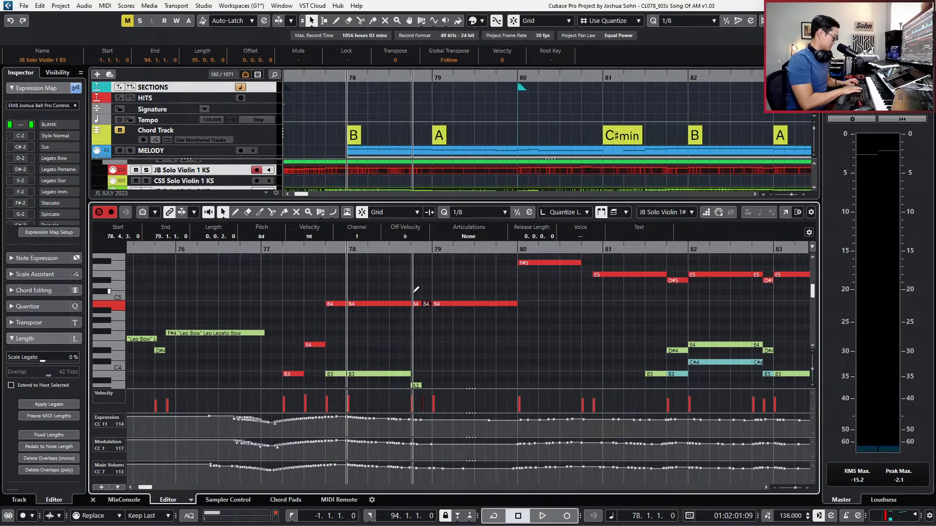
pyautogui.press('space')
pyautogui.press('space')
pyautogui.press('Left')
pyautogui.press('Up')
pyautogui.press('Down')
pyautogui.press('Right')
pyautogui.press('Up')
pyautogui.press('Up')
pyautogui.press('Up')
pyautogui.press('Up')
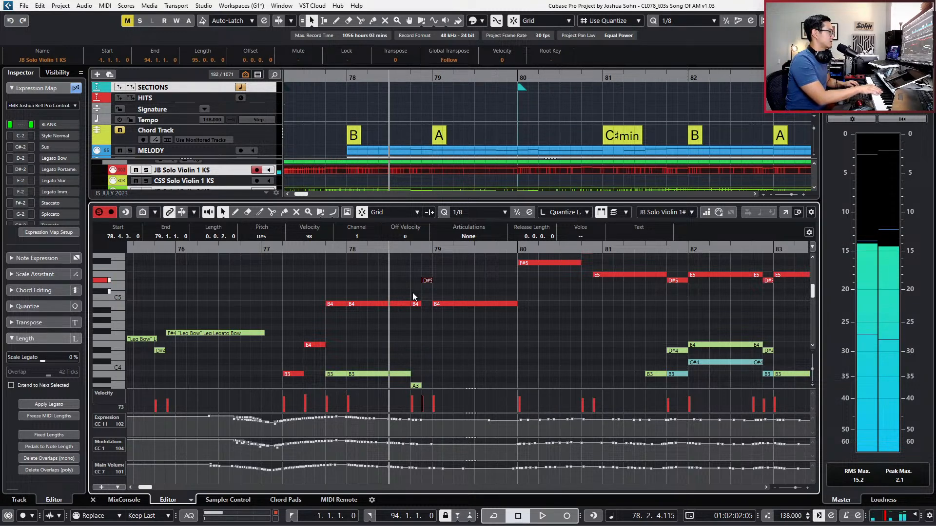
# Raise the first violin's long B4 note at the start of bar 79 to E5.
pyautogui.click(459, 305)
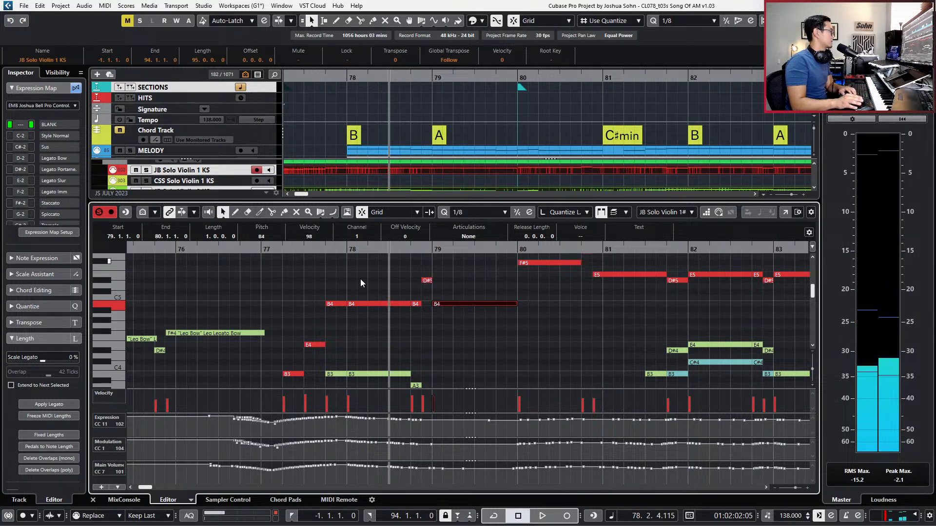
pyautogui.press('Up')
pyautogui.press('Up')
pyautogui.press('Up')
pyautogui.press('Up')
pyautogui.press('Up')
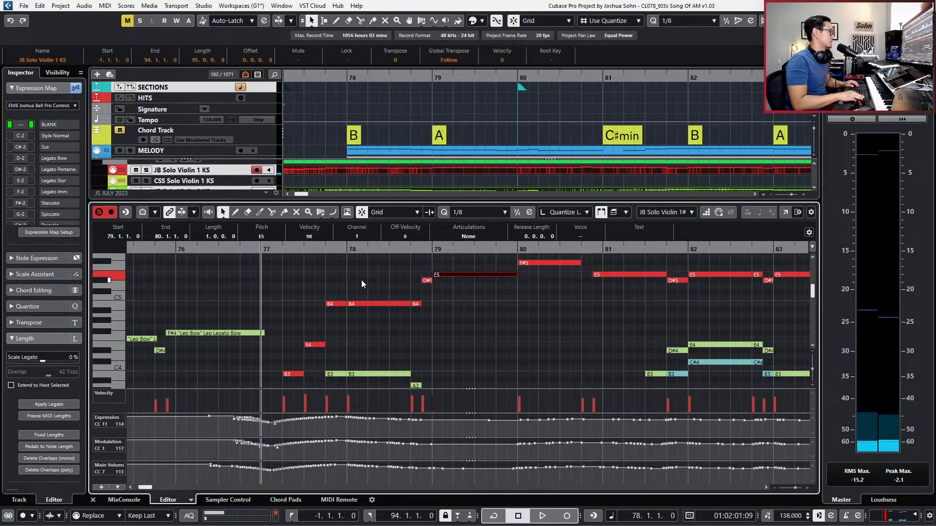
# Listen to the revised first violin line with the second violin and viola from the start of the second chorus through bar 79.
pyautogui.press('space')
pyautogui.press('g')
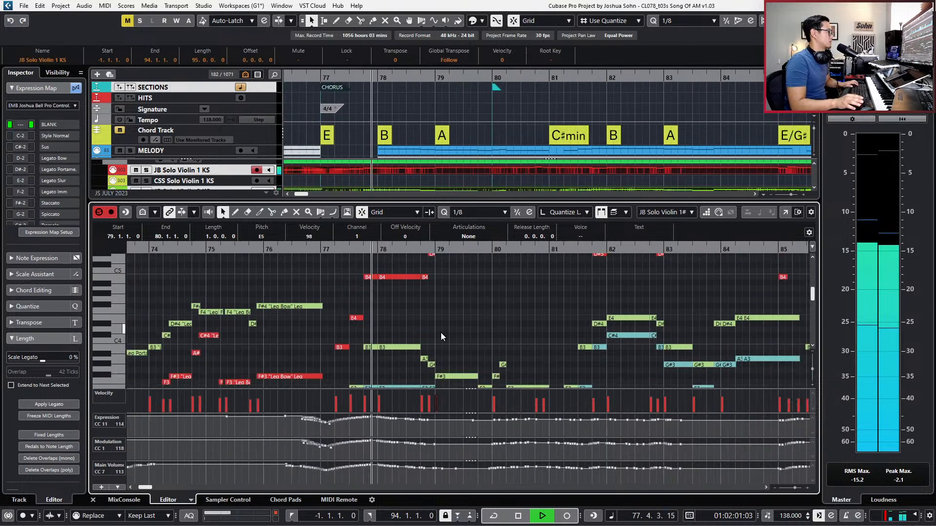
pyautogui.click(441, 326)
pyautogui.scroll(4, 453, 332)
pyautogui.scroll(-4, 479, 338)
pyautogui.press('space')
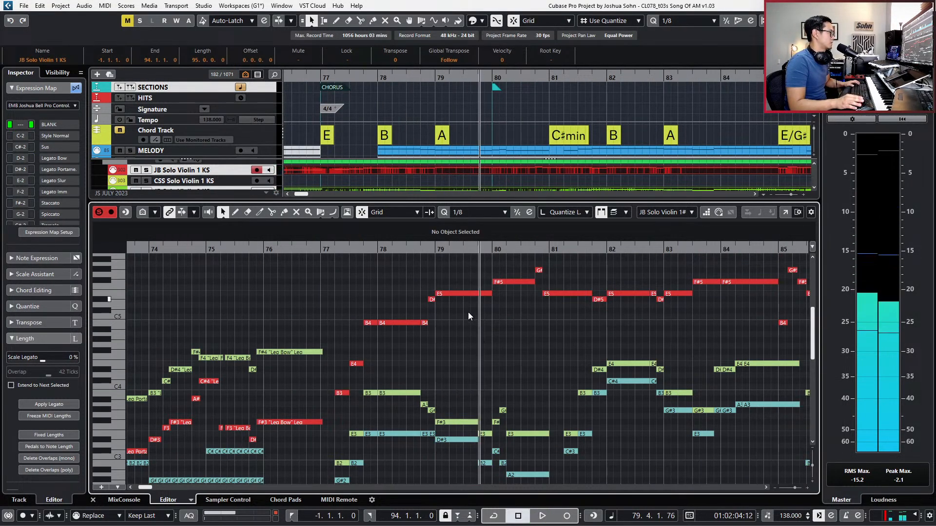
# Examine the first violin's E5 note in bar 79 against the A chord and the viola and second violin notes below.
pyautogui.click(467, 295)
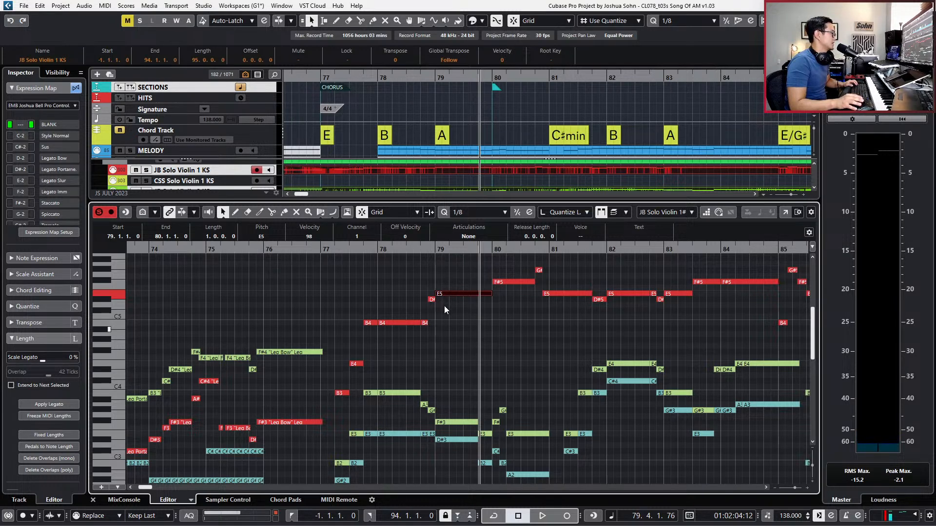
pyautogui.click(445, 137)
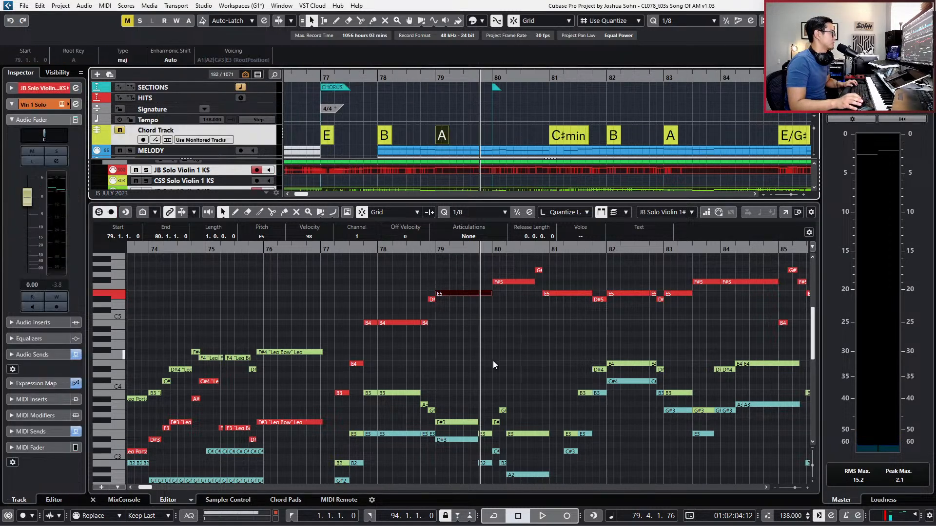
pyautogui.press('h')
pyautogui.press('h')
pyautogui.press('h')
pyautogui.press('h')
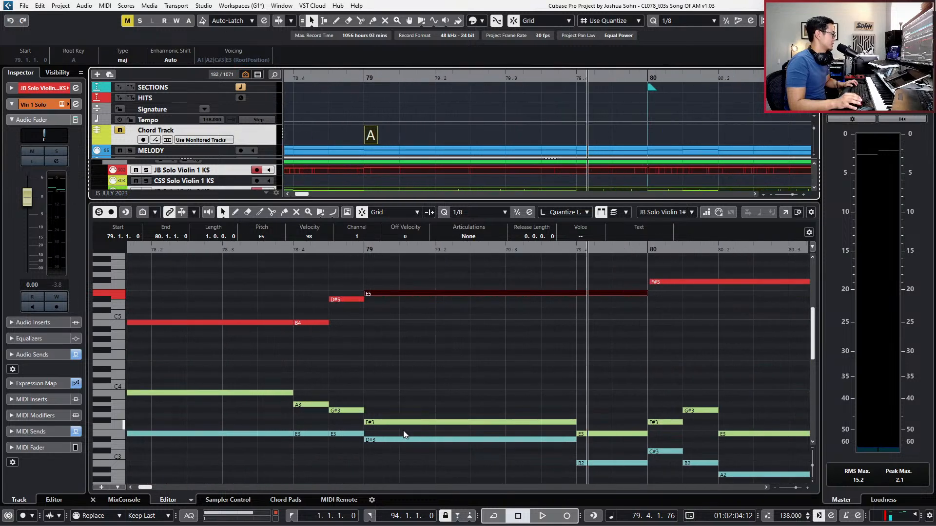
pyautogui.click(402, 438)
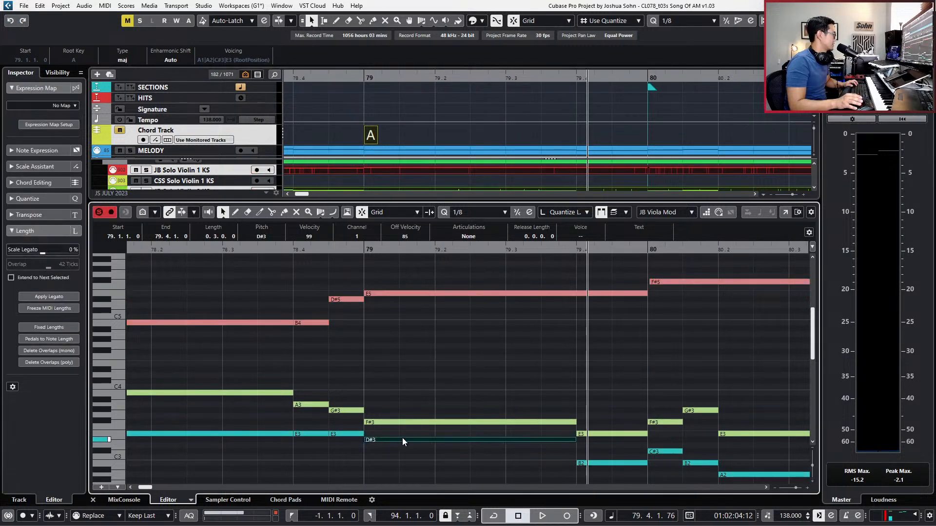
pyautogui.click(402, 420)
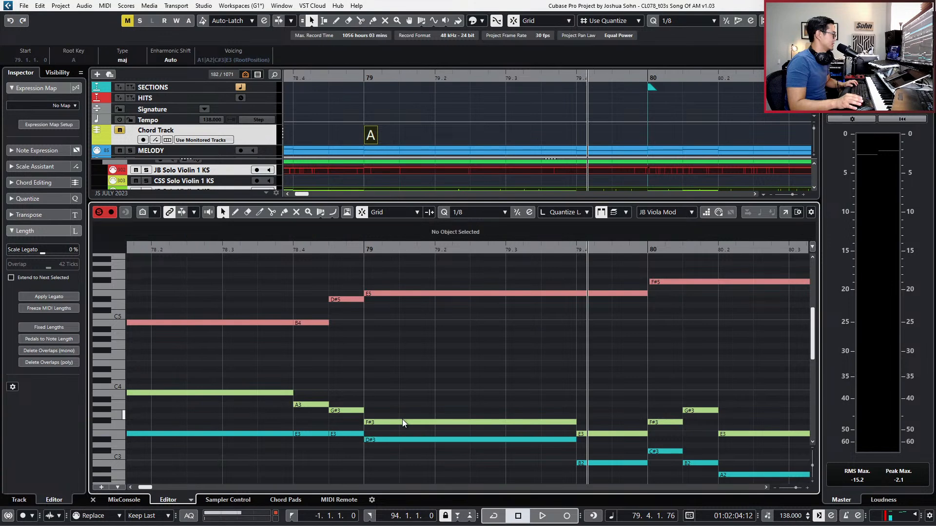
# Replay the passage from bar 78 into bar 79 to hear how the three string parts fit together.
pyautogui.press('g')
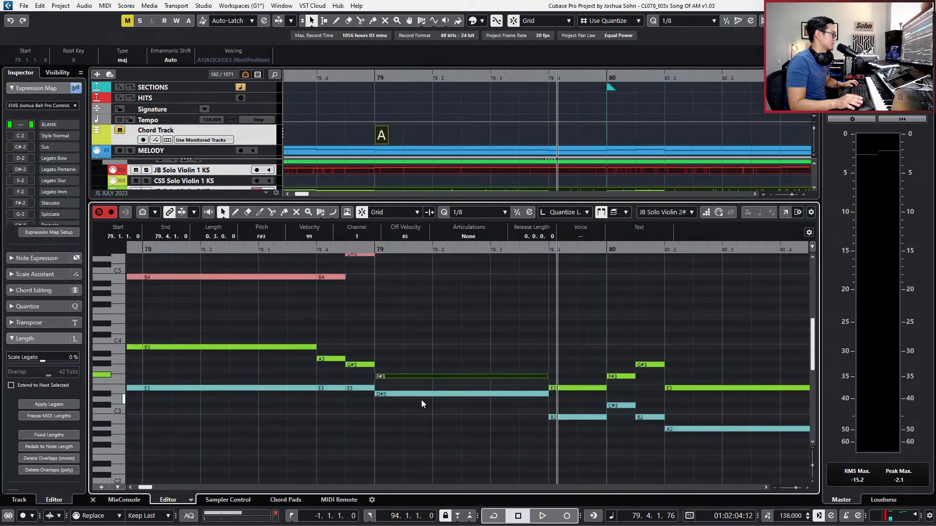
pyautogui.press('g')
pyautogui.press('KP_Subtract')
pyautogui.press('KP_Subtract')
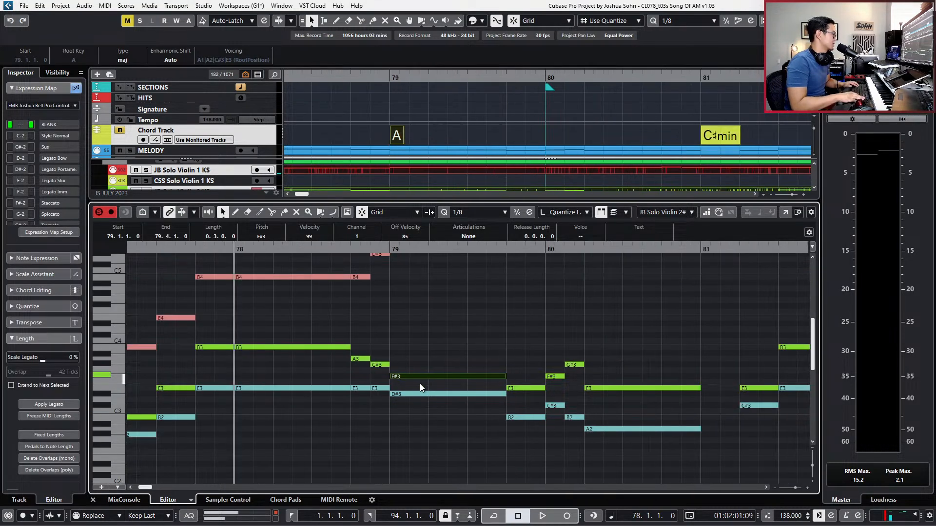
pyautogui.press('space')
pyautogui.scroll(3, 439, 368)
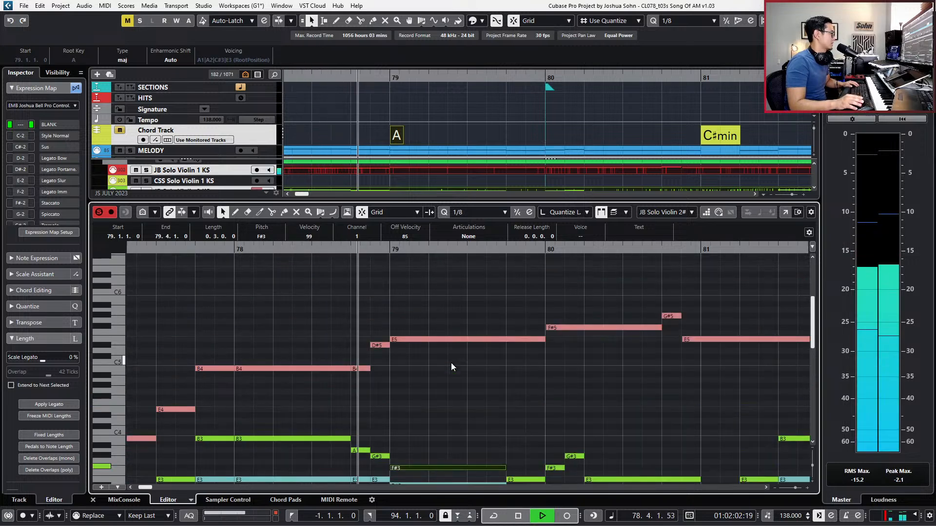
pyautogui.press('space')
pyautogui.scroll(-3, 451, 362)
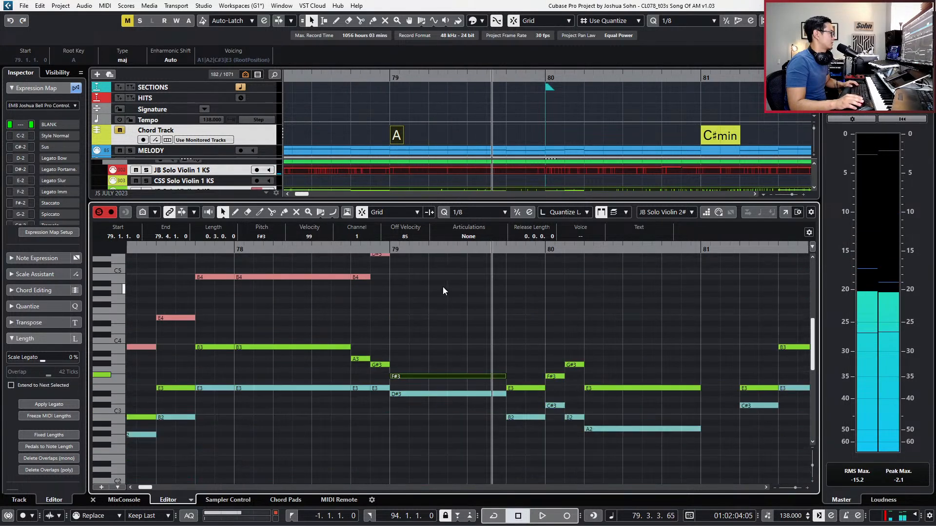
# Lower the first violin's long note at the start of bar 79 to D#5 and replay from bar 78.
pyautogui.scroll(3, 439, 335)
pyautogui.click(430, 298)
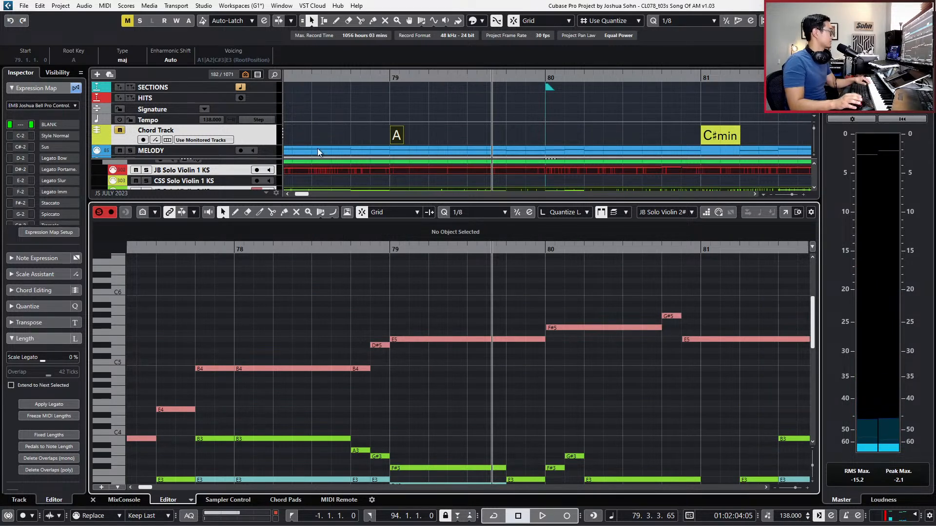
pyautogui.scroll(-2, 301, 133)
pyautogui.click(214, 121)
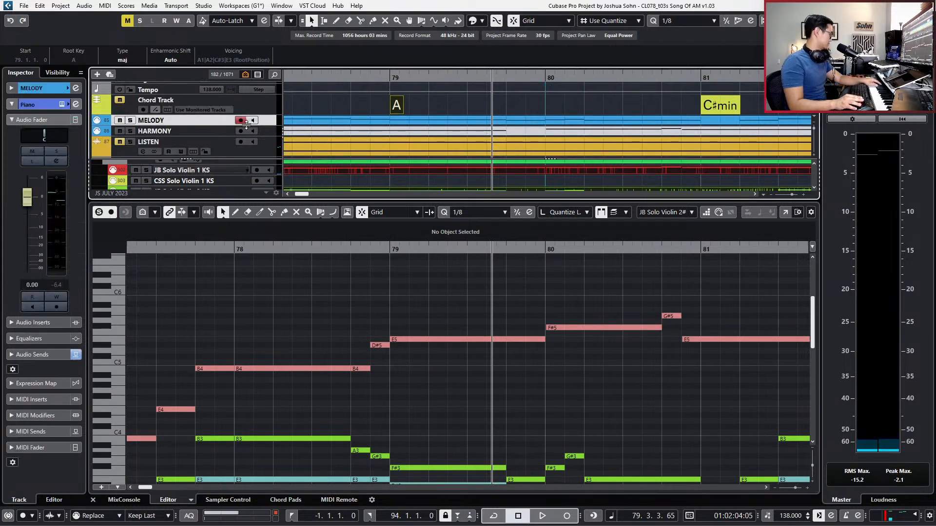
pyautogui.click(443, 335)
pyautogui.click(444, 340)
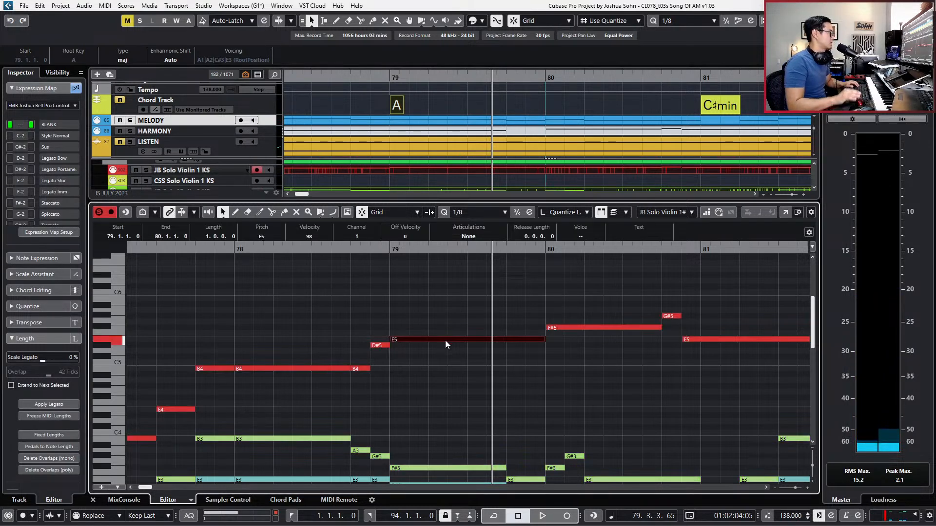
pyautogui.press('Down')
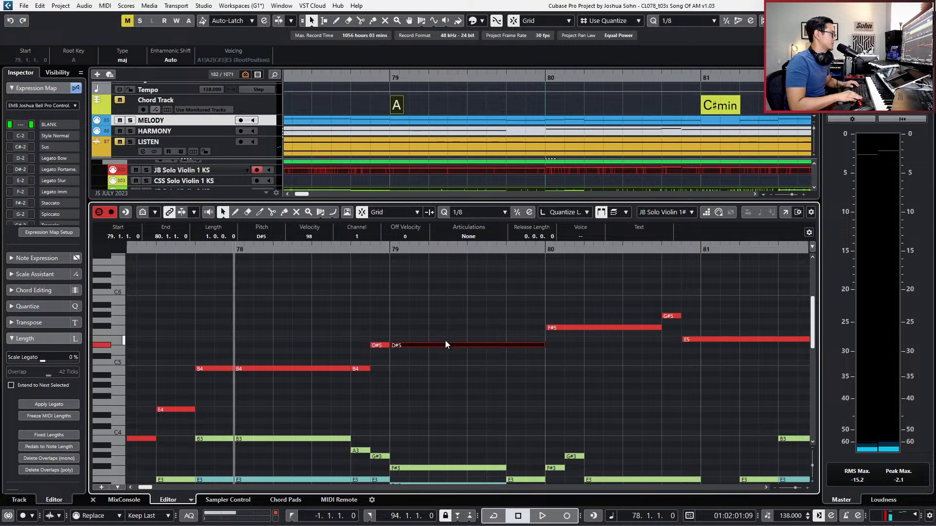
pyautogui.press('space')
pyautogui.scroll(-3, 458, 343)
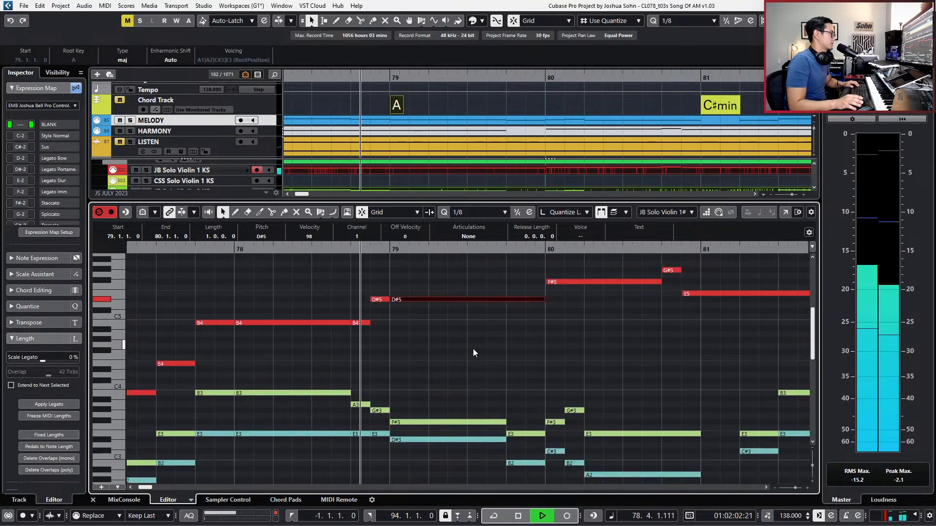
pyautogui.press('space')
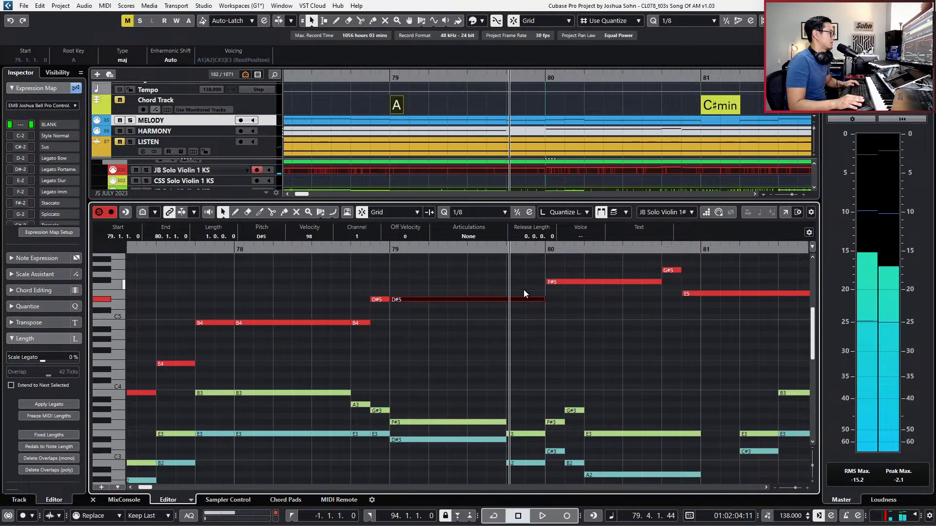
# Split the first violin's long D#5 note at 79.4.1 and lower the second part to C#5.
pyautogui.click(507, 304)
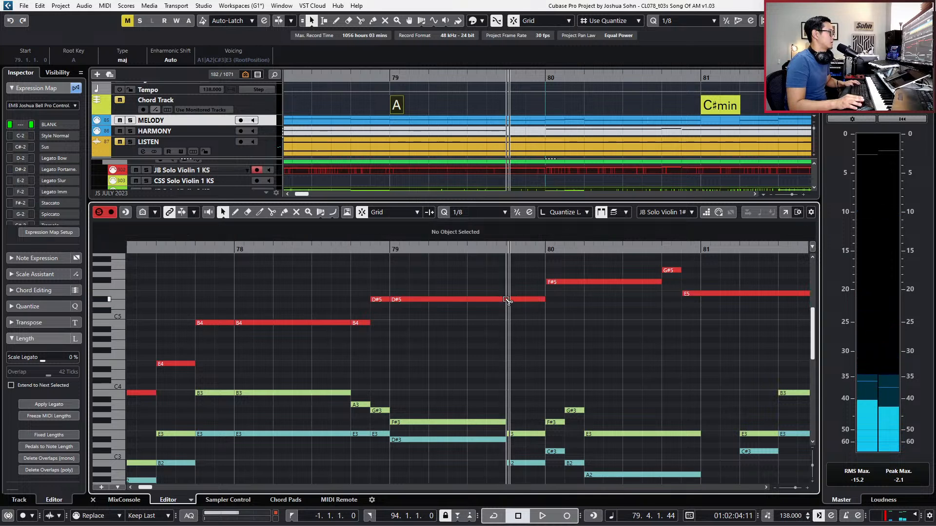
pyautogui.keyDown('alt'); pyautogui.click(509, 300); pyautogui.keyUp('alt')
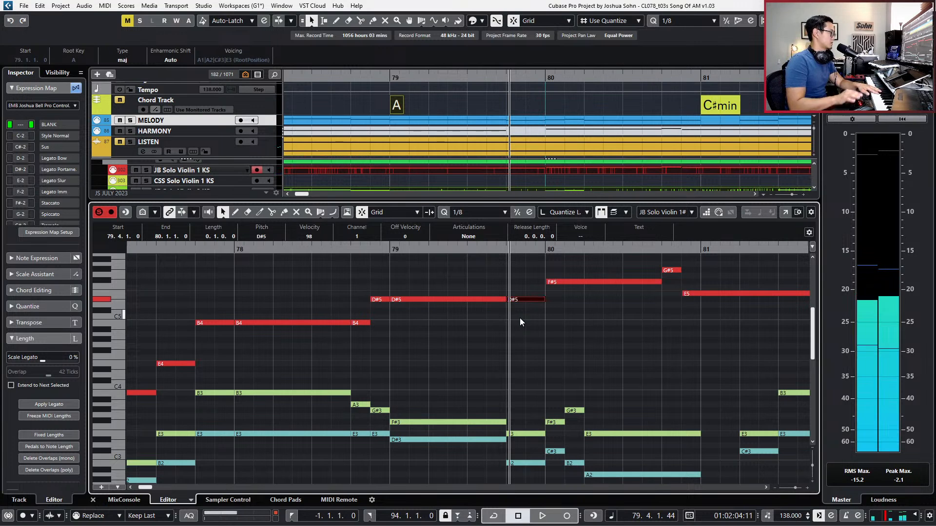
pyautogui.click(538, 321)
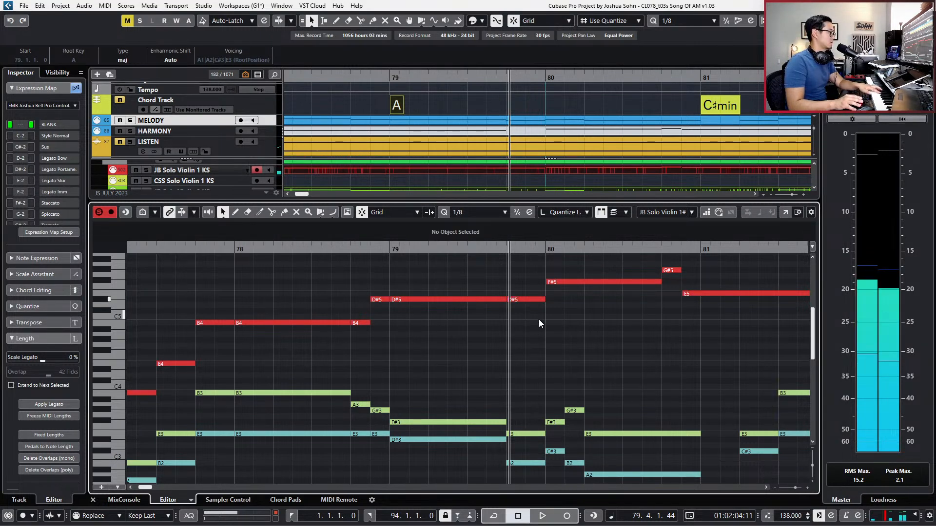
pyautogui.click(530, 300)
pyautogui.press('Down')
pyautogui.press('Down')
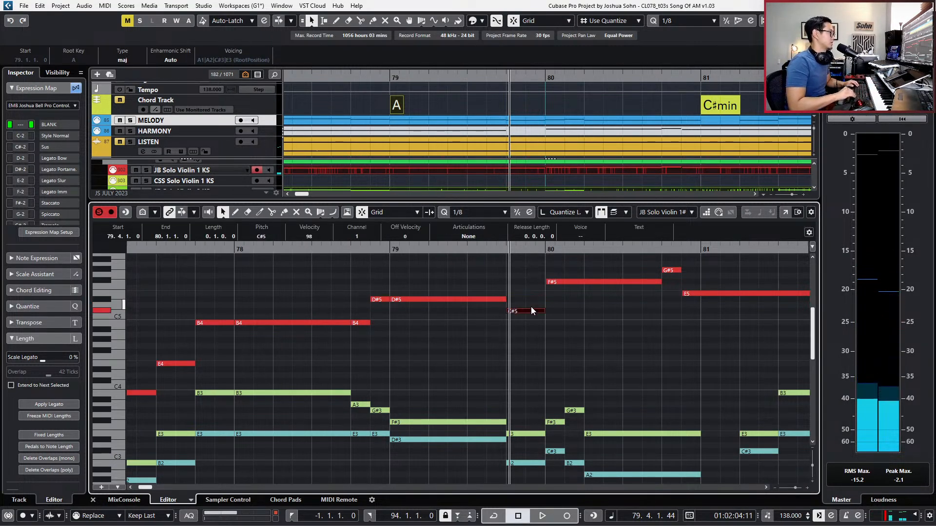
# Replay the passage and raise the first violin's short note at 79.4.1 to F#5.
pyautogui.press('space')
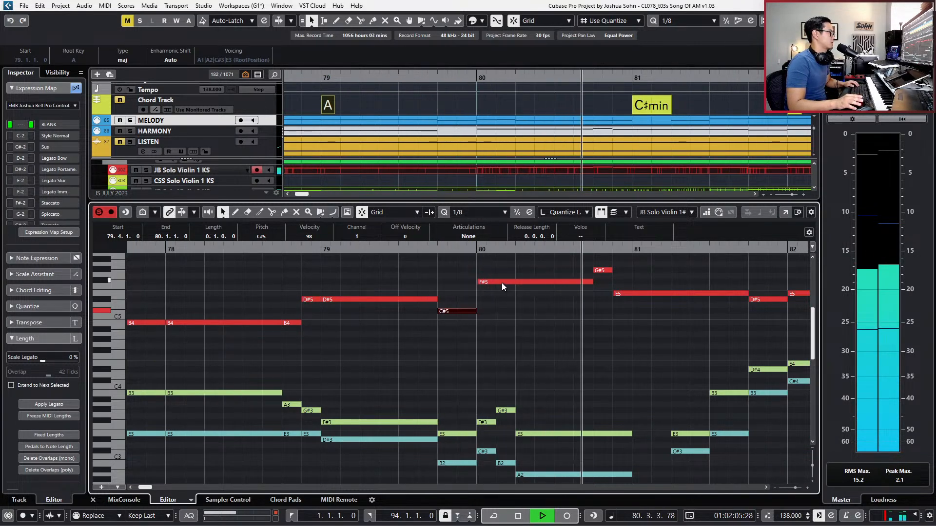
pyautogui.press('space')
pyautogui.press('Up')
pyautogui.press('Up')
pyautogui.press('Up')
pyautogui.press('Up')
pyautogui.press('Up')
# Listen through bar 92 and shorten the first violin's E5 note at the start of bar 88 to end at 88.3.3.70.
pyautogui.press('space')
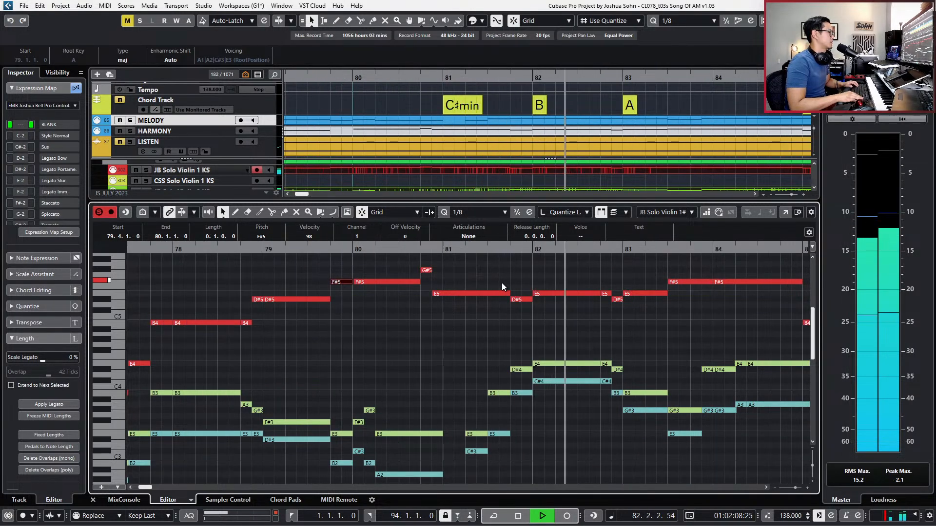
pyautogui.press('g')
pyautogui.press('g')
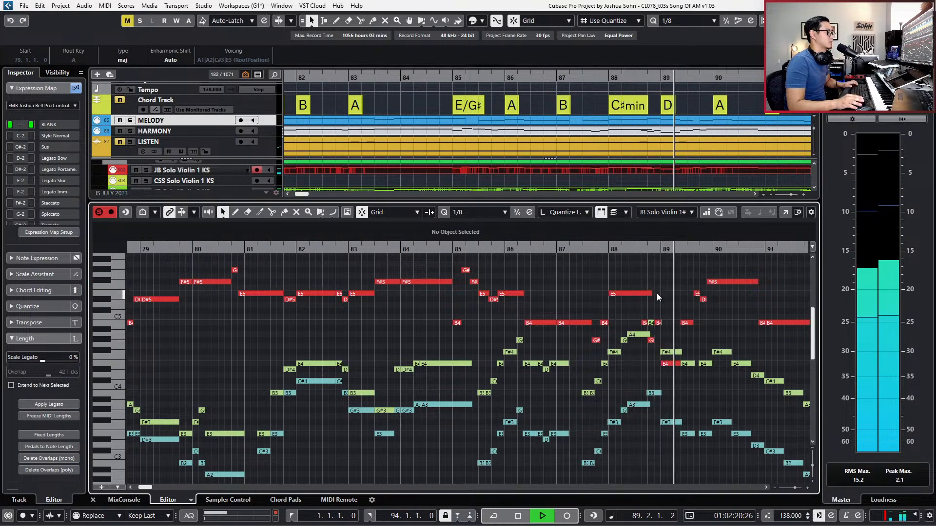
pyautogui.moveTo(652, 294); pyautogui.dragTo(640, 295)
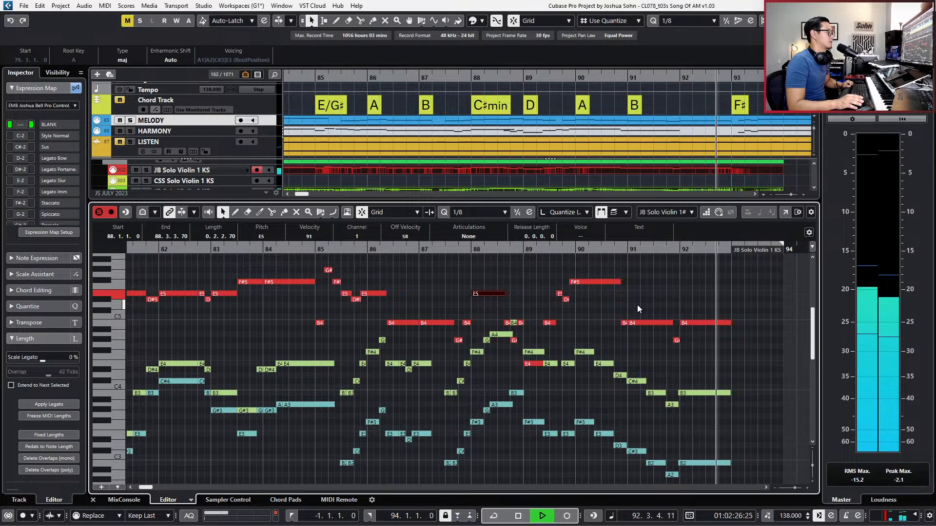
pyautogui.press('space')
# Select the first violin's B4 notes from 77.4.1 through bar 78 and replay the chorus from bar 77.
pyautogui.press('g')
pyautogui.press('g')
pyautogui.press('h')
pyautogui.press('h')
pyautogui.press('h')
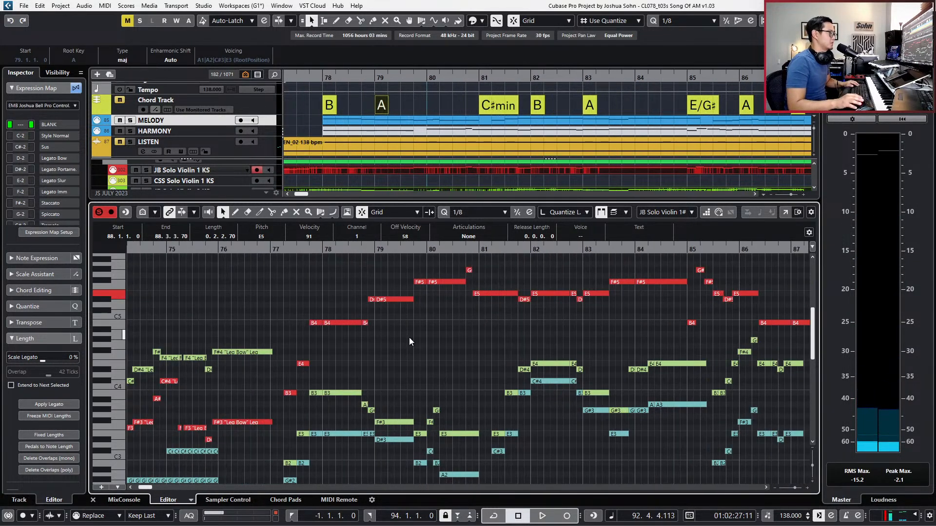
pyautogui.click(321, 322)
pyautogui.press('l')
pyautogui.press('KP_Subtract')
pyautogui.press('KP_Add')
pyautogui.press('KP_Subtract')
pyautogui.press('KP_Add')
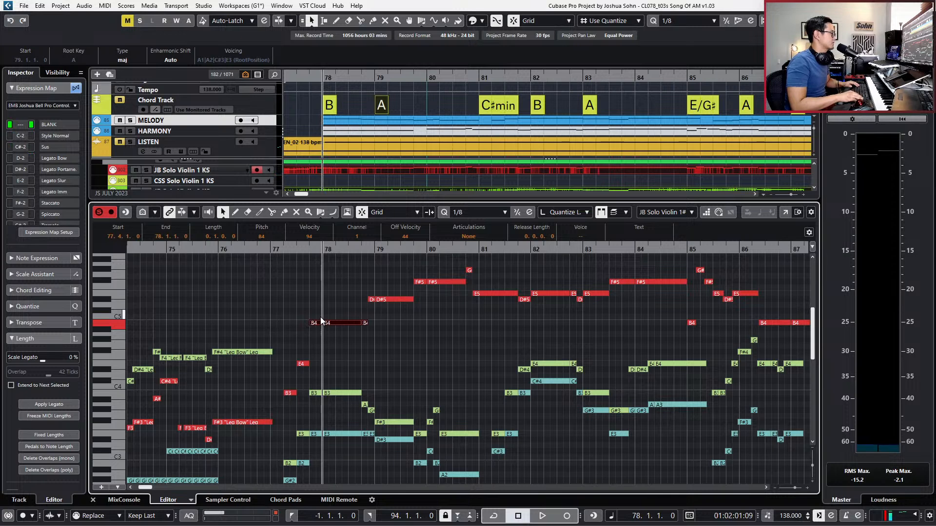
pyautogui.press('KP_Subtract')
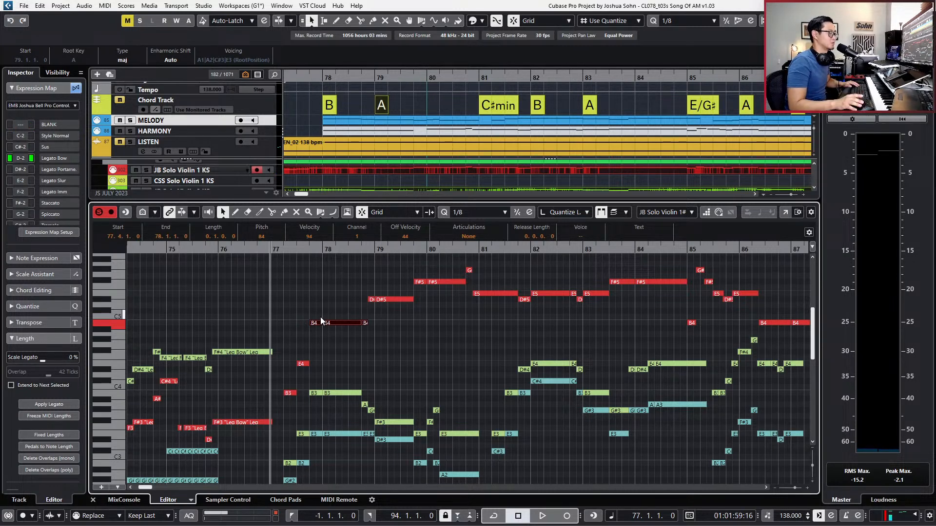
pyautogui.scroll(-1, 357, 314)
pyautogui.press('space')
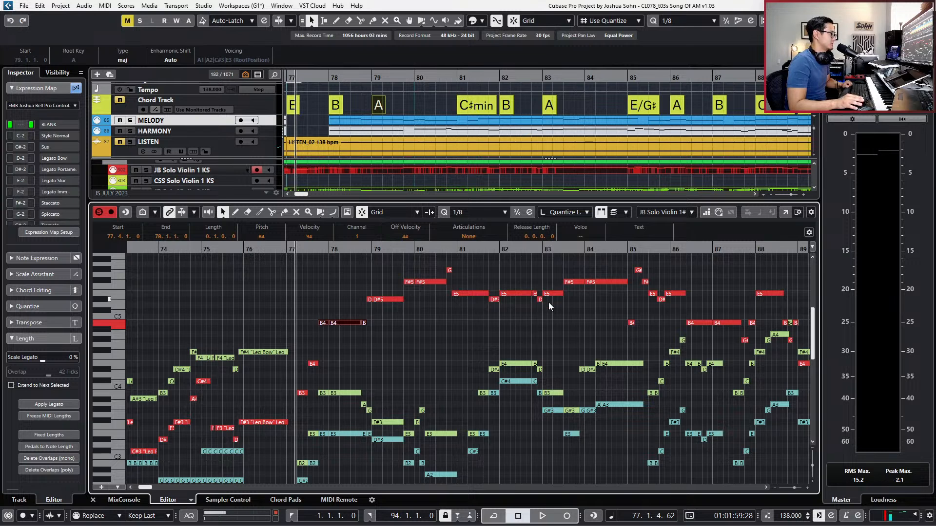
# Listen to the string parts from bar 82 into bar 84.
pyautogui.scroll(2, 562, 277)
pyautogui.click(553, 251)
pyautogui.scroll(2, 542, 282)
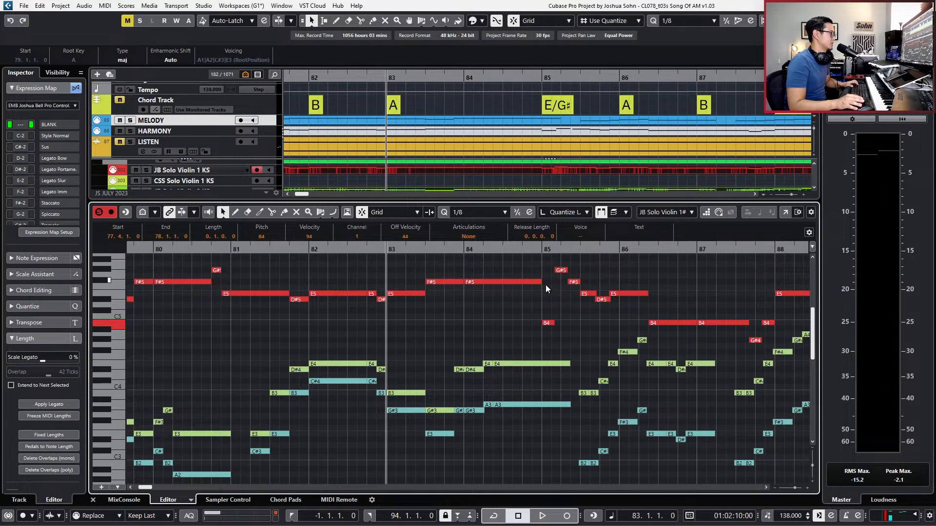
pyautogui.hotkey('ctrl', 'Left')
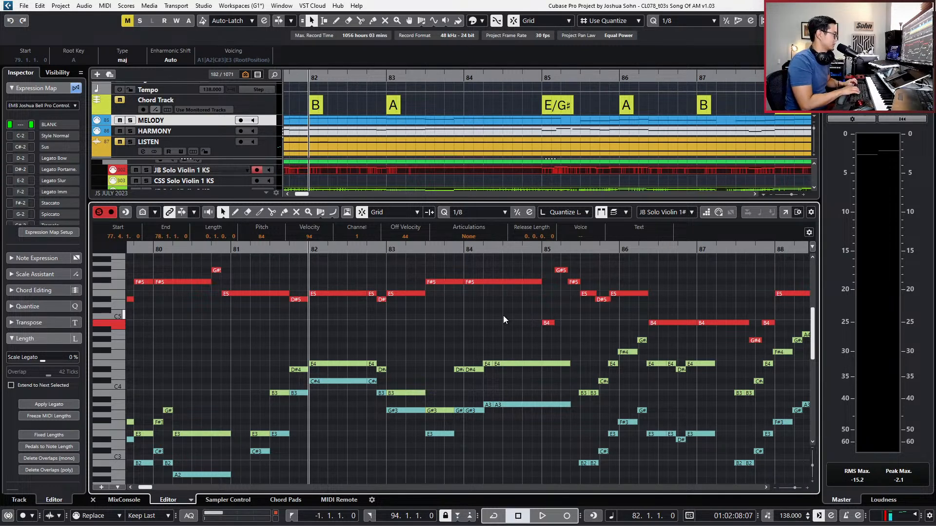
pyautogui.press('space')
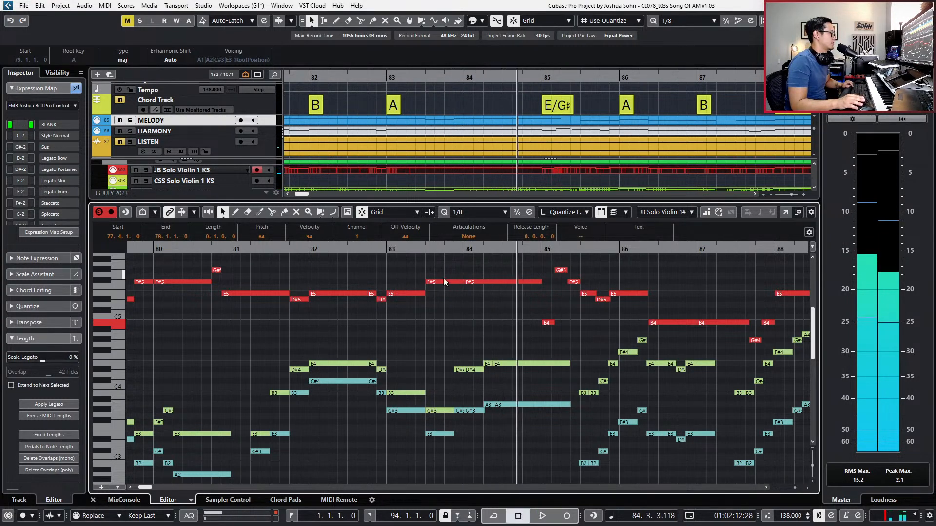
# Lower the first violin's F#5 note at 83.3.1 to D#5, auditioning pitches against the passage from bar 83.
pyautogui.click(407, 294)
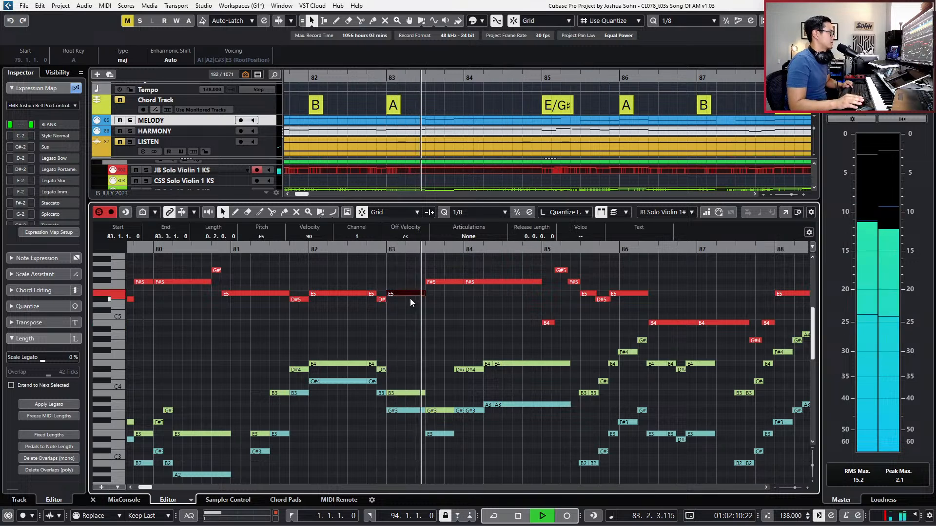
pyautogui.press('space')
pyautogui.click(428, 283)
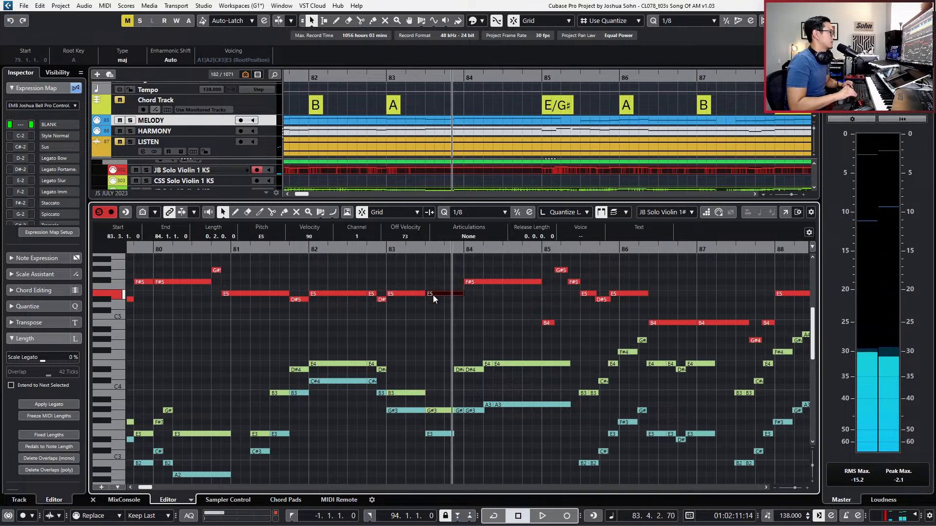
pyautogui.press('Down')
pyautogui.press('Right')
pyautogui.moveTo(433, 294); pyautogui.dragTo(434, 305)
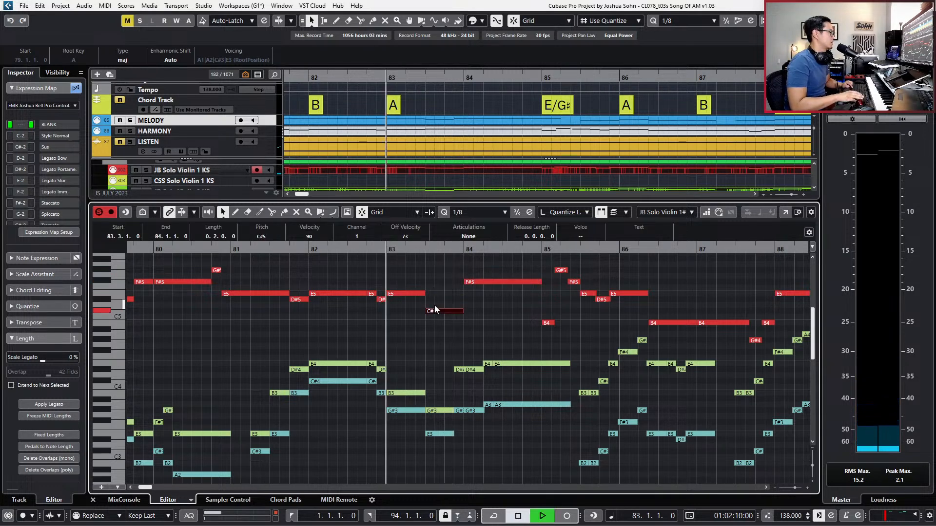
pyautogui.press('space')
pyautogui.press('Up')
pyautogui.press('Up')
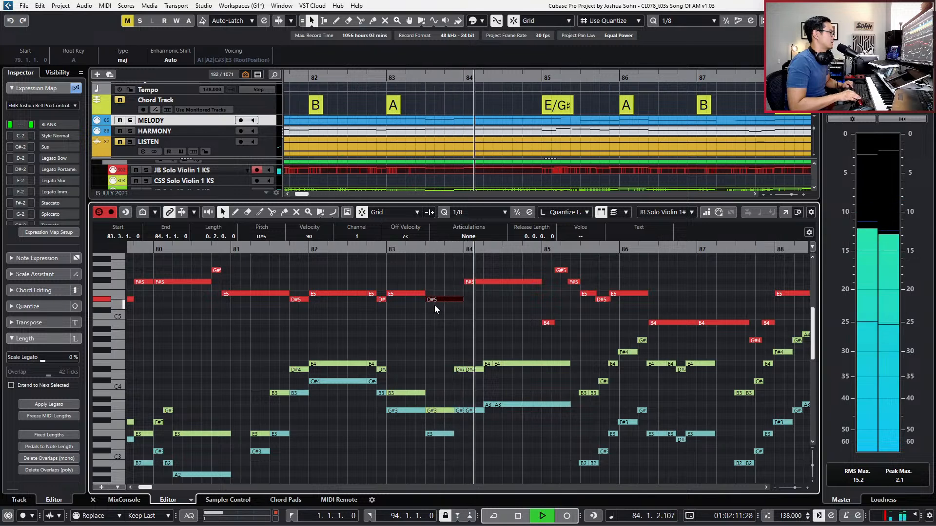
pyautogui.press('space')
pyautogui.press('space')
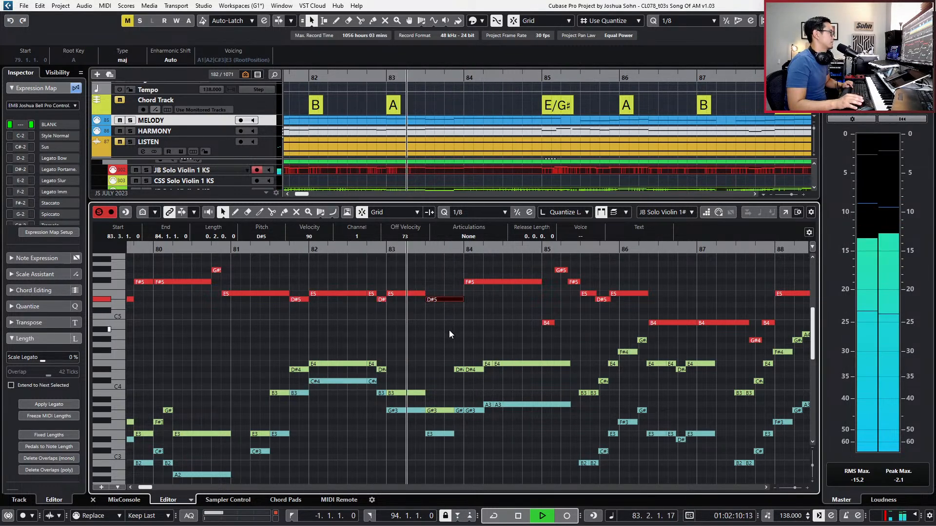
# Lower the first violin's short F#5 note at 84.1.1 to B4 and play the passage into bar 85.
pyautogui.click(420, 293)
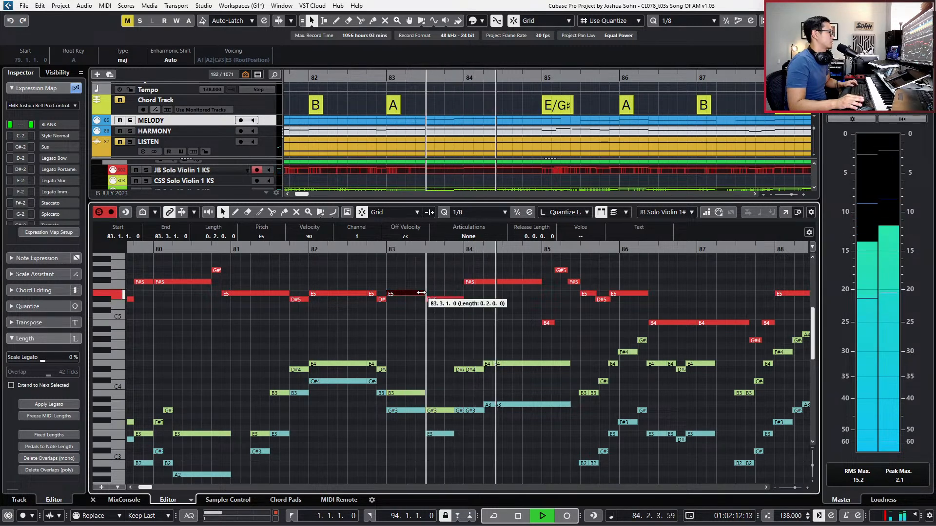
pyautogui.click(475, 283)
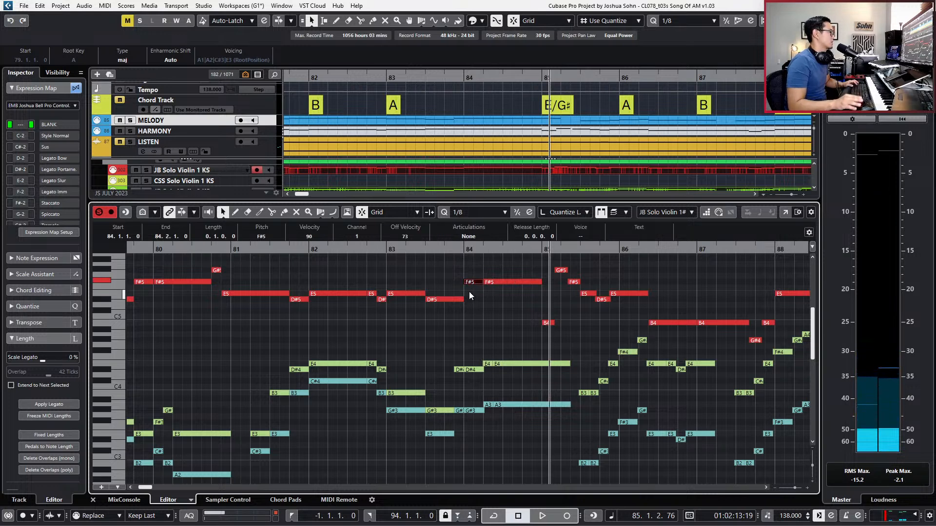
pyautogui.click(406, 293)
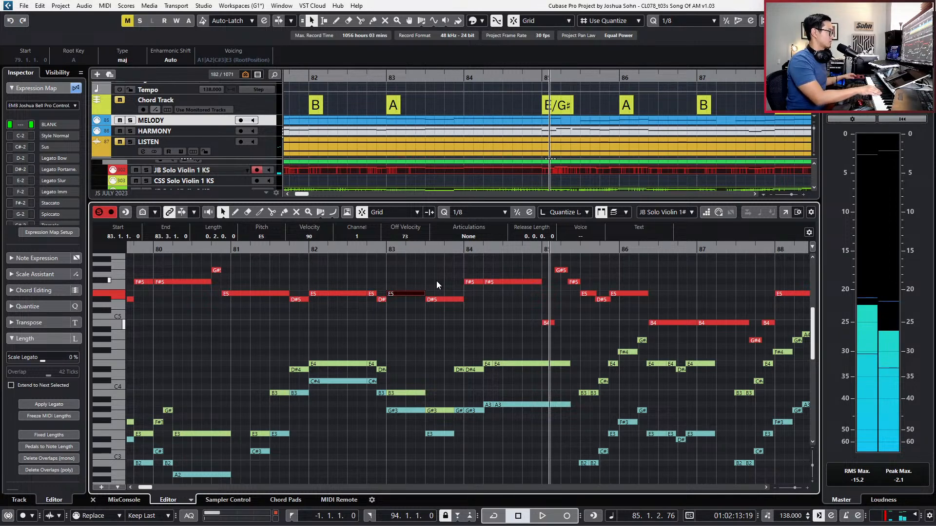
pyautogui.moveTo(471, 284); pyautogui.dragTo(470, 297)
pyautogui.press('Down')
pyautogui.press('Down')
pyautogui.press('Down')
pyautogui.press('space')
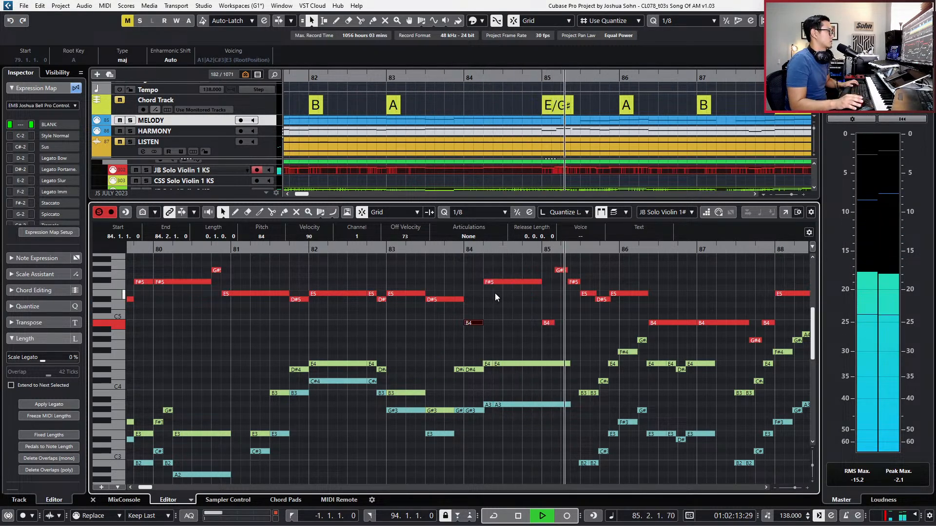
# Replay the chorus from bar 76 and split the first violin's long B4 note in bar 78 at beat 3.
pyautogui.press('g')
pyautogui.press('g')
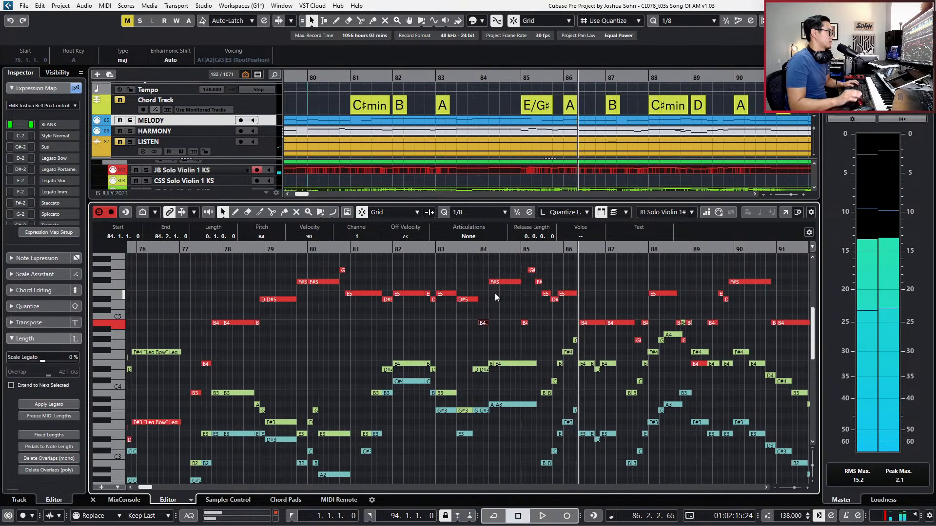
pyautogui.press('space')
pyautogui.press('space')
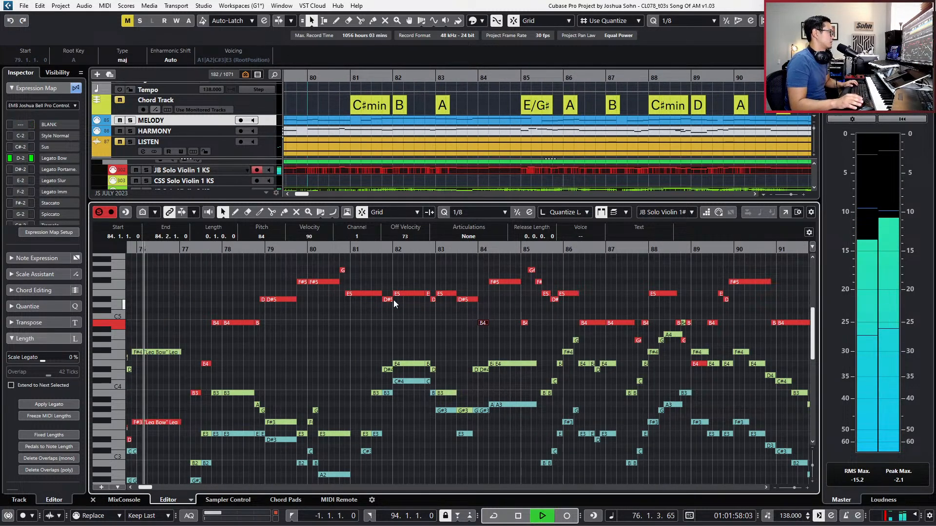
pyautogui.keyDown('alt'); pyautogui.click(241, 323); pyautogui.keyUp('alt')
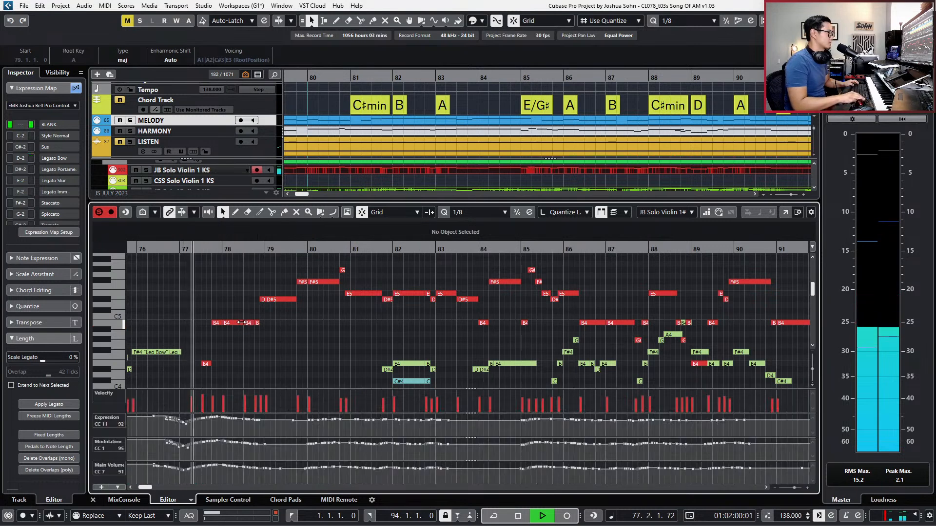
pyautogui.keyDown('ctrl'); pyautogui.scroll(-2, 286, 303); pyautogui.keyUp('ctrl')
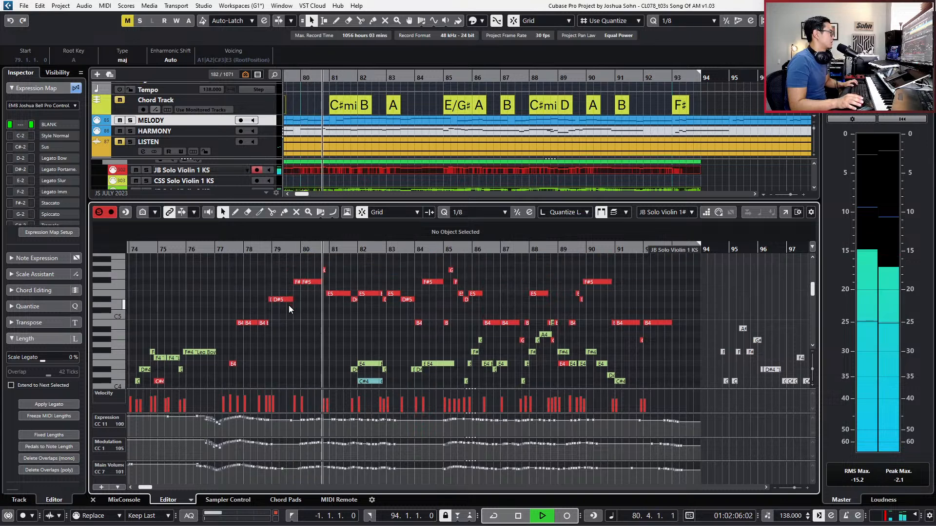
# Lower the first violin's F#5 note at 79.4.1 to B4 and play on from the end of bar 78.
pyautogui.keyDown('ctrl'); pyautogui.scroll(2, 288, 305); pyautogui.keyUp('ctrl')
pyautogui.press('space')
pyautogui.click(242, 249)
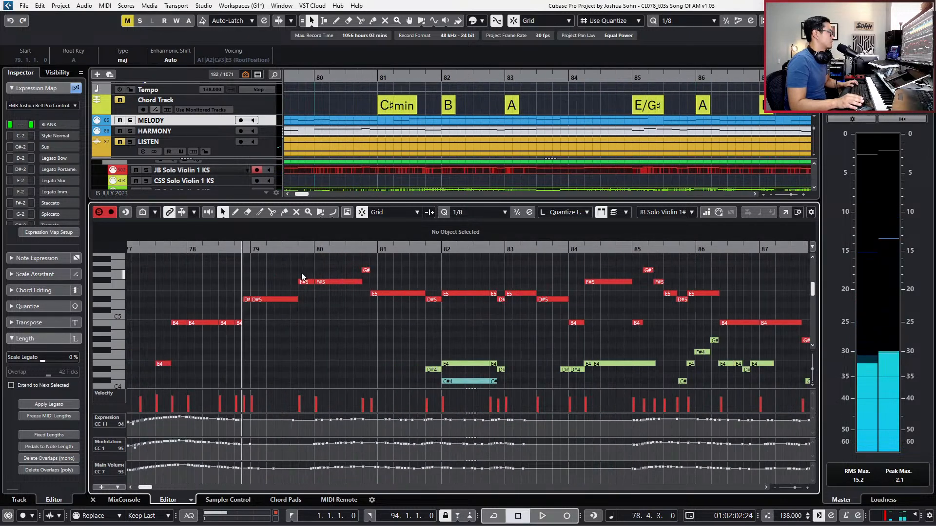
pyautogui.moveTo(302, 281); pyautogui.dragTo(305, 288)
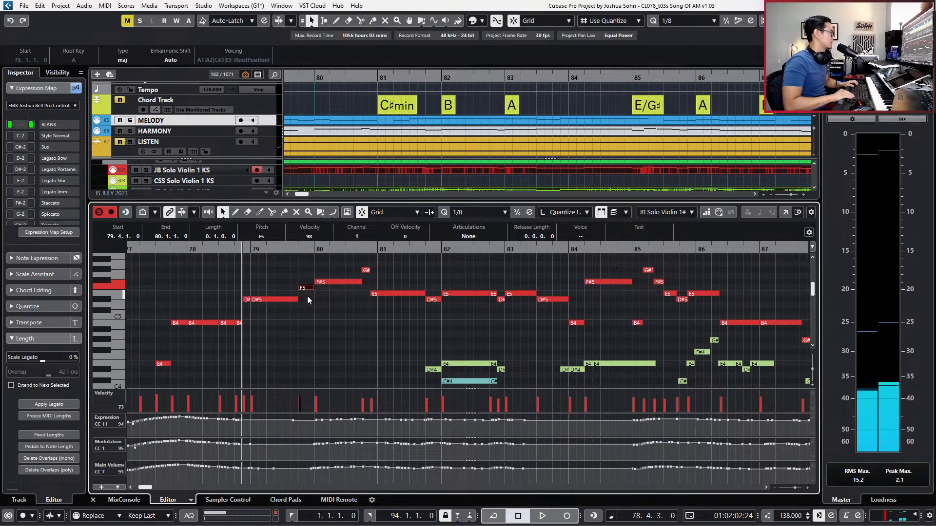
pyautogui.press('space')
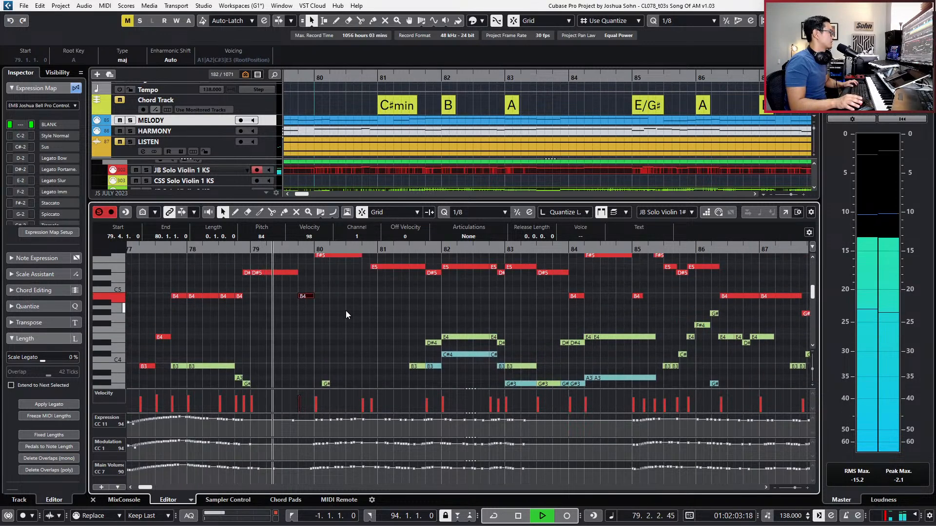
pyautogui.scroll(3, 346, 314)
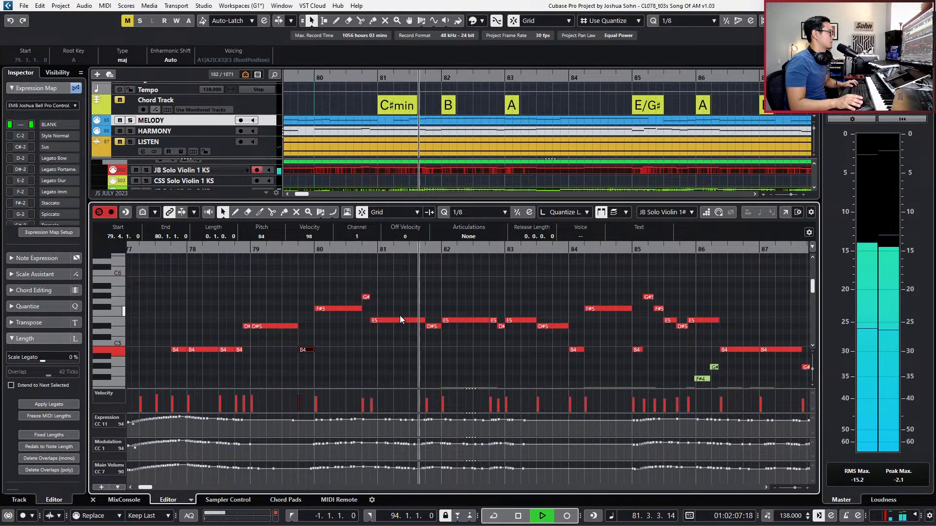
# Split the first violin's D#5 note at 83.3.1 at position 83.4.3 and replay into bar 84.
pyautogui.press('g')
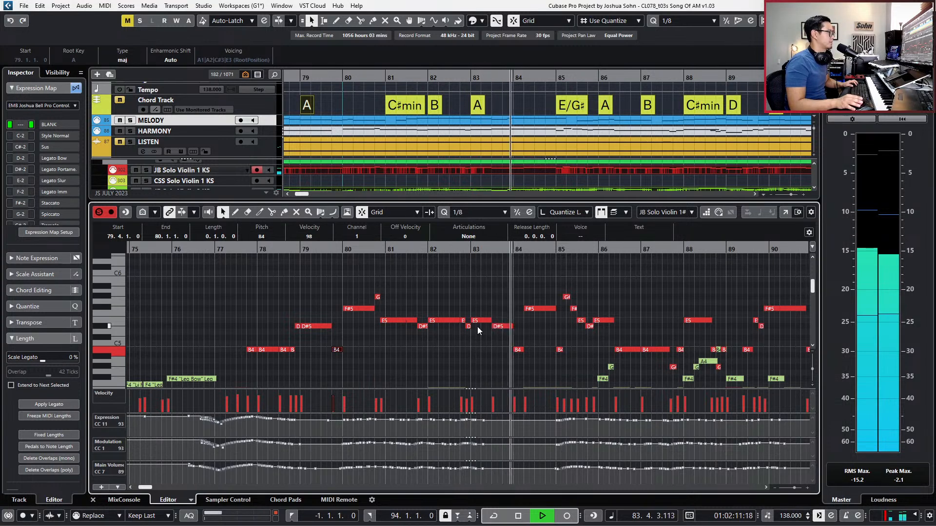
pyautogui.press('h')
pyautogui.scroll(-3, 503, 332)
pyautogui.press('space')
pyautogui.scroll(2, 503, 328)
pyautogui.keyDown('alt'); pyautogui.click(512, 299); pyautogui.keyUp('alt')
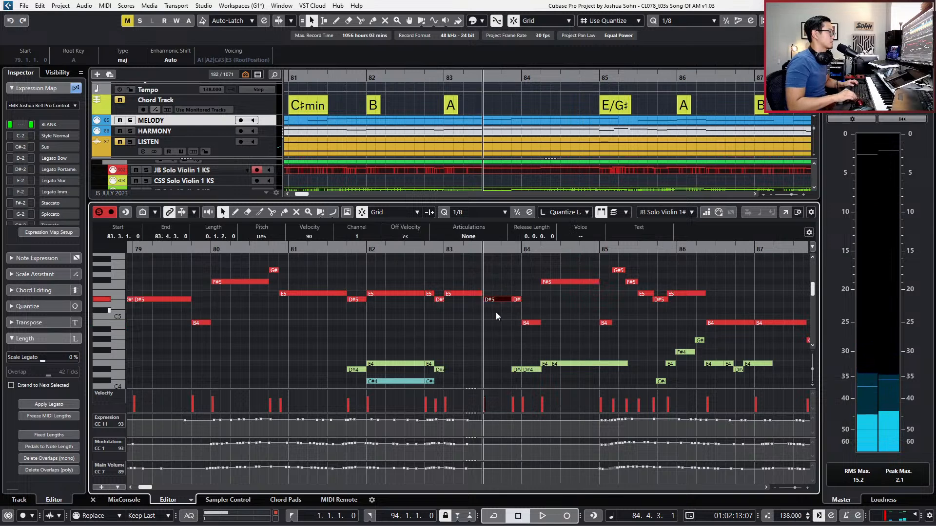
pyautogui.press('space')
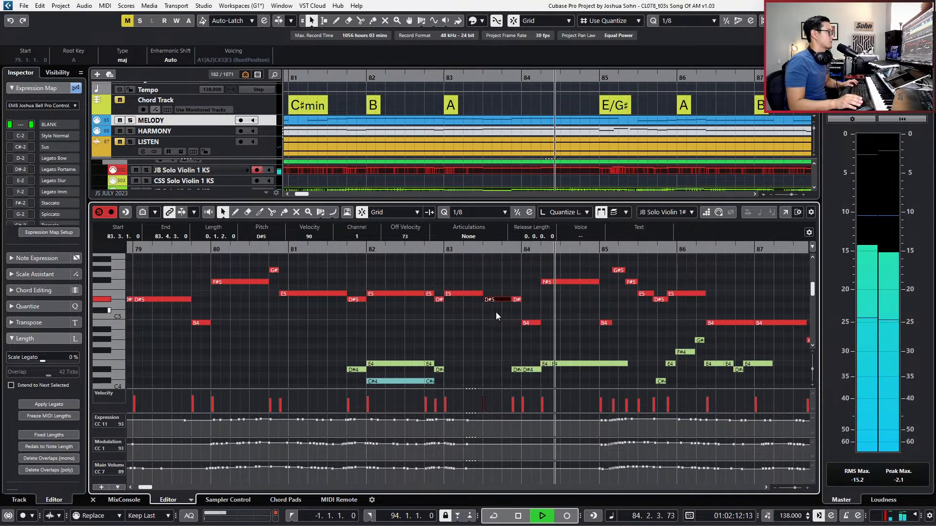
pyautogui.press('space')
# Lower the first violin's short D#5 note at 83.4.3 to B4 and listen through into bar 89.
pyautogui.click(518, 299)
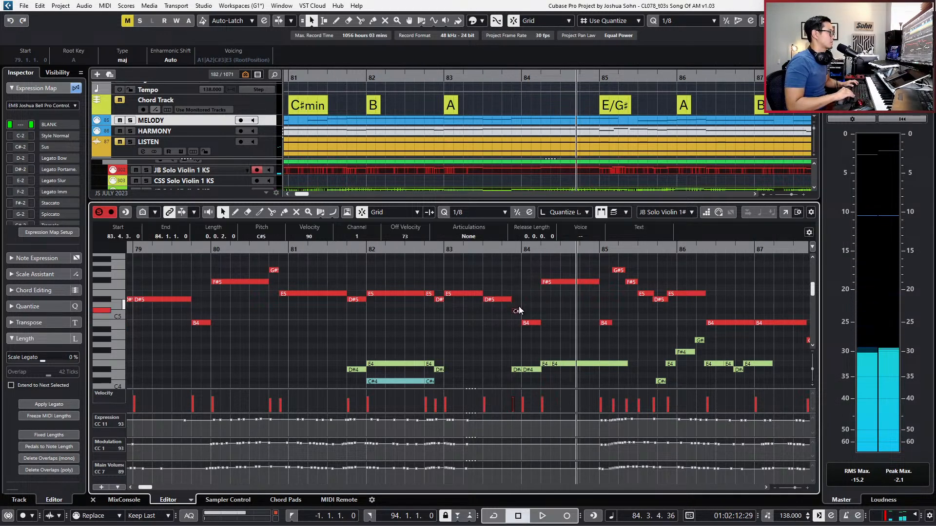
pyautogui.press('Down')
pyautogui.press('Down')
pyautogui.press('space')
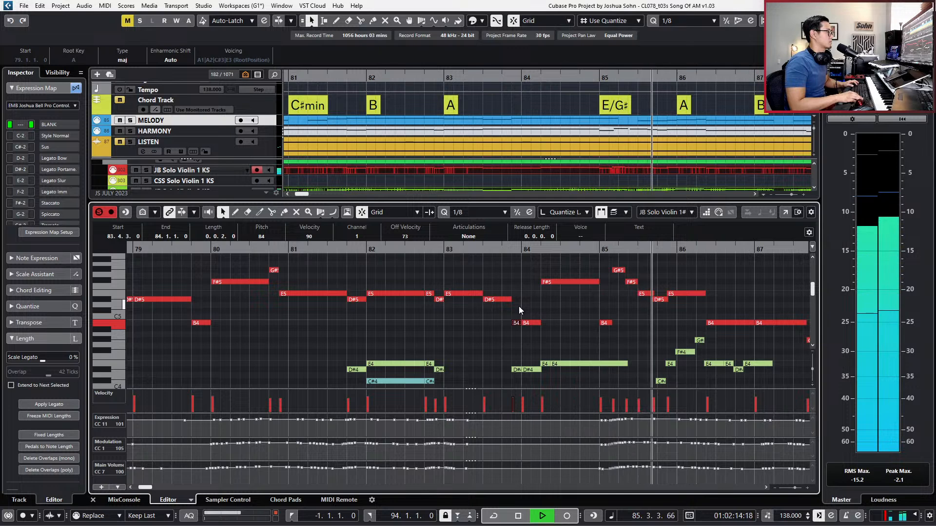
pyautogui.press('g')
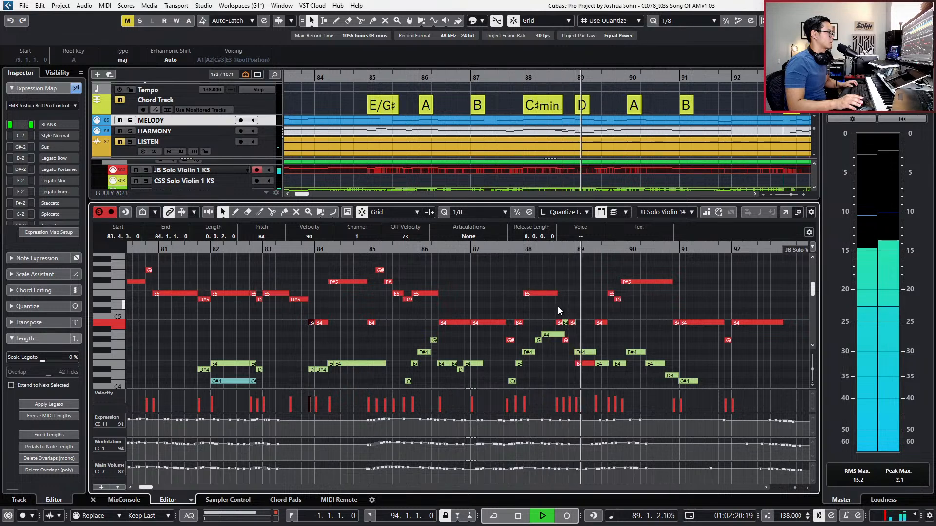
pyautogui.press('space')
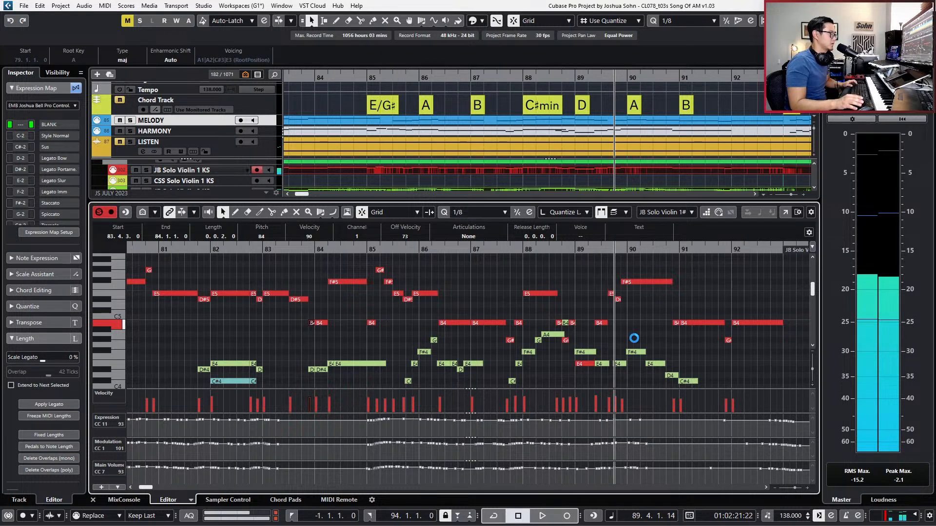
# Raise the first violin's E4 note at 89.1.1 to F#4, auditioning pitches against the passage around bar 89.
pyautogui.click(580, 365)
pyautogui.press('KP_0')
pyautogui.press('KP_Add')
pyautogui.press('KP_Add')
pyautogui.press('KP_Add')
pyautogui.press('KP_Add')
pyautogui.press('KP_Add')
pyautogui.press('h')
pyautogui.press('KP_Subtract')
pyautogui.press('KP_Subtract')
pyautogui.press('KP_Enter')
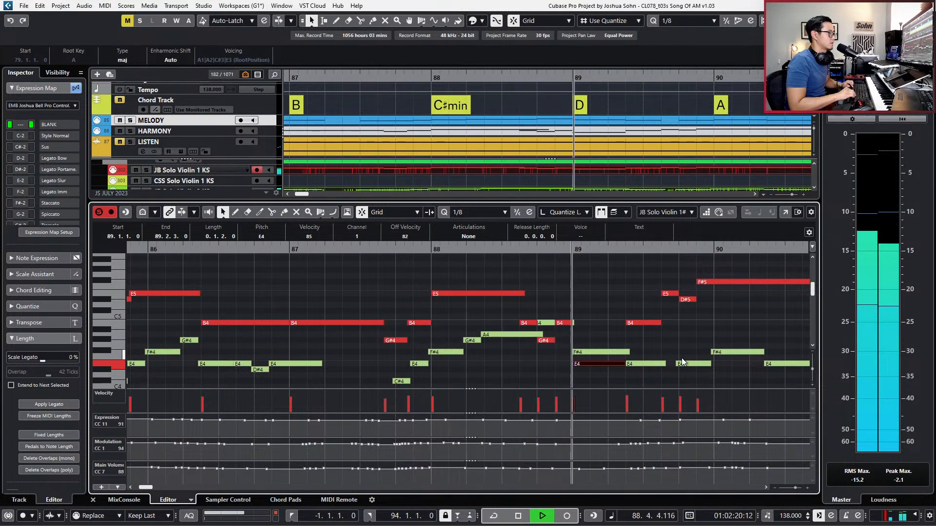
pyautogui.press('KP_0')
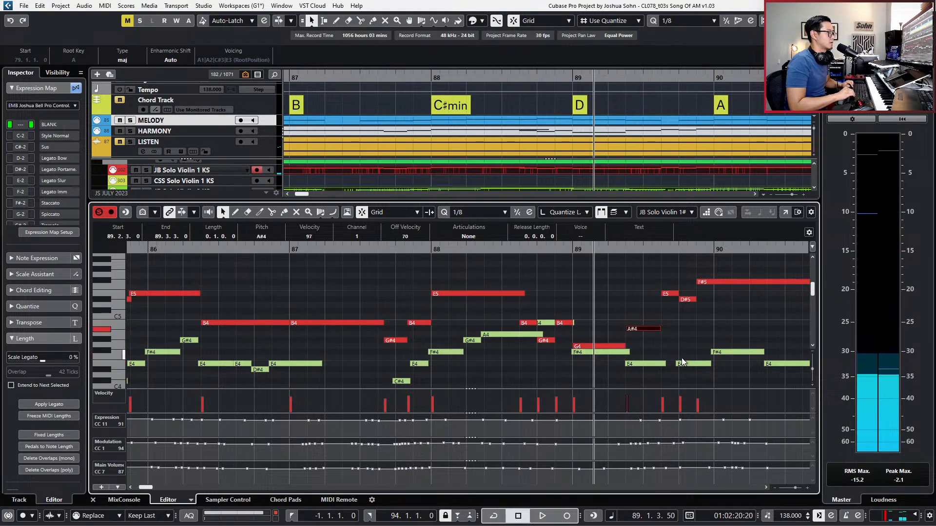
pyautogui.press('KP_Enter')
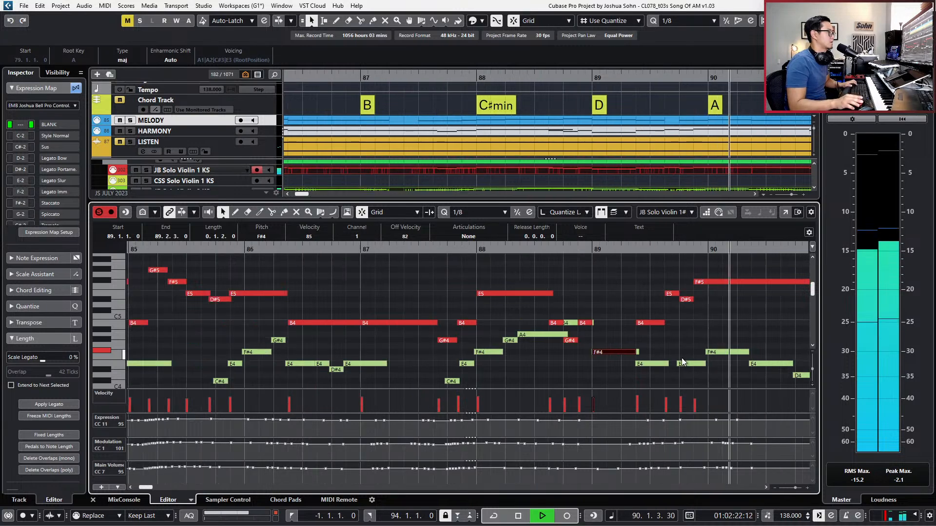
pyautogui.press('KP_0')
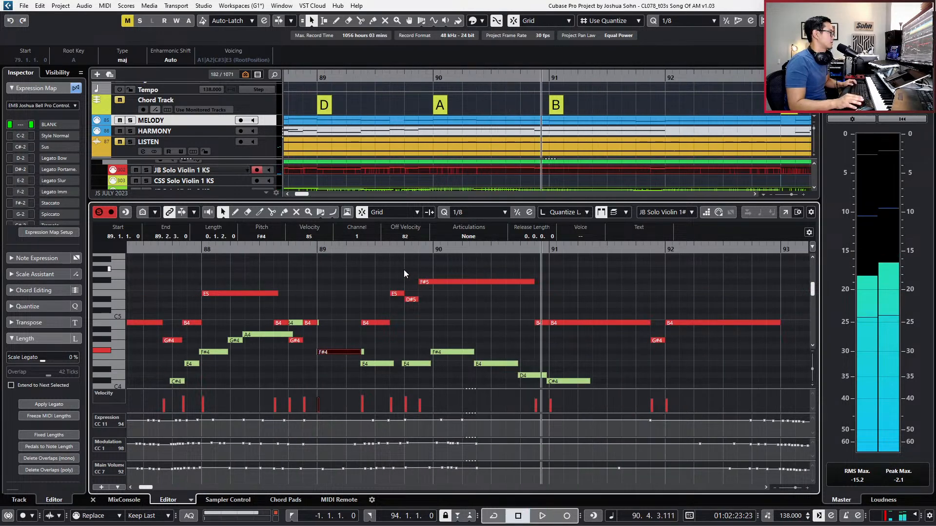
# Duplicate the first violin's D#5 note at 89.4.1 as an E5 at 89.4.3 and make the following F#5 start at 90.1.1.
pyautogui.click(411, 301)
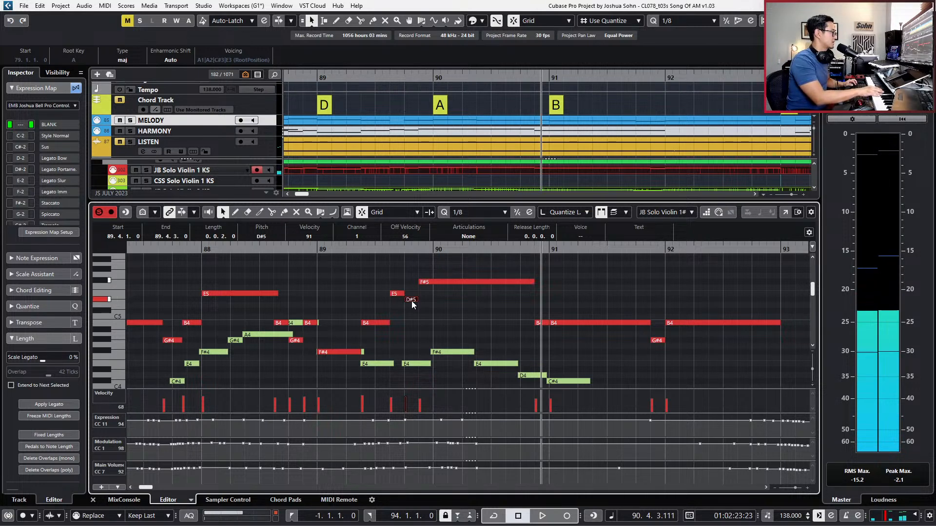
pyautogui.hotkey('alt', 'd')
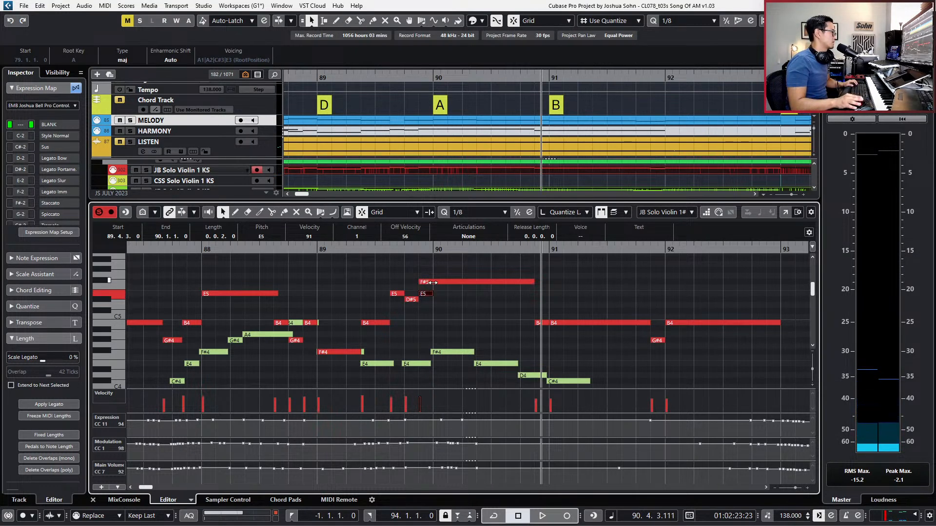
pyautogui.moveTo(432, 283); pyautogui.dragTo(435, 283)
pyautogui.hotkey('alt', 'space')
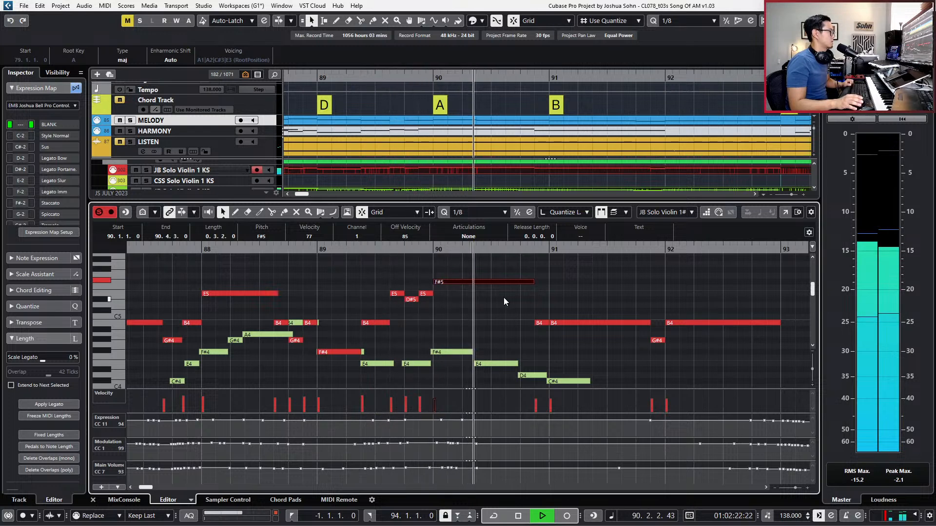
pyautogui.press('space')
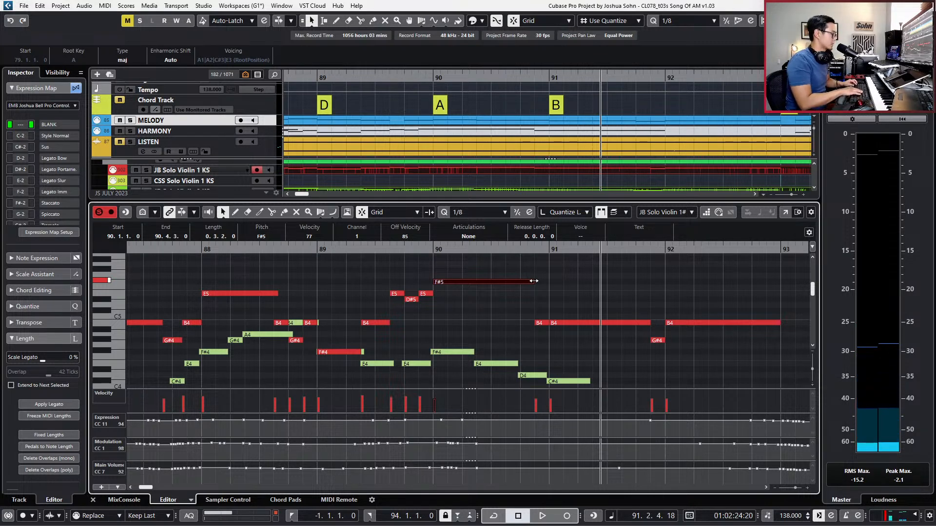
# Split the first violin's long F#5 note in bar 90 at 90.4.1 and lower its tail to B4.
pyautogui.press('space')
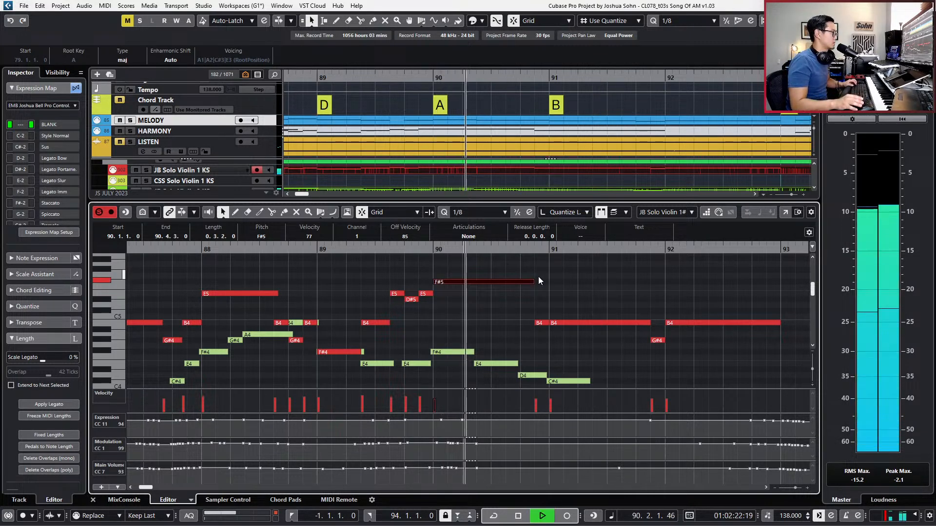
pyautogui.scroll(1, 538, 277)
pyautogui.scroll(-2, 538, 277)
pyautogui.scroll(1, 538, 281)
pyautogui.press('space')
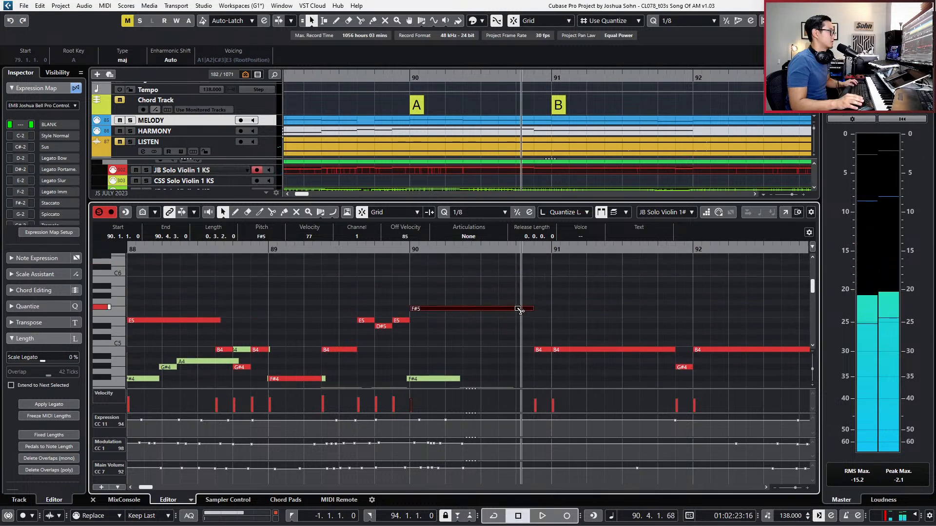
pyautogui.keyDown('alt'); pyautogui.click(520, 309); pyautogui.keyUp('alt')
pyautogui.moveTo(523, 308); pyautogui.dragTo(522, 320)
pyautogui.press('Down')
pyautogui.press('Down')
pyautogui.press('Down')
pyautogui.press('Down')
pyautogui.press('Down')
pyautogui.press('Down')
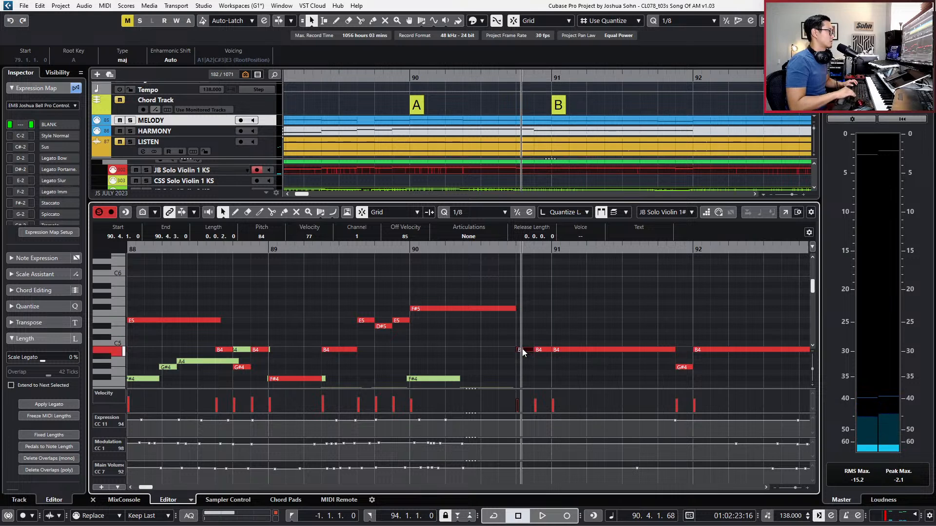
pyautogui.press('Down')
# Glue the two short B4 notes at 90.4.1 and 90.4.3 into one note and replay from bar 90.
pyautogui.keyDown('shift'); pyautogui.click(539, 351); pyautogui.keyUp('shift')
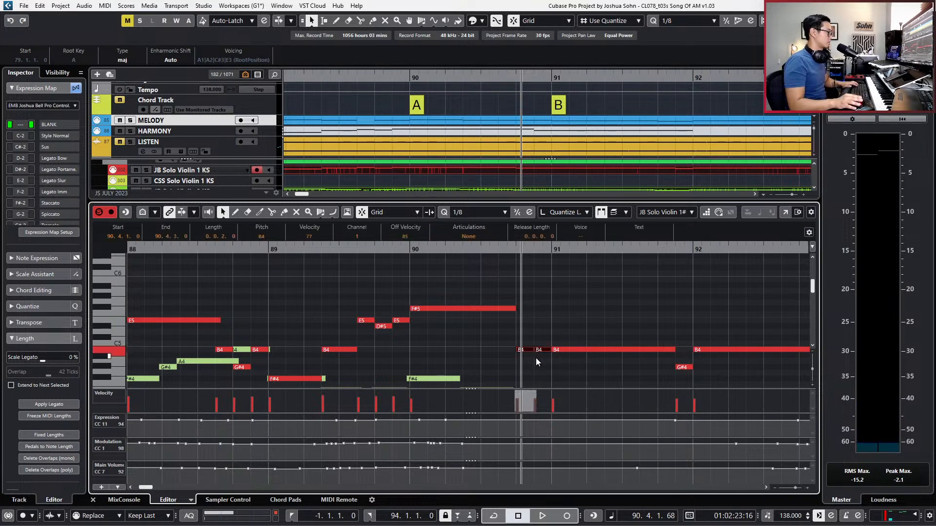
pyautogui.press('g')
pyautogui.press('ctrl+KP_1')
pyautogui.press('space')
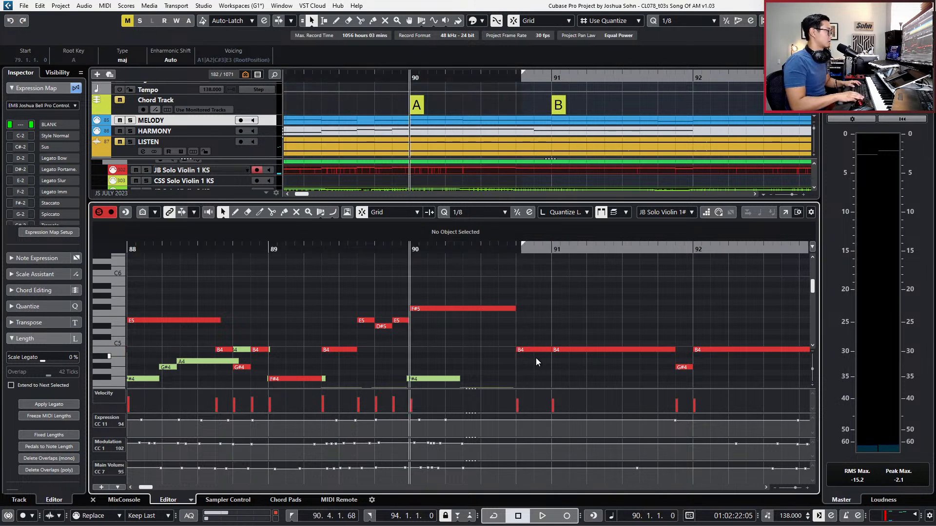
# Resize the B4 note before bar 91 to span 90.3.4.59 to 90.4.4.94 and start the preceding F#5 at 89.4.4.97.
pyautogui.moveTo(548, 350); pyautogui.dragTo(546, 349)
pyautogui.scroll(-2, 538, 346)
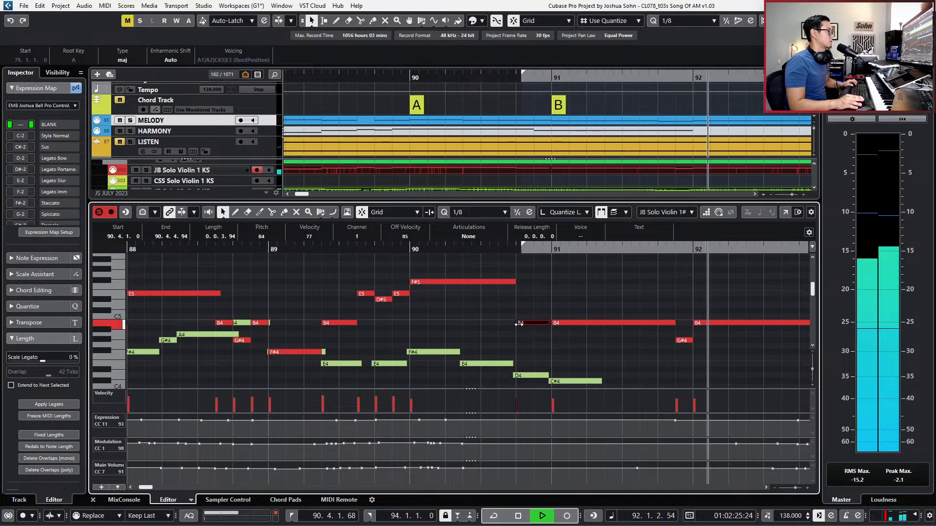
pyautogui.moveTo(515, 323); pyautogui.dragTo(512, 323)
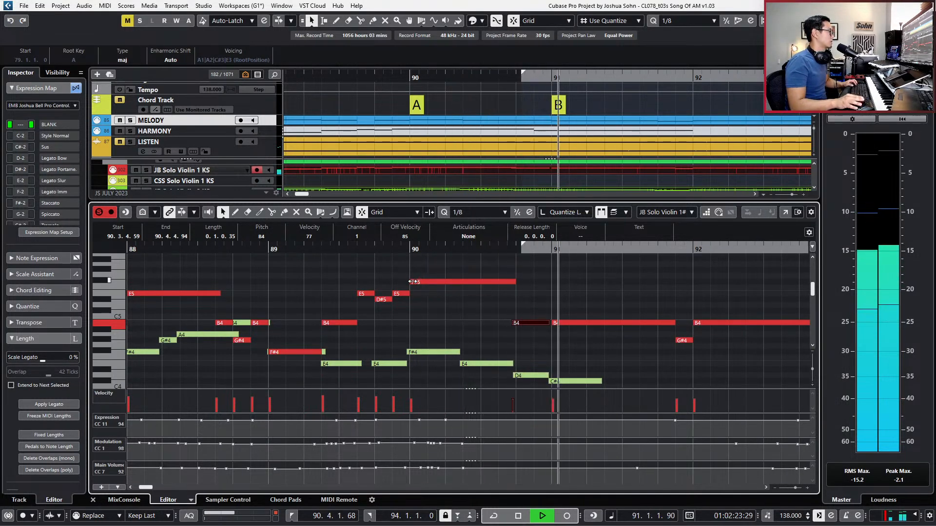
pyautogui.moveTo(411, 282); pyautogui.dragTo(410, 282)
pyautogui.scroll(-2, 425, 281)
pyautogui.scroll(-2, 509, 292)
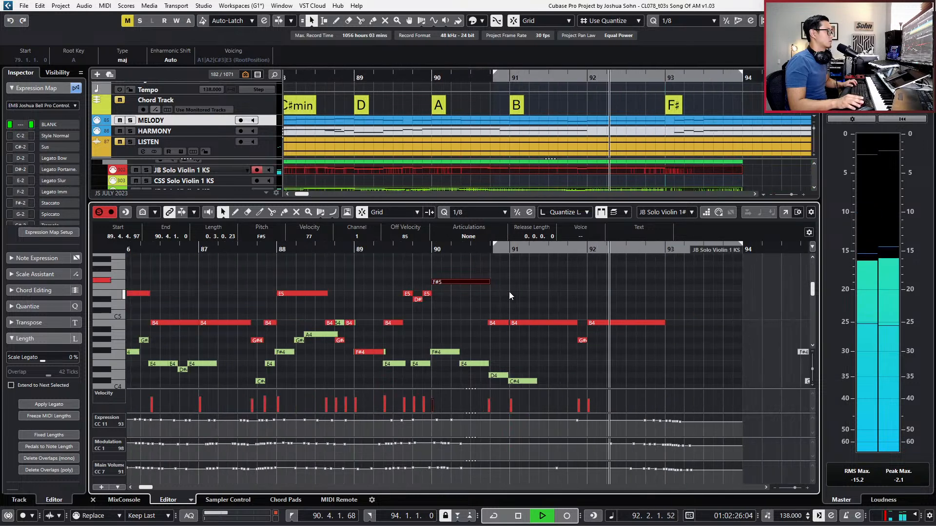
# Move the playhead back to bar 76 and try recording the first violin's controller data from bar 77.
pyautogui.scroll(-4, 581, 299)
pyautogui.press('space')
pyautogui.press('KP_Subtract')
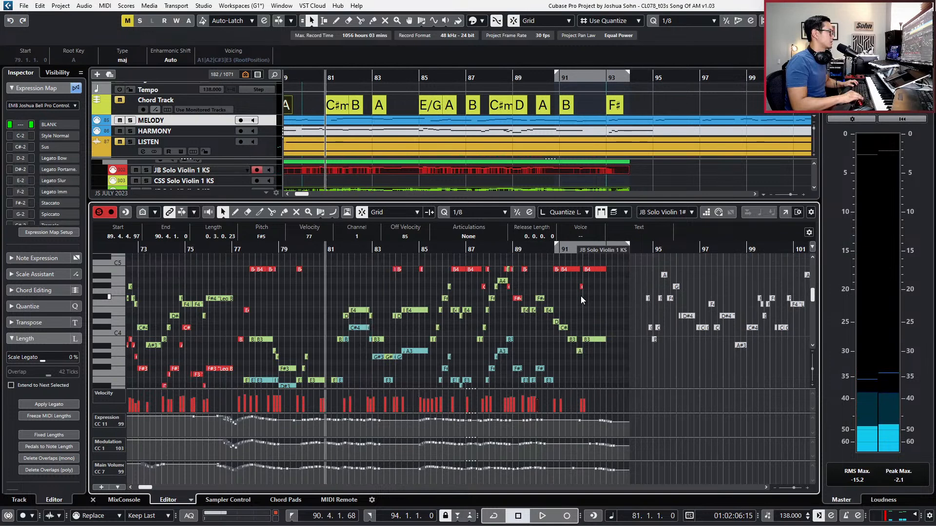
pyautogui.press('KP_Subtract')
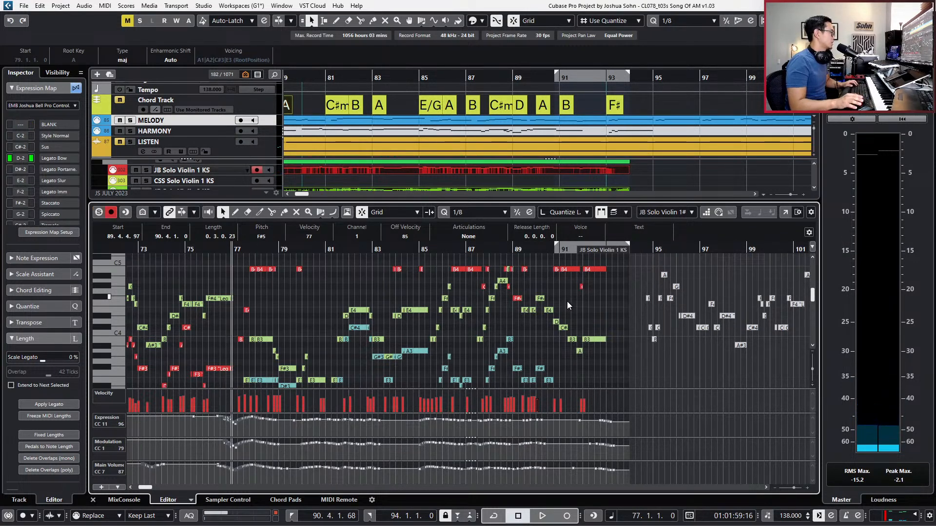
pyautogui.scroll(3, 414, 296)
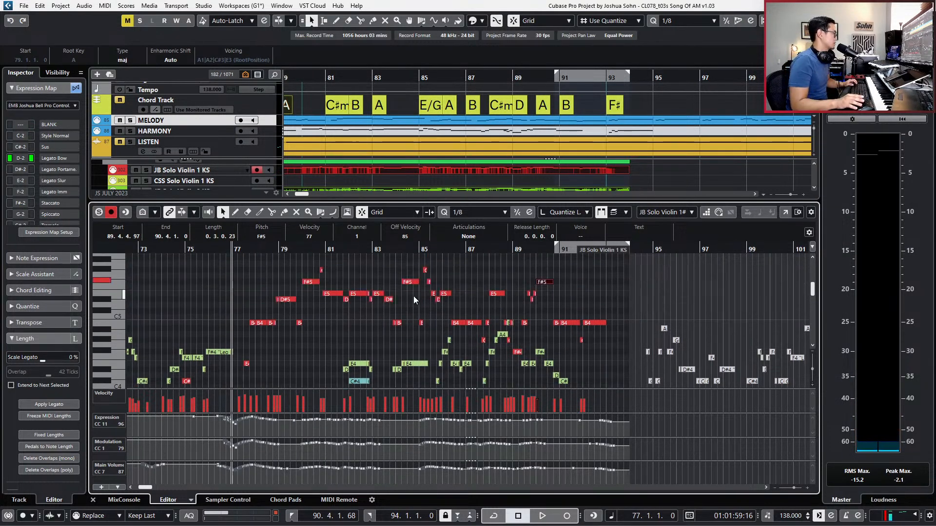
pyautogui.hscroll(-2, 453, 315)
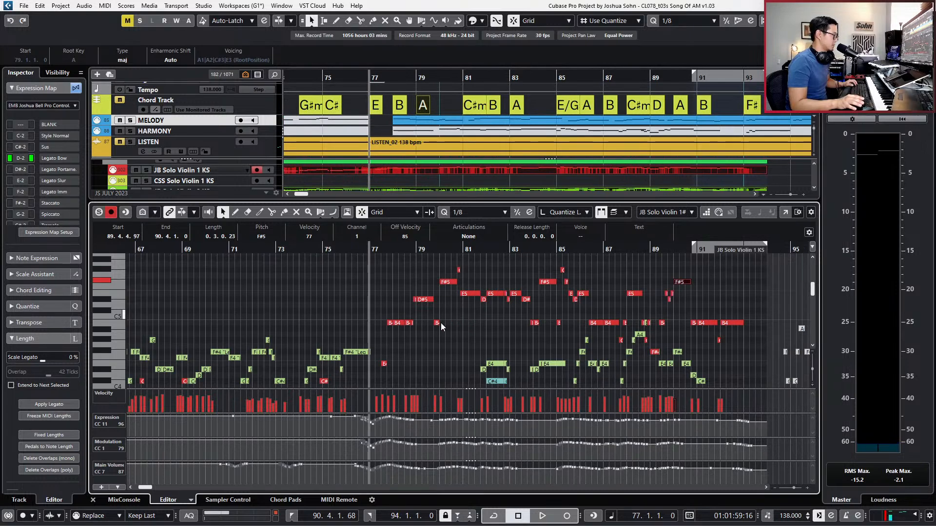
pyautogui.press('KP_Subtract')
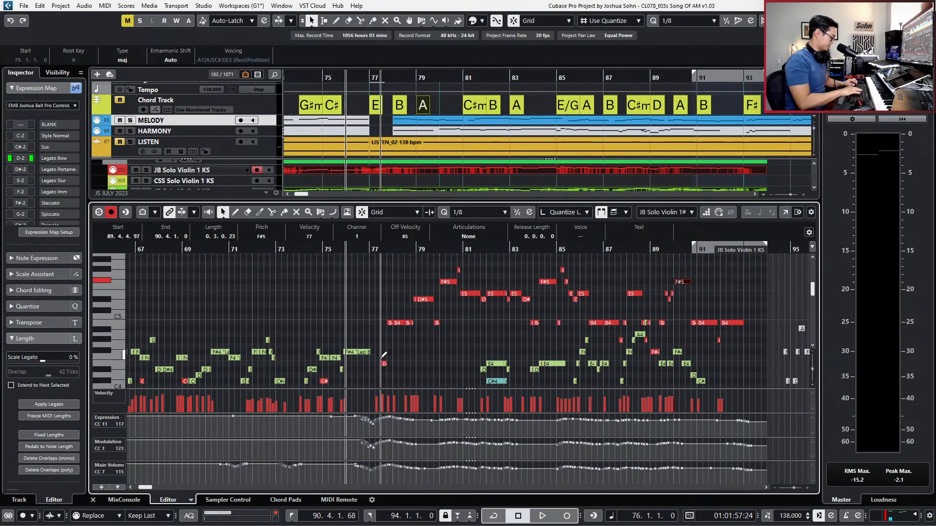
pyautogui.press('space')
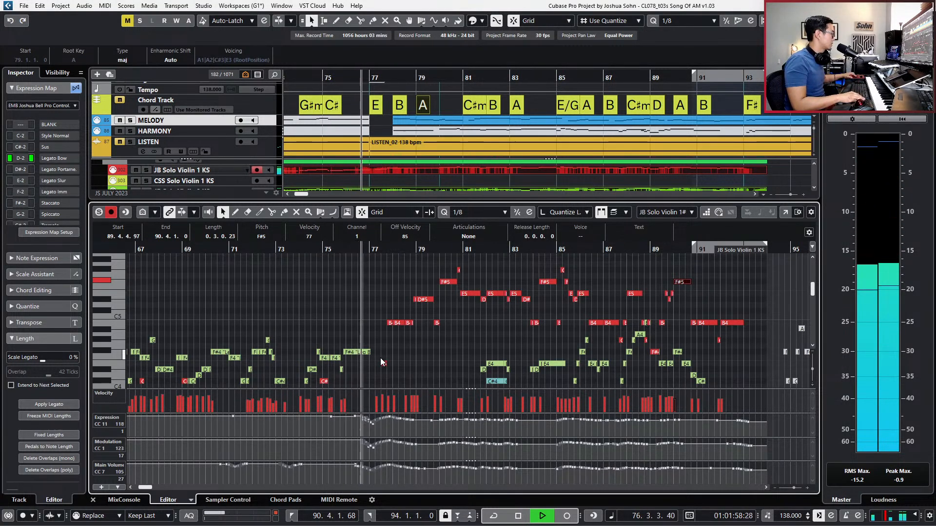
pyautogui.press('KP_Multiply')
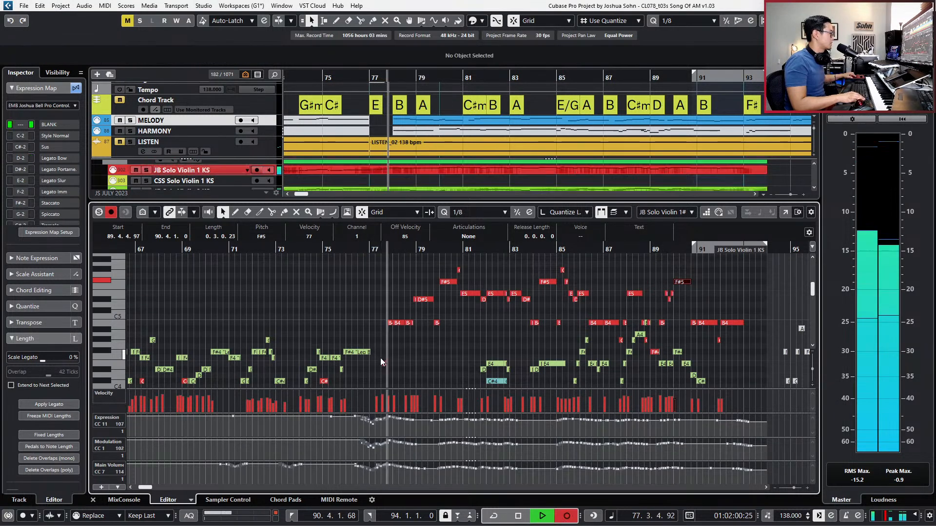
pyautogui.press('space')
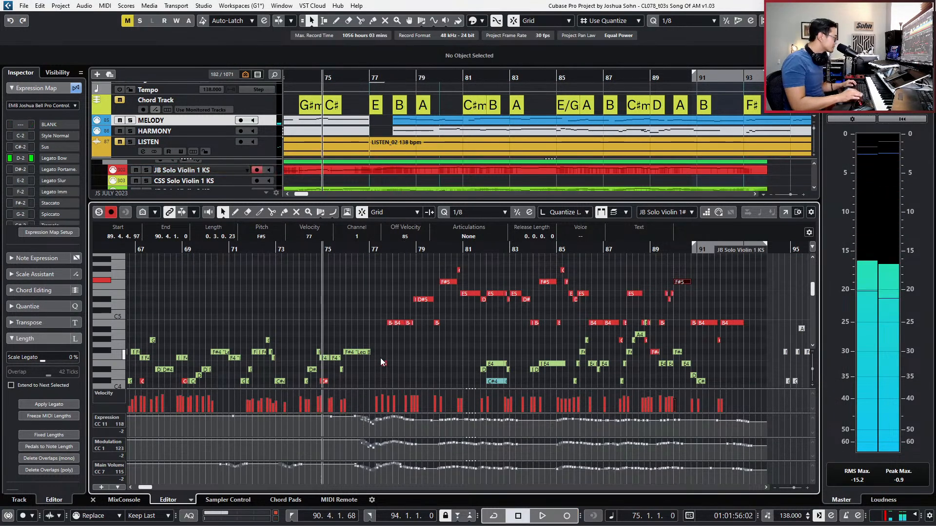
# Delete the first violin's expression, modulation and main volume controller points from about bar 76 to bar 80.
pyautogui.moveTo(349, 422); pyautogui.dragTo(493, 418)
pyautogui.moveTo(361, 440); pyautogui.dragTo(417, 459)
pyautogui.press('Delete')
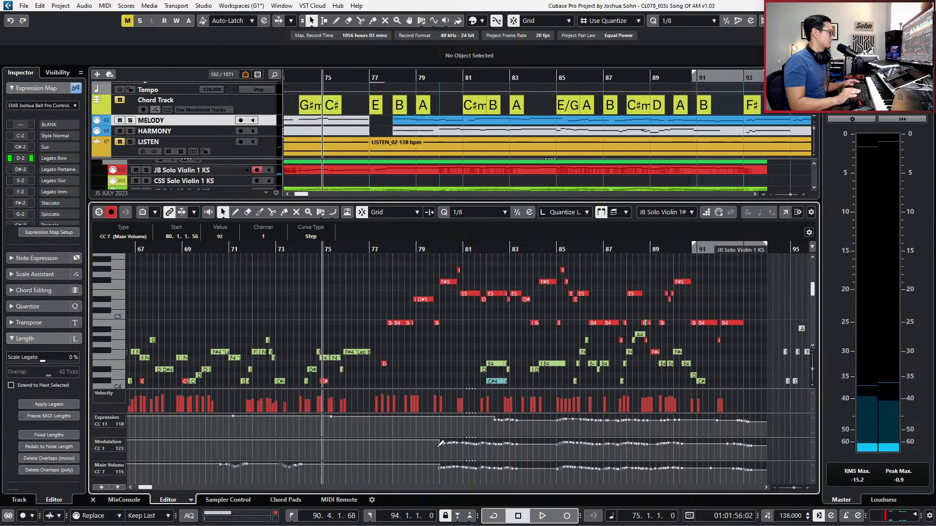
# Record a new pass of first violin controller data from bar 77, and undo the take.
pyautogui.press('space')
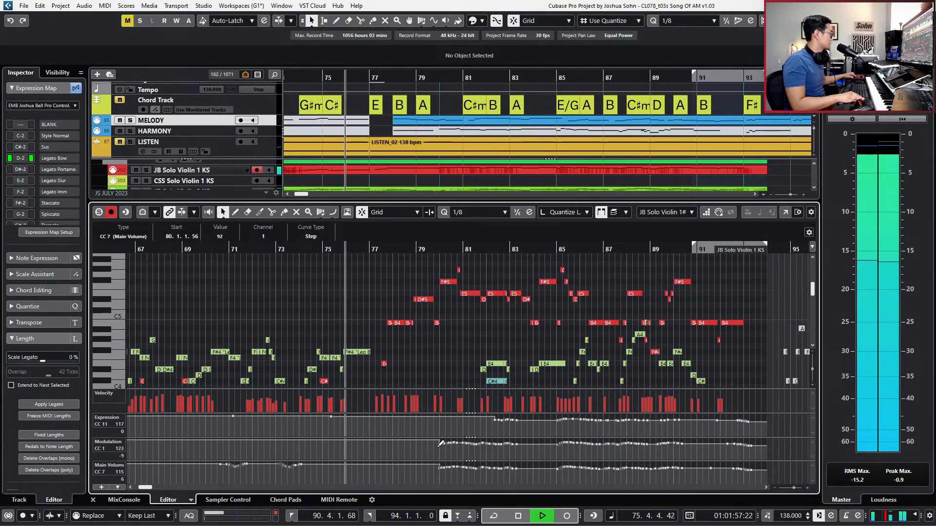
pyautogui.press('KP_Multiply')
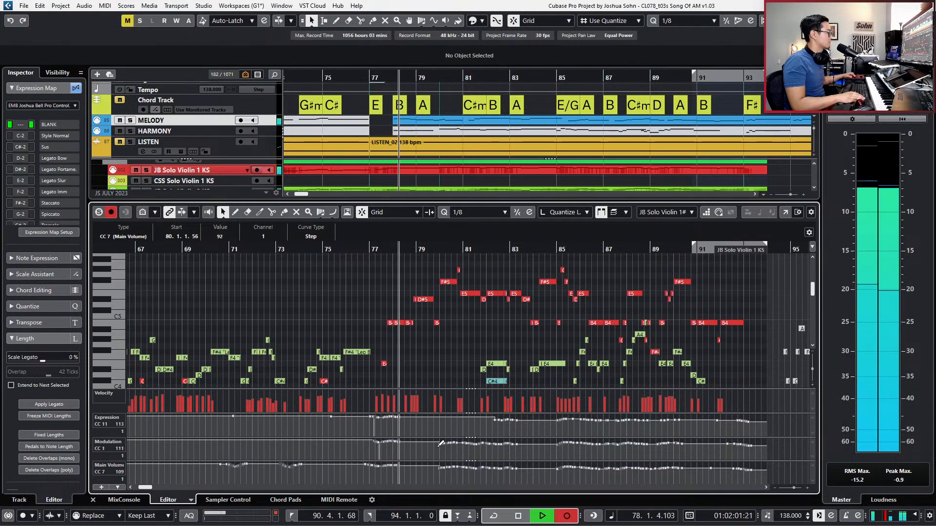
pyautogui.press('space')
pyautogui.press('KP_Subtract')
pyautogui.hotkey('ctrl', 'z')
# Record new expression, modulation and main volume moves for the first violin from bar 77 to bar 93.
pyautogui.press('space')
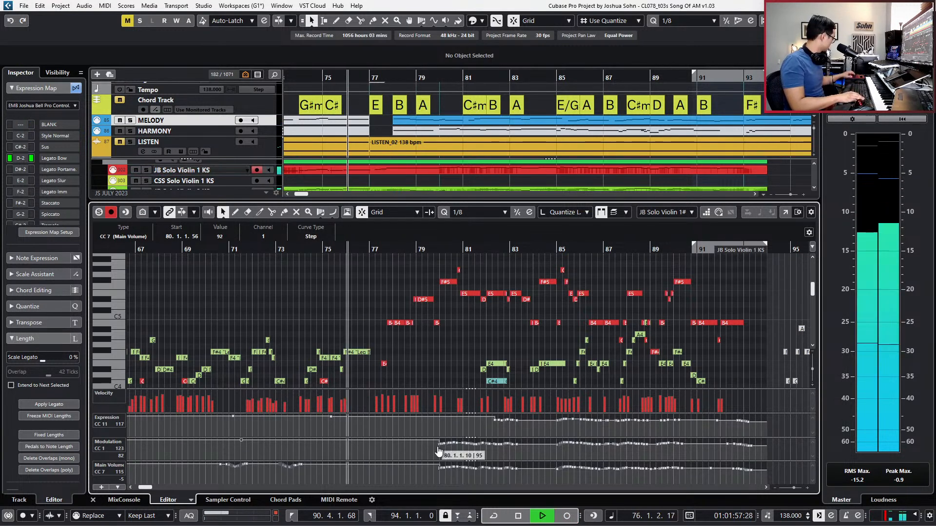
pyautogui.press('KP_Multiply')
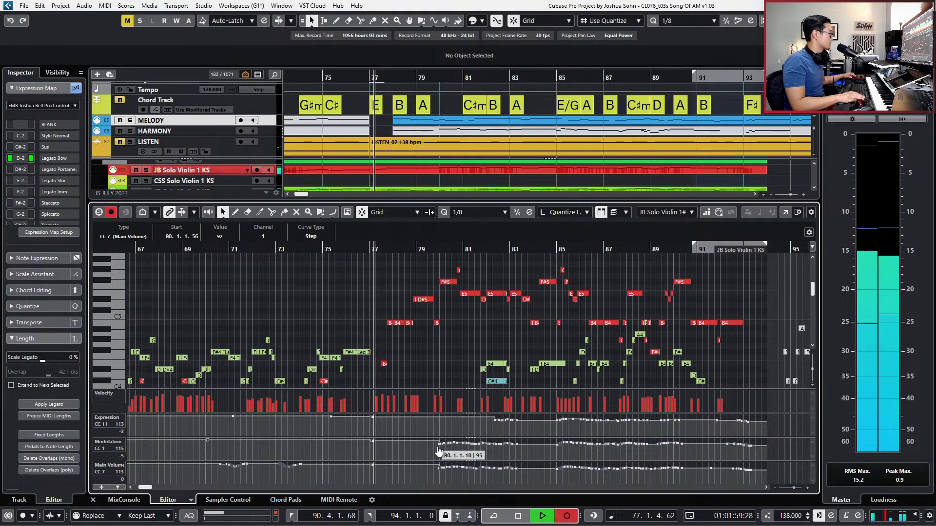
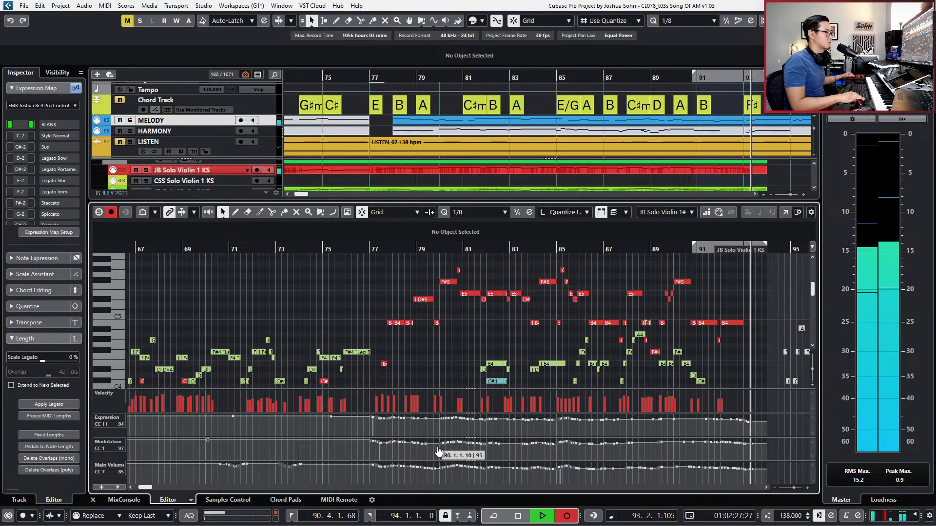
pyautogui.press('space')
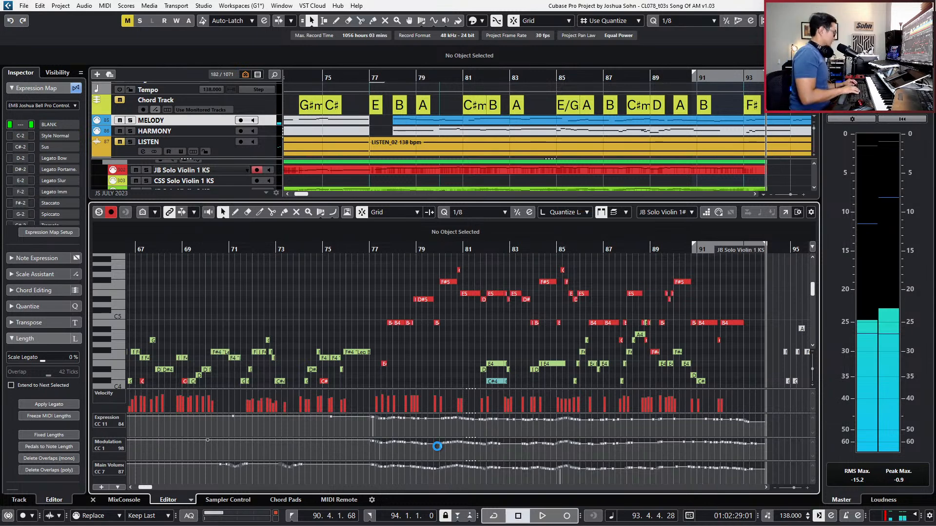
# Zoom in on the first violin line around bars 88 to 91 and play it back from bar 88.
pyautogui.press('h')
pyautogui.press('h')
pyautogui.press('h')
pyautogui.press('h')
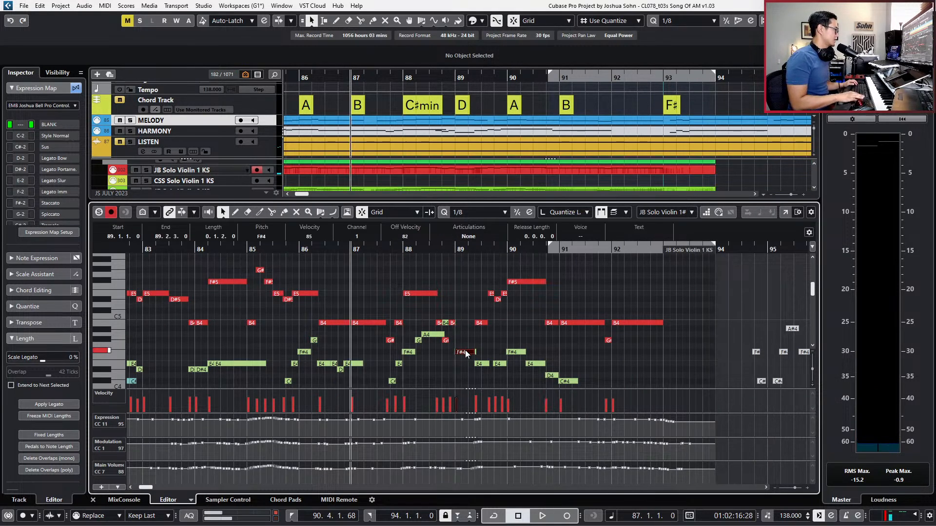
pyautogui.press('h')
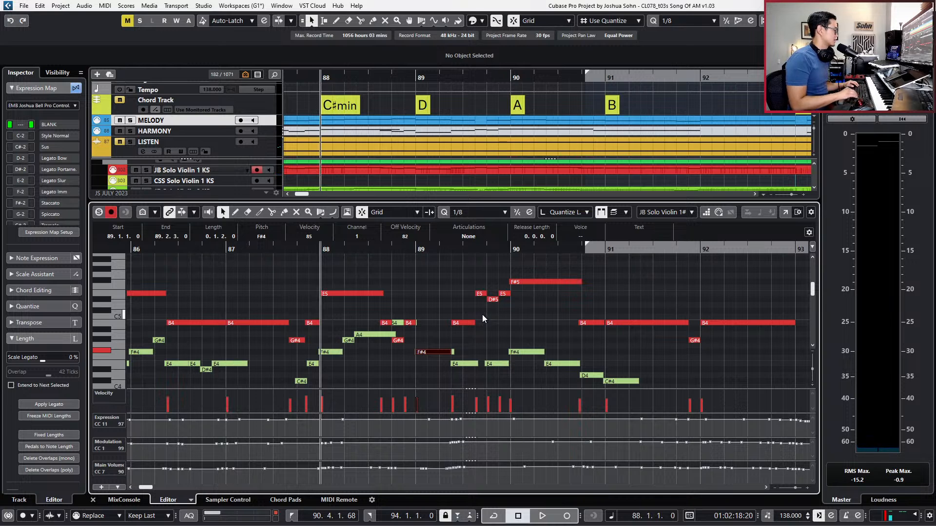
pyautogui.press('space')
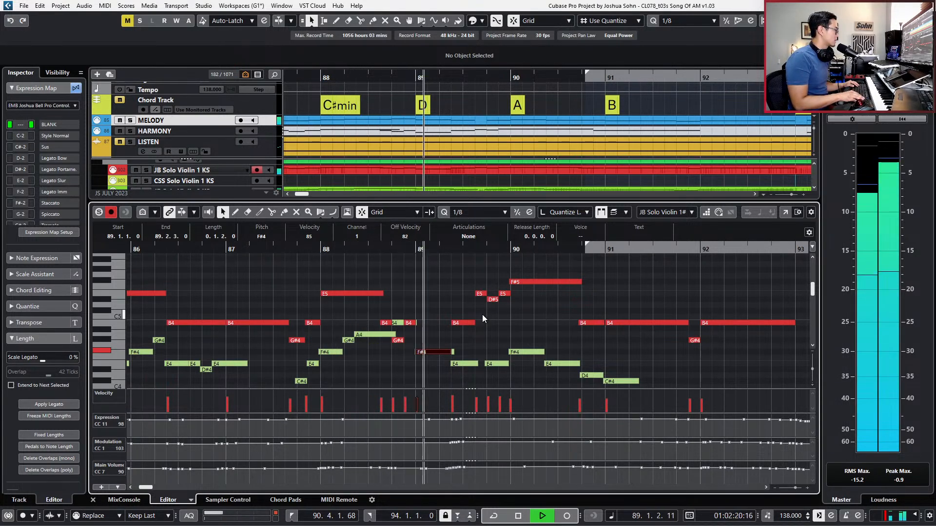
pyautogui.press('space')
# Try raising the first violin's F#4 note at 89.1.1 to E5 and on to F#5.
pyautogui.press('Up')
pyautogui.press('Up')
pyautogui.press('Up')
pyautogui.press('Up')
pyautogui.press('Up')
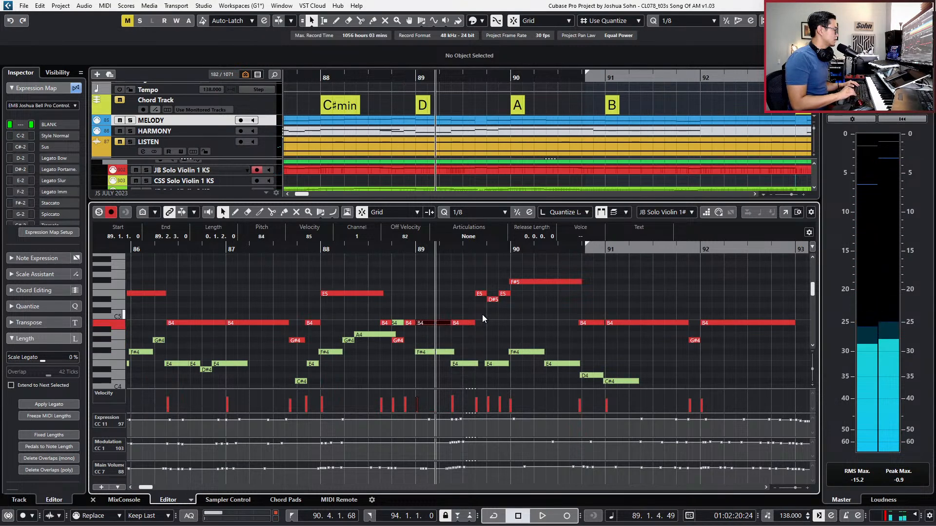
pyautogui.press('Up')
pyautogui.press('Up')
pyautogui.press('Up')
pyautogui.press('Up')
pyautogui.press('Up')
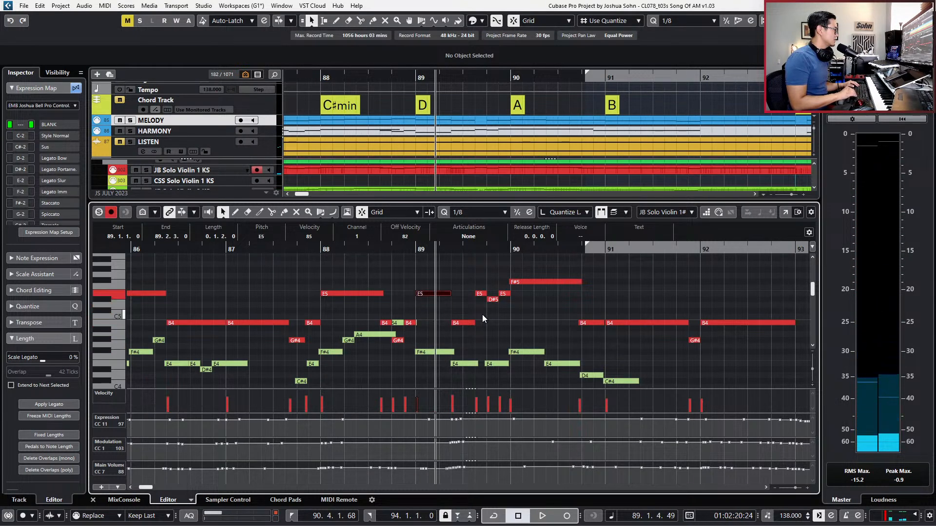
pyautogui.press('l')
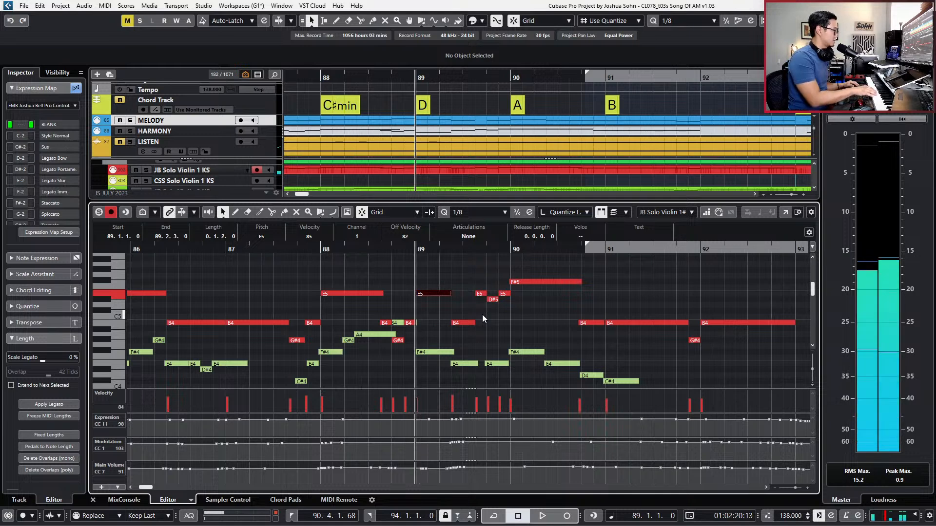
pyautogui.press('Up')
pyautogui.press('Up')
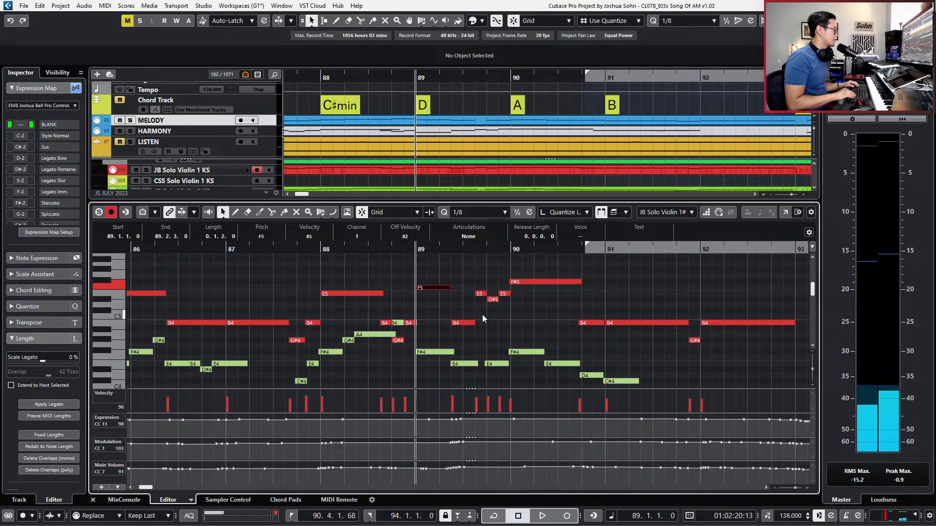
# Try the first violin's B4 note at 89.2.3 at D#5 and E5 during playback.
pyautogui.press('Right')
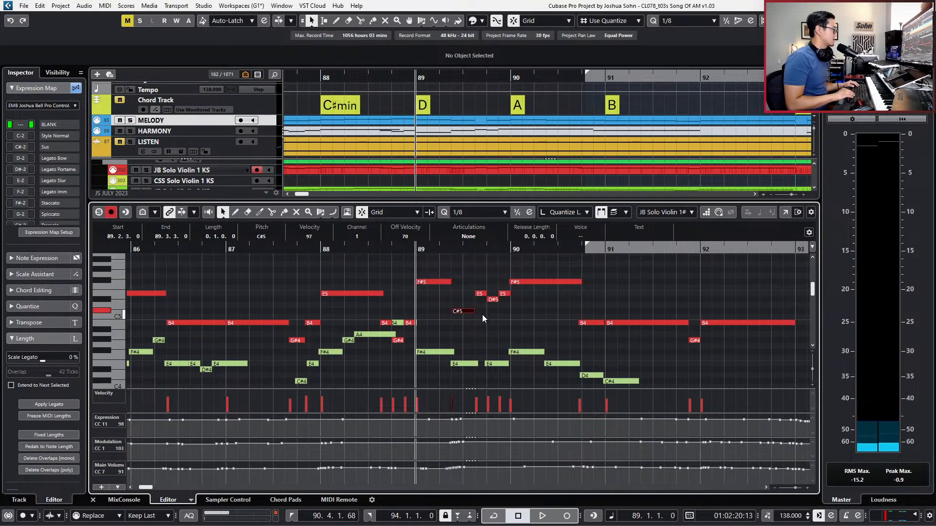
pyautogui.press('space')
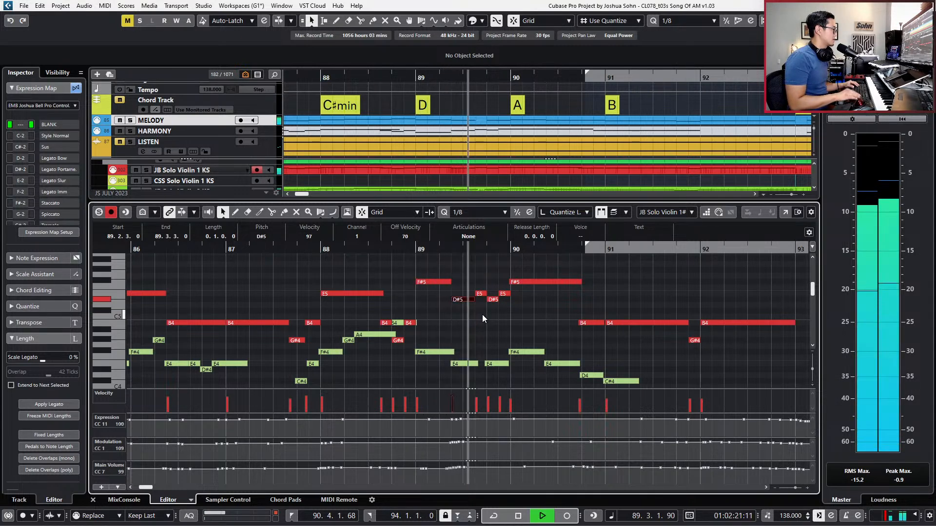
pyautogui.press('Up')
pyautogui.press('space')
pyautogui.press('space')
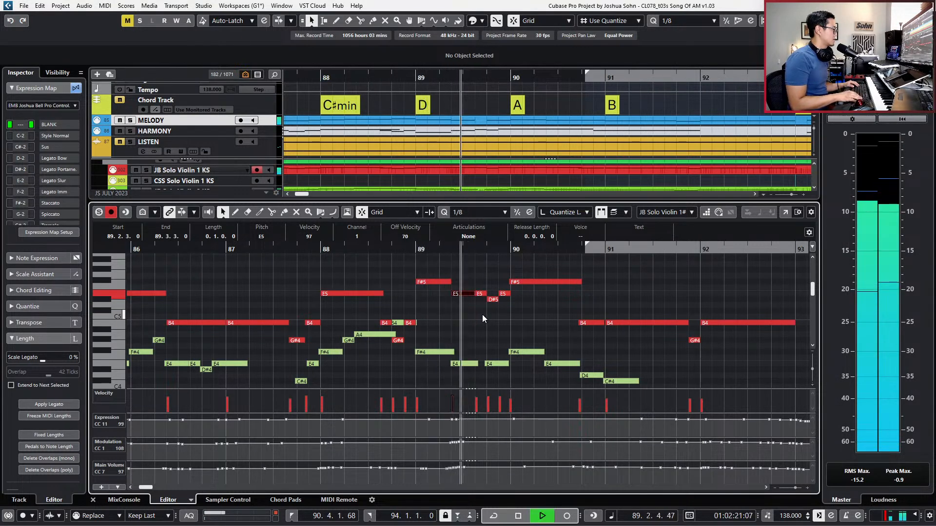
# Audition the first violin's note at 89.2.3 at C#5 and return it to B4.
pyautogui.press('Down')
pyautogui.press('Down')
pyautogui.press('Down')
pyautogui.press('space')
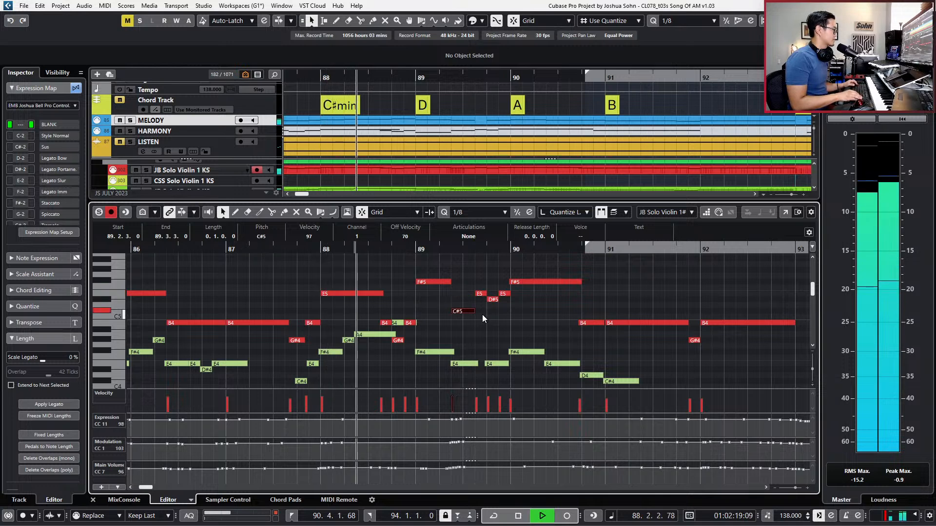
pyautogui.press('space')
pyautogui.press('Down')
pyautogui.press('Down')
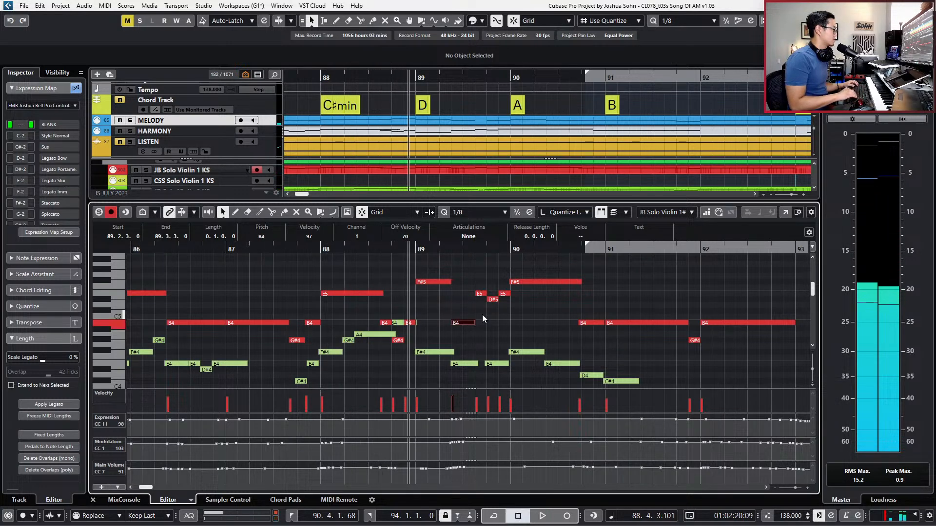
# Try lowering the first violin's F#5 note at 89.1.1 to D#5 and play it back.
pyautogui.moveTo(430, 282); pyautogui.dragTo(429, 287)
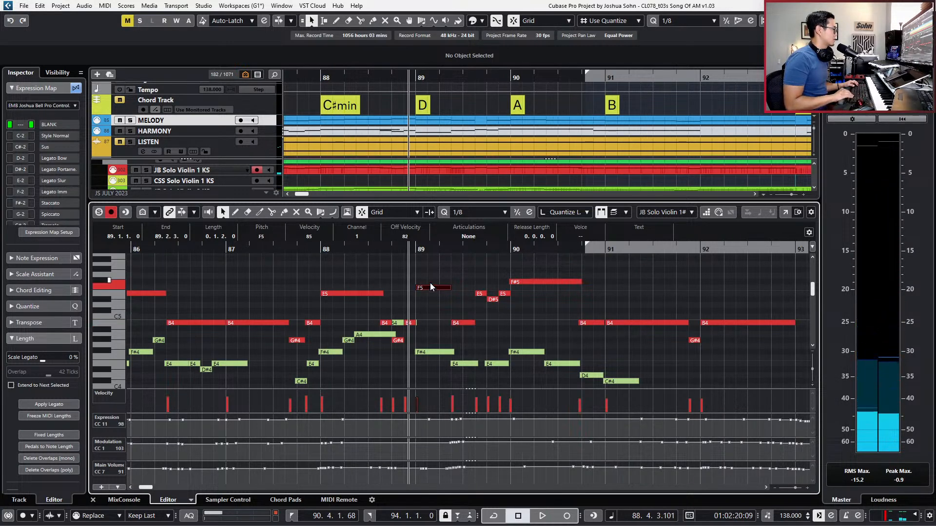
pyautogui.press('Down')
pyautogui.press('Down')
pyautogui.press('space')
# Try raising the first violin's B4 note at 89.2.3 to E5 and replay the phrase from bar 88.
pyautogui.press('Right')
pyautogui.press('Left')
pyautogui.press('Right')
pyautogui.press('Up')
pyautogui.press('Up')
pyautogui.press('Up')
pyautogui.press('Up')
pyautogui.press('Up')
pyautogui.press('space')
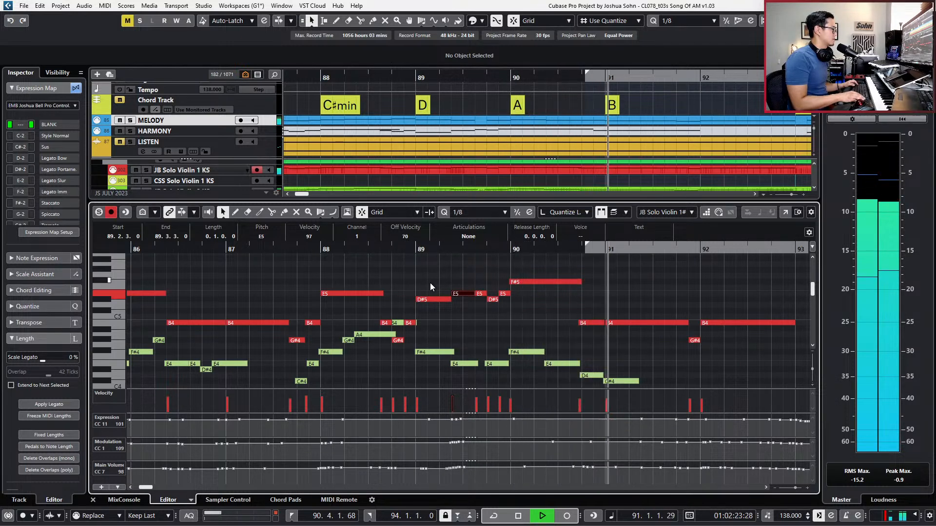
pyautogui.press('space')
pyautogui.press('space')
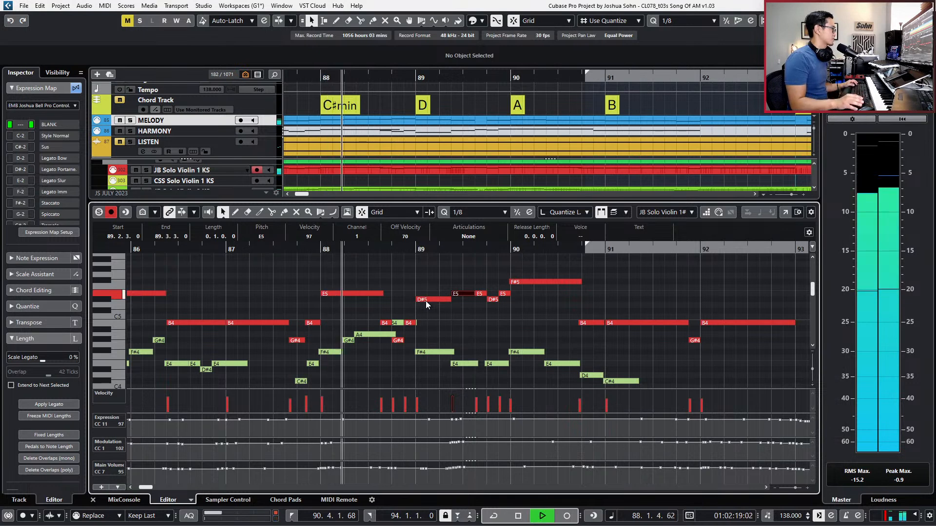
pyautogui.scroll(2, 427, 315)
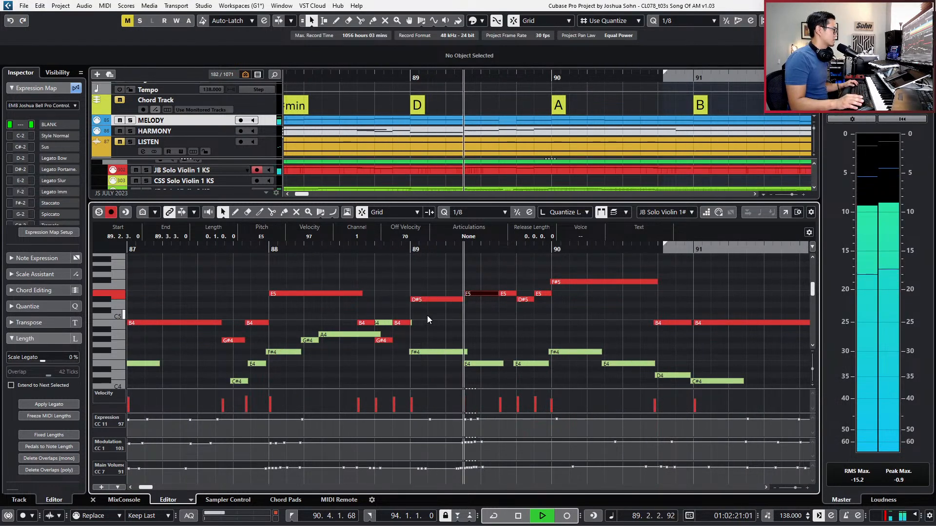
pyautogui.press('space')
# Lower the first violin's notes at 89.1.1 and 89.2.3 to B4 and replay from bar 88.
pyautogui.click(422, 296)
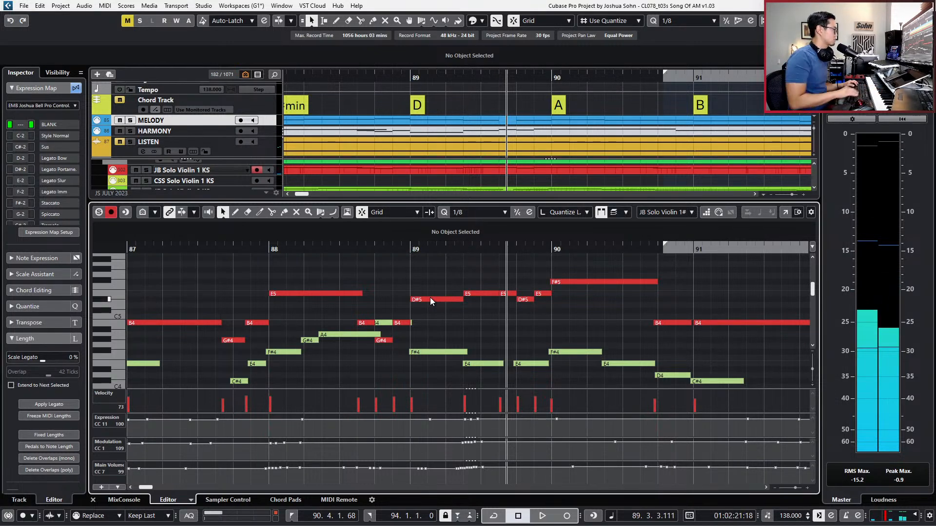
pyautogui.moveTo(430, 297); pyautogui.dragTo(433, 303)
pyautogui.press('KP_Subtract')
pyautogui.press('KP_Subtract')
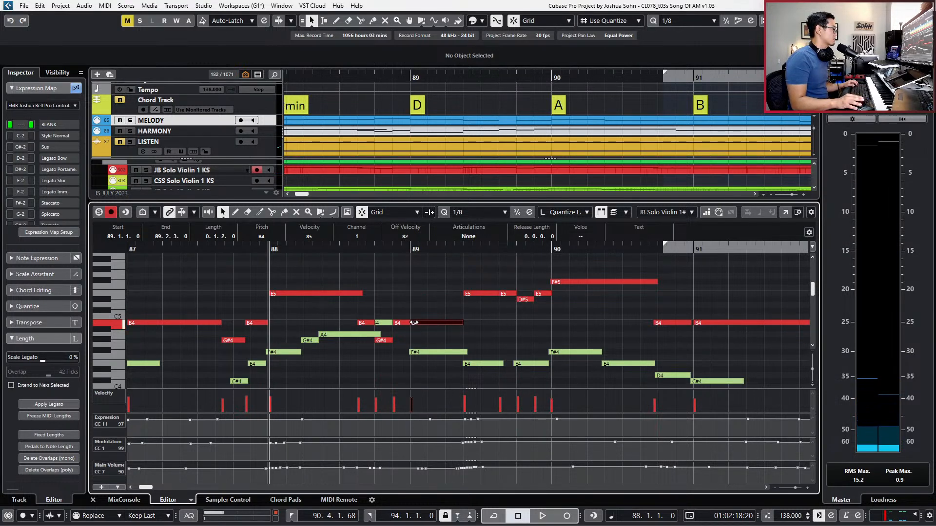
pyautogui.moveTo(486, 293); pyautogui.dragTo(485, 305)
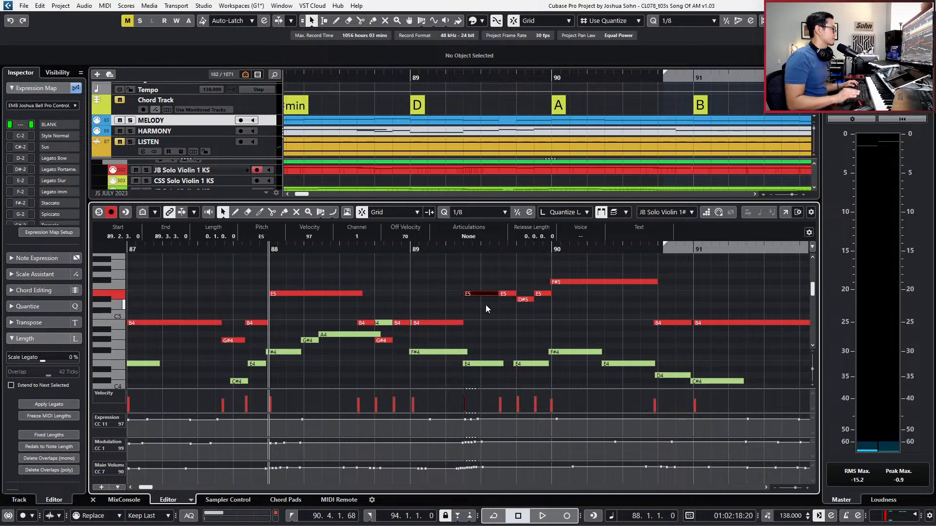
pyautogui.press('space')
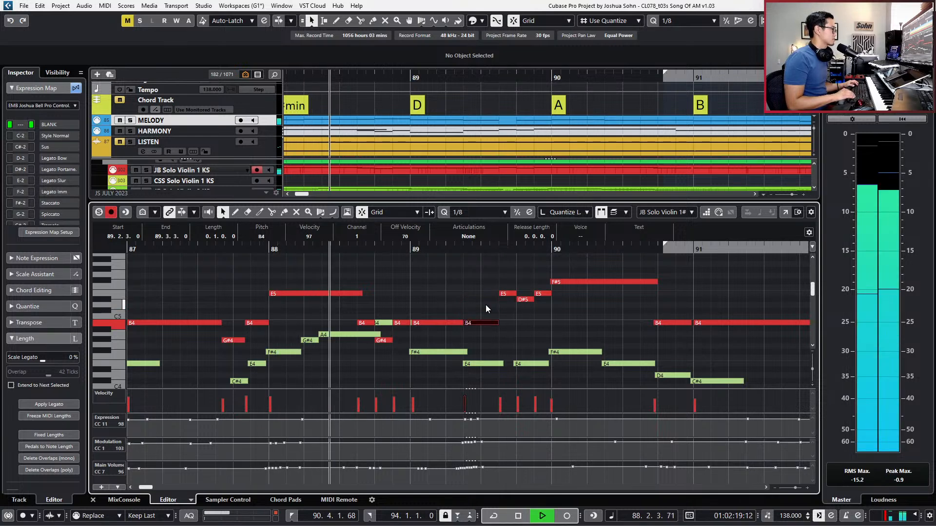
# Delete the mono overlaps between the first violin's B4 notes at 89.1.1 and 89.2.3.
pyautogui.keyDown('shift'); pyautogui.click(439, 323); pyautogui.keyUp('shift')
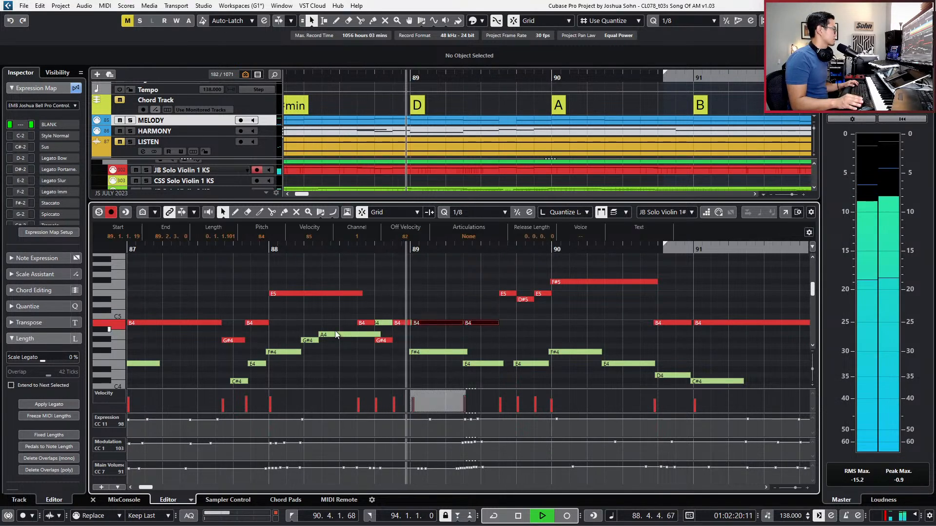
pyautogui.press('space')
pyautogui.click(65, 457)
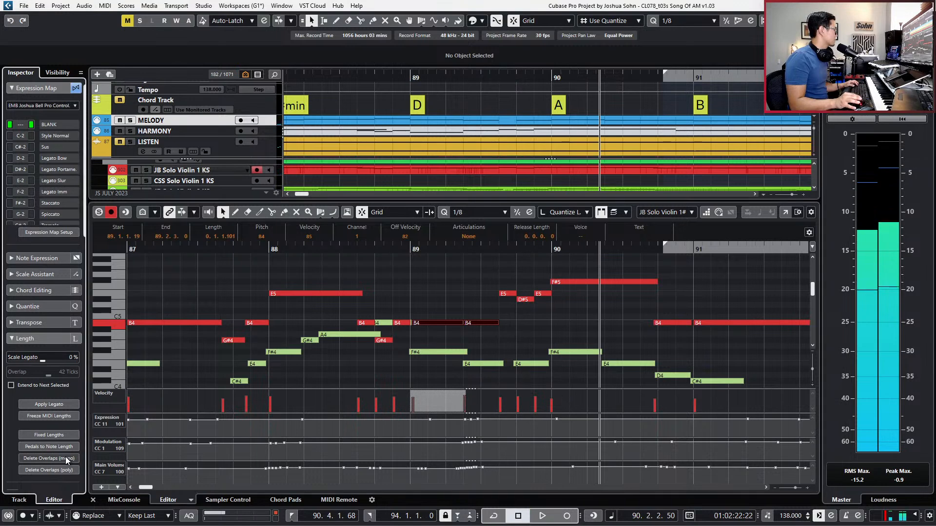
pyautogui.hotkey('ctrl', 'Left')
pyautogui.hotkey('ctrl', 'Left')
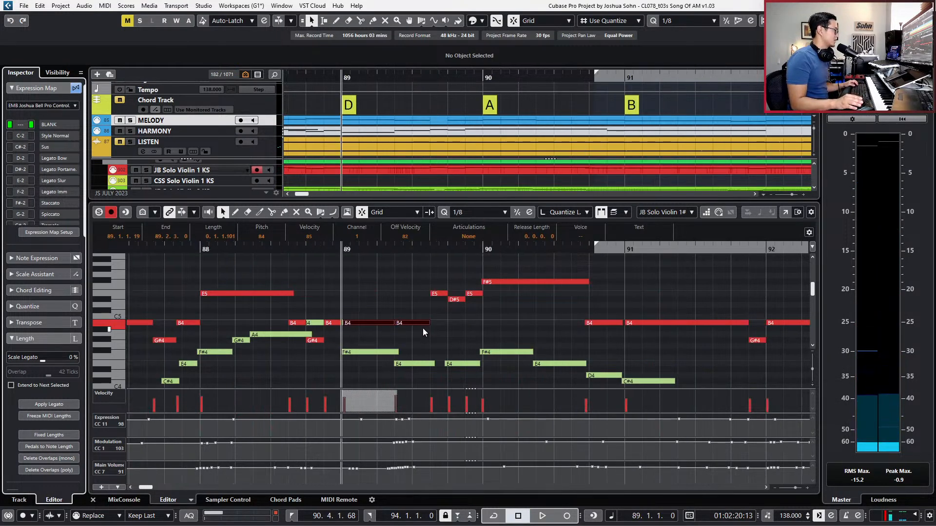
# Adjust the start of the first violin's B4 note at 89.2.3 to 89.2.2.113 and replay from bar 89.
pyautogui.moveTo(394, 323); pyautogui.dragTo(395, 326)
pyautogui.click(402, 316)
pyautogui.scroll(3, 429, 293)
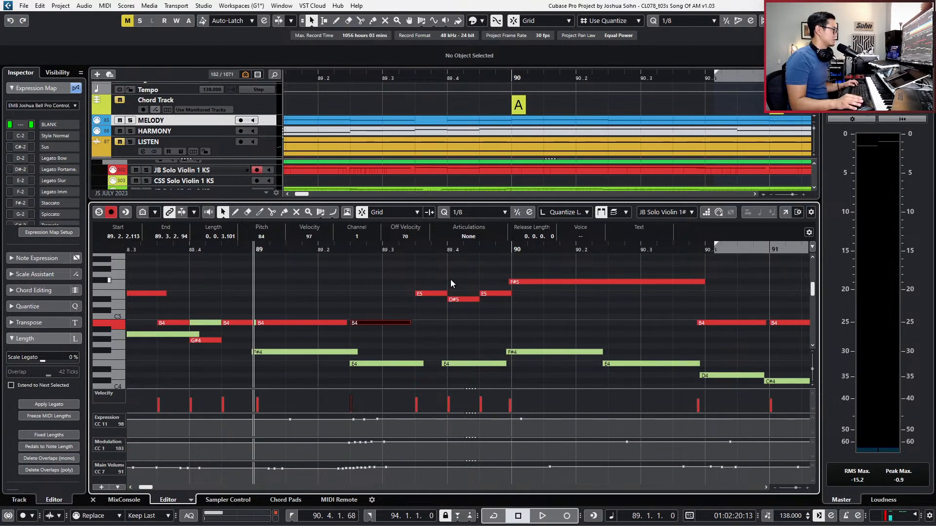
pyautogui.press('space')
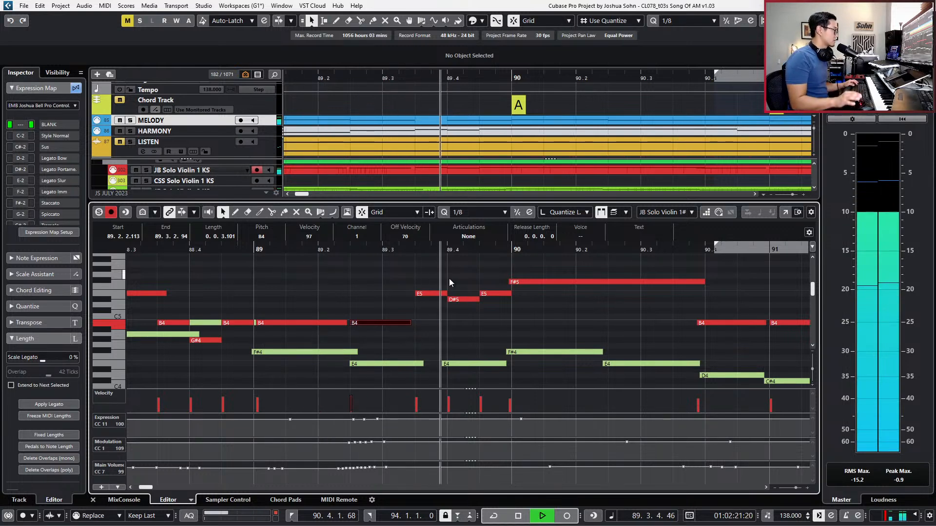
pyautogui.press('space')
pyautogui.press('space')
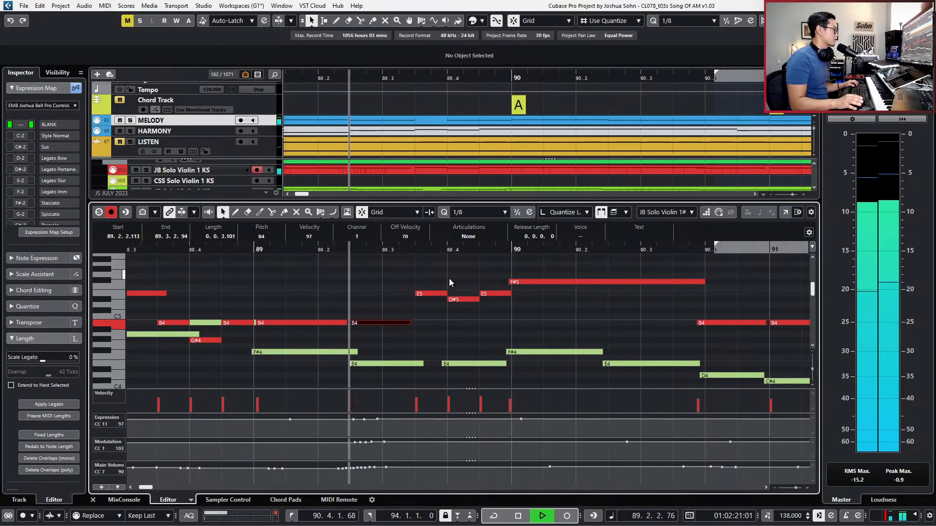
pyautogui.press('space')
# Lower the first violin's E5 note at 89.3.3 to C#5, audition it, and lower it further to B4.
pyautogui.moveTo(432, 293); pyautogui.dragTo(429, 311)
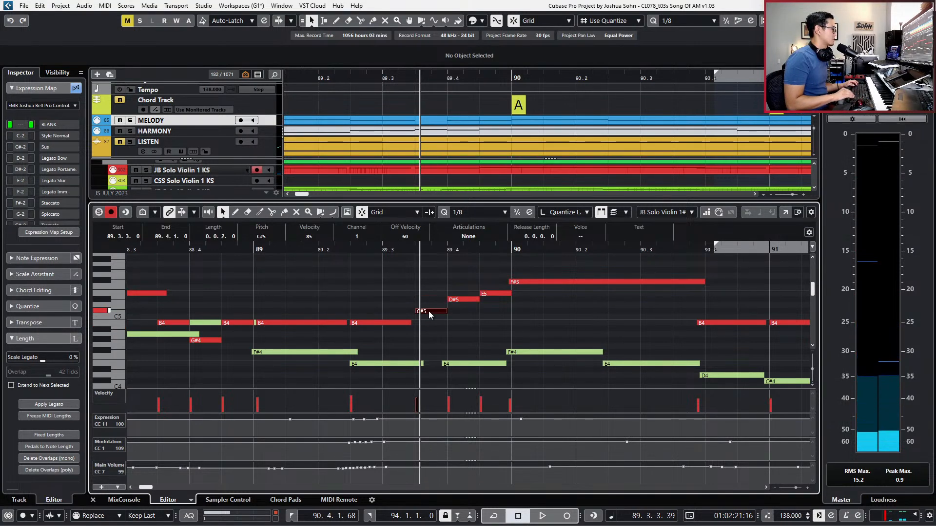
pyautogui.press('space')
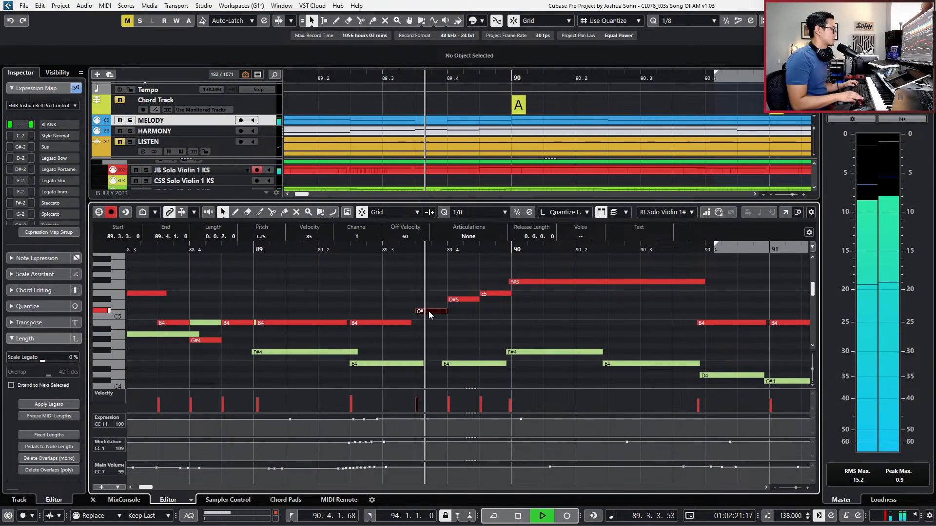
pyautogui.press('space')
pyautogui.press('Down')
pyautogui.press('Down')
pyautogui.press('space')
# Glue the first violin's adjacent B4 notes at 89.2.3 and 89.3.3 into one note and replay from bar 86.
pyautogui.moveTo(428, 314); pyautogui.dragTo(400, 332)
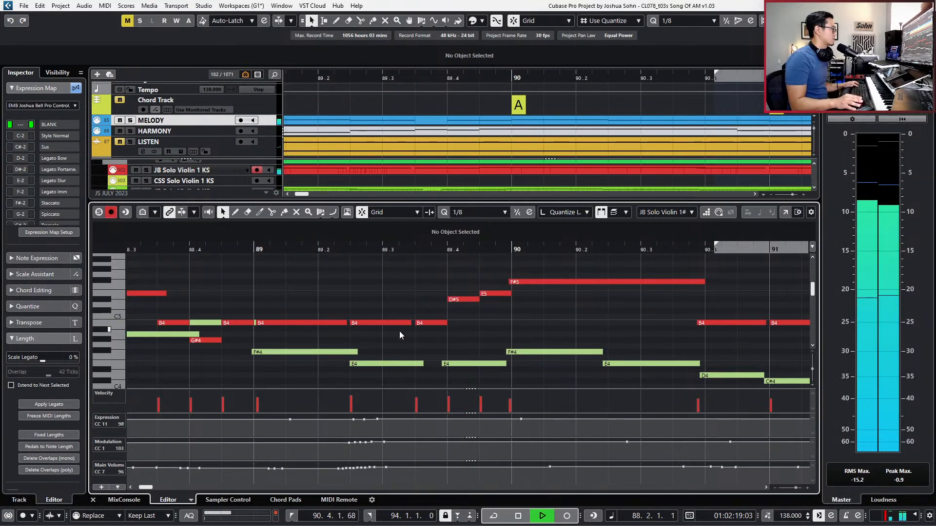
pyautogui.rightClick(399, 331)
pyautogui.press('Escape')
pyautogui.press('g')
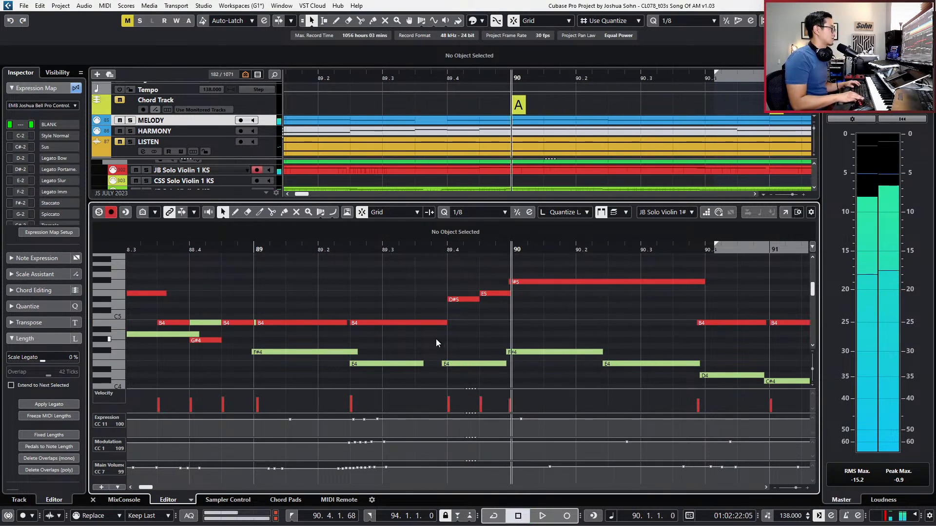
pyautogui.press('space')
pyautogui.press('g')
pyautogui.press('g')
pyautogui.hotkey('shift', 'b')
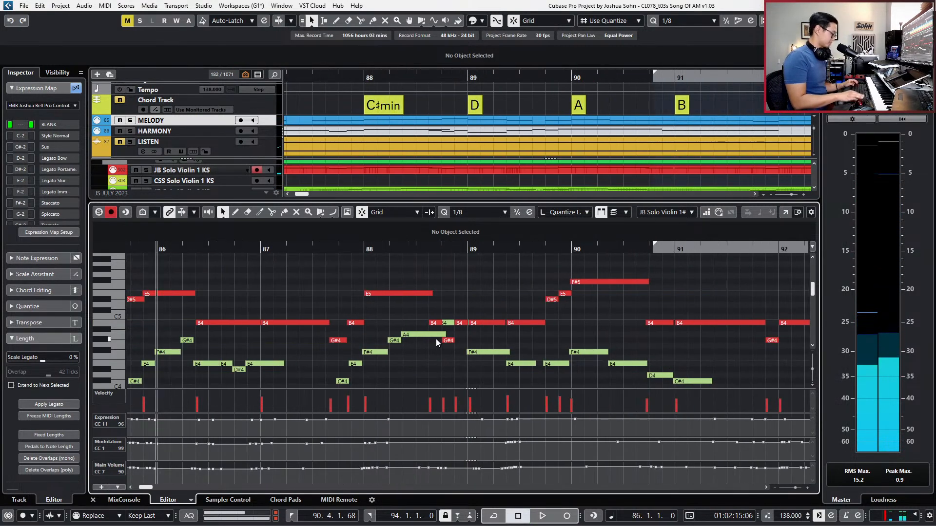
pyautogui.press('space')
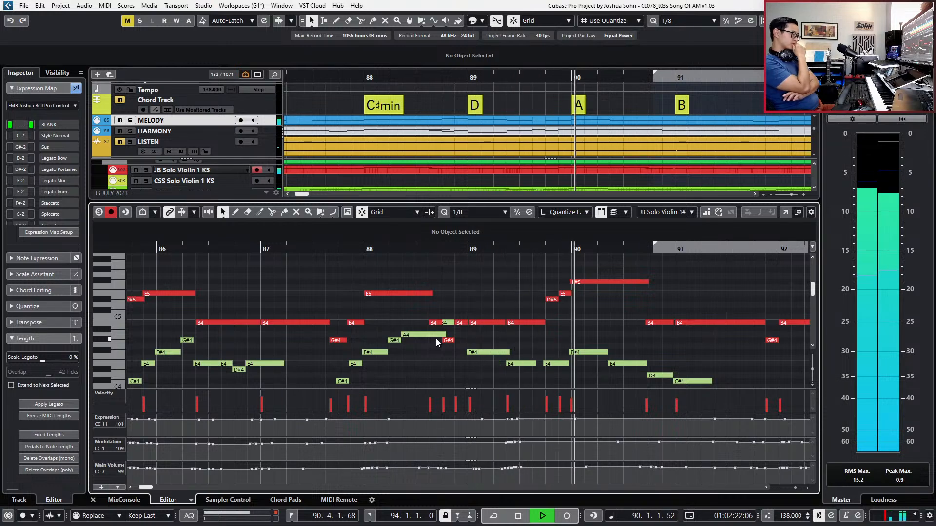
pyautogui.press('space')
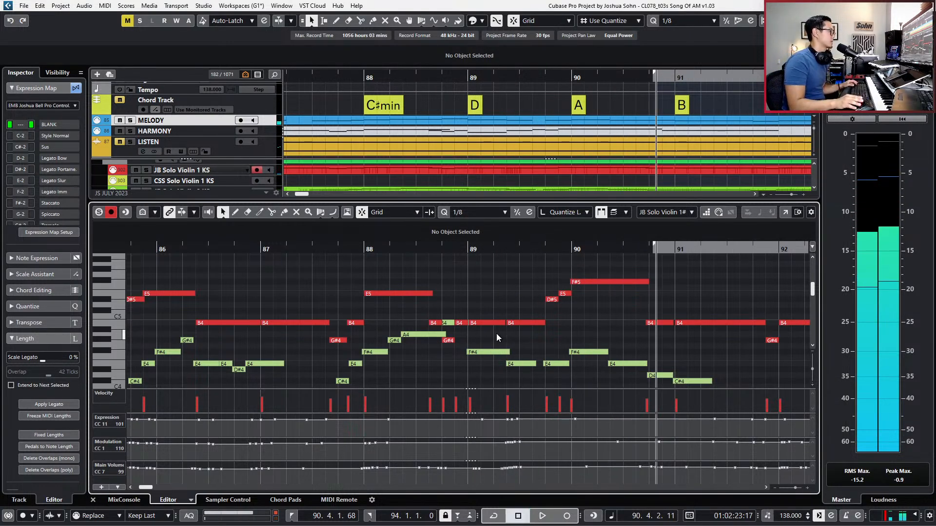
# Raise the first violin's long B4 note in the second half of bar 89 to E5 and play it back.
pyautogui.scroll(2, 492, 329)
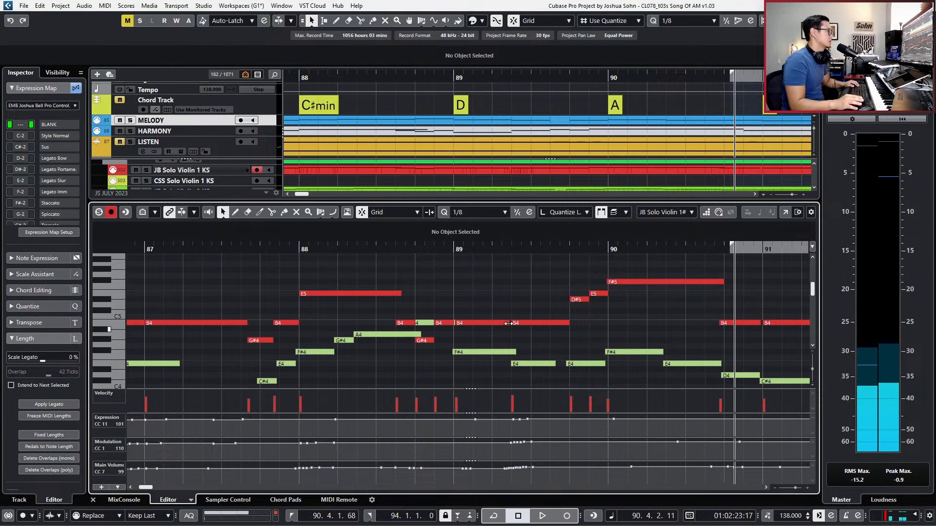
pyautogui.click(521, 321)
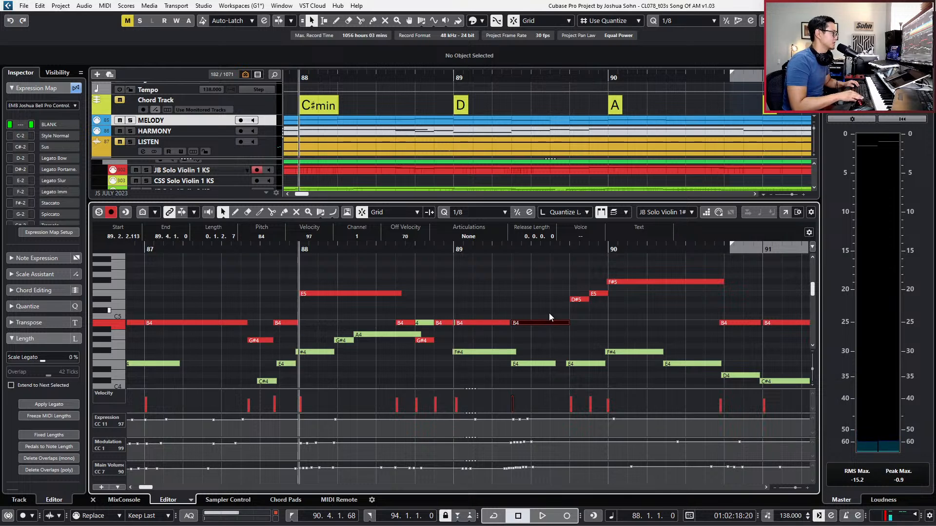
pyautogui.press('space')
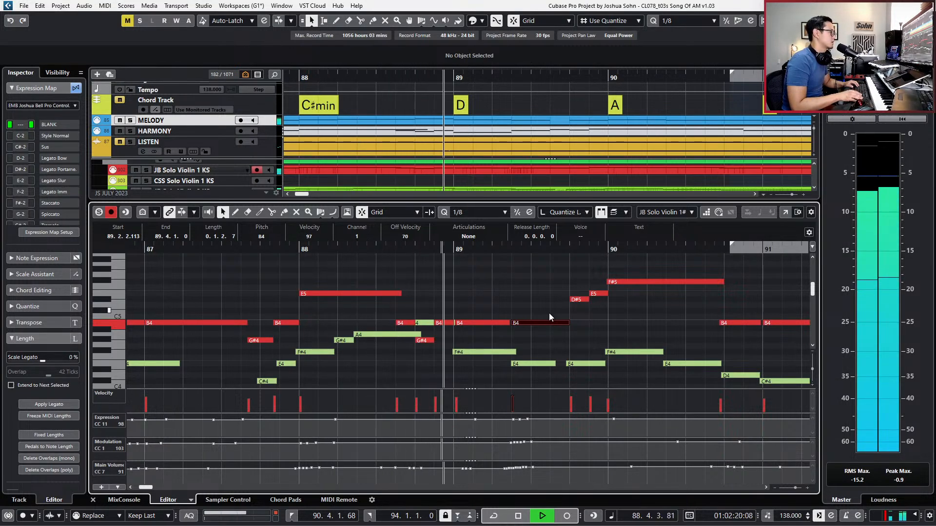
pyautogui.press('space')
pyautogui.press('Up')
pyautogui.press('Up')
pyautogui.press('Up')
pyautogui.press('Up')
pyautogui.press('Up')
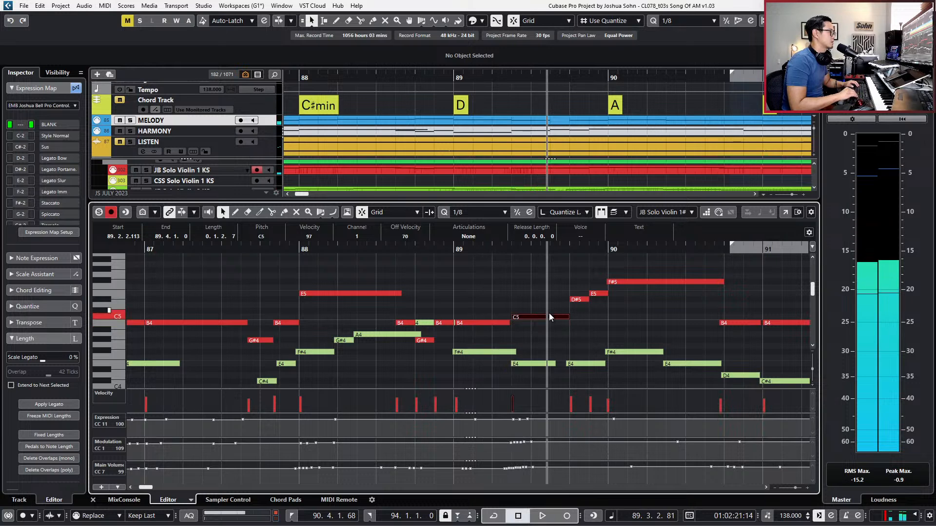
pyautogui.press('space')
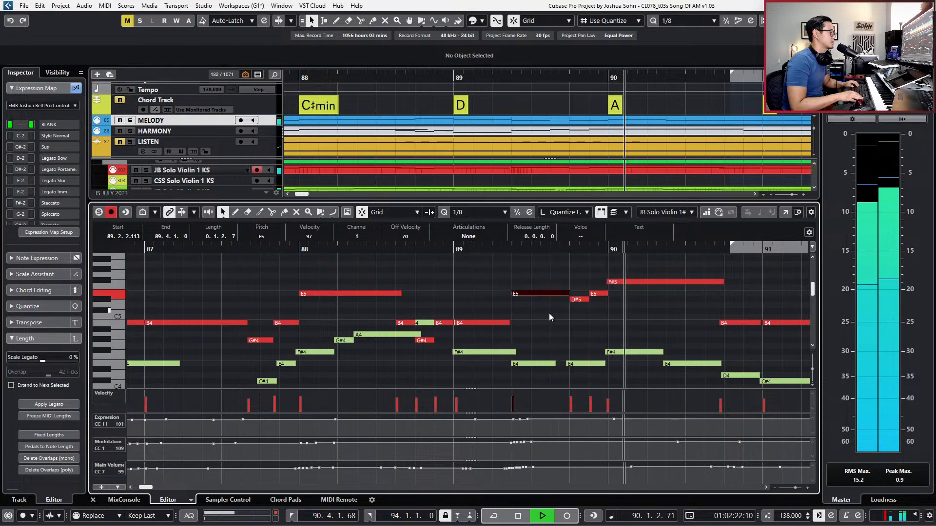
# Replay the phrase from bar 88 and extend the start of bar 89's long E5 note to 89.2.2.101.
pyautogui.press('space')
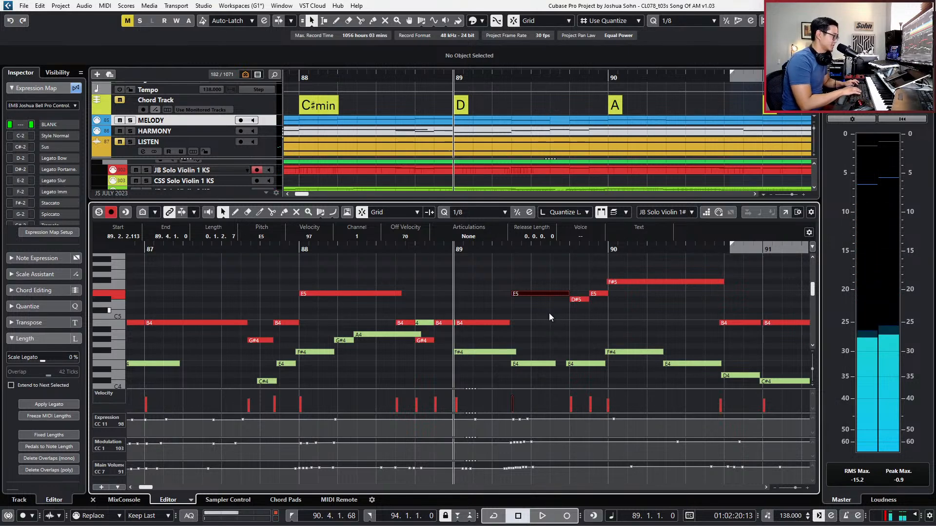
pyautogui.hotkey('ctrl', 'Left')
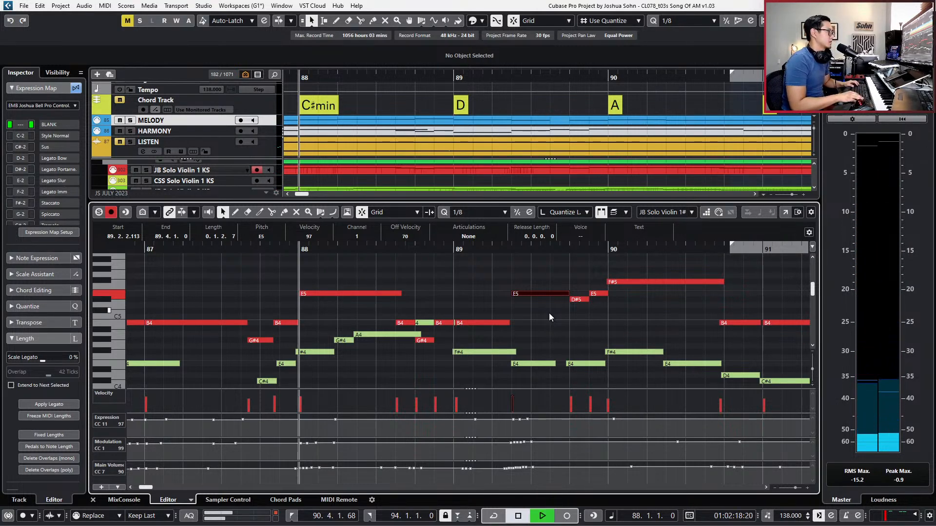
pyautogui.press('space')
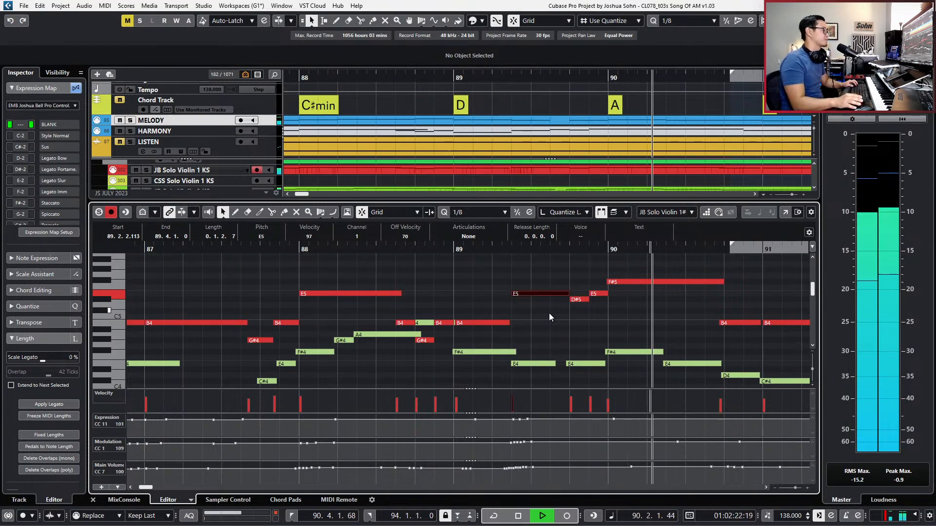
pyautogui.moveTo(512, 294); pyautogui.dragTo(511, 294)
pyautogui.press('space')
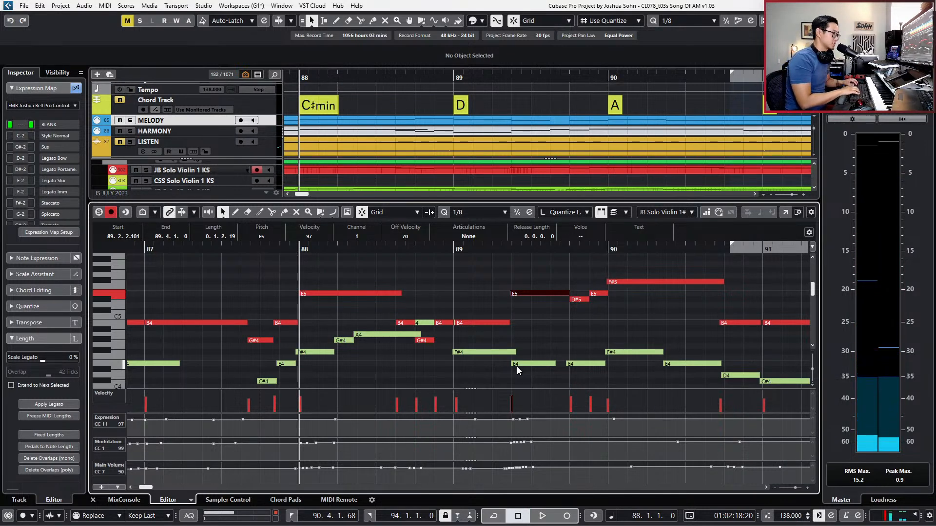
# Re-record the first violin's expression, modulation and main volume dynamics from bar 88 through bar 93.
pyautogui.press('space')
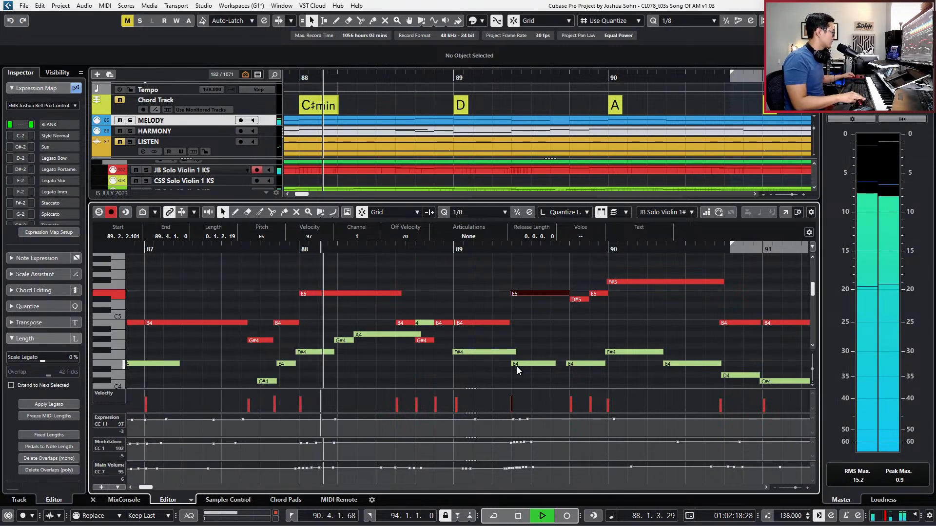
pyautogui.press('KP_Multiply')
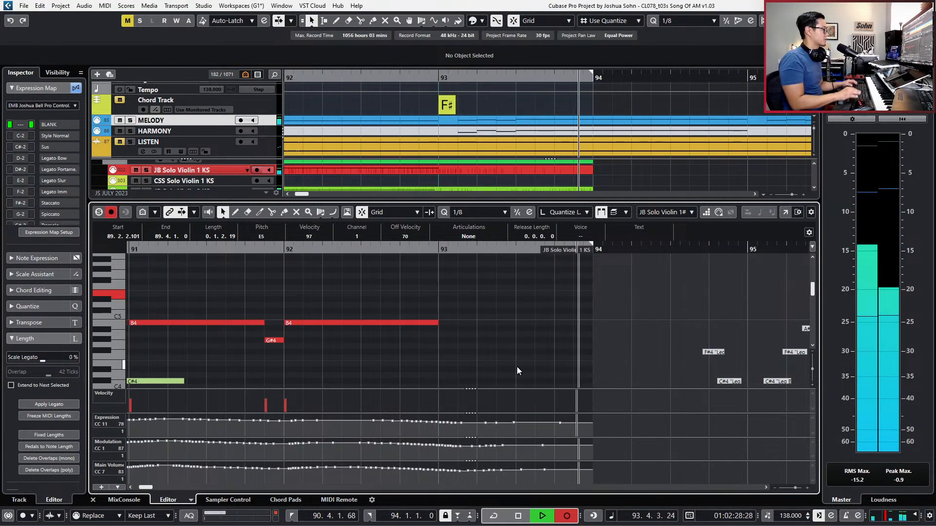
pyautogui.press('space')
pyautogui.press('g')
# Apply 100% scale legato to the first violin's two B4 notes leading into bar 91 and play them back.
pyautogui.hscroll(-2, 551, 386)
pyautogui.click(369, 322)
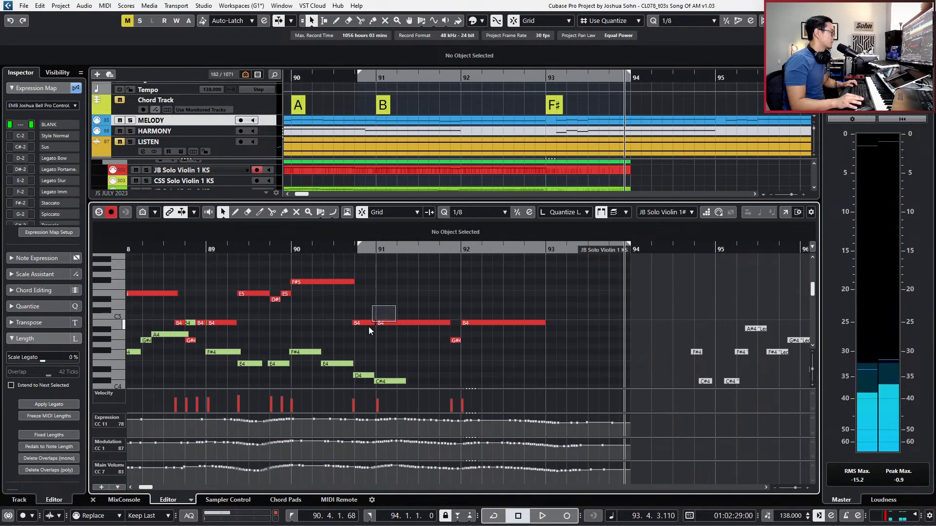
pyautogui.press('l')
pyautogui.press('h')
pyautogui.click(54, 403)
pyautogui.press('space')
pyautogui.press('space')
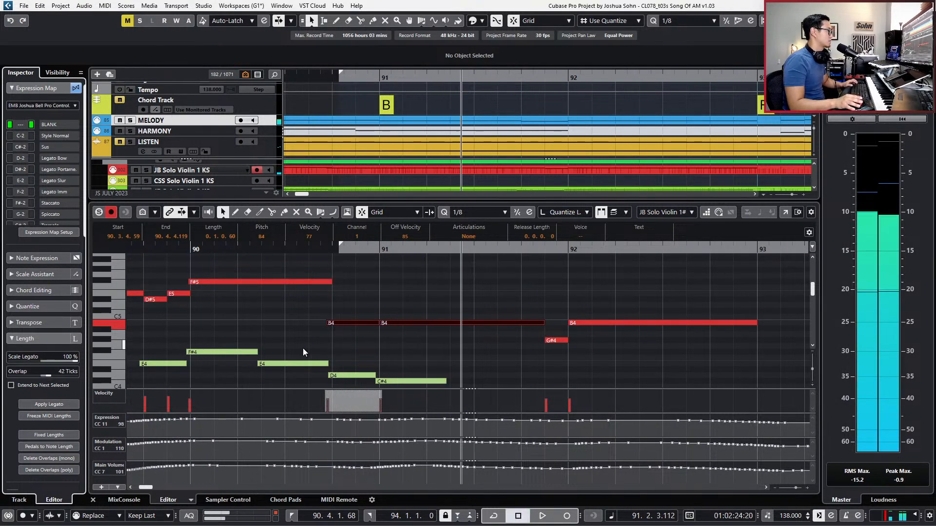
# Close the note editor, split the JS MIDI VEP folder's parts at 93.4.1 and delete the leftover ends.
pyautogui.press('g')
pyautogui.hotkey('ctrl', 'alt', 'e')
pyautogui.press('g')
pyautogui.press('g')
pyautogui.hscroll(-5, 395, 336)
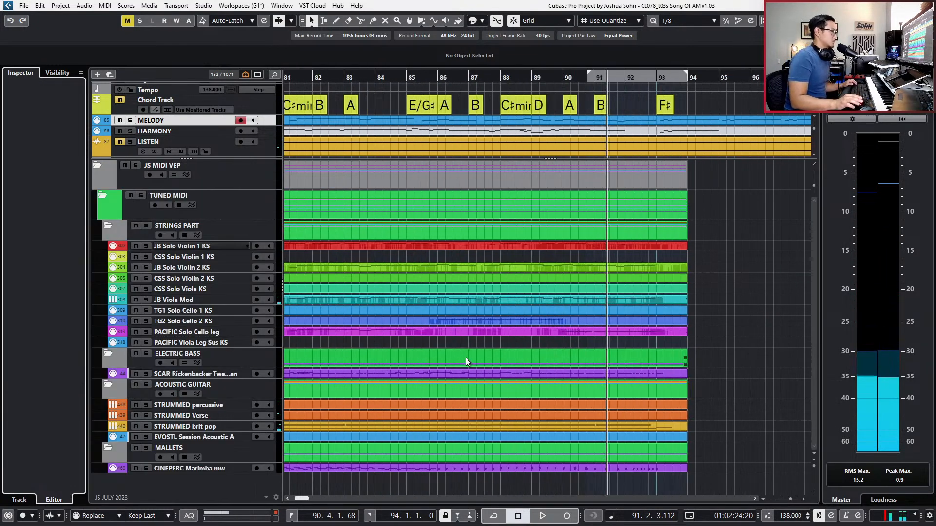
pyautogui.scroll(3, 682, 337)
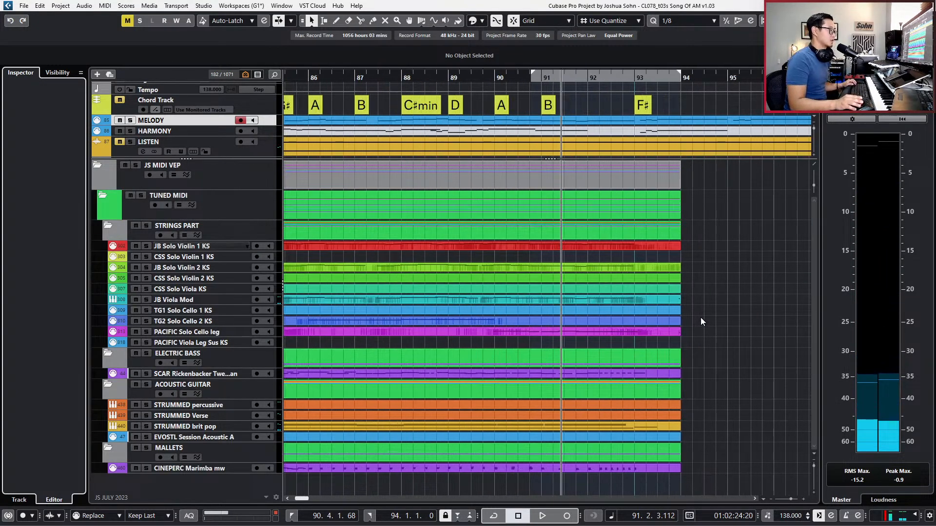
pyautogui.keyDown('alt'); pyautogui.click(653, 179); pyautogui.keyUp('alt')
pyautogui.click(653, 180)
pyautogui.press('Delete')
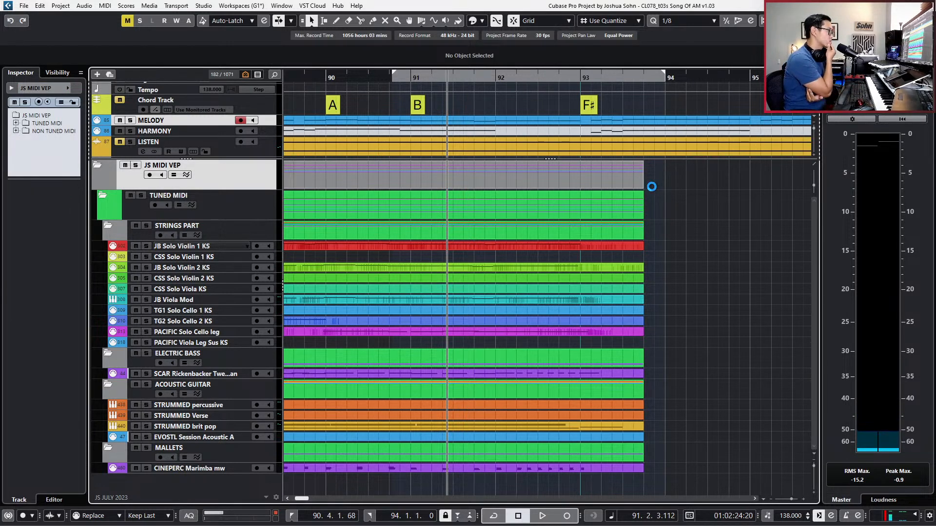
# Select the electric bass, acoustic guitar and marimba parts, move to the chorus start at bar 77 and solo their tracks.
pyautogui.keyDown('ctrl'); pyautogui.scroll(-8, 711, 295); pyautogui.keyUp('ctrl')
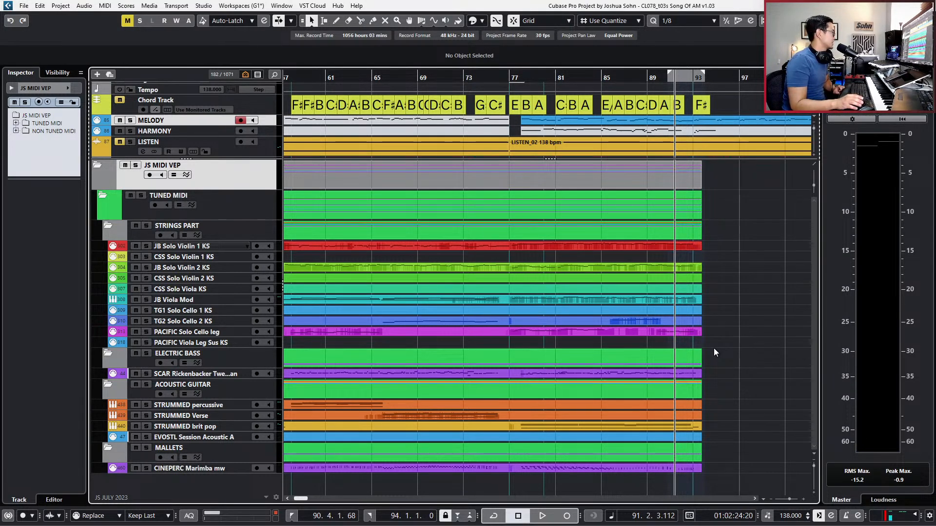
pyautogui.scroll(3, 744, 96)
pyautogui.press('b')
pyautogui.moveTo(728, 379); pyautogui.dragTo(664, 486)
pyautogui.press('b')
pyautogui.press('b')
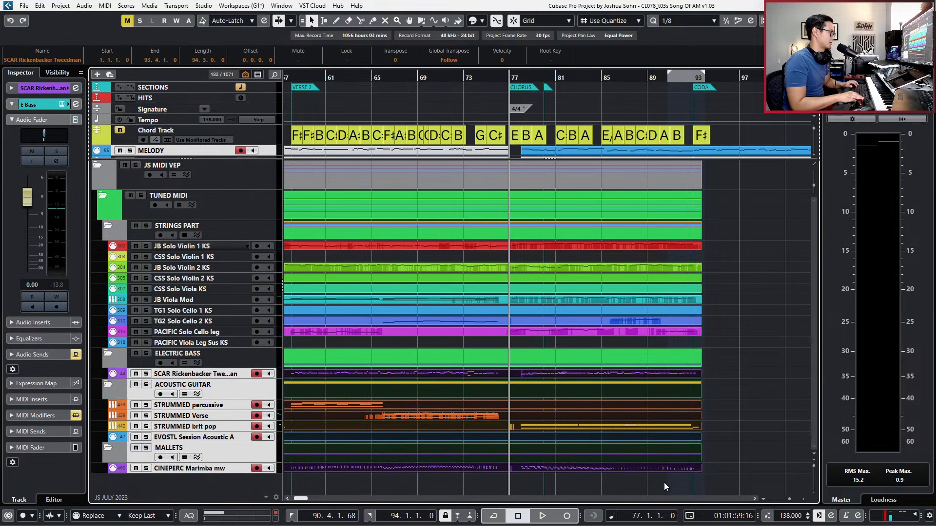
pyautogui.press('s')
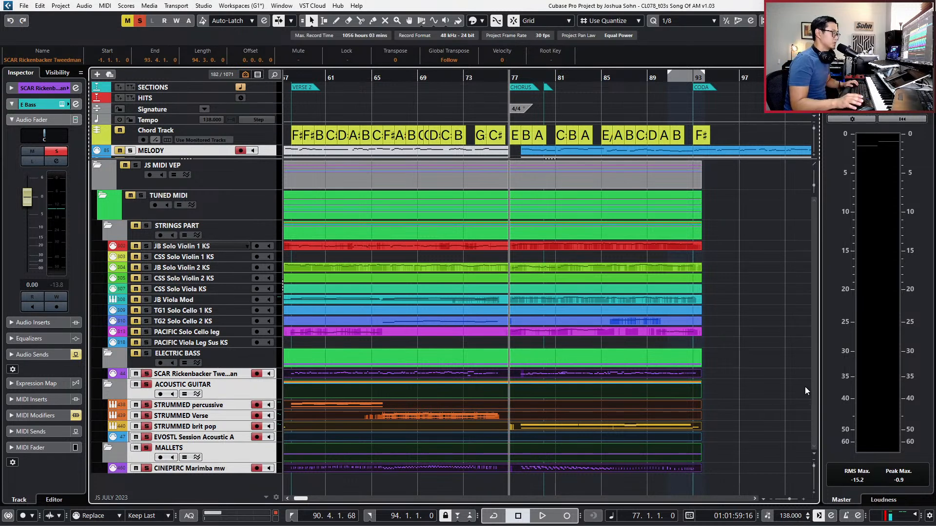
# Show the Control Room inserts and inspect the Sonarworks Reference 4 plug-in on the main output, closing its window again.
pyautogui.press('h')
pyautogui.press('h')
pyautogui.press('h')
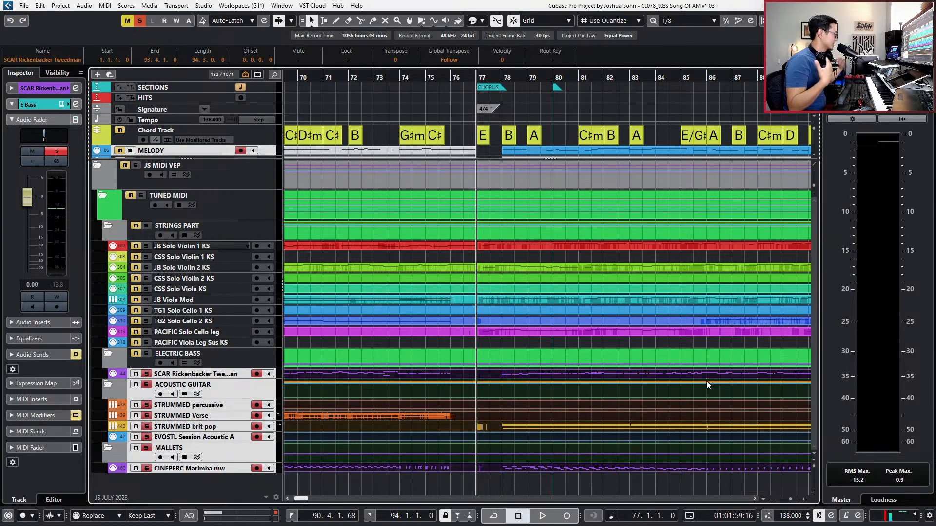
pyautogui.click(852, 119)
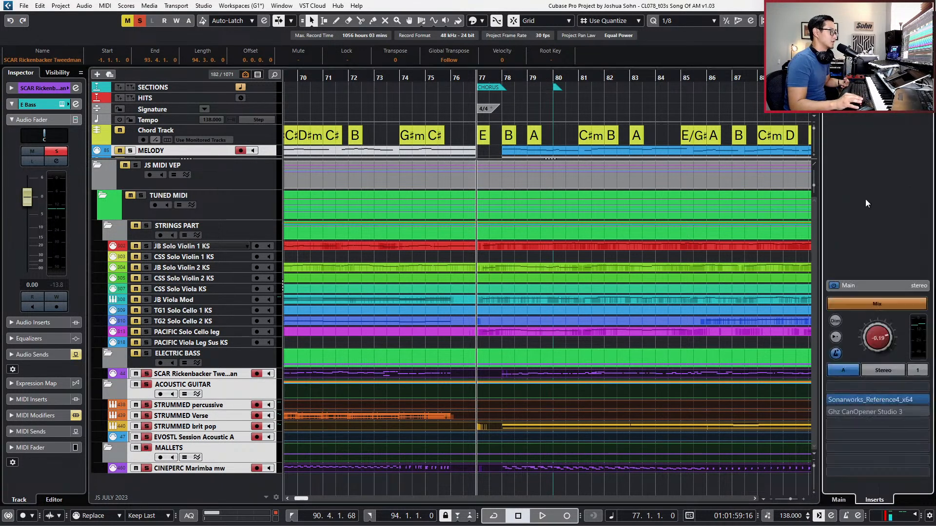
pyautogui.click(876, 398)
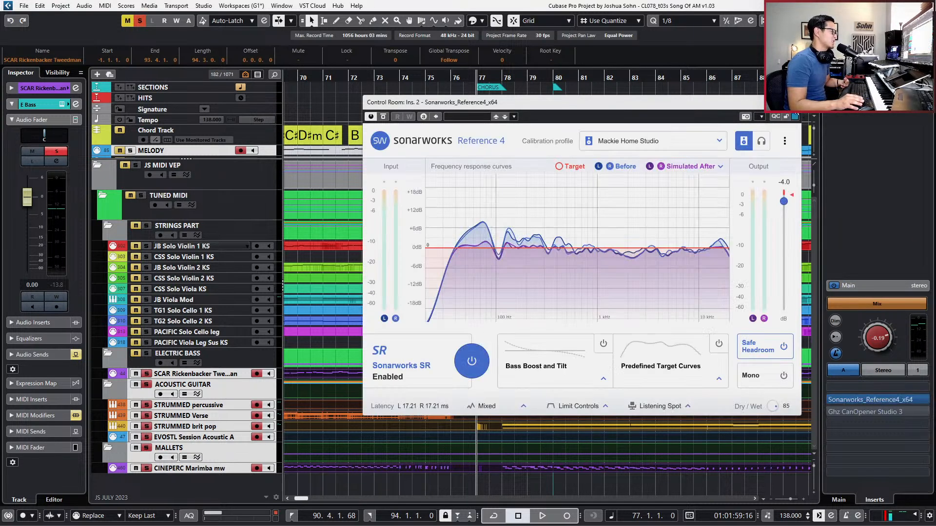
pyautogui.click(802, 114)
pyautogui.scroll(-2, 490, 416)
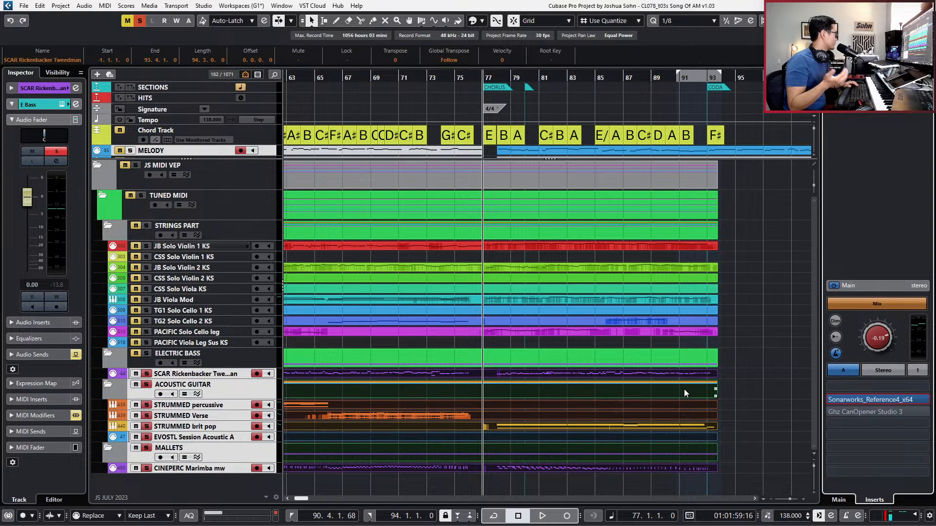
pyautogui.click(751, 399)
pyautogui.press('h')
pyautogui.press('h')
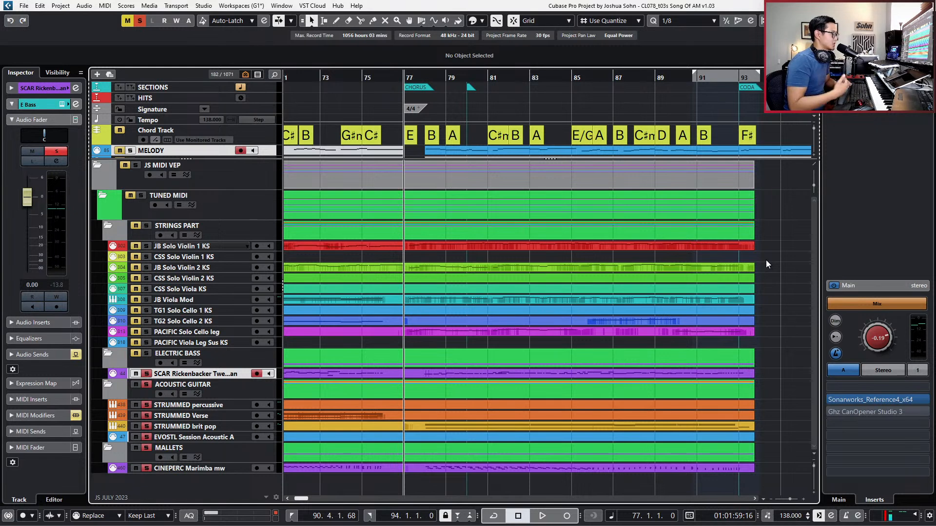
pyautogui.scroll(-1, 766, 265)
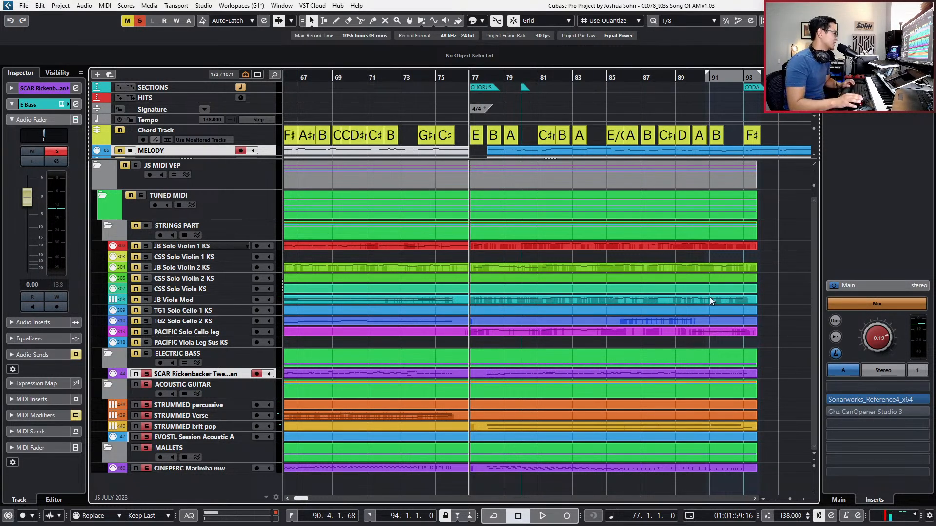
pyautogui.scroll(1, 635, 383)
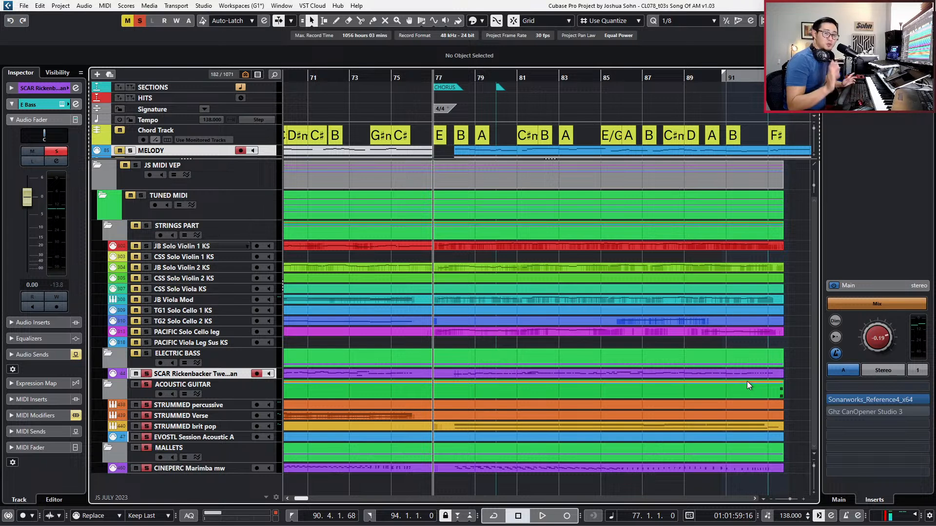
# Select the electric bass, acoustic guitar and marimba parts and play them soloed from bar 75.
pyautogui.press('ctrl+KP_Subtract')
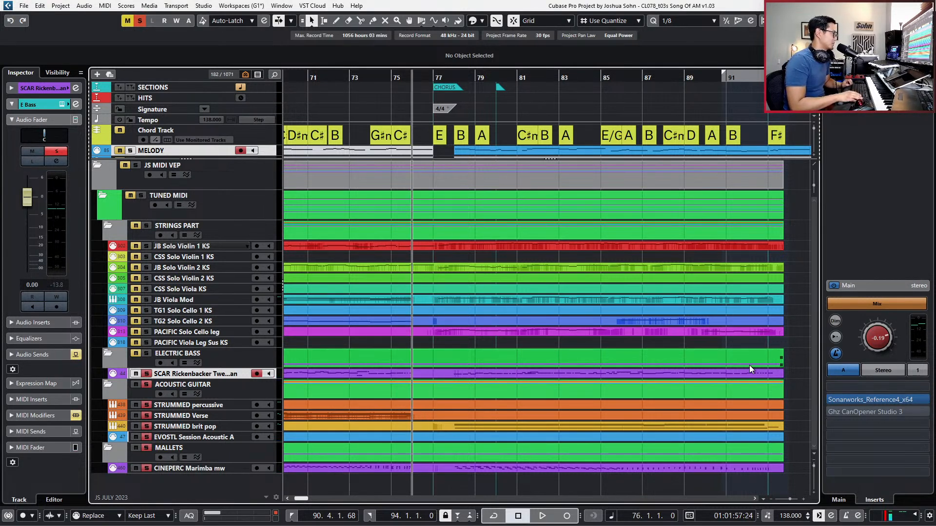
pyautogui.moveTo(796, 373); pyautogui.dragTo(751, 471)
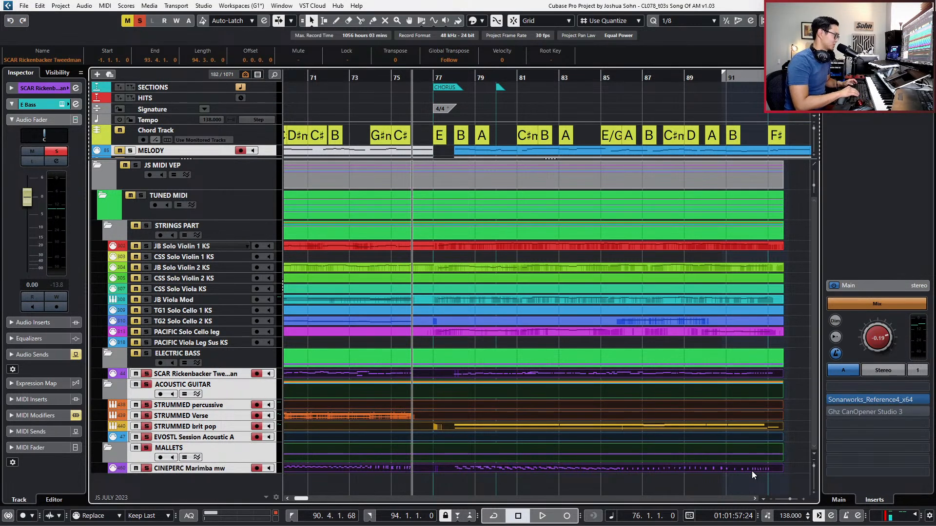
pyautogui.press('ctrl+KP_Subtract')
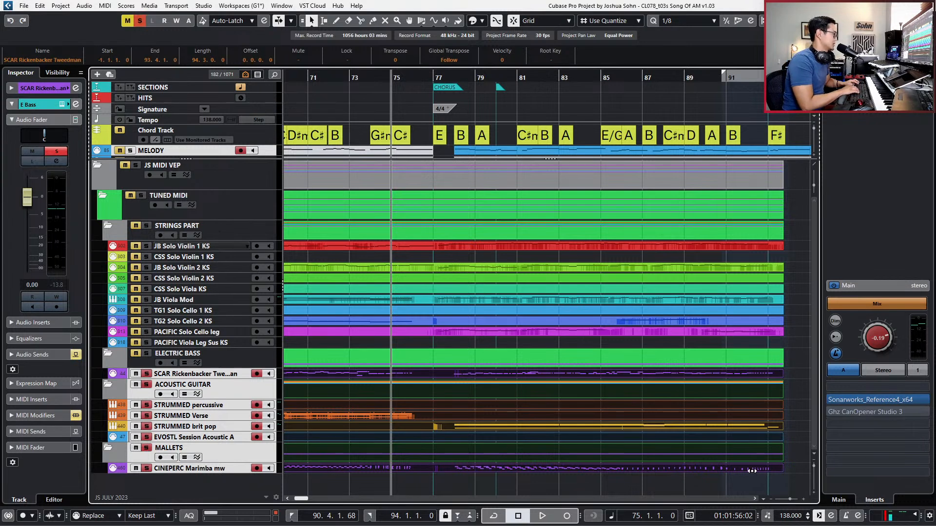
pyautogui.press('s')
pyautogui.press('space')
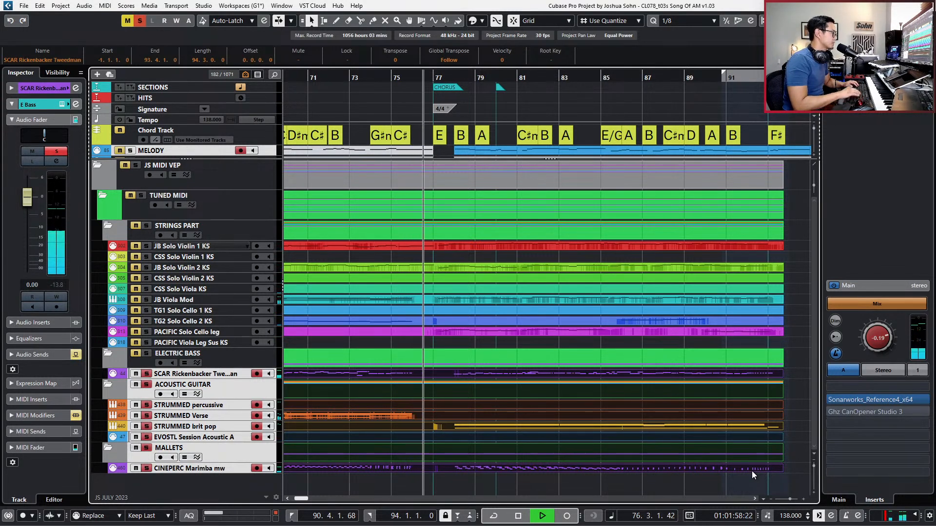
pyautogui.press('s')
# Open the selected parts in the note editor and examine the second chorus's bass, guitar and marimba notes during playback.
pyautogui.hotkey('ctrl', 'e')
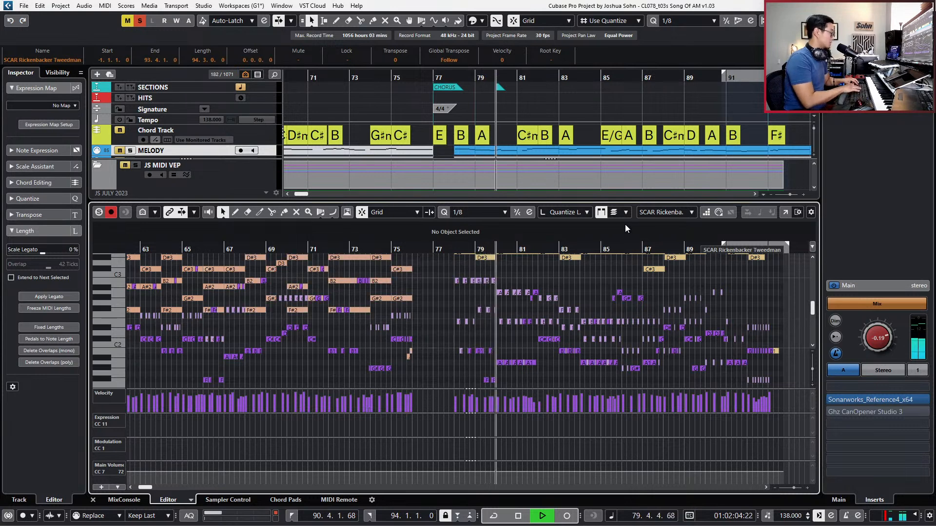
pyautogui.scroll(3, 656, 297)
pyautogui.press('f')
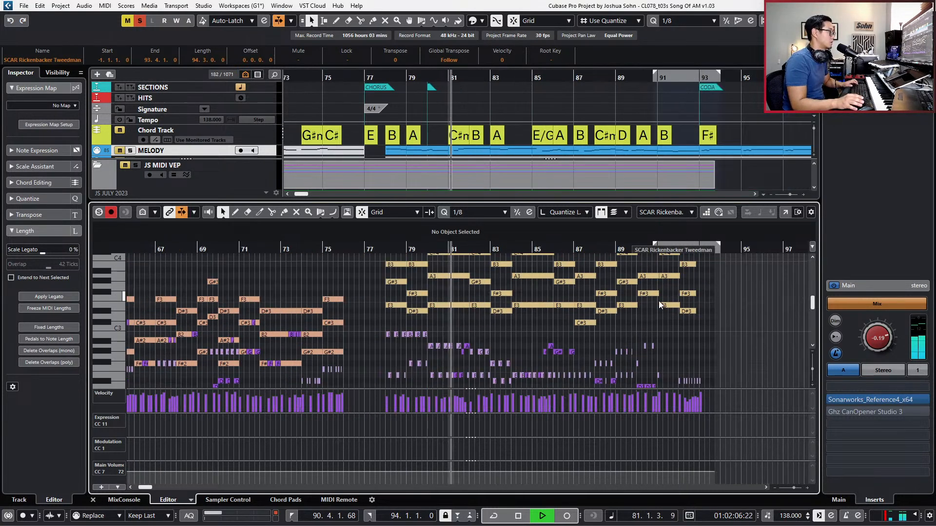
pyautogui.scroll(-3, 659, 300)
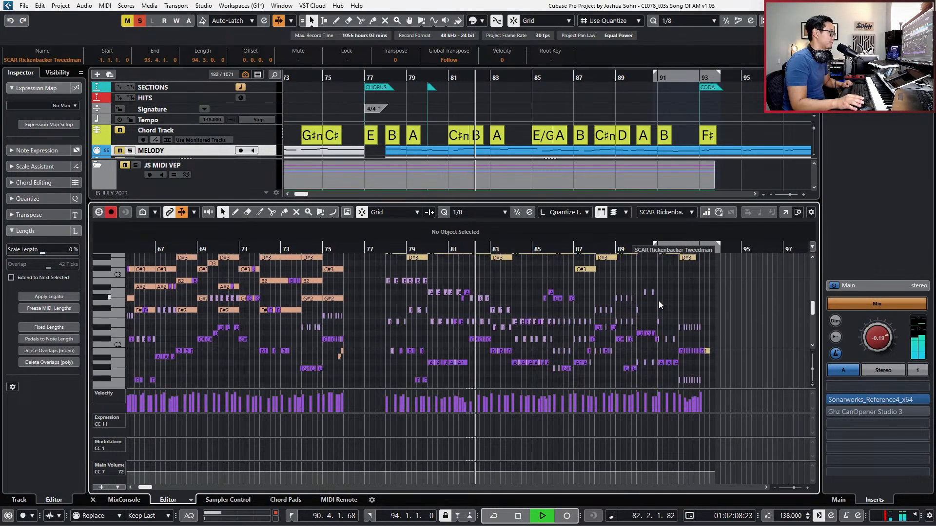
pyautogui.scroll(3, 515, 315)
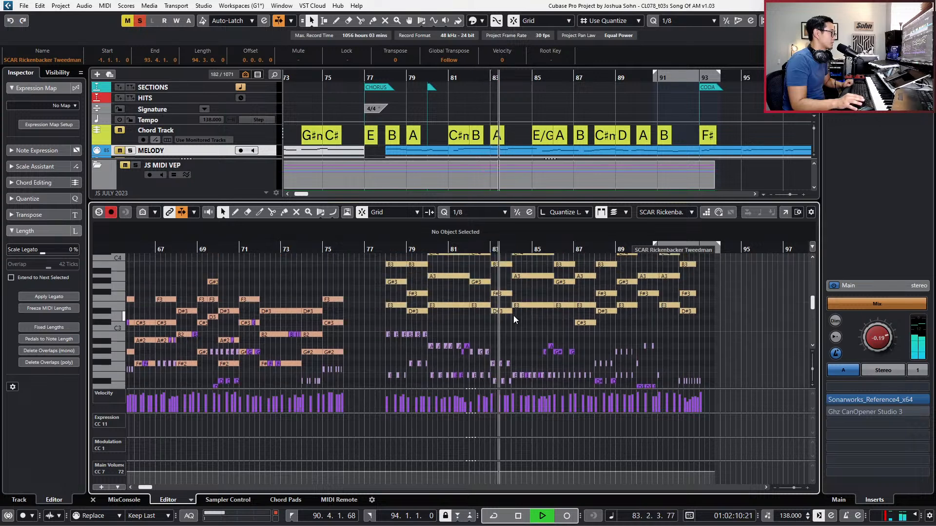
pyautogui.press('h')
pyautogui.scroll(3, 501, 303)
pyautogui.press('h')
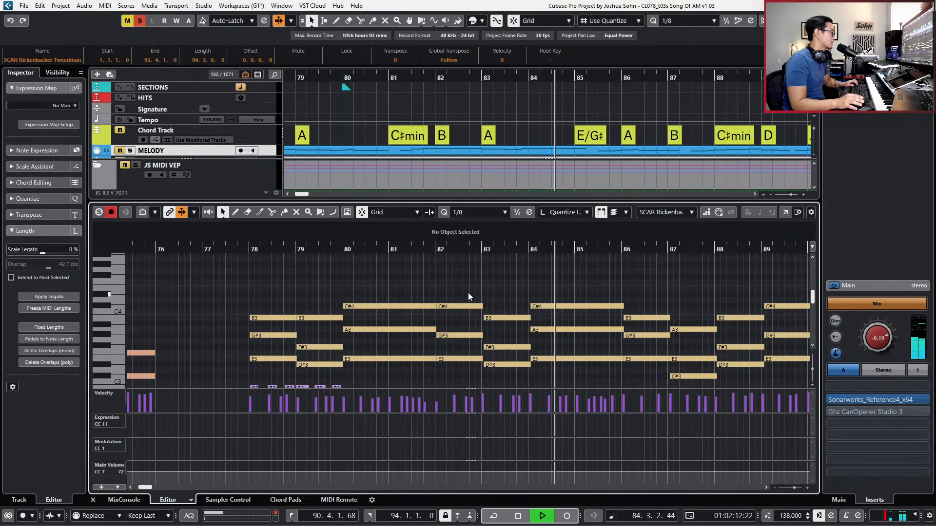
pyautogui.press('space')
pyautogui.press('g')
pyautogui.press('g')
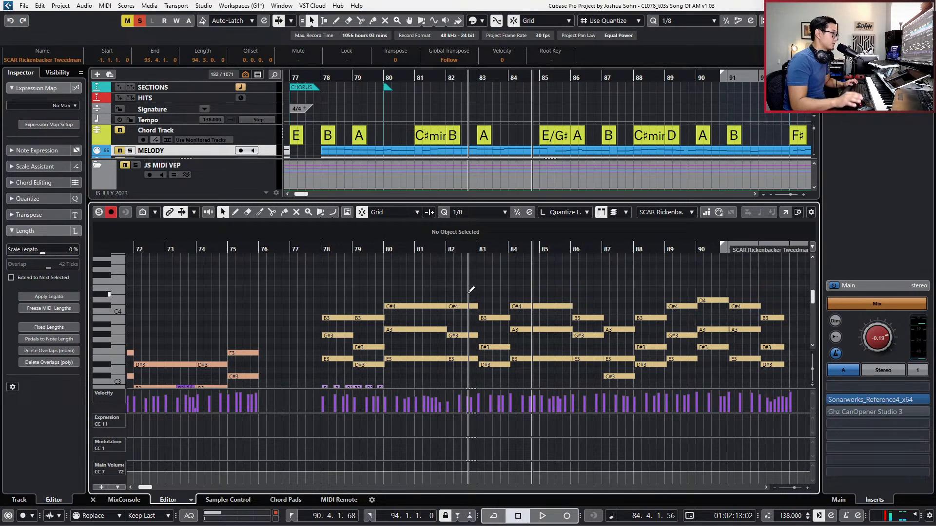
pyautogui.scroll(-2, 492, 279)
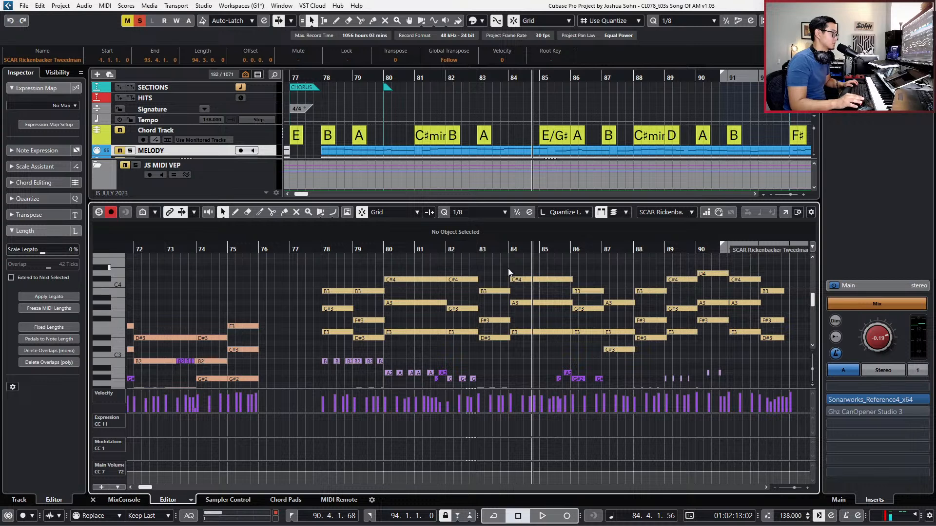
# Activate the STRUMMED brit pop part and quantize its second chorus chord notes, bars 78 to 92, to 1/1.
pyautogui.click(407, 279)
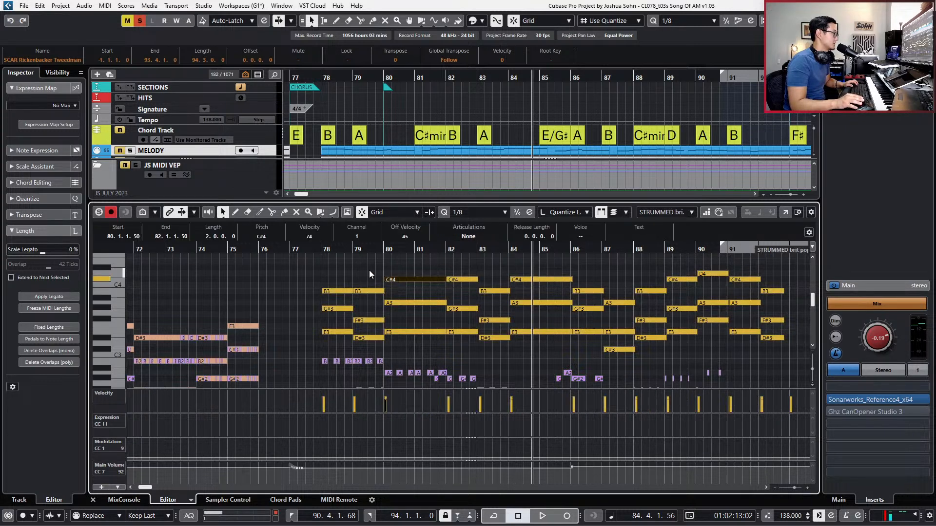
pyautogui.scroll(-6, 466, 274)
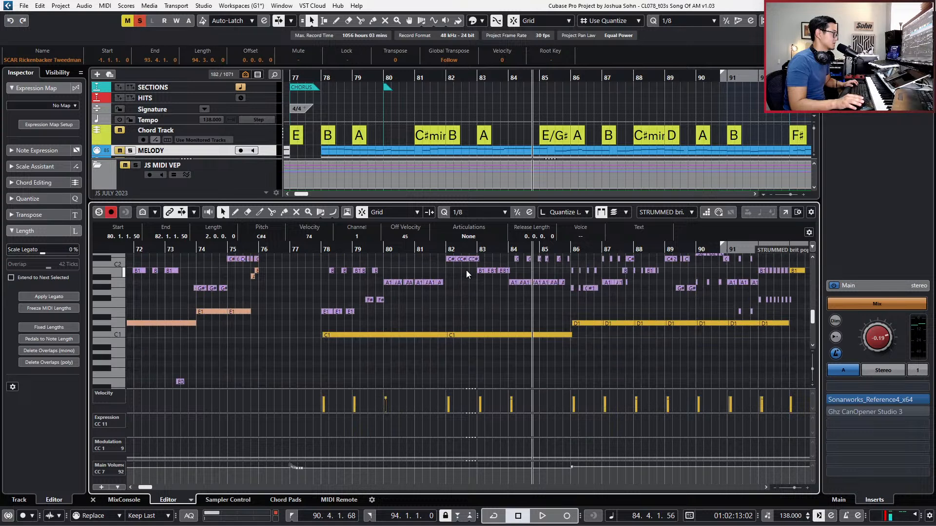
pyautogui.scroll(2, 463, 291)
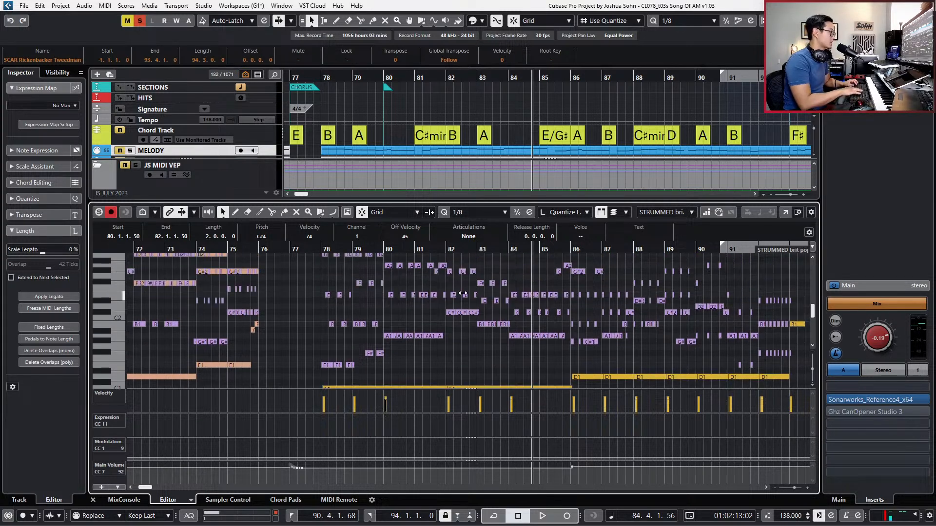
pyautogui.scroll(5, 478, 293)
pyautogui.moveTo(347, 292); pyautogui.dragTo(783, 379)
pyautogui.click(650, 217)
pyautogui.click(627, 212)
pyautogui.click(627, 212)
pyautogui.click(634, 237)
pyautogui.press('q')
# Quantize the brit pop part's C1 and D1 keyswitch notes in the second chorus to 1/1 and play from bar 77.
pyautogui.press('l')
pyautogui.press('KP_Subtract')
pyautogui.scroll(-7, 490, 316)
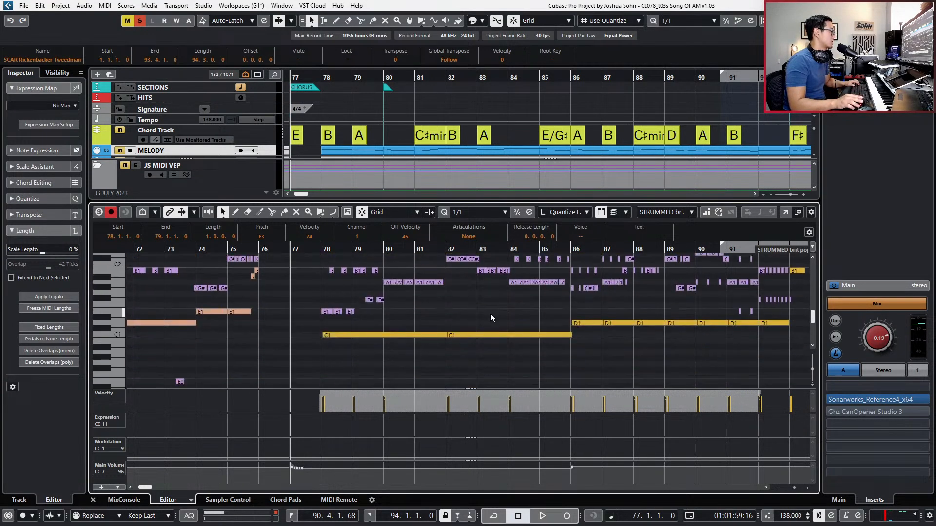
pyautogui.moveTo(358, 317); pyautogui.dragTo(799, 368)
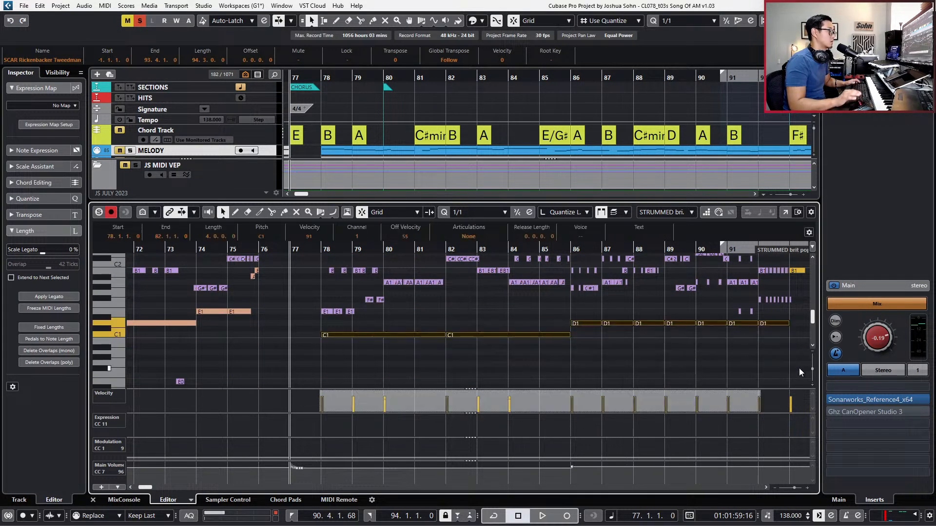
pyautogui.press('space')
# Quantize the brit pop part's chord notes in the first chorus, bars 42 to 56, to 1/1.
pyautogui.press('g')
pyautogui.press('g')
pyautogui.press('g')
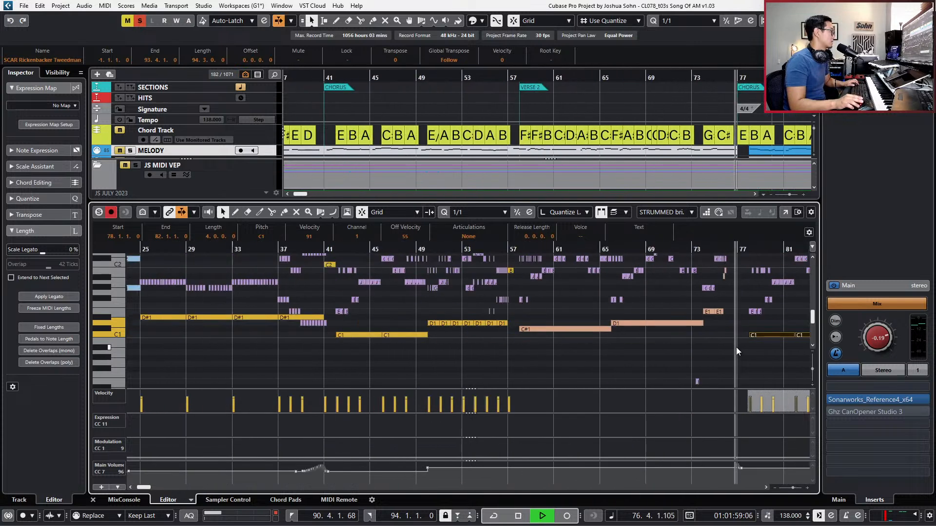
pyautogui.press('h')
pyautogui.press('h')
pyautogui.scroll(3, 475, 316)
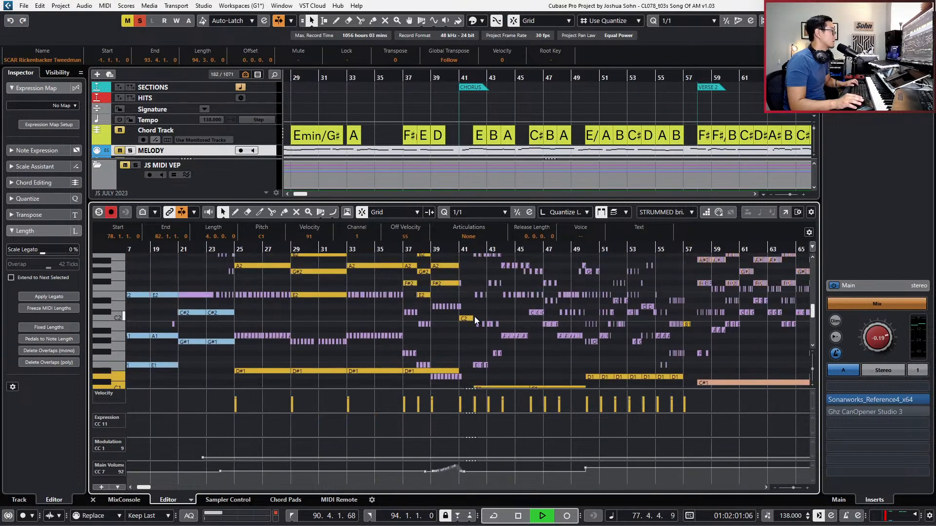
pyautogui.scroll(4, 474, 317)
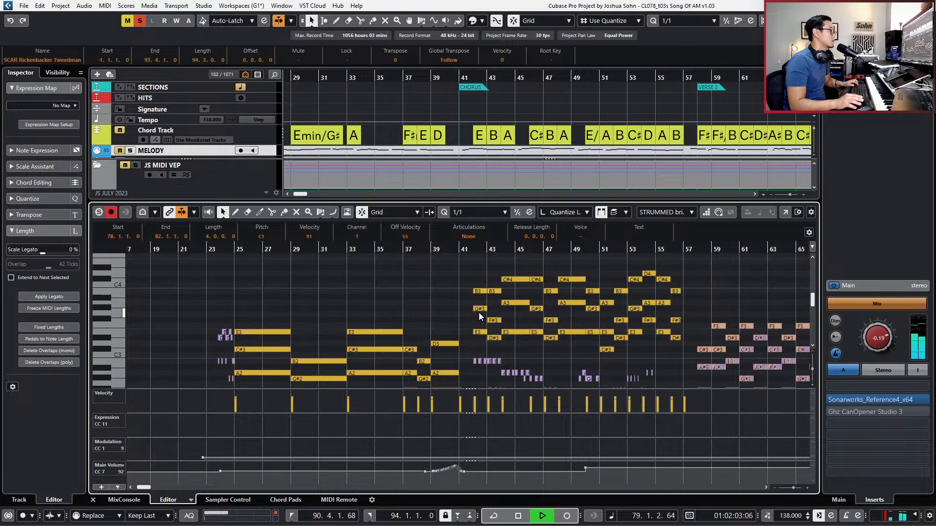
pyautogui.press('h')
pyautogui.moveTo(439, 259); pyautogui.dragTo(744, 341)
# Quantize the brit pop part's C1 and D1 keyswitch notes in the first chorus, starting at bar 42, to 1/1.
pyautogui.press('h')
pyautogui.press('h')
pyautogui.scroll(-1, 738, 335)
pyautogui.scroll(-5, 737, 334)
pyautogui.moveTo(325, 322); pyautogui.dragTo(757, 376)
# Review the second chorus notes through bar 93 during playback, stop playback and close the note editor.
pyautogui.hscroll(15, 744, 340)
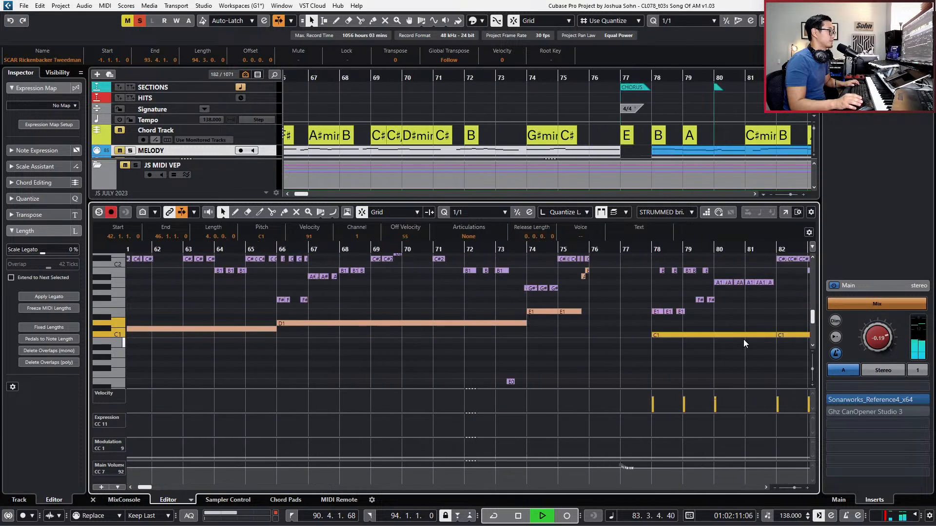
pyautogui.scroll(2, 577, 311)
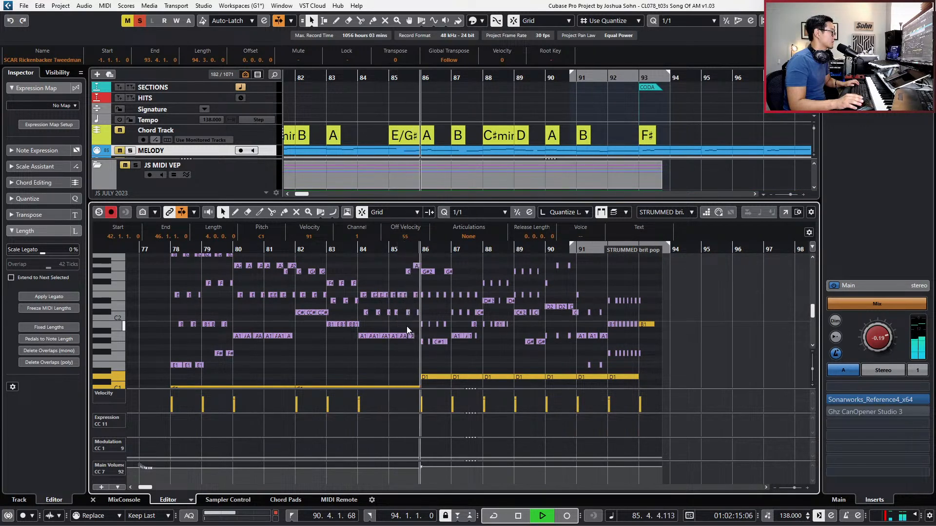
pyautogui.scroll(2, 407, 325)
pyautogui.press('space')
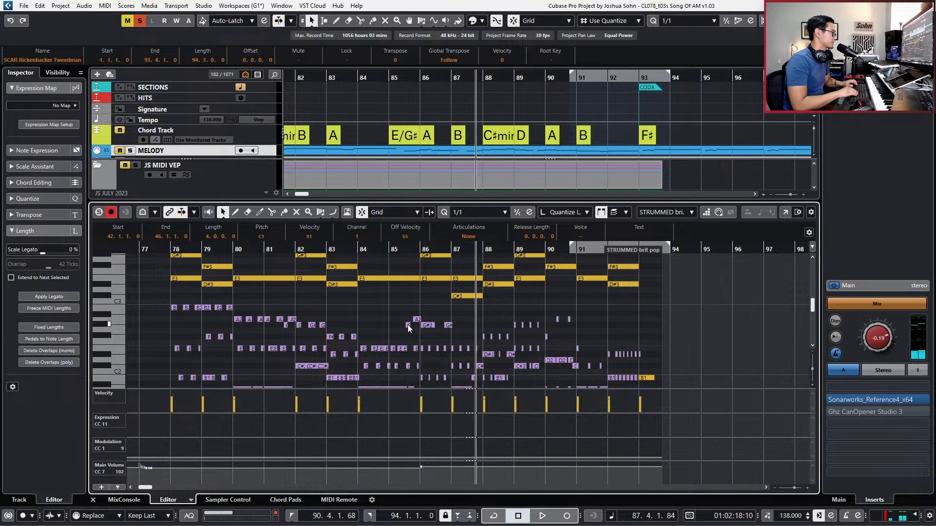
pyautogui.press('g')
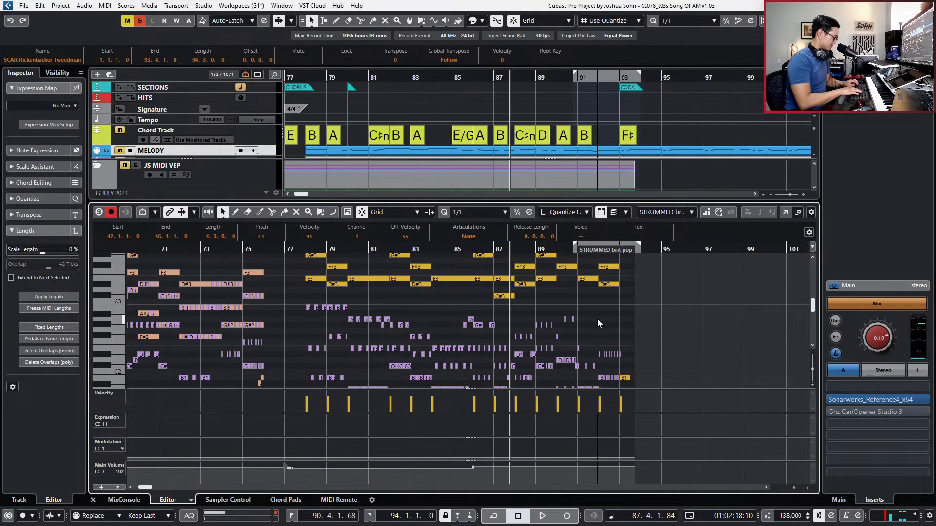
pyautogui.hotkey('ctrl', 'e')
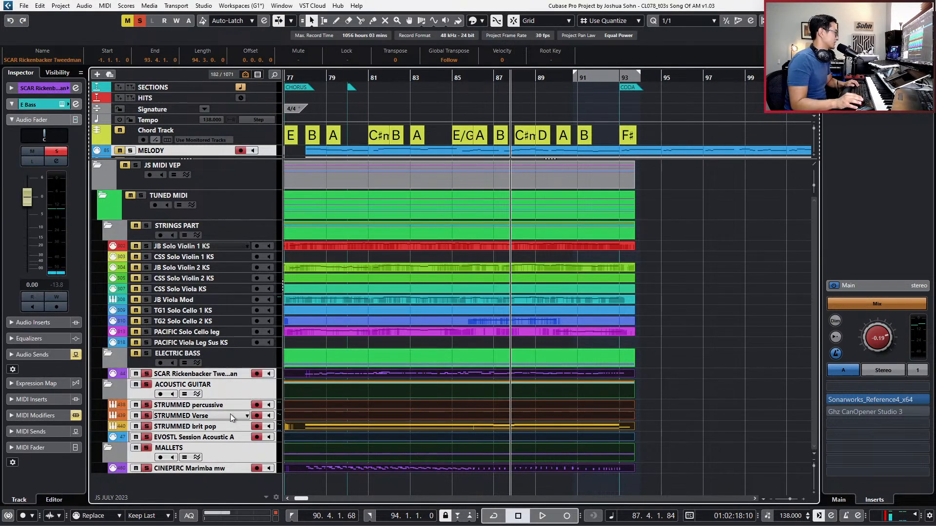
# Inspect the Playback settings of the STRUMMED brit pop track's Kontakt instrument, close it and clear the part selection.
pyautogui.click(231, 426)
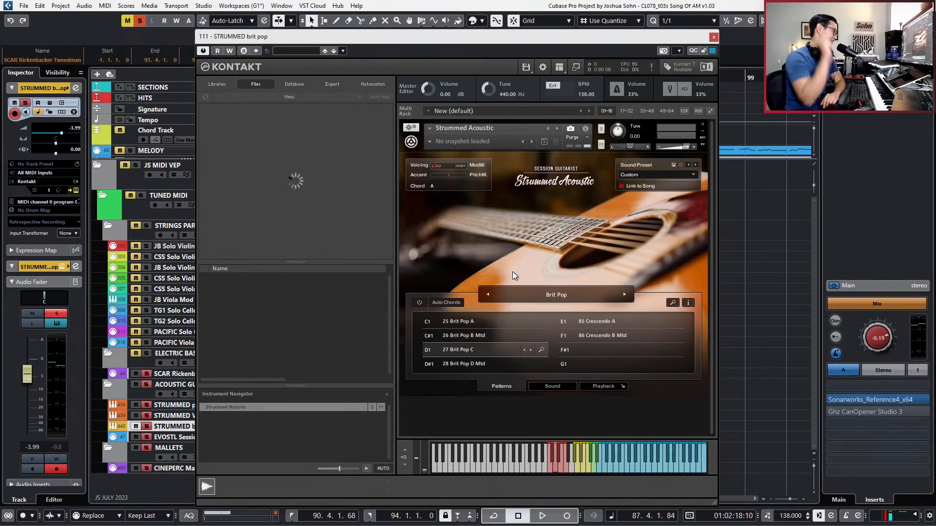
pyautogui.click(596, 387)
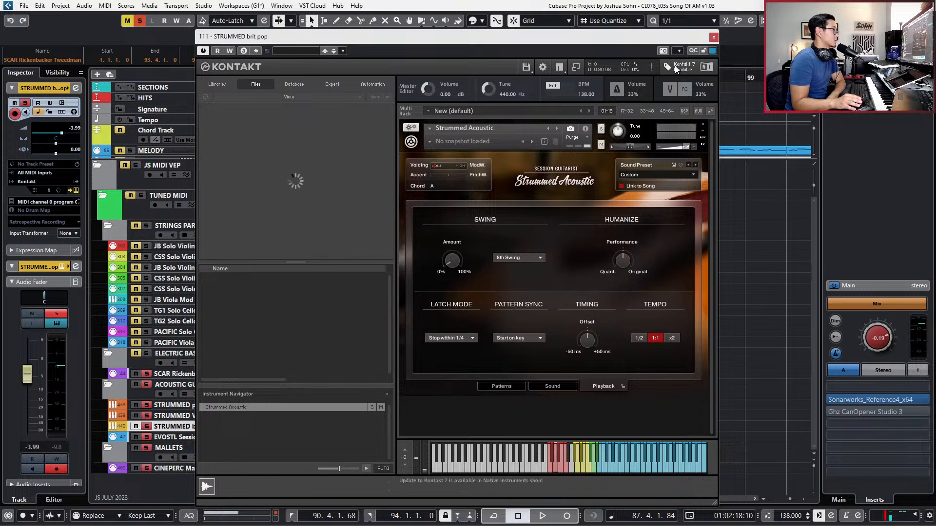
pyautogui.click(714, 37)
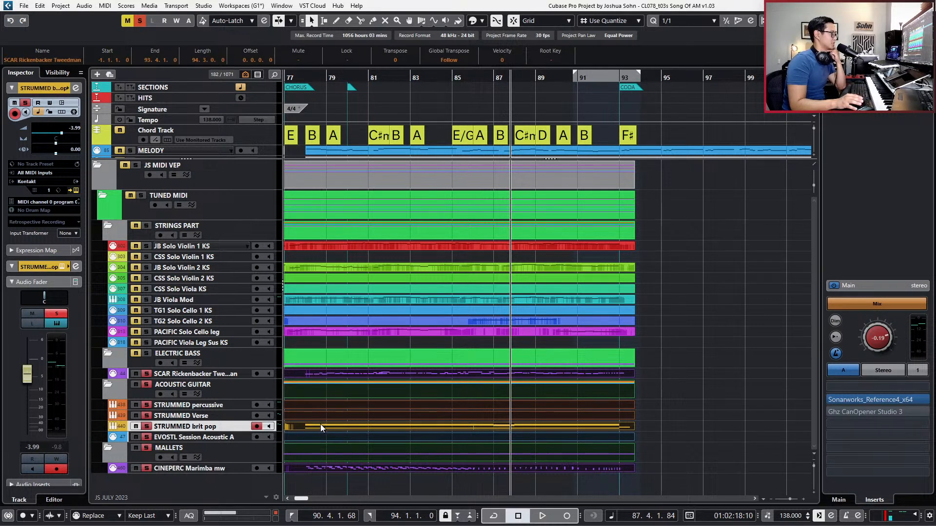
pyautogui.click(344, 426)
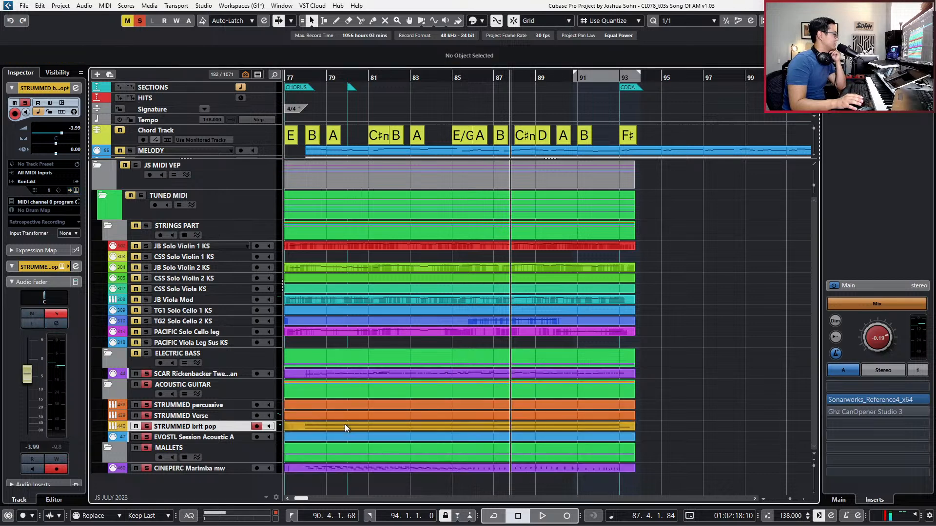
# Open the SCAR Rickenbacker bass part together with the STRUMMED brit pop part in the note editor.
pyautogui.click(335, 373)
pyautogui.doubleClick(335, 373)
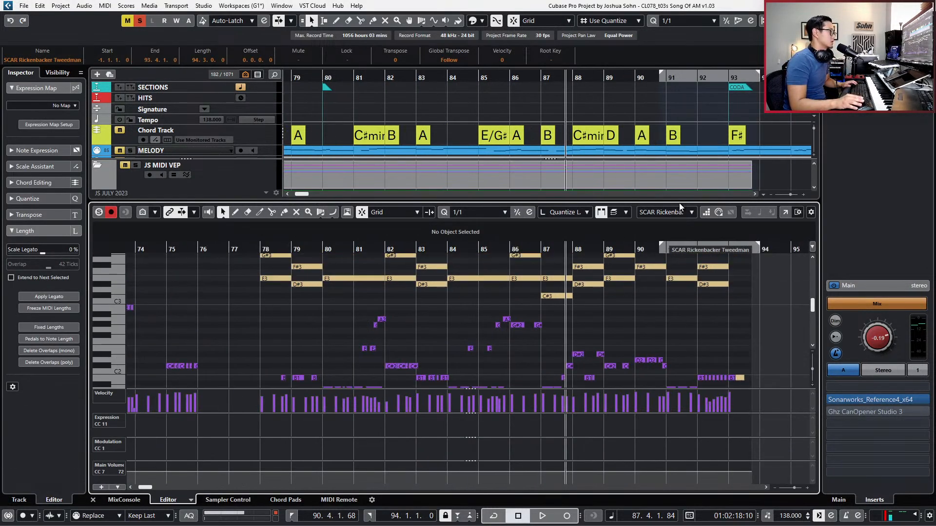
pyautogui.click(620, 213)
pyautogui.click(638, 227)
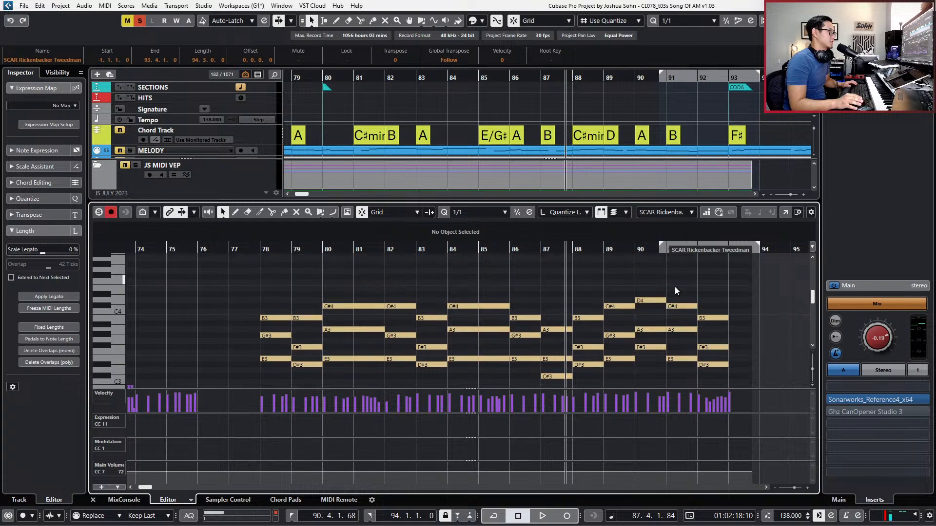
pyautogui.click(619, 215)
pyautogui.click(639, 227)
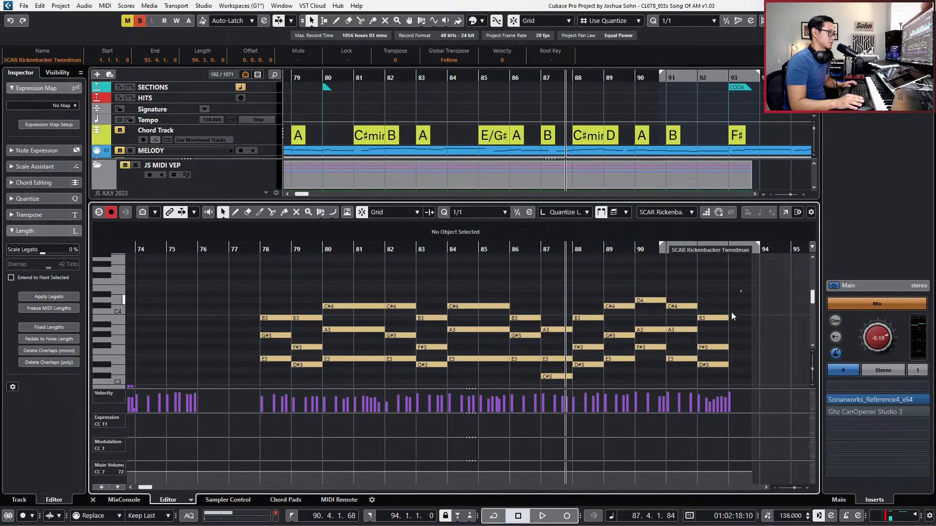
# Delay the brit pop chord and C1/D1 keyswitch notes in the second chorus so they start at 78.1.1.40.
pyautogui.click(710, 320)
pyautogui.moveTo(727, 280)
pyautogui.mouseDown()
pyautogui.moveTo(589, 358)
pyautogui.moveTo(332, 376)
pyautogui.moveTo(274, 370)
pyautogui.mouseUp()
pyautogui.scroll(-2, 283, 375)
pyautogui.scroll(-4, 305, 327)
pyautogui.moveTo(312, 339); pyautogui.dragTo(753, 385)
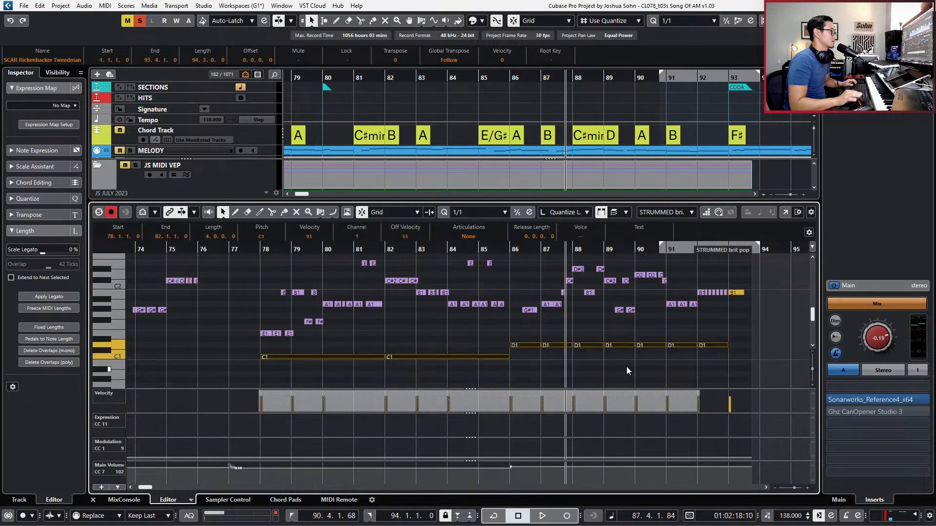
pyautogui.scroll(3, 627, 366)
pyautogui.hscroll(-10, 654, 314)
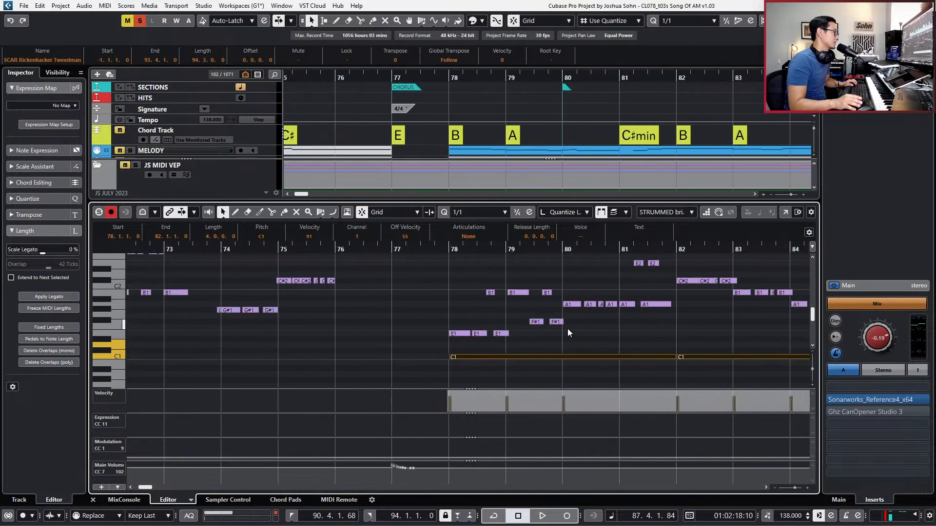
pyautogui.scroll(5, 573, 327)
pyautogui.scroll(4, 431, 312)
pyautogui.hscroll(5, 431, 315)
pyautogui.scroll(-3, 538, 315)
pyautogui.hscroll(8, 538, 316)
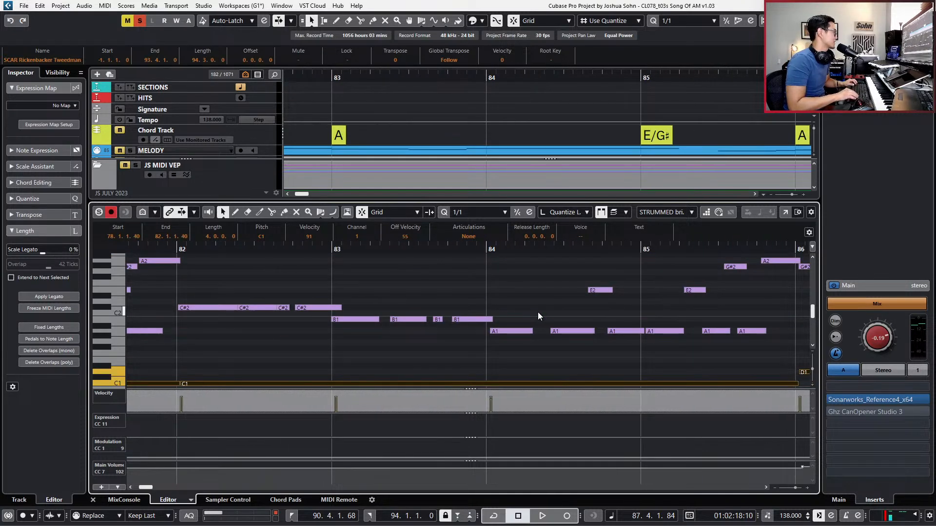
# Play the second chorus from bar 77 with auto-scroll on to check the guitar timing against the bass.
pyautogui.hotkey('shift', 'b')
pyautogui.press('space')
pyautogui.scroll(-2, 556, 342)
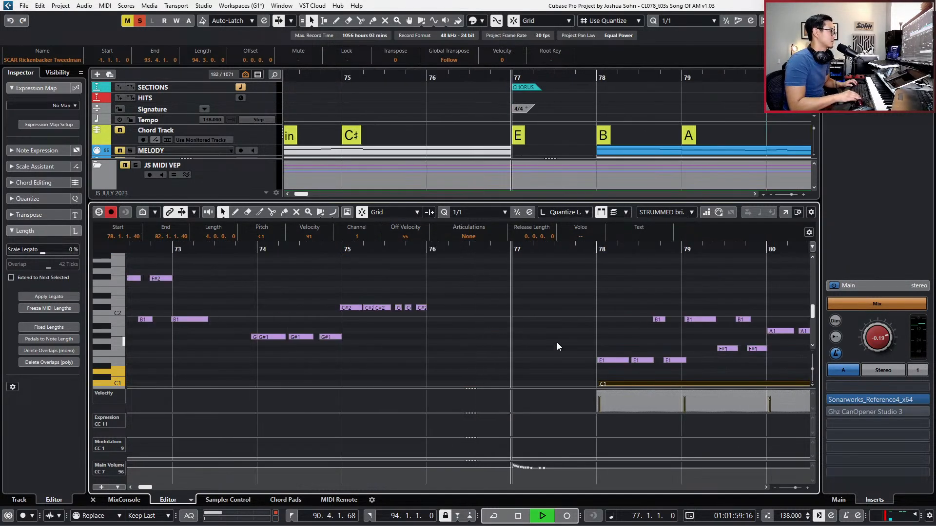
pyautogui.press('f')
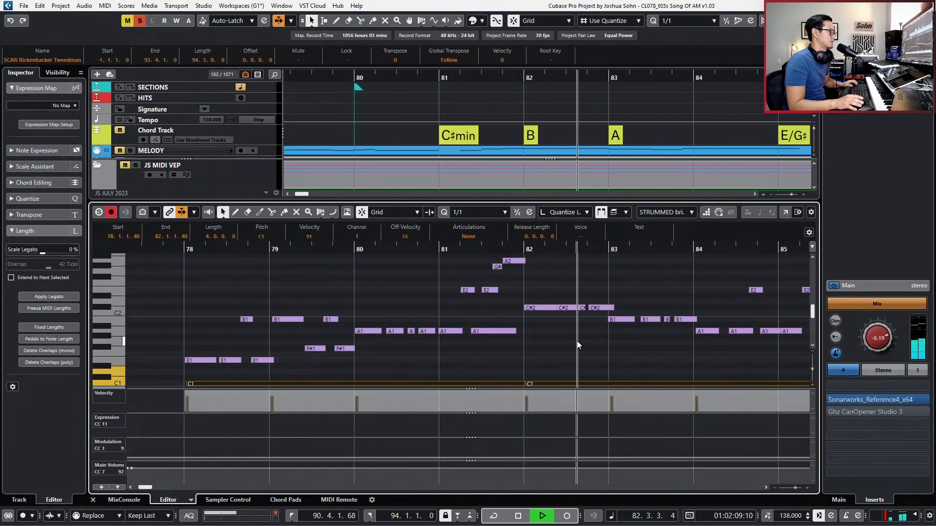
# Delete the brit pop part's Main Volume (CC 7) points at bars 77 and 86.
pyautogui.press('g')
pyautogui.press('g')
pyautogui.press('g')
pyautogui.press('g')
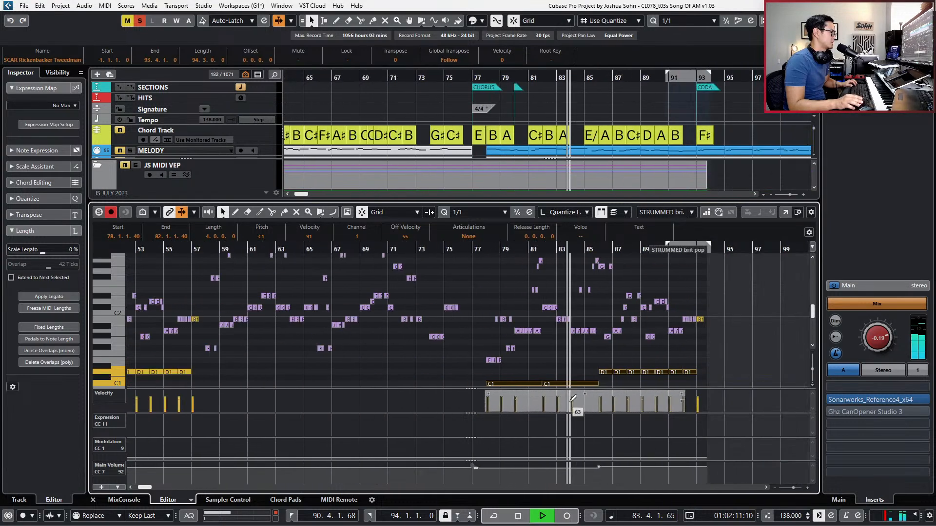
pyautogui.click(504, 477)
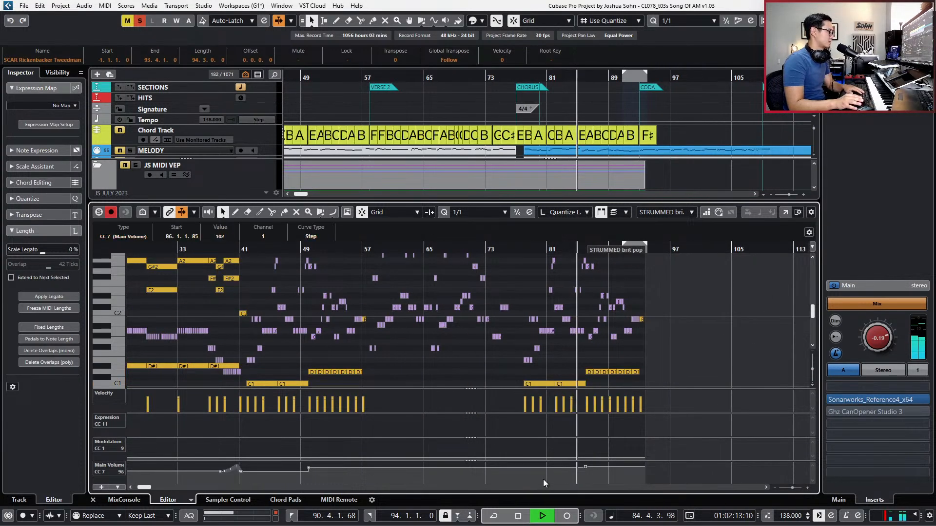
pyautogui.press('Delete')
pyautogui.press('g')
pyautogui.press('g')
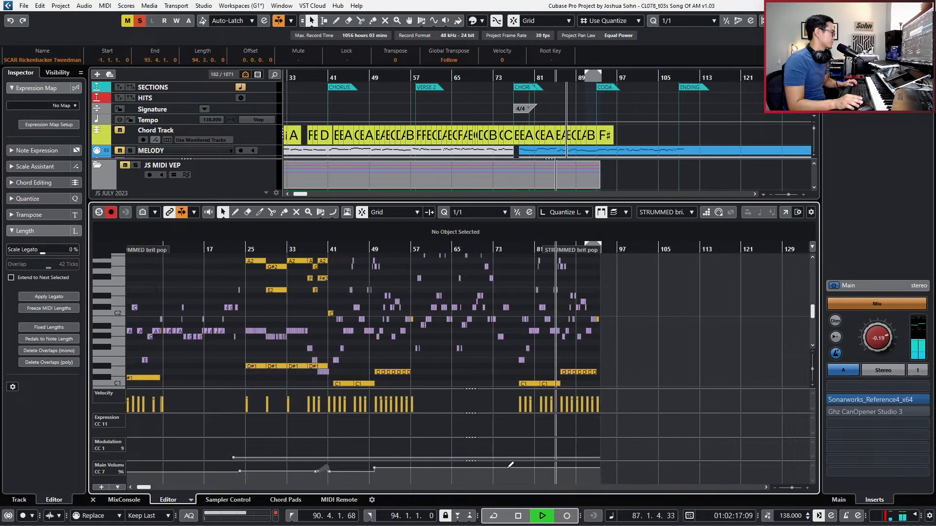
# Listen through the rest of the second chorus to bar 93 while checking its chord notes, and stop playback.
pyautogui.press('h')
pyautogui.press('h')
pyautogui.press('h')
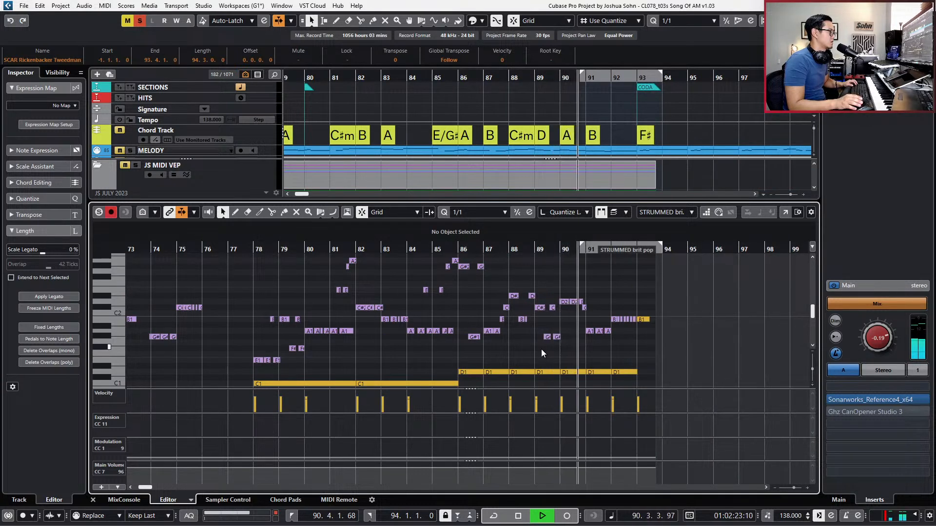
pyautogui.scroll(3, 541, 349)
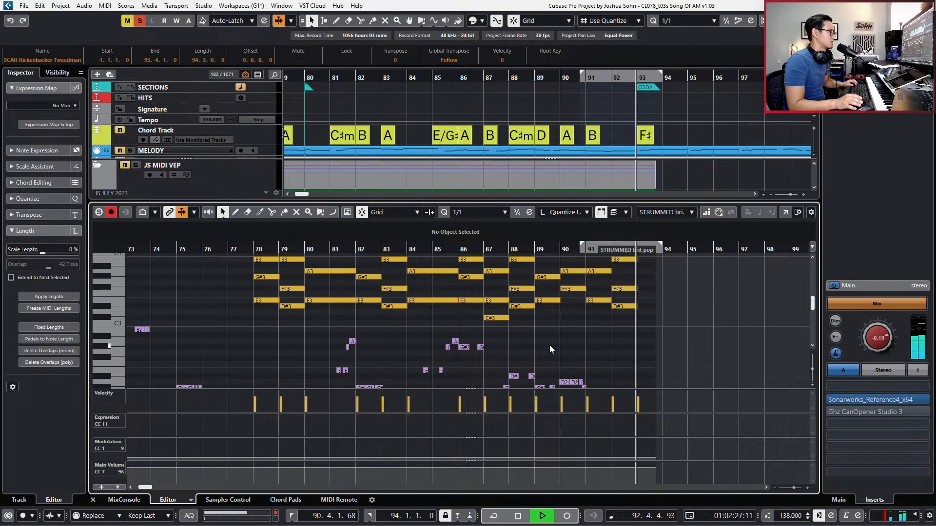
pyautogui.scroll(2, 549, 345)
pyautogui.press('space')
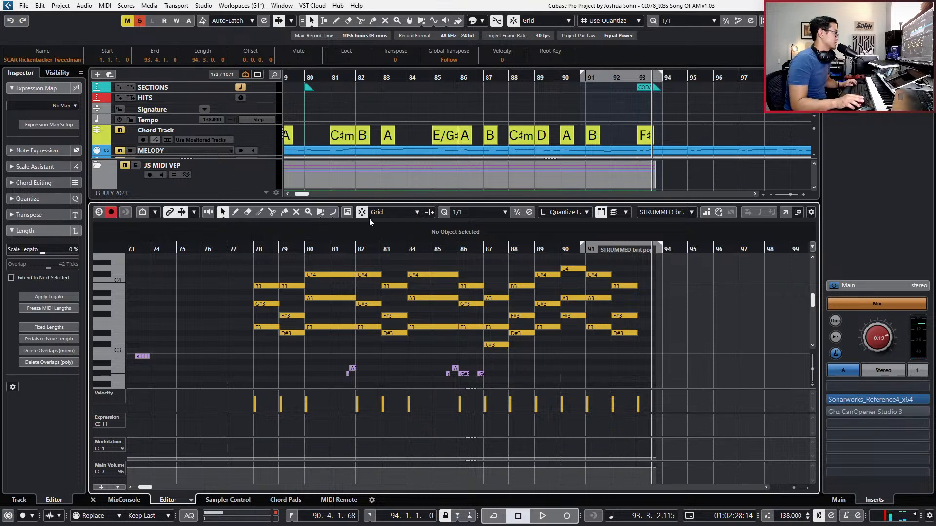
# With the snap type set to Events, delay the first chorus's brit pop chord and keyswitch notes to start at 42.1.1.20.
pyautogui.press('g')
pyautogui.press('g')
pyautogui.press('g')
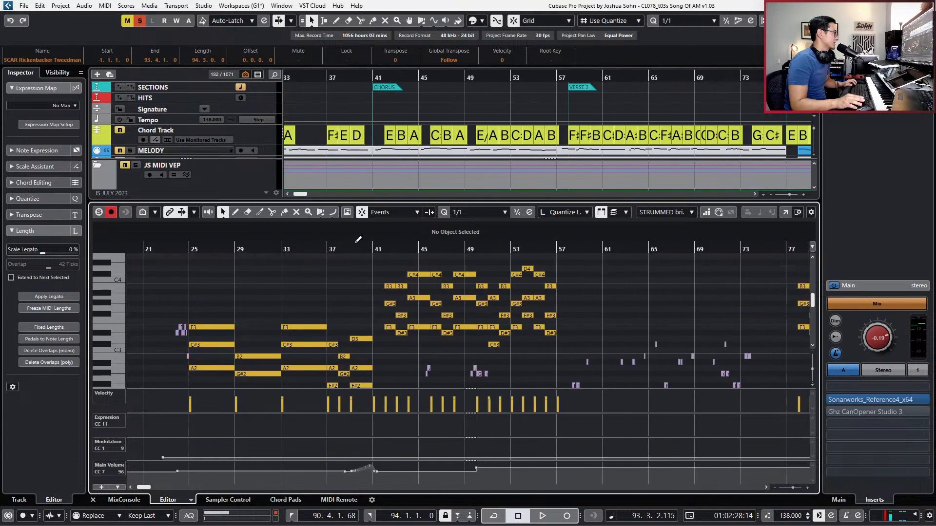
pyautogui.moveTo(355, 249); pyautogui.dragTo(787, 343)
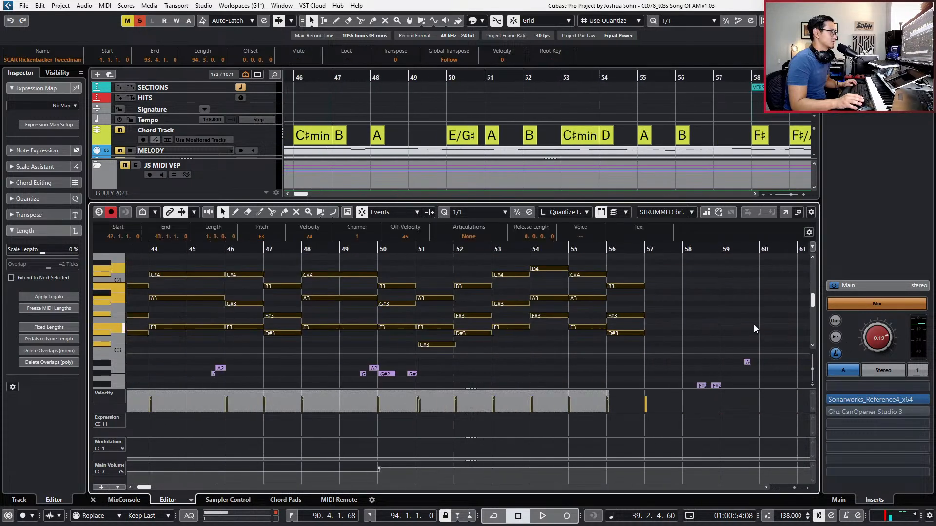
pyautogui.scroll(-8, 753, 327)
pyautogui.scroll(2, 350, 324)
pyautogui.moveTo(307, 320); pyautogui.dragTo(718, 350)
pyautogui.scroll(2, 718, 341)
pyautogui.scroll(4, 718, 334)
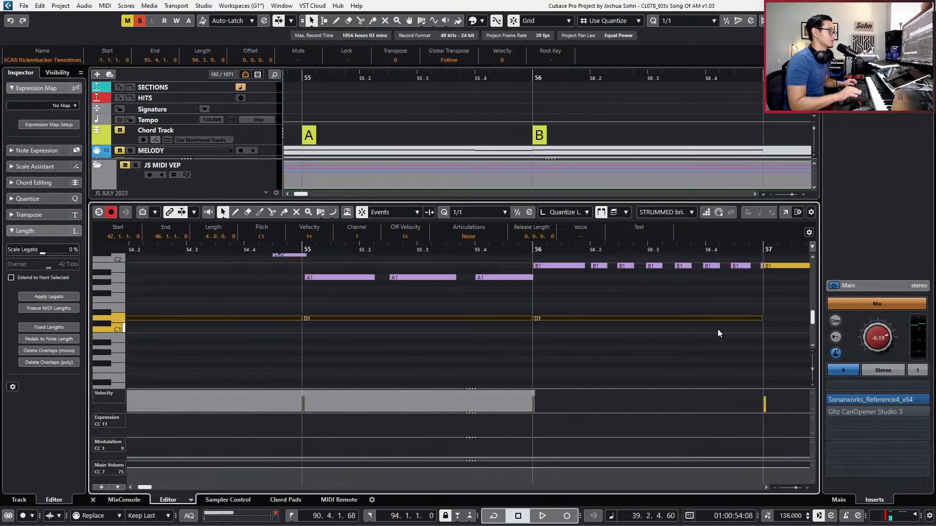
# Play the first chorus from the selected notes at bar 42 to check the guitar timing, and stop playback.
pyautogui.press('l')
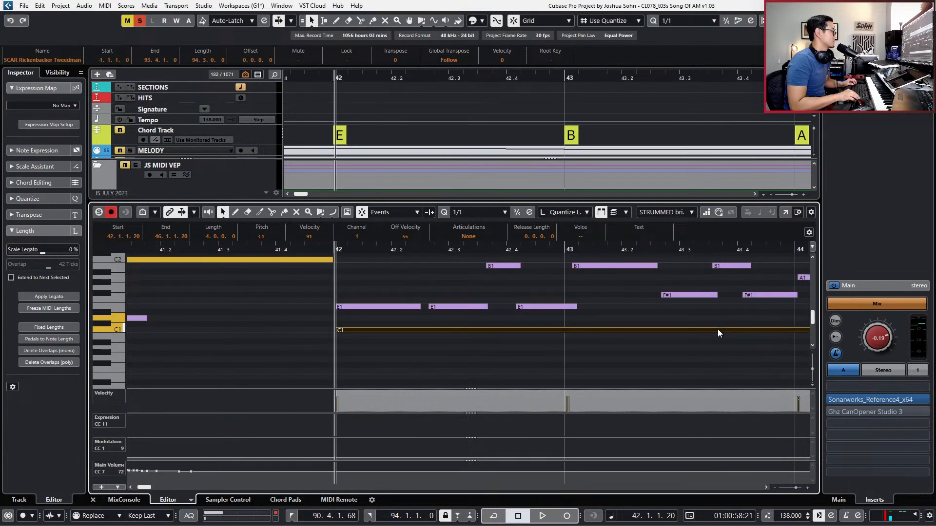
pyautogui.scroll(-1, 717, 329)
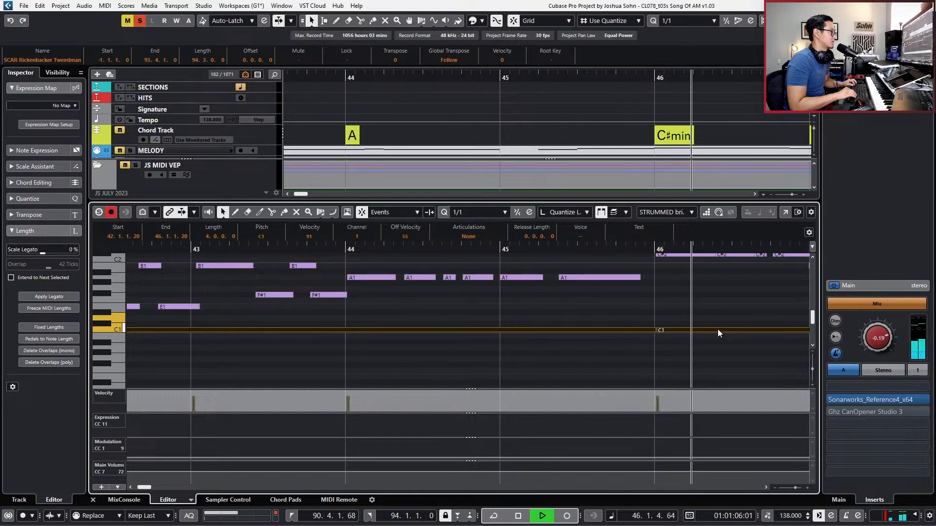
pyautogui.press('g')
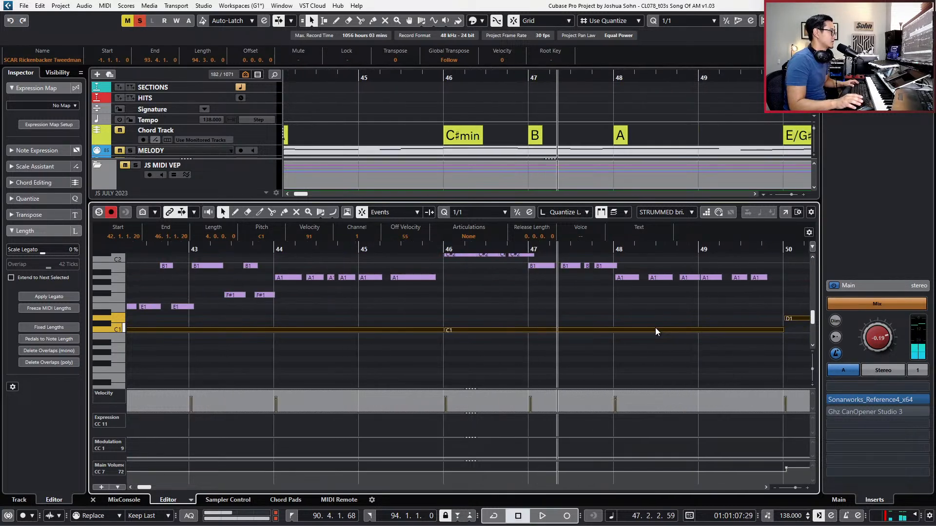
pyautogui.press('g')
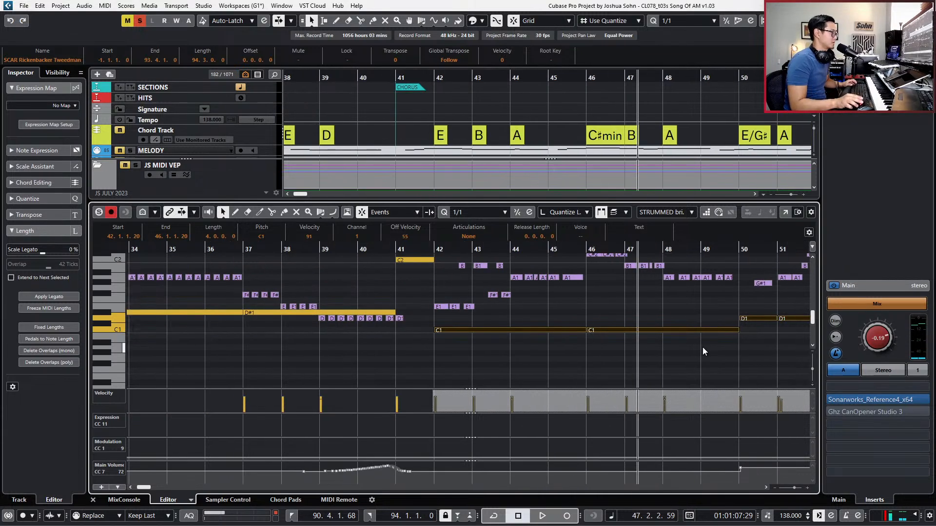
# Close the note editor and turn off the solo on the bass, guitar and marimba tracks.
pyautogui.hotkey('ctrl', 'e')
pyautogui.press('g')
pyautogui.press('g')
pyautogui.press('g')
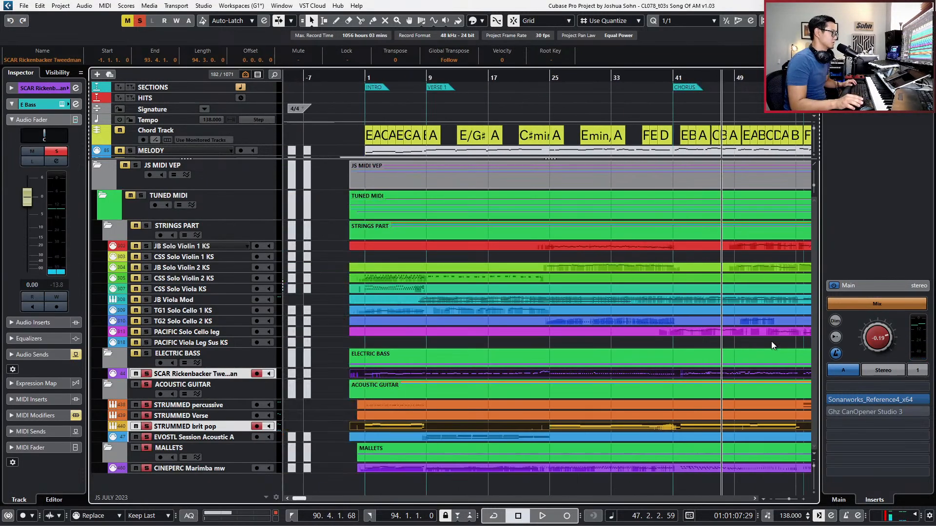
pyautogui.press('s')
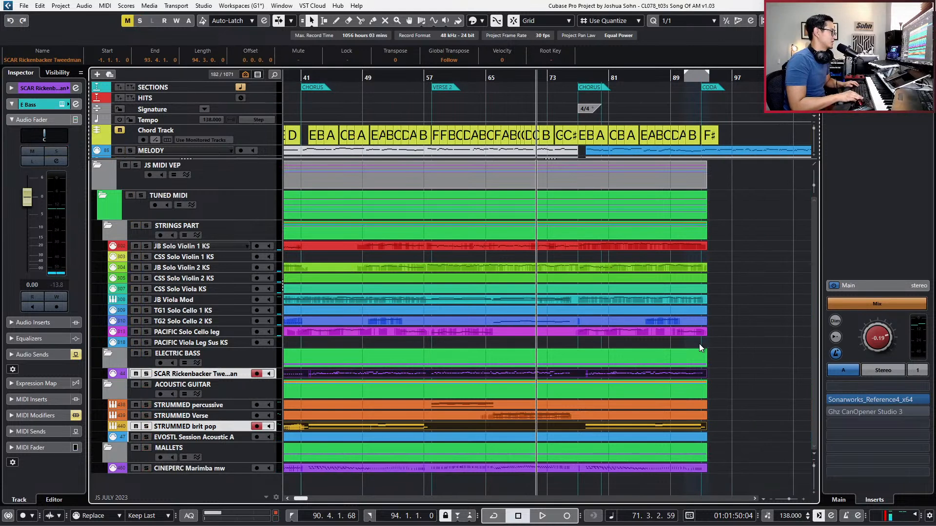
# Clear the part selection and play the full arrangement from bar 76 into the second chorus.
pyautogui.hotkey('shift', 'n')
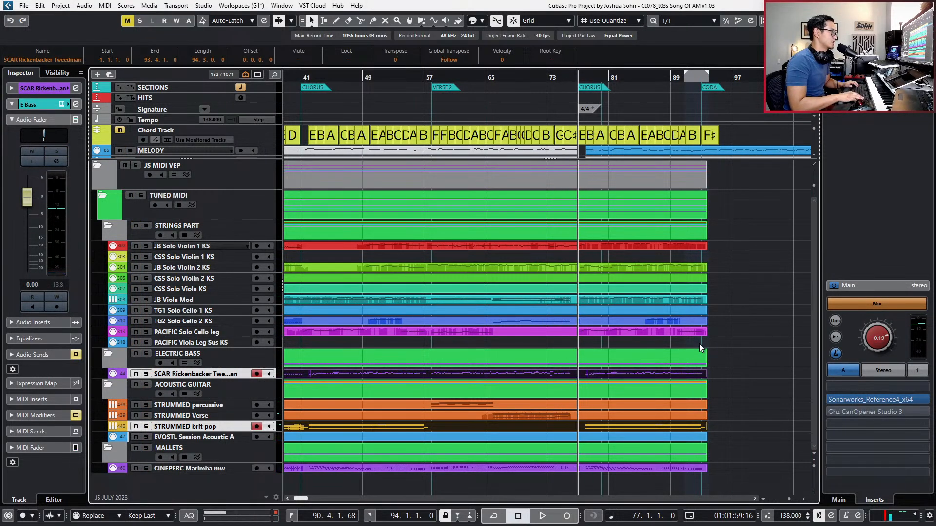
pyautogui.press('KP_Subtract')
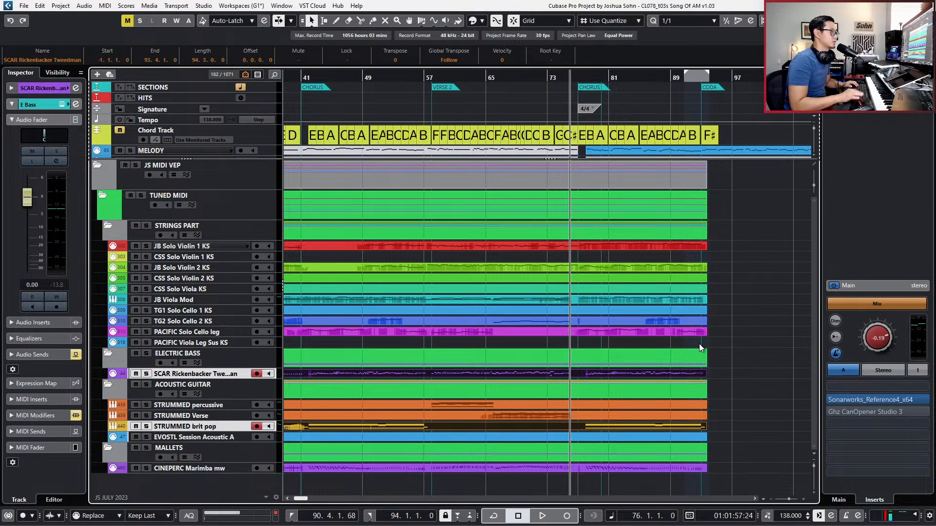
pyautogui.hscroll(4, 698, 343)
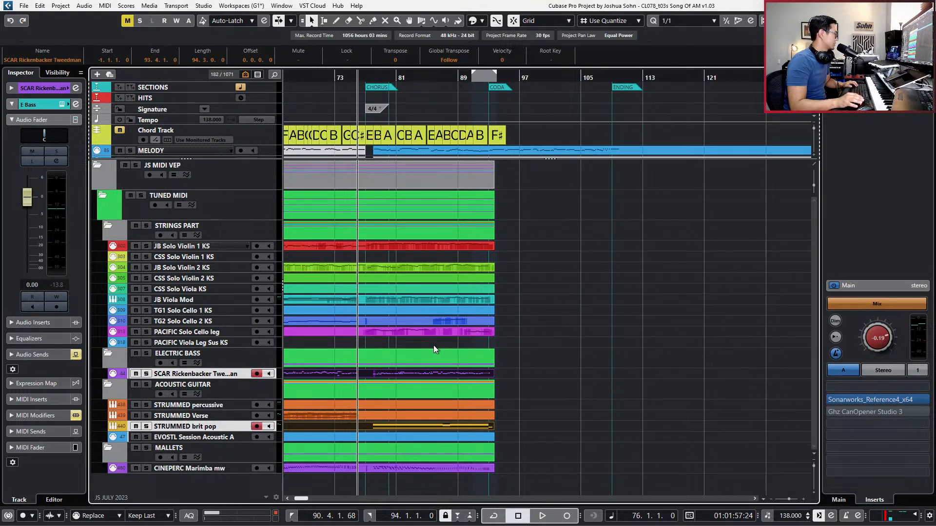
pyautogui.click(502, 377)
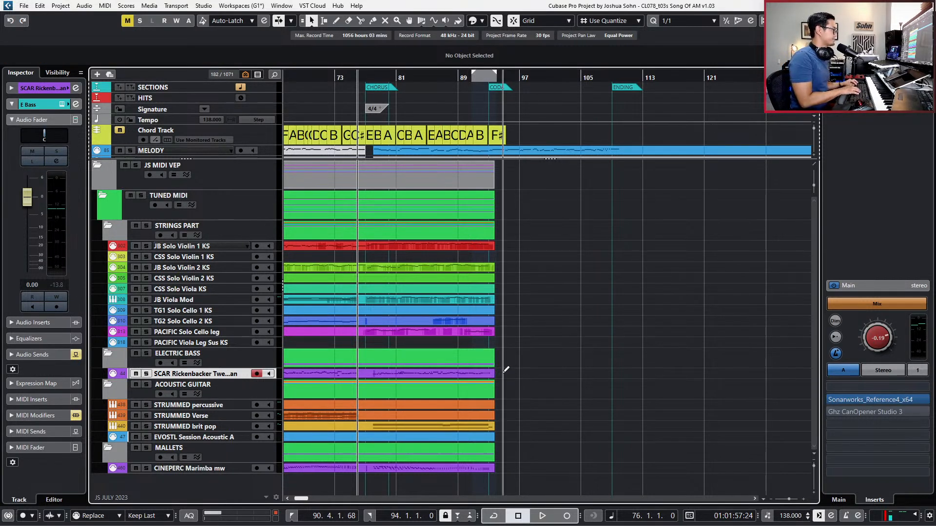
pyautogui.press('space')
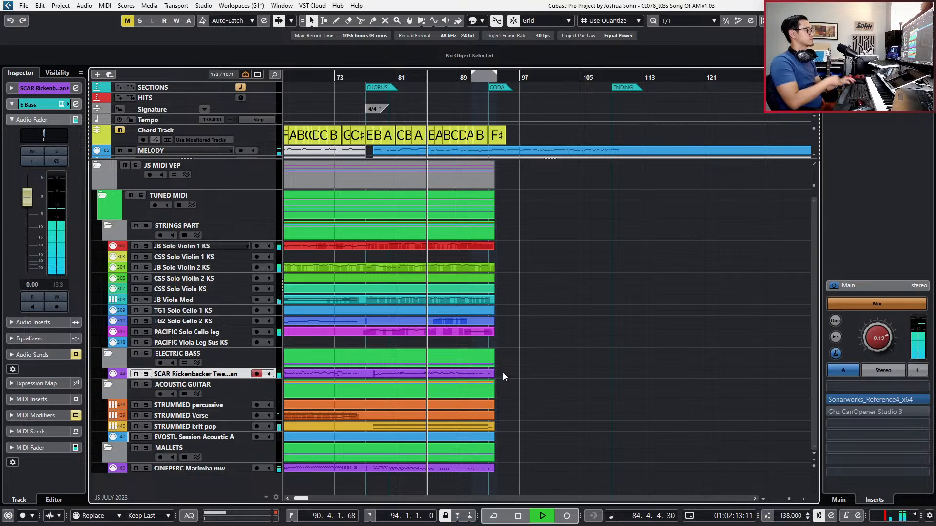
pyautogui.press('space')
# Split the MELODY part at bar 93 and mute its section covering the second chorus.
pyautogui.click(528, 150)
pyautogui.keyDown('ctrl'); pyautogui.scroll(4, 480, 153); pyautogui.keyUp('ctrl')
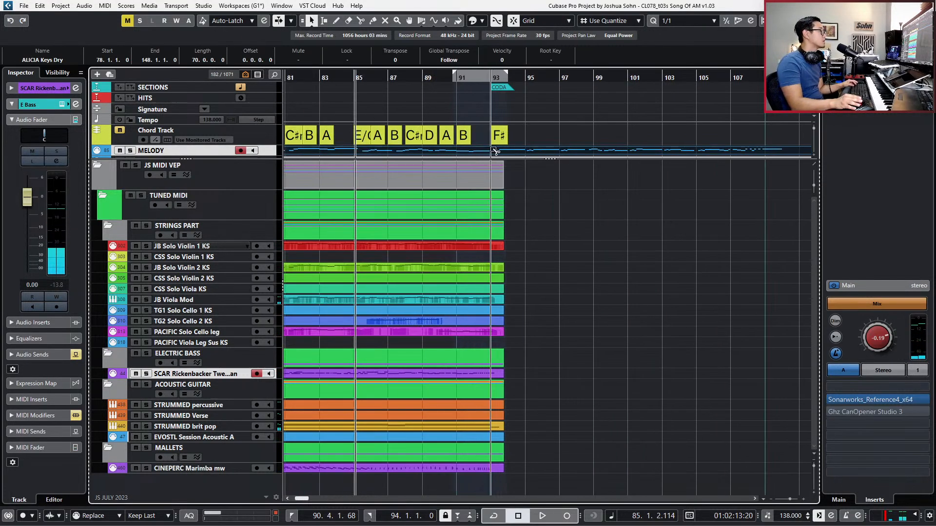
pyautogui.keyDown('alt'); pyautogui.click(485, 150); pyautogui.keyUp('alt')
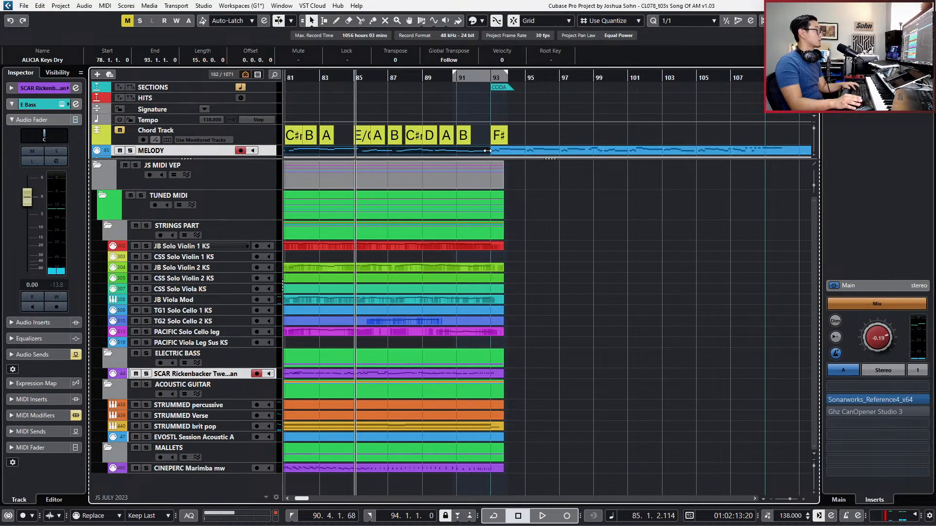
pyautogui.keyDown('ctrl'); pyautogui.scroll(-2, 501, 151); pyautogui.keyUp('ctrl')
pyautogui.hotkey('shift', 'm')
pyautogui.keyDown('ctrl'); pyautogui.scroll(-3, 536, 219); pyautogui.keyUp('ctrl')
# Solo the JB Viola Mod track and briefly audition it from bar 77.
pyautogui.hotkey('shift', 'b')
pyautogui.keyDown('ctrl'); pyautogui.scroll(2, 463, 282); pyautogui.keyUp('ctrl')
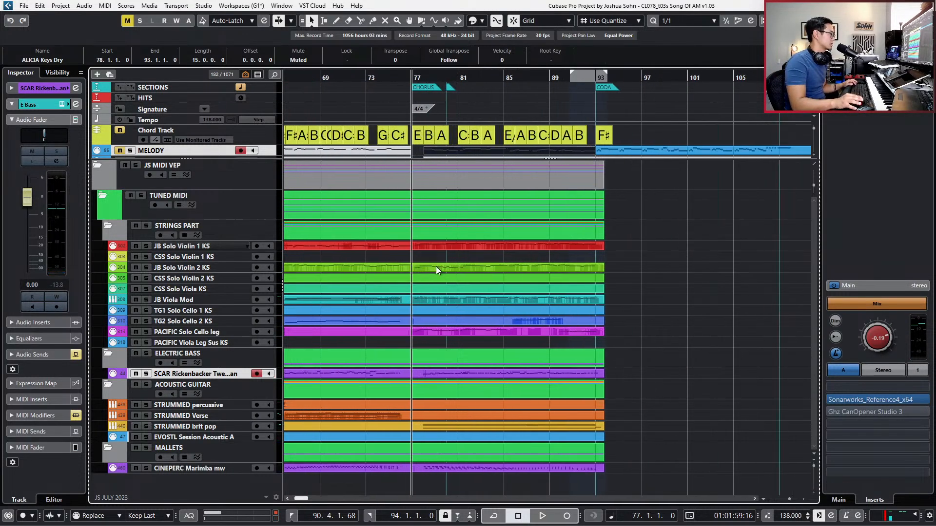
pyautogui.click(436, 266)
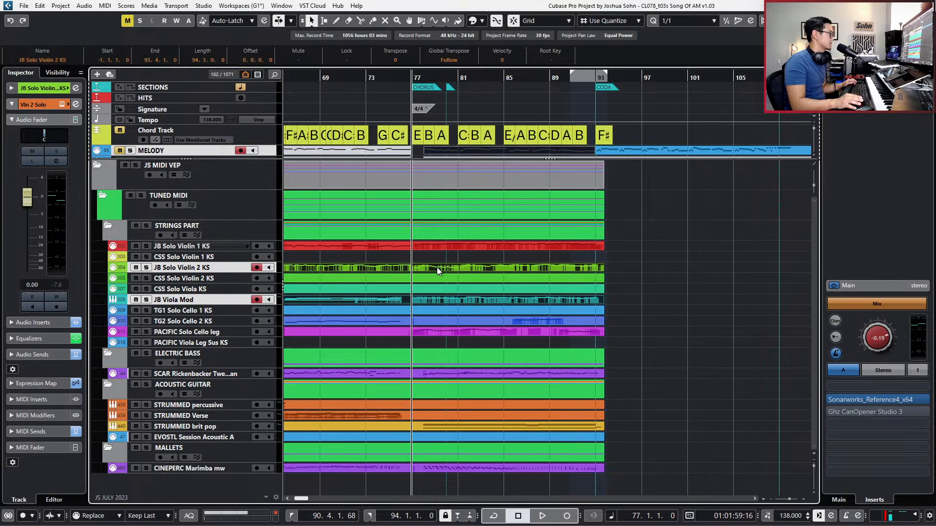
pyautogui.click(446, 300)
pyautogui.press('s')
pyautogui.press('space')
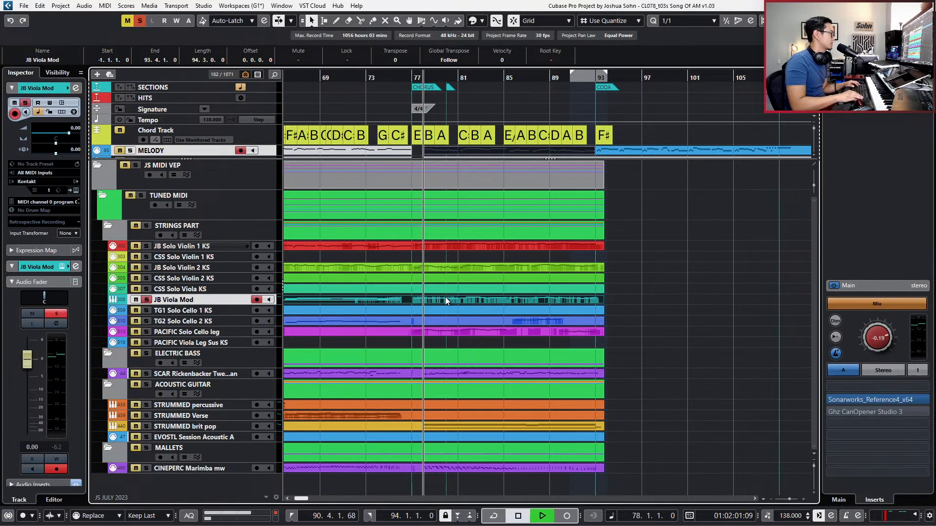
pyautogui.press('space')
# Solo the JB Solo Violin 2 KS track and start playback from bar 77.
pyautogui.click(435, 267)
pyautogui.press('s')
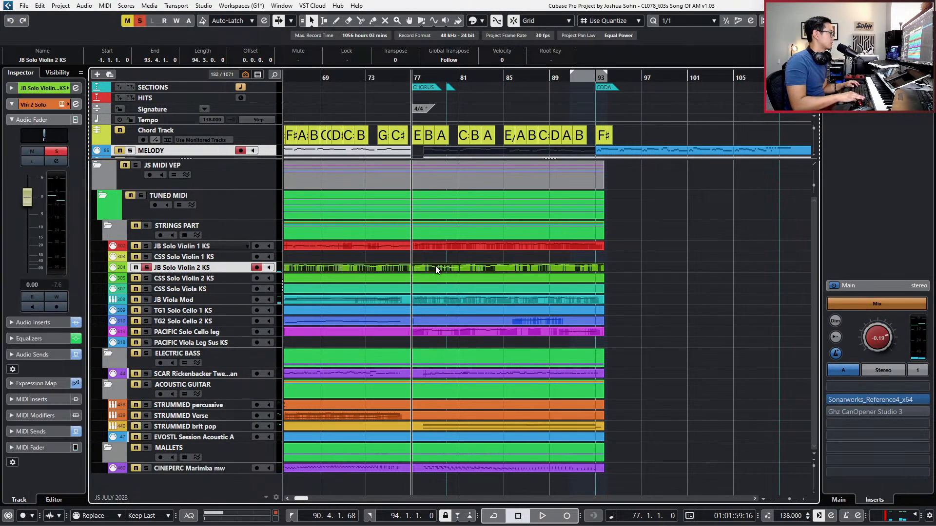
pyautogui.press('space')
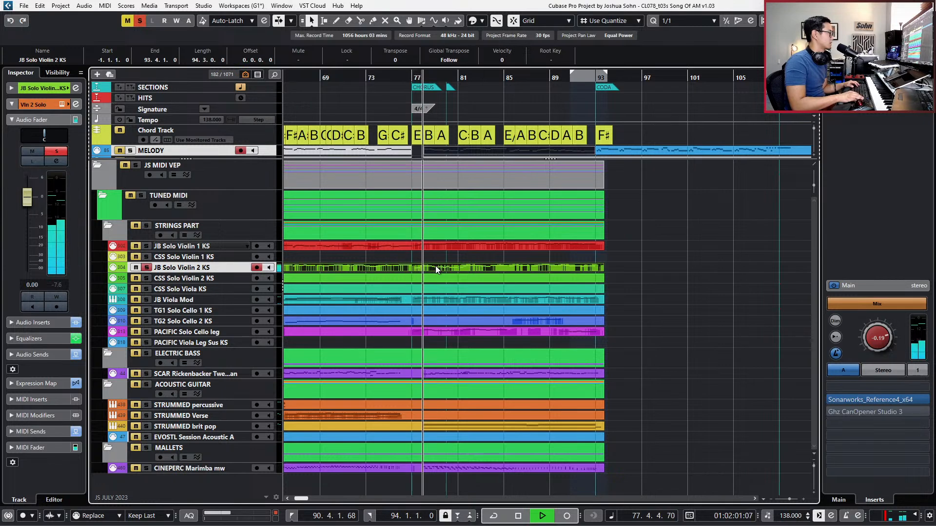
# Raise the Main Volume (CC 7) curve of the JB Solo Violin 2 KS part from bar 77 to about bar 85 and audition it unsoloed.
pyautogui.press('space')
pyautogui.press('s')
pyautogui.press('Return')
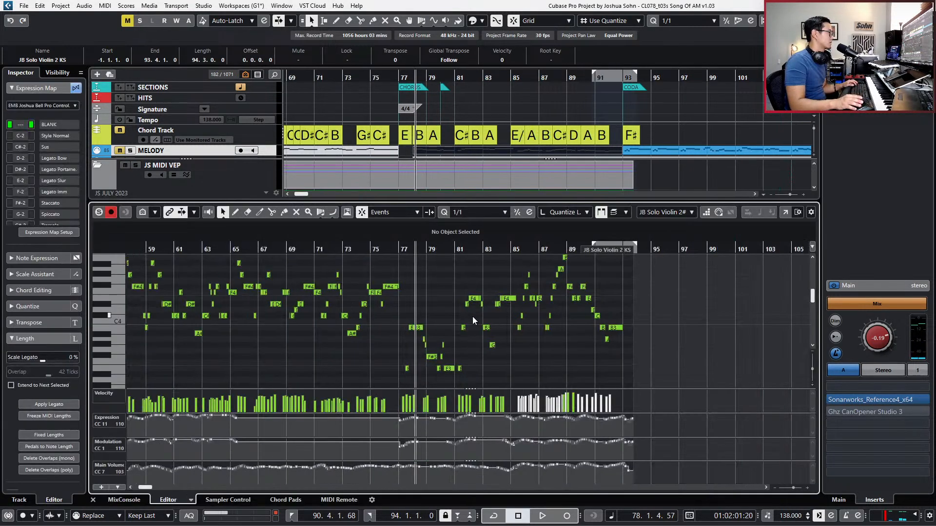
pyautogui.moveTo(402, 478); pyautogui.dragTo(508, 461)
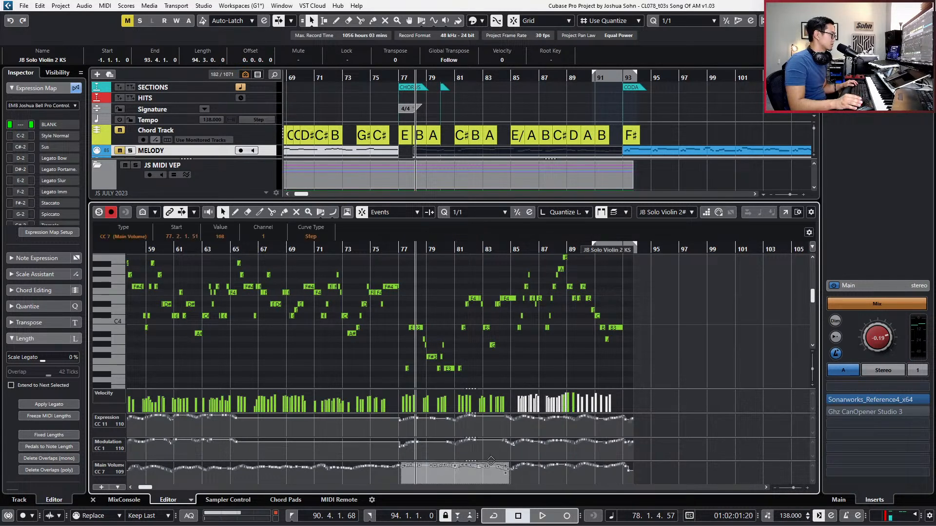
pyautogui.press('space')
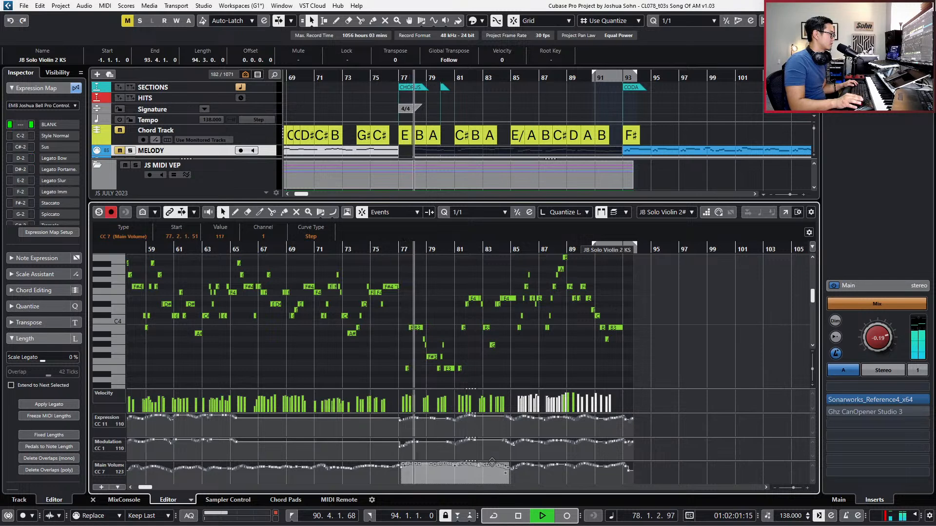
pyautogui.click(527, 476)
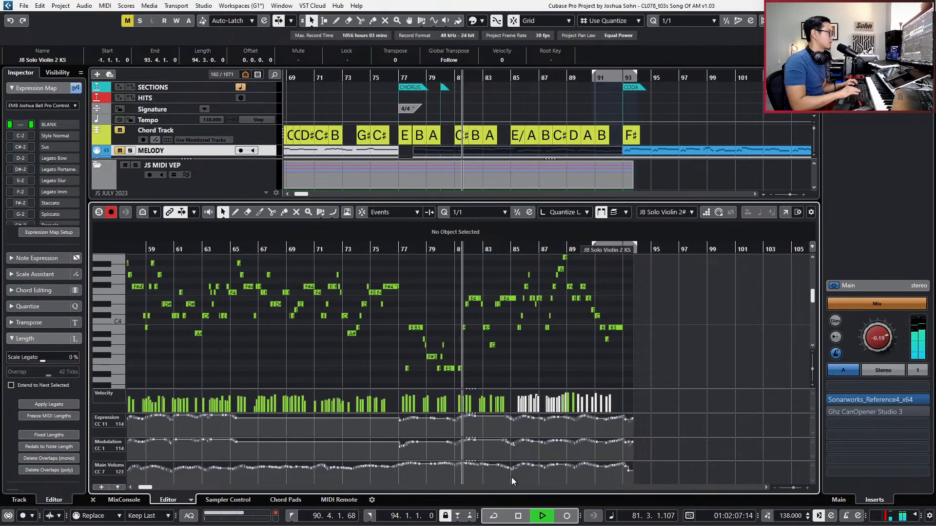
pyautogui.hotkey('ctrl', 'e')
pyautogui.press('space')
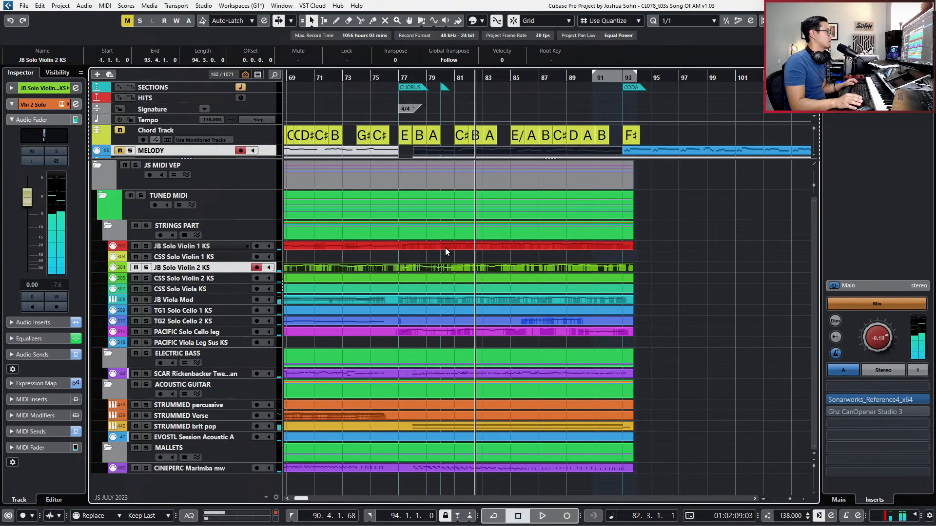
# Open the JB Solo Violin 1 KS part for note editing around the second chorus and return the cursor to bar 77.
pyautogui.click(445, 248)
pyautogui.hotkey('ctrl', 'e')
pyautogui.press('h')
pyautogui.press('h')
pyautogui.press('h')
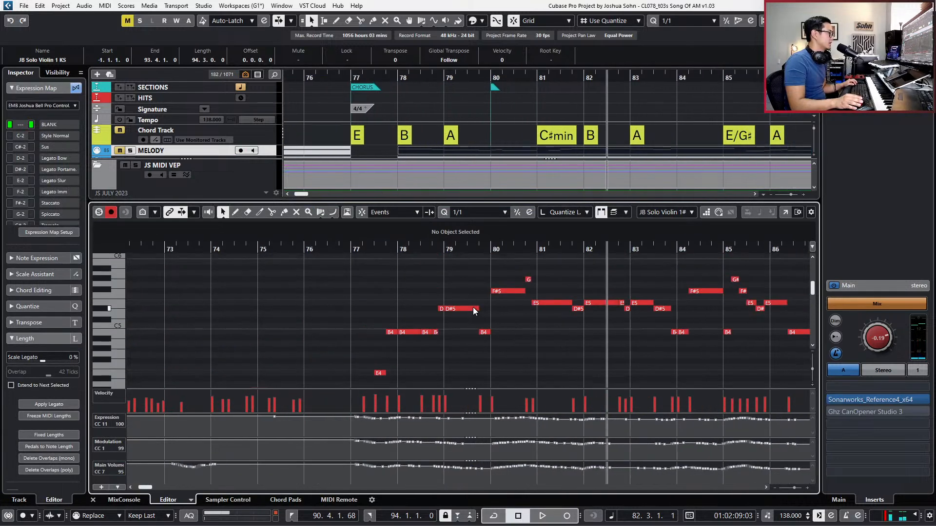
pyautogui.click(451, 308)
pyautogui.press('KP_Subtract')
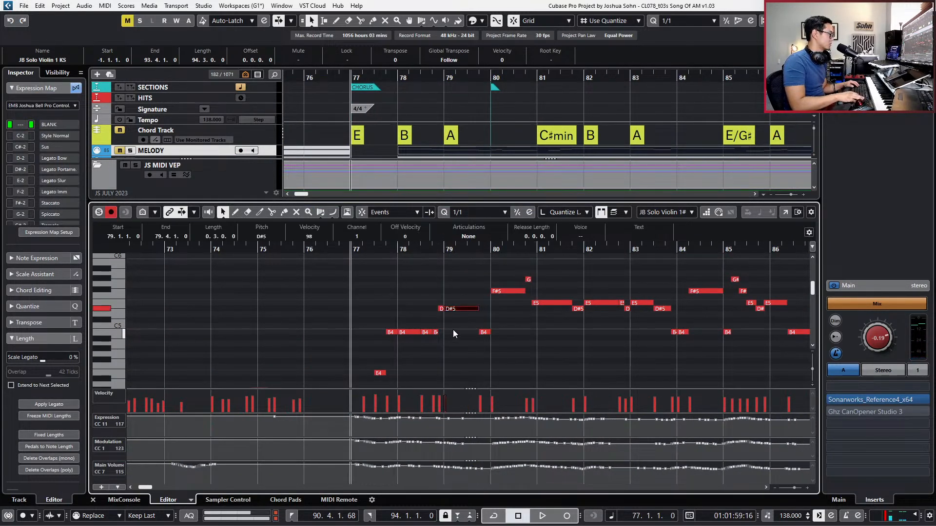
# Record new Expression, Modulation and Main Volume movements on JB Solo Violin 1 KS from bar 76 to about bar 84, then close the editor.
pyautogui.press('space')
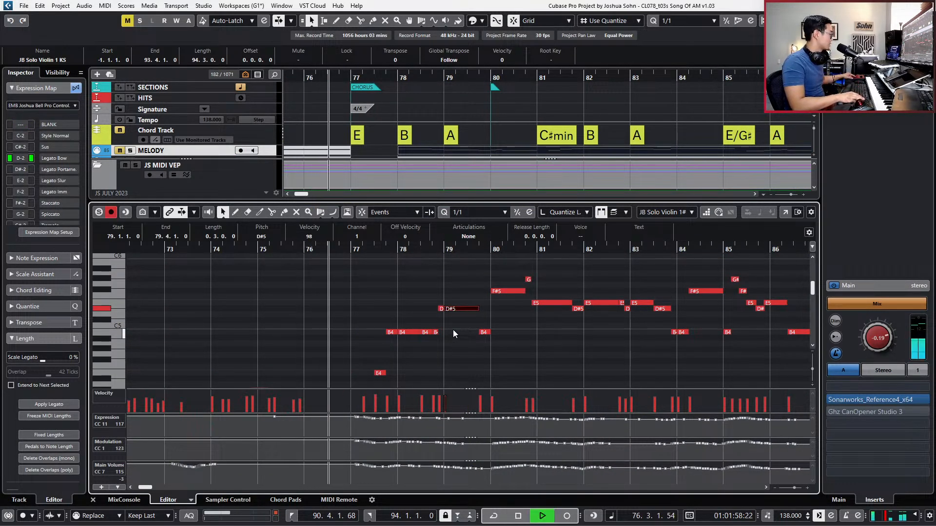
pyautogui.press('KP_Multiply')
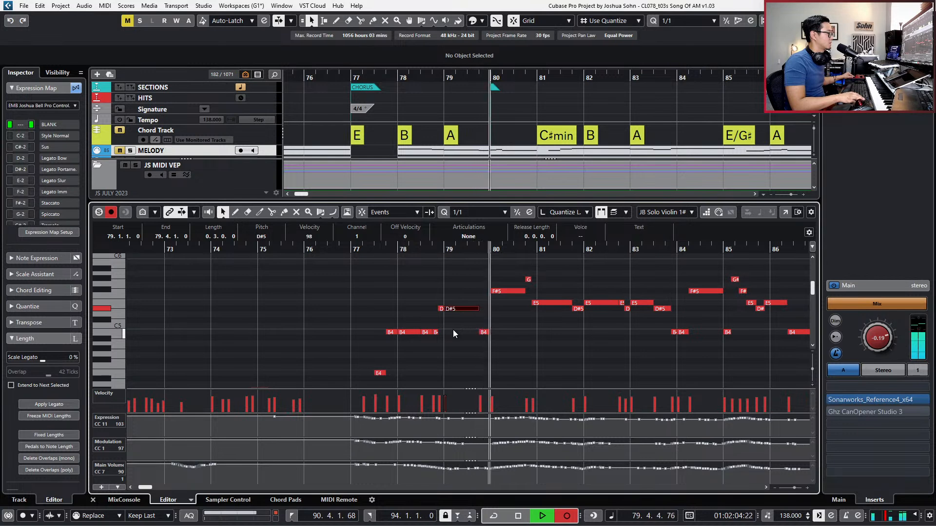
pyautogui.press('space')
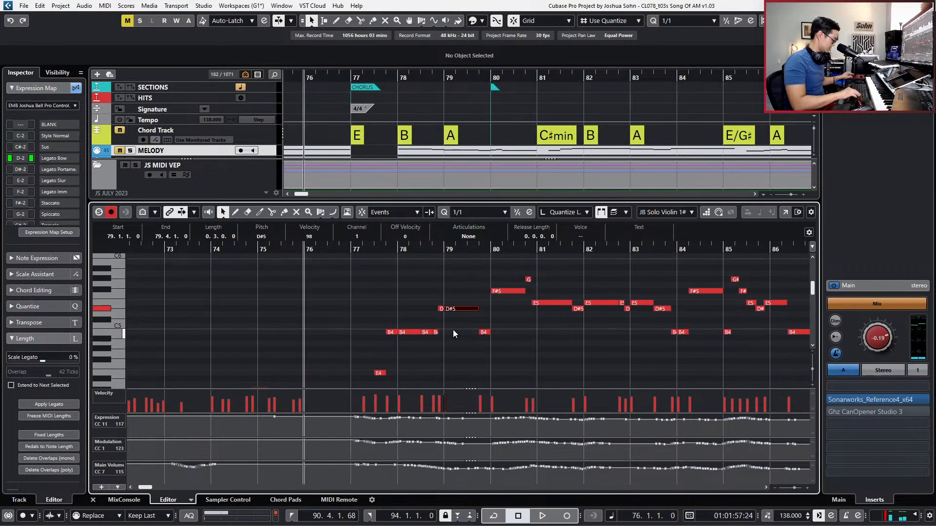
pyautogui.press('KP_Multiply')
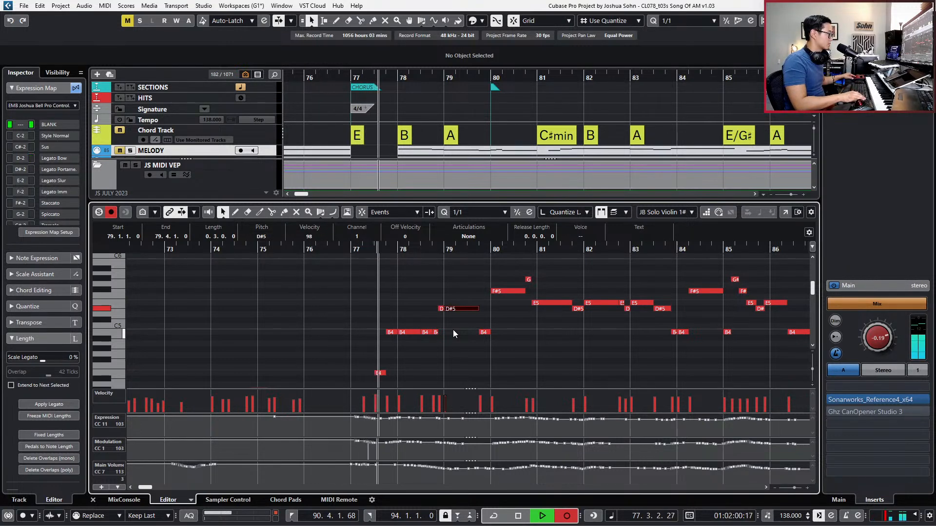
pyautogui.press('KP_Enter')
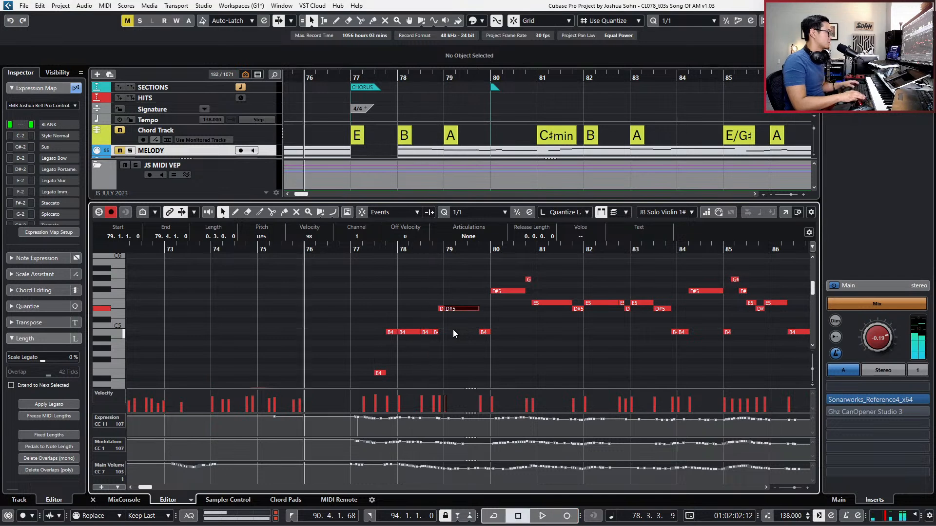
pyautogui.press('KP_Multiply')
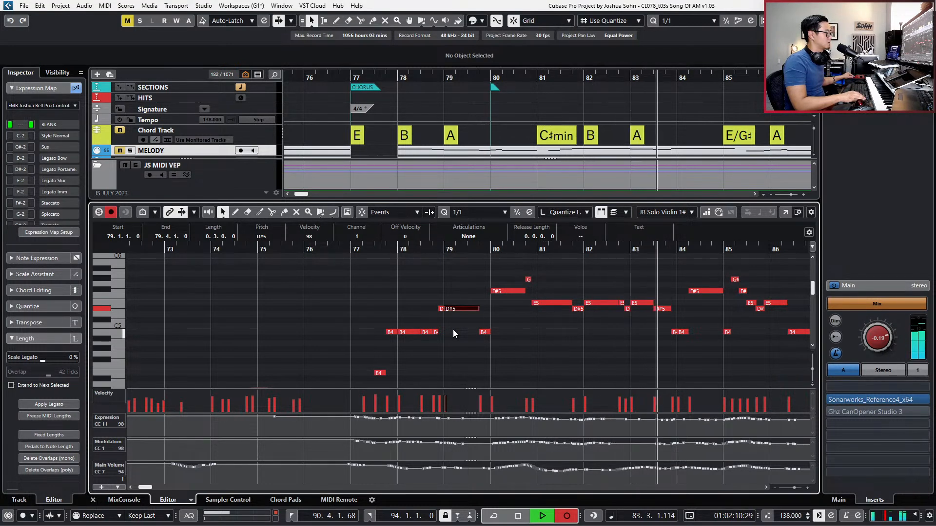
pyautogui.press('space')
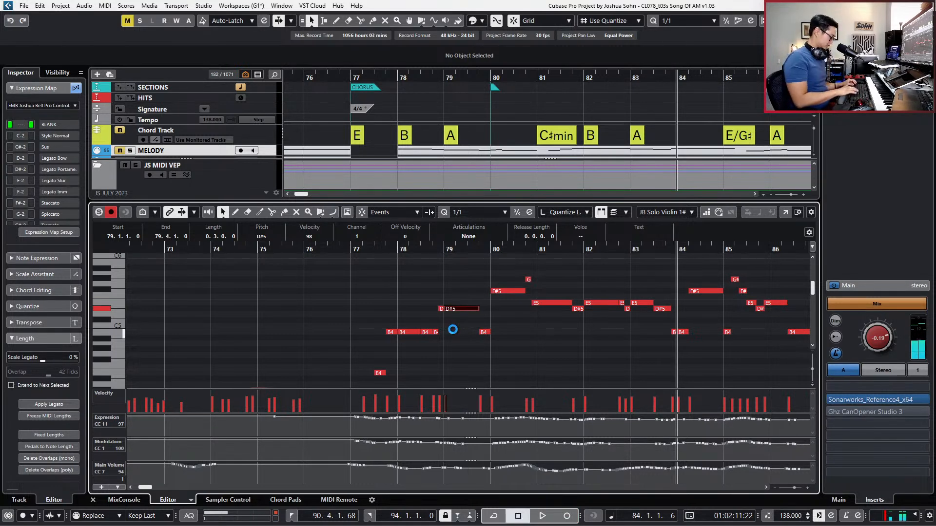
pyautogui.press('g')
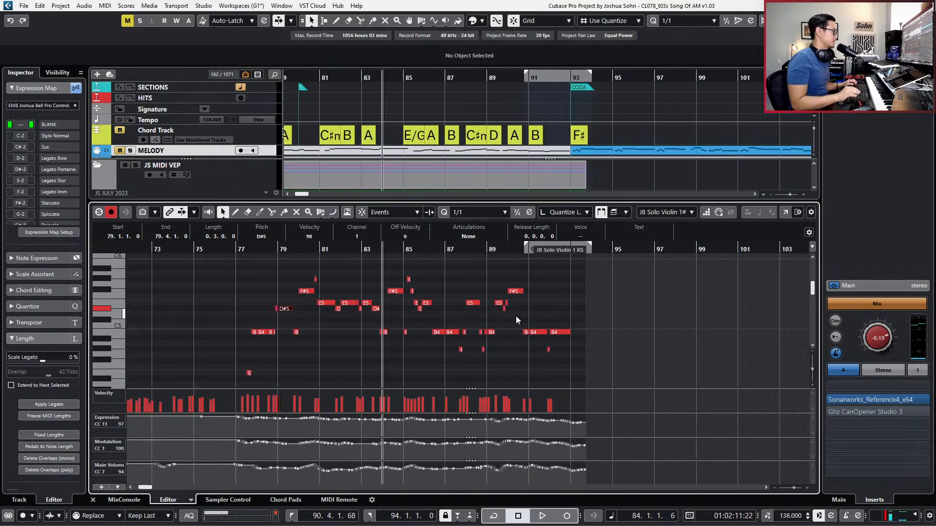
pyautogui.hotkey('ctrl', 'e')
# Solo the MELODY track and listen to its coda part from bar 93 to about bar 108.
pyautogui.hotkey('shift', 'b')
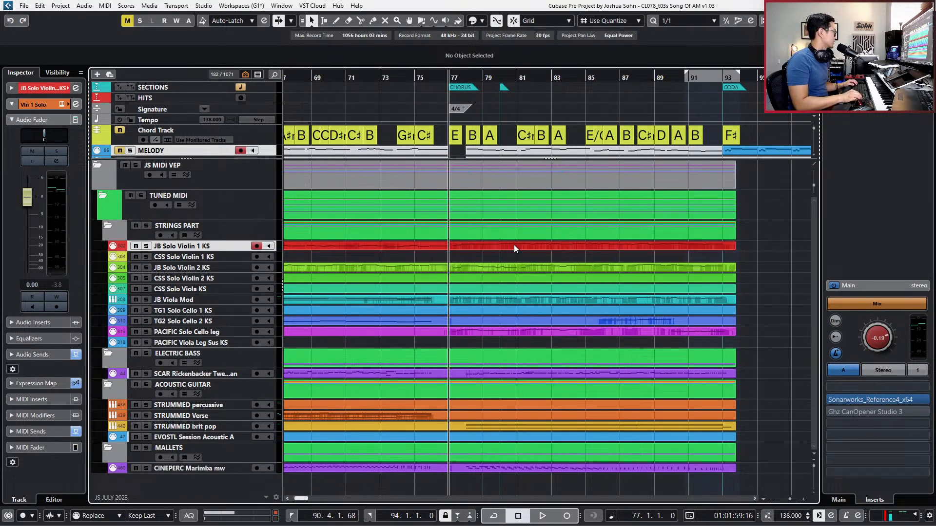
pyautogui.press('KP_Add')
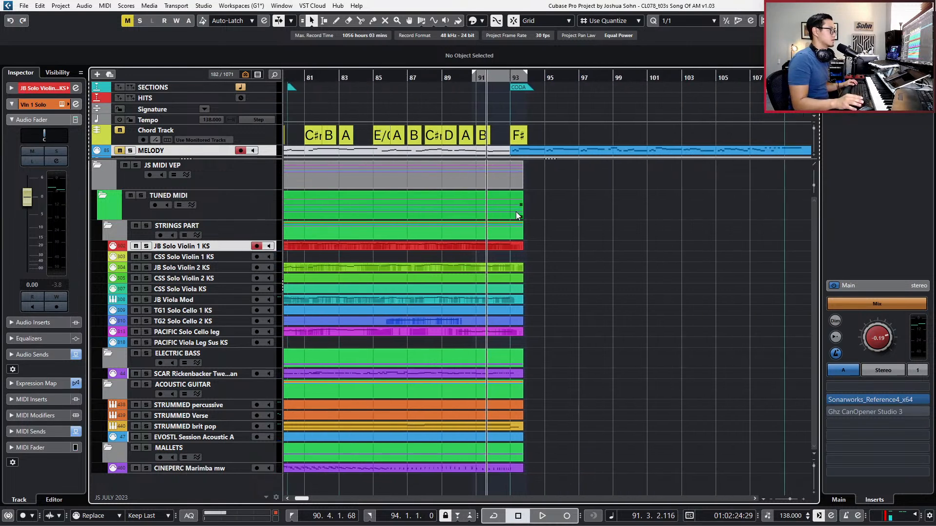
pyautogui.hscroll(1, 533, 151)
pyautogui.click(533, 151)
pyautogui.hscroll(3, 532, 153)
pyautogui.press('space')
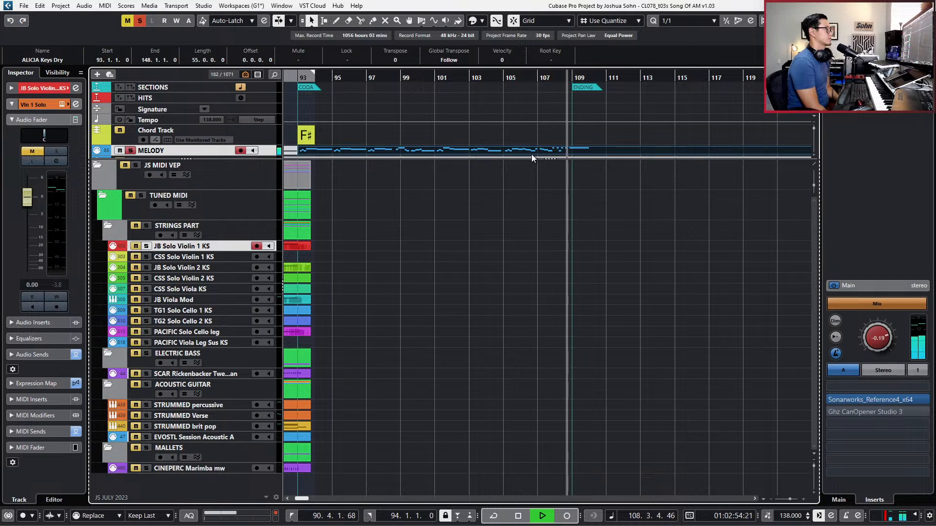
pyautogui.press('space')
pyautogui.press('KP_0')
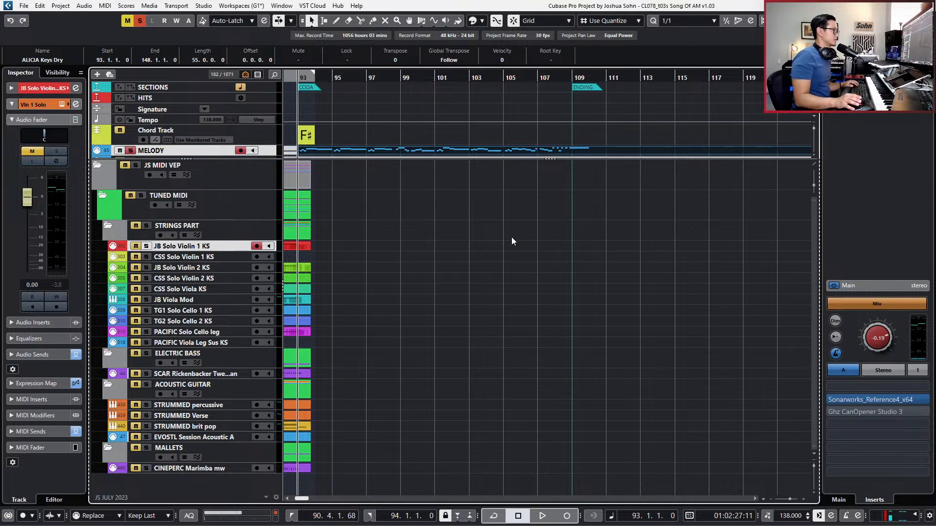
# Unsolo the melody, copy its coda part onto the JB Solo Violin 1 KS track at bar 93, and mute the original part.
pyautogui.press('s')
pyautogui.press('h')
pyautogui.press('h')
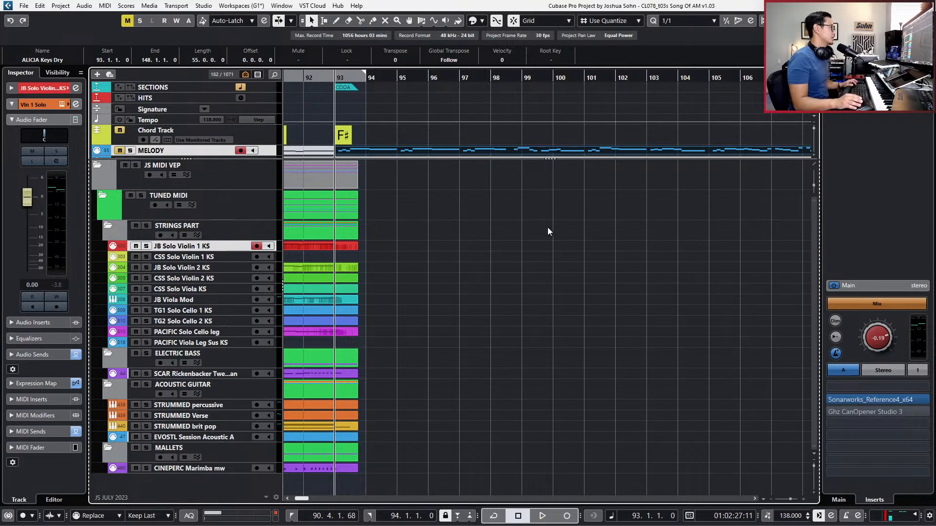
pyautogui.keyDown('ctrl'); pyautogui.scroll(-2, 545, 205); pyautogui.keyUp('ctrl')
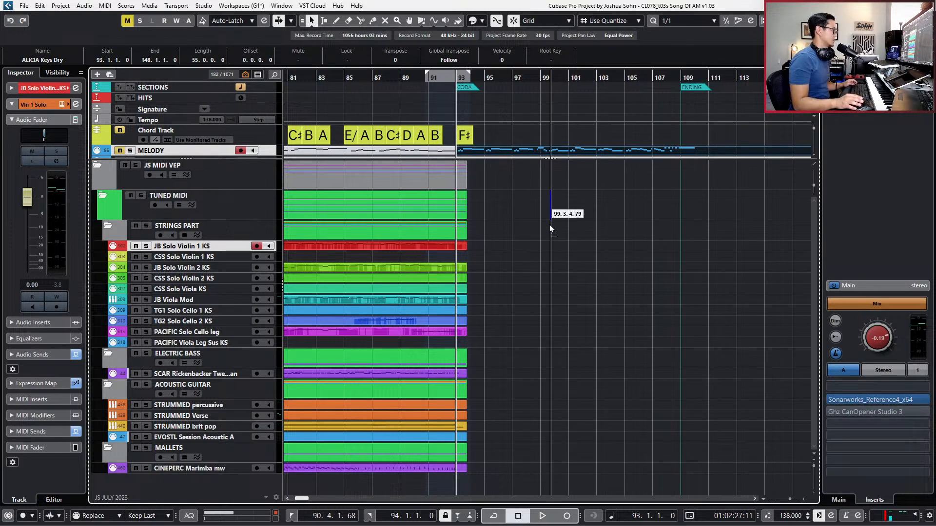
pyautogui.moveTo(551, 238); pyautogui.dragTo(551, 245)
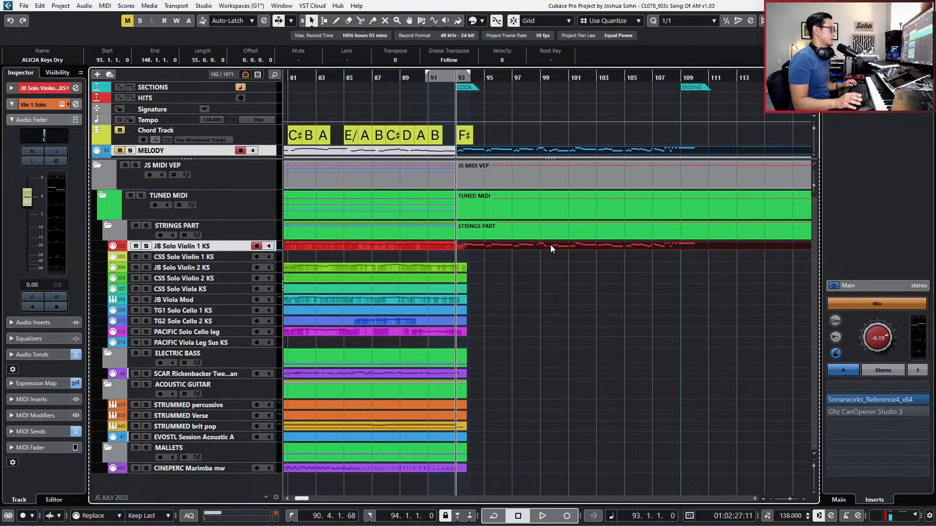
pyautogui.click(495, 152)
pyautogui.hotkey('shift', 'm')
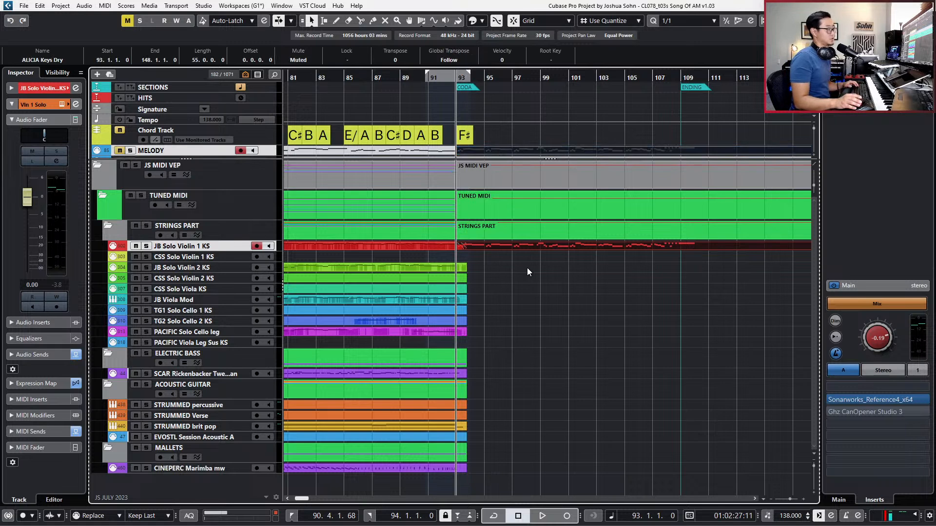
# Trim the end of the earlier JB Solo Violin 1 KS part back to just after the start of bar 93.
pyautogui.scroll(1, 497, 312)
pyautogui.scroll(2, 433, 252)
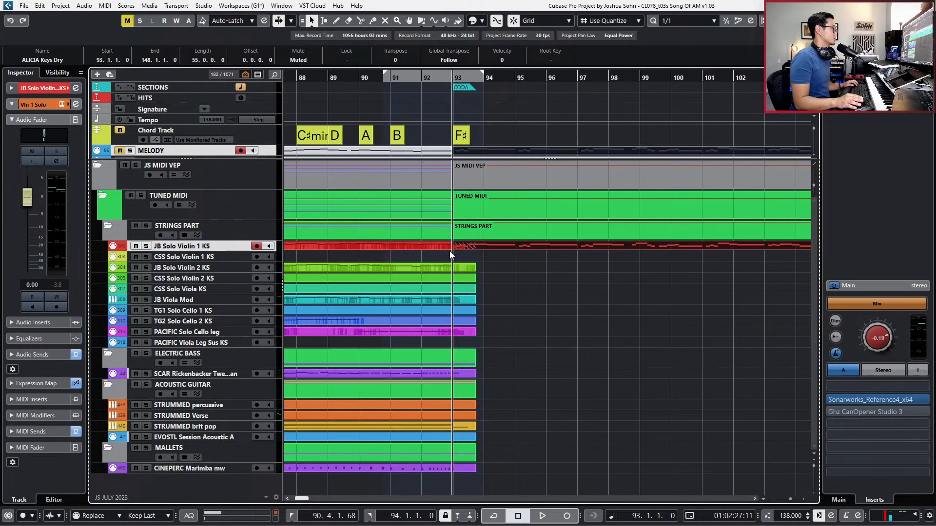
pyautogui.moveTo(450, 247); pyautogui.dragTo(453, 247)
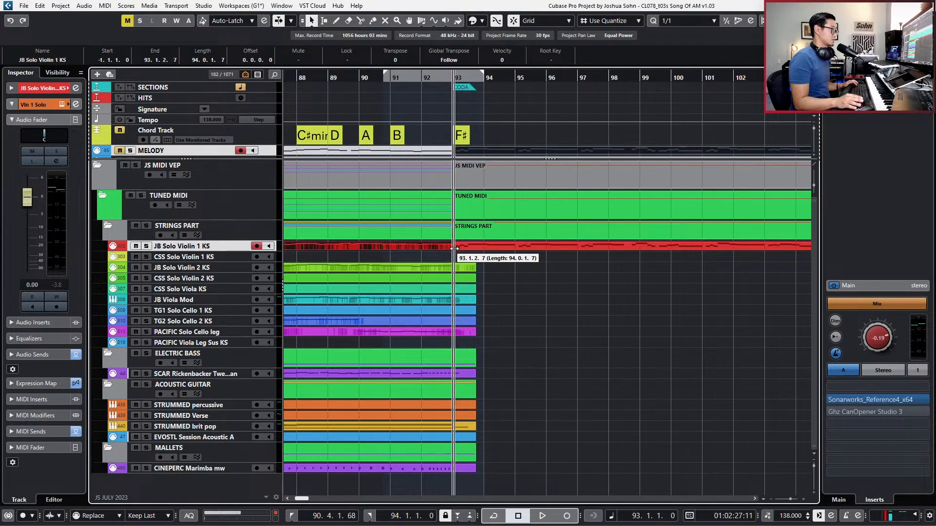
# Open the copied coda melody part on JB Solo Violin 1 KS for note editing, showing its first phrases from bar 93.
pyautogui.scroll(-1, 530, 266)
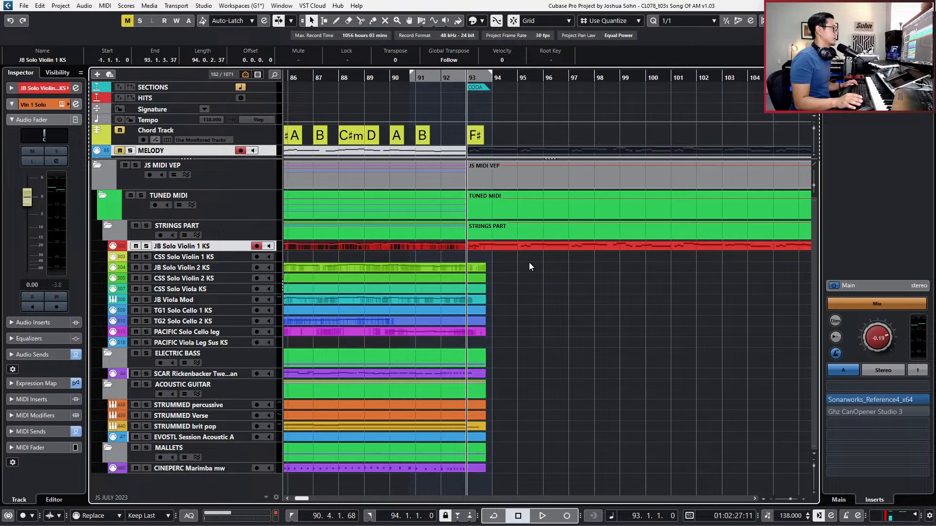
pyautogui.scroll(-2, 530, 266)
pyautogui.hscroll(3, 530, 266)
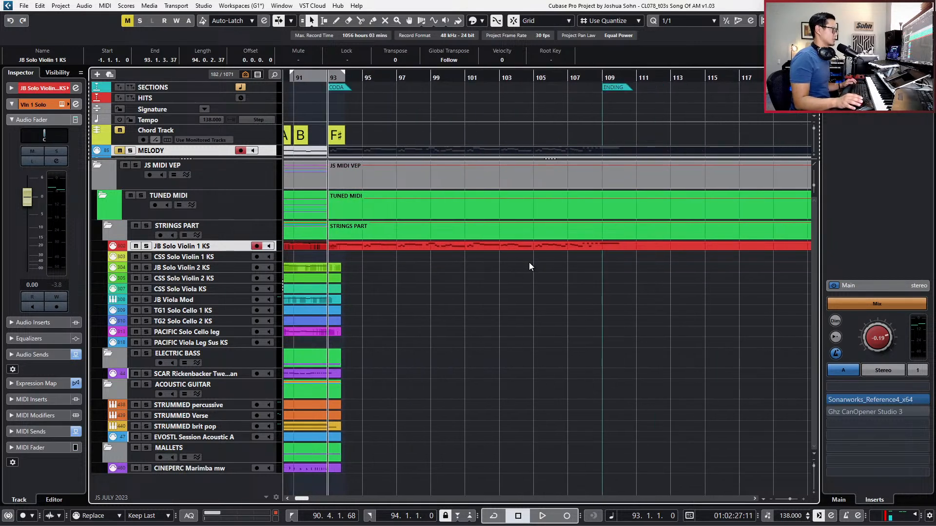
pyautogui.hscroll(-1, 529, 263)
pyautogui.doubleClick(524, 247)
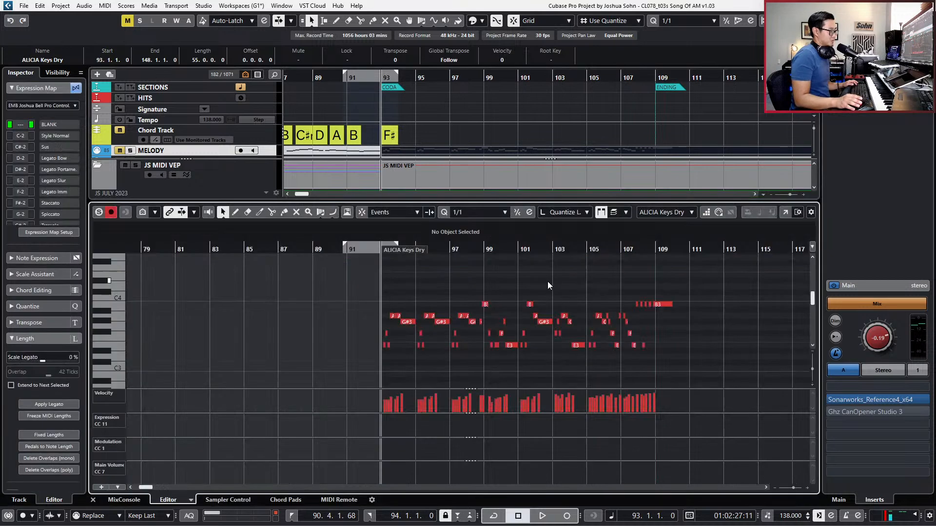
pyautogui.scroll(2, 541, 306)
pyautogui.scroll(-1, 540, 302)
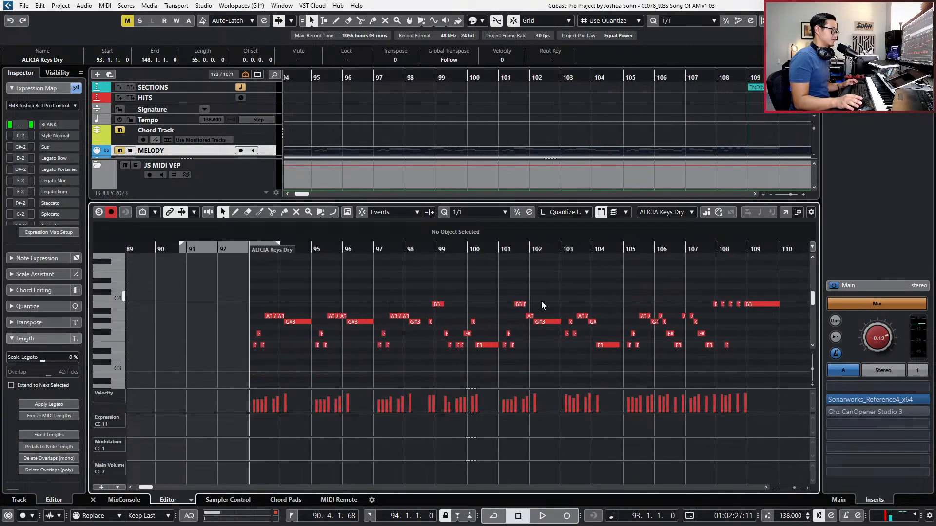
pyautogui.scroll(-1, 541, 302)
pyautogui.scroll(2, 424, 295)
pyautogui.hscroll(-3, 424, 294)
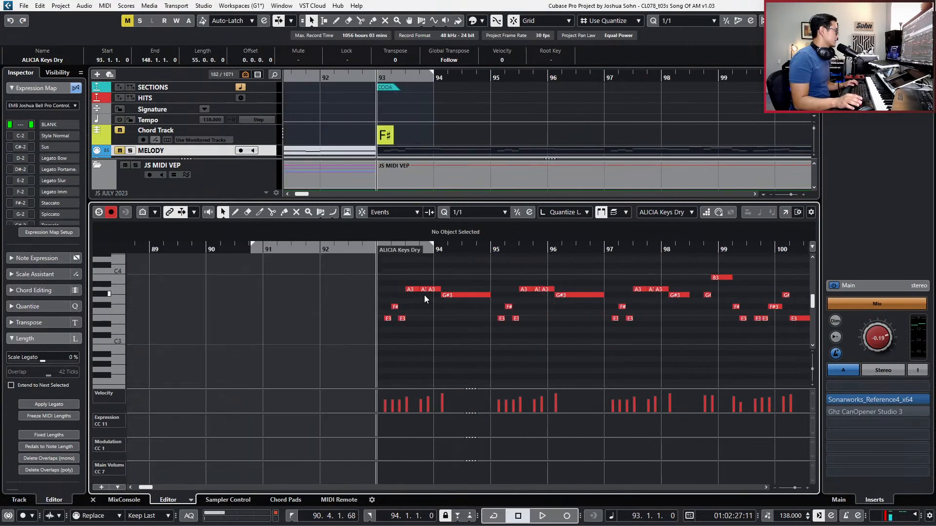
# Set the note editor's snap type to Grid and the quantize value to 1/8.
pyautogui.scroll(2, 424, 294)
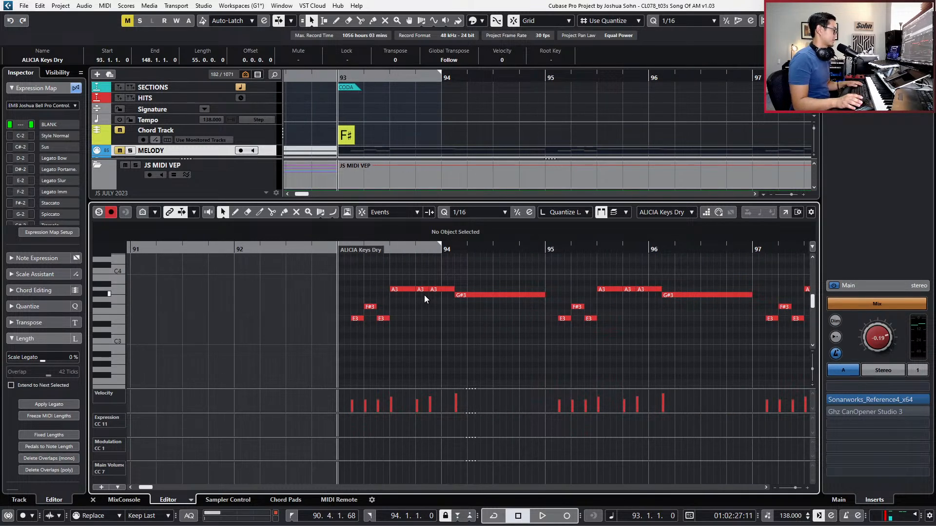
pyautogui.click(380, 213)
pyautogui.click(388, 225)
pyautogui.scroll(2, 424, 331)
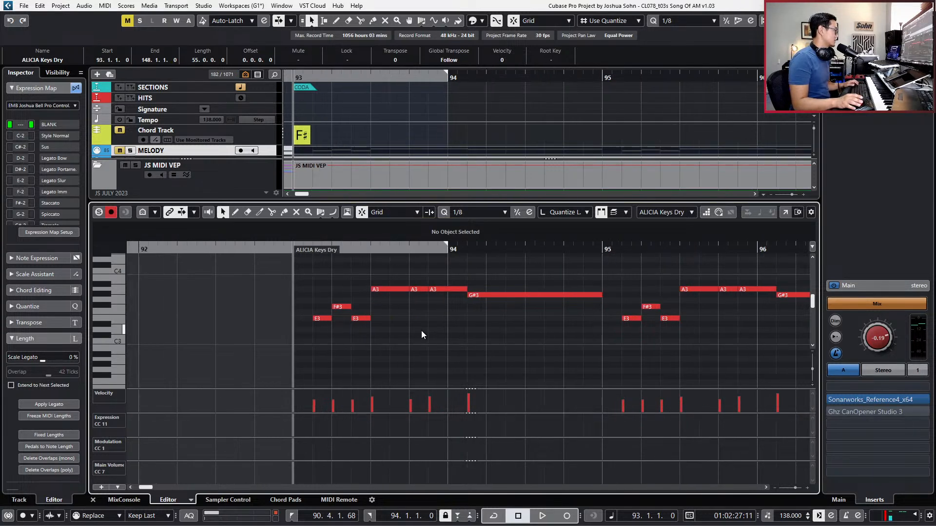
# Look over the copied melody's notes from bar 93 to about bar 103.
pyautogui.scroll(-1, 422, 334)
pyautogui.hscroll(2, 422, 335)
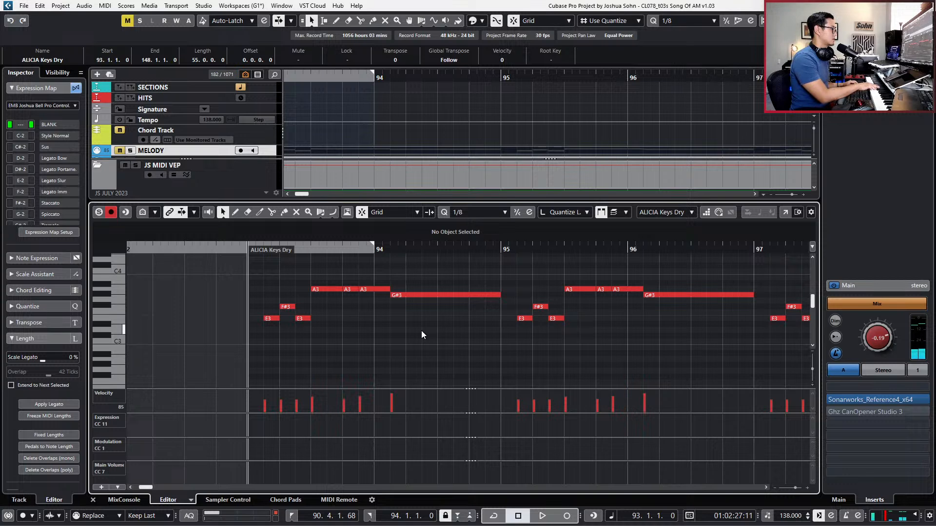
pyautogui.press('g')
pyautogui.press('g')
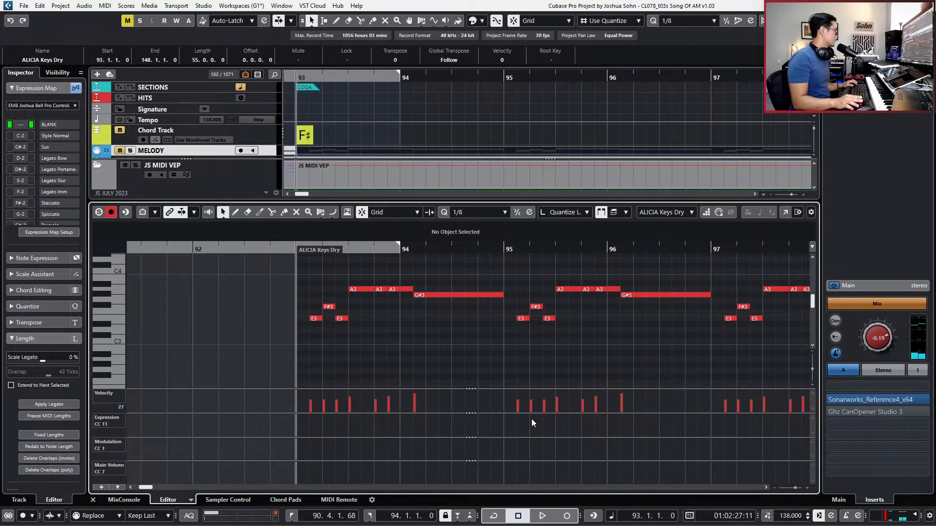
pyautogui.hscroll(4, 542, 375)
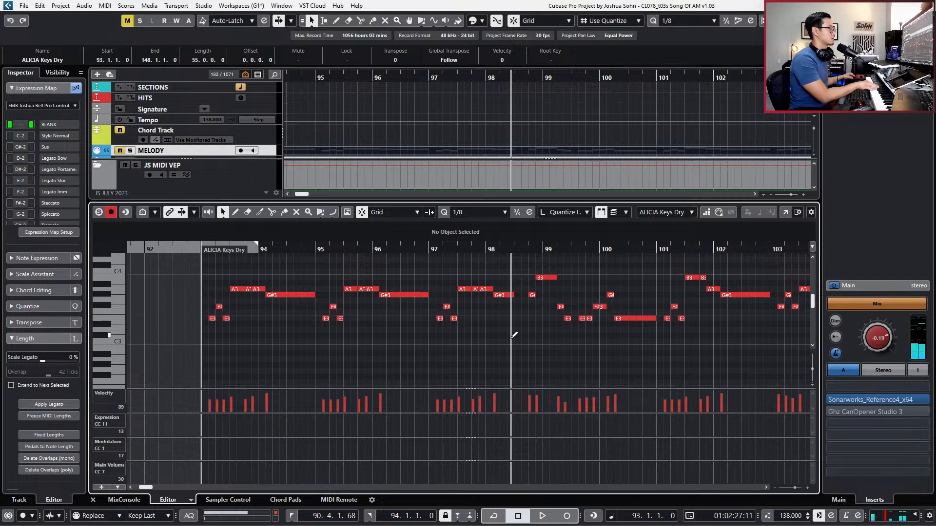
# Examine the rest of the copied coda melody from bar 97 to its last note at bar 109, then the whole phrase layout.
pyautogui.hscroll(5, 572, 326)
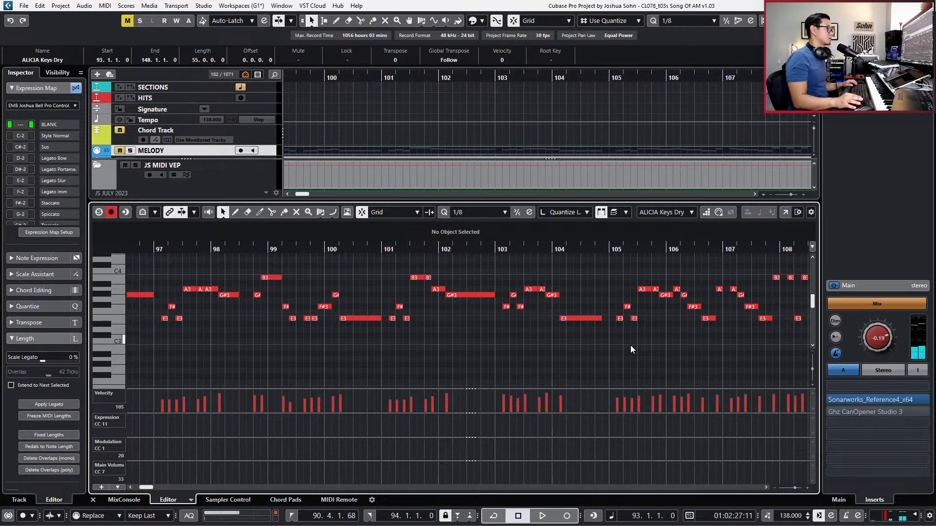
pyautogui.hscroll(3, 653, 341)
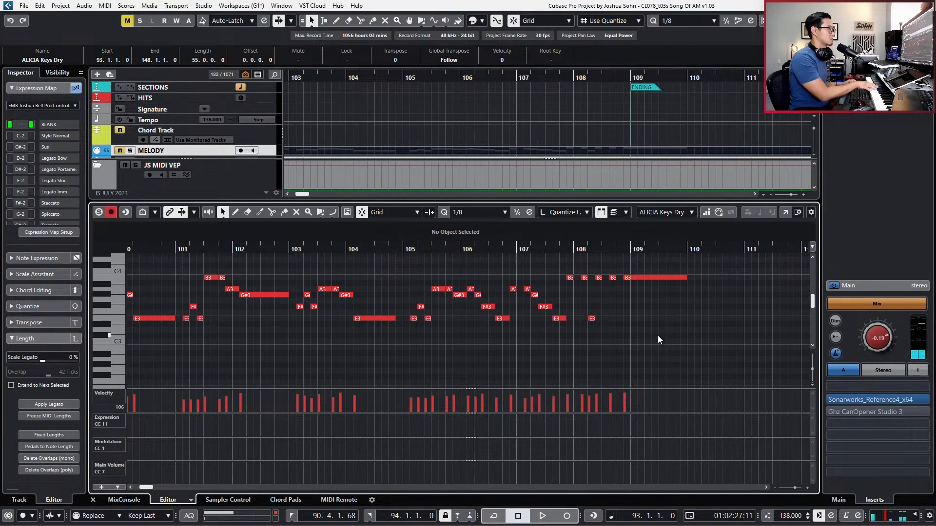
pyautogui.scroll(-2, 658, 336)
pyautogui.hscroll(-3, 657, 336)
pyautogui.hscroll(1, 658, 336)
pyautogui.scroll(1, 657, 335)
pyautogui.hscroll(4, 657, 336)
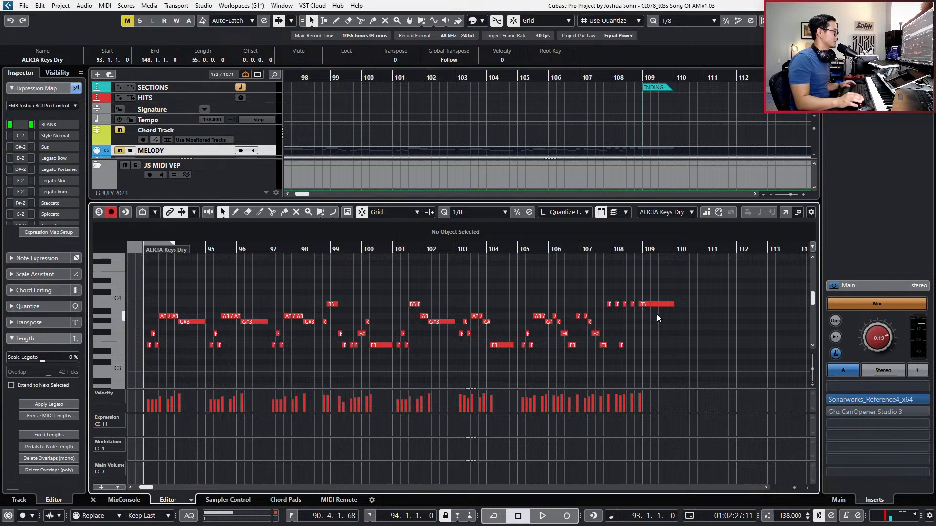
pyautogui.press('h')
pyautogui.press('h')
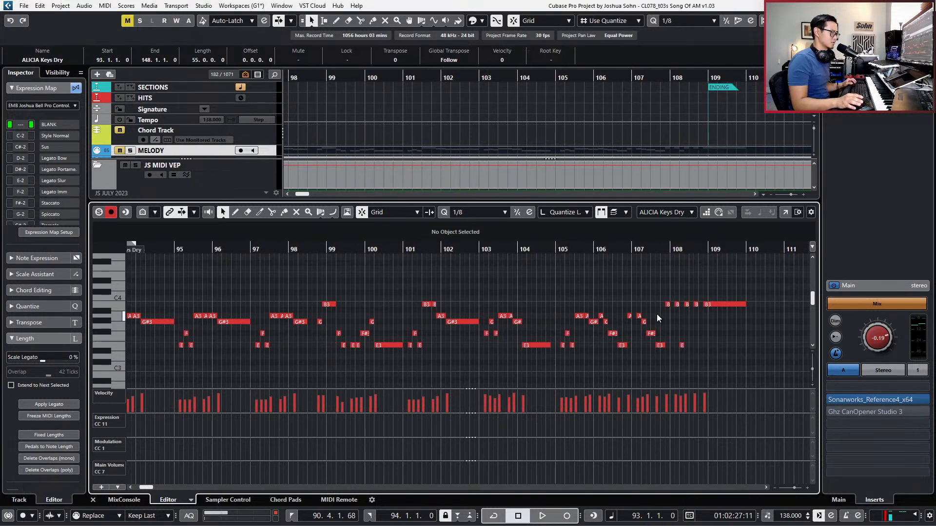
pyautogui.scroll(2, 568, 347)
pyautogui.scroll(-3, 568, 347)
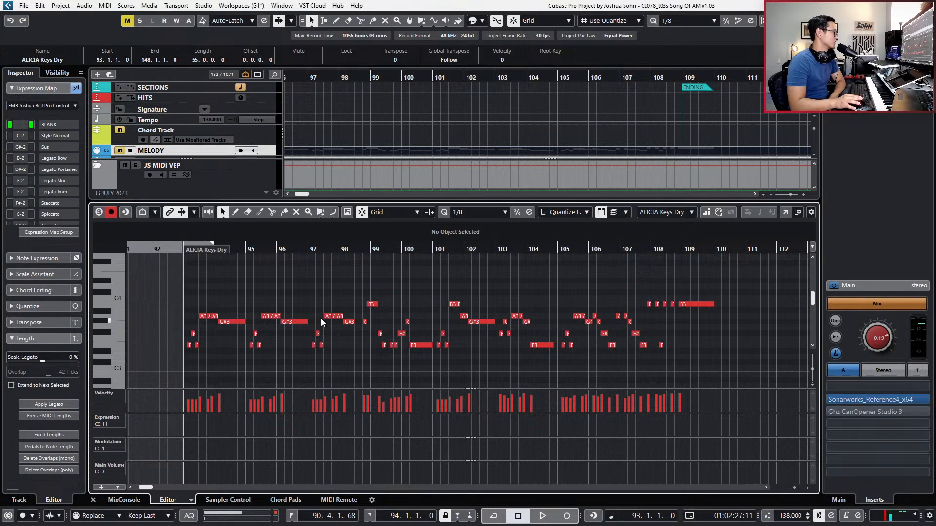
# Compare the melody phrases starting at bars 97 and 101 by selecting each one, leaving nothing selected.
pyautogui.moveTo(314, 309); pyautogui.dragTo(349, 361)
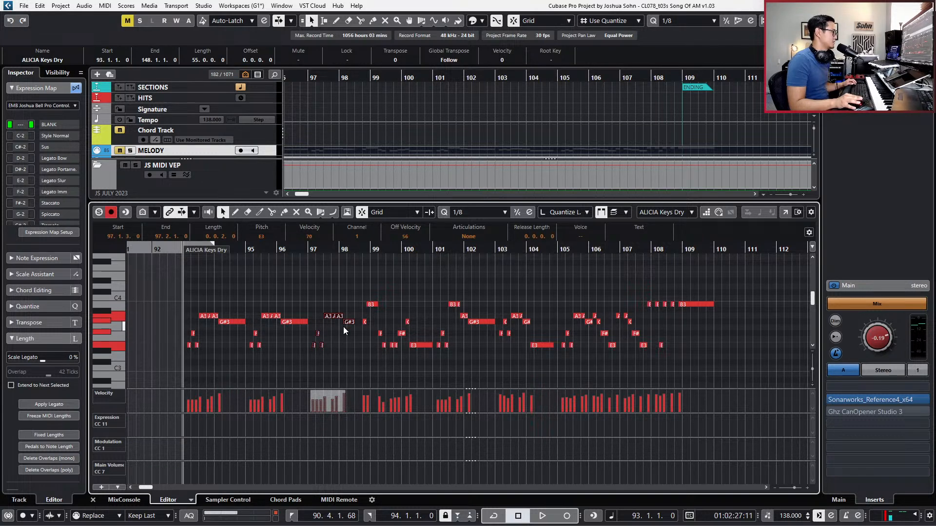
pyautogui.moveTo(437, 287); pyautogui.dragTo(478, 356)
pyautogui.scroll(1, 478, 356)
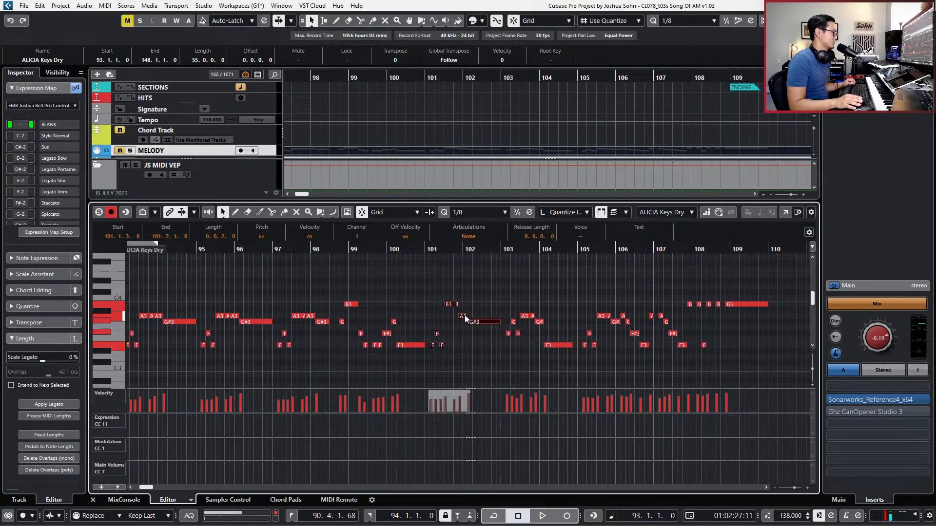
pyautogui.click(489, 335)
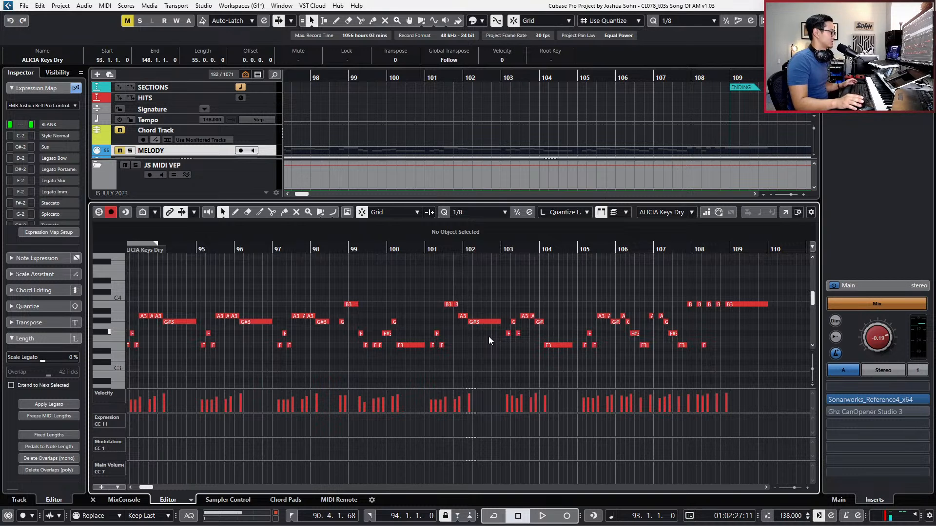
pyautogui.scroll(-2, 489, 337)
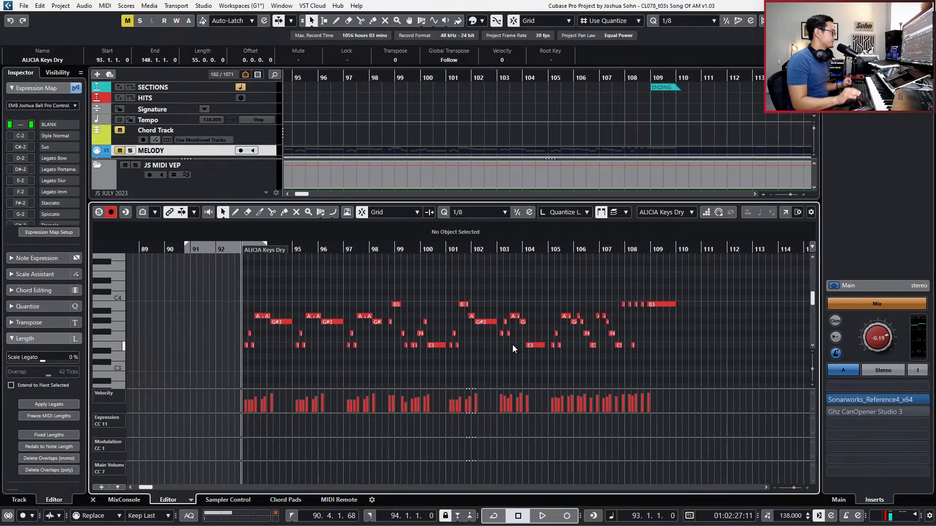
# Close the note editor, mute the coda melody part and move it down to the CSS Solo Violin 1 KS track.
pyautogui.hotkey('ctrl', 'e')
pyautogui.scroll(-2, 542, 297)
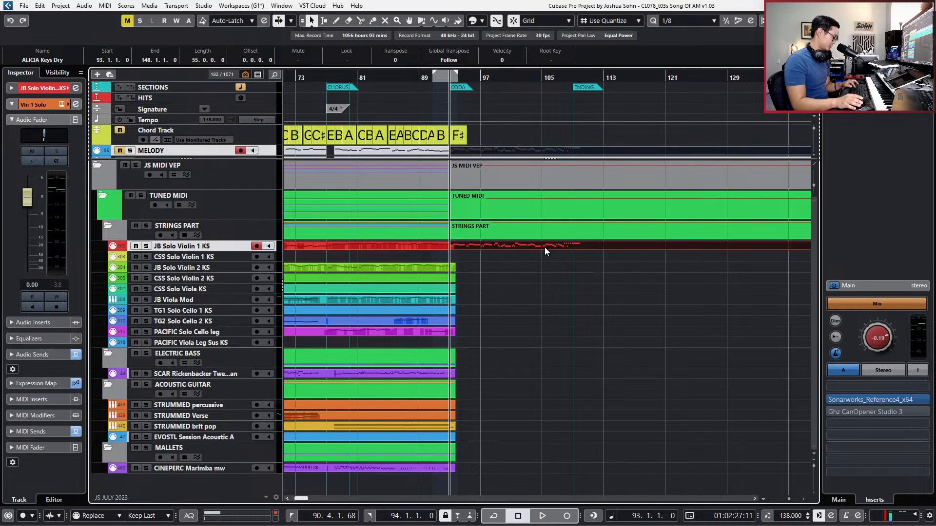
pyautogui.hotkey('shift', 'm')
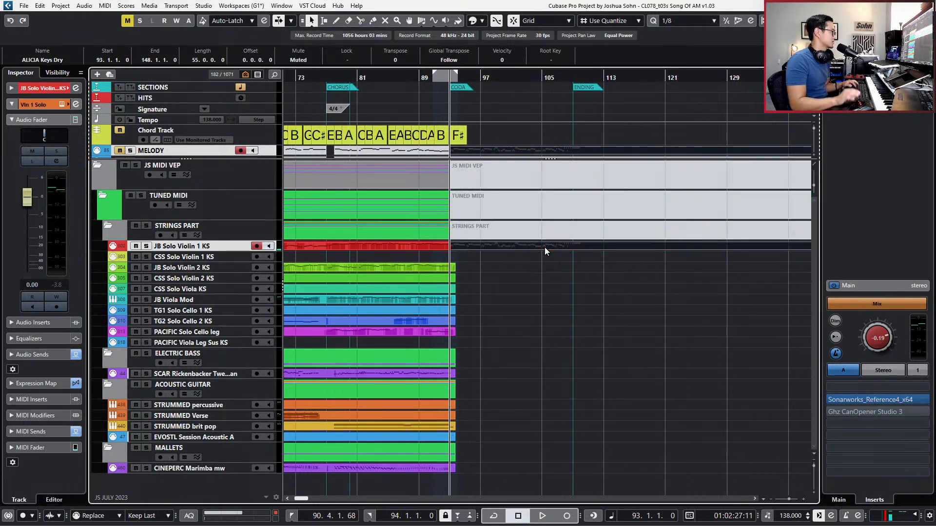
pyautogui.hotkey('ctrl', 'Down')
# Play the arrangement from bar 88 into the coda with the melody copy muted, and stop playback.
pyautogui.press('KP_Subtract')
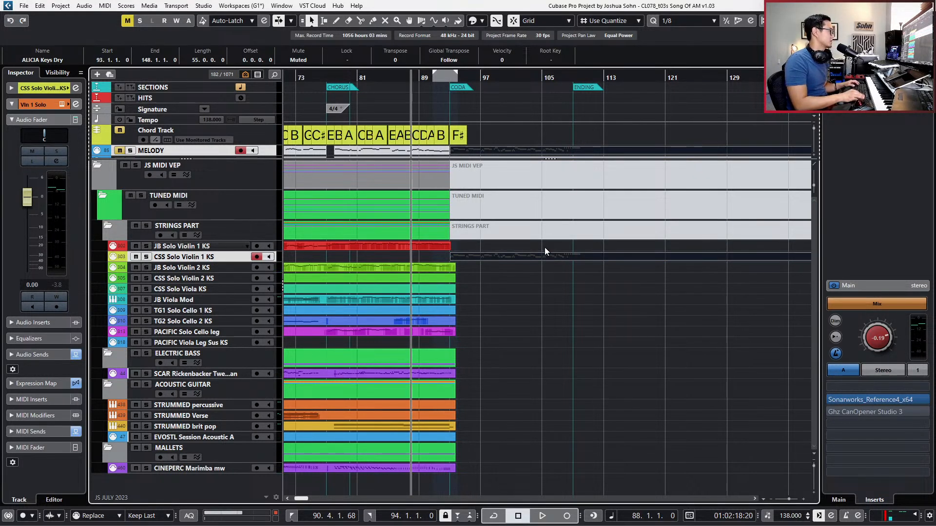
pyautogui.click(498, 300)
pyautogui.press('space')
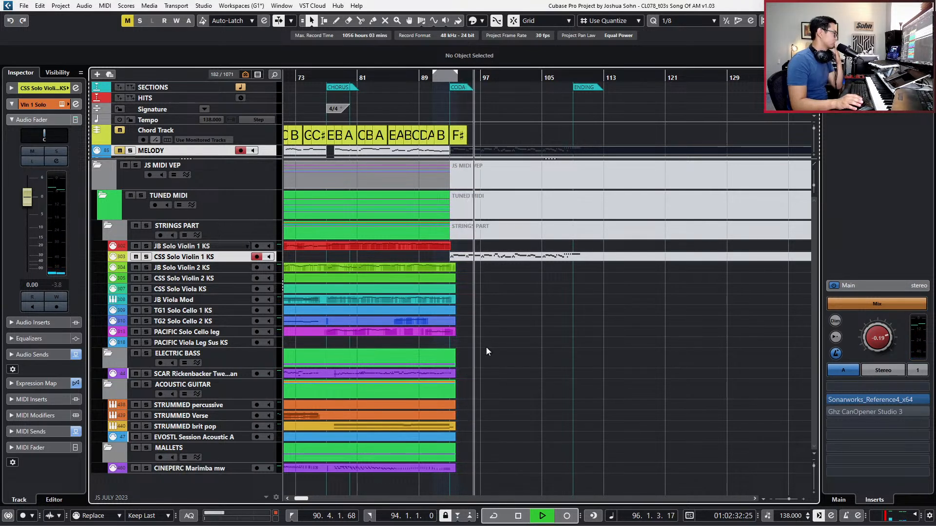
pyautogui.press('space')
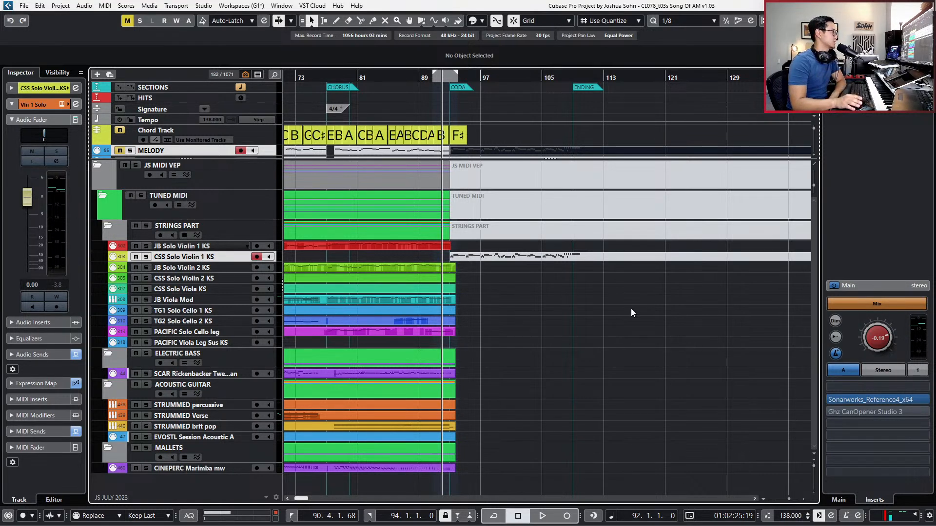
# Extend the JB Viola Mod and JB Solo Violin 1 KS parts to end at bar 113.
pyautogui.click(451, 299)
pyautogui.moveTo(452, 301); pyautogui.dragTo(599, 303)
pyautogui.scroll(1, 585, 308)
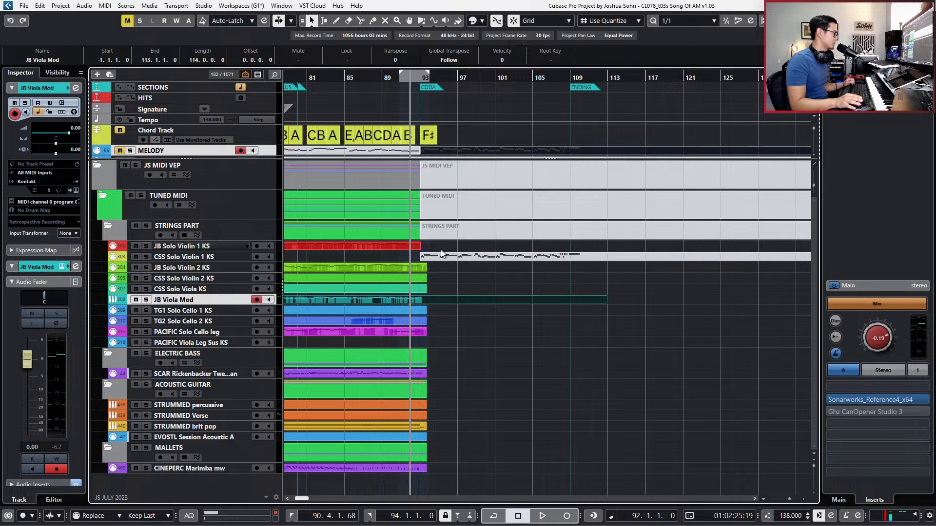
pyautogui.moveTo(420, 246); pyautogui.dragTo(608, 265)
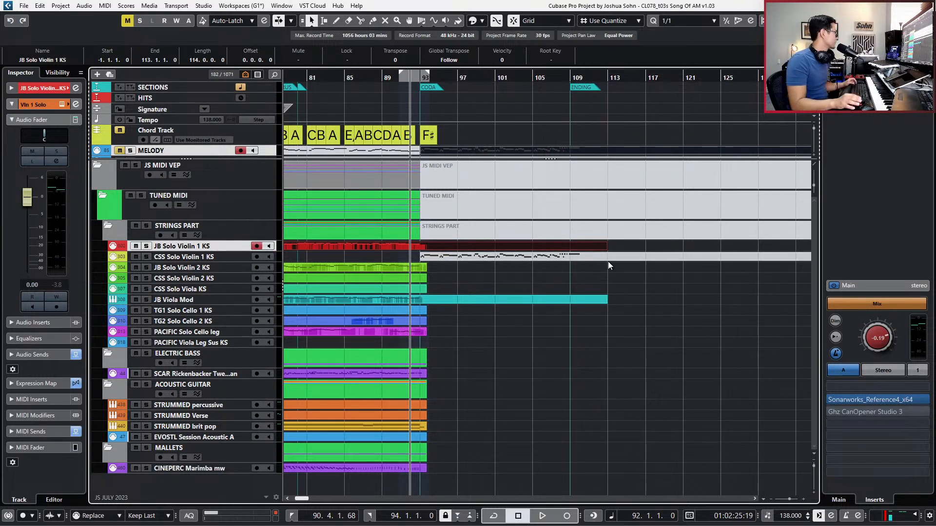
# Open the extended JB Solo Violin 1 KS part for note editing and move the cursor back to the chorus at bar 77.
pyautogui.scroll(-2, 608, 262)
pyautogui.press('KP_Subtract')
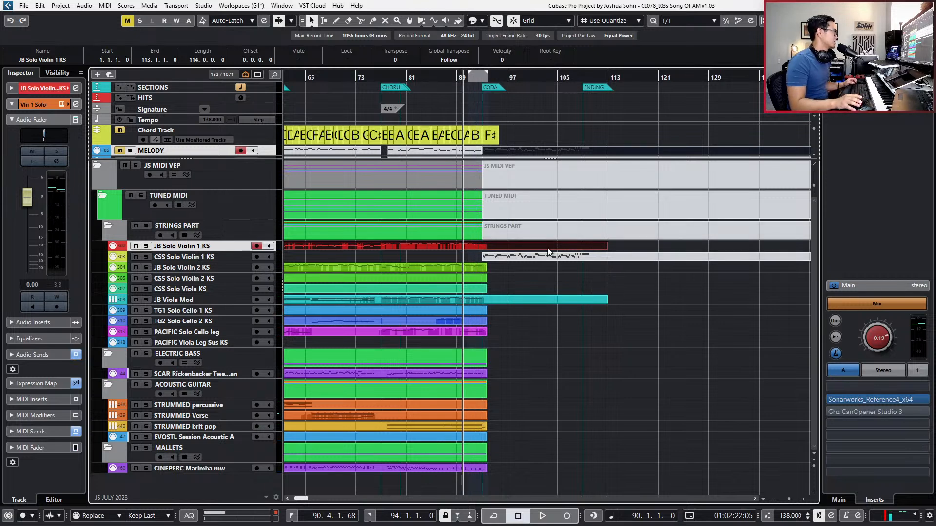
pyautogui.hotkey('ctrl', 'e')
pyautogui.hotkey('ctrl', 'e')
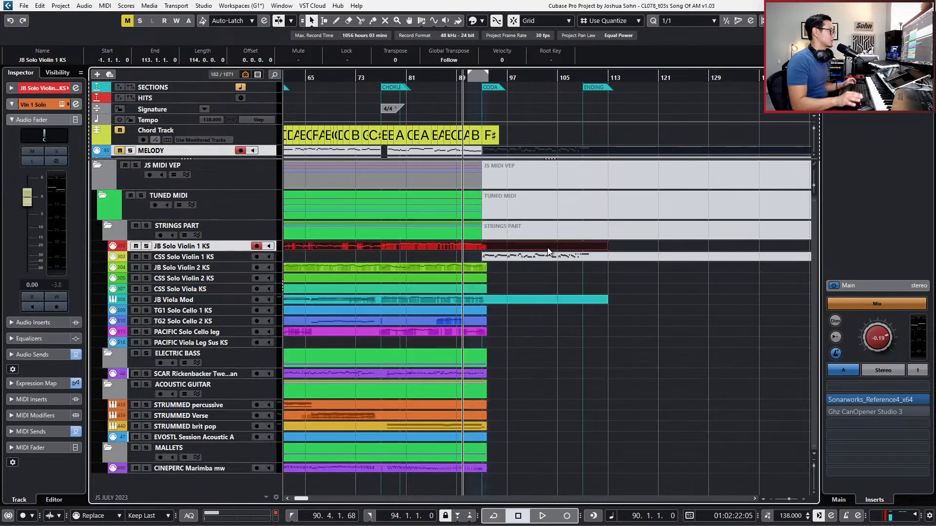
pyautogui.hotkey('ctrl', 'e')
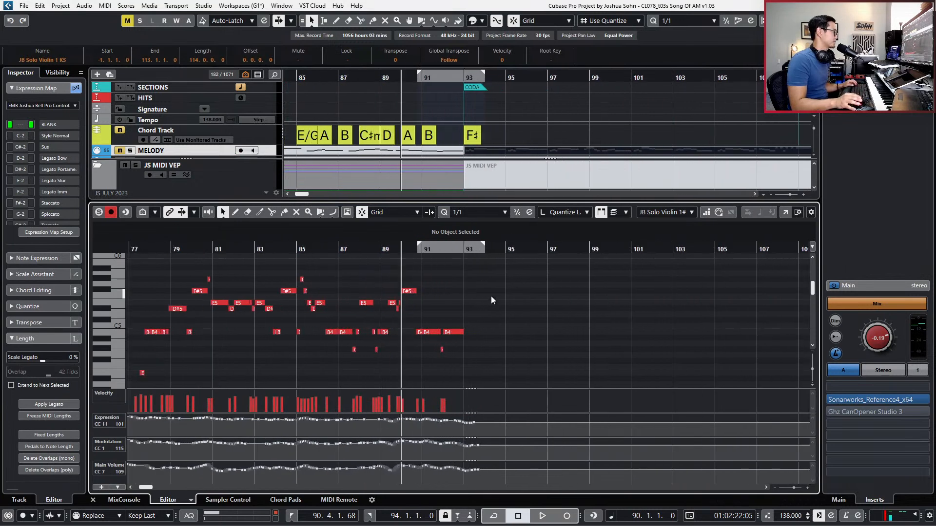
pyautogui.press('KP_Subtract')
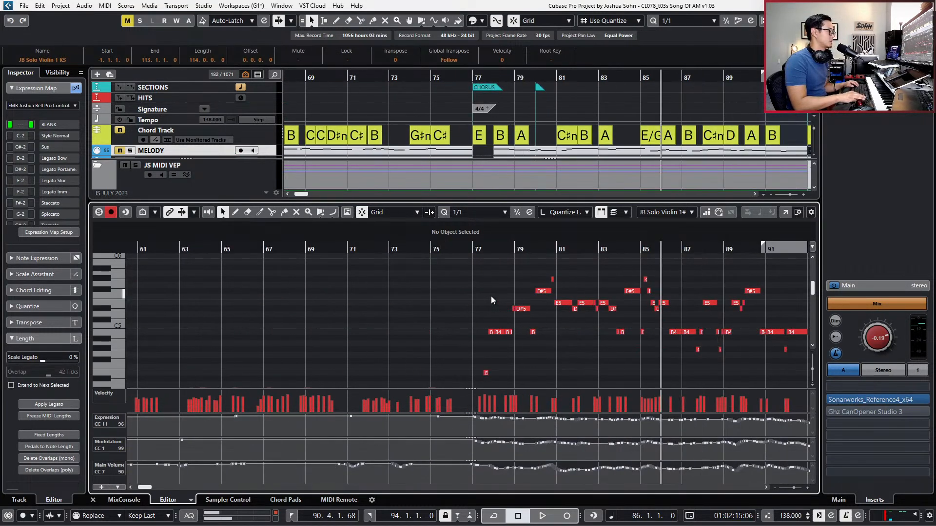
pyautogui.press('KP_Subtract')
pyautogui.press('KP_Subtract')
pyautogui.press('KP_Subtract')
pyautogui.press('KP_Subtract')
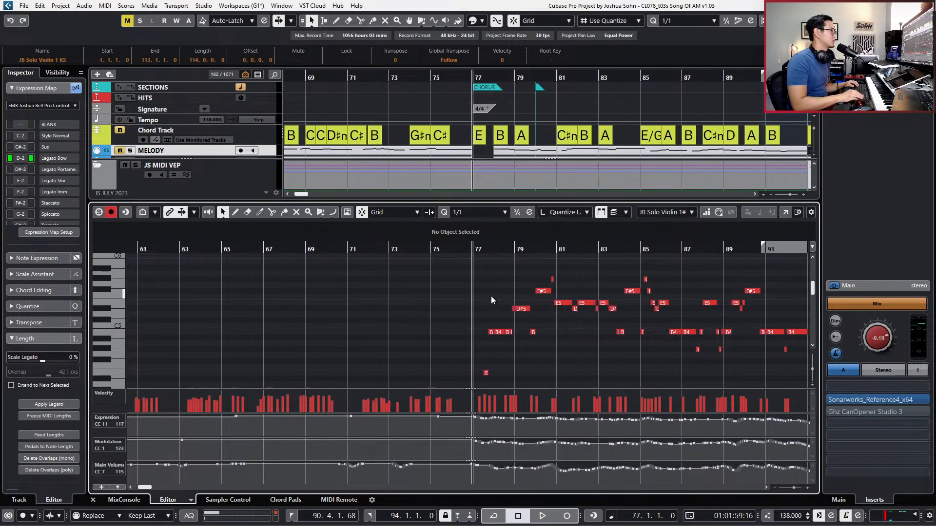
# Set the locator range over the coda from bar 93 to bar 109 and place the cursor at bar 92.
pyautogui.press('g')
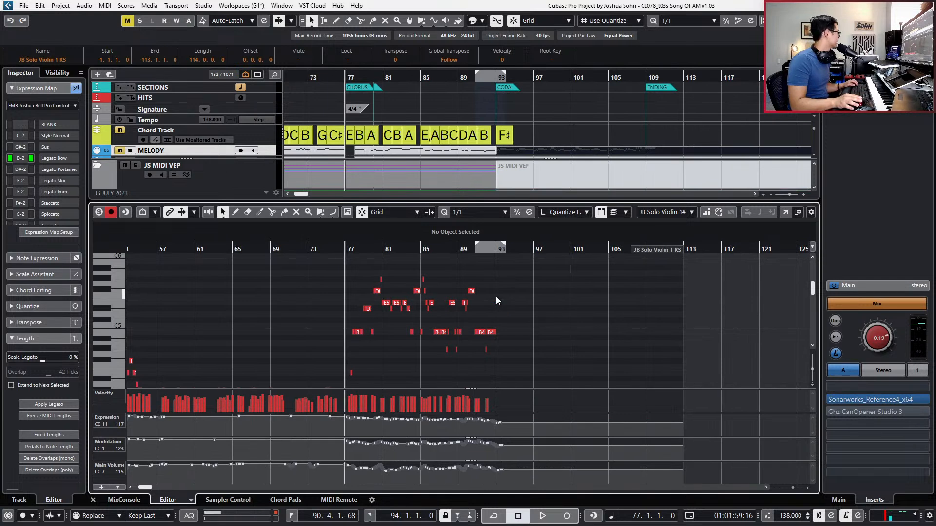
pyautogui.press('KP_Add')
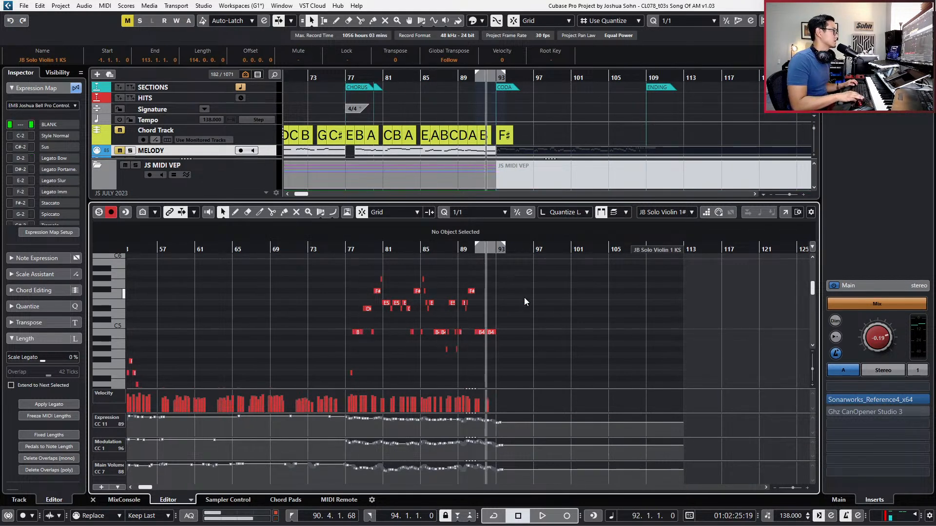
pyautogui.press('KP_Add')
pyautogui.press('KP_Add')
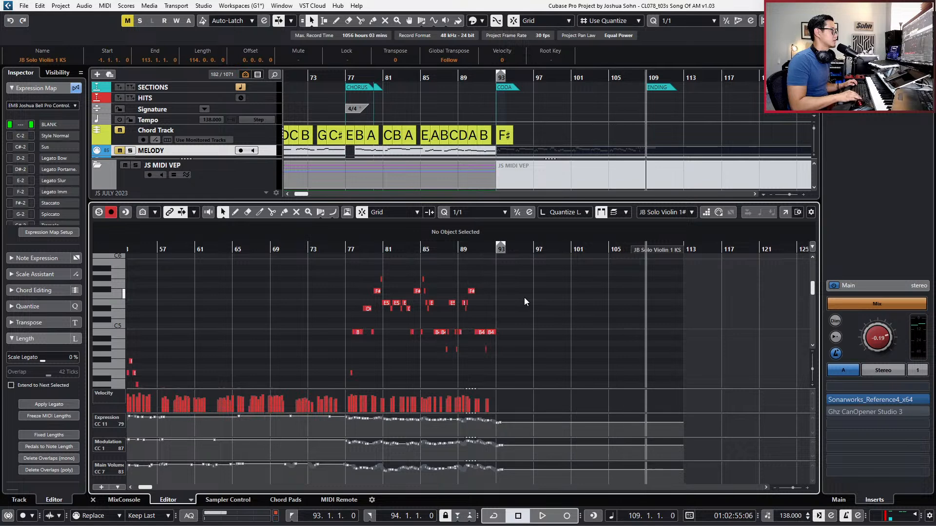
pyautogui.press('ctrl+KP_2')
pyautogui.press('h')
pyautogui.scroll(1, 537, 321)
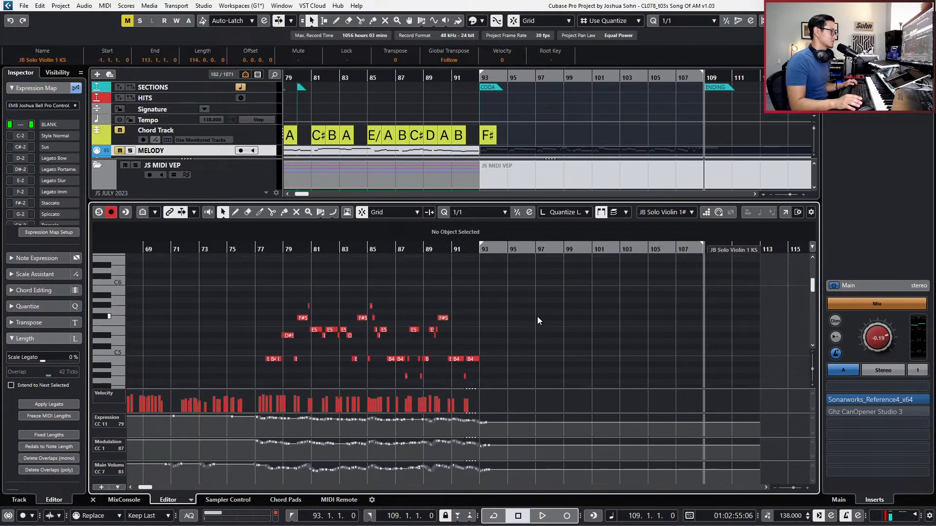
pyautogui.press('h')
pyautogui.press('h')
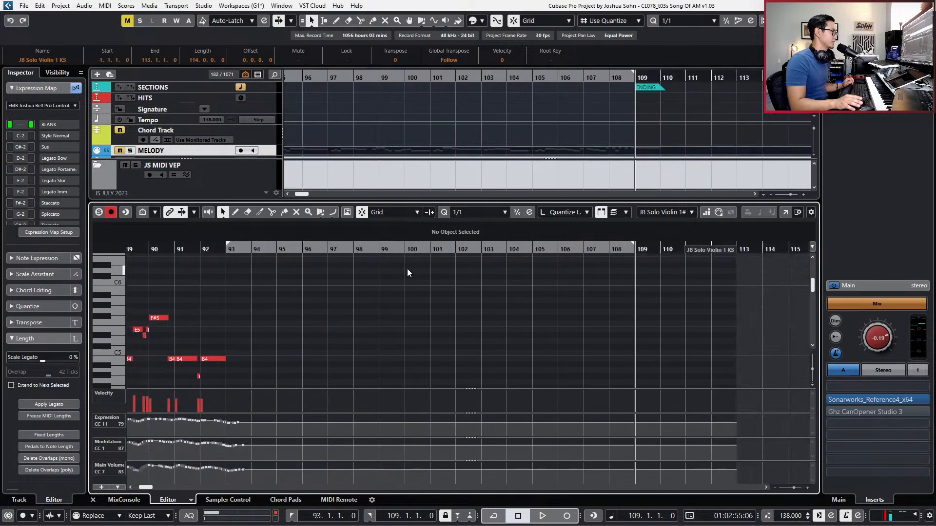
pyautogui.press('KP_1')
pyautogui.press('KP_Subtract')
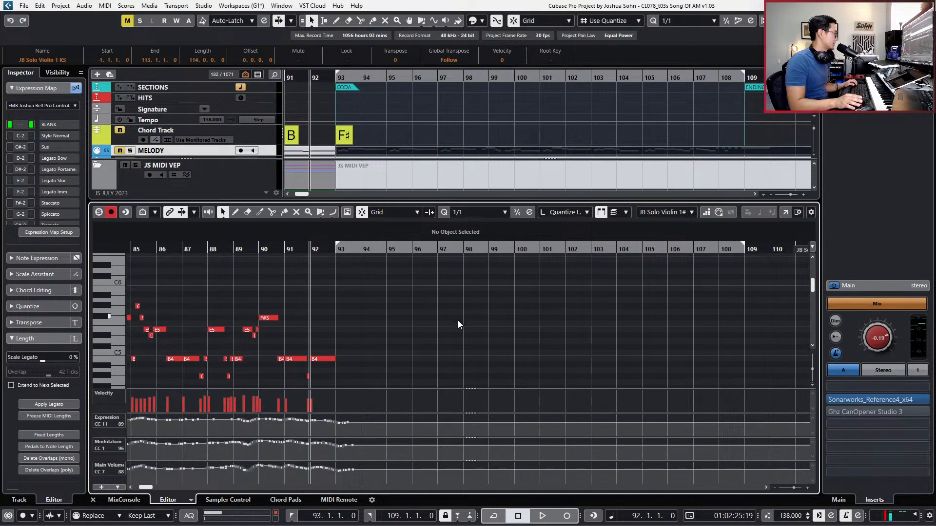
# Select the coda melody part on CSS Solo Violin 1 KS and unmute it, showing its notes in the note editor.
pyautogui.press('g')
pyautogui.click(463, 149)
pyautogui.scroll(-4, 464, 148)
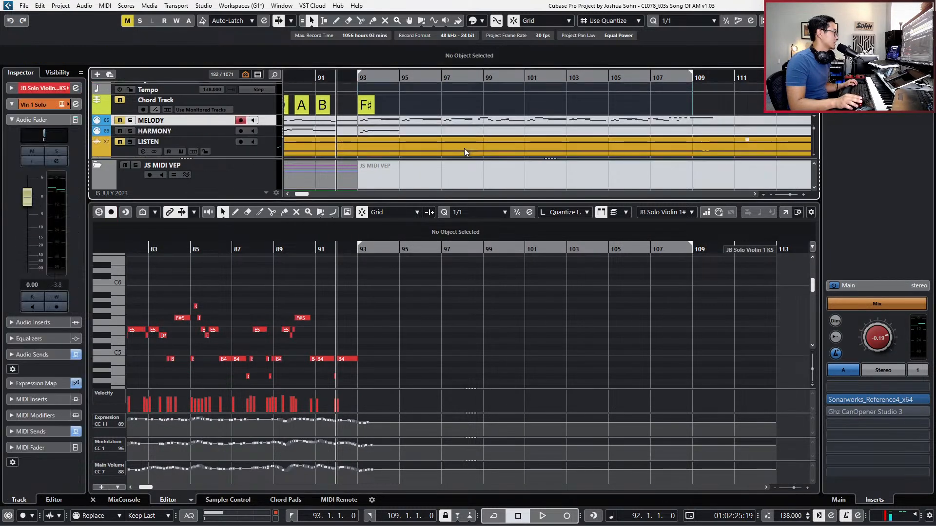
pyautogui.scroll(4, 453, 114)
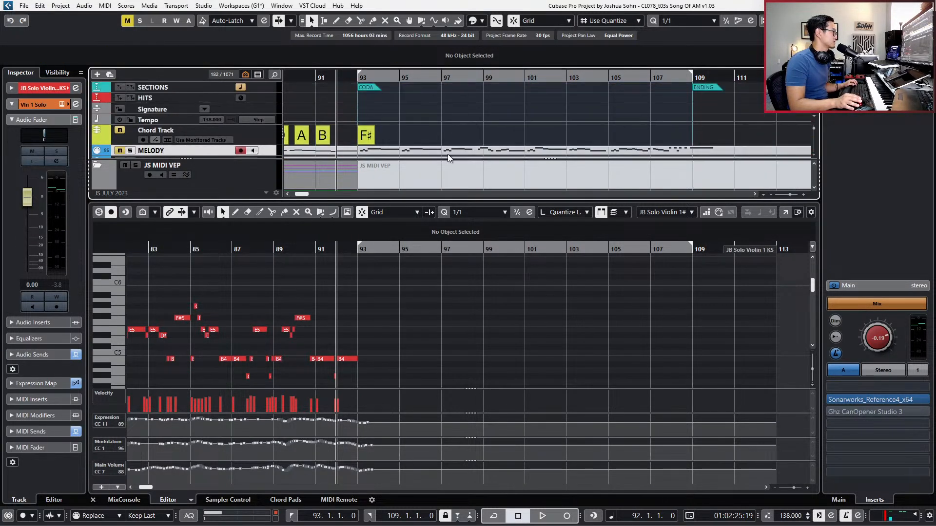
pyautogui.scroll(-4, 448, 171)
pyautogui.scroll(-2, 448, 171)
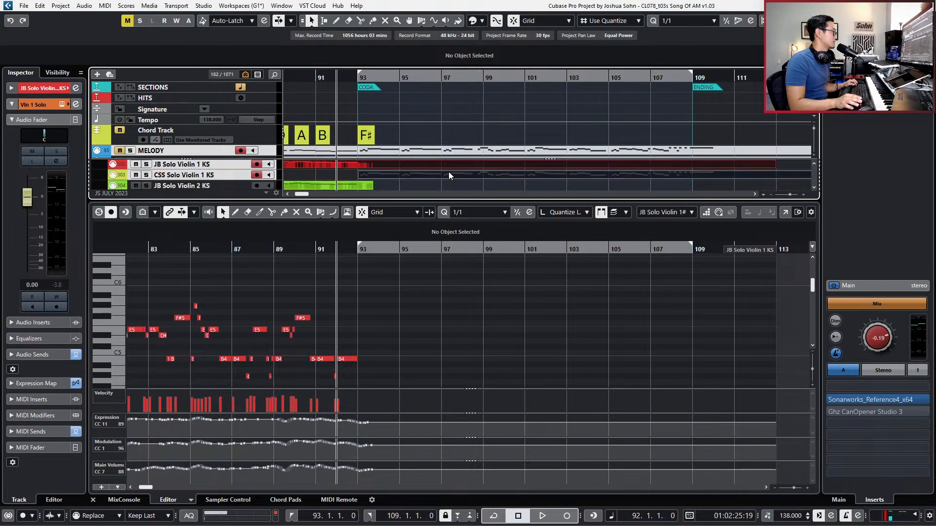
pyautogui.click(452, 175)
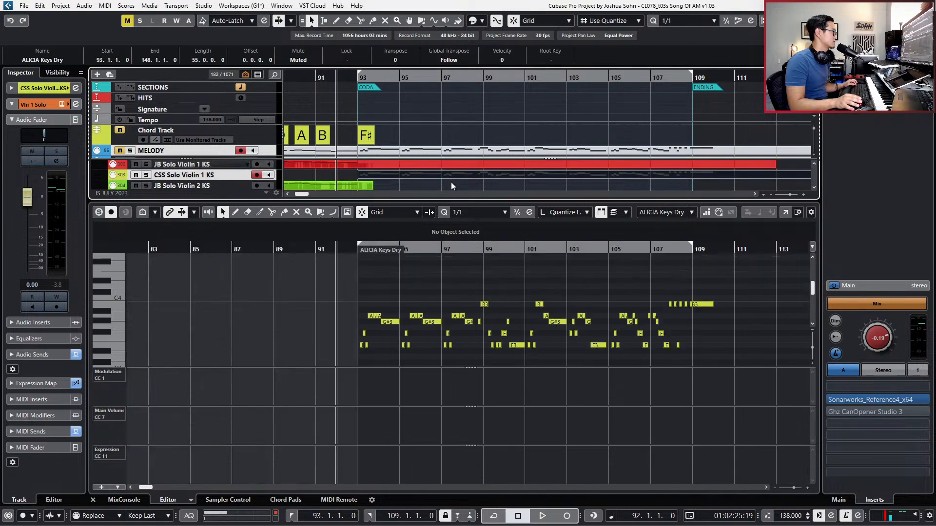
pyautogui.hotkey('shift', 'u')
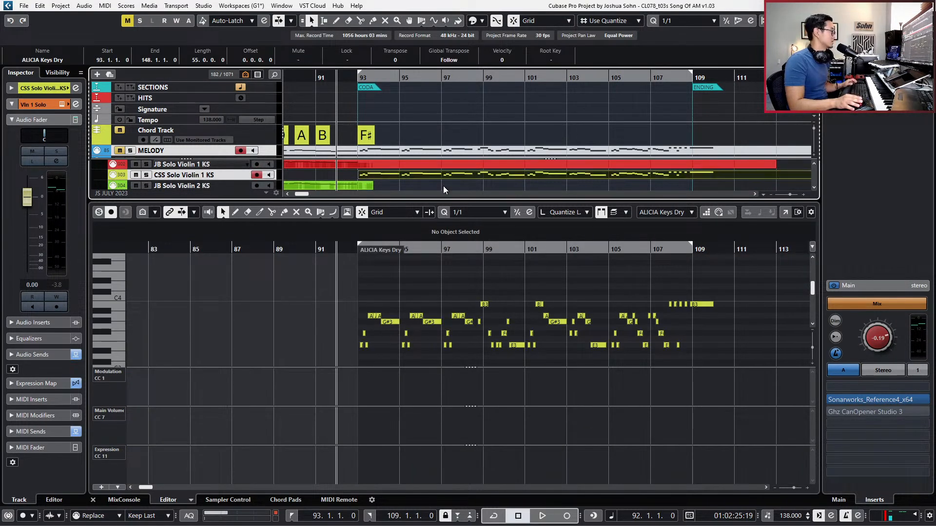
# Add the JB Solo Violin 1 KS part to the selection so it shares the note editor with the coda melody, framing bars 93 to 109.
pyautogui.click(427, 165)
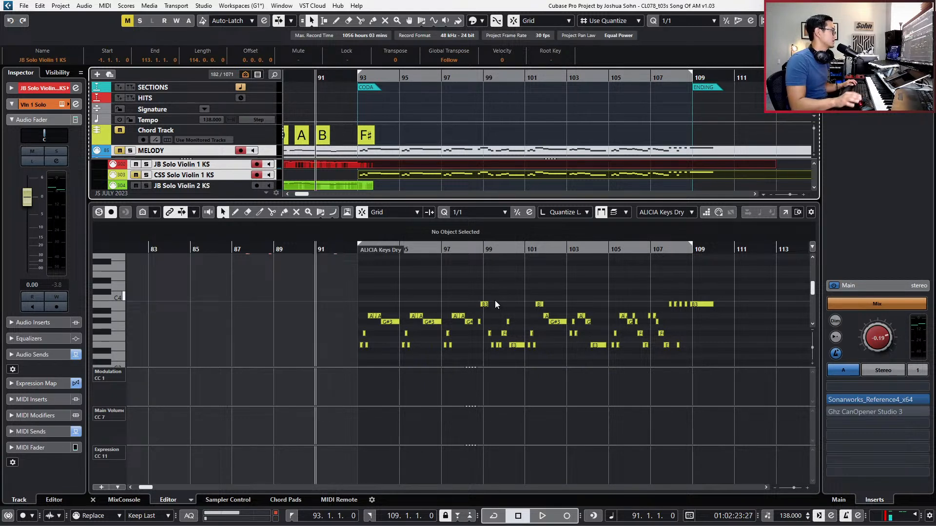
pyautogui.press('g')
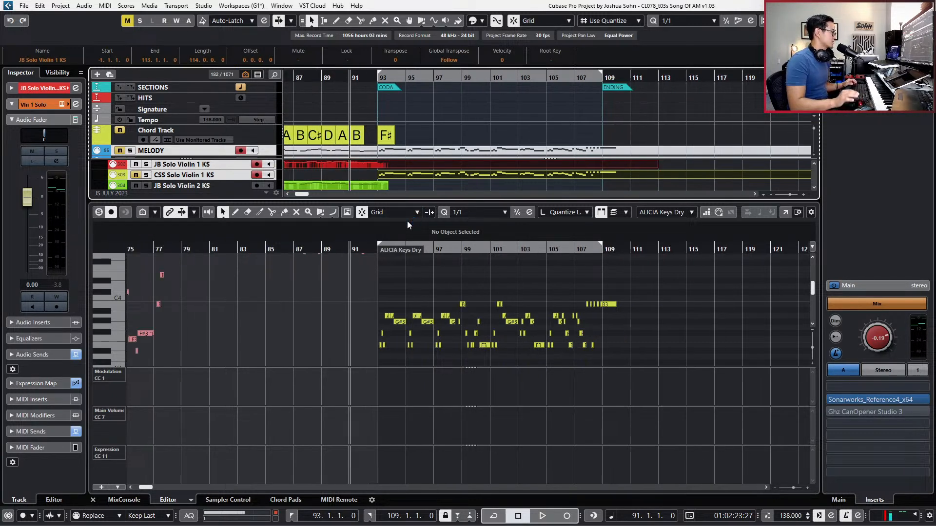
pyautogui.press('h')
pyautogui.press('h')
pyautogui.press('h')
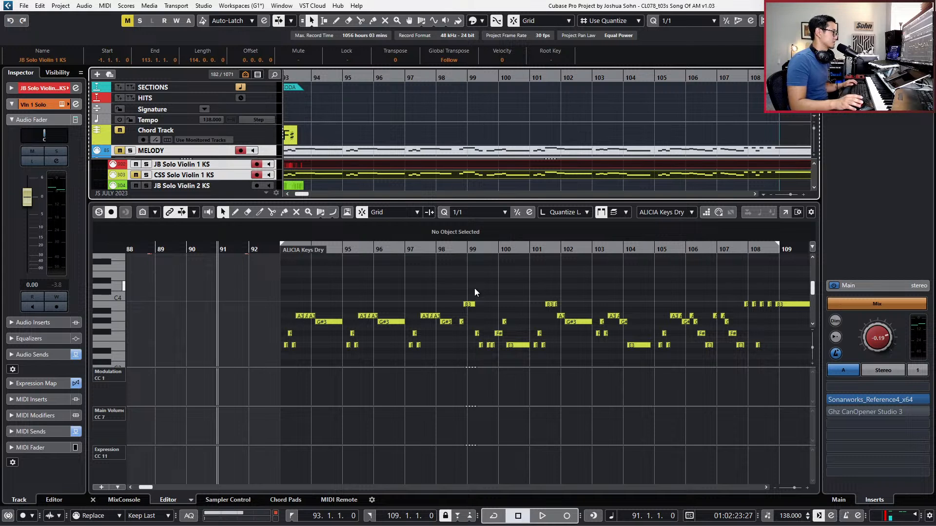
# Extend the start of the coda melody part on CSS Solo Violin 1 KS back to bar 89 and show it together with the JB Solo Violin 1 KS part.
pyautogui.hscroll(3, 475, 289)
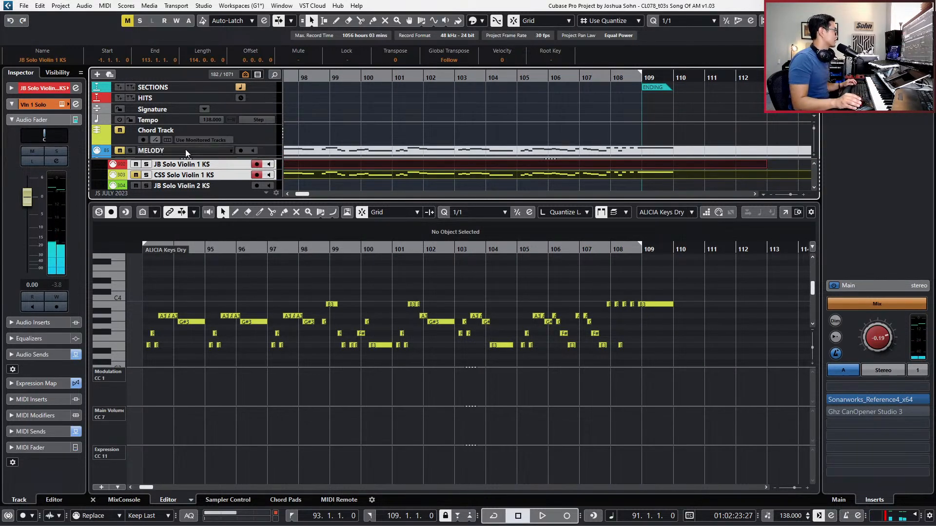
pyautogui.scroll(-1, 380, 100)
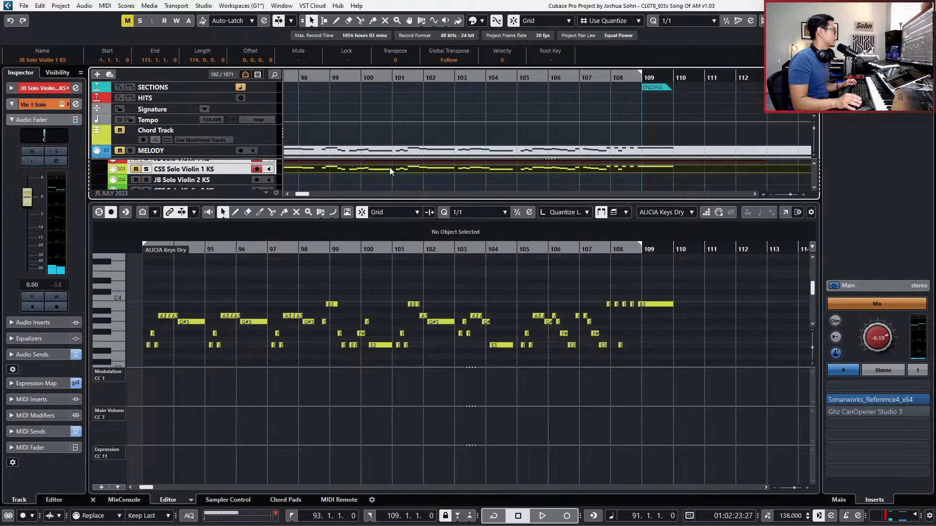
pyautogui.press('KP_Subtract')
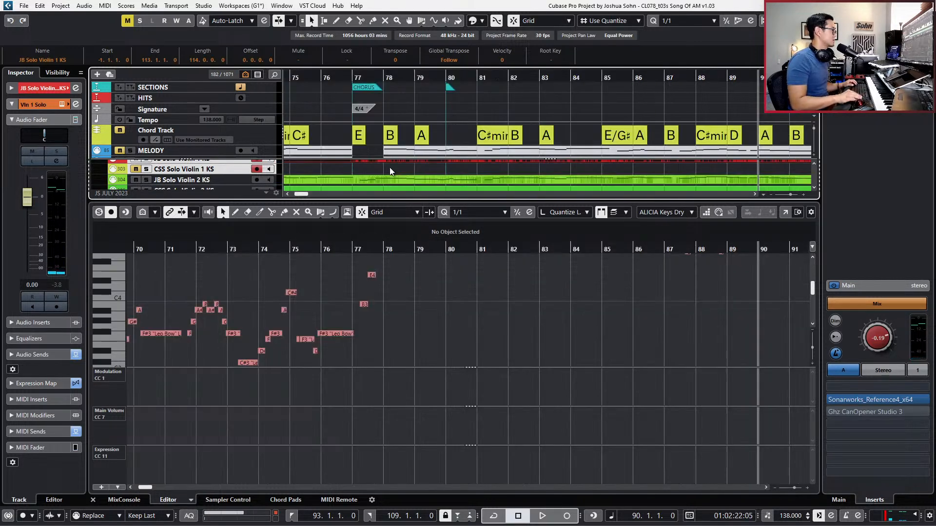
pyautogui.press('KP_Add')
pyautogui.press('KP_Add')
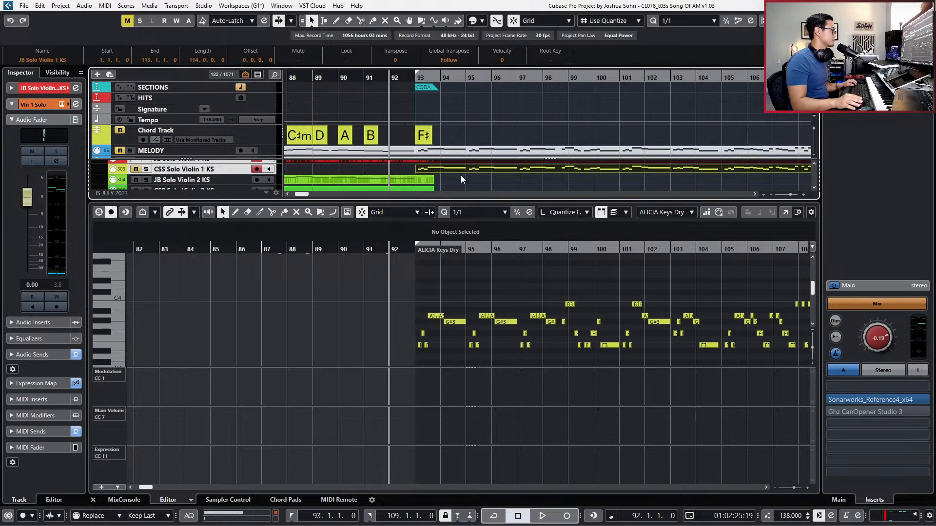
pyautogui.hscroll(10, 472, 178)
pyautogui.hscroll(-15, 552, 192)
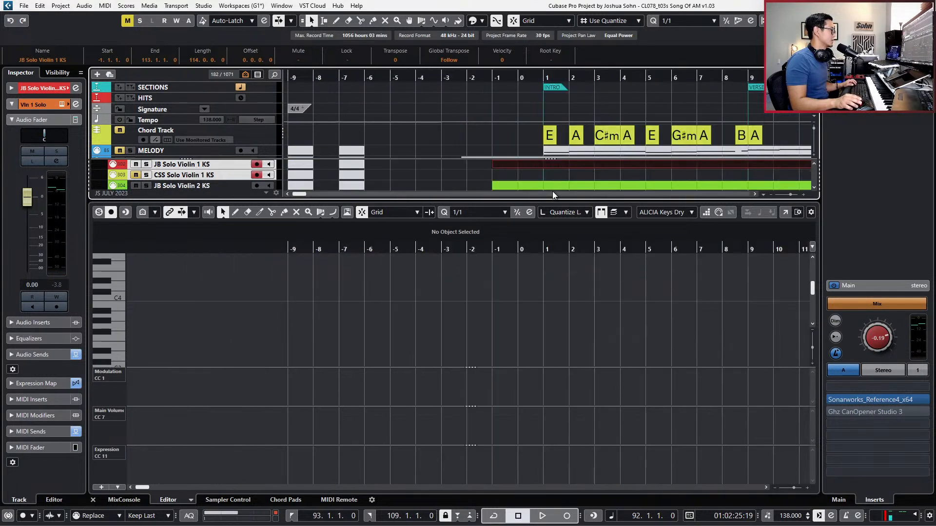
pyautogui.scroll(-1, 551, 178)
pyautogui.hscroll(15, 552, 179)
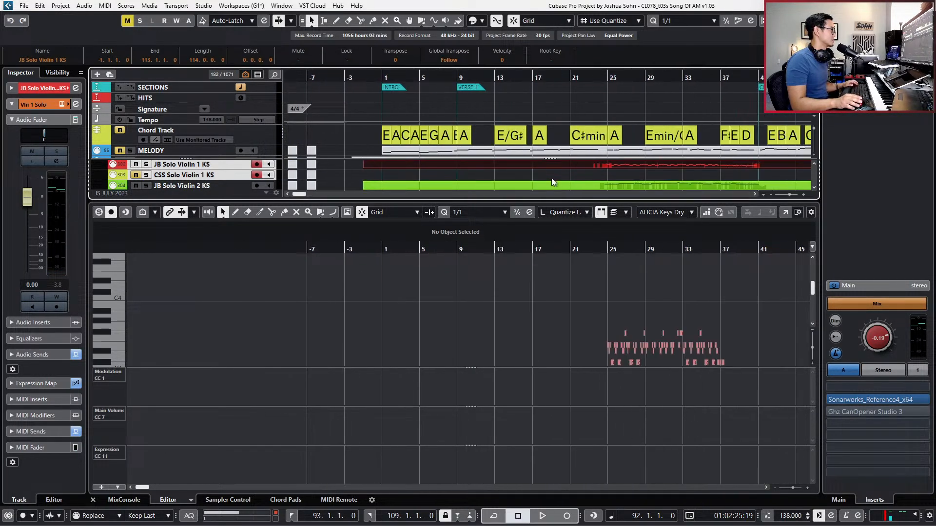
pyautogui.hscroll(-4, 551, 180)
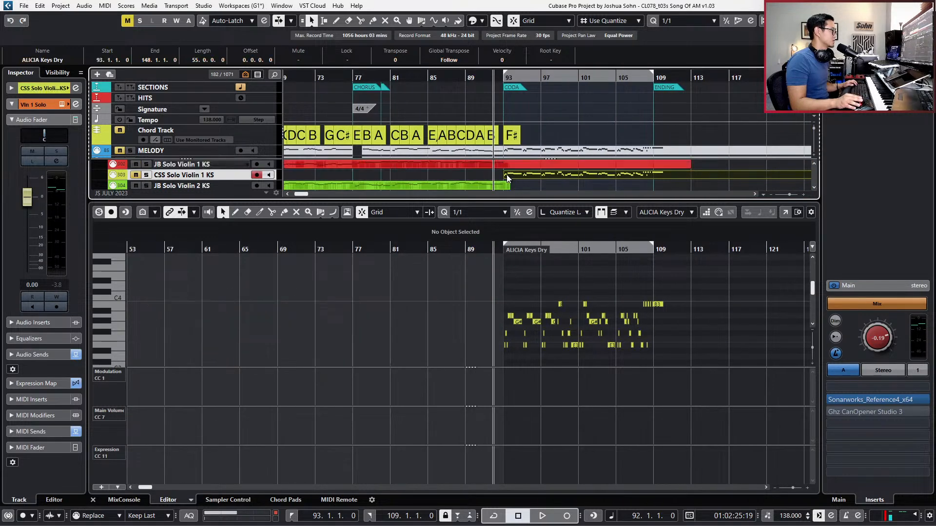
pyautogui.moveTo(505, 175); pyautogui.dragTo(476, 168)
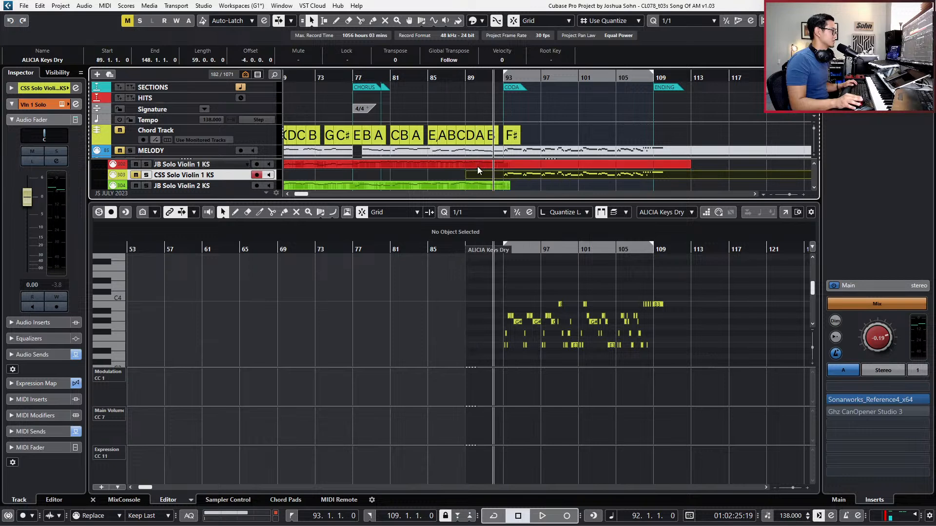
pyautogui.press('h')
pyautogui.press('h')
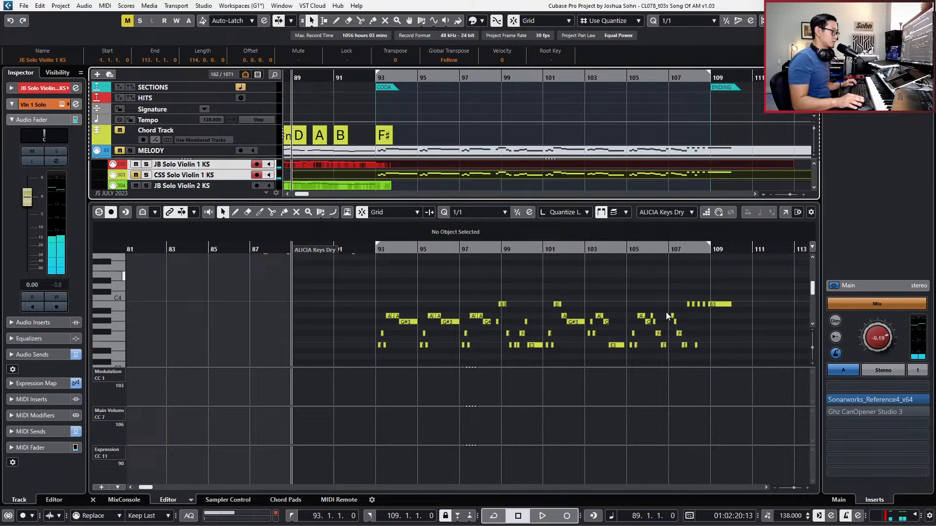
pyautogui.press('KP_Multiply')
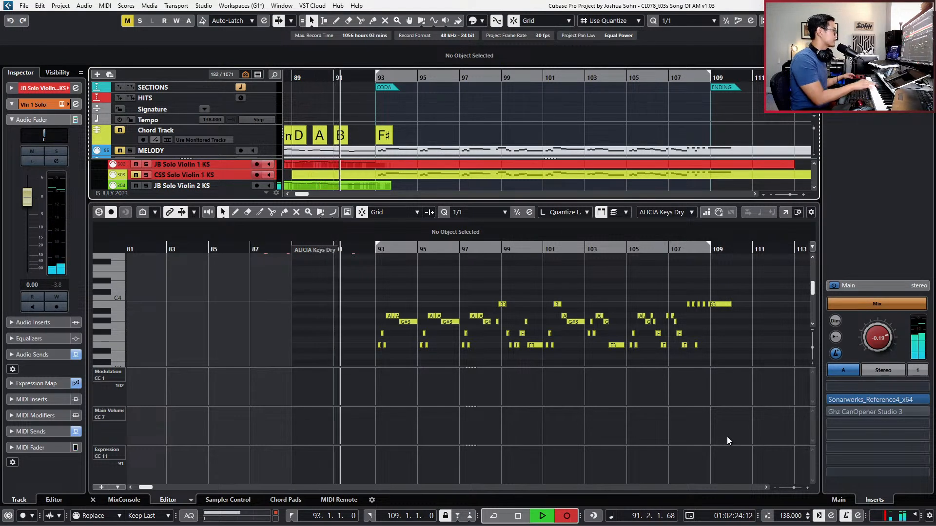
pyautogui.scroll(3, 618, 321)
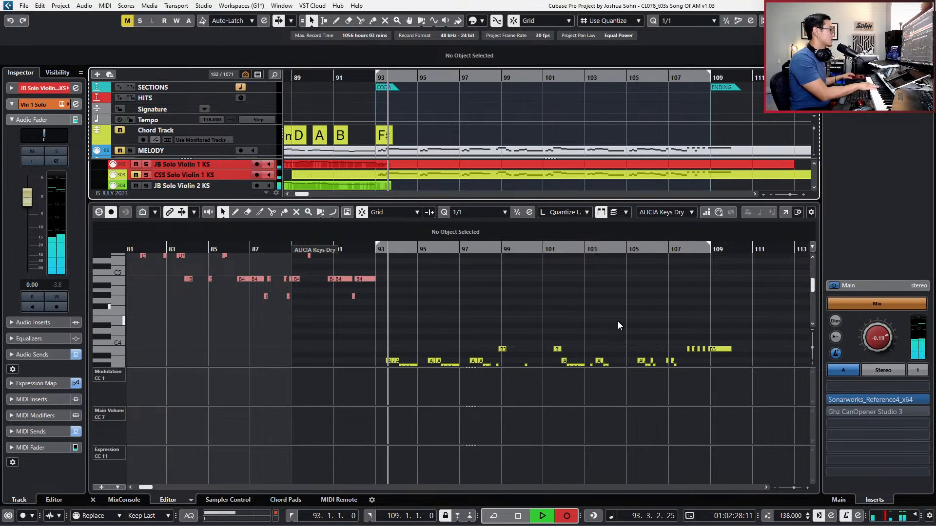
pyautogui.press('space')
# Make JB Solo Violin 1 KS the active recording track and editable part, and move the cursor back to bar 91.
pyautogui.press('h')
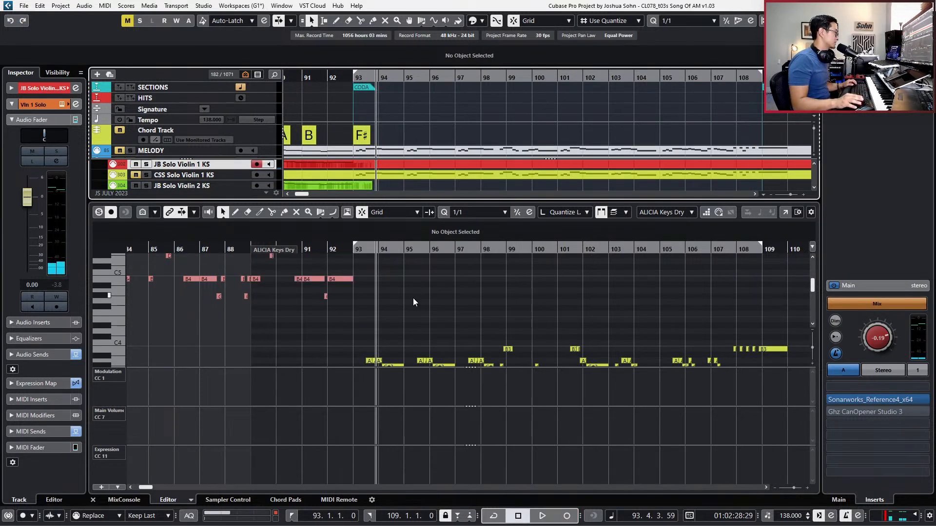
pyautogui.press('Down')
pyautogui.press('Up')
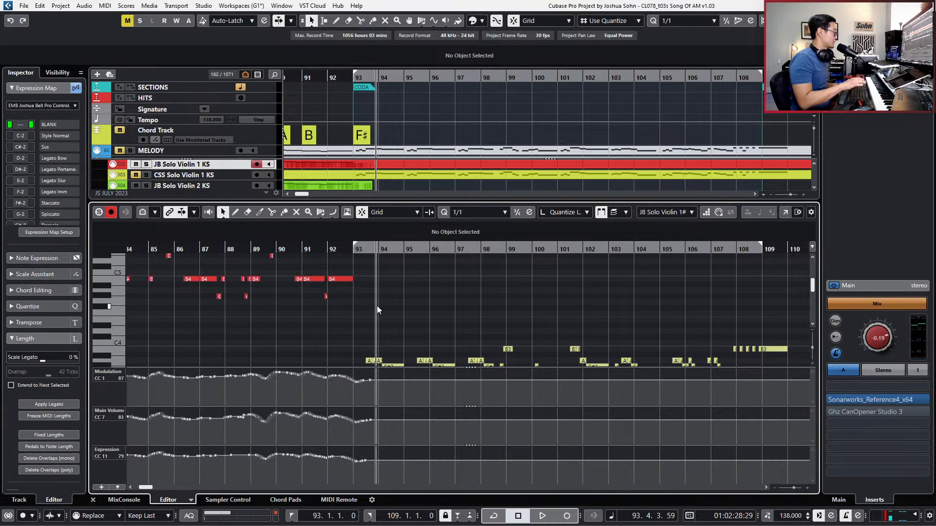
pyautogui.hotkey('ctrl', 'Left')
pyautogui.hotkey('ctrl', 'Left')
pyautogui.scroll(-3, 417, 319)
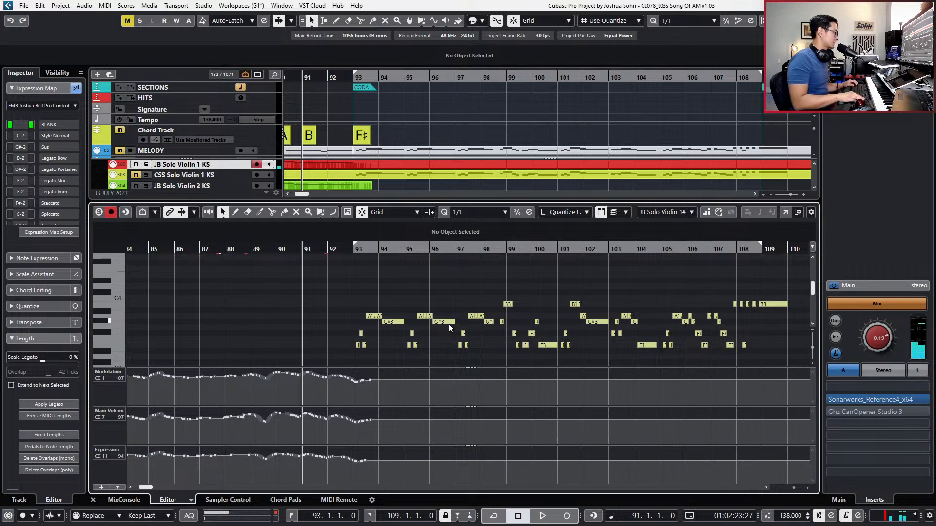
# Try three recording takes of the coda melody on JB Solo Violin 1 KS from bar 93, undoing each take.
pyautogui.press('space')
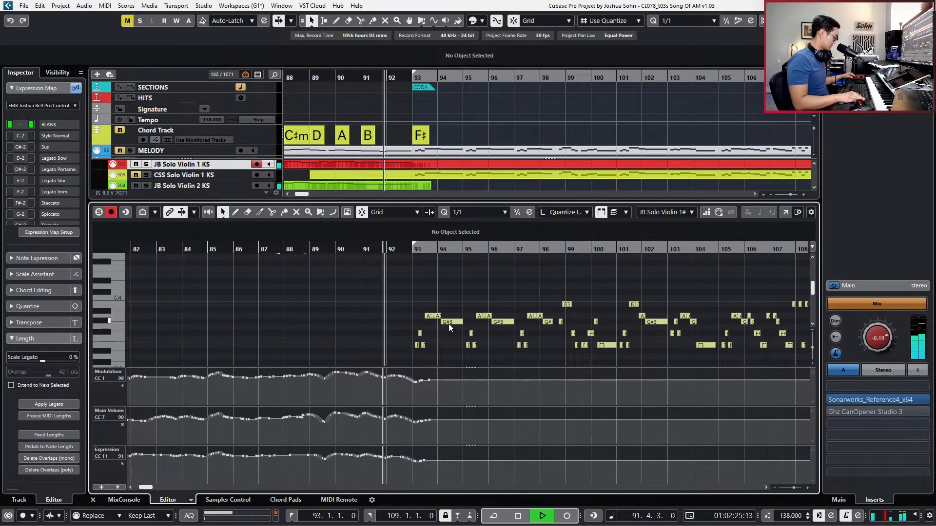
pyautogui.press('KP_Multiply')
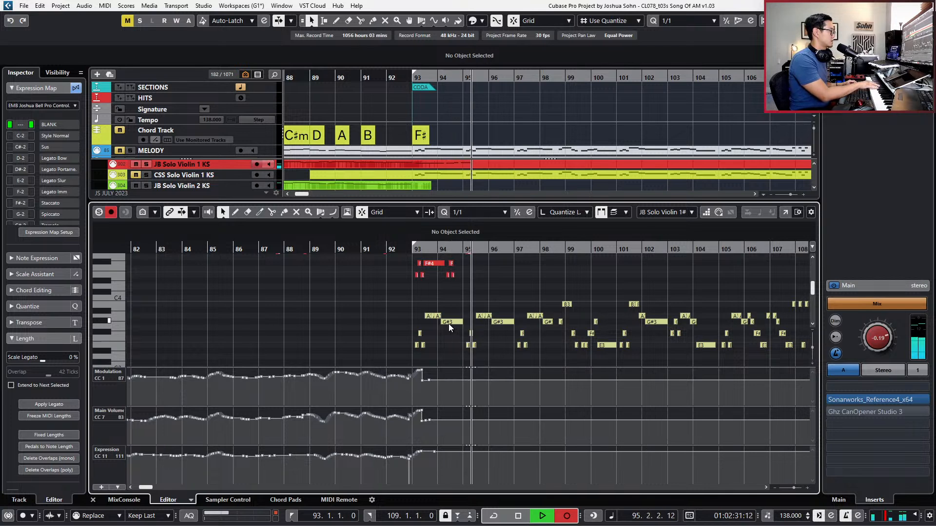
pyautogui.press('space')
pyautogui.hotkey('ctrl', 'z')
pyautogui.press('KP_Multiply')
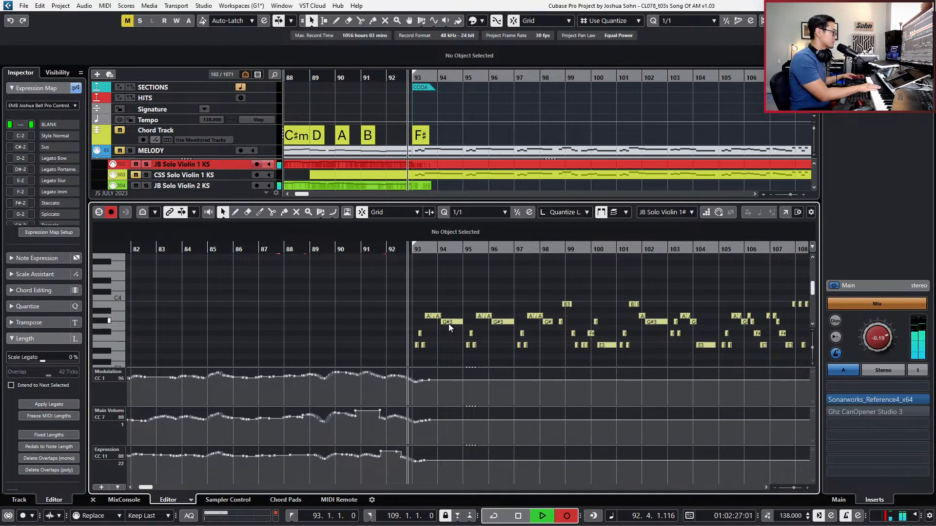
pyautogui.press('space')
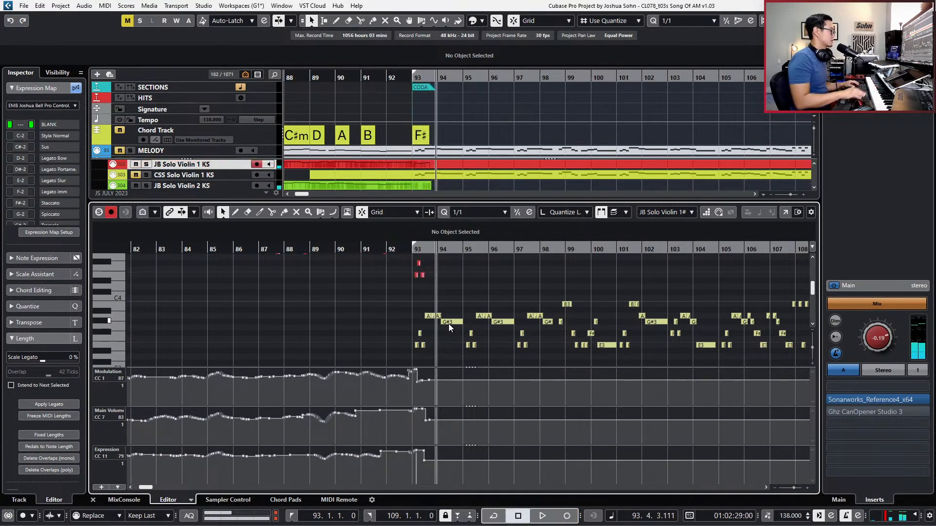
pyautogui.hotkey('ctrl', 'z')
pyautogui.press('space')
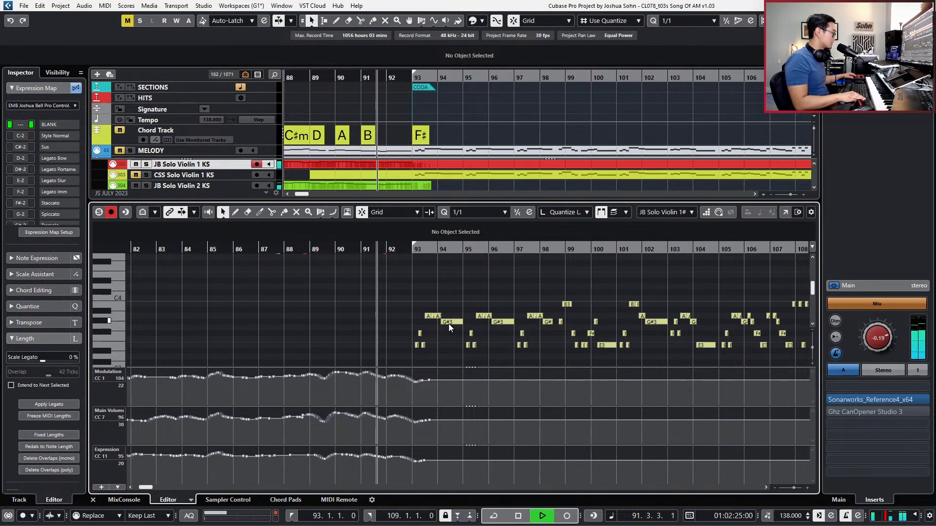
pyautogui.press('KP_Multiply')
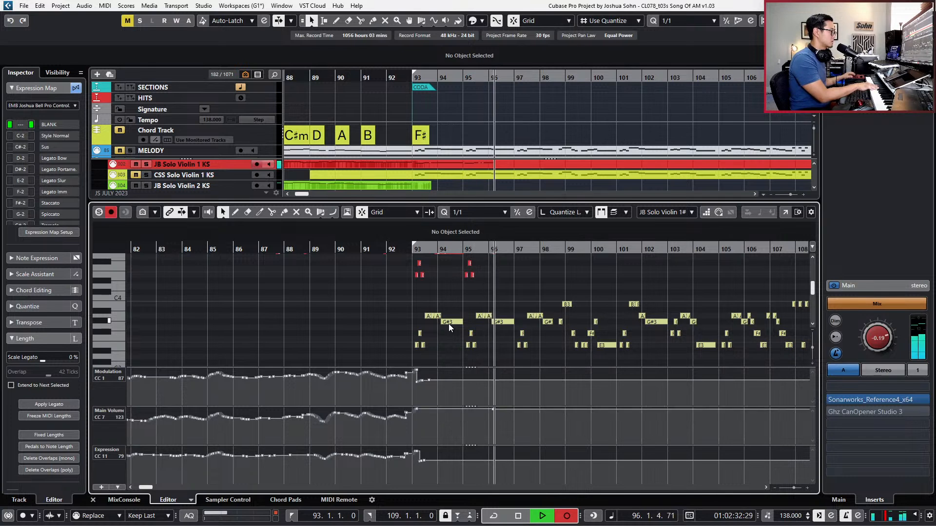
pyautogui.press('space')
pyautogui.hotkey('ctrl', 'z')
# Record the full coda melody on JB Solo Violin 1 KS an octave above the reference, from bar 93 into bar 110.
pyautogui.press('KP_Multiply')
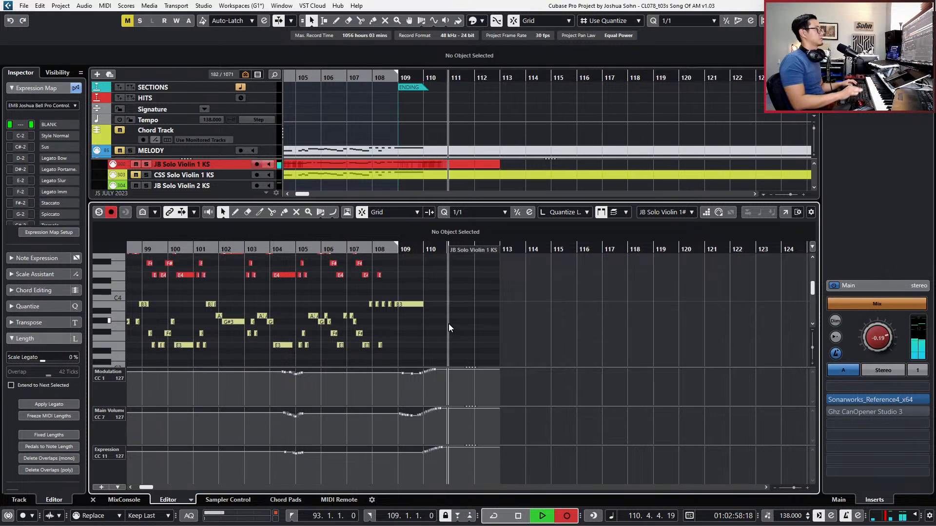
pyautogui.press('space')
pyautogui.press('g')
pyautogui.press('g')
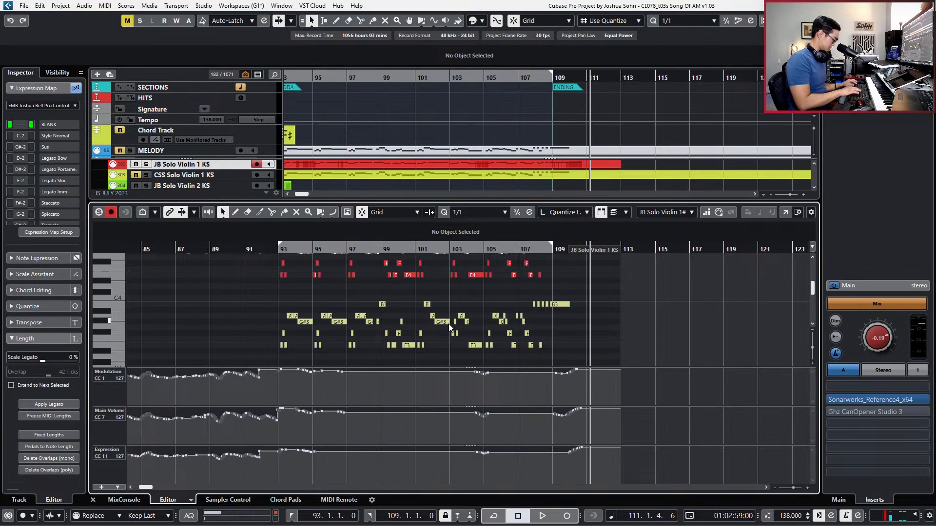
pyautogui.press('g')
pyautogui.press('g')
pyautogui.press('g')
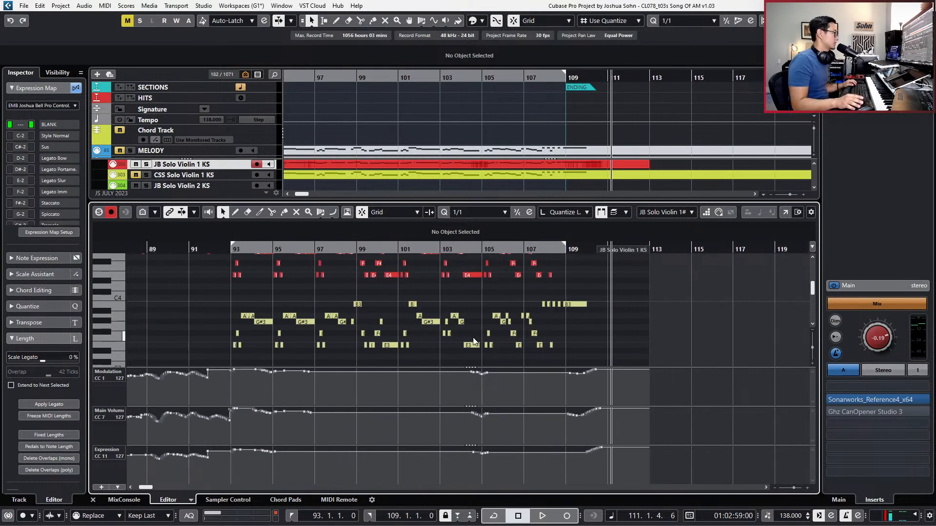
# Examine the recorded coda notes and their modulation, volume and expression curves against the reference melody.
pyautogui.scroll(3, 294, 366)
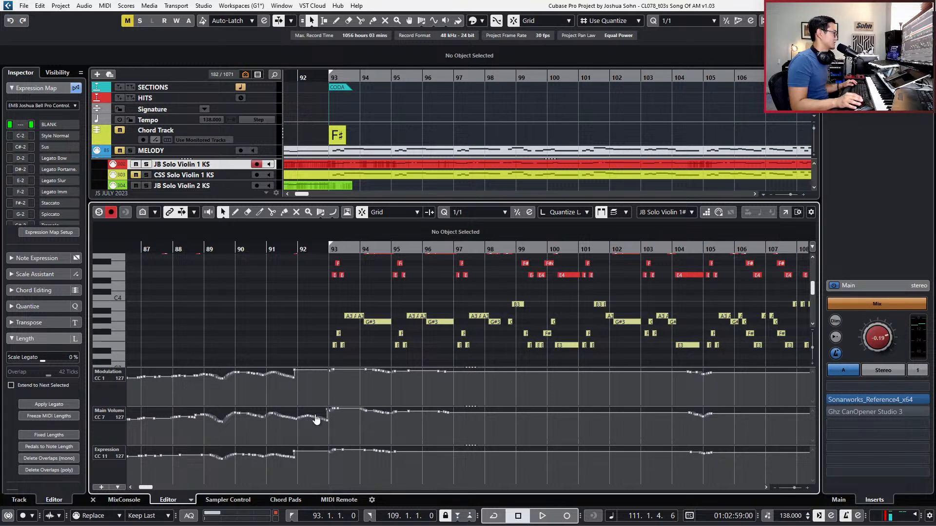
pyautogui.press('g')
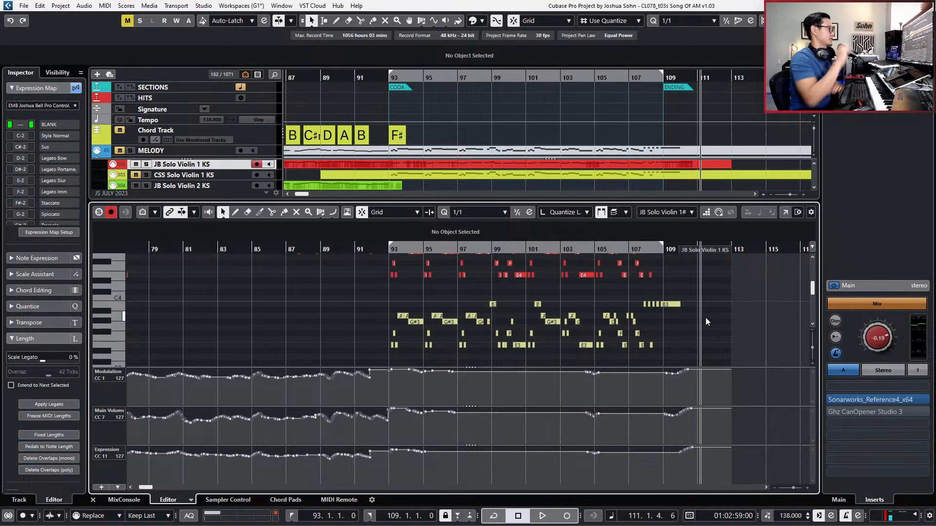
pyautogui.press('h')
pyautogui.scroll(3, 705, 317)
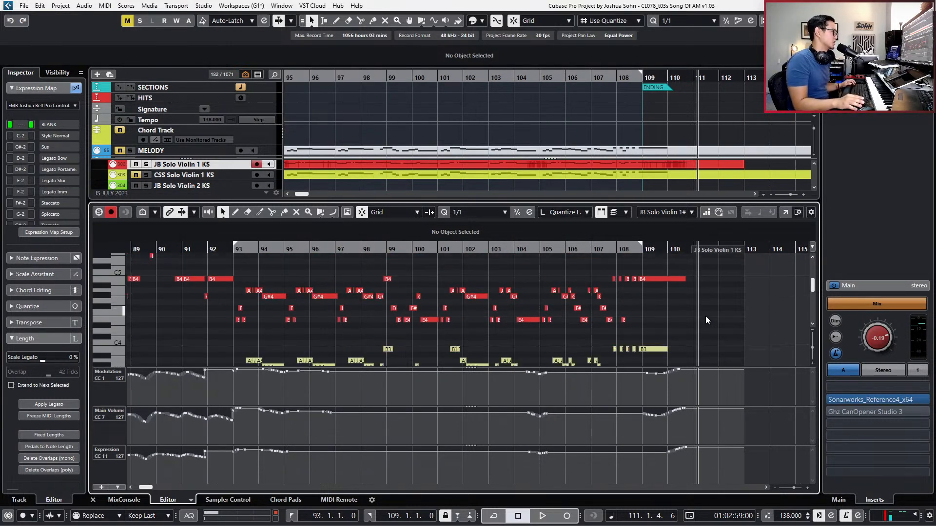
pyautogui.press('h')
pyautogui.scroll(-3, 706, 320)
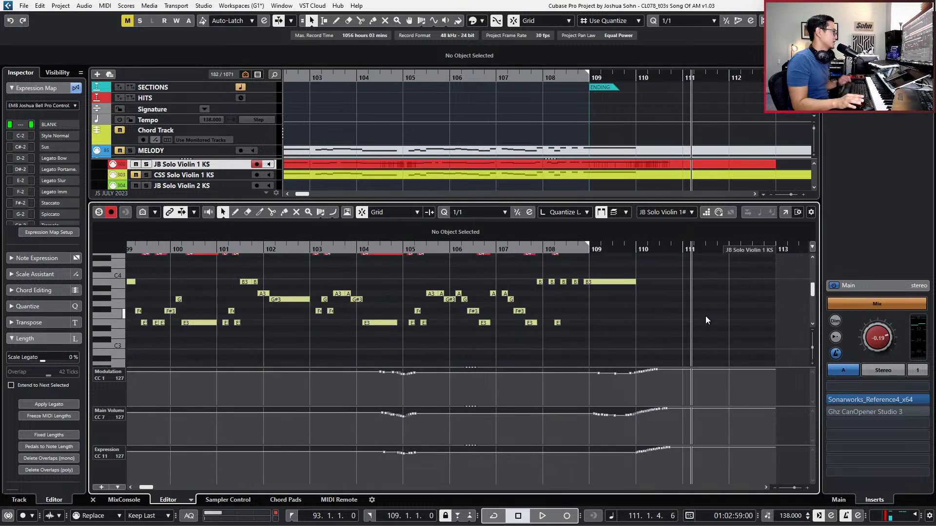
pyautogui.scroll(3, 706, 320)
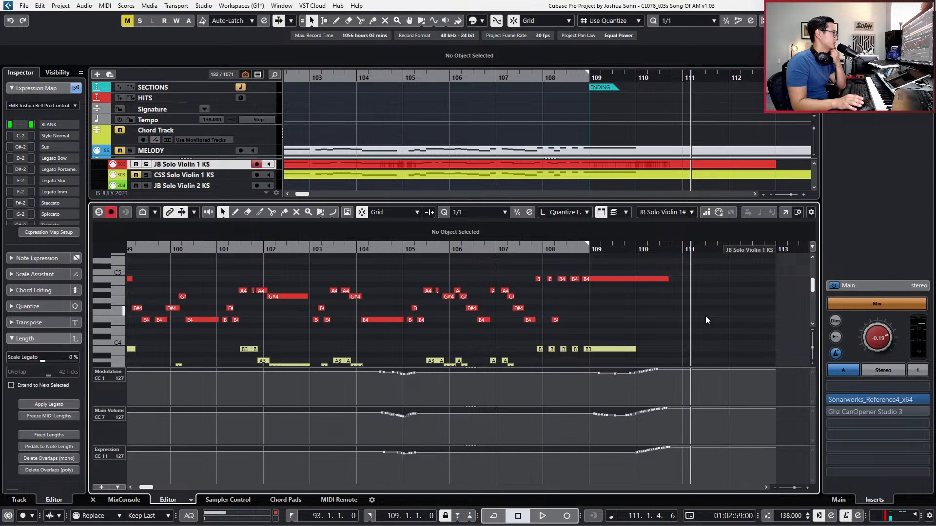
# Lengthen the reference melody's final B3 note to end at 110.4.3.0, and select the final B4 of the recorded violin line.
pyautogui.click(634, 349)
pyautogui.moveTo(633, 349); pyautogui.dragTo(676, 350)
pyautogui.press('g')
pyautogui.press('g')
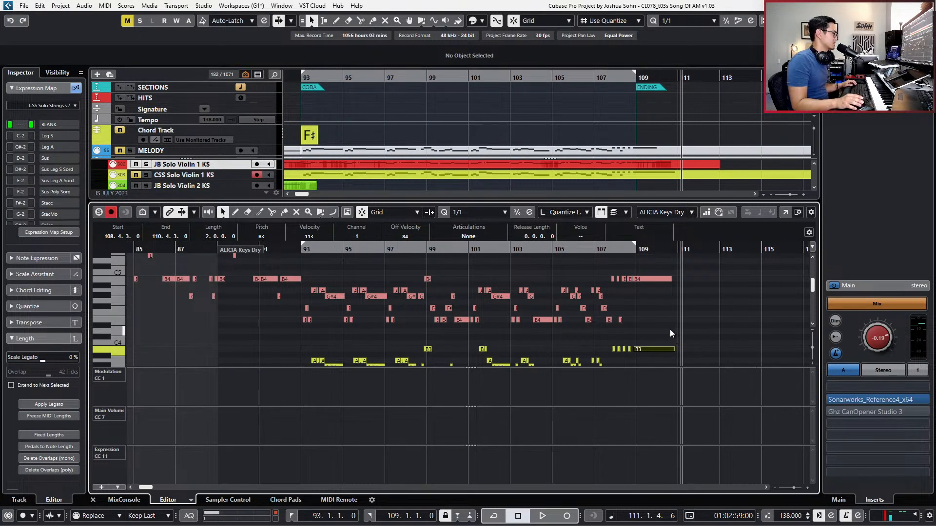
pyautogui.click(669, 329)
pyautogui.click(645, 280)
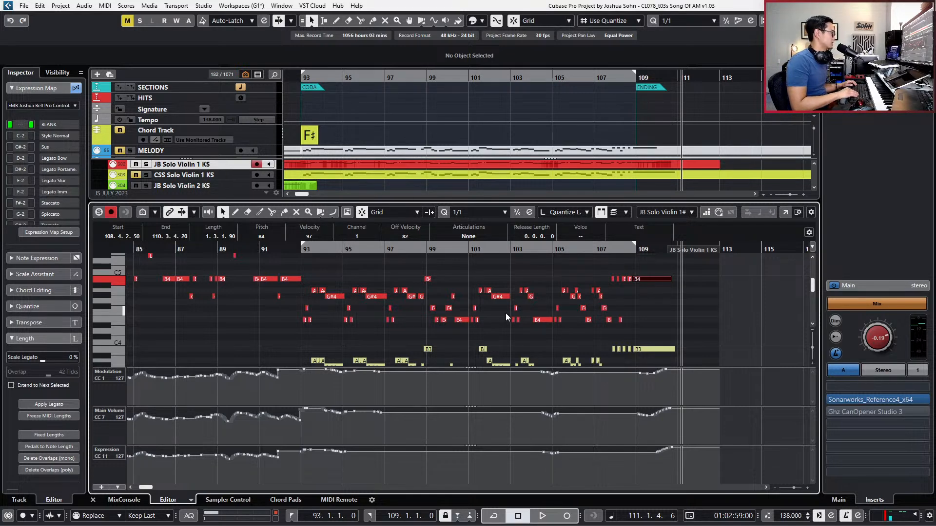
# Reopen the JB Solo Violin 1 KS part for note editing, undo the recorded coda take and return to the track overview.
pyautogui.hotkey('ctrl', 'e')
pyautogui.scroll(-9, 505, 313)
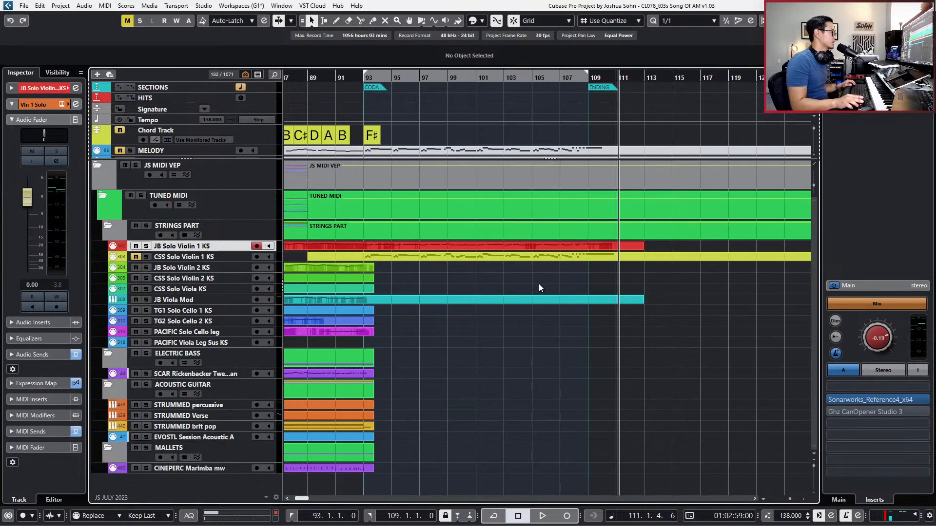
pyautogui.click(456, 246)
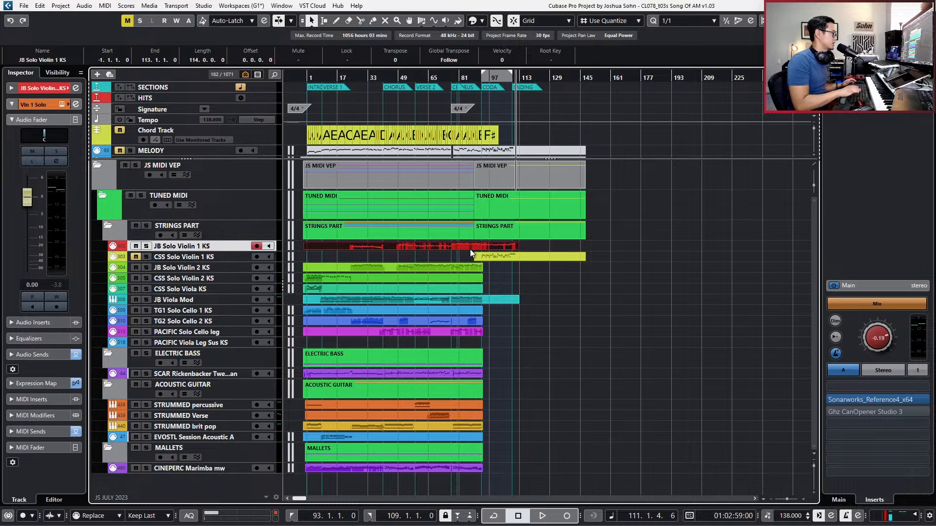
pyautogui.hotkey('ctrl', 'e')
pyautogui.hscroll(-3, 514, 328)
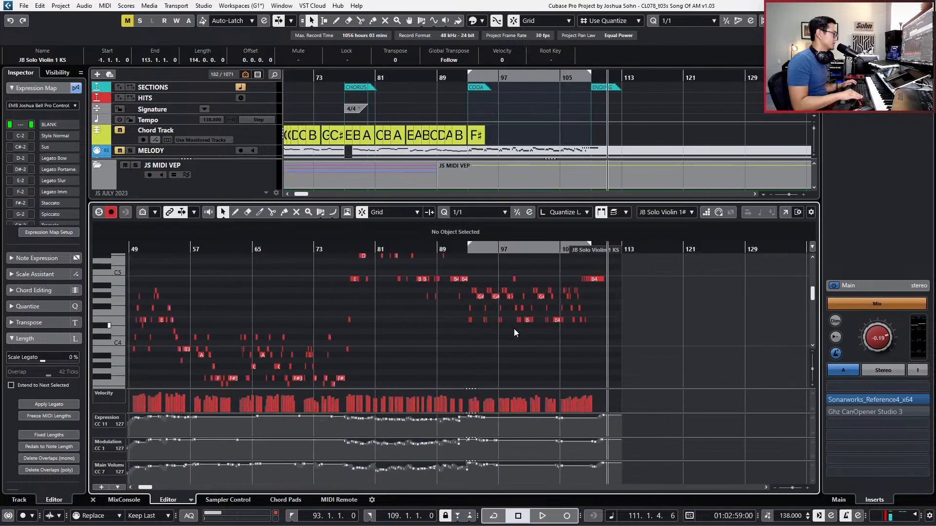
pyautogui.hotkey('ctrl', 'z')
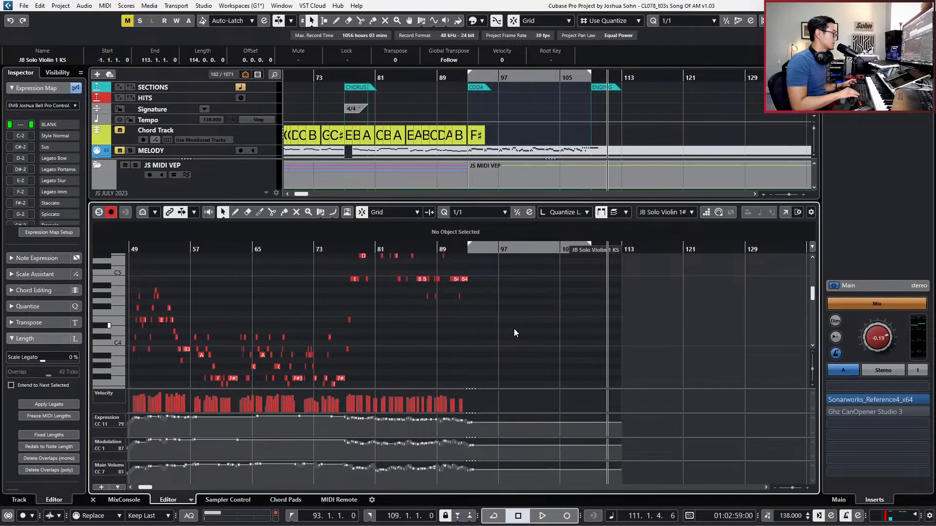
pyautogui.hotkey('ctrl', 'e')
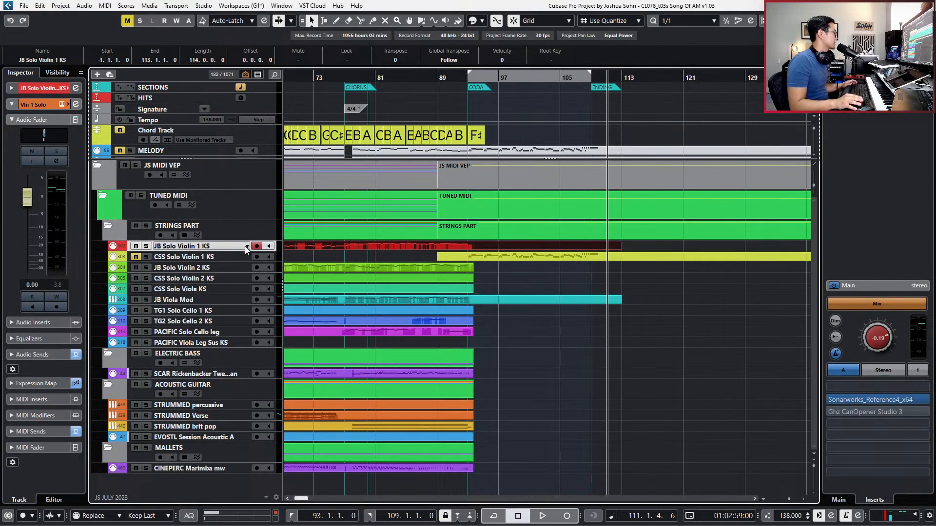
# Create a new track version on JB Solo Violin 1 KS and paste the copied violin part at its original start, -1.1.1.0.
pyautogui.scroll(-2, 319, 246)
pyautogui.hscroll(-3, 320, 246)
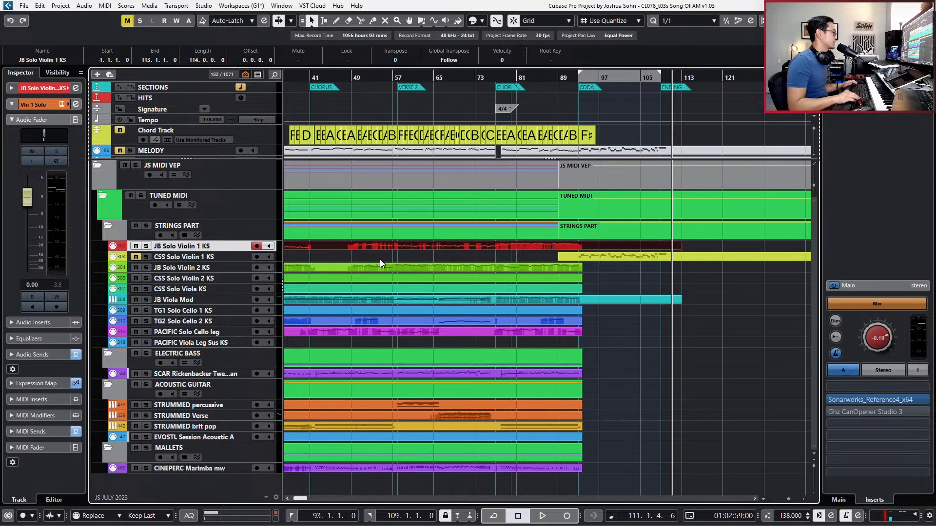
pyautogui.press('l')
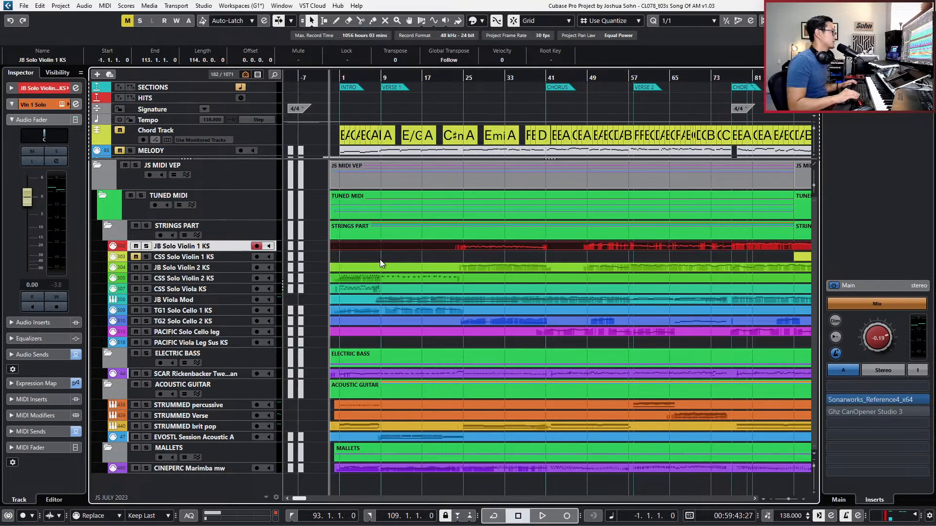
pyautogui.click(245, 249)
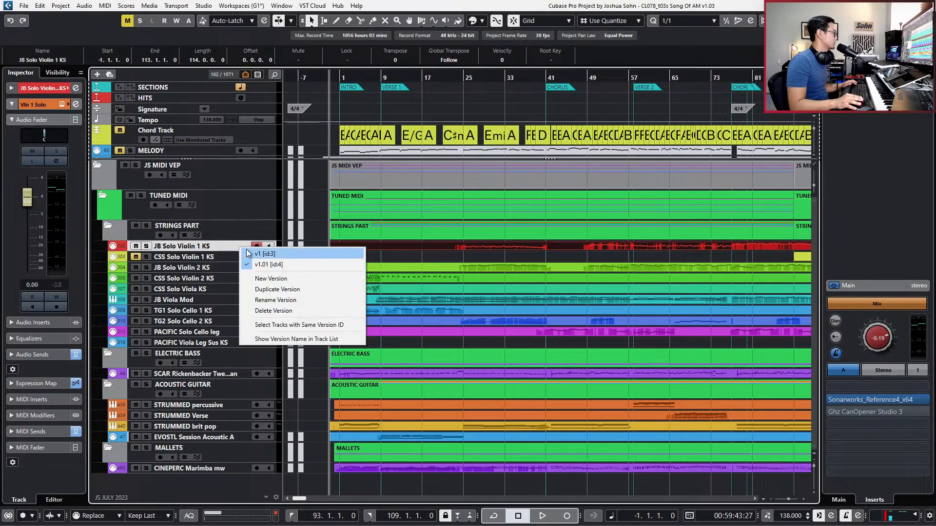
pyautogui.click(265, 278)
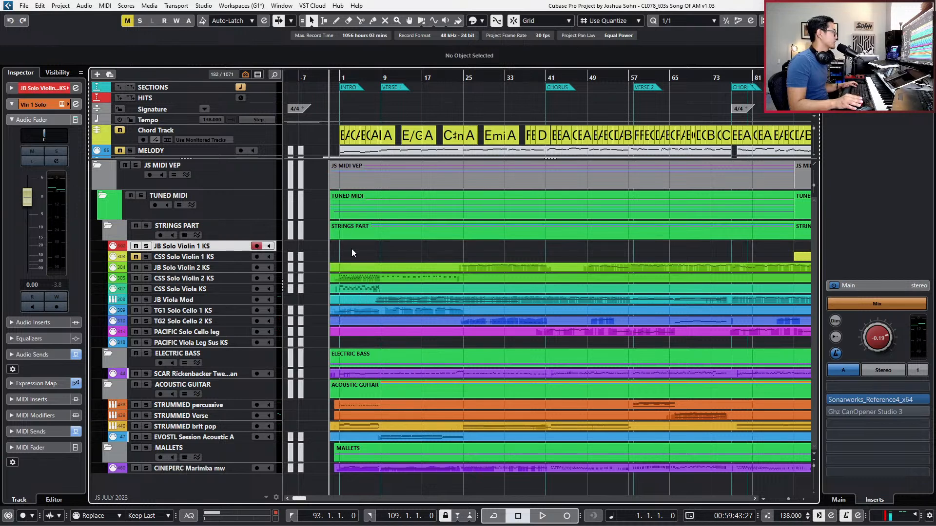
pyautogui.hotkey('ctrl', 'v')
pyautogui.hscroll(5, 352, 248)
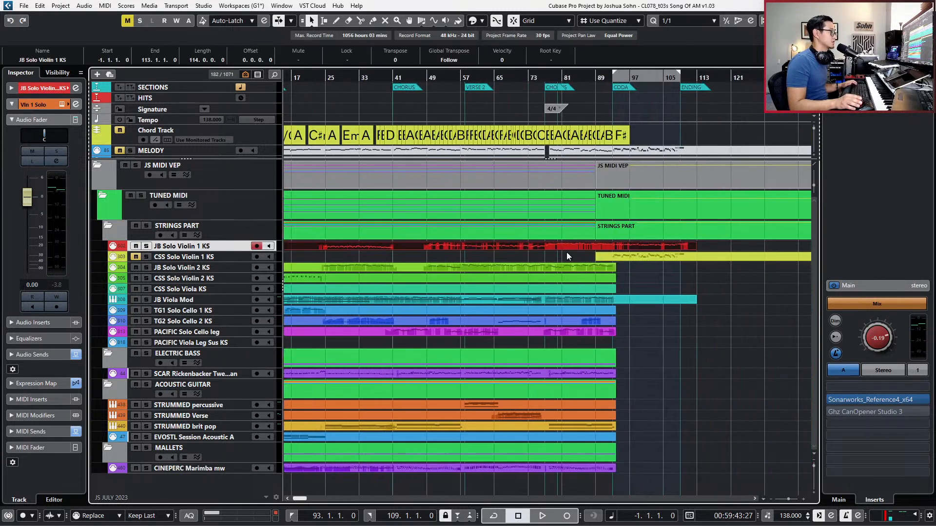
# Examine the notes and controller curves of the pasted JB Solo Violin 1 KS part around the coda and return to the track overview.
pyautogui.click(601, 78)
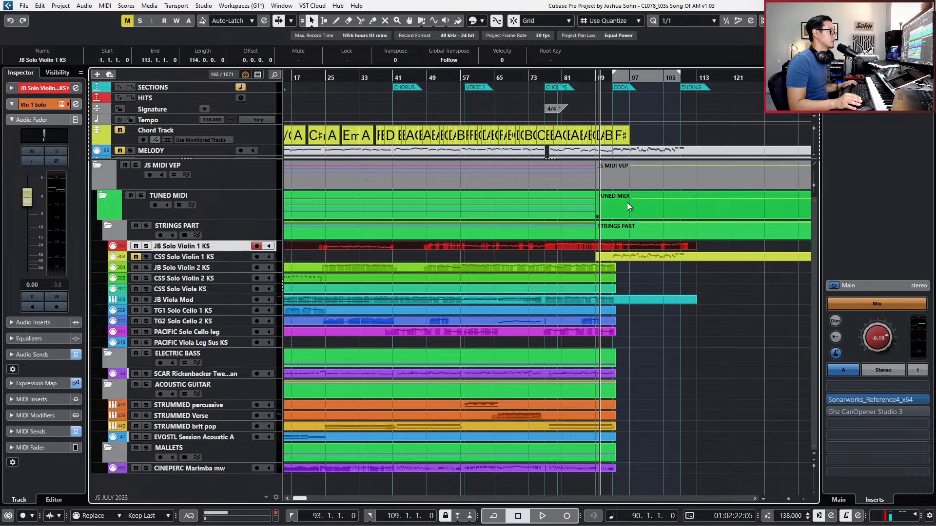
pyautogui.doubleClick(633, 243)
pyautogui.scroll(4, 623, 321)
pyautogui.hscroll(5, 624, 331)
pyautogui.scroll(3, 534, 320)
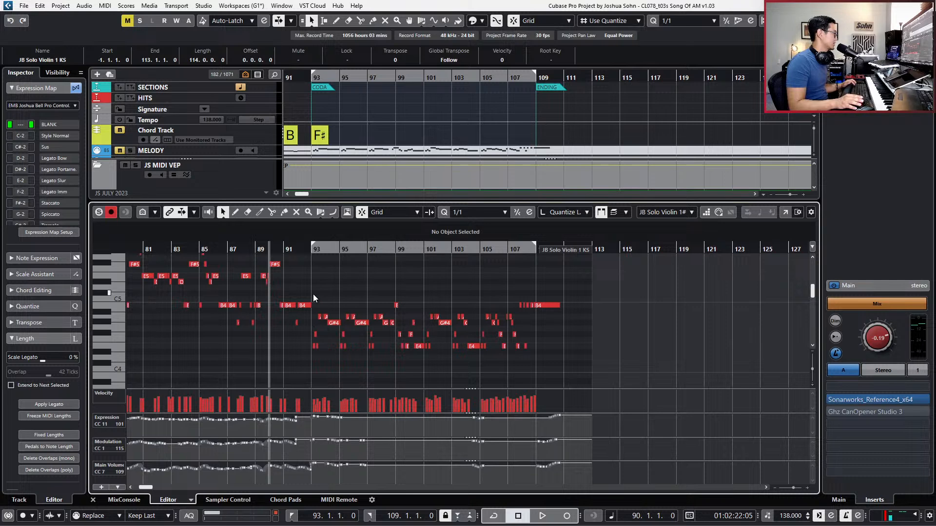
pyautogui.hotkey('ctrl', 'e')
pyautogui.press('g')
pyautogui.press('g')
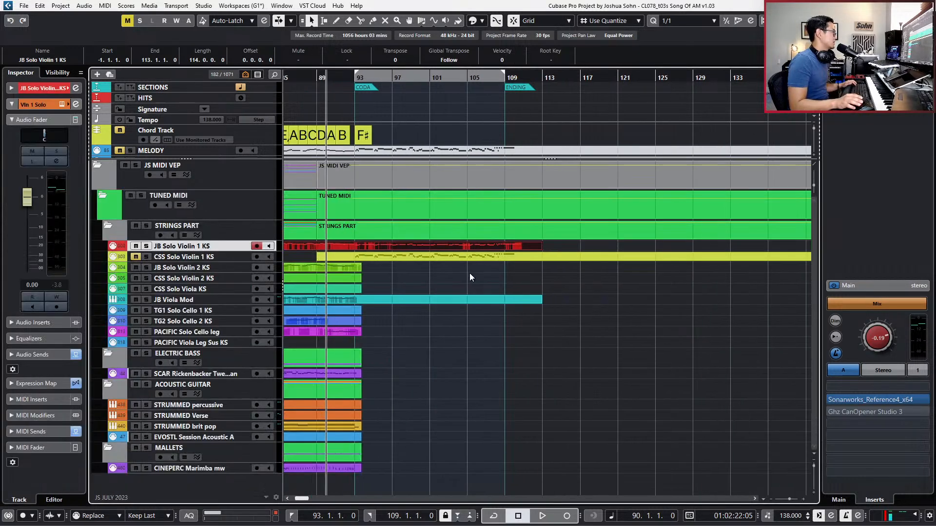
# Open the list of track versions for JB Solo Violin 1 KS.
pyautogui.click(248, 247)
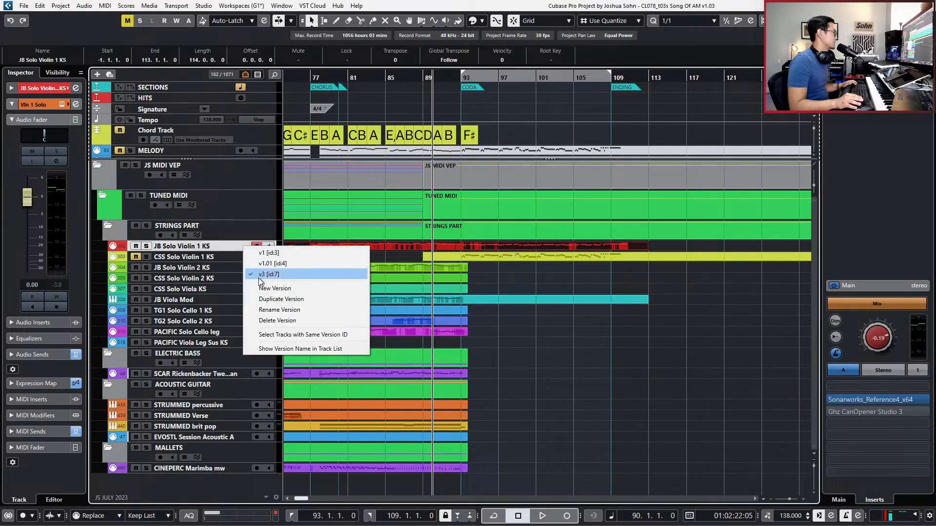
# Rename the current version of the JB Solo Violin 1 KS track to v1.02.
pyautogui.click(272, 311)
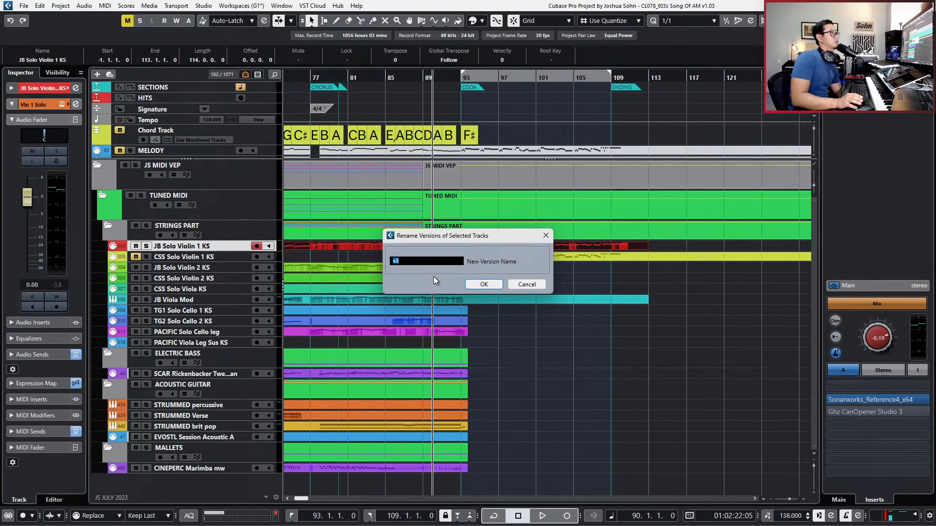
pyautogui.write('v')
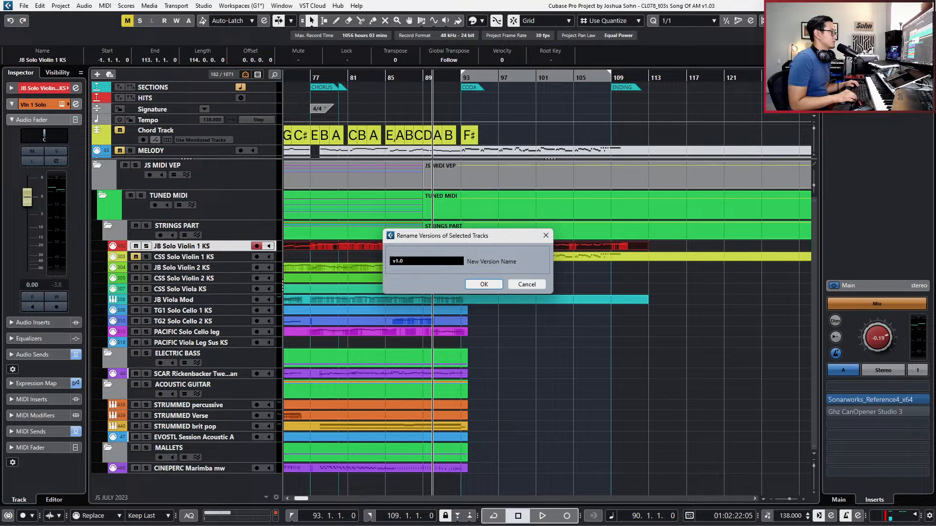
pyautogui.press('Return')
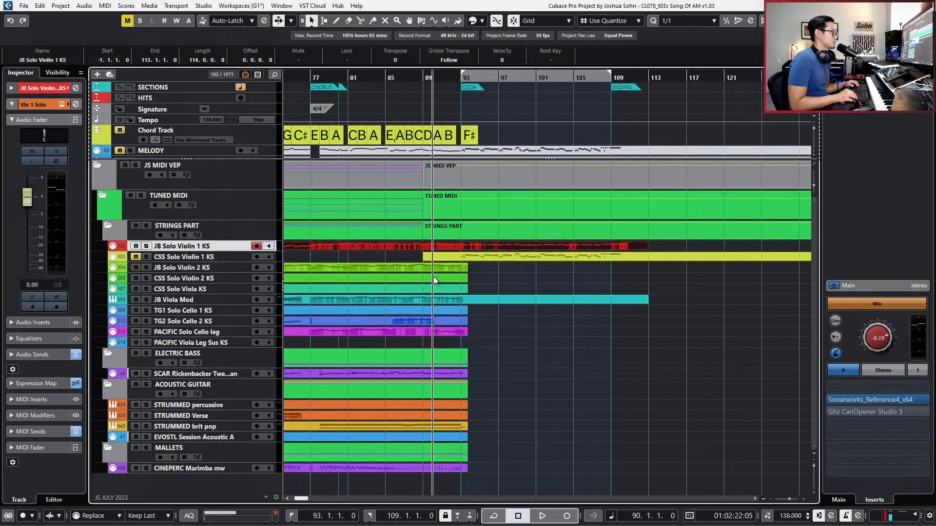
# Switch the JB Solo Violin 1 KS track to version v1.01 and duplicate that version.
pyautogui.click(246, 247)
pyautogui.click(256, 267)
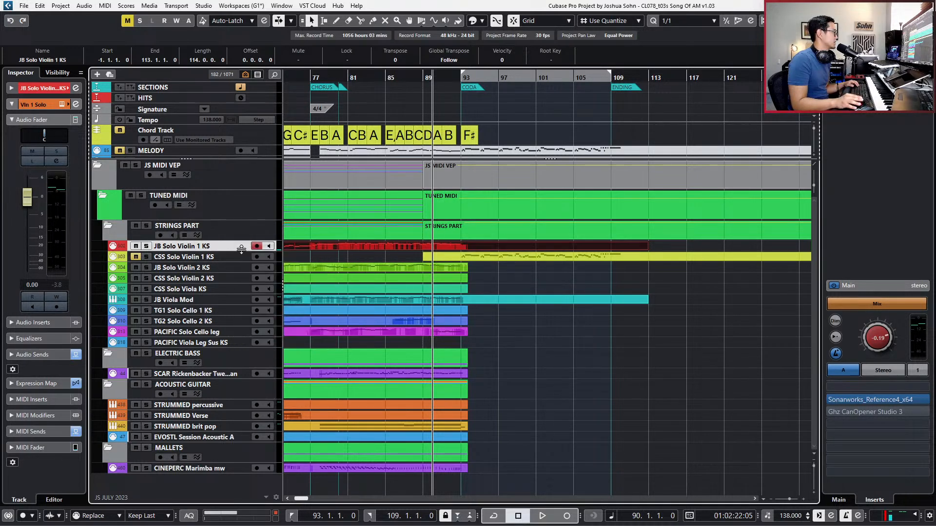
pyautogui.click(247, 247)
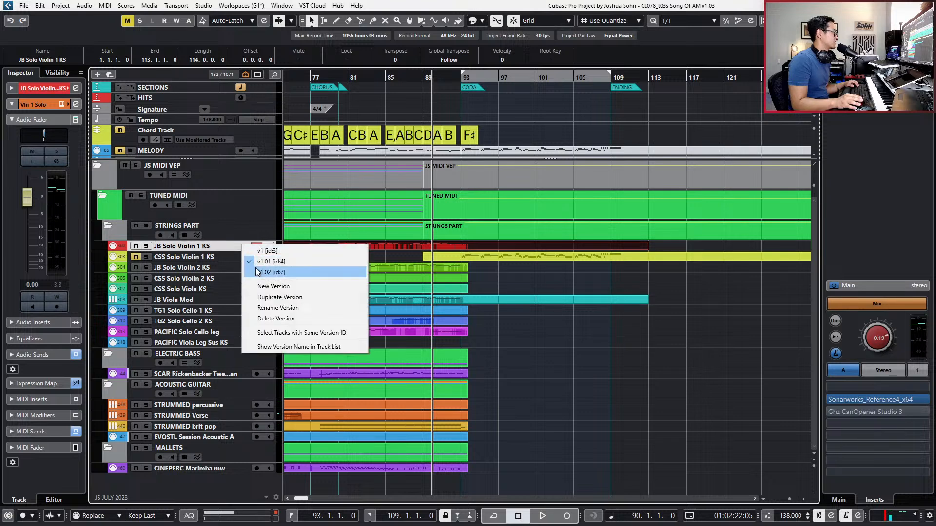
pyautogui.click(266, 287)
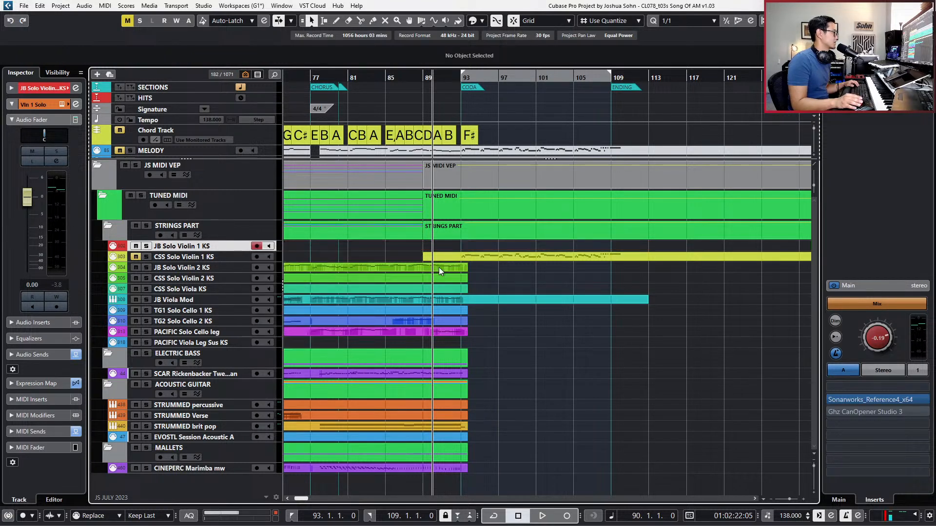
pyautogui.click(247, 246)
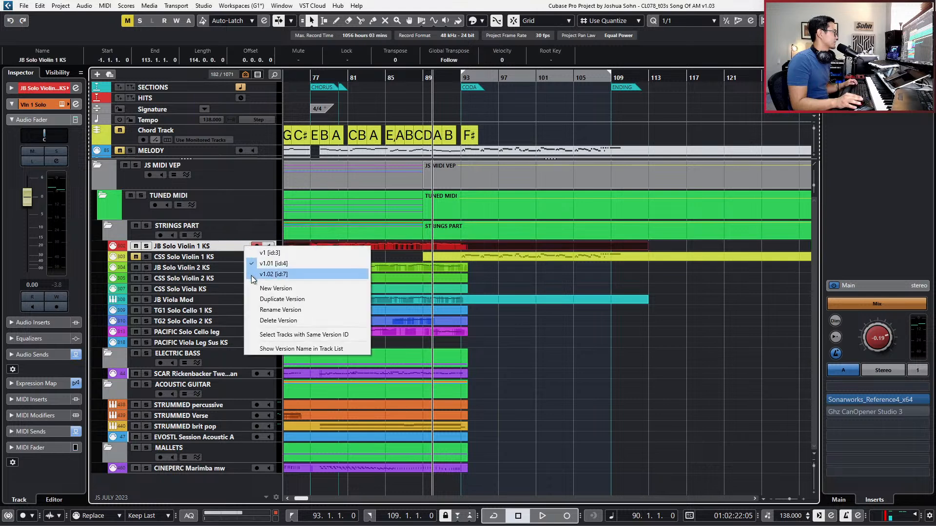
pyautogui.click(254, 251)
# Rename the duplicated version on JB Solo Violin 1 KS to v1.1.
pyautogui.click(248, 246)
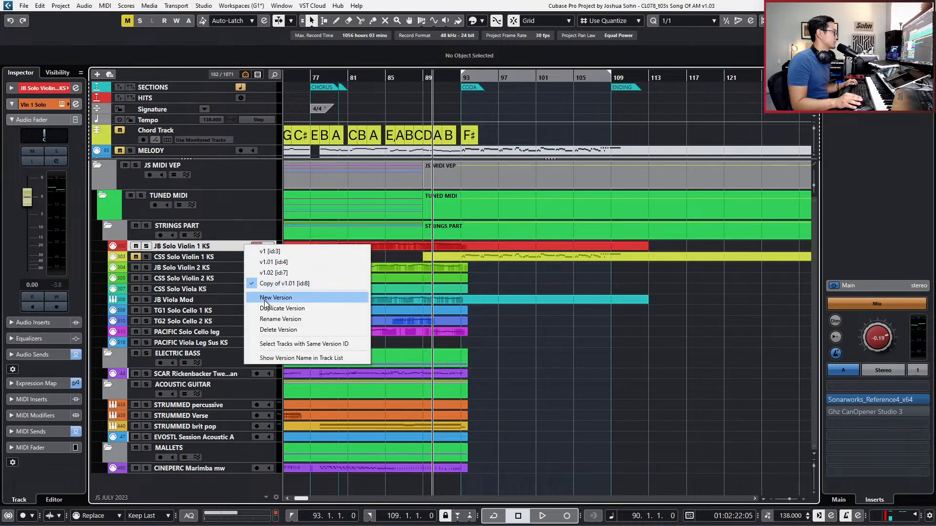
pyautogui.click(273, 320)
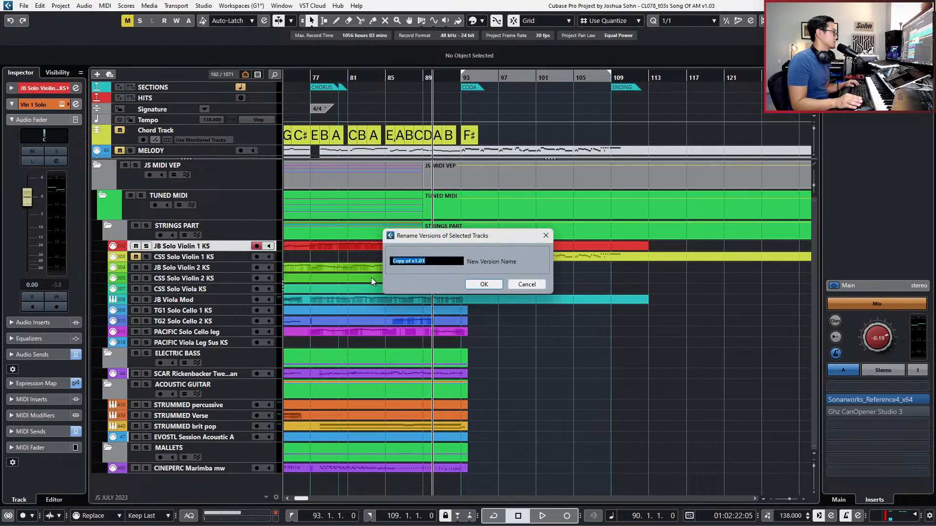
pyautogui.write('v1.')
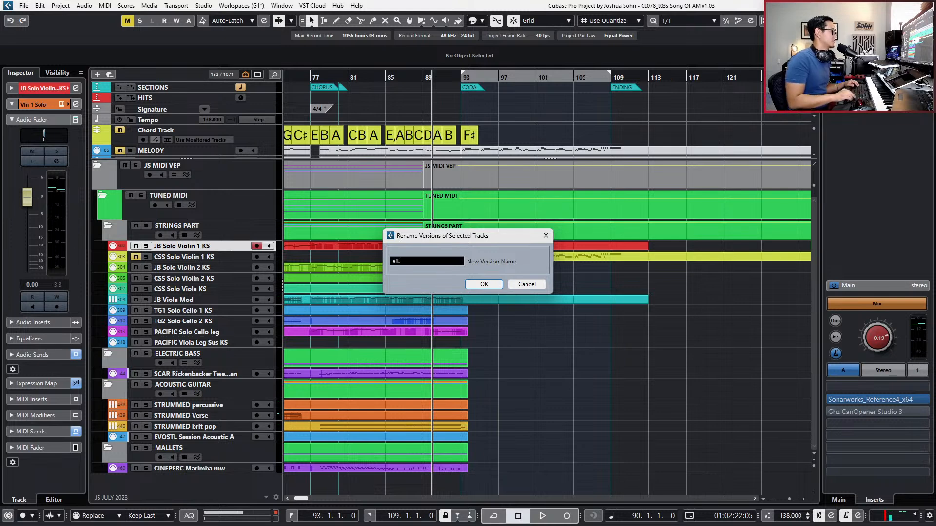
pyautogui.write('1')
pyautogui.press('Return')
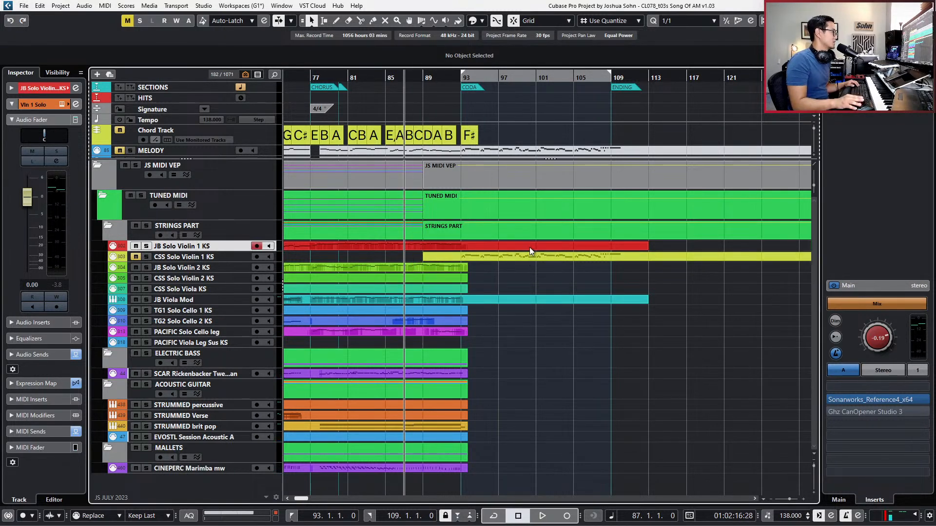
# Open the JB Solo Violin 1 KS and CSS Solo Violin 1 KS parts together in the Key Editor.
pyautogui.click(530, 247)
pyautogui.doubleClick(533, 249)
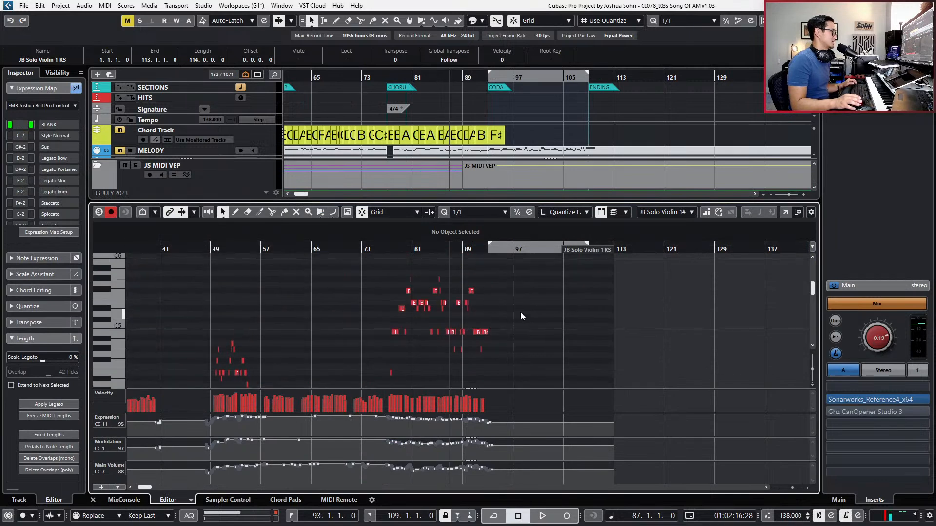
pyautogui.press('h')
pyautogui.hotkey('ctrl', 'e')
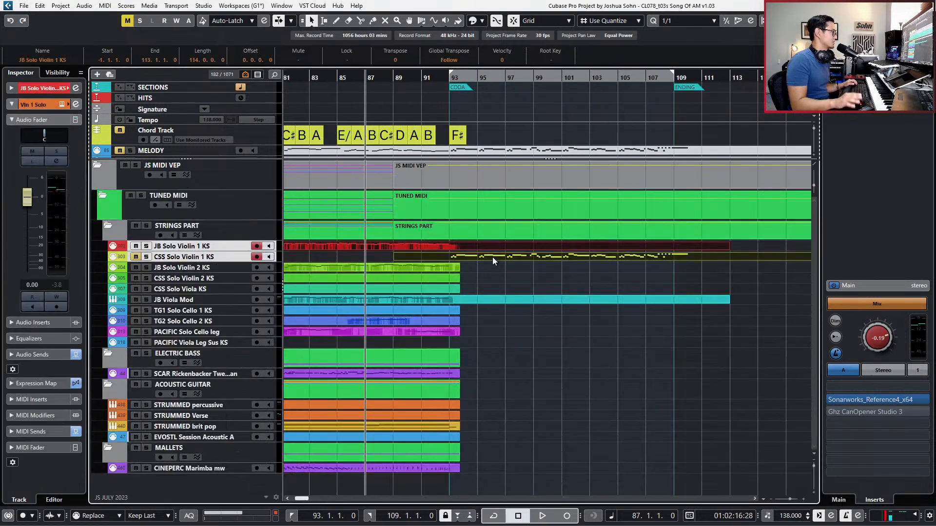
pyautogui.hotkey('ctrl', 'e')
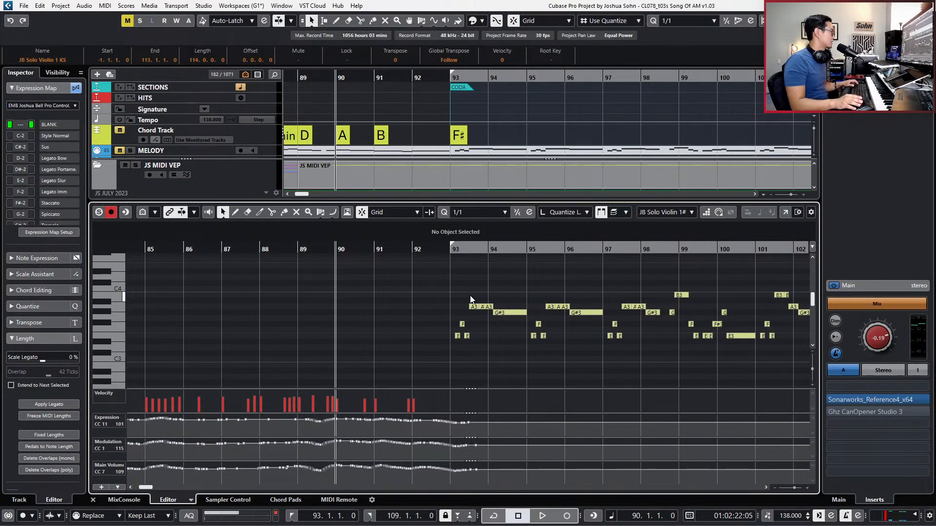
# Try recording the coda melody on JB Solo Violin 1 KS from bar 93 and undo the short take.
pyautogui.press('space')
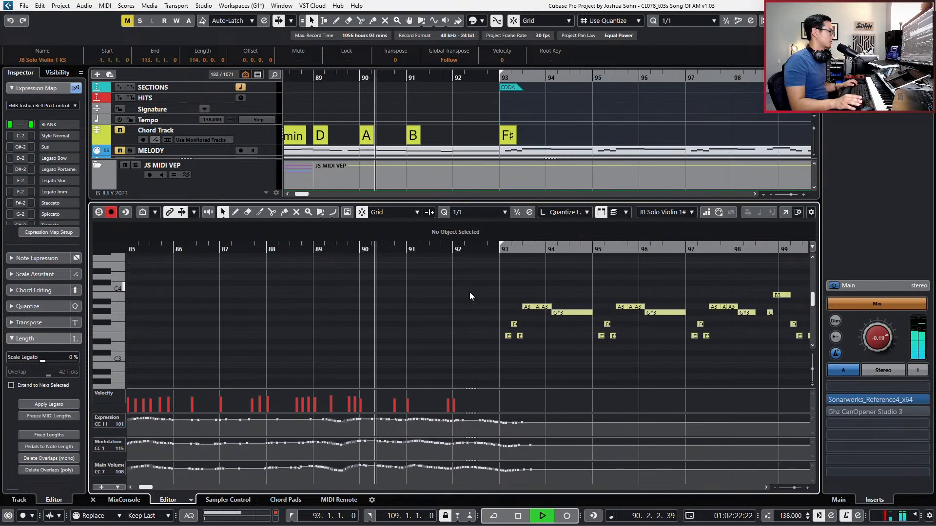
pyautogui.press('g')
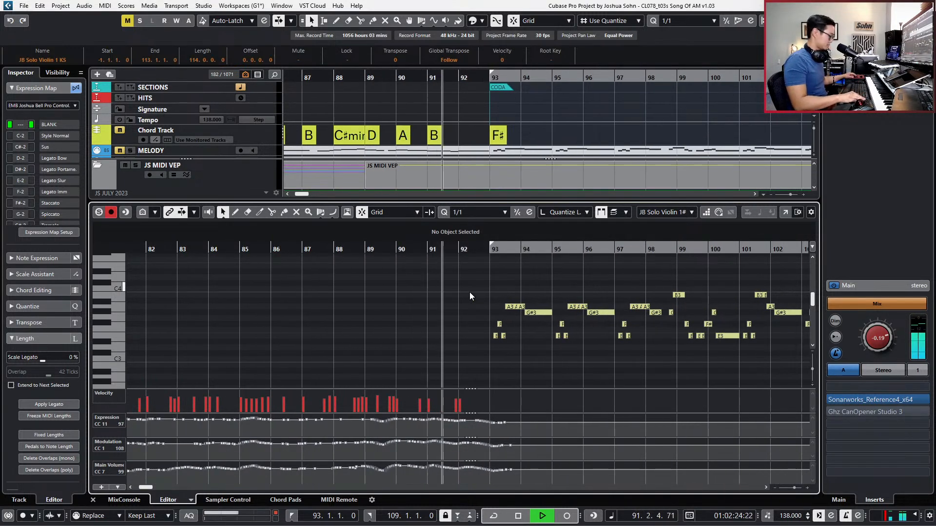
pyautogui.press('KP_Multiply')
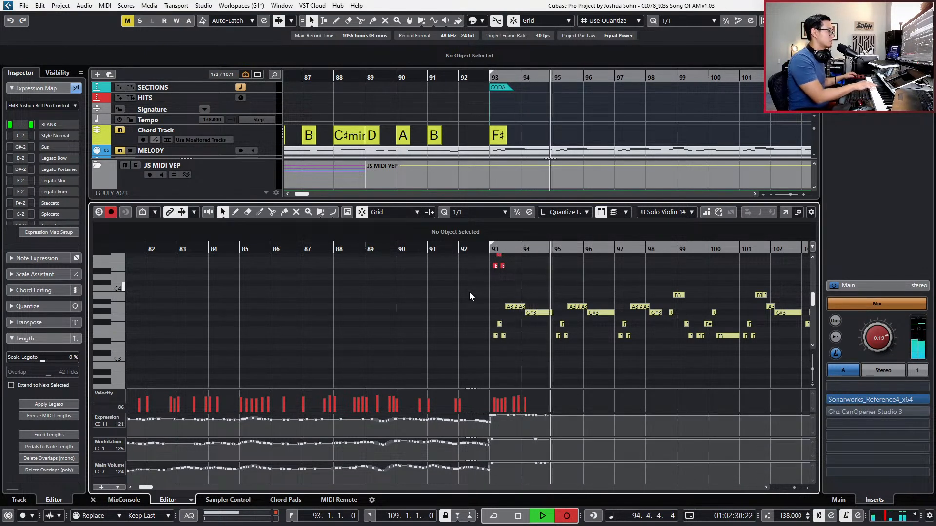
pyautogui.press('space')
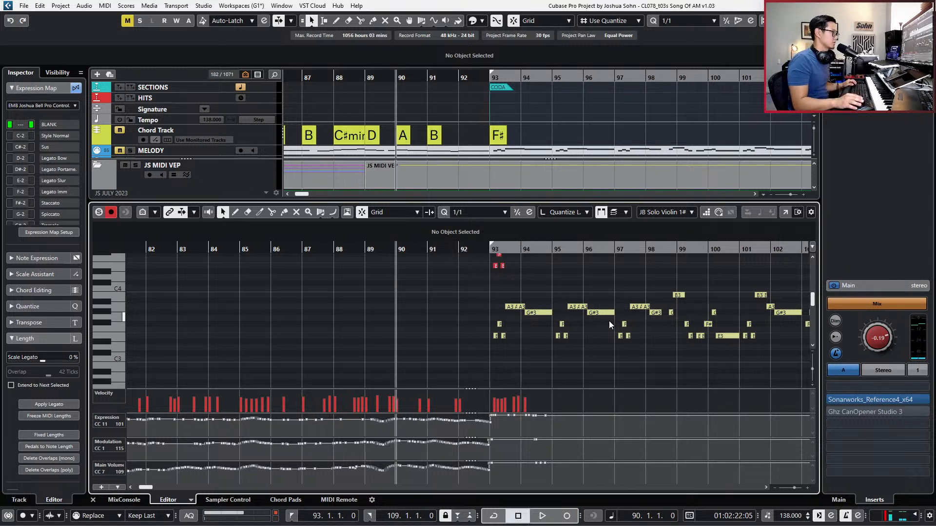
pyautogui.hscroll(5, 597, 320)
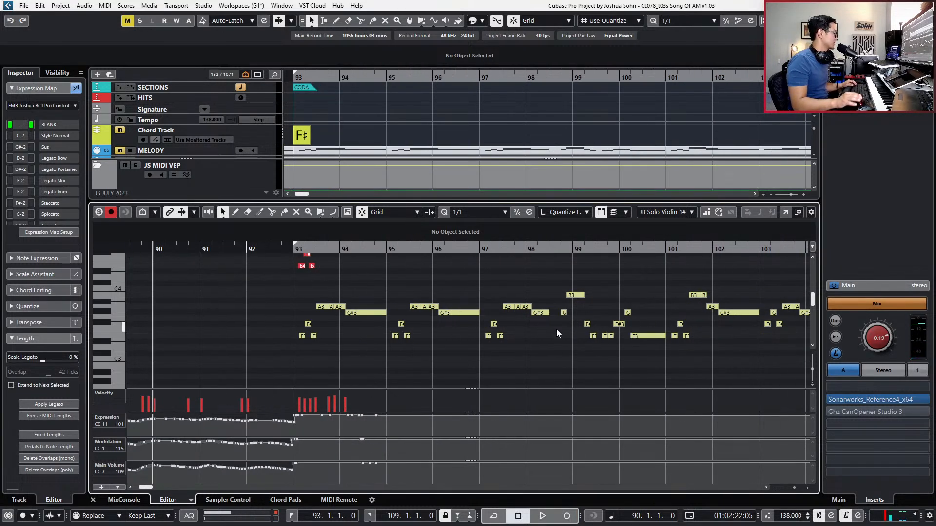
pyautogui.hotkey('ctrl', 'z')
# Record another JB Solo Violin 1 KS take from bar 93 to about bar 101 and undo it.
pyautogui.press('space')
pyautogui.press('KP_Multiply')
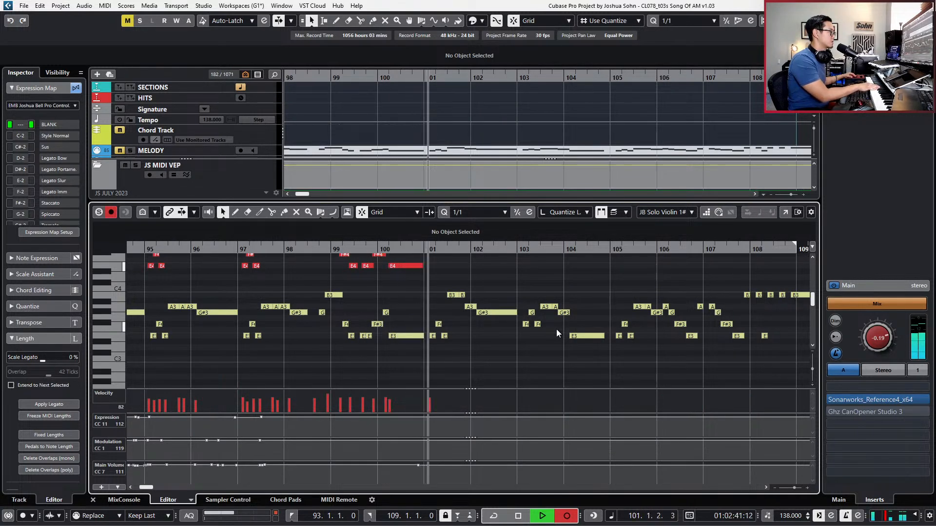
pyautogui.press('space')
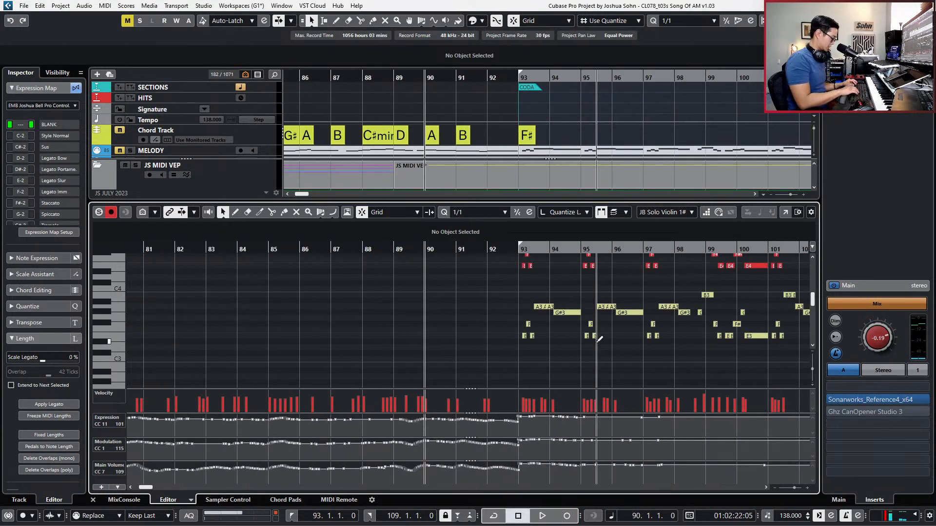
pyautogui.hscroll(6, 612, 306)
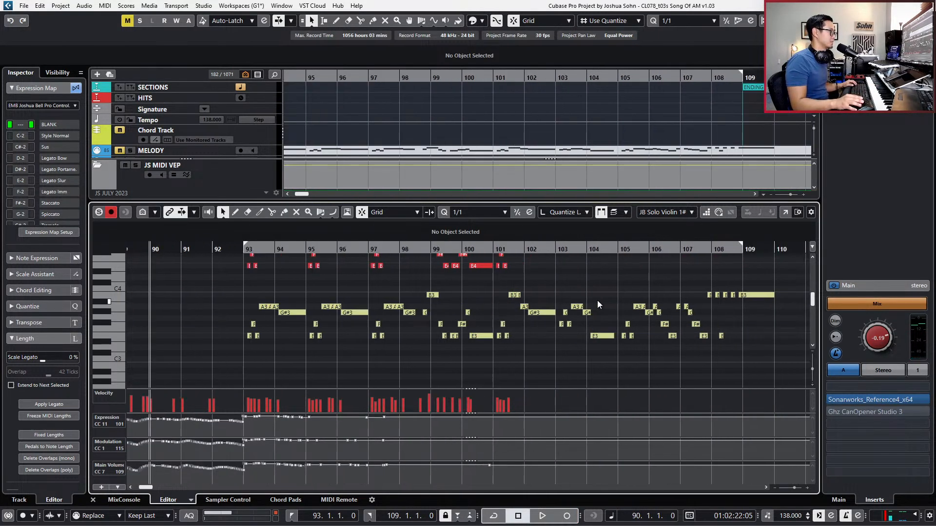
pyautogui.hscroll(-3, 592, 296)
pyautogui.hotkey('ctrl', 'z')
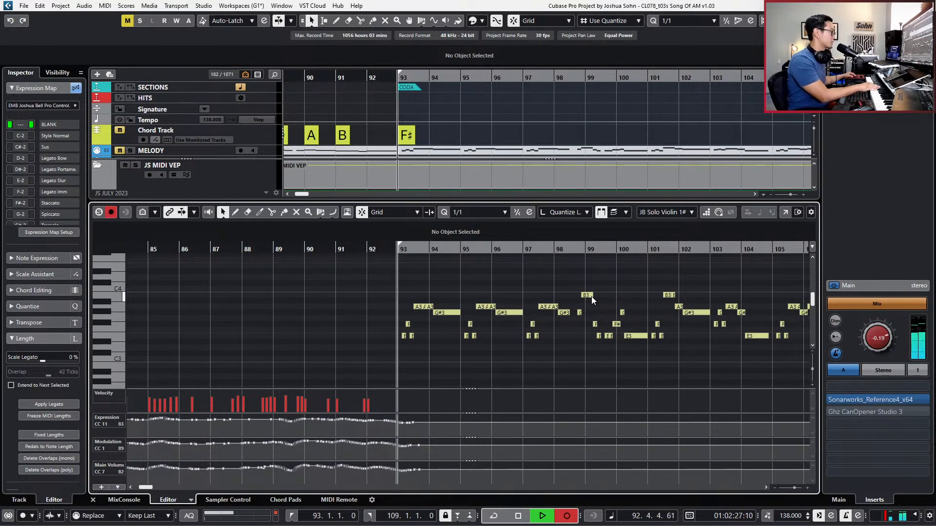
# Restart the take and record the full coda melody on JB Solo Violin 1 KS, an octave above the guide notes, from bar 93 to the ending.
pyautogui.press('space')
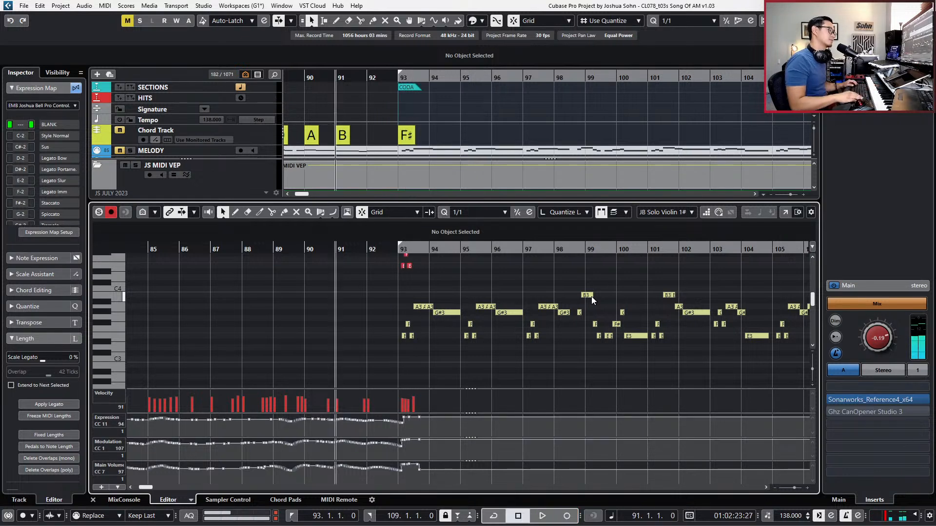
pyautogui.hotkey('ctrl', 'z')
pyautogui.press('KP_Multiply')
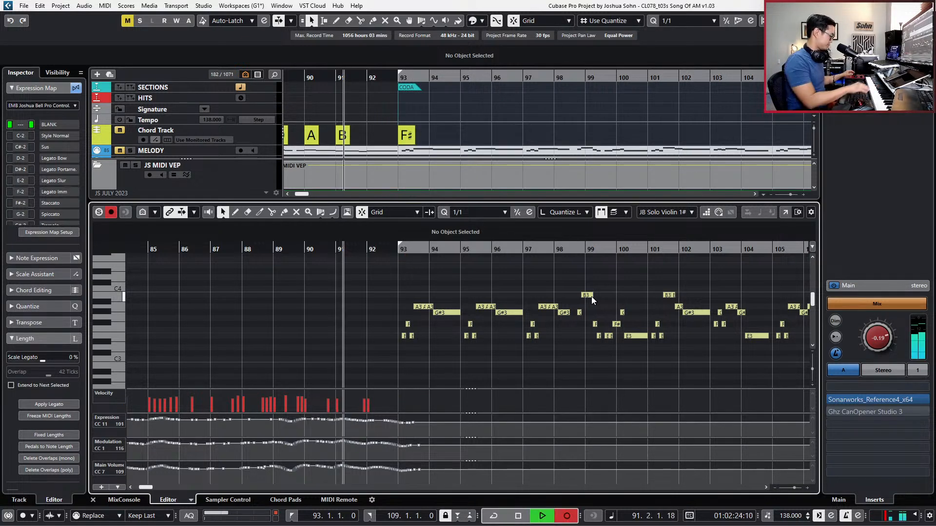
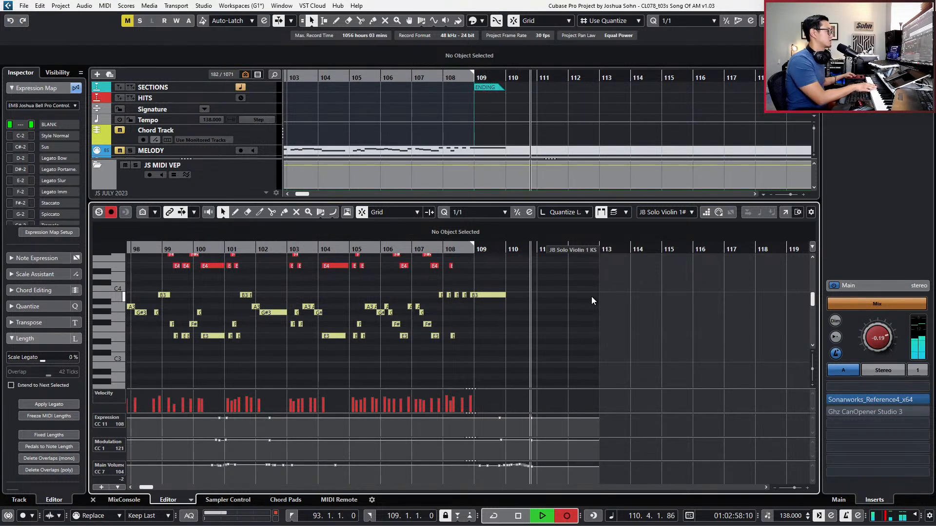
pyautogui.press('space')
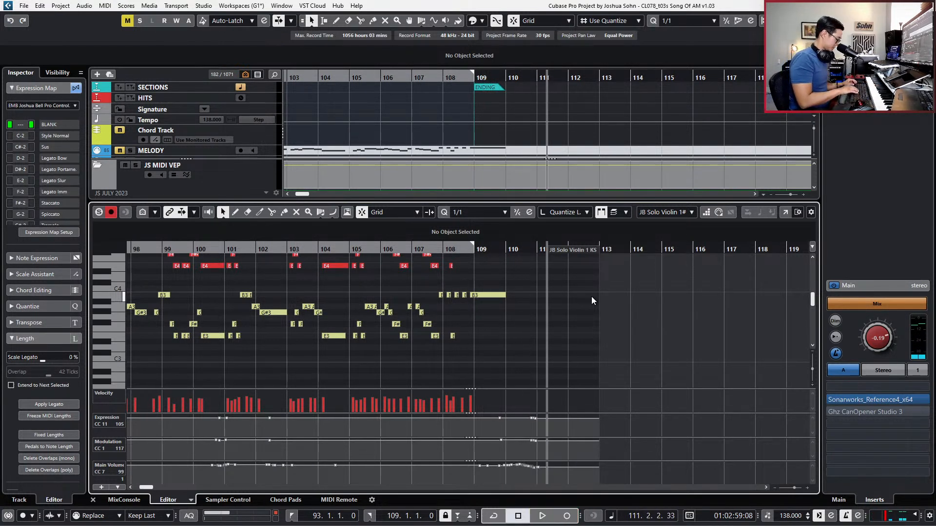
# Examine the recorded notes and controller lanes from bar 93 to the ending against the guide melody, including the F#4 note at bar 103.
pyautogui.scroll(-1, 584, 297)
pyautogui.hscroll(-1, 589, 307)
pyautogui.scroll(4, 576, 314)
pyautogui.hscroll(-1, 576, 316)
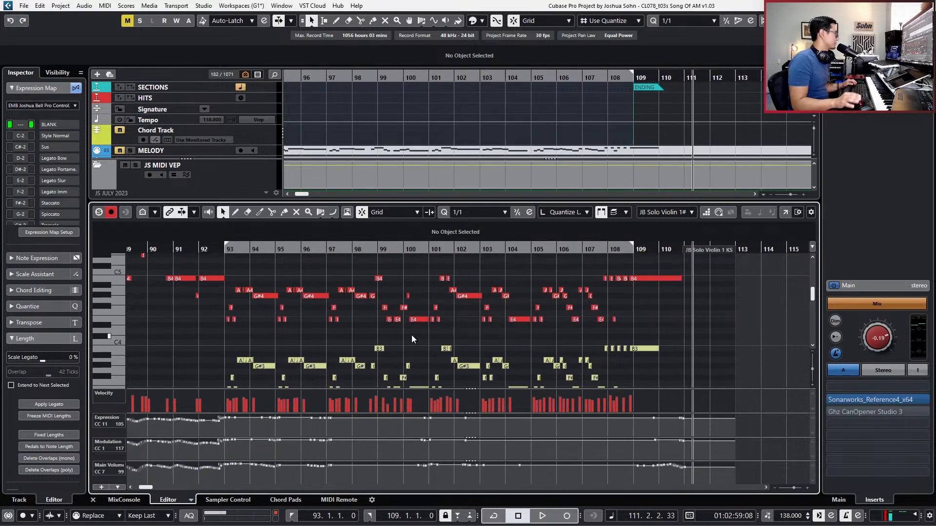
pyautogui.scroll(3, 411, 334)
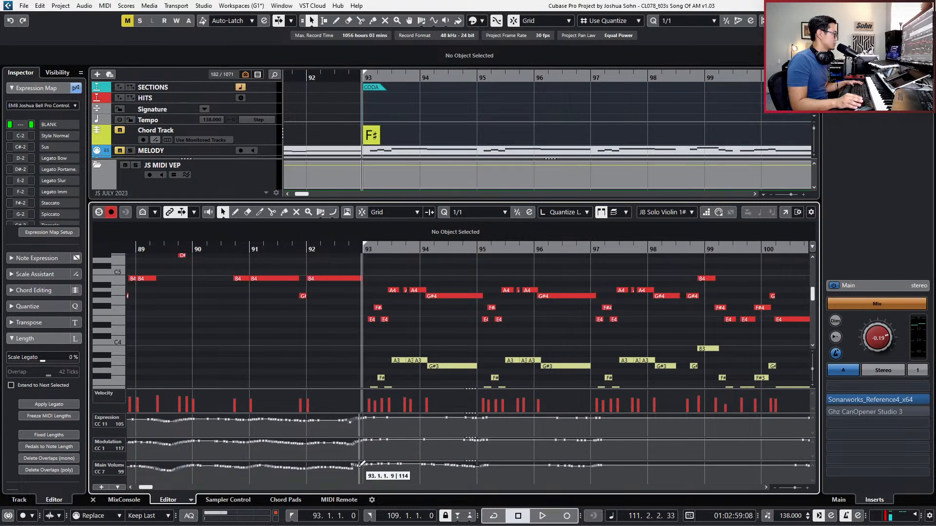
pyautogui.hscroll(10, 397, 373)
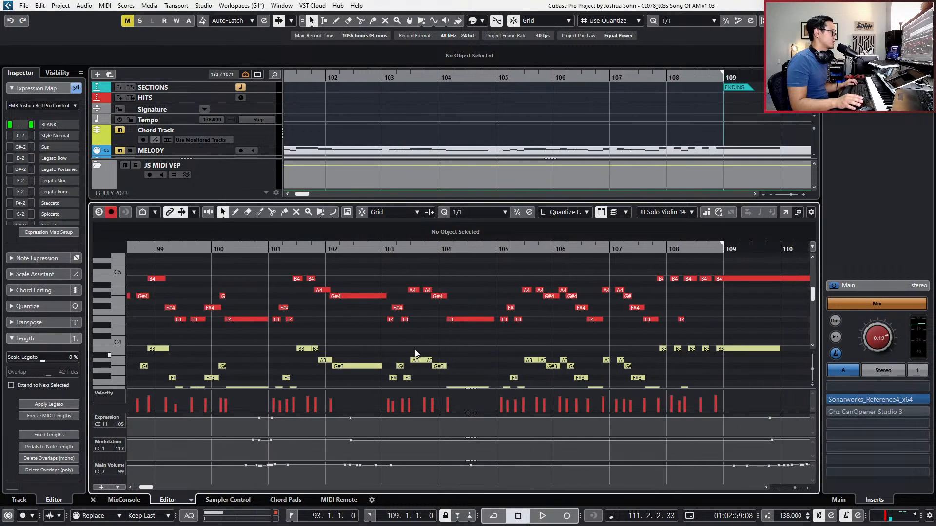
pyautogui.click(397, 308)
pyautogui.press('KP_Subtract')
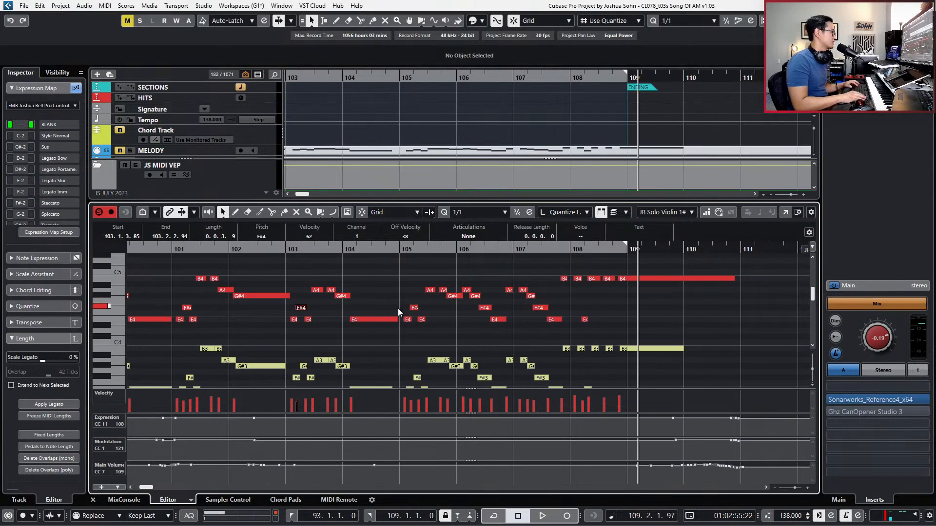
# Play back the take in the project view and delete the guide melody part starting at bar 89 on CSS Solo Violin 1 KS.
pyautogui.press('space')
pyautogui.hotkey('ctrl', 'e')
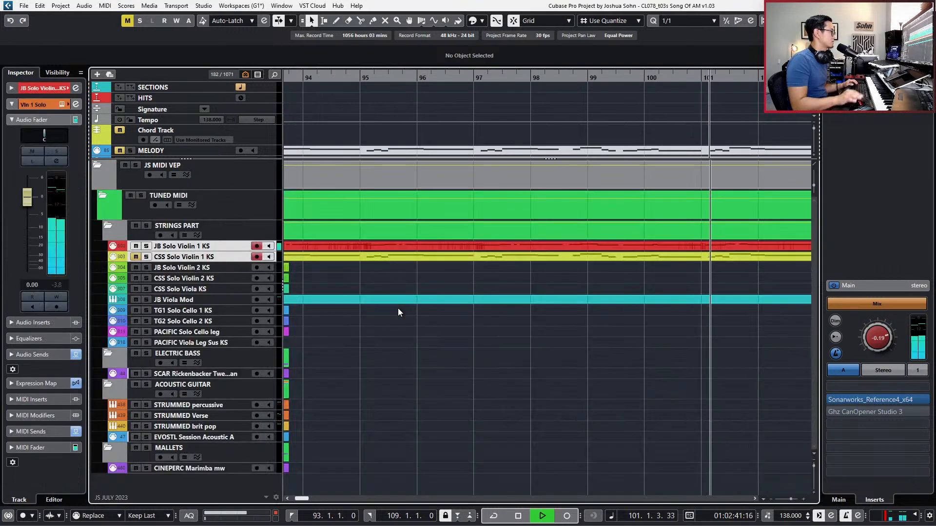
pyautogui.click(554, 255)
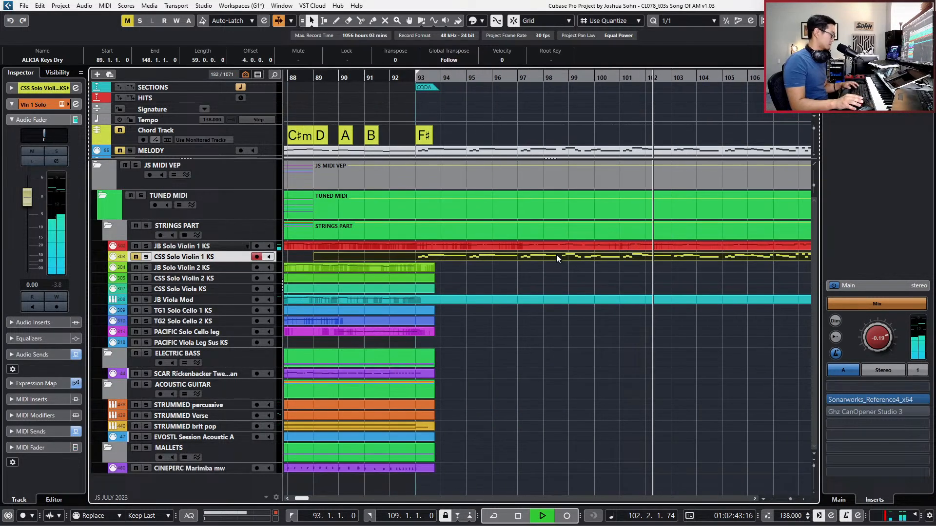
pyautogui.press('Delete')
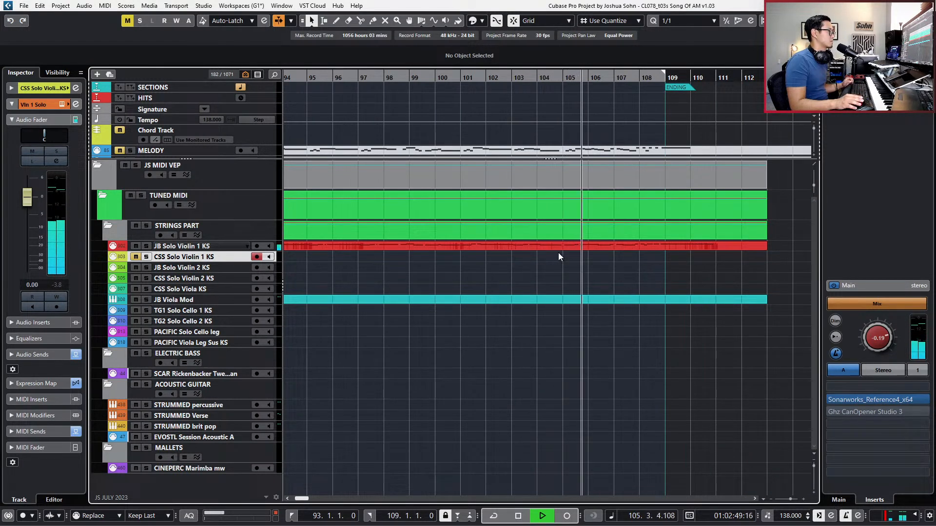
pyautogui.press('space')
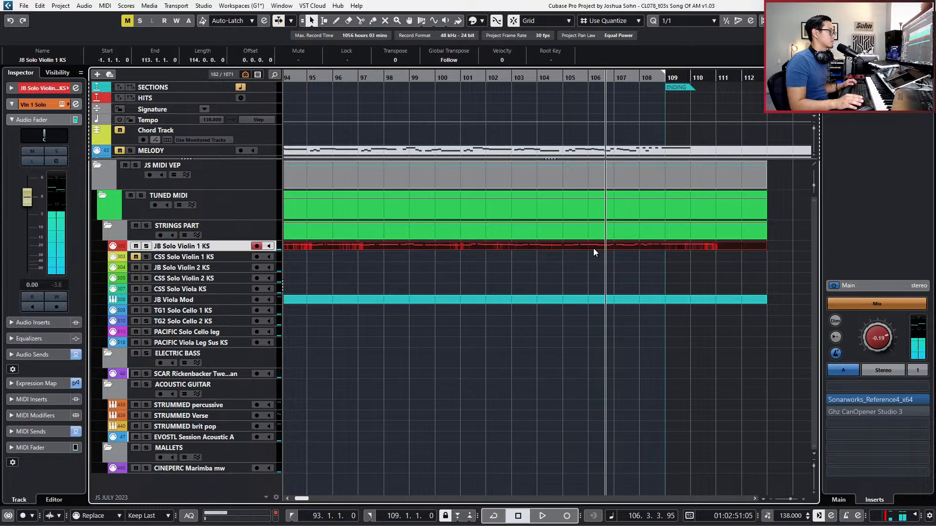
# Open the JB Solo Violin 1 KS take for editing, set quantize to 1/8, and nudge the phrase in bars 105–106 slightly later.
pyautogui.doubleClick(593, 247)
pyautogui.scroll(2, 592, 305)
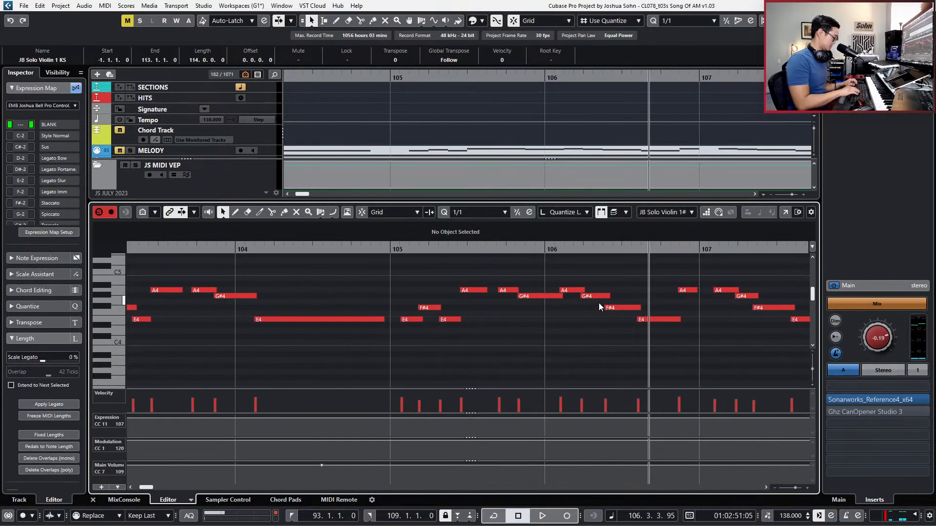
pyautogui.hotkey('alt', '4')
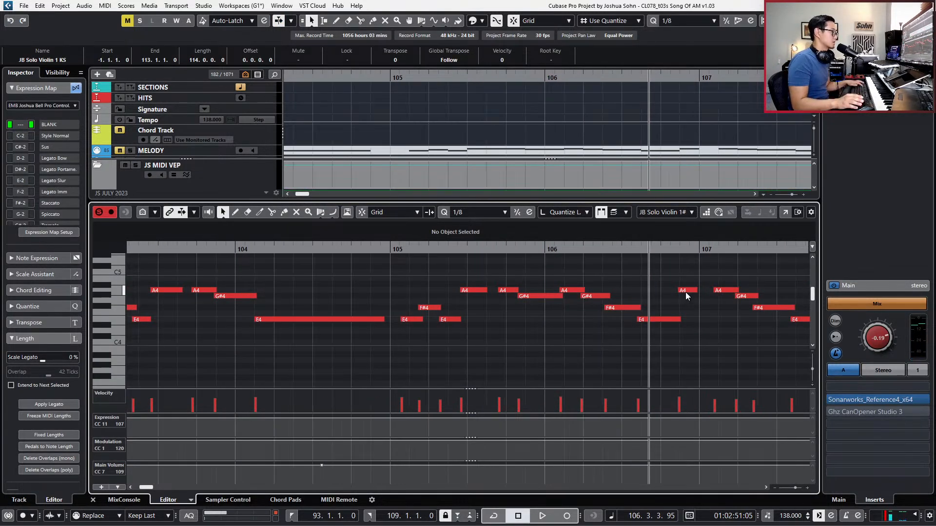
pyautogui.scroll(-1, 422, 260)
pyautogui.moveTo(422, 266); pyautogui.dragTo(586, 361)
pyautogui.press('l')
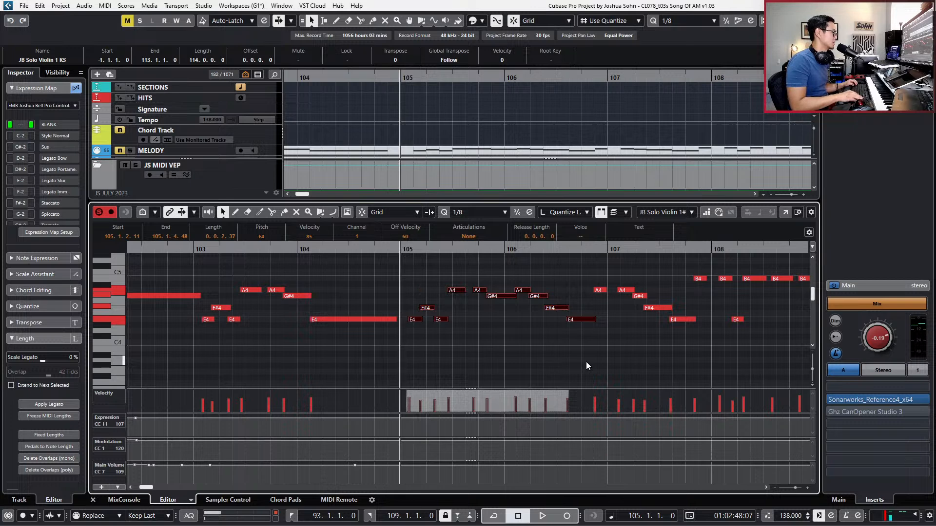
pyautogui.hotkey('ctrl', 'Right')
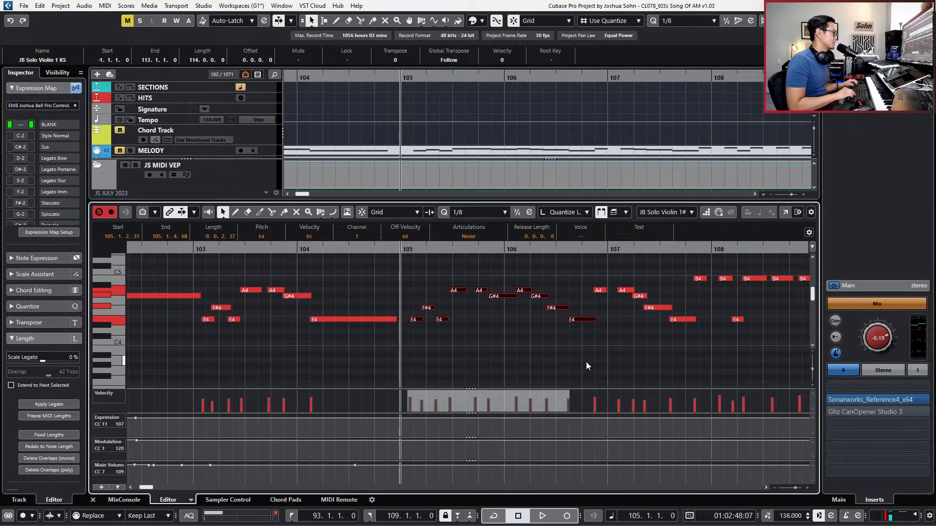
# Nudge the A4–G#4 pair at the end of bar 105 and the four following notes in bar 106 slightly earlier.
pyautogui.scroll(1, 554, 336)
pyautogui.moveTo(450, 276); pyautogui.dragTo(466, 299)
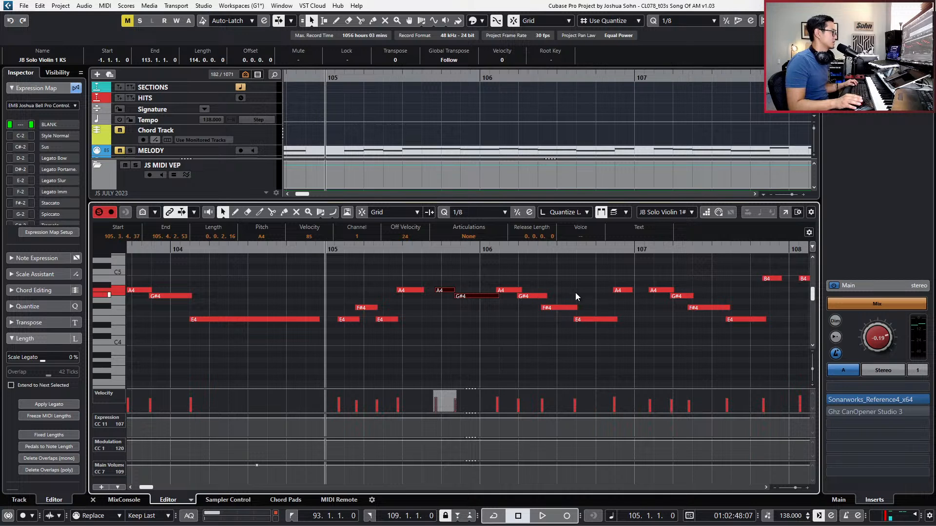
pyautogui.click(546, 282)
pyautogui.moveTo(581, 338); pyautogui.dragTo(581, 337)
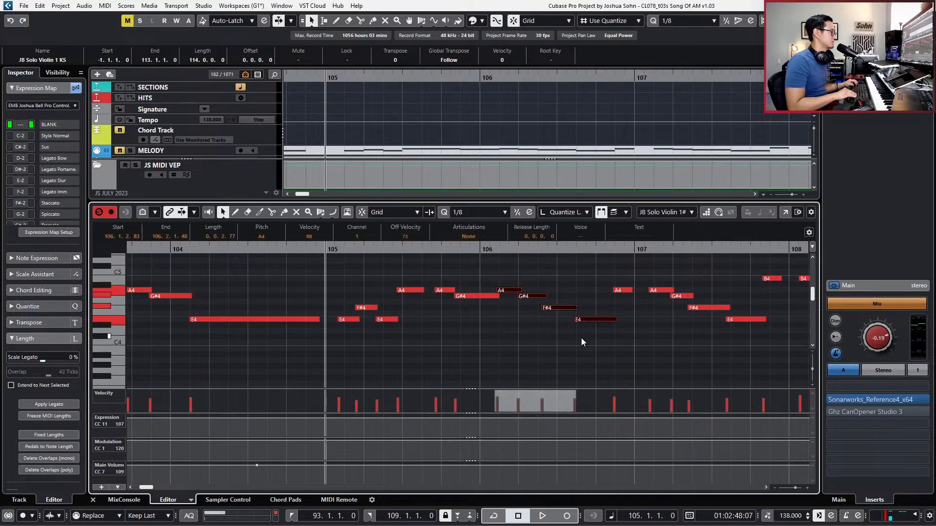
# Quantize the F#4 and E4 in bar 106 to 1/8, and extend the F#4 to overlap the E4, ending at 106.3.3.23.
pyautogui.moveTo(547, 311); pyautogui.dragTo(613, 345)
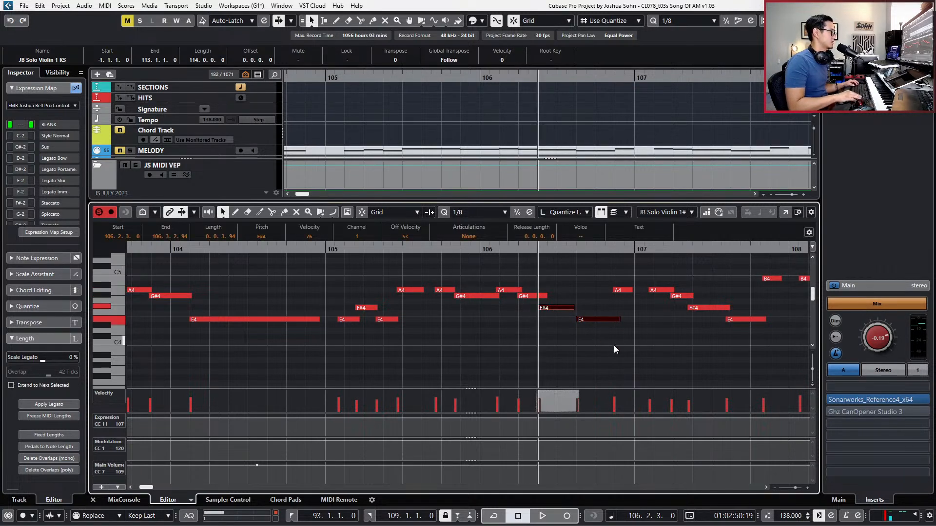
pyautogui.press('Right')
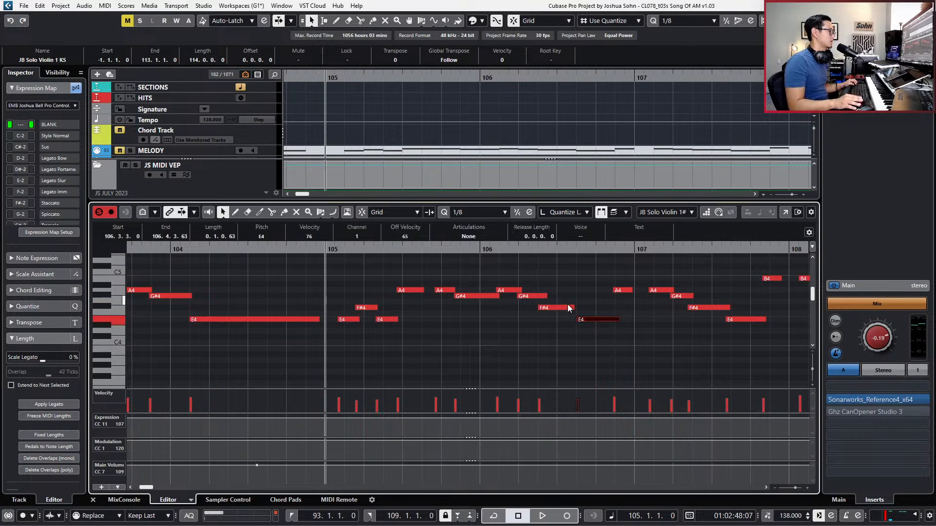
pyautogui.moveTo(572, 307); pyautogui.dragTo(578, 307)
pyautogui.press('space')
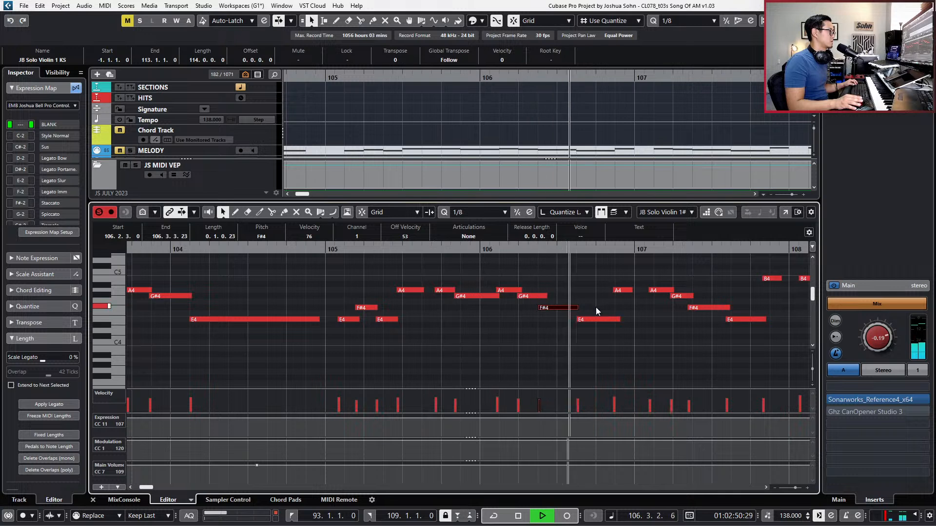
pyautogui.press('space')
# Nudge bar 106's F#4–E4 pair earlier to start at 106.2.2.90, and shorten the preceding G#4 to a length of 0.0.2.14.
pyautogui.moveTo(563, 287); pyautogui.dragTo(618, 336)
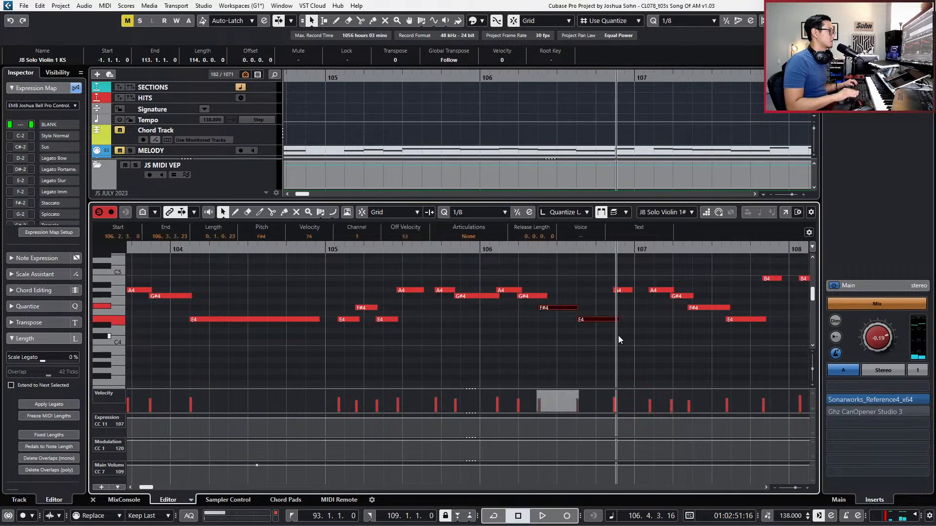
pyautogui.hotkey('ctrl', 'Left')
pyautogui.press('l')
pyautogui.press('space')
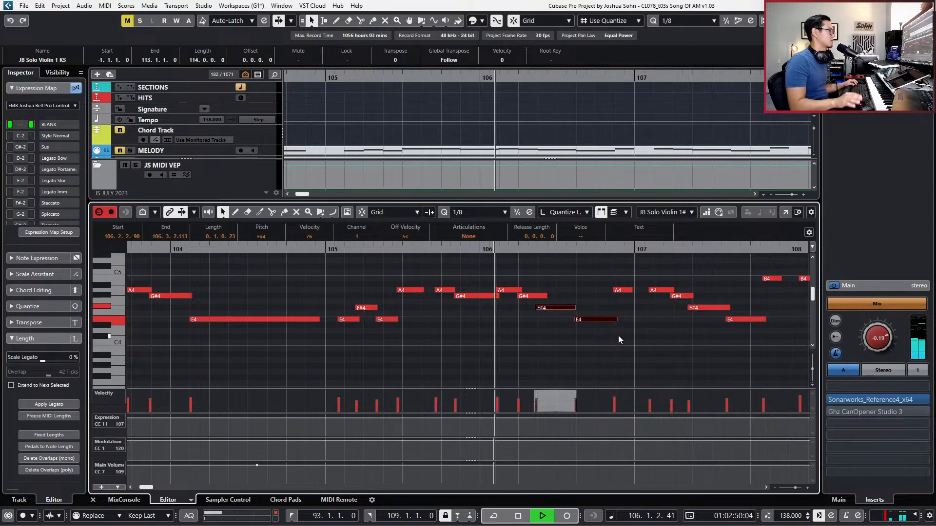
pyautogui.moveTo(546, 295); pyautogui.dragTo(535, 297)
pyautogui.press('f')
pyautogui.press('g')
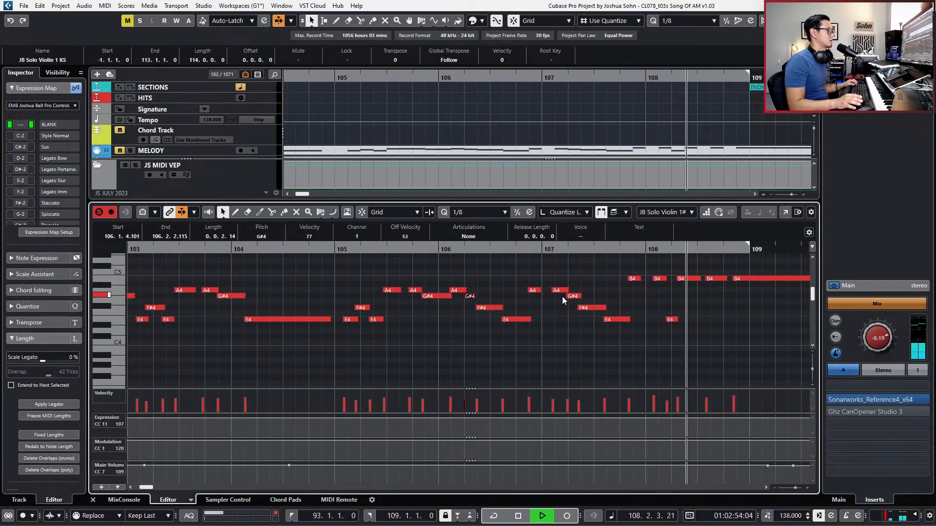
pyautogui.press('space')
# Nudge all notes from the B4 at the end of bar 107 onward later, so the group starts at 107.4.2.93.
pyautogui.click(408, 266)
pyautogui.moveTo(429, 276); pyautogui.dragTo(626, 350)
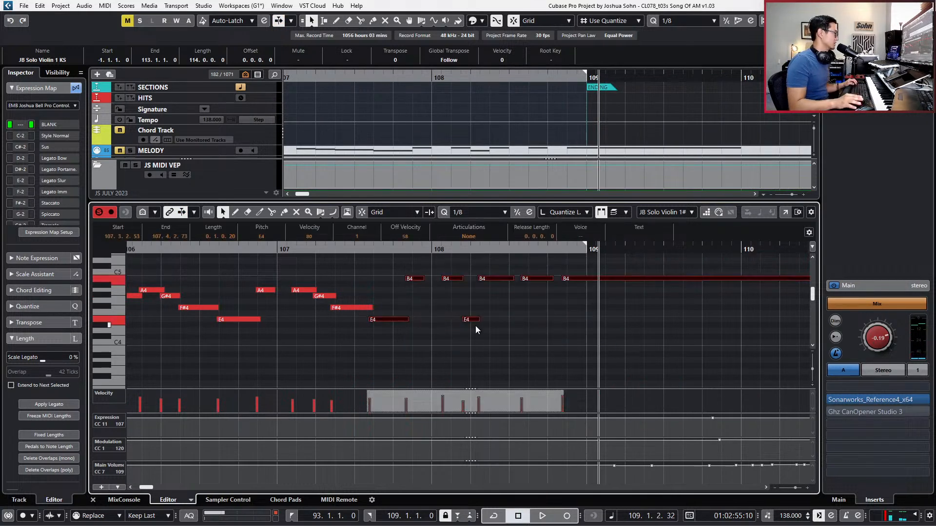
pyautogui.moveTo(392, 320); pyautogui.dragTo(408, 320)
pyautogui.keyDown('shift'); pyautogui.click(396, 319); pyautogui.keyUp('shift')
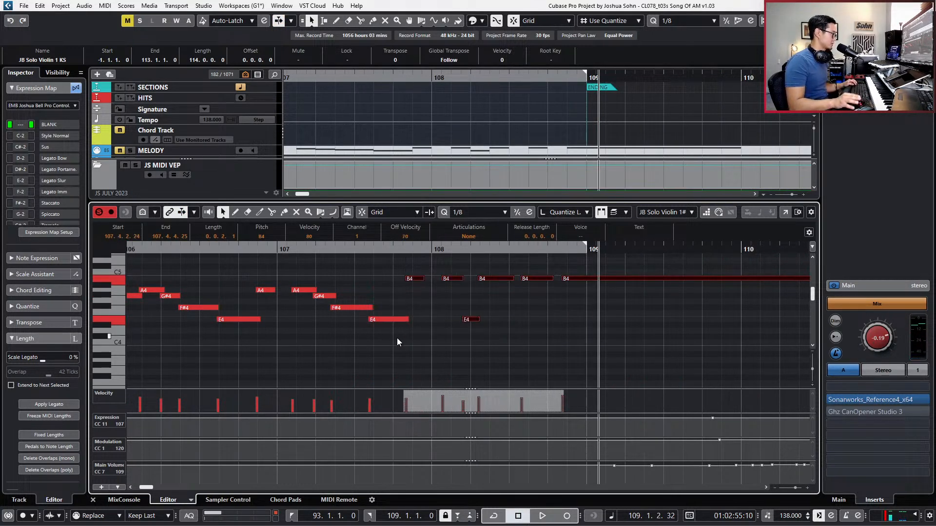
pyautogui.hotkey('ctrl', 'Right')
pyautogui.press('space')
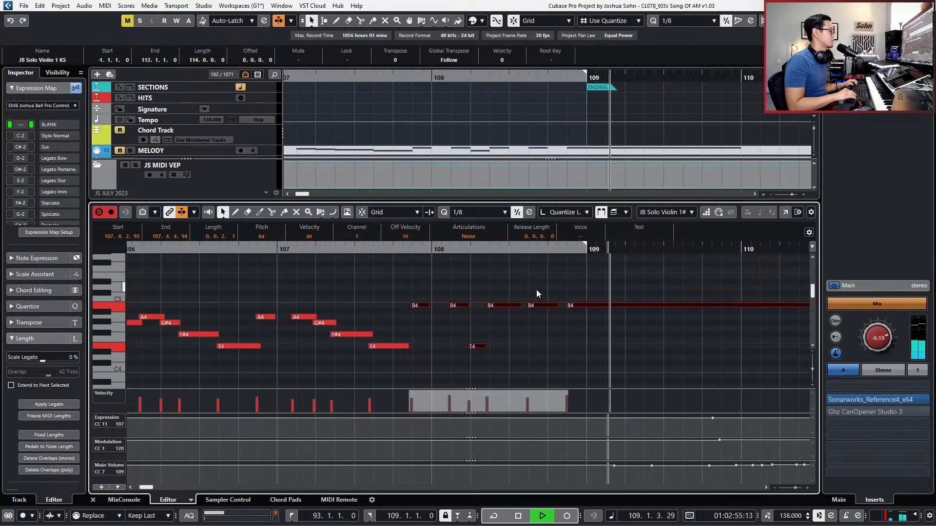
# Lengthen the B4 at the end of bar 107 to 0.0.2.25.
pyautogui.press('space')
pyautogui.click(455, 312)
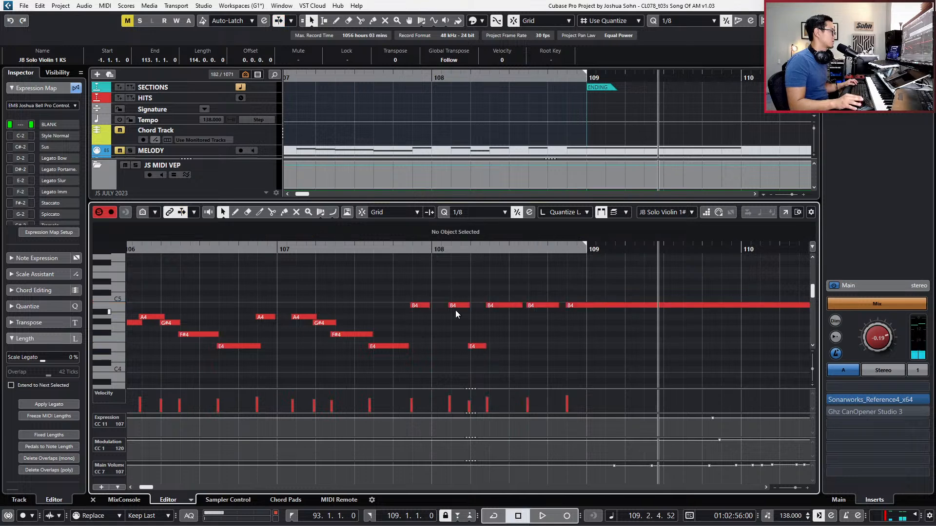
pyautogui.click(427, 306)
# Play back the coda from bar 93 to about bar 96, checking the timing of the notes against the accompaniment.
pyautogui.press('g')
pyautogui.press('g')
pyautogui.press('g')
pyautogui.press('g')
pyautogui.click(202, 250)
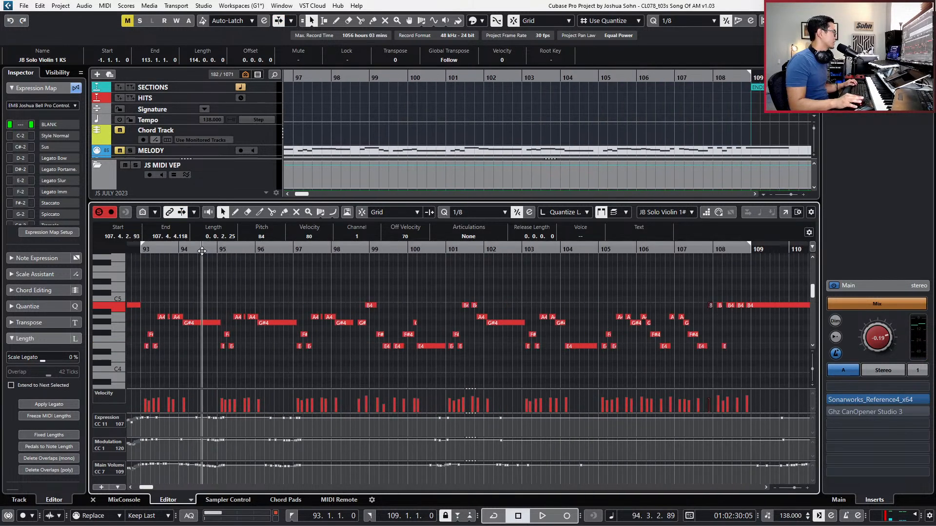
pyautogui.press('KP_Subtract')
pyautogui.press('KP_1')
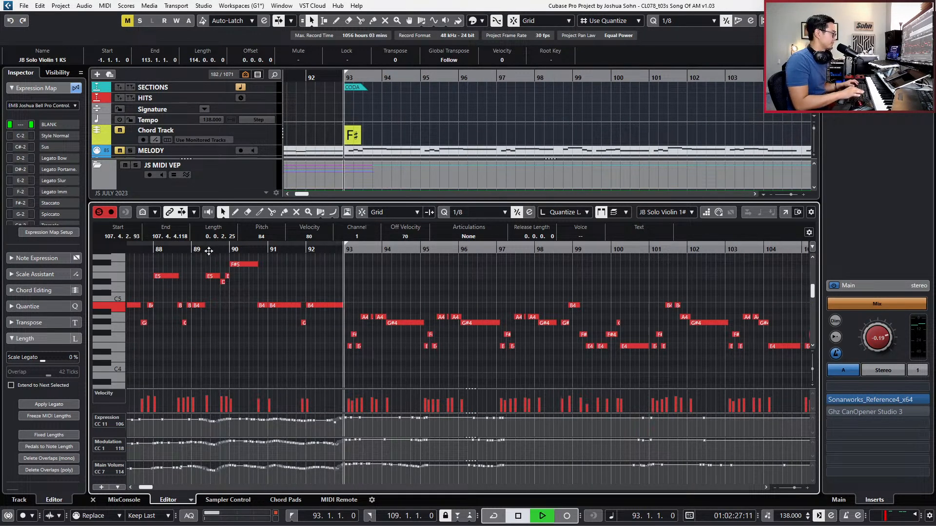
pyautogui.press('KP_Enter')
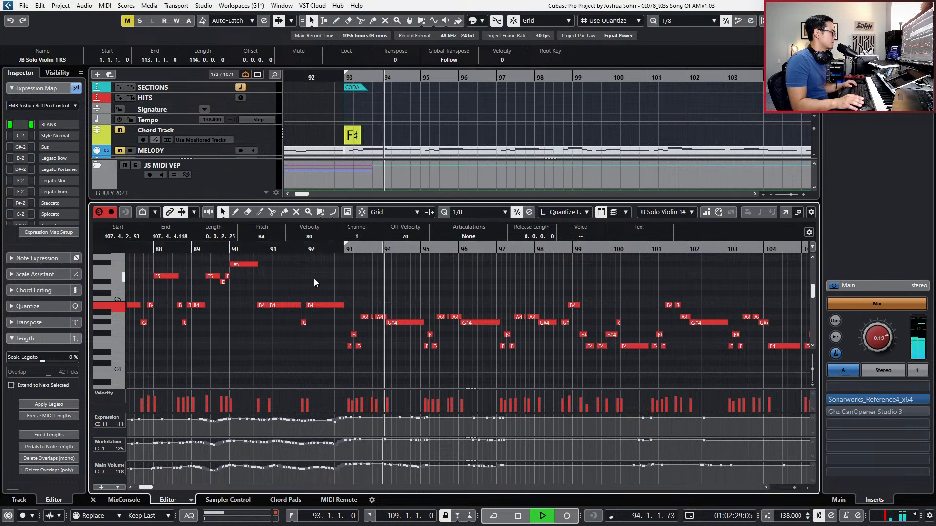
pyautogui.scroll(3, 391, 301)
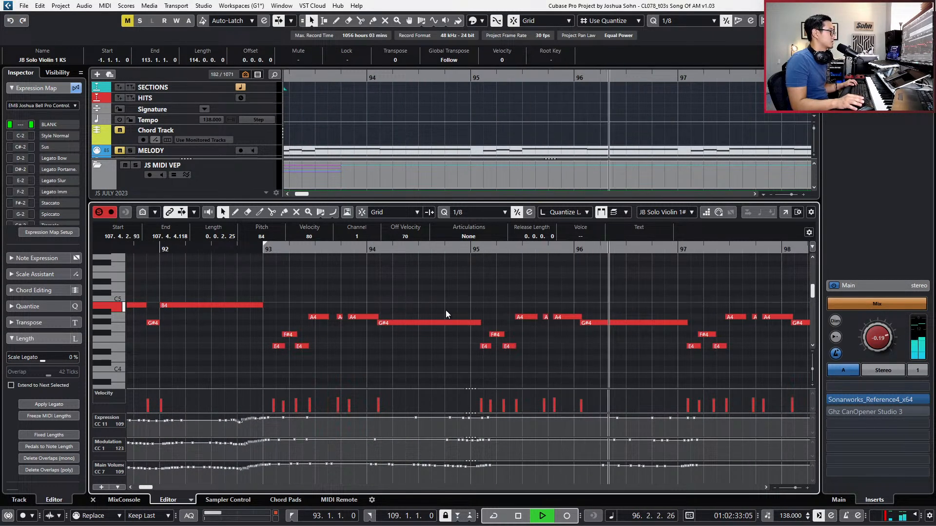
pyautogui.press('space')
pyautogui.press('KP_1')
pyautogui.press('space')
pyautogui.press('f')
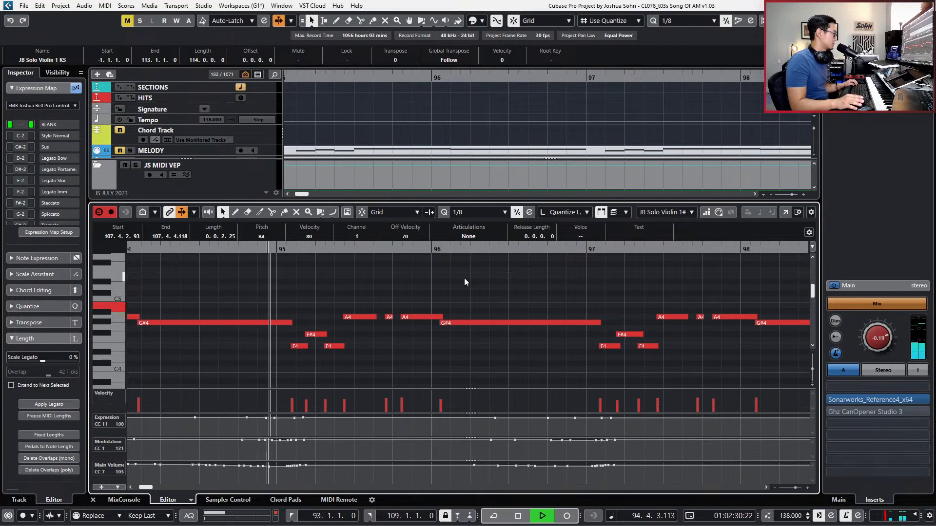
pyautogui.moveTo(444, 296); pyautogui.dragTo(390, 325)
pyautogui.press('space')
pyautogui.click(369, 303)
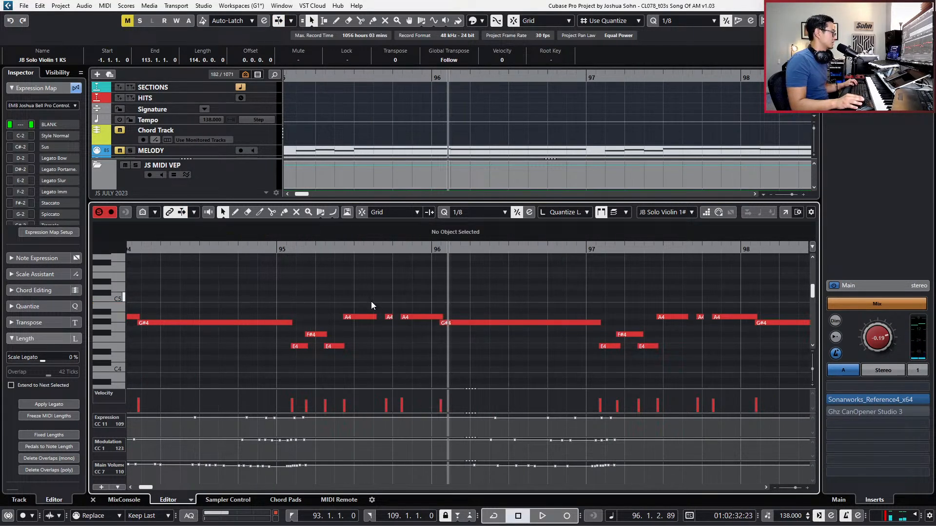
# Try nudging the phrase from the first E4 of bar 95 through bar 96's G#4 later, starting at 95.1.2.113.
pyautogui.moveTo(301, 301); pyautogui.dragTo(507, 366)
pyautogui.press('KP_Subtract')
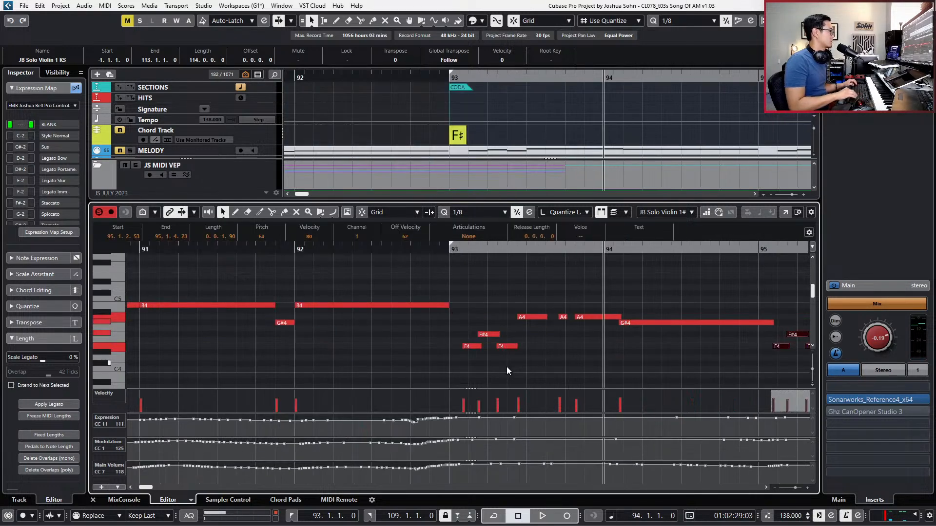
pyautogui.press('space')
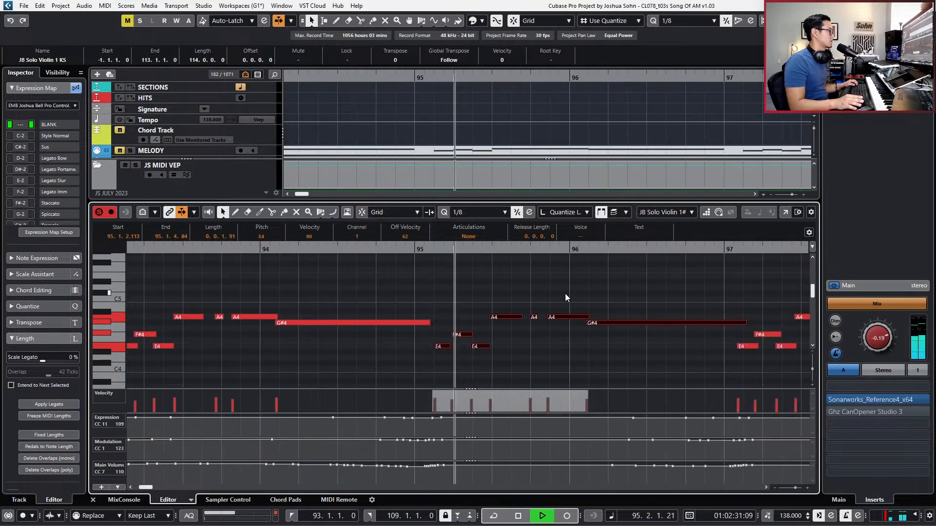
pyautogui.moveTo(428, 323); pyautogui.dragTo(624, 367)
pyautogui.press('space')
# Nudge the bar 95 phrase earlier to start at 95.1.2.63, and play back from bar 93 to about bar 99.
pyautogui.hotkey('ctrl', 'Left')
pyautogui.press('1')
pyautogui.press('space')
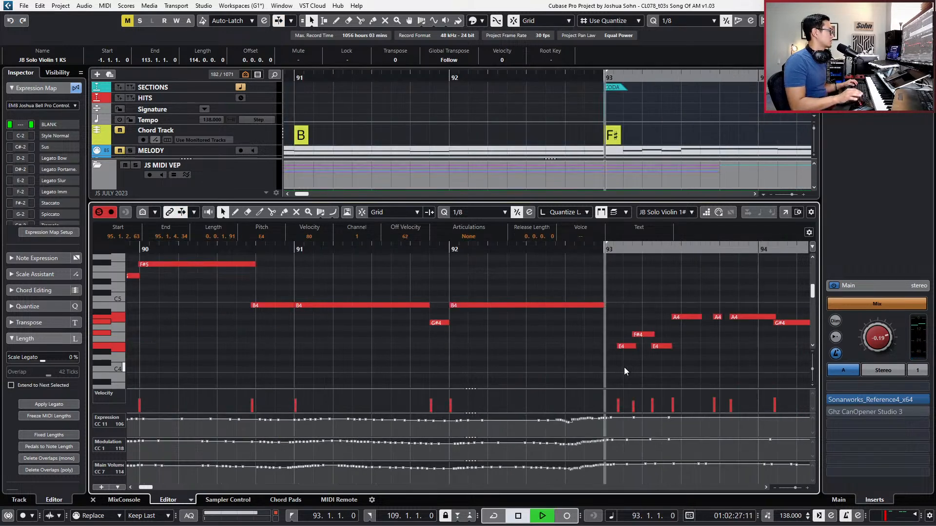
pyautogui.scroll(-2, 630, 357)
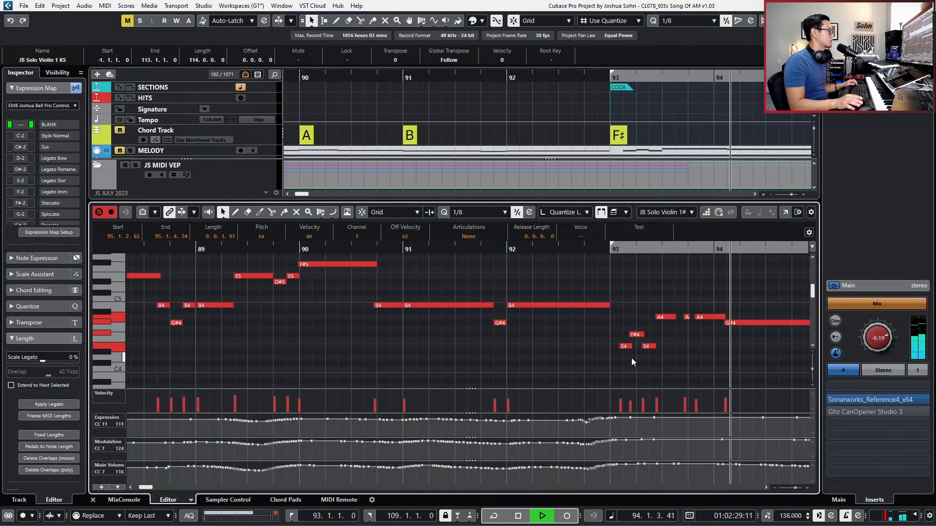
pyautogui.hscroll(3, 626, 353)
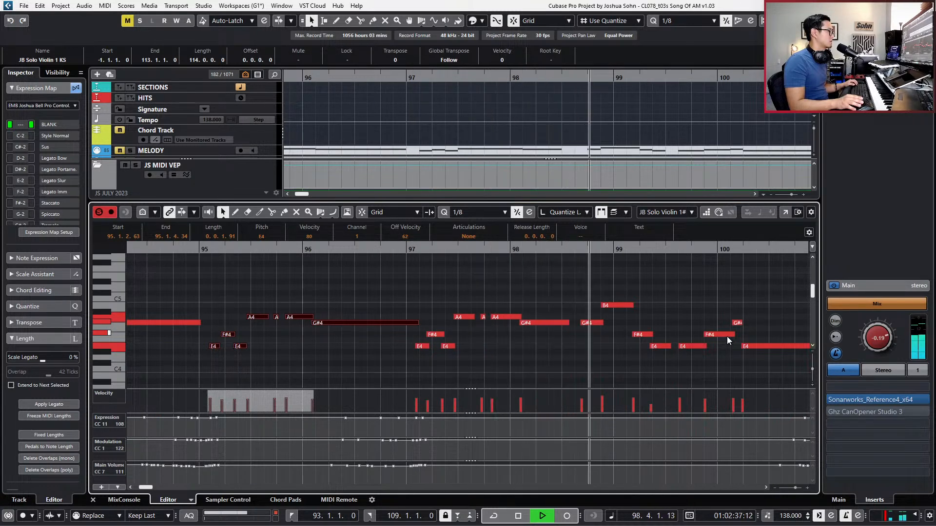
pyautogui.click(589, 340)
pyautogui.press('space')
# Shorten the first G#4 in bar 98 slightly, and move the second G#4 in that bar later to start at 98.4.1.3.
pyautogui.moveTo(565, 323); pyautogui.dragTo(562, 325)
pyautogui.click(602, 305)
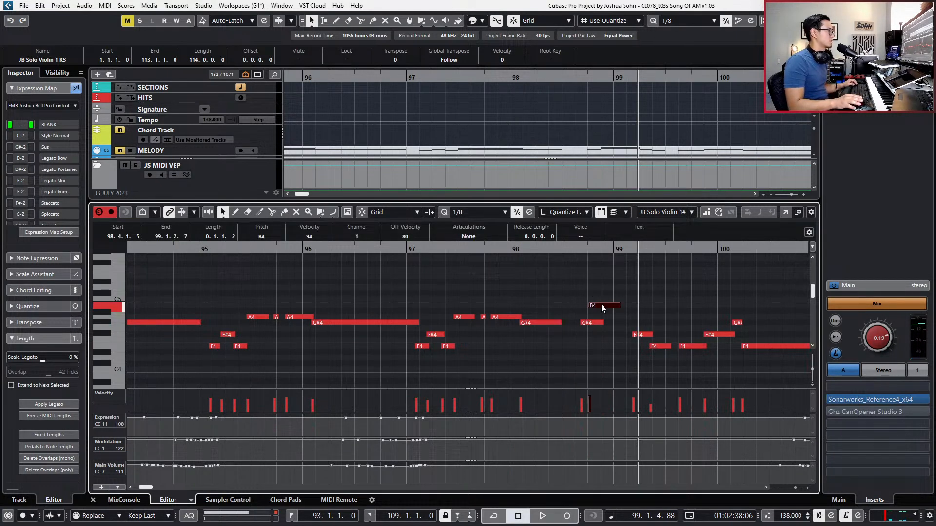
pyautogui.hotkey('ctrl', 'Right')
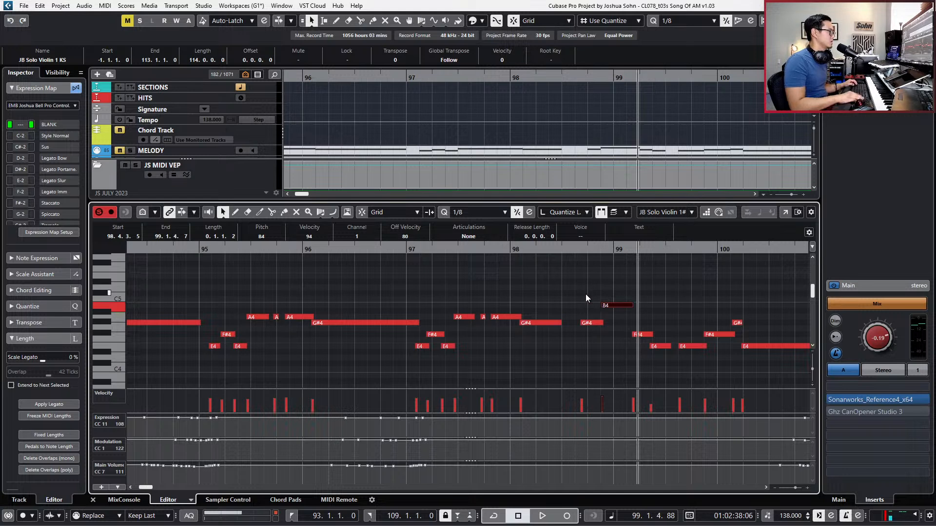
pyautogui.press('Left')
pyautogui.hotkey('ctrl', 'Right')
pyautogui.hotkey('ctrl', 'Right')
pyautogui.hotkey('ctrl', 'Right')
pyautogui.hotkey('ctrl', 'Left')
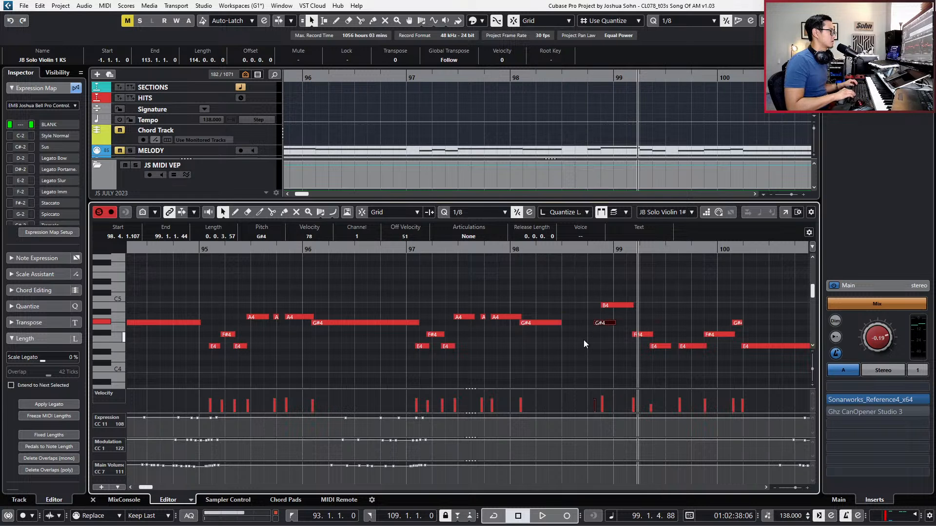
pyautogui.hotkey('ctrl', 'Left')
pyautogui.hotkey('ctrl', 'Left')
# Nudge bar 98's second G#4 and the following B4 earlier together, with the G#4 starting at 98.3.4.43, and play back from bar 97.
pyautogui.press('space')
pyautogui.press('KP_Subtract')
pyautogui.moveTo(607, 270); pyautogui.dragTo(598, 344)
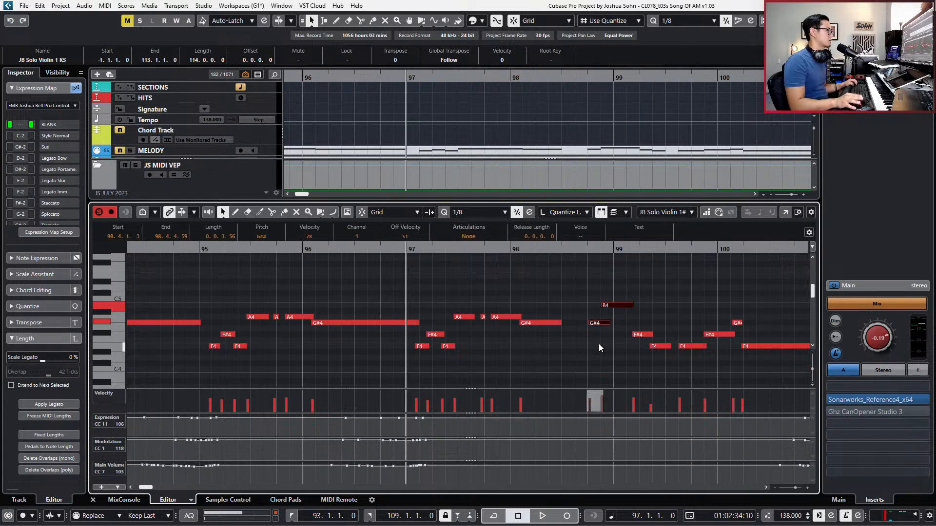
pyautogui.hotkey('ctrl', 'Left')
pyautogui.press('space')
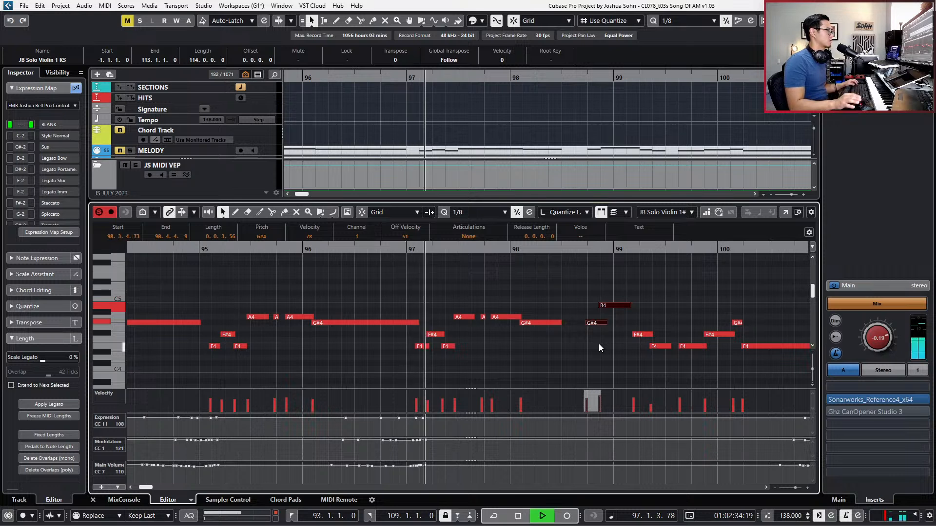
pyautogui.hotkey('ctrl', 'Left')
# Shorten the second G#4 in bar 98 to a length of 0.0.2.106, and select the B4 following it.
pyautogui.click(605, 322)
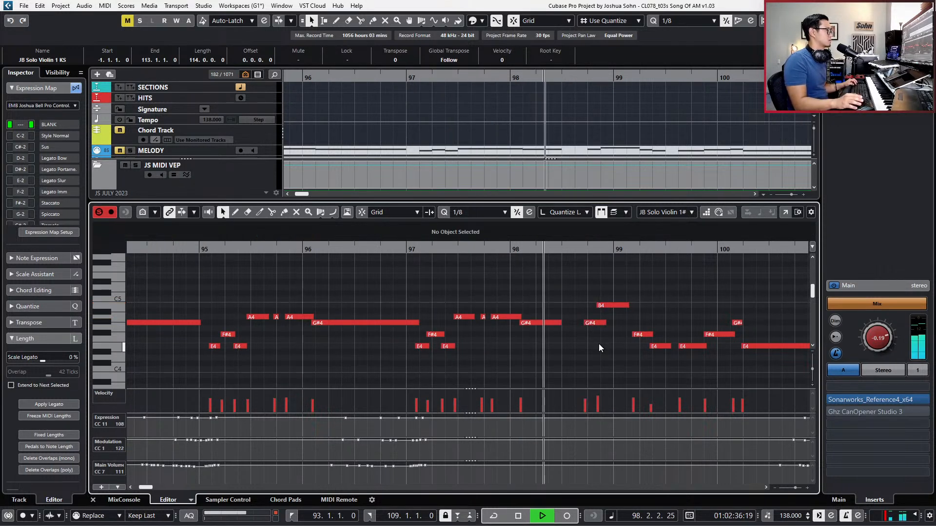
pyautogui.click(600, 322)
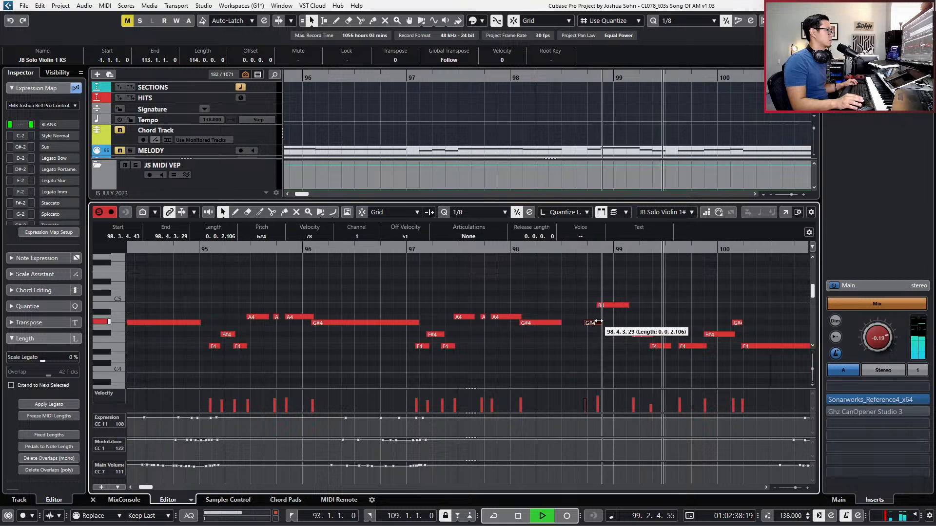
pyautogui.moveTo(628, 306); pyautogui.dragTo(617, 308)
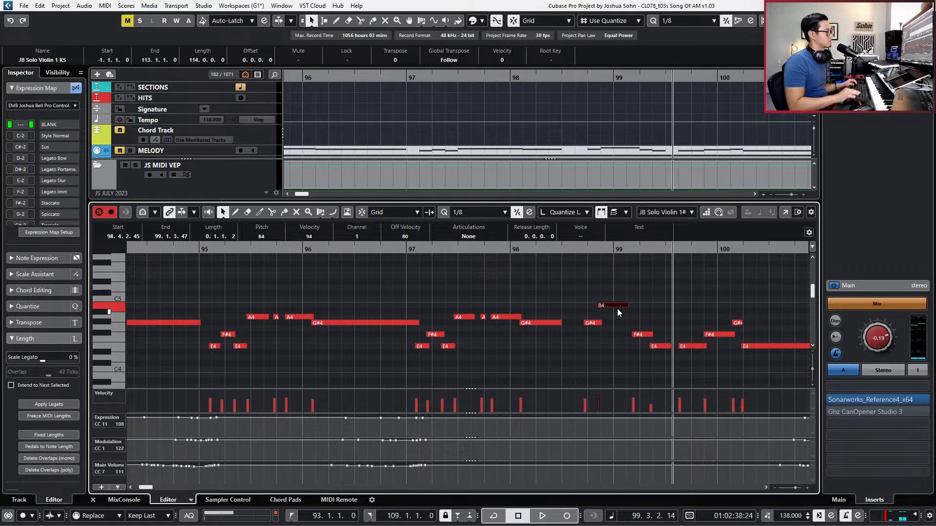
# Shorten the B4 ending bar 98 to a length of 0.1.0.111 and trim the start of bar 99's first F#4 to 99.1.4.27 during playback.
pyautogui.moveTo(628, 305); pyautogui.dragTo(626, 307)
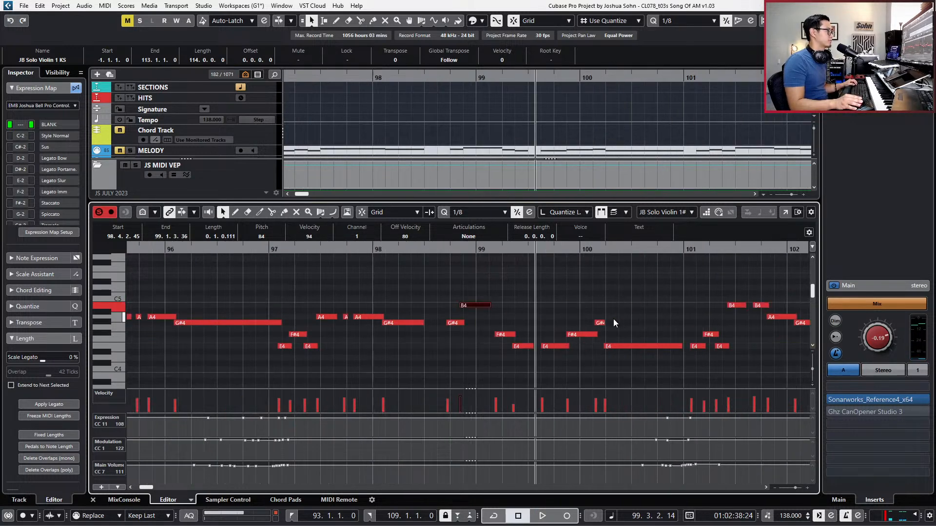
pyautogui.press('space')
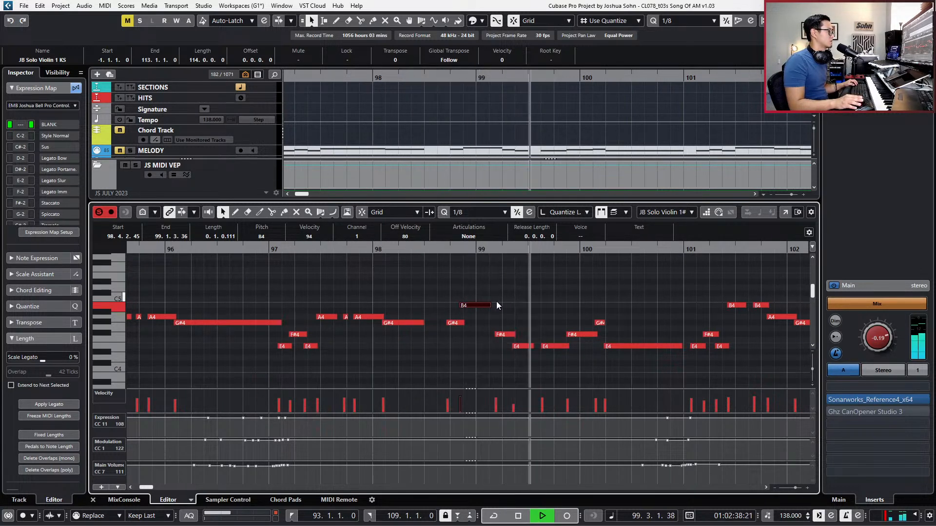
pyautogui.click(496, 335)
pyautogui.moveTo(496, 335); pyautogui.dragTo(498, 336)
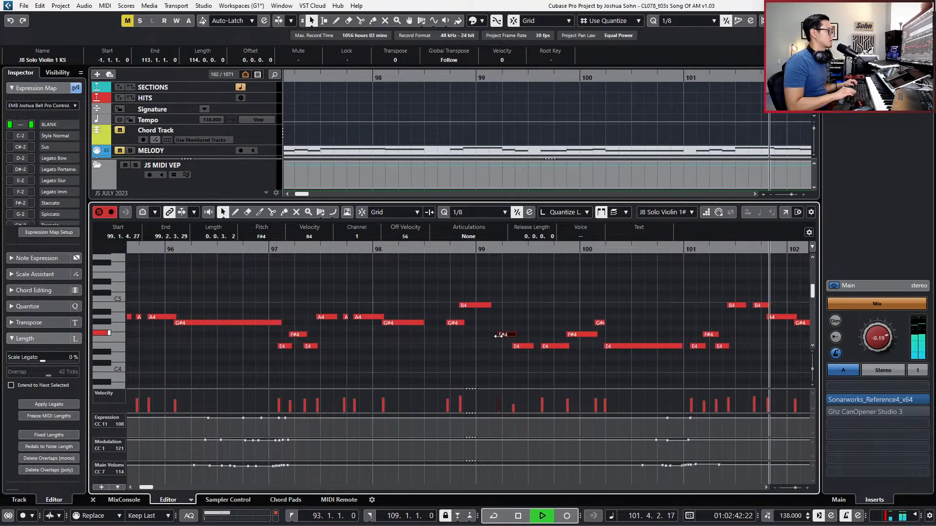
pyautogui.click(505, 318)
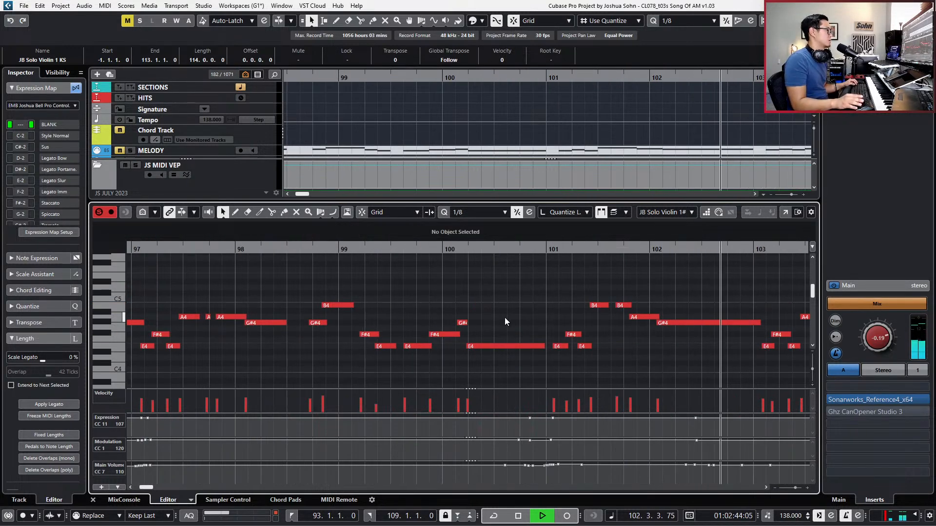
# Shorten the F#4 leading into bar 100 to a length of 0.1.0.89 and select the short A4 at the end of bar 106.
pyautogui.click(459, 334)
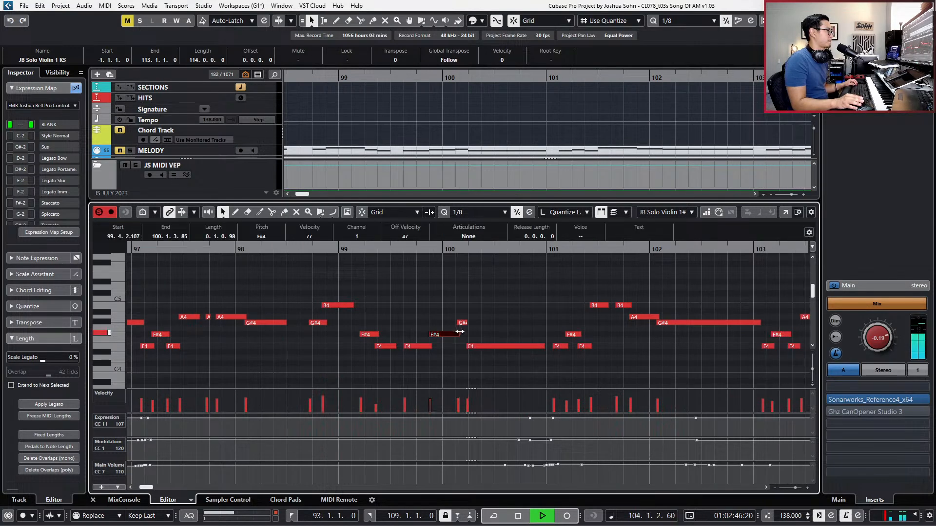
pyautogui.moveTo(459, 332); pyautogui.dragTo(458, 332)
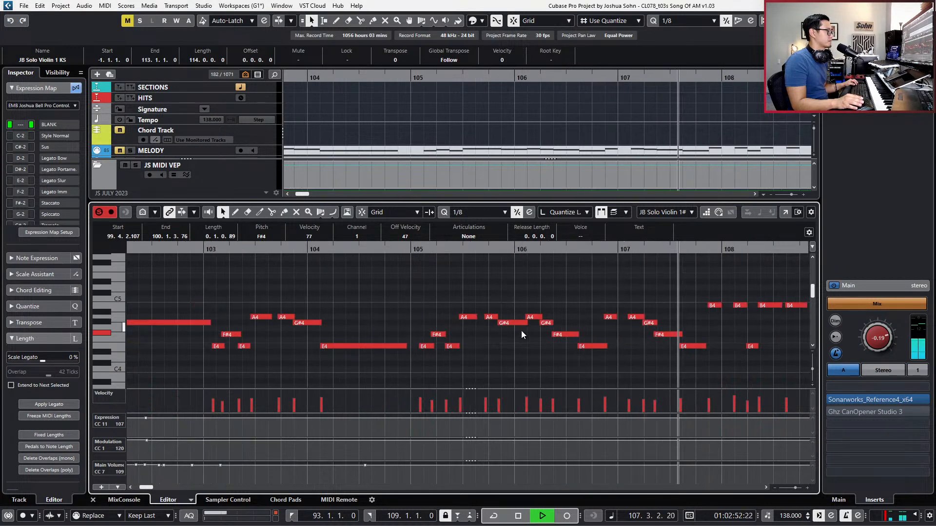
pyautogui.click(614, 317)
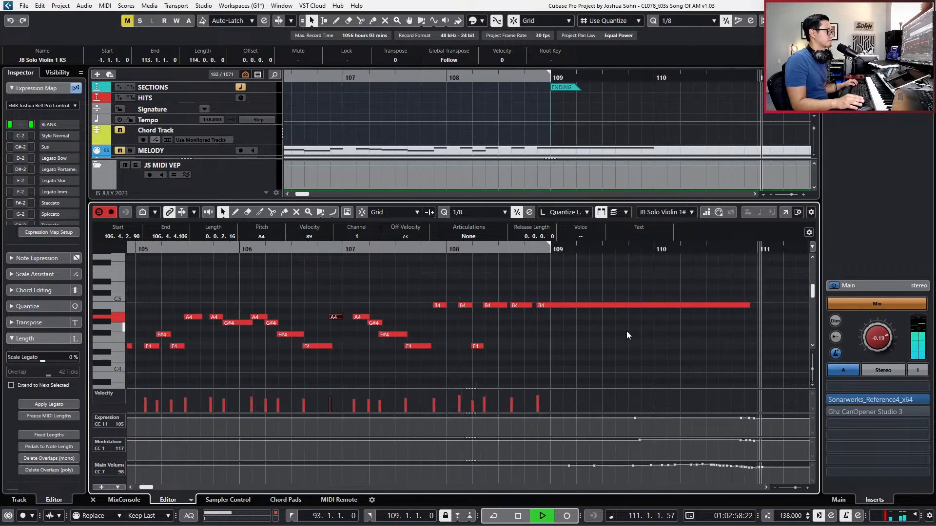
# Stop playback, return the playhead to bar 93 and close the Key Editor.
pyautogui.press('space')
pyautogui.press('g')
pyautogui.press('g')
pyautogui.press('g')
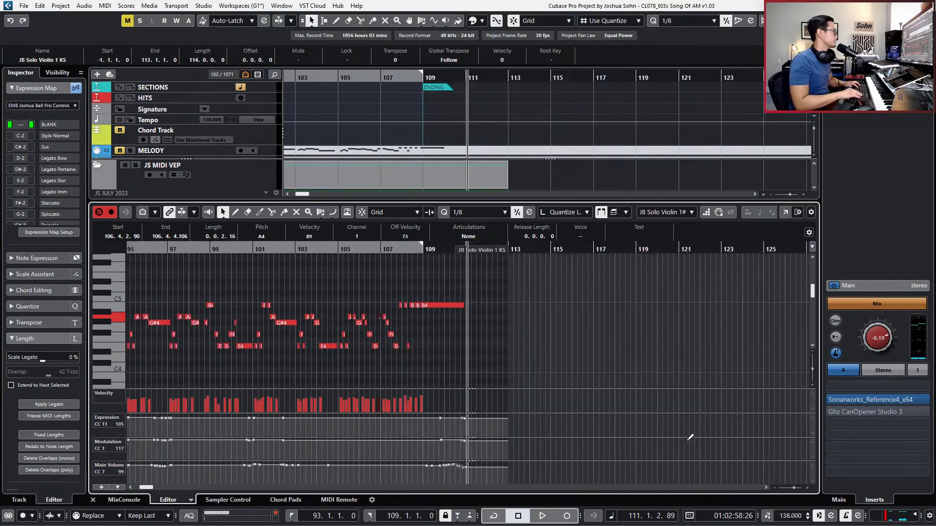
pyautogui.press('KP_Subtract')
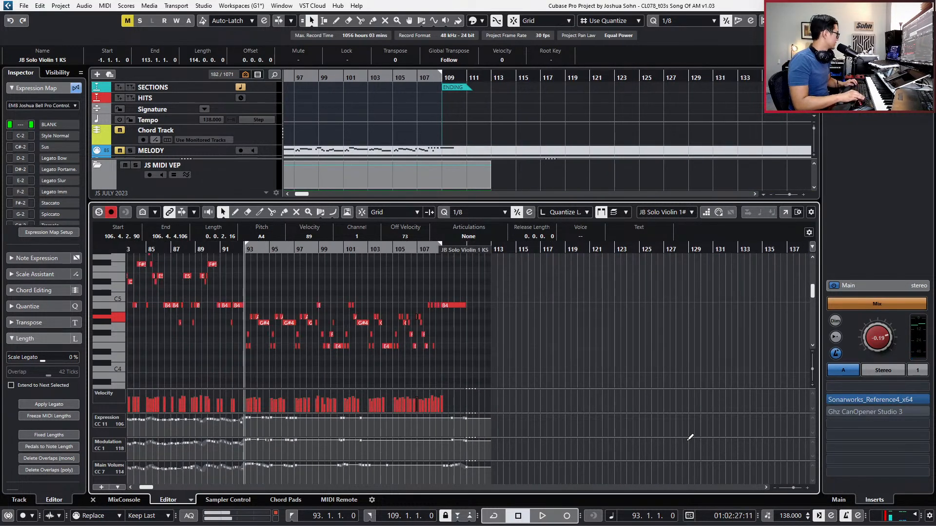
pyautogui.hotkey('ctrl', 'e')
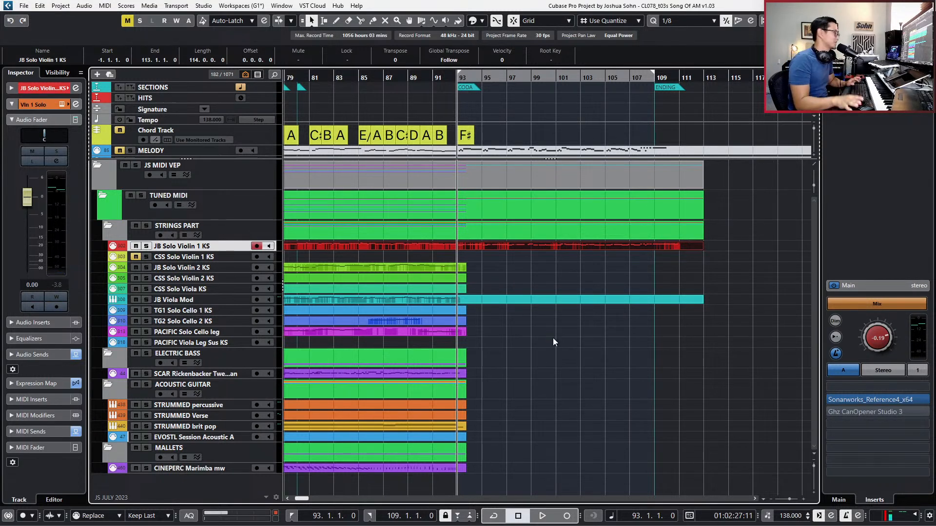
# Try to split the JB Solo Violin 1 KS part at bar 93.
pyautogui.press('h')
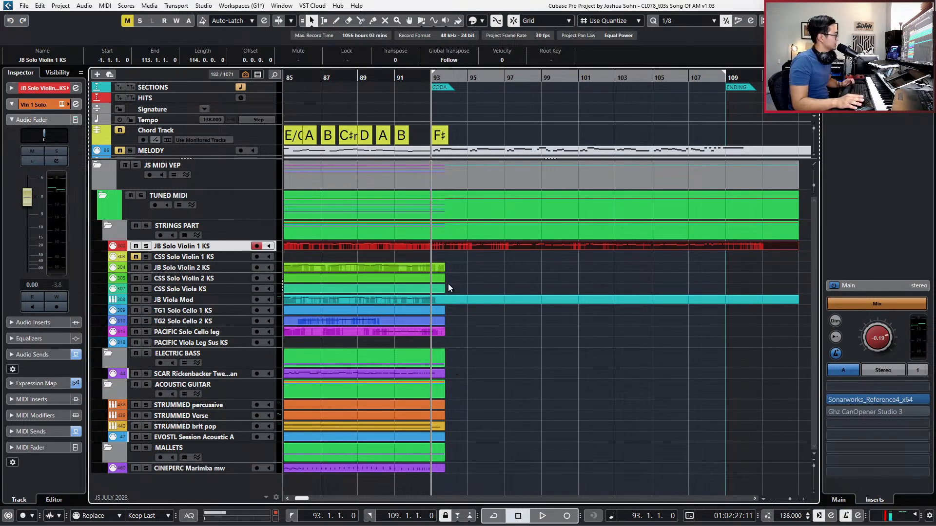
pyautogui.press('h')
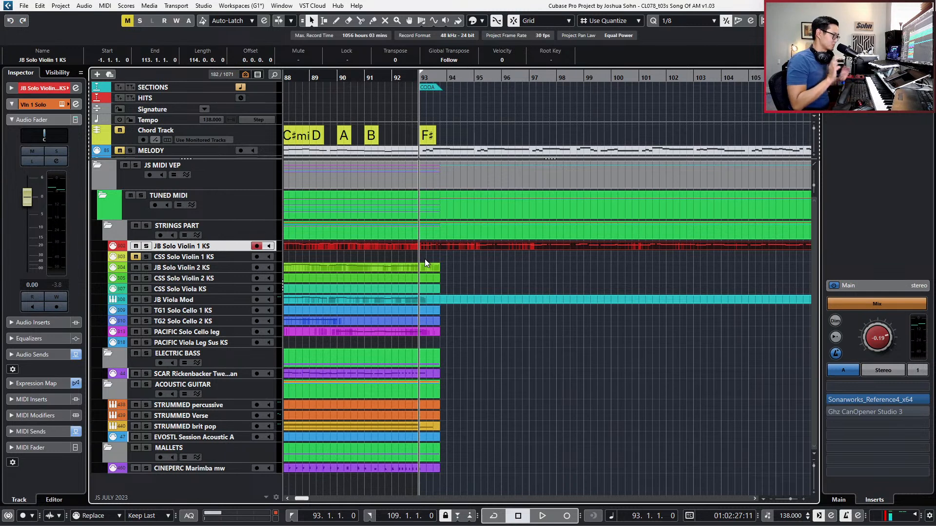
pyautogui.press('g')
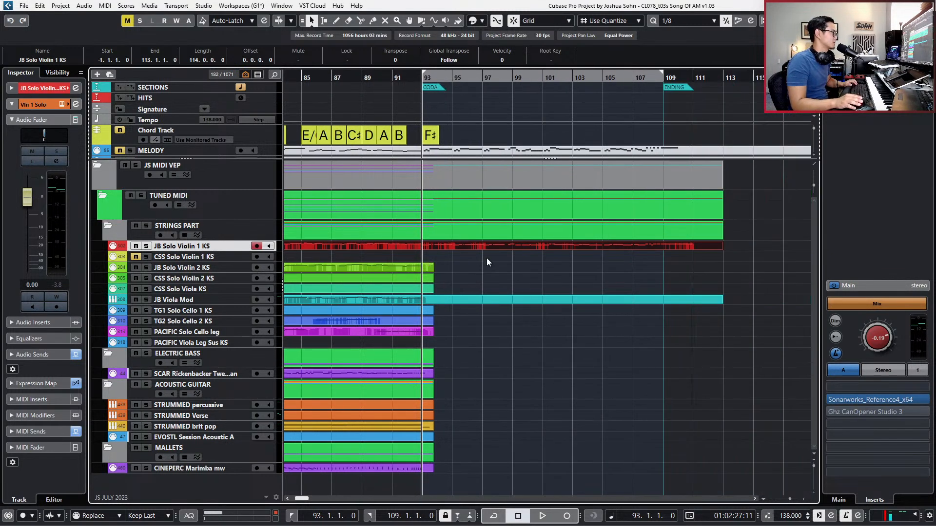
pyautogui.press('h')
pyautogui.press('h')
pyautogui.press('h')
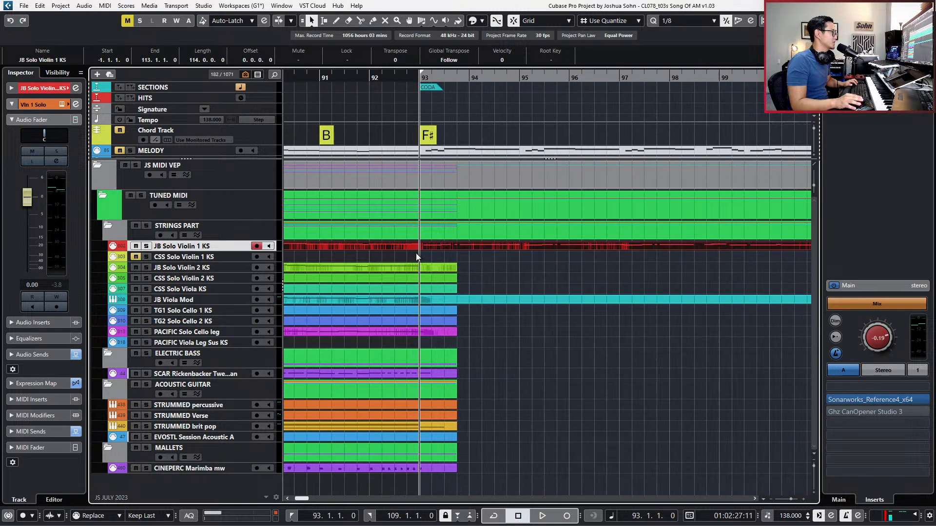
pyautogui.press('h')
pyautogui.press('h')
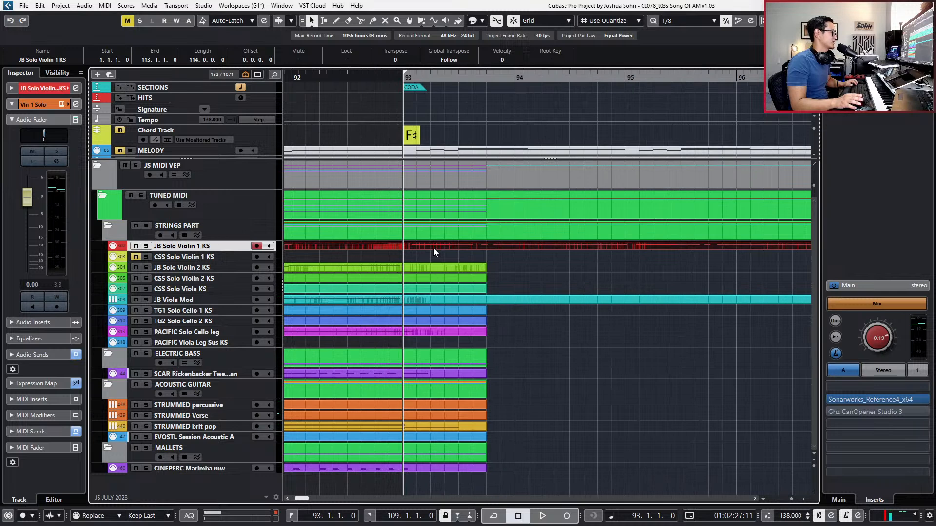
pyautogui.keyDown('alt'); pyautogui.click(406, 244); pyautogui.keyUp('alt')
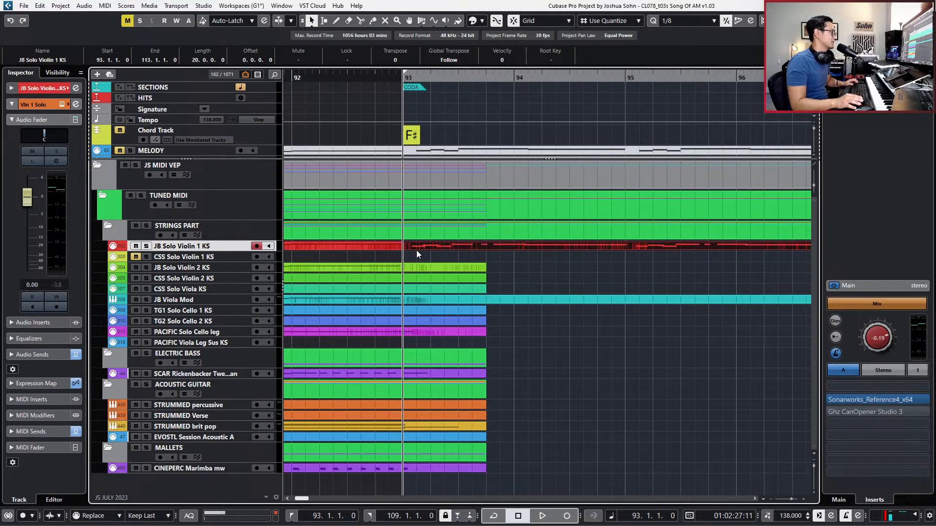
# Try to trim the end of the JB Solo Violin 2 KS part and the JB Viola Mod coda part's start to 93.1.1.27.
pyautogui.click(485, 270)
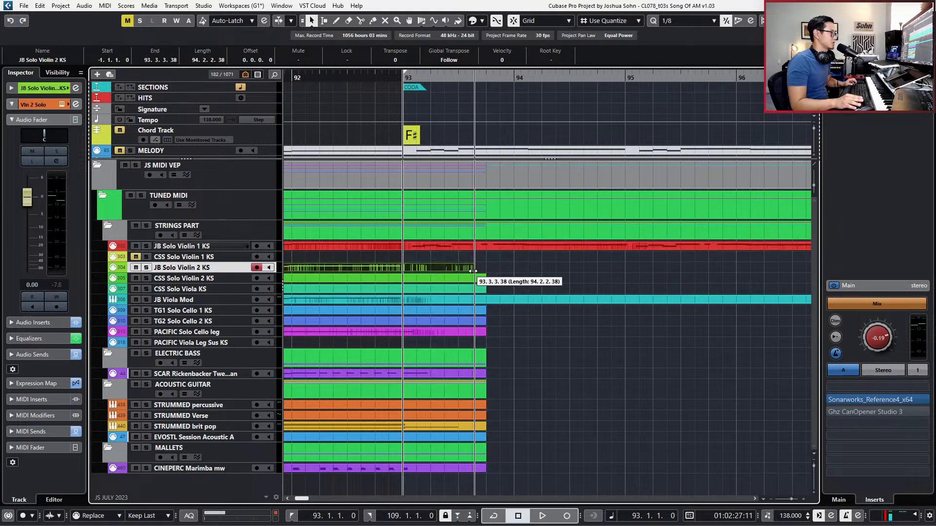
pyautogui.moveTo(484, 249); pyautogui.dragTo(494, 299)
pyautogui.moveTo(399, 302); pyautogui.dragTo(406, 303)
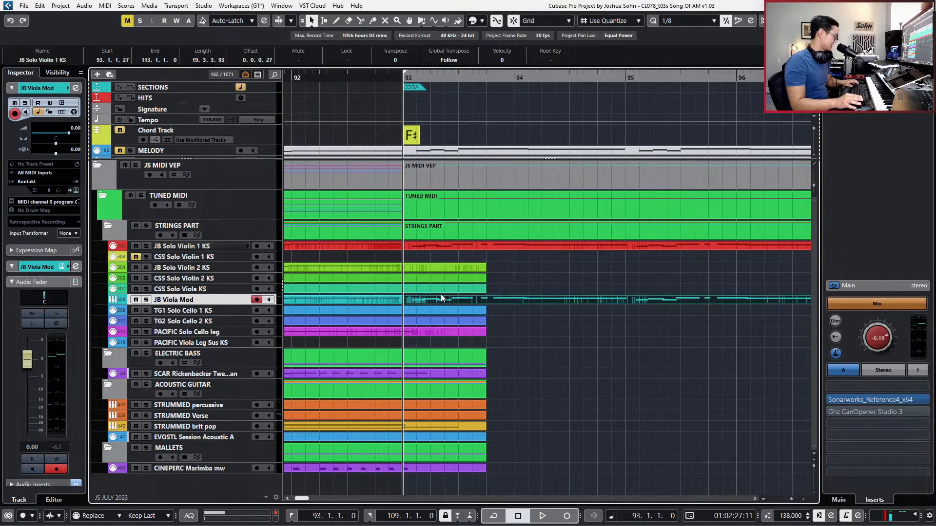
pyautogui.click(397, 249)
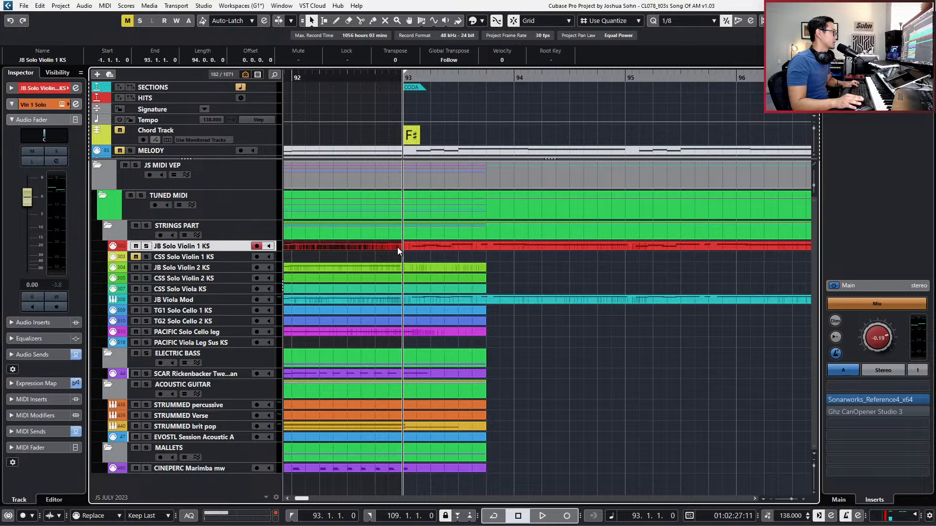
pyautogui.press('g')
# Open the JB Solo Violin 1 KS and JB Viola Mod parts together in the Key Editor and examine the viola notes around bar 93.
pyautogui.click(480, 299)
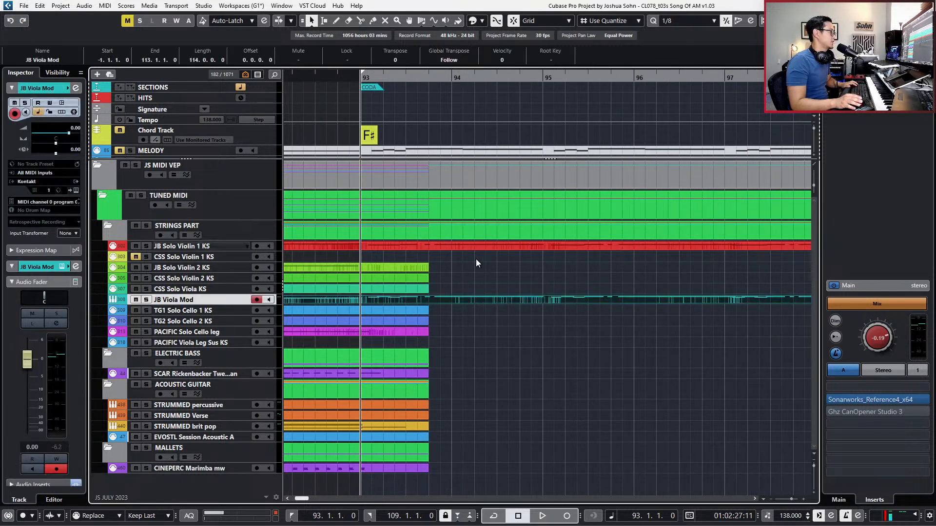
pyautogui.doubleClick(476, 246)
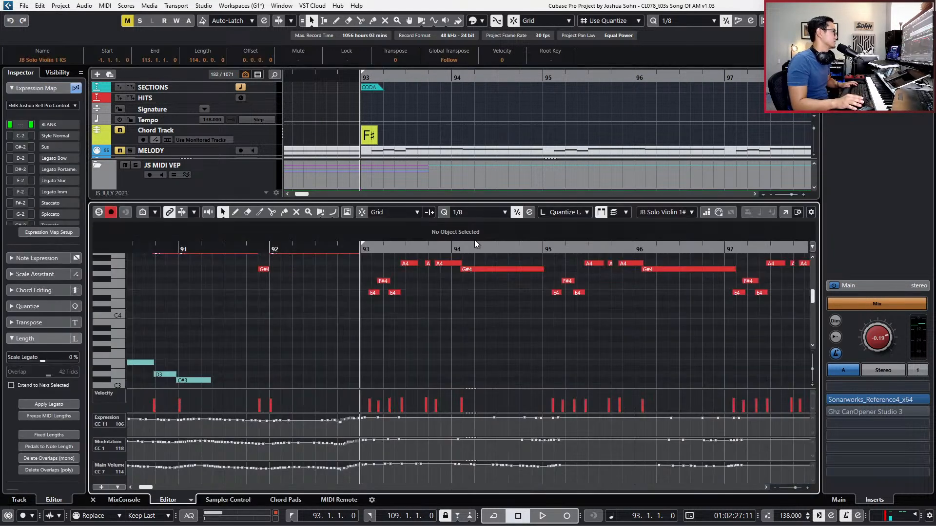
pyautogui.press('Down')
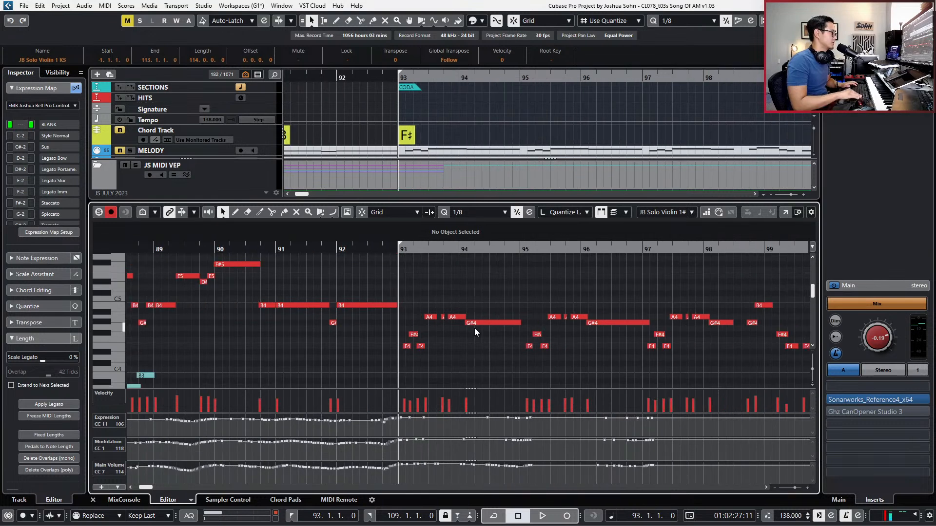
pyautogui.press('g')
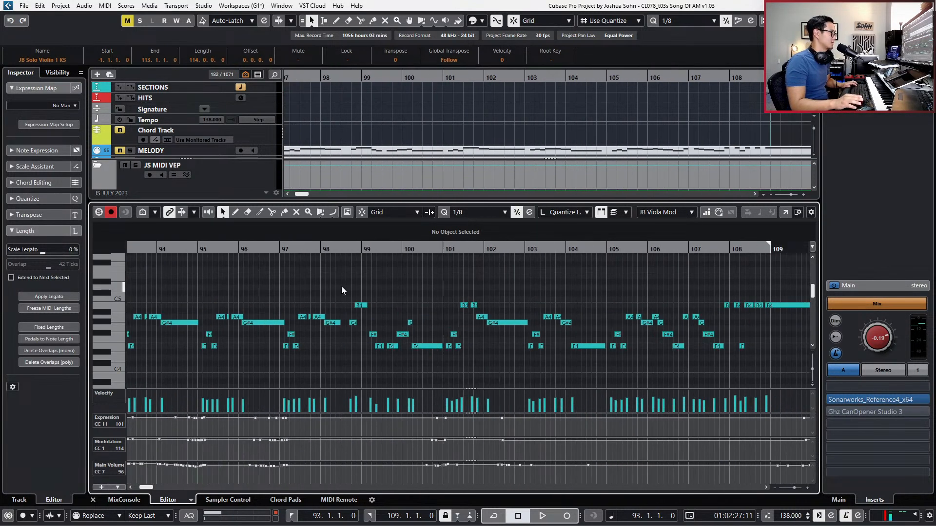
pyautogui.press('h')
pyautogui.press('h')
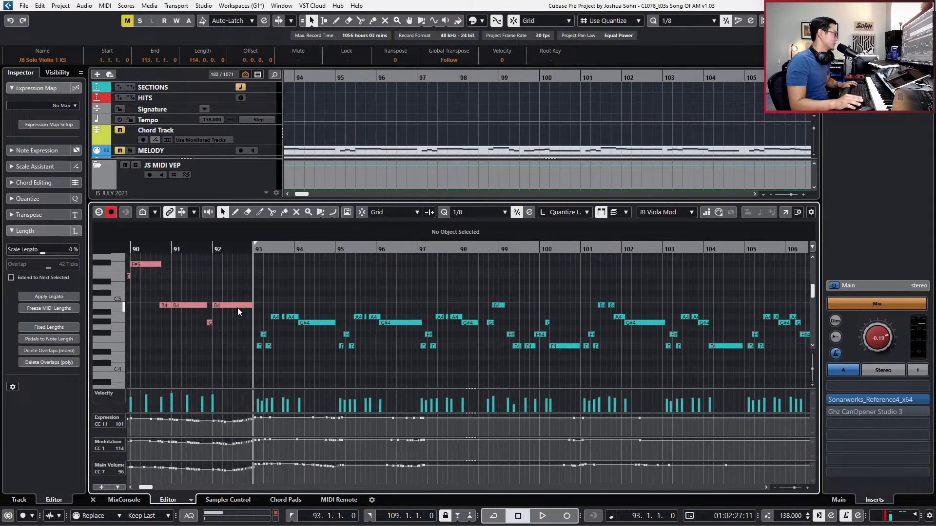
pyautogui.press('h')
pyautogui.press('h')
pyautogui.press('h')
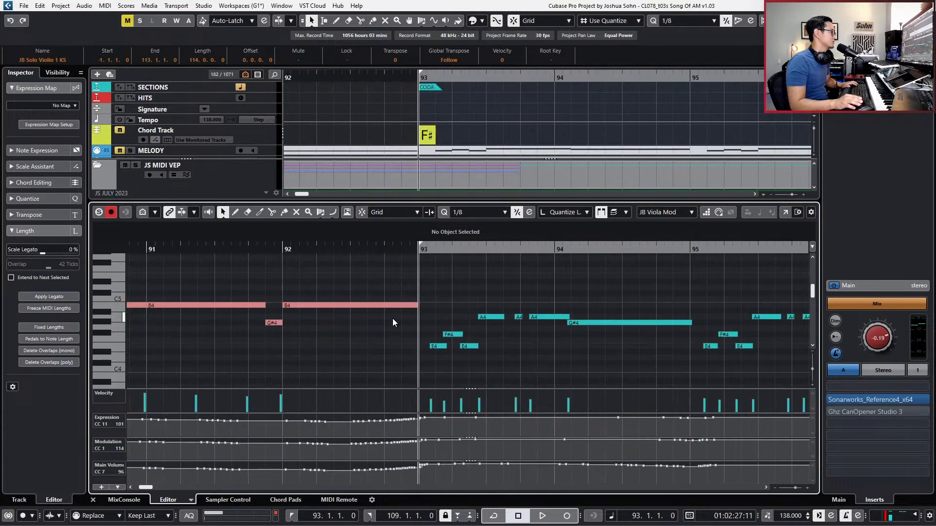
# Open the HARMONY track's coda part, unmute and solo it, and play it back from bar 93 to the end of bar 94.
pyautogui.press('Down')
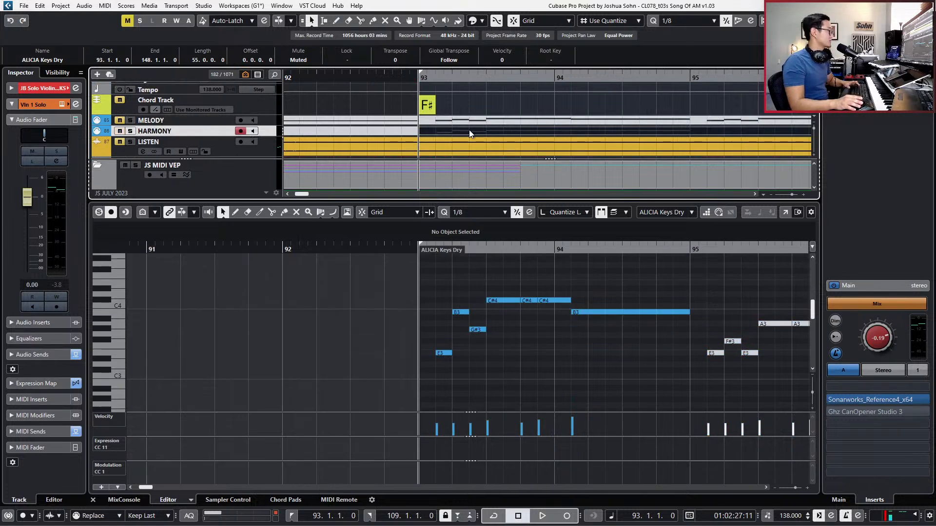
pyautogui.press('g')
pyautogui.click(469, 130)
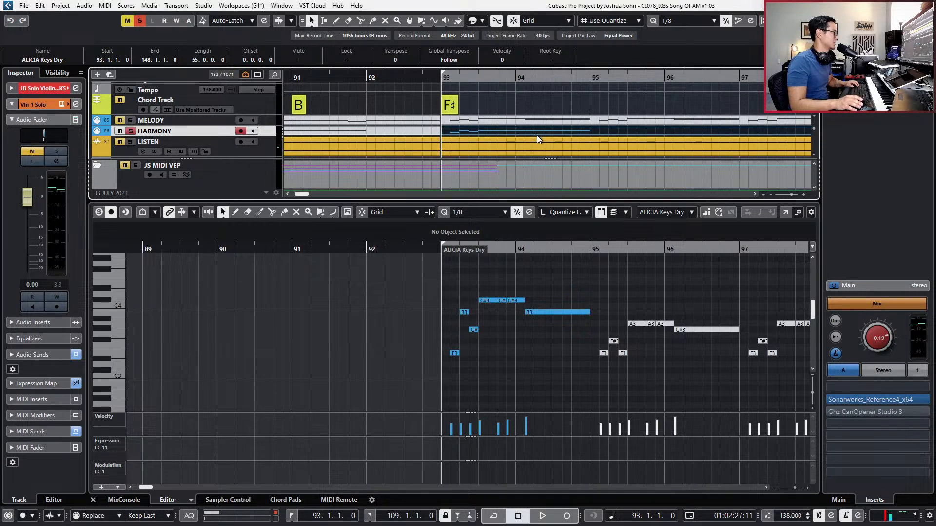
pyautogui.press('space')
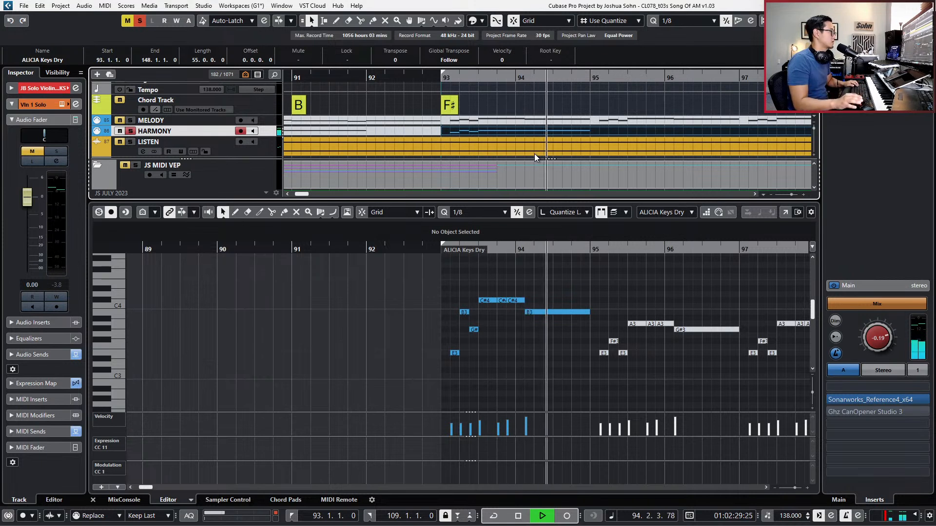
pyautogui.press('space')
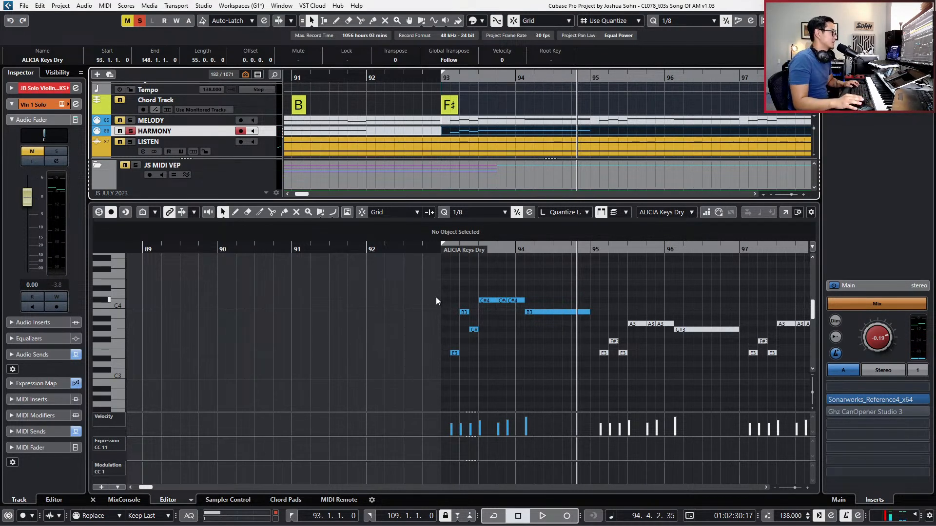
# Select the harmony notes in bars 93 and 94, turn off solo, and leave the Key Editor with the playhead at 93.1.3.0.
pyautogui.moveTo(436, 281); pyautogui.dragTo(569, 370)
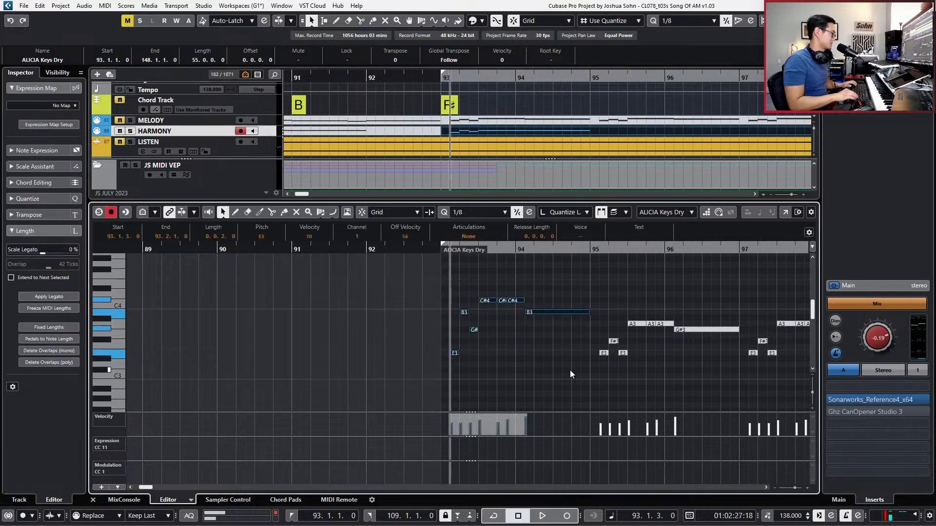
pyautogui.hotkey('ctrl', 'e')
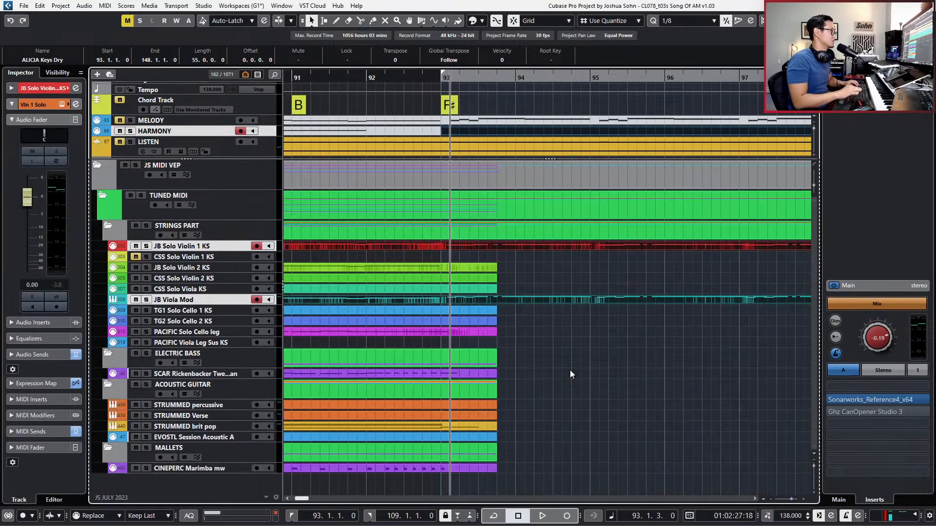
pyautogui.click(541, 315)
pyautogui.click(522, 165)
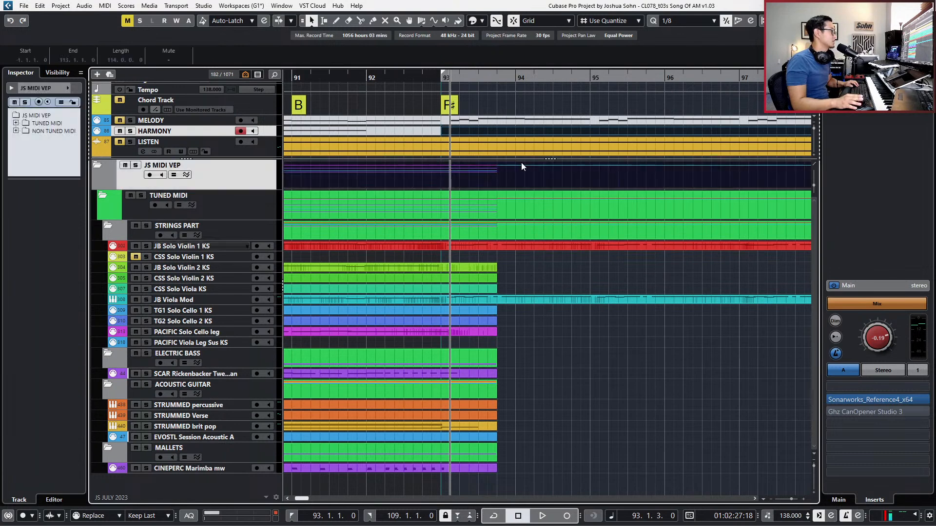
pyautogui.click(526, 126)
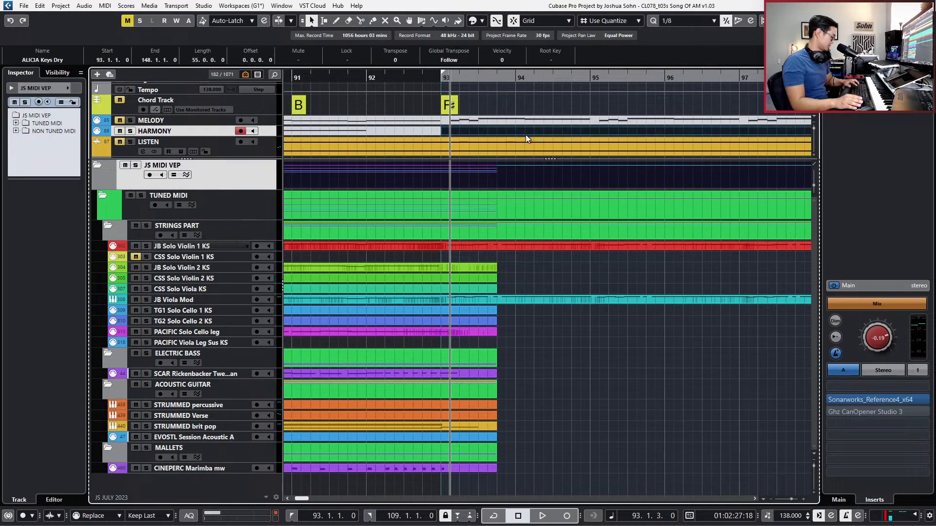
# Open the JB Viola Mod part alone in the Key Editor at the start of the coda, bar 93.
pyautogui.click(519, 301)
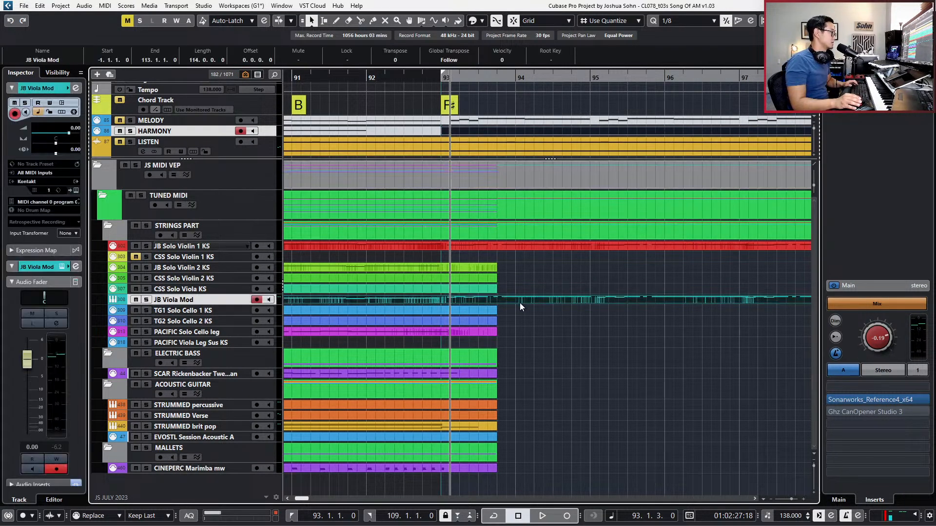
pyautogui.doubleClick(519, 302)
pyautogui.press('h')
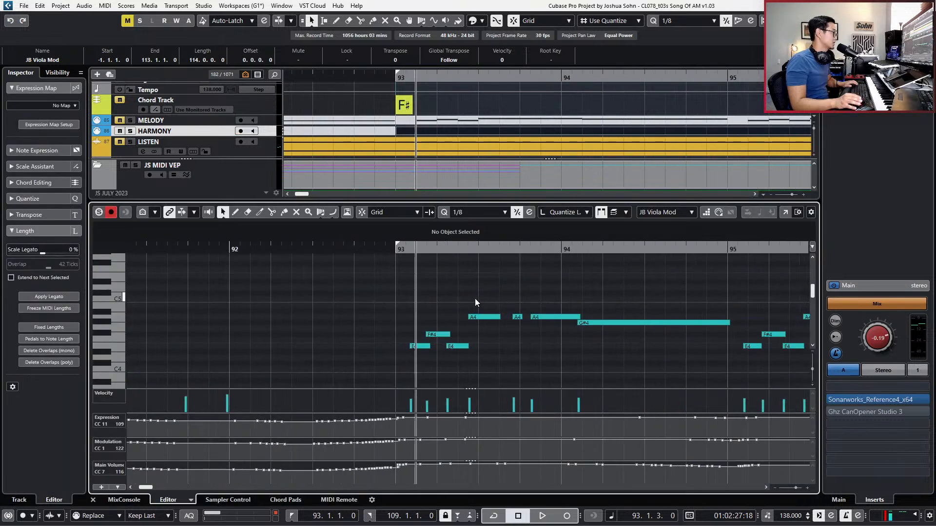
# Paste the copied harmony notes at the first coda viola note, 93.1.2.42, as a pitch reference and transpose them down one semitone.
pyautogui.press('KP_1')
pyautogui.press('2')
pyautogui.click(416, 349)
pyautogui.press('l')
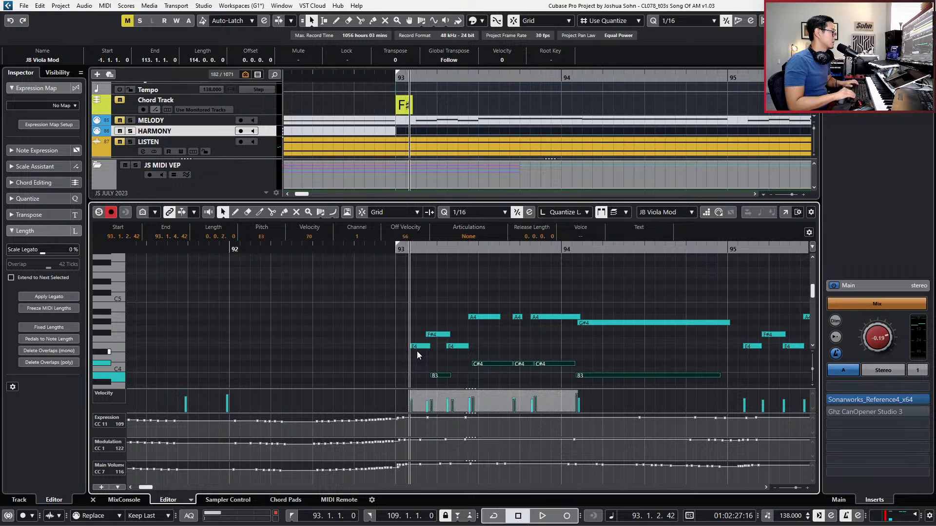
pyautogui.press('Down')
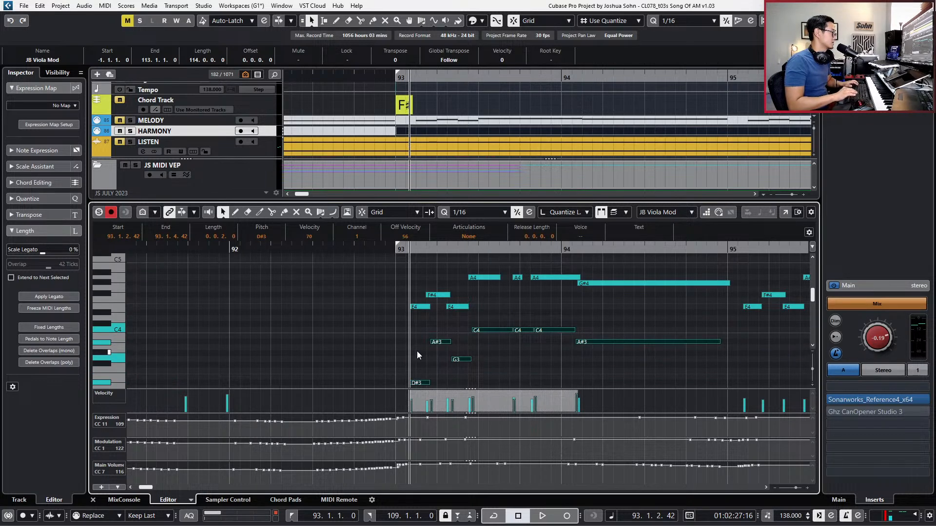
# Set the first coda viola note to D#4 and raise the second to one octave above the pasted A#3.
pyautogui.click(413, 306)
pyautogui.press('Down')
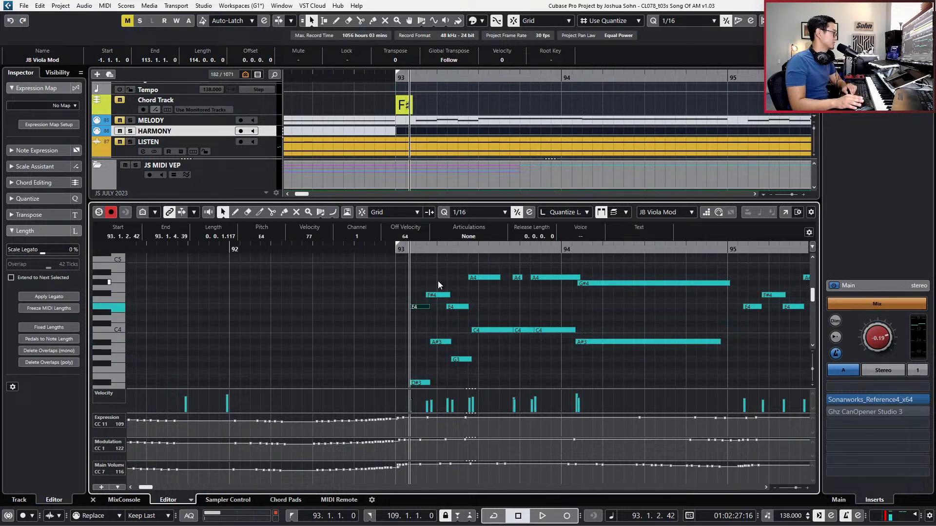
pyautogui.click(437, 281)
pyautogui.click(443, 294)
pyautogui.press('Up')
pyautogui.press('Up')
pyautogui.press('Up')
pyautogui.press('Up')
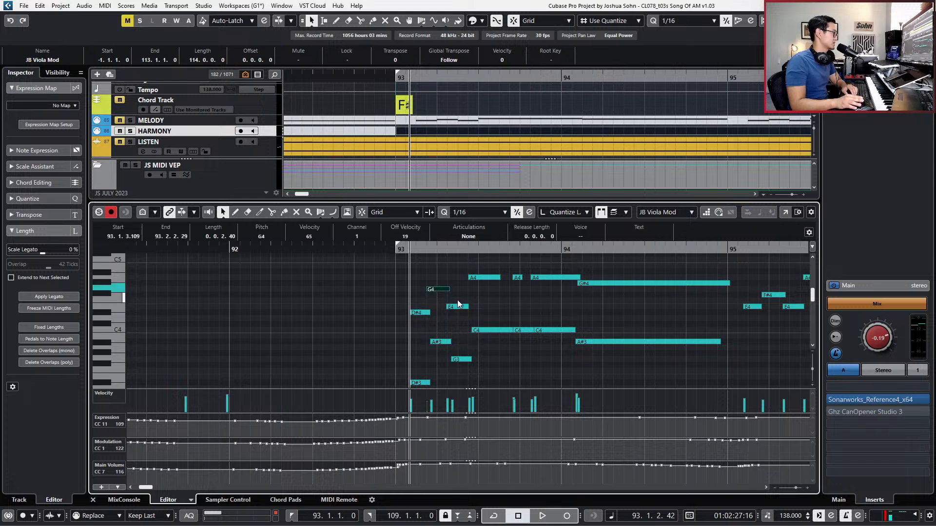
# Raise the third coda viola note three semitones, and transpose the first three notes together up one semitone to E4, B4 and G#4.
pyautogui.click(456, 306)
pyautogui.press('Up')
pyautogui.press('Up')
pyautogui.press('Up')
pyautogui.click(418, 313)
pyautogui.click(439, 273)
pyautogui.moveTo(398, 274); pyautogui.dragTo(456, 323)
pyautogui.press('Up')
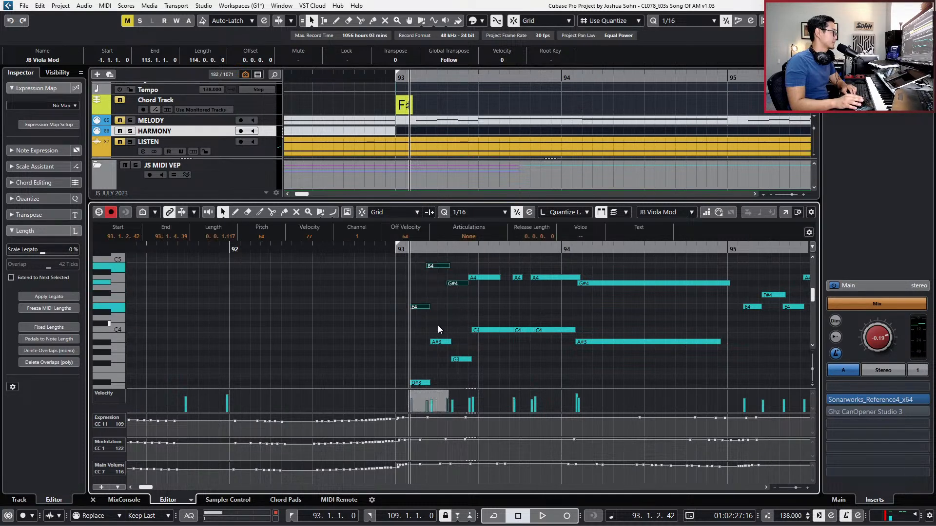
# Raise the three A4 viola notes in bar 93 to C#5 and the long G#4 in bar 94 to C5.
pyautogui.click(470, 278)
pyautogui.press('Up')
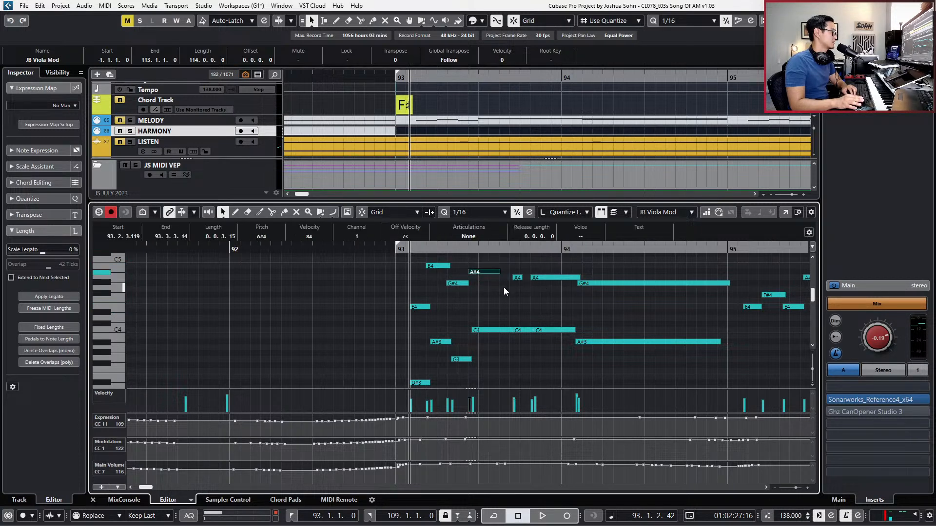
pyautogui.scroll(3, 505, 292)
pyautogui.press('Up')
pyautogui.press('Up')
pyautogui.press('Up')
pyautogui.moveTo(519, 314); pyautogui.dragTo(578, 344)
pyautogui.press('Up')
pyautogui.press('Up')
pyautogui.press('Up')
pyautogui.press('Up')
pyautogui.click(559, 314)
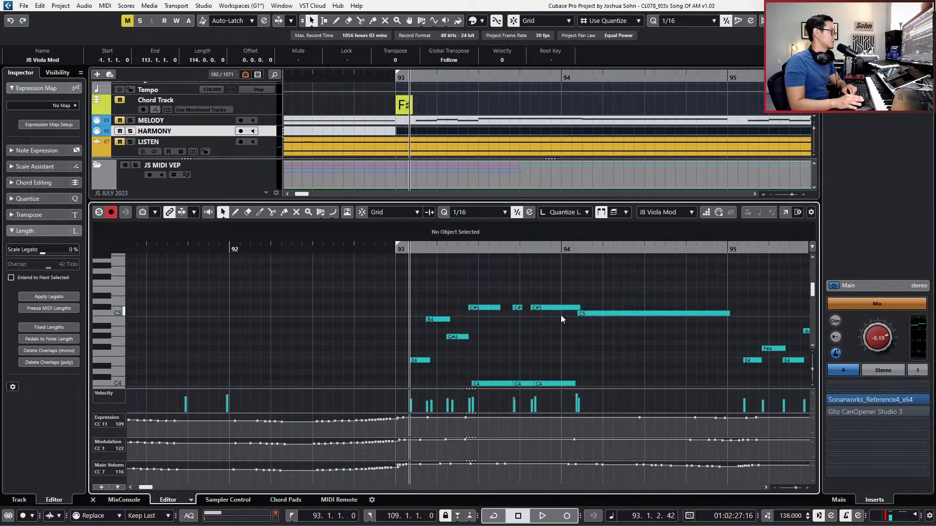
# Lower the long viola note in bar 94 to B4 and delete the pasted harmony reference notes.
pyautogui.scroll(-3, 624, 314)
pyautogui.click(619, 260)
pyautogui.press('Down')
pyautogui.moveTo(615, 311); pyautogui.dragTo(480, 351)
pyautogui.press('Delete')
pyautogui.press('Delete')
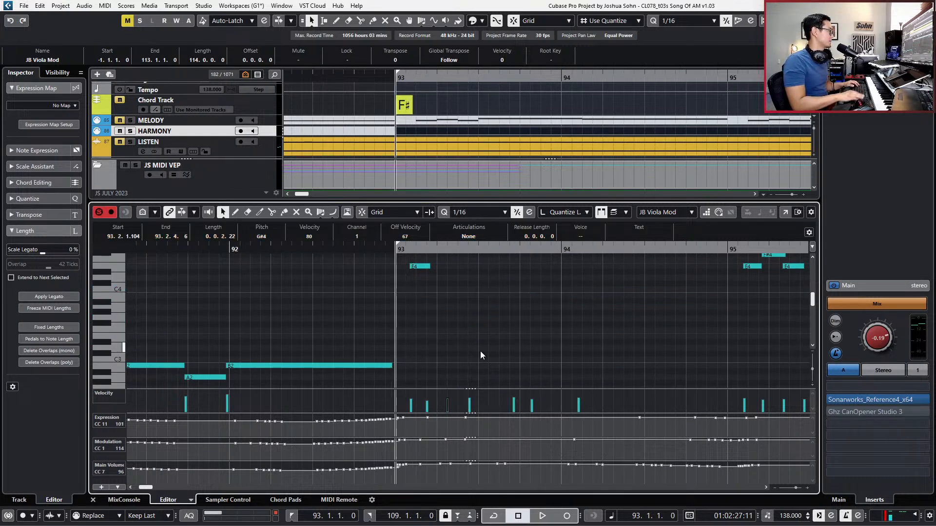
# Leave the Key Editor, solo JB Solo Violin 1 KS with JB Viola Mod, and play them back around the coda start.
pyautogui.hotkey('ctrl', 'e')
pyautogui.click(488, 246)
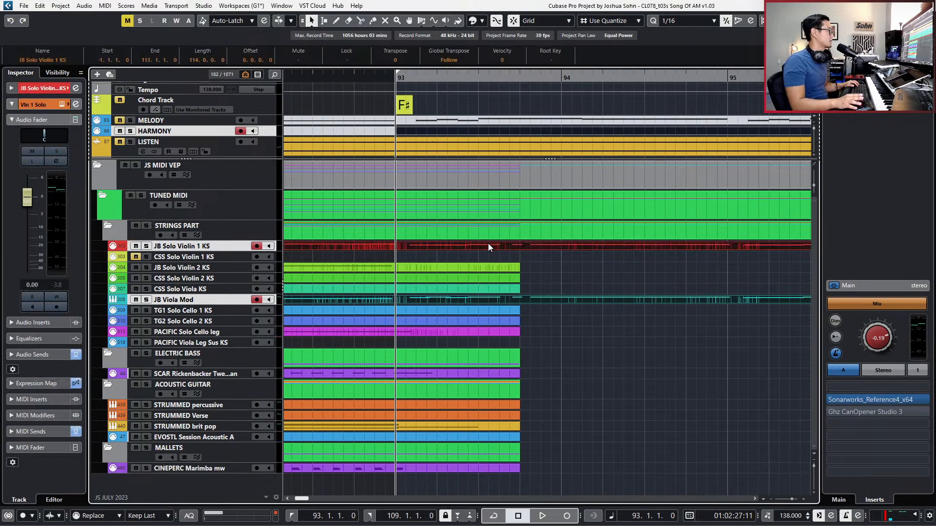
pyautogui.press('s')
pyautogui.press('space')
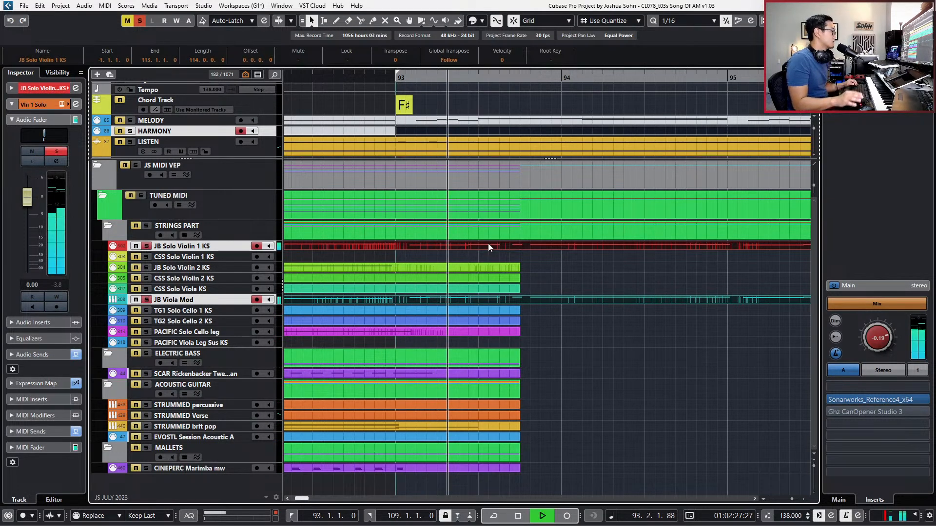
pyautogui.press('space')
pyautogui.press('space')
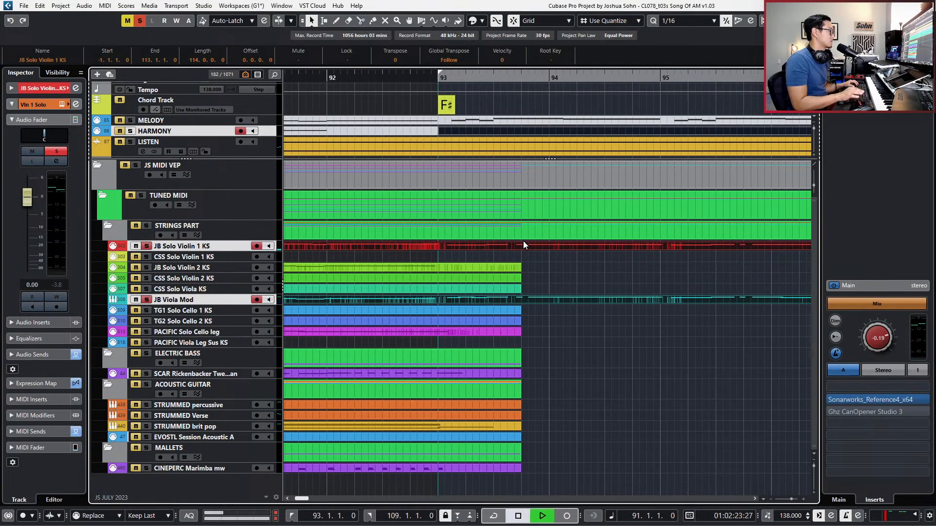
# In the JB Viola Mod part, lower all Main Volume (CC 7) events from bar 93 onward, bringing the first to 74.
pyautogui.press('g')
pyautogui.click(564, 312)
pyautogui.doubleClick(563, 298)
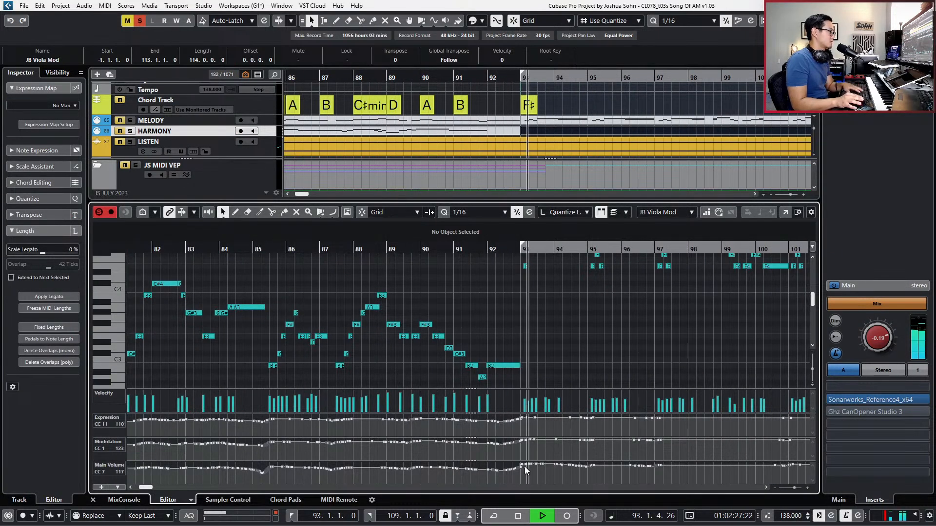
pyautogui.moveTo(519, 475); pyautogui.dragTo(679, 468)
pyautogui.press('g')
pyautogui.press('g')
pyautogui.press('g')
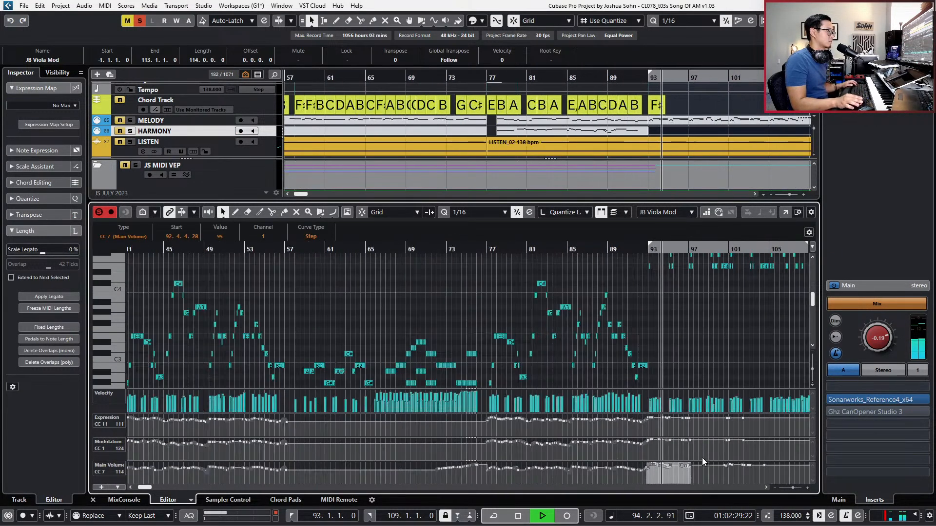
pyautogui.moveTo(646, 461); pyautogui.dragTo(650, 467)
pyautogui.press('h')
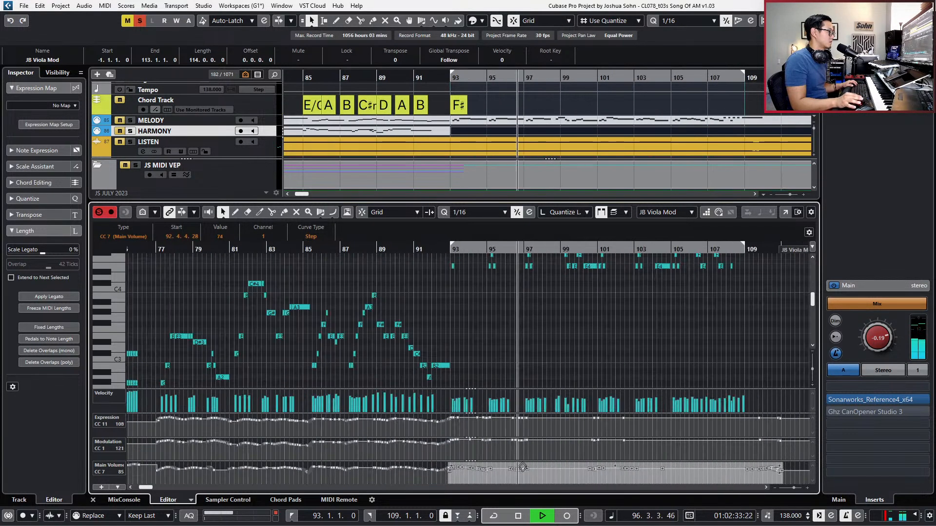
pyautogui.press('space')
pyautogui.click(445, 478)
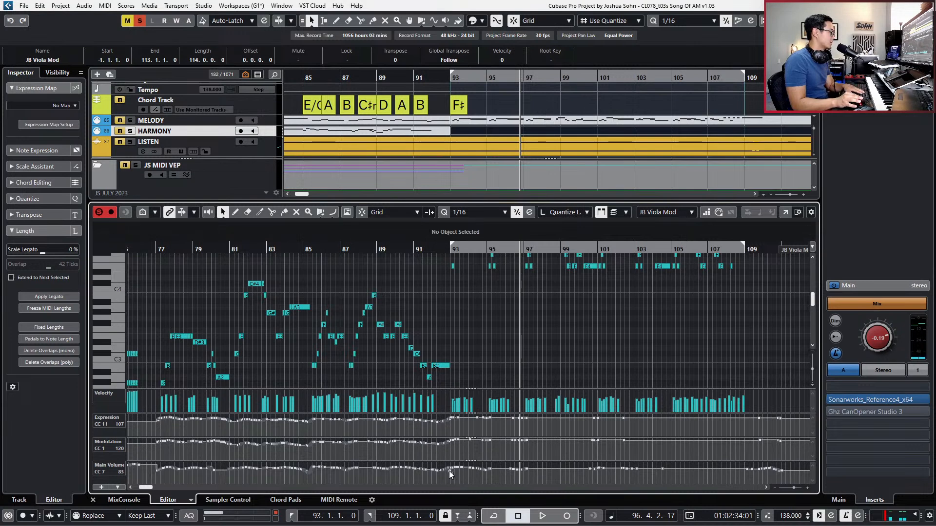
# Leave the Key Editor, turn off solo, and return the playhead to bar 93.
pyautogui.hotkey('ctrl', 'e')
pyautogui.press('s')
pyautogui.press('KP_Subtract')
pyautogui.press('g')
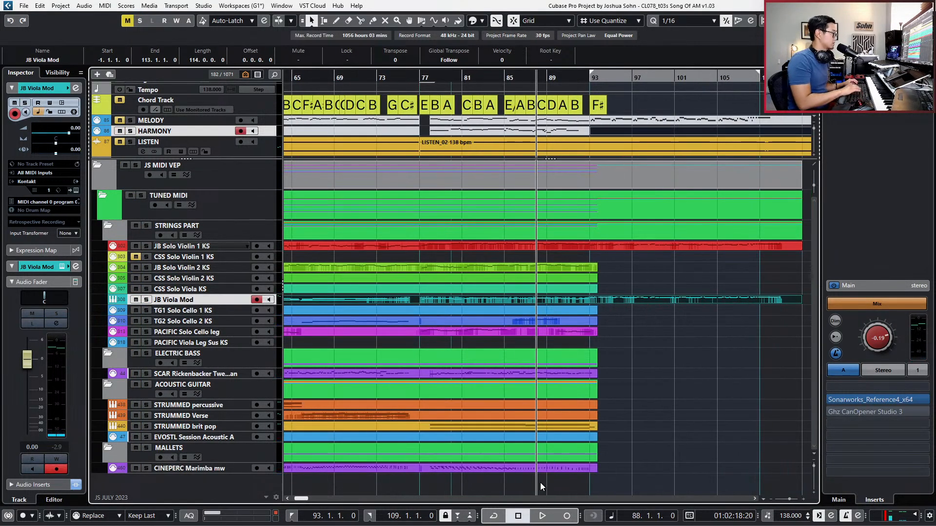
pyautogui.press('h')
pyautogui.press('KP_Subtract')
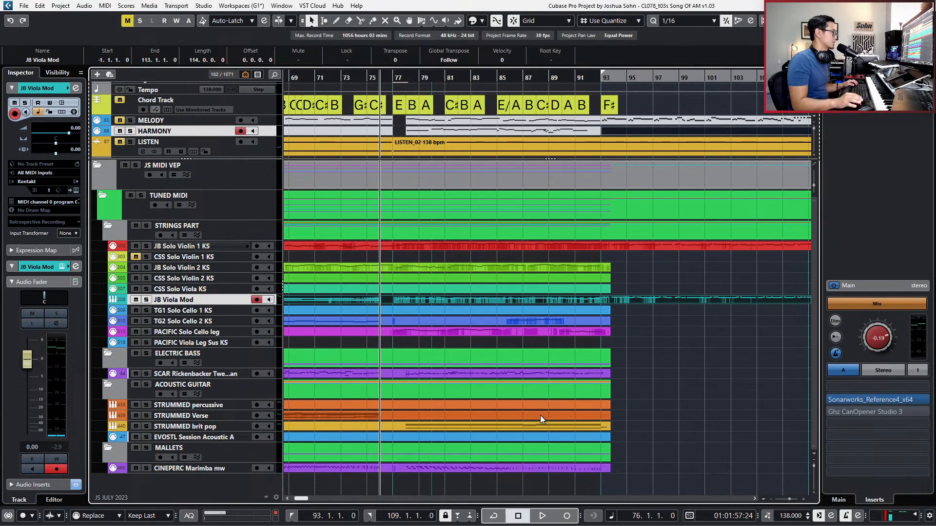
pyautogui.press('KP_Add')
pyautogui.press('KP_1')
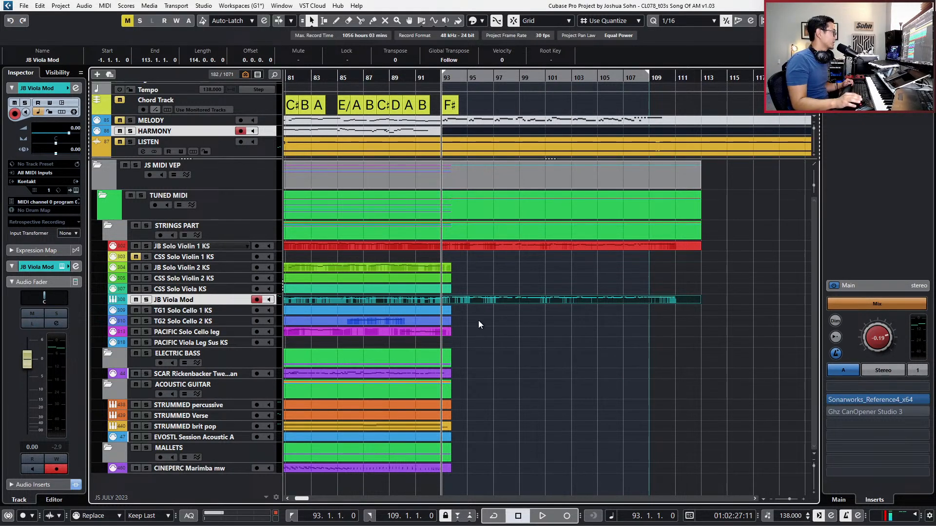
# Split the JB Viola Mod part at 93.1.1.75 and move its coda section to the CSS Solo Viola KS track.
pyautogui.scroll(1, 478, 320)
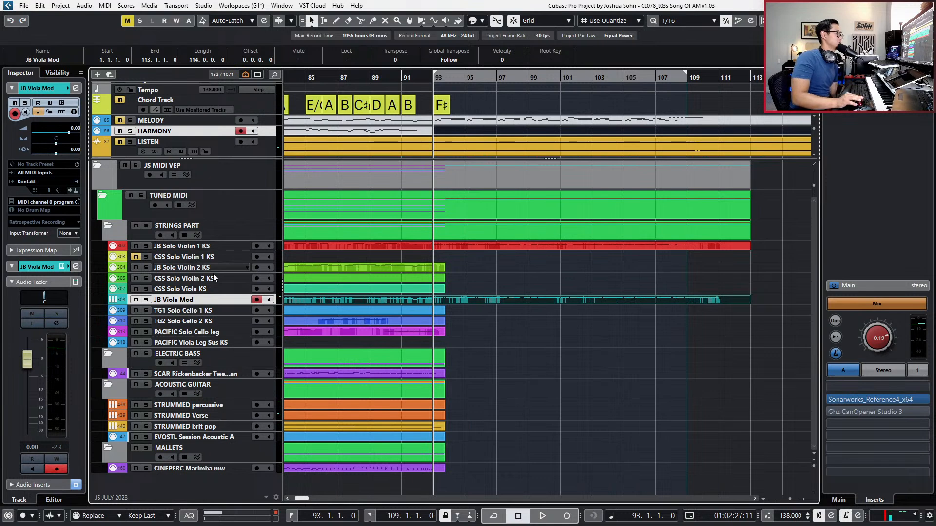
pyautogui.scroll(10, 428, 309)
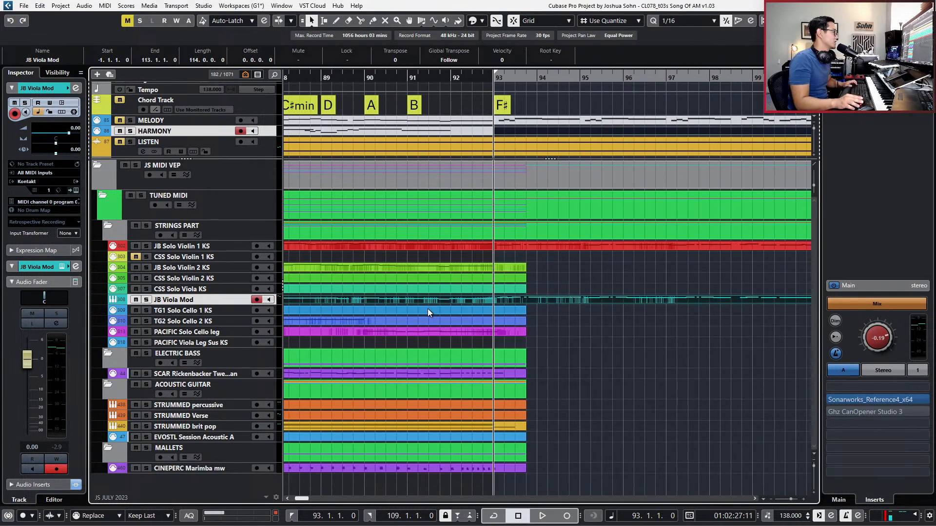
pyautogui.keyDown('alt'); pyautogui.click(479, 299); pyautogui.keyUp('alt')
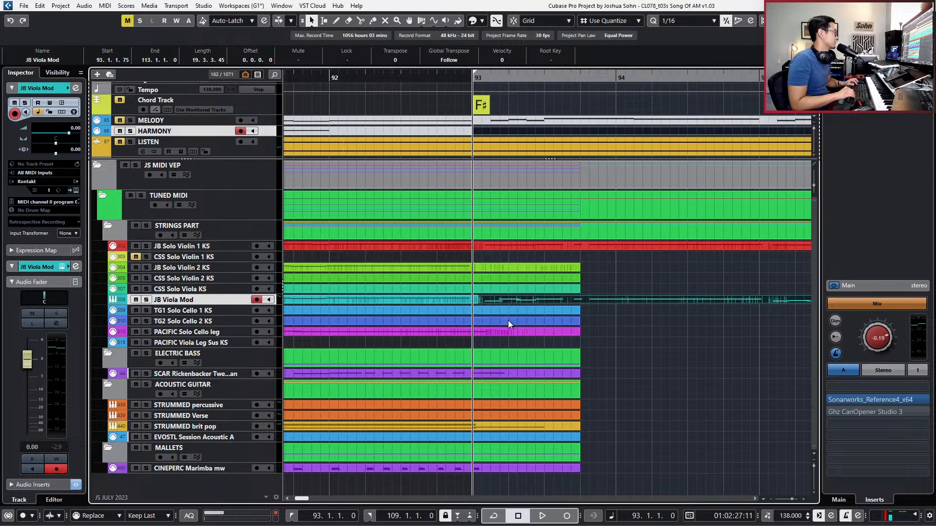
pyautogui.hotkey('ctrl', 'Up')
# Solo CSS Solo Viola KS and JB Solo Violin 1 KS and play the coda from bar 93 to bar 101.
pyautogui.press('s')
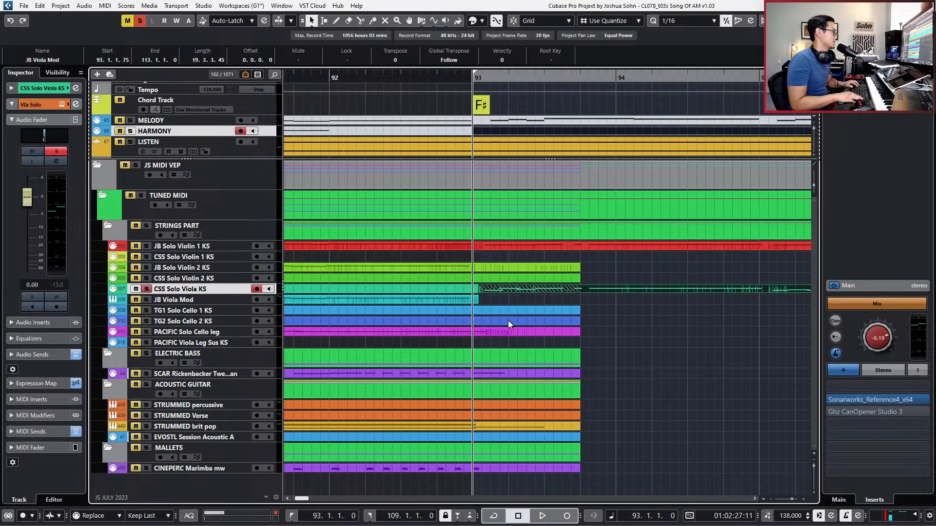
pyautogui.click(507, 247)
pyautogui.press('space')
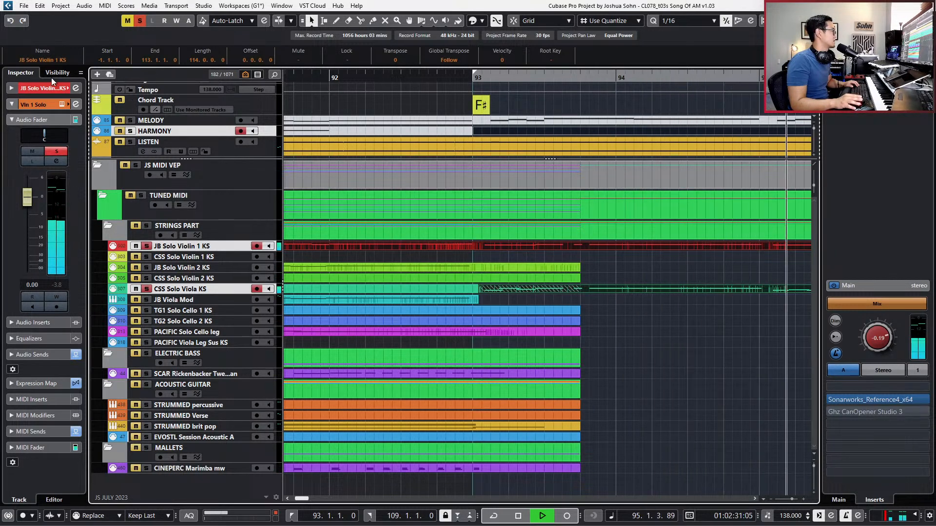
pyautogui.click(611, 289)
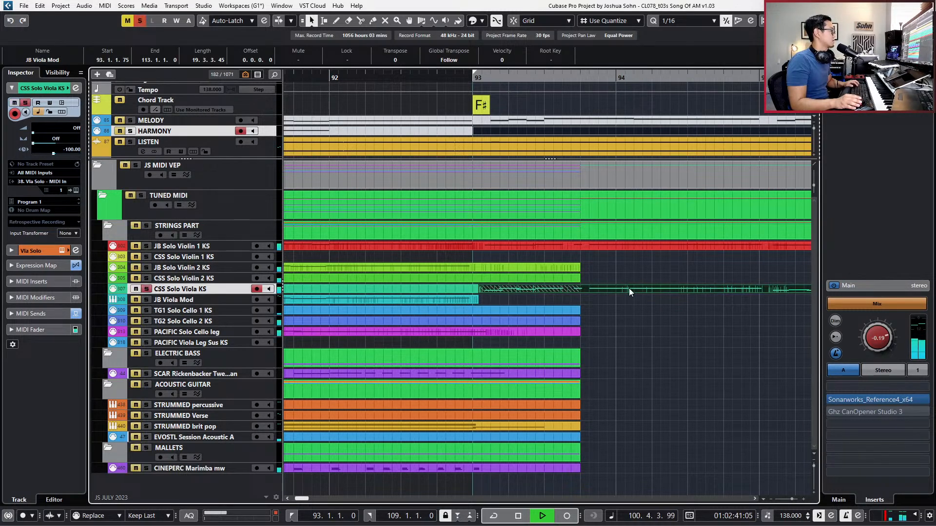
pyautogui.press('space')
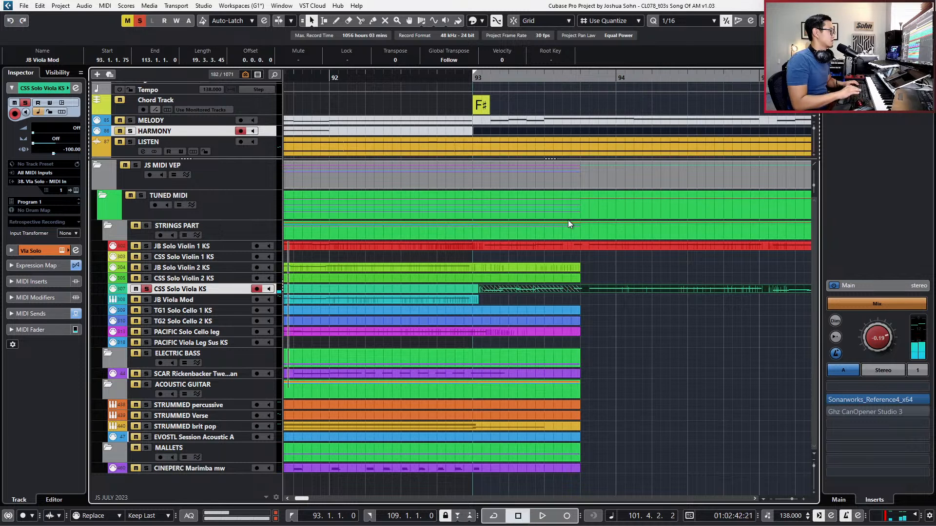
# Assign the Leg articulation to all notes of the CSS Solo Viola KS coda part, play it from bar 93, and leave the Key Editor.
pyautogui.press('Return')
pyautogui.click(478, 237)
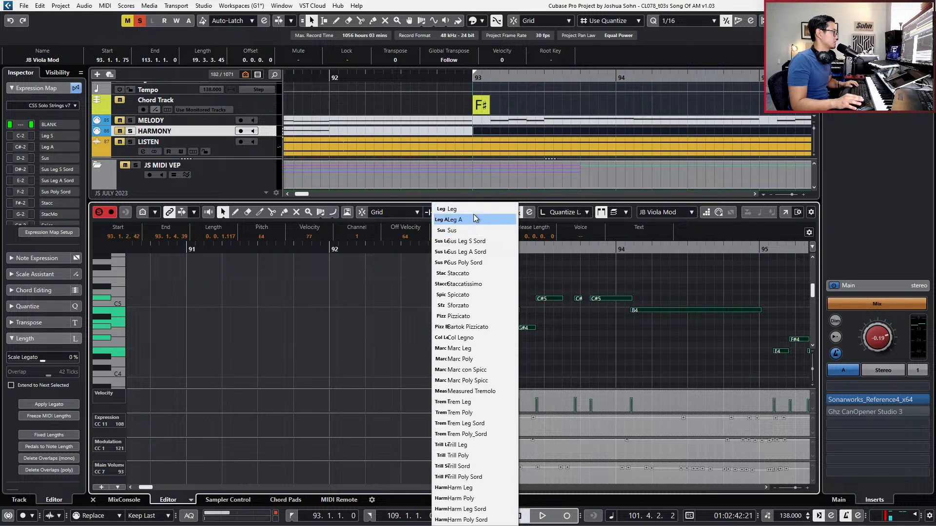
pyautogui.press('Escape')
pyautogui.press('space')
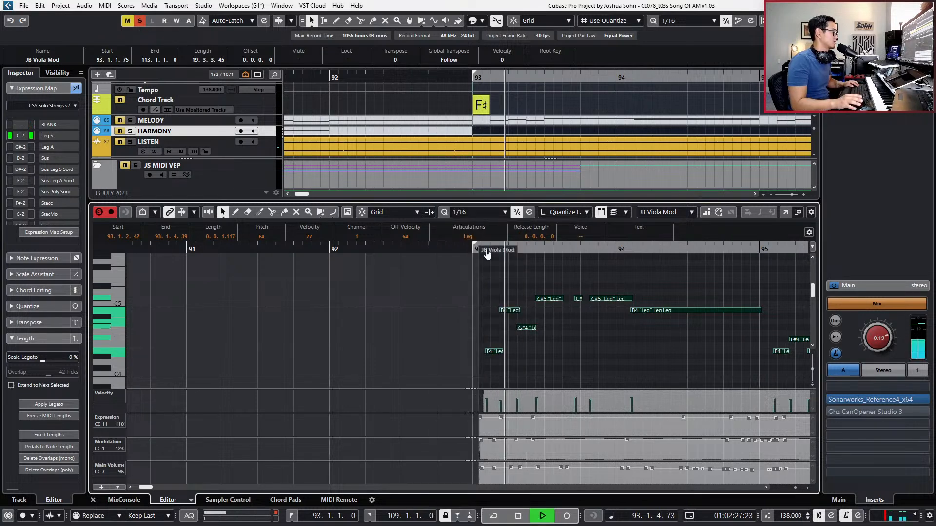
pyautogui.scroll(-2, 592, 349)
pyautogui.scroll(-5, 592, 349)
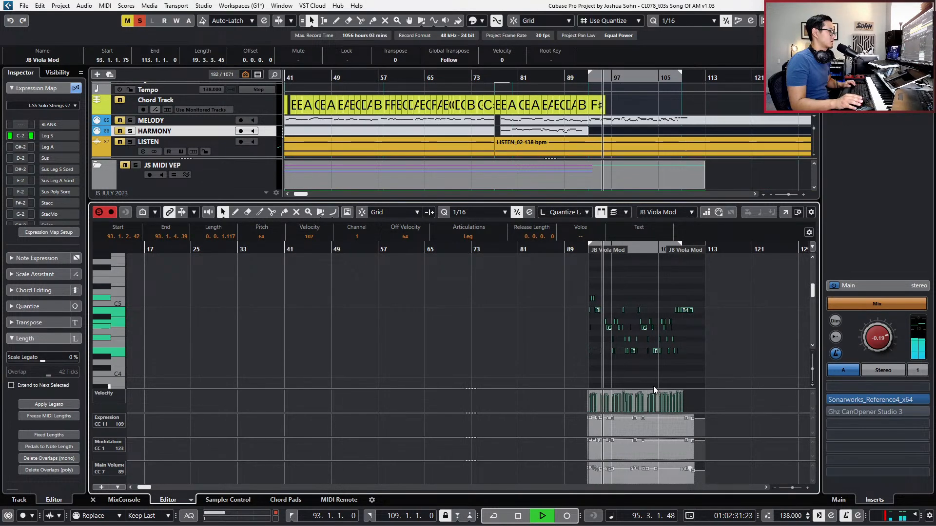
pyautogui.press('space')
pyautogui.hotkey('ctrl', 'alt', 'e')
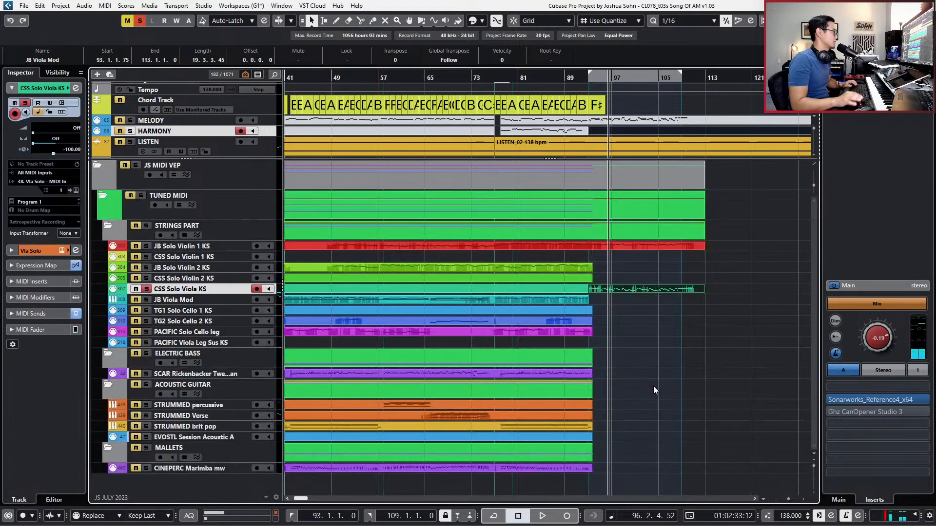
# Turn off solo and trim the earlier CSS Solo Viola KS part so it ends just before bar 93.
pyautogui.scroll(2, 636, 324)
pyautogui.press('s')
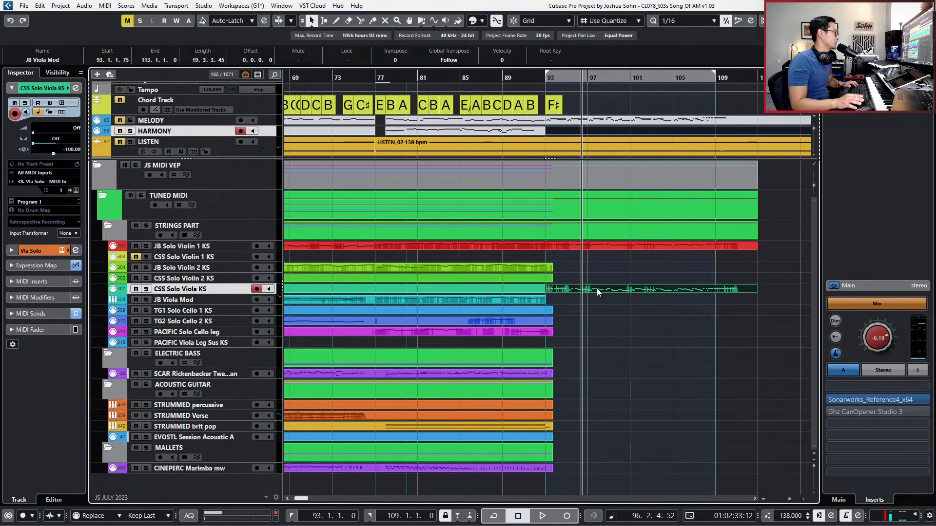
pyautogui.click(542, 289)
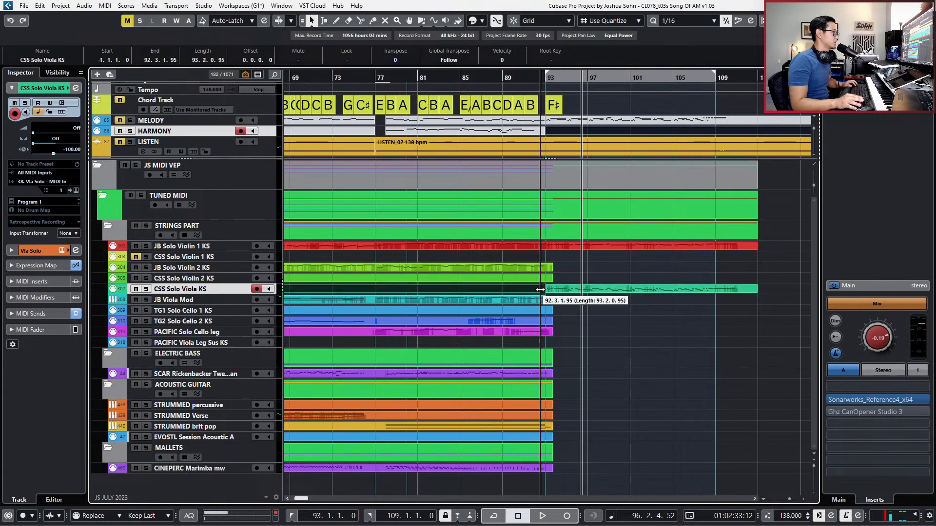
pyautogui.scroll(2, 566, 285)
pyautogui.click(581, 288)
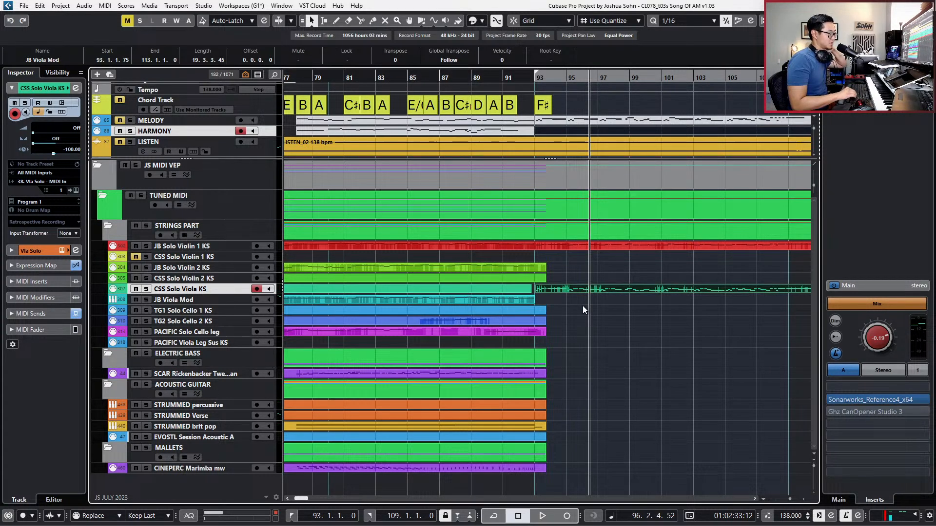
pyautogui.scroll(-2, 583, 306)
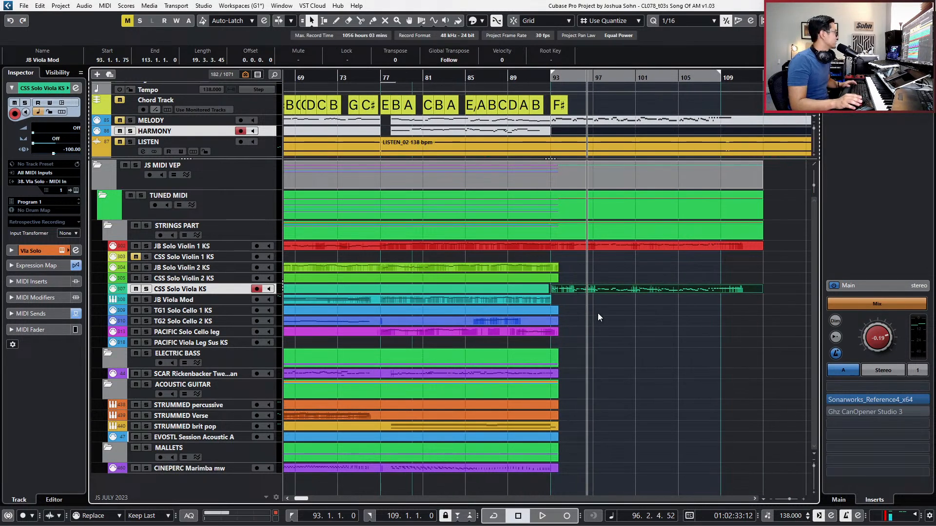
pyautogui.scroll(2, 598, 313)
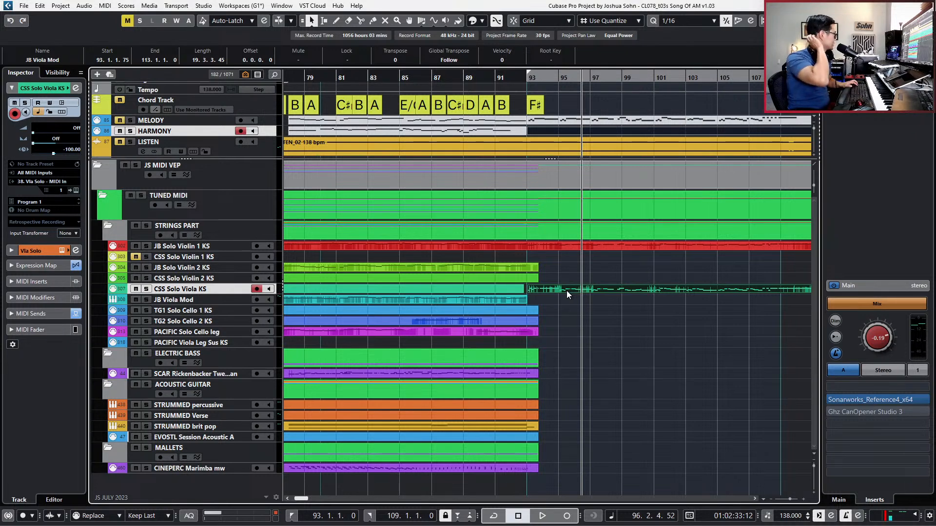
pyautogui.press('g')
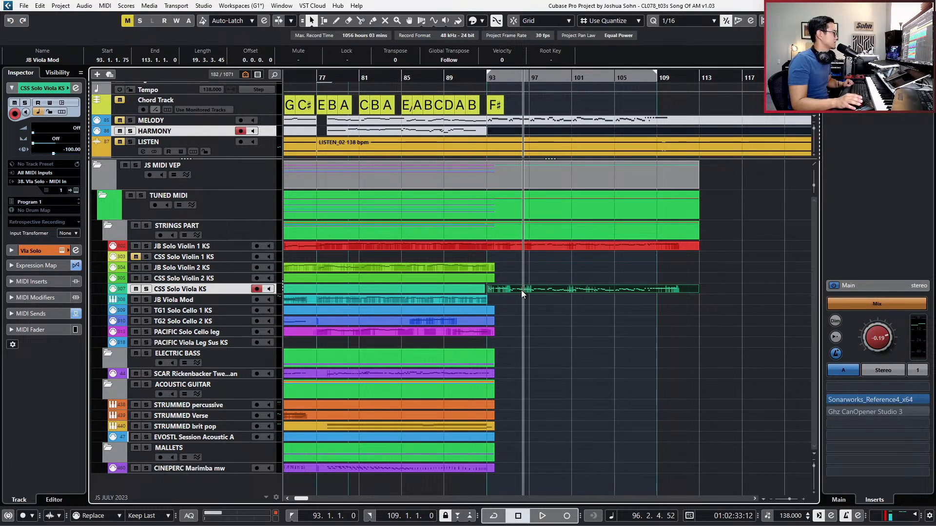
# Move the coda part from CSS Solo Viola KS up to CSS Solo Violin 2 KS and down again to JB Viola Mod.
pyautogui.press('h')
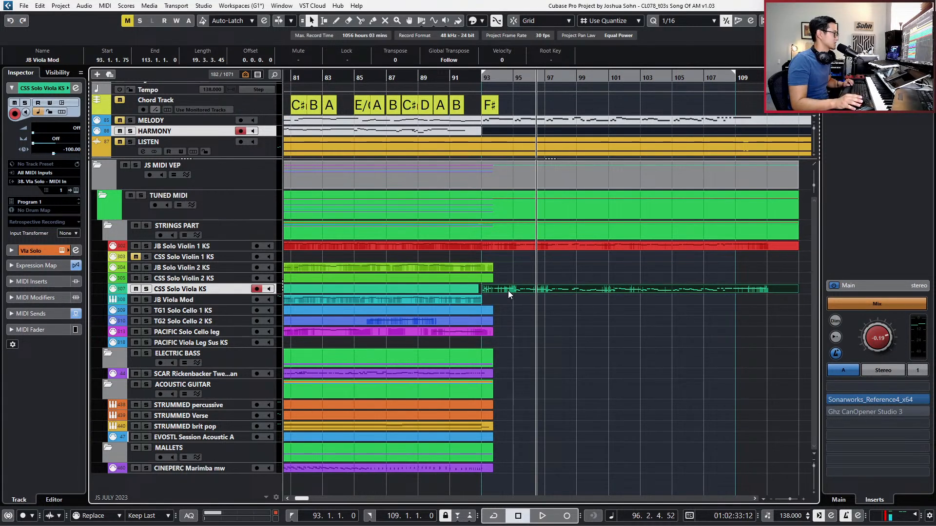
pyautogui.press('Up')
pyautogui.press('Up')
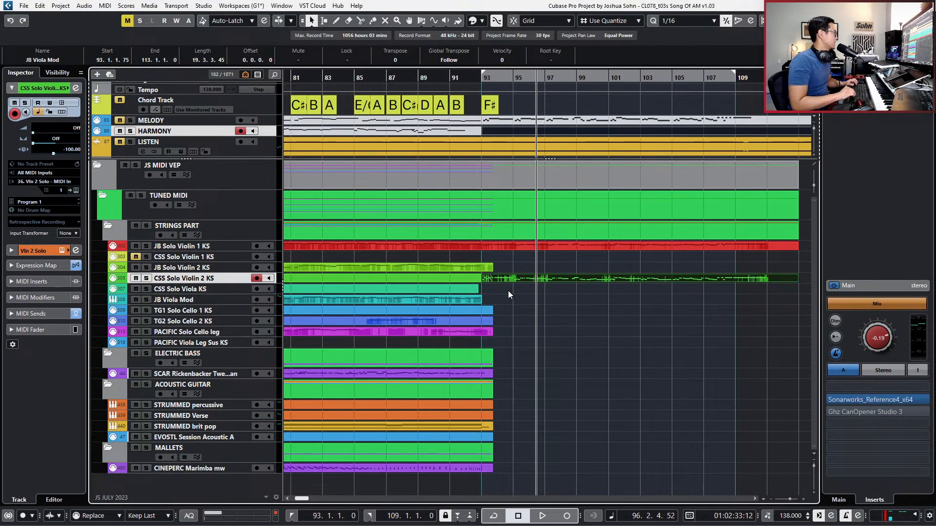
pyautogui.press('Down')
pyautogui.press('Down')
pyautogui.press('Down')
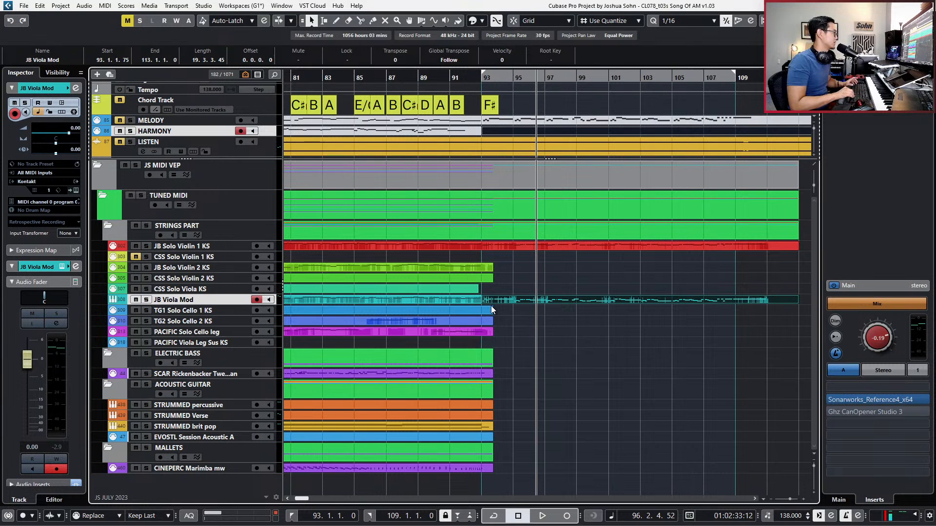
# Move the coda part down past TG2 Solo Cello 2 KS to PACIFIC Solo Cello leg and briefly solo that track.
pyautogui.press('Down')
pyautogui.press('Down')
pyautogui.press('b')
pyautogui.press('b')
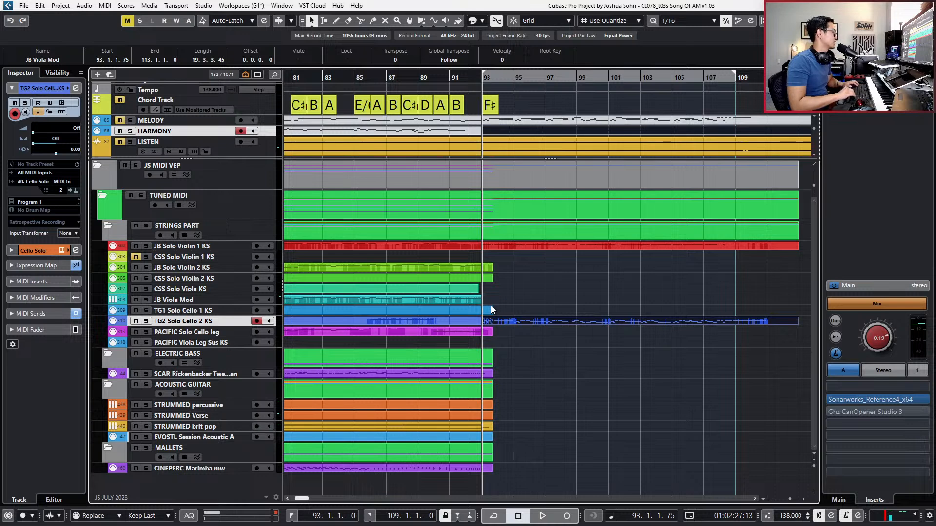
pyautogui.press('Down')
pyautogui.press('Down')
pyautogui.press('Up')
pyautogui.press('s')
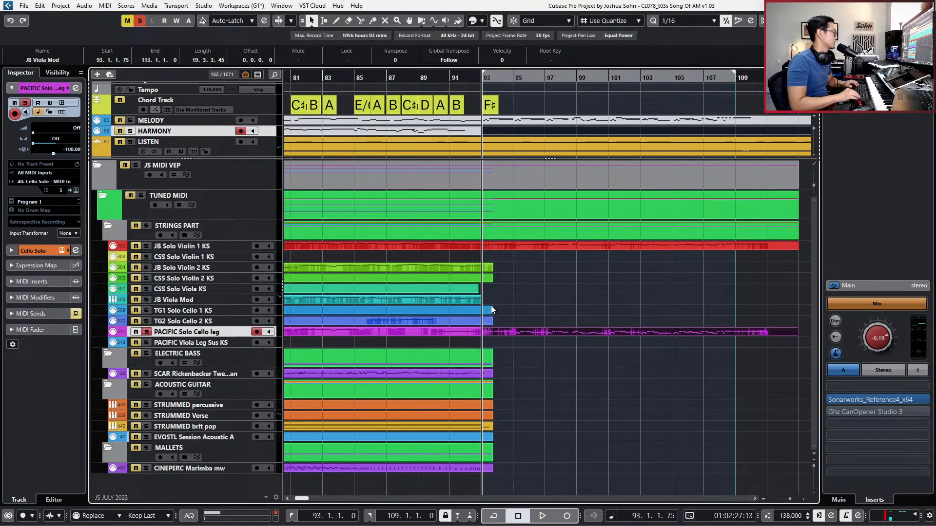
pyautogui.press('s')
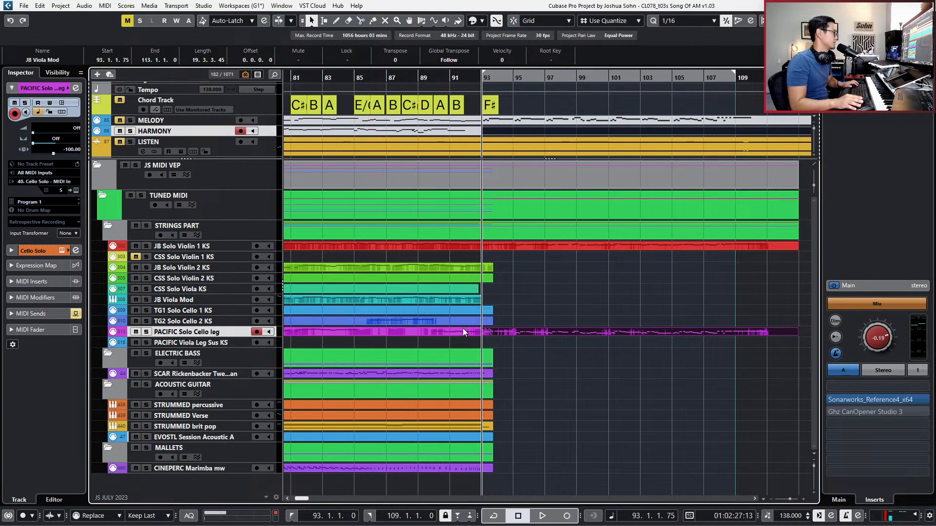
# Trim the earlier PACIFIC Solo Cello leg part to end at bar 93 and disable the PACIFIC Viola Leg Sus KS track.
pyautogui.click(468, 331)
pyautogui.moveTo(481, 335); pyautogui.dragTo(481, 335)
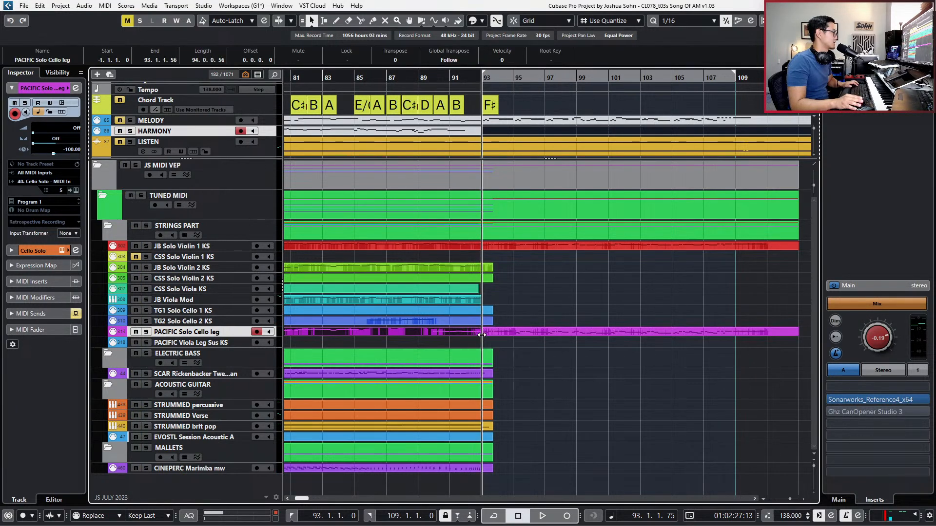
pyautogui.click(190, 342)
pyautogui.press('g')
pyautogui.press('g')
pyautogui.press('h')
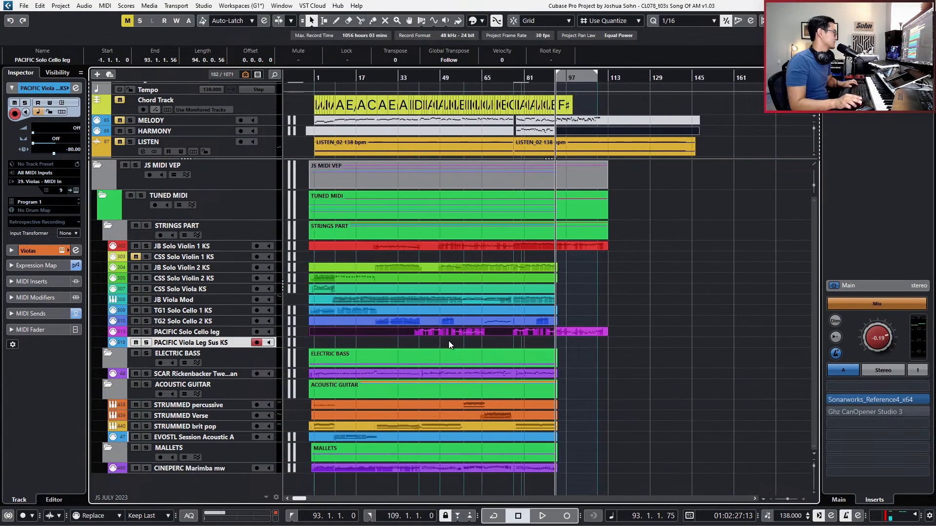
pyautogui.press('g')
pyautogui.press('h')
pyautogui.press('h')
pyautogui.hscroll(-5, 536, 326)
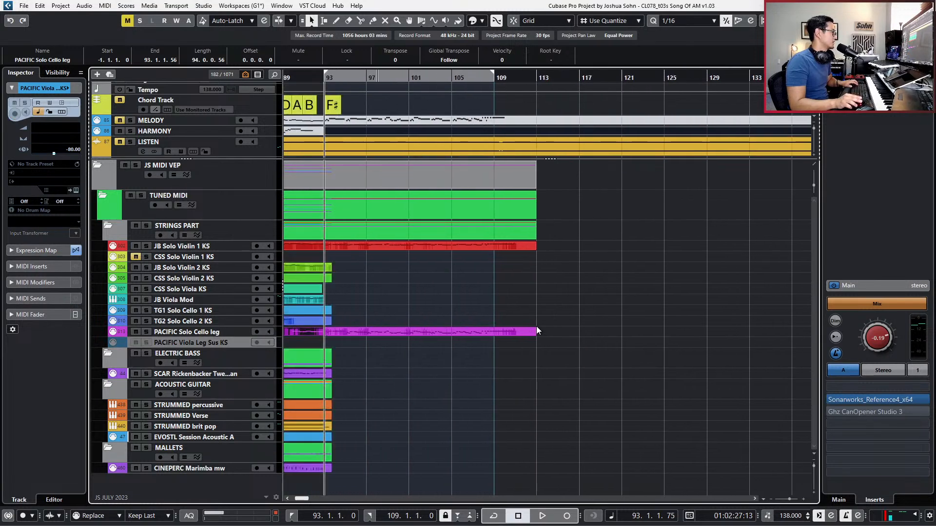
# Select the coda part on PACIFIC Solo Cello leg, solo the track, and play it from bar 93.
pyautogui.press('Up')
pyautogui.press('s')
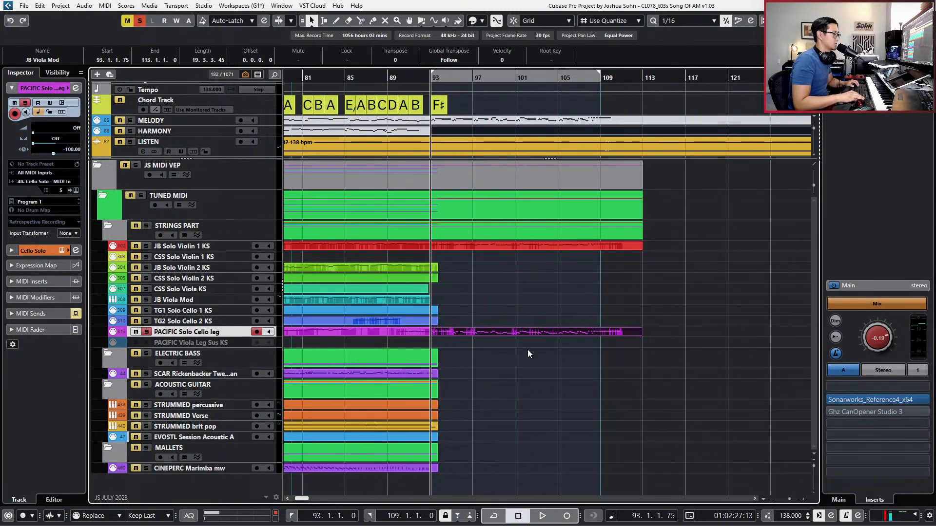
pyautogui.press('space')
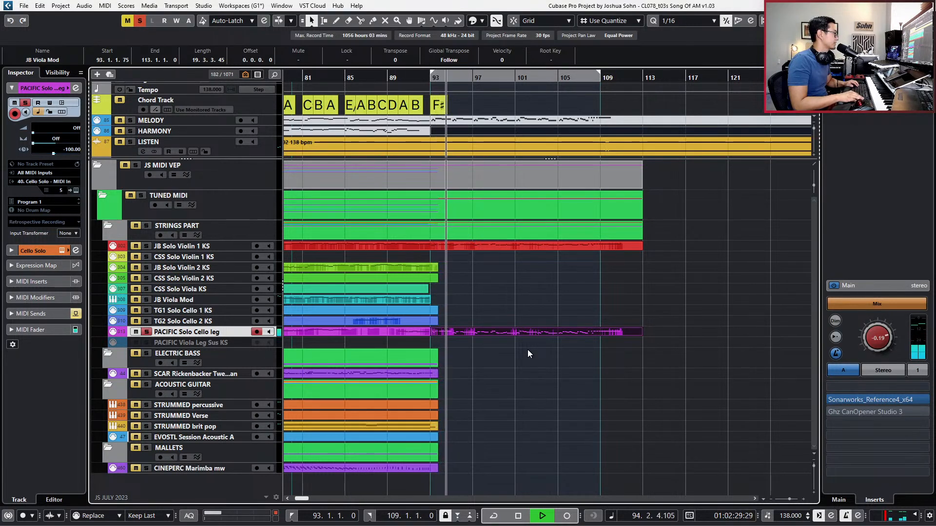
# Open the coda part in the Key Editor and transpose all its notes down one octave, checking it by playback.
pyautogui.hotkey('ctrl', 'e')
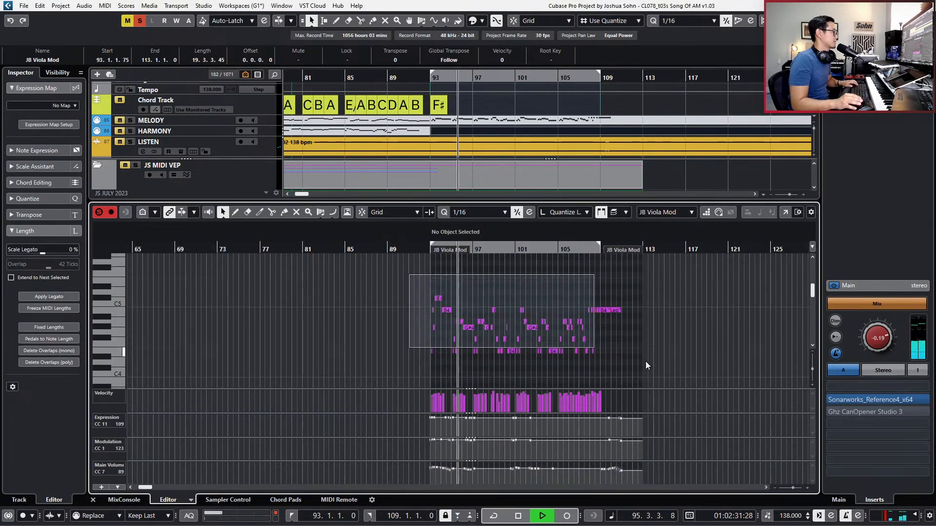
pyautogui.hotkey('ctrl', 'a')
pyautogui.hotkey('shift', 'Up')
pyautogui.press('space')
pyautogui.press('space')
pyautogui.hotkey('shift', 'Down')
pyautogui.hotkey('shift', 'Down')
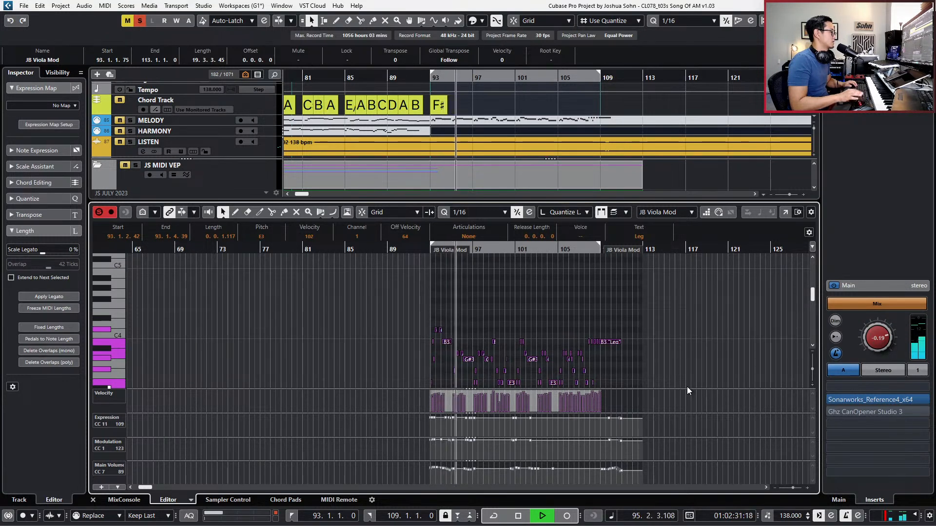
# Flatten the Main Volume curve across the coda part, stop playback, and leave the Key Editor.
pyautogui.click(429, 474)
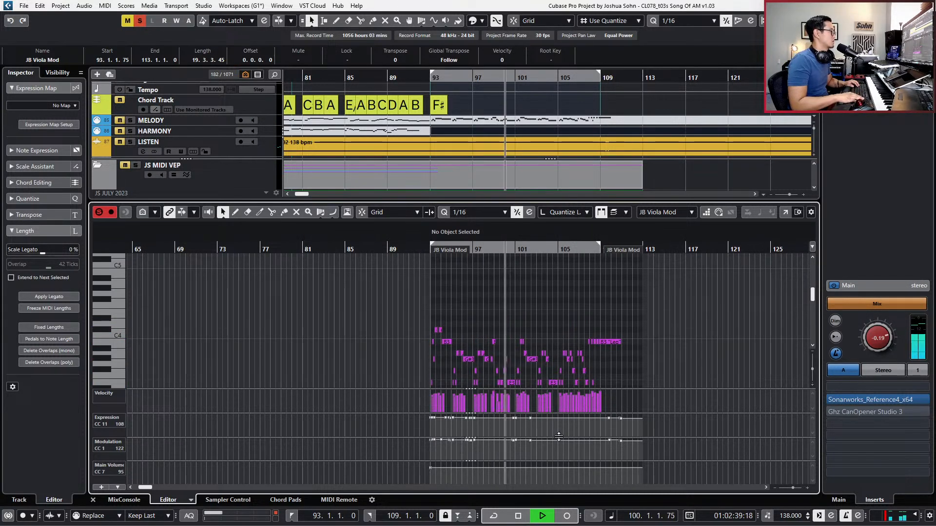
pyautogui.press('space')
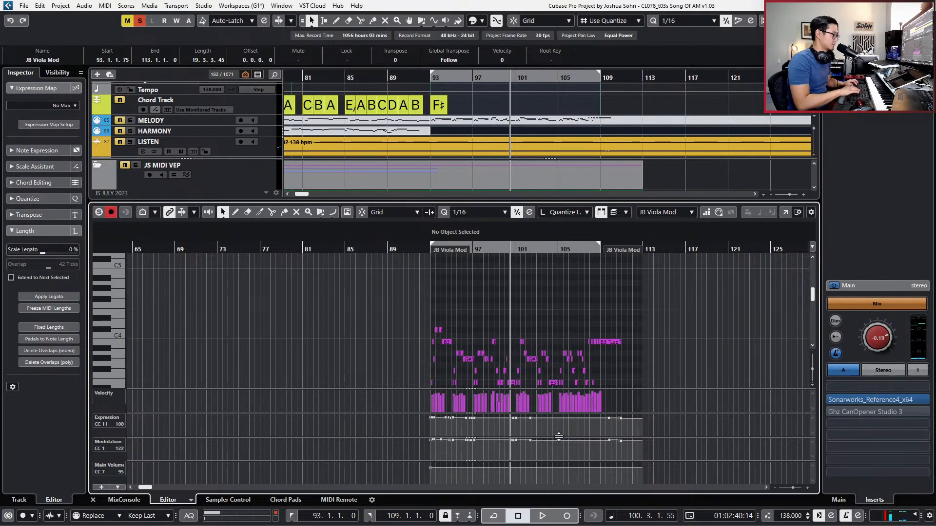
pyautogui.press('KP_1')
pyautogui.press('Return')
pyautogui.scroll(2, 559, 436)
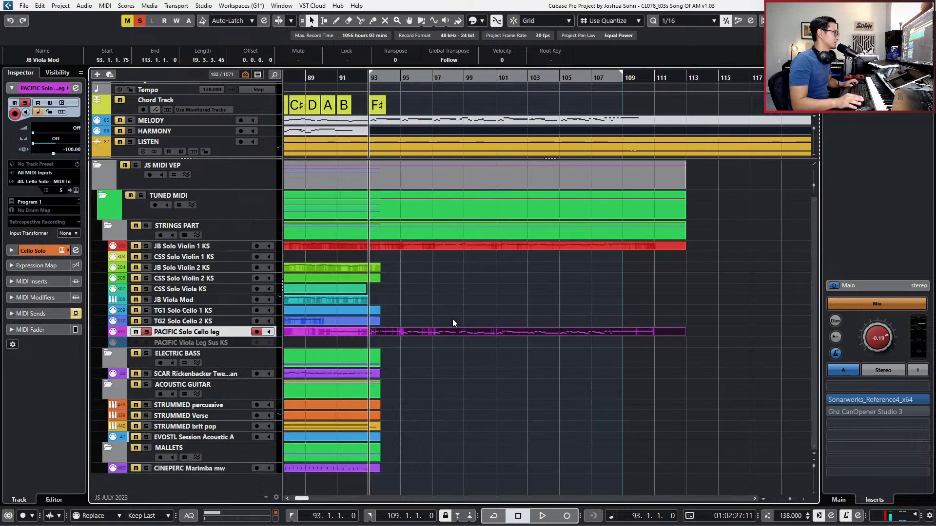
# Move the coda part to TG2 Solo Cello 2 KS, solo the track, and play it from bar 93 with the Key Editor open.
pyautogui.hotkey('ctrl', 'Up')
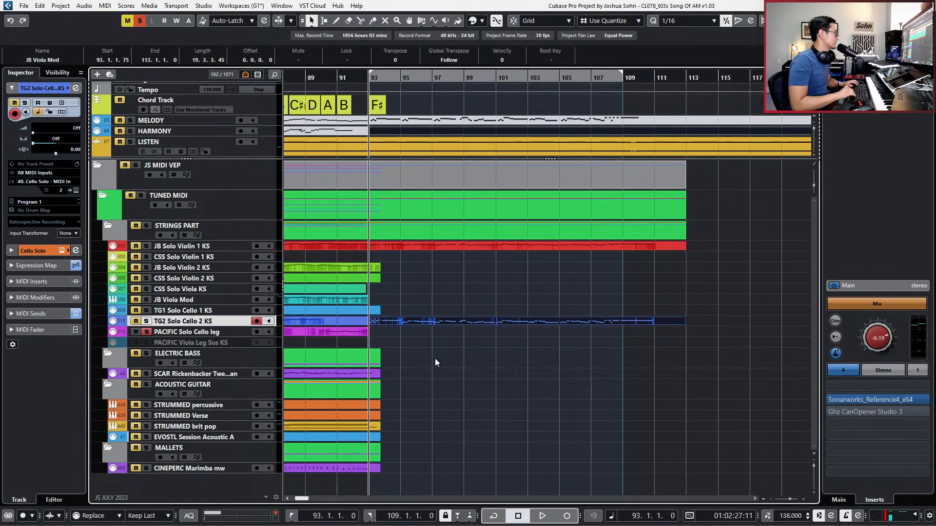
pyautogui.press('s')
pyautogui.press('space')
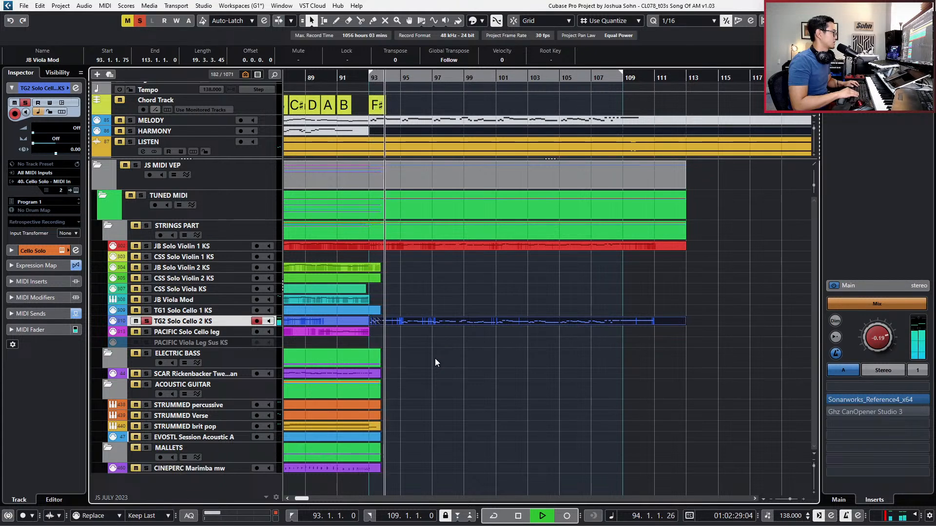
pyautogui.press('Return')
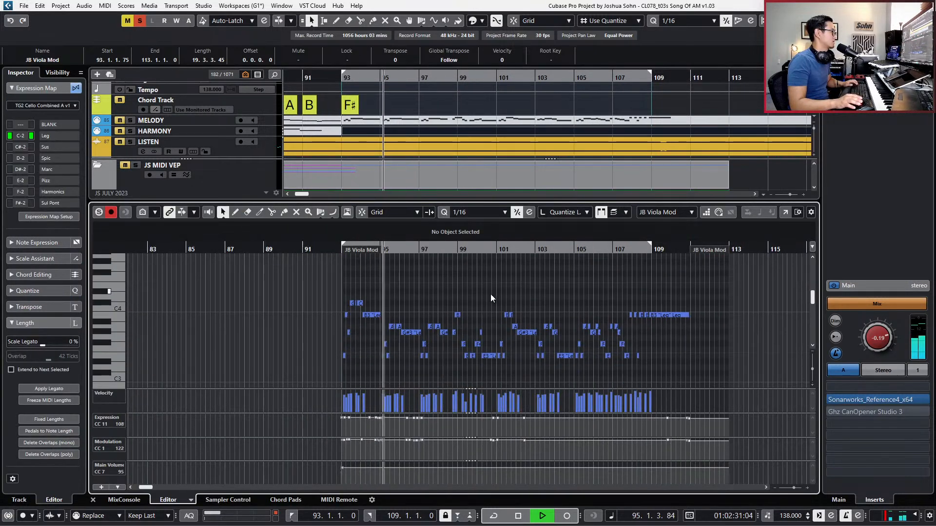
pyautogui.press('space')
pyautogui.press('Return')
# Move the coda part to TG1 Solo Cello 1 KS, turn off solo, and play it from bar 93.
pyautogui.press('Up')
pyautogui.press('space')
pyautogui.press('space')
pyautogui.press('Return')
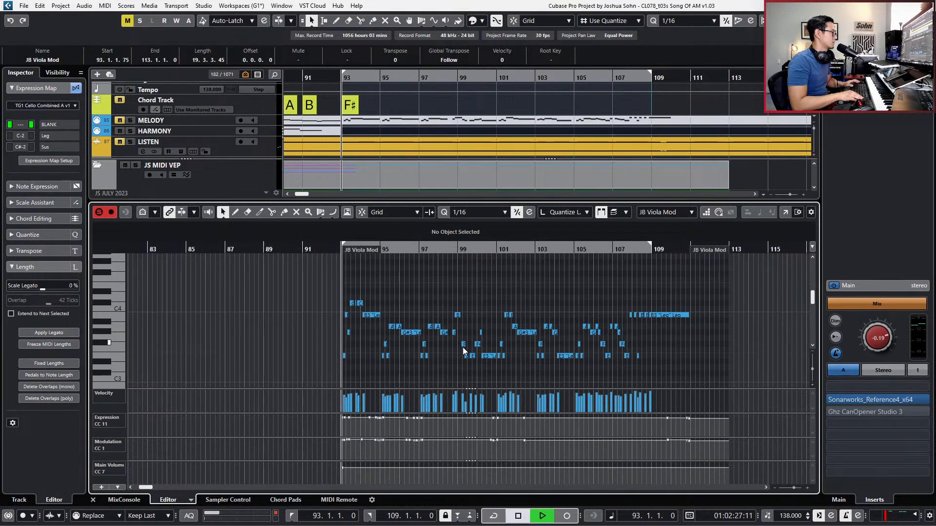
pyautogui.press('space')
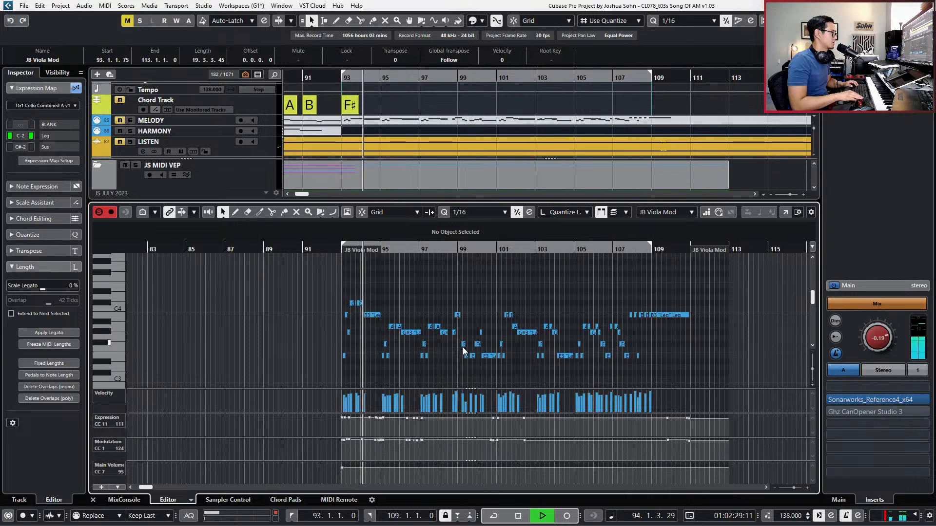
# Transpose all notes of the coda part on TG1 Solo Cello 1 KS down one octave and leave the Key Editor.
pyautogui.hotkey('ctrl', 'a')
pyautogui.hotkey('shift', 'Down')
pyautogui.press('space')
pyautogui.press('space')
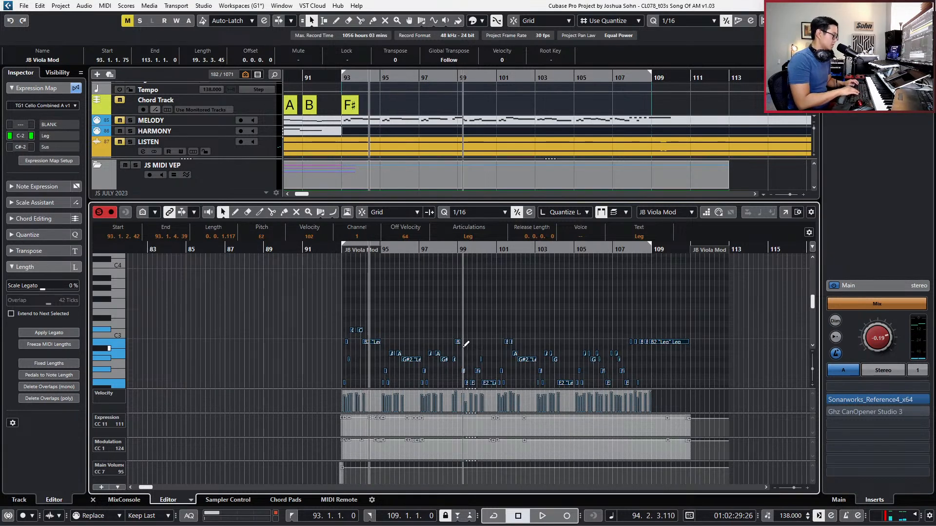
pyautogui.scroll(-1, 607, 303)
pyautogui.hotkey('ctrl', 'e')
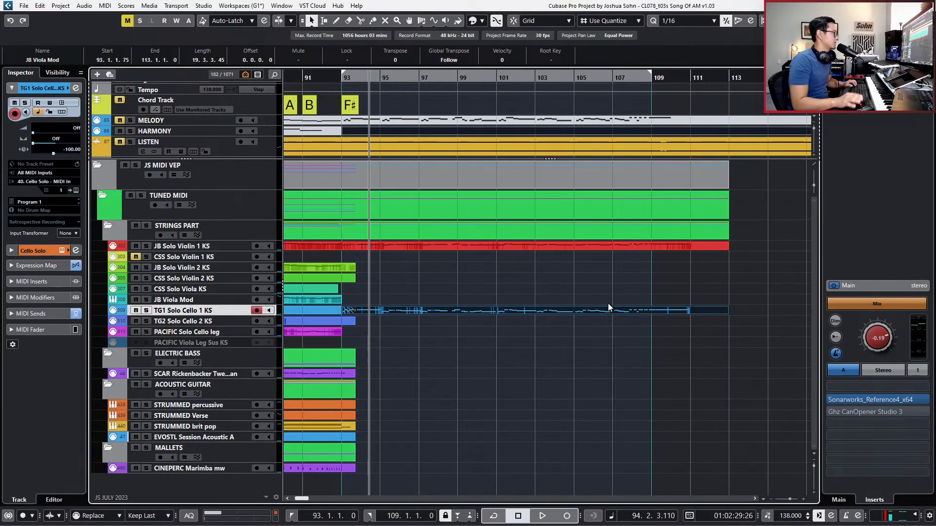
# Move the coda part to the JB Viola Mod track and glue it to the earlier part there.
pyautogui.press('Up')
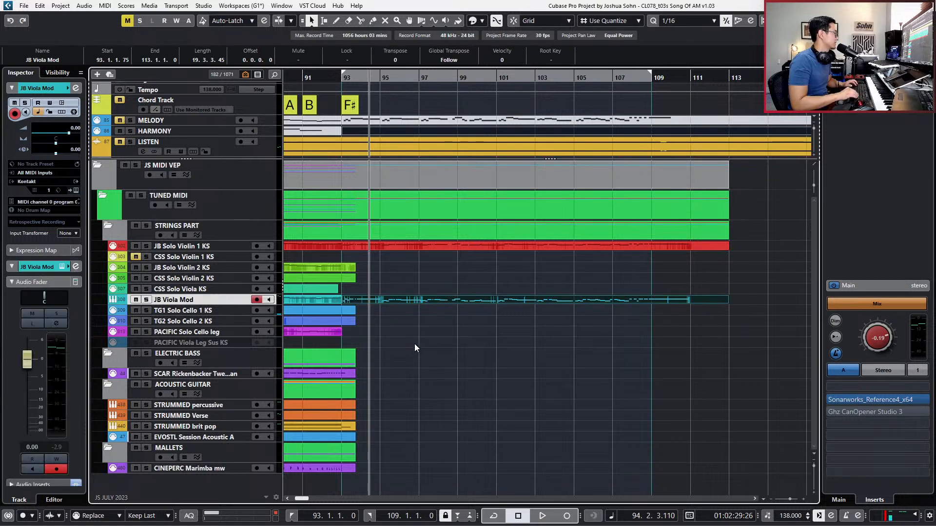
pyautogui.click(337, 299)
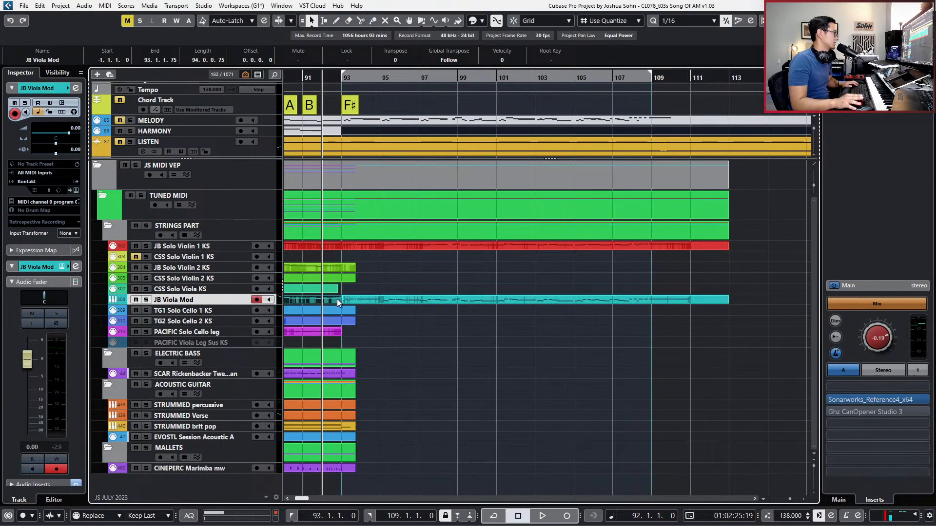
pyautogui.press('g')
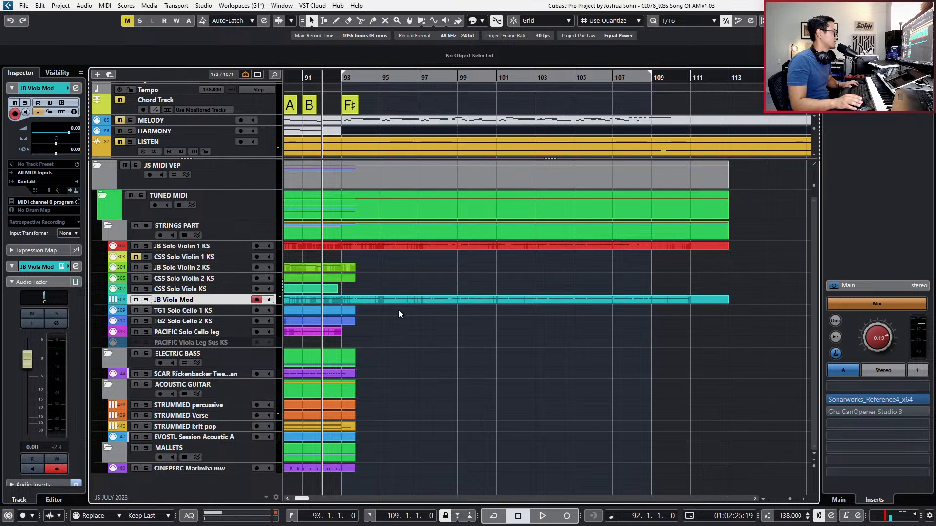
# Open the JB Solo Violin 1 KS part in the Key Editor and delete its Main Volume points from bar 93 onward.
pyautogui.doubleClick(378, 244)
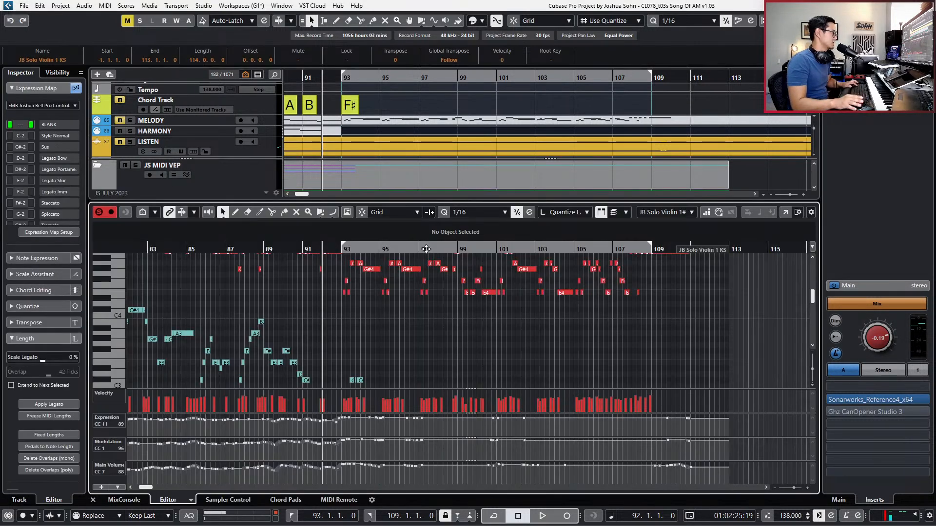
pyautogui.scroll(-3, 405, 328)
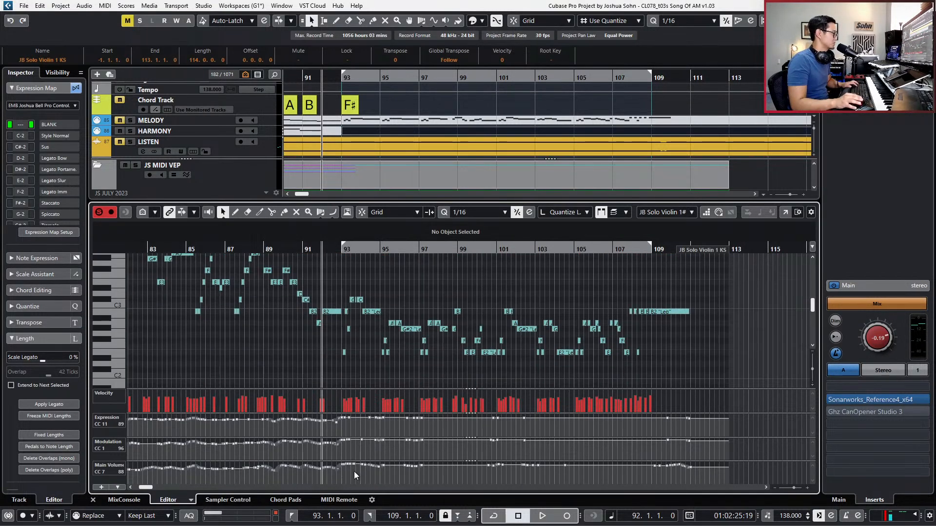
pyautogui.moveTo(340, 478); pyautogui.dragTo(558, 439)
pyautogui.hscroll(-5, 558, 439)
pyautogui.press('Delete')
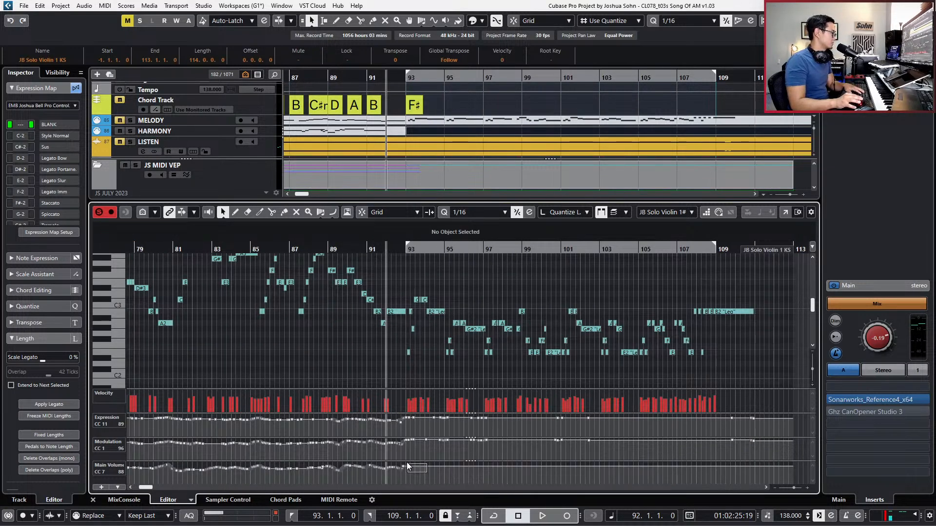
pyautogui.click(405, 449)
pyautogui.scroll(2, 484, 347)
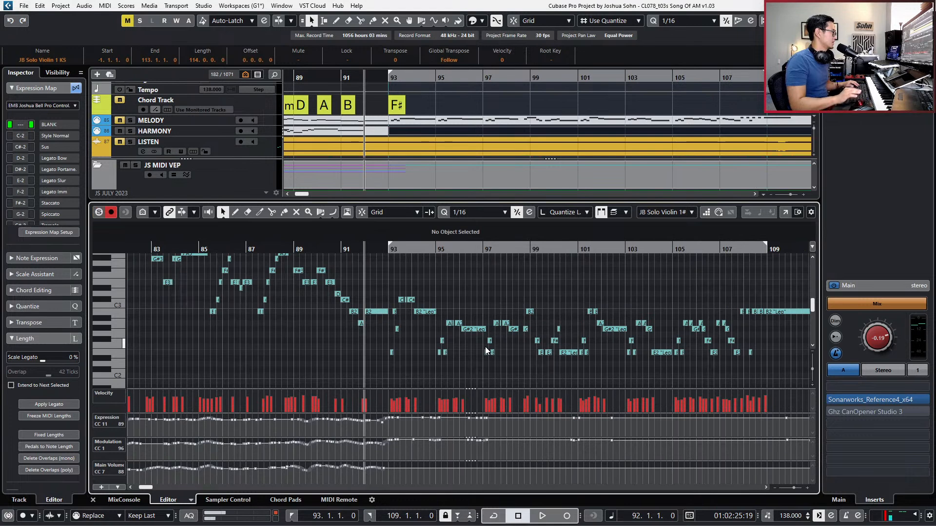
# Ramp the JB Viola Mod part's Modulation down to about 38 at bar 93 and hold it flat through the coda.
pyautogui.click(426, 313)
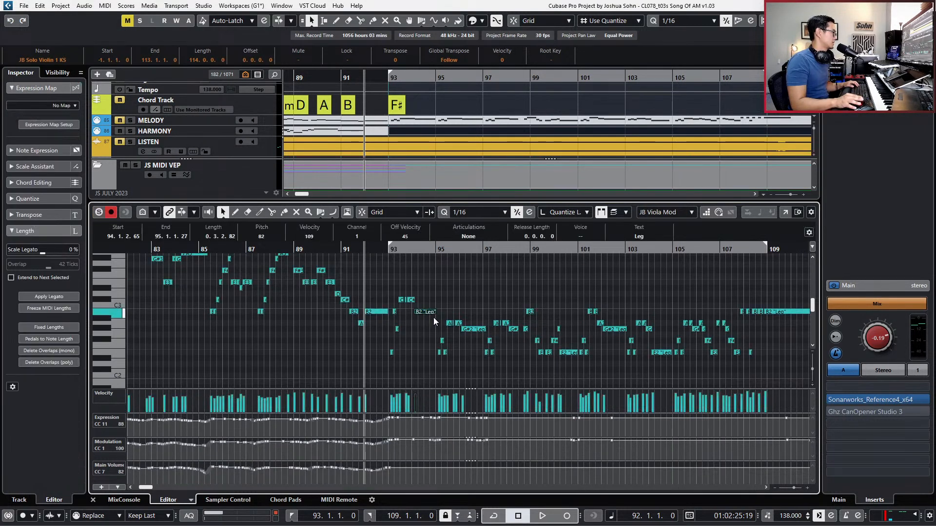
pyautogui.press('space')
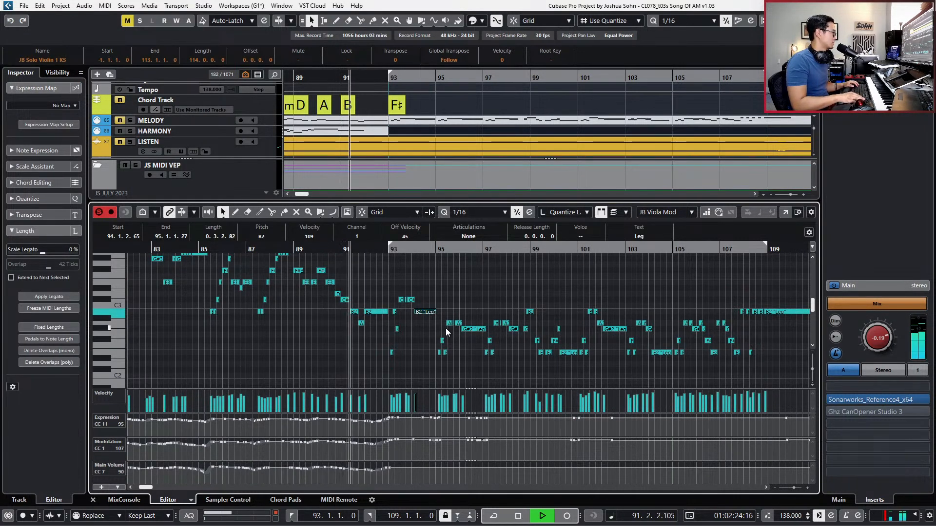
pyautogui.press('space')
pyautogui.moveTo(375, 441); pyautogui.dragTo(391, 451)
pyautogui.moveTo(701, 424); pyautogui.dragTo(674, 433)
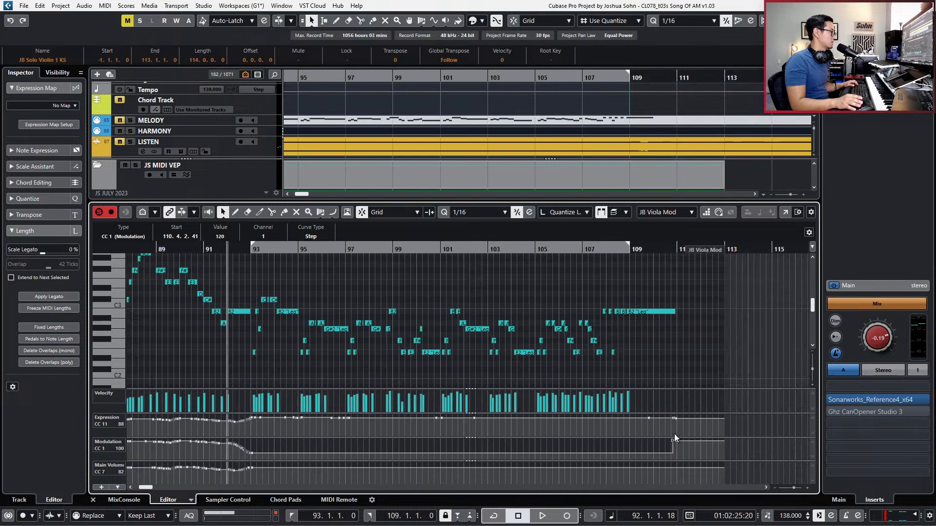
pyautogui.press('space')
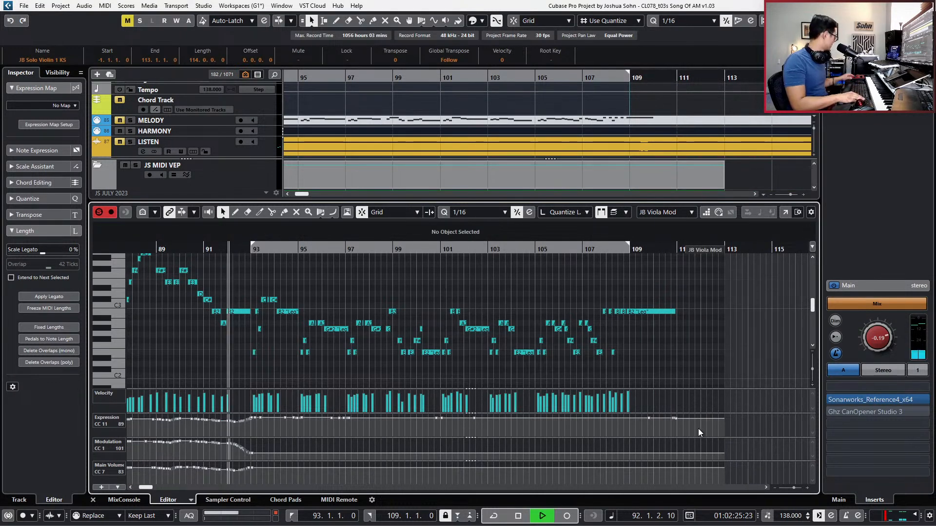
pyautogui.press('KP_Multiply')
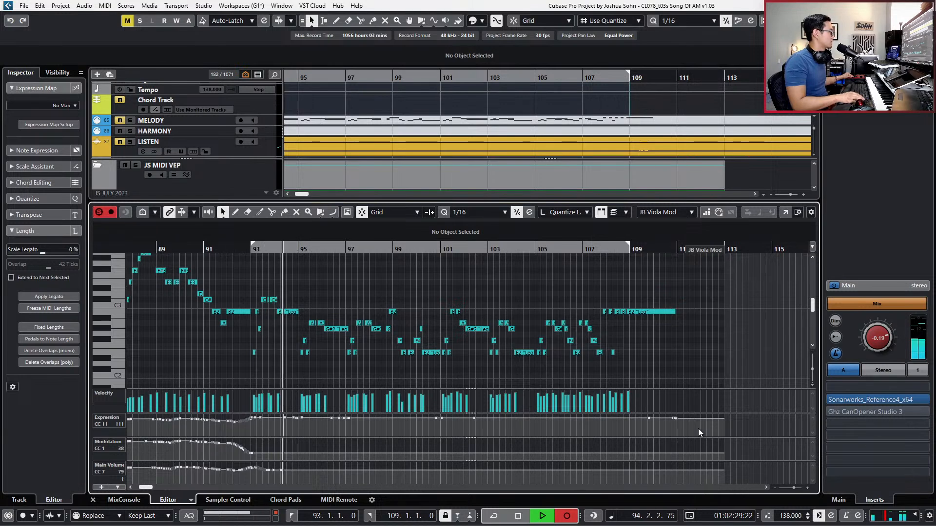
pyautogui.press('space')
# Transpose the viola's coda notes from bar 93 up one octave and record Main Volume moves through to about bar 111.
pyautogui.moveTo(256, 288); pyautogui.dragTo(689, 376)
pyautogui.hotkey('shift', 'Up')
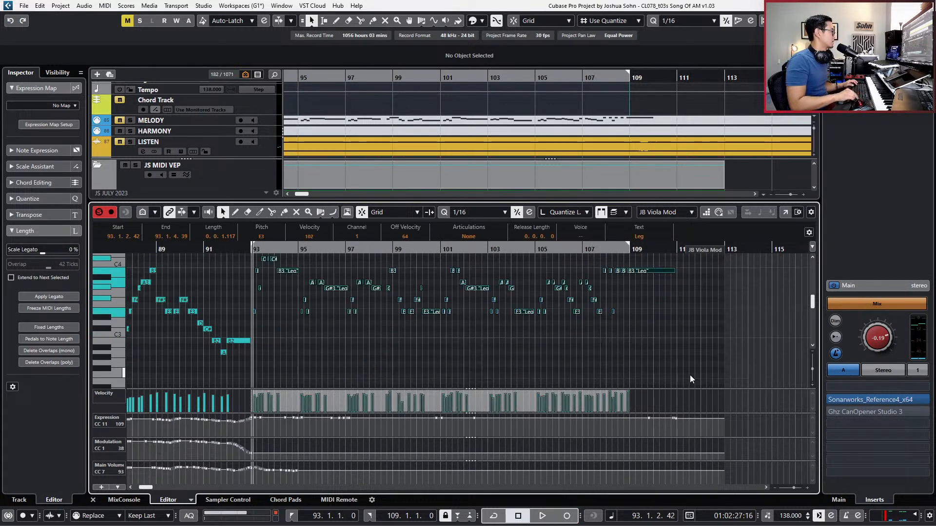
pyautogui.press('space')
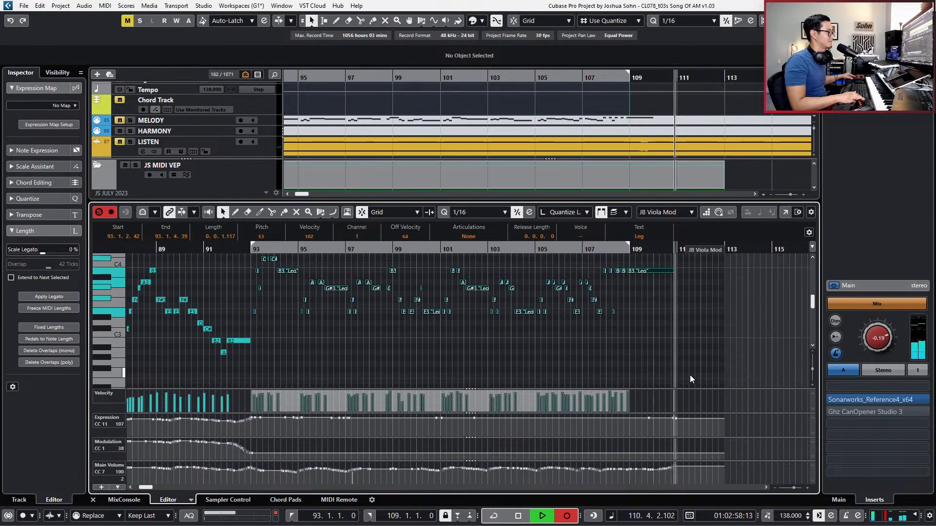
pyautogui.press('space')
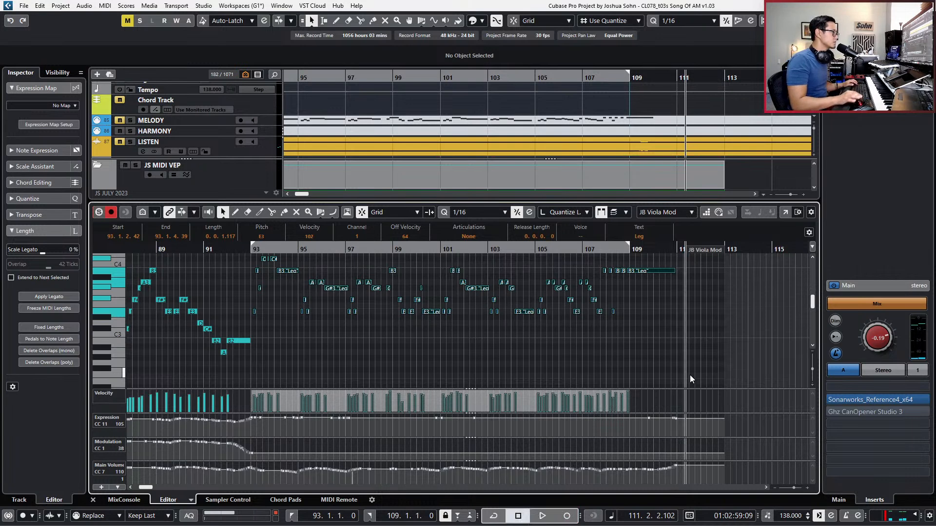
# Audition the viola's closing notes and lower the velocities of the last two B3 notes in bar 108, setting the first of them to 84.
pyautogui.scroll(5, 651, 345)
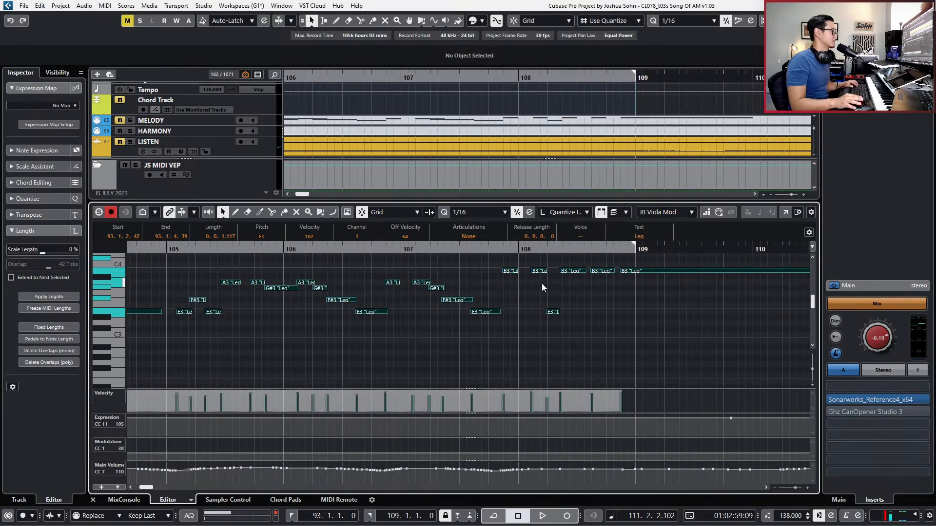
pyautogui.scroll(3, 531, 298)
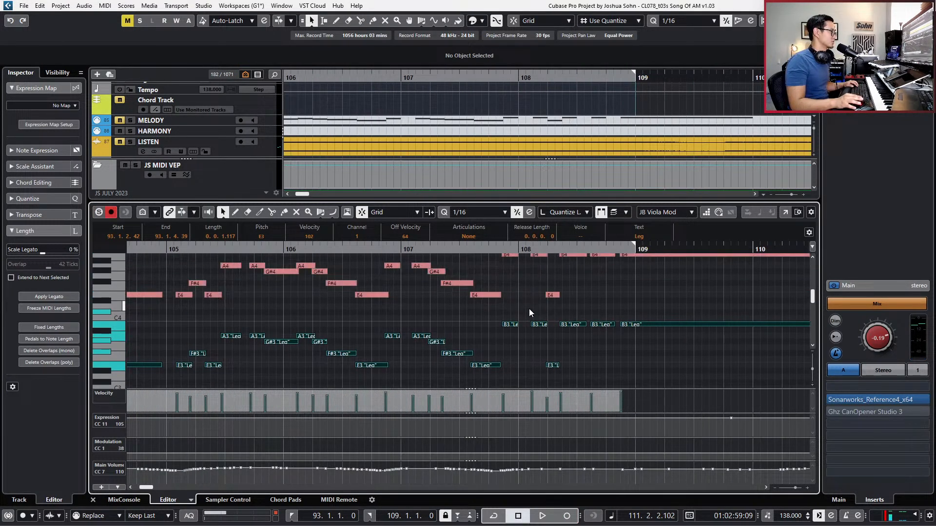
pyautogui.click(507, 328)
pyautogui.scroll(-1, 647, 380)
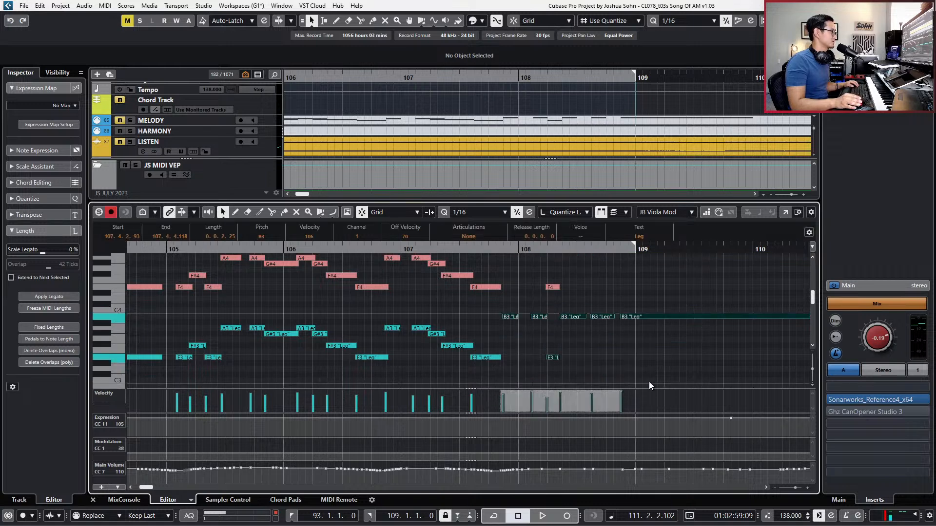
pyautogui.press('space')
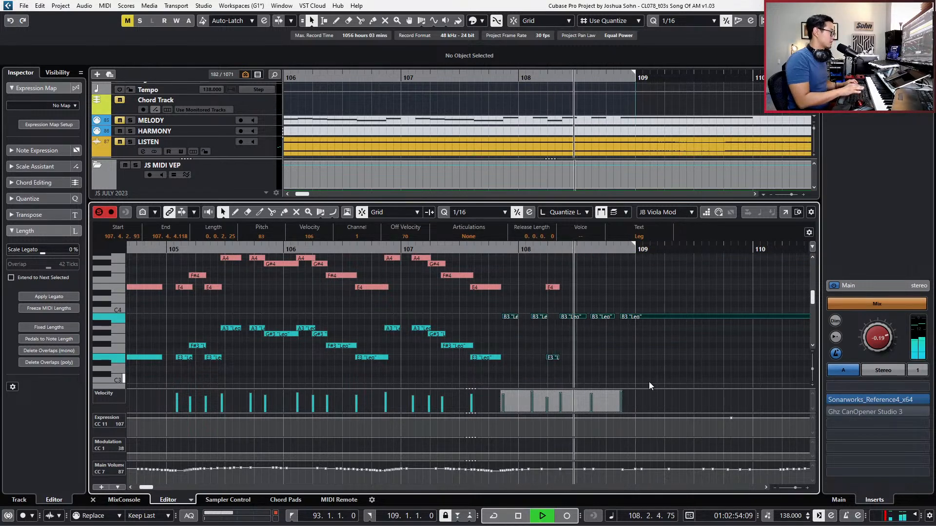
pyautogui.press('space')
pyautogui.press('h')
pyautogui.click(590, 337)
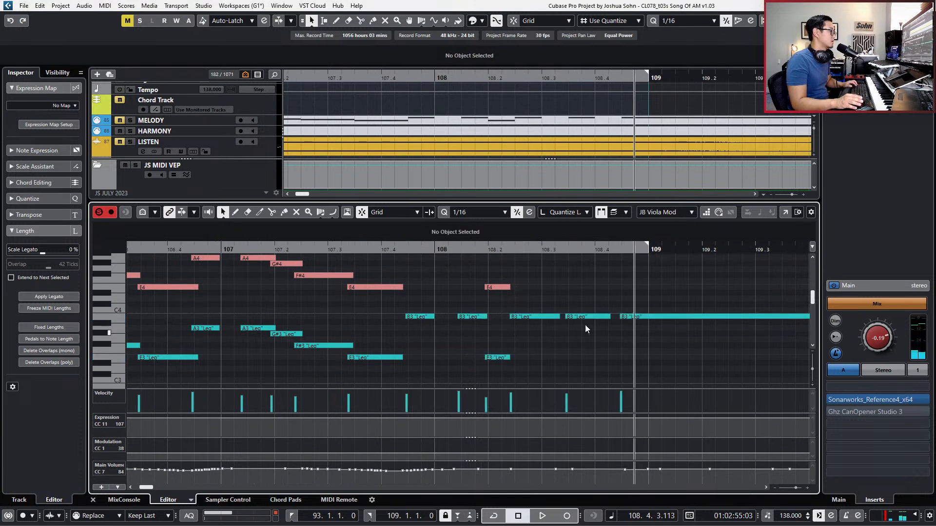
pyautogui.click(582, 317)
pyautogui.moveTo(573, 393); pyautogui.dragTo(622, 399)
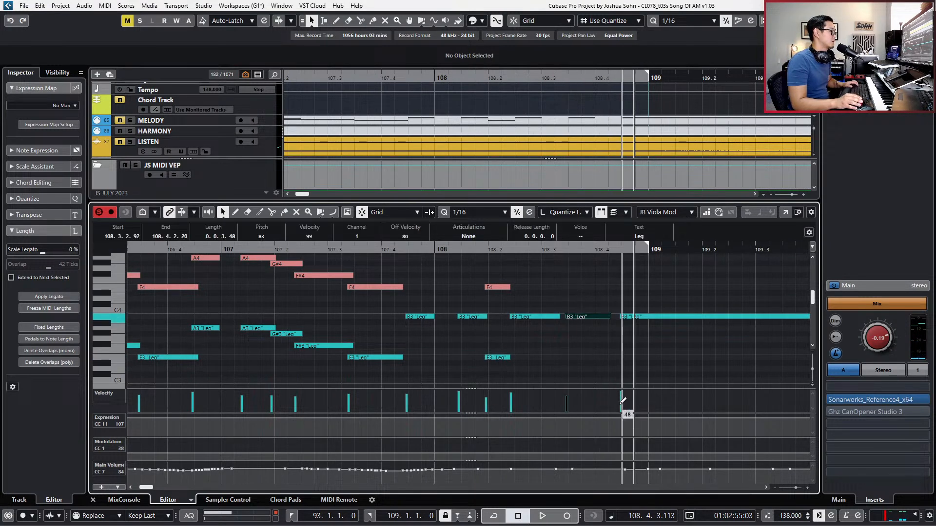
pyautogui.press('space')
pyautogui.press('space')
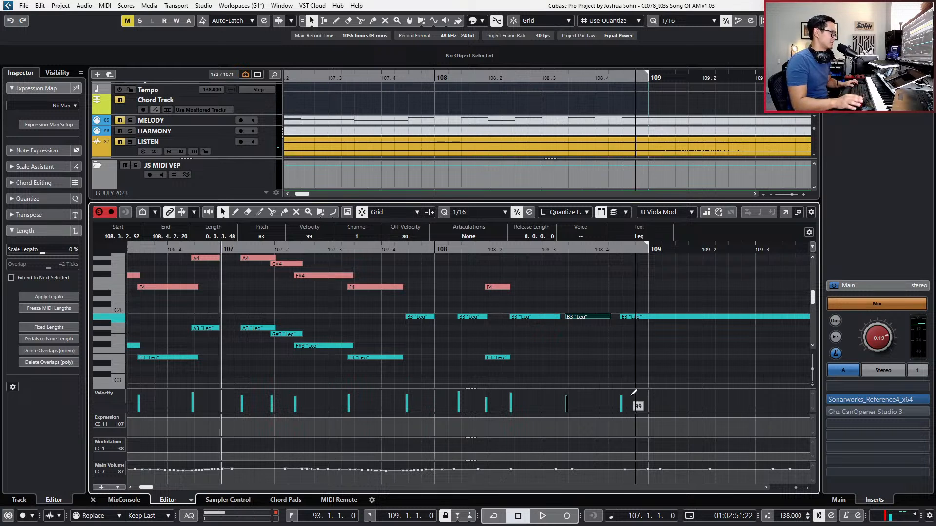
pyautogui.press('space')
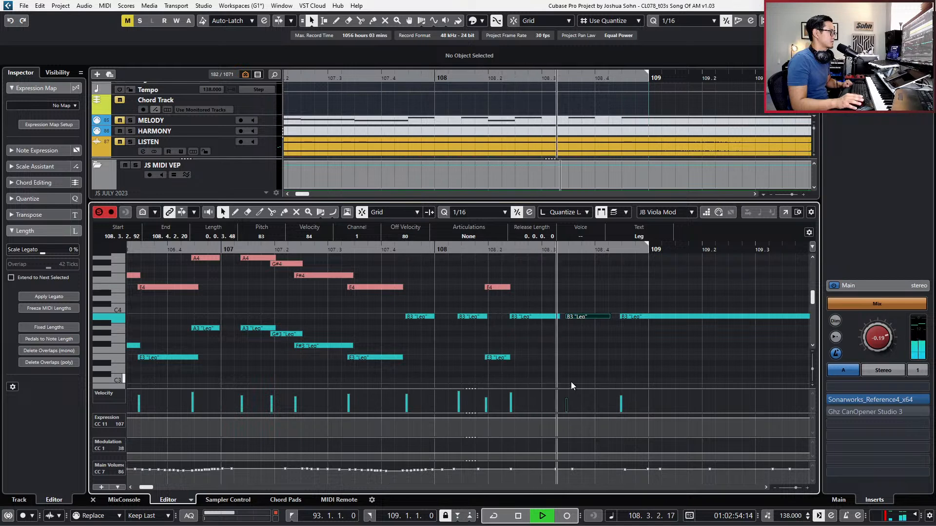
pyautogui.press('space')
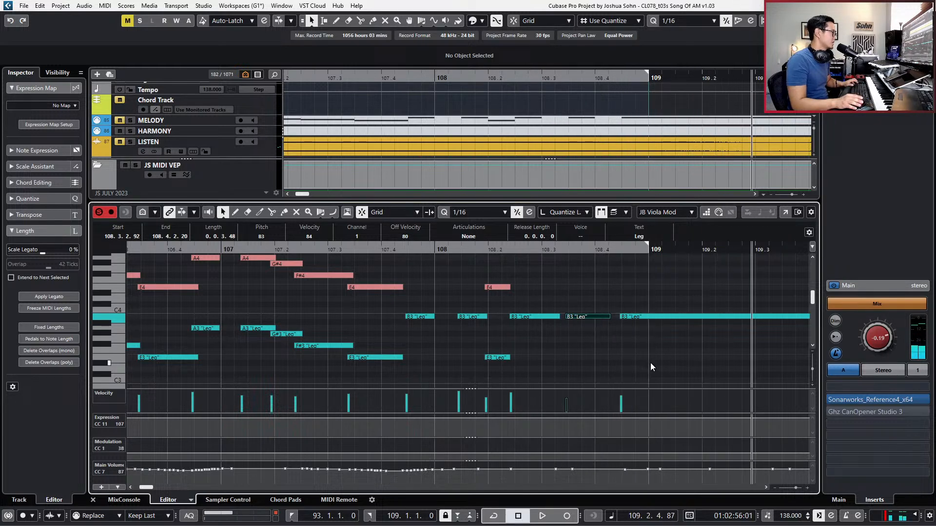
# Compare the viola's opening coda phrase at bar 93 with the following phrase at bar 95 under the melody.
pyautogui.scroll(-2, 649, 361)
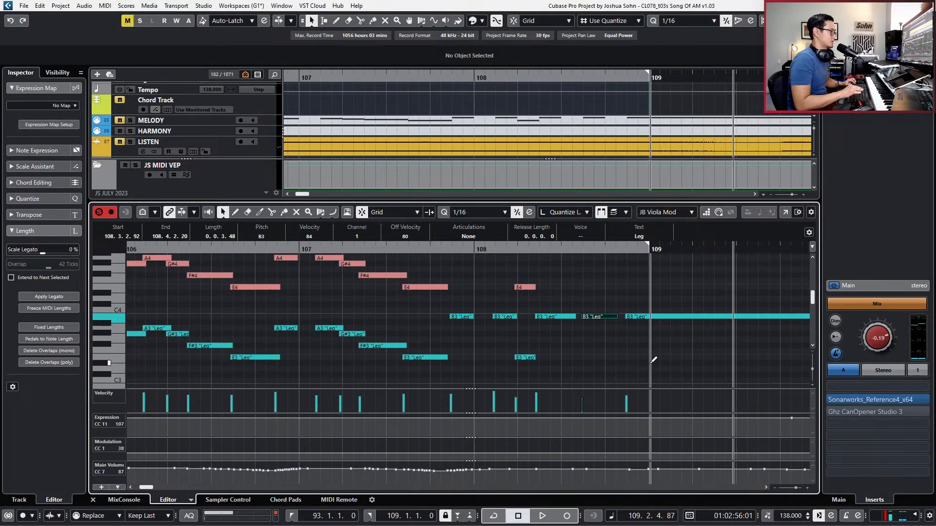
pyautogui.scroll(-5, 651, 362)
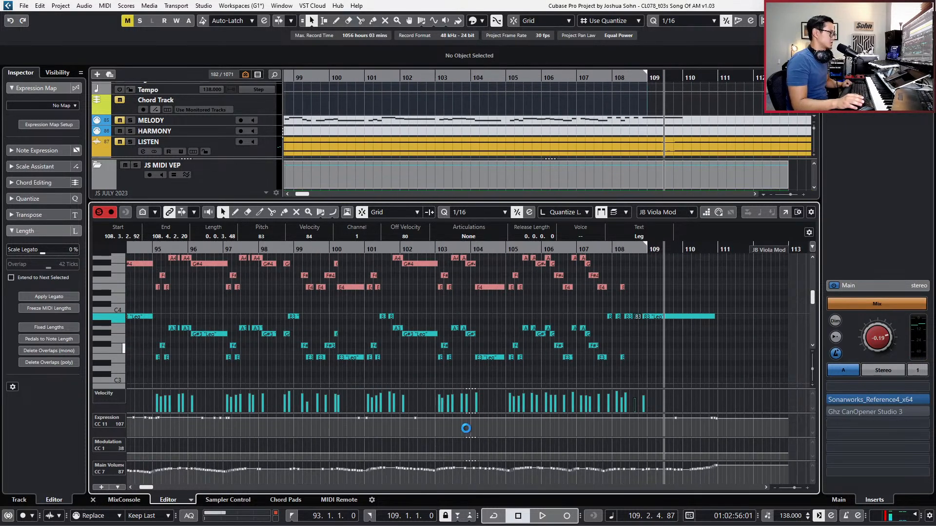
pyautogui.scroll(5, 499, 337)
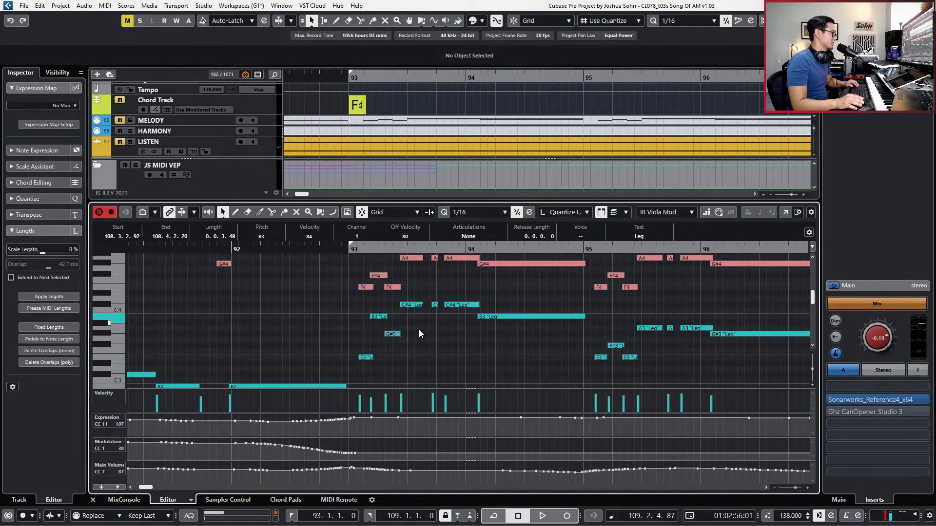
pyautogui.click(364, 357)
pyautogui.press('KP_1')
pyautogui.press('KP_Add')
pyautogui.press('KP_Subtract')
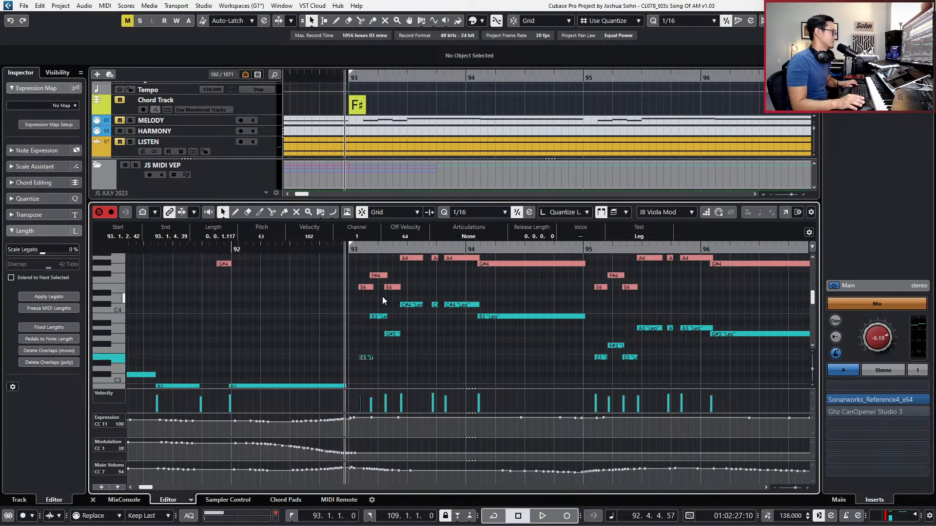
pyautogui.hscroll(3, 382, 296)
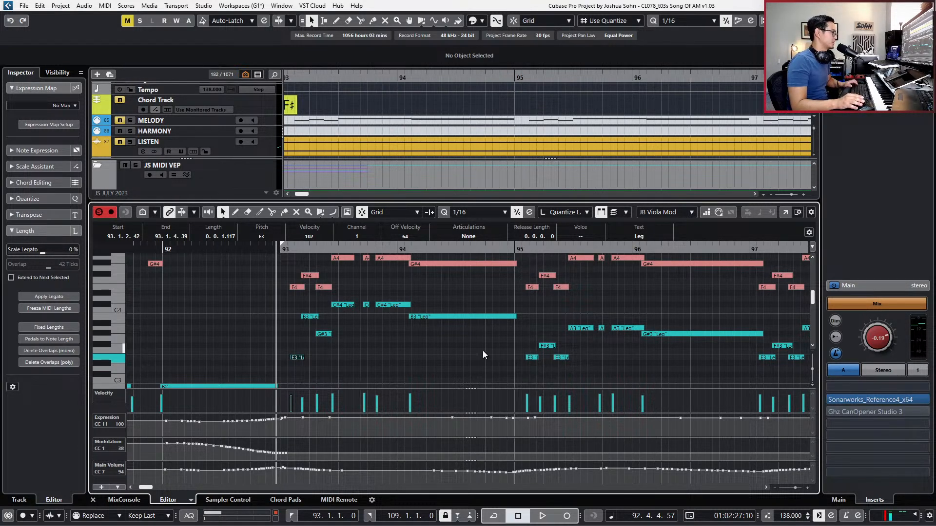
pyautogui.scroll(-2, 483, 350)
pyautogui.hscroll(3, 583, 350)
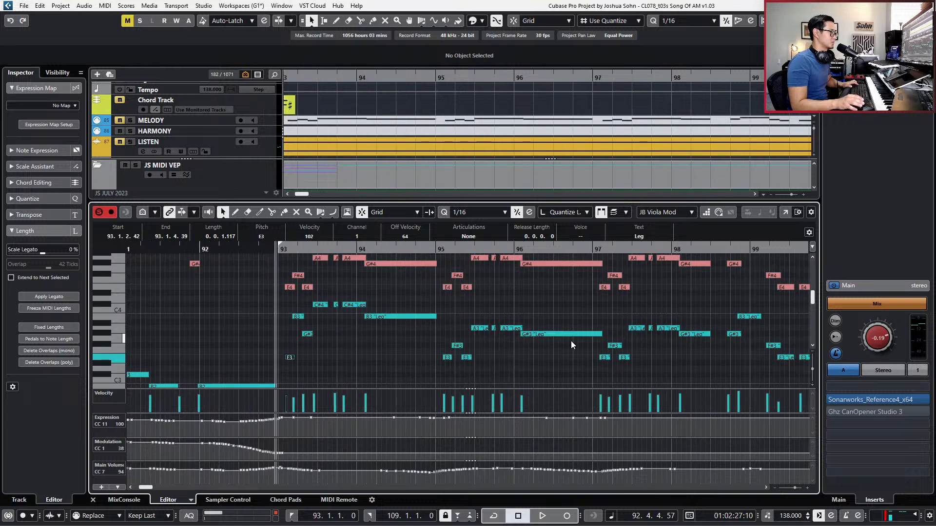
pyautogui.scroll(4, 308, 358)
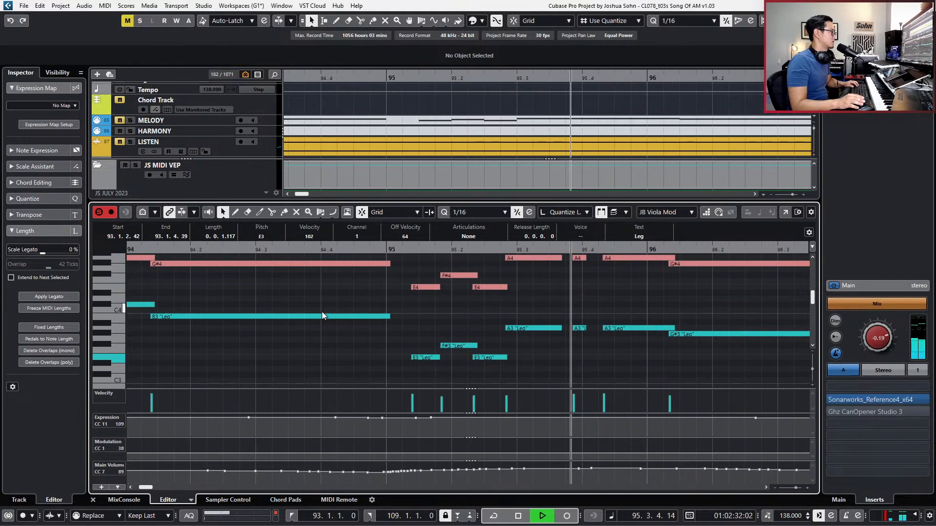
pyautogui.press('space')
# Raise the viola notes after the first E3 in bars 95–96 to B3, G#3, three C#4s and a long B3, and audition the phrase.
pyautogui.press('g')
pyautogui.press('g')
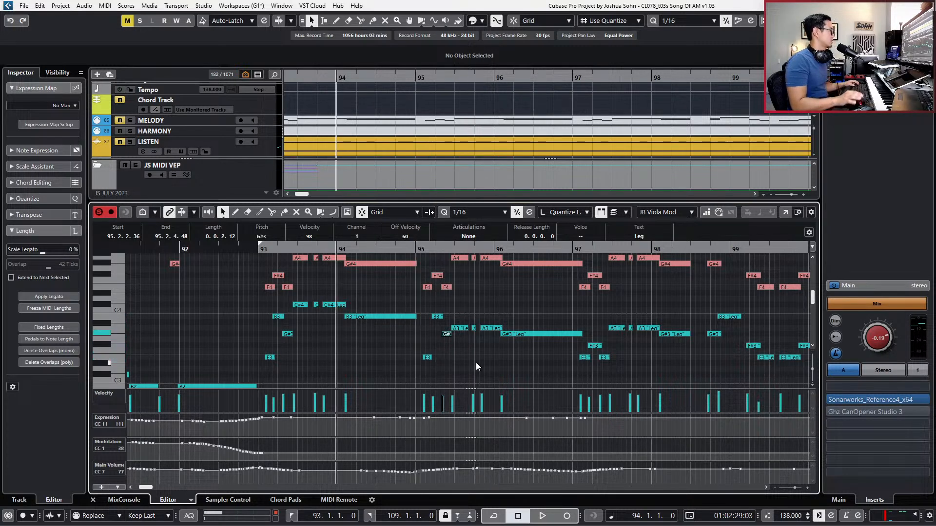
pyautogui.click(458, 328)
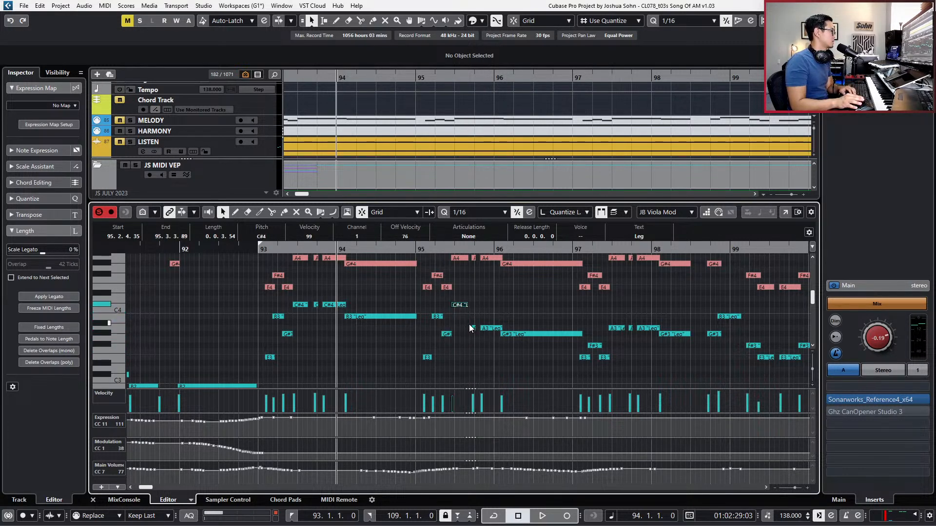
pyautogui.click(483, 333)
pyautogui.click(483, 330)
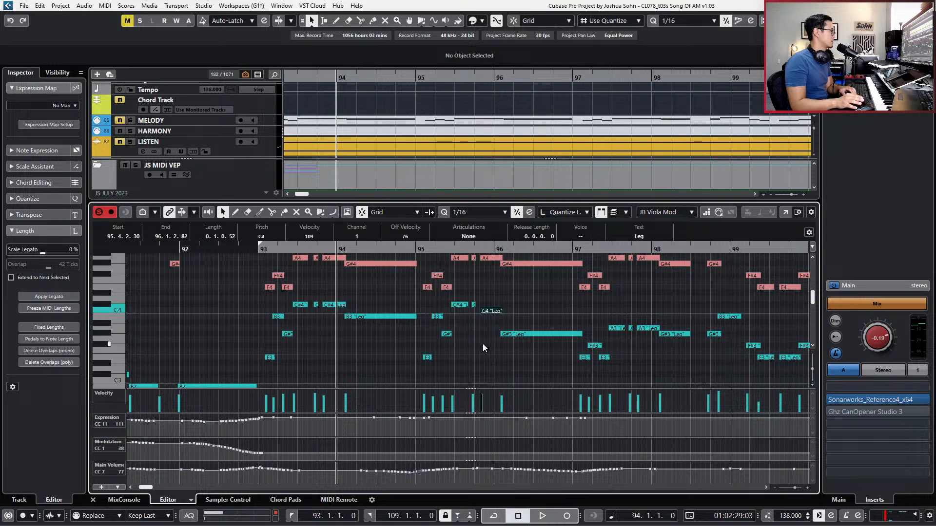
pyautogui.click(520, 335)
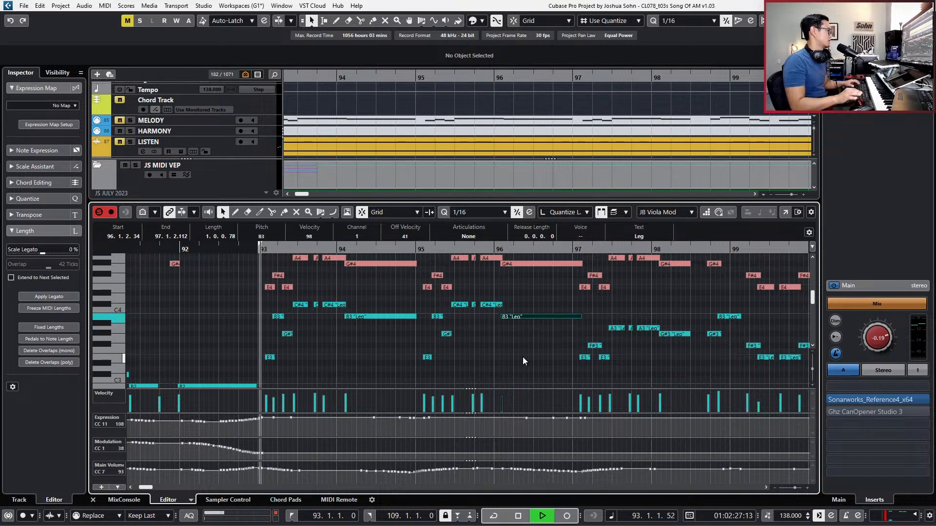
pyautogui.scroll(2, 516, 336)
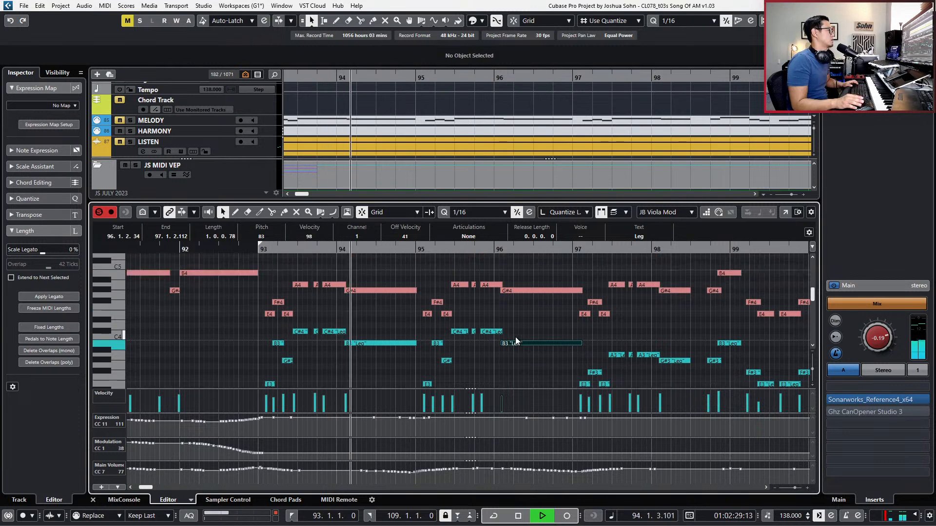
pyautogui.scroll(2, 481, 350)
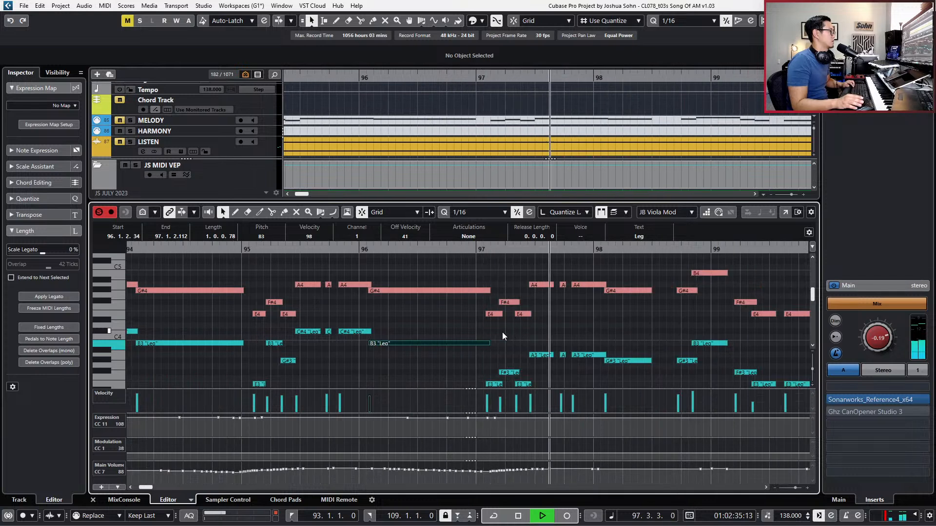
pyautogui.scroll(-2, 501, 334)
pyautogui.press('space')
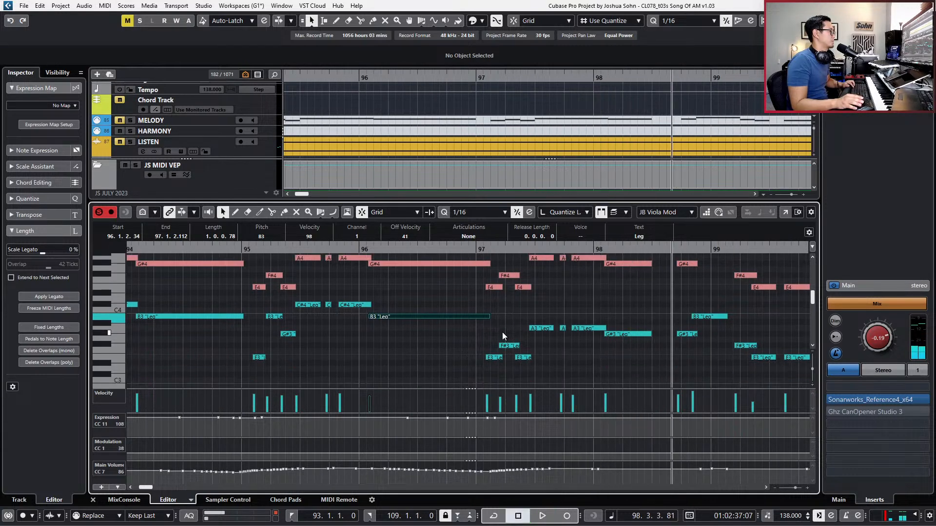
# Play from bar 96 and raise the viola's F#3 in bar 97 to B3 and the first A3 after it to C#4.
pyautogui.press('KP_0')
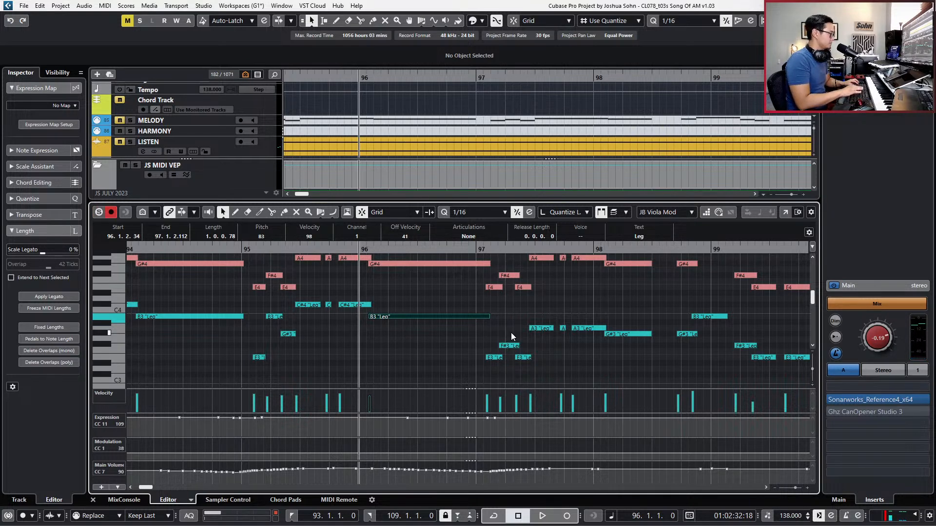
pyautogui.press('space')
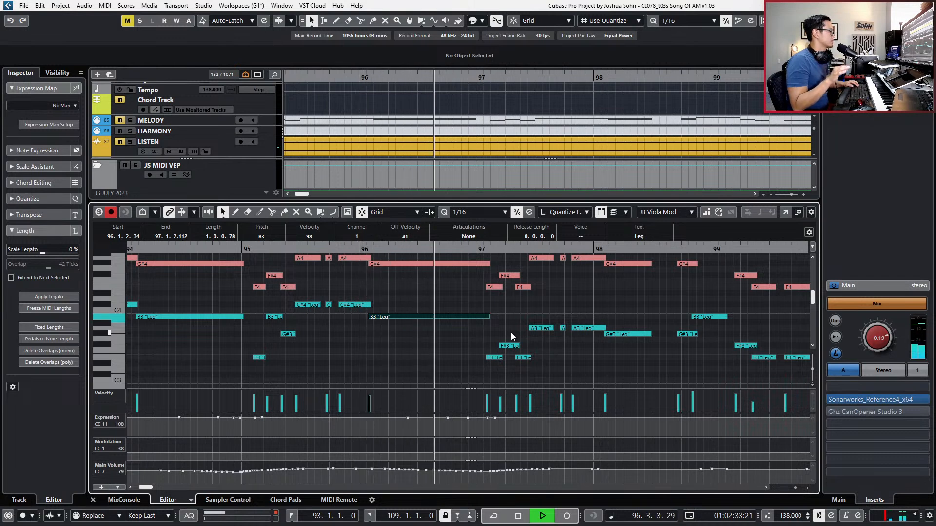
pyautogui.press('space')
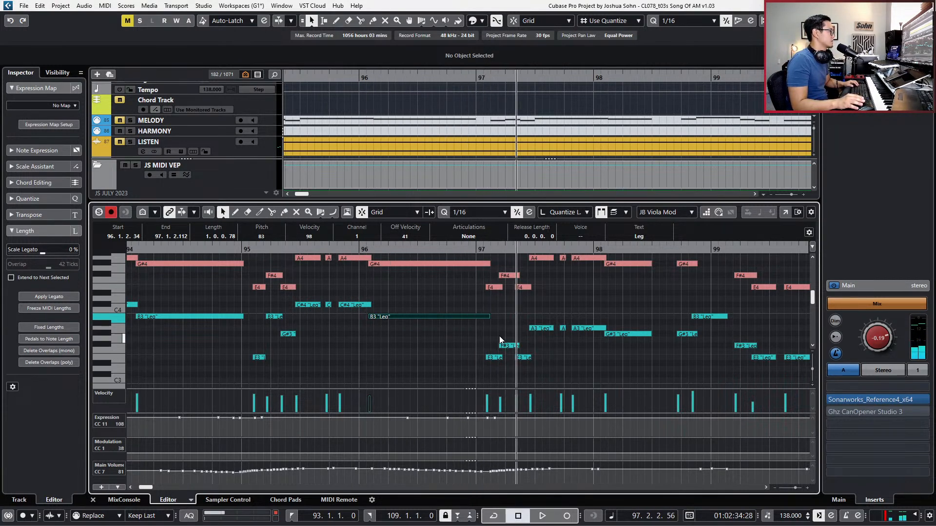
pyautogui.click(501, 346)
pyautogui.press('Right')
pyautogui.press('Right')
pyautogui.press('Right')
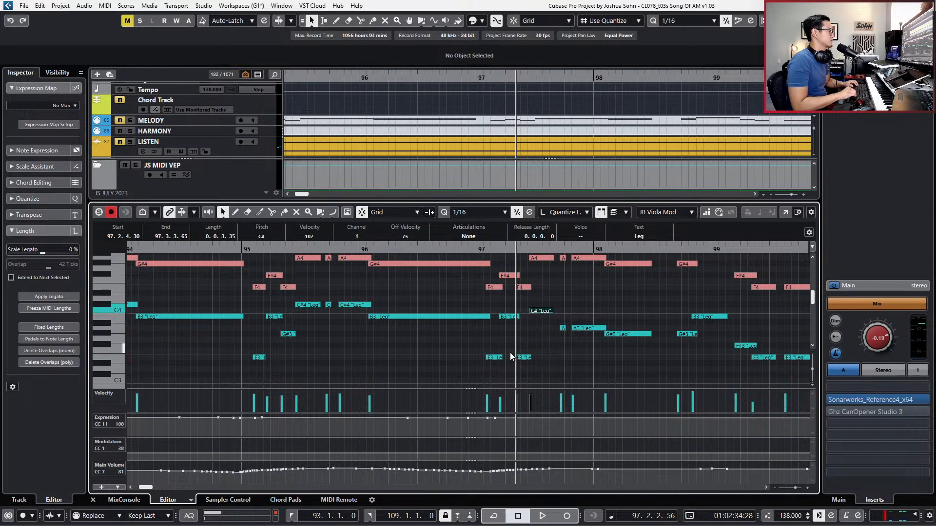
pyautogui.press('space')
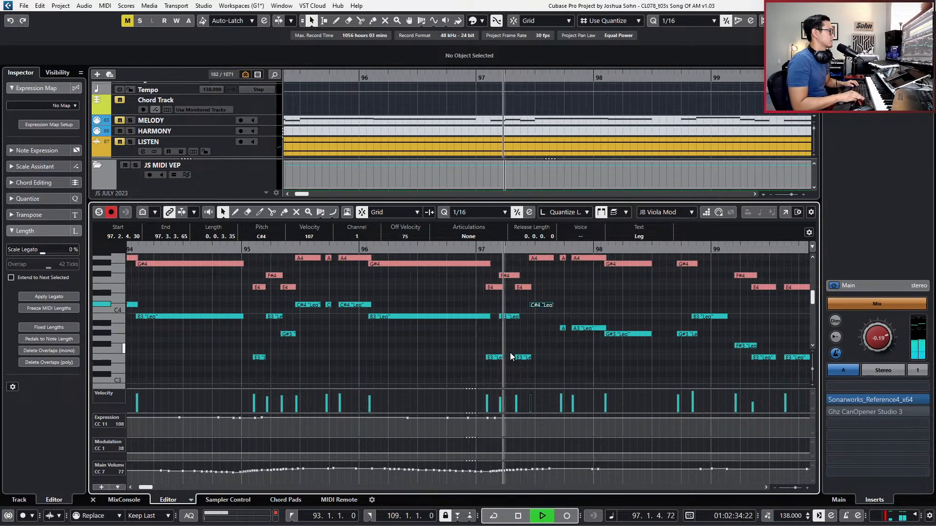
pyautogui.press('space')
# Try B3 for the viola note at 97.2.4, and set it back to C#4.
pyautogui.moveTo(490, 317); pyautogui.dragTo(509, 333)
pyautogui.moveTo(483, 305); pyautogui.dragTo(493, 322)
pyautogui.press('b')
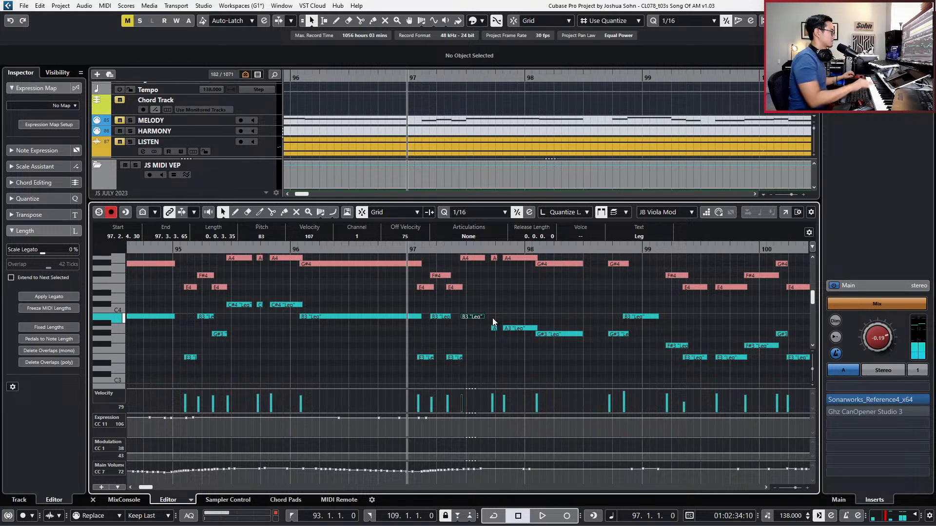
pyautogui.press('Up')
pyautogui.press('Up')
# Raise the viola's short A3 in bar 97 to C#4 and the longer A3 leading into bar 98 to E4.
pyautogui.moveTo(509, 317); pyautogui.dragTo(493, 336)
pyautogui.press('Up')
pyautogui.press('Up')
pyautogui.press('Up')
pyautogui.click(520, 310)
pyautogui.press('Up')
pyautogui.press('Up')
pyautogui.press('Up')
pyautogui.press('Up')
pyautogui.moveTo(493, 303); pyautogui.dragTo(504, 325)
pyautogui.press('Up')
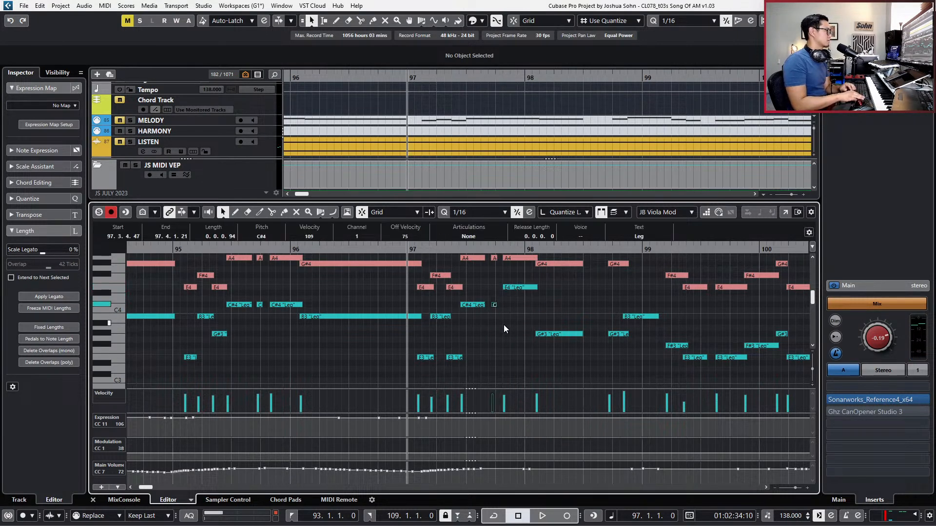
# Raise the viola's G#3 at the start of bar 98 to B3 while auditioning the phrase.
pyautogui.press('space')
pyautogui.click(553, 332)
pyautogui.press('Up')
pyautogui.press('Up')
pyautogui.press('Up')
pyautogui.press('Up')
pyautogui.press('Up')
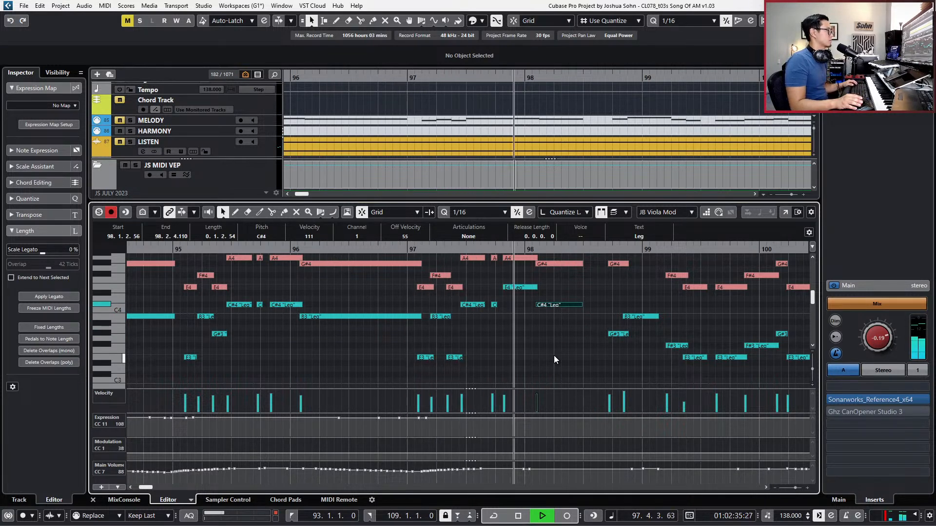
pyautogui.press('Down')
pyautogui.press('Down')
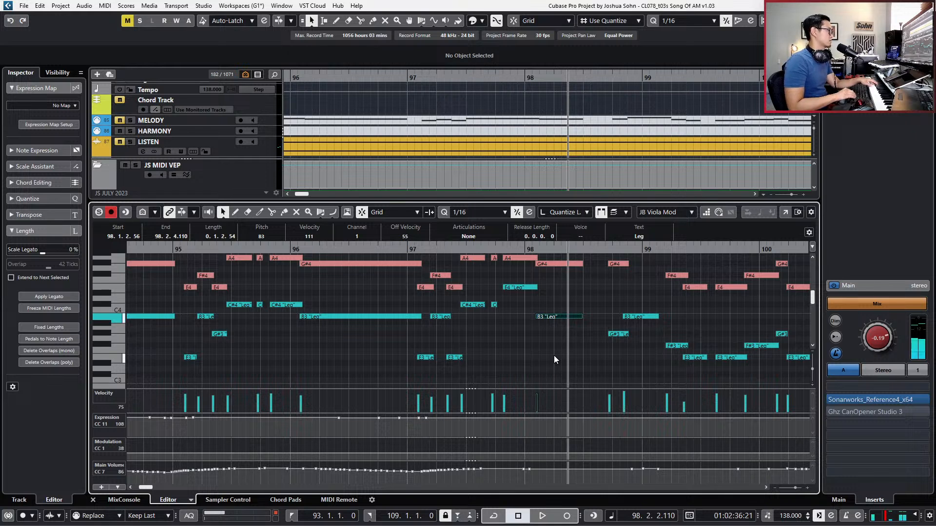
# Play the viola harmony from bar 93 through bar 101 to check the revised pitches against the melody.
pyautogui.press('space')
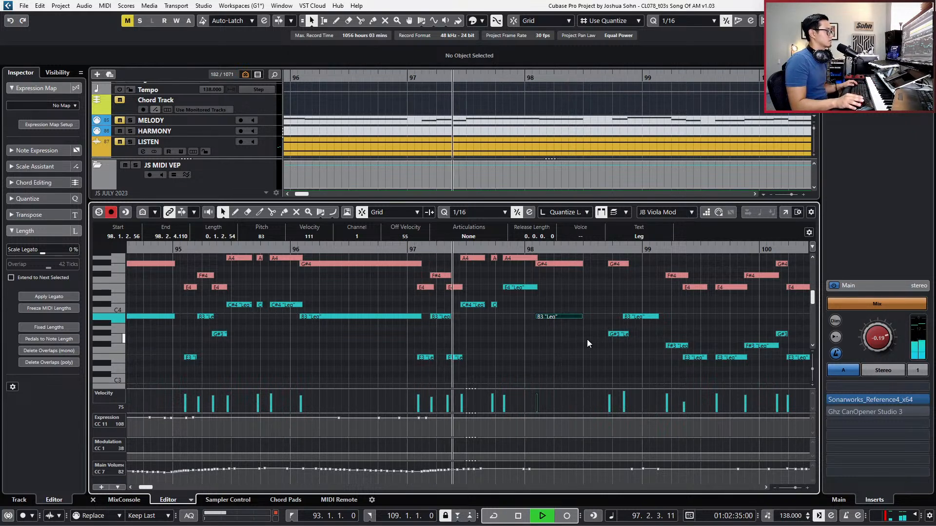
pyautogui.press('g')
pyautogui.press('g')
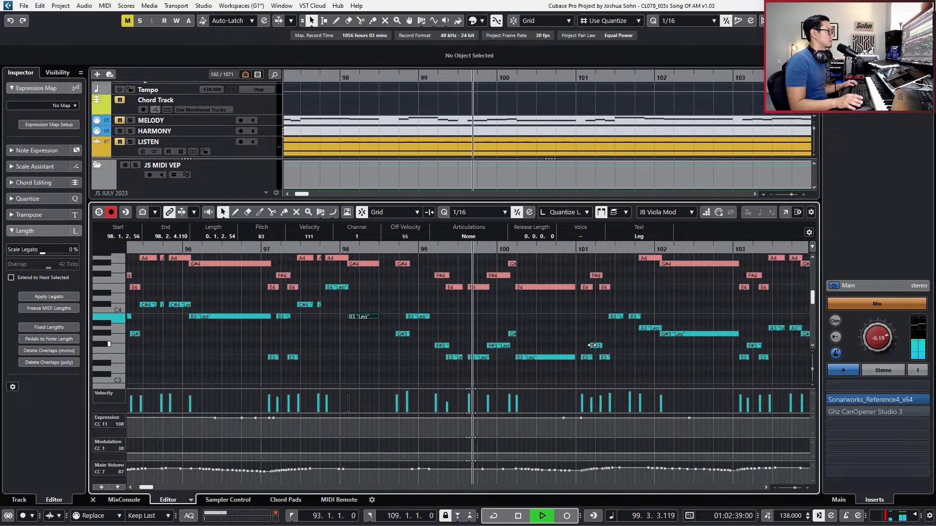
pyautogui.press('space')
pyautogui.press('KP_Subtract')
pyautogui.press('g')
pyautogui.press('g')
pyautogui.press('KP_1')
pyautogui.press('space')
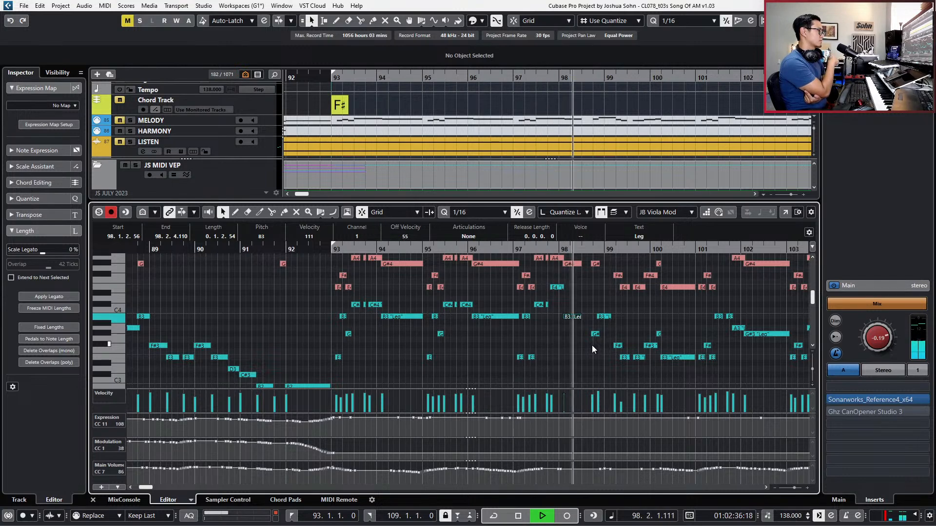
pyautogui.press('h')
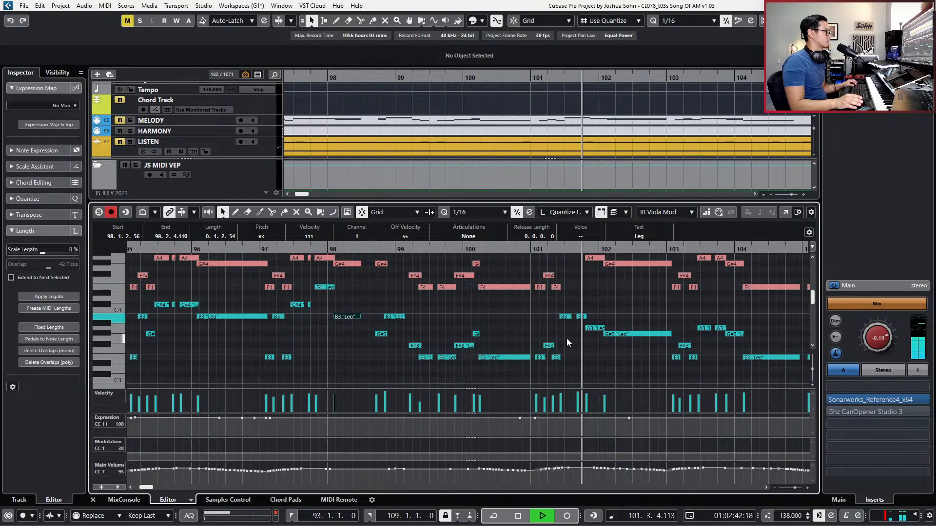
# Raise the viola's F#3 in bar 101 to B3 and audition it.
pyautogui.press('space')
pyautogui.click(549, 346)
pyautogui.press('Up')
pyautogui.press('Up')
pyautogui.press('Up')
pyautogui.press('Up')
pyautogui.press('Up')
pyautogui.press('KP_0')
pyautogui.press('space')
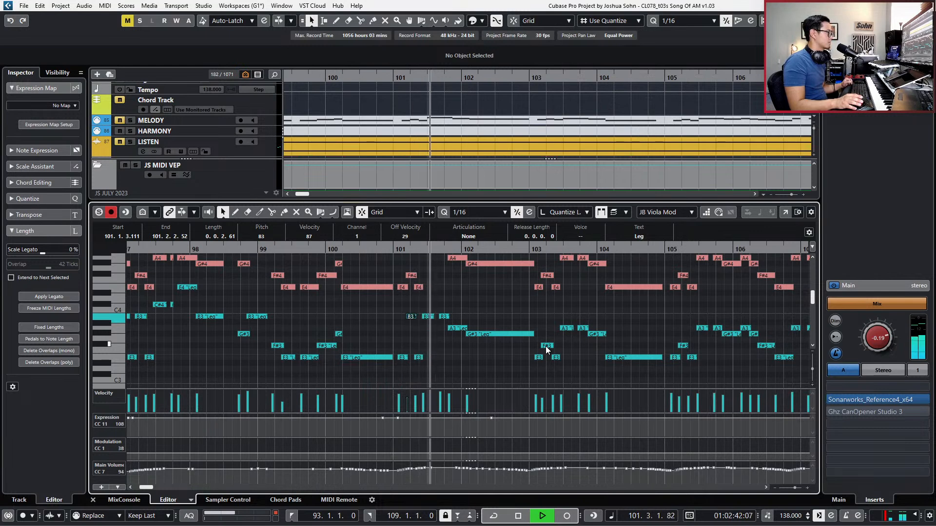
pyautogui.press('space')
# Raise the viola's A3 leading into bar 102 to C#4 and the long G#3 in bar 102 to B3.
pyautogui.scroll(2, 441, 319)
pyautogui.press('Right')
pyautogui.press('Right')
pyautogui.press('Right')
pyautogui.press('Up')
pyautogui.press('Up')
pyautogui.press('Up')
pyautogui.press('Up')
pyautogui.press('Right')
pyautogui.press('Up')
pyautogui.press('Up')
pyautogui.press('space')
pyautogui.press('Up')
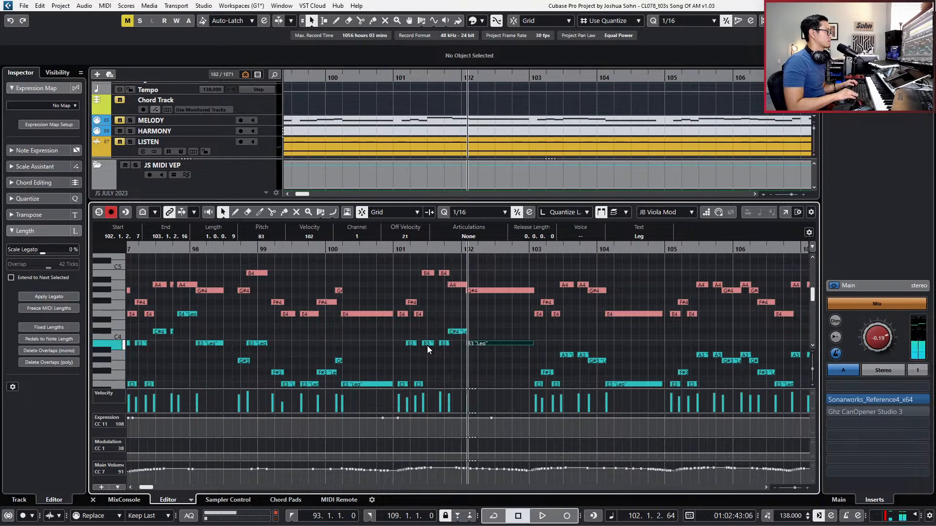
# Play on from bar 102 and raise the viola's F#3 in bar 103 to B3.
pyautogui.press('space')
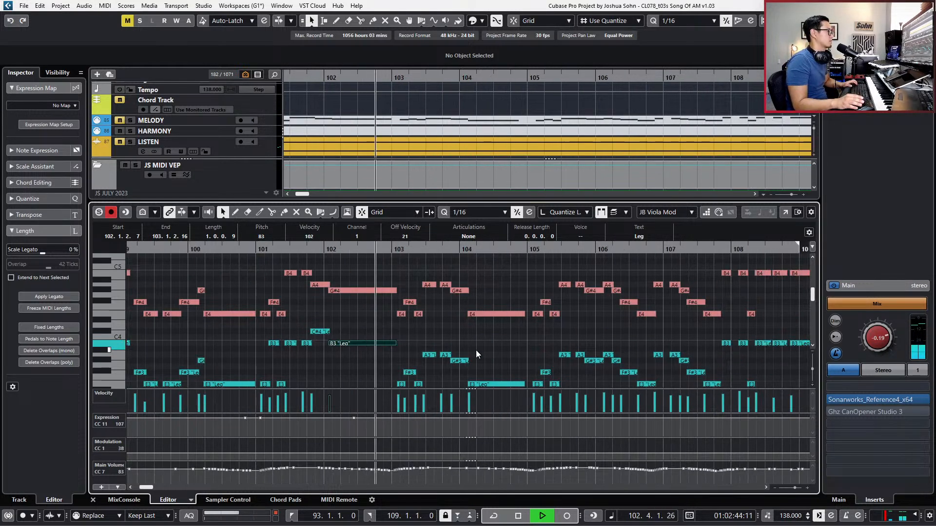
pyautogui.scroll(-2, 475, 350)
pyautogui.press('space')
pyautogui.click(409, 345)
pyautogui.press('Up')
pyautogui.press('Up')
pyautogui.press('Up')
pyautogui.press('Up')
pyautogui.press('space')
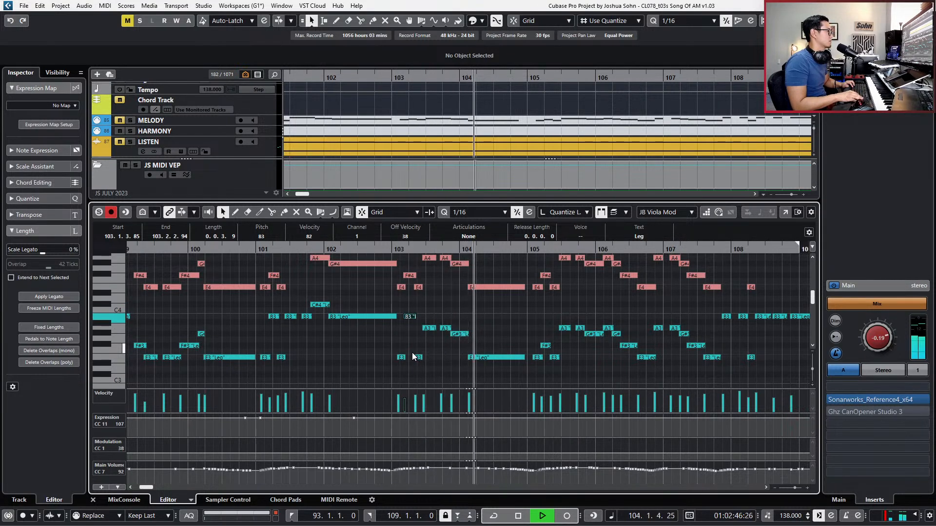
# Raise the viola's G#3 leading into bar 104 to B3 and audition it.
pyautogui.press('space')
pyautogui.press('h')
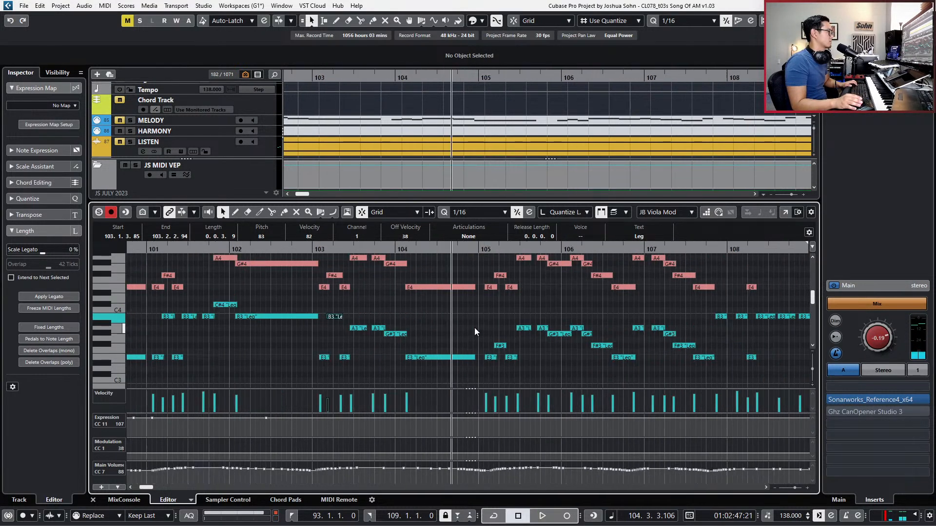
pyautogui.press('Up')
pyautogui.press('Up')
pyautogui.press('Up')
pyautogui.hotkey('alt', 'space')
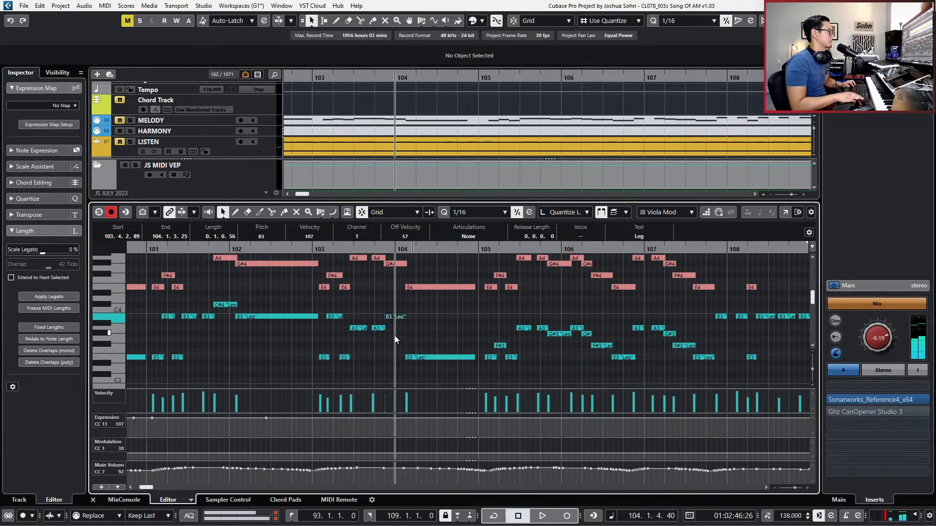
# Raise the viola's long E3 in bar 104 to G#3 and play it back.
pyautogui.click(421, 357)
pyautogui.press('Up')
pyautogui.press('Up')
pyautogui.press('Up')
pyautogui.press('Up')
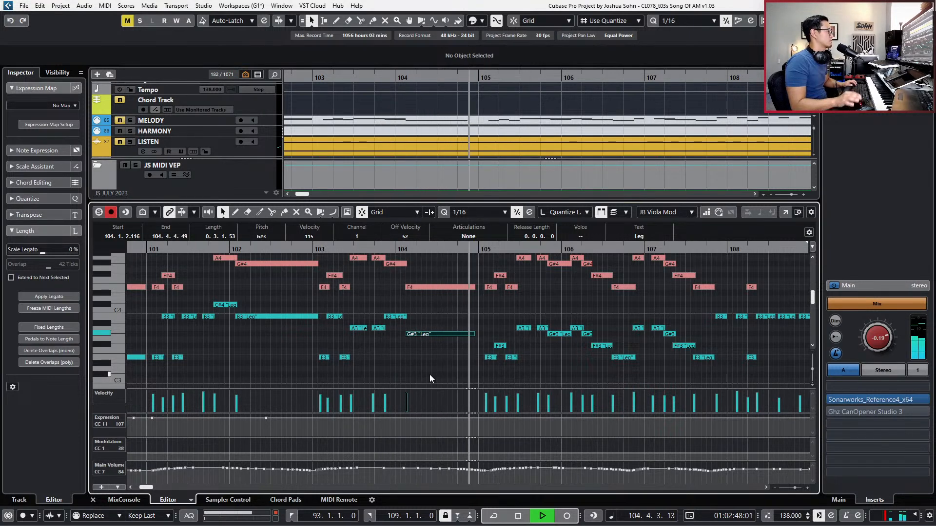
pyautogui.press('space')
# Lower the long G#3's velocity in bar 104 to 99 and record a main-volume dip beneath it, playing on to the ending.
pyautogui.click(433, 335)
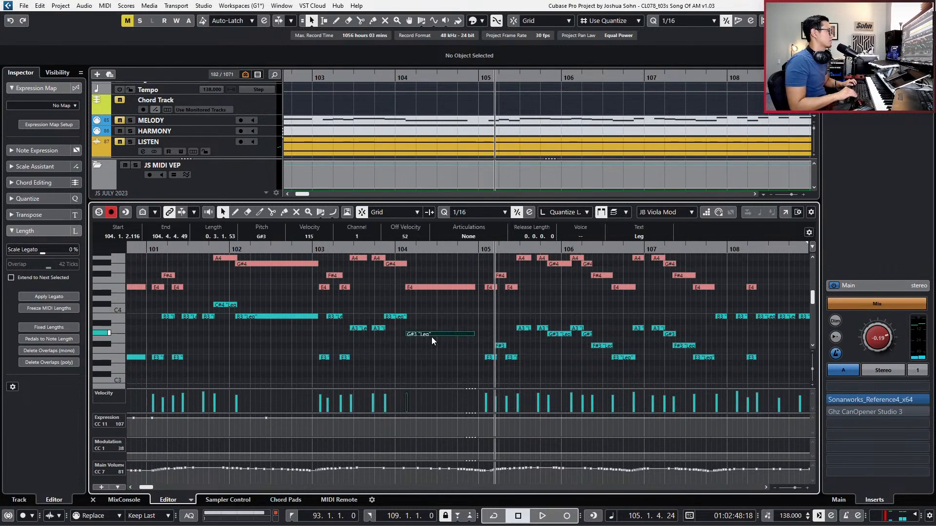
pyautogui.press('KP_0')
pyautogui.moveTo(413, 392); pyautogui.dragTo(433, 401)
pyautogui.press('space')
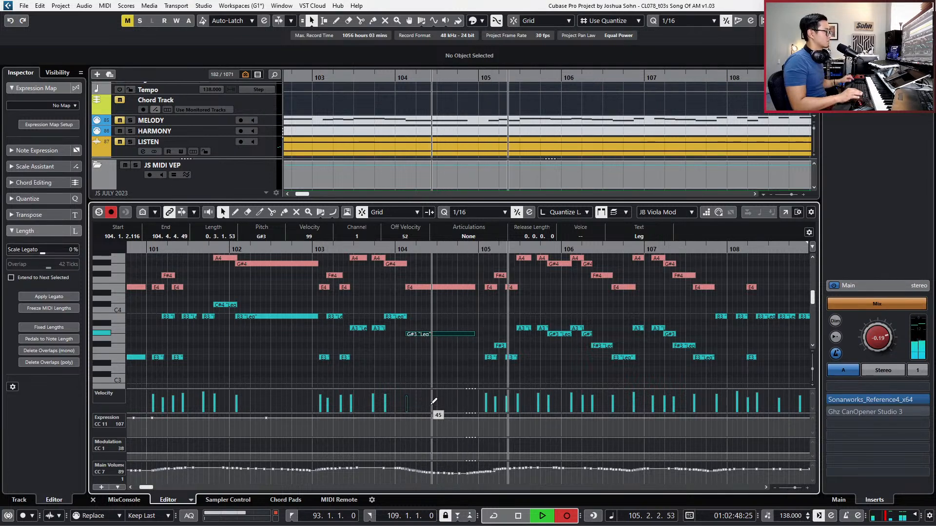
pyautogui.scroll(-1, 472, 334)
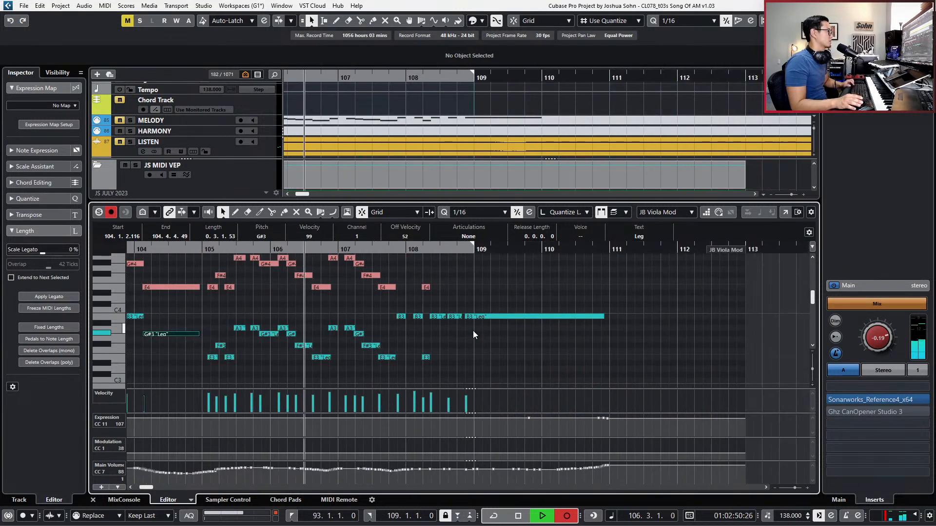
pyautogui.hscroll(2, 473, 331)
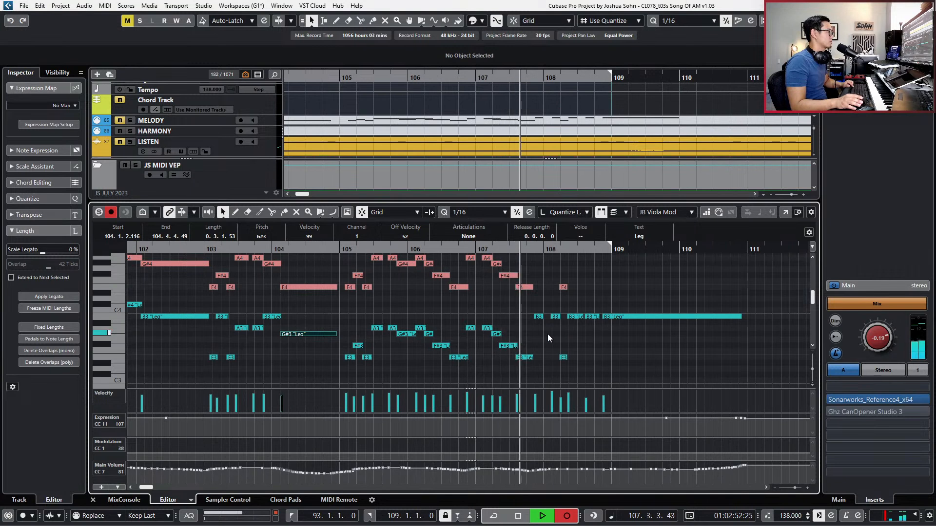
pyautogui.scroll(3, 604, 335)
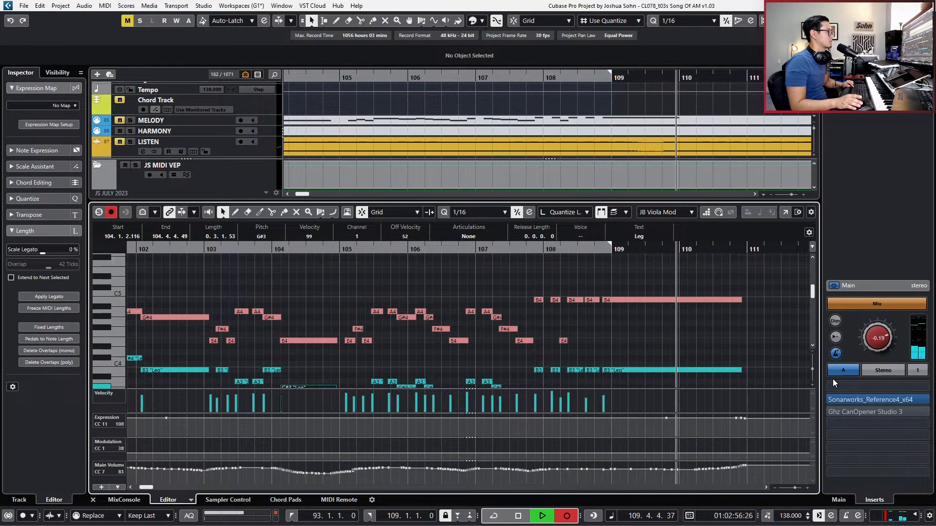
pyautogui.press('space')
pyautogui.scroll(-3, 791, 362)
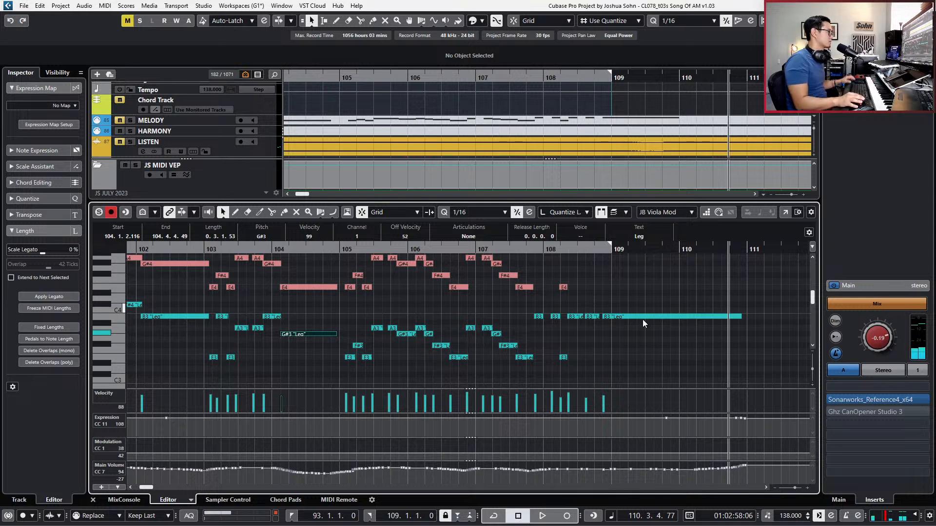
# Play the viola's closing notes from late bar 107 into bar 108.
pyautogui.press('l')
pyautogui.press('KP_Subtract')
pyautogui.press('KP_Add')
pyautogui.press('KP_Add')
pyautogui.press('KP_Add')
pyautogui.press('space')
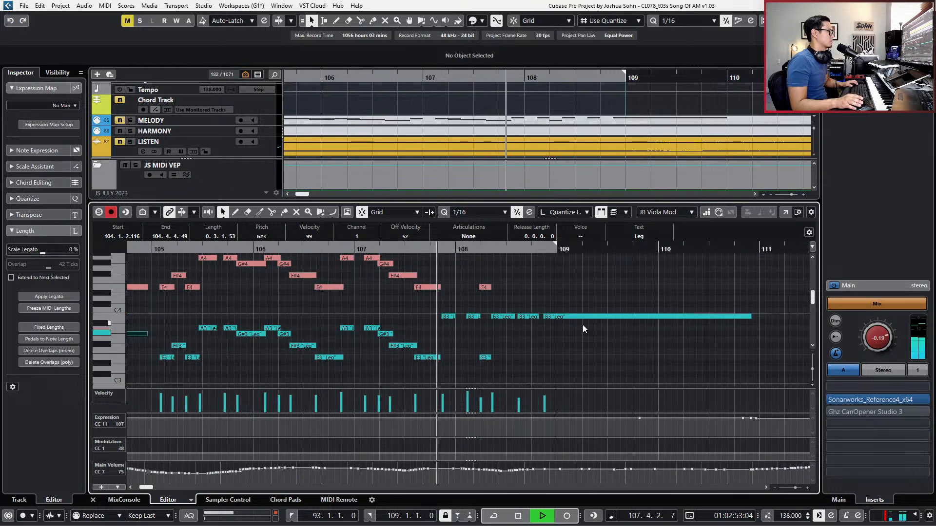
pyautogui.scroll(2, 583, 325)
pyautogui.press('space')
# Raise the viola's final held B3 to E4 and audition it.
pyautogui.click(571, 353)
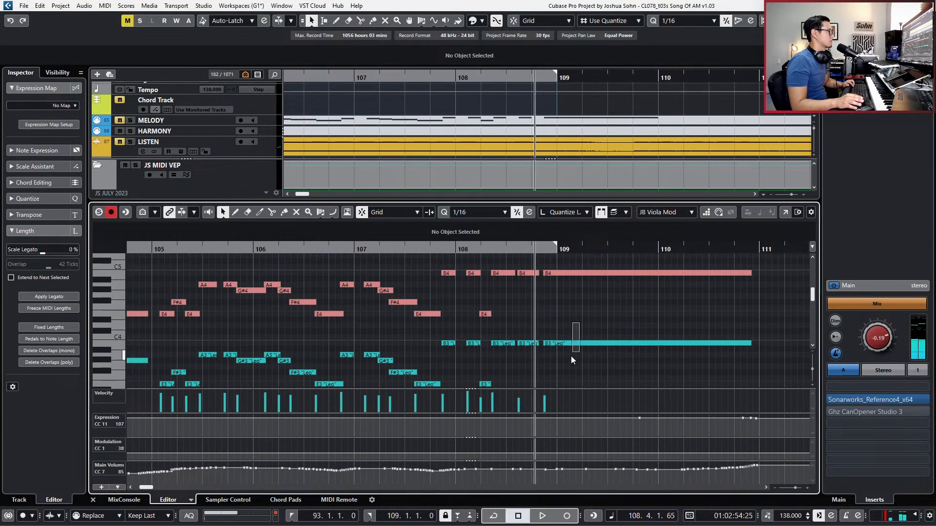
pyautogui.press('Right')
pyautogui.press('l')
pyautogui.press('Up')
pyautogui.press('Up')
pyautogui.press('Up')
pyautogui.press('Up')
pyautogui.press('Up')
pyautogui.press('space')
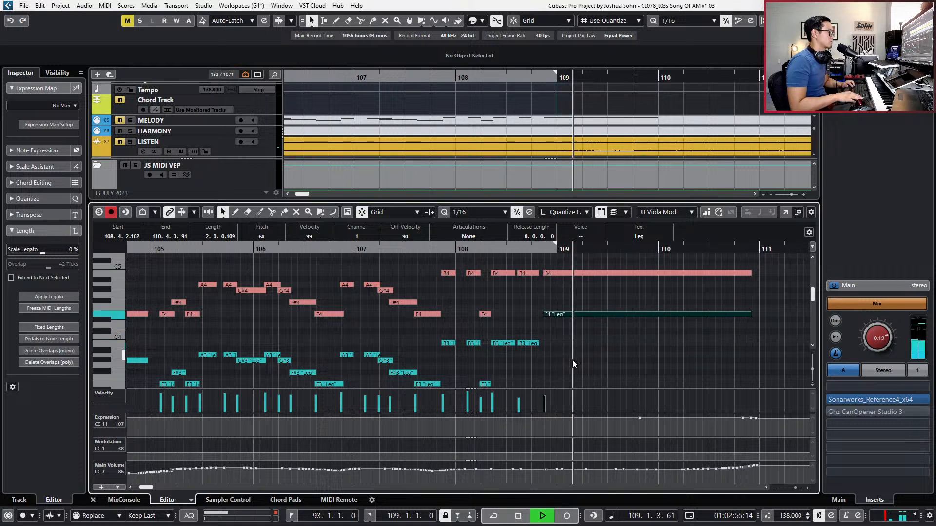
# Try G#4 for the viola's final held note, set it to F#4 instead, and replay the ending.
pyautogui.press('Up')
pyautogui.press('Up')
pyautogui.press('Up')
pyautogui.press('Up')
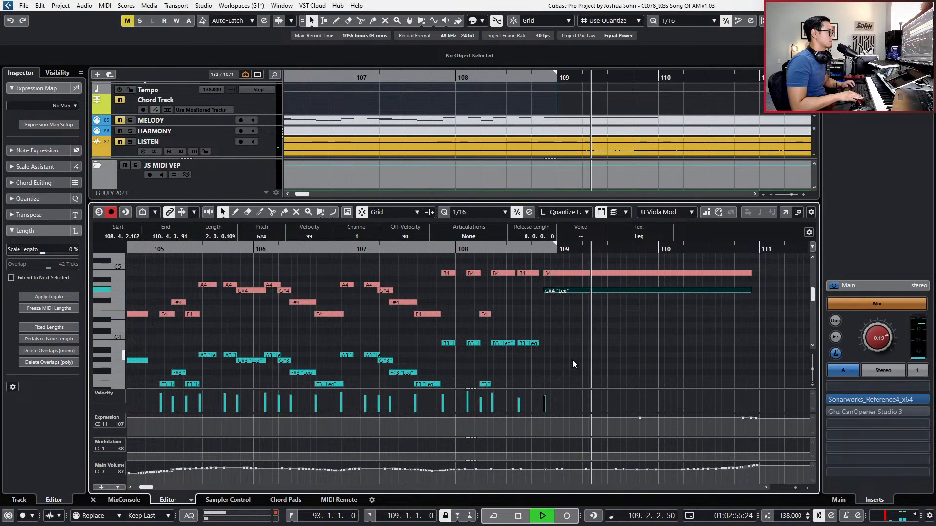
pyautogui.press('Down')
pyautogui.press('Down')
pyautogui.press('space')
pyautogui.press('space')
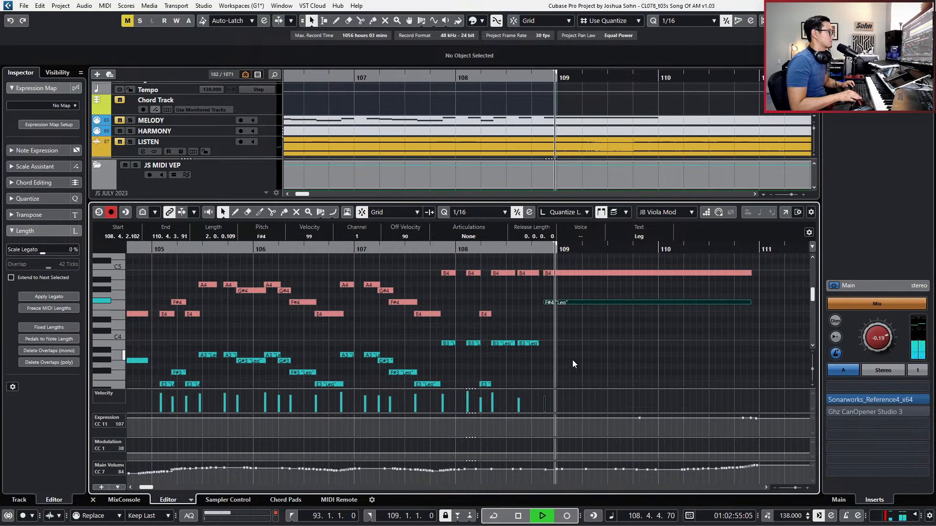
pyautogui.press('space')
pyautogui.press('space')
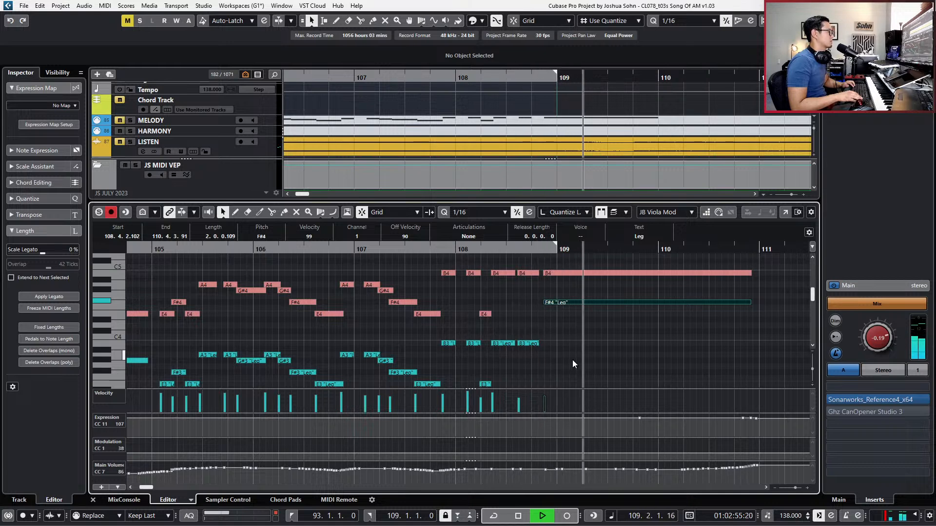
# Review the revised viola notes from bar 93 through the final held note.
pyautogui.scroll(-2, 595, 361)
pyautogui.scroll(-1, 595, 359)
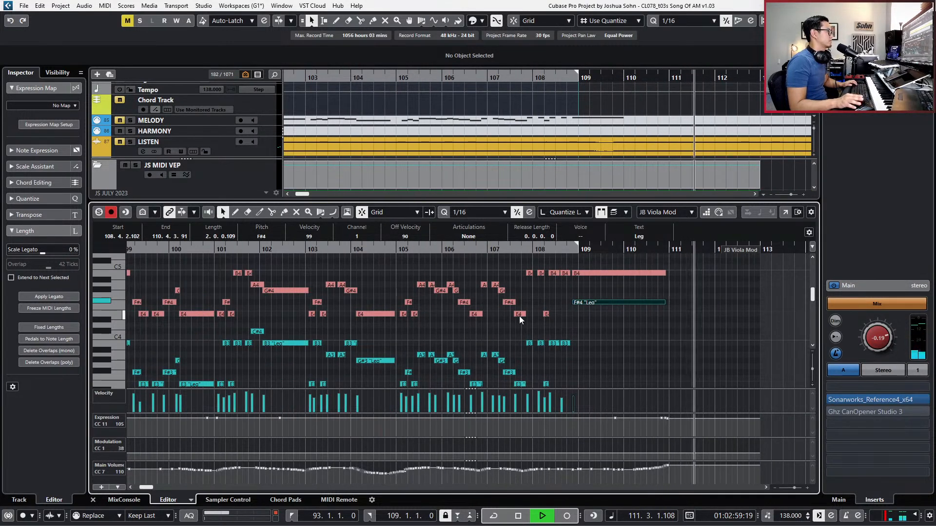
pyautogui.hscroll(-2, 524, 327)
pyautogui.press('space')
pyautogui.click(599, 343)
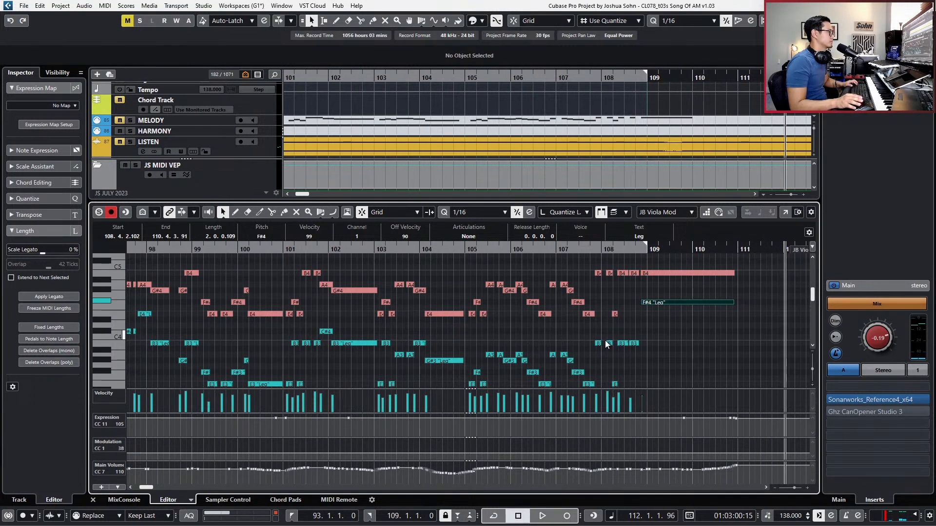
pyautogui.scroll(-1, 601, 334)
pyautogui.hscroll(-6, 601, 334)
pyautogui.hscroll(-2, 601, 335)
pyautogui.scroll(-1, 601, 336)
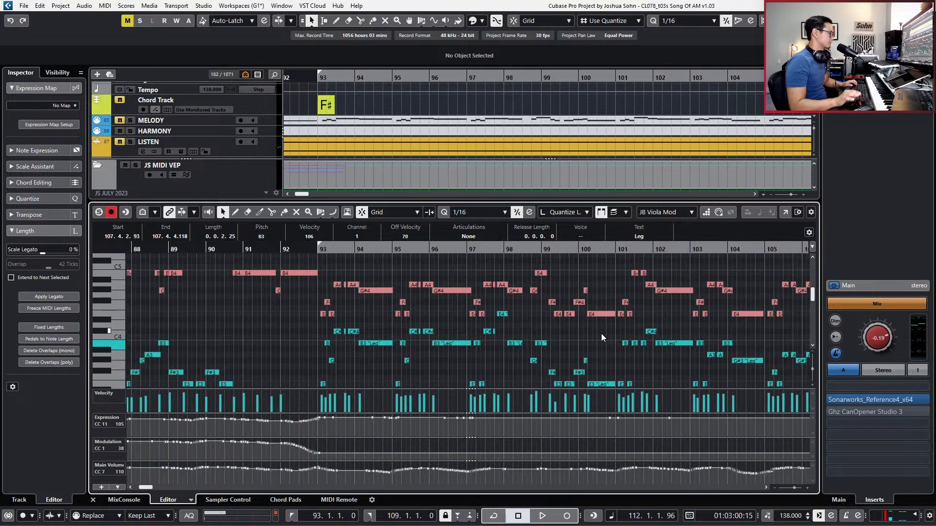
pyautogui.scroll(-1, 601, 333)
pyautogui.hscroll(5, 600, 334)
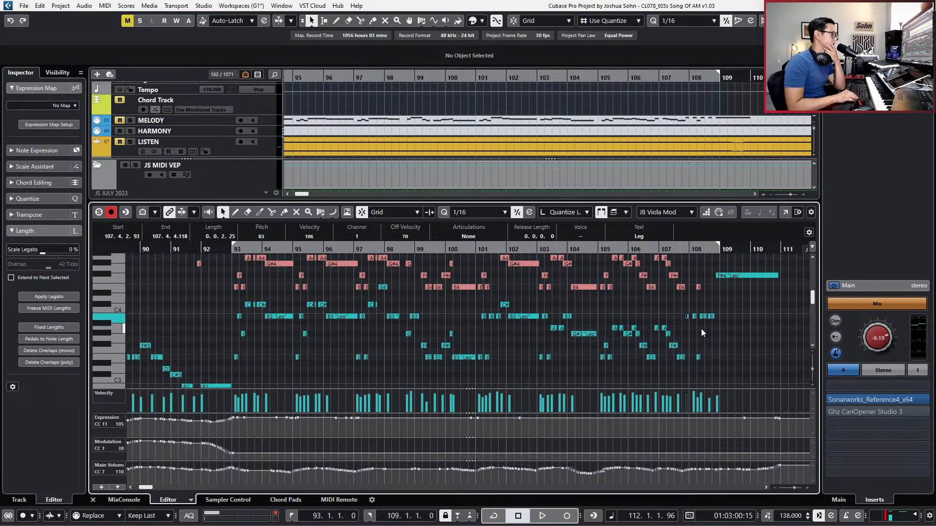
# Record modulation swells for the viola from bar 93 to bar 111, starting playback one bar early.
pyautogui.press('KP_1')
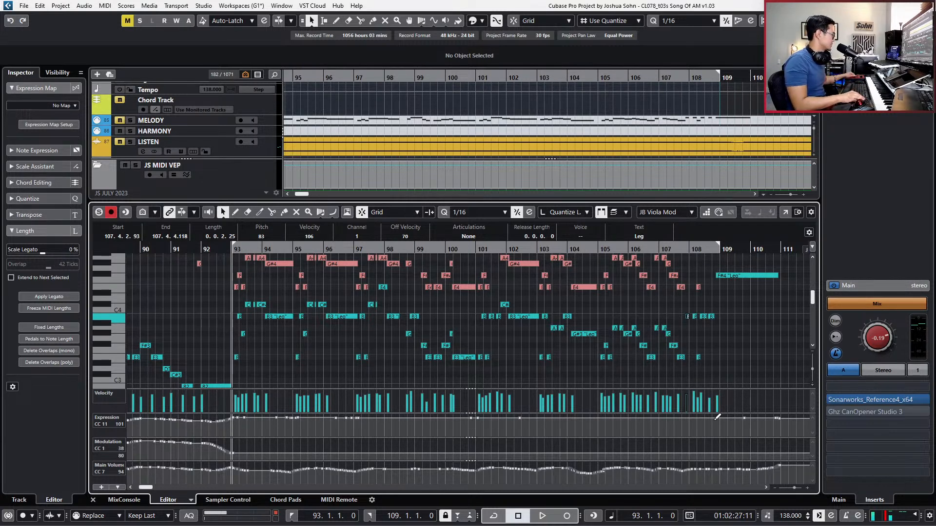
pyautogui.press('KP_Subtract')
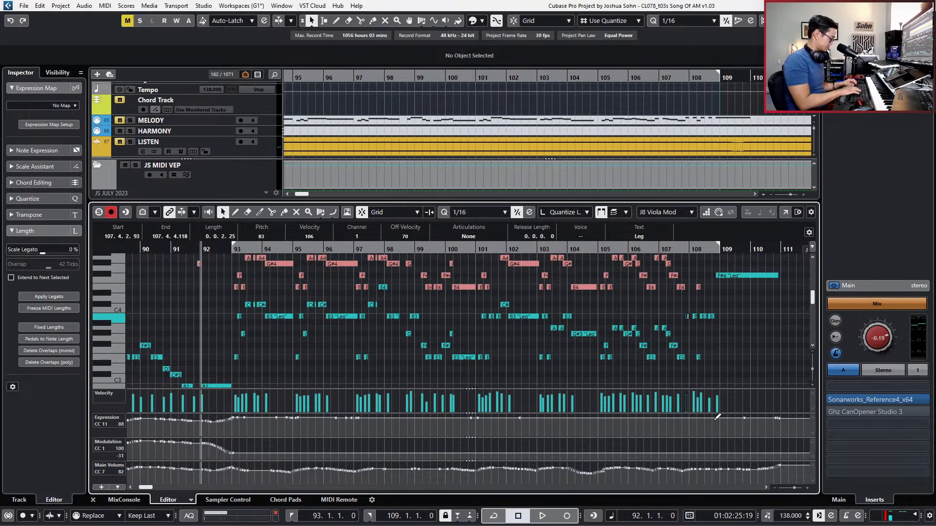
pyautogui.press('space')
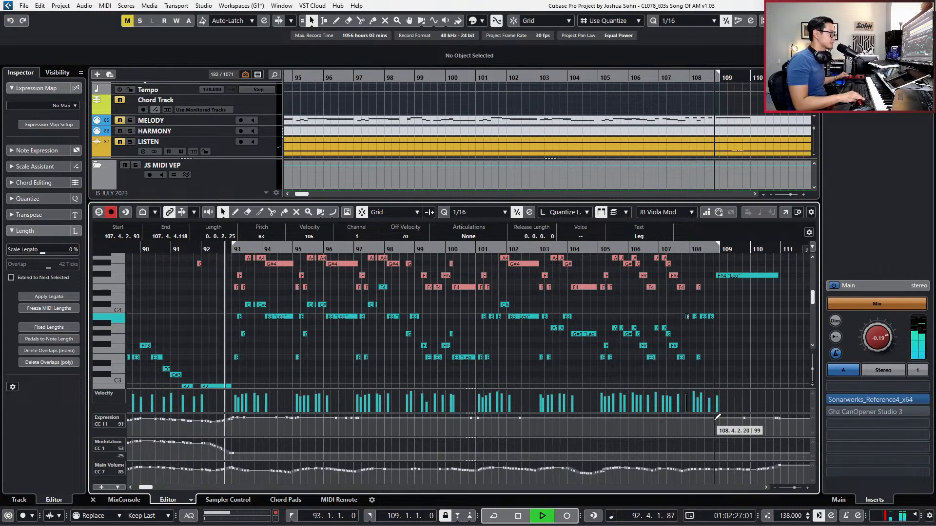
pyautogui.press('KP_Multiply')
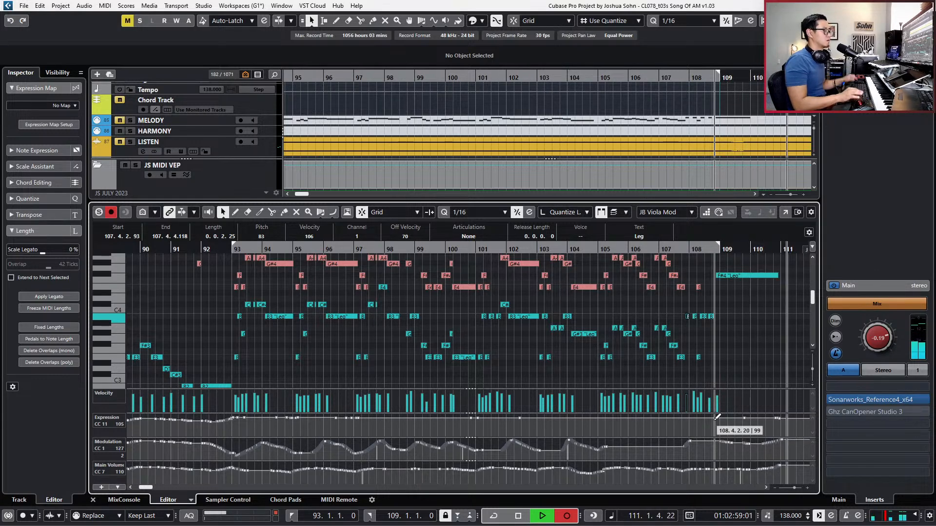
pyautogui.press('space')
# Select the viola's final held F#4 and set the quantize value to 1/8.
pyautogui.press('g')
pyautogui.press('h')
pyautogui.click(505, 276)
pyautogui.press('h')
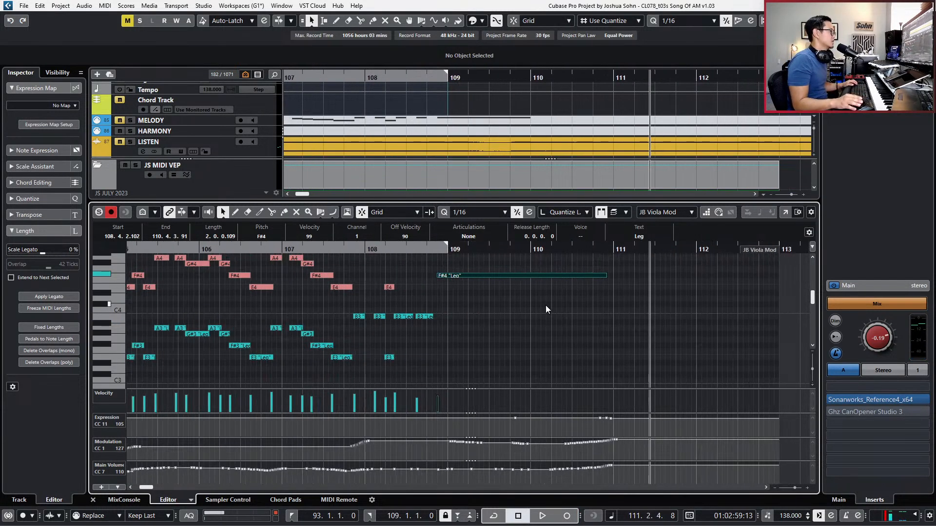
pyautogui.press('2')
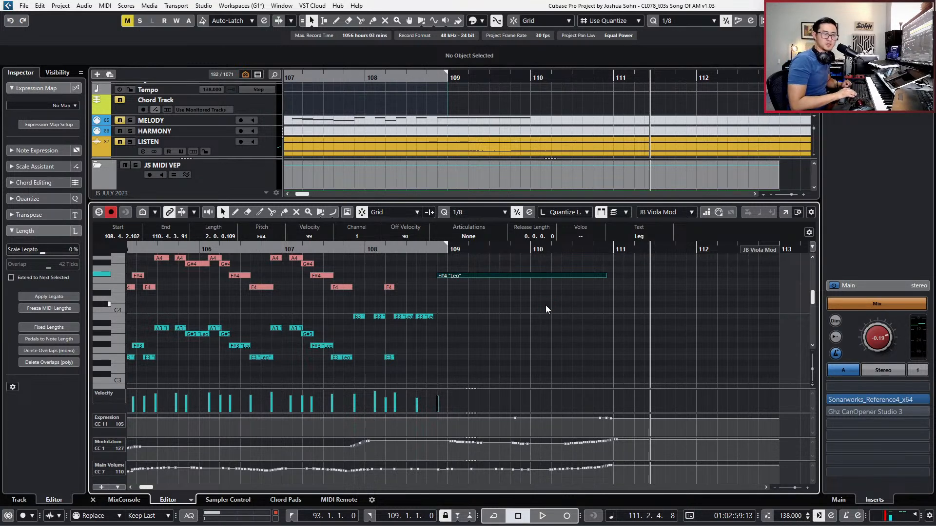
# Lower the viola's final held note to B3 and play back the ending.
pyautogui.scroll(2, 545, 305)
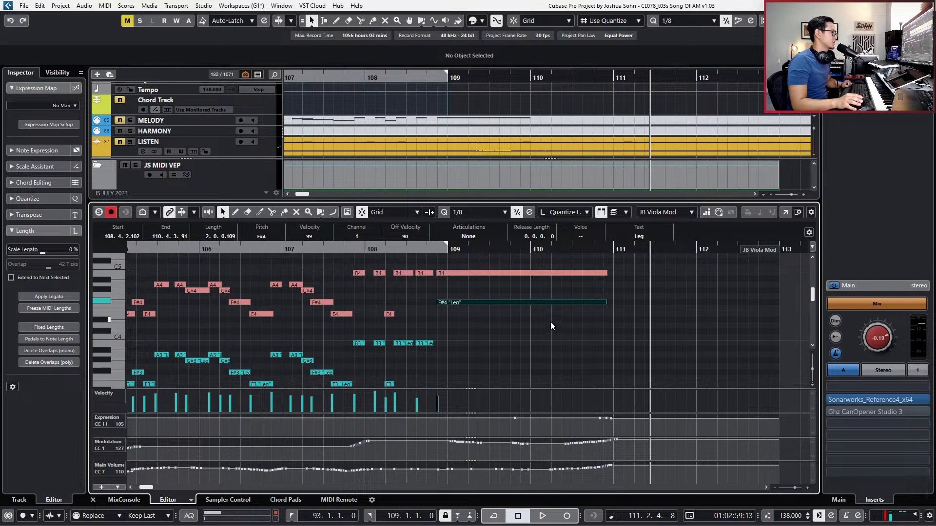
pyautogui.press('Down')
pyautogui.press('Down')
pyautogui.press('Down')
pyautogui.press('Down')
pyautogui.press('Down')
pyautogui.press('Down')
pyautogui.press('Down')
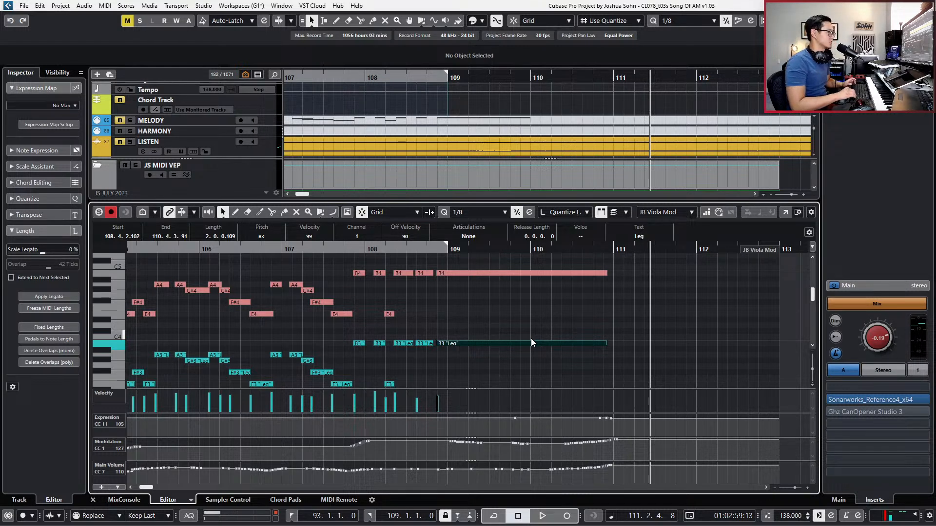
pyautogui.press('space')
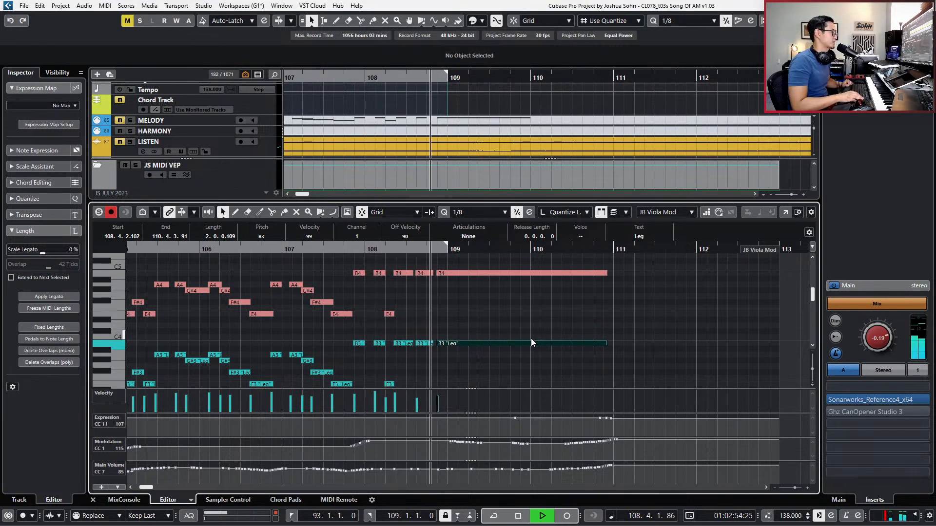
pyautogui.press('space')
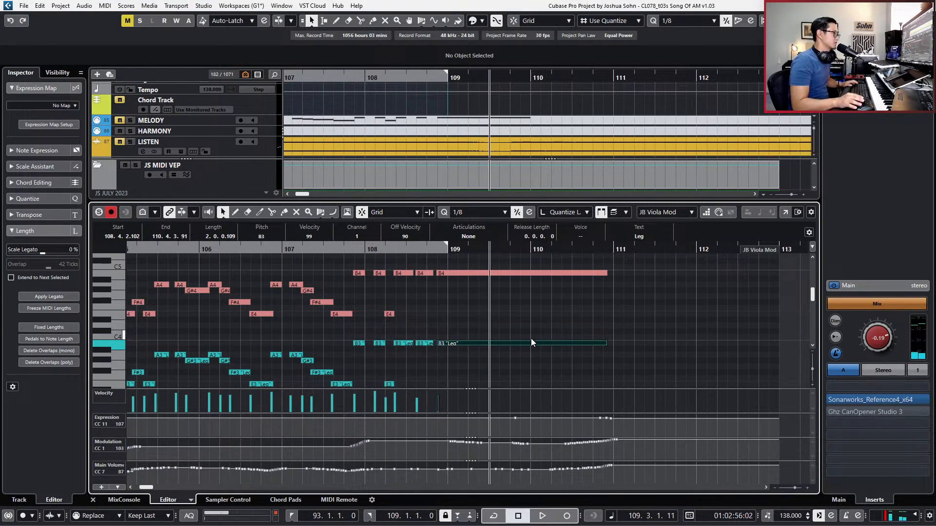
# Place the playhead at bar 92 and return from the note editor to the full track arrangement.
pyautogui.press('g')
pyautogui.press('g')
pyautogui.press('g')
pyautogui.press('KP_Subtract')
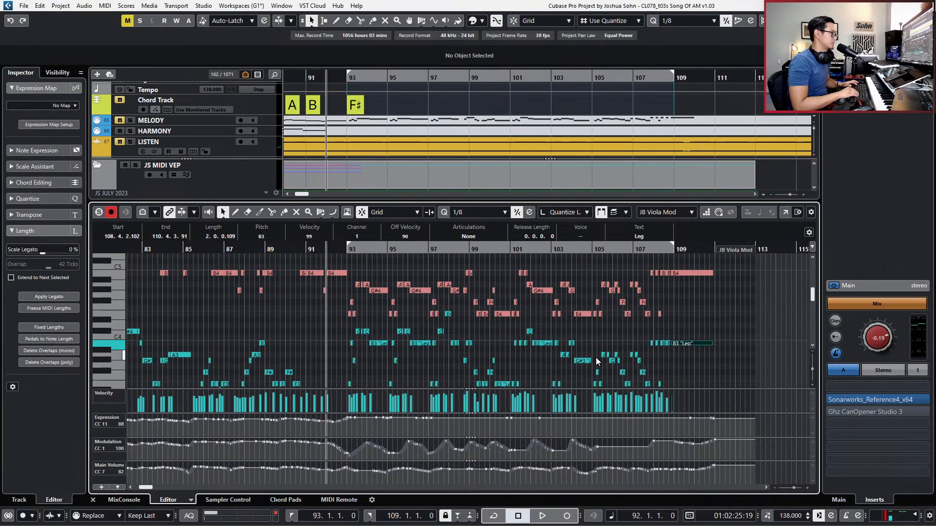
pyautogui.hotkey('ctrl', 'e')
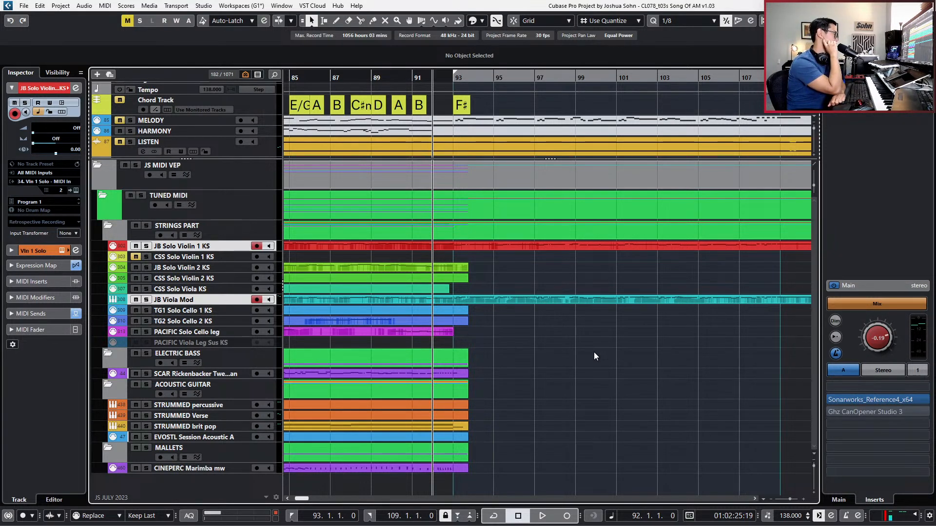
# Delete the F# chord at bar 93 from the chord track.
pyautogui.click(431, 372)
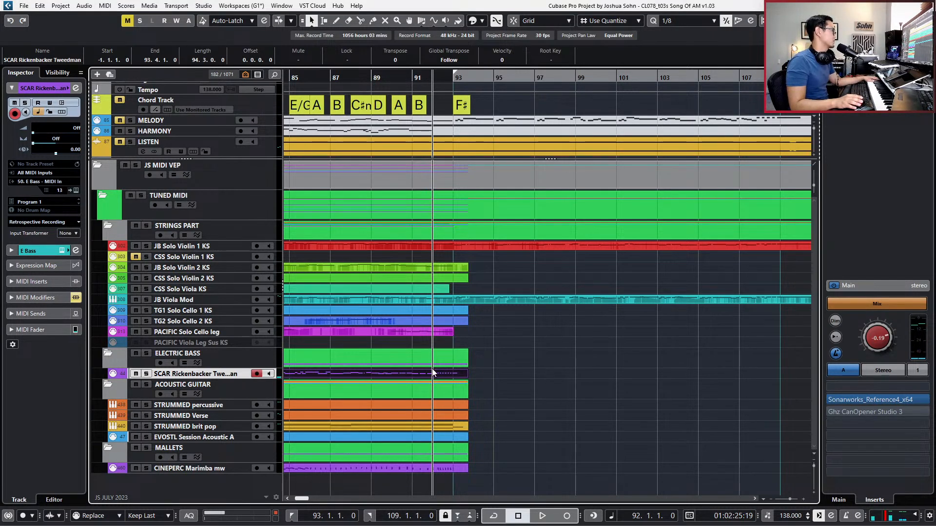
pyautogui.scroll(-3, 562, 214)
pyautogui.scroll(-2, 563, 219)
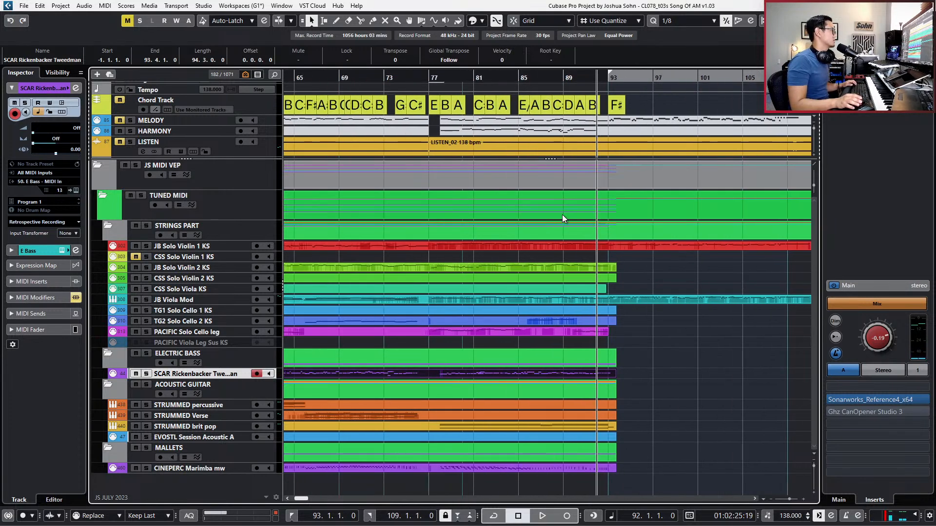
pyautogui.scroll(4, 516, 141)
pyautogui.scroll(1, 667, 129)
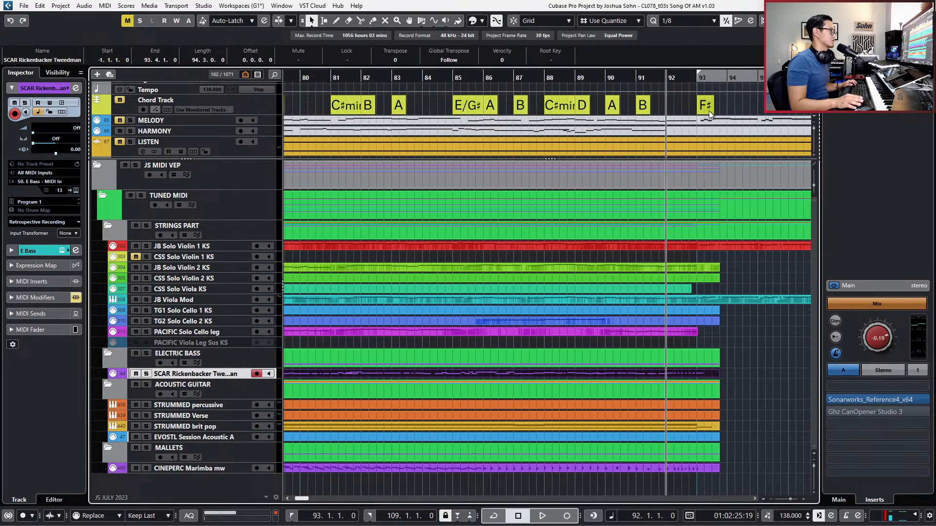
pyautogui.click(711, 109)
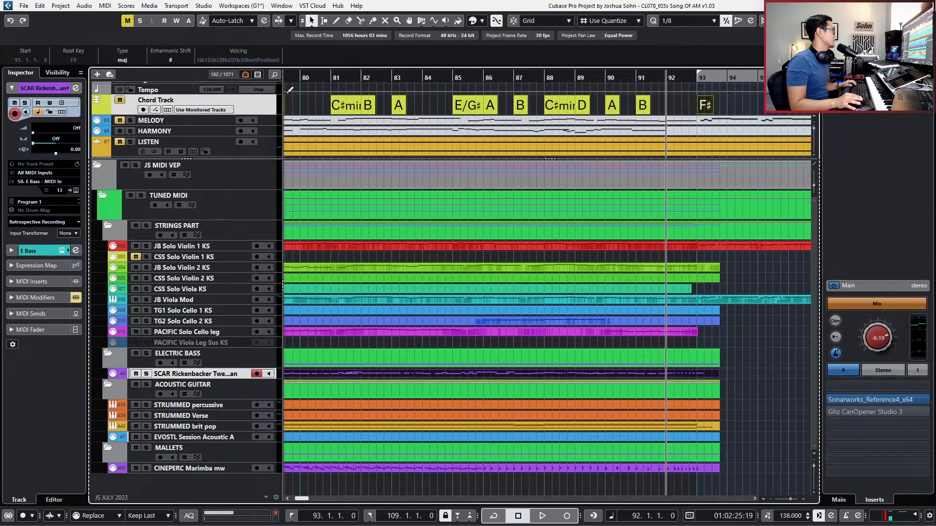
pyautogui.click(195, 100)
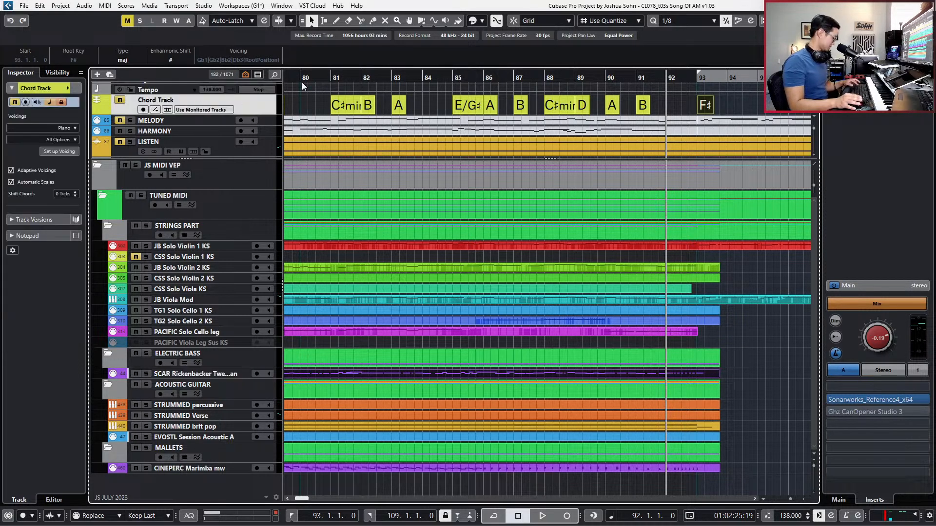
pyautogui.press('Delete')
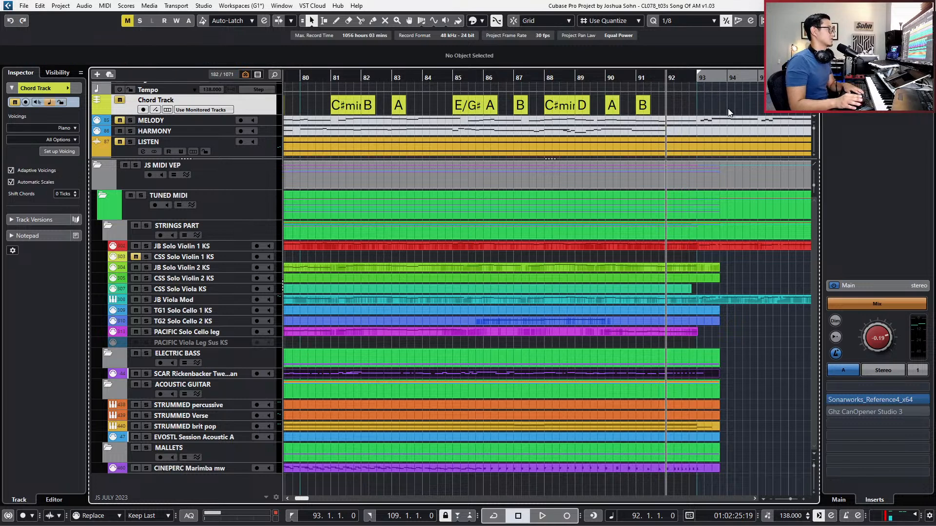
# Review the existing chord progression leading up to bar 93 and select the HARMONY track for trying out chords on the piano.
pyautogui.scroll(-6, 414, 100)
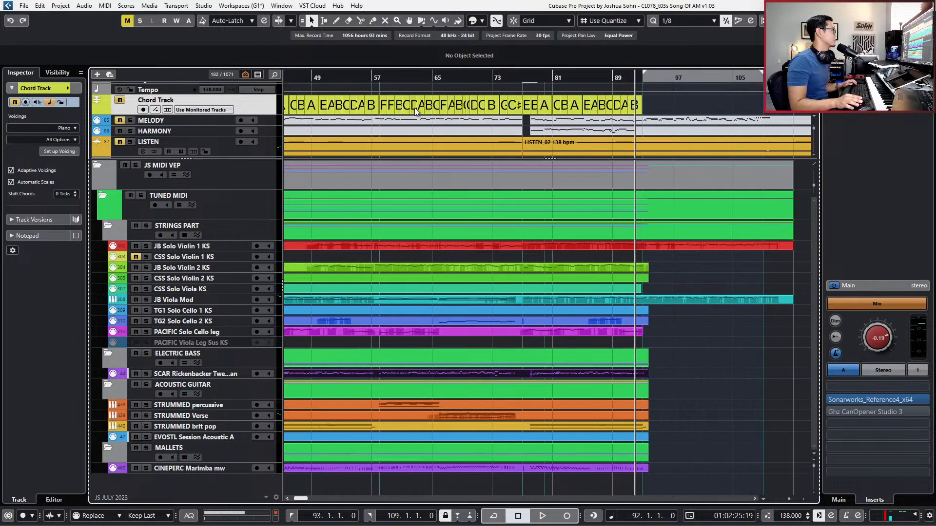
pyautogui.hscroll(6, 406, 105)
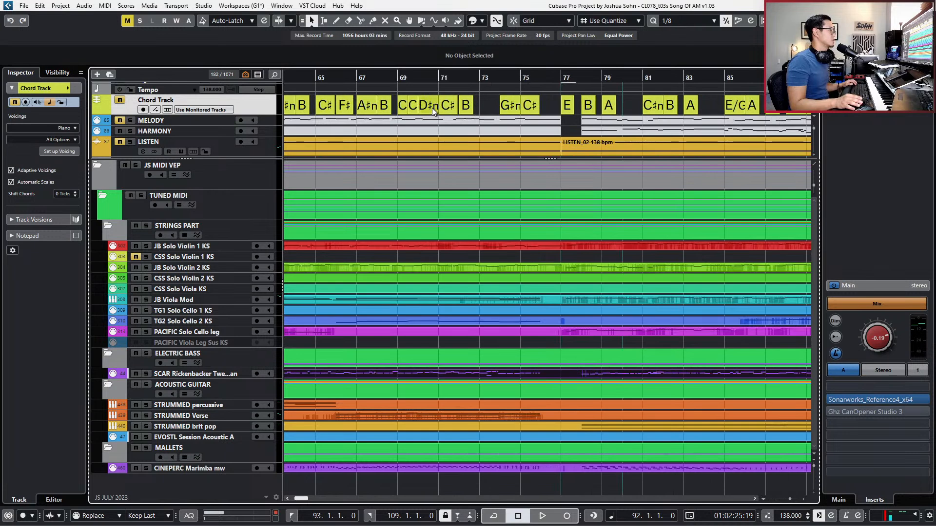
pyautogui.hscroll(4, 432, 106)
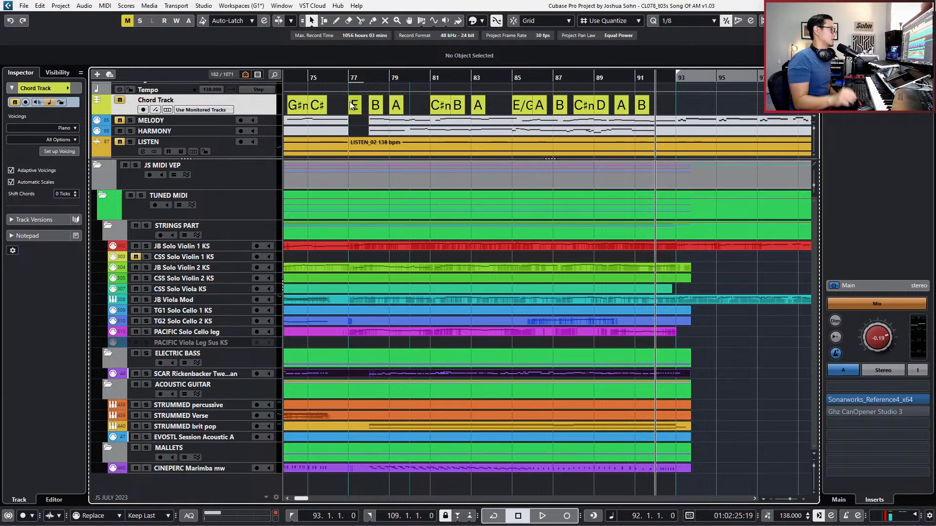
pyautogui.keyDown('ctrl'); pyautogui.scroll(-2, 341, 130); pyautogui.keyUp('ctrl')
pyautogui.scroll(-2, 341, 130)
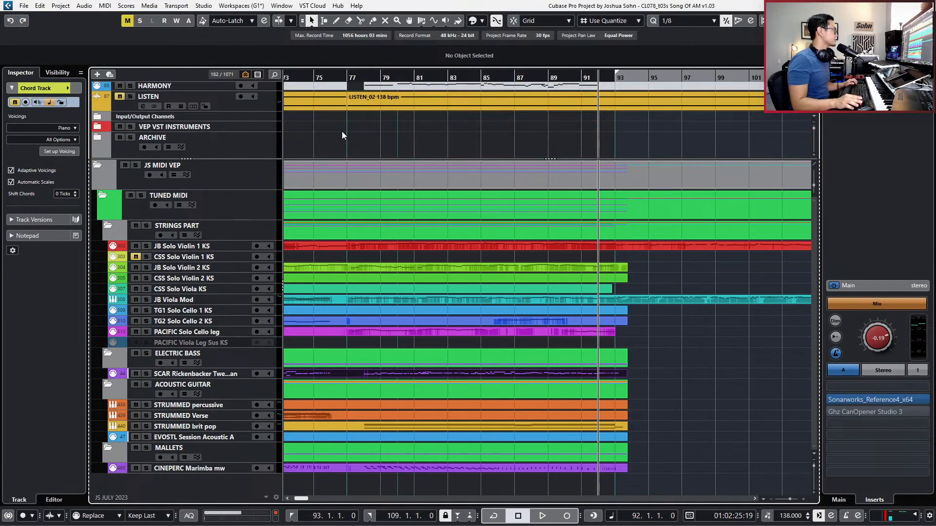
pyautogui.scroll(3, 297, 124)
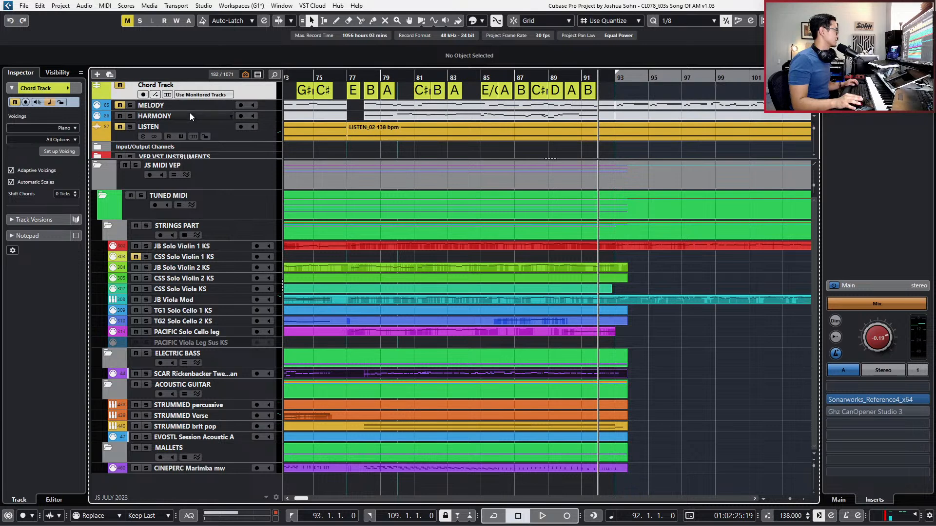
pyautogui.click(191, 115)
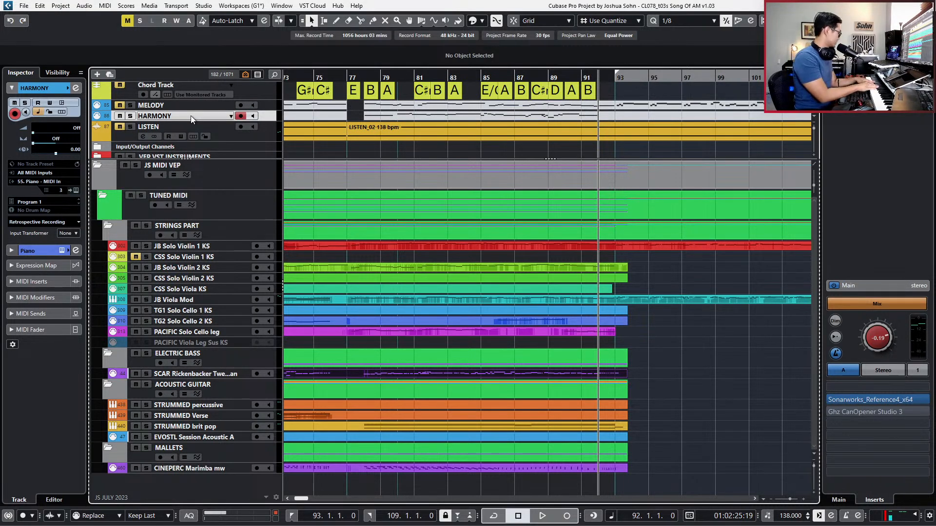
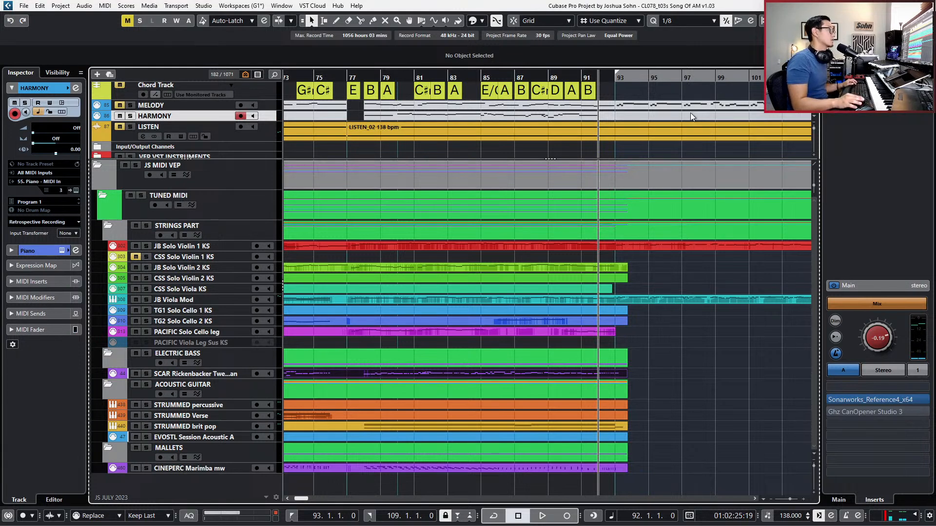
# Add a chord event at bar 93 on the chord track and define it as E major.
pyautogui.scroll(3, 692, 112)
pyautogui.scroll(1, 481, 92)
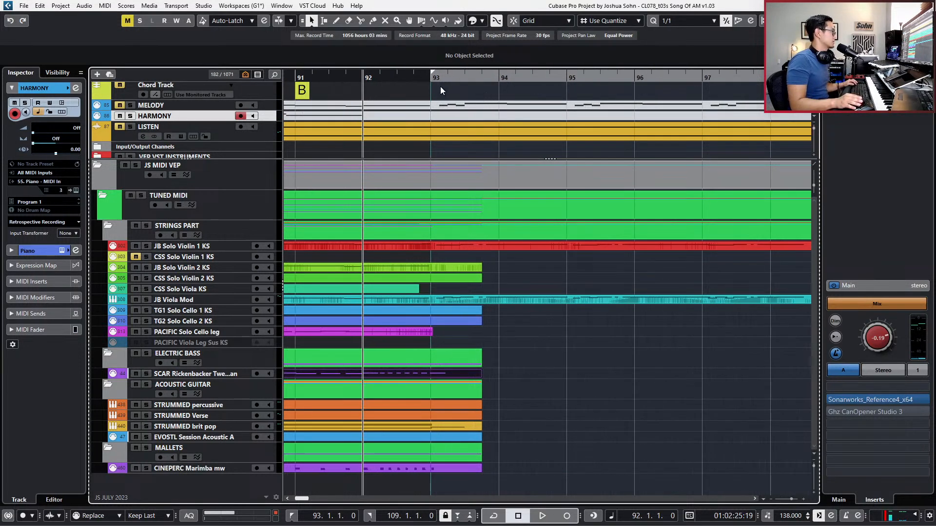
pyautogui.click(444, 90)
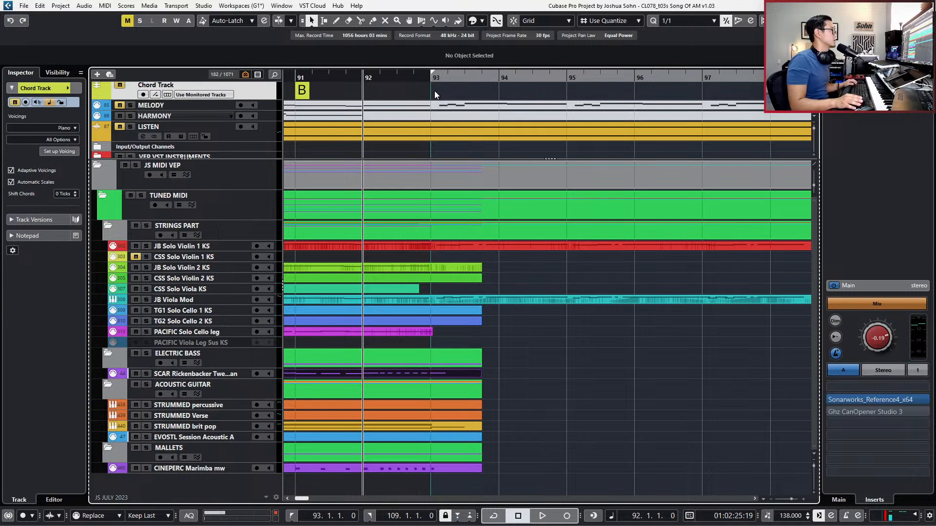
pyautogui.click(434, 91)
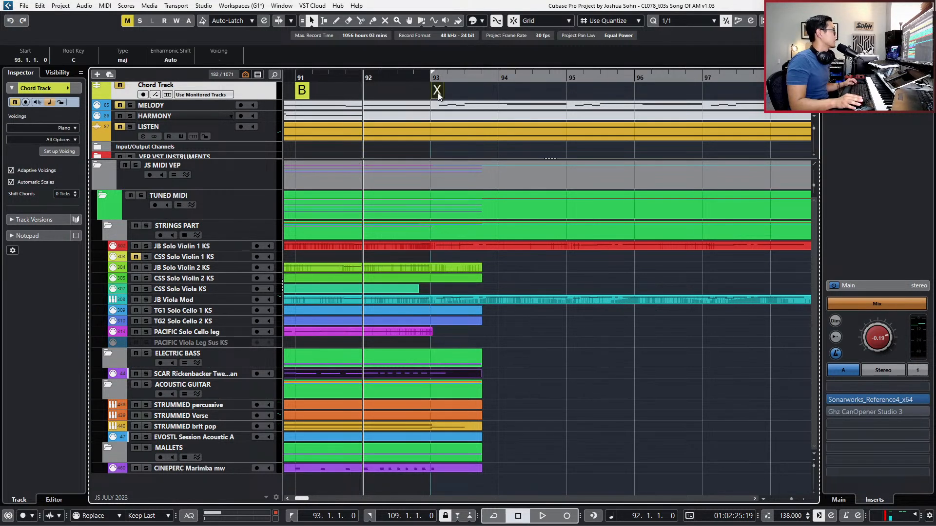
pyautogui.doubleClick(440, 95)
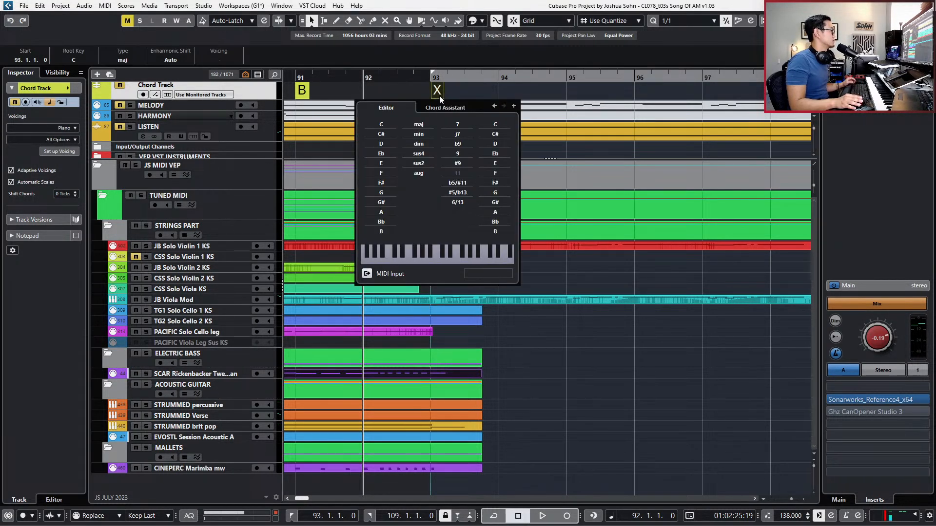
pyautogui.click(383, 162)
pyautogui.click(484, 88)
pyautogui.press('g')
pyautogui.press('g')
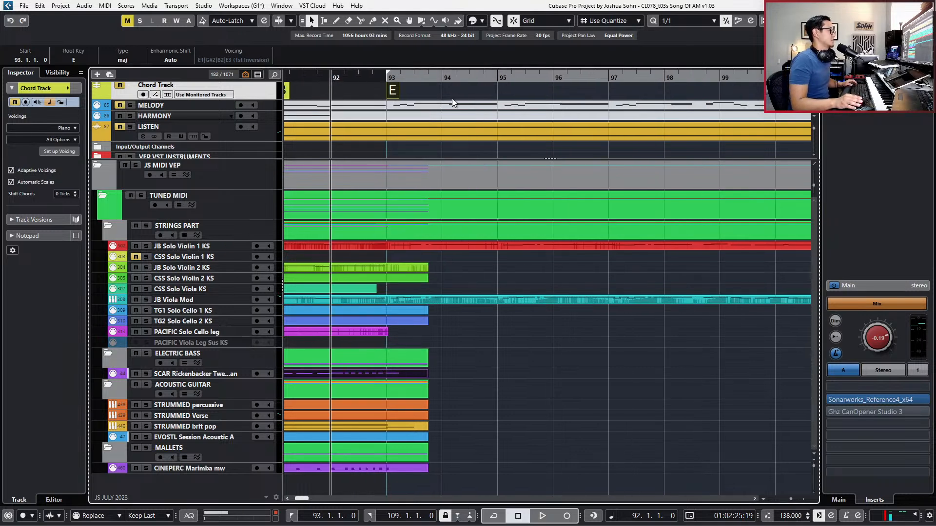
# Copy the A chord from bar 90 to bar 95 and the B chord from bar 91 to bar 97.
pyautogui.moveTo(294, 92); pyautogui.dragTo(474, 100)
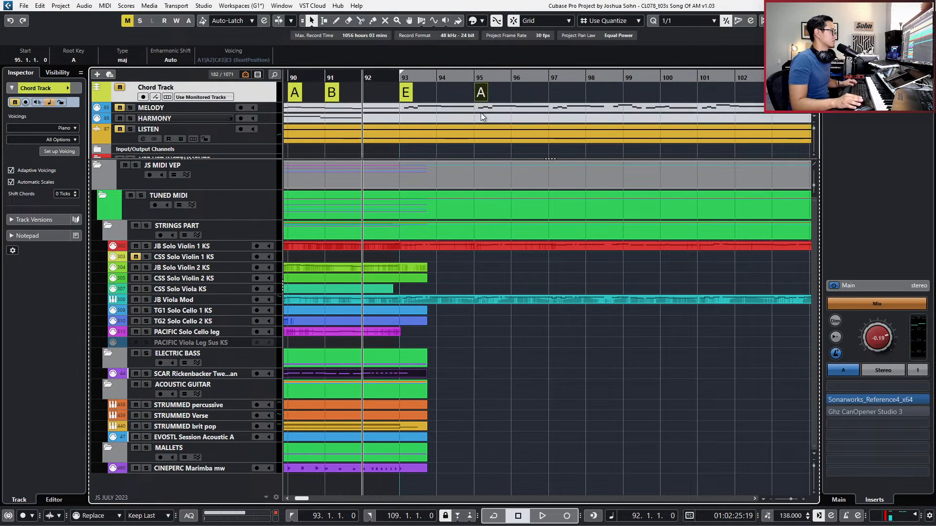
pyautogui.hscroll(-2, 533, 122)
pyautogui.moveTo(388, 96); pyautogui.dragTo(609, 129)
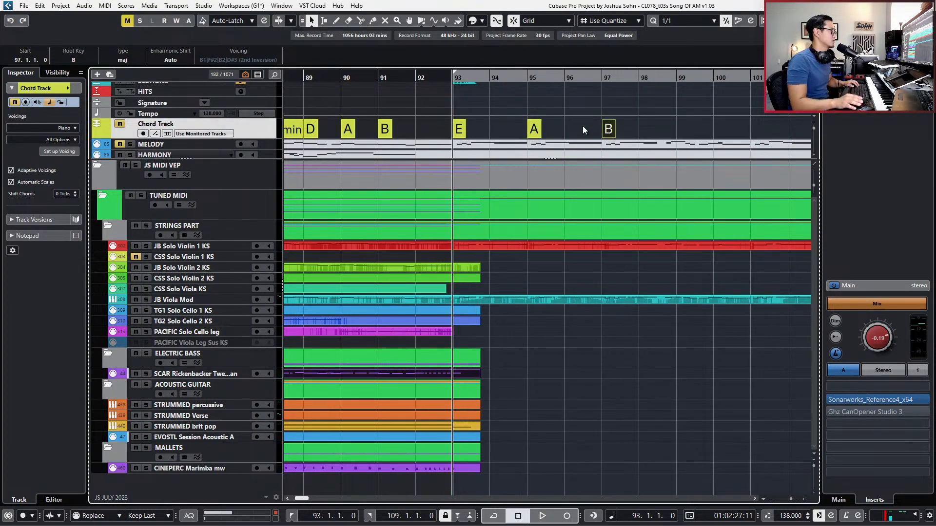
# Rearrange the new chords with B at bar 95 and A at bar 97, and copy B to bar 99.
pyautogui.moveTo(533, 132); pyautogui.dragTo(684, 130)
pyautogui.moveTo(608, 129); pyautogui.dragTo(533, 129)
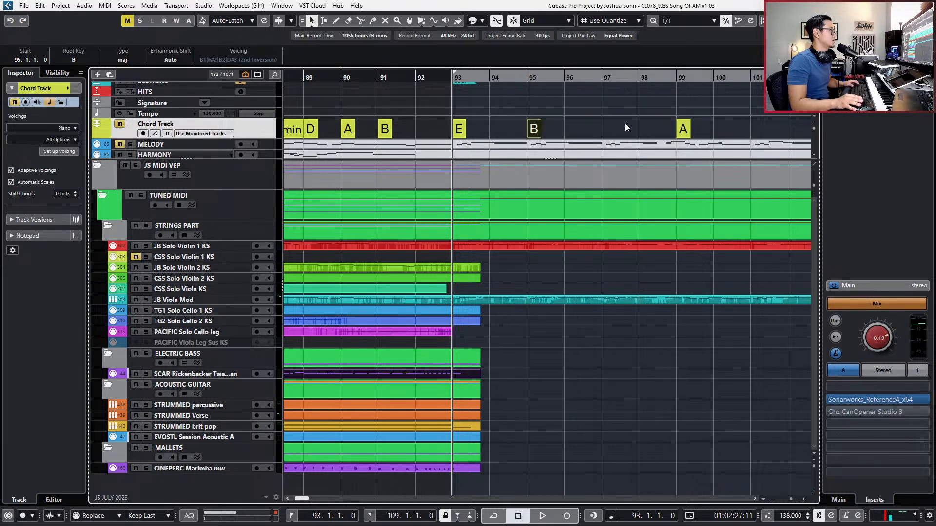
pyautogui.moveTo(681, 130); pyautogui.dragTo(606, 129)
pyautogui.moveTo(530, 130); pyautogui.dragTo(682, 129)
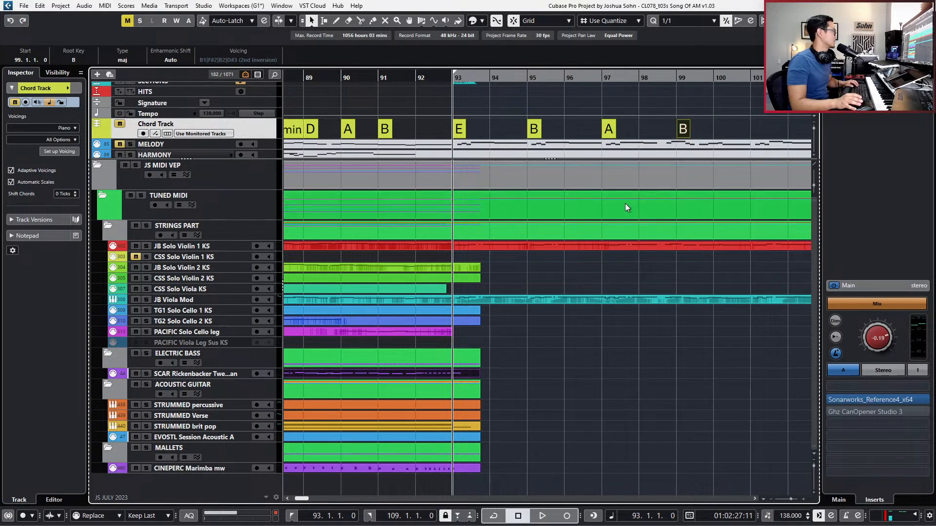
# Solo JB Viola Mod and listen from bar 93 to check the chord timing against the viola line.
pyautogui.click(537, 314)
pyautogui.press('s')
pyautogui.press('space')
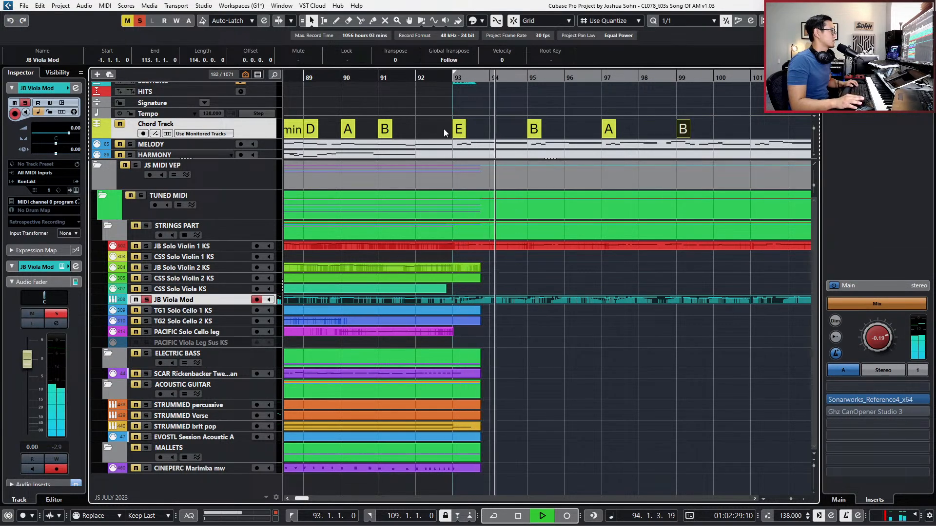
pyautogui.scroll(-4, 568, 141)
pyautogui.scroll(5, 709, 97)
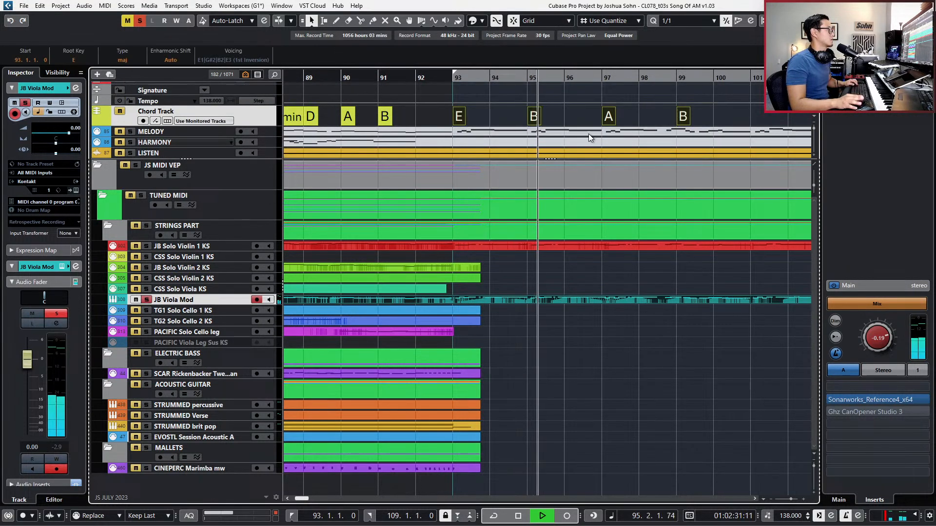
pyautogui.click(459, 116)
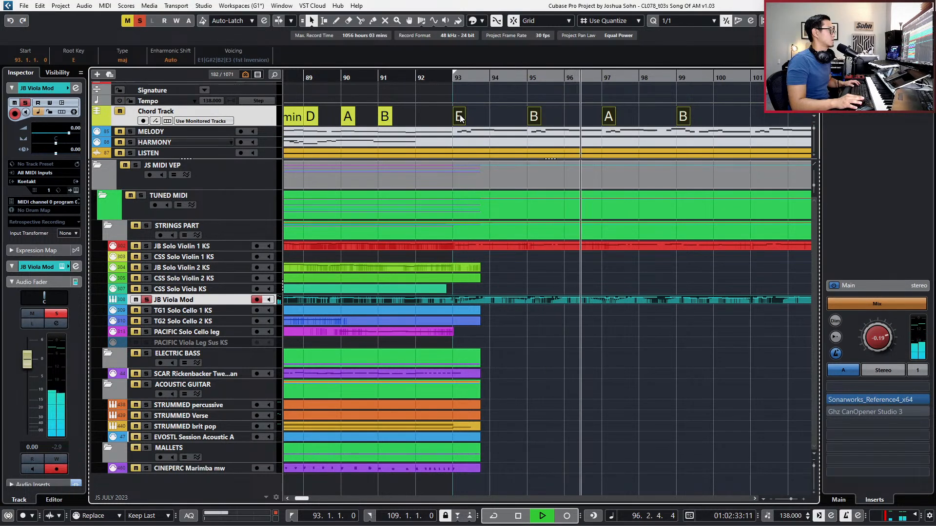
pyautogui.press('space')
# Move the E chord to bar 94, the A chord to bar 96 and the last B chord to bar 97.
pyautogui.moveTo(459, 118); pyautogui.dragTo(496, 118)
pyautogui.press('b')
pyautogui.press('b')
pyautogui.moveTo(537, 113); pyautogui.dragTo(593, 112)
pyautogui.hotkey('ctrl', 'Left')
pyautogui.hotkey('ctrl', 'Left')
pyautogui.click(648, 115)
pyautogui.hotkey('ctrl', 'Left')
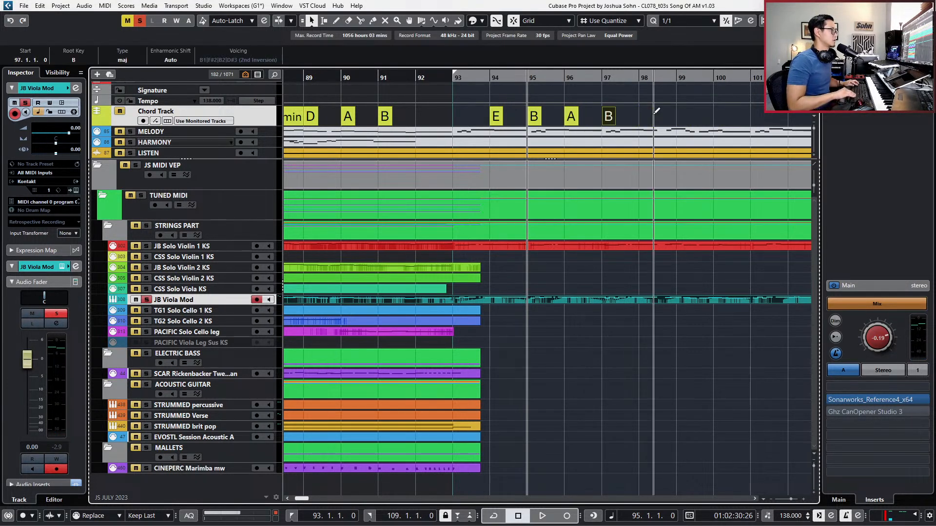
pyautogui.press('b')
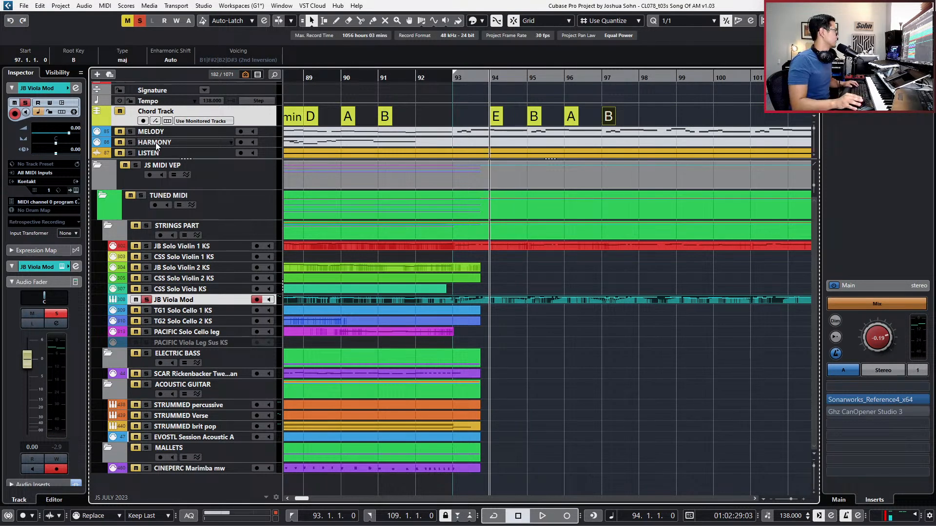
# Arm the HARMONY track and play from bar 94 to bar 100 without solo to test the chords against the strings.
pyautogui.click(171, 142)
pyautogui.press('space')
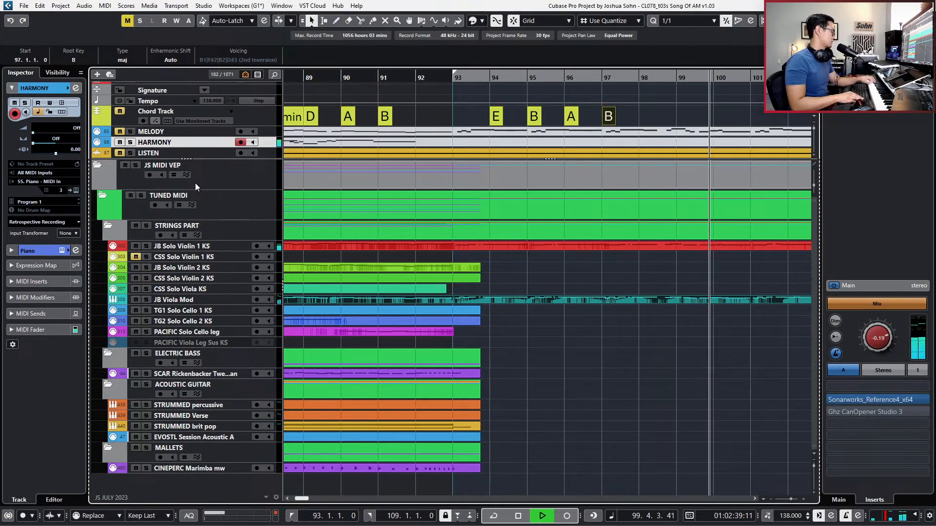
pyautogui.press('space')
pyautogui.hscroll(5, 411, 128)
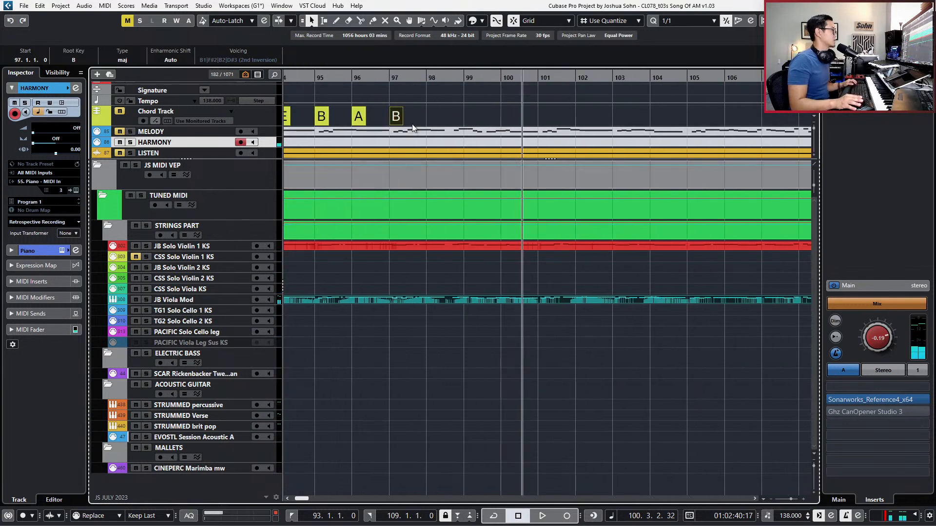
# Add a C#min chord at bar 98 on the chord track.
pyautogui.keyDown('alt'); pyautogui.click(487, 117); pyautogui.keyUp('alt')
pyautogui.doubleClick(488, 118)
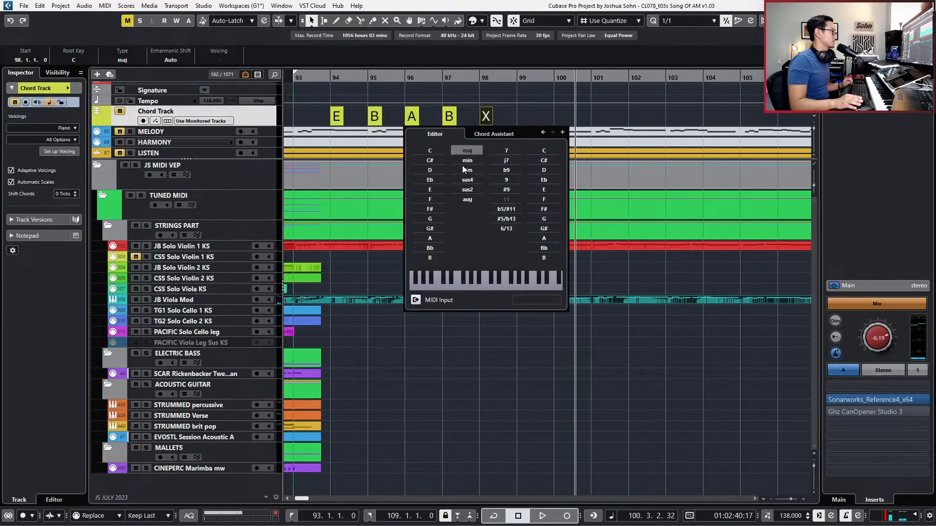
pyautogui.click(430, 161)
pyautogui.click(467, 160)
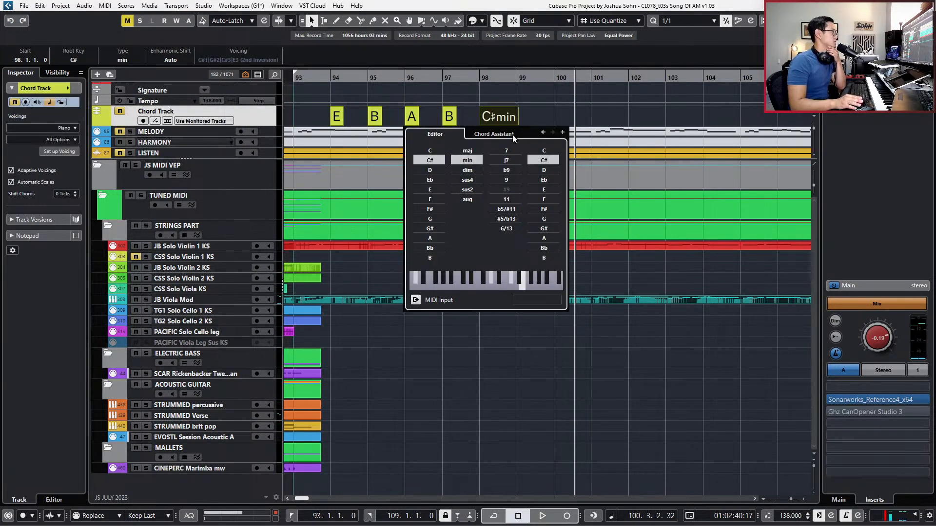
pyautogui.click(536, 122)
# Continue the progression with a B chord at bar 99 and an A chord at bar 100.
pyautogui.keyDown('alt'); pyautogui.click(525, 121); pyautogui.keyUp('alt')
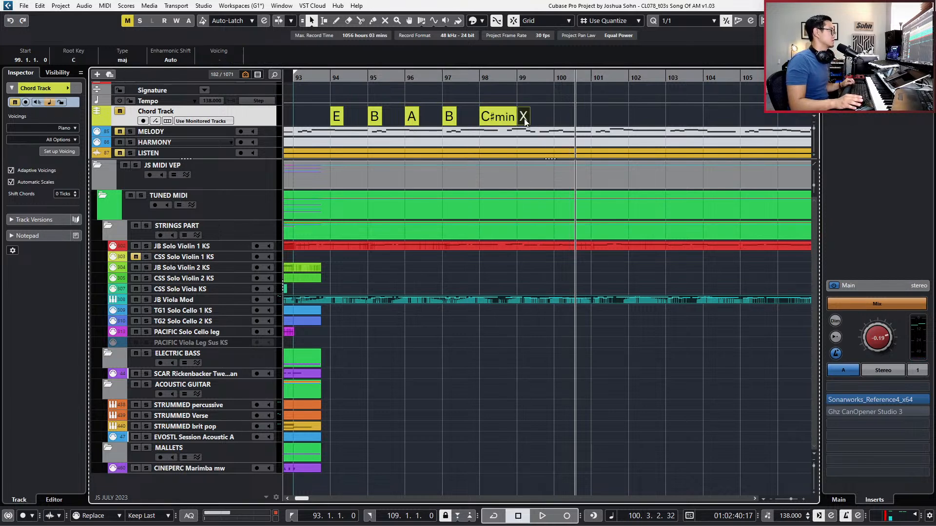
pyautogui.doubleClick(524, 119)
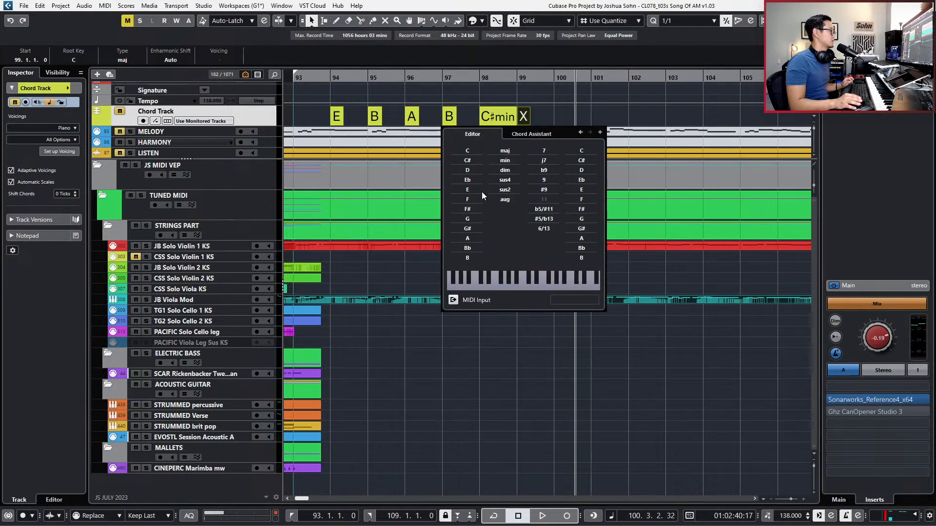
pyautogui.click(475, 258)
pyautogui.click(562, 112)
pyautogui.keyDown('alt'); pyautogui.click(560, 116); pyautogui.keyUp('alt')
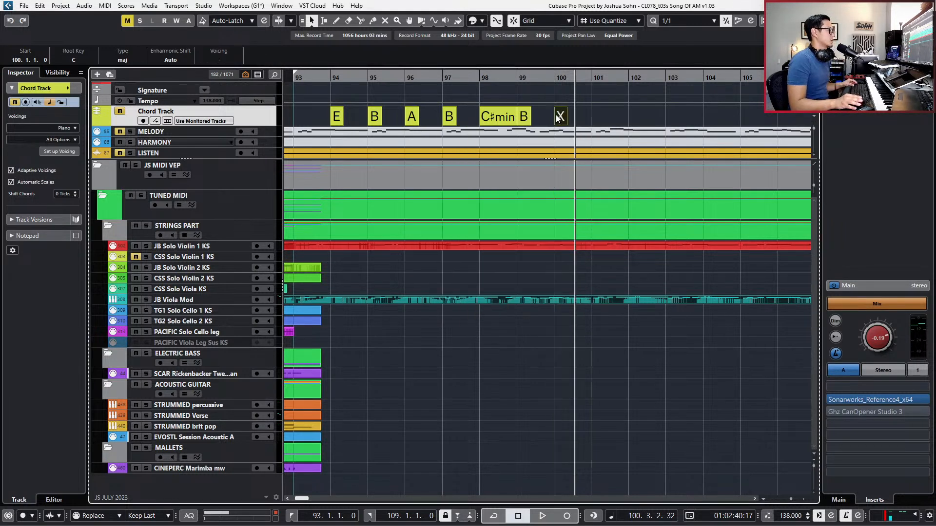
pyautogui.doubleClick(560, 115)
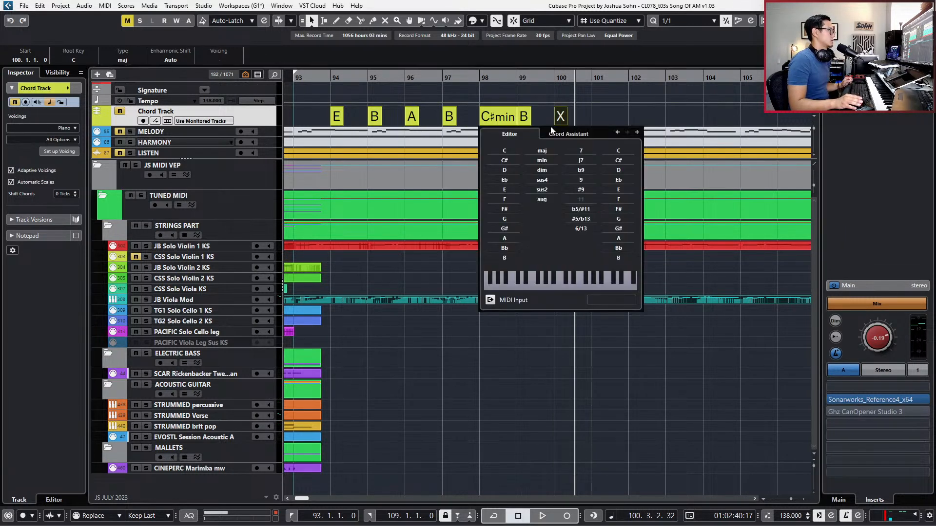
pyautogui.click(509, 239)
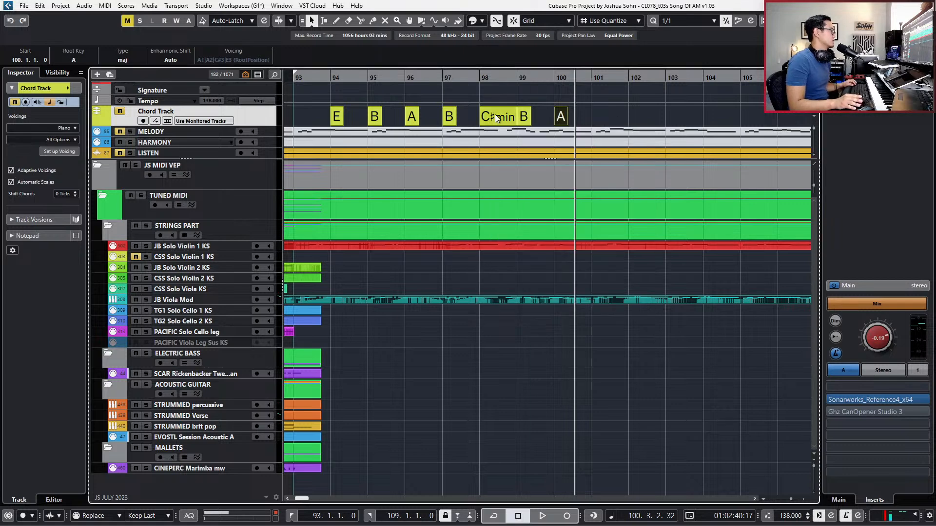
# Add a C#min chord at bar 101 and a B chord with D# in the bass at bar 102.
pyautogui.hscroll(2, 506, 113)
pyautogui.keyDown('alt'); pyautogui.click(541, 116); pyautogui.keyUp('alt')
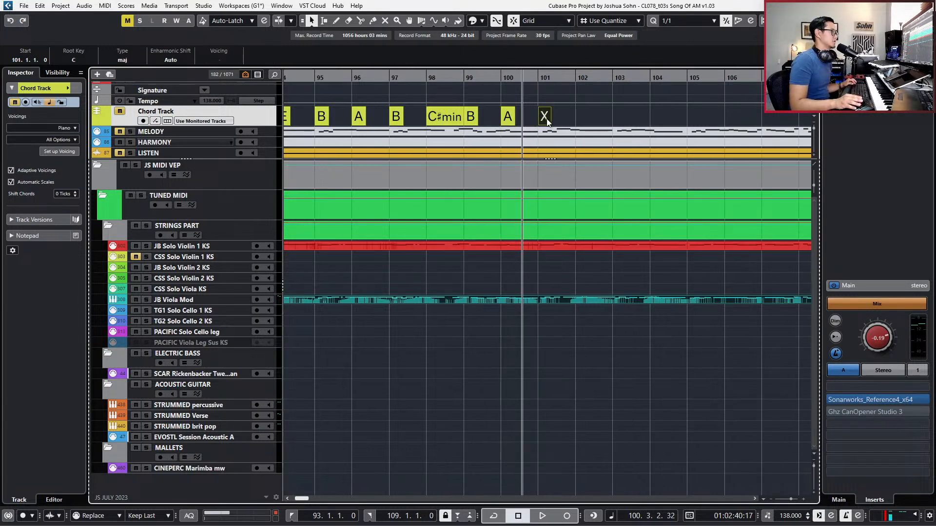
pyautogui.doubleClick(546, 118)
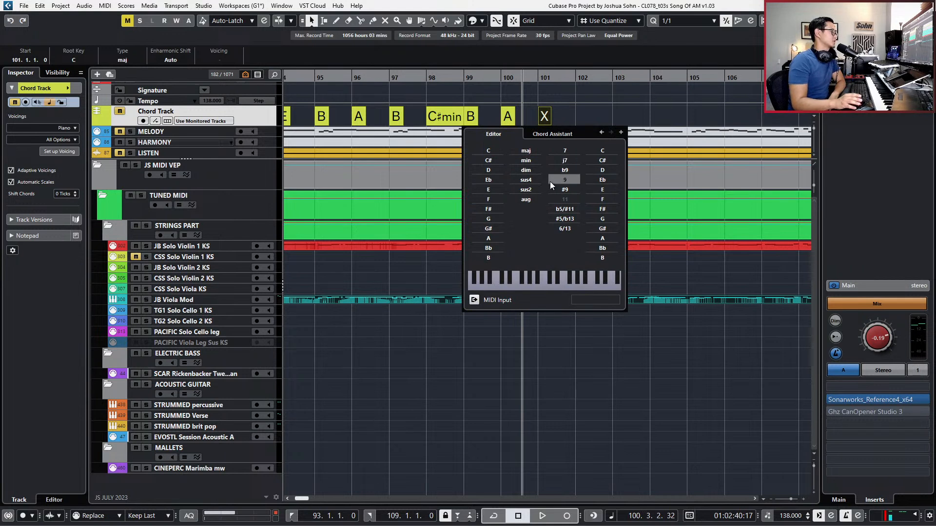
pyautogui.click(496, 162)
pyautogui.click(527, 161)
pyautogui.keyDown('alt'); pyautogui.click(582, 118); pyautogui.keyUp('alt')
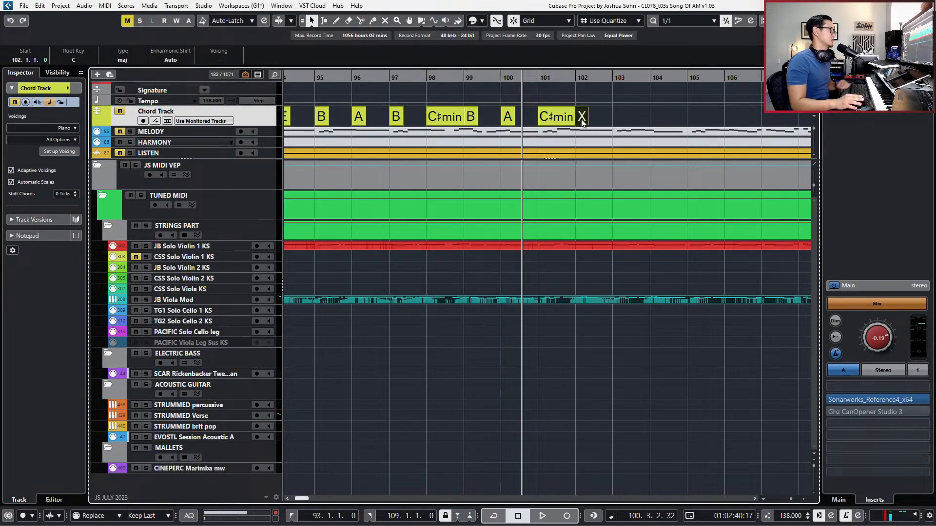
pyautogui.doubleClick(582, 119)
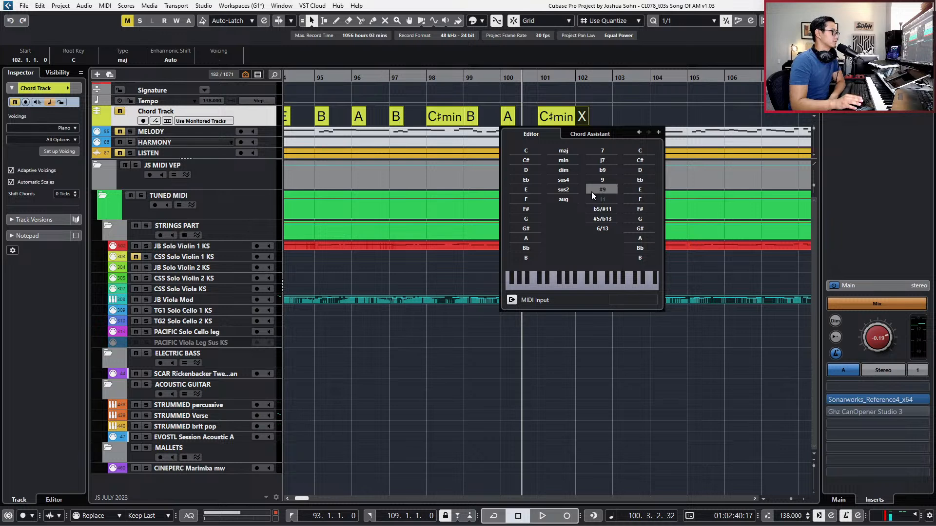
pyautogui.click(526, 258)
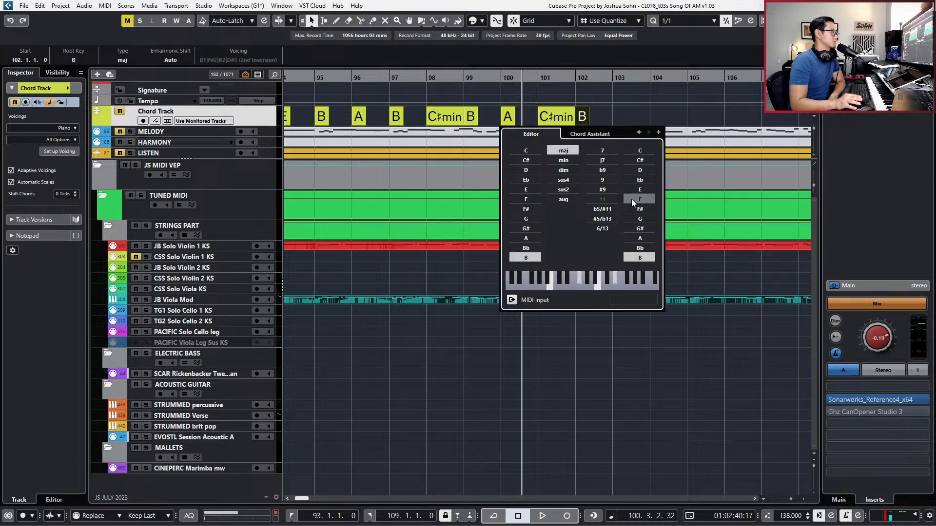
pyautogui.click(643, 182)
# Add an A chord at bar 103 and a B chord at bar 104.
pyautogui.keyDown('alt'); pyautogui.click(623, 115); pyautogui.keyUp('alt')
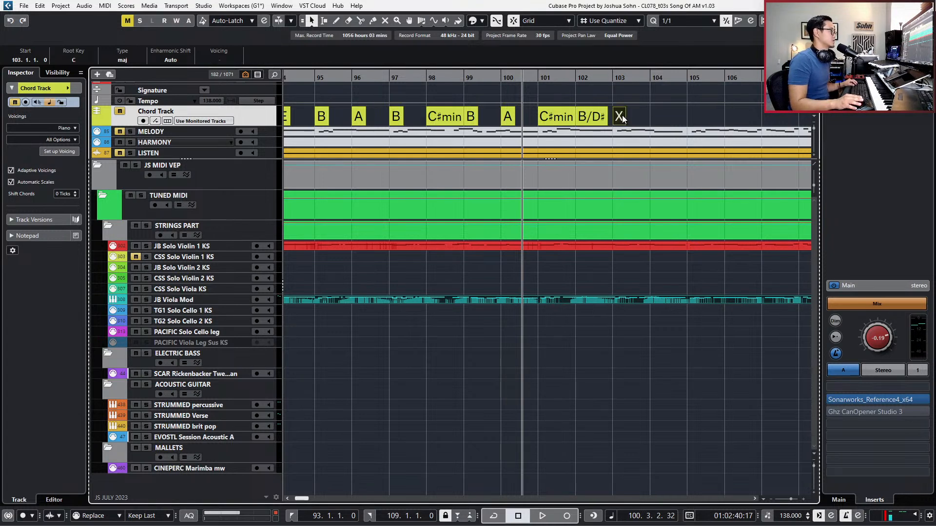
pyautogui.doubleClick(619, 116)
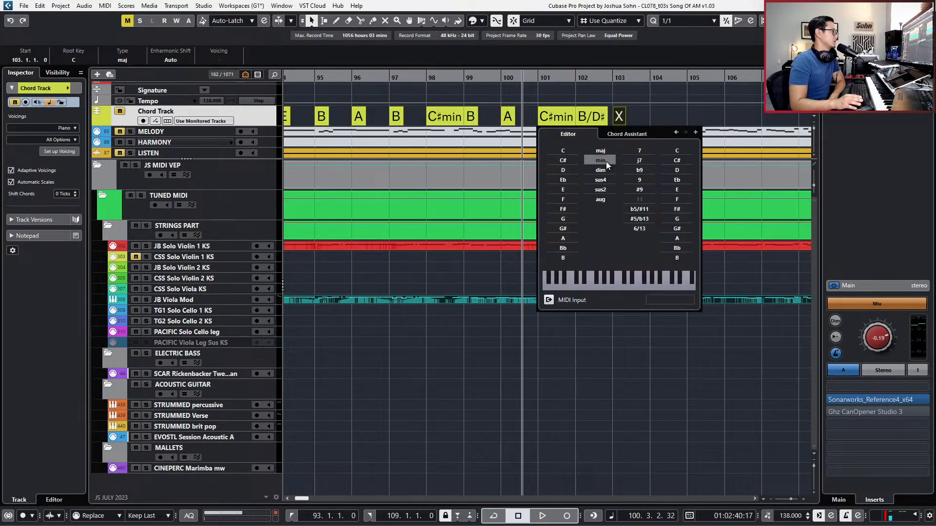
pyautogui.click(567, 235)
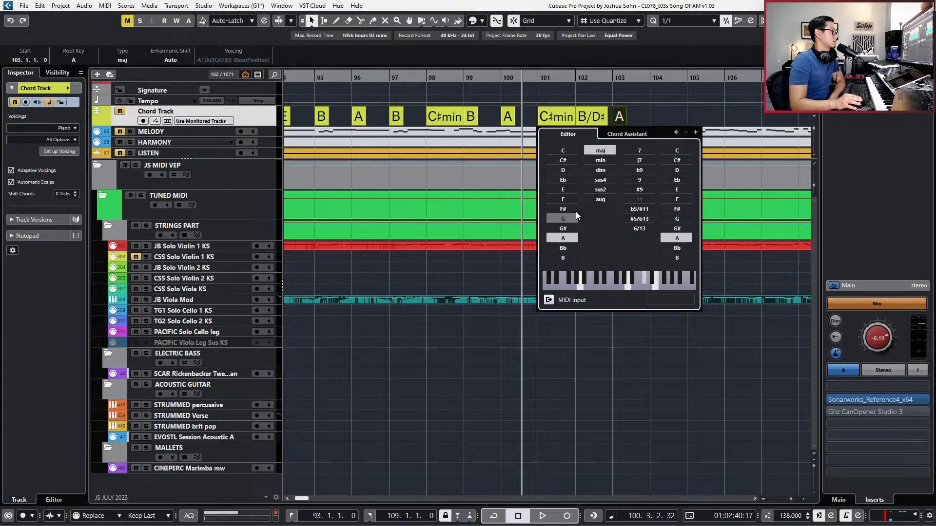
pyautogui.press('Escape')
pyautogui.keyDown('alt'); pyautogui.click(656, 116); pyautogui.keyUp('alt')
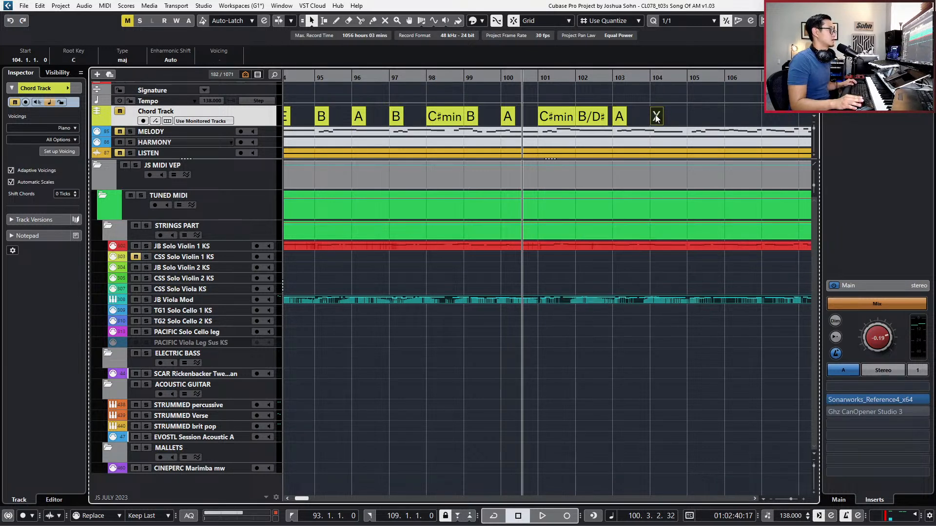
pyautogui.doubleClick(655, 117)
pyautogui.click(600, 257)
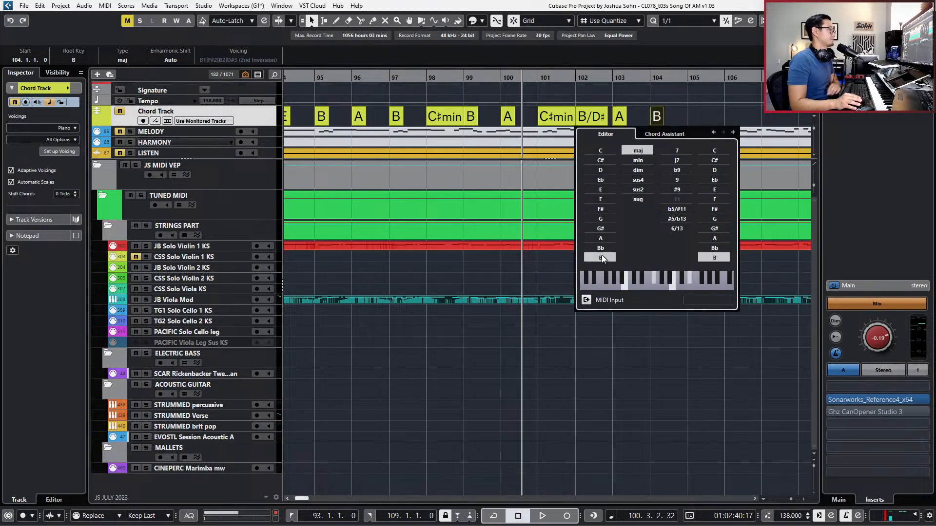
pyautogui.press('Escape')
# Copy the C#min, B and A chords of bars 98 to 100 so the copies start at bar 105.
pyautogui.scroll(-2, 709, 134)
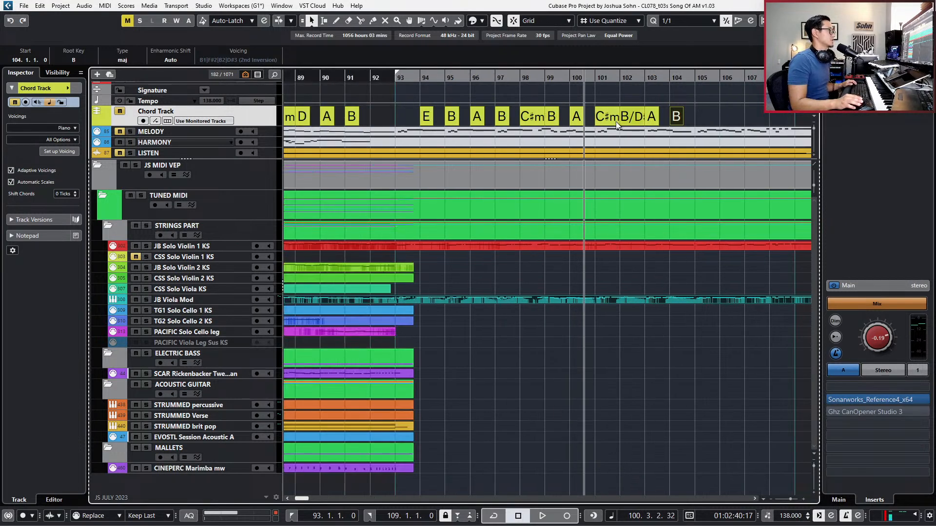
pyautogui.click(615, 116)
pyautogui.hscroll(2, 636, 123)
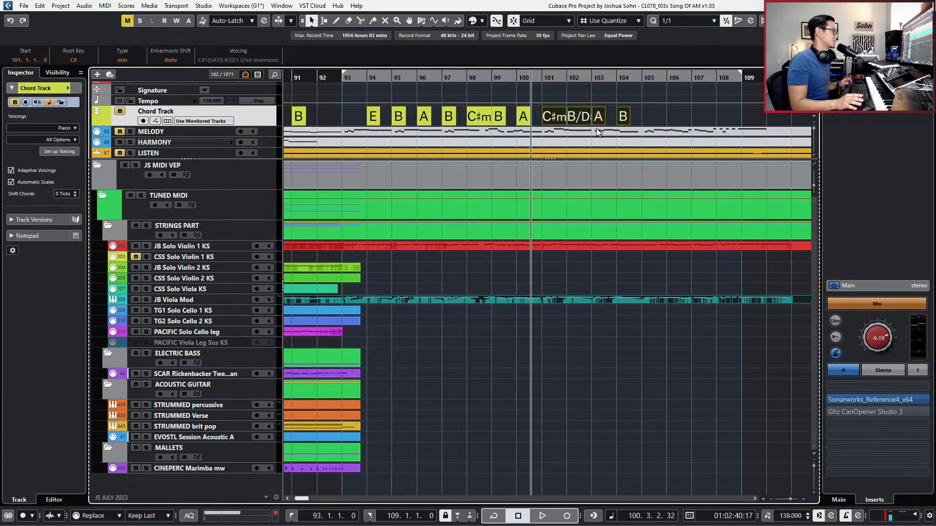
pyautogui.click(651, 119)
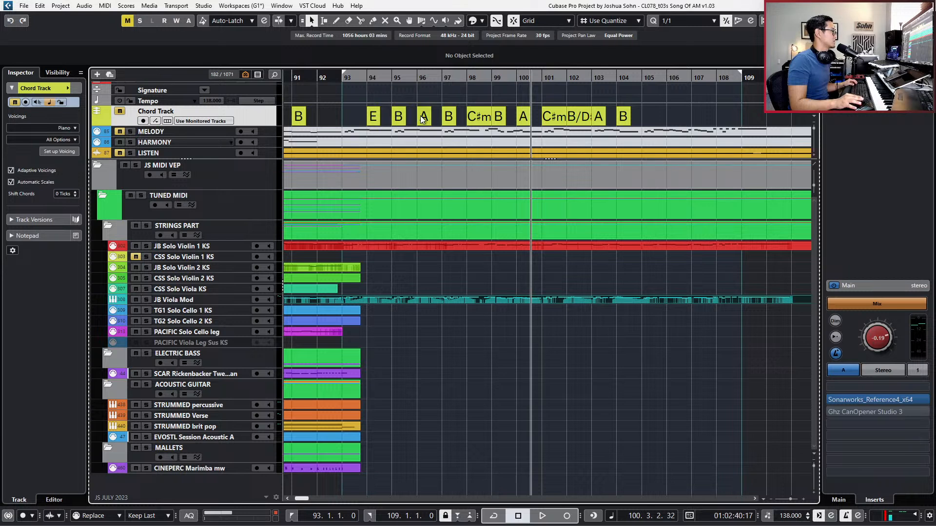
pyautogui.click(490, 118)
pyautogui.keyDown('shift'); pyautogui.click(498, 118); pyautogui.keyUp('shift')
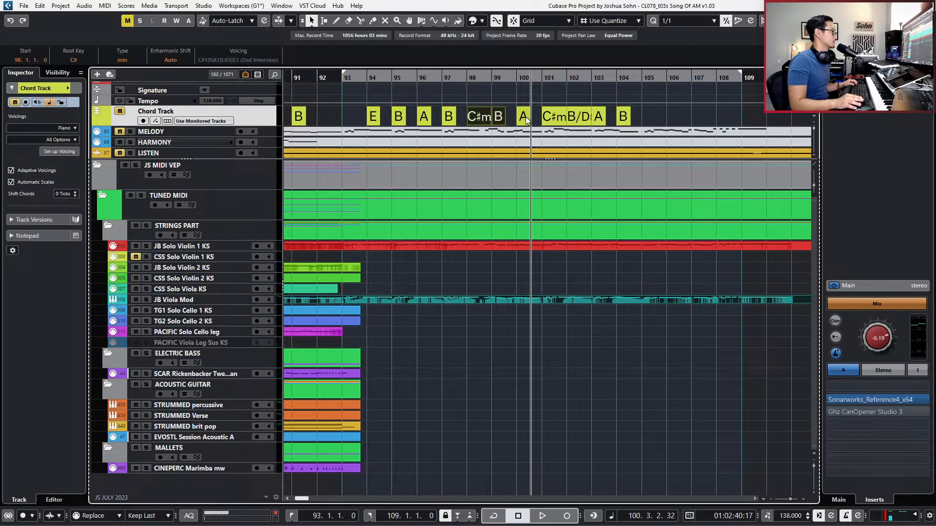
pyautogui.moveTo(482, 118); pyautogui.dragTo(645, 114)
# Shift all chords from bar 101 onward one bar later so they start at bar 102.
pyautogui.press('KP_Subtract')
pyautogui.press('KP_Subtract')
pyautogui.press('KP_Subtract')
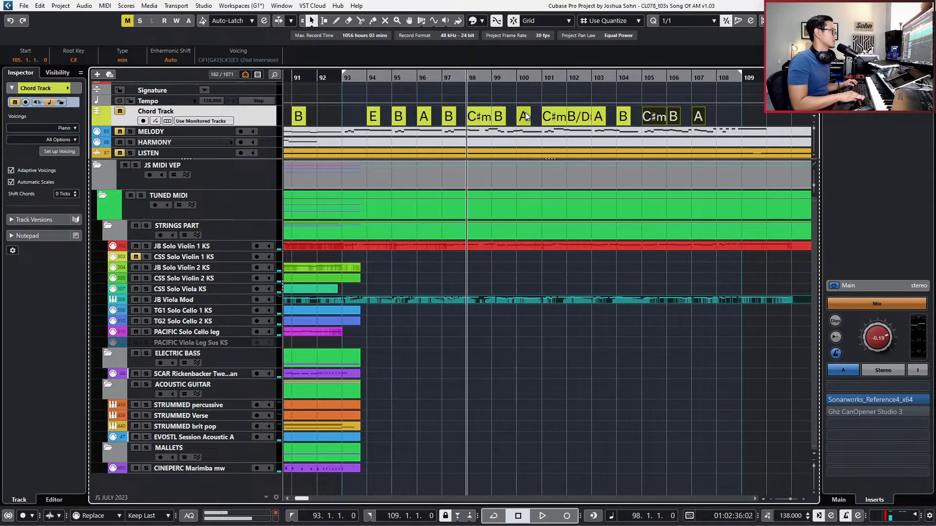
pyautogui.moveTo(539, 113); pyautogui.dragTo(574, 114)
# Arm the HARMONY track and play from bar 93 to bar 105 to test the extended progression against the strings.
pyautogui.press('KP_Add')
pyautogui.press('KP_Add')
pyautogui.press('KP_Add')
pyautogui.press('KP_Add')
pyautogui.press('KP_Subtract')
pyautogui.press('KP_Subtract')
pyautogui.press('KP_Add')
pyautogui.press('KP_Subtract')
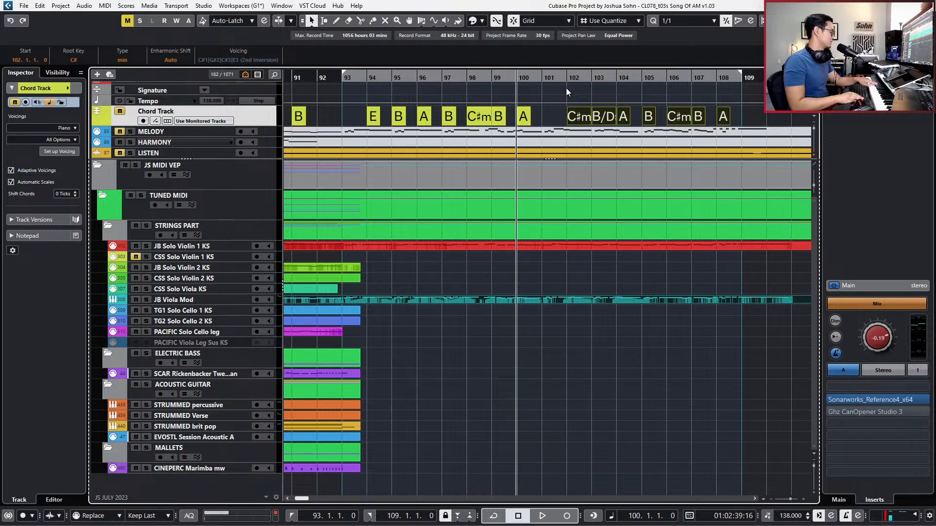
pyautogui.click(217, 142)
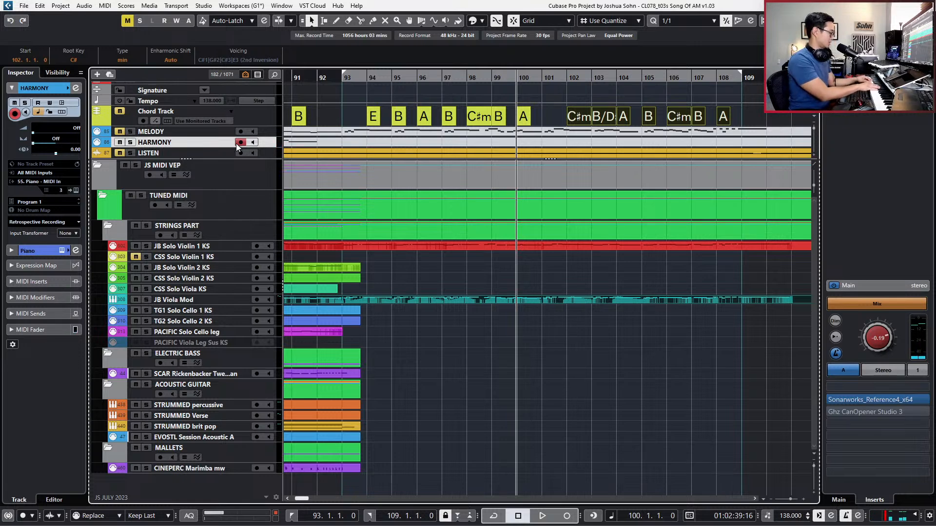
pyautogui.press('KP_Subtract')
pyautogui.press('KP_1')
pyautogui.press('KP_Enter')
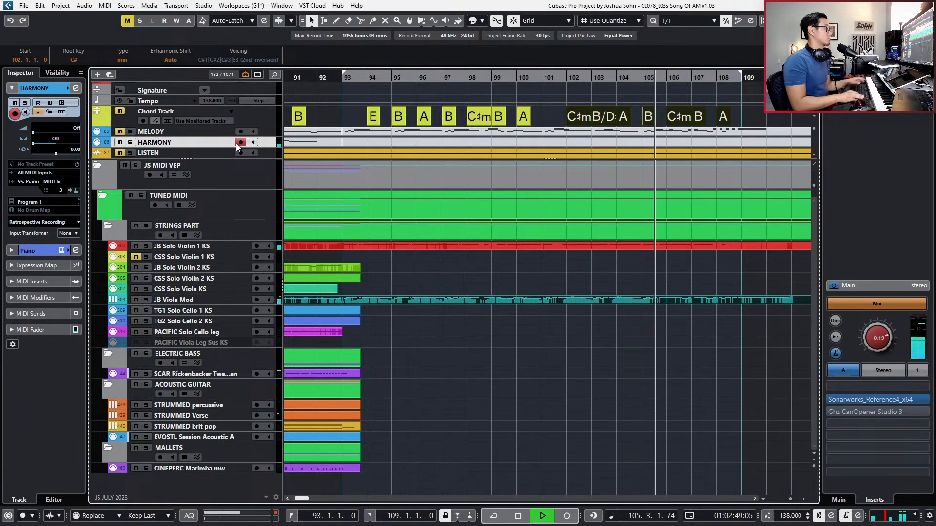
pyautogui.press('space')
# Review the A and B chords at bars 104 and 105 against the A chord at bar 100.
pyautogui.scroll(3, 536, 119)
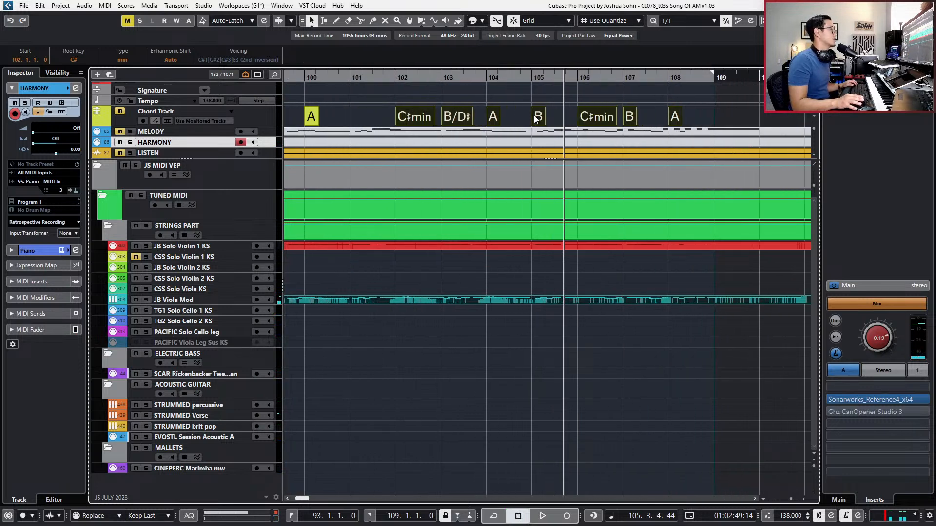
pyautogui.click(537, 117)
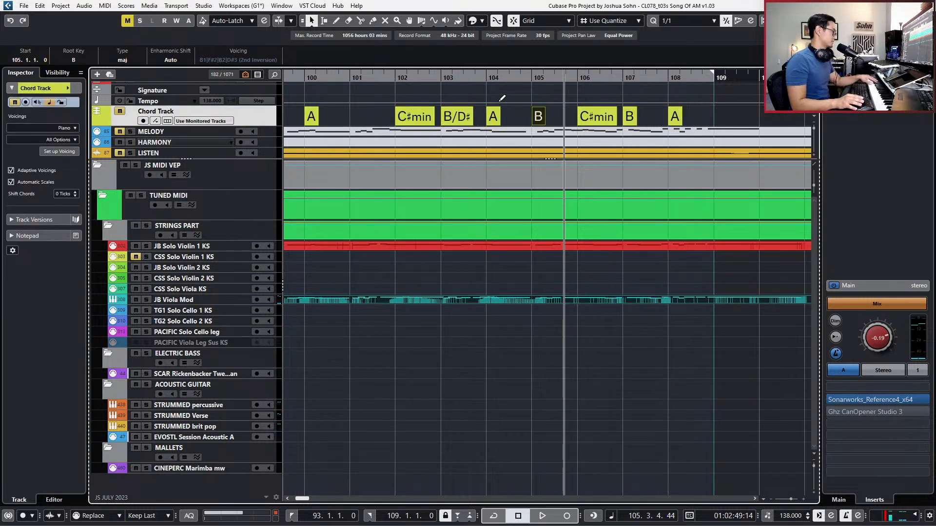
pyautogui.click(493, 119)
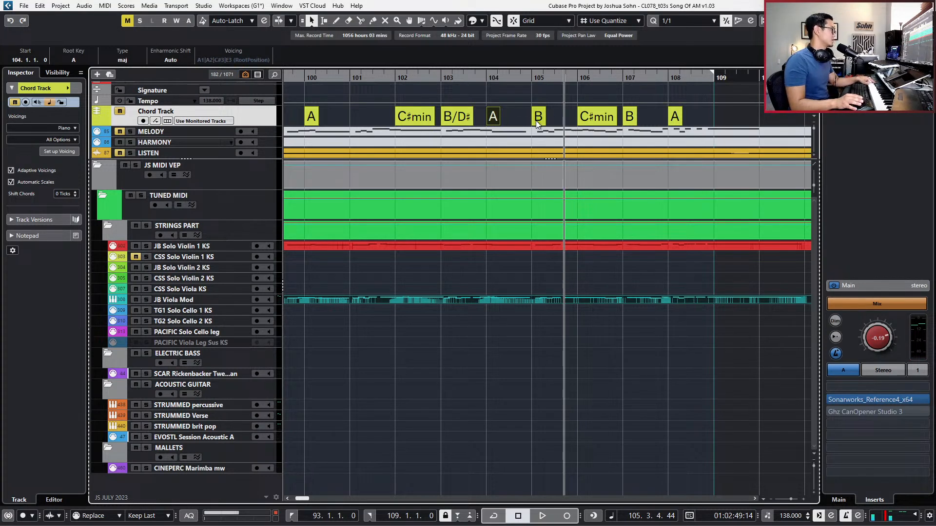
pyautogui.press('g')
pyautogui.press('g')
pyautogui.press('g')
pyautogui.press('Left')
pyautogui.press('Left')
pyautogui.press('Left')
pyautogui.press('h')
pyautogui.press('h')
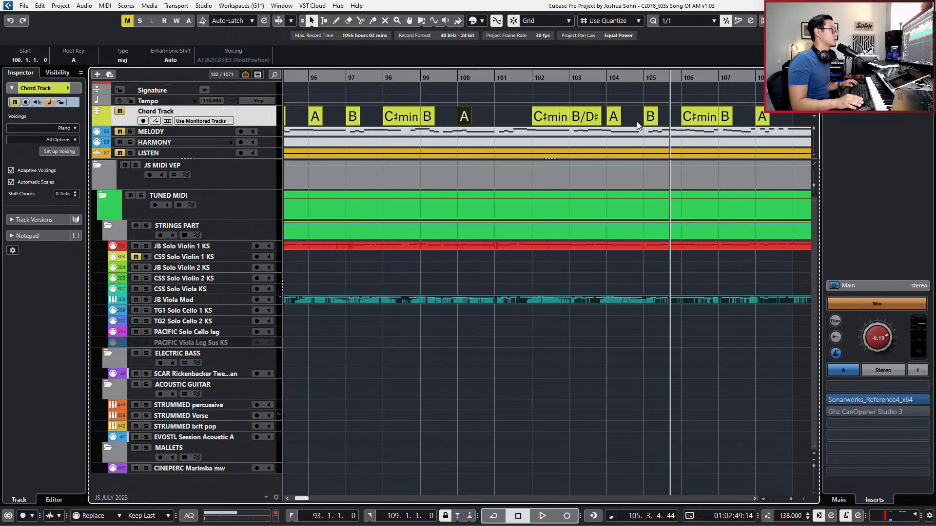
# Select the B chord at bar 105, cue playback at bar 102 and arm the HARMONY track to try chords.
pyautogui.click(644, 122)
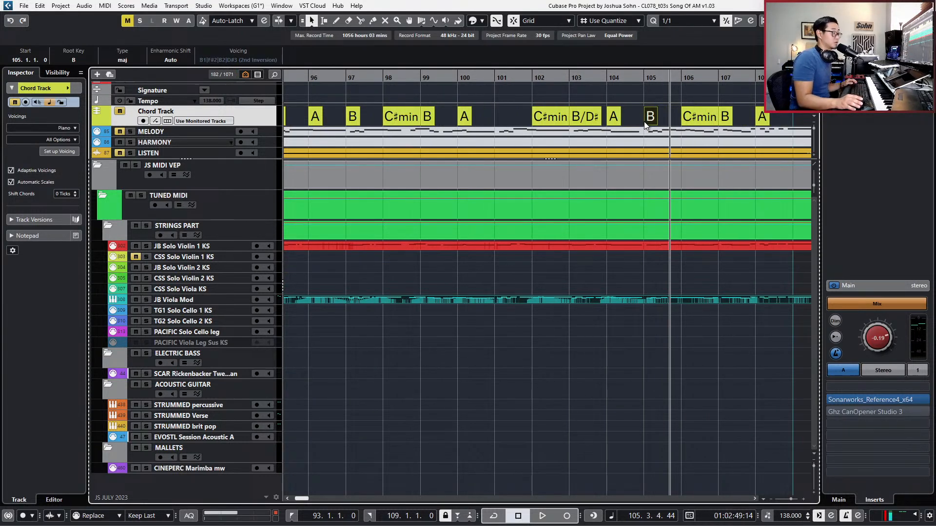
pyautogui.press('g')
pyautogui.press('KP_Subtract')
pyautogui.press('KP_Subtract')
pyautogui.press('KP_Subtract')
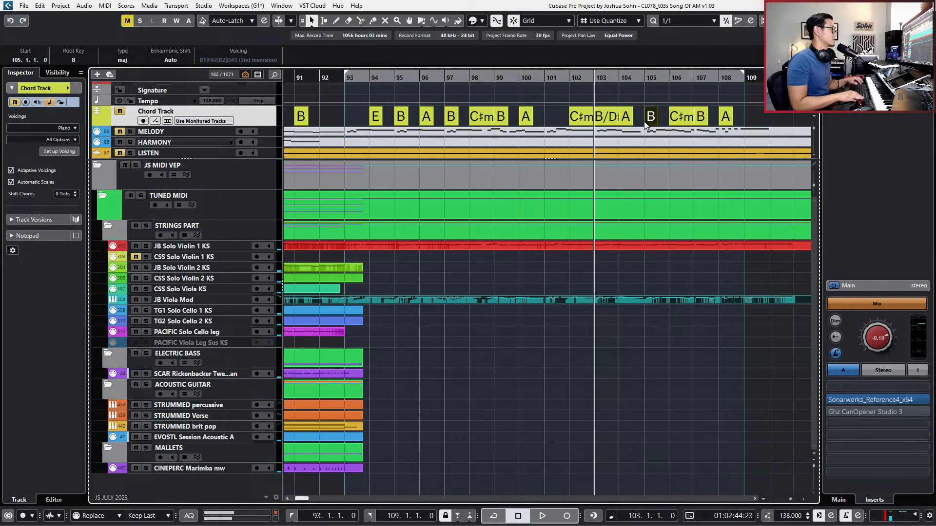
pyautogui.press('KP_Subtract')
pyautogui.click(203, 145)
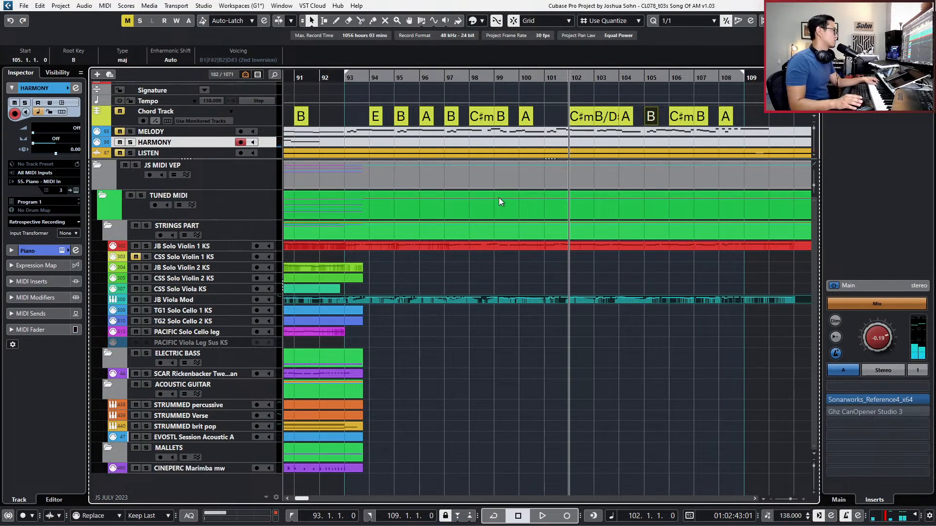
# Remove the B chord at bar 105, check the C♯min, B and A chords at bars 106 to 108 and play the ending.
pyautogui.click(668, 118)
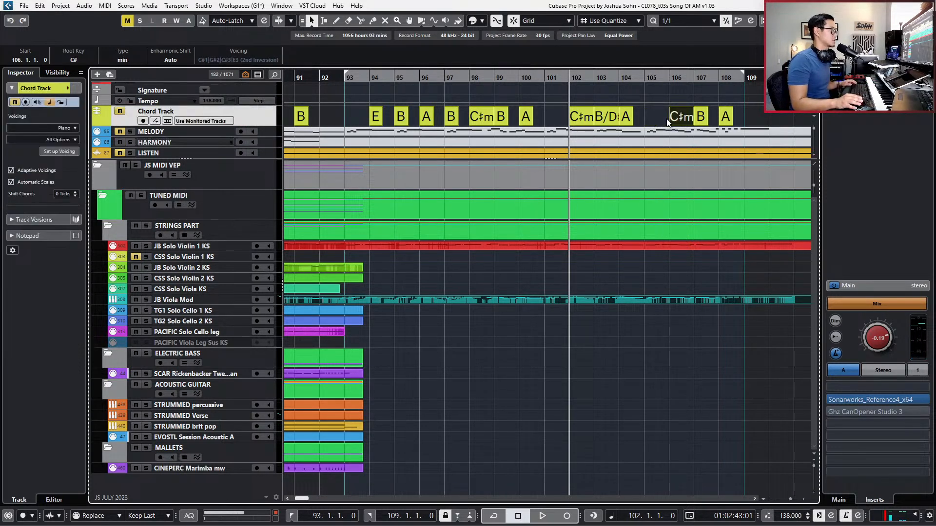
pyautogui.keyDown('ctrl'); pyautogui.scroll(1, 665, 118); pyautogui.keyUp('ctrl')
pyautogui.hscroll(3, 585, 122)
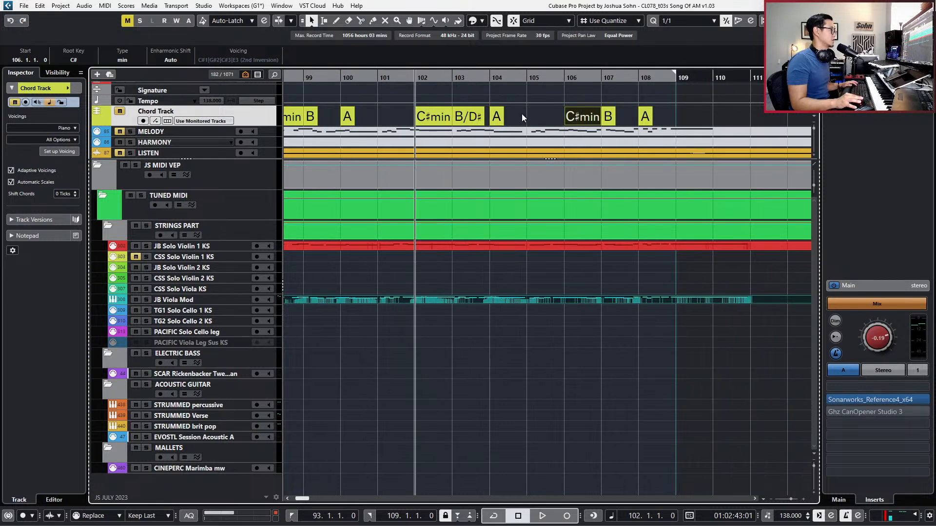
pyautogui.click(583, 122)
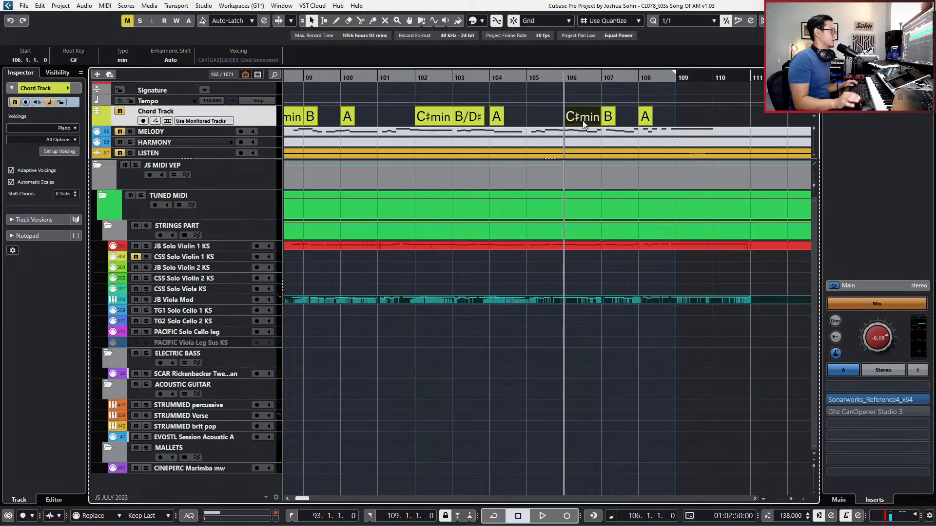
pyautogui.keyDown('ctrl'); pyautogui.scroll(-2, 630, 126); pyautogui.keyUp('ctrl')
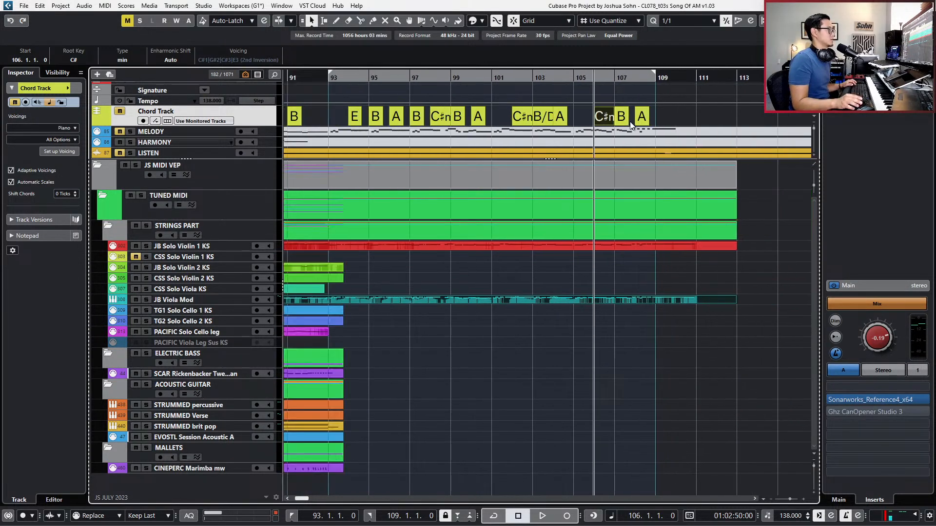
pyautogui.click(621, 116)
pyautogui.click(642, 118)
pyautogui.press('space')
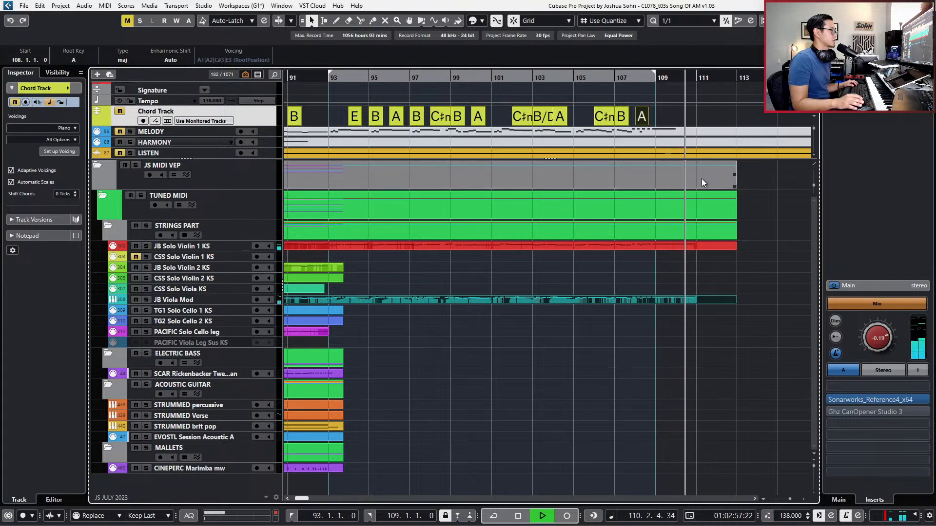
pyautogui.press('space')
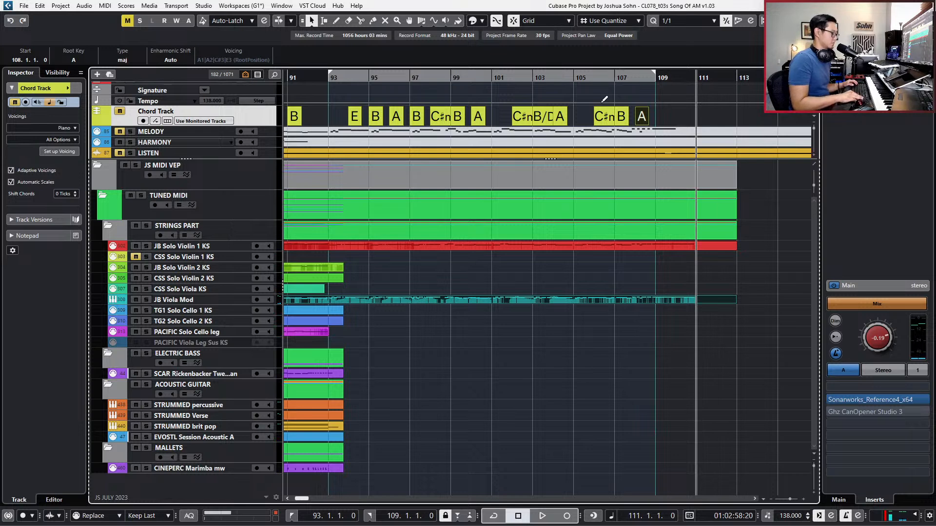
# Move the ENDING marker on the SECTIONS track to bar 111.
pyautogui.scroll(2, 697, 103)
pyautogui.moveTo(677, 90); pyautogui.dragTo(702, 93)
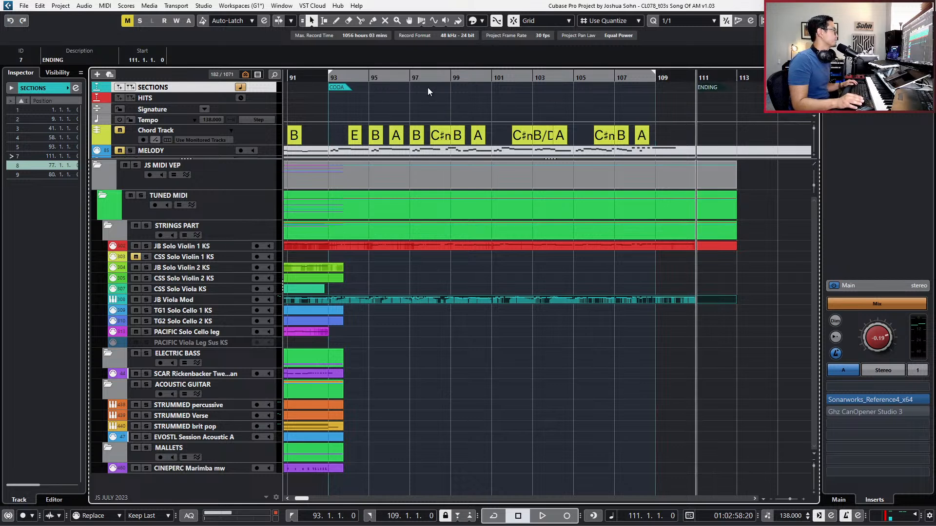
# Copy the B chord from bar 97 to bar 105 on the chord track and mute the copy.
pyautogui.click(564, 139)
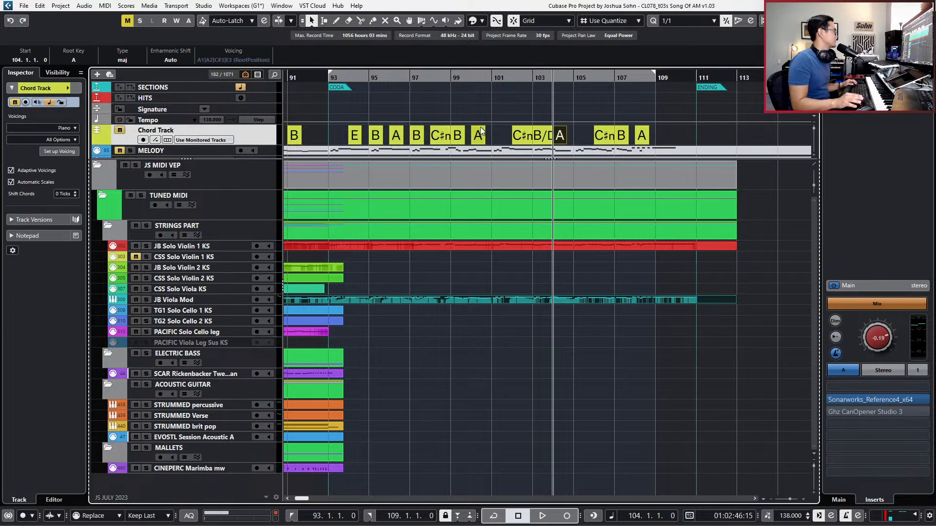
pyautogui.scroll(2, 417, 130)
pyautogui.moveTo(405, 138); pyautogui.dragTo(650, 138)
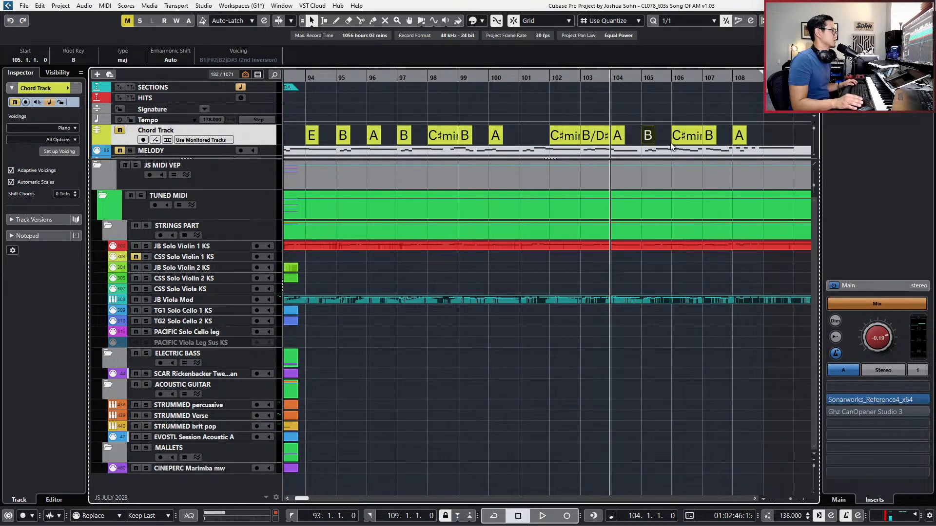
pyautogui.scroll(-1, 665, 142)
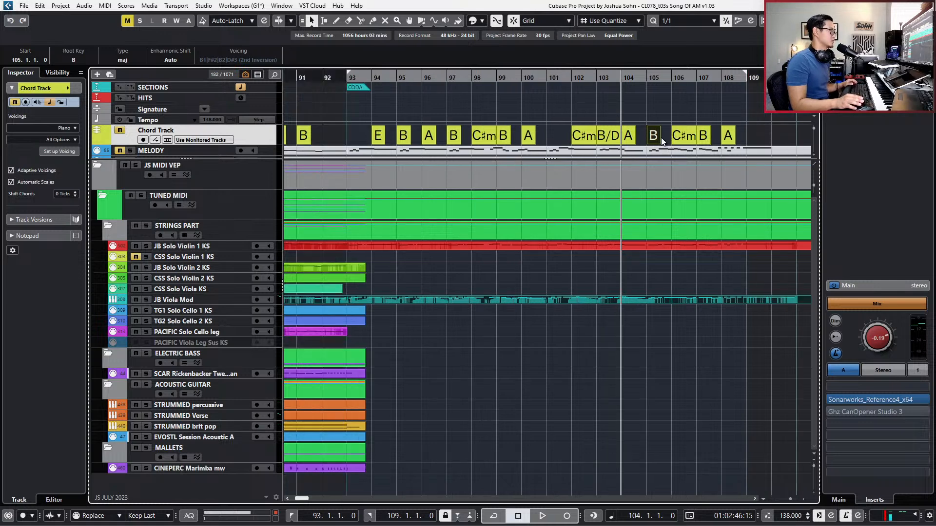
pyautogui.click(669, 109)
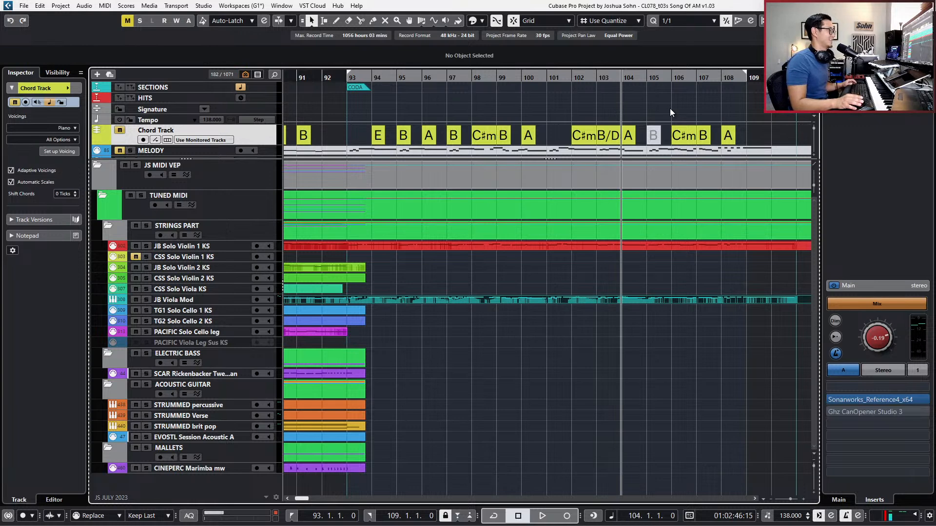
pyautogui.scroll(1, 670, 108)
pyautogui.scroll(-2, 665, 116)
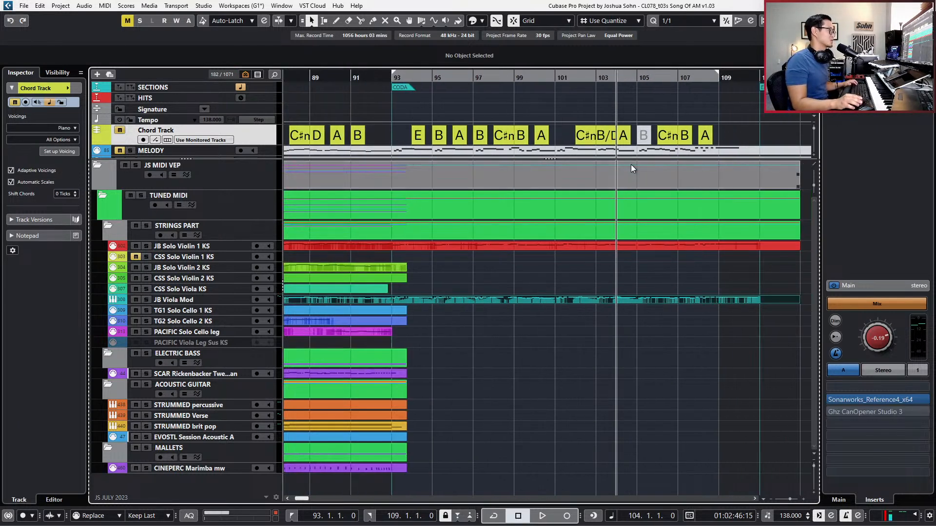
# Cue playback at bar 93, arm the SCAR Rickenbacker bass track and play the start of the coda to try a bass line.
pyautogui.click(272, 92)
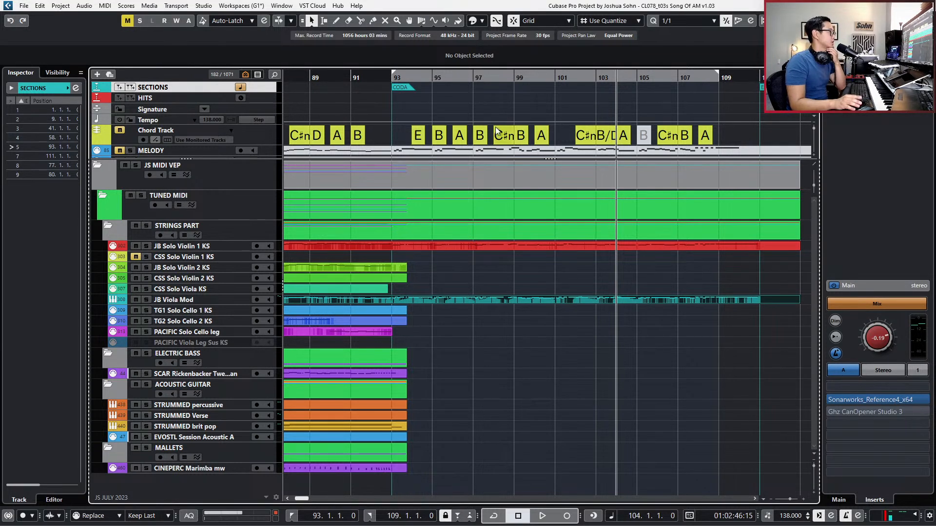
pyautogui.press('KP_1')
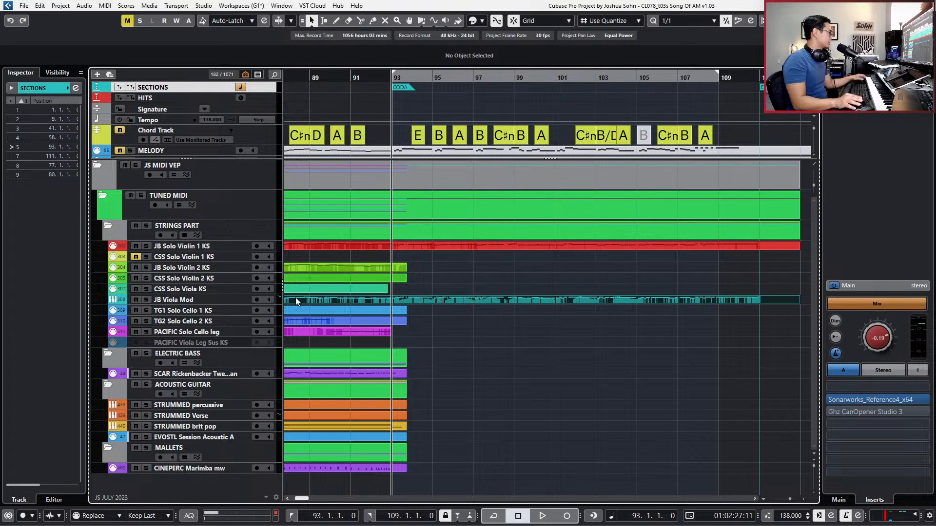
pyautogui.click(234, 372)
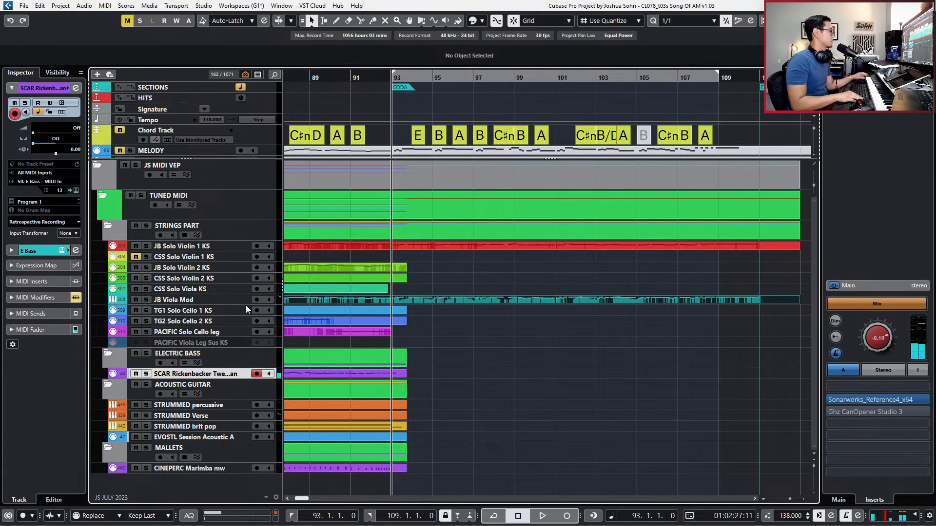
pyautogui.press('space')
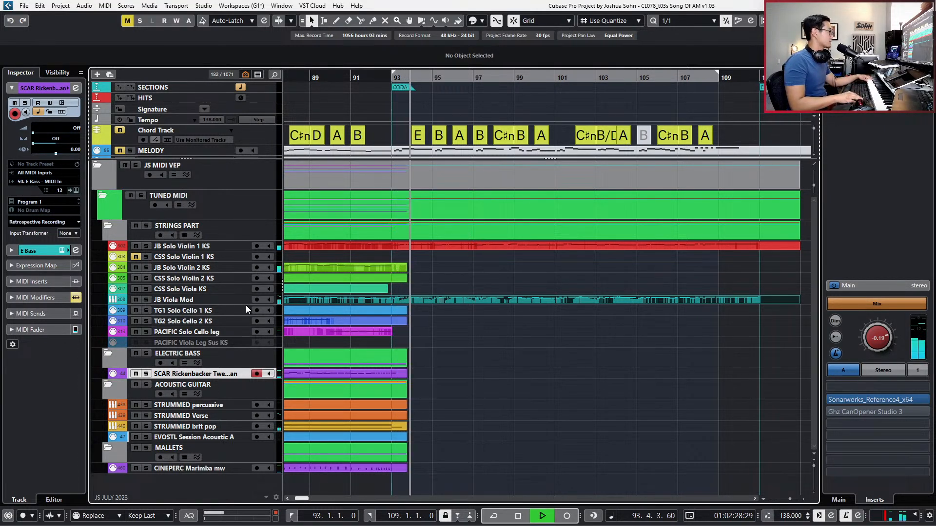
pyautogui.press('space')
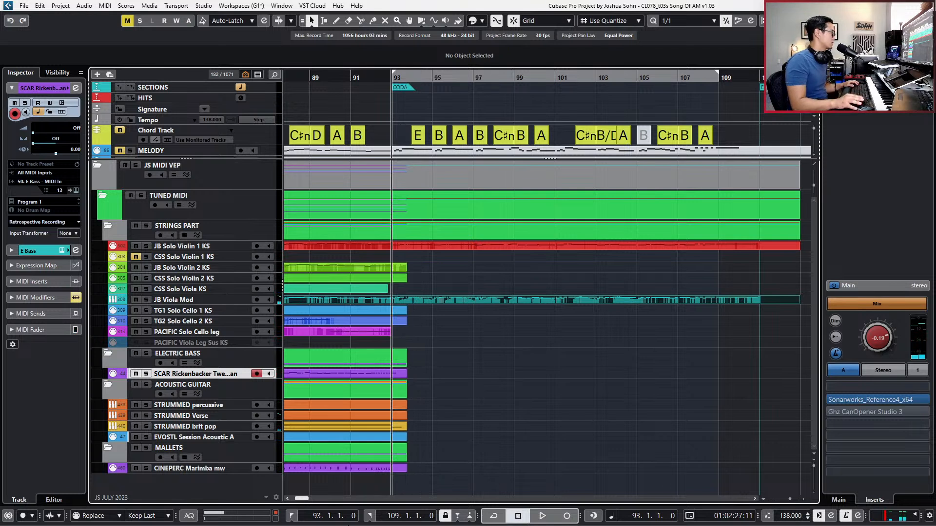
# Extend the Rickenbacker bass part to bar 113, open it for note editing and cue playback at bar 92.
pyautogui.moveTo(406, 376); pyautogui.dragTo(800, 375)
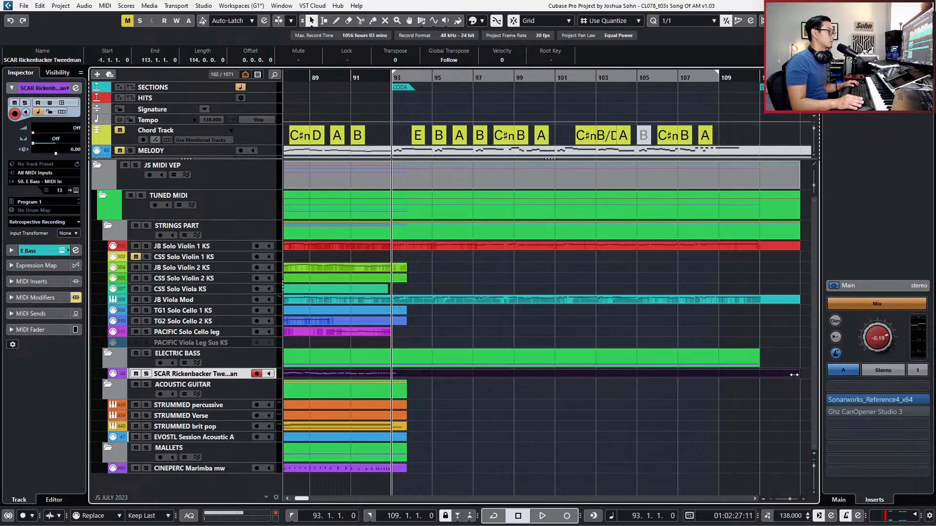
pyautogui.doubleClick(782, 374)
pyautogui.press('KP_Subtract')
pyautogui.press('h')
pyautogui.press('h')
pyautogui.press('h')
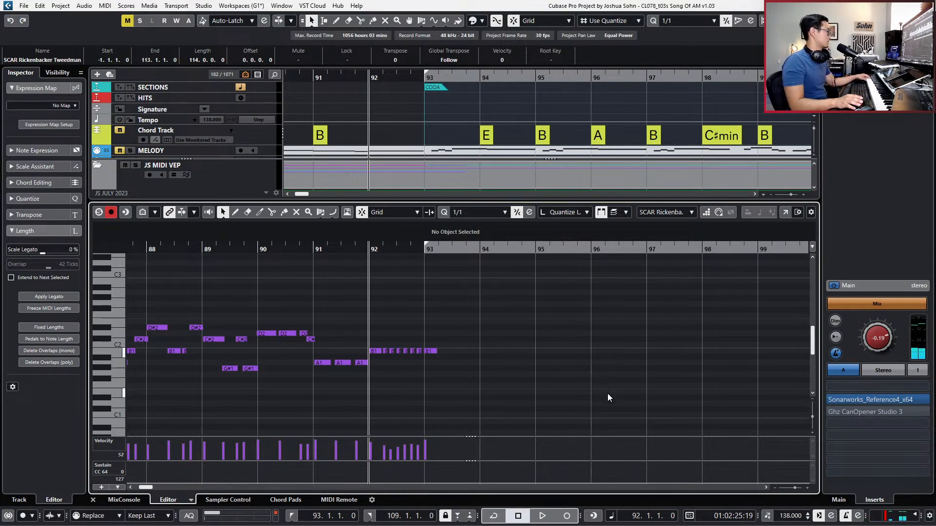
# Try recording a bass take from bar 92 into the coda and undo it.
pyautogui.press('KP_Multiply')
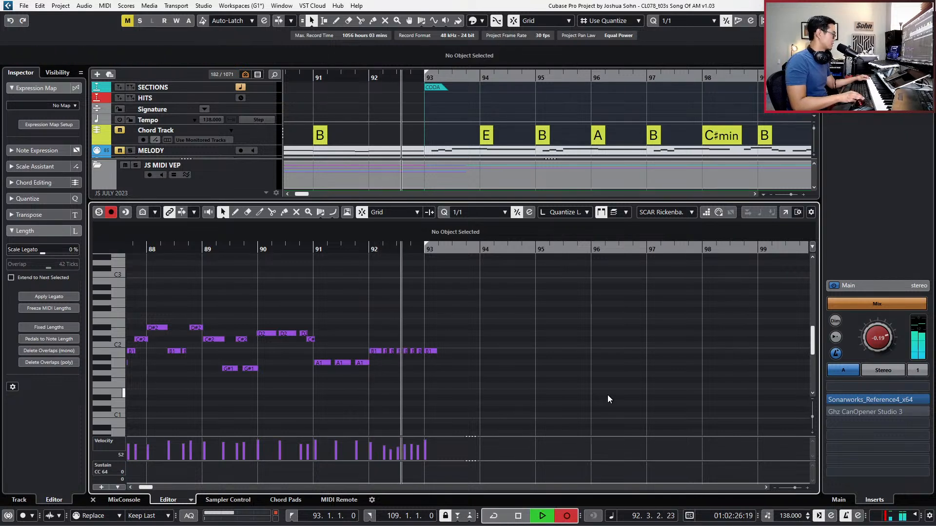
pyautogui.press('space')
pyautogui.hotkey('ctrl', 'z')
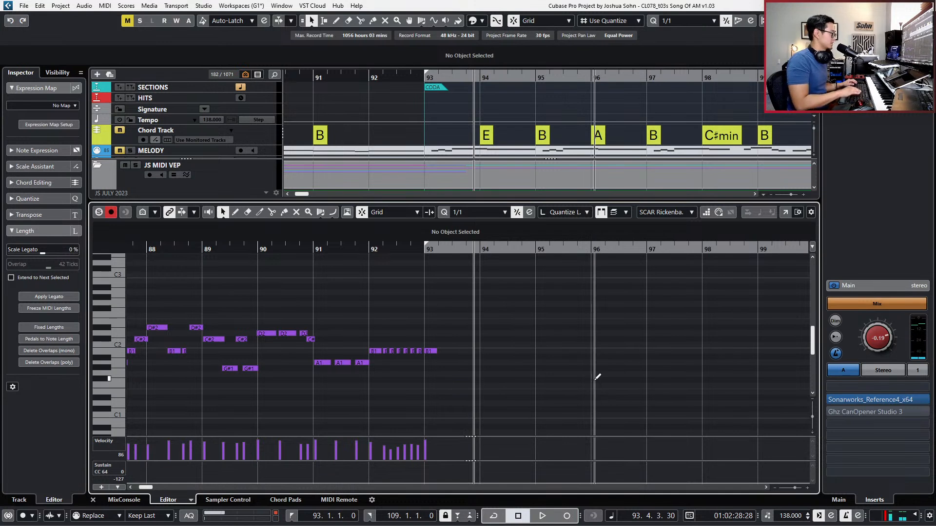
pyautogui.press('h')
pyautogui.press('h')
pyautogui.press('Home')
# Select the B1 bass note at bar 93, try another take with a long E1 in that bar and undo it.
pyautogui.moveTo(395, 343); pyautogui.dragTo(331, 362)
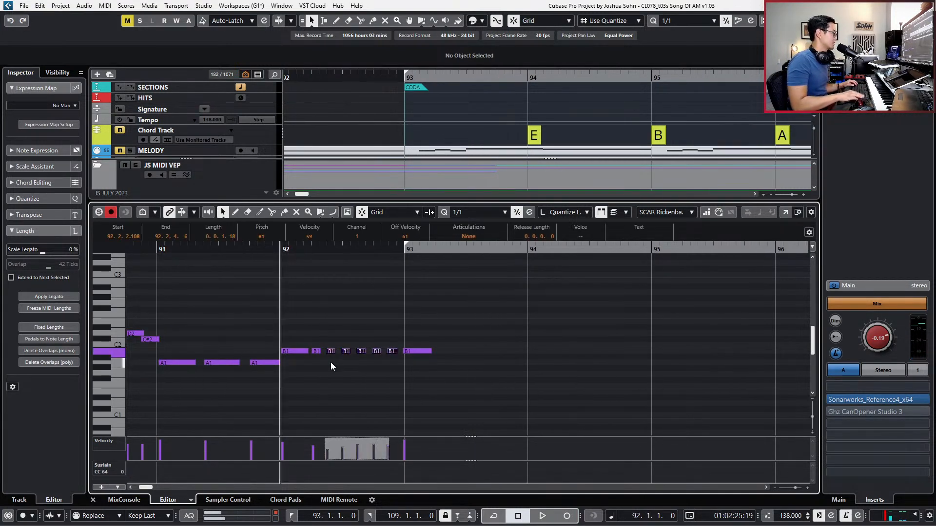
pyautogui.click(412, 348)
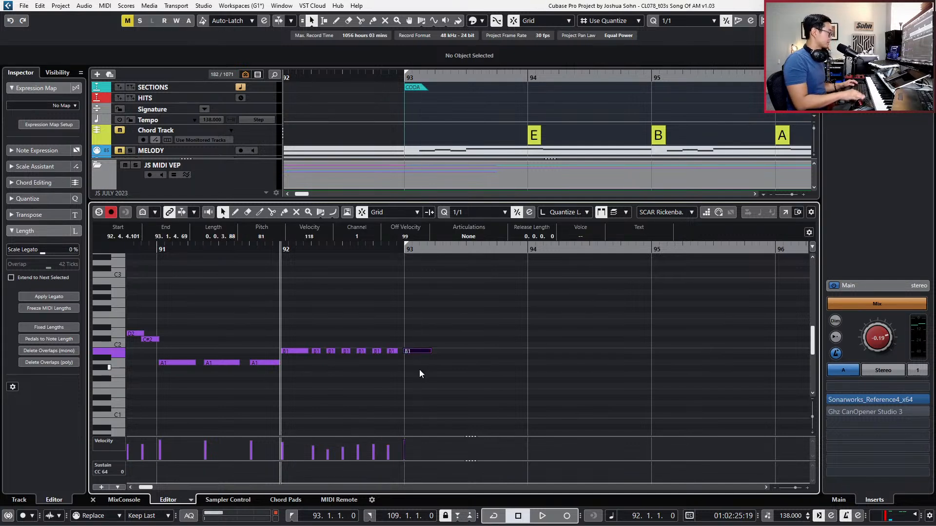
pyautogui.press('KP_Multiply')
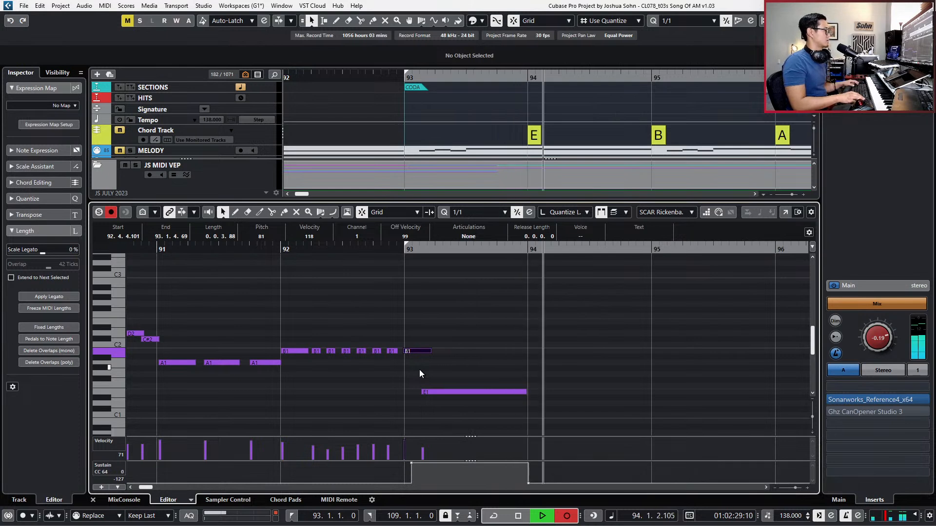
pyautogui.press('space')
pyautogui.hotkey('ctrl', 'z')
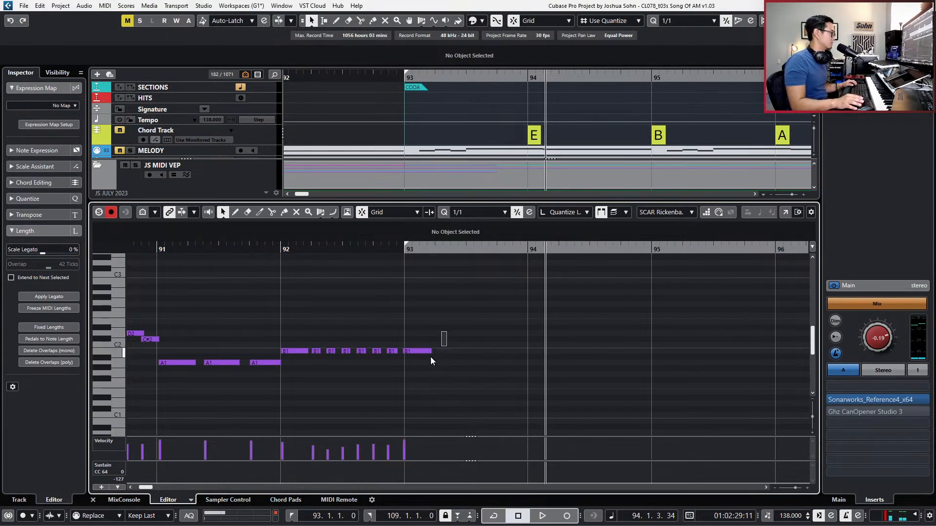
pyautogui.hotkey('shift', 'alt', 'Right')
pyautogui.hotkey('shift', 'alt', 'Right')
pyautogui.hotkey('shift', 'alt', 'Left')
pyautogui.hotkey('shift', 'alt', 'Left')
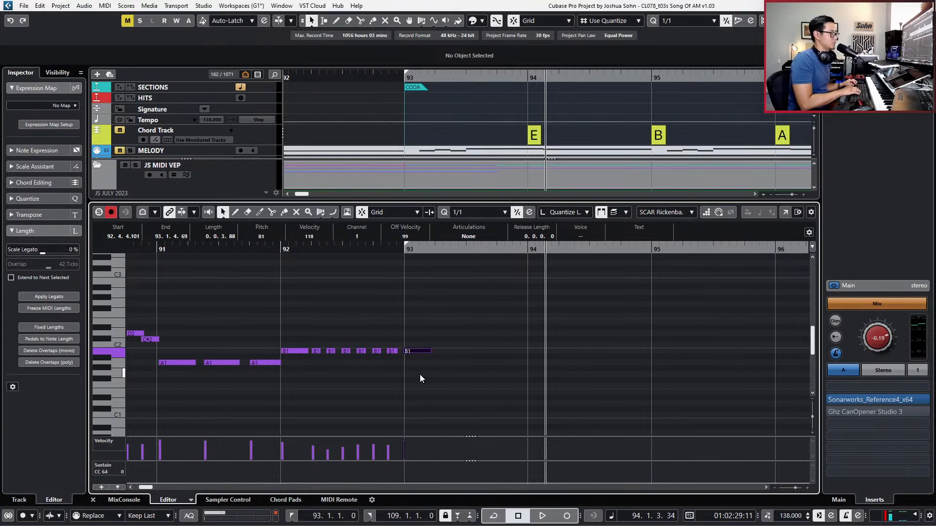
# Play from bar 92 and punch in a bass take following the chord roots from bar 94 to bar 101.
pyautogui.press('KP_1')
pyautogui.press('space')
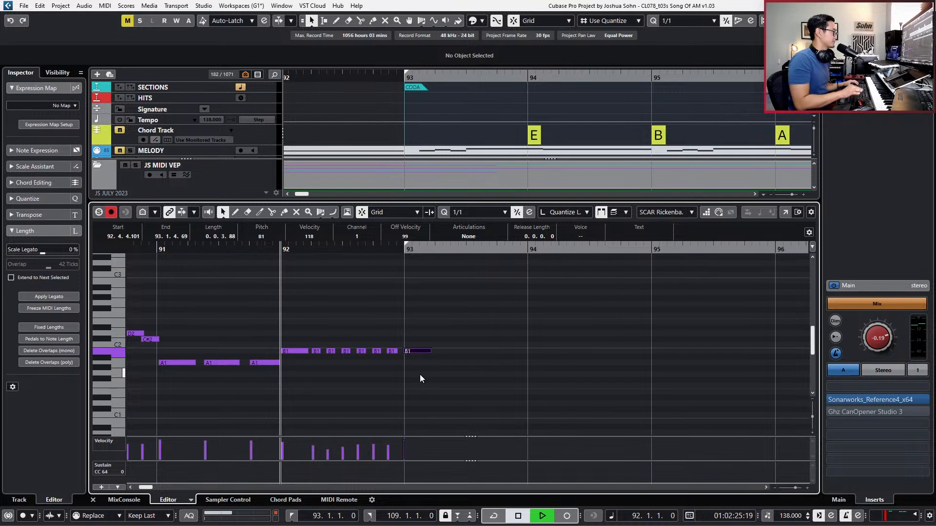
pyautogui.press('g')
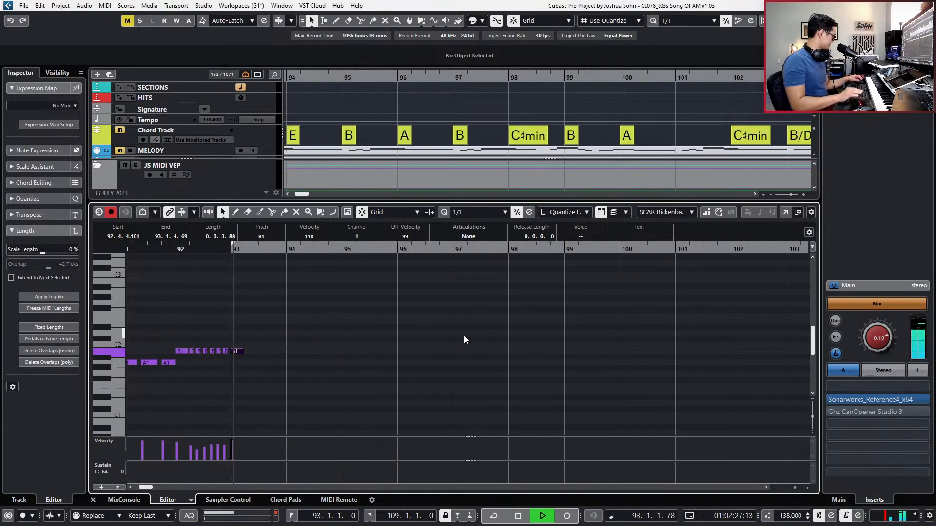
pyautogui.press('KP_Multiply')
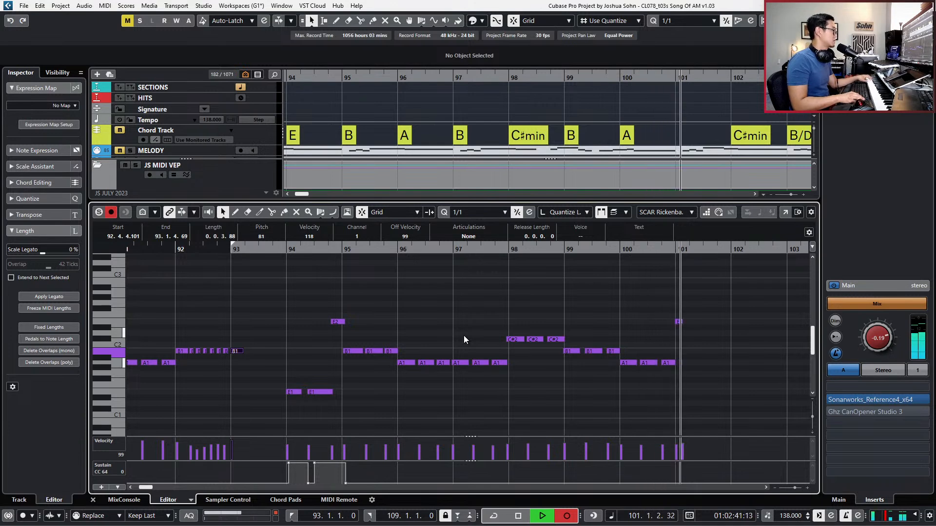
pyautogui.press('space')
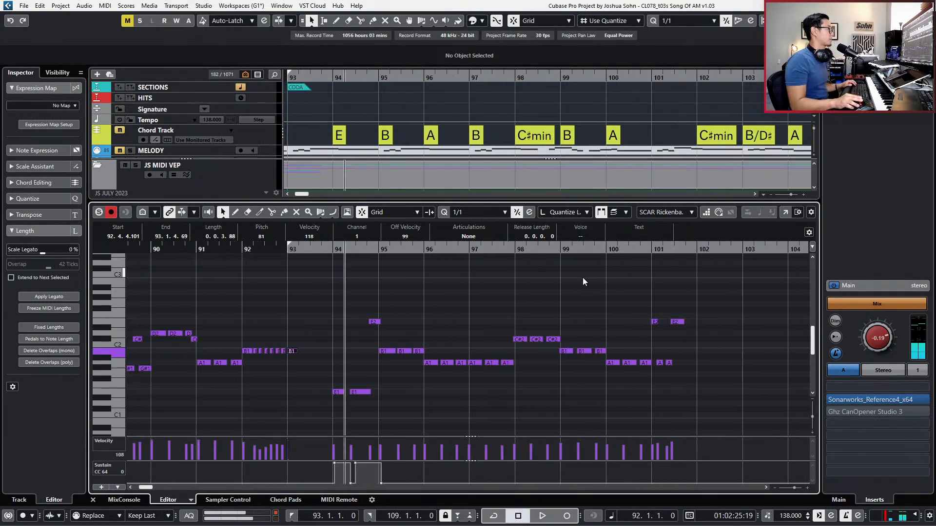
# Mute the B chord at bar 97 on the chord track.
pyautogui.press('g')
pyautogui.click(505, 137)
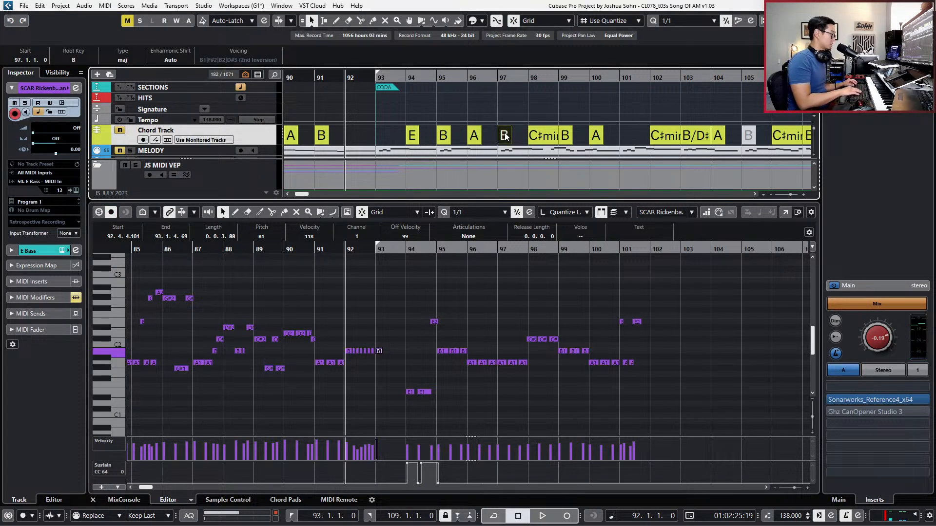
pyautogui.click(516, 131)
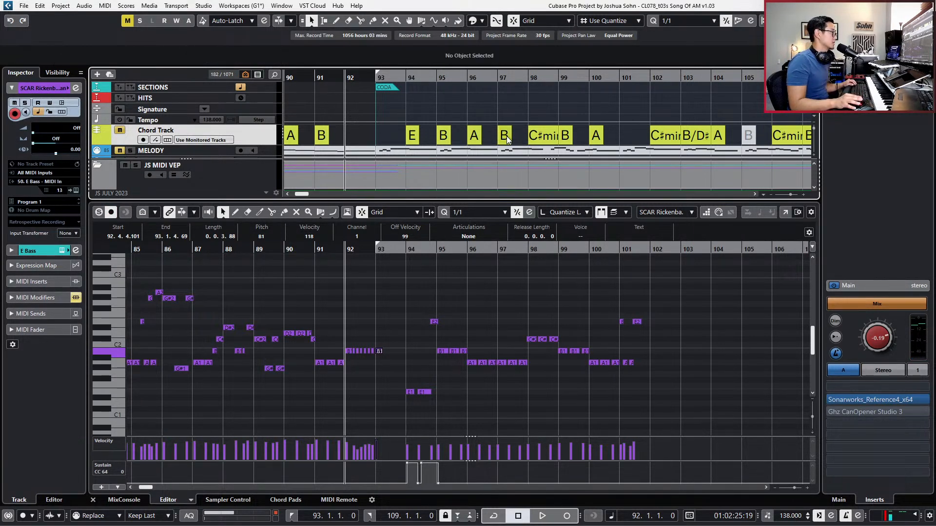
pyautogui.click(504, 138)
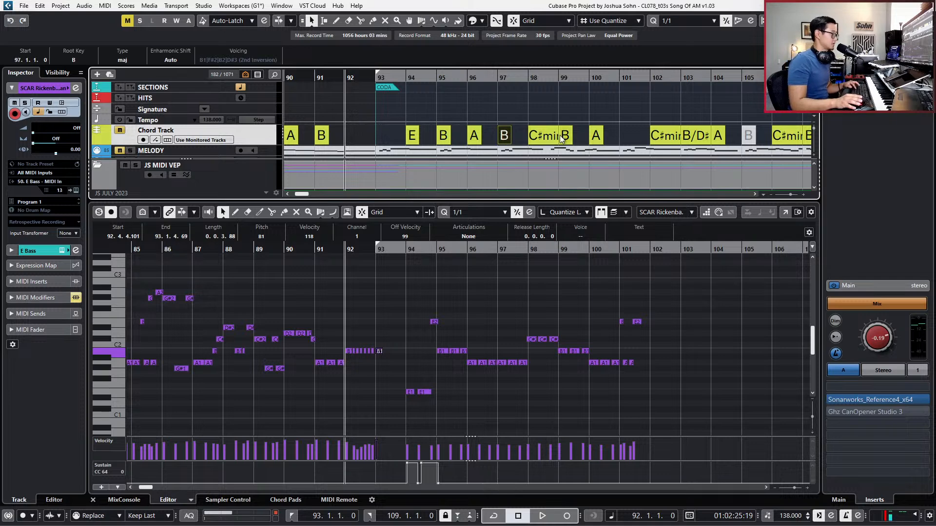
pyautogui.hotkey('shift', 'm')
# Delete the recorded bass notes from bars 94 to 101 together with their sustain pedal data.
pyautogui.press('-')
pyautogui.moveTo(405, 285); pyautogui.dragTo(663, 413)
pyautogui.press('Delete')
pyautogui.press('space')
pyautogui.moveTo(392, 471)
pyautogui.mouseDown()
pyautogui.moveTo(413, 472)
pyautogui.moveTo(439, 455)
pyautogui.mouseUp()
pyautogui.press('Delete')
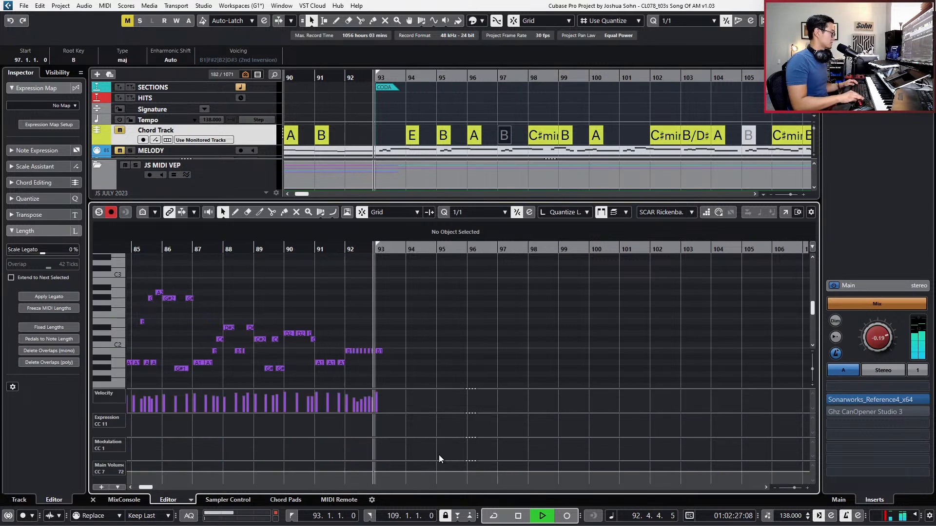
# Play the coda from bar 92 and punch in another bass take over bars 94 to 101.
pyautogui.press('space')
pyautogui.press('KP_Multiply')
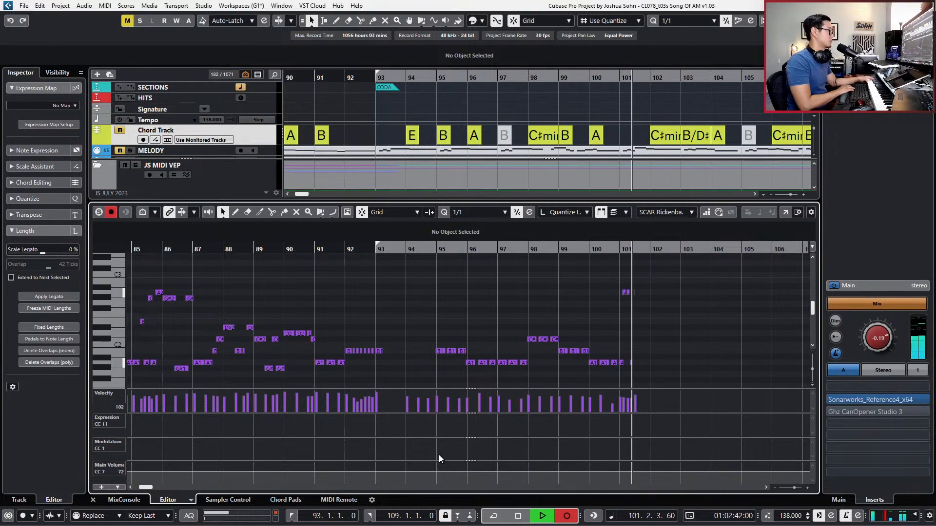
pyautogui.press('space')
pyautogui.press('KP_0')
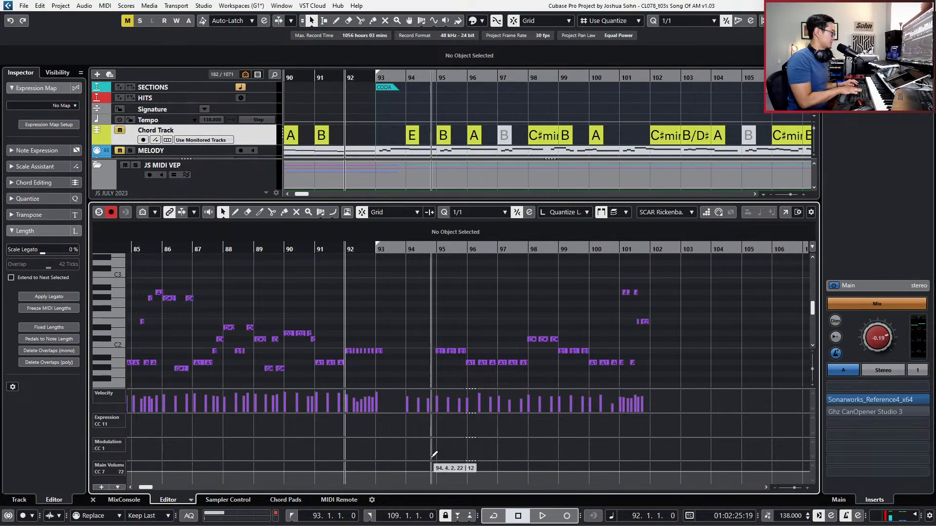
# Record a full bass take following the chord roots from bar 94 through bar 110.
pyautogui.press('KP_Multiply')
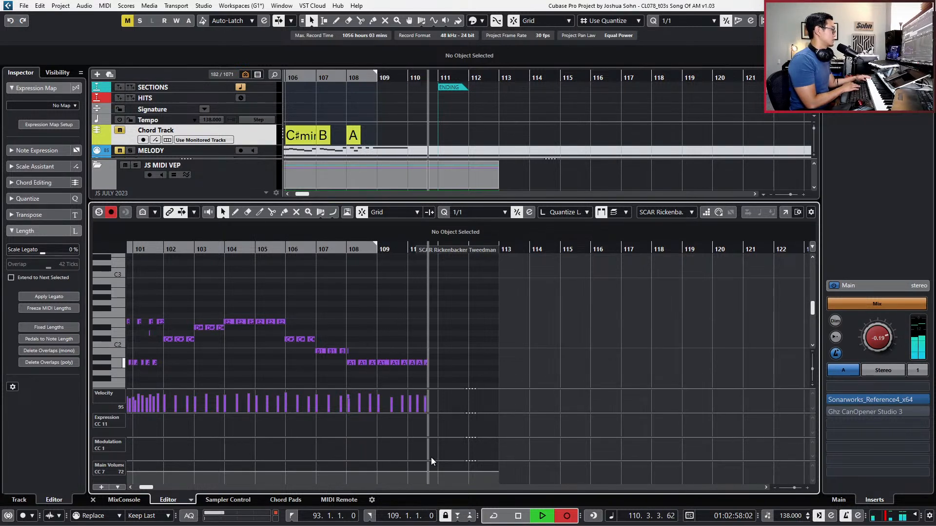
pyautogui.press('space')
pyautogui.press('h')
pyautogui.click(329, 351)
# Change the A chord at bar 104 on the chord track to A/E by setting its bass note to E.
pyautogui.press('g')
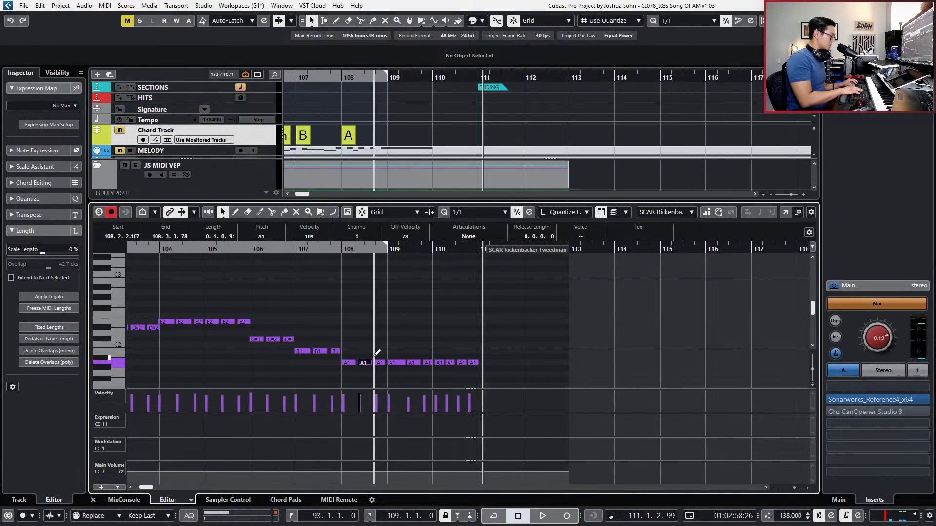
pyautogui.press('g')
pyautogui.press('g')
pyautogui.press('g')
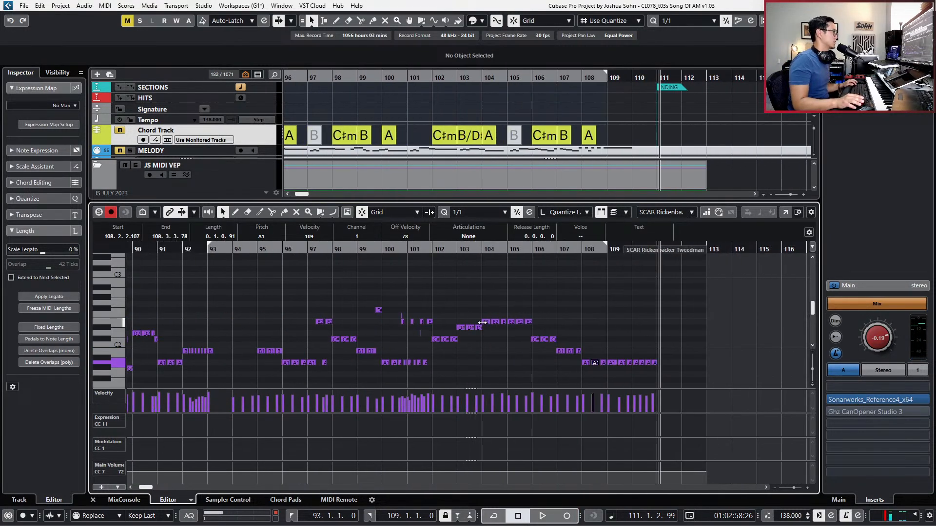
pyautogui.press('h')
pyautogui.press('h')
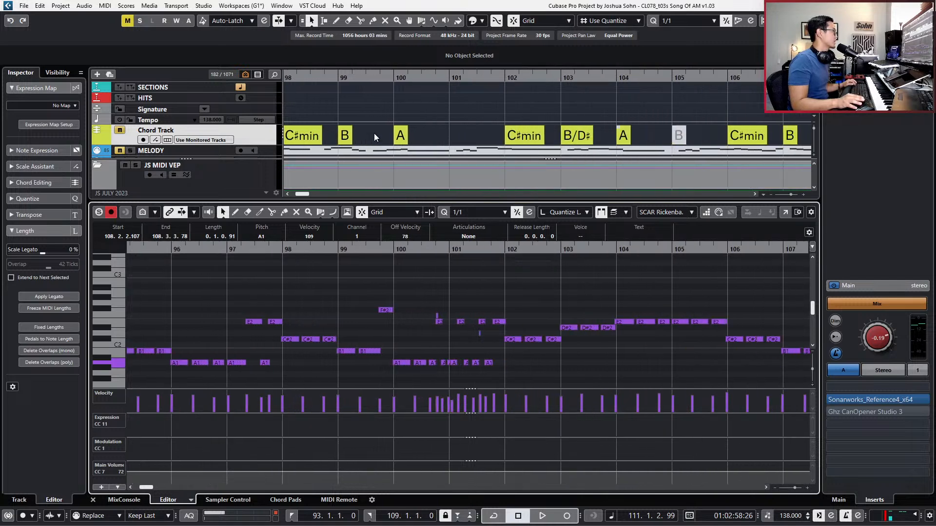
pyautogui.click(423, 138)
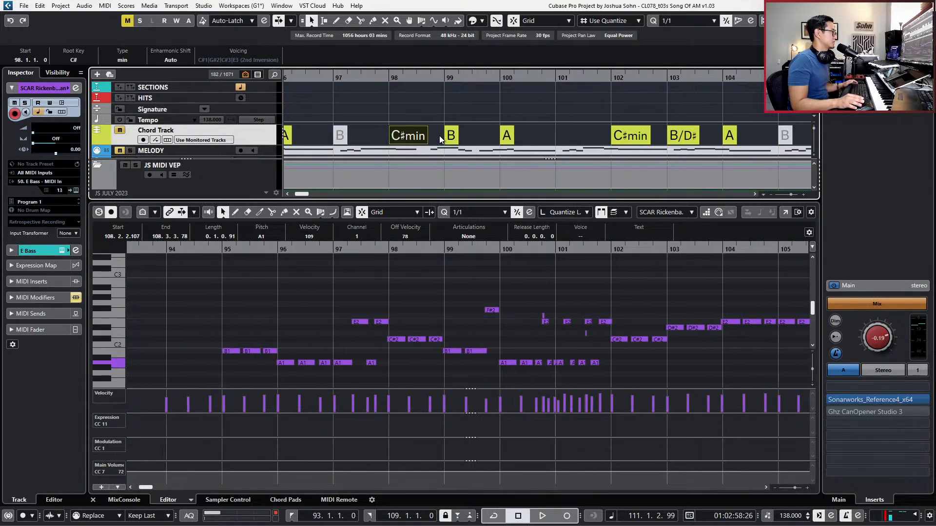
pyautogui.press('g')
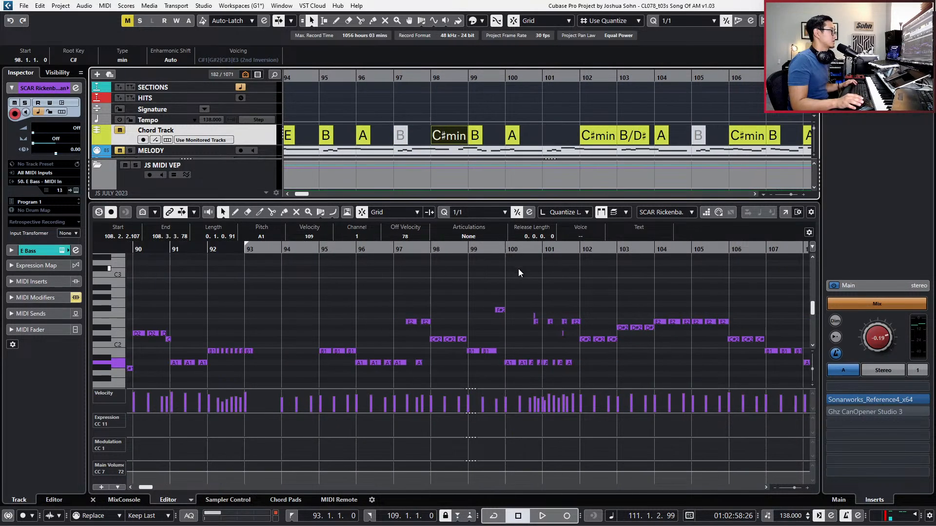
pyautogui.doubleClick(665, 136)
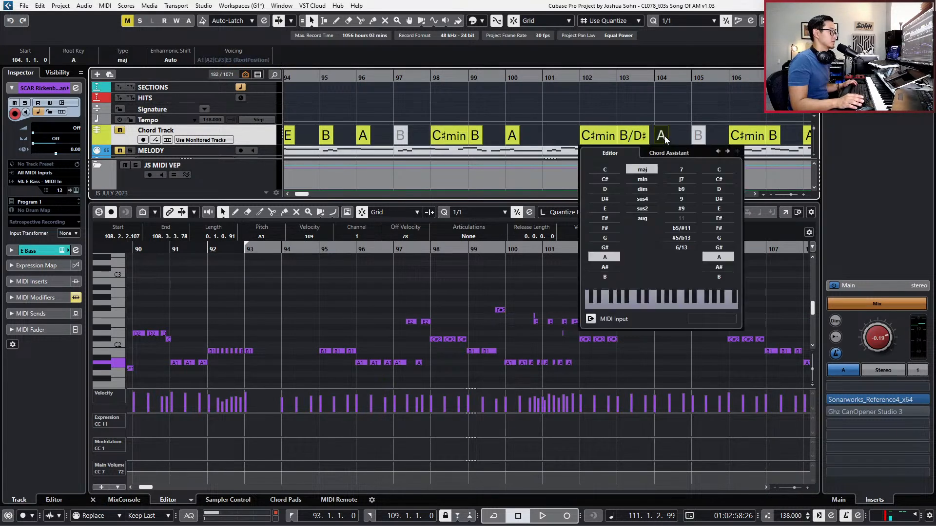
pyautogui.click(726, 208)
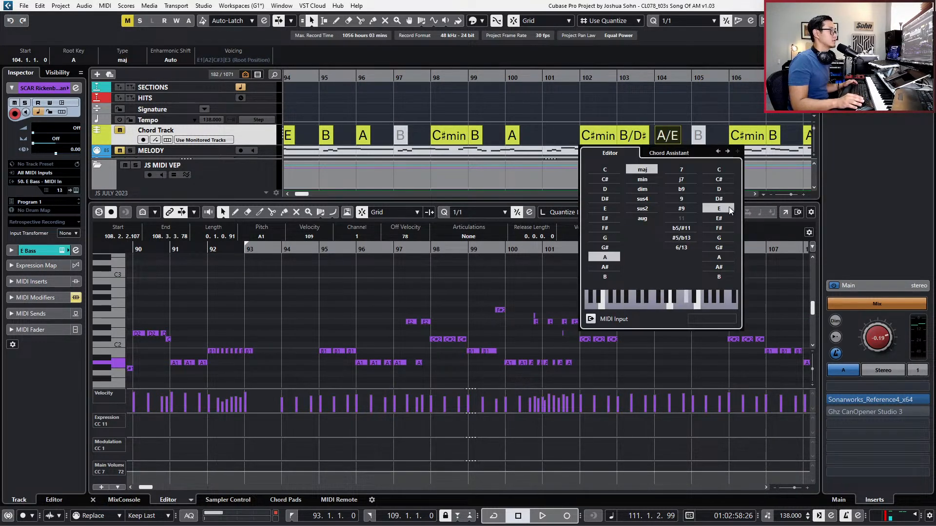
# Delete the stray D2 in bar 101 and the stray very short note near the end of bar 100.
pyautogui.press('h')
pyautogui.click(555, 333)
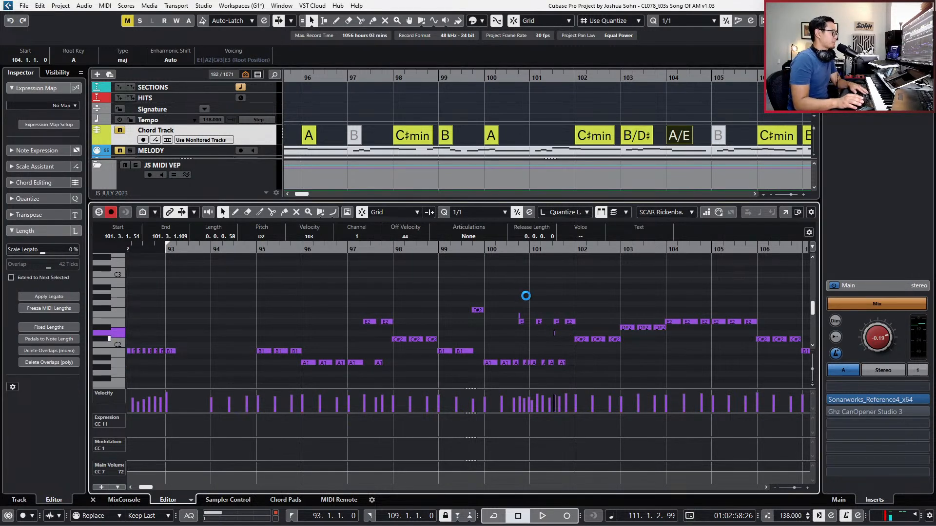
pyautogui.press('Left')
pyautogui.press('Left')
pyautogui.press('Left')
pyautogui.press('Left')
pyautogui.press('Left')
pyautogui.press('Left')
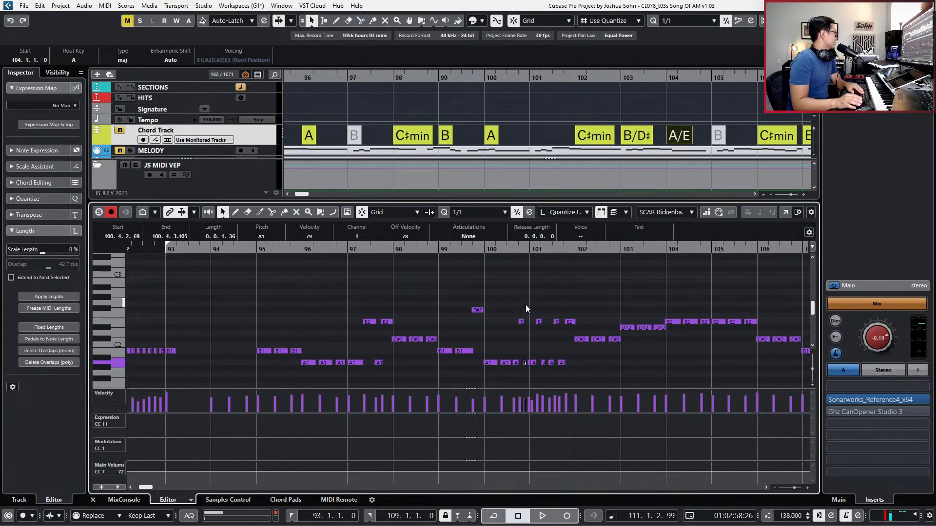
# Return to the start of the coda at bar 93 and play back the new bass line.
pyautogui.press('g')
pyautogui.press('g')
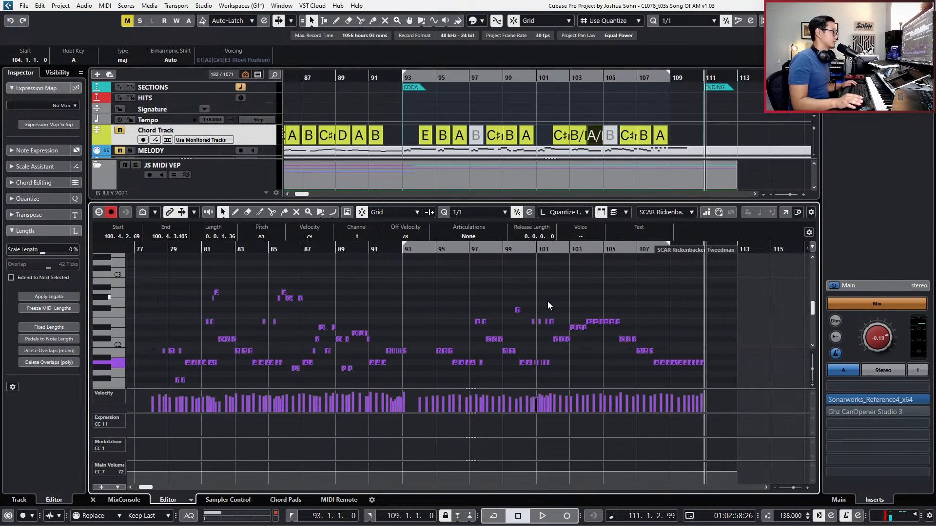
pyautogui.press('KP_1')
pyautogui.press('h')
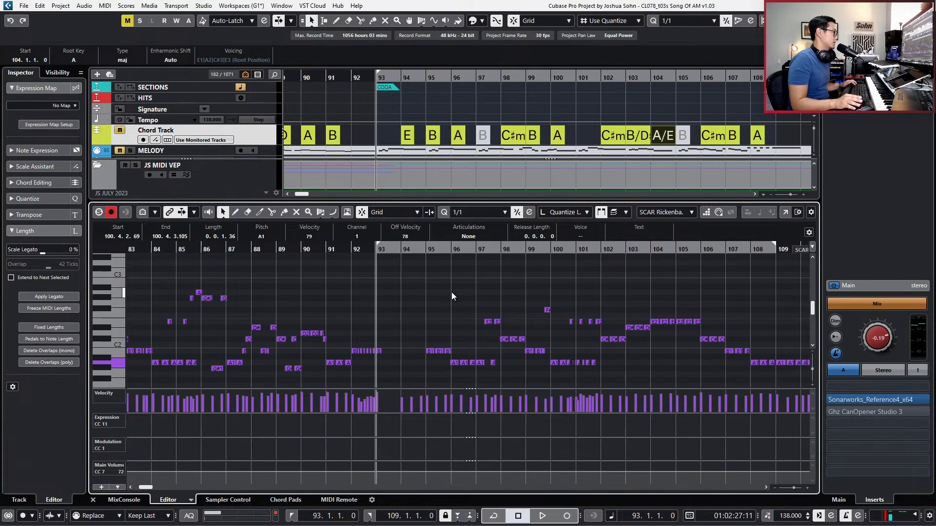
pyautogui.scroll(-2, 451, 292)
pyautogui.press('h')
pyautogui.press('h')
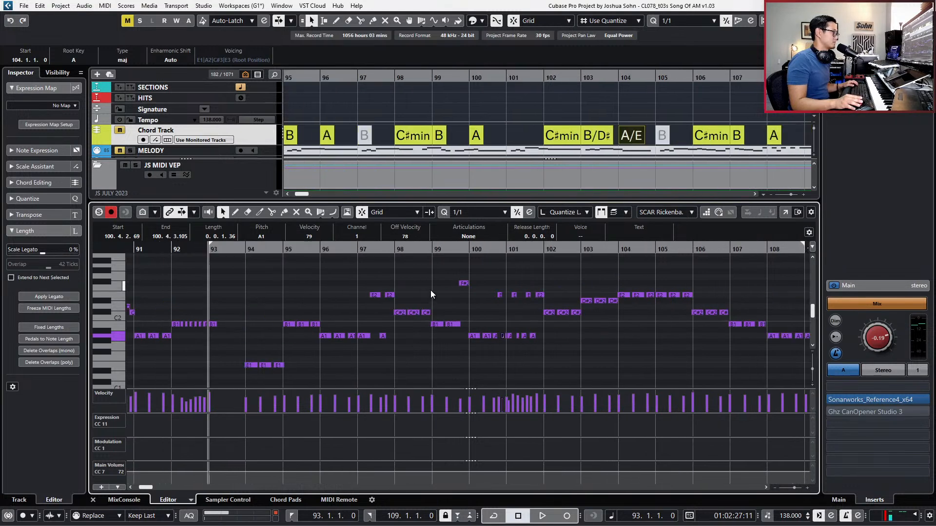
pyautogui.press('h')
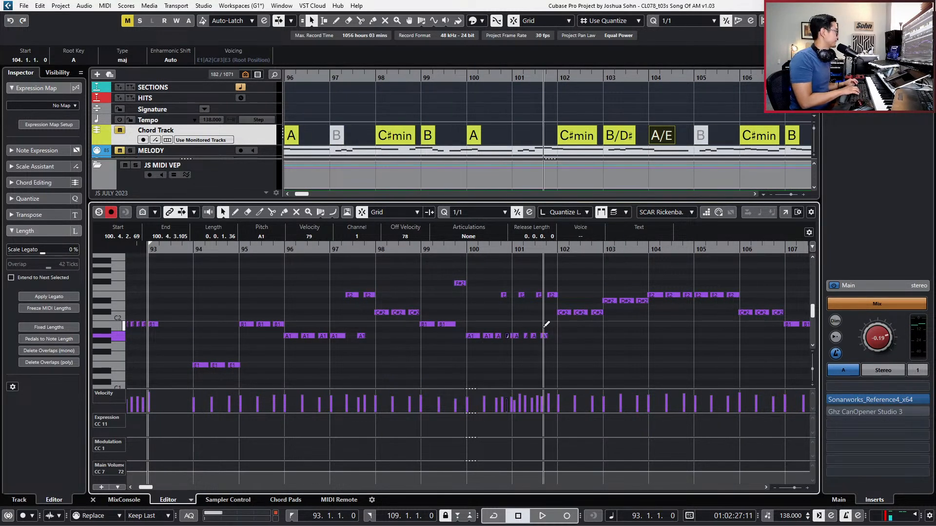
pyautogui.press('space')
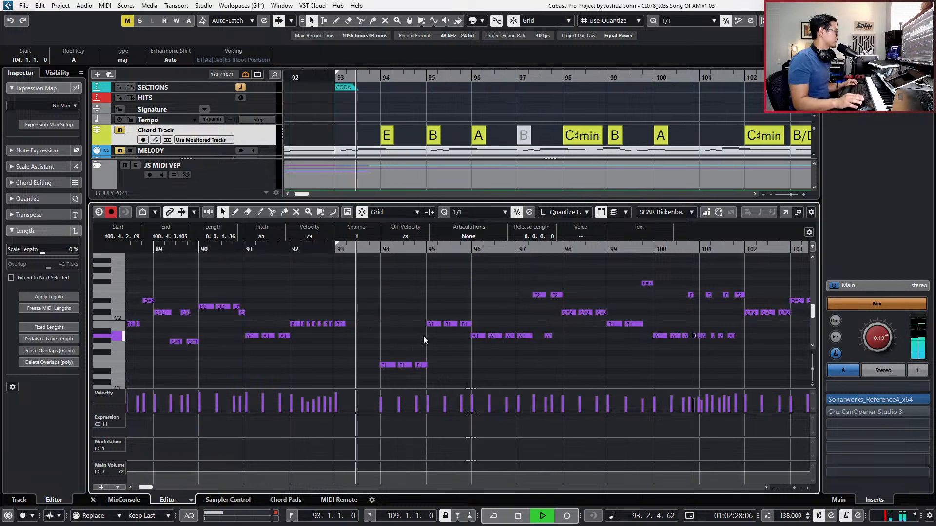
# Set the quantize value to 1/8 and quantize the bass notes from bar 96 through bar 101.
pyautogui.press('f')
pyautogui.press('8')
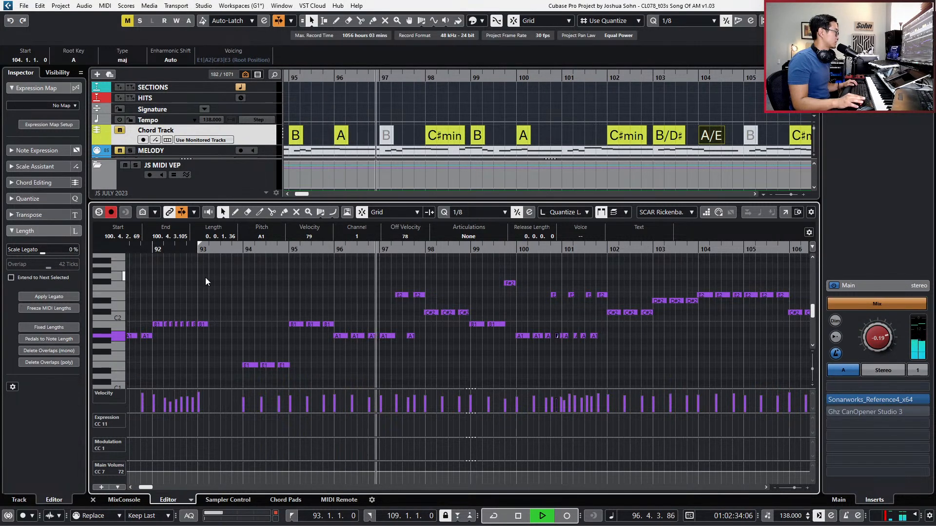
pyautogui.click(219, 276)
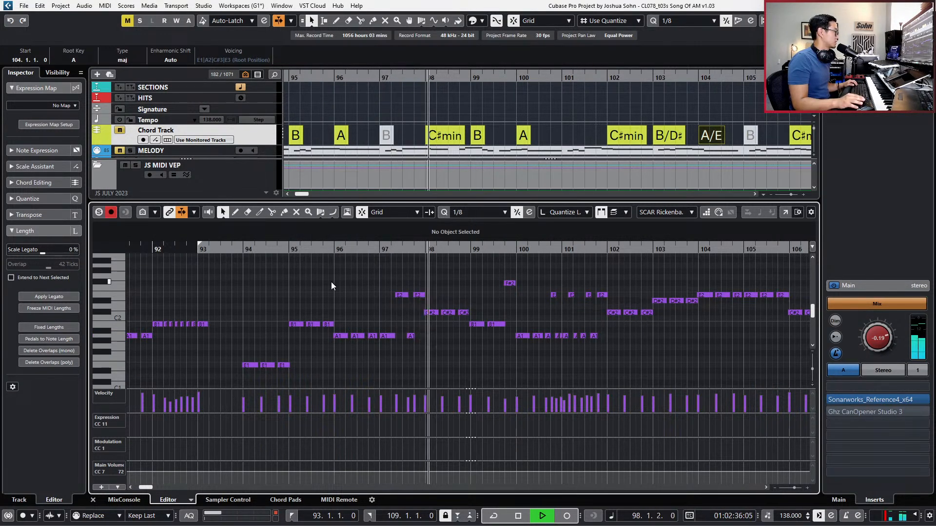
pyautogui.moveTo(346, 273); pyautogui.dragTo(475, 367)
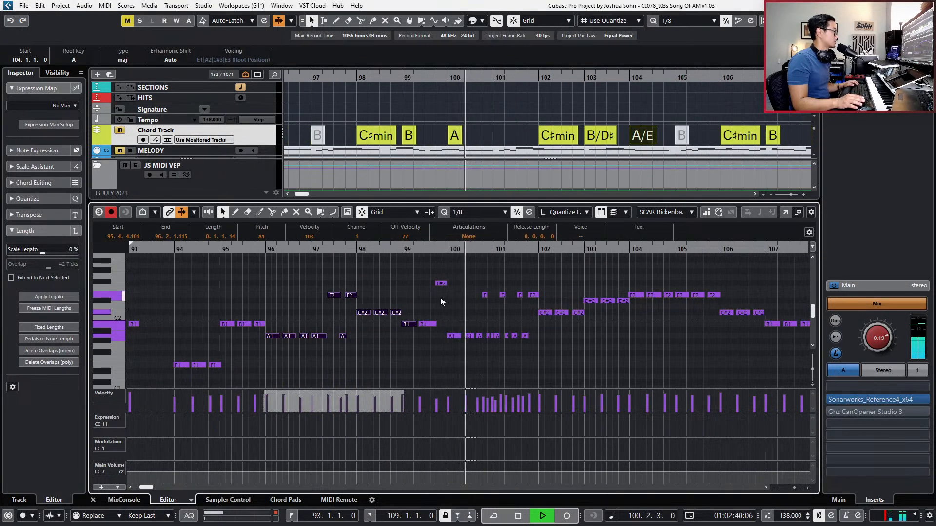
pyautogui.moveTo(433, 272); pyautogui.dragTo(544, 350)
# Play back the bass riff in bars 100 and 101 to check its timing.
pyautogui.press('space')
pyautogui.press('h')
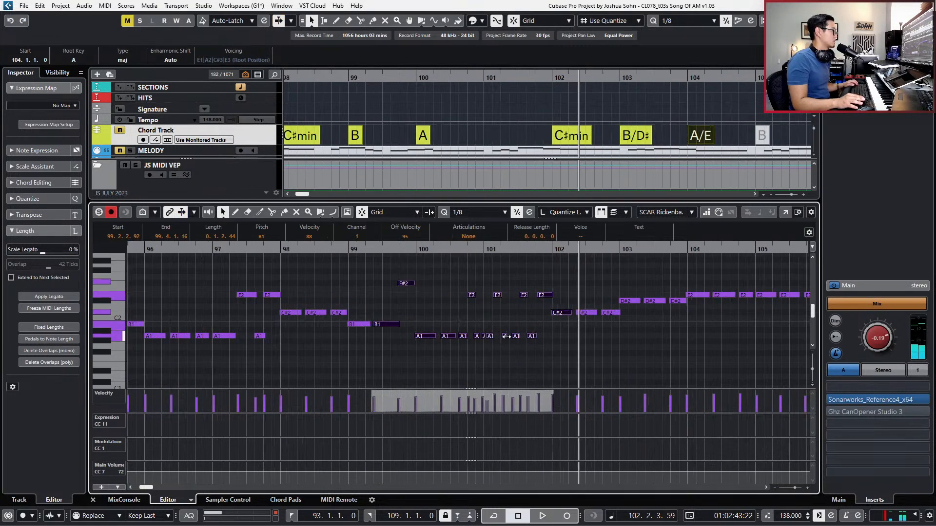
pyautogui.press('space')
pyautogui.press('h')
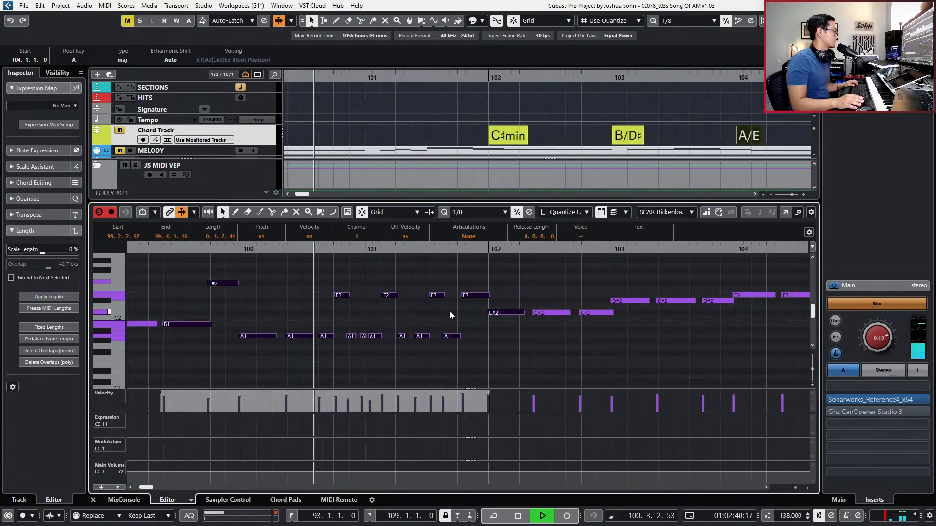
pyautogui.press('space')
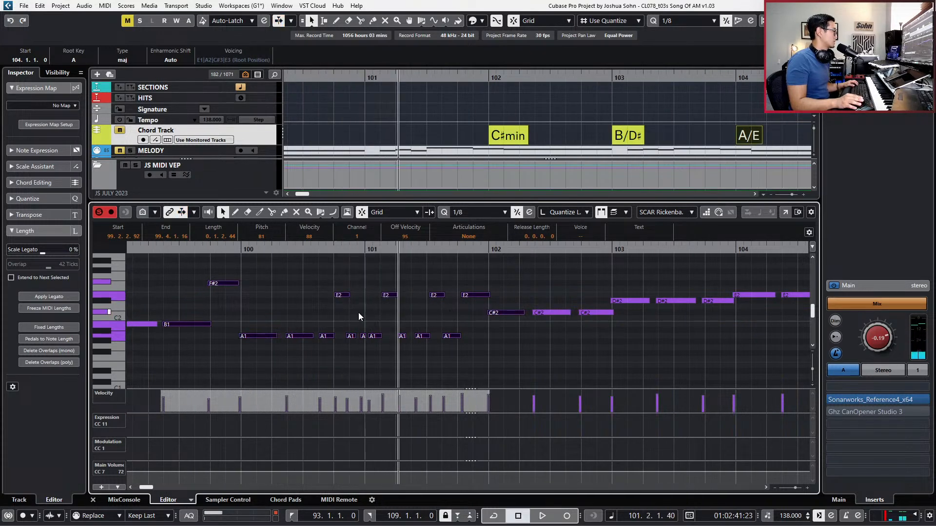
# Quantize the three short A1 notes leading into bar 101 to 1/16 and play the riff back.
pyautogui.press('ctrl+KP_Subtract')
pyautogui.press('ctrl+KP_Subtract')
pyautogui.hscroll(5, 410, 338)
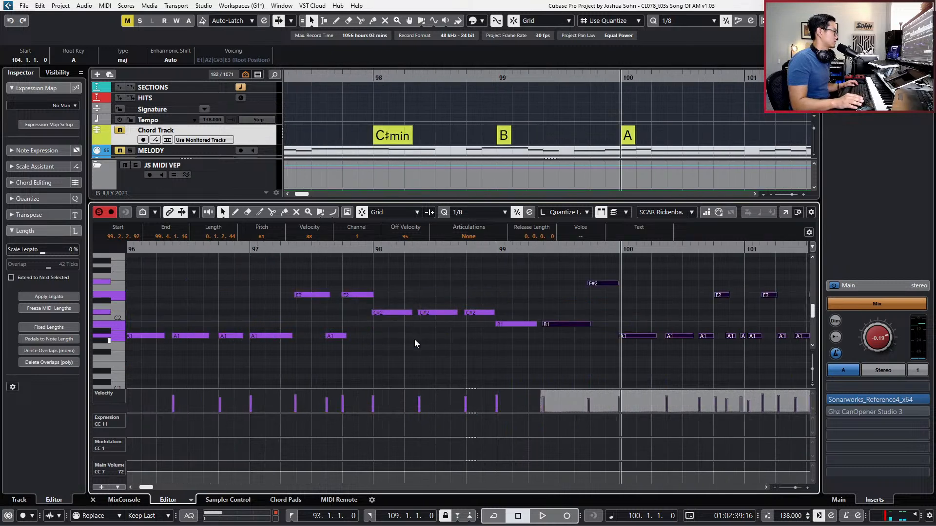
pyautogui.hotkey('ctrl', '2')
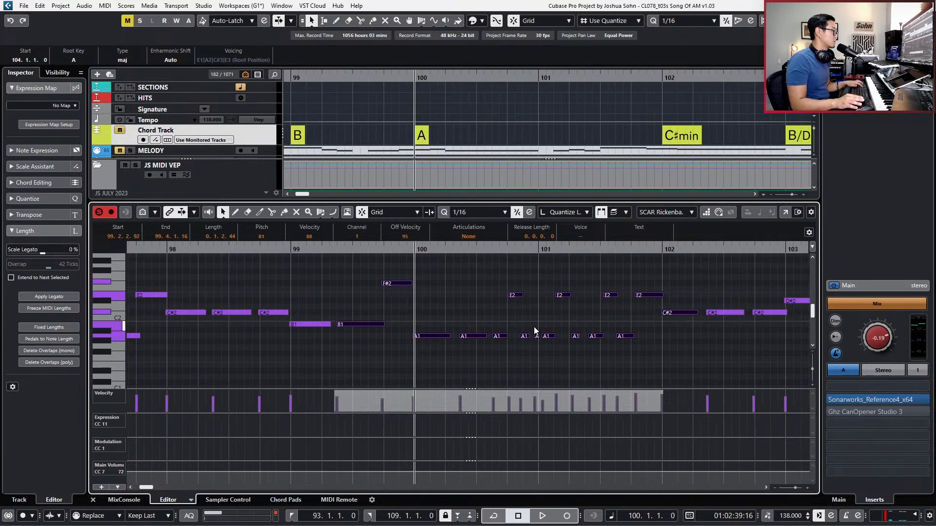
pyautogui.click(522, 340)
pyautogui.moveTo(535, 346); pyautogui.dragTo(548, 346)
pyautogui.press('space')
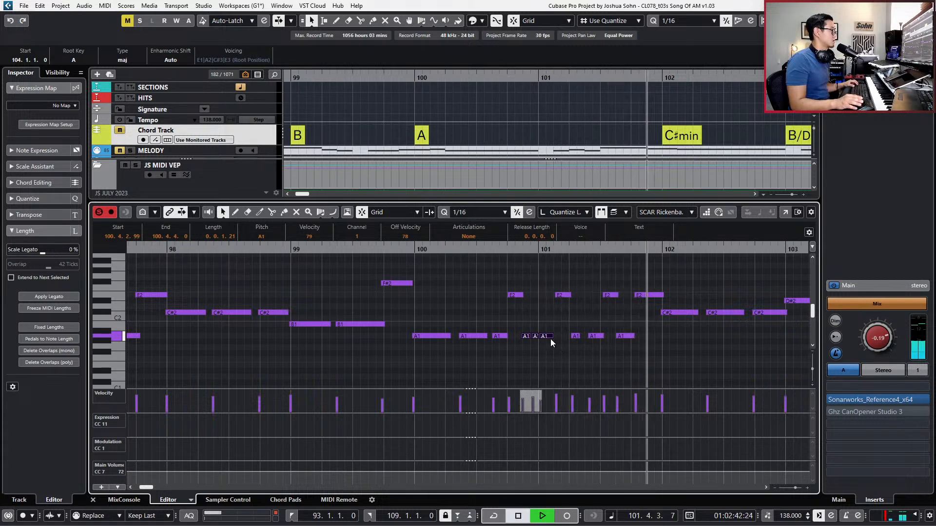
pyautogui.press('space')
# Set the quantize value back to 1/8, quantize the bass notes in bar 101 and replay them.
pyautogui.hotkey('ctrl', '1')
pyautogui.click(457, 309)
pyautogui.moveTo(457, 309); pyautogui.dragTo(513, 351)
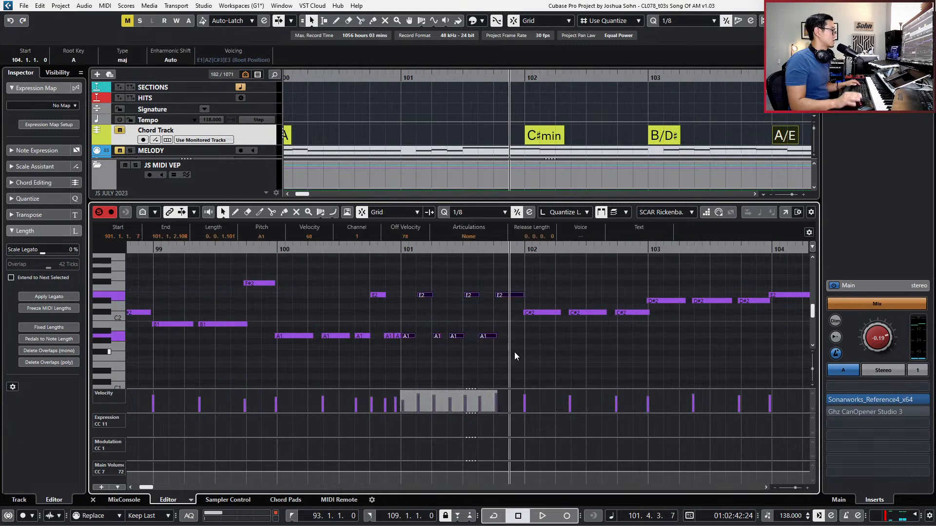
pyautogui.press('space')
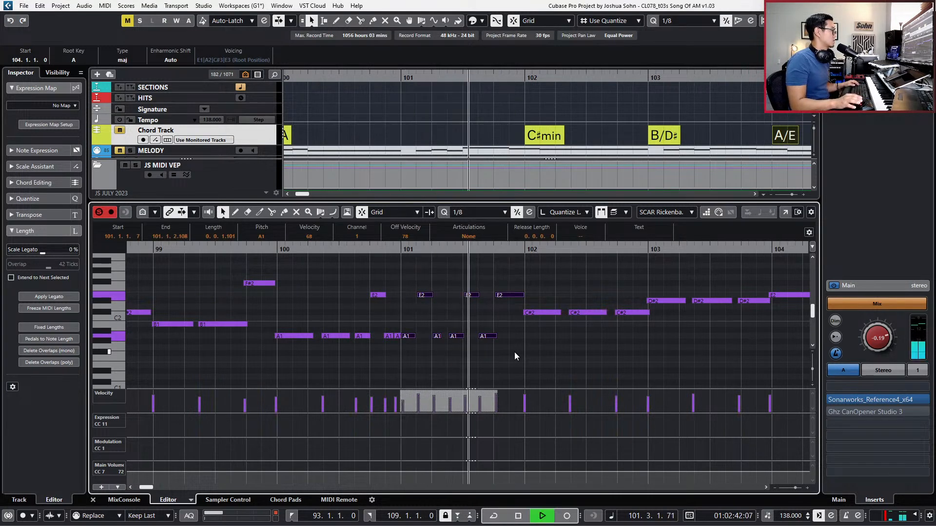
pyautogui.press('space')
pyautogui.press('space')
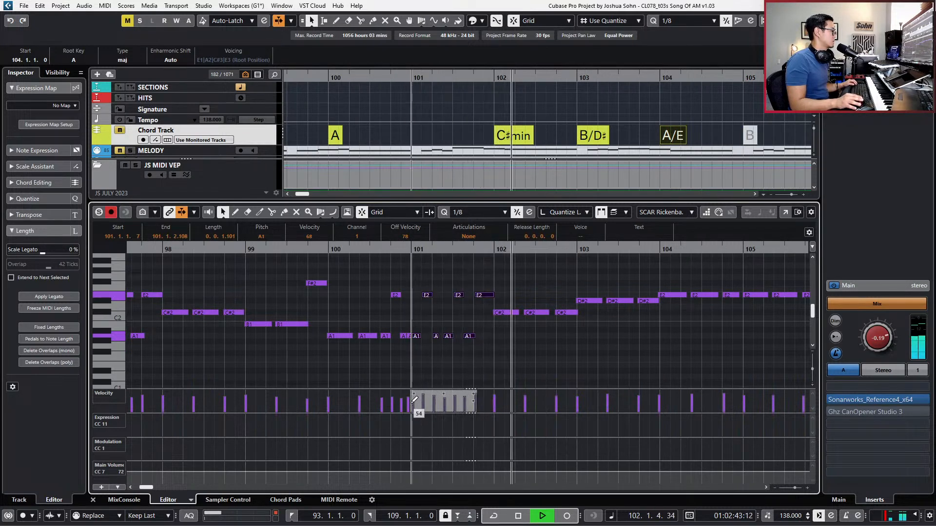
# Lower the velocity of the short A1 just before bar 101 to about 6 and replay the riff.
pyautogui.press('space')
pyautogui.hotkey('ctrl', 'Left')
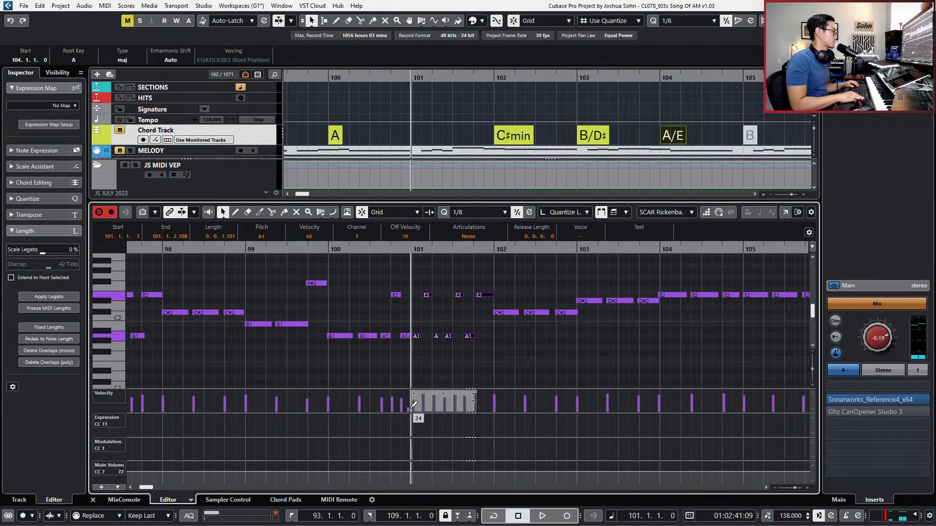
pyautogui.press('space')
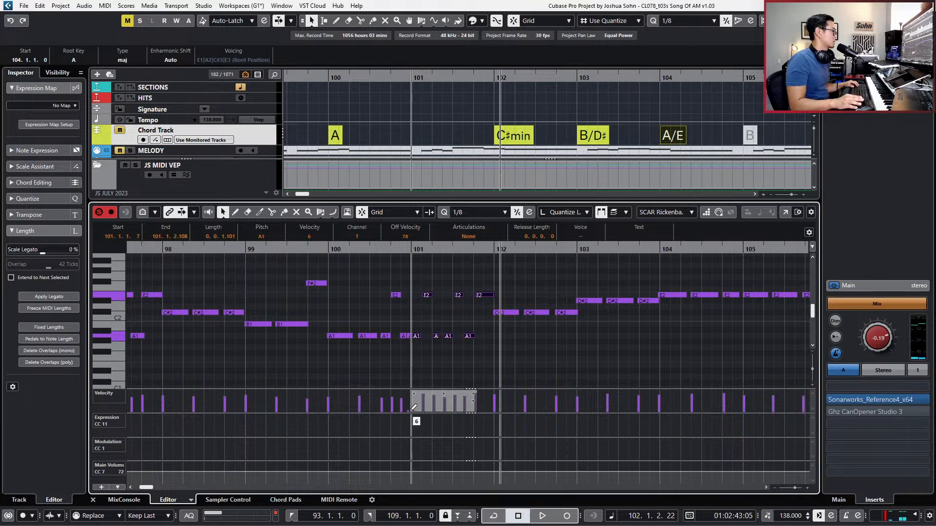
pyautogui.press('space')
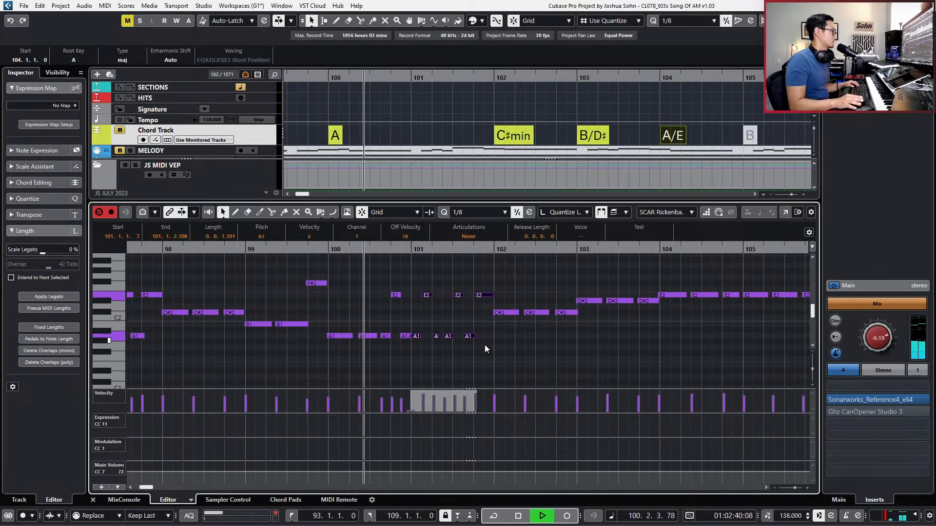
# Set the velocity of the A1 on the first beat of bar 101 to 69 and play the riff.
pyautogui.click(416, 401)
pyautogui.press('space')
pyautogui.press('space')
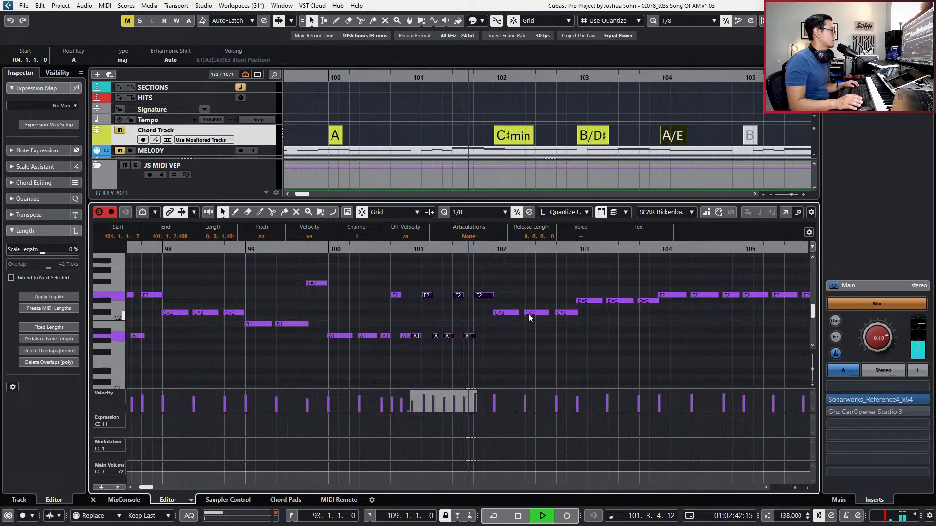
pyautogui.press('space')
pyautogui.press('space')
# Quantize the remaining bass notes from bar 102 through bar 110 to 1/8.
pyautogui.scroll(-2, 542, 309)
pyautogui.hscroll(2, 543, 310)
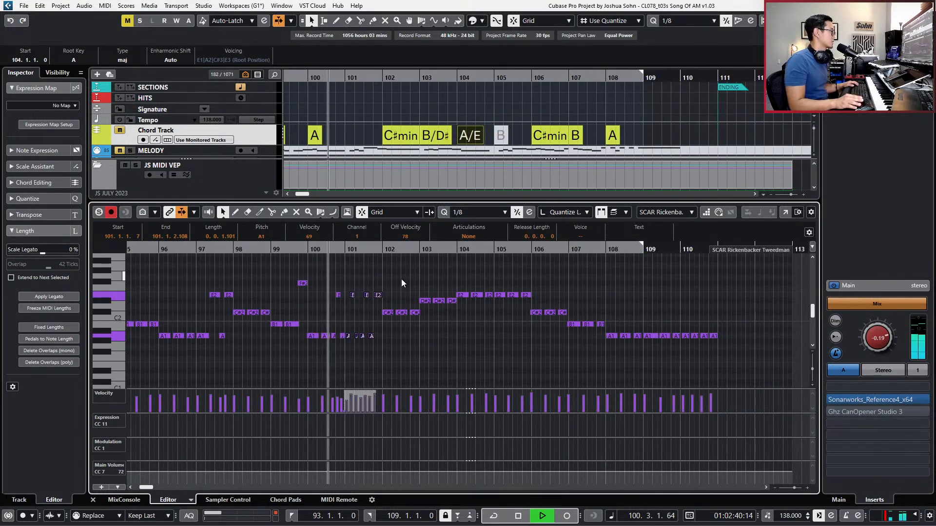
pyautogui.click(398, 279)
pyautogui.moveTo(393, 281); pyautogui.dragTo(719, 369)
pyautogui.press('h')
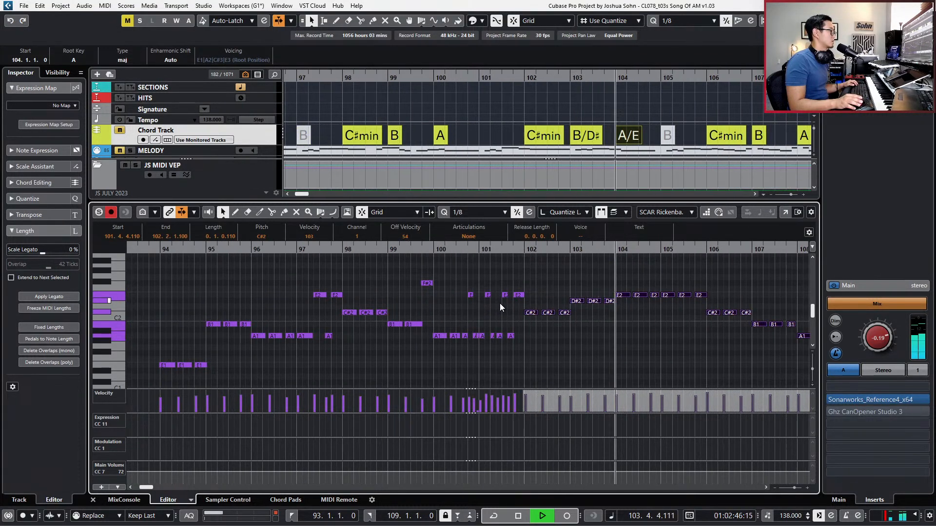
# Play the quantized bass line from bar 104 through bar 110 to check its timing.
pyautogui.press('g')
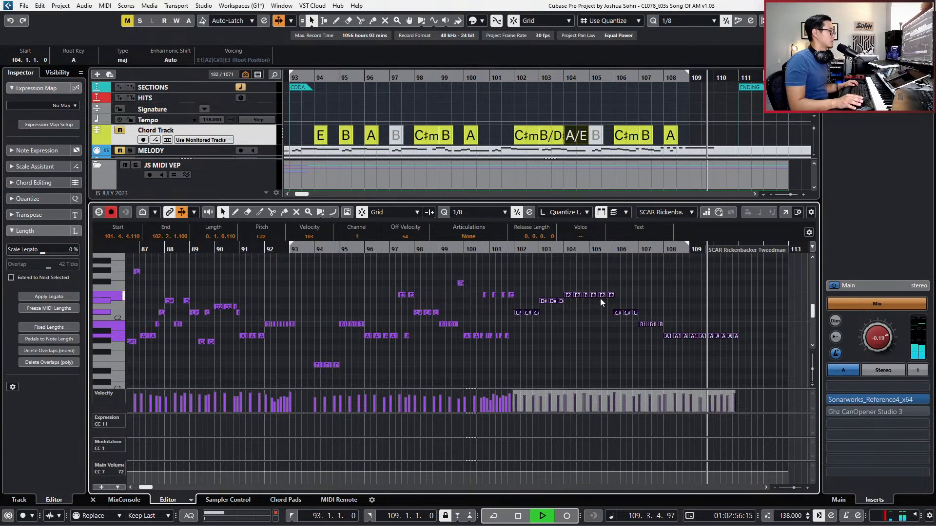
pyautogui.scroll(2, 710, 317)
pyautogui.hscroll(4, 692, 317)
pyautogui.press('space')
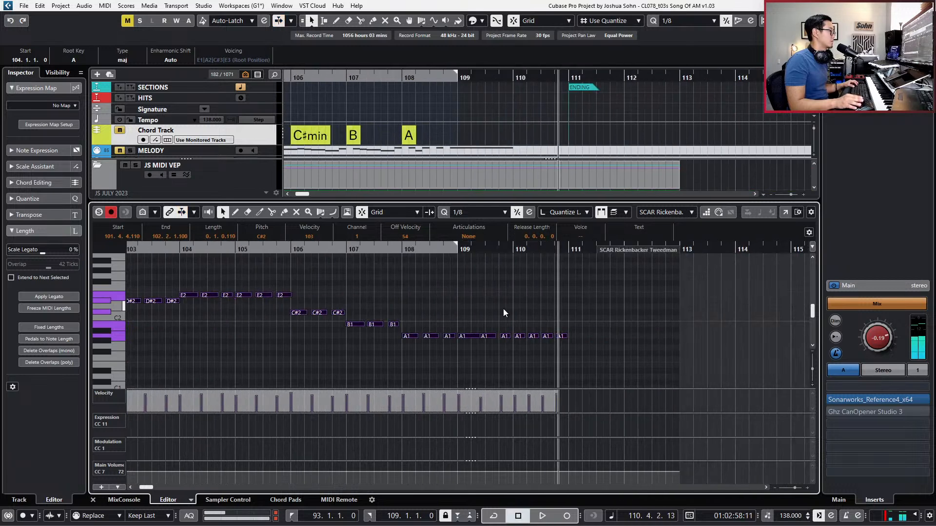
# Move the mistimed A1 bass note in the middle of bar 109 to beat 3 and replay bars 108 and 109.
pyautogui.click(485, 336)
pyautogui.press('KP_Subtract')
pyautogui.press('q')
pyautogui.press('q')
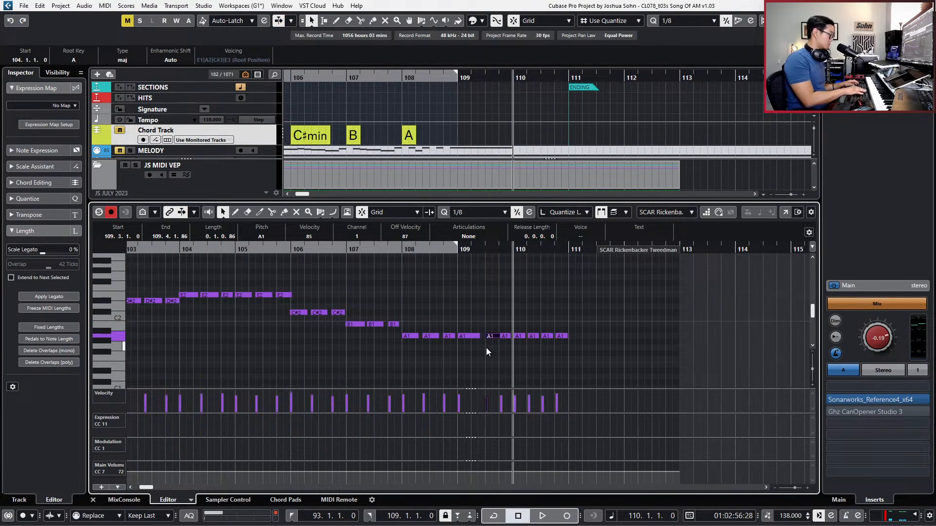
pyautogui.press('KP_Subtract')
pyautogui.press('space')
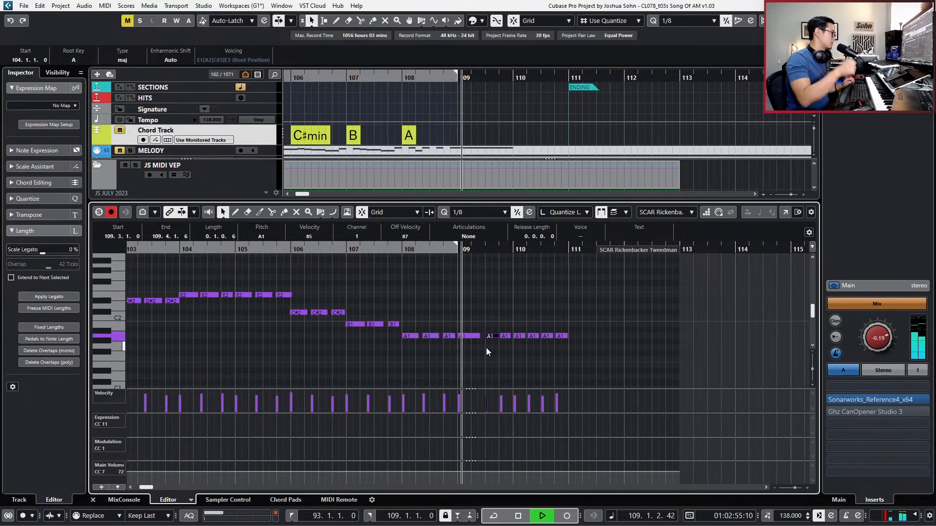
pyautogui.press('space')
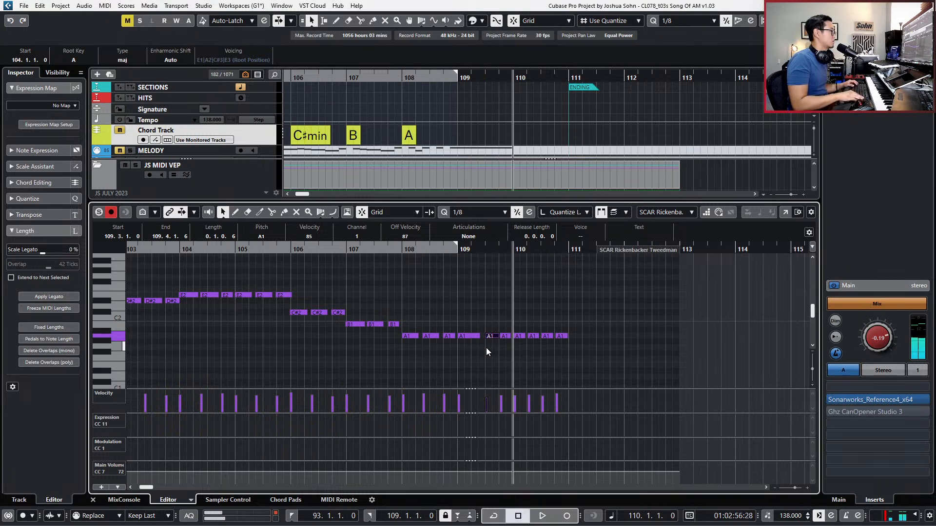
pyautogui.press('space')
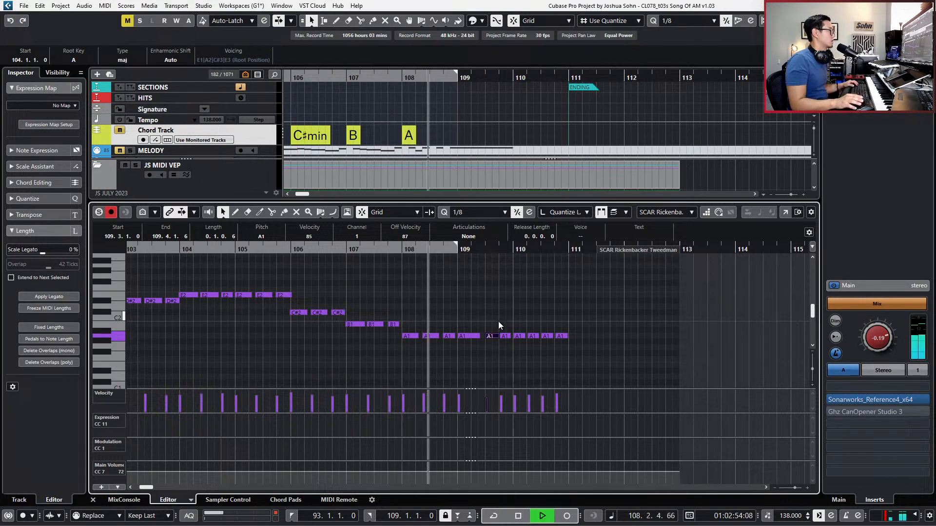
# Delete the A1 notes in bars 109 and 110 of the Rickenbacker bass part.
pyautogui.press('space')
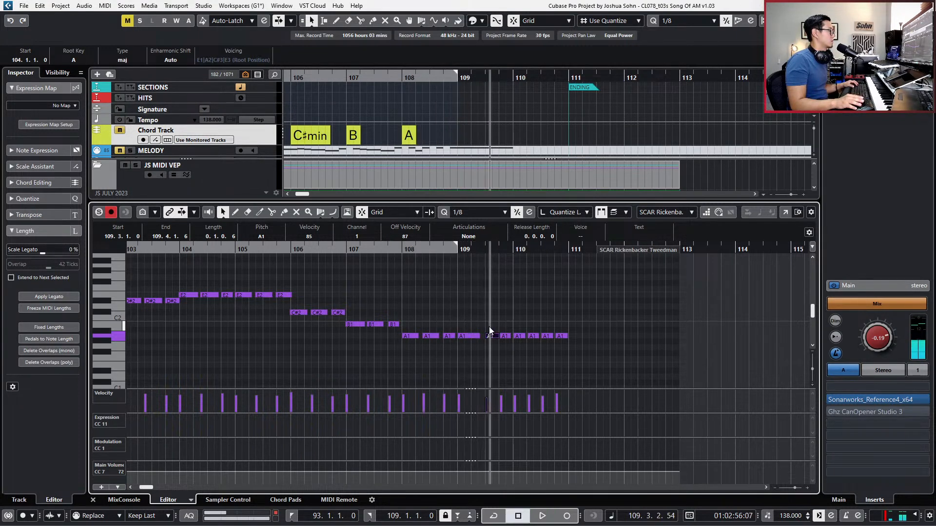
pyautogui.click(469, 325)
pyautogui.moveTo(487, 352); pyautogui.dragTo(469, 336)
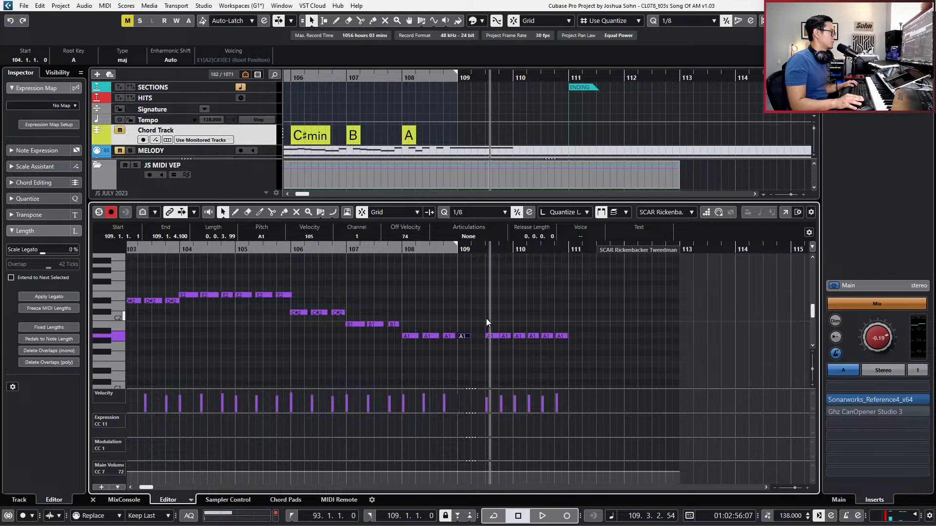
pyautogui.moveTo(486, 317); pyautogui.dragTo(569, 352)
pyautogui.press('Delete')
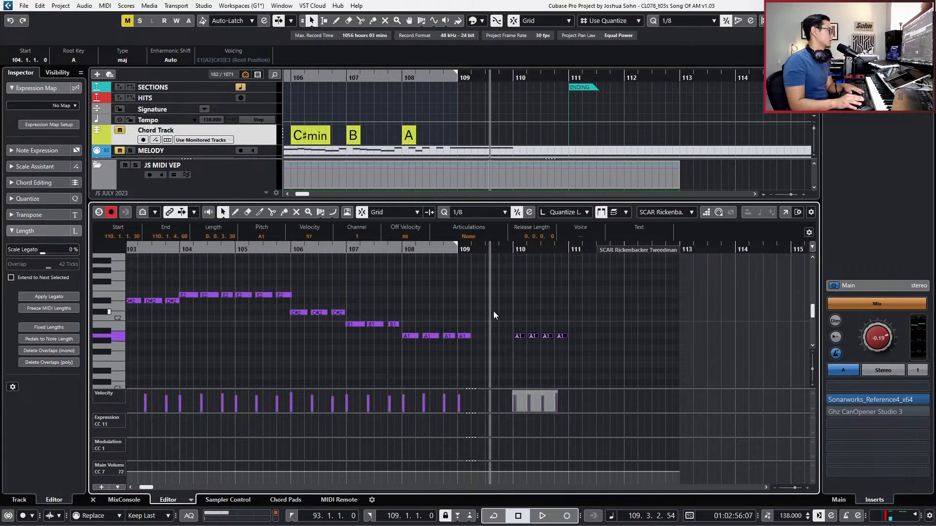
pyautogui.click(465, 317)
pyautogui.moveTo(465, 316); pyautogui.dragTo(569, 358)
pyautogui.press('Delete')
pyautogui.press('KP_Multiply')
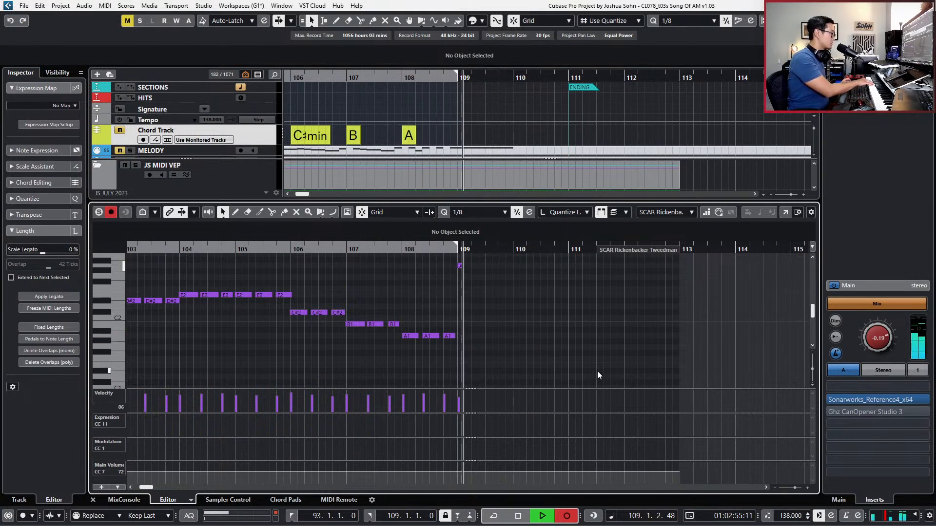
pyautogui.press('space')
pyautogui.press('Left')
pyautogui.press('Left')
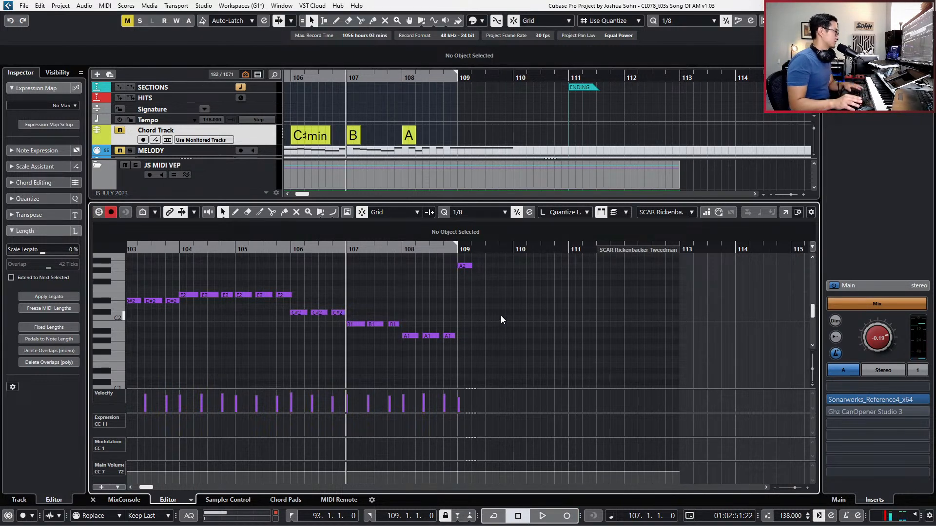
pyautogui.click(463, 266)
pyautogui.press('Delete')
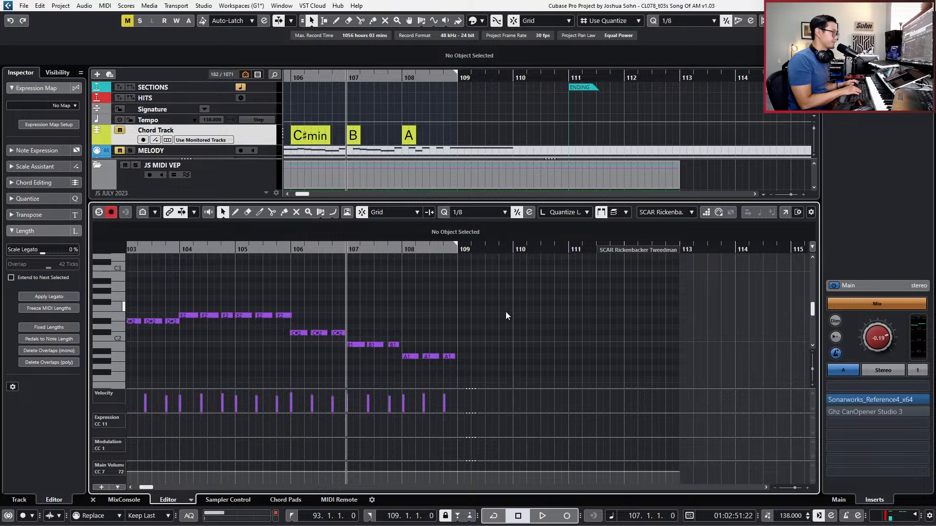
# Try to record a bass line alternating between A1 and A2 from bar 109.
pyautogui.press('space')
pyautogui.press('KP_Multiply')
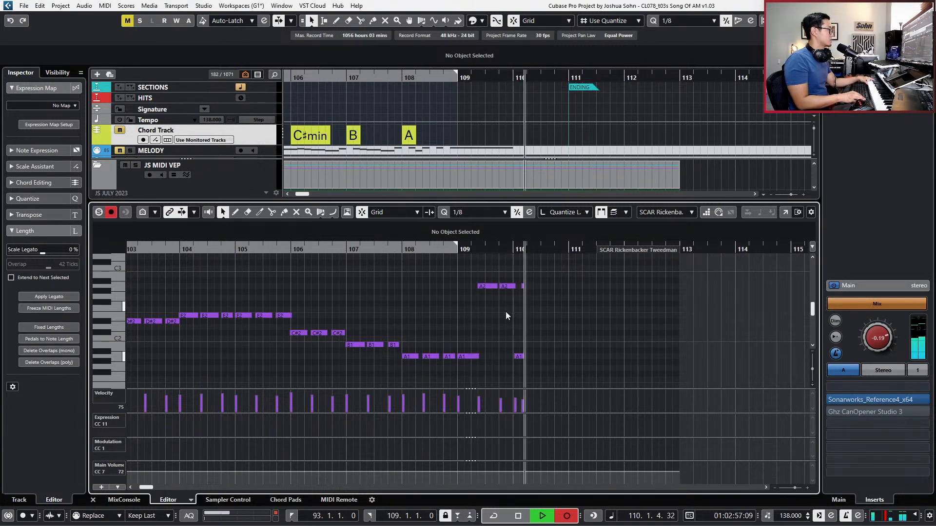
pyautogui.press('space')
pyautogui.hotkey('ctrl', 'z')
# Record another bass take with faster A1 and A2 octave jumps across bars 109 and 110.
pyautogui.press('space')
pyautogui.press('KP_Multiply')
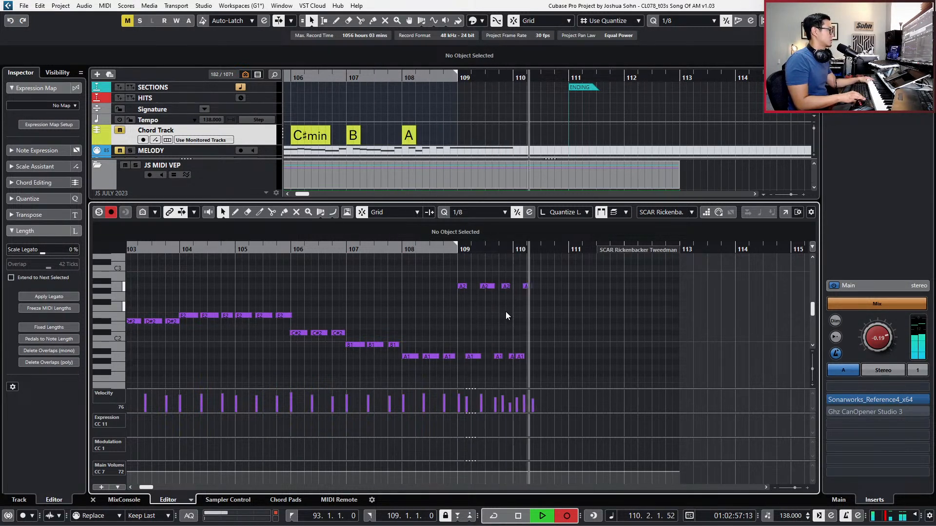
pyautogui.press('space')
# Quantize the recorded notes in bars 109 and 110 and audition them with the bass soloed.
pyautogui.press('s')
pyautogui.press('space')
pyautogui.press('h')
pyautogui.press('h')
pyautogui.press('g')
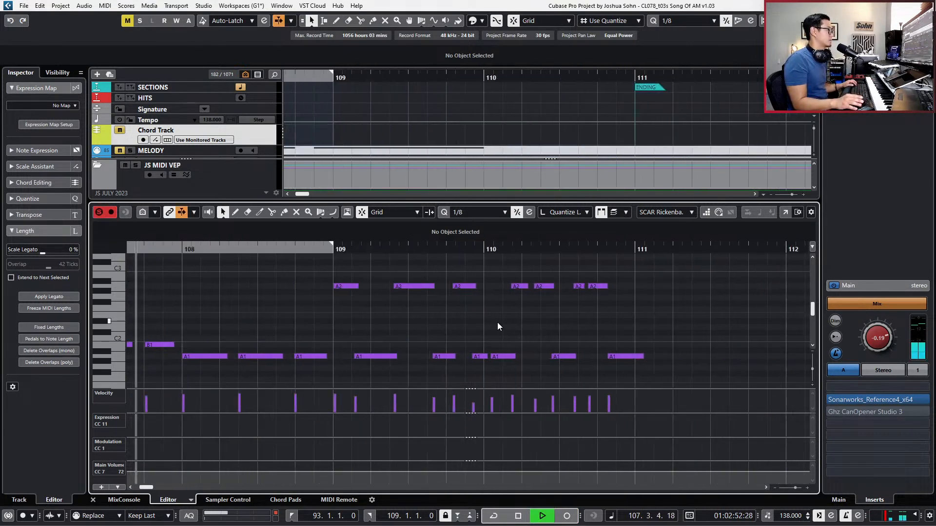
pyautogui.moveTo(345, 270); pyautogui.dragTo(641, 379)
pyautogui.scroll(2, 629, 320)
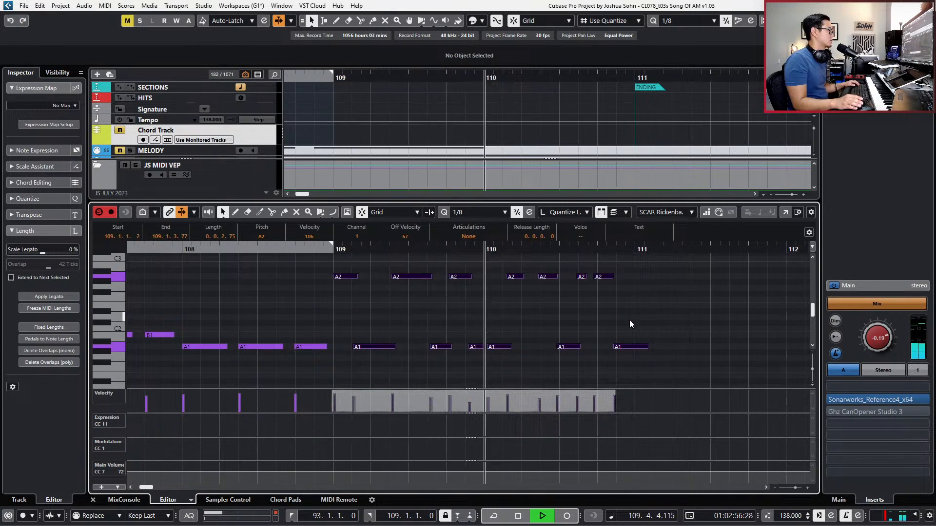
pyautogui.press('space')
# Replace the bass take in bars 109 and 110 with a new recording of A1 and A2 octaves ending on repeated A1 notes.
pyautogui.press('g')
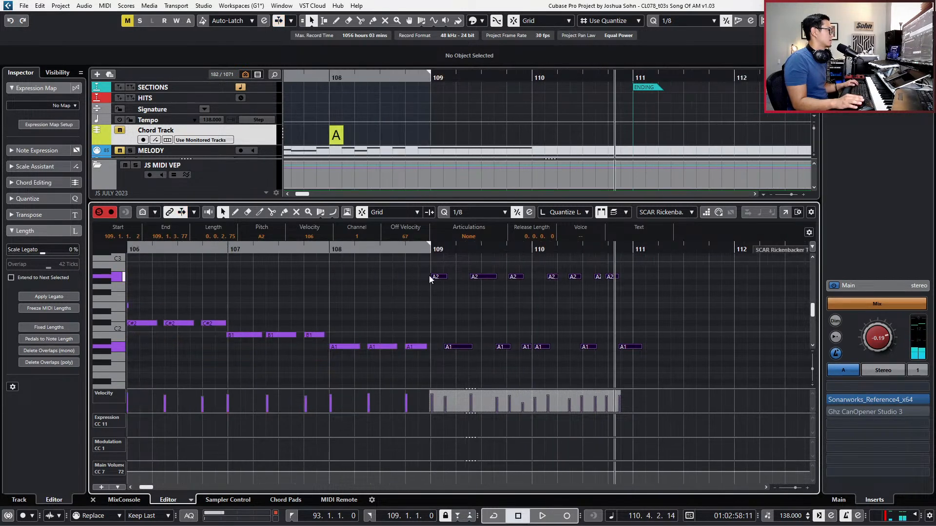
pyautogui.press('Delete')
pyautogui.press('space')
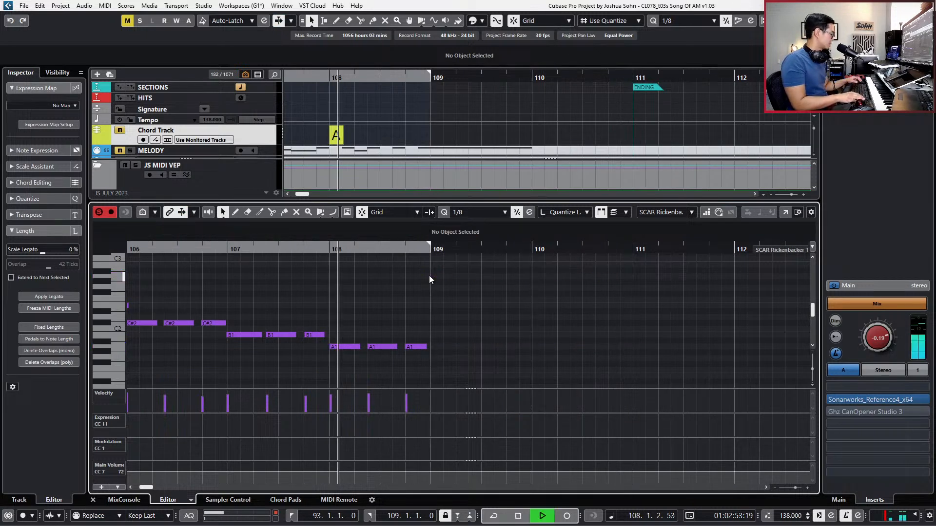
pyautogui.press('KP_Multiply')
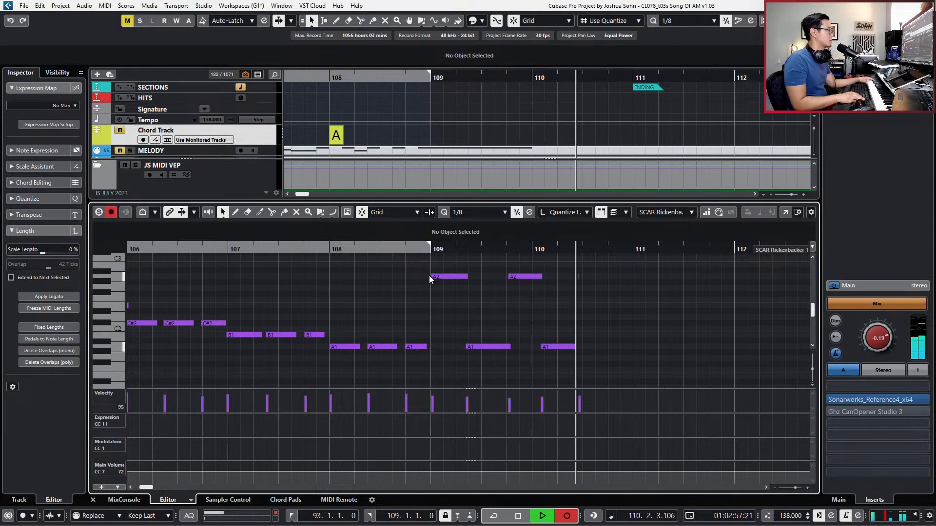
pyautogui.press('KP_Multiply')
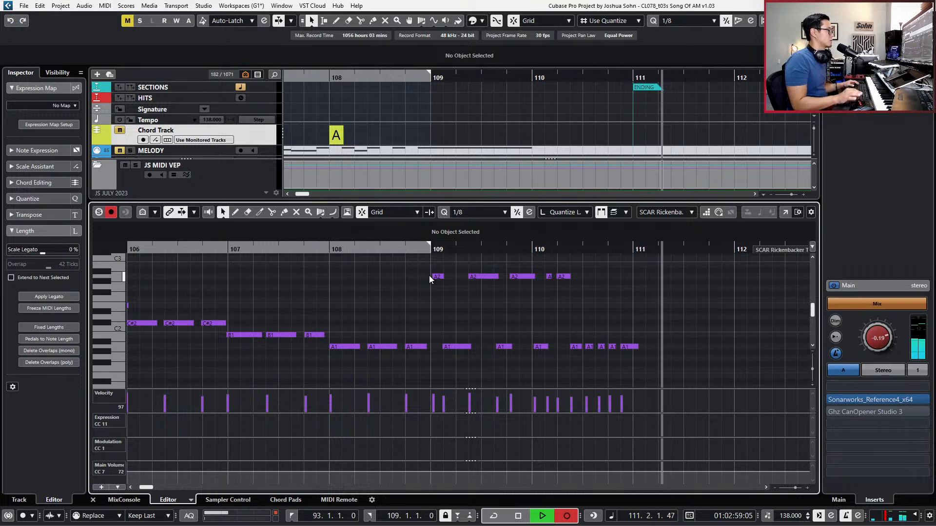
pyautogui.press('space')
# Quantize the newly recorded bass notes in bars 109 and 110 and play the passage back.
pyautogui.moveTo(438, 272); pyautogui.dragTo(662, 374)
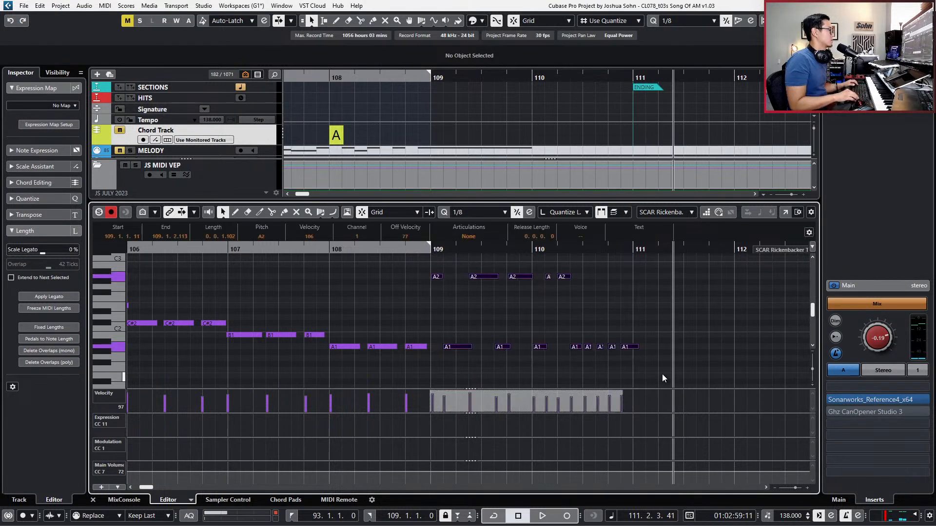
pyautogui.press('space')
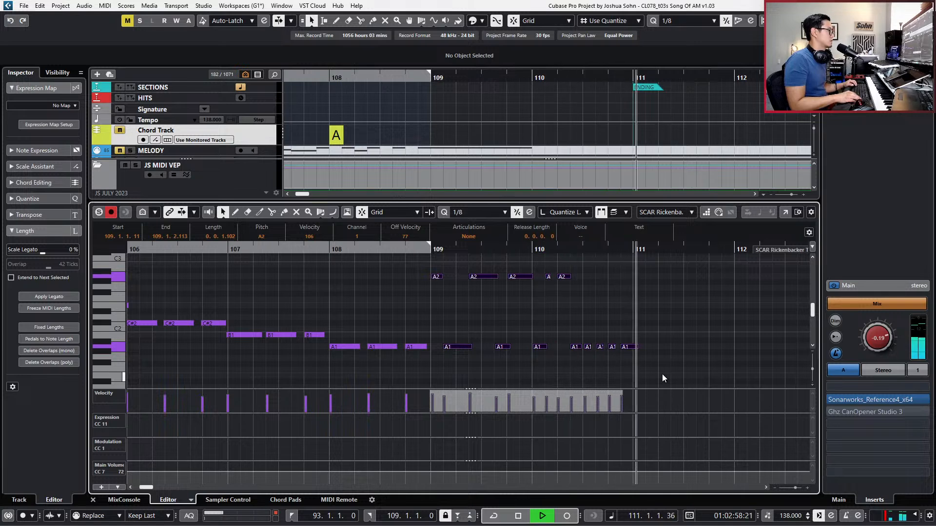
pyautogui.press('space')
# Return to the start of the coda at bar 93 and play the bass line from there.
pyautogui.press('g')
pyautogui.press('g')
pyautogui.press('g')
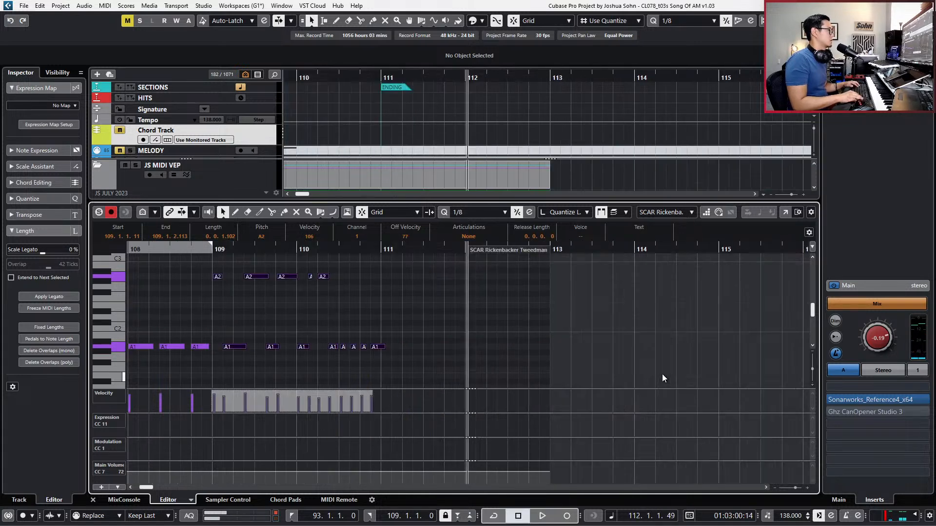
pyautogui.press('KP_Subtract')
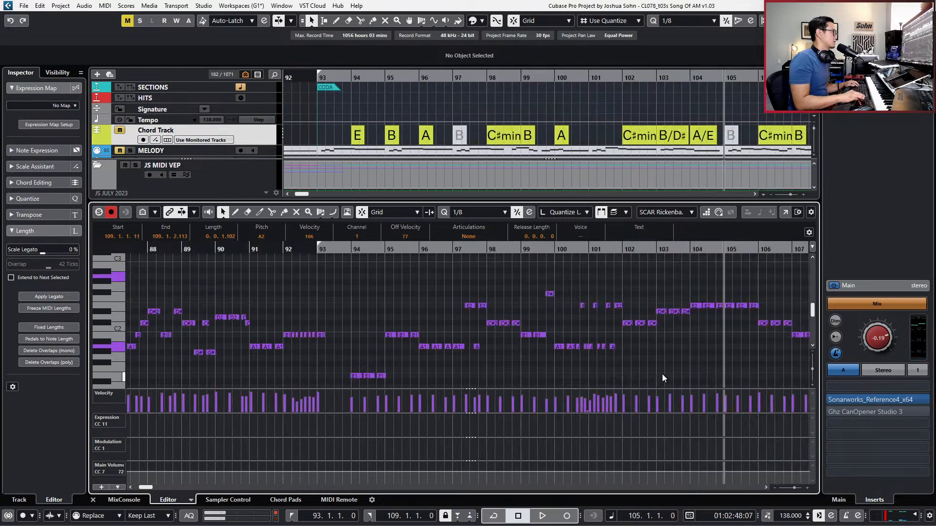
pyautogui.press('KP_1')
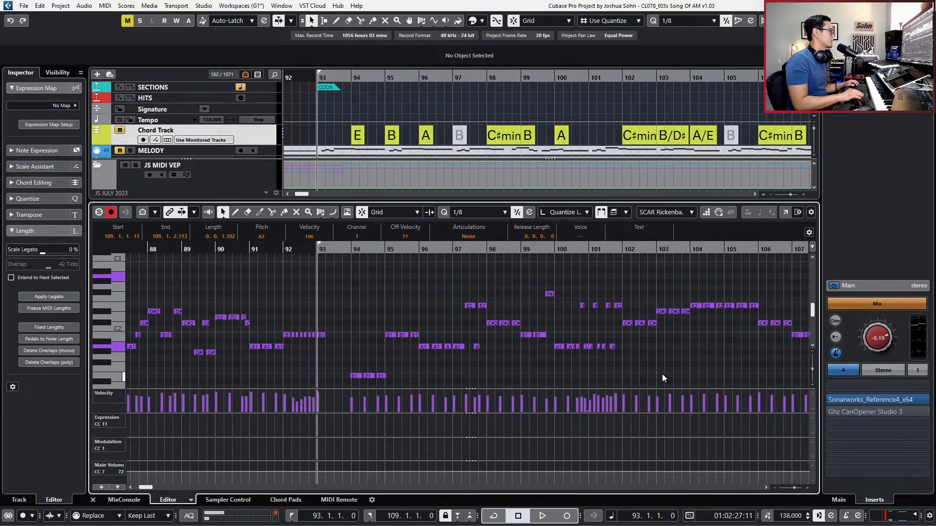
pyautogui.press('space')
# Close the bass editor and open the JB Solo Violin 1 KS and JB Viola Mod parts together in the Key Editor.
pyautogui.hotkey('ctrl', 'alt', 'e')
pyautogui.scroll(-2, 677, 303)
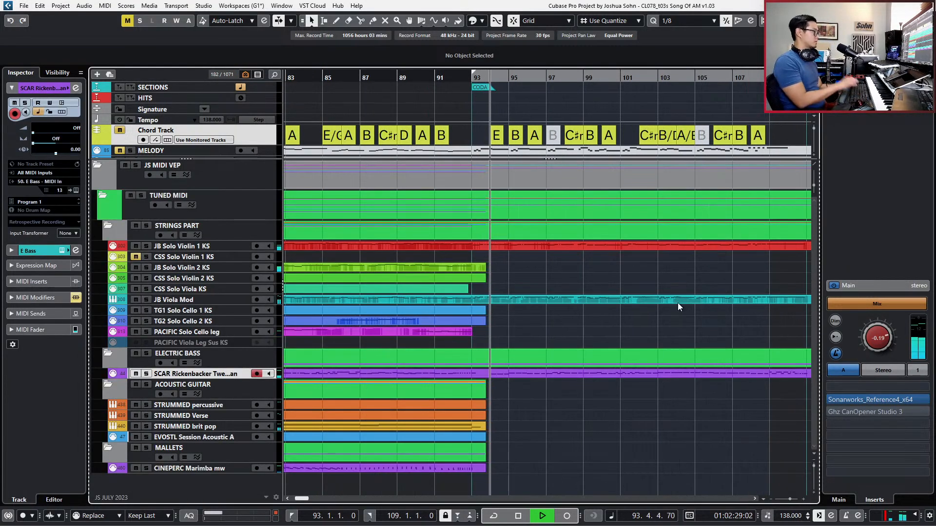
pyautogui.press('f')
pyautogui.click(648, 246)
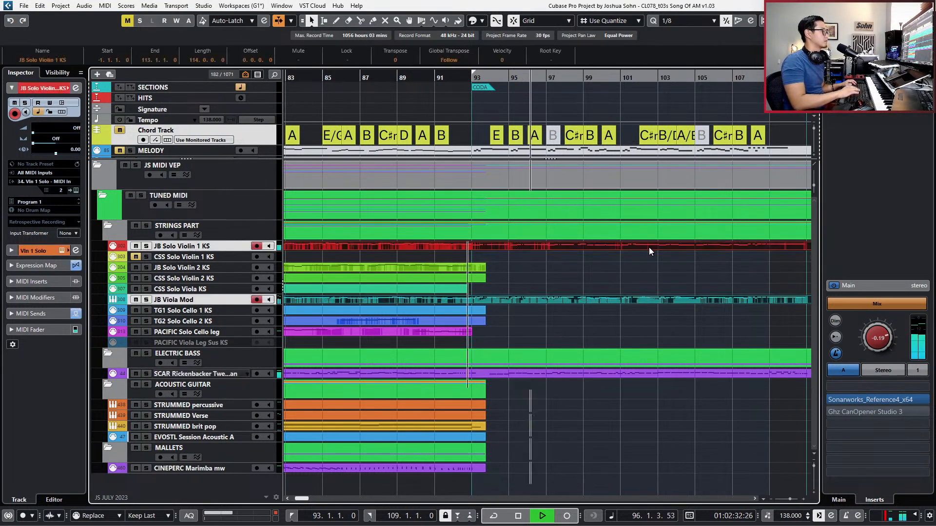
pyautogui.hotkey('ctrl', 'alt', 'e')
# Listen to the violin and viola lines through the coda, then recheck the passage from bar 100 for timing.
pyautogui.scroll(2, 568, 303)
pyautogui.scroll(4, 568, 303)
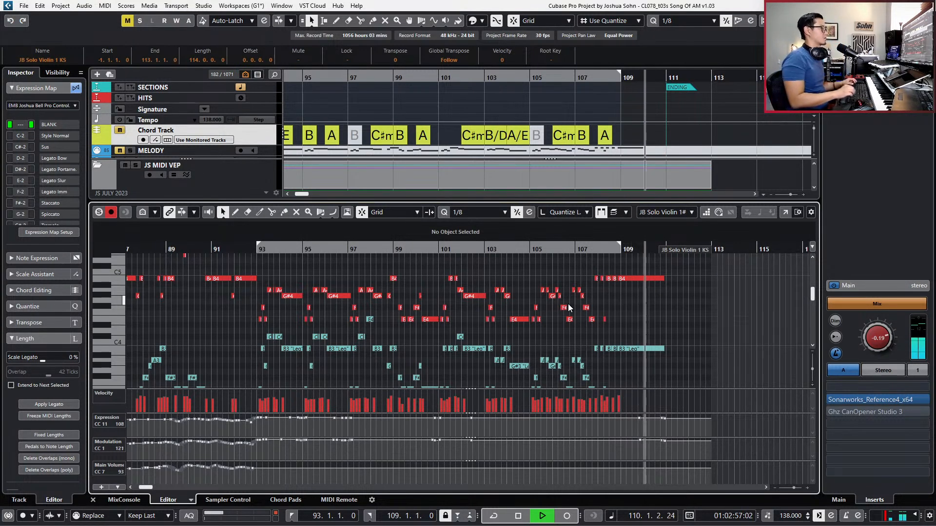
pyautogui.press('space')
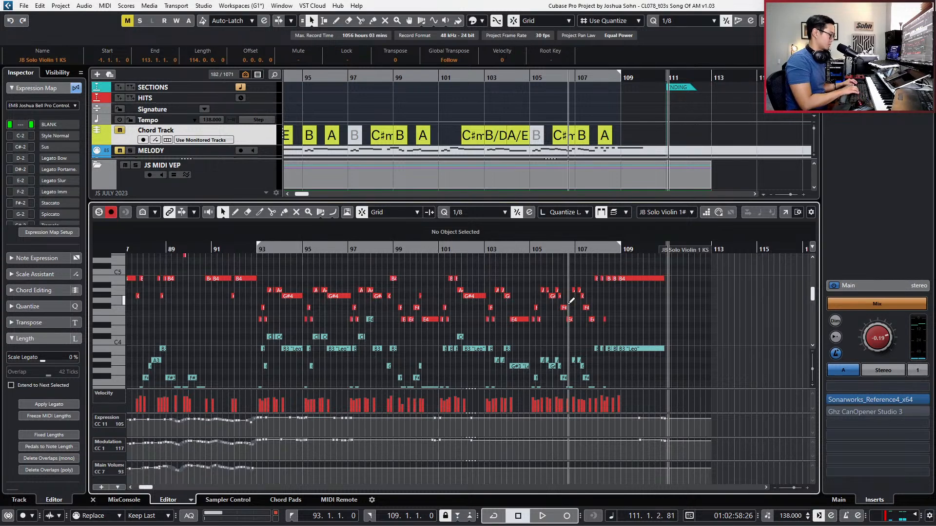
pyautogui.scroll(6, 477, 324)
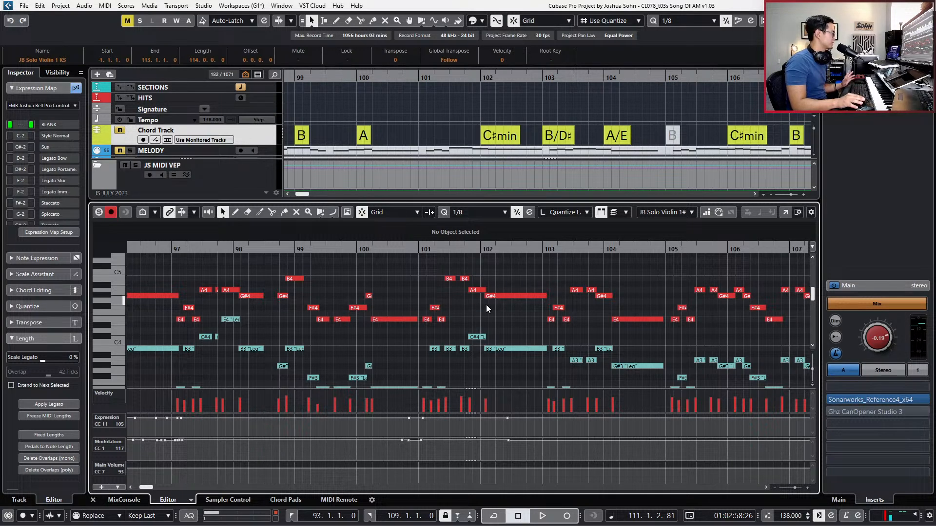
pyautogui.scroll(-2, 489, 305)
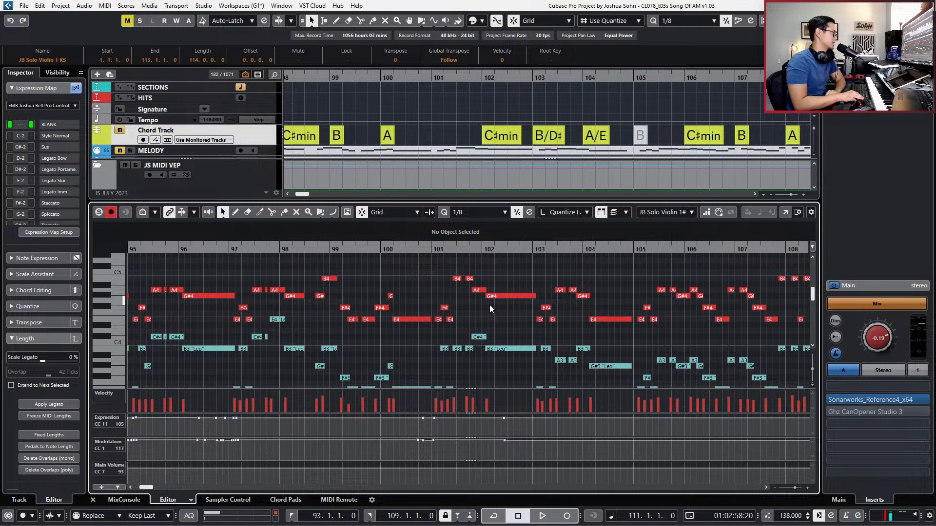
pyautogui.click(400, 252)
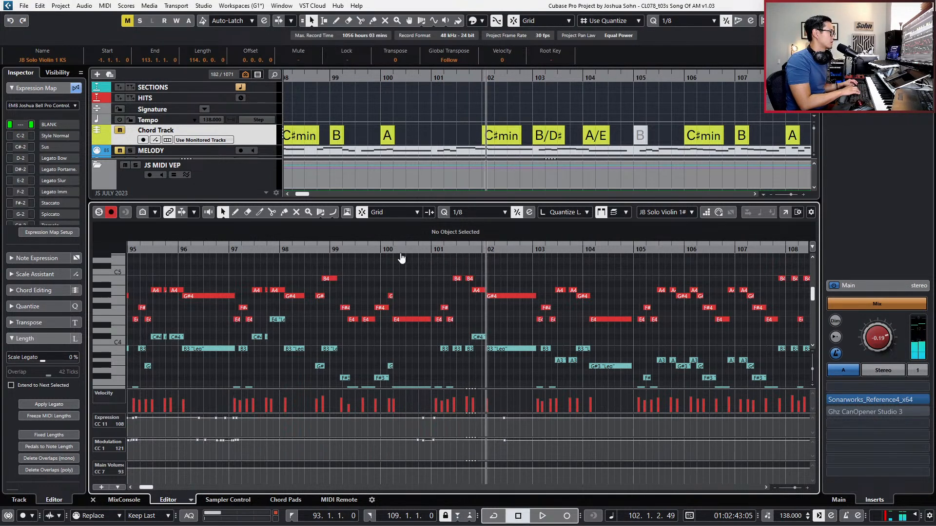
pyautogui.press('KP_Subtract')
pyautogui.press('KP_Subtract')
pyautogui.press('KP_Subtract')
# Nudge the violin and viola phrase from bar 101 through the held notes of bar 102 slightly later.
pyautogui.scroll(2, 500, 284)
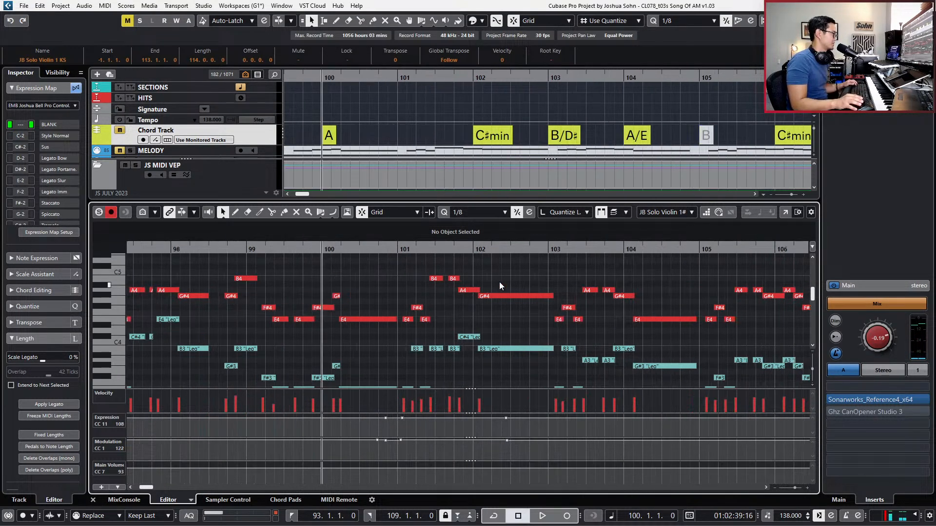
pyautogui.scroll(1, 499, 281)
pyautogui.scroll(1, 388, 270)
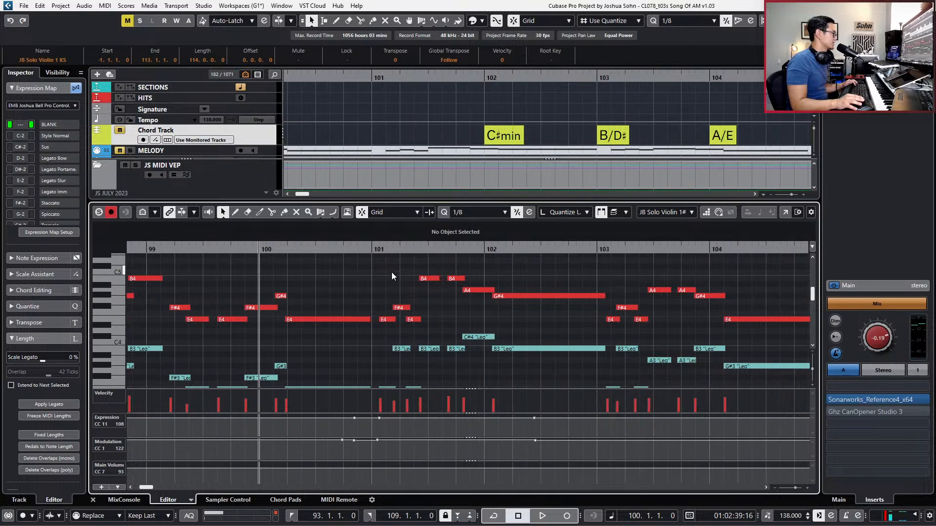
pyautogui.moveTo(382, 268); pyautogui.dragTo(524, 361)
pyautogui.scroll(-2, 530, 363)
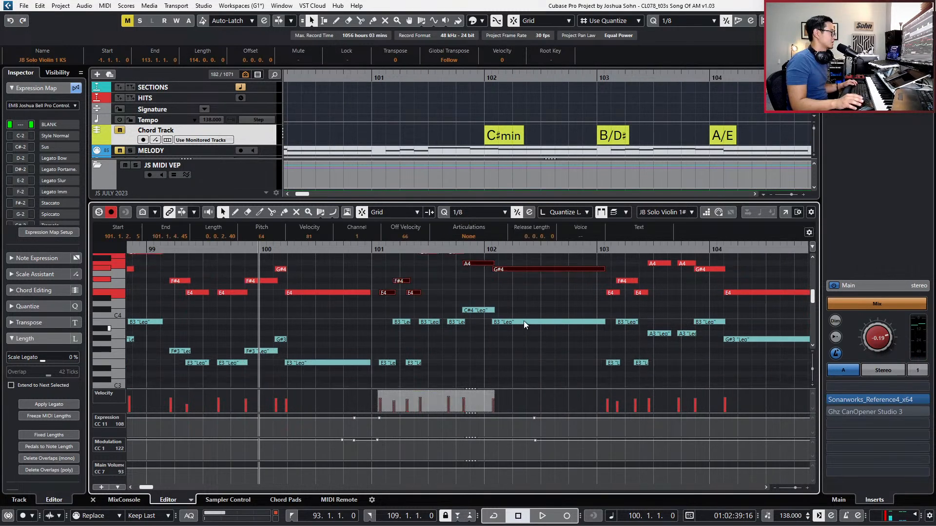
pyautogui.moveTo(385, 376); pyautogui.dragTo(514, 300)
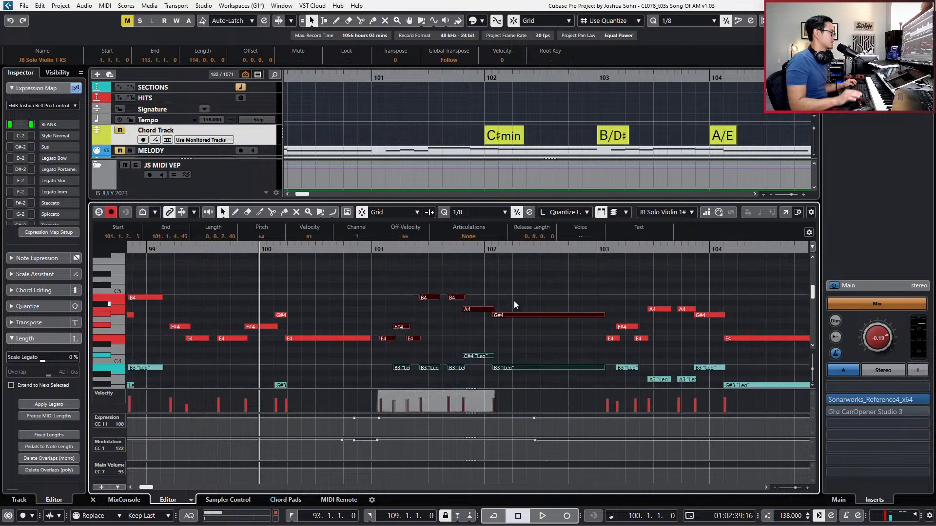
pyautogui.hotkey('ctrl', 'Right')
pyautogui.hotkey('ctrl', 'Right')
pyautogui.hotkey('ctrl', 'Right')
pyautogui.hotkey('ctrl', 'Right')
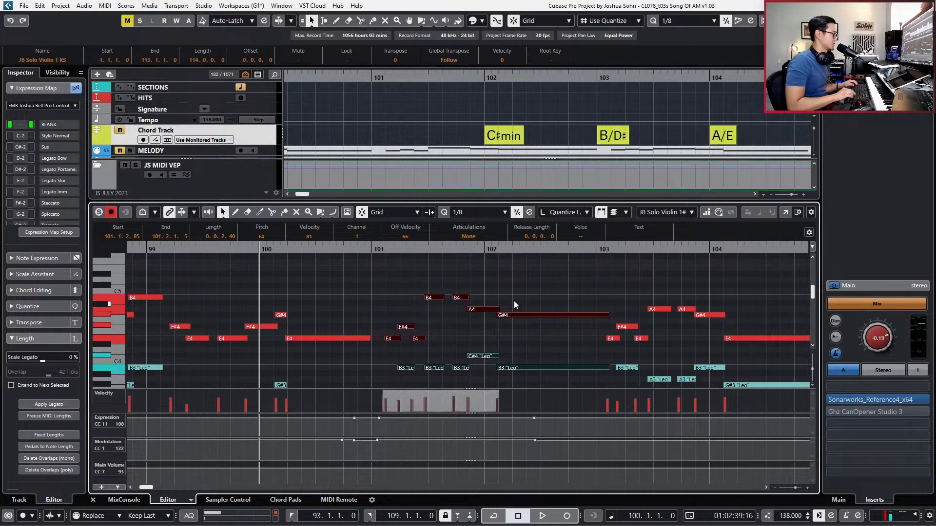
# Shorten the held violin G#4 and viola B3 in bar 102 to end at 102.4.4.96, and play the phrase back.
pyautogui.hotkey('shift', 'b')
pyautogui.moveTo(514, 295); pyautogui.dragTo(534, 384)
pyautogui.press('space')
pyautogui.scroll(-3, 530, 302)
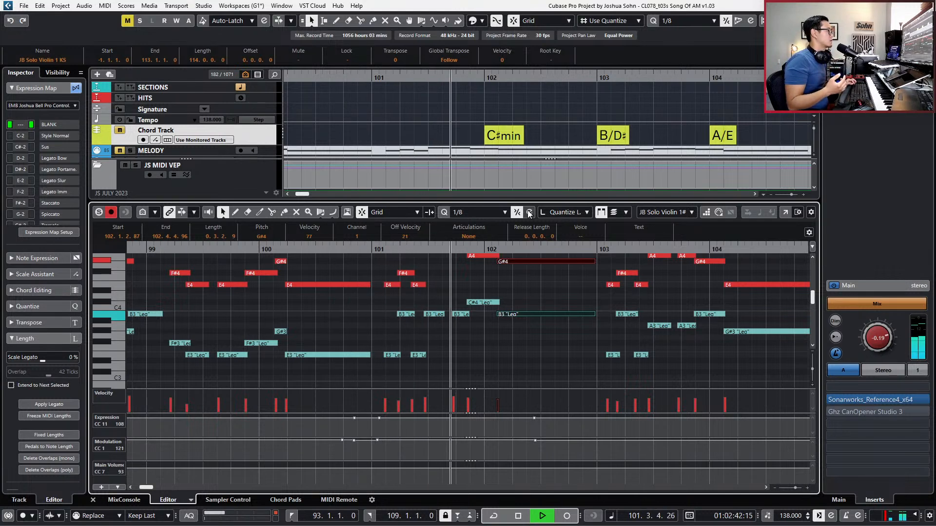
pyautogui.press('space')
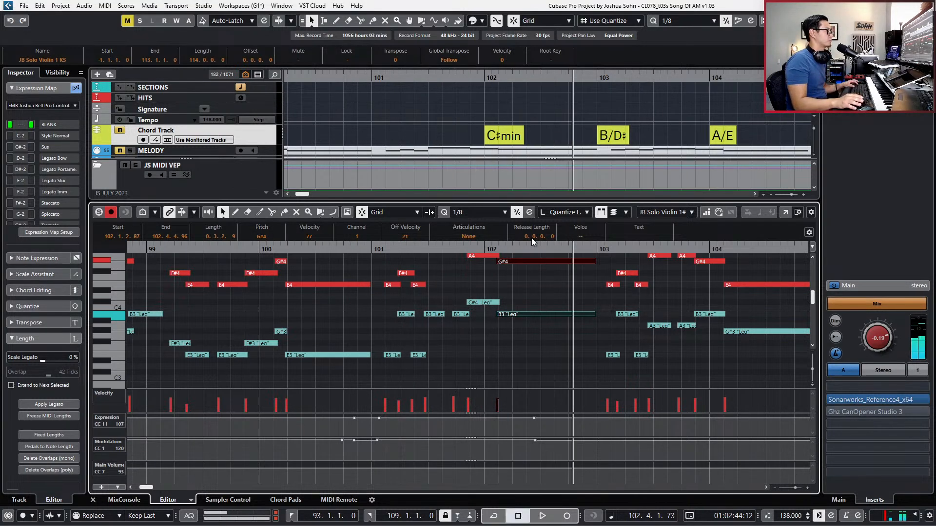
pyautogui.press('g')
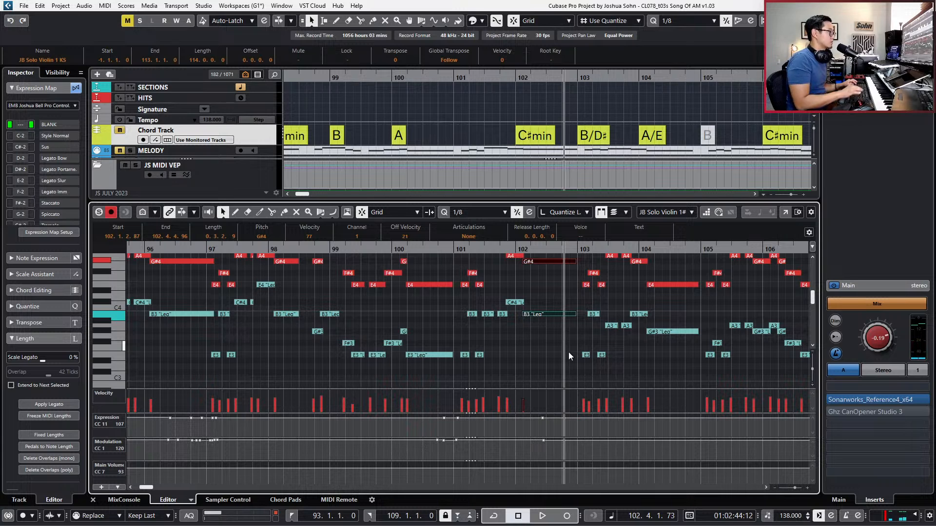
pyautogui.press('g')
pyautogui.press('h')
pyautogui.press('h')
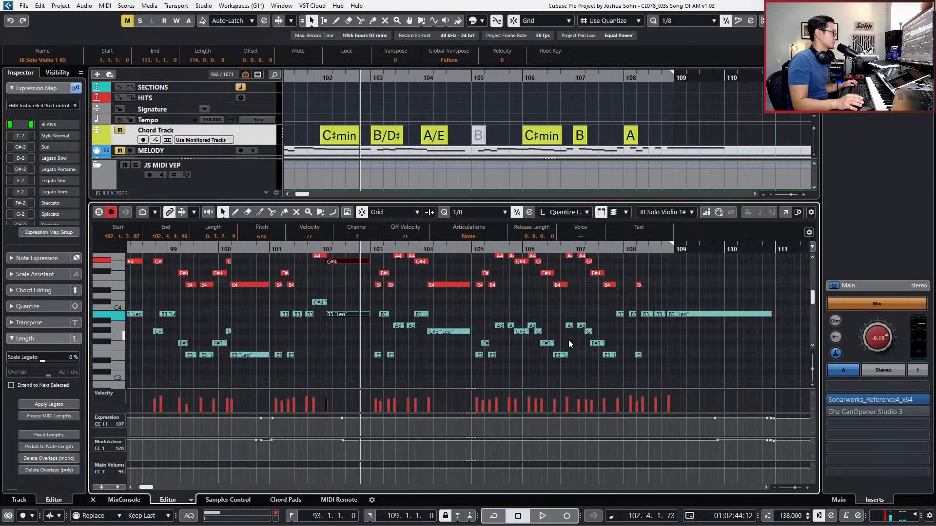
# Nudge the violin and viola notes from bar 103 into bar 106 slightly later, starting at 103.1.2.44, and play the coda.
pyautogui.scroll(1, 568, 340)
pyautogui.press('h')
pyautogui.moveTo(354, 266); pyautogui.dragTo(664, 383)
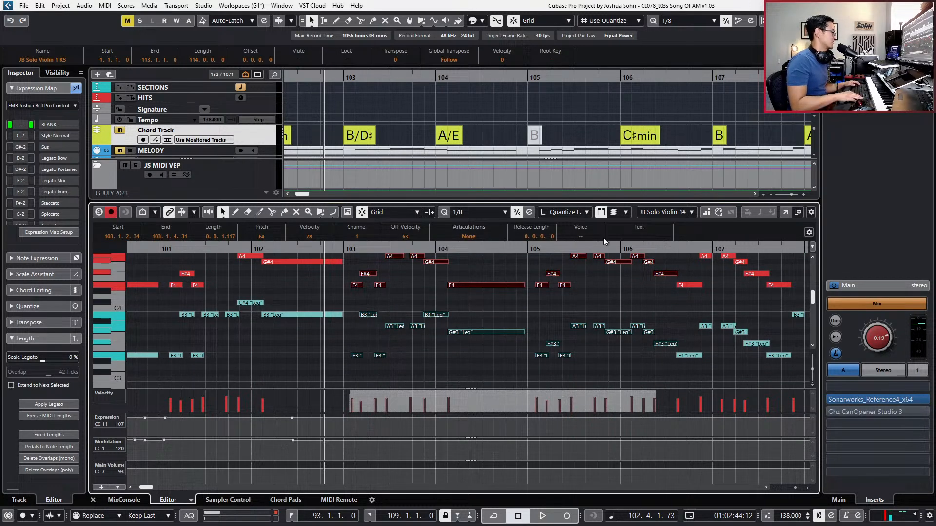
pyautogui.hotkey('ctrl', 'Right')
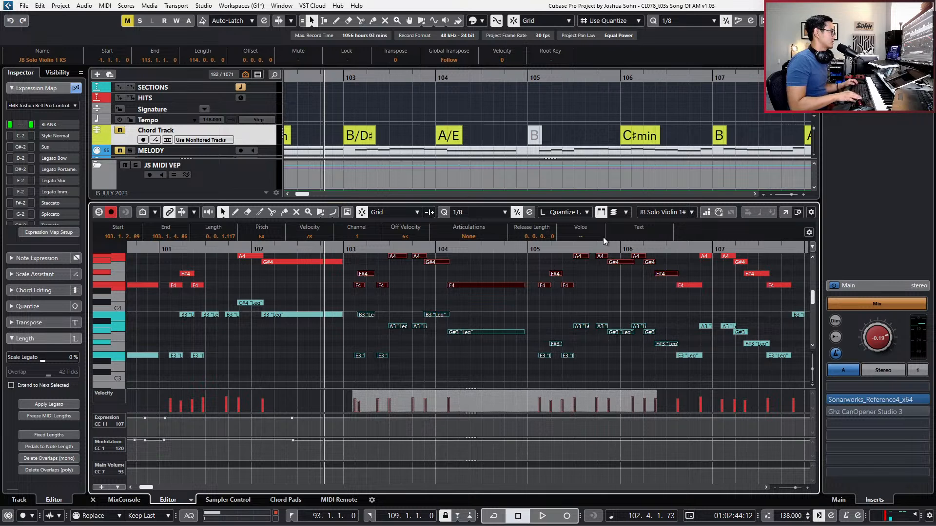
pyautogui.hotkey('ctrl', 'Right')
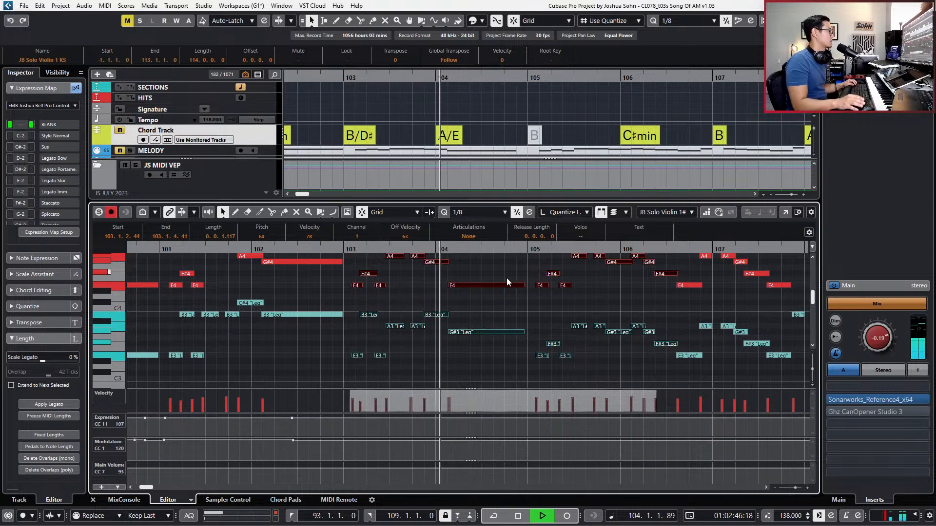
pyautogui.scroll(1, 489, 265)
pyautogui.scroll(3, 431, 276)
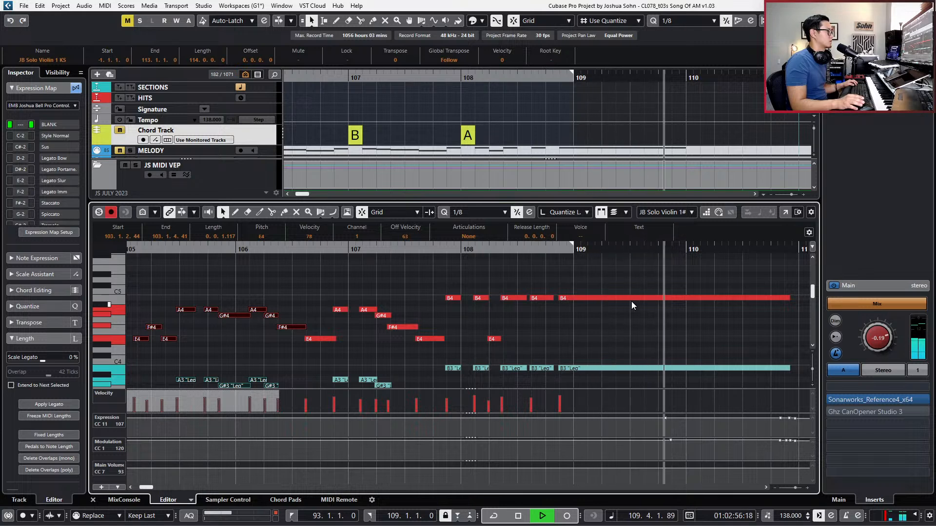
pyautogui.press('space')
# Open the SCAR Rickenbacker bass part in the Key Editor in place of the strings and play it from bar 108.
pyautogui.hotkey('ctrl', 'e')
pyautogui.click(638, 374)
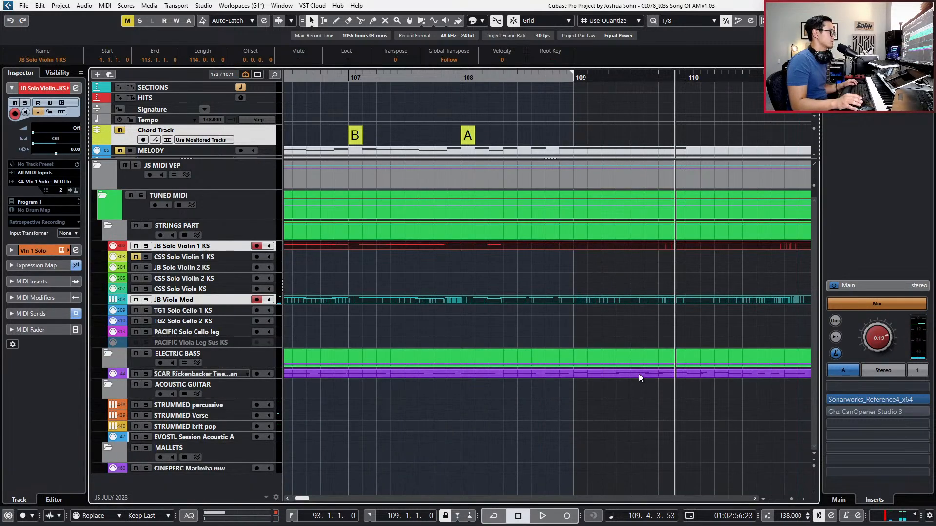
pyautogui.hotkey('ctrl', 'e')
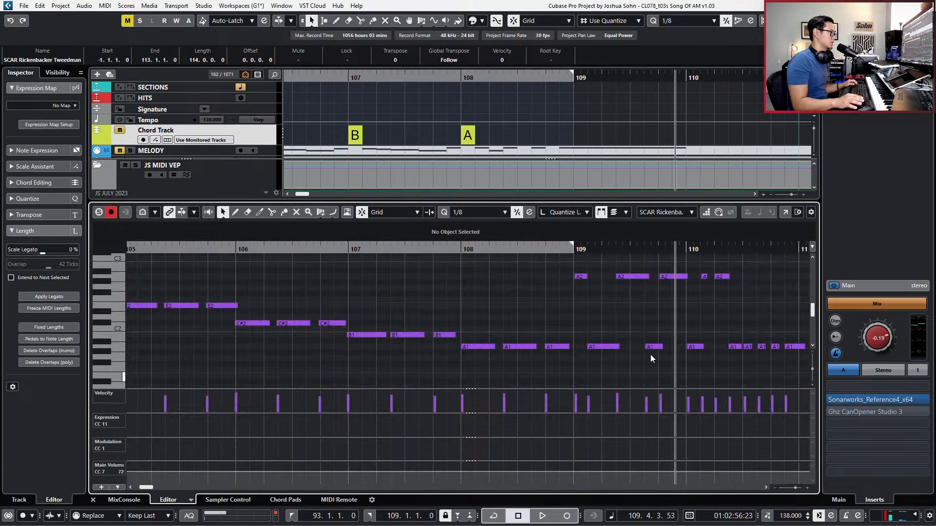
pyautogui.press('KP_0')
pyautogui.scroll(2, 659, 317)
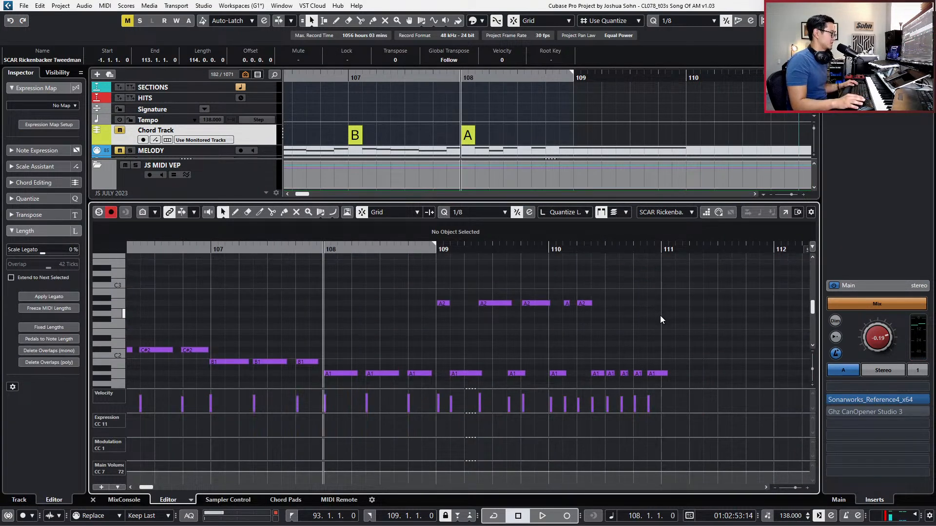
pyautogui.press('8')
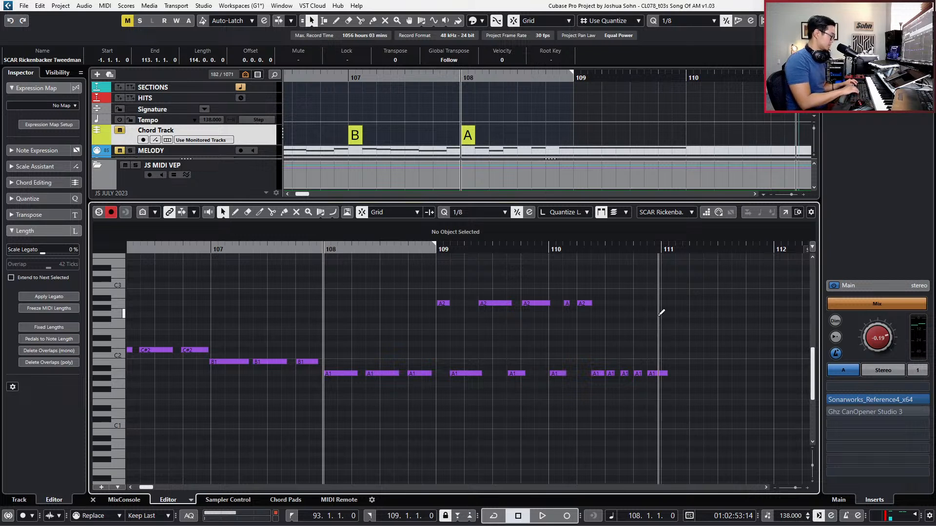
pyautogui.press('space')
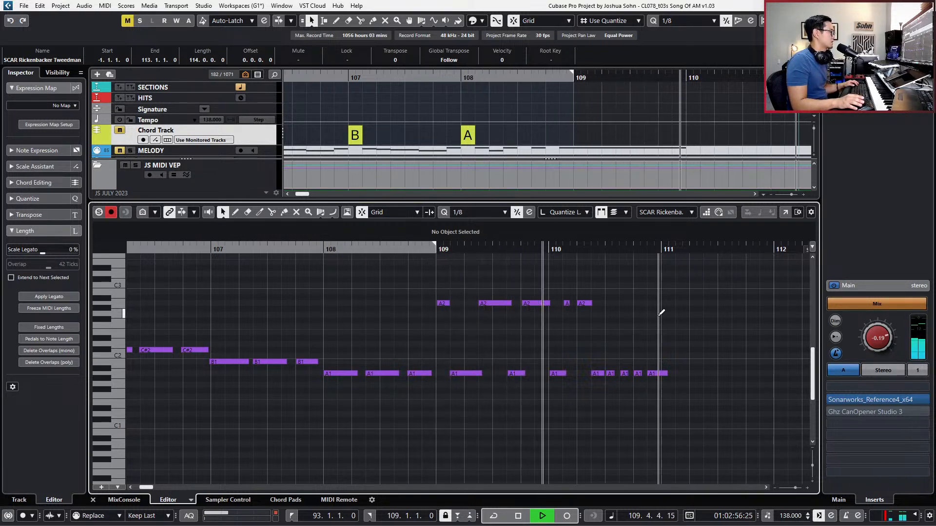
pyautogui.press('space')
pyautogui.press('KP_0')
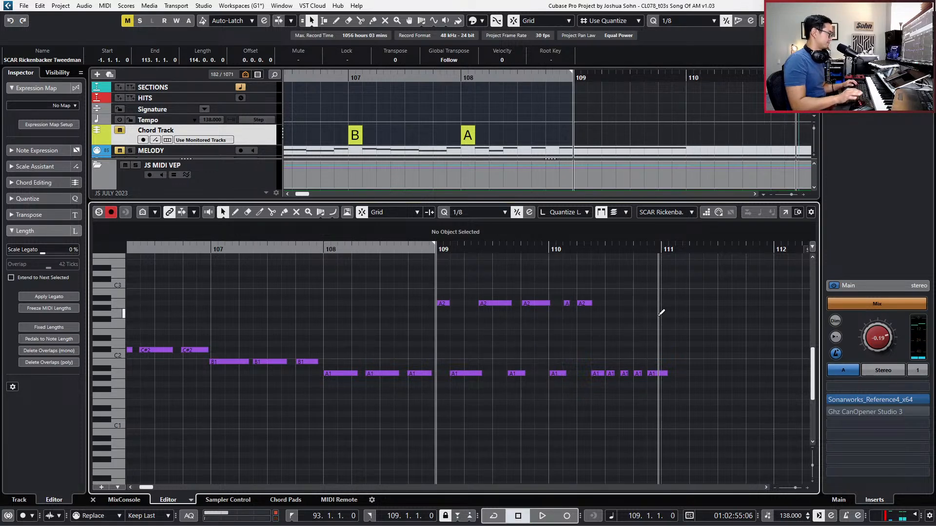
# Lengthen the low A1 bass notes in bar 109 and at the start of bar 110, and play them from bar 109.
pyautogui.press('h')
pyautogui.moveTo(339, 340); pyautogui.dragTo(580, 404)
pyautogui.moveTo(361, 350)
pyautogui.mouseDown()
pyautogui.moveTo(461, 402)
pyautogui.moveTo(531, 414)
pyautogui.mouseUp()
pyautogui.hotkey('alt', 'shift', 'Right')
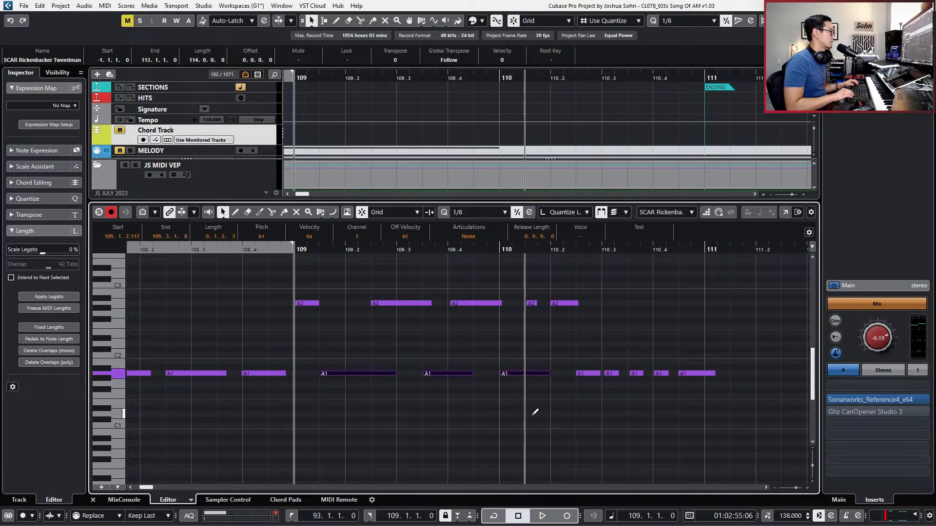
pyautogui.moveTo(429, 352); pyautogui.dragTo(526, 383)
pyautogui.hotkey('alt', 'shift', 'Right')
pyautogui.press('space')
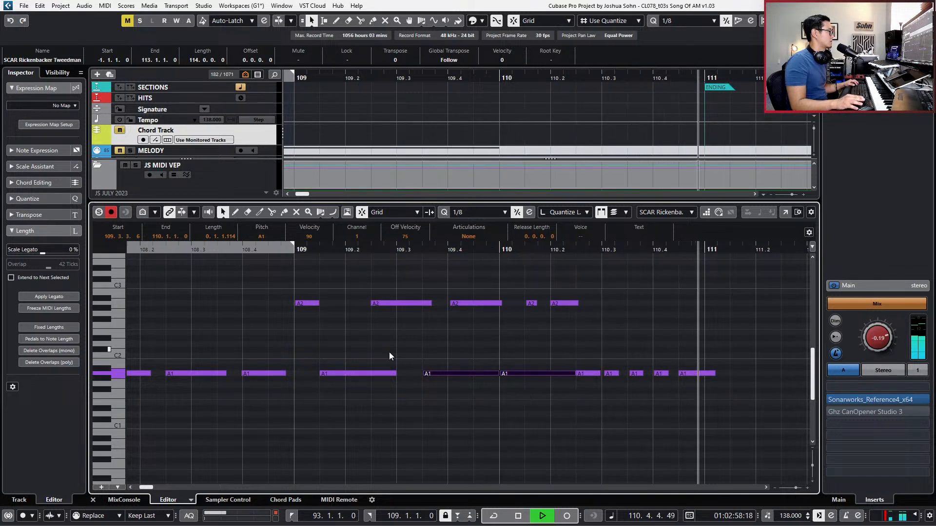
# Extend the first A1 of bar 109 to 109.3.2.16 and shorten the A1 opening bar 110 to end at 110.1.3.26.
pyautogui.press('space')
pyautogui.moveTo(393, 375); pyautogui.dragTo(412, 376)
pyautogui.press('space')
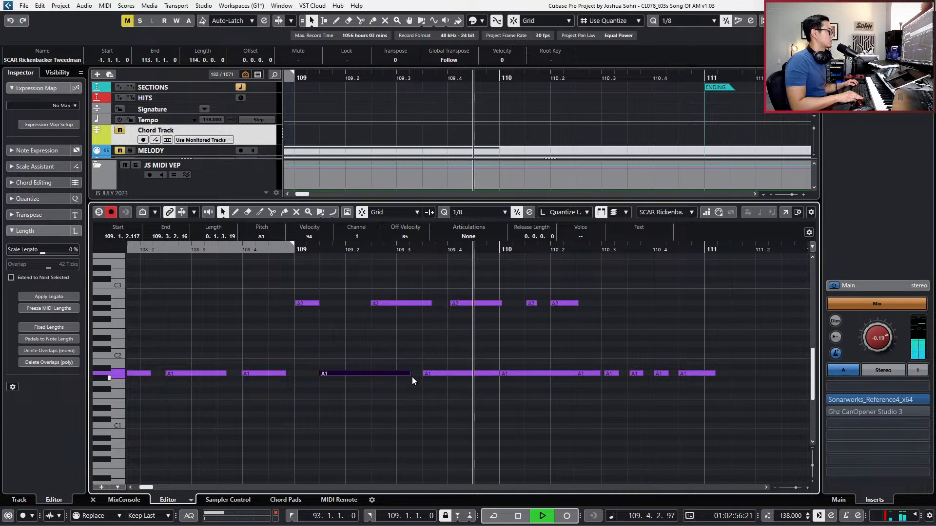
pyautogui.press('space')
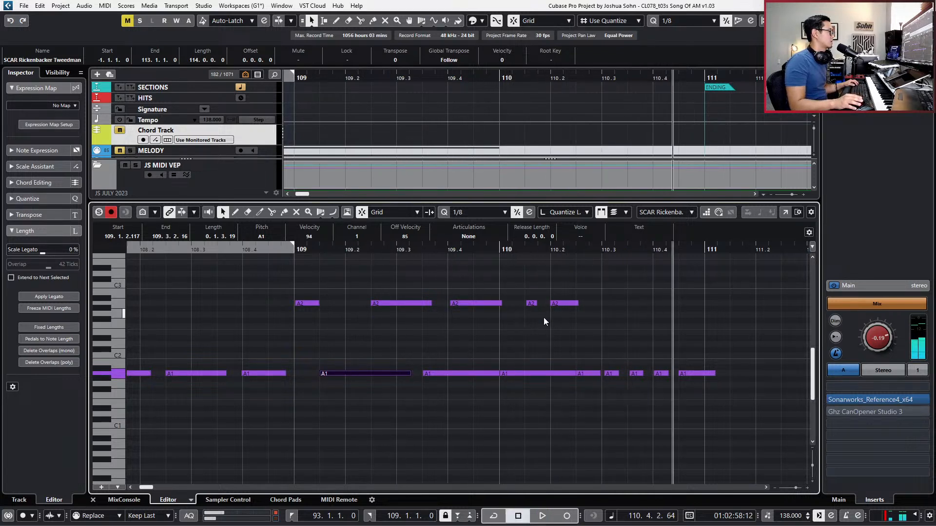
pyautogui.moveTo(571, 372); pyautogui.dragTo(524, 376)
pyautogui.hotkey('alt', 'space')
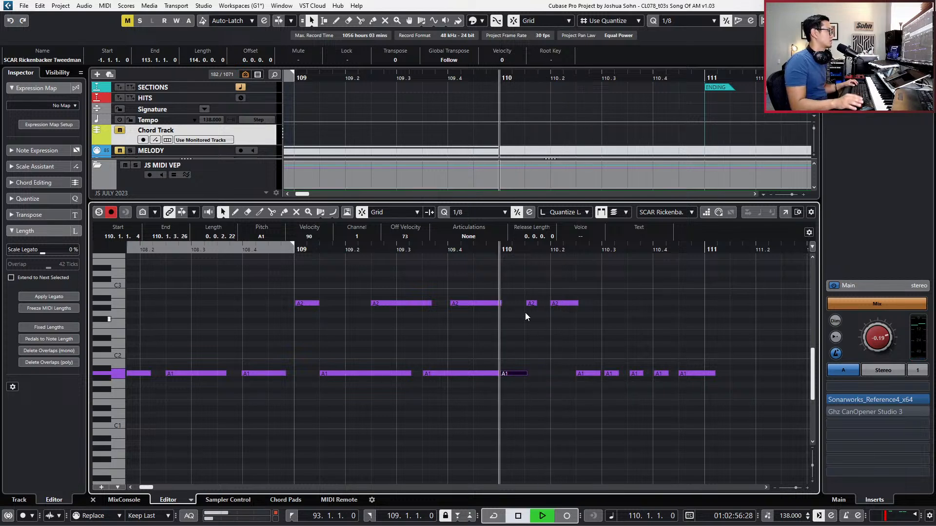
# Apply 100% legato to the short A2 at 110.1.3 so it reaches the following A2.
pyautogui.click(535, 292)
pyautogui.keyDown('shift'); pyautogui.doubleClick(533, 304); pyautogui.keyUp('shift')
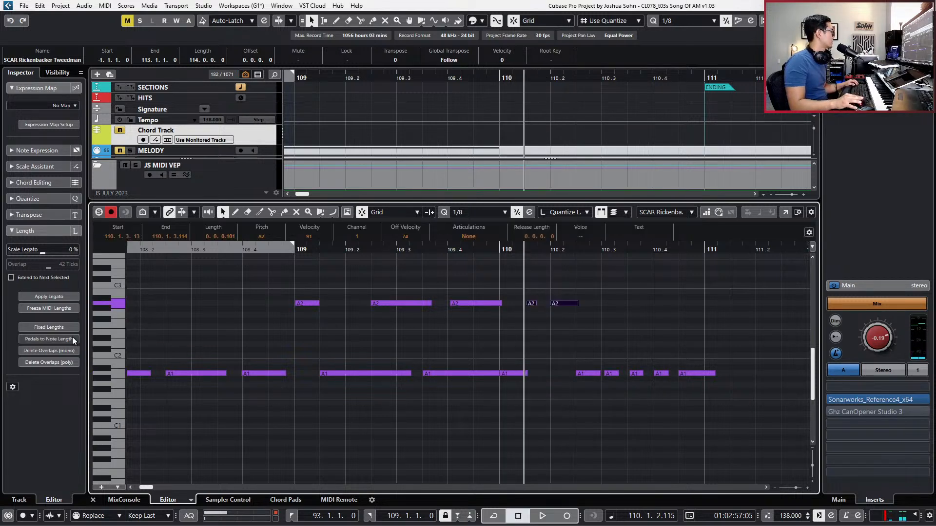
pyautogui.click(499, 285)
pyautogui.click(531, 303)
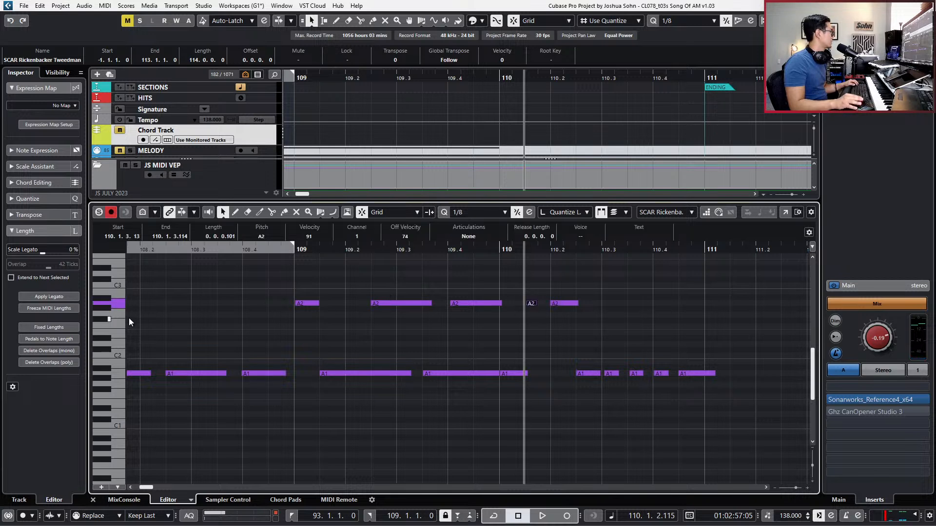
pyautogui.click(72, 297)
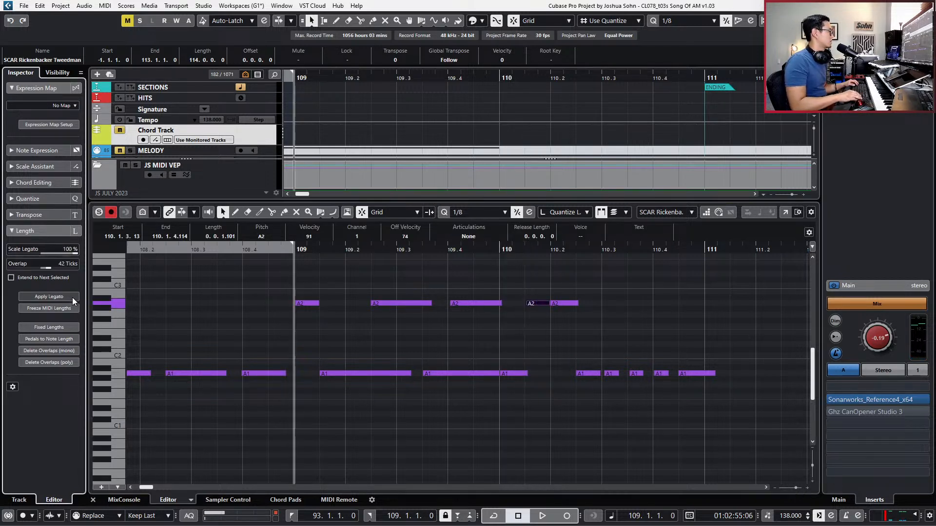
# Tighten the timing of the bass notes from 109.2 to 110.2 by quantizing them, and play the phrase back.
pyautogui.moveTo(382, 281); pyautogui.dragTo(560, 401)
pyautogui.press('space')
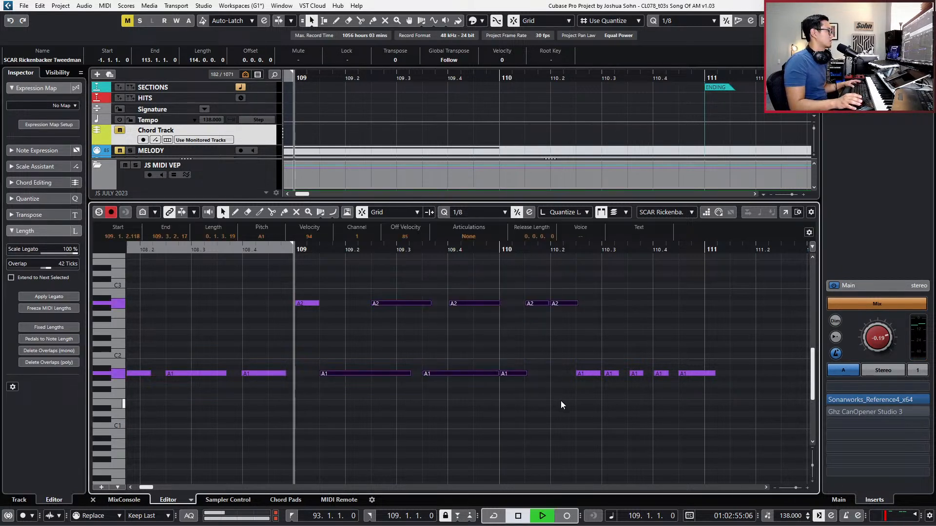
pyautogui.click(561, 400)
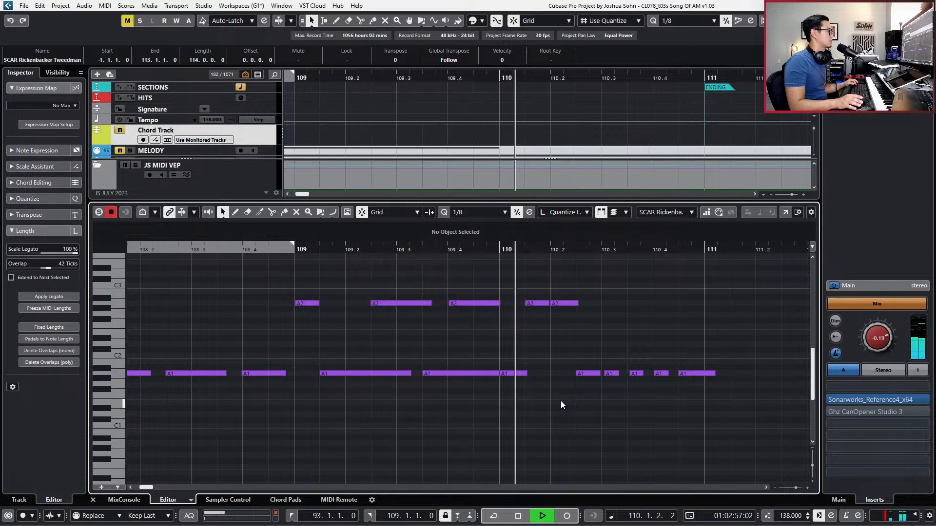
pyautogui.press('space')
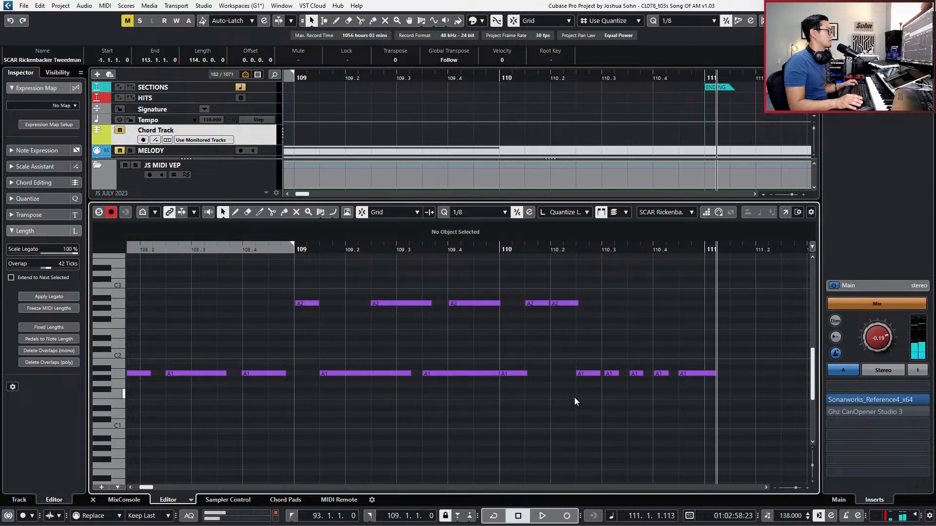
pyautogui.press('Left')
pyautogui.press('Left')
pyautogui.press('space')
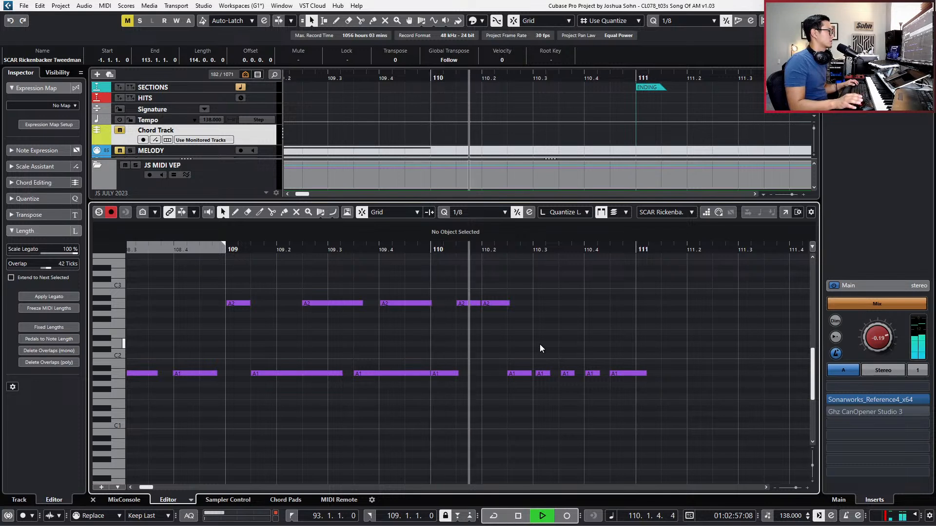
pyautogui.press('space')
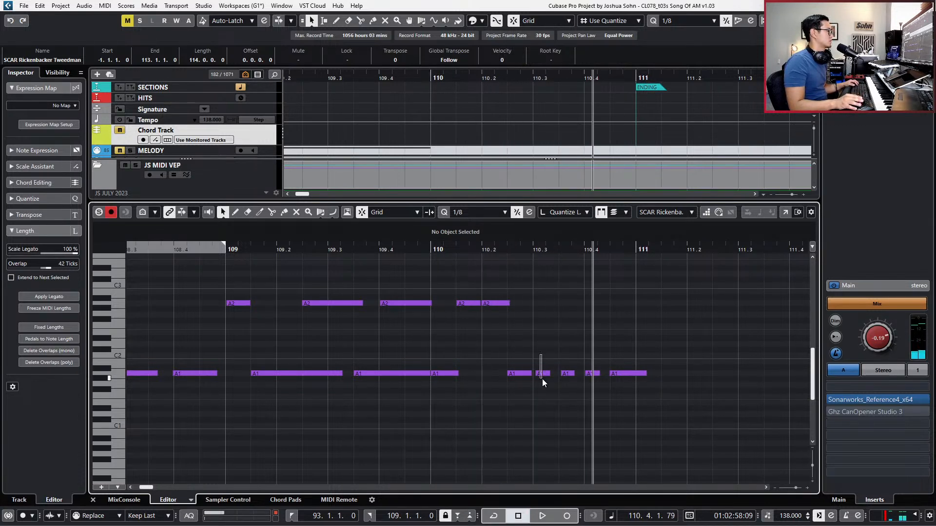
# Raise the A1 at 110.3 an octave to A2, quantize it and lengthen it to 110.3.3.0, and play the bass line.
pyautogui.click(542, 379)
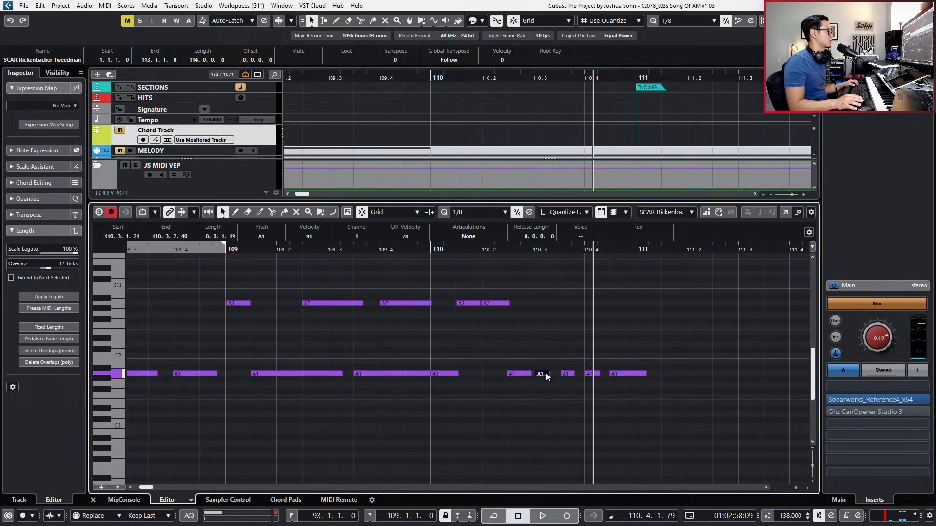
pyautogui.hotkey('shift', 'Up')
pyautogui.press('q')
pyautogui.press('l')
pyautogui.press('KP_Subtract')
pyautogui.press('space')
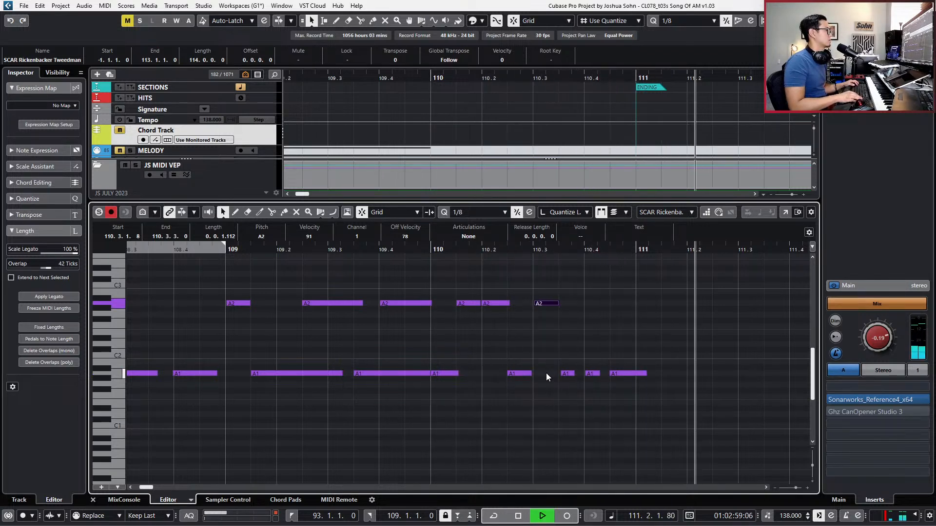
pyautogui.press('space')
# Close the bass editor and review the arrangement tracks around the coda, moving the playback position to the ENDING marker.
pyautogui.press('g')
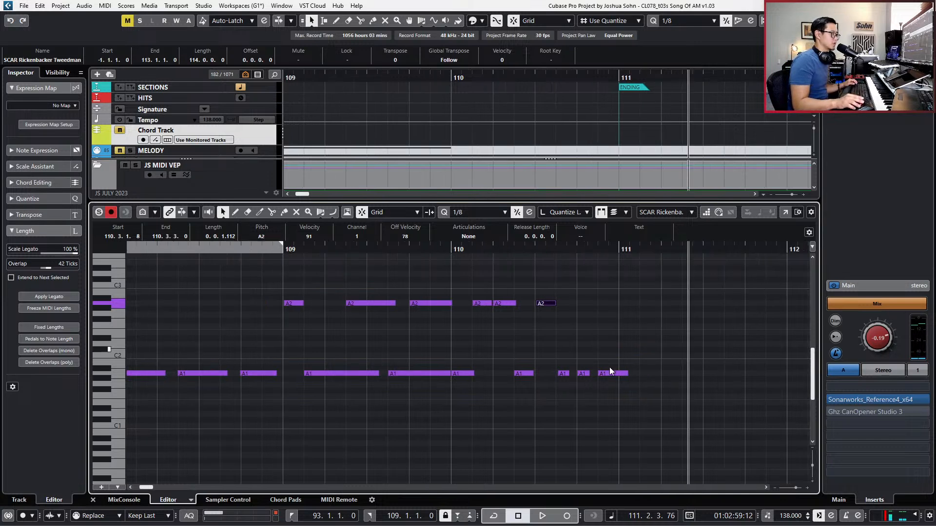
pyautogui.press('g')
pyautogui.press('g')
pyautogui.press('g')
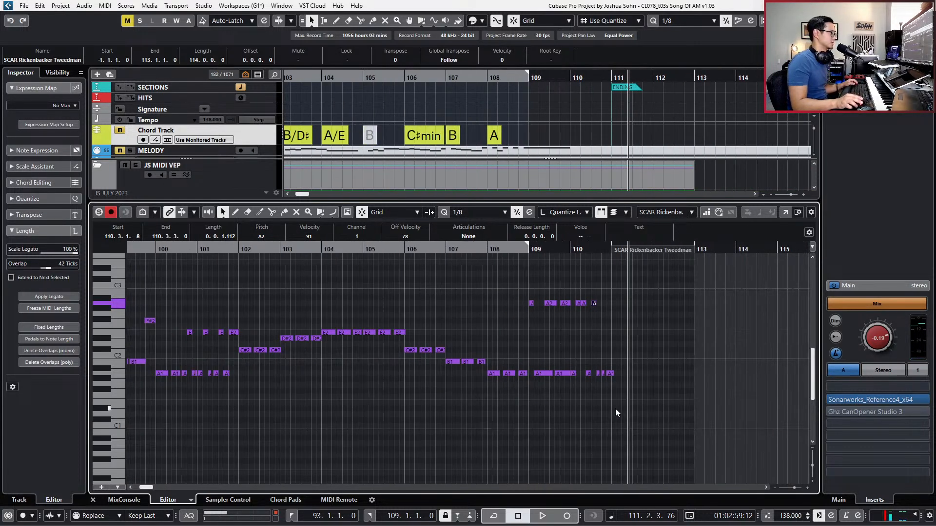
pyautogui.hotkey('ctrl', 'e')
pyautogui.press('g')
pyautogui.press('g')
pyautogui.press('g')
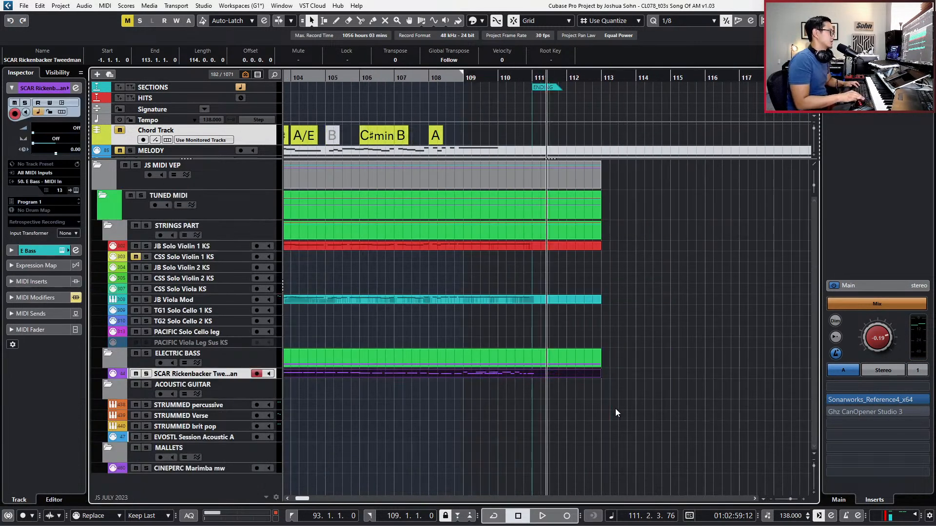
pyautogui.press('KP_Subtract')
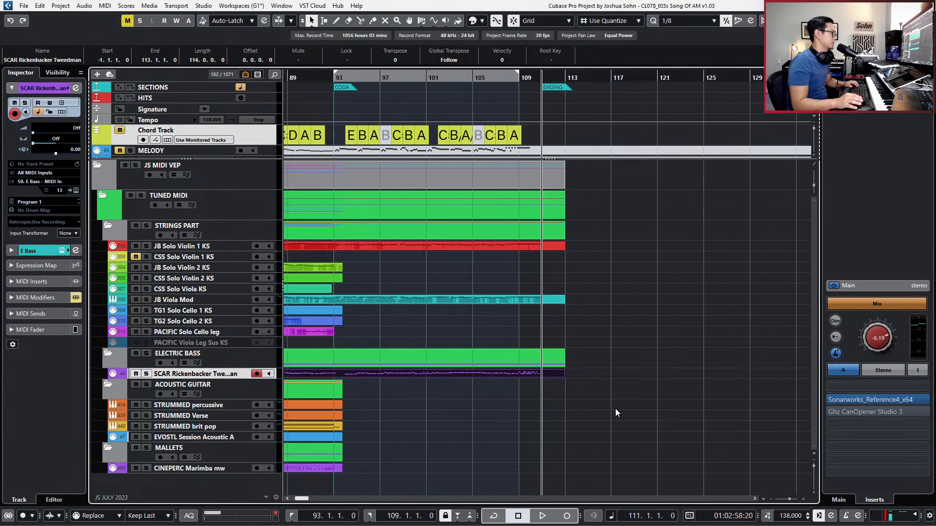
# Open the electric bass part in the editor with its velocity and controller lanes shown, framing the bars leading into the coda.
pyautogui.hotkey('ctrl', 'e')
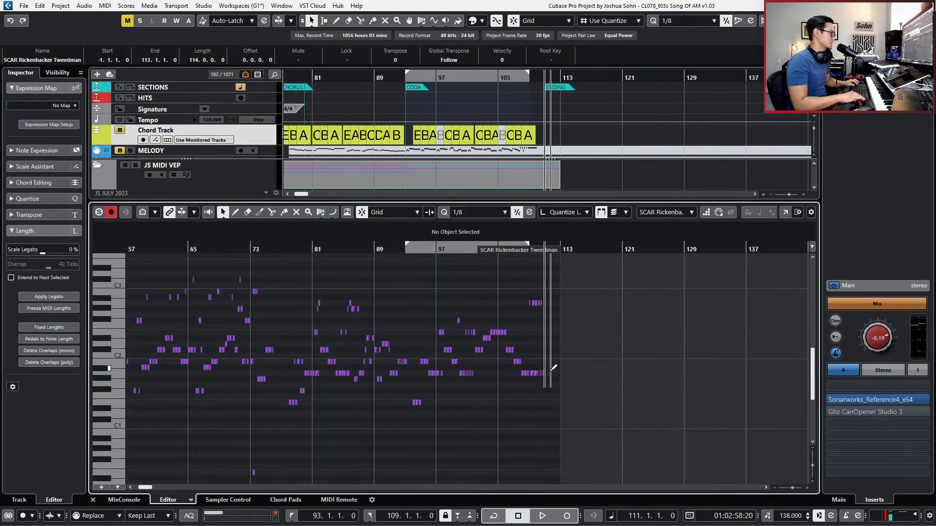
pyautogui.press('KP_Subtract')
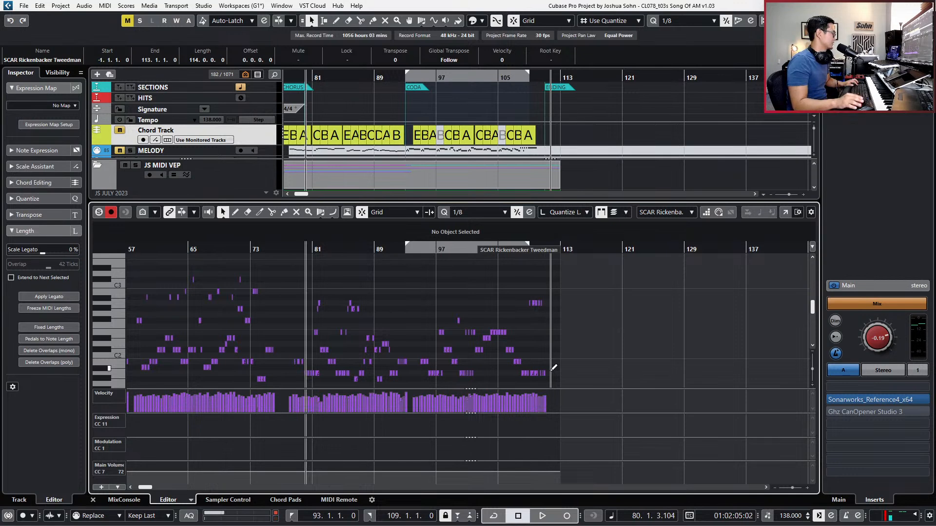
pyautogui.press('g')
pyautogui.press('g')
pyautogui.press('g')
pyautogui.press('g')
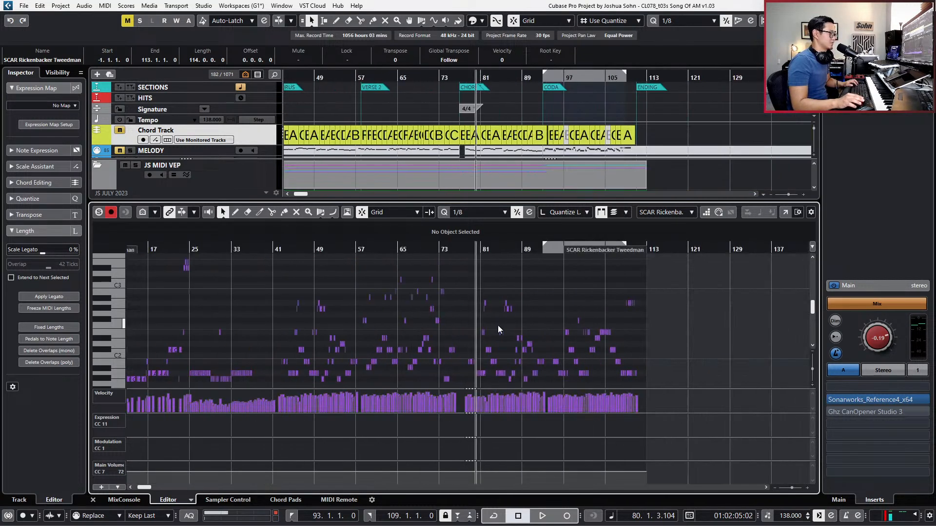
pyautogui.press('h')
pyautogui.press('h')
pyautogui.press('h')
pyautogui.scroll(-3, 584, 343)
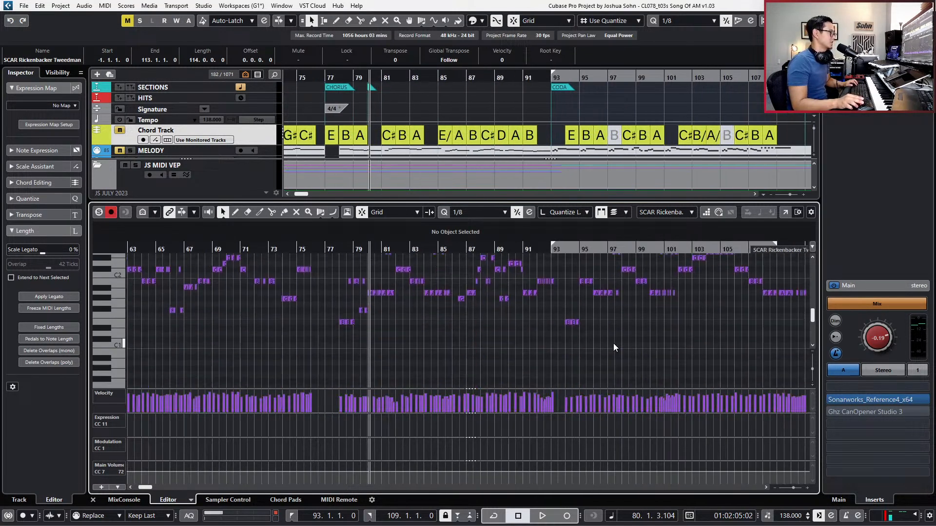
pyautogui.press('h')
pyautogui.scroll(3, 613, 343)
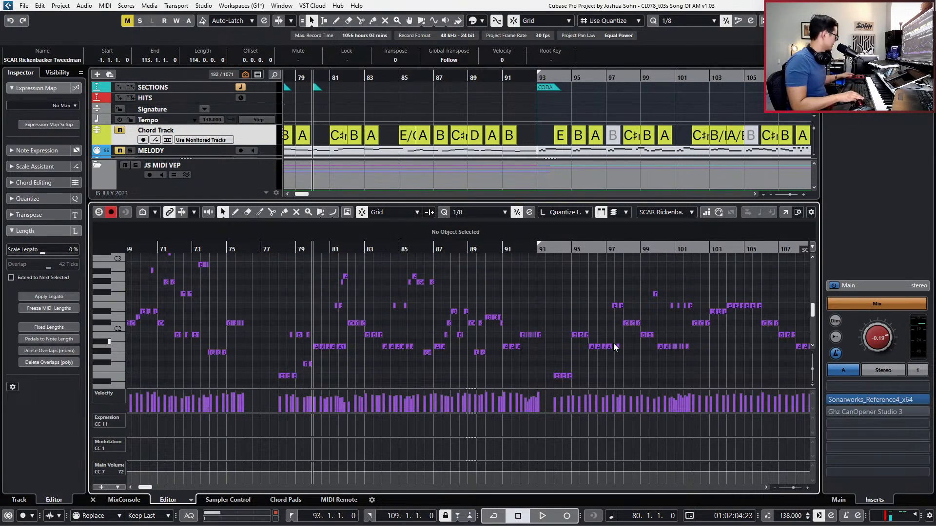
# Play into the coda and record modulation swells on the electric bass from about bar 93 to bar 108.
pyautogui.press('KP_Subtract')
pyautogui.press('KP_Add')
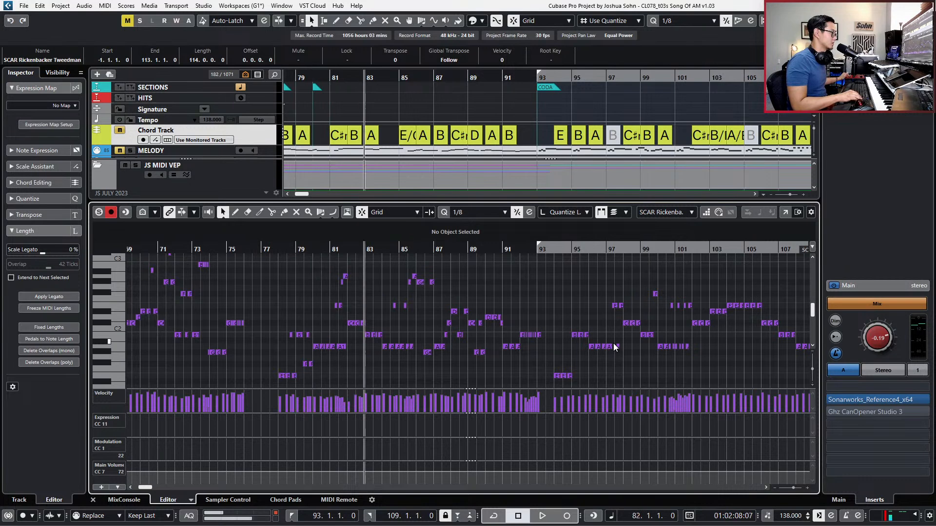
pyautogui.press('KP_Add')
pyautogui.hscroll(5, 580, 334)
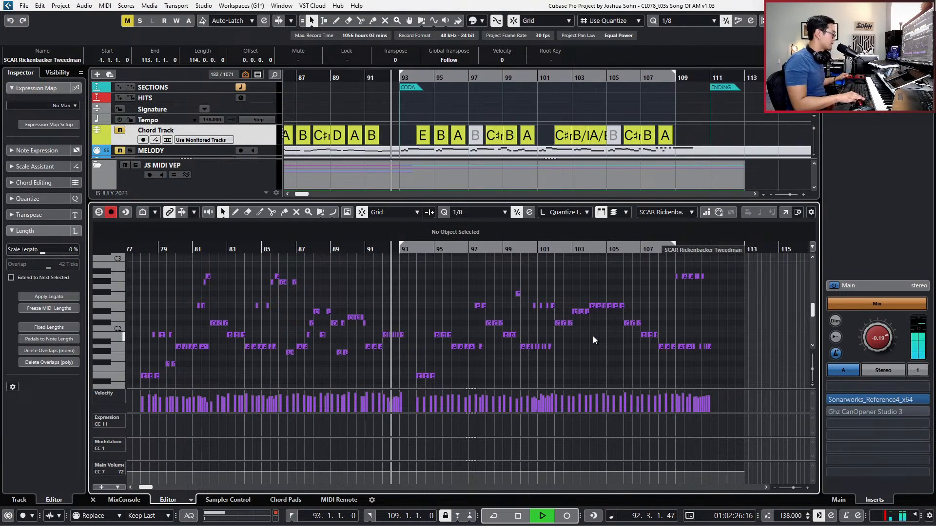
pyautogui.press('KP_Multiply')
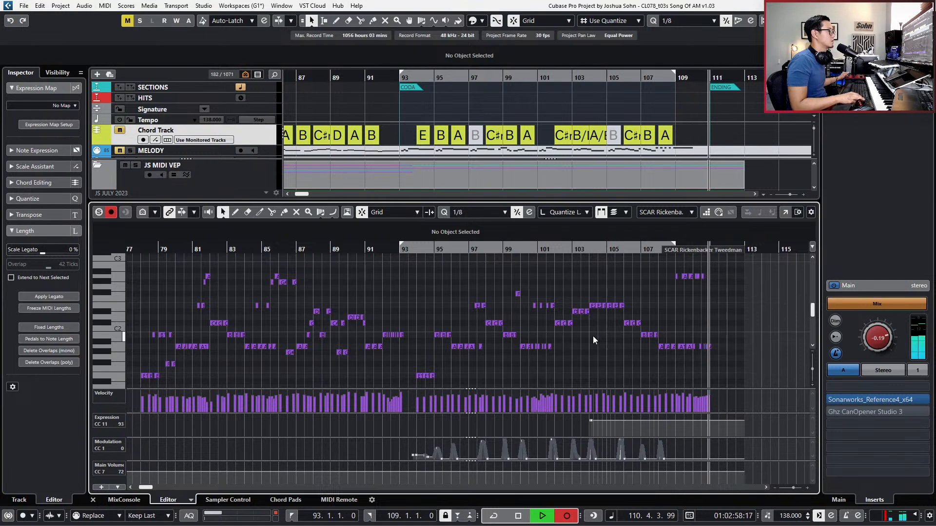
pyautogui.press('space')
# Scale down the recorded modulation swells between bars 97 and 106, and audition the bass from bar 105.
pyautogui.press('h')
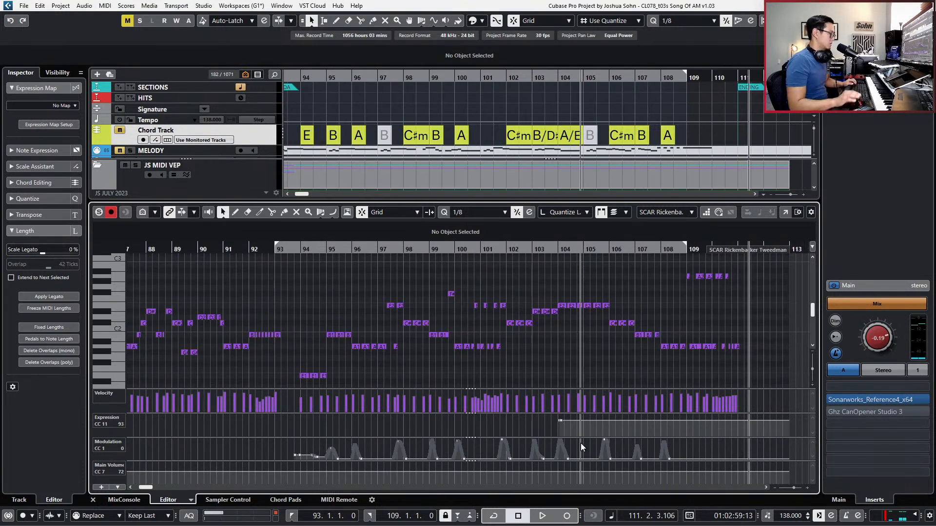
pyautogui.press('h')
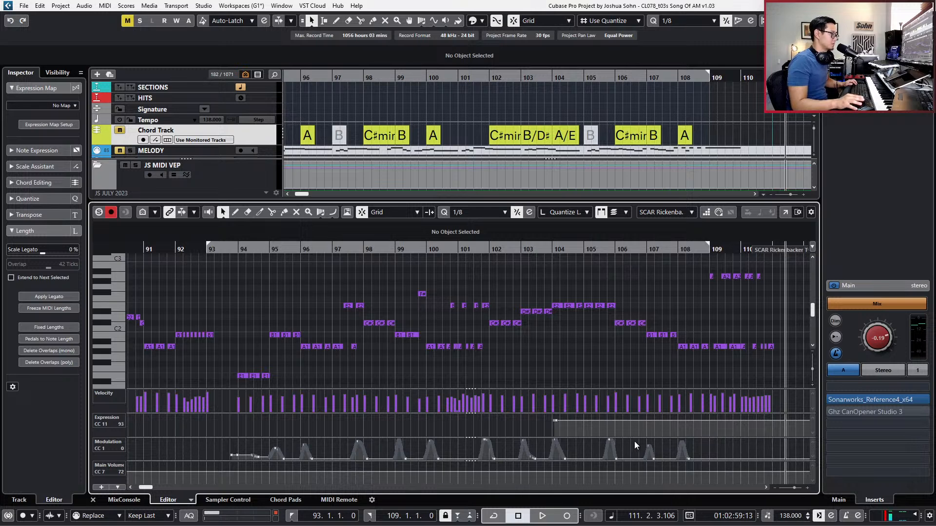
pyautogui.moveTo(339, 440); pyautogui.dragTo(469, 459)
pyautogui.moveTo(495, 492); pyautogui.dragTo(627, 452)
pyautogui.press('h')
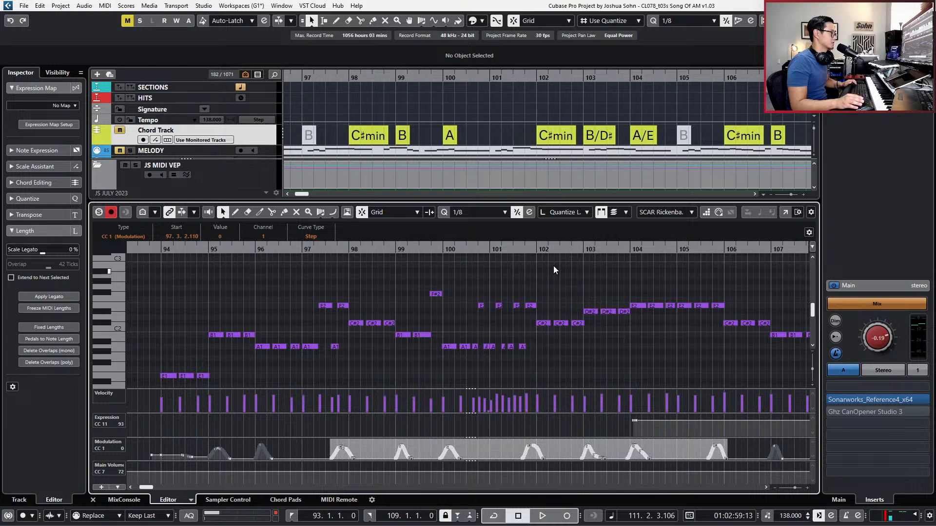
pyautogui.doubleClick(701, 247)
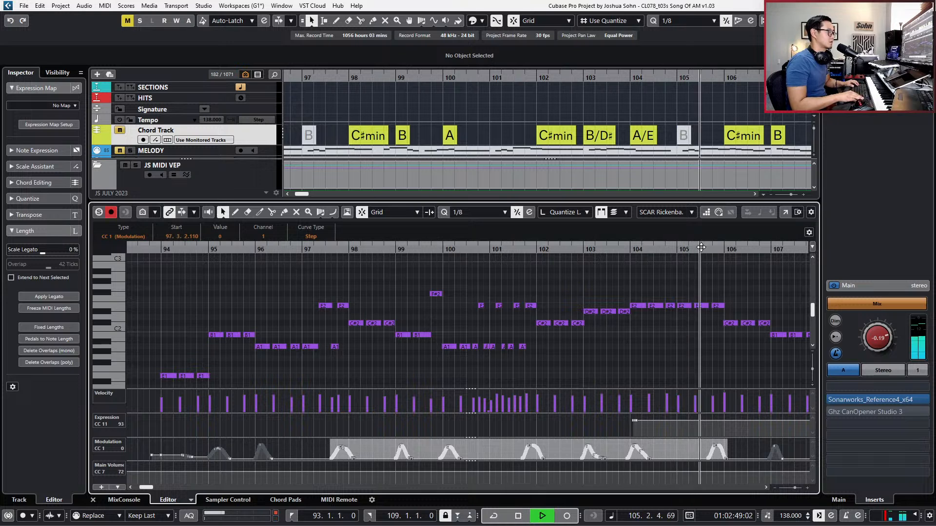
pyautogui.press('space')
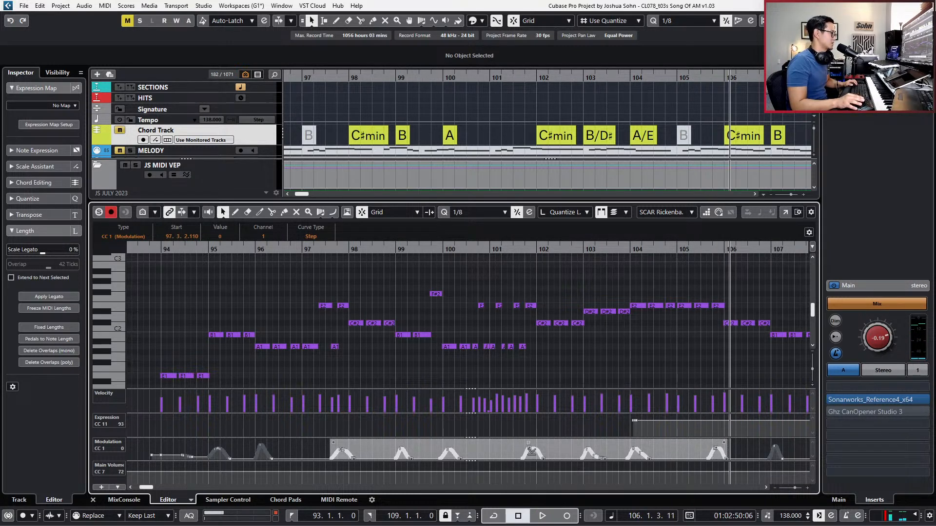
# Delete the modulation swells at bars 107 and 108 of the bass part.
pyautogui.press('g')
pyautogui.press('g')
pyautogui.press('g')
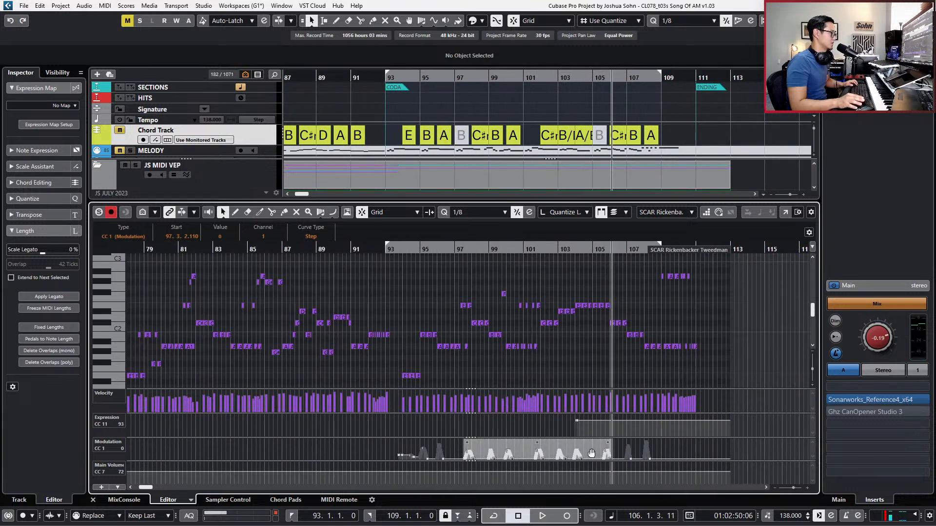
pyautogui.click(646, 448)
pyautogui.press('h')
pyautogui.press('h')
pyautogui.press('h')
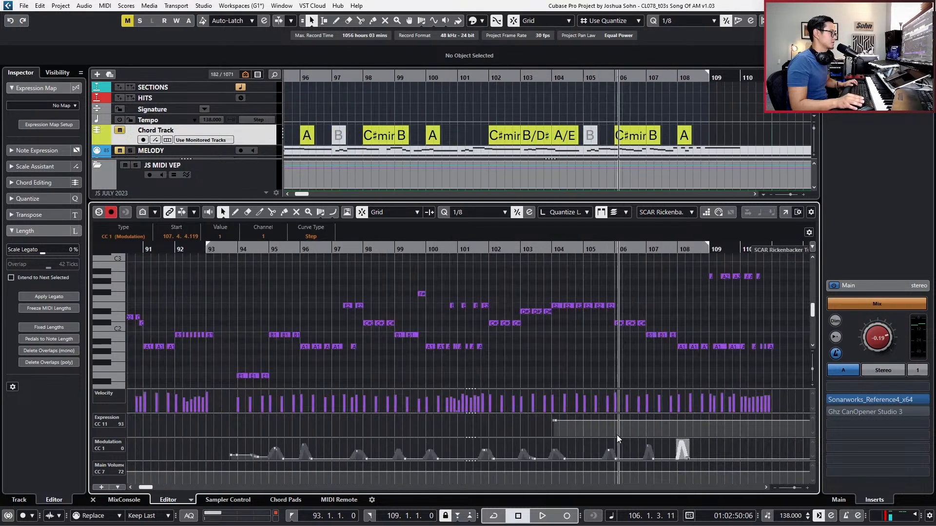
pyautogui.press('Delete')
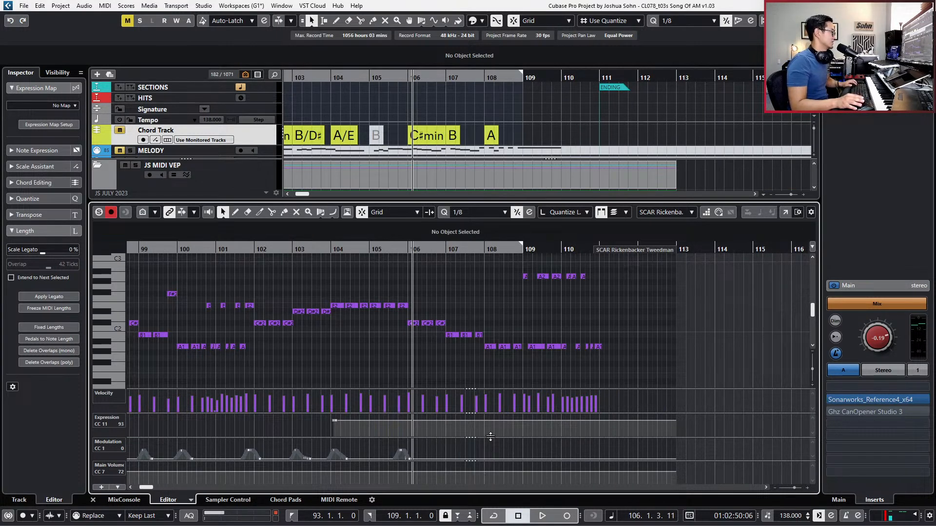
# Audition the bass in solo around bars 103 and 104, and delete the modulation swell at bar 104.
pyautogui.hscroll(-6, 509, 441)
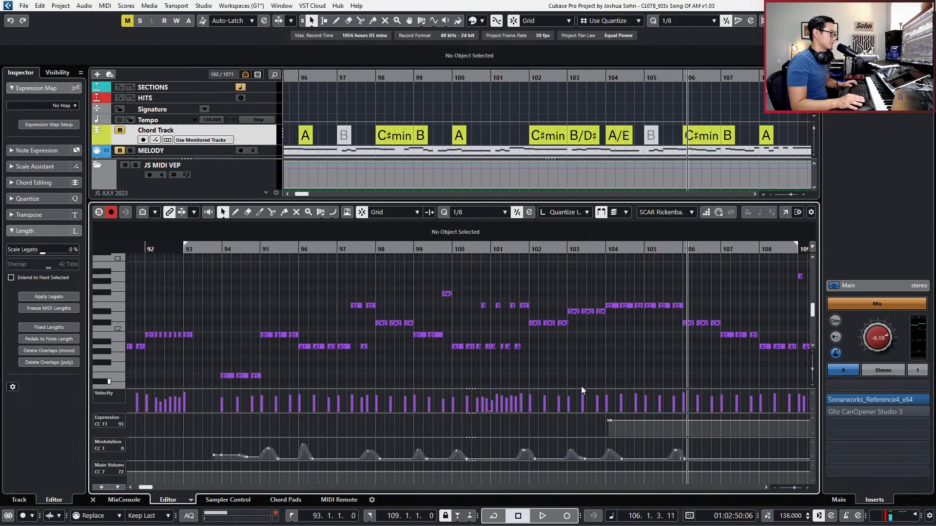
pyautogui.moveTo(596, 472); pyautogui.dragTo(595, 474)
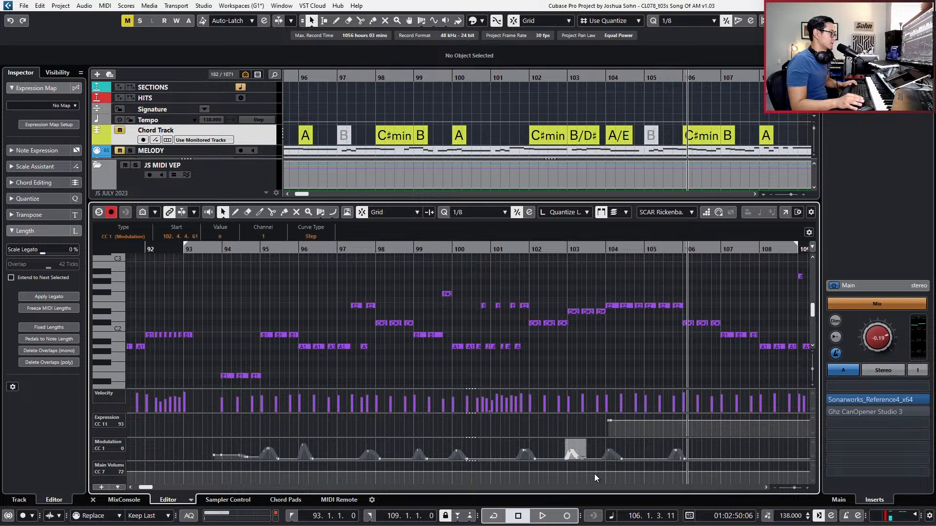
pyautogui.press('s')
pyautogui.press('l')
pyautogui.press('ctrl+KP_Subtract')
pyautogui.press('ctrl+KP_Subtract')
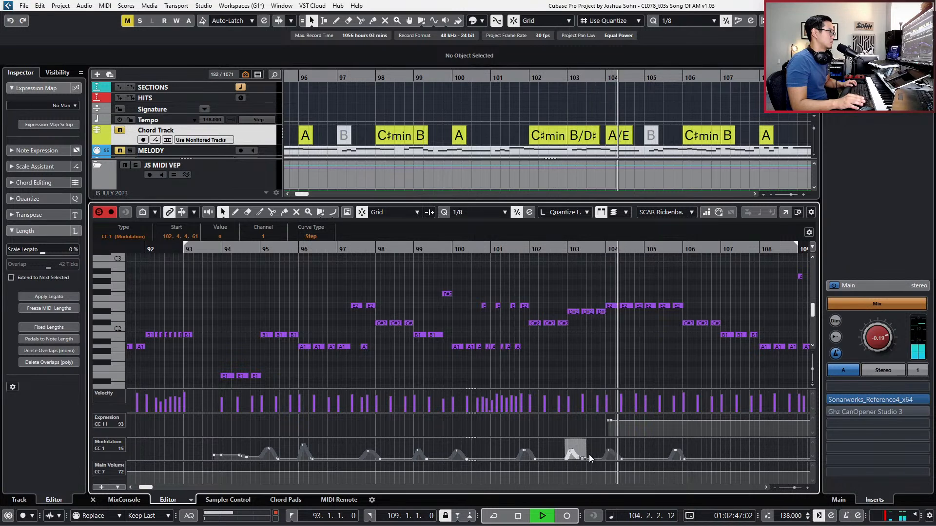
pyautogui.press('space')
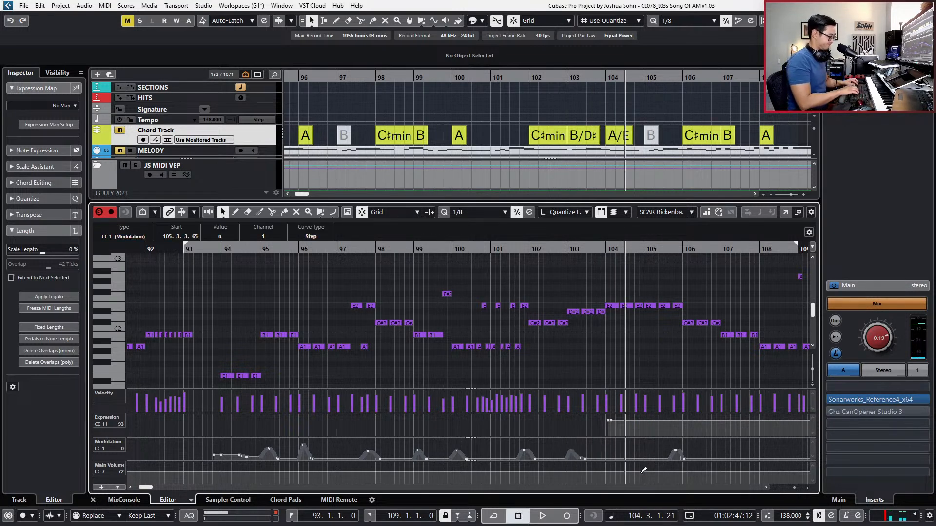
# Turn off the editor solo, remove the expression data from bar 104 onward, and play the bass from bar 94.
pyautogui.press('KP_Subtract')
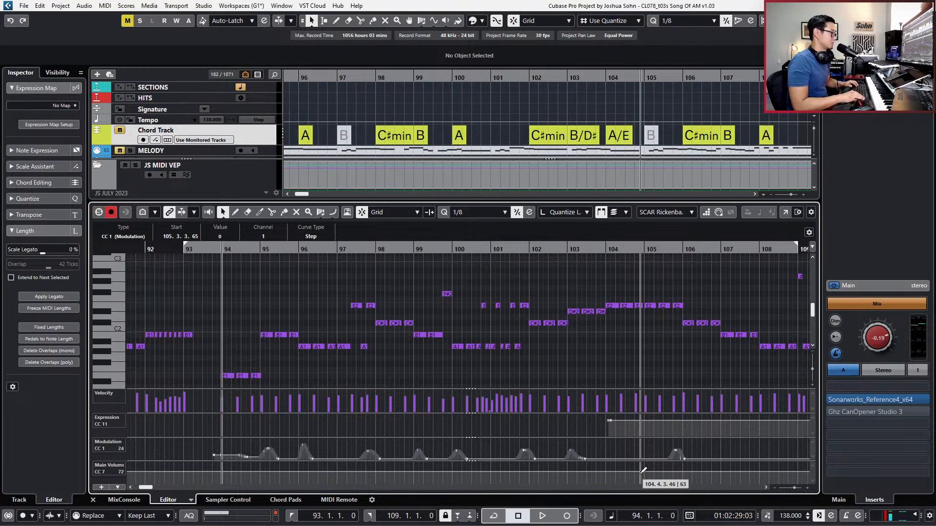
pyautogui.scroll(-3, 640, 419)
pyautogui.press('space')
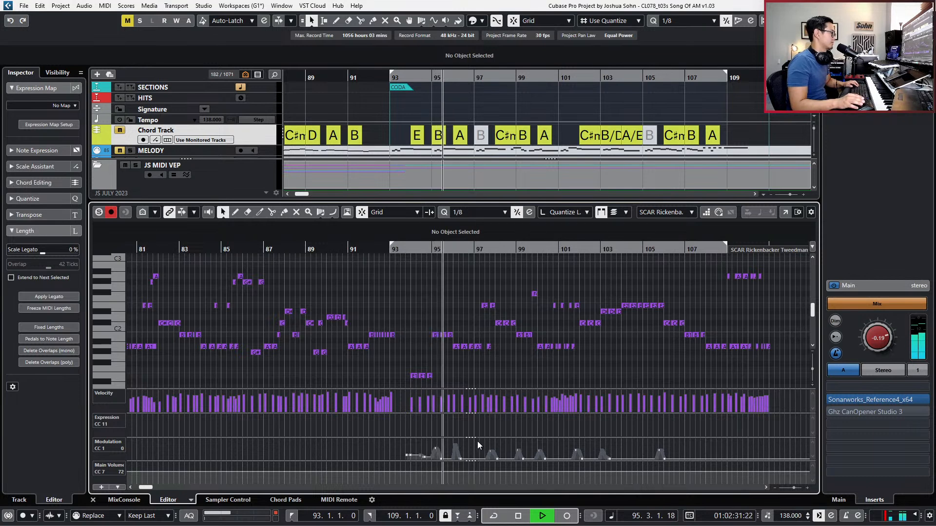
pyautogui.scroll(3, 477, 440)
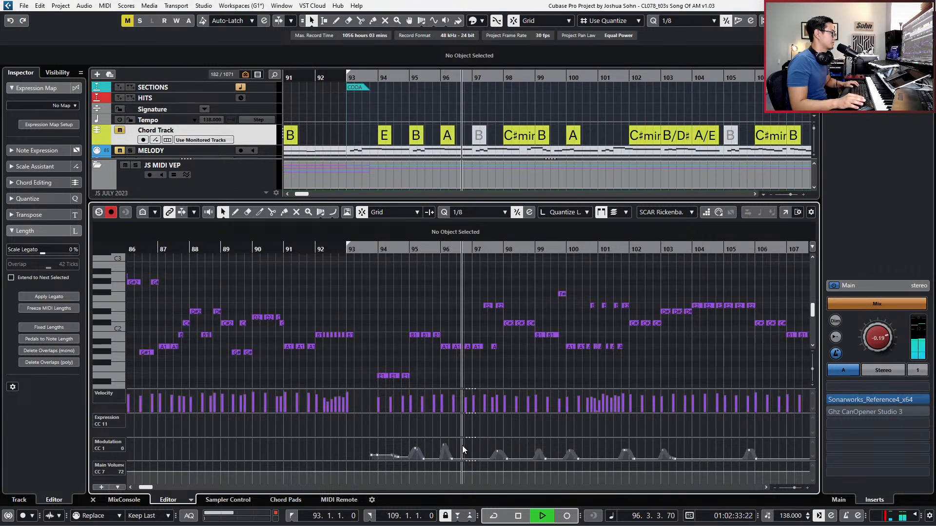
# Lower the peak of the modulation swell at bar 96 during playback.
pyautogui.click(446, 446)
pyautogui.scroll(3, 441, 448)
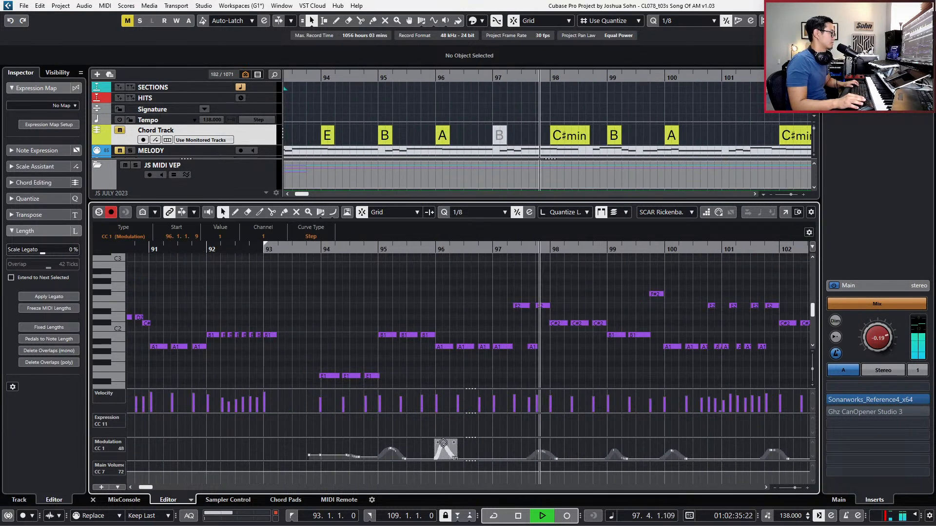
pyautogui.scroll(3, 441, 448)
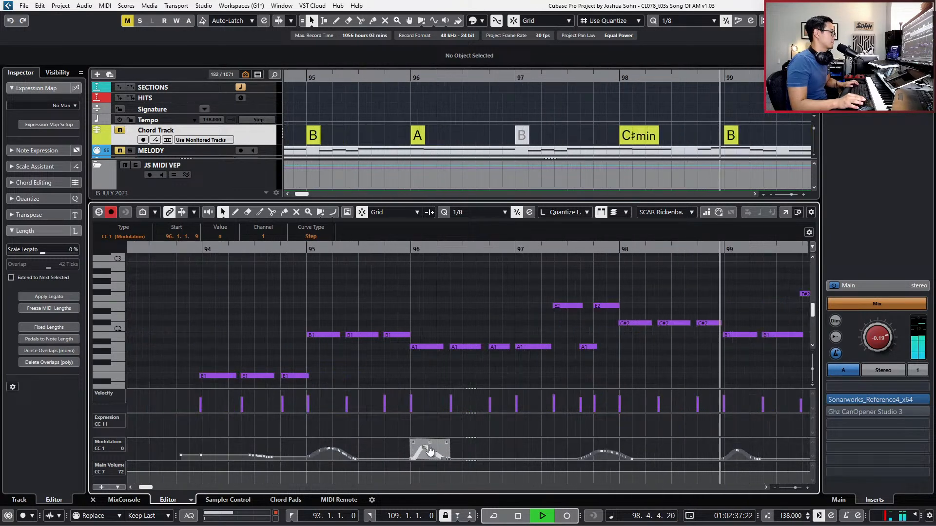
# Apply 100% legato to the three A1 bass notes starting at 101.2.1.
pyautogui.scroll(-6, 496, 445)
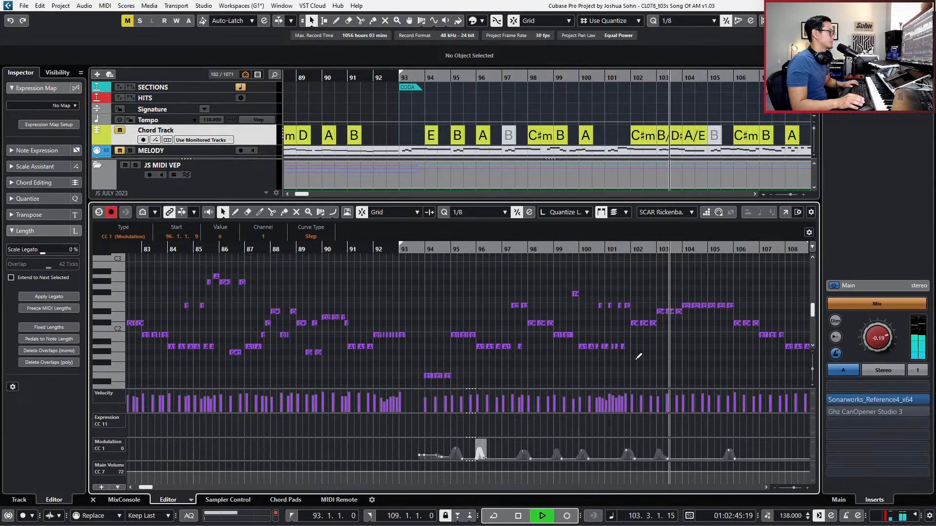
pyautogui.scroll(6, 647, 358)
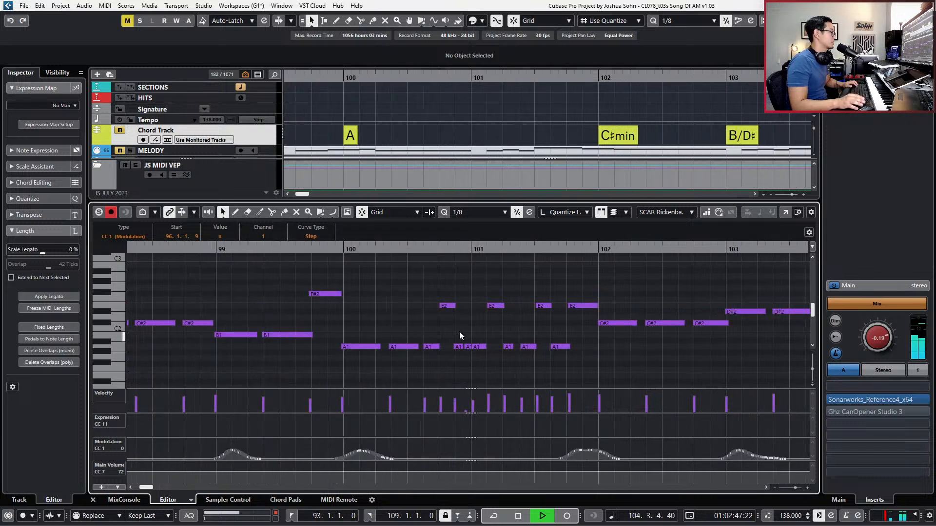
pyautogui.moveTo(502, 358)
pyautogui.mouseDown()
pyautogui.moveTo(572, 364)
pyautogui.moveTo(502, 342)
pyautogui.mouseUp()
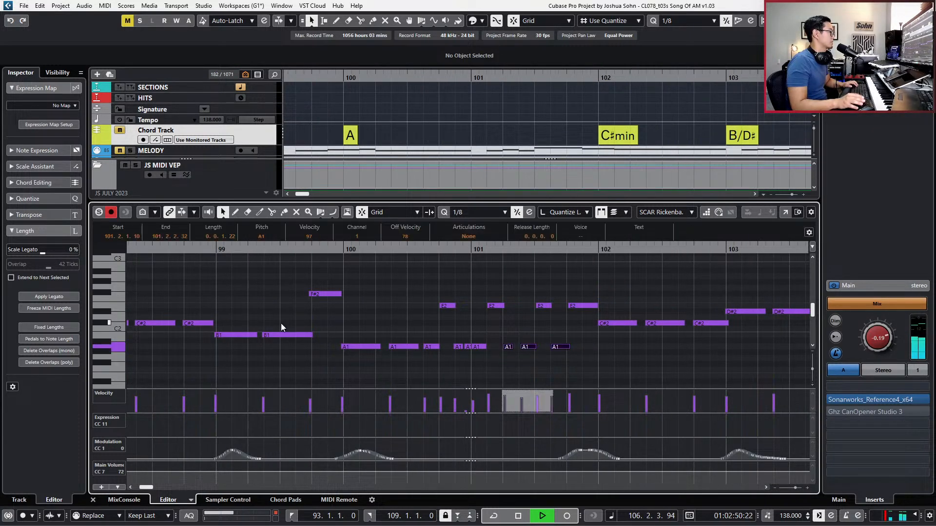
pyautogui.click(69, 297)
# Apply 100% legato to the short A2 at 109.1.1, lengthening it to 0.0.2.57.
pyautogui.press('g')
pyautogui.press('g')
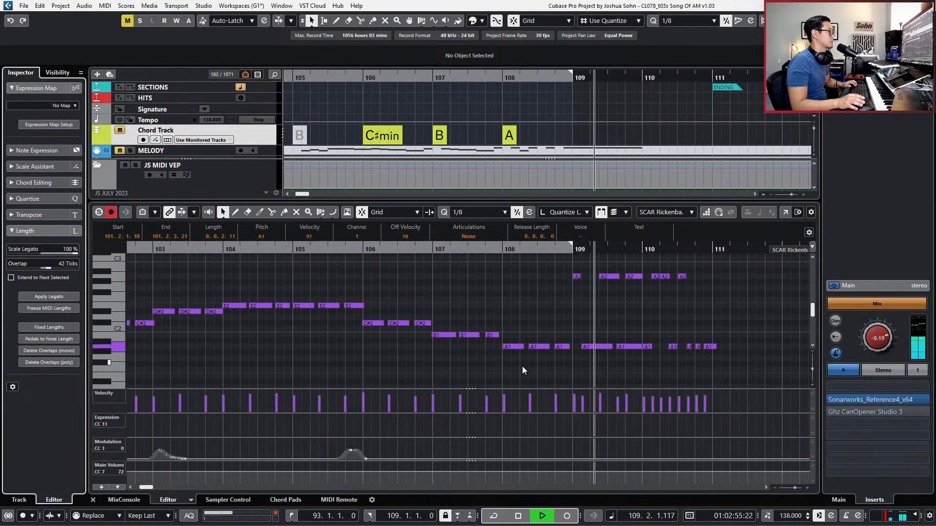
pyautogui.click(577, 277)
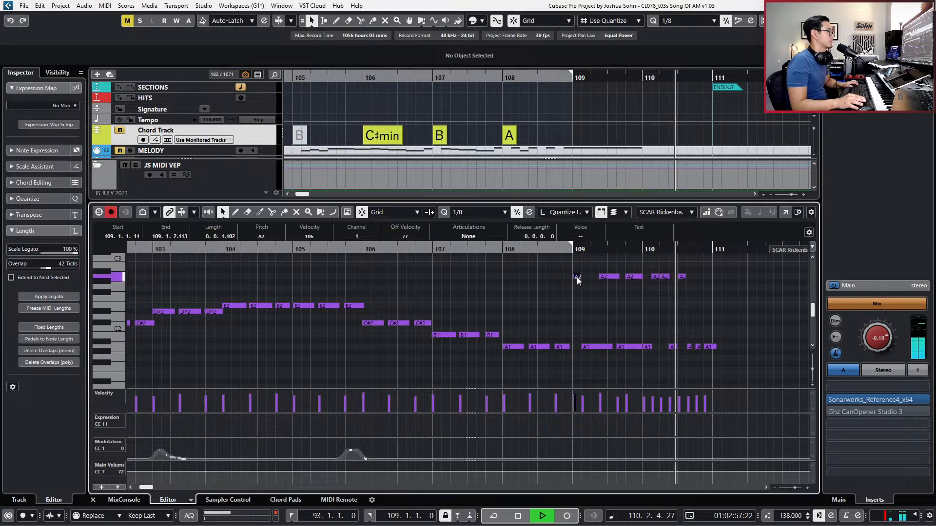
pyautogui.press('l')
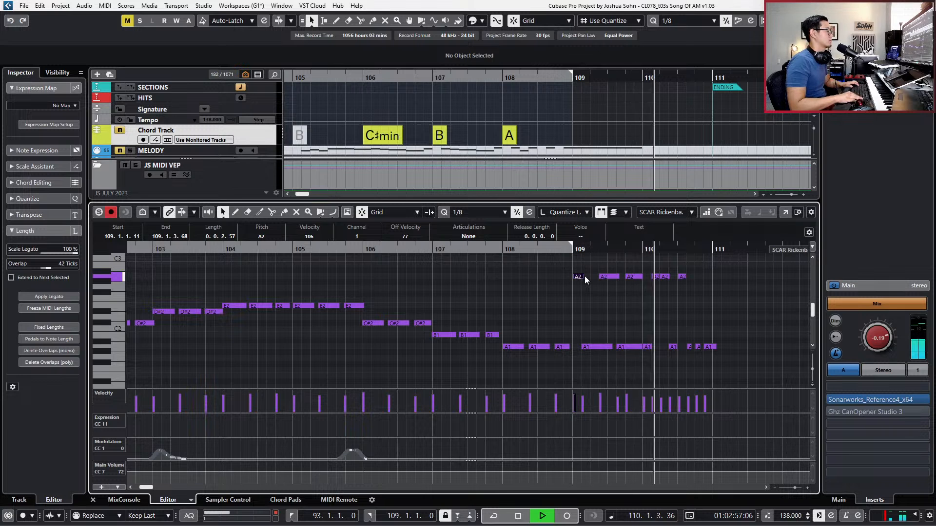
# Return to bar 108 and record a modulation swell on the bass in the middle of bar 109.
pyautogui.press('space')
pyautogui.hotkey('ctrl', 'Left')
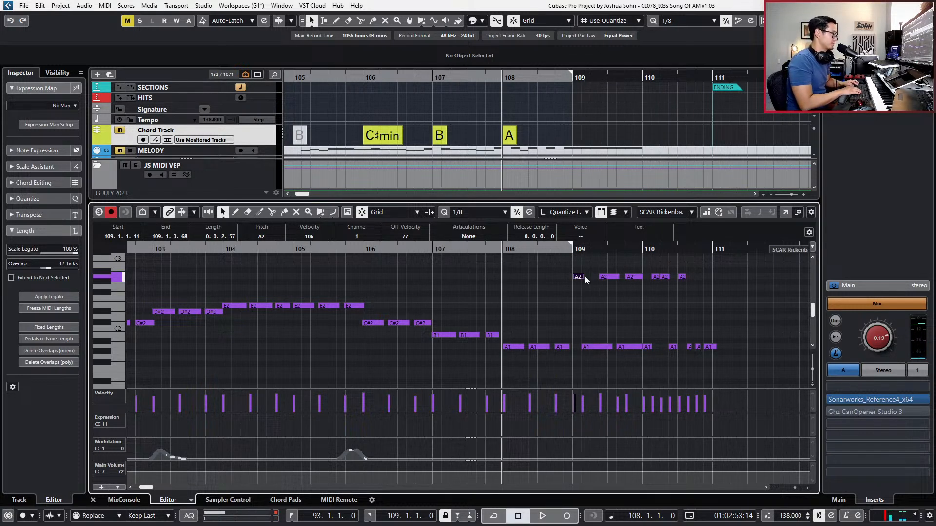
pyautogui.press('KP_Multiply')
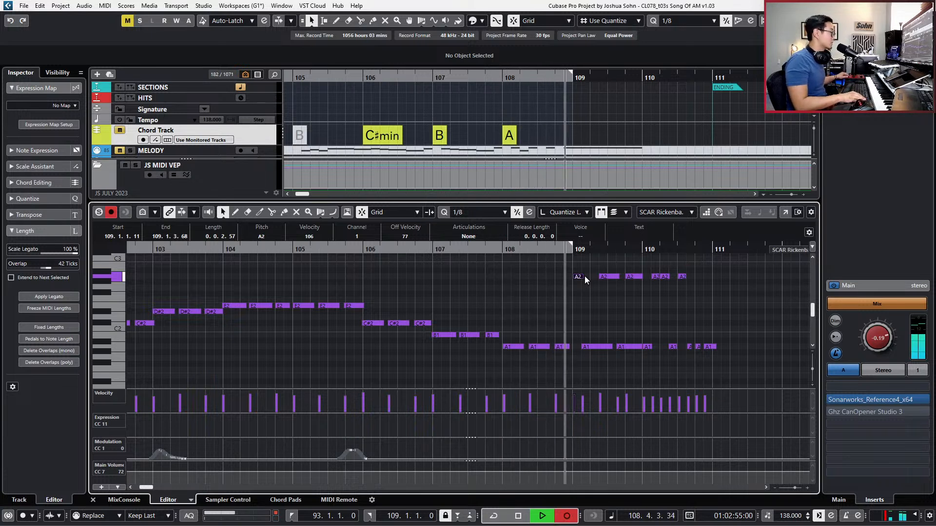
pyautogui.press('space')
pyautogui.press('KP_Multiply')
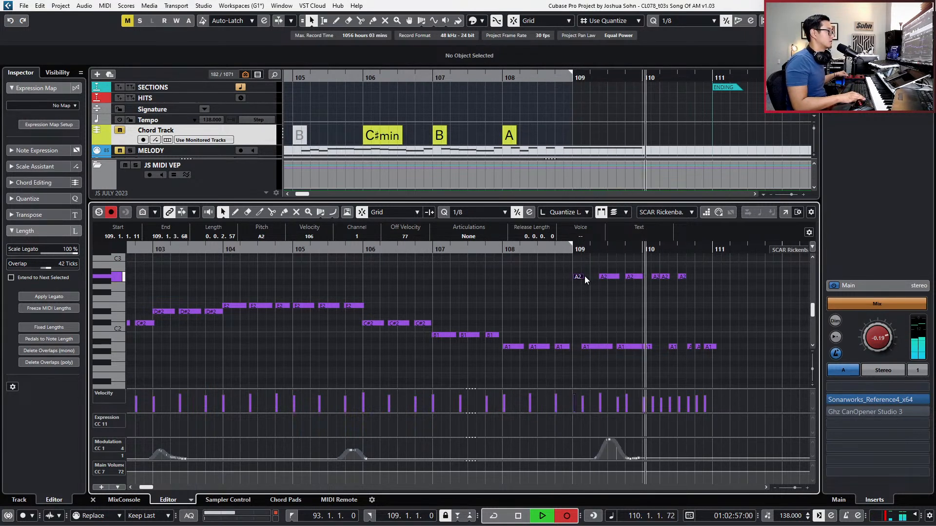
pyautogui.press('space')
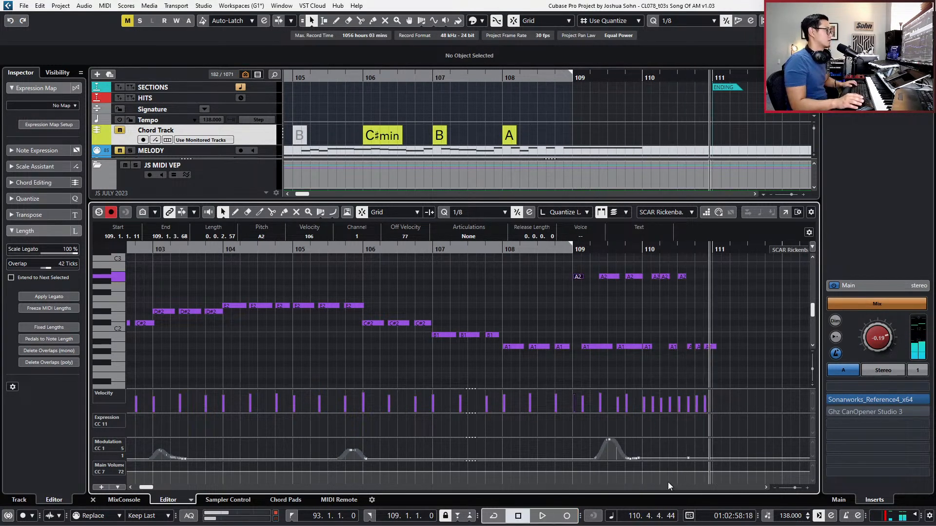
# Scale down the height of the bass modulation swell in the middle of bar 109 and audition it.
pyautogui.click(583, 446)
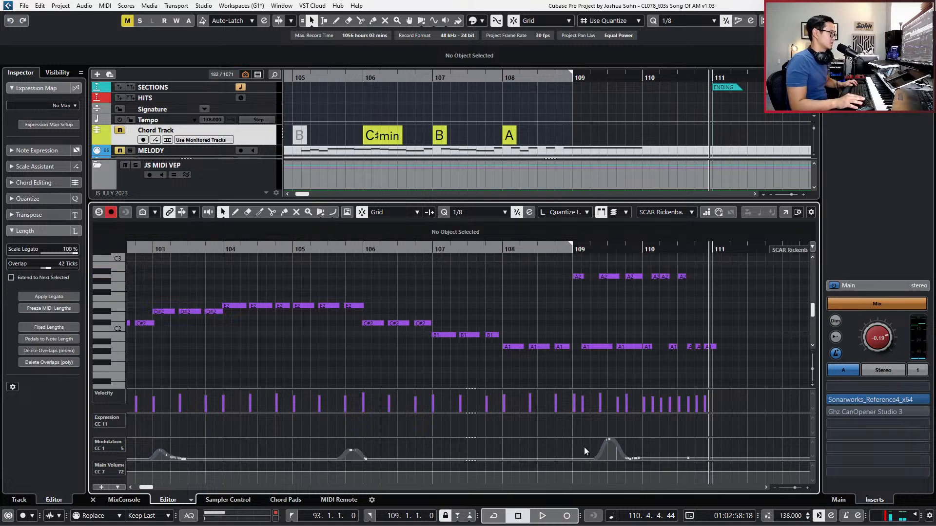
pyautogui.moveTo(583, 446); pyautogui.dragTo(721, 459)
pyautogui.scroll(2, 610, 441)
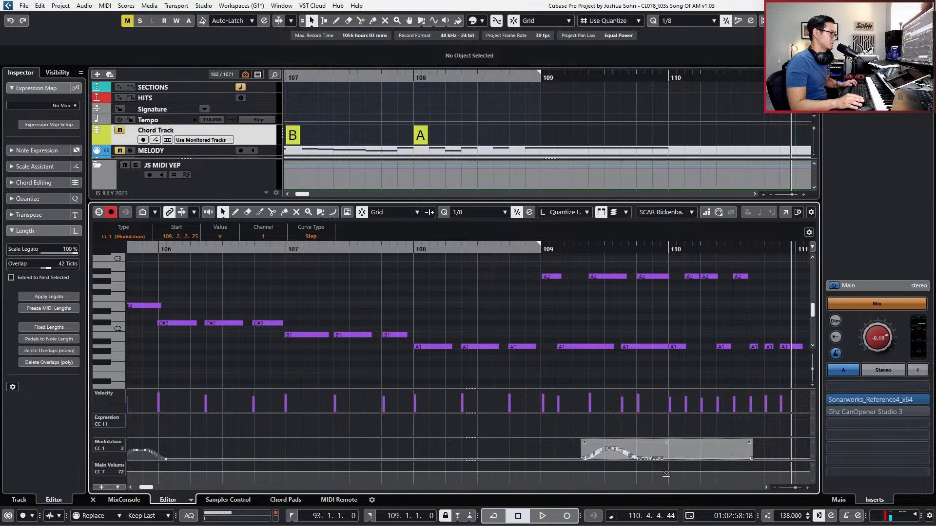
pyautogui.press('space')
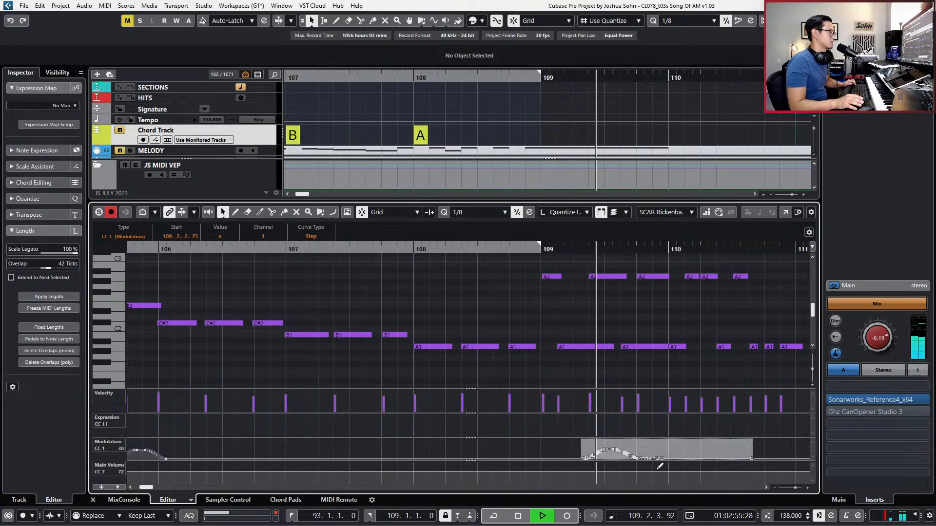
pyautogui.press('space')
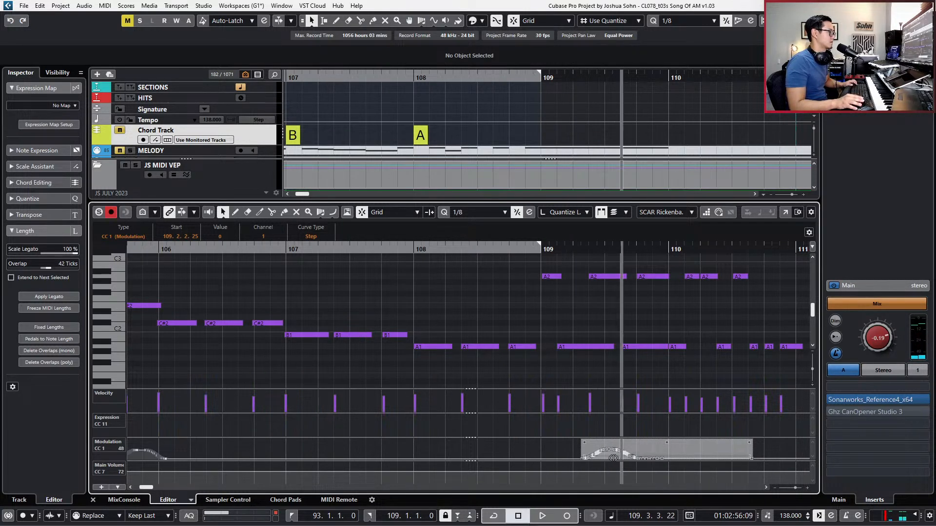
# Compress the bar 109 modulation swell horizontally toward its start and play it through to bar 111.
pyautogui.moveTo(630, 458); pyautogui.dragTo(605, 458)
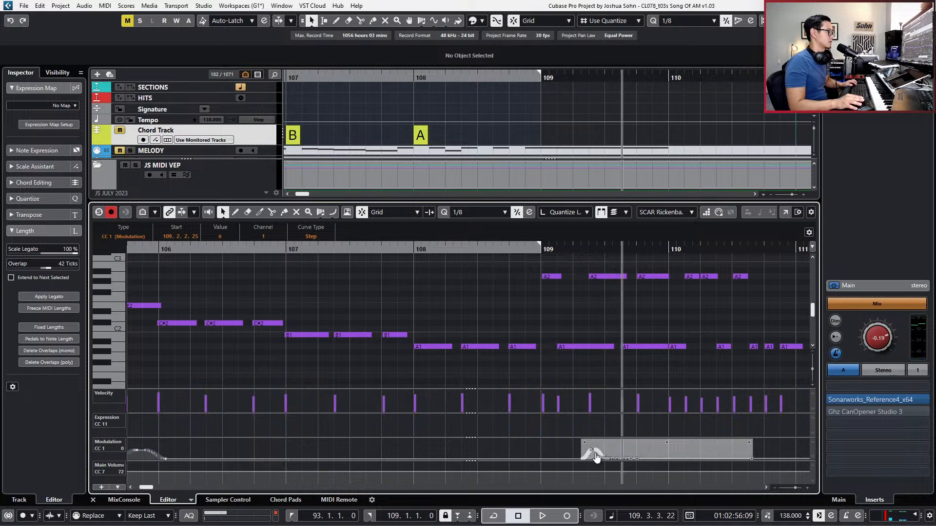
pyautogui.press('space')
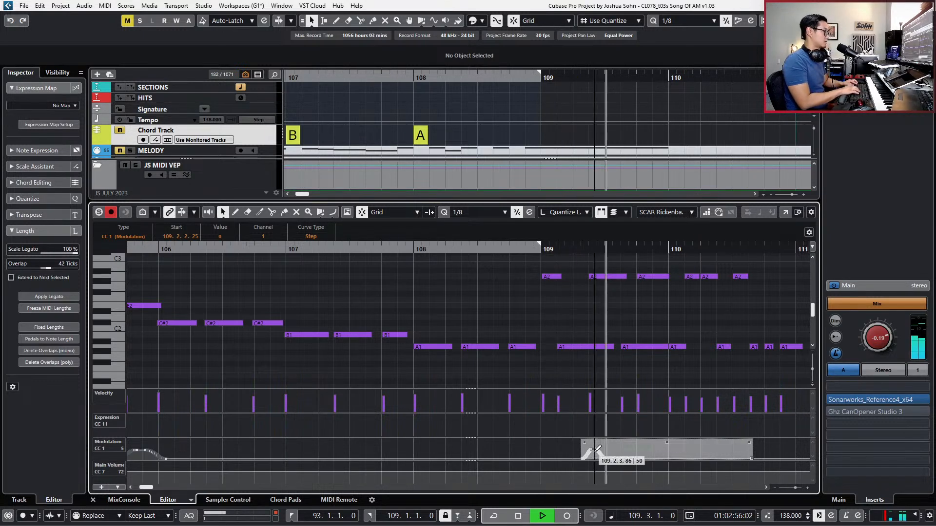
pyautogui.press('g')
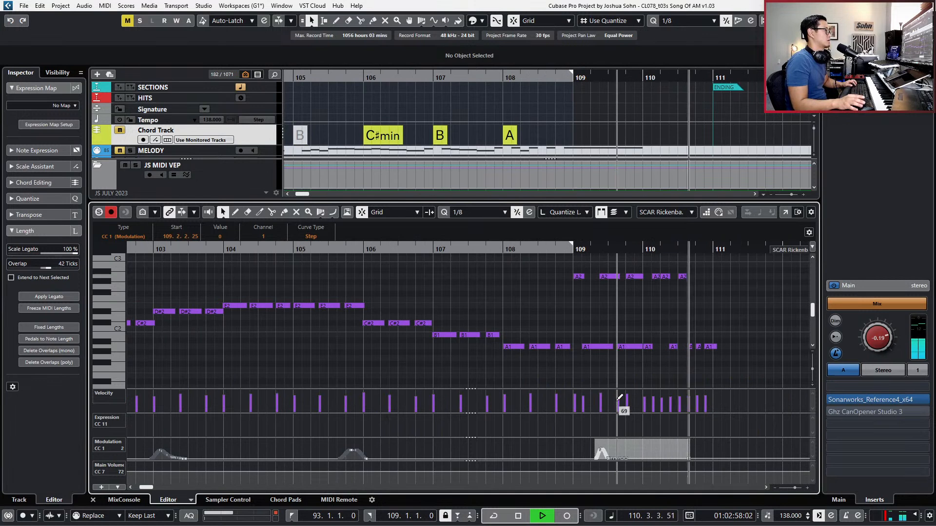
pyautogui.press('space')
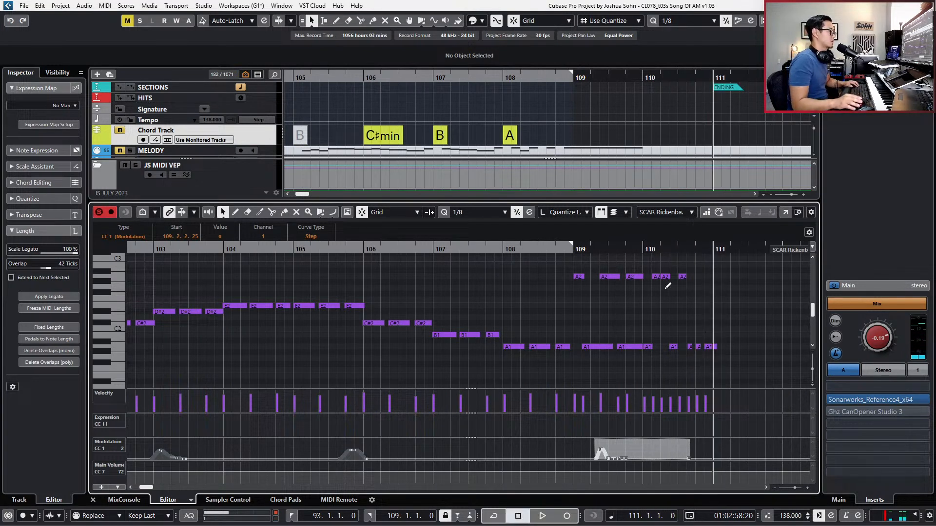
# Audition the closing bass notes in bar 110, checking the upper A2 notes and the lower A1 notes.
pyautogui.moveTo(655, 269); pyautogui.dragTo(715, 308)
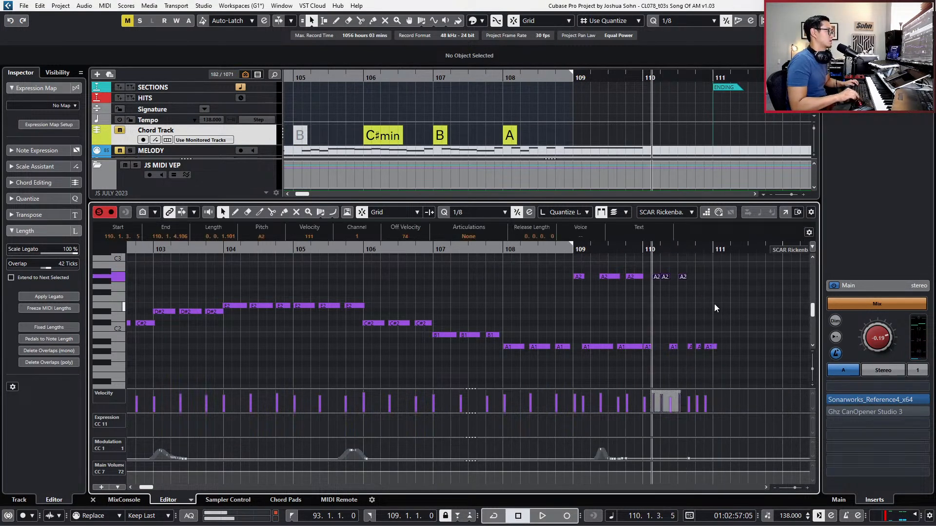
pyautogui.press('space')
pyautogui.click(653, 341)
pyautogui.moveTo(683, 345); pyautogui.dragTo(694, 349)
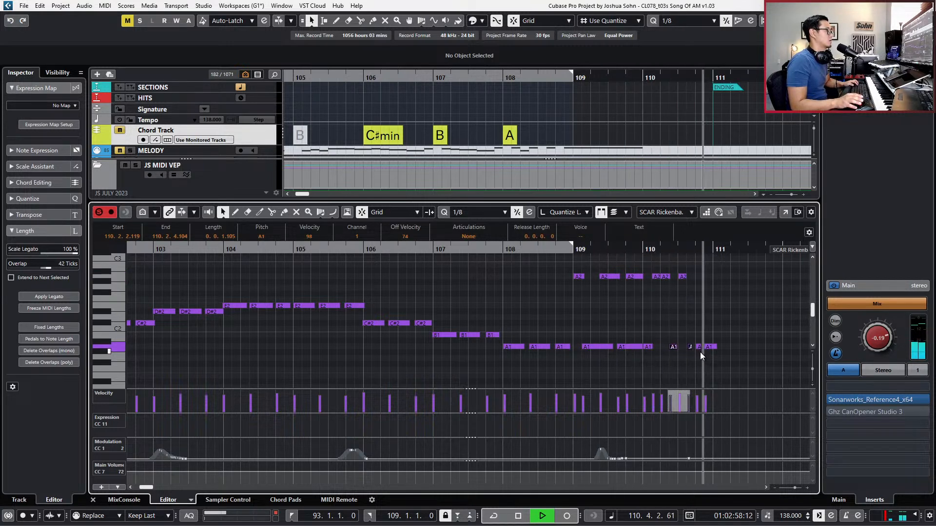
pyautogui.press('space')
# Close the bass note editor, zoom out the arrangement and return the playhead to bar 92, just before the coda.
pyautogui.hotkey('ctrl', 'e')
pyautogui.press('g')
pyautogui.press('g')
pyautogui.press('g')
pyautogui.press('g')
pyautogui.press('g')
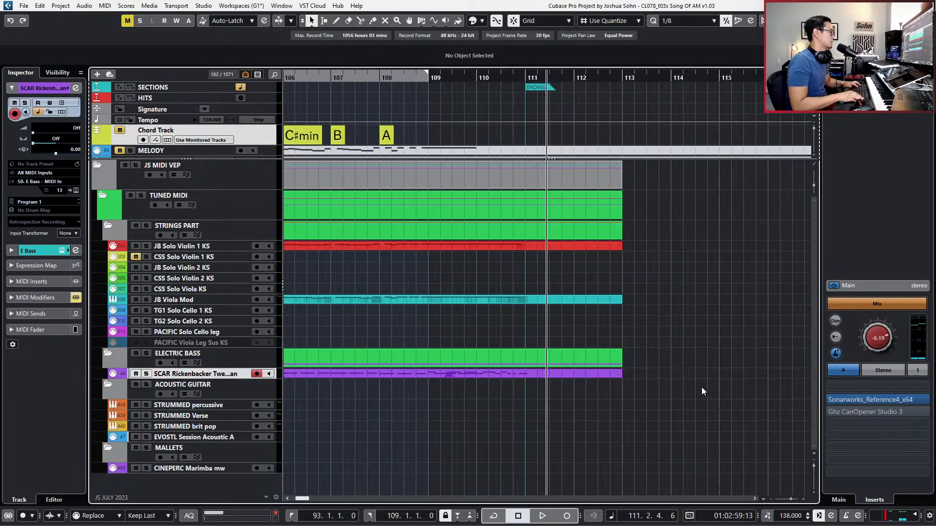
pyautogui.press('KP_1')
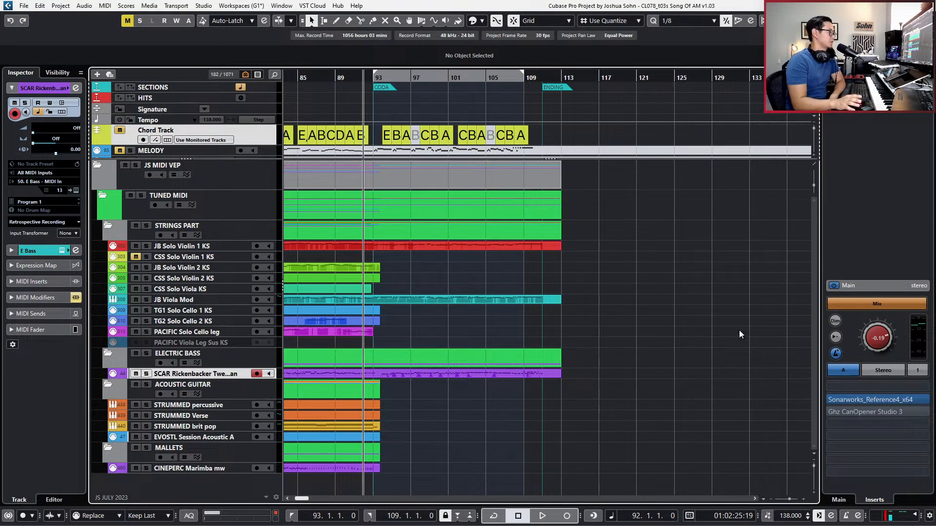
pyautogui.scroll(1, 519, 381)
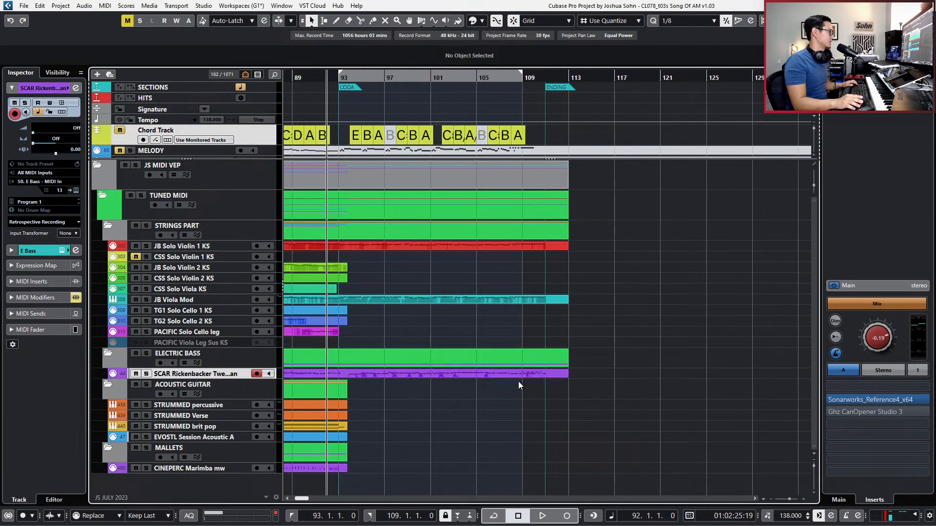
pyautogui.hscroll(-3, 518, 386)
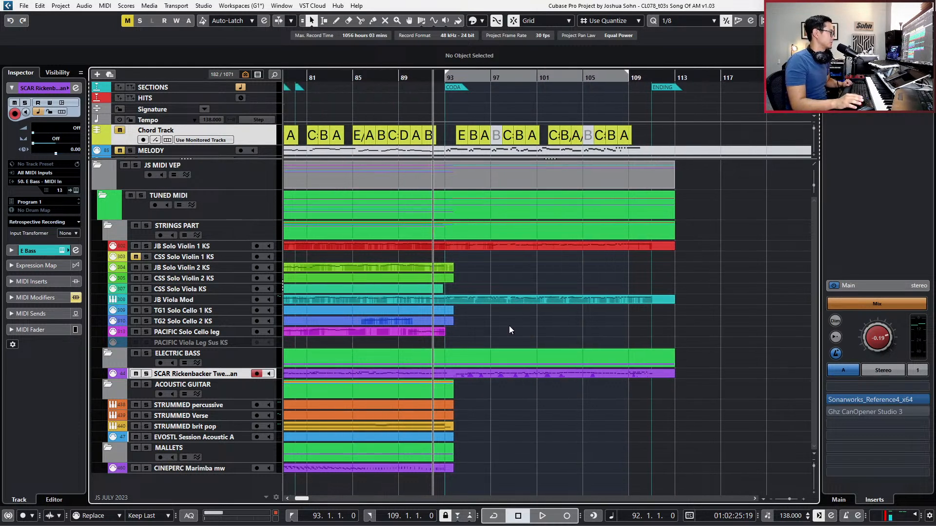
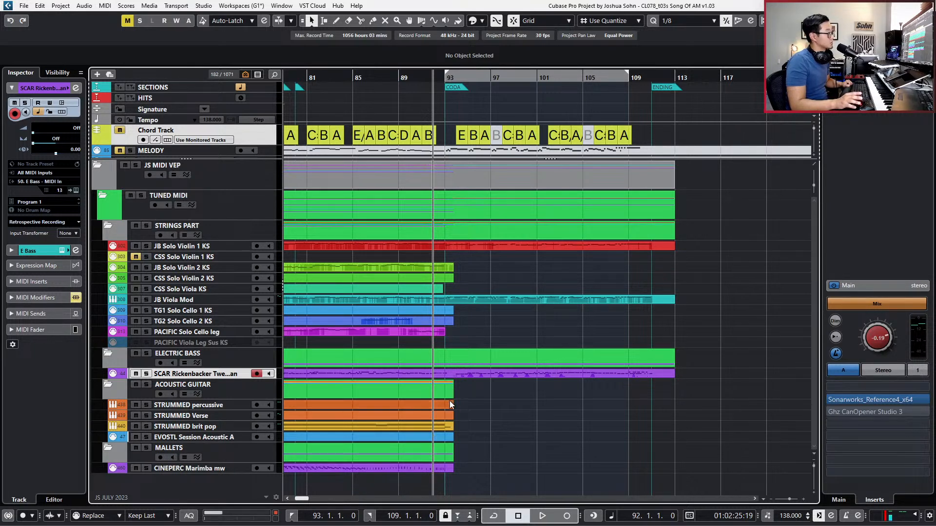
# Extend the STRUMMED brit pop part to bar 113 and open it for note editing.
pyautogui.moveTo(452, 426); pyautogui.dragTo(679, 428)
pyautogui.press('1')
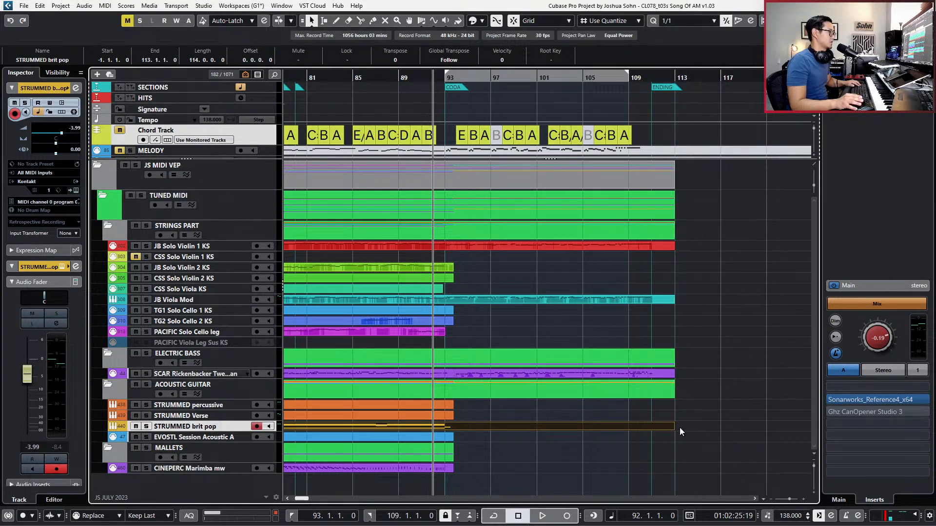
pyautogui.doubleClick(627, 429)
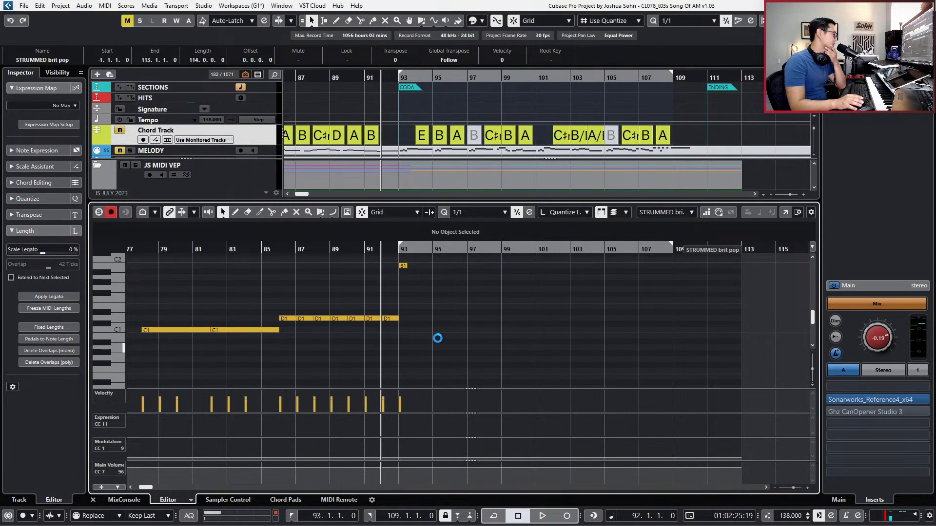
# Examine the strummed guitar's chord voicings and low pattern notes from bar 77 to the coda at bar 93.
pyautogui.scroll(6, 437, 309)
pyautogui.scroll(3, 437, 309)
pyautogui.hscroll(-3, 437, 309)
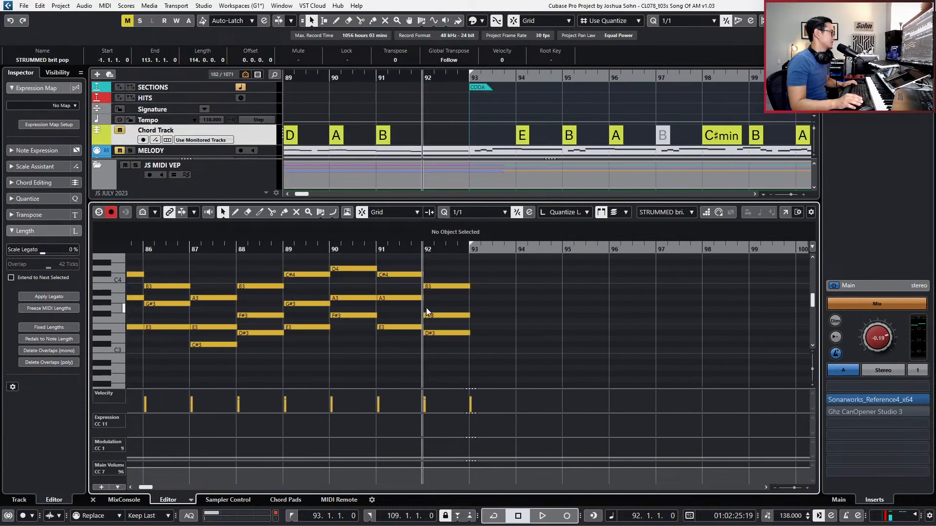
pyautogui.hscroll(-6, 356, 284)
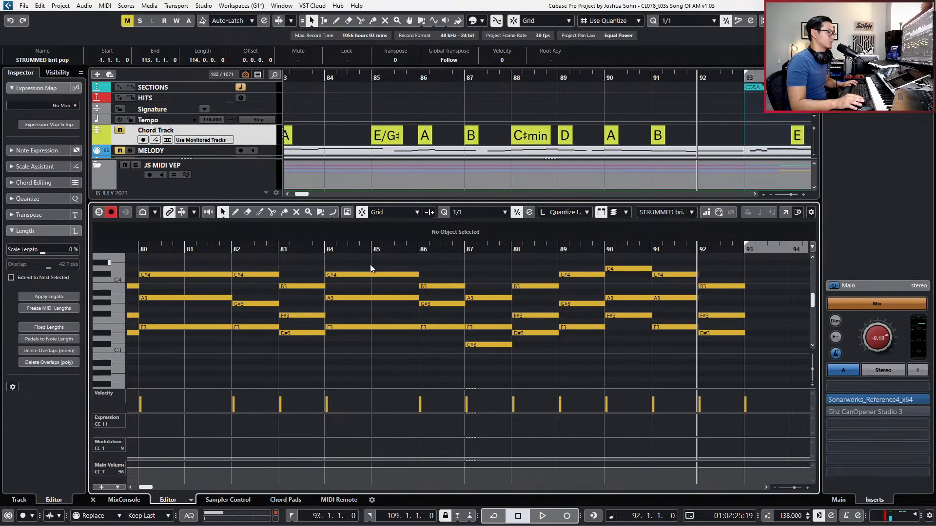
pyautogui.scroll(-1, 481, 280)
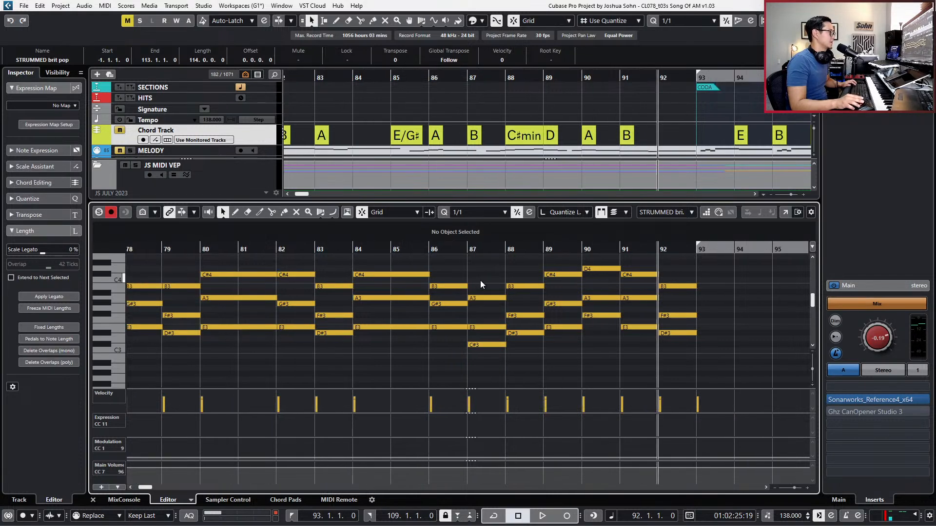
pyautogui.scroll(-8, 528, 300)
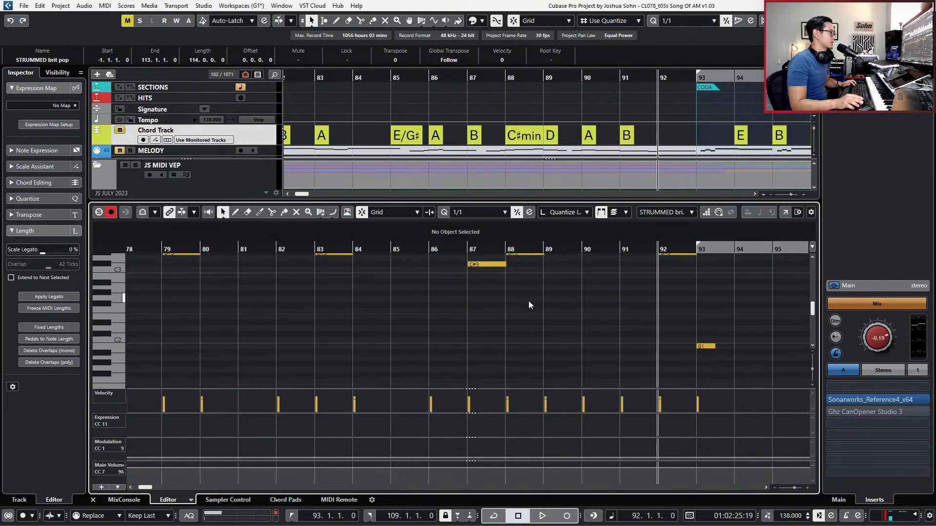
pyautogui.hscroll(4, 587, 320)
pyautogui.scroll(4, 587, 322)
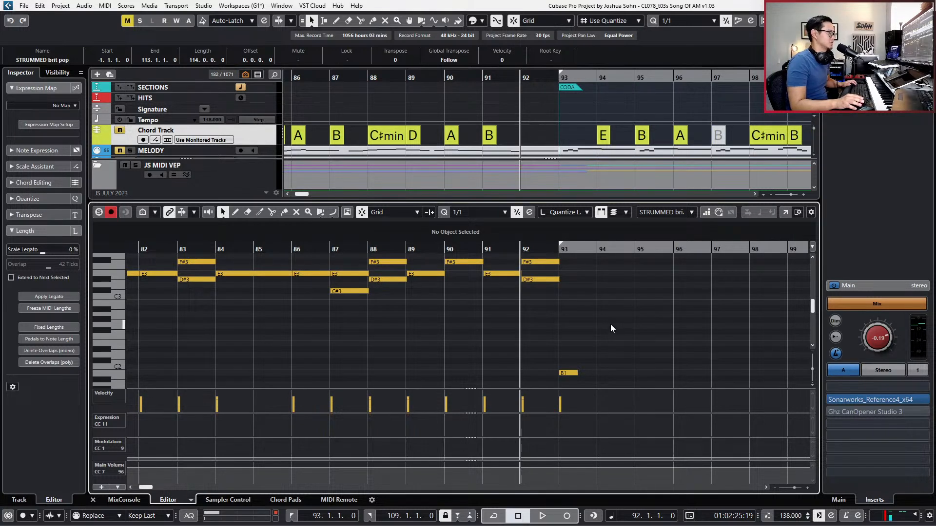
pyautogui.scroll(-6, 610, 326)
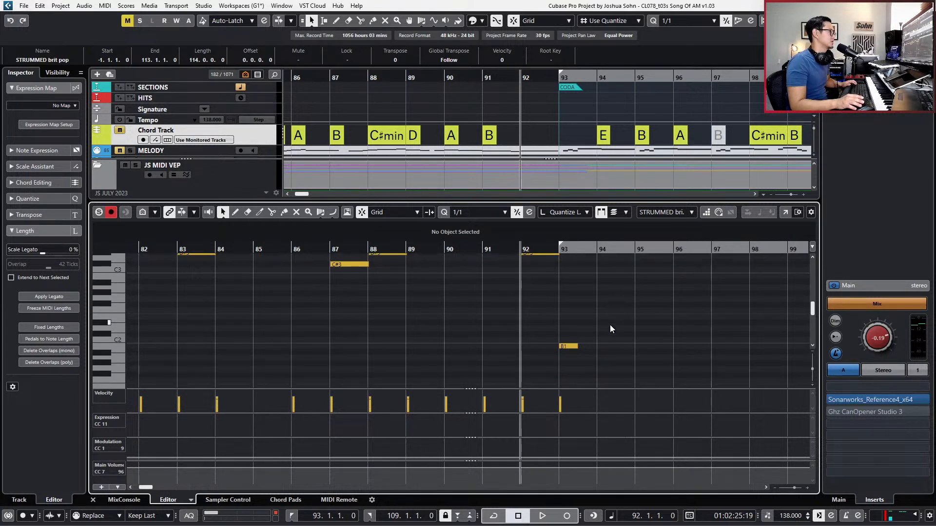
pyautogui.scroll(3, 610, 324)
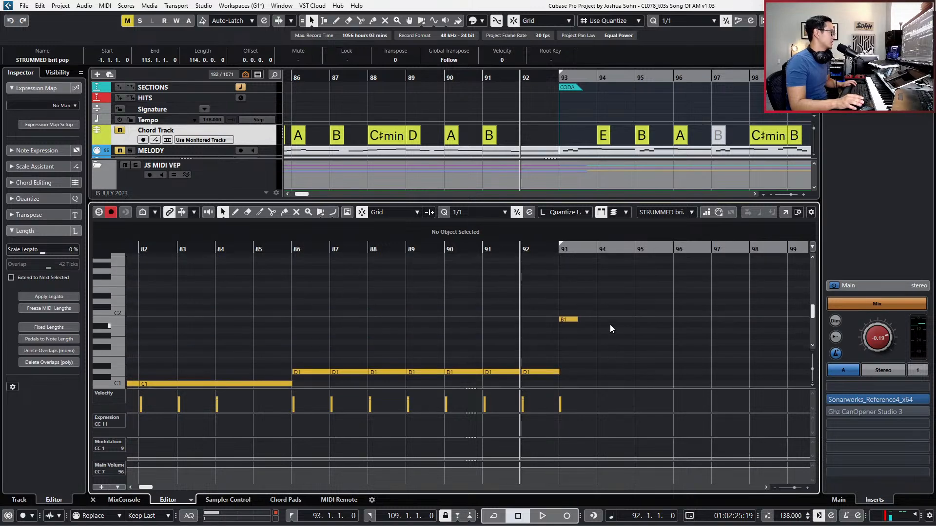
pyautogui.hscroll(-5, 609, 325)
pyautogui.scroll(-2, 310, 300)
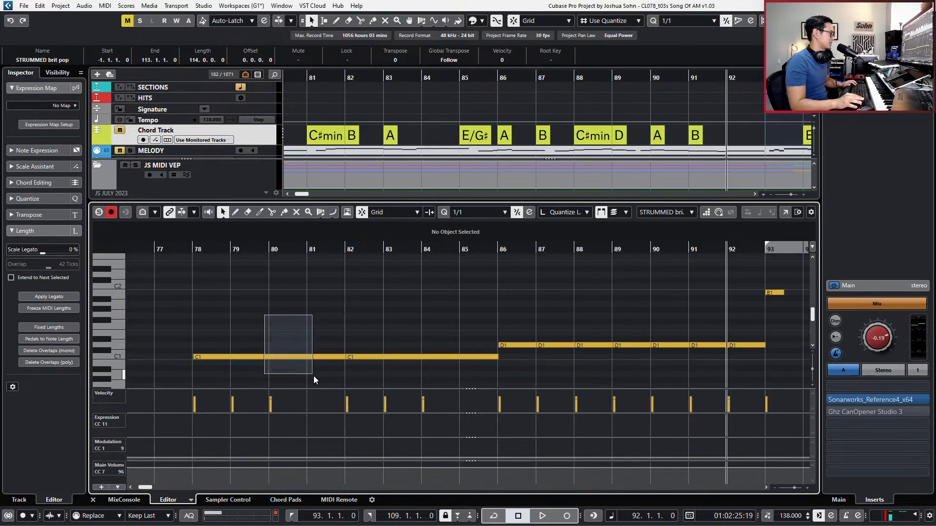
# Copy the C1 pattern note and the chords of bars 78 to 82 and paste them at bar 93.
pyautogui.moveTo(312, 376); pyautogui.dragTo(314, 372)
pyautogui.scroll(6, 320, 315)
pyautogui.moveTo(195, 298); pyautogui.dragTo(354, 343)
pyautogui.press('KP_1')
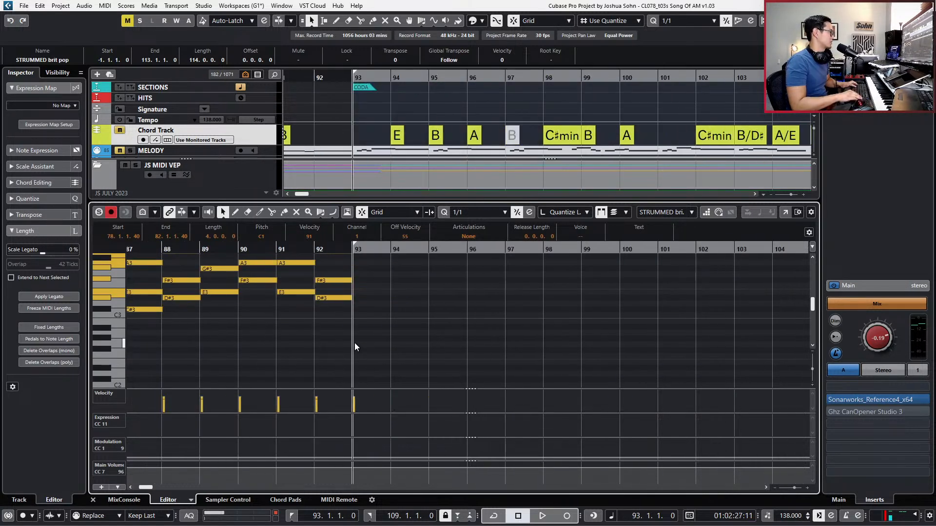
pyautogui.hotkey('ctrl', 'v')
pyautogui.scroll(4, 407, 308)
pyautogui.scroll(3, 406, 330)
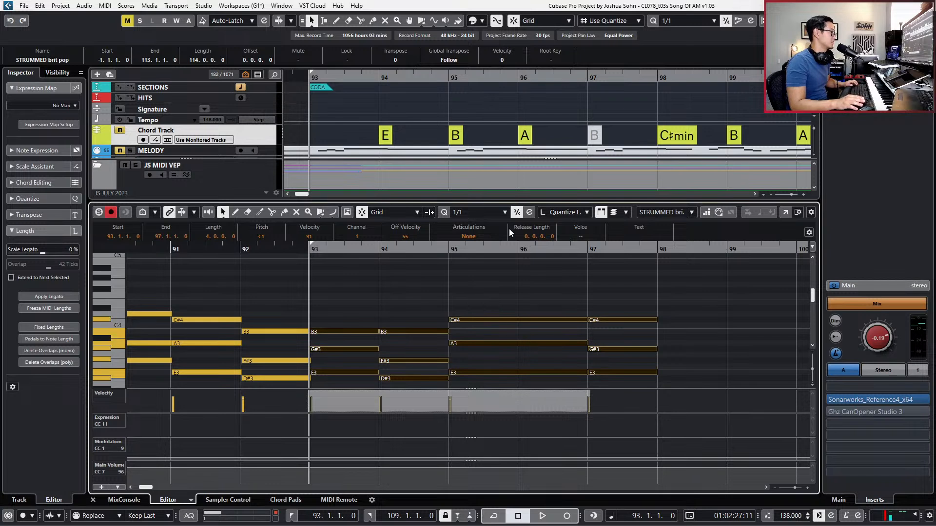
# Move the pasted strummed chords and their C1 pattern note one bar later to start at bar 94.
pyautogui.scroll(-3, 539, 310)
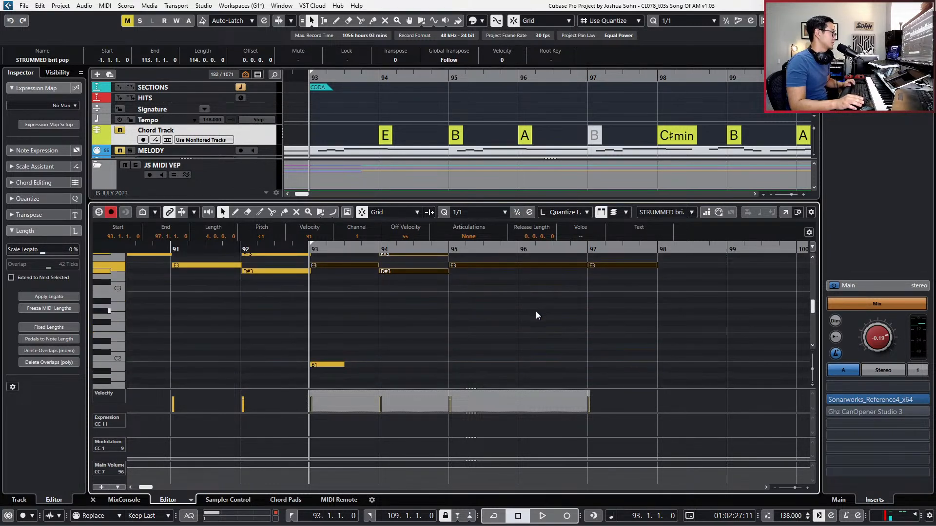
pyautogui.scroll(-3, 485, 302)
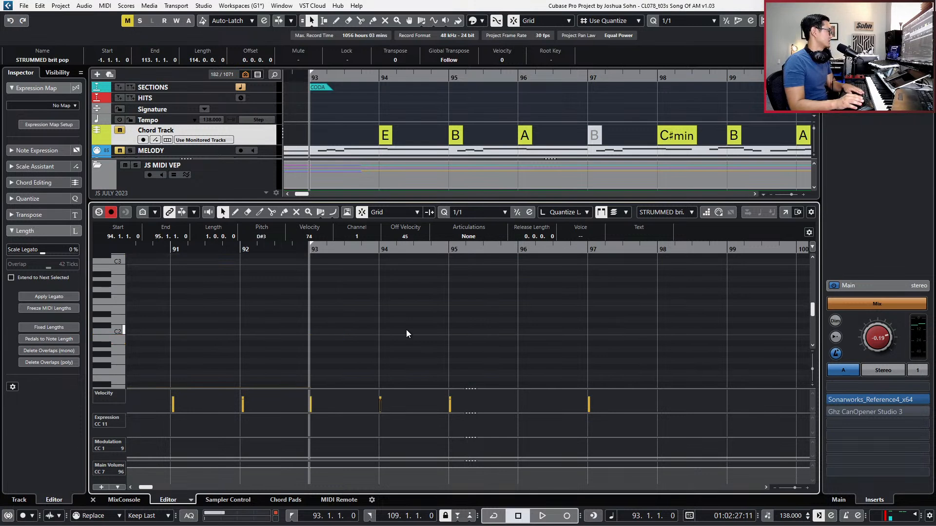
pyautogui.scroll(6, 398, 326)
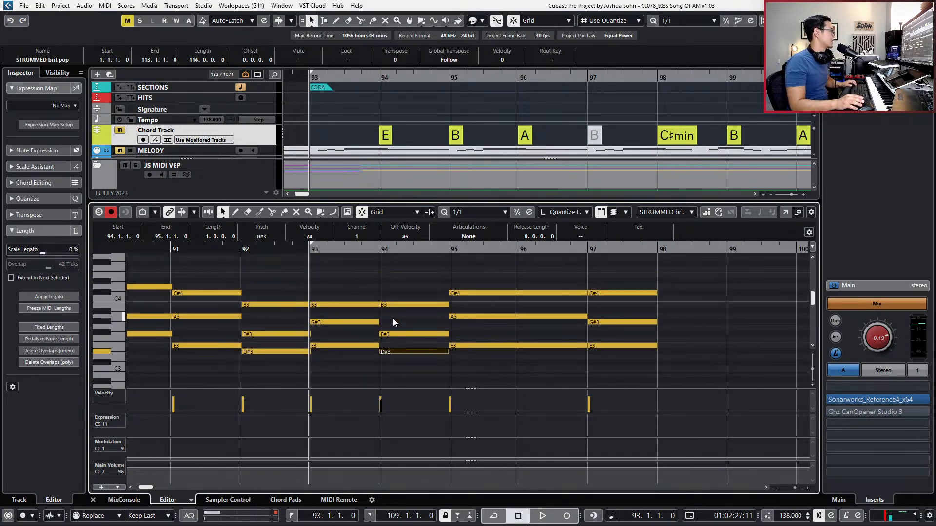
pyautogui.moveTo(312, 258); pyautogui.dragTo(634, 363)
pyautogui.scroll(-2, 634, 367)
pyautogui.scroll(-1, 634, 367)
pyautogui.hotkey('ctrl', 'Right')
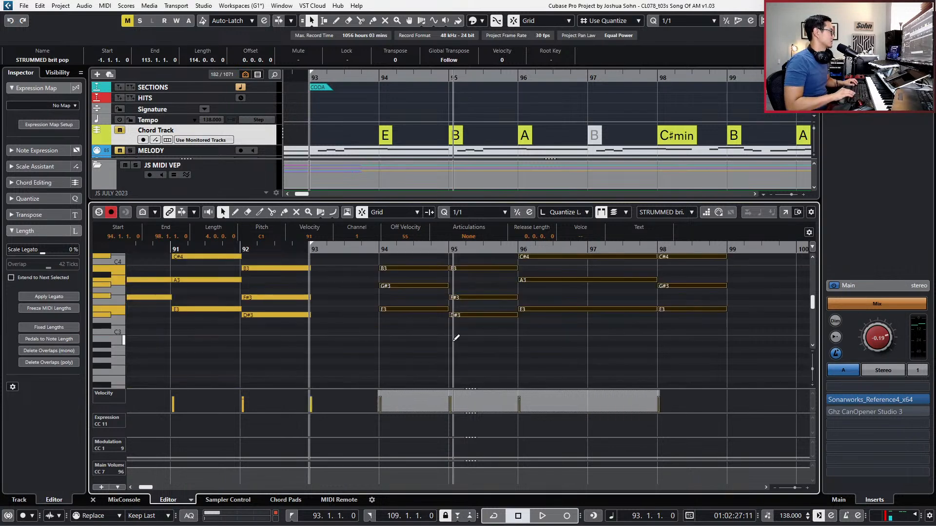
# Hide the controller lanes to enlarge the note display and check the moved chords against the coda's chord track.
pyautogui.scroll(8, 458, 339)
pyautogui.scroll(-10, 473, 323)
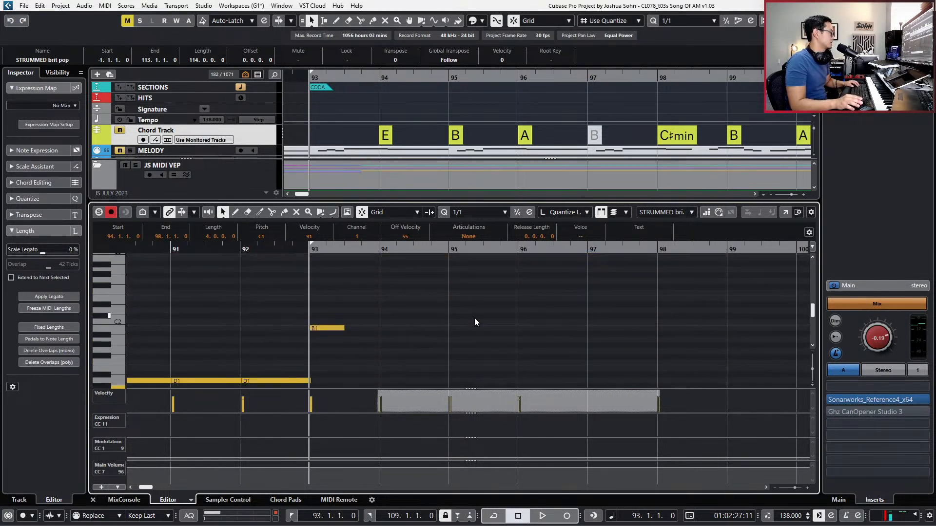
pyautogui.press('alt')
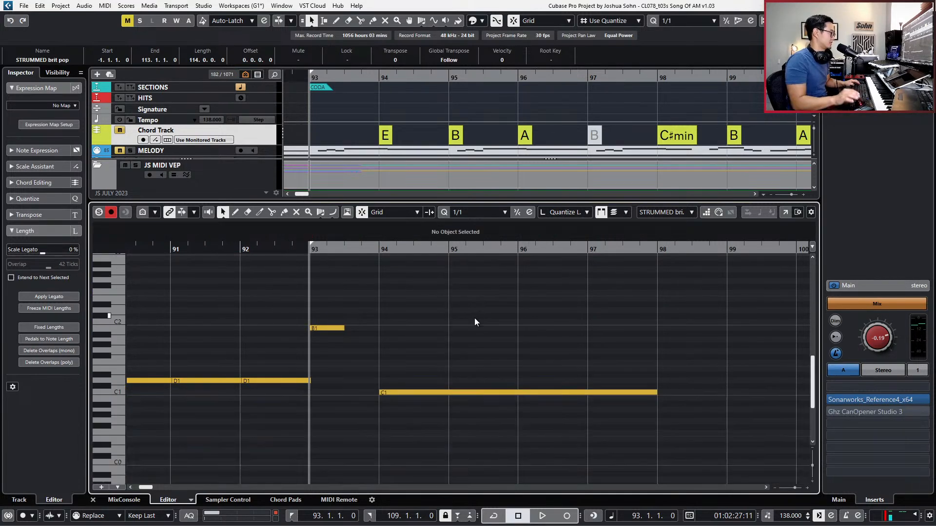
pyautogui.scroll(3, 475, 317)
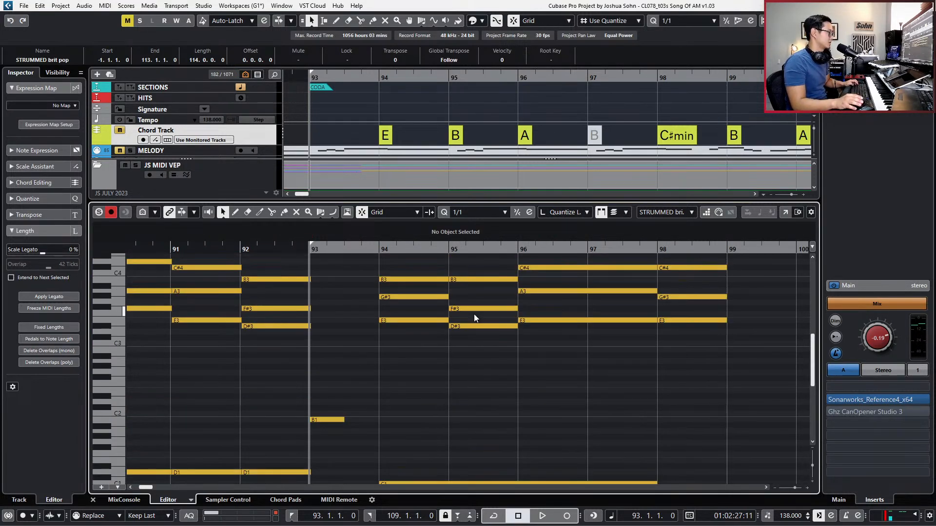
pyautogui.hscroll(1, 474, 318)
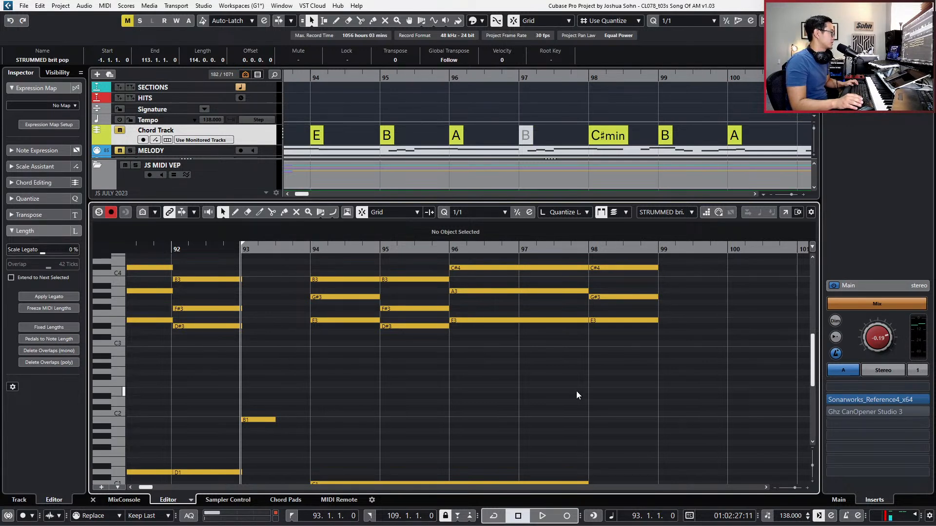
# Examine the strummed chords at bars 94 to 98 against the chord track and play them back from bar 94.
pyautogui.moveTo(615, 354); pyautogui.dragTo(621, 260)
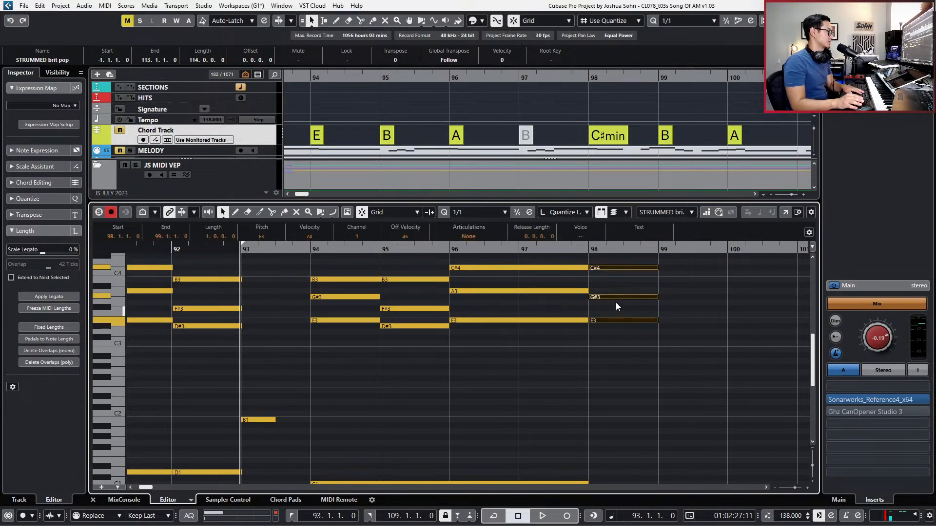
pyautogui.press('l')
pyautogui.press('KP_Subtract')
pyautogui.press('KP_Subtract')
pyautogui.press('KP_Subtract')
pyautogui.press('KP_Subtract')
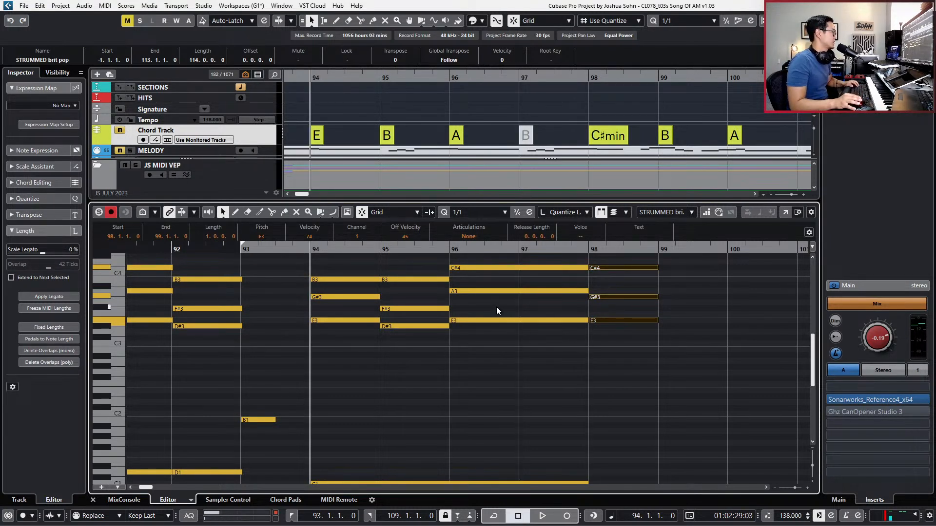
pyautogui.press('Left')
pyautogui.scroll(2, 454, 284)
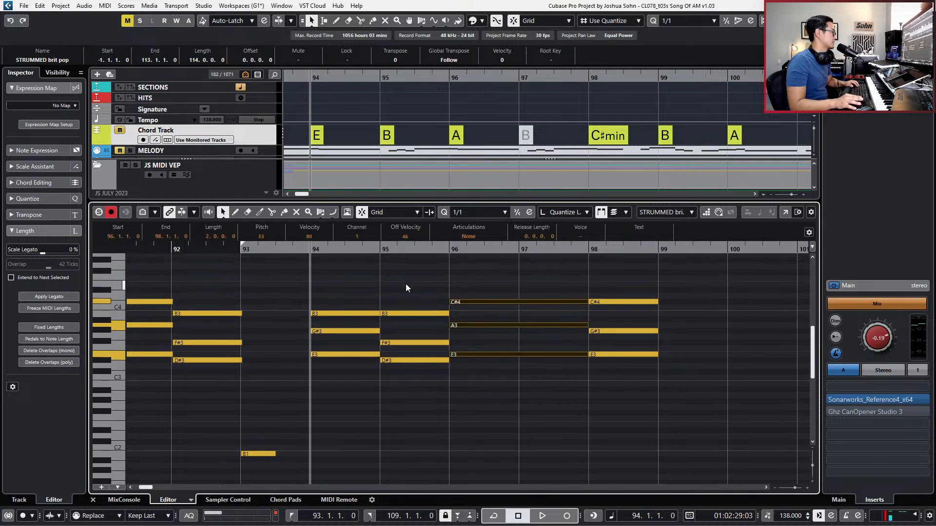
pyautogui.moveTo(405, 280); pyautogui.dragTo(399, 405)
pyautogui.moveTo(345, 279); pyautogui.dragTo(379, 361)
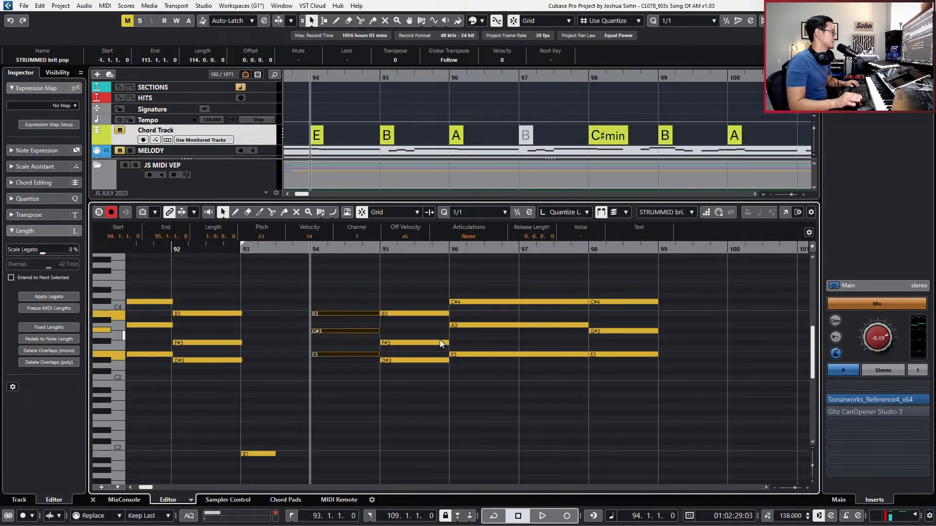
pyautogui.scroll(-3, 465, 331)
pyautogui.hscroll(2, 464, 326)
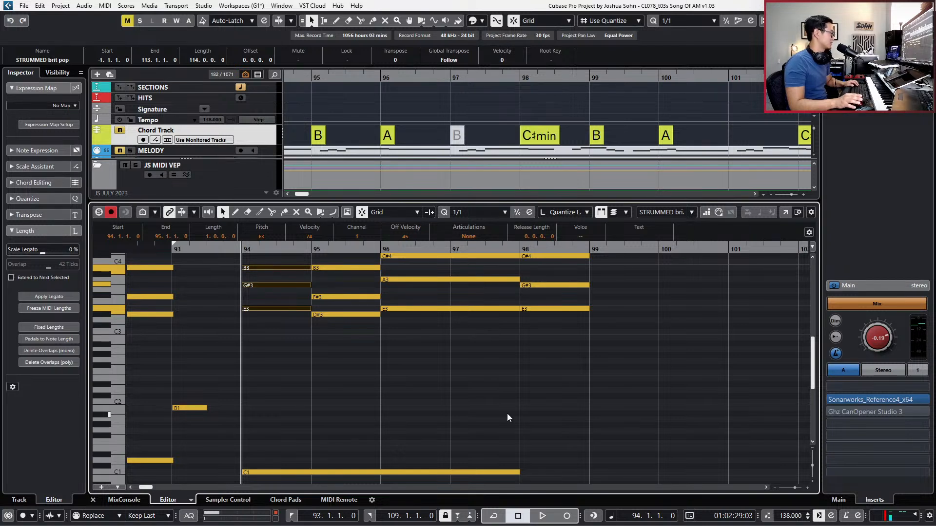
pyautogui.press('space')
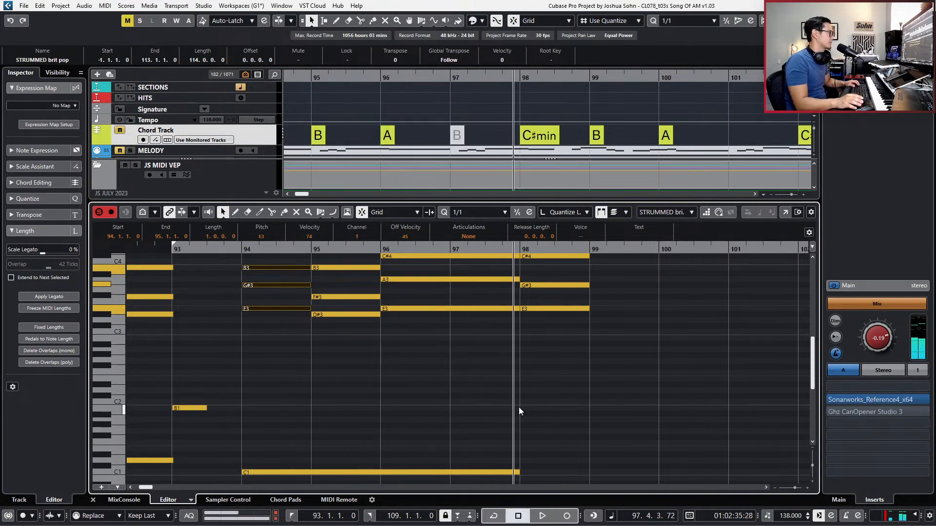
pyautogui.press('space')
# Copy the B and A chords of bars 95 to 97 and paste them at bar 99.
pyautogui.scroll(3, 519, 408)
pyautogui.moveTo(568, 288); pyautogui.dragTo(543, 373)
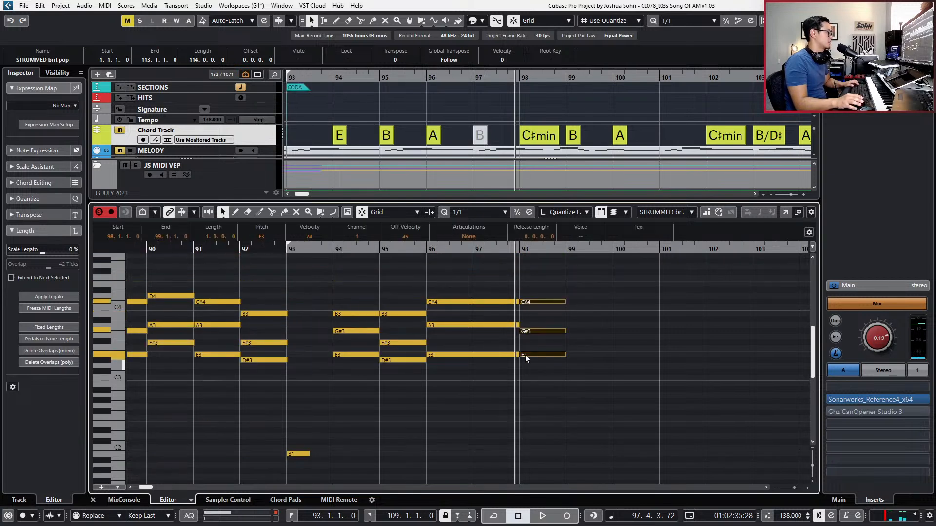
pyautogui.moveTo(404, 290); pyautogui.dragTo(458, 398)
pyautogui.hotkey('ctrl', 'c')
pyautogui.press('n')
pyautogui.press('n')
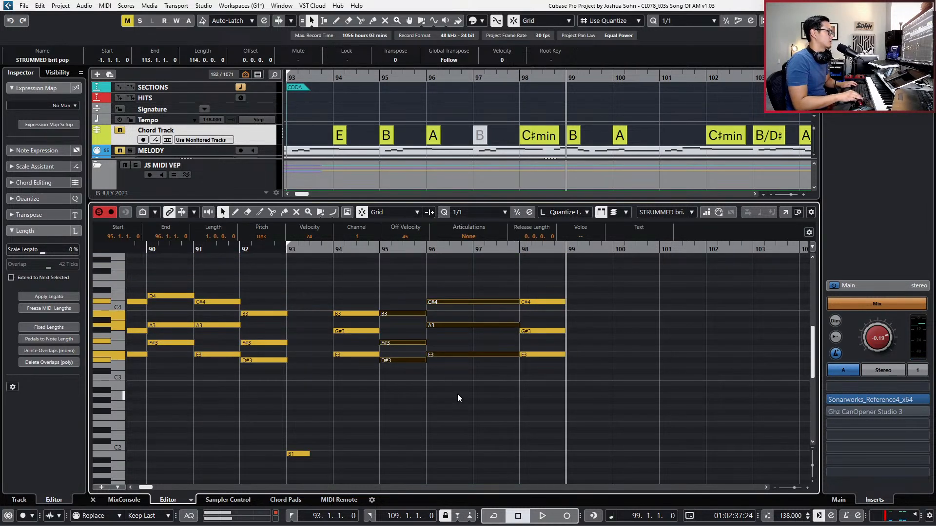
pyautogui.hotkey('ctrl', 'v')
# Play back the strummed guitar's coda chords from bar 94 through bar 101.
pyautogui.press('KP_Subtract')
pyautogui.press('space')
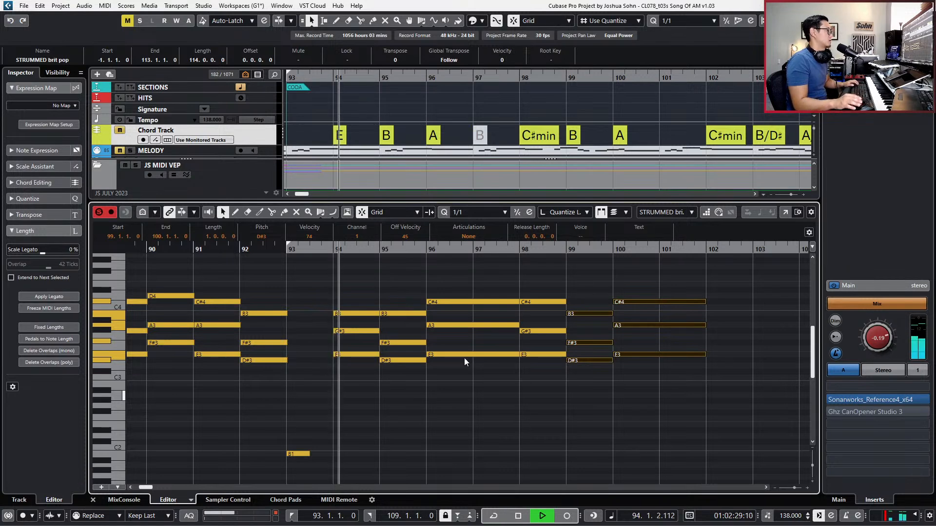
pyautogui.press('g')
pyautogui.moveTo(449, 280); pyautogui.dragTo(572, 385)
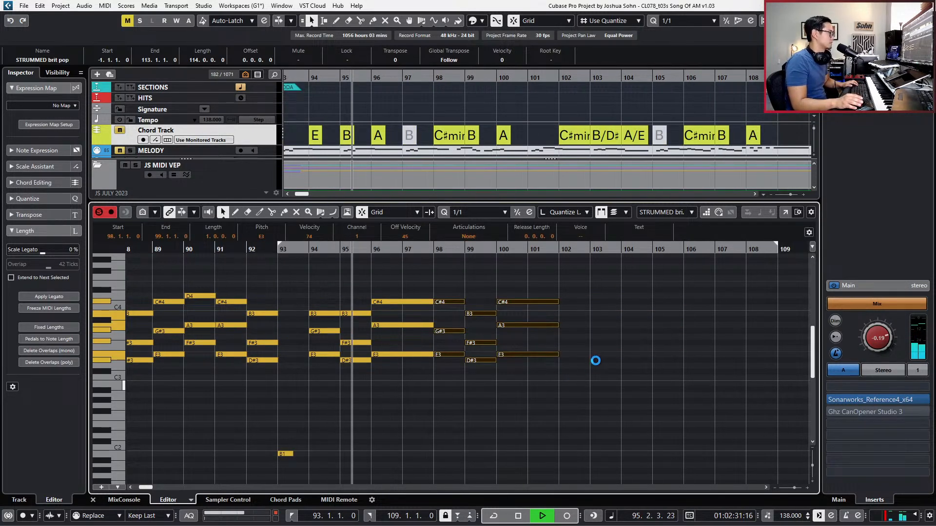
pyautogui.click(613, 388)
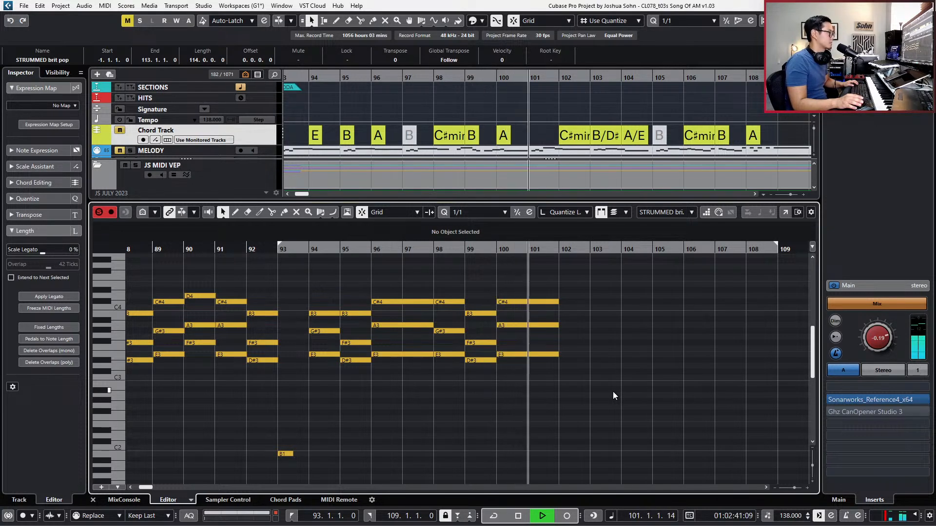
pyautogui.press('space')
# Raise the C1 pattern note at bar 94 to D1 and listen to that strumming pattern.
pyautogui.scroll(-4, 659, 399)
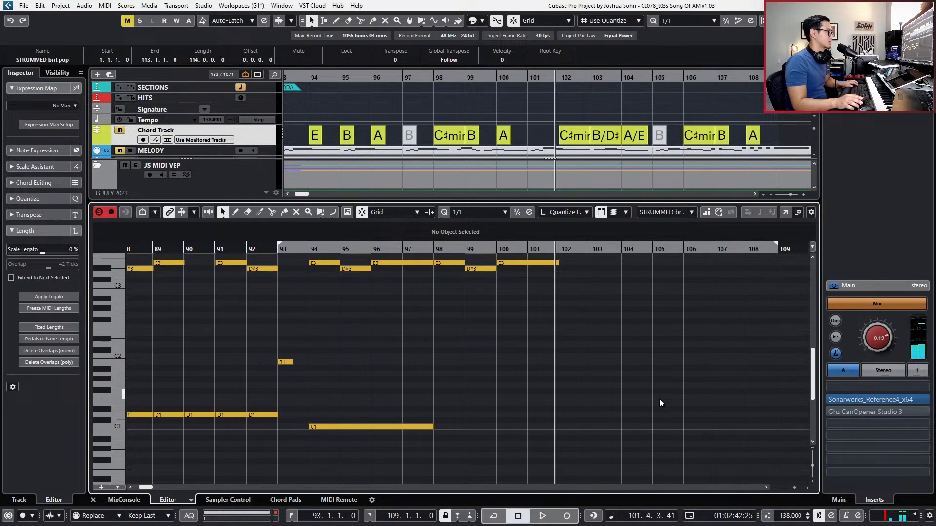
pyautogui.scroll(-3, 659, 399)
pyautogui.keyDown('ctrl'); pyautogui.scroll(1, 656, 394); pyautogui.keyUp('ctrl')
pyautogui.scroll(3, 649, 381)
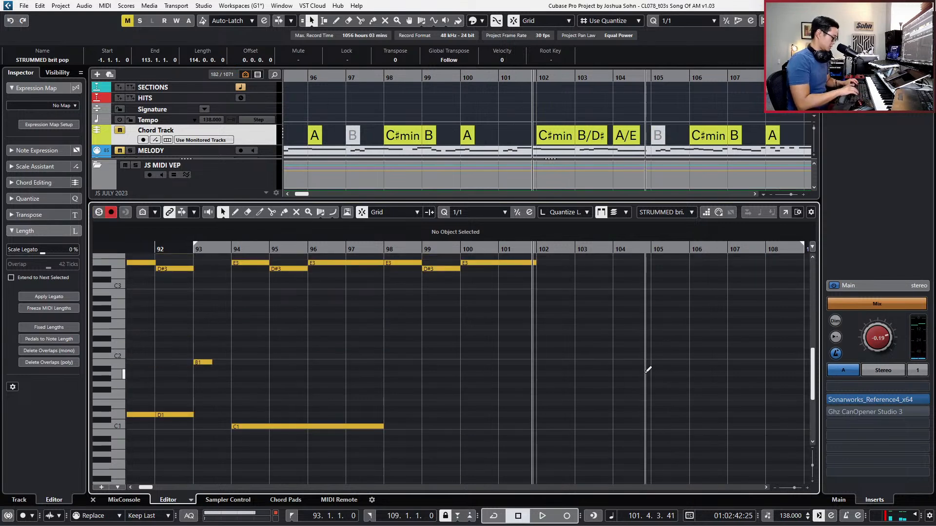
pyautogui.scroll(3, 645, 373)
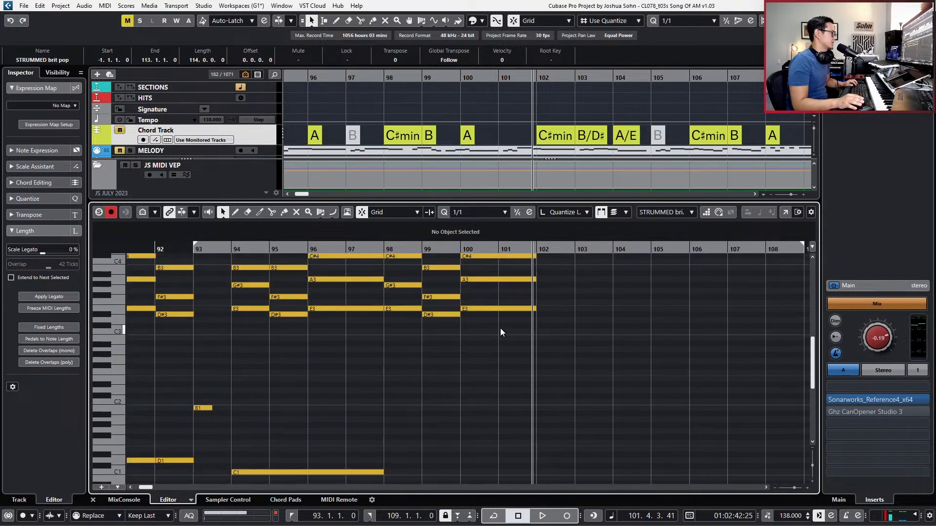
pyautogui.scroll(-6, 499, 328)
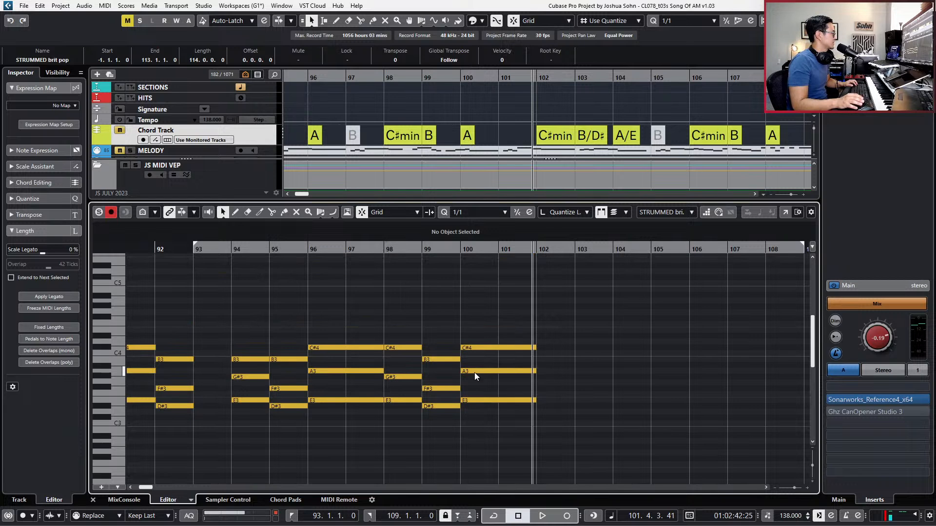
pyautogui.click(322, 381)
pyautogui.press('Up')
pyautogui.press('Up')
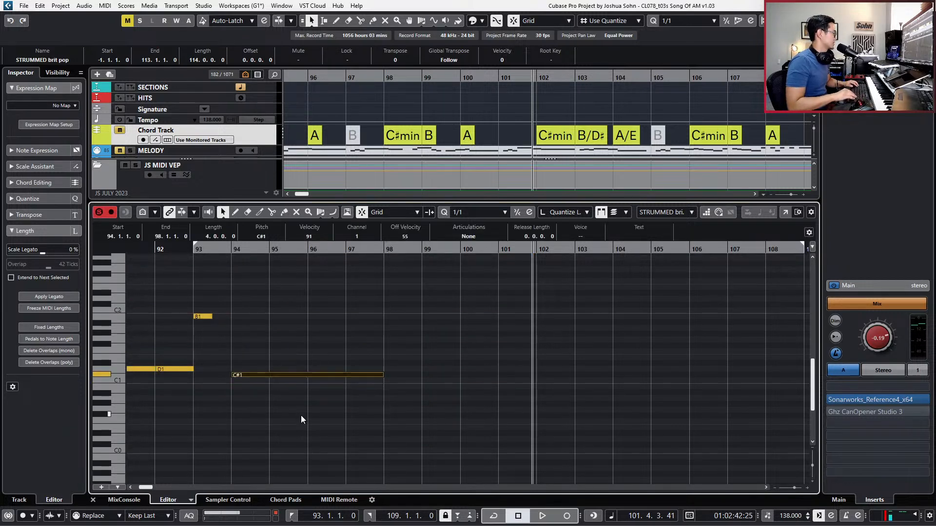
pyautogui.press('space')
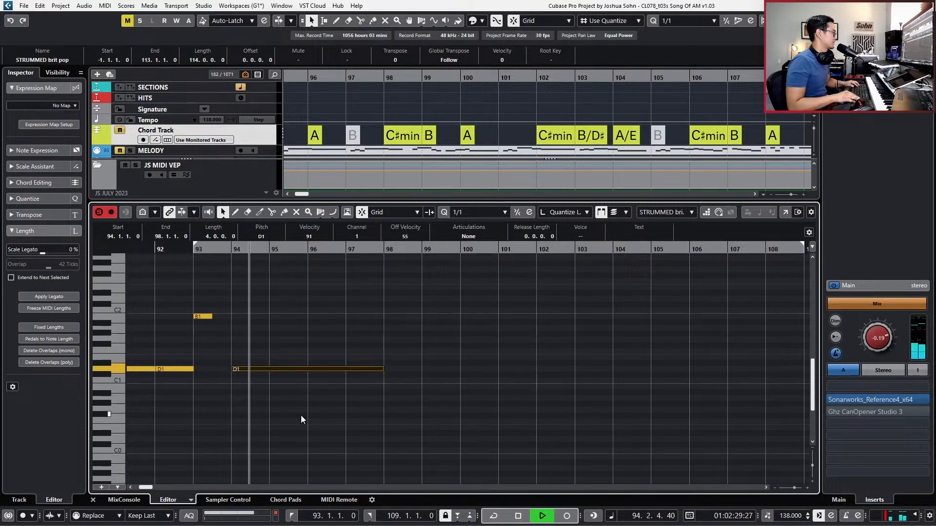
pyautogui.press('space')
# Try the bar 94 pattern note at E1 and F1, listening to each strumming pattern.
pyautogui.press('Up')
pyautogui.press('Up')
pyautogui.press('space')
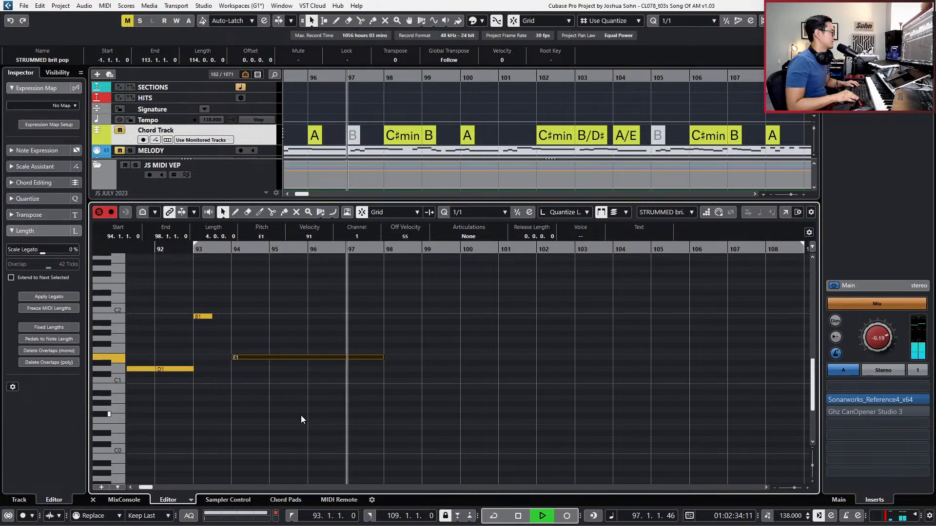
pyautogui.press('space')
pyautogui.press('Up')
pyautogui.press('space')
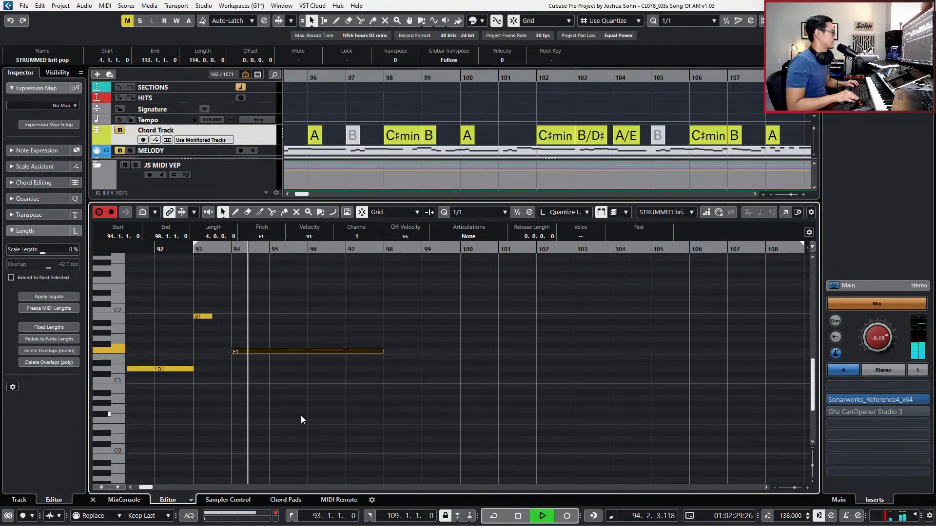
pyautogui.press('space')
# Return the bar 94 pattern note to C1 and listen to the strumming again.
pyautogui.press('Down')
pyautogui.press('Down')
pyautogui.press('Down')
pyautogui.press('Down')
pyautogui.press('Down')
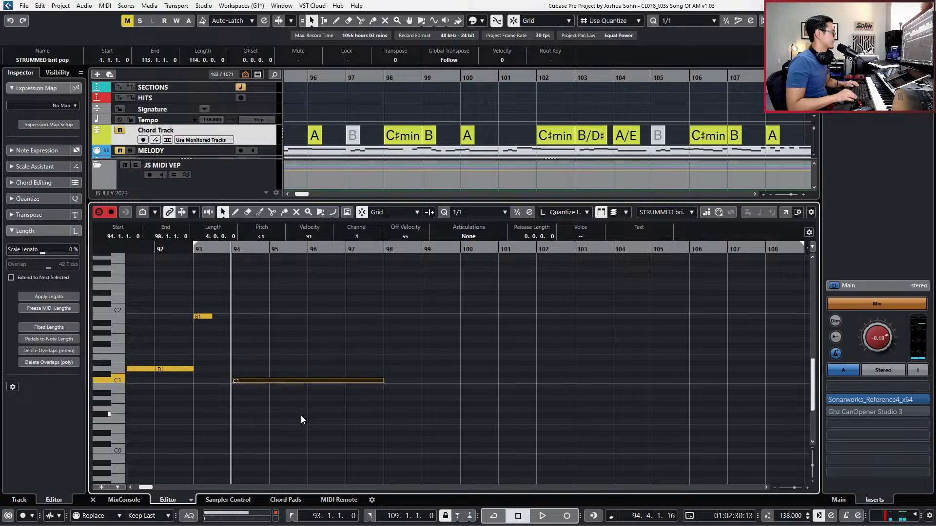
pyautogui.press('space')
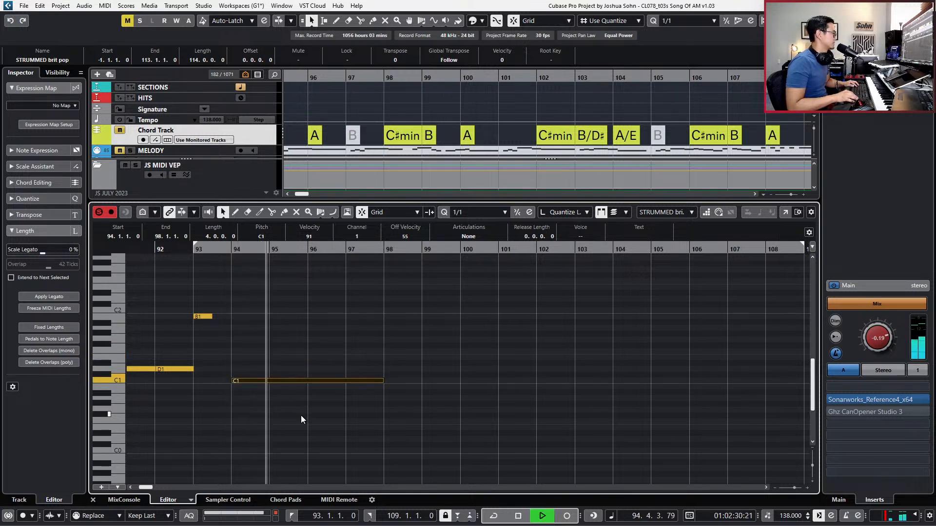
pyautogui.press('space')
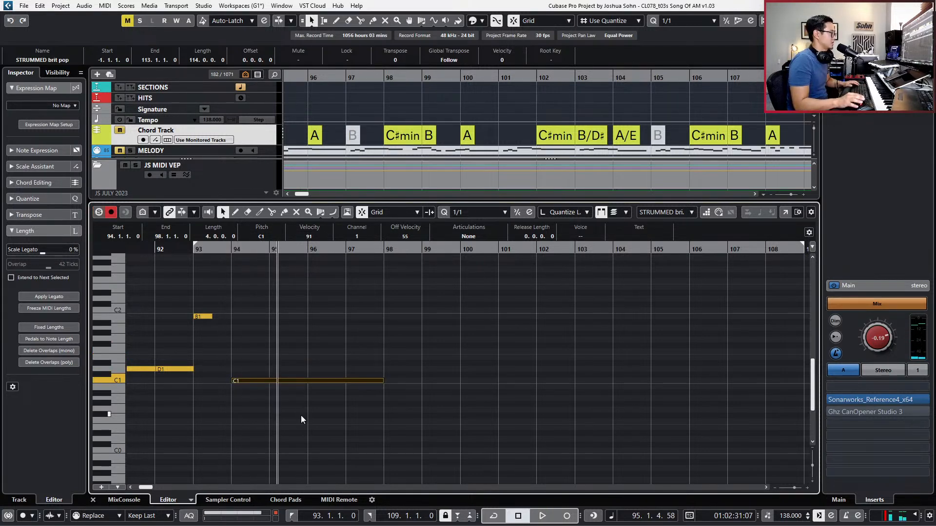
# Duplicate the four-bar C1 pattern note from bar 94 to start at bar 98.
pyautogui.press('g')
pyautogui.scroll(3, 375, 443)
pyautogui.press('h')
pyautogui.press('h')
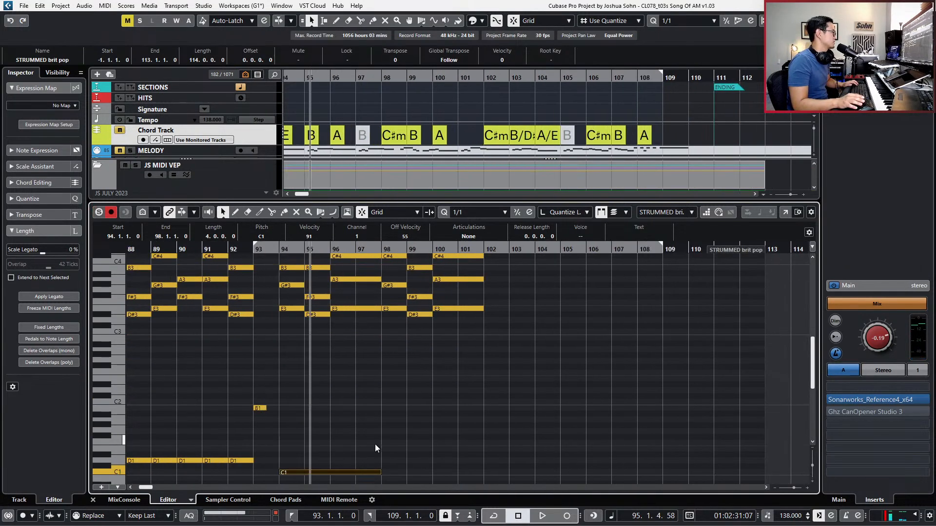
pyautogui.scroll(2, 429, 437)
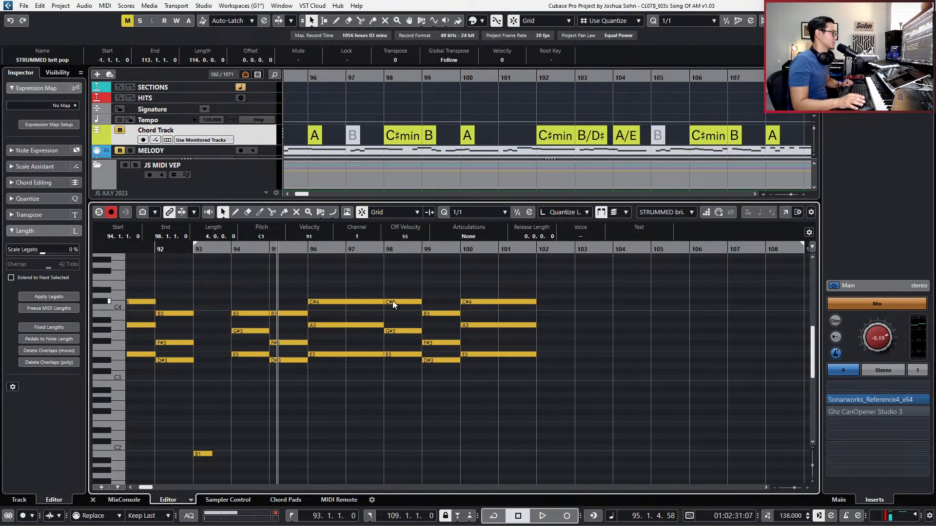
pyautogui.scroll(-3, 392, 301)
pyautogui.moveTo(384, 348); pyautogui.dragTo(337, 439)
pyautogui.hotkey('ctrl', 'd')
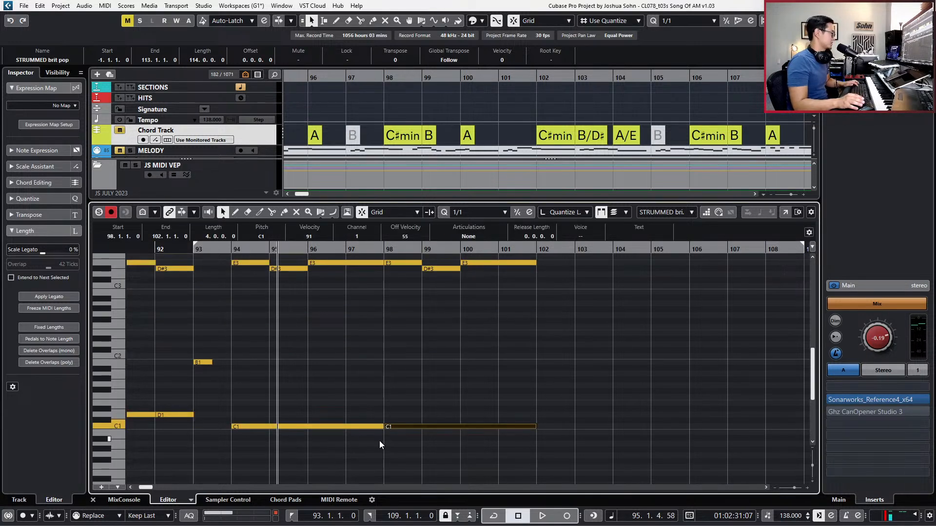
# Duplicate the strummed chords of bars 98 to 101 to start at bar 102.
pyautogui.scroll(3, 380, 424)
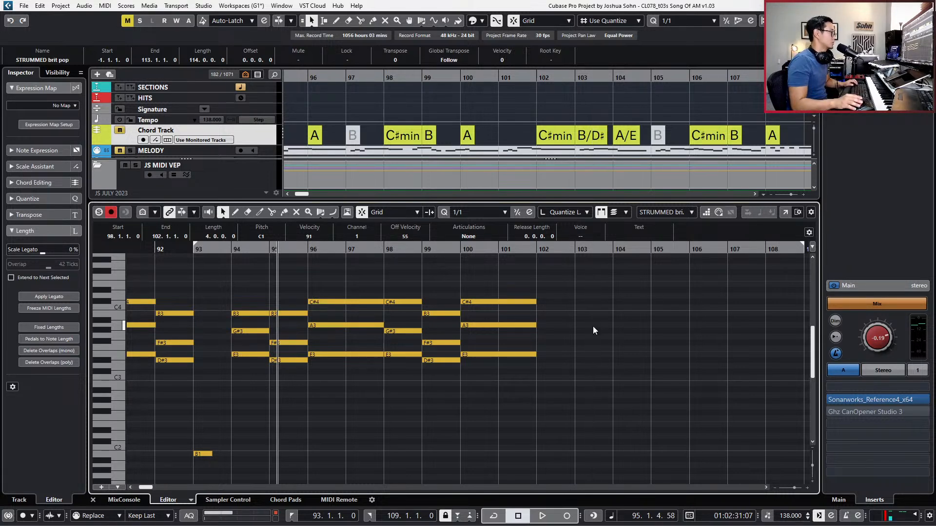
pyautogui.hscroll(3, 592, 326)
pyautogui.moveTo(483, 279); pyautogui.dragTo(246, 378)
pyautogui.hotkey('ctrl', 'd')
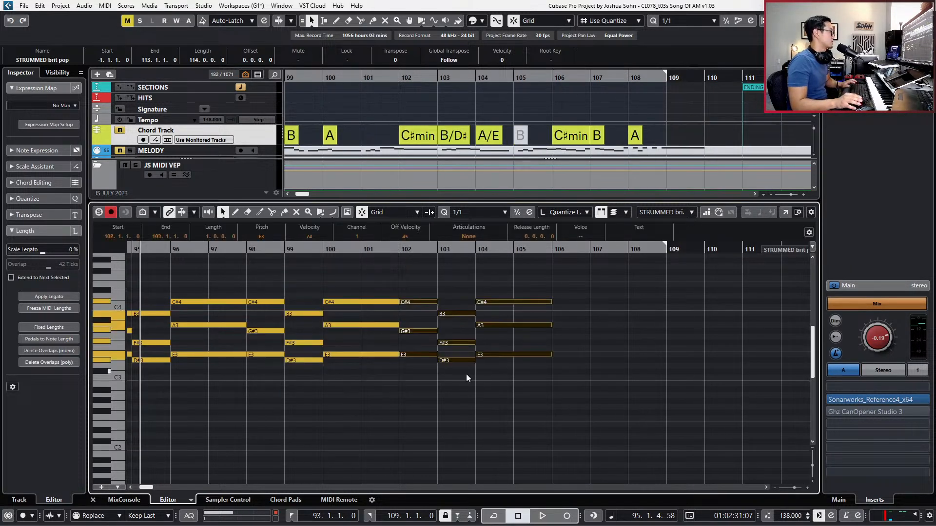
# Listen to the chords around bar 103 and duplicate the chords of bars 102 to 105 to start at bar 106.
pyautogui.click(473, 399)
pyautogui.click(452, 314)
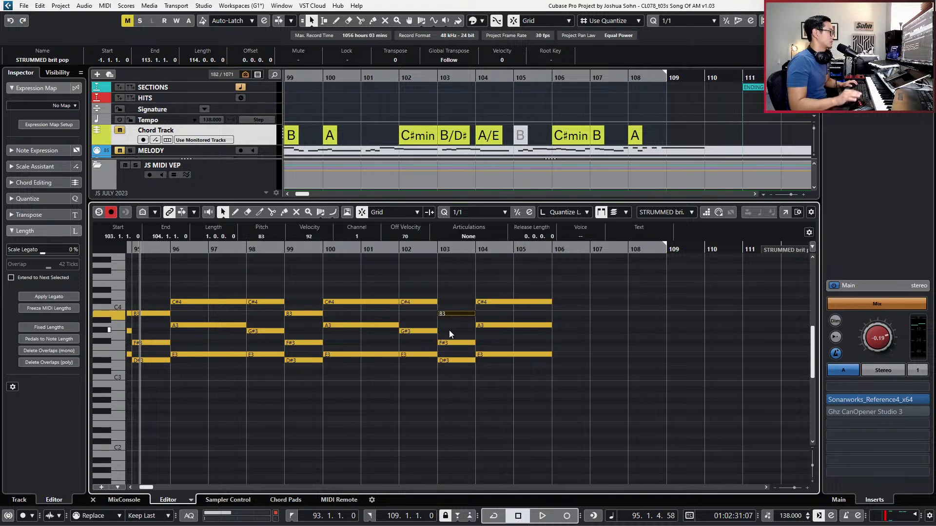
pyautogui.press('space')
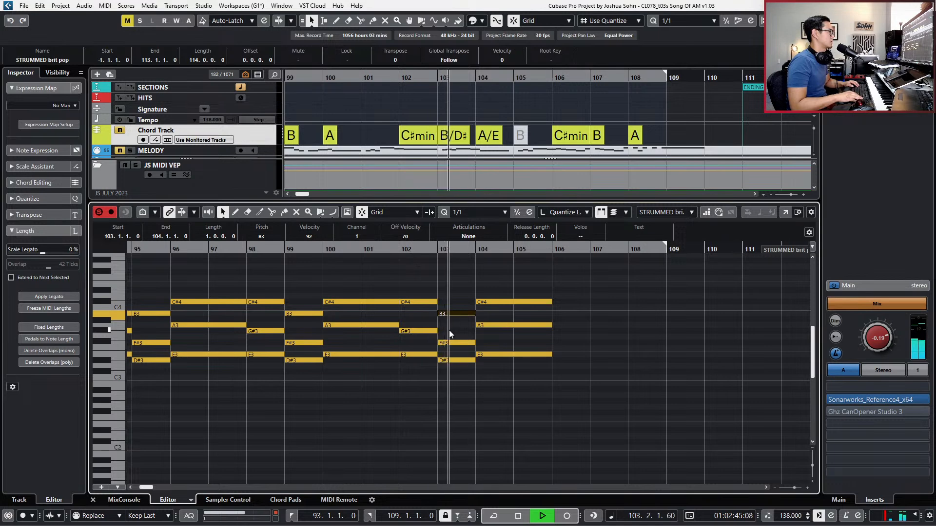
pyautogui.press('g')
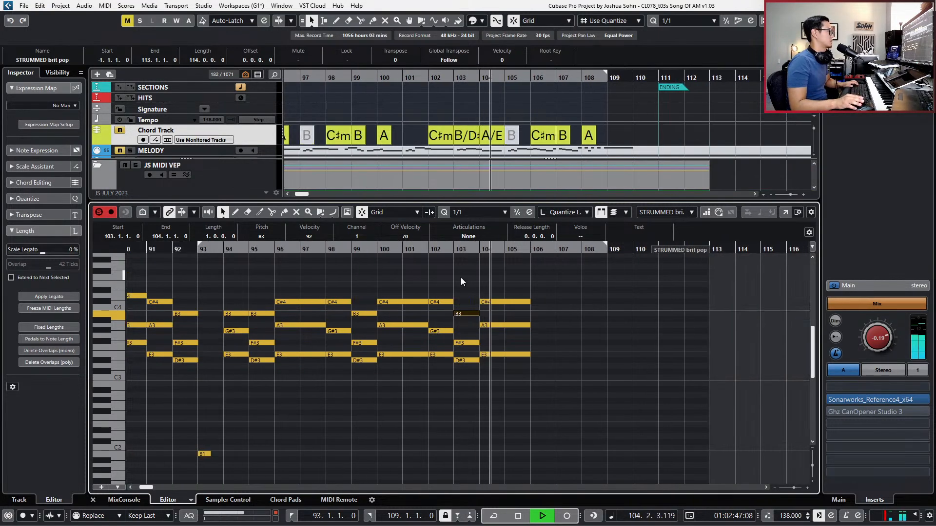
pyautogui.click(557, 395)
# Duplicate the two C1 pattern notes spanning bars 94 to 101 to start at bar 102.
pyautogui.scroll(-5, 558, 396)
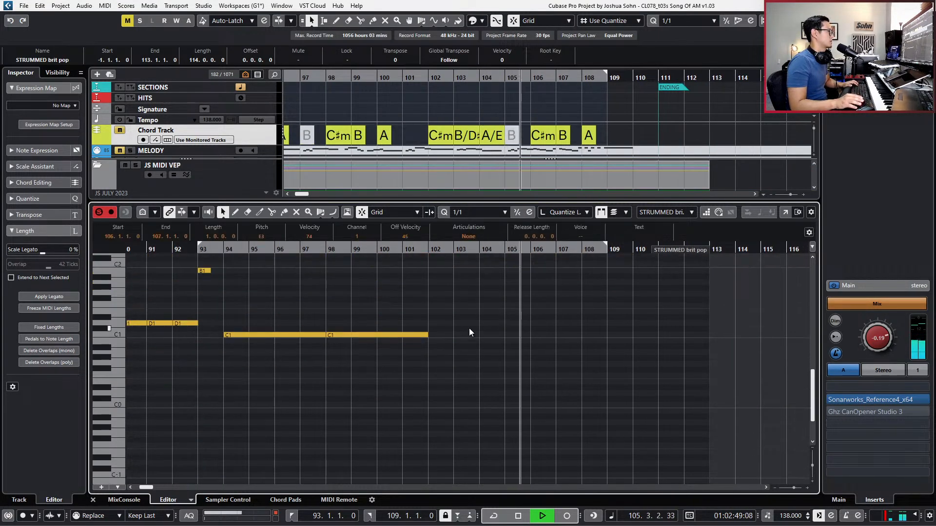
pyautogui.moveTo(415, 321); pyautogui.dragTo(304, 353)
pyautogui.hotkey('ctrl', 'd')
# Lengthen the final A chord at bar 108 to three bars so it ends at bar 111.
pyautogui.scroll(5, 437, 315)
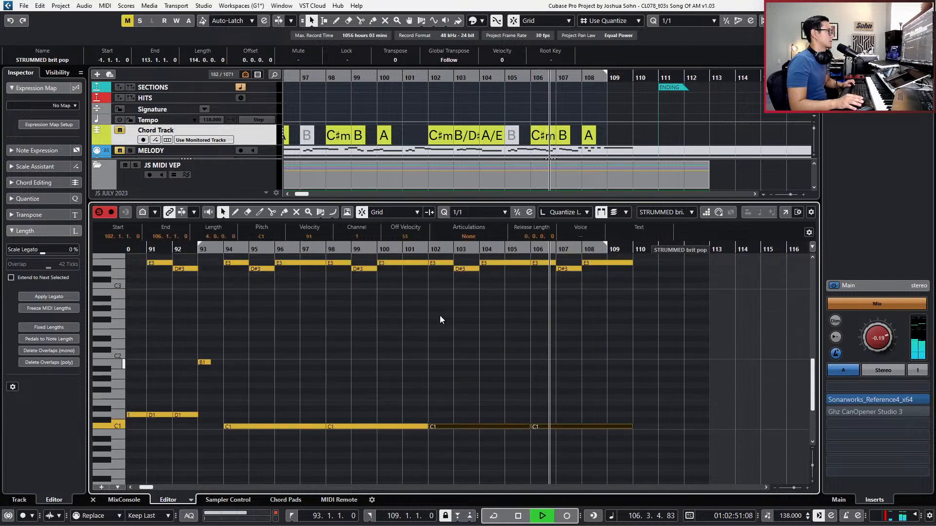
pyautogui.press('h')
pyautogui.press('h')
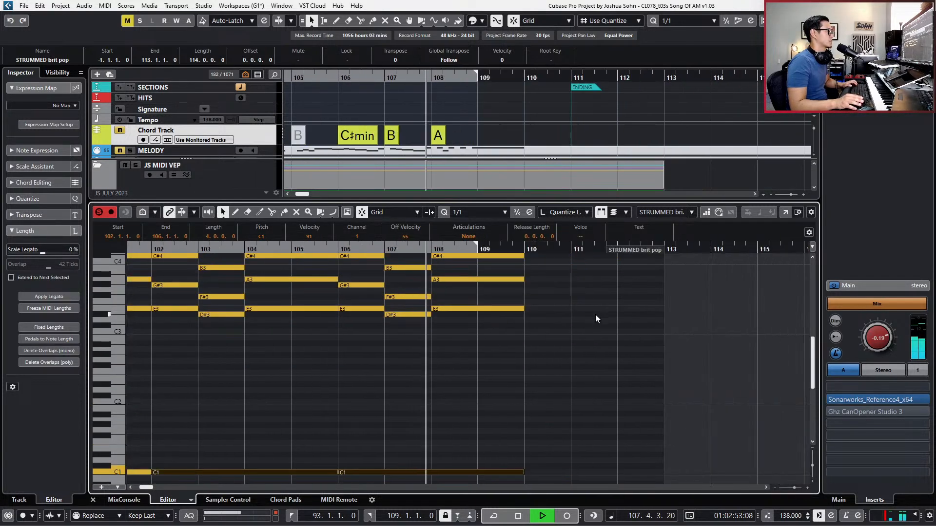
pyautogui.click(546, 318)
pyautogui.scroll(4, 536, 337)
pyautogui.moveTo(530, 349); pyautogui.dragTo(499, 425)
pyautogui.hotkey('alt', 'shift', 'Right')
pyautogui.scroll(-4, 504, 419)
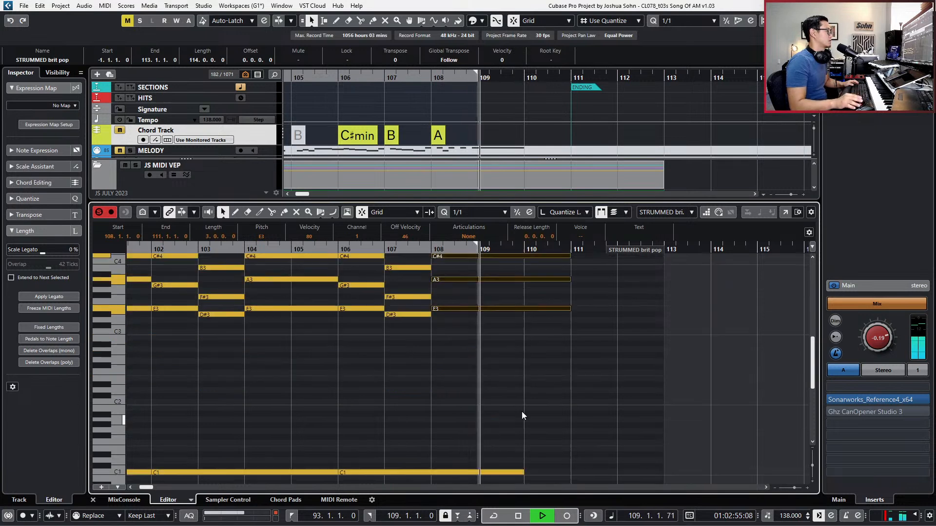
pyautogui.scroll(-1, 533, 417)
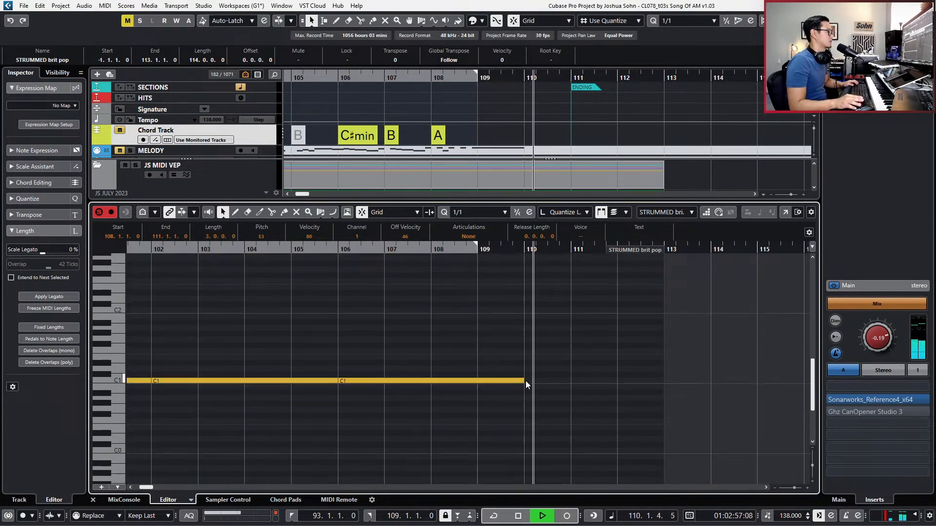
# Lengthen the last C1 pattern note to end at bar 111 and play back from bar 108.
pyautogui.moveTo(521, 381); pyautogui.dragTo(570, 381)
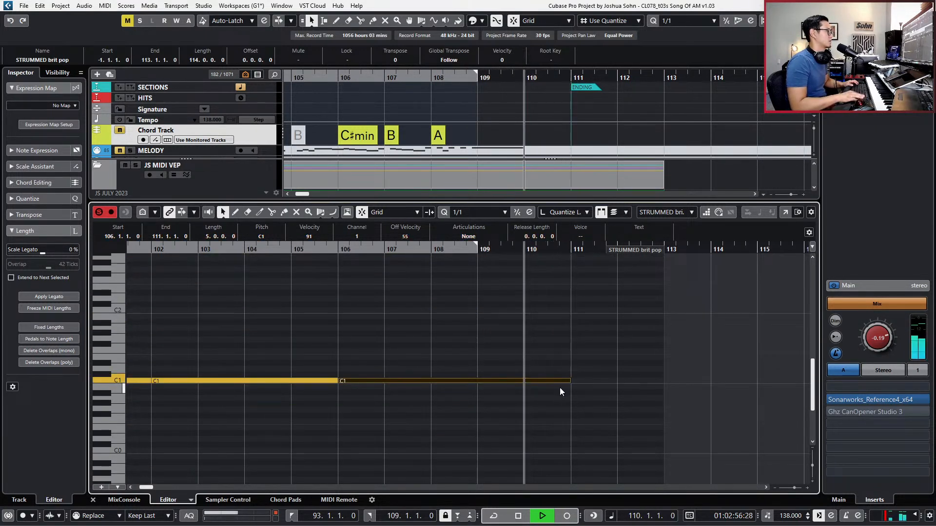
pyautogui.scroll(2, 566, 385)
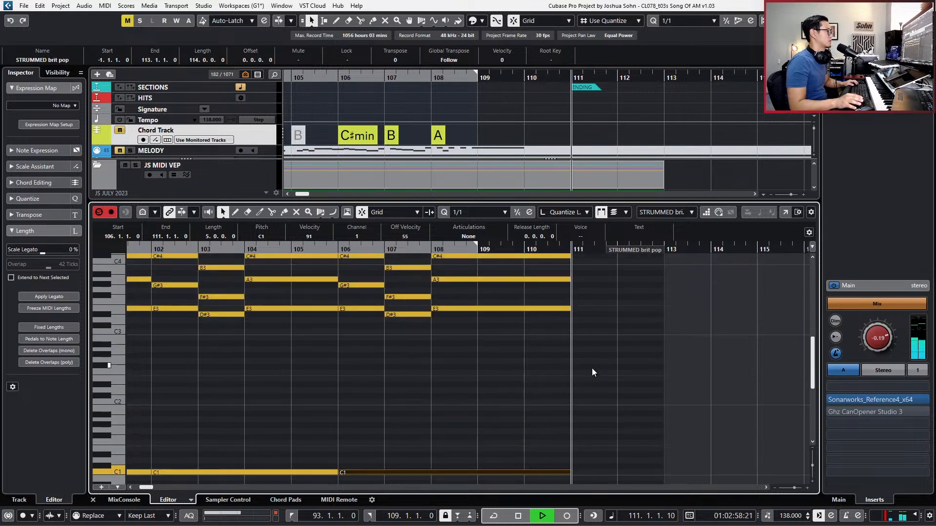
pyautogui.press('b')
pyautogui.press('b')
pyautogui.press('b')
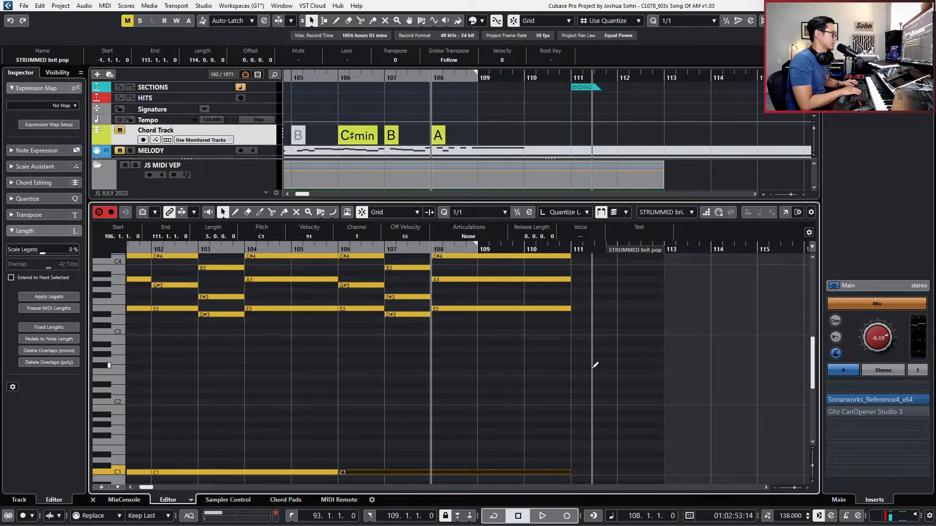
pyautogui.press('space')
# Split the final A chord's three notes at bar 110.
pyautogui.scroll(2, 571, 296)
pyautogui.moveTo(571, 300); pyautogui.dragTo(516, 420)
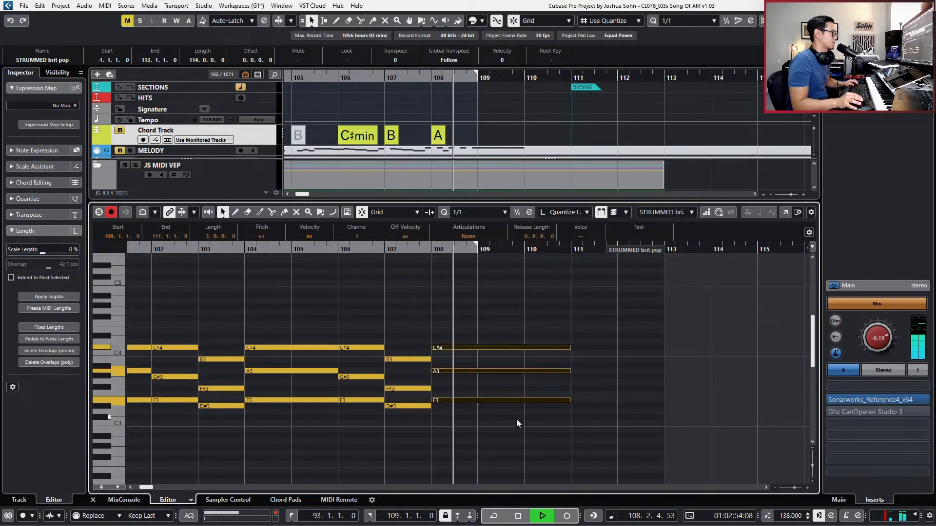
pyautogui.keyDown('alt'); pyautogui.click(528, 350); pyautogui.keyUp('alt')
pyautogui.scroll(-1, 549, 336)
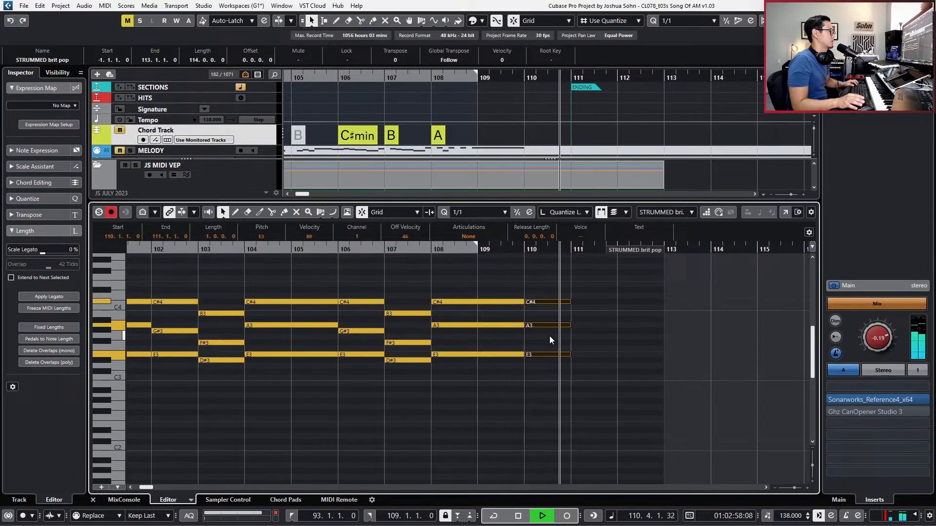
# Split the last C1 pattern note at bar 110, transpose the one-bar piece up to E1 and listen to it.
pyautogui.press('space')
pyautogui.scroll(-3, 549, 340)
pyautogui.click(539, 382)
pyautogui.keyDown('alt'); pyautogui.click(525, 381); pyautogui.keyUp('alt')
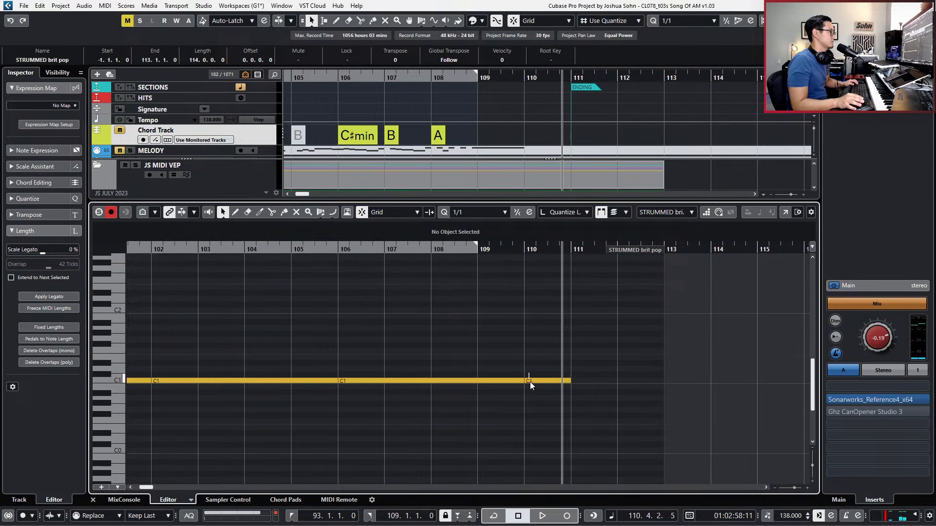
pyautogui.press('Up')
pyautogui.press('Up')
pyautogui.press('Up')
pyautogui.press('Up')
pyautogui.press('l')
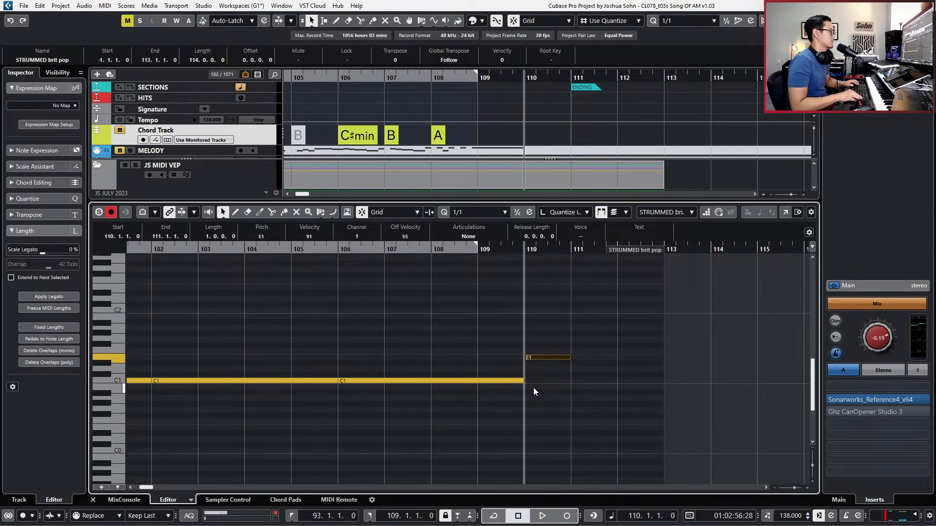
pyautogui.press('space')
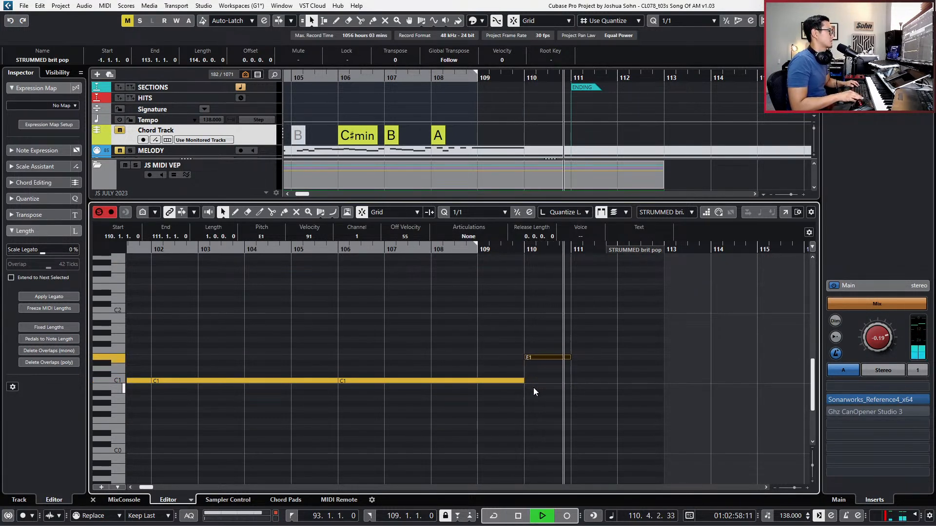
pyautogui.press('space')
# Shorten the last C1 pattern note to end at bar 109.
pyautogui.scroll(2, 548, 356)
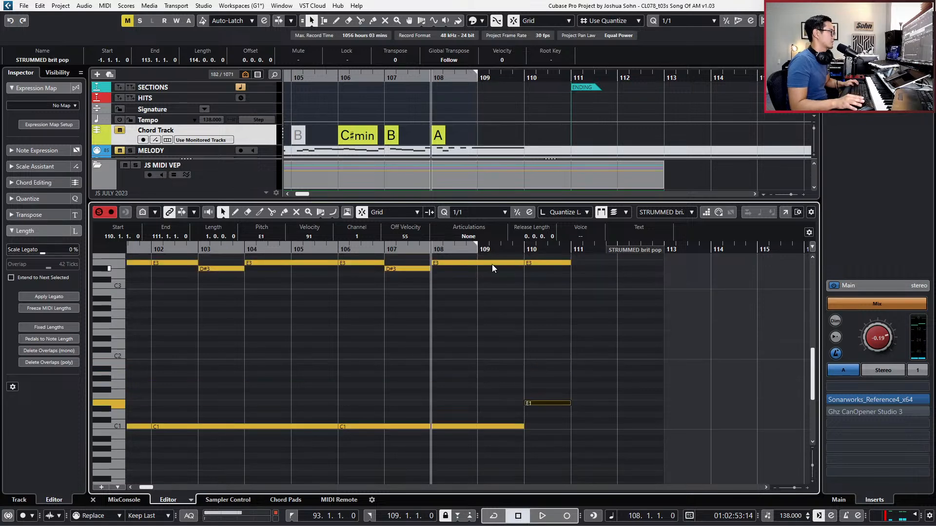
pyautogui.click(477, 258)
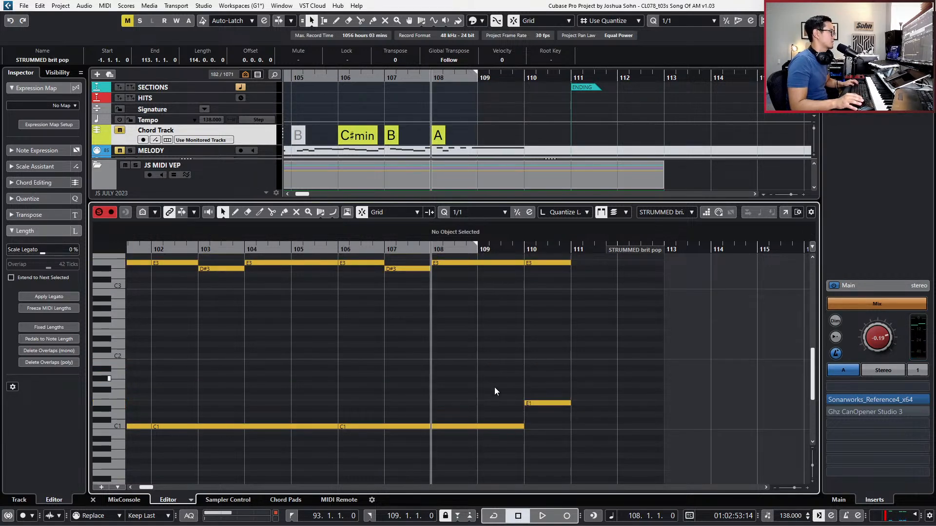
pyautogui.moveTo(521, 426); pyautogui.dragTo(477, 423)
# Glue the two pieces of the final A chord back into single notes spanning bars 108 to 111.
pyautogui.scroll(2, 512, 360)
pyautogui.moveTo(512, 326); pyautogui.dragTo(526, 441)
pyautogui.hotkey('ctrl', 'f')
pyautogui.press('Escape')
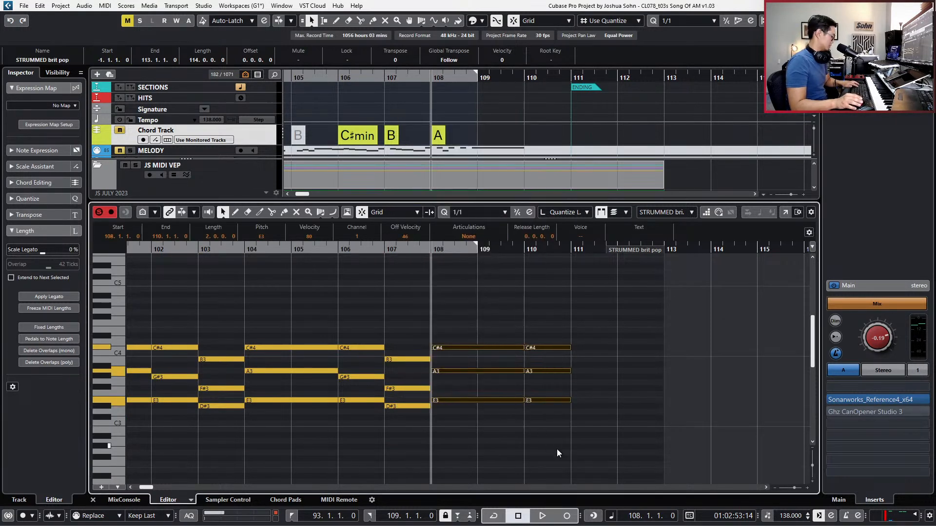
# Extend the E1 pattern note's start to bar 109 and listen to the ending.
pyautogui.click(556, 449)
pyautogui.scroll(-4, 553, 429)
pyautogui.click(531, 449)
pyautogui.hotkey('alt', 'Left')
pyautogui.press('space')
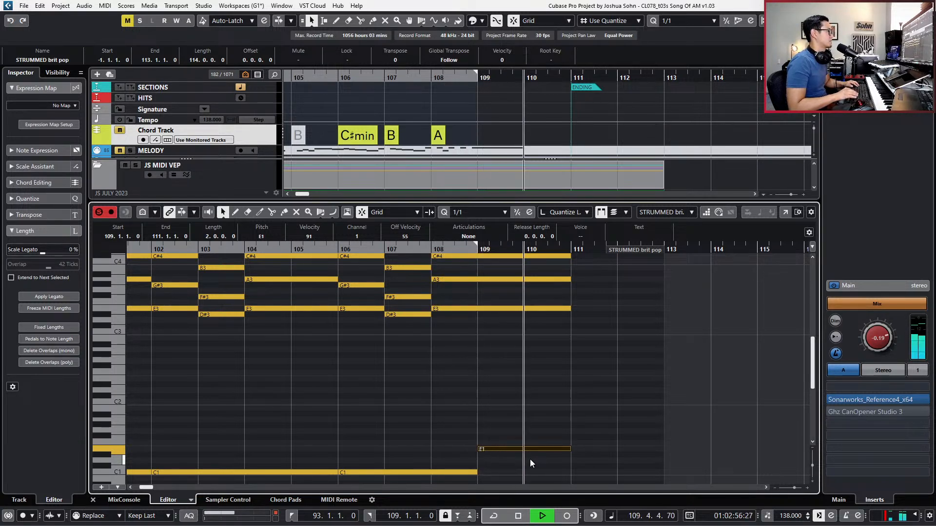
pyautogui.press('space')
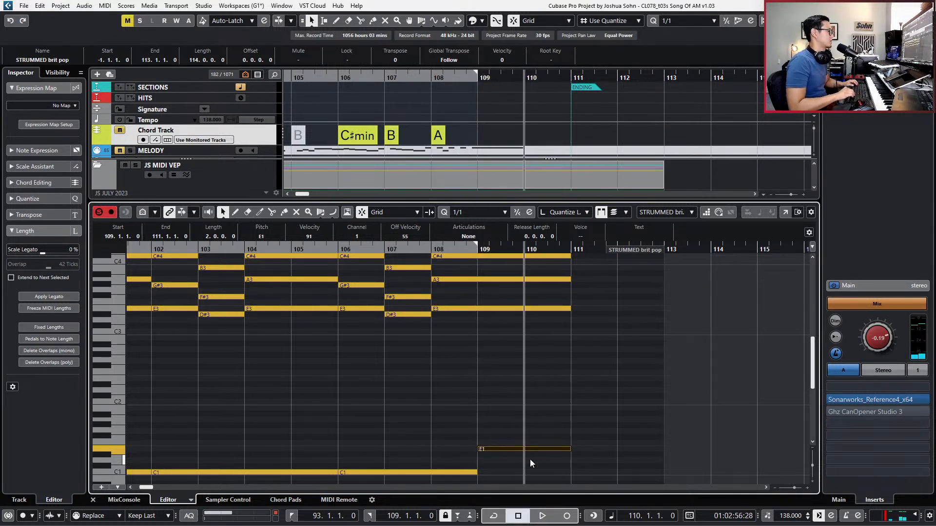
# Restore the E1 note's start to bar 110, lengthen the last C1 note to bar 110 and play the ending.
pyautogui.hotkey('alt', '[')
pyautogui.hotkey('ctrl', 'Left')
pyautogui.hotkey('ctrl', 'Left')
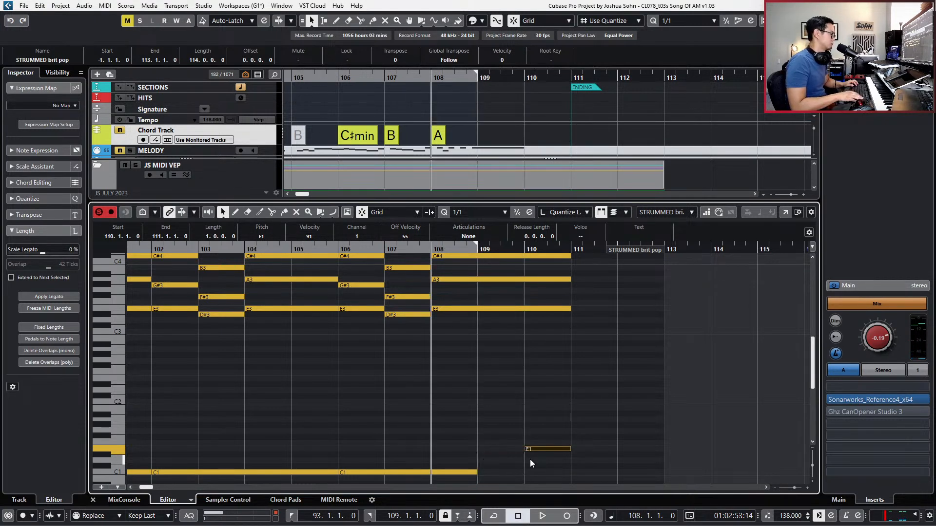
pyautogui.scroll(-4, 530, 459)
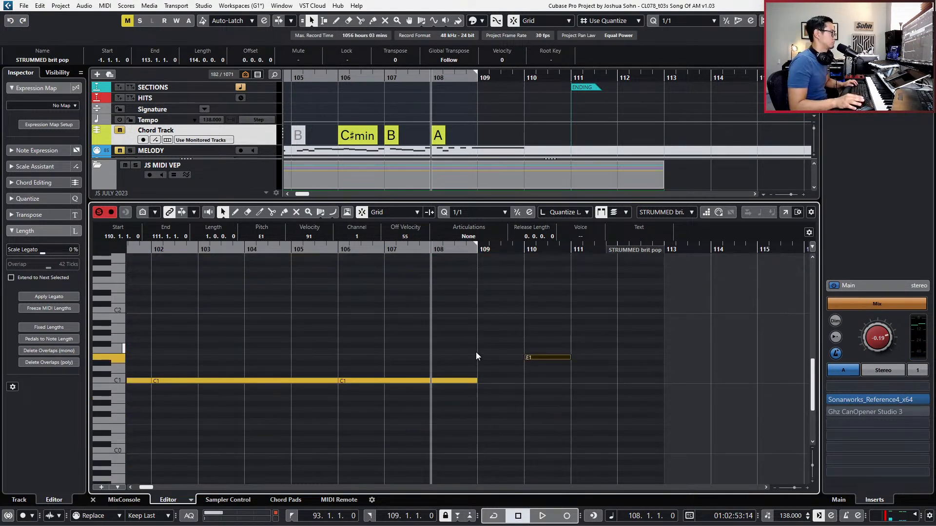
pyautogui.click(466, 381)
pyautogui.hotkey('alt', 'Right')
pyautogui.press('space')
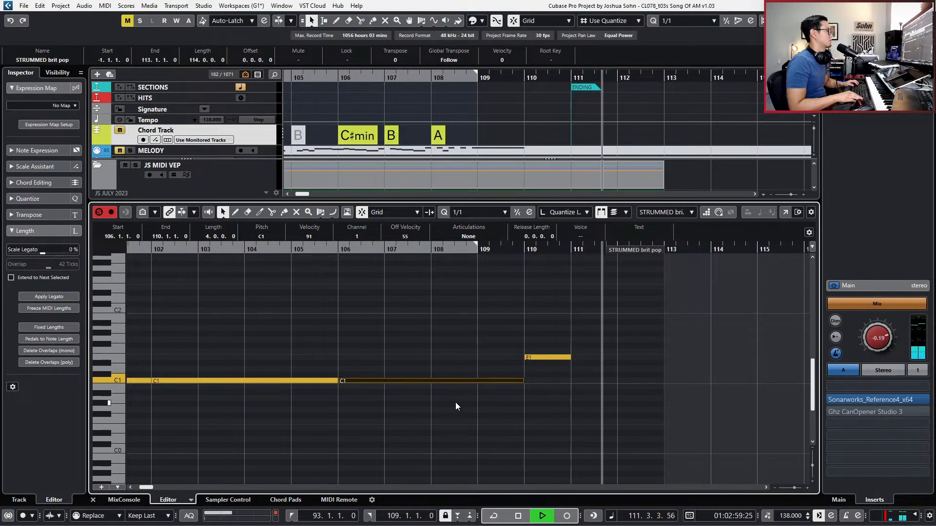
pyautogui.press('space')
pyautogui.press('KP_Subtract')
pyautogui.press('KP_Subtract')
pyautogui.press('KP_Subtract')
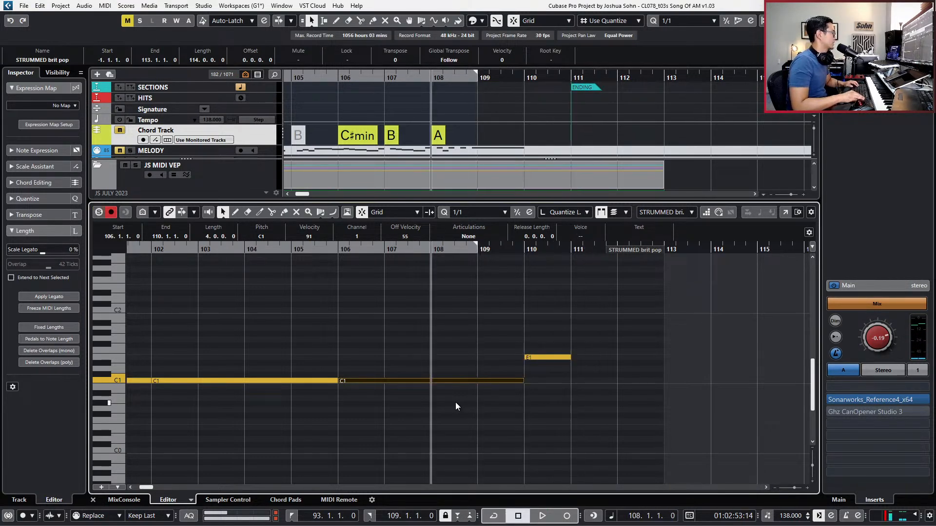
# Check the arrangement, reopen the STRUMMED brit pop part and extend the E1 pattern note's start to bar 109.
pyautogui.hotkey('ctrl', 'e')
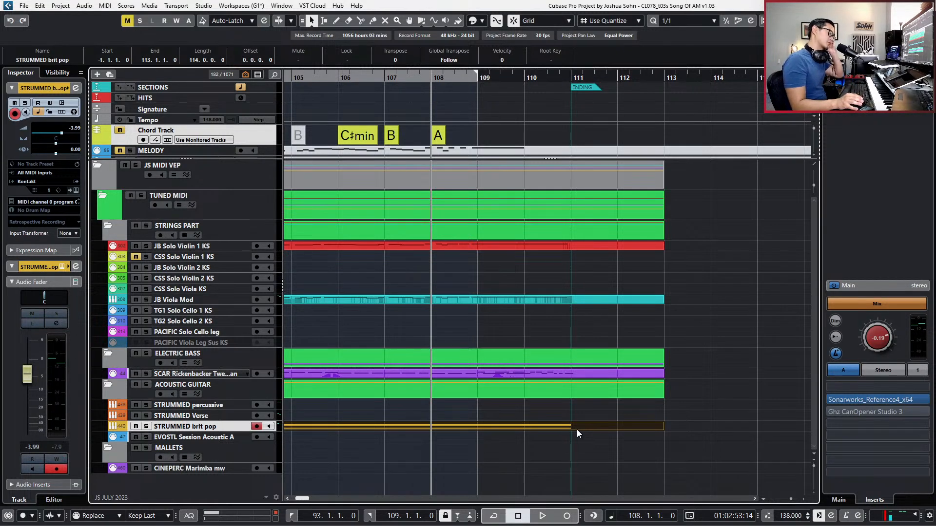
pyautogui.doubleClick(521, 426)
pyautogui.click(540, 358)
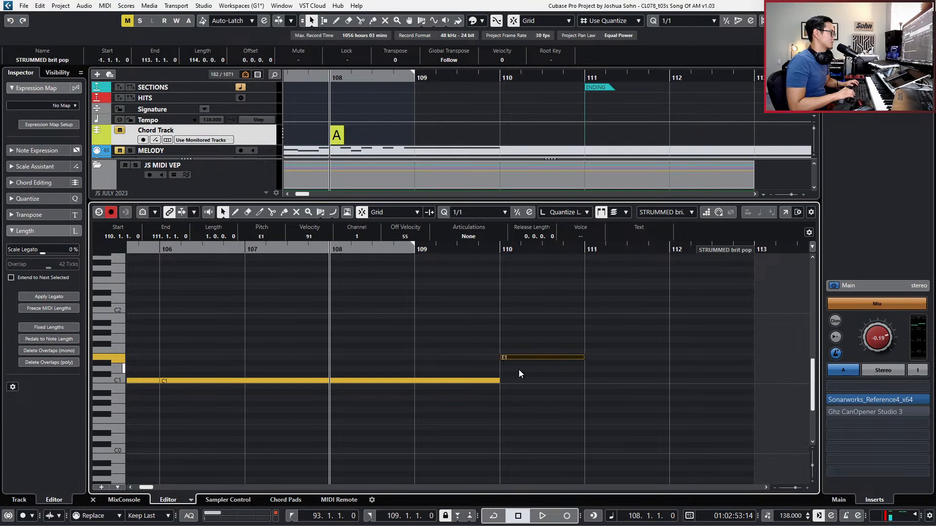
pyautogui.press('l')
pyautogui.press('g')
pyautogui.press('g')
pyautogui.press('g')
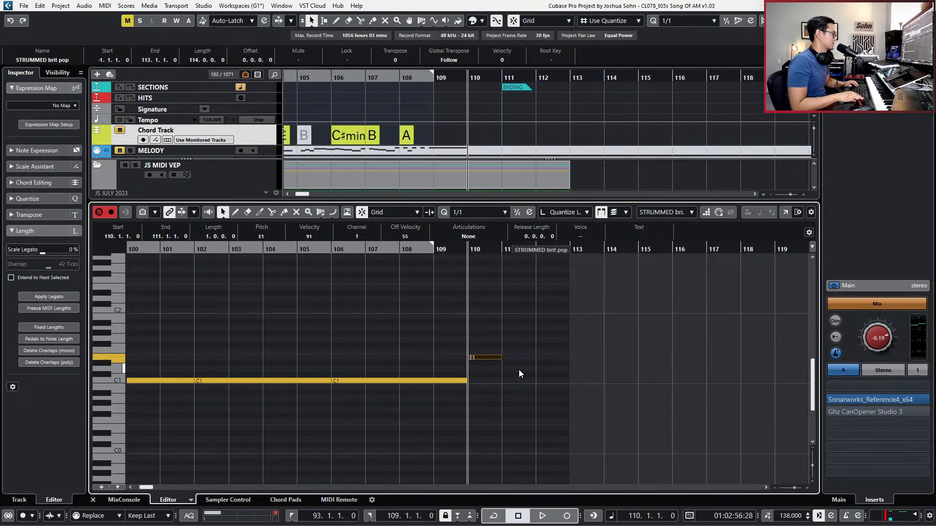
pyautogui.hotkey('alt', 'Left')
# Shorten the last C1 pattern note to end at bar 109 and play the ending from bar 106.
pyautogui.press('-')
pyautogui.press('-')
pyautogui.press('-')
pyautogui.press('-')
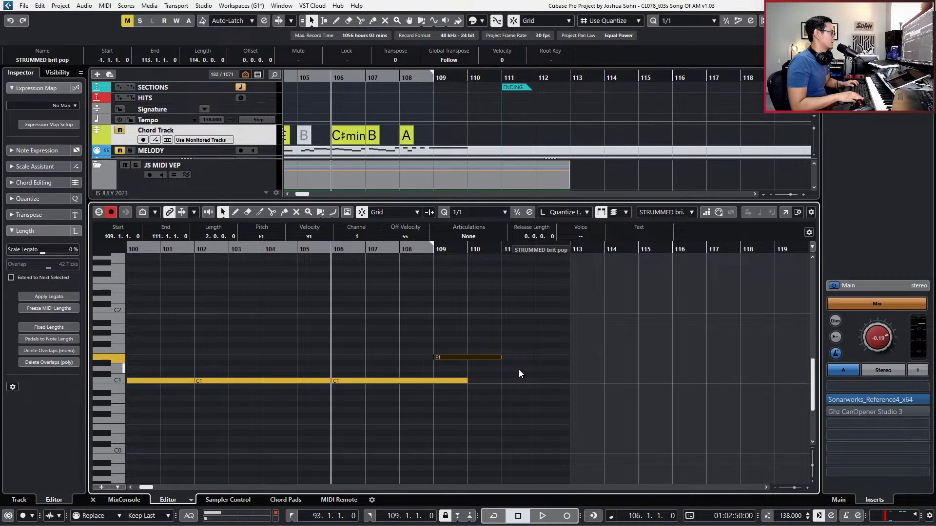
pyautogui.moveTo(479, 376); pyautogui.dragTo(457, 386)
pyautogui.press('space')
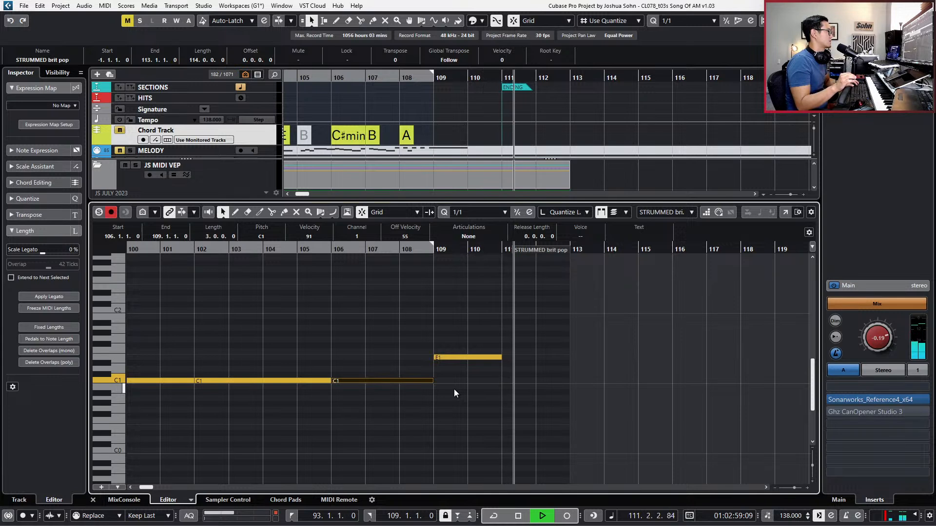
pyautogui.press('space')
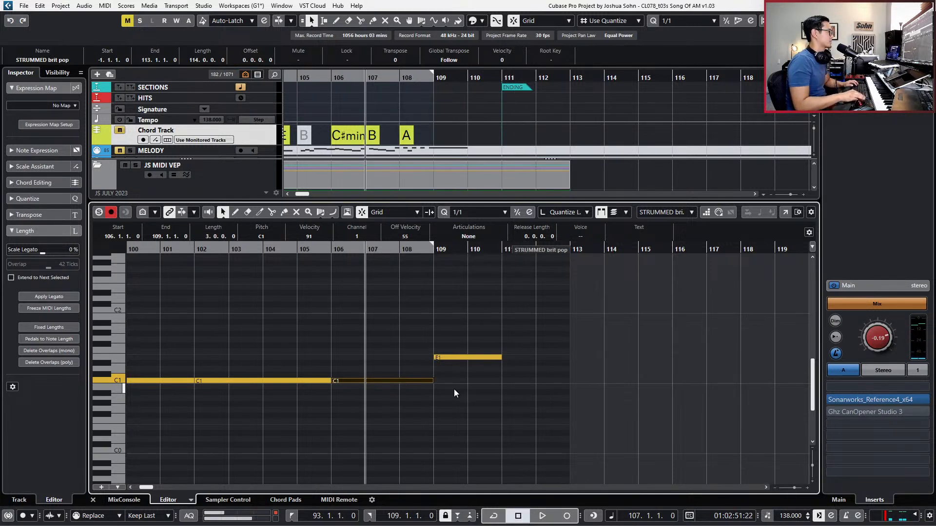
# Lengthen the E1 pattern note to end at bar 112 and play the ending from bar 106.
pyautogui.click(483, 357)
pyautogui.hotkey('alt', 'Right')
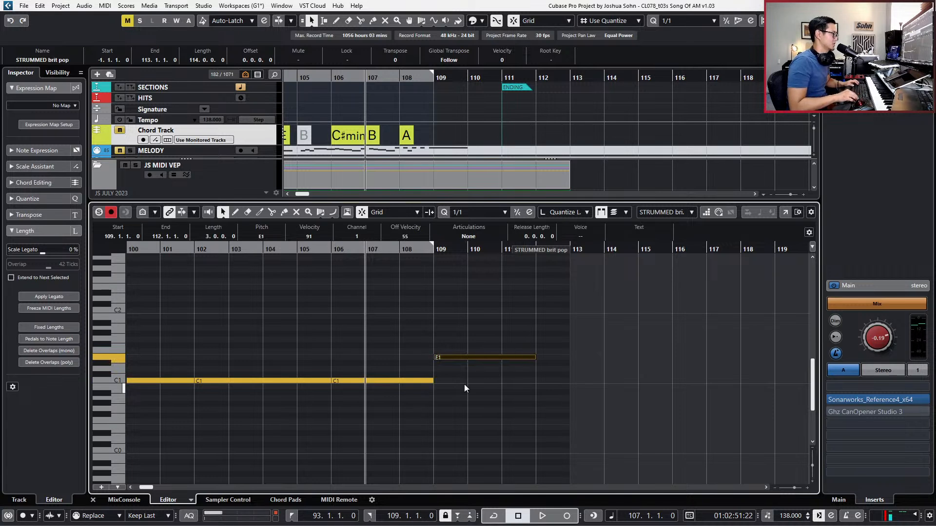
pyautogui.press('KP_Subtract')
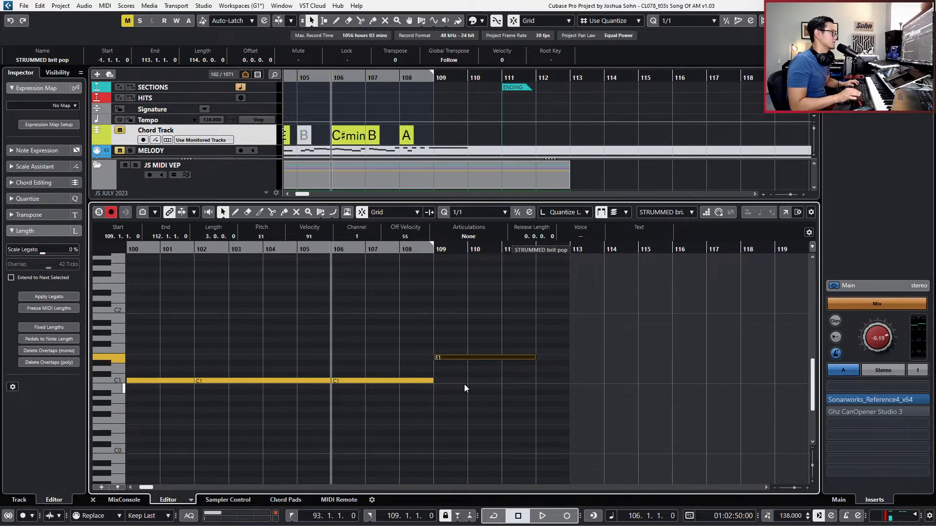
pyautogui.press('space')
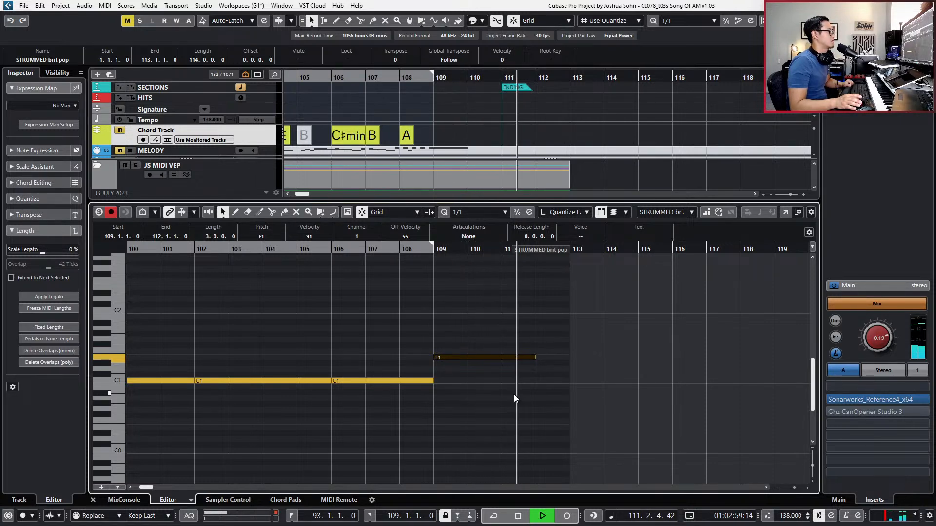
pyautogui.press('space')
# Leave the guitar part and open the JB Solo Violin 1, JB Viola Mod and SCAR Rickenbacker bass parts together for editing.
pyautogui.hotkey('ctrl', 'alt', 'e')
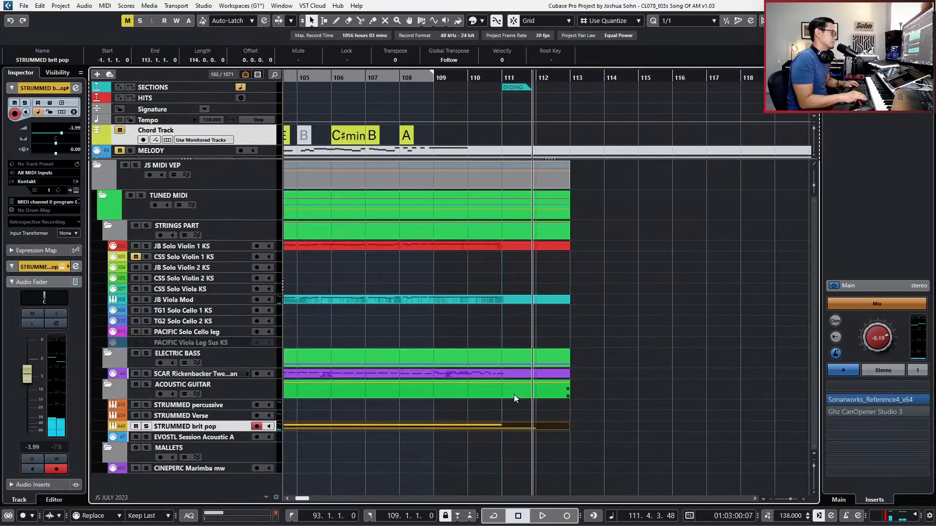
pyautogui.press('KP_Subtract')
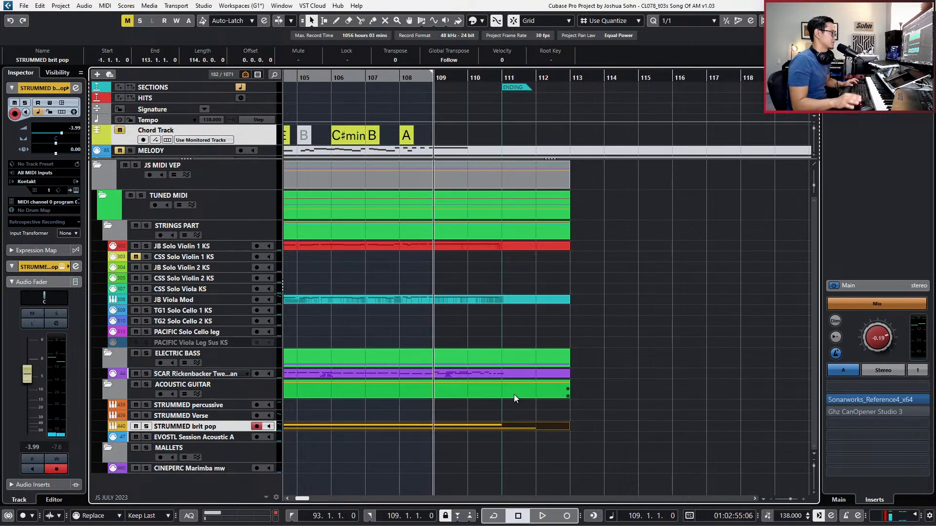
pyautogui.press('h')
pyautogui.click(516, 376)
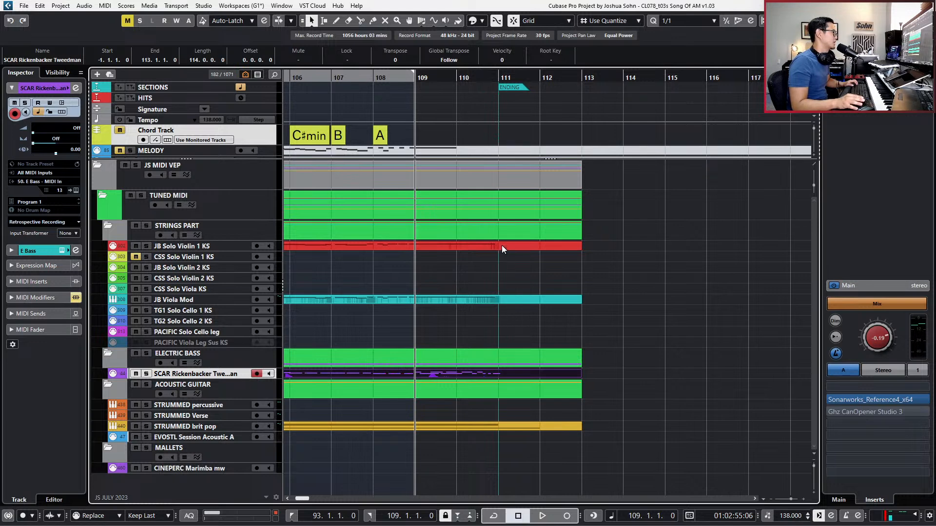
pyautogui.moveTo(503, 248); pyautogui.dragTo(501, 247)
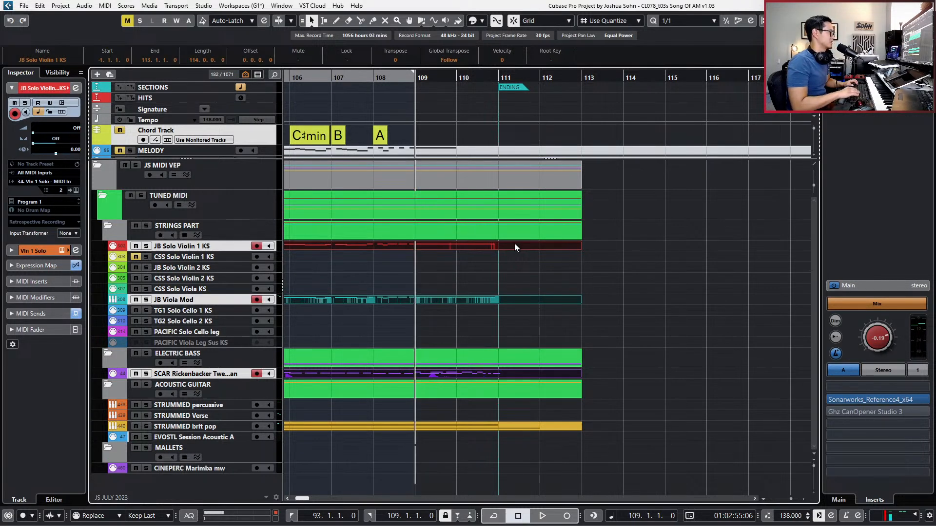
pyautogui.doubleClick(513, 246)
# Lengthen the final sustained B4 violin and B3 viola notes to end at bar 112.
pyautogui.moveTo(428, 460); pyautogui.dragTo(437, 435)
pyautogui.hotkey('alt', 'Right')
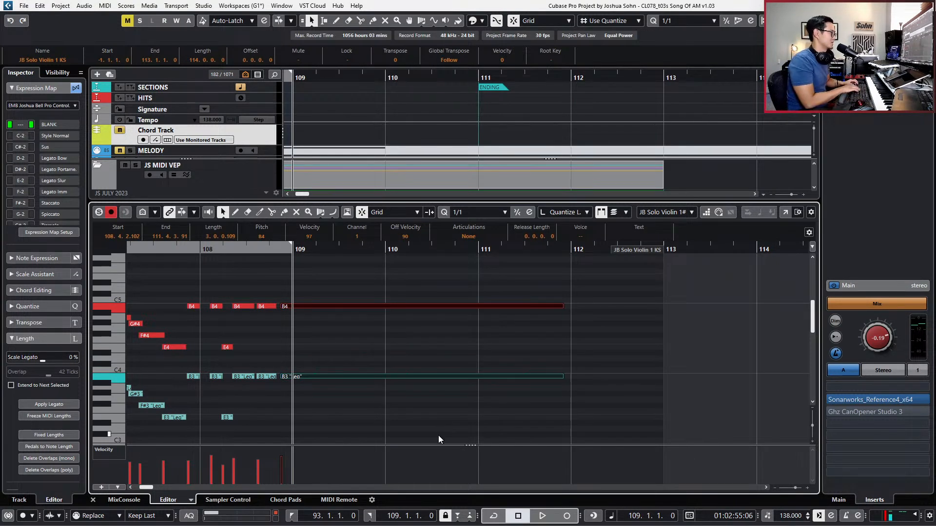
pyautogui.press('KP_Subtract')
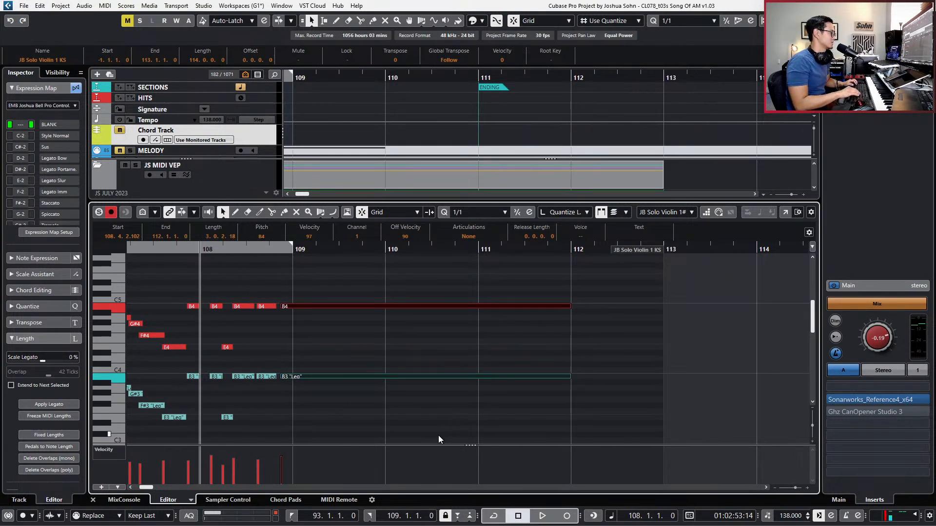
# Play the ending from bar 108 with the last A1 bass note selected to check the bass line.
pyautogui.scroll(-3, 442, 432)
pyautogui.scroll(-3, 448, 386)
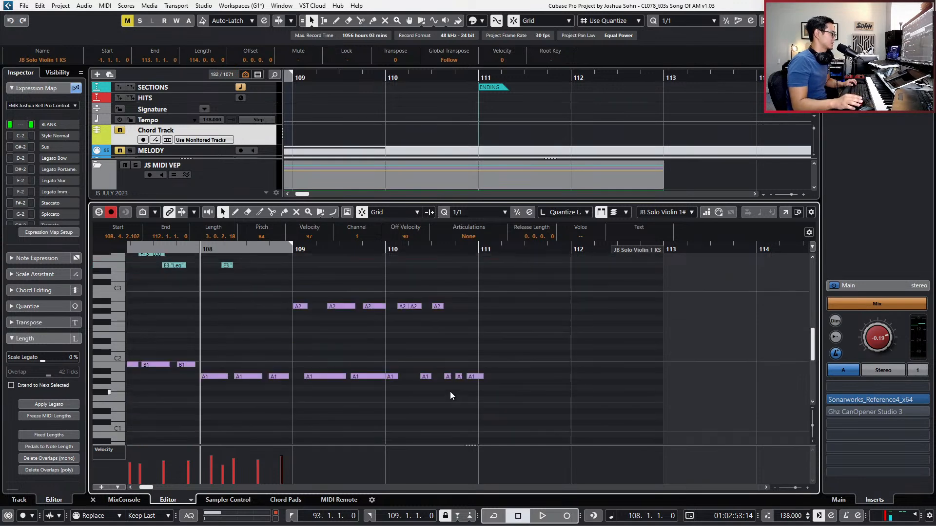
pyautogui.click(495, 375)
pyautogui.click(482, 376)
pyautogui.press('space')
pyautogui.scroll(1, 487, 360)
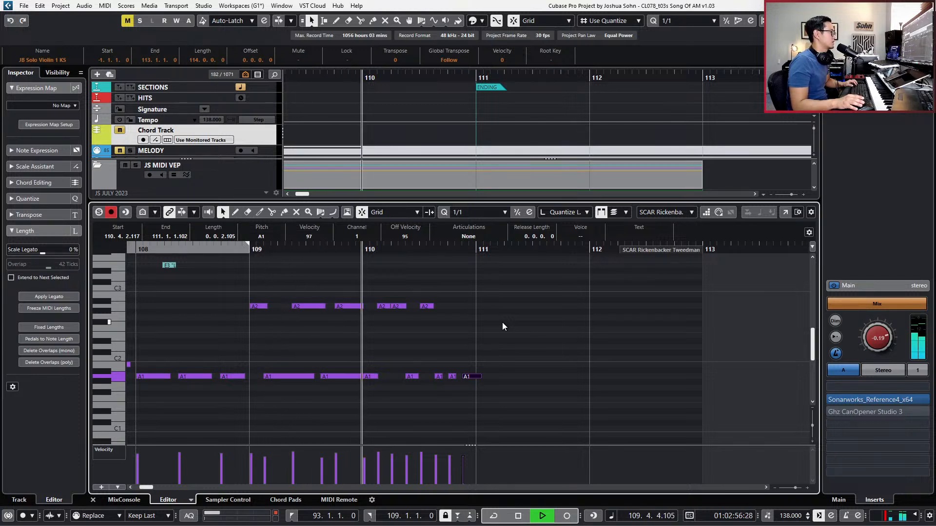
pyautogui.press('space')
# Shorten the last A1 bass note of bar 110 to end at bar 111.
pyautogui.moveTo(485, 295); pyautogui.dragTo(372, 404)
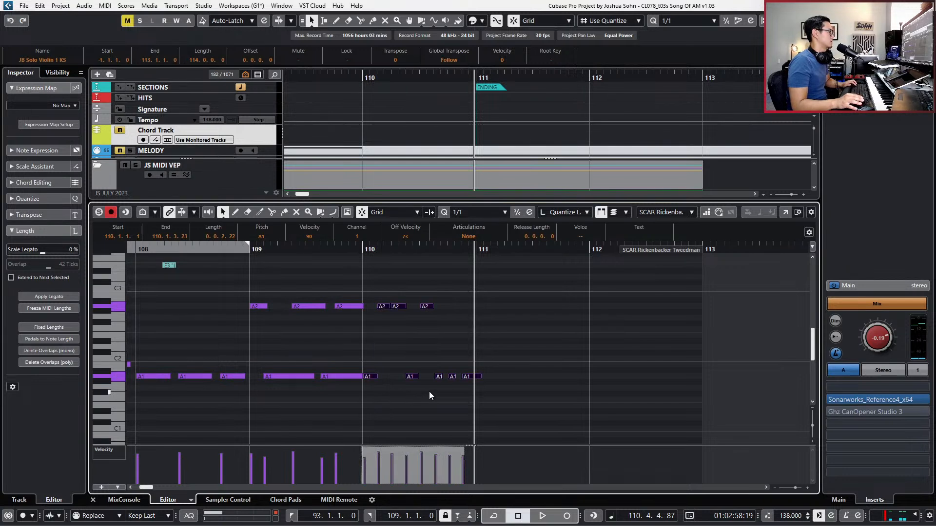
pyautogui.click(485, 387)
pyautogui.moveTo(480, 375); pyautogui.dragTo(472, 375)
pyautogui.press('h')
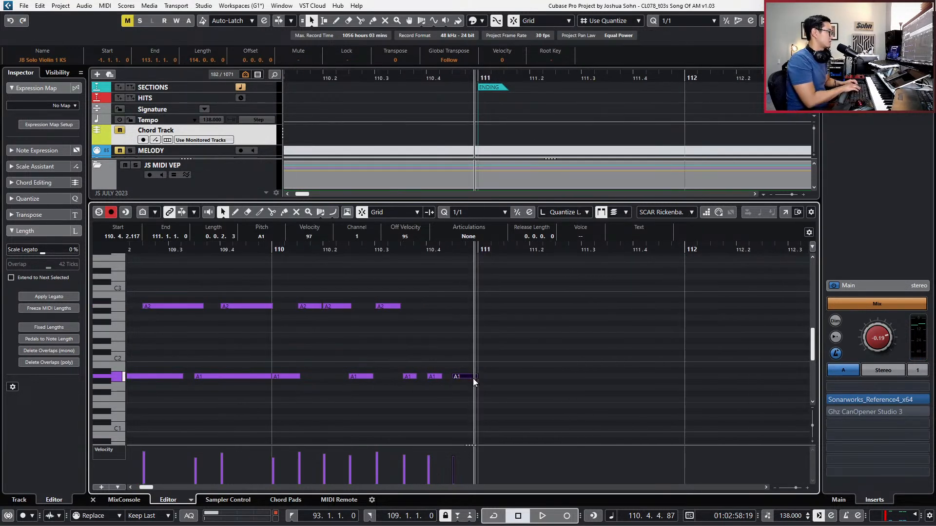
# Set the grid to 1/8 and duplicate the last three A1 bass notes repeatedly to fill bar 111 with eighth notes.
pyautogui.press('8')
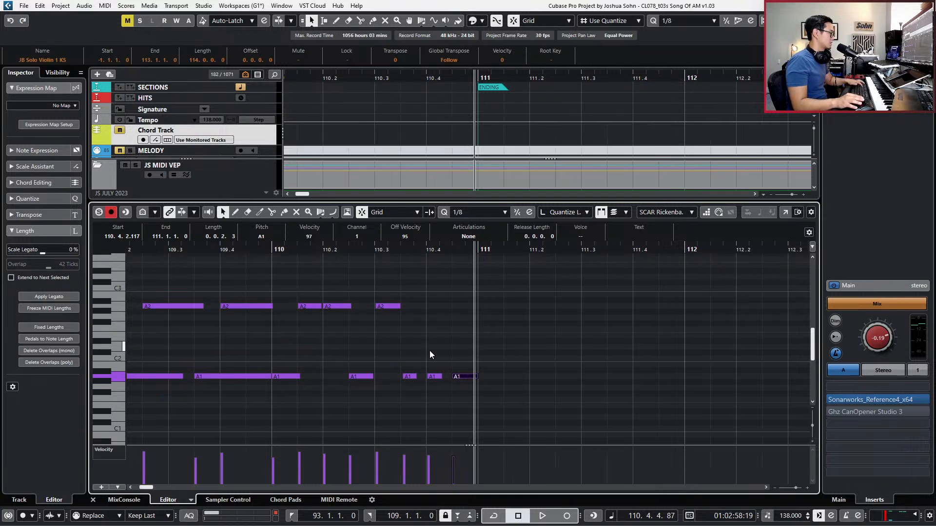
pyautogui.moveTo(409, 360); pyautogui.dragTo(503, 403)
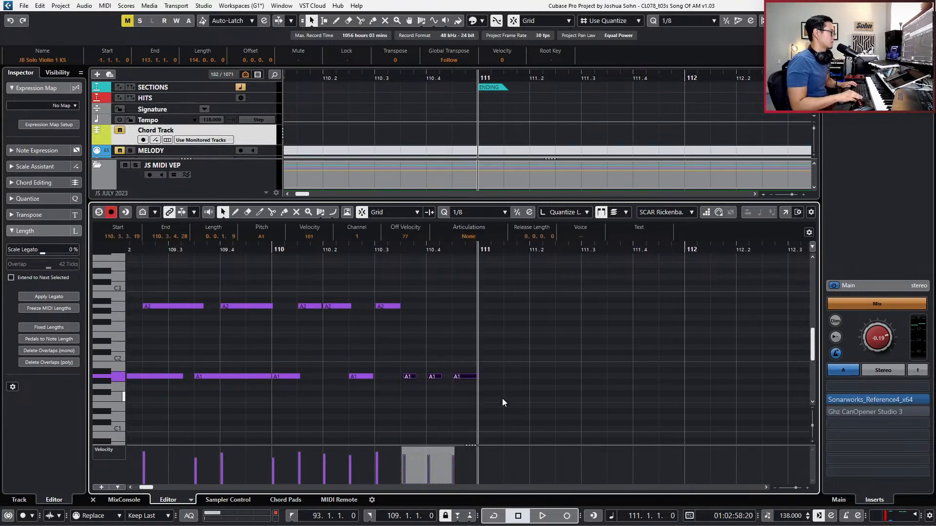
pyautogui.hotkey('ctrl', 'd')
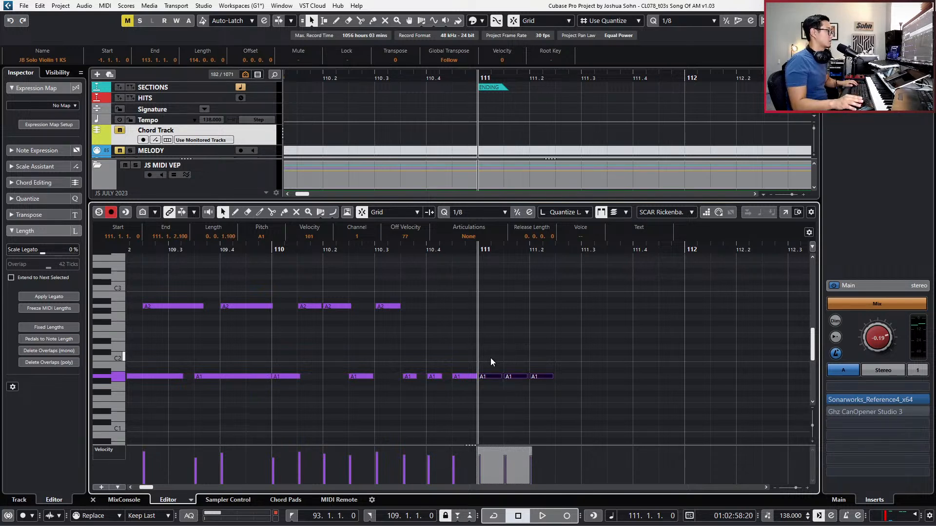
pyautogui.hotkey('ctrl', 'd')
pyautogui.hotkey('ctrl', 'Right')
pyautogui.hotkey('ctrl', 'd')
pyautogui.hotkey('ctrl', 'Left')
pyautogui.hotkey('ctrl', 'Left')
pyautogui.hotkey('ctrl', 'Left')
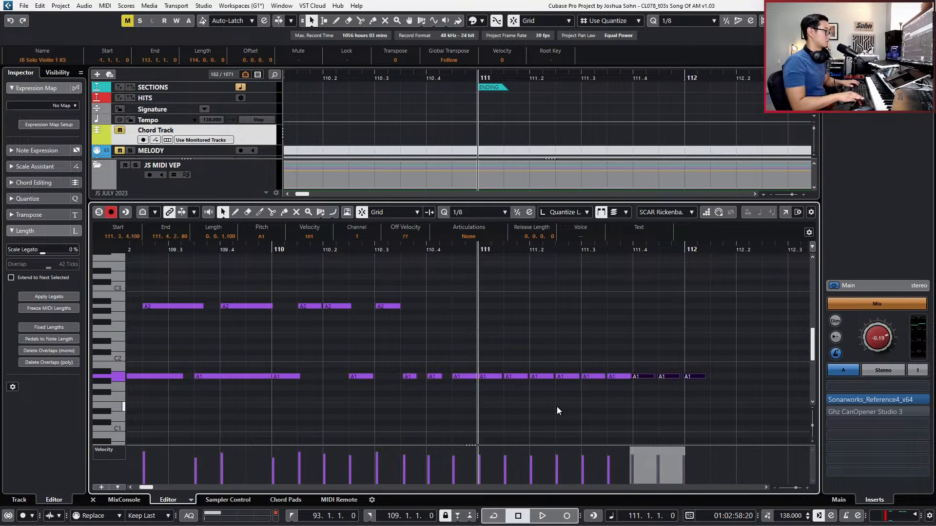
# Remove the extra A1 bass note past bar 112 and play the ending.
pyautogui.press('space')
pyautogui.moveTo(709, 354); pyautogui.dragTo(544, 400)
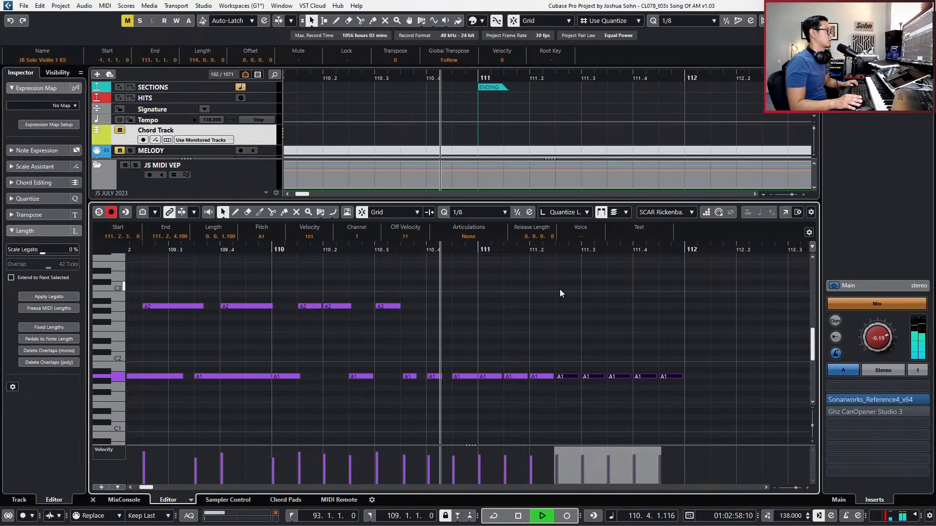
pyautogui.press('g')
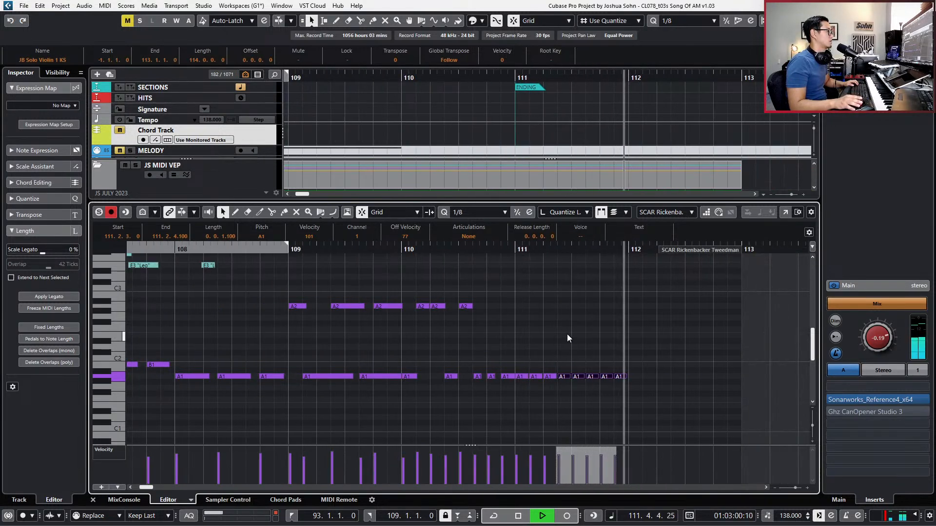
pyautogui.press('space')
# Return to the arrangement and play all parts through the ending in bar 111.
pyautogui.press('Return')
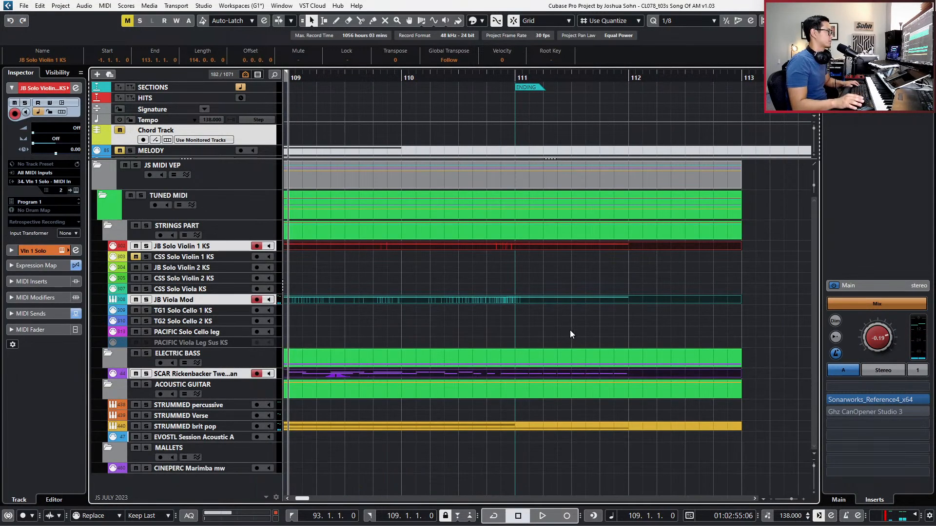
pyautogui.press('g')
pyautogui.press('KP_Subtract')
pyautogui.press('space')
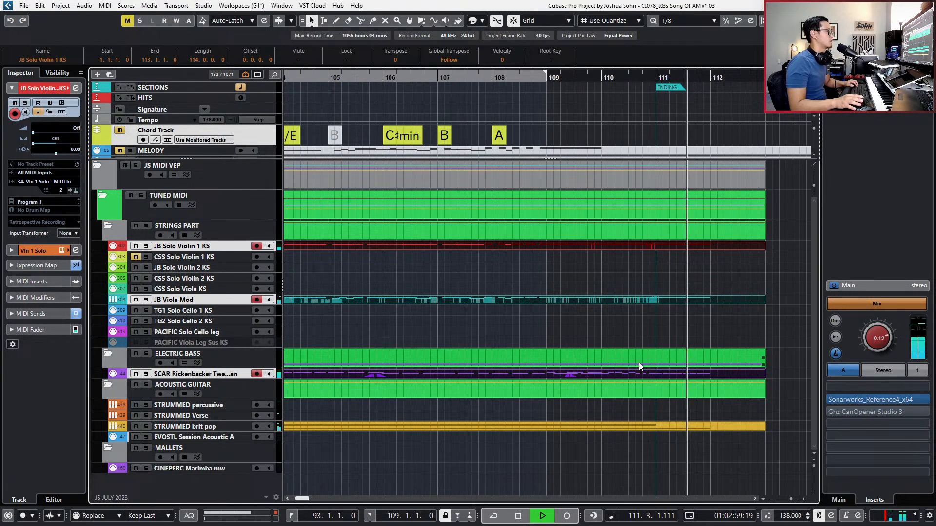
pyautogui.press('space')
# Open the STRUMMED brit pop part and lengthen its final C#4, A3 and E3 chord notes to end at bar 112.
pyautogui.click(651, 425)
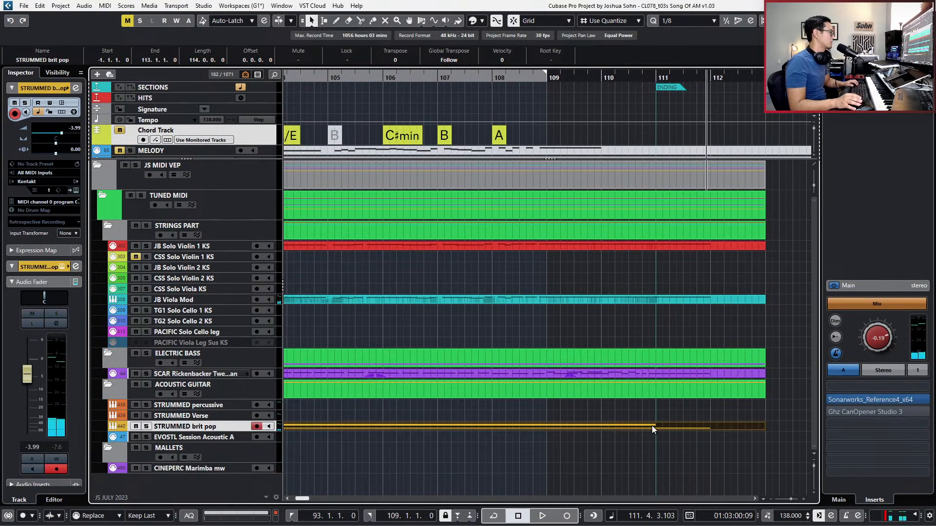
pyautogui.doubleClick(651, 425)
pyautogui.hotkey('alt', 'Right')
pyautogui.hotkey('alt', 'Right')
pyautogui.hotkey('alt', 'Right')
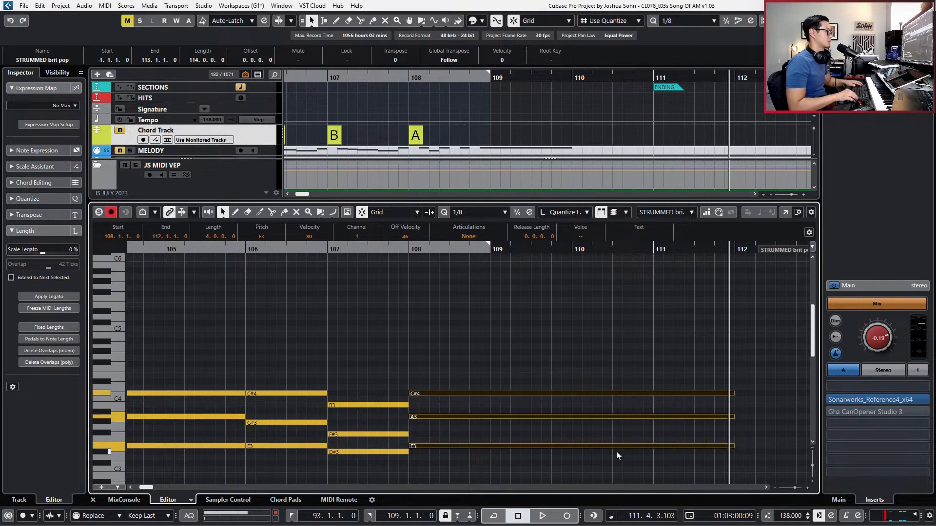
# Play the ending from bar 108 and reopen the STRUMMED brit pop part around bars 110–112.
pyautogui.press('l')
pyautogui.press('space')
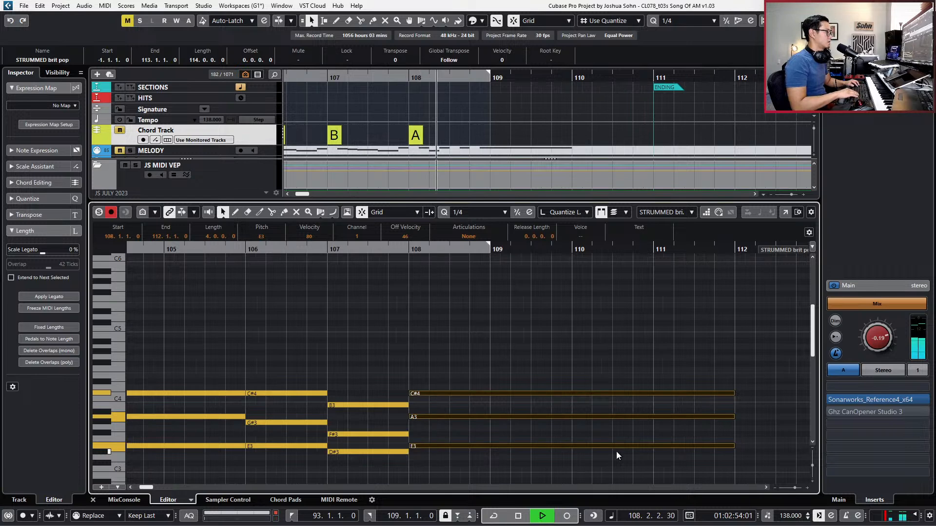
pyautogui.hotkey('ctrl', 'e')
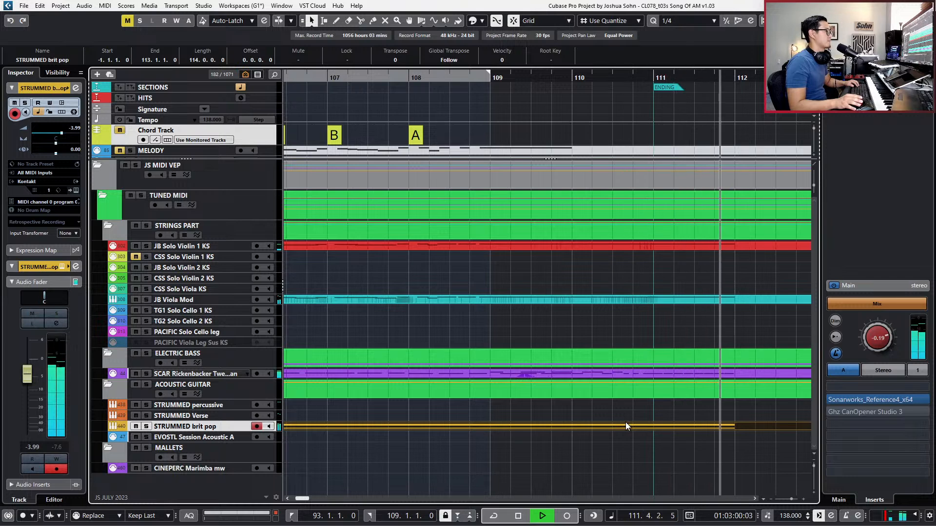
pyautogui.press('space')
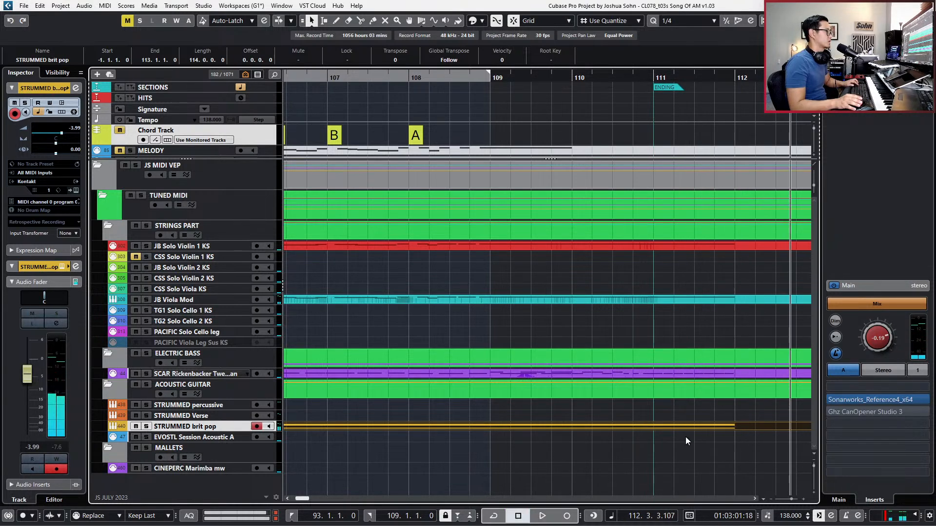
pyautogui.press('h')
pyautogui.doubleClick(616, 422)
pyautogui.press('h')
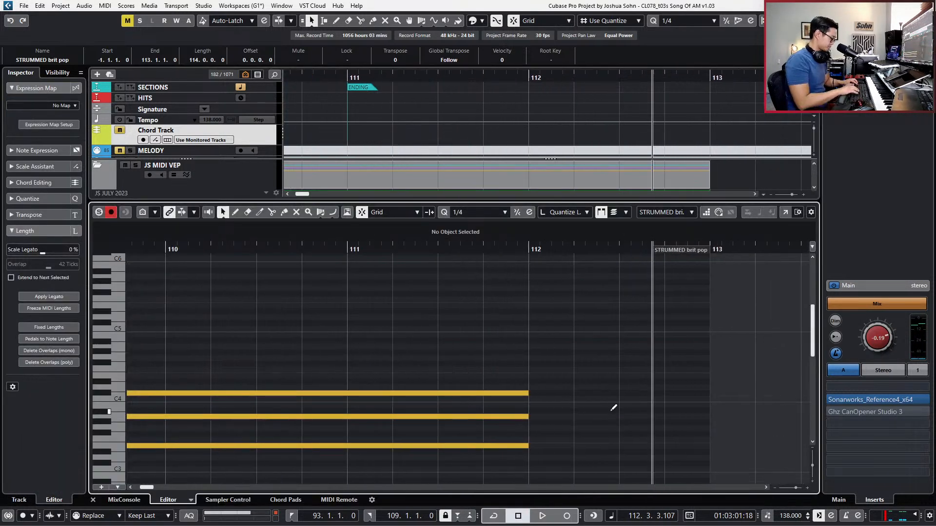
# Try splitting the sustained C#4, A3 and E3 chord notes at beat 3 of bar 111, and undo the split.
pyautogui.scroll(-2, 604, 385)
pyautogui.hotkey('ctrl', 'a')
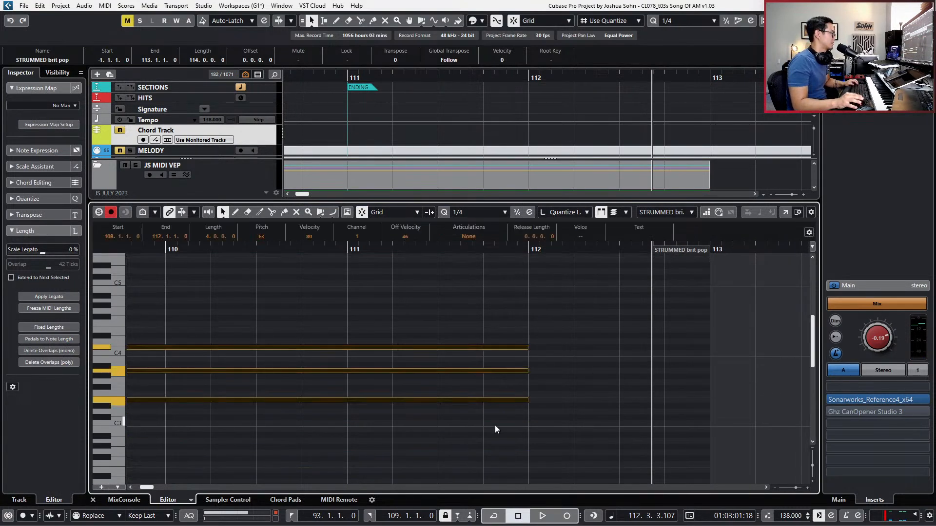
pyautogui.keyDown('alt'); pyautogui.click(451, 347); pyautogui.keyUp('alt')
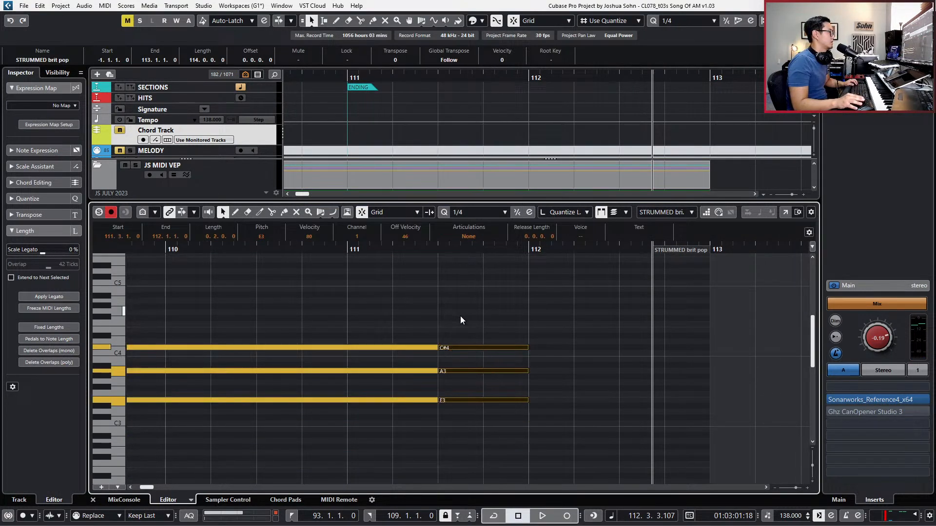
pyautogui.scroll(-3, 453, 322)
pyautogui.press('KP_0')
pyautogui.press('KP_Subtract')
pyautogui.scroll(4, 475, 355)
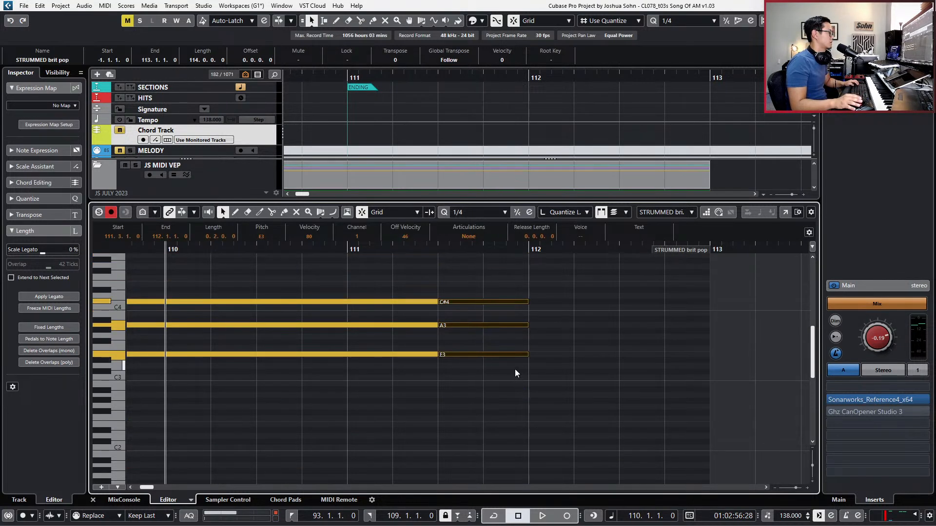
pyautogui.hotkey('ctrl', 'z')
# Split the E1 pattern note at beats 3 and 4 of bar 111, transpose the two quarter notes to B1, and start a playback check.
pyautogui.scroll(-4, 507, 389)
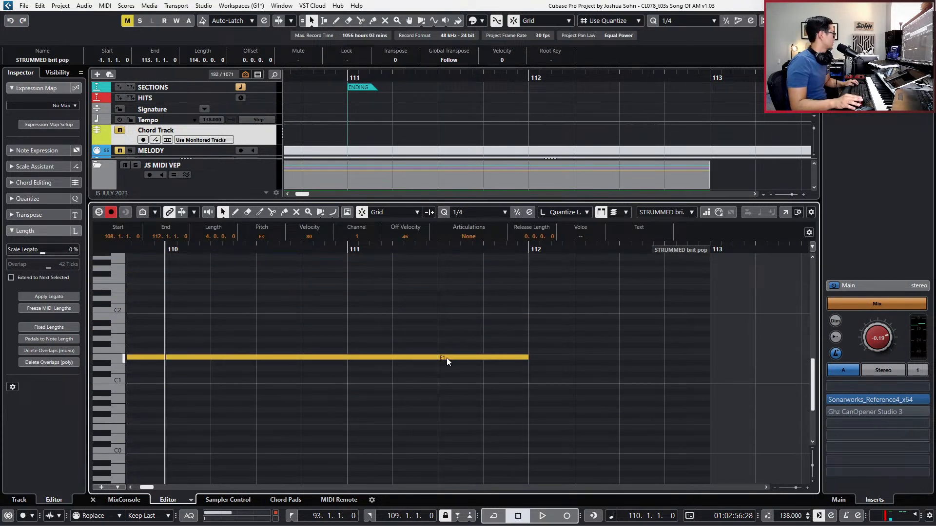
pyautogui.click(482, 359)
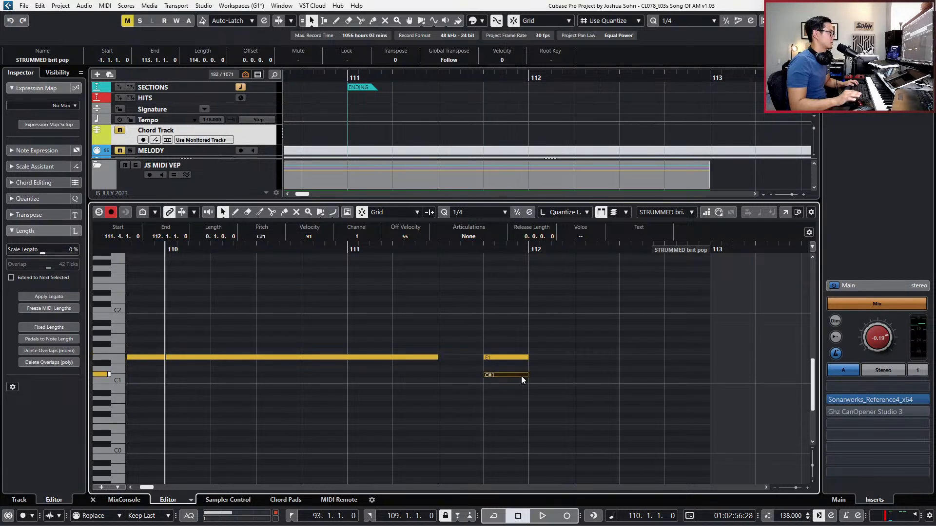
pyautogui.press('Up')
pyautogui.press('Up')
pyautogui.press('Up')
pyautogui.press('Up')
pyautogui.press('Up')
pyautogui.press('Up')
pyautogui.press('Up')
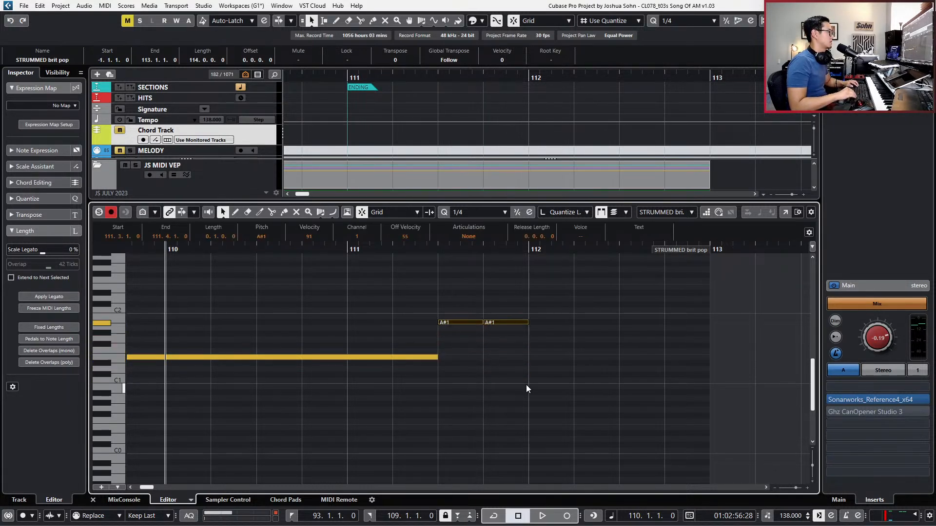
pyautogui.press('space')
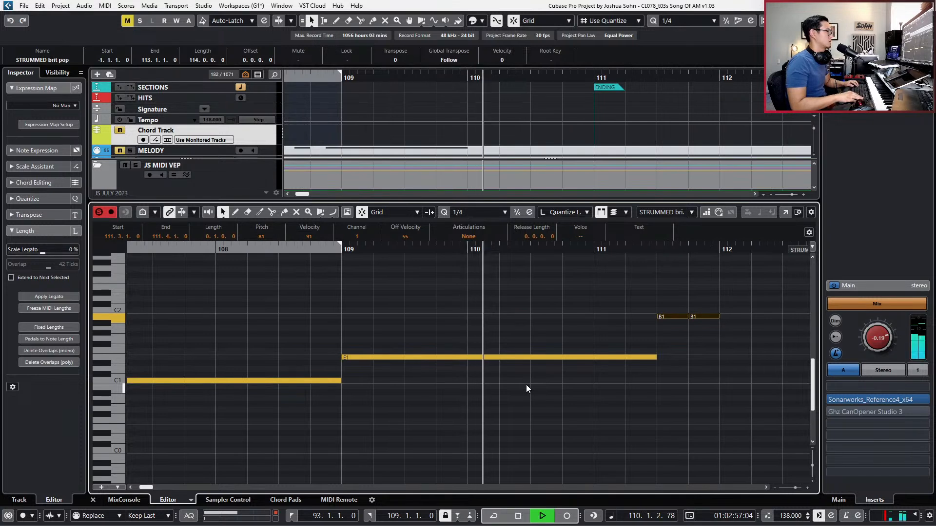
pyautogui.press('space')
# Audition other strum patterns by transposing the two short notes through C#2, D2 and A#1, and return them to B1.
pyautogui.press('Up')
pyautogui.press('Up')
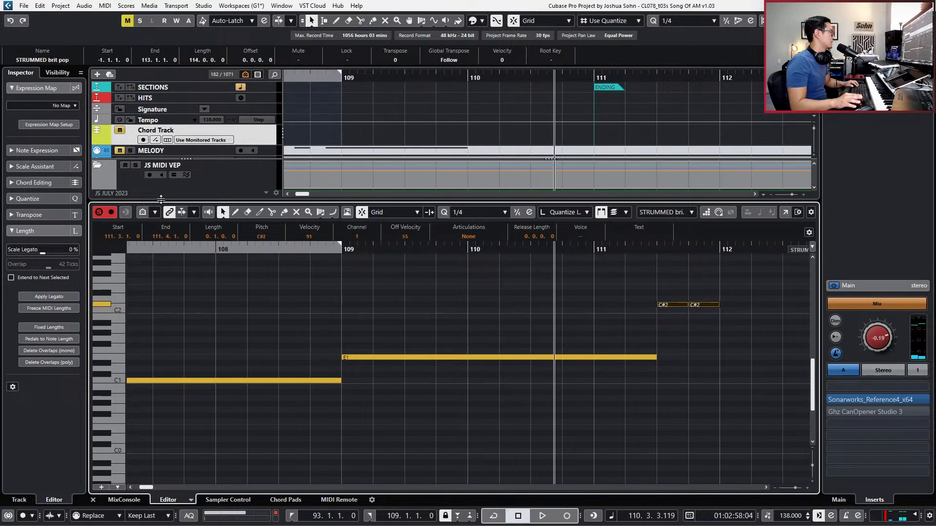
pyautogui.press('Up')
pyautogui.press('Up')
pyautogui.press('Up')
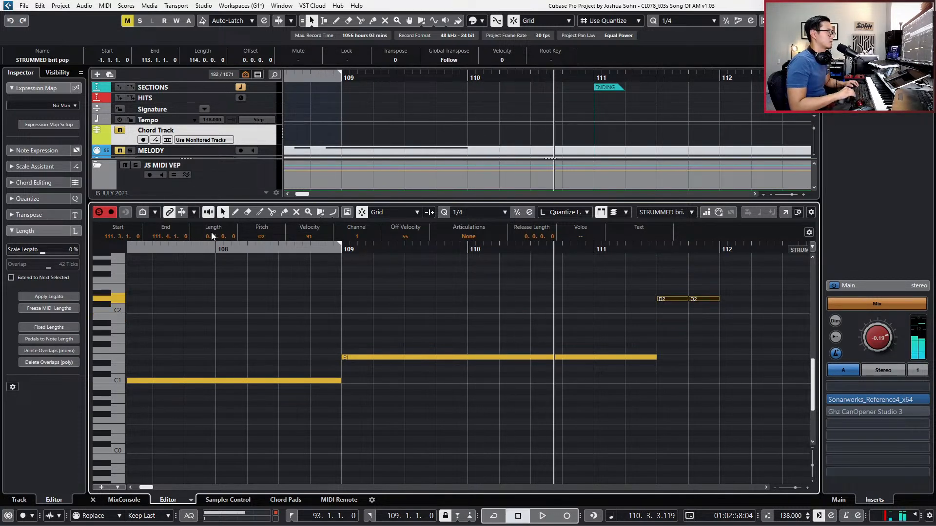
pyautogui.press('Down')
pyautogui.press('Down')
pyautogui.press('Down')
pyautogui.press('Down')
pyautogui.press('Down')
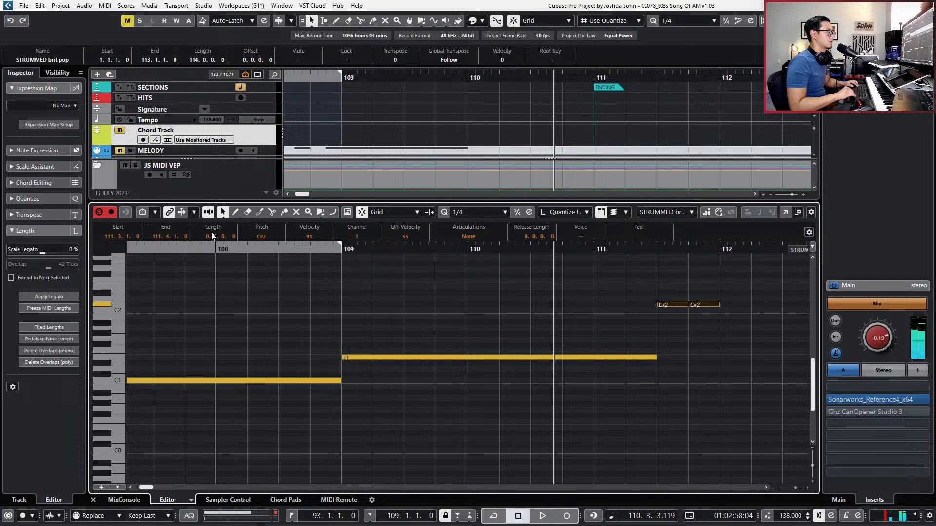
pyautogui.press('Down')
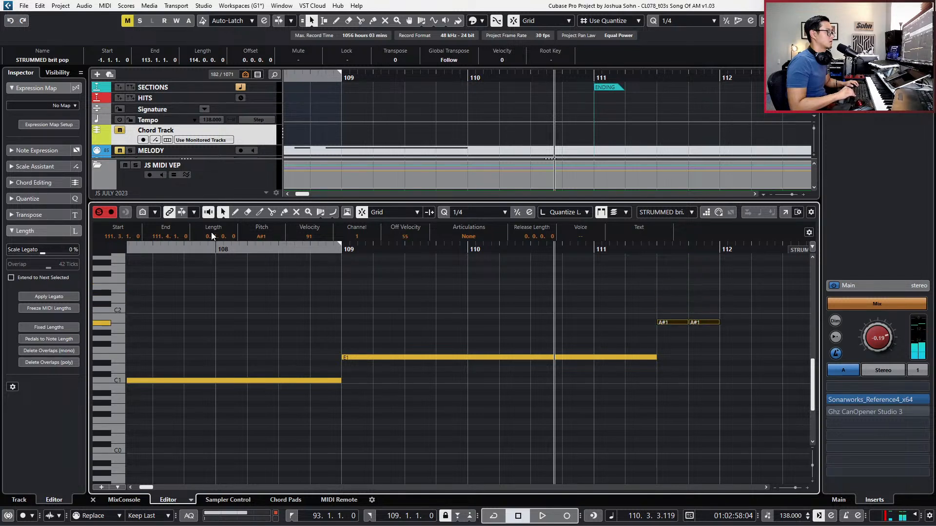
pyautogui.press('Up')
# Play the ending past bar 112 to check the two B1 pattern notes.
pyautogui.press('space')
pyautogui.press('g')
pyautogui.scroll(3, 258, 324)
pyautogui.scroll(-2, 274, 328)
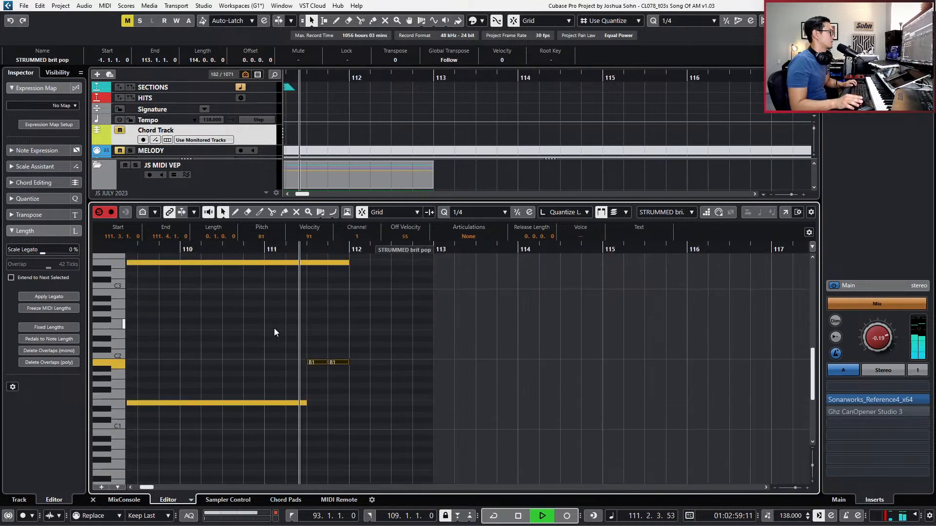
pyautogui.press('space')
# Set the grid to 1/8, shorten both B1 notes to eighths, and move the first one to the second half of beat 4 in bar 111.
pyautogui.press('h')
pyautogui.press('h')
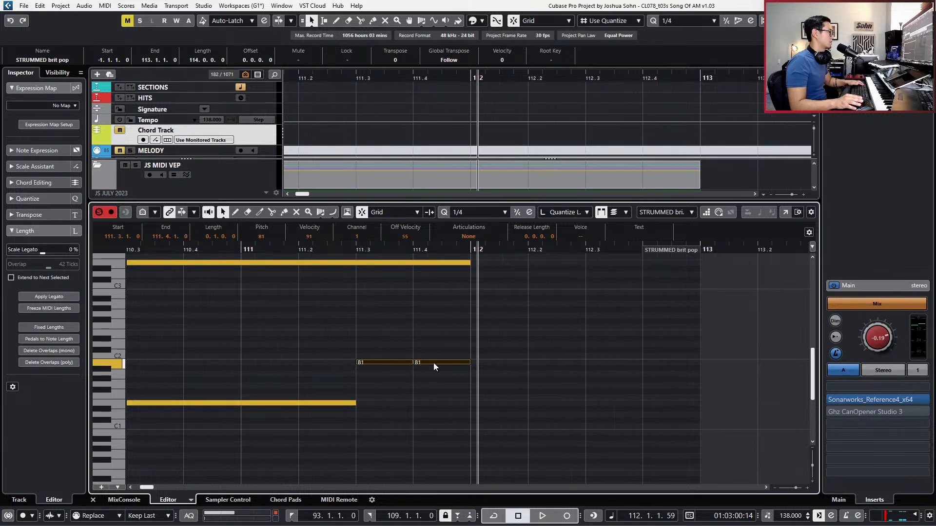
pyautogui.hotkey('alt', '4')
pyautogui.hotkey('alt', 'shift', 'Left')
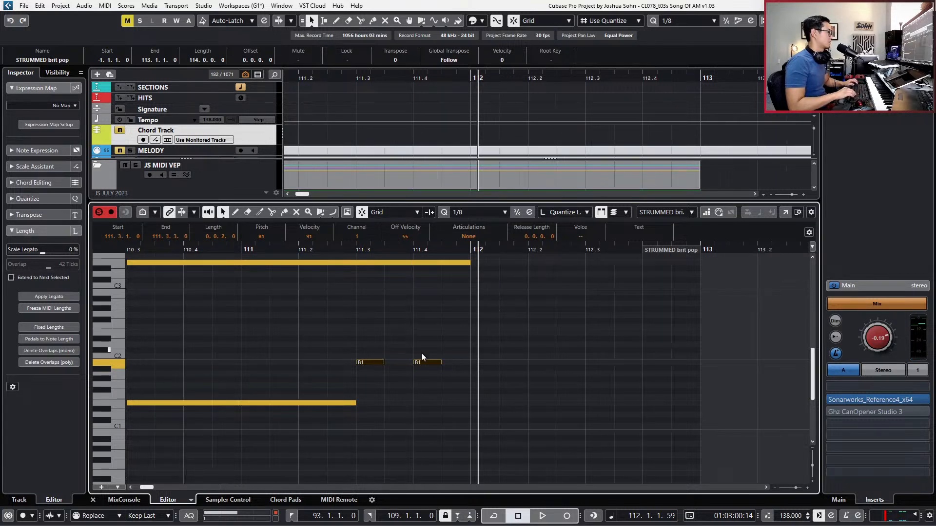
pyautogui.click(372, 362)
pyautogui.hotkey('alt', 'Right')
pyautogui.hotkey('alt', 'Right')
pyautogui.hotkey('alt', 'Right')
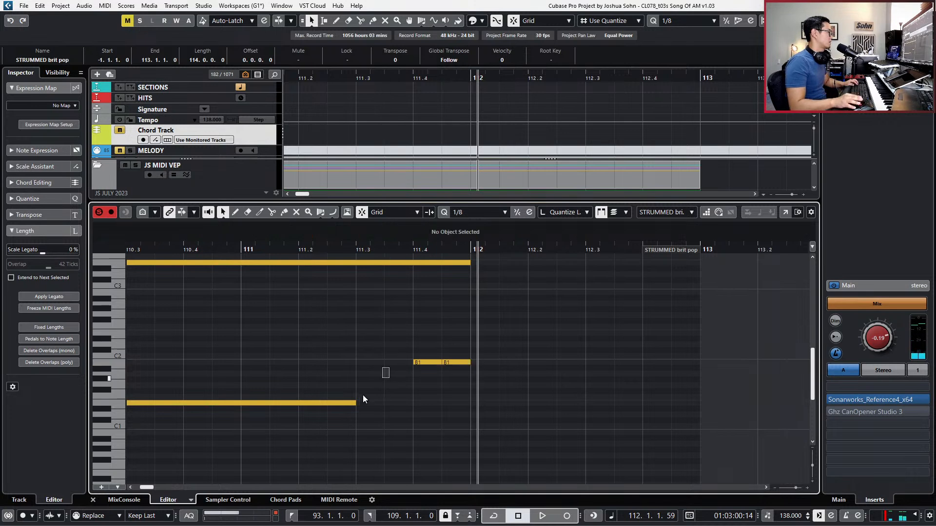
# Lengthen the E1 pattern note to end at beat 4 of bar 111 and play the ending from bar 108.
pyautogui.click(349, 403)
pyautogui.hotkey('alt', 'shift', 'Right')
pyautogui.hotkey('alt', 'shift', 'Right')
pyautogui.press('space')
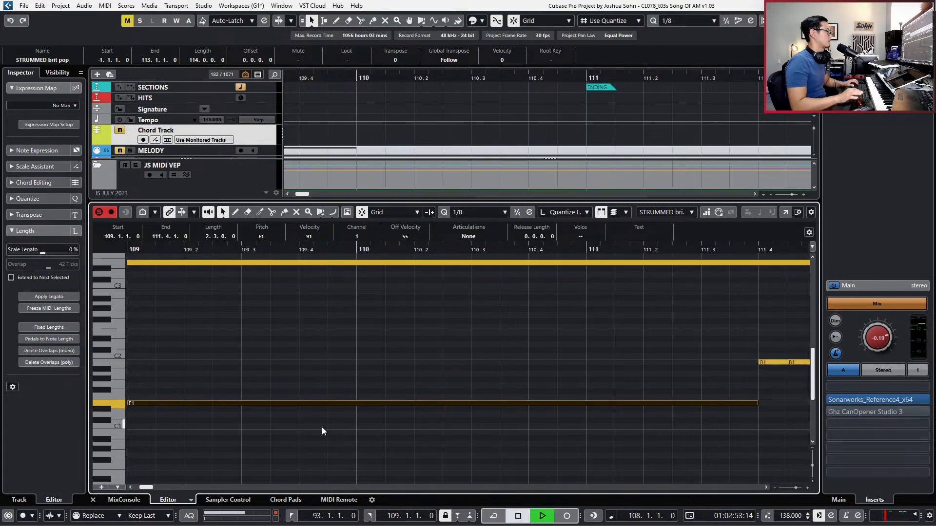
pyautogui.scroll(-2, 322, 426)
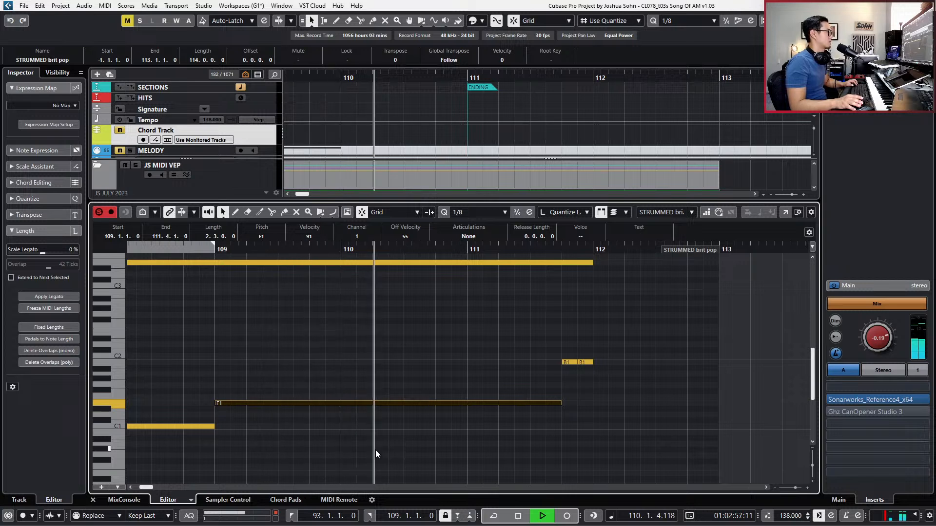
# Stop playback, close the guitar pattern editor, and move the ENDING marker to bar 112.
pyautogui.scroll(-3, 395, 449)
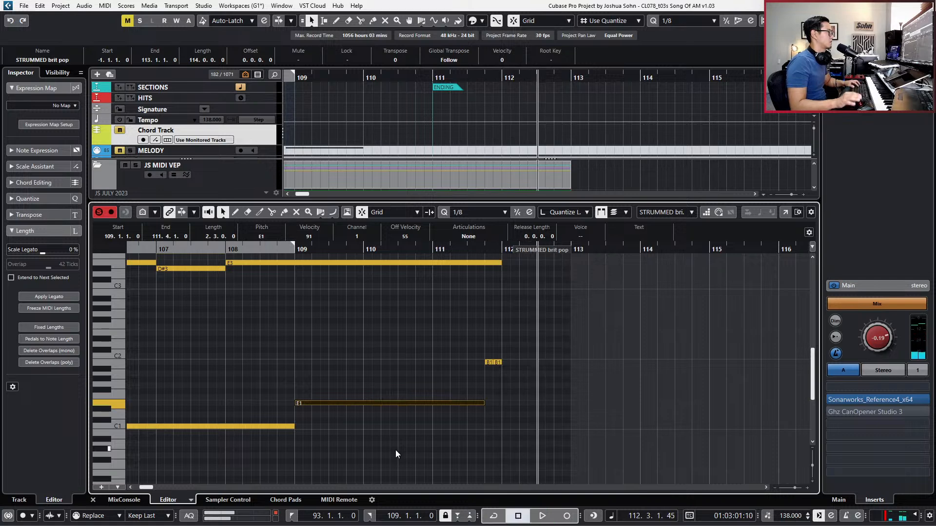
pyautogui.press('space')
pyautogui.hotkey('ctrl', 'alt', 'e')
pyautogui.press('g')
pyautogui.press('KP_Subtract')
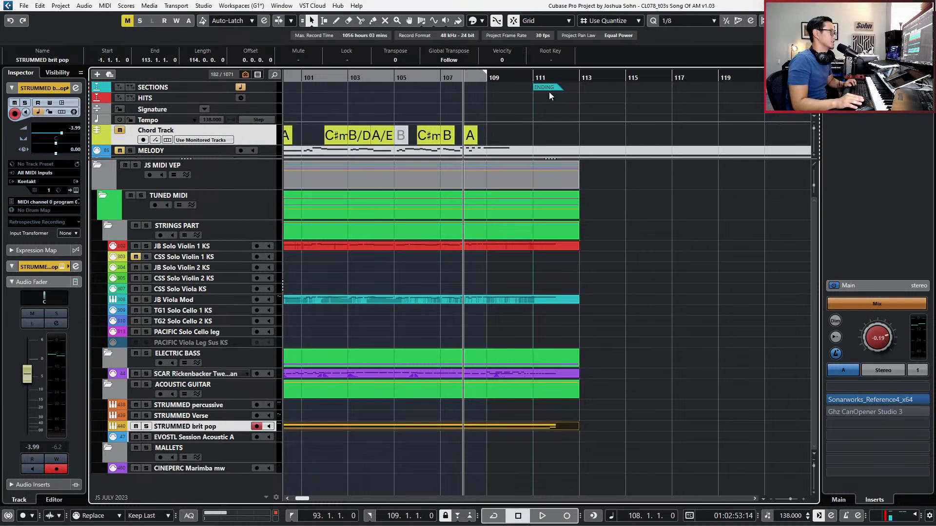
pyautogui.scroll(2, 542, 89)
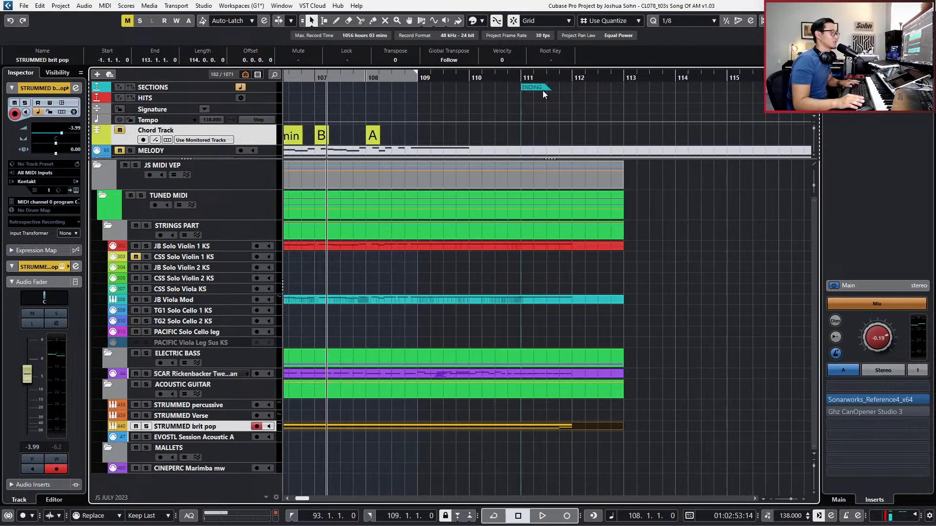
pyautogui.click(548, 93)
pyautogui.moveTo(537, 88); pyautogui.dragTo(579, 93)
# Extend the Solo Violin 2, CSS Solo Viola and three Solo Cello parts past bar 113 to cover the coda.
pyautogui.scroll(-3, 585, 127)
pyautogui.scroll(-4, 572, 177)
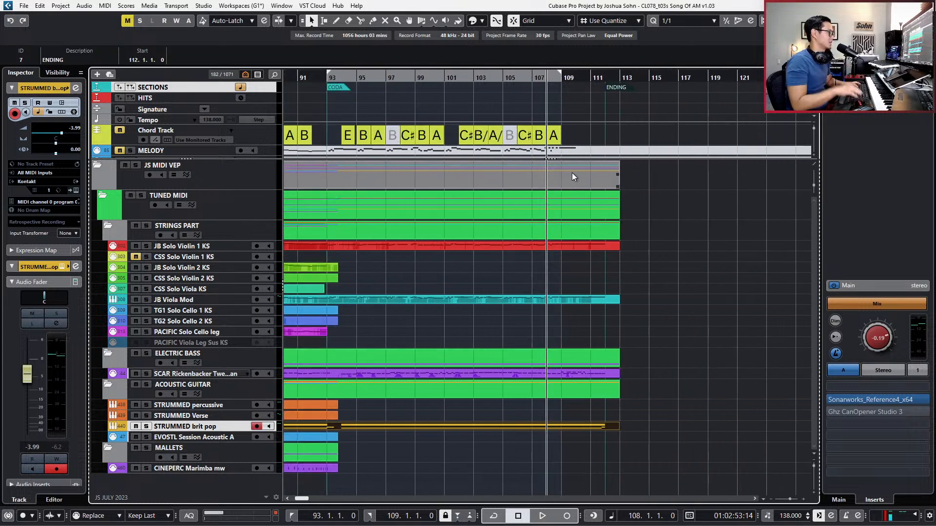
pyautogui.press('KP_Subtract')
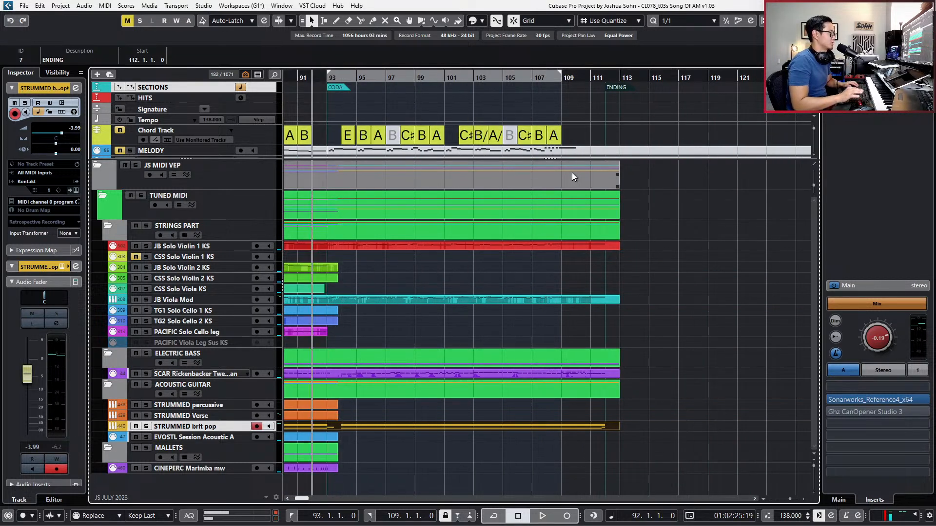
pyautogui.moveTo(324, 290); pyautogui.dragTo(337, 289)
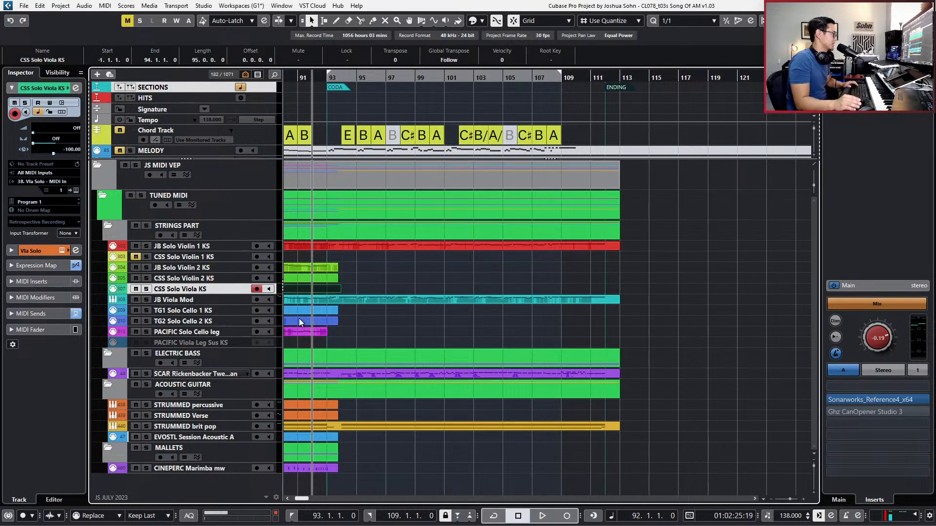
pyautogui.moveTo(353, 267); pyautogui.dragTo(634, 317)
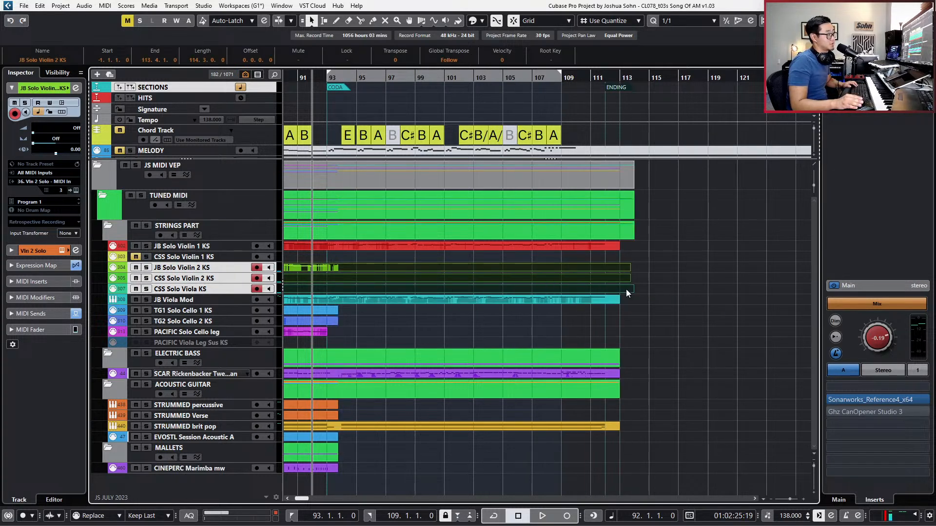
pyautogui.moveTo(348, 309); pyautogui.dragTo(646, 337)
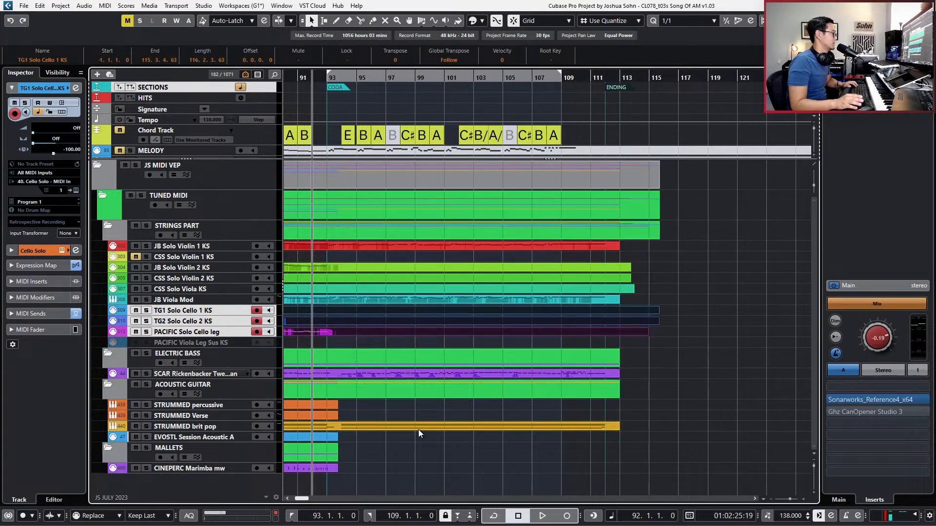
# Extend the STRUMMED percussive, STRUMMED Verse, EVOSTL Session Acoustic and CINEPERC Marimba parts to bar 115.
pyautogui.moveTo(349, 411); pyautogui.dragTo(334, 423)
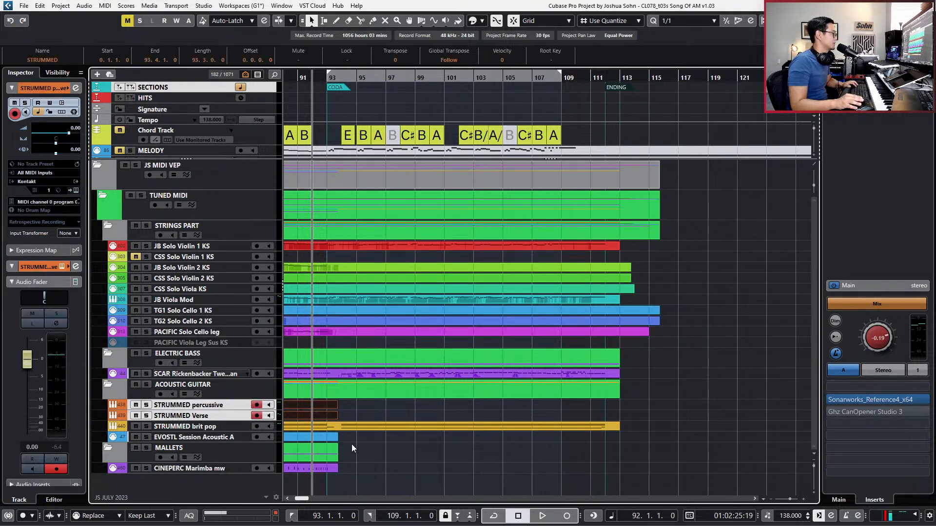
pyautogui.keyDown('shift'); pyautogui.click(334, 441); pyautogui.keyUp('shift')
pyautogui.moveTo(329, 471); pyautogui.dragTo(647, 452)
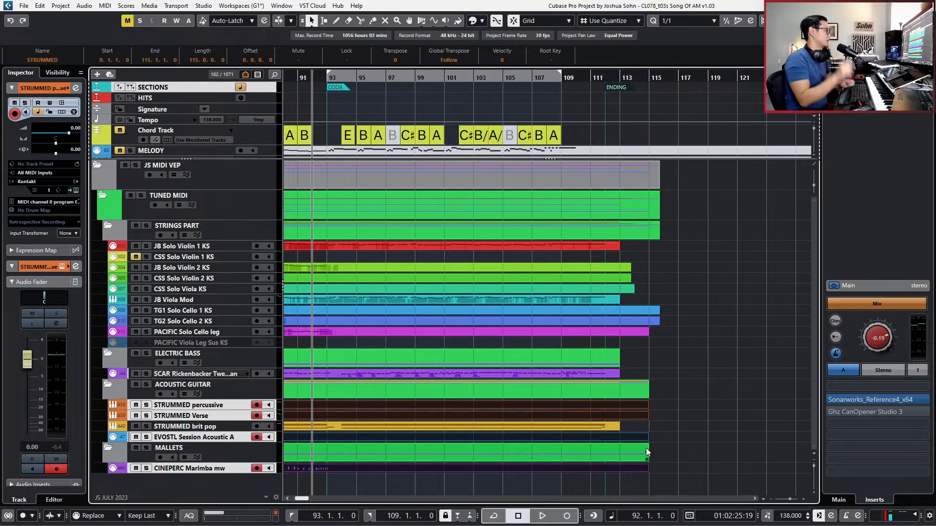
pyautogui.click(402, 421)
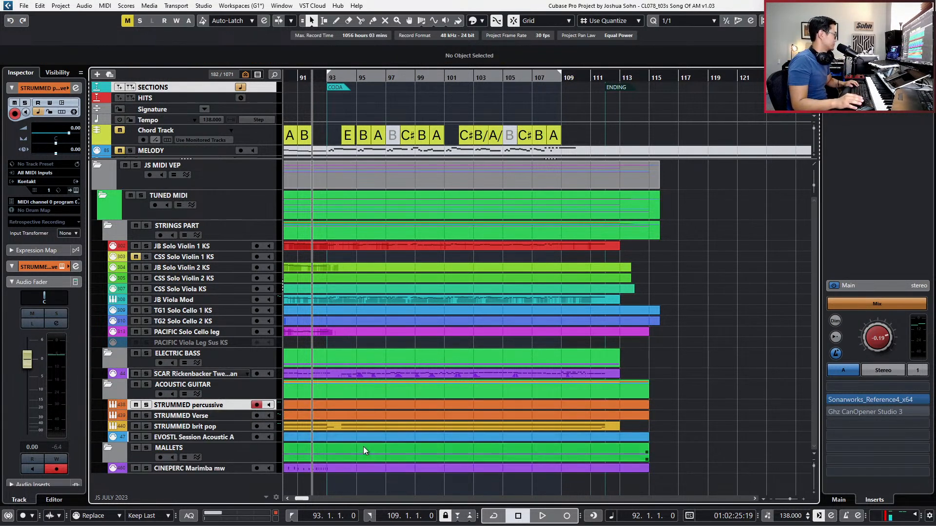
# Open the CINEPERC Marimba part in the editor and show its empty coda from bar 93 to the end.
pyautogui.press('g')
pyautogui.press('g')
pyautogui.press('g')
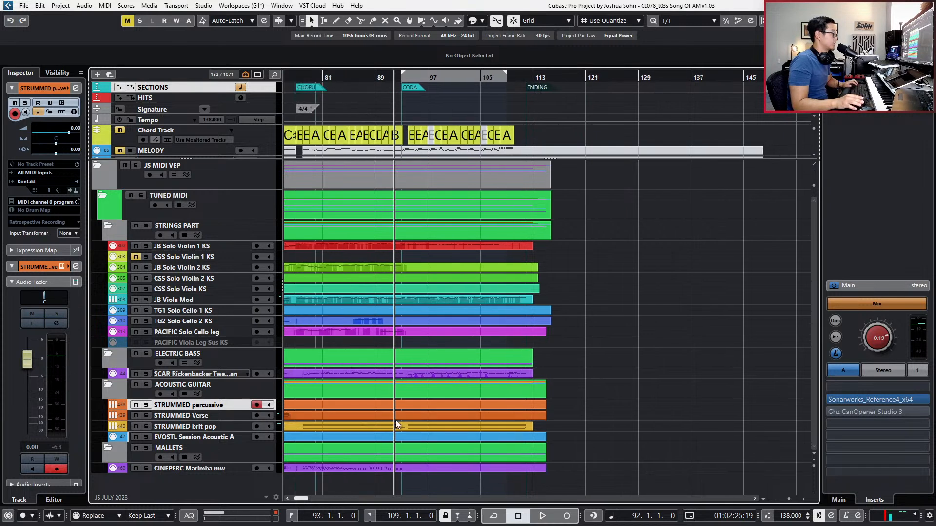
pyautogui.click(395, 426)
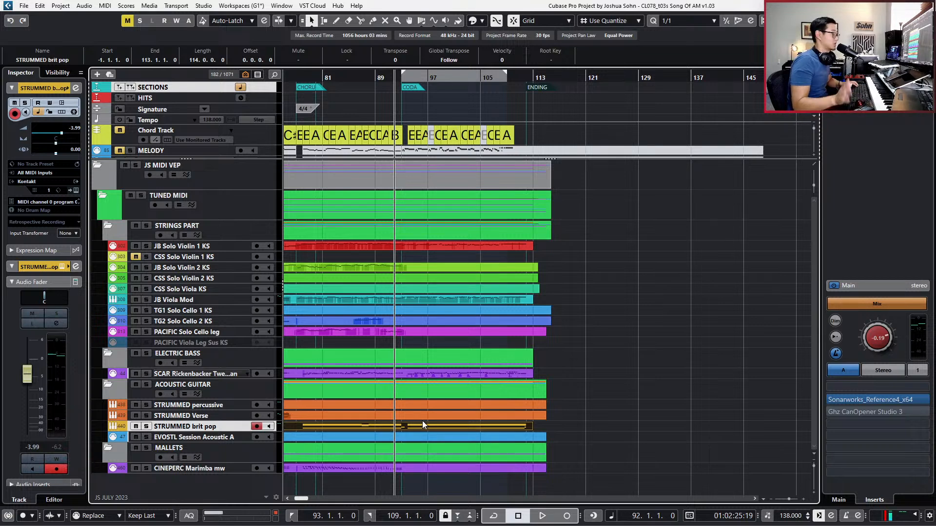
pyautogui.click(417, 440)
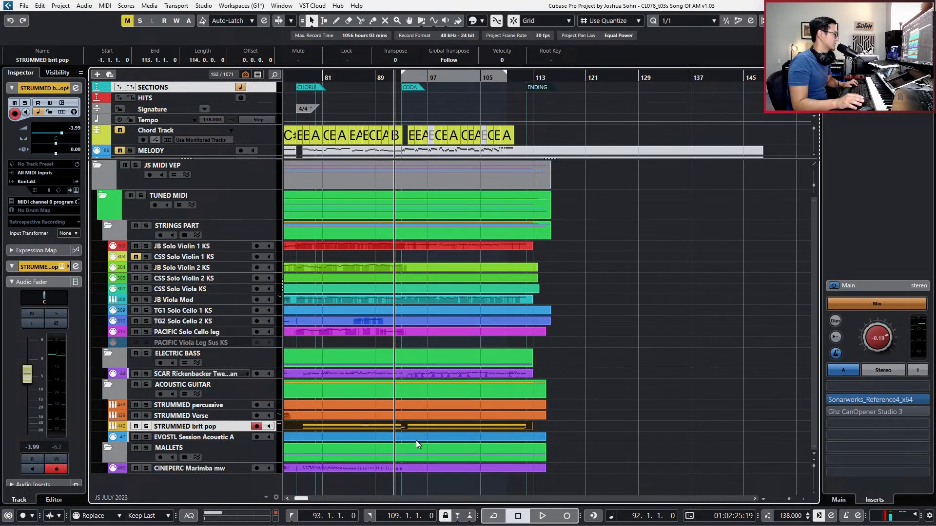
pyautogui.keyDown('ctrl'); pyautogui.scroll(-2, 442, 445); pyautogui.keyUp('ctrl')
pyautogui.keyDown('ctrl'); pyautogui.scroll(2, 443, 447); pyautogui.keyUp('ctrl')
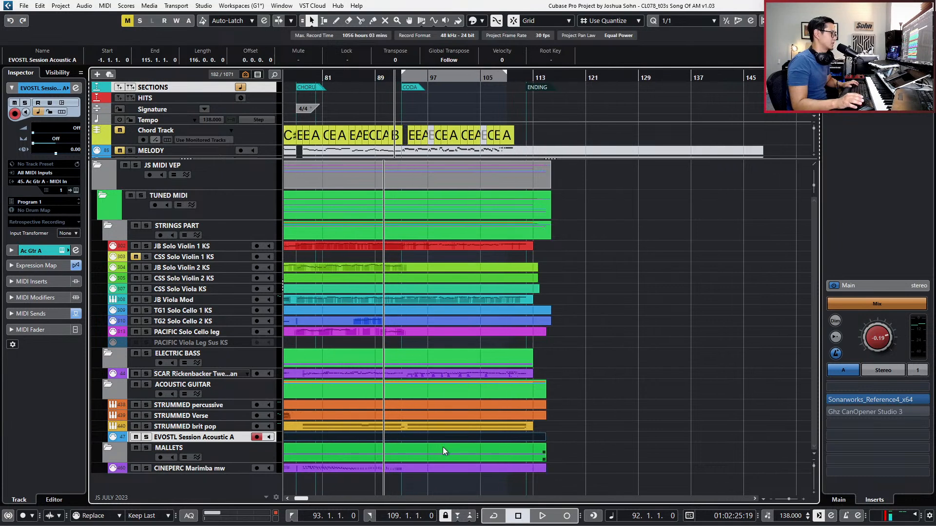
pyautogui.click(403, 469)
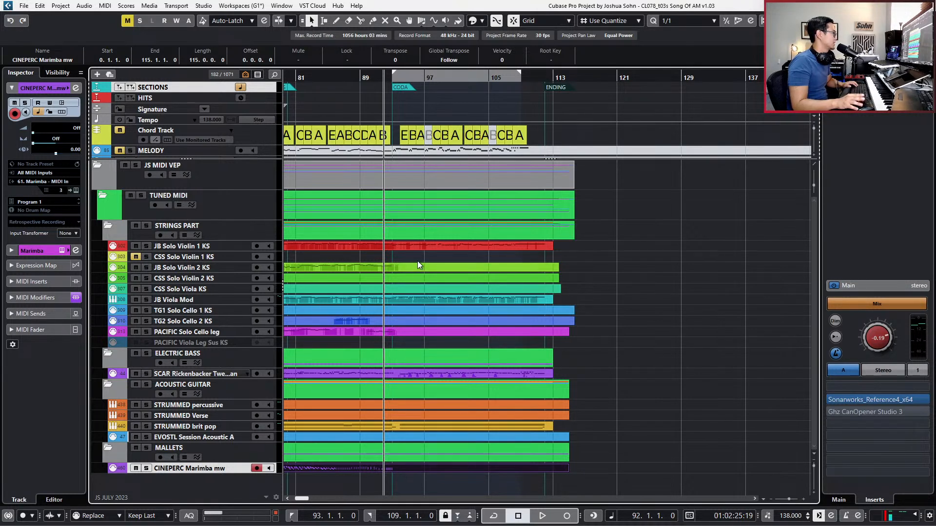
pyautogui.doubleClick(446, 469)
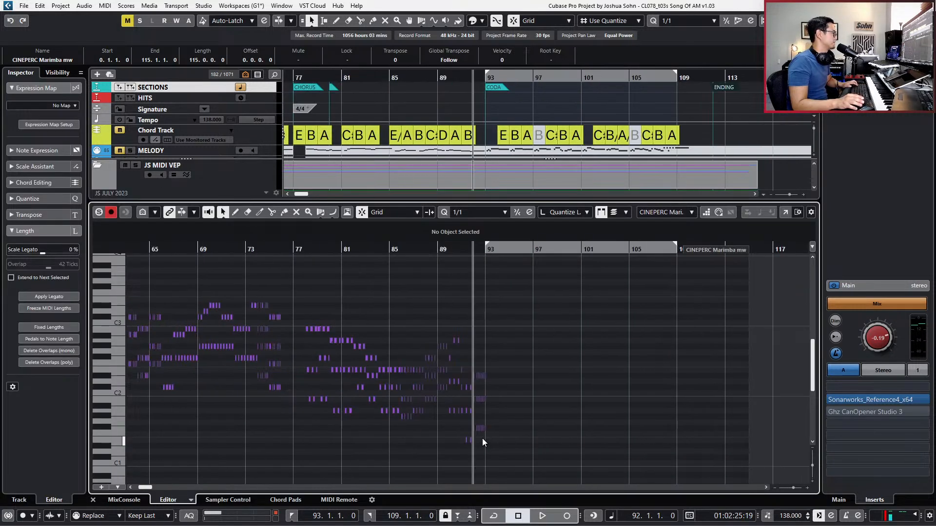
pyautogui.hscroll(-3, 481, 437)
pyautogui.hscroll(3, 482, 438)
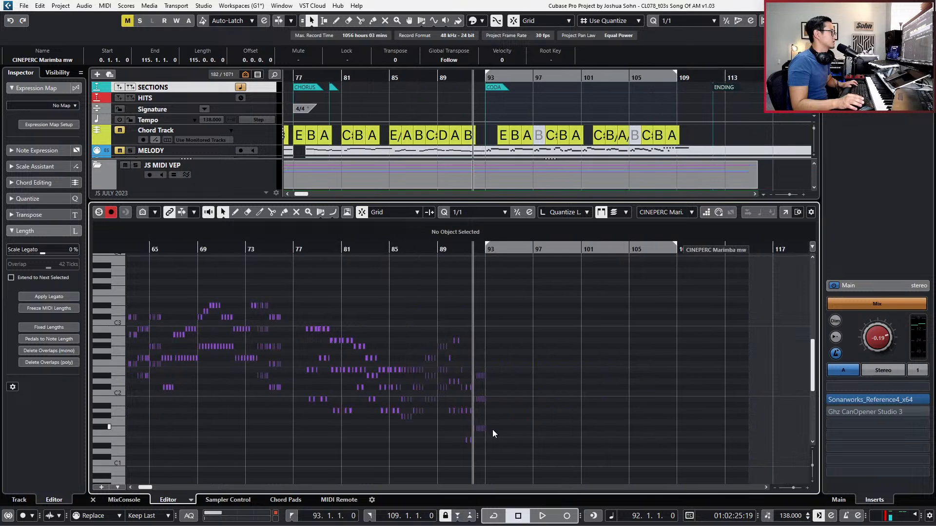
pyautogui.scroll(3, 542, 431)
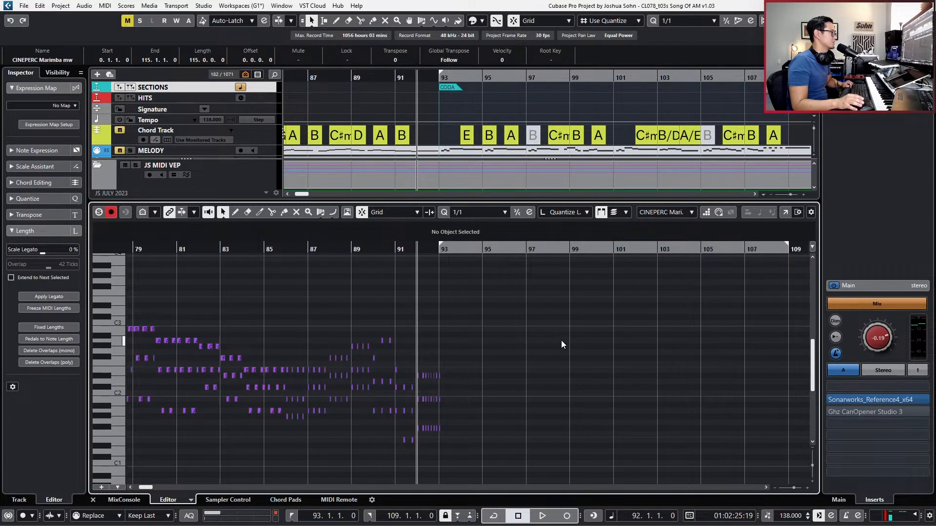
pyautogui.hscroll(3, 560, 340)
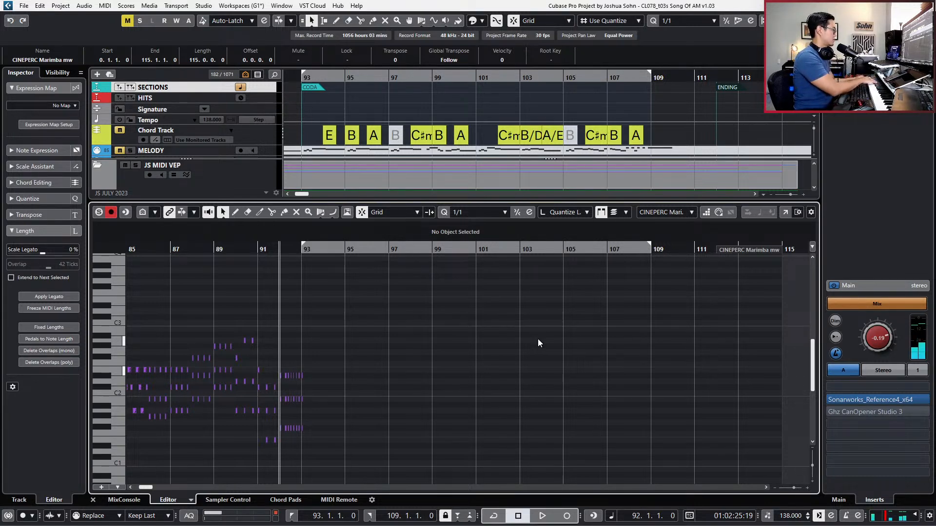
# Play the coda from bar 92 to rehearse the marimba chords.
pyautogui.press('space')
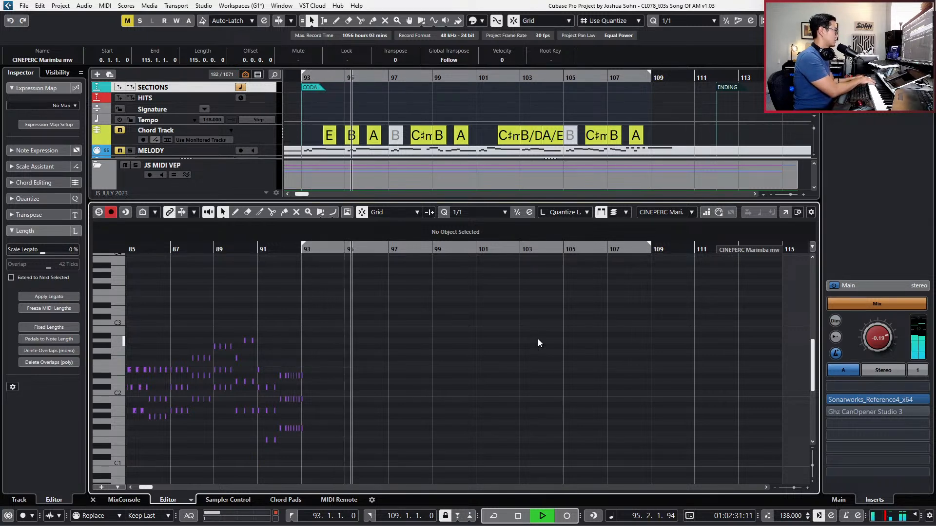
pyautogui.press('space')
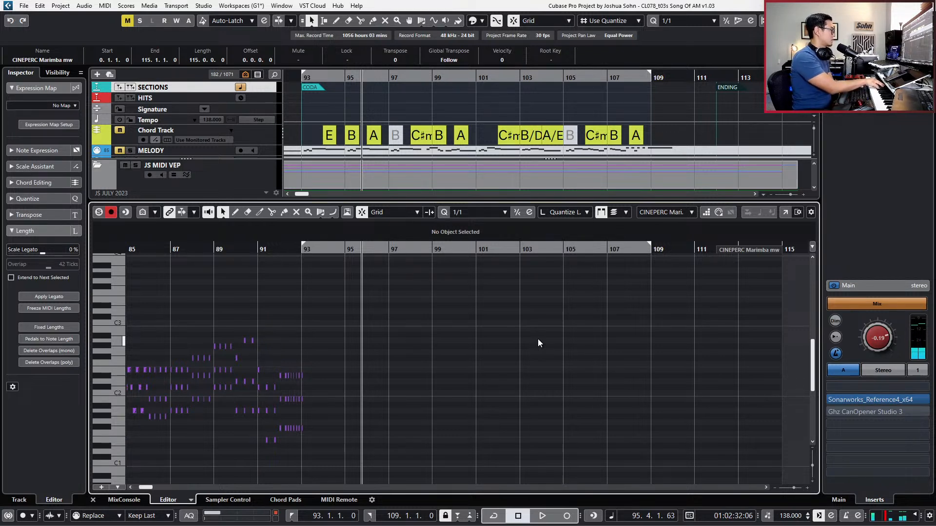
pyautogui.press('space')
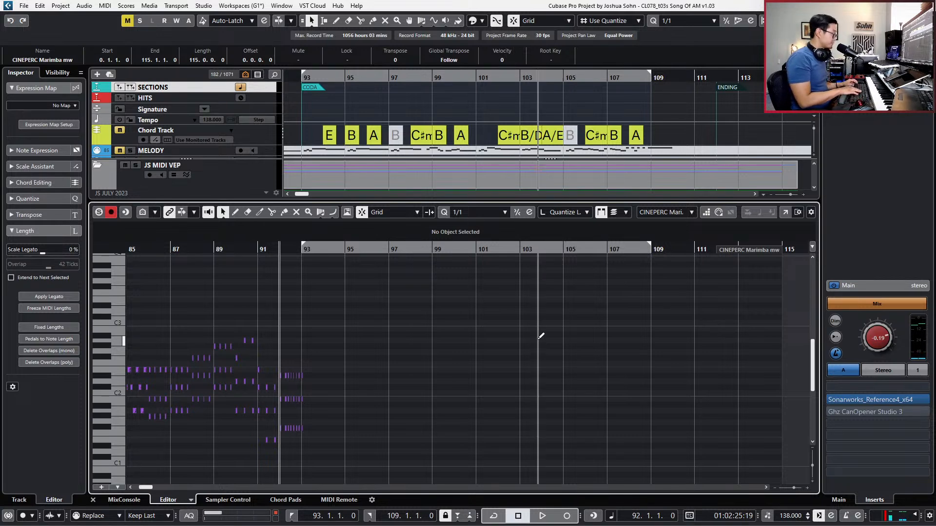
# Record repeated marimba chords through the coda to bar 112 and delete the stray G#2 note just before bar 108.
pyautogui.press('space')
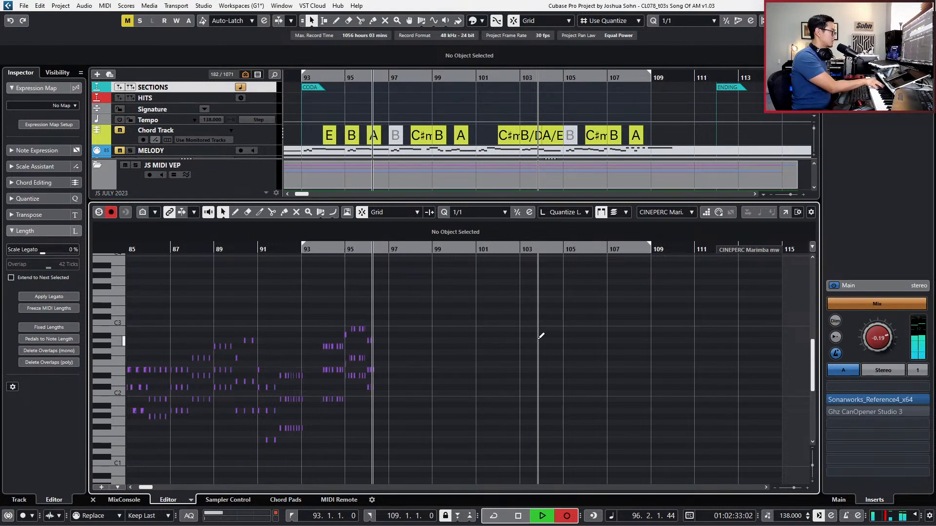
pyautogui.press('space')
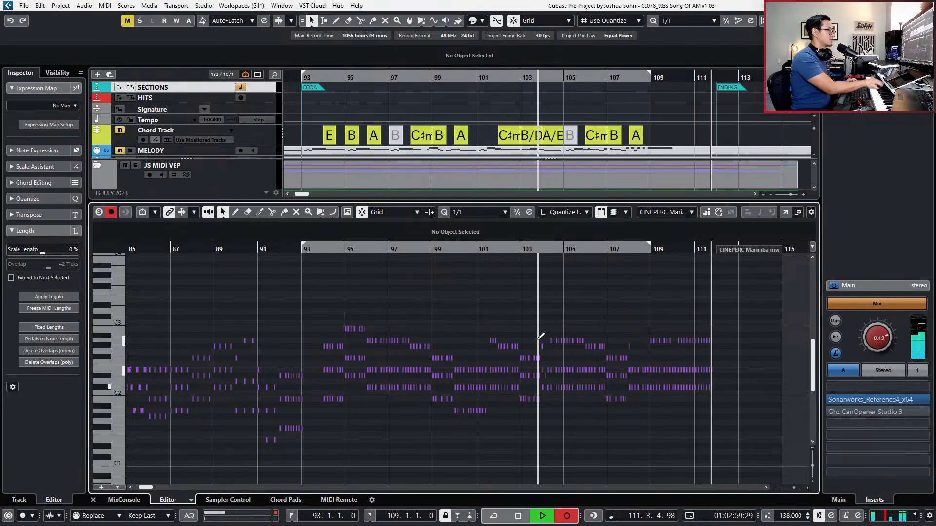
pyautogui.press('space')
pyautogui.click(628, 346)
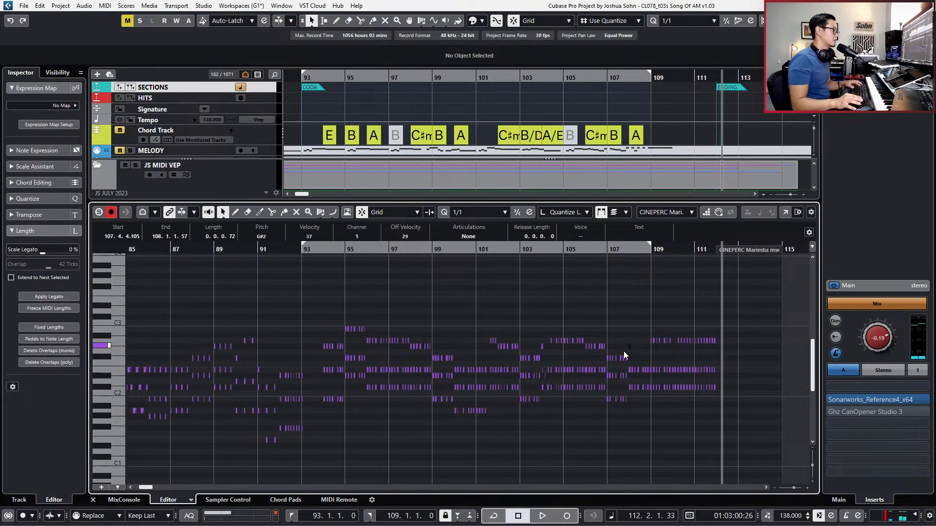
pyautogui.press('Right')
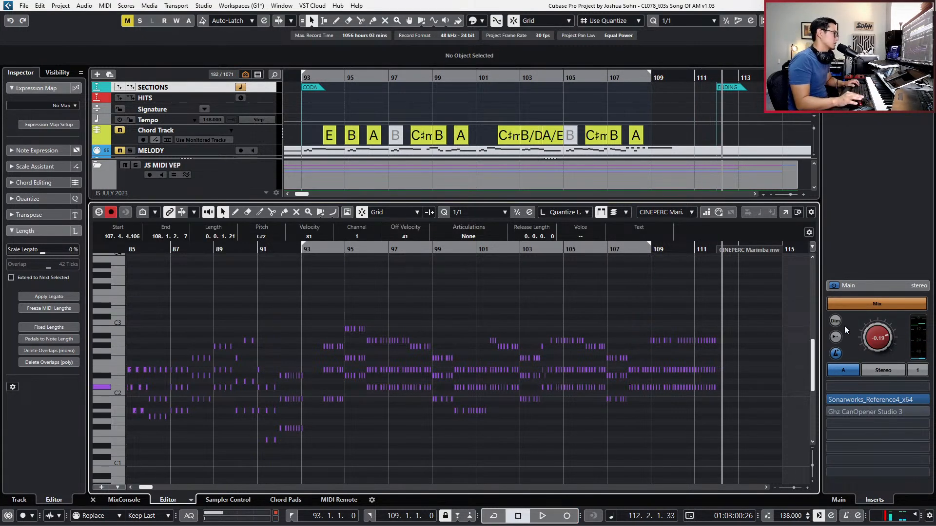
# Quantize the marimba notes from bar 108 to bar 112 to 1/8, play them, and delete them.
pyautogui.scroll(1, 810, 327)
pyautogui.press('h')
pyautogui.press('h')
pyautogui.press('h')
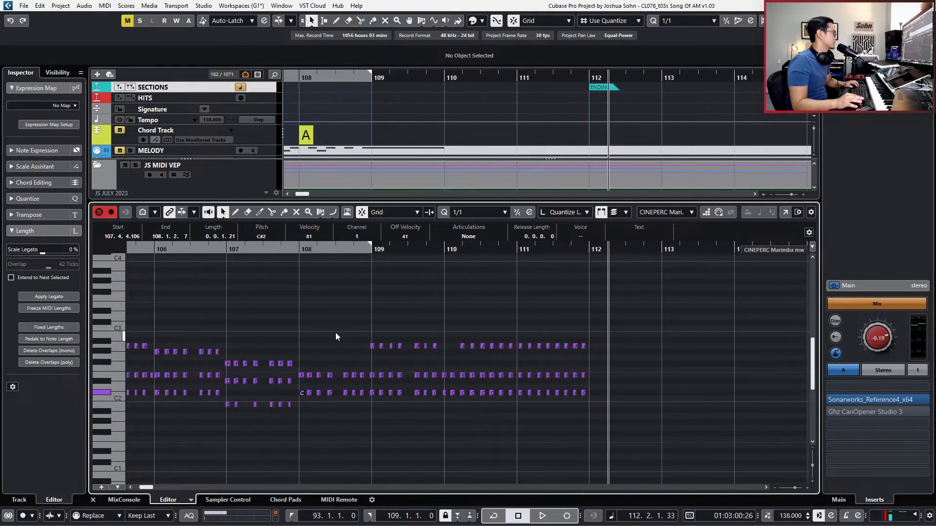
pyautogui.moveTo(299, 331); pyautogui.dragTo(632, 417)
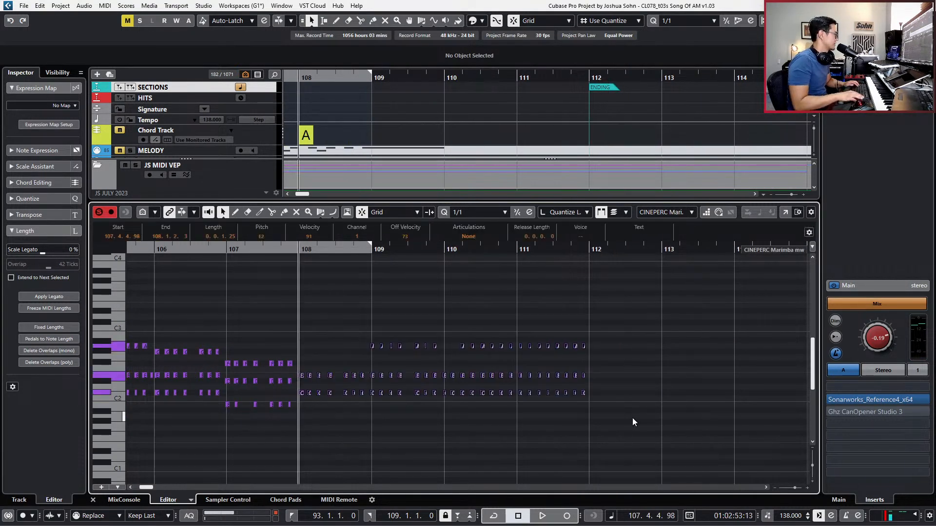
pyautogui.press('space')
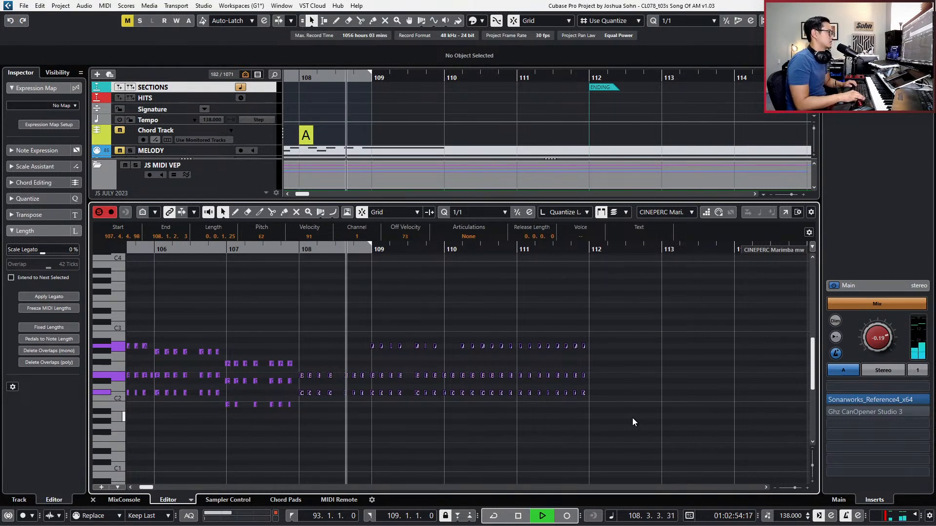
pyautogui.hotkey('alt', '4')
pyautogui.press('q')
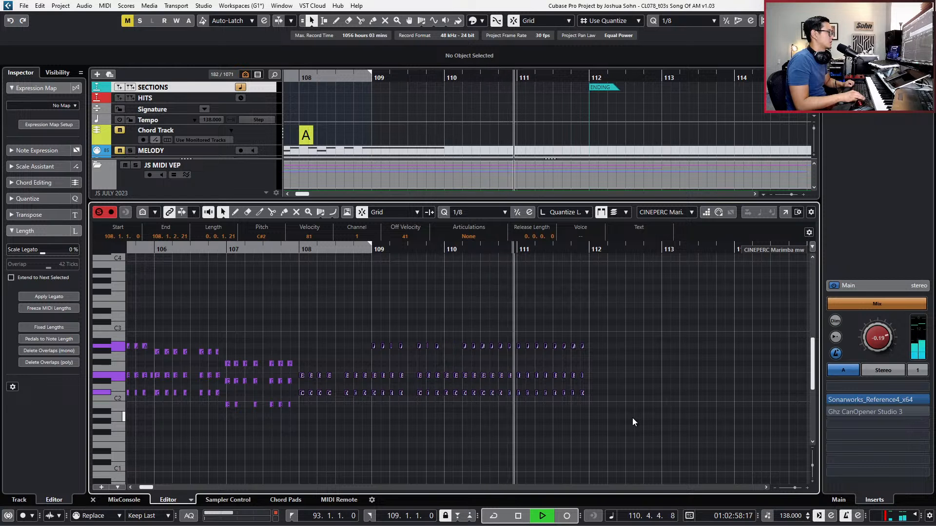
pyautogui.press('space')
pyautogui.press('KP_Subtract')
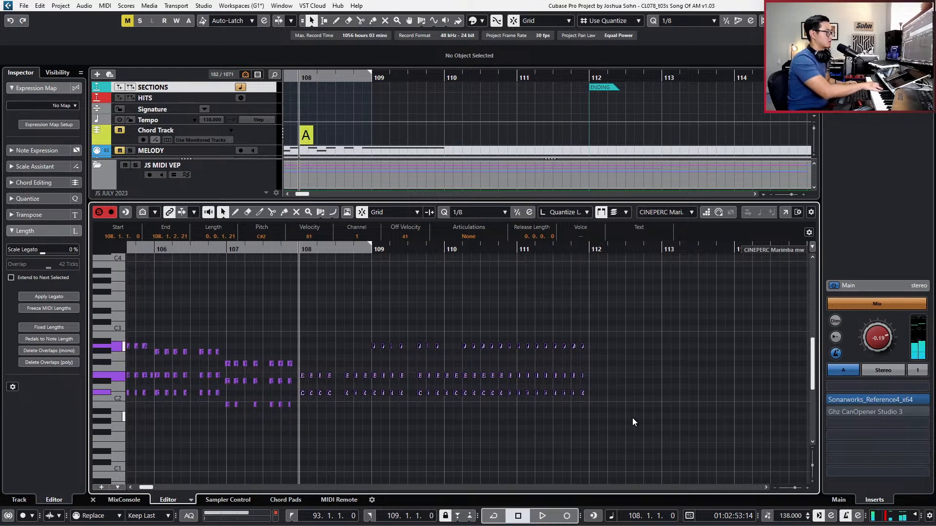
pyautogui.press('Delete')
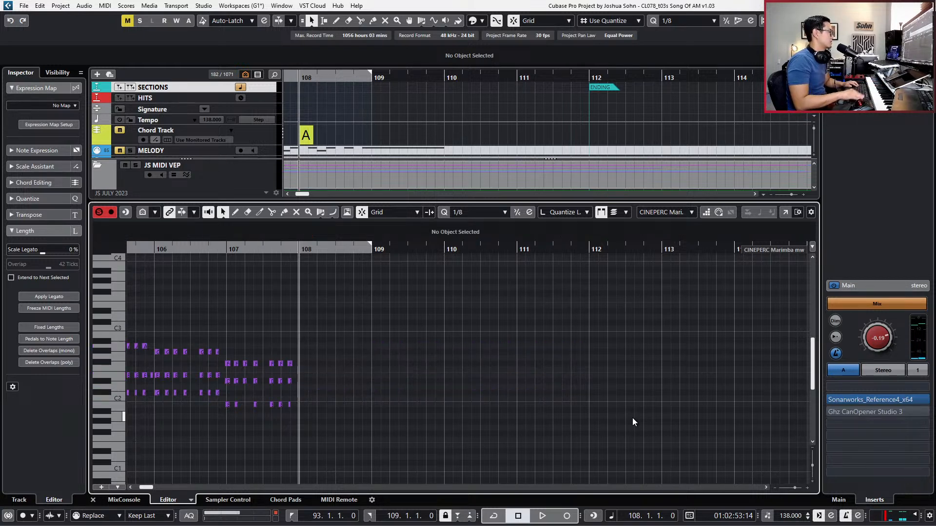
# Try a new marimba take from bar 108, undo it, and return the playhead to bar 106.
pyautogui.press('space')
pyautogui.press('KP_Multiply')
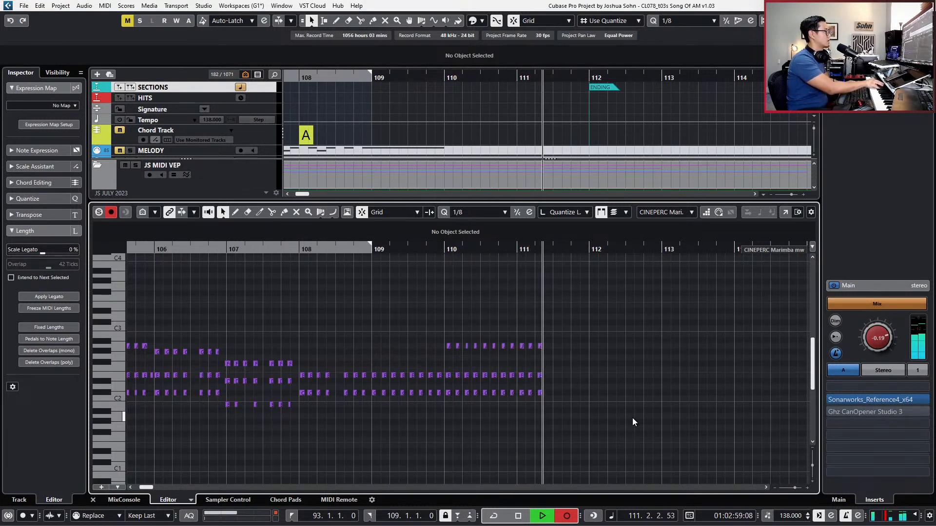
pyautogui.press('space')
pyautogui.press('Left')
pyautogui.press('Left')
pyautogui.press('Left')
pyautogui.press('Left')
pyautogui.press('Left')
pyautogui.hotkey('ctrl', 'z')
pyautogui.press('Left')
pyautogui.press('g')
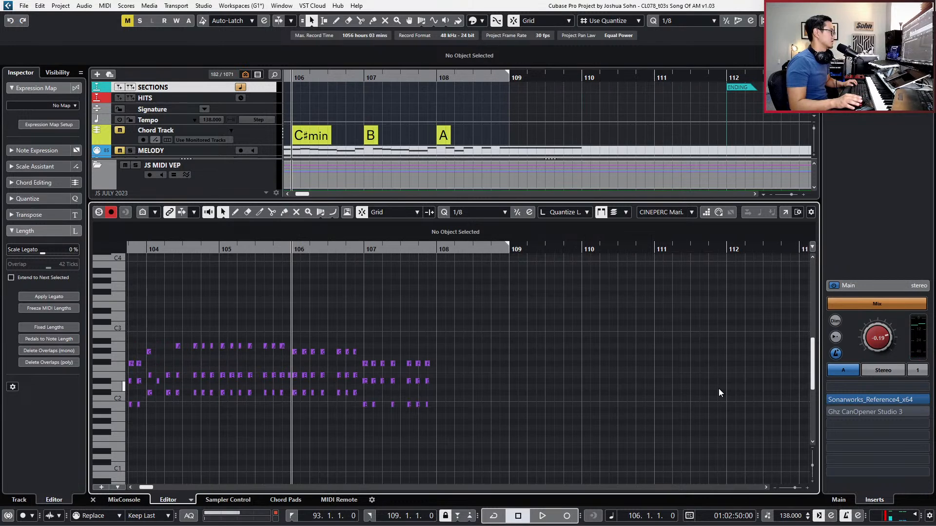
# Delete the marimba notes from bar 106 to bar 108, with the playhead placed at bar 106.
pyautogui.press('g')
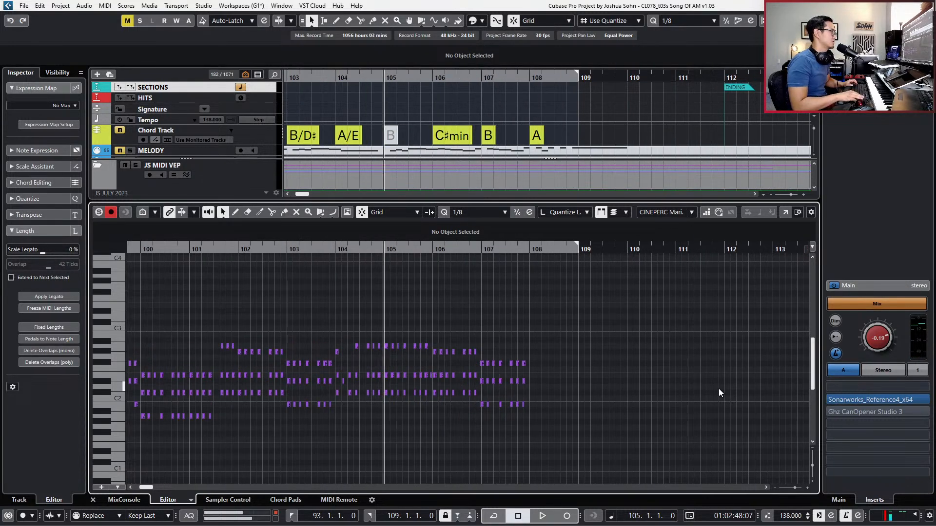
pyautogui.press('Right')
pyautogui.press('Right')
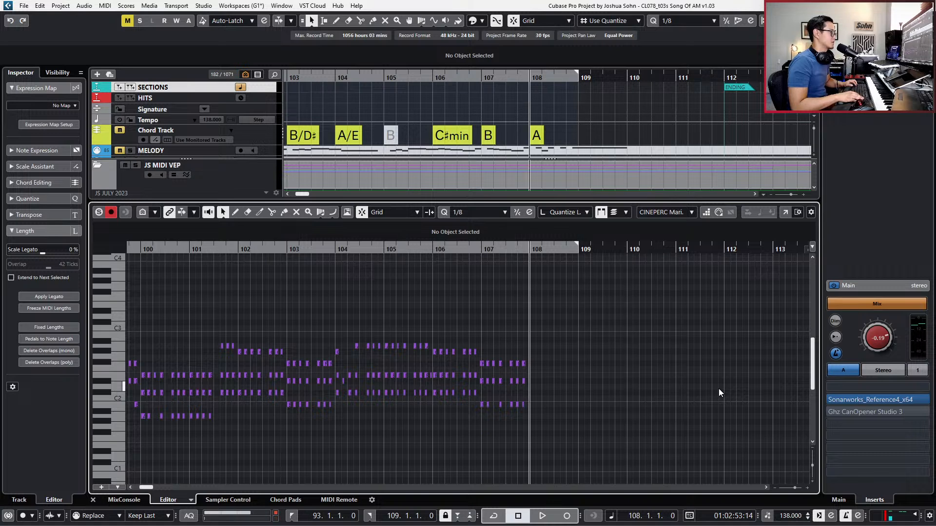
pyautogui.press('Left')
pyautogui.press('Left')
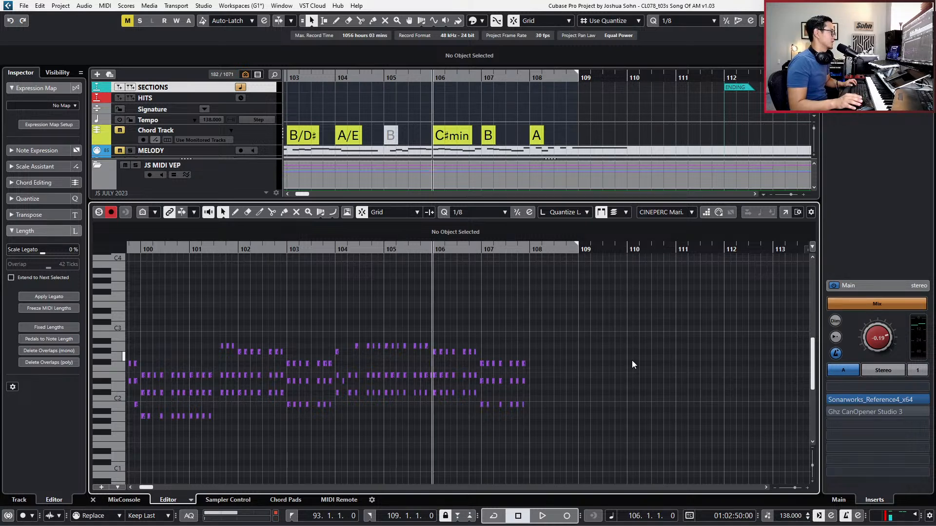
pyautogui.press('h')
pyautogui.moveTo(392, 338); pyautogui.dragTo(560, 440)
pyautogui.press('Delete')
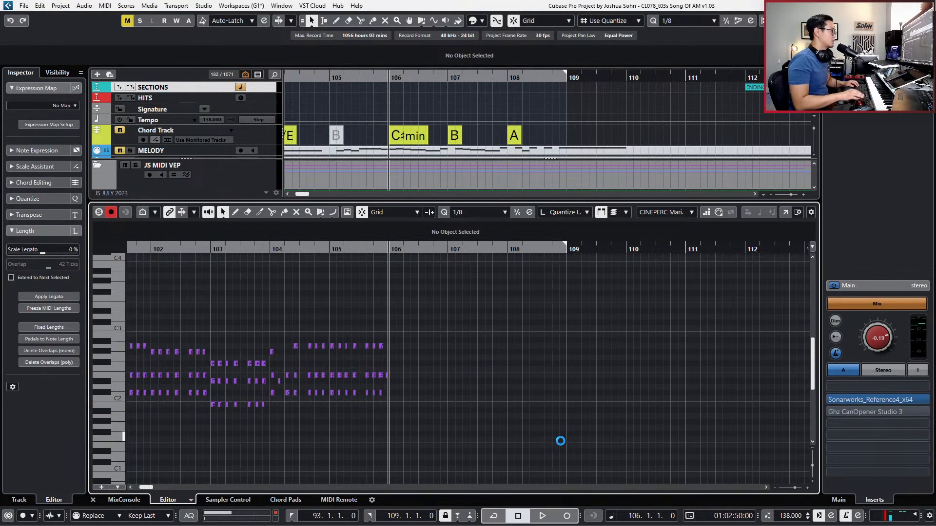
# Start playback at bar 104 and record new marimba chords from bar 106 up to bar 112.
pyautogui.press('KP_Multiply')
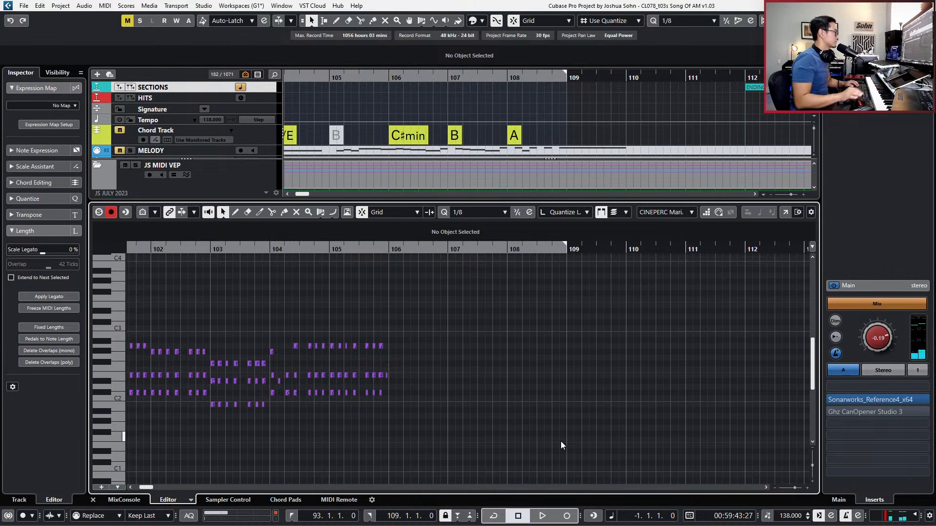
pyautogui.click(283, 250)
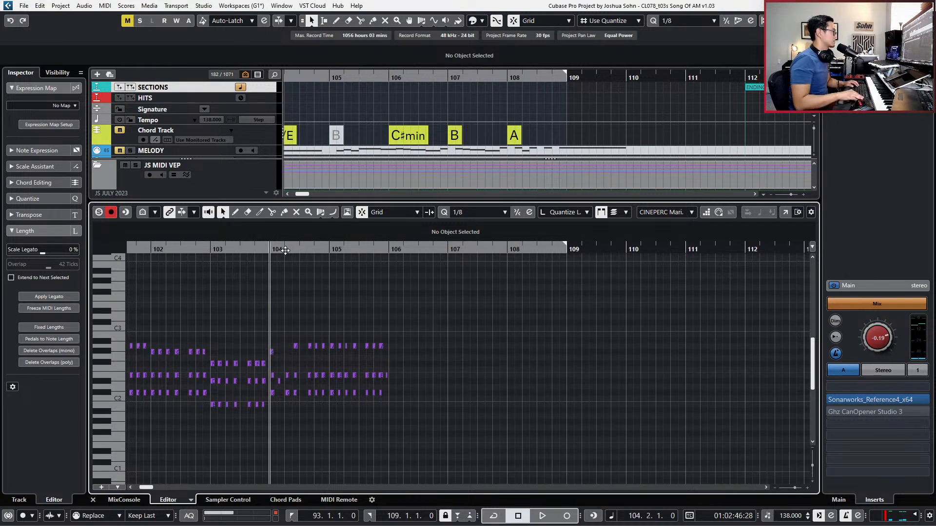
pyautogui.press('space')
pyautogui.press('KP_Multiply')
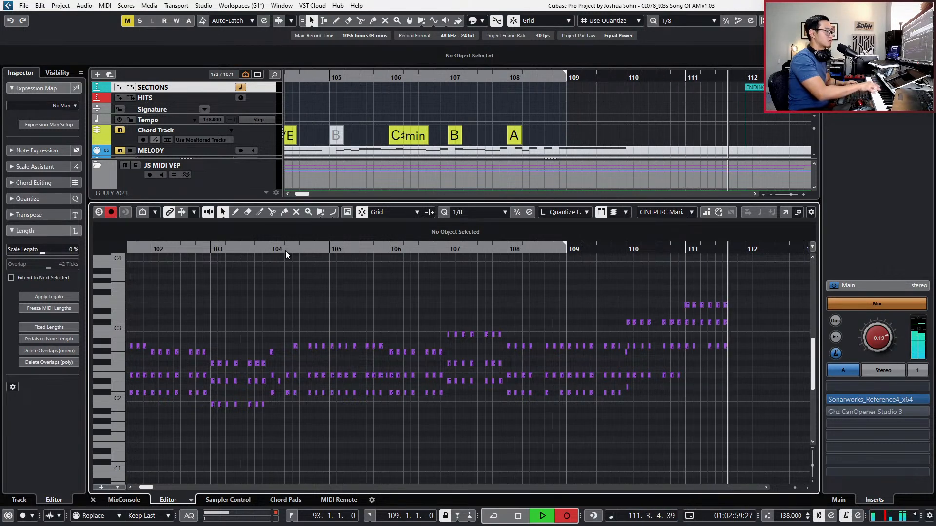
pyautogui.press('space')
# Delete the two stray short marimba notes at the start of bar 110.
pyautogui.press('h')
pyautogui.press('h')
pyautogui.click(464, 352)
pyautogui.press('Delete')
pyautogui.click(465, 387)
pyautogui.press('Delete')
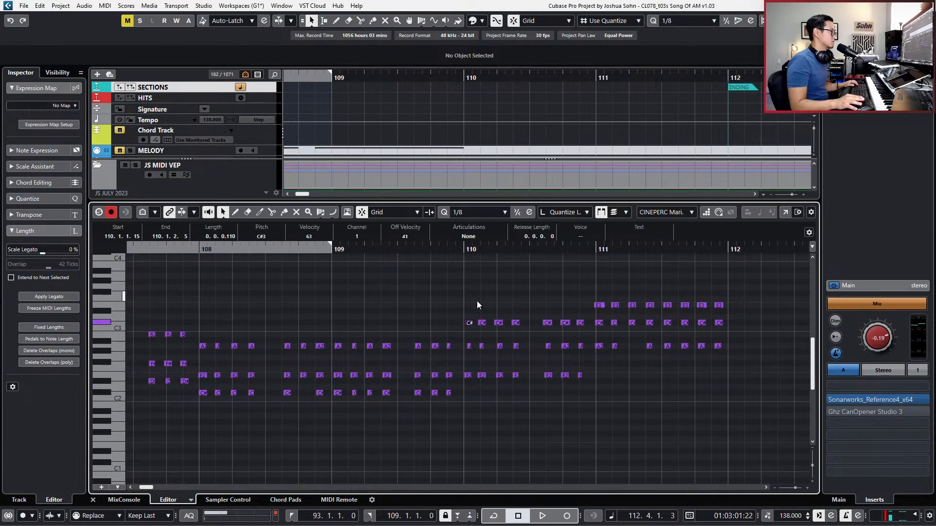
# Fill the missing note in bar 111 by copying the C#3 note down to A2.
pyautogui.press('g')
pyautogui.click(619, 321)
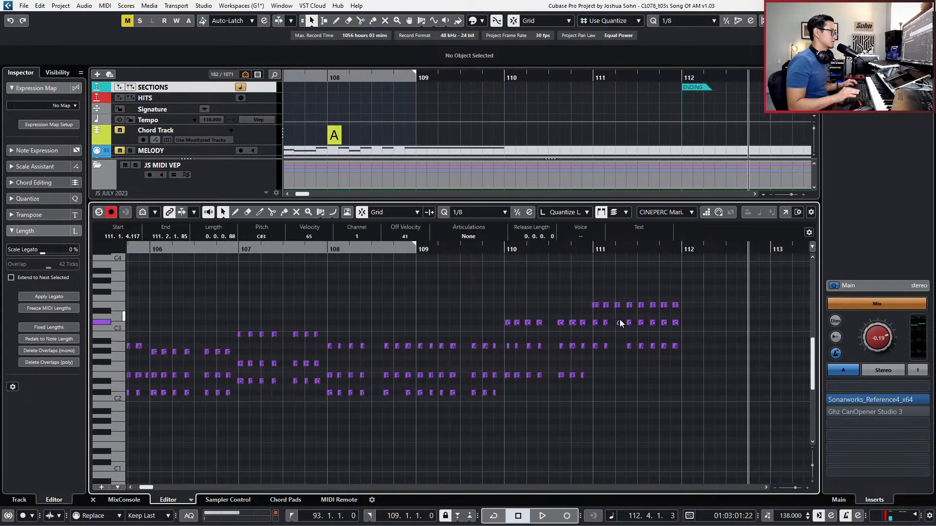
pyautogui.moveTo(618, 322); pyautogui.dragTo(619, 346)
# Select the marimba notes from bar 94 to bar 112 and quantize them to 1/8, applying it twice.
pyautogui.press('g')
pyautogui.moveTo(683, 288); pyautogui.dragTo(451, 415)
pyautogui.press('g')
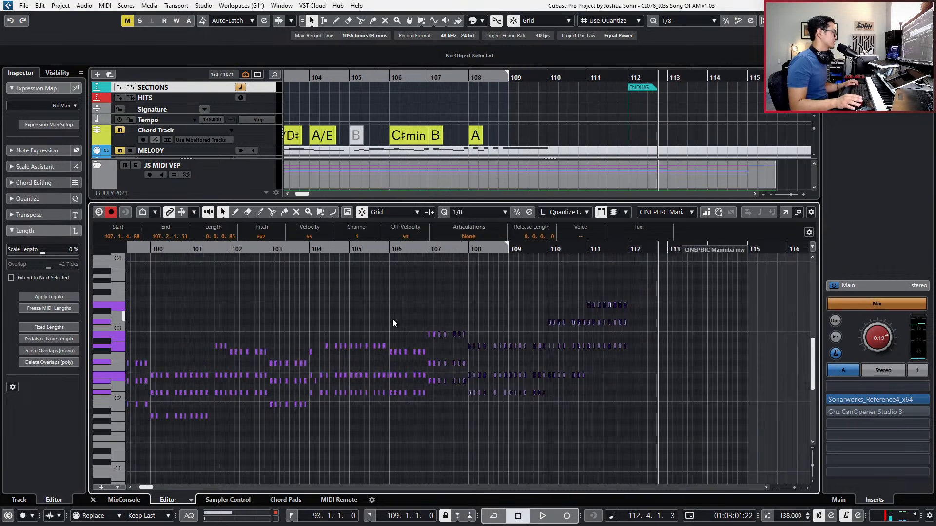
pyautogui.press('g')
pyautogui.press('g')
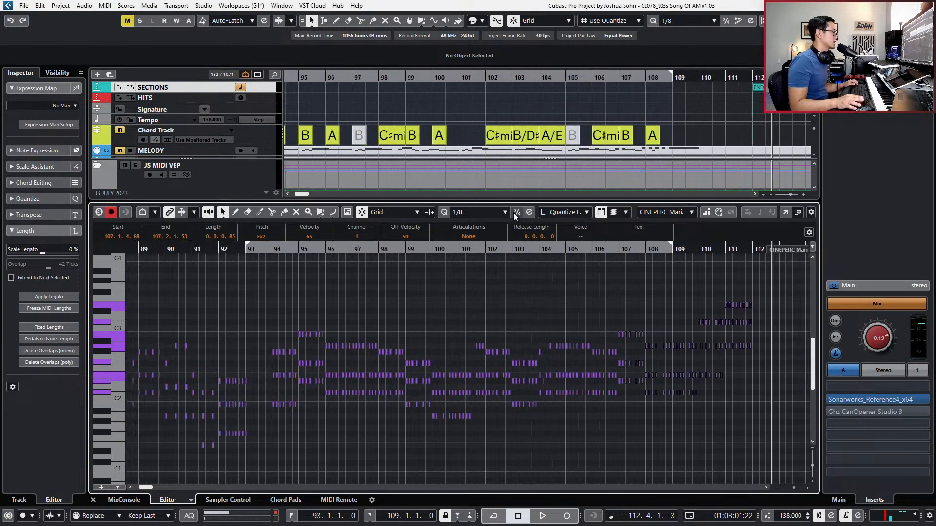
pyautogui.moveTo(257, 290); pyautogui.dragTo(755, 484)
pyautogui.press('h')
pyautogui.press('h')
pyautogui.press('h')
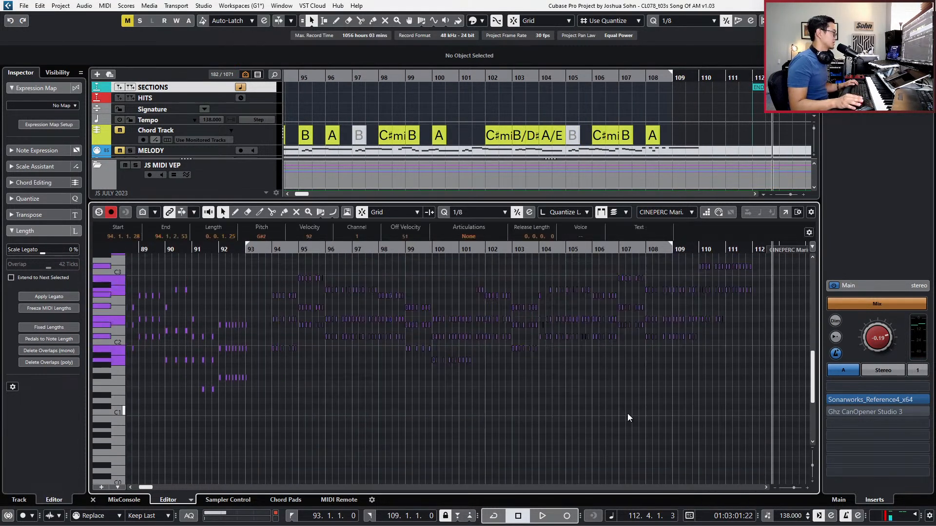
pyautogui.press('h')
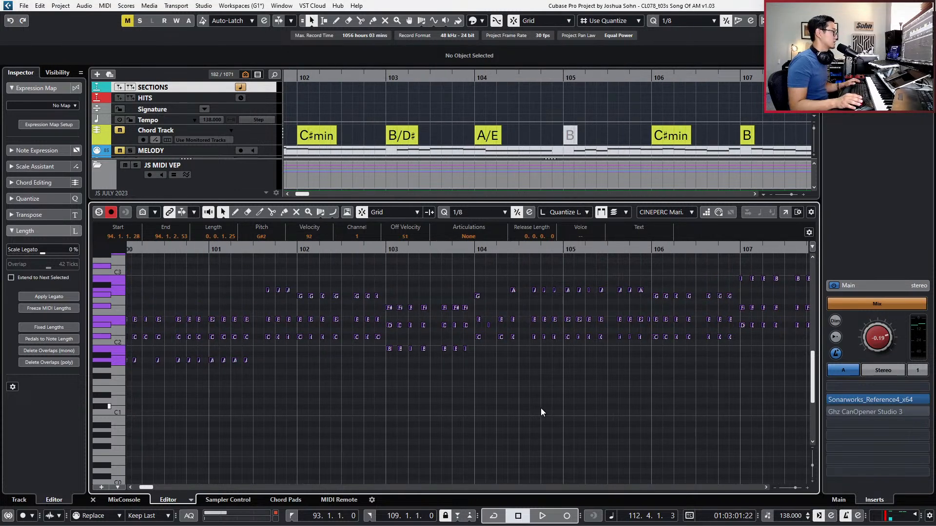
pyautogui.press('q')
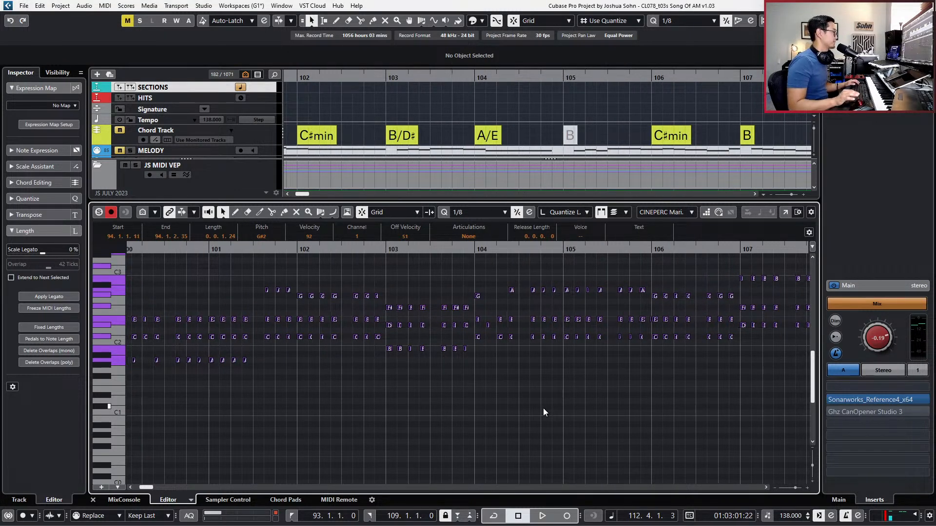
pyautogui.press('q')
# Play from bar 94 and fix the bar 104 chords by removing the stray D#2 and setting the top notes to A2.
pyautogui.press('l')
pyautogui.press('space')
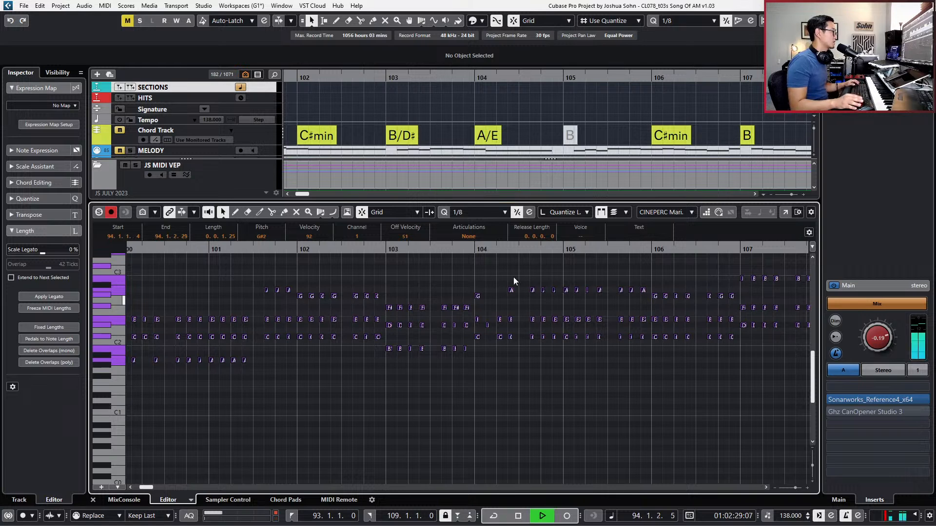
pyautogui.click(487, 325)
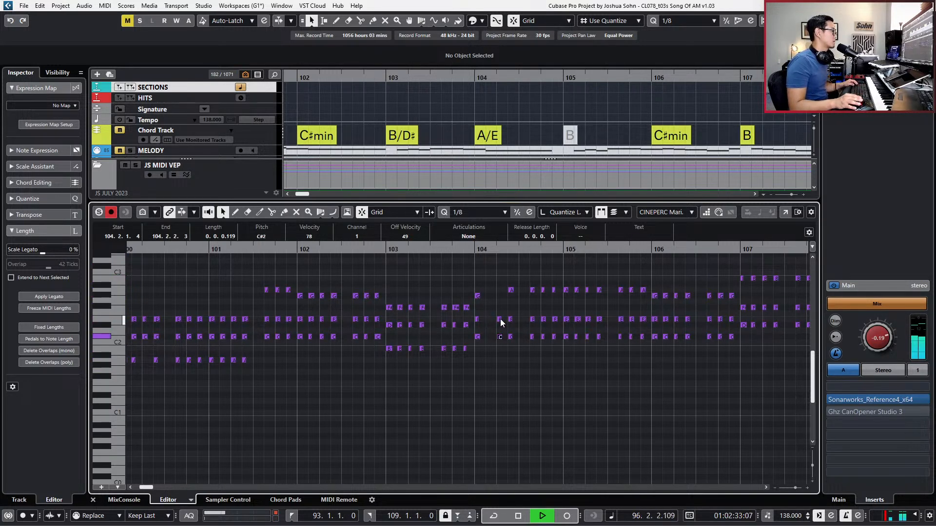
pyautogui.moveTo(499, 318); pyautogui.dragTo(499, 292)
pyautogui.click(478, 296)
# Fill the gaps in the lowest chord voice by copying notes down to A1 in bar 100 and B1 in bar 99.
pyautogui.scroll(-3, 529, 299)
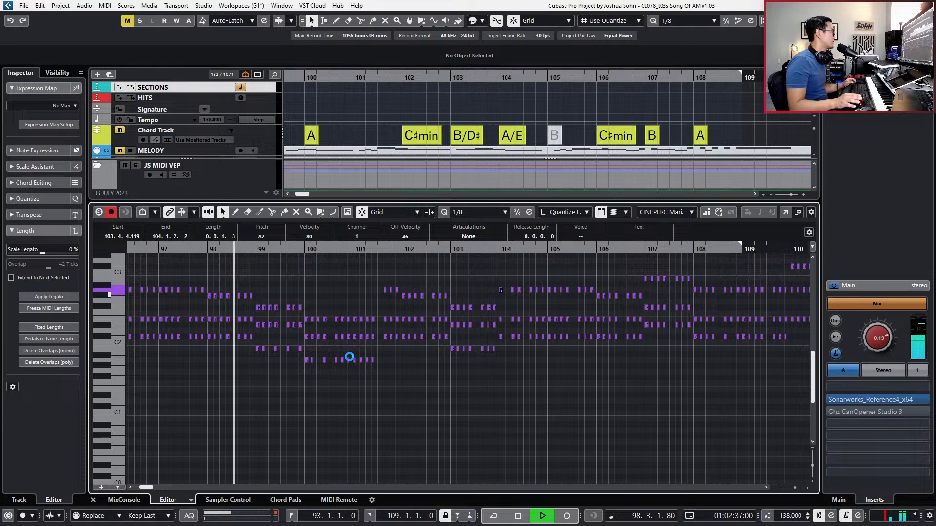
pyautogui.scroll(3, 298, 363)
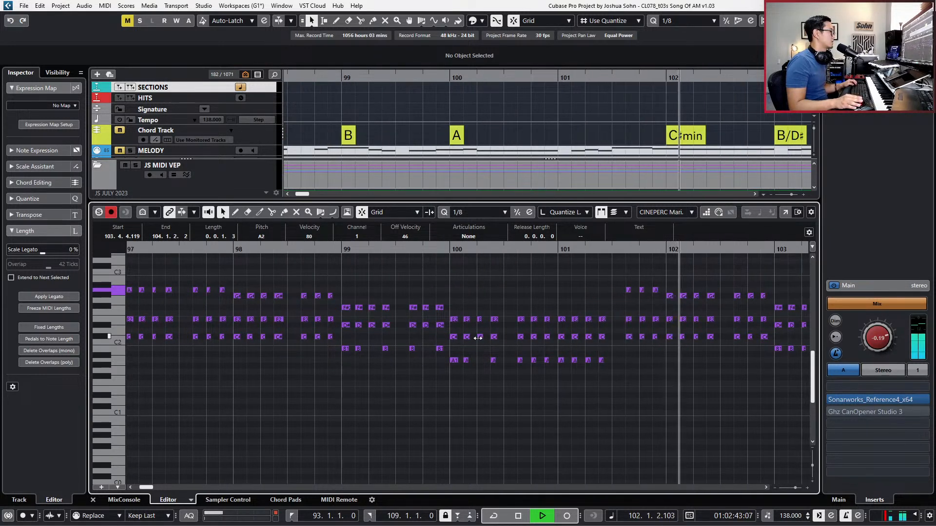
pyautogui.moveTo(481, 337); pyautogui.dragTo(481, 360)
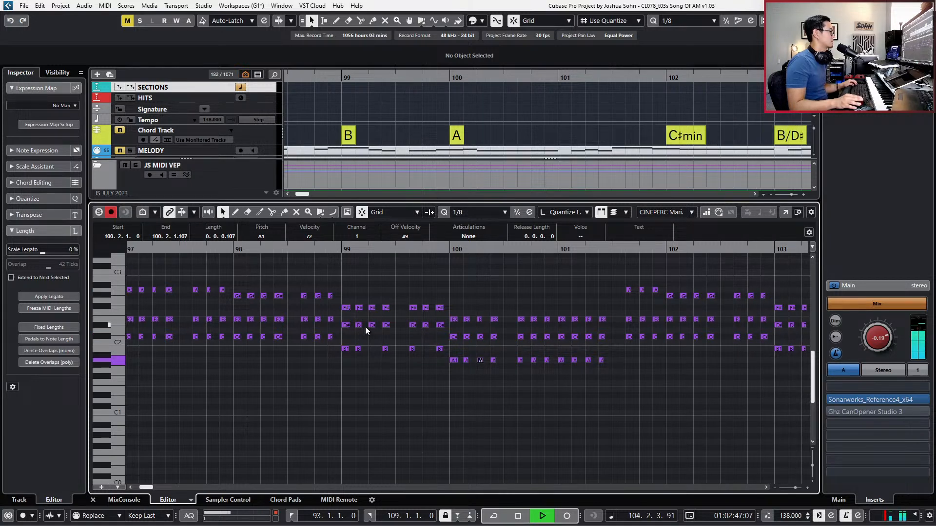
pyautogui.moveTo(372, 351); pyautogui.dragTo(373, 352)
# Stop playback and give the marimba notes from bar 94 to bar 112 a uniform length of 0.0.1.90.
pyautogui.press('g')
pyautogui.press('g')
pyautogui.press('g')
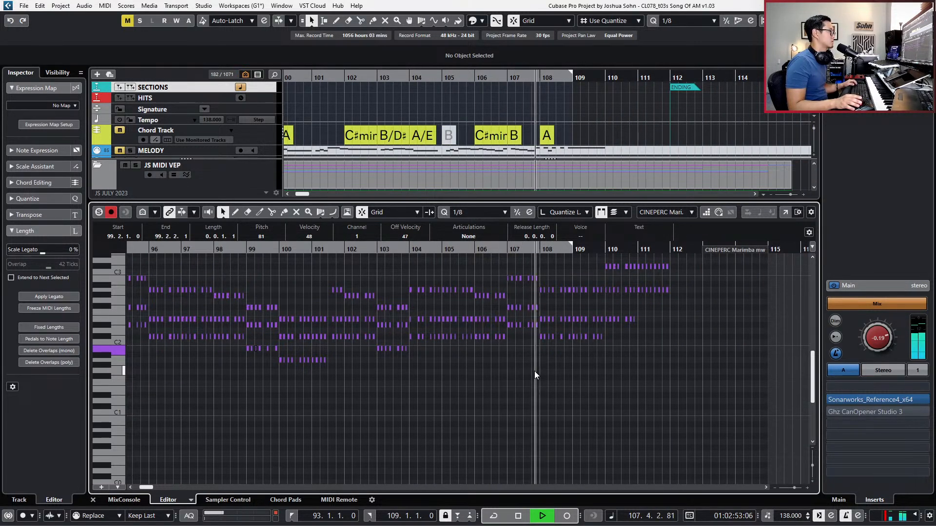
pyautogui.press('g')
pyautogui.scroll(2, 260, 329)
pyautogui.moveTo(665, 274); pyautogui.dragTo(163, 434)
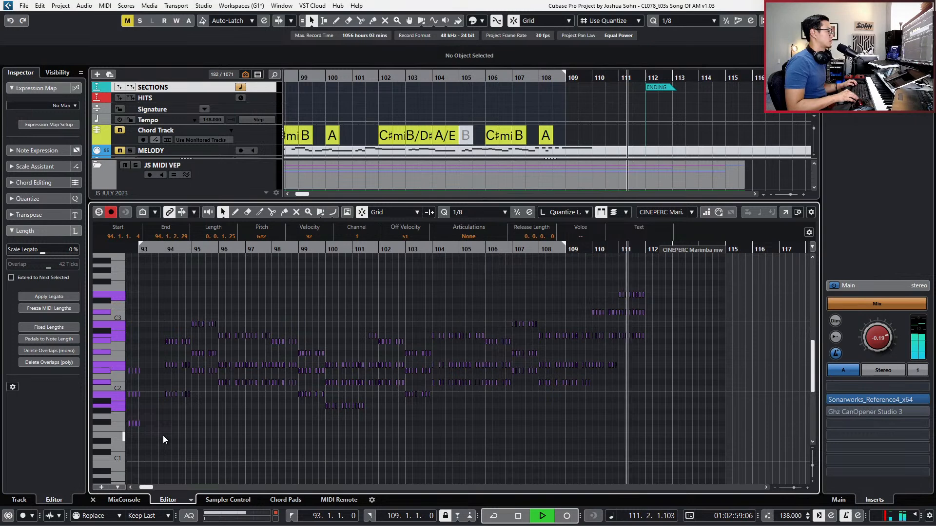
pyautogui.press('space')
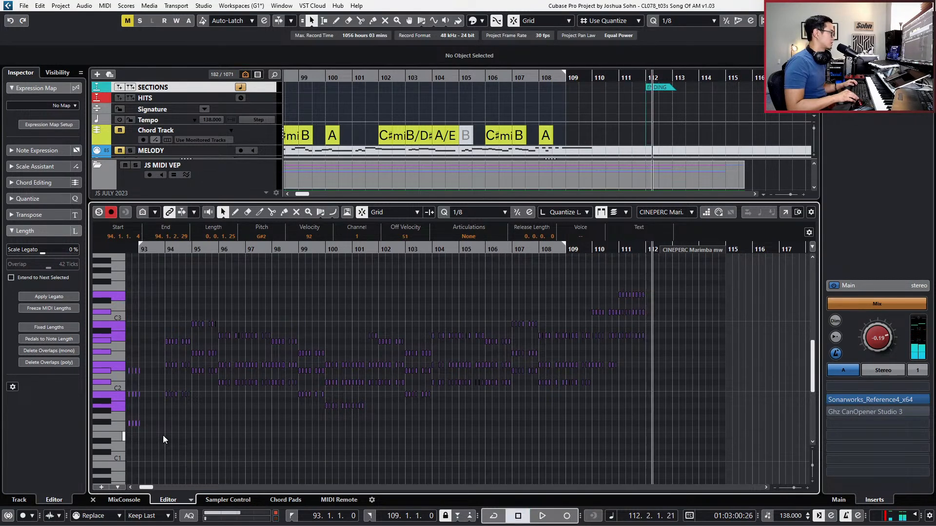
pyautogui.hotkey('ctrl', 'shift', 'l')
pyautogui.hotkey('alt', 'shift', 'Left')
# Play the lengthened chords and copy the D#2 note late in bar 99 down to B1 to fill the missing low note.
pyautogui.press('space')
pyautogui.scroll(3, 205, 397)
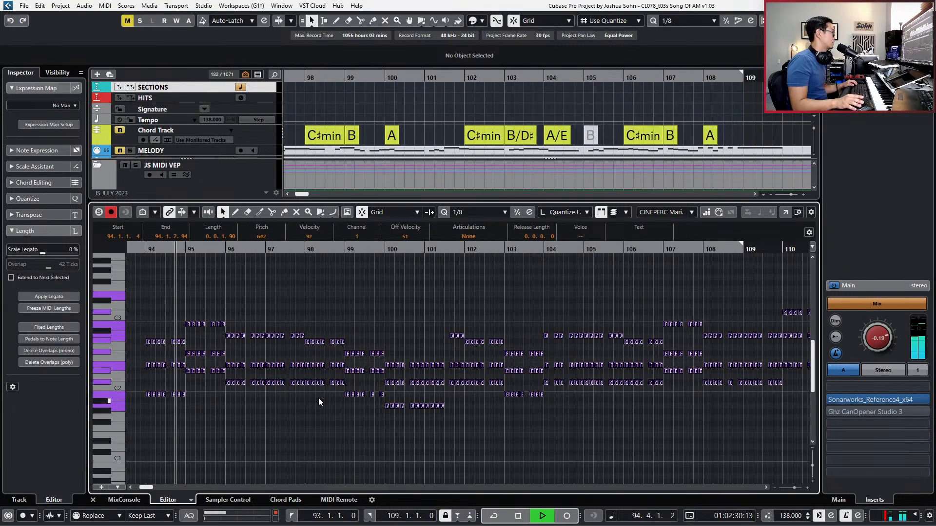
pyautogui.press('h')
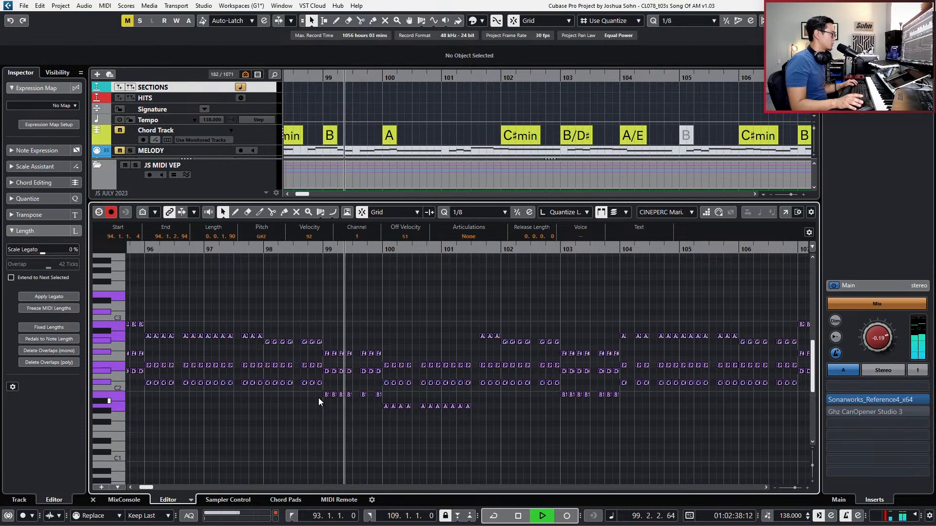
pyautogui.scroll(2, 363, 388)
pyautogui.press('space')
pyautogui.press('KP_Subtract')
pyautogui.press('KP_Subtract')
pyautogui.press('KP_Subtract')
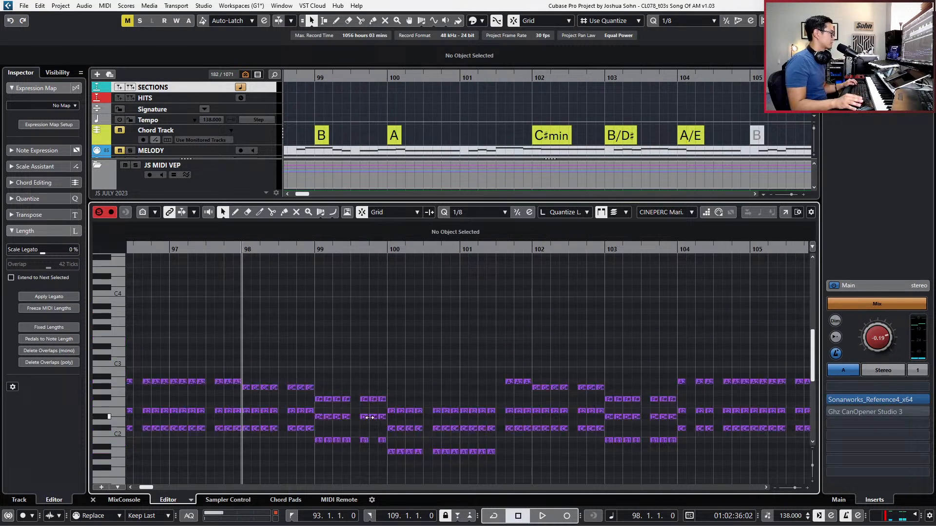
pyautogui.keyDown('alt'); pyautogui.moveTo(372, 416); pyautogui.dragTo(373, 440); pyautogui.keyUp('alt')
pyautogui.press('space')
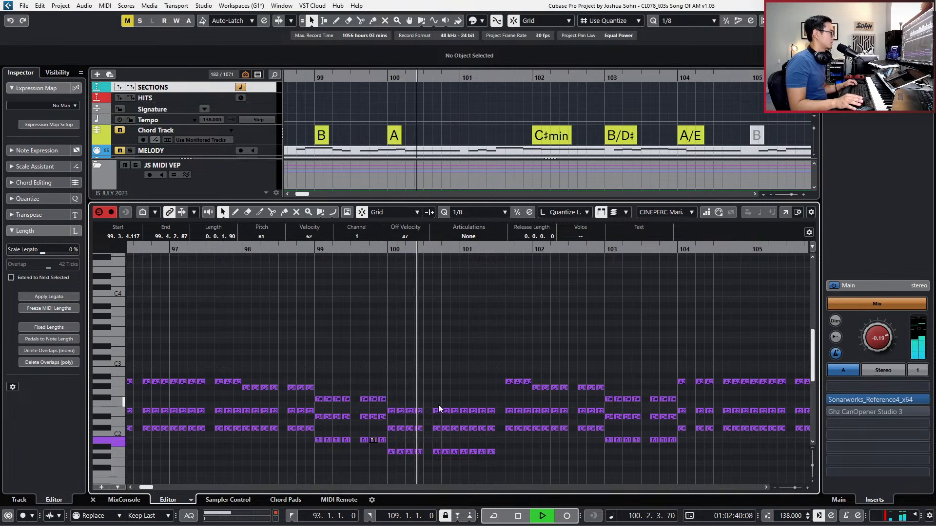
# Transpose the low A1 notes in bars 100 and 101 up an octave to A2 and play them.
pyautogui.press('space')
pyautogui.moveTo(379, 449); pyautogui.dragTo(557, 475)
pyautogui.hotkey('shift', 'Up')
pyautogui.press('l')
pyautogui.press('space')
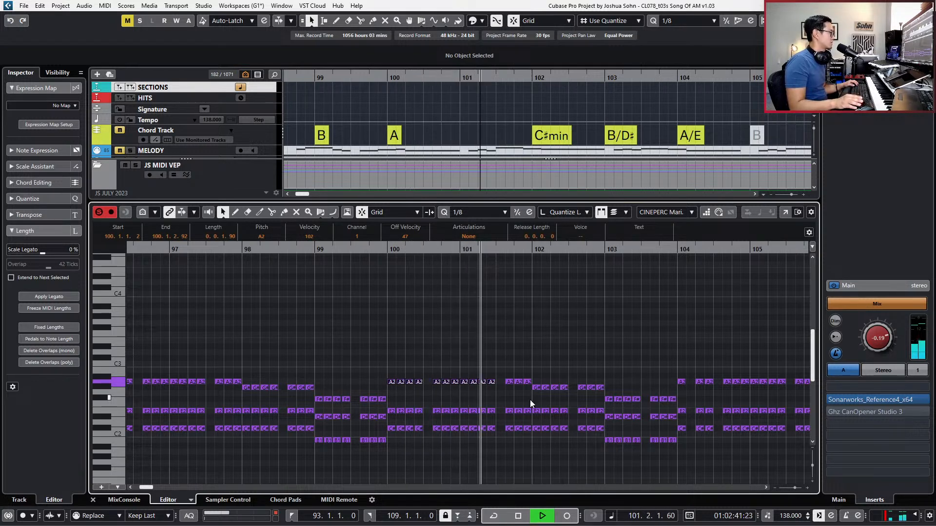
# Transpose the three C#2 notes at the end of bar 101 up an octave to C#3 and play them.
pyautogui.press('space')
pyautogui.moveTo(504, 373); pyautogui.dragTo(517, 435)
pyautogui.hotkey('shift', 'Up')
pyautogui.press('space')
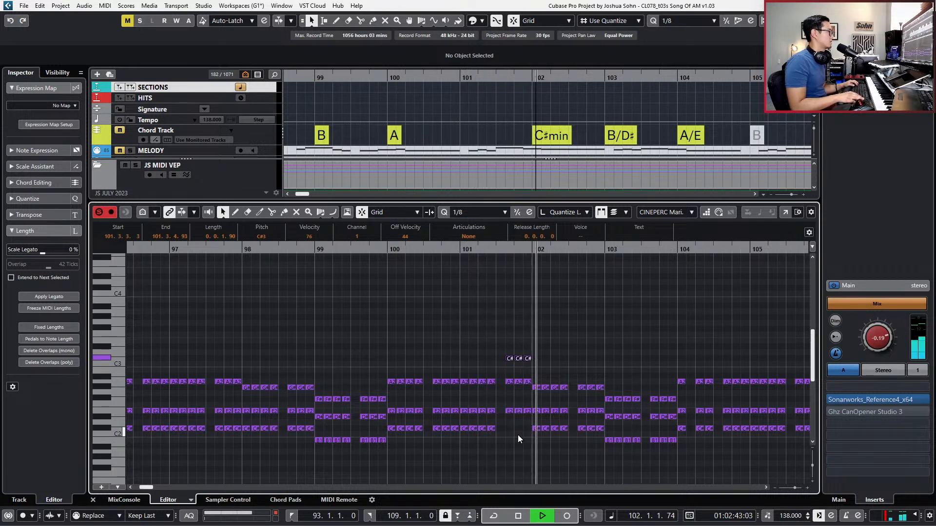
# Rewind a few bars and play the revised marimba chords through bar 104 to check the voicings.
pyautogui.scroll(-3, 518, 434)
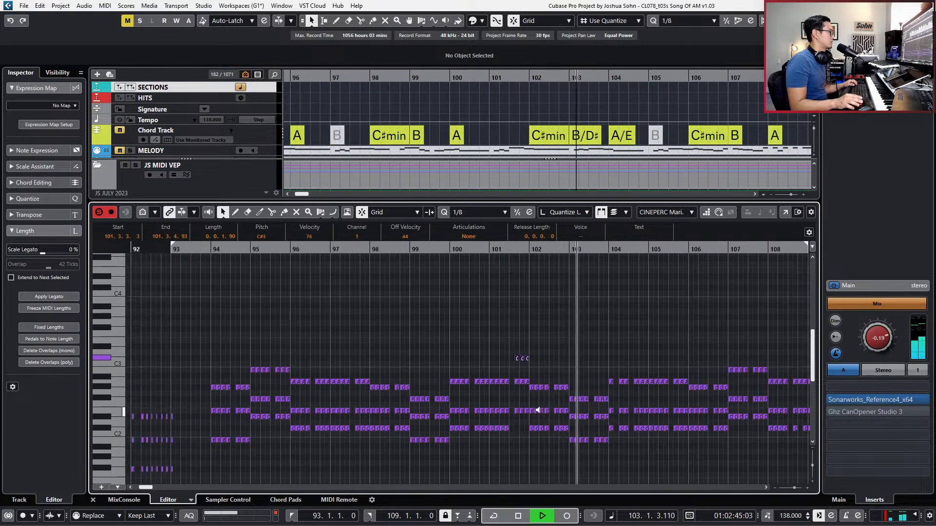
pyautogui.hscroll(2, 539, 411)
pyautogui.press('space')
pyautogui.press('KP_Subtract')
pyautogui.press('KP_Subtract')
pyautogui.press('KP_Subtract')
pyautogui.press('KP_Subtract')
pyautogui.press('KP_Subtract')
pyautogui.press('space')
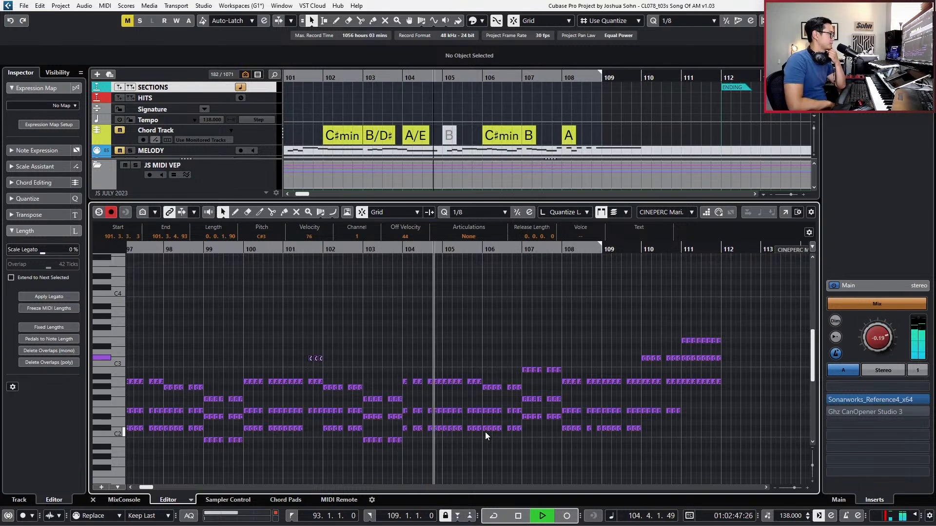
# Duplicate the first chord of bar 104 (A2, E2, C#2) to position 104.1.3 and quantize the copy.
pyautogui.press('h')
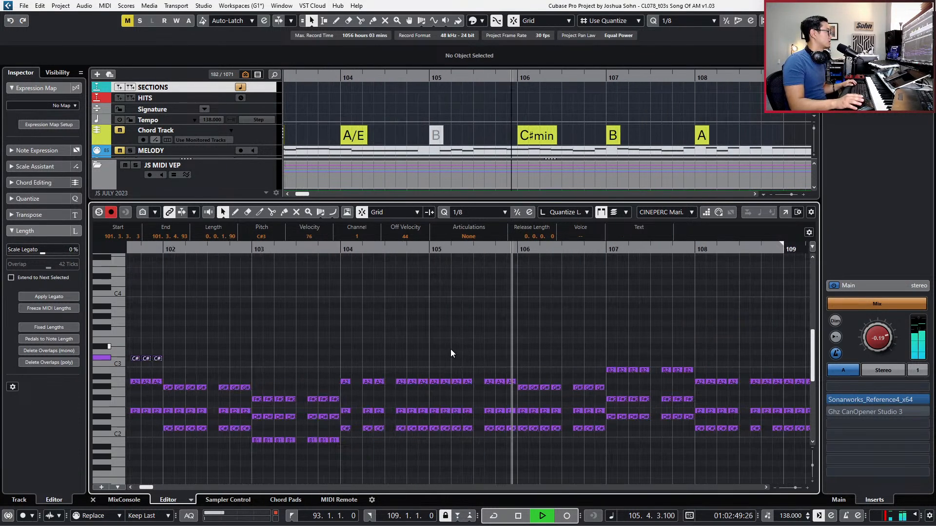
pyautogui.moveTo(352, 363); pyautogui.dragTo(347, 444)
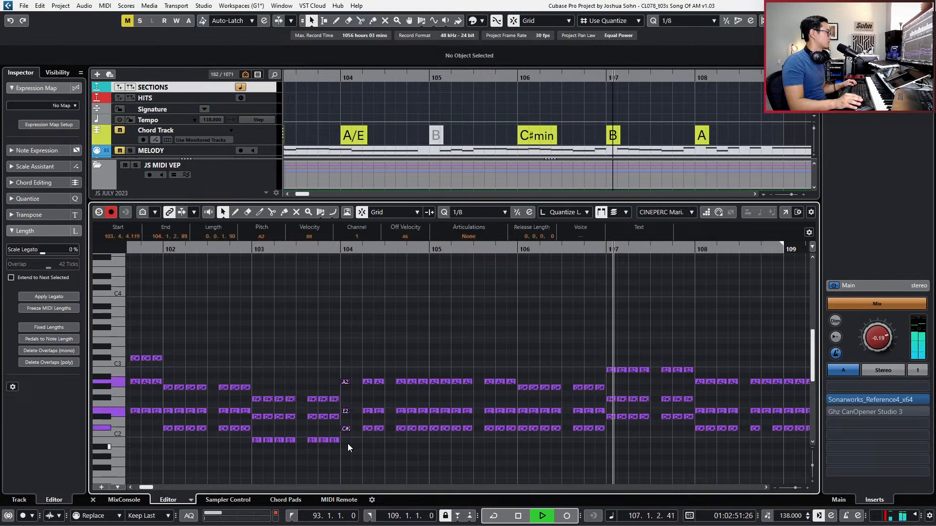
pyautogui.hotkey('alt', 'd')
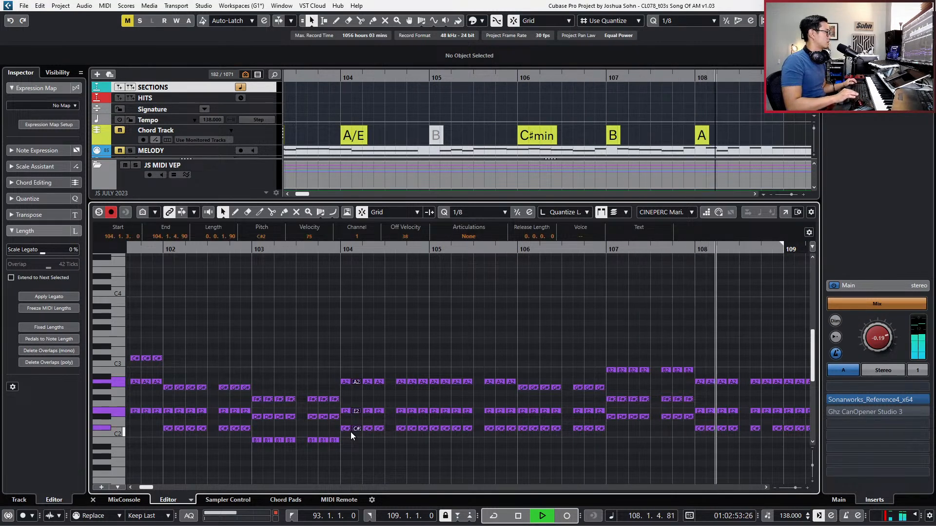
pyautogui.press('q')
# Let the marimba part play to the end, and switch to the full track list around the ENDING marker at bar 112.
pyautogui.hscroll(3, 315, 391)
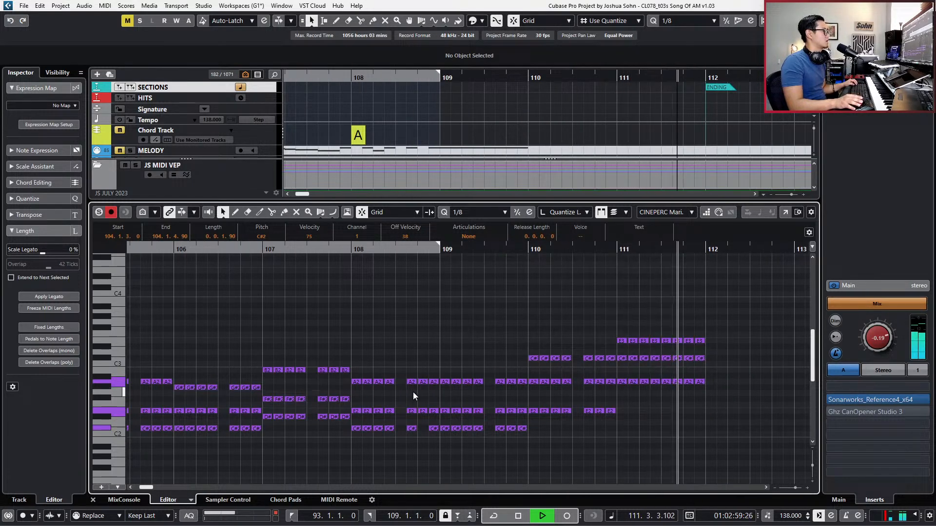
pyautogui.hotkey('ctrl', 'e')
pyautogui.press('g')
pyautogui.press('g')
pyautogui.press('g')
pyautogui.press('g')
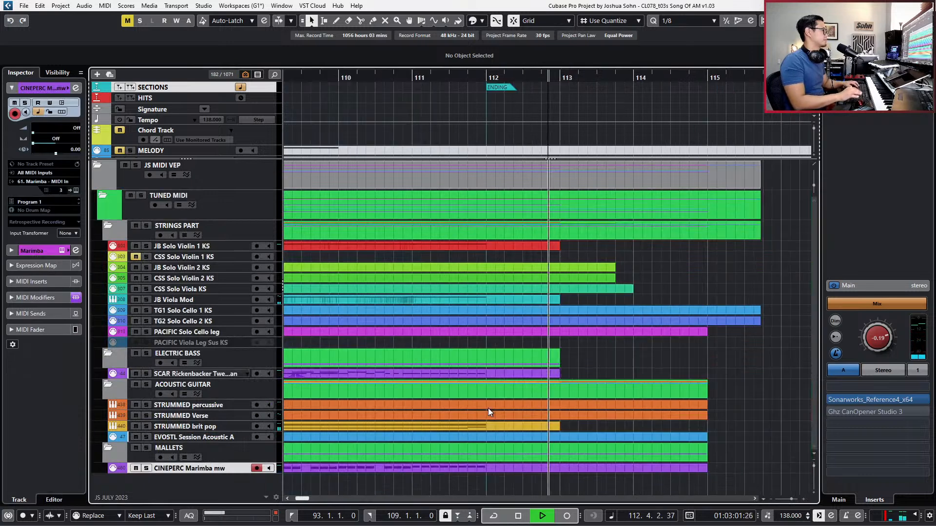
# Stop playback and extend the end of the STRUMMED brit pop part to bar 116.
pyautogui.press('space')
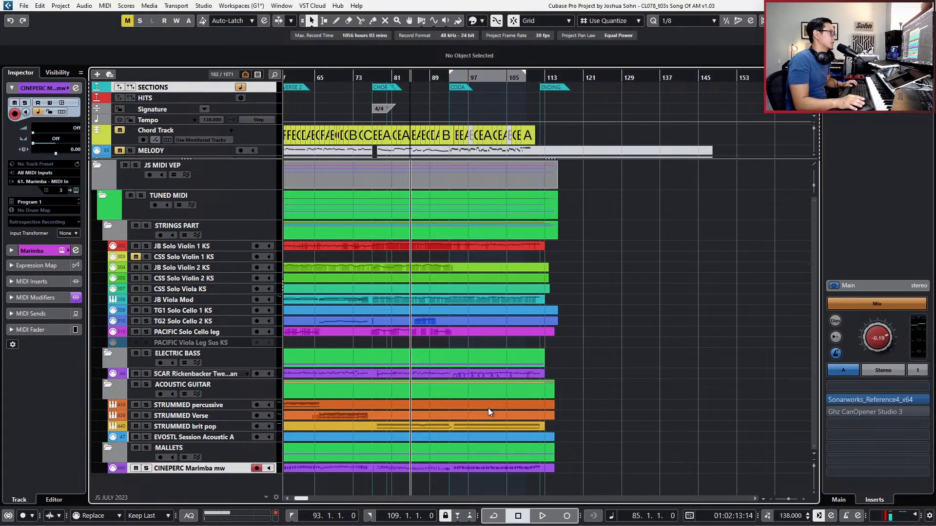
pyautogui.press('h')
pyautogui.moveTo(533, 428); pyautogui.dragTo(557, 426)
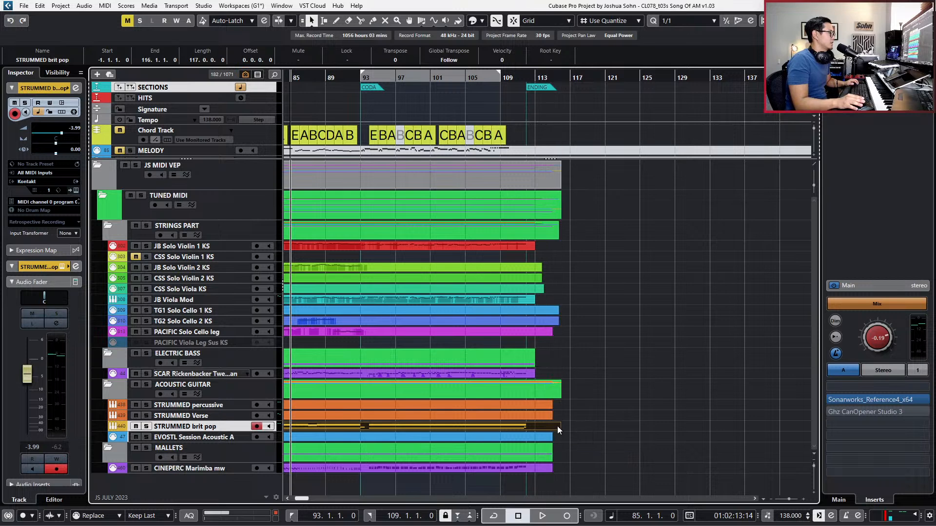
# Extend all parts in the JS MIDI VEP folder together so the folder part ends at bar 132.
pyautogui.click(551, 178)
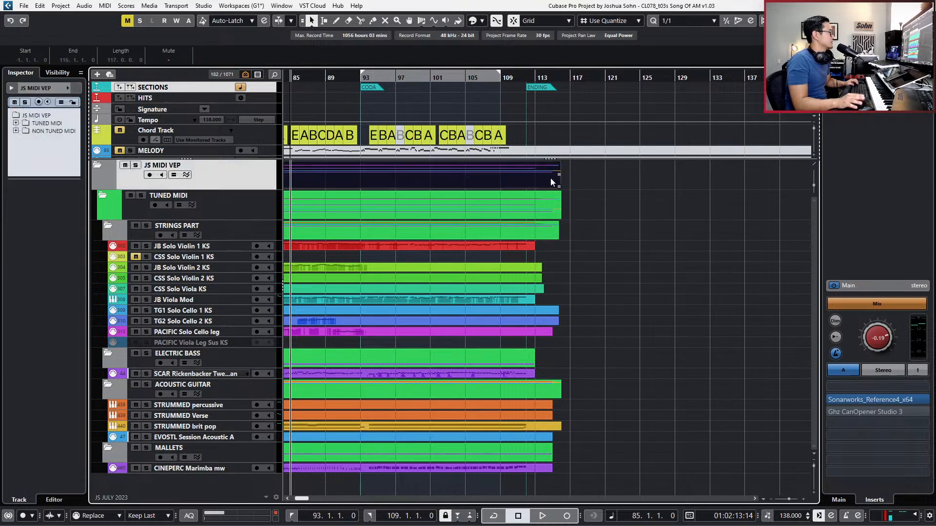
pyautogui.hscroll(3, 551, 178)
pyautogui.hscroll(3, 551, 179)
pyautogui.moveTo(551, 179); pyautogui.dragTo(551, 179)
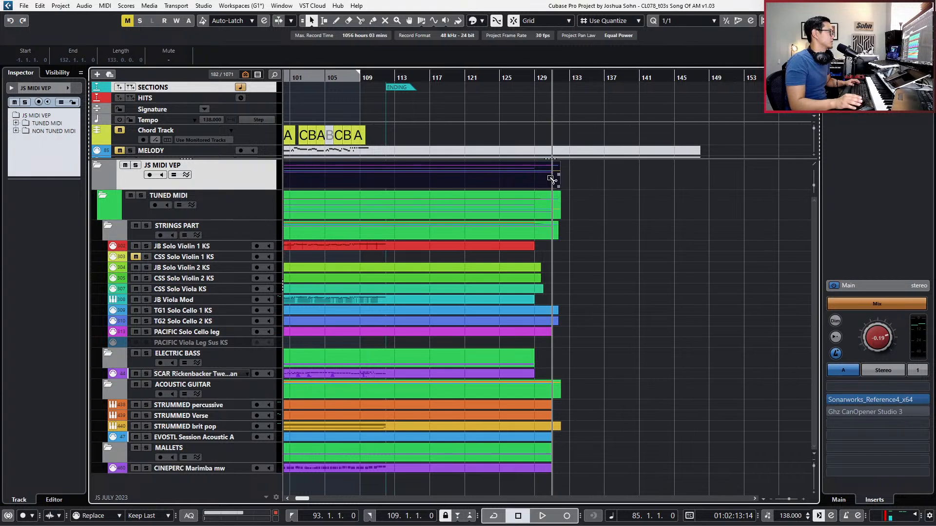
# Split the JS MIDI VEP folder part at bar 125 and delete everything after the cut.
pyautogui.keyDown('alt'); pyautogui.click(495, 176); pyautogui.keyUp('alt')
pyautogui.hotkey('ctrl', 'z')
pyautogui.keyDown('alt'); pyautogui.click(507, 174); pyautogui.keyUp('alt')
pyautogui.press('Delete')
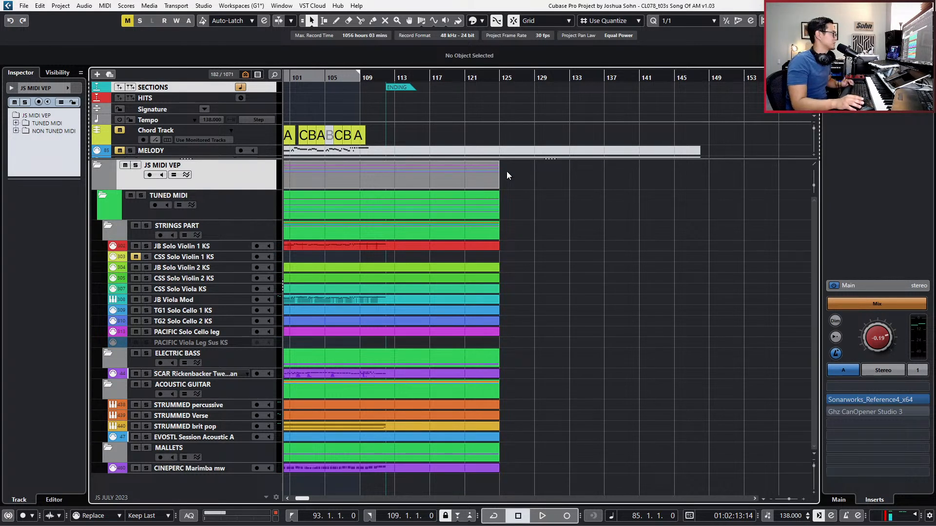
# Set the left locator to bar 85, leaving the right locator at bar 109.
pyautogui.scroll(-4, 507, 171)
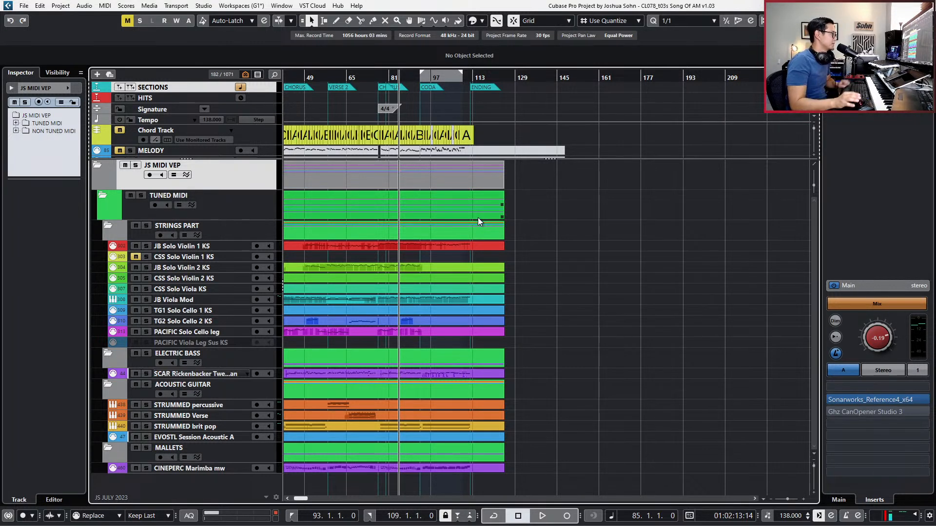
pyautogui.scroll(2, 468, 243)
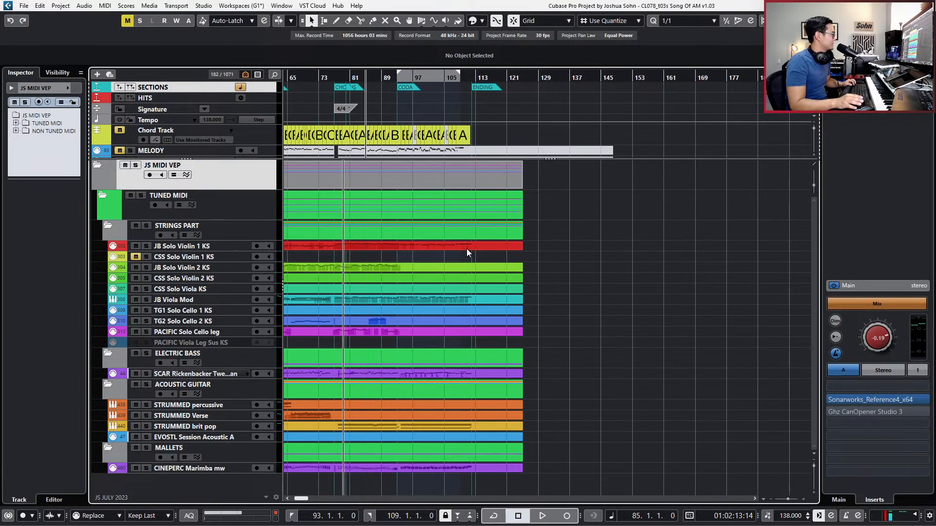
pyautogui.scroll(1, 466, 251)
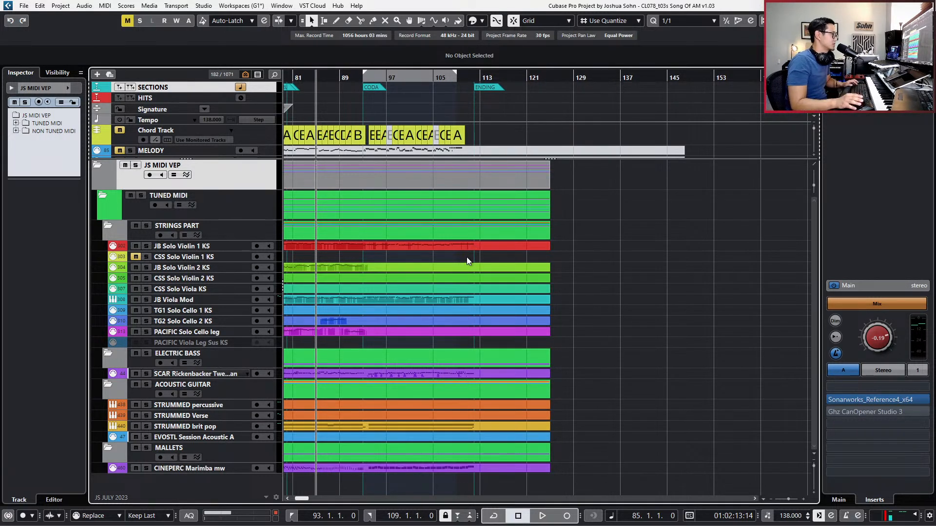
pyautogui.scroll(1, 466, 257)
pyautogui.scroll(1, 467, 257)
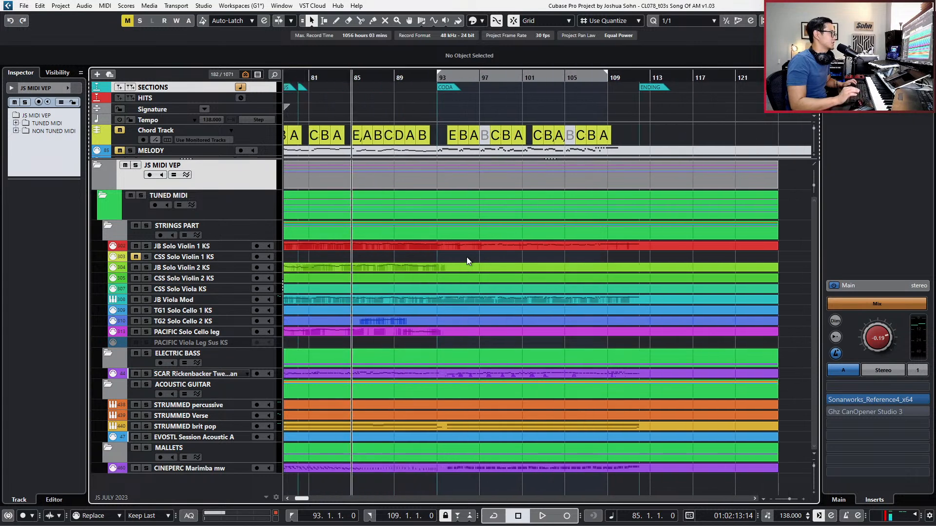
pyautogui.press('ctrl+KP_1')
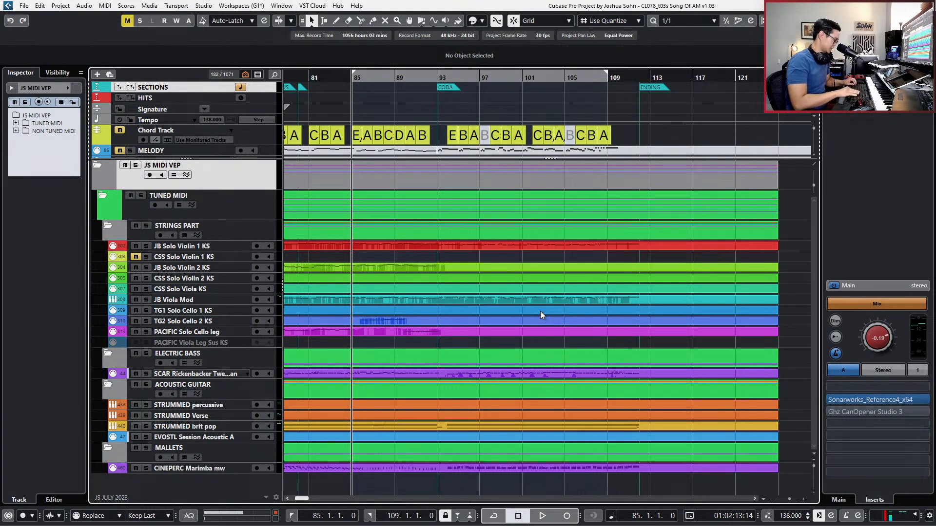
# Move the playhead back to bar 81 and forward through the chorus to bar 91.
pyautogui.press('KP_Subtract')
pyautogui.press('KP_Subtract')
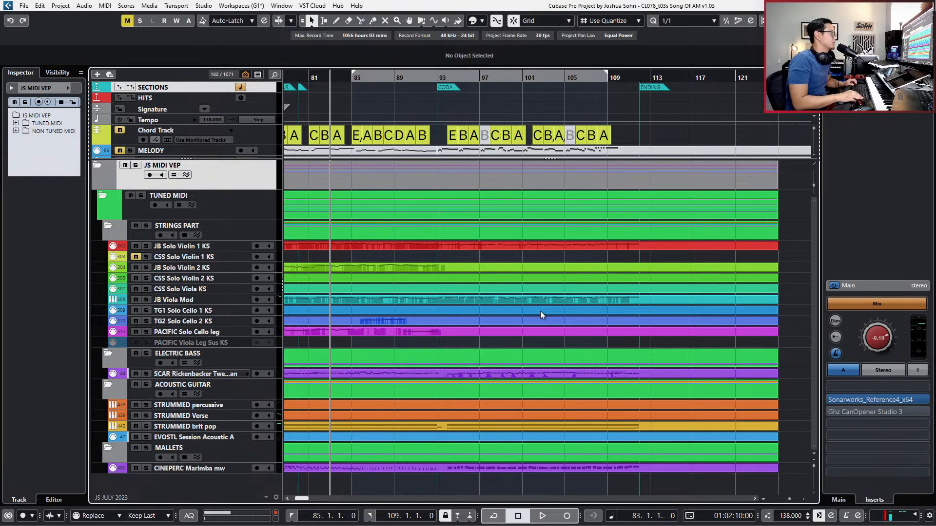
pyautogui.press('g')
pyautogui.press('KP_Subtract')
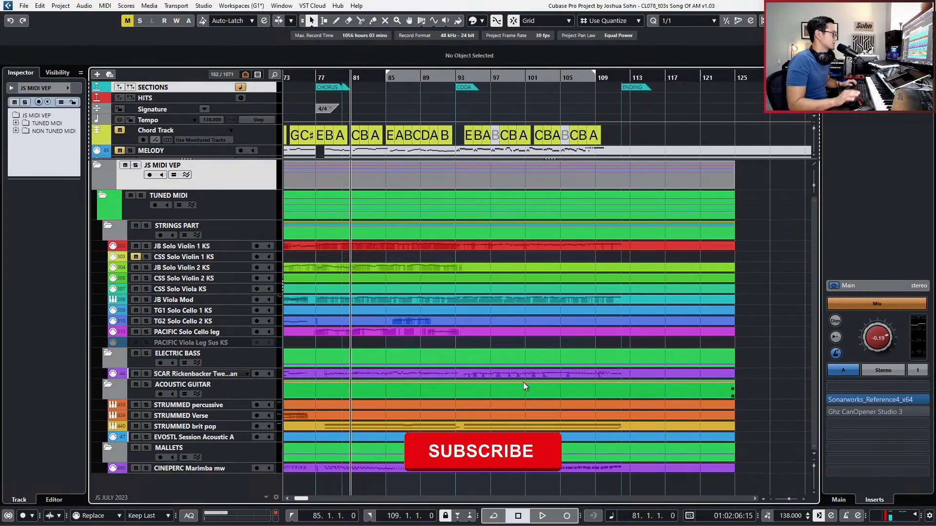
pyautogui.press('shift+KP_Add')
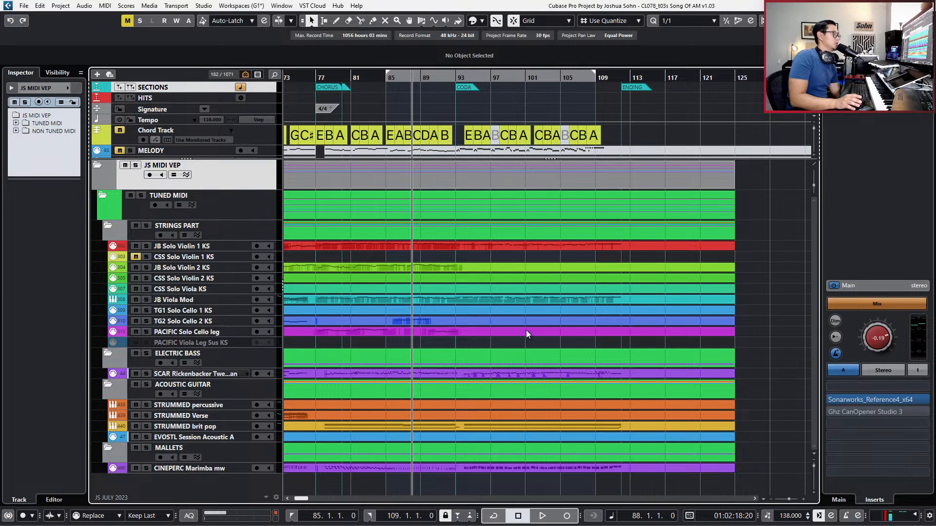
pyautogui.press('shift+KP_Add')
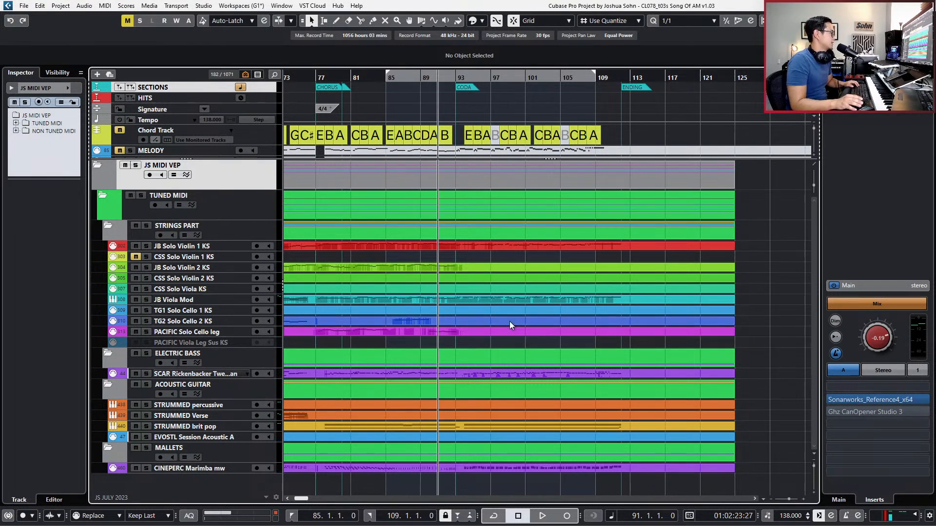
# Open the TG2 Solo Cello 2 KS part for note editing and start playback at bar 91.
pyautogui.keyDown('ctrl'); pyautogui.scroll(-1, 510, 320); pyautogui.keyUp('ctrl')
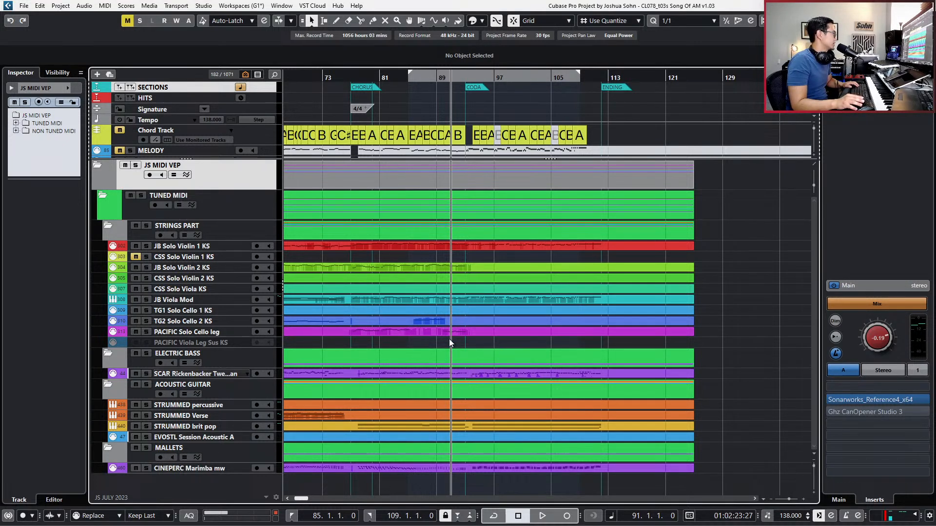
pyautogui.click(442, 319)
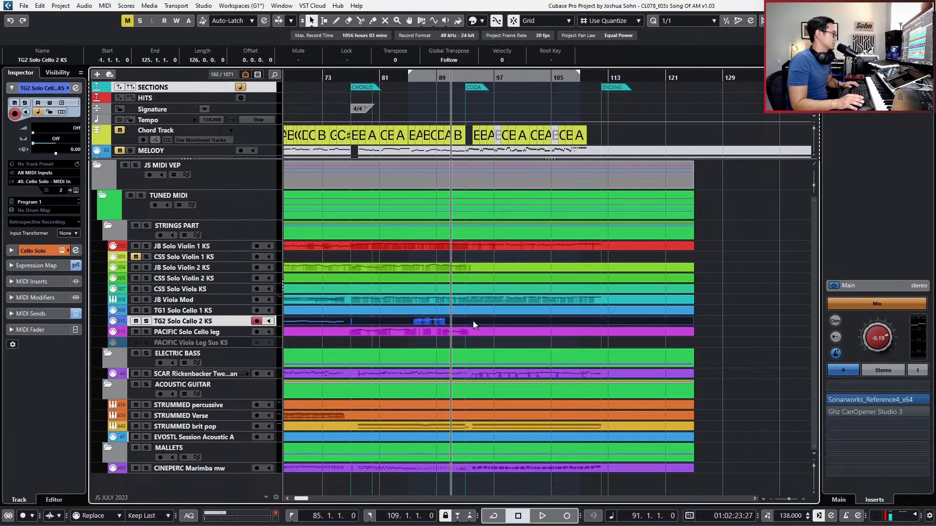
pyautogui.press('g')
pyautogui.press('g')
pyautogui.press('g')
pyautogui.press('Return')
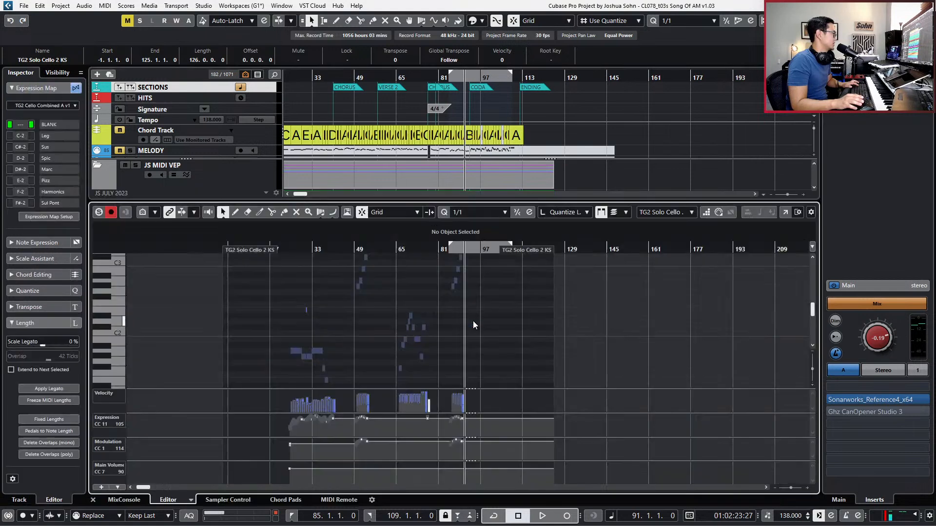
pyautogui.press('h')
pyautogui.press('h')
pyautogui.press('h')
pyautogui.press('space')
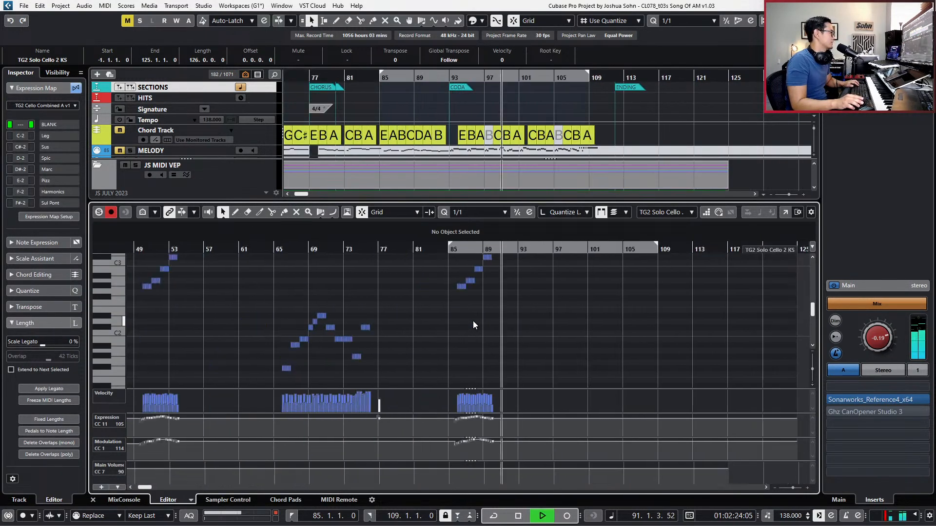
# Look through the cello's earlier repeated-note passages up to bars 50–53 during playback, and stop it.
pyautogui.hscroll(-8, 448, 336)
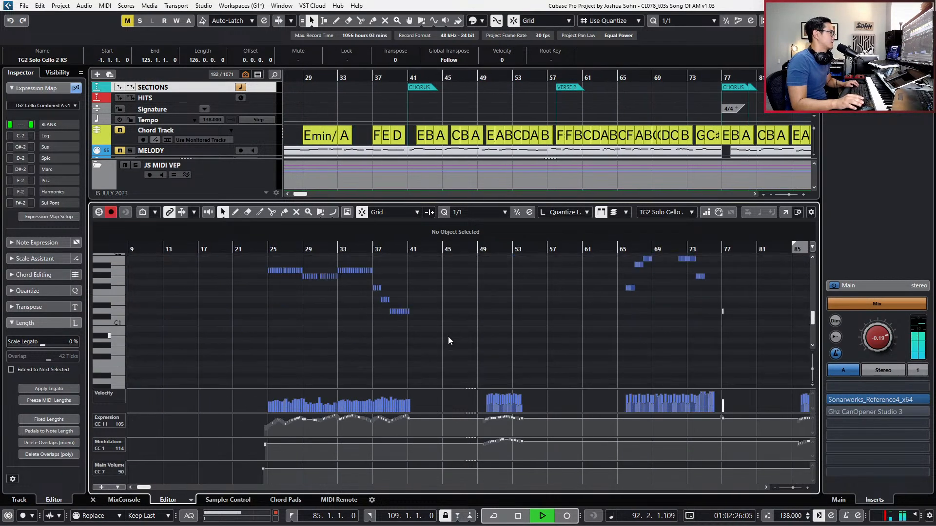
pyautogui.scroll(2, 448, 336)
pyautogui.scroll(3, 449, 331)
pyautogui.hscroll(5, 449, 327)
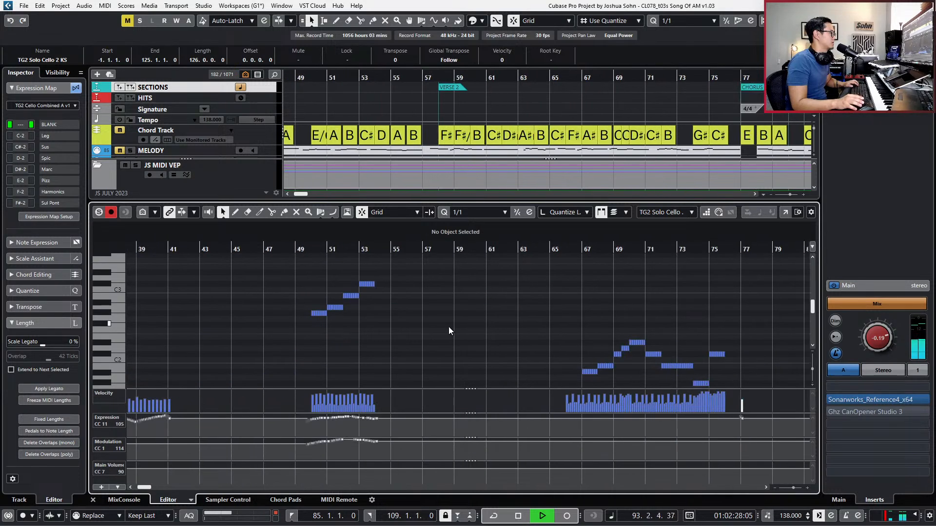
pyautogui.scroll(2, 448, 327)
pyautogui.hscroll(-3, 433, 327)
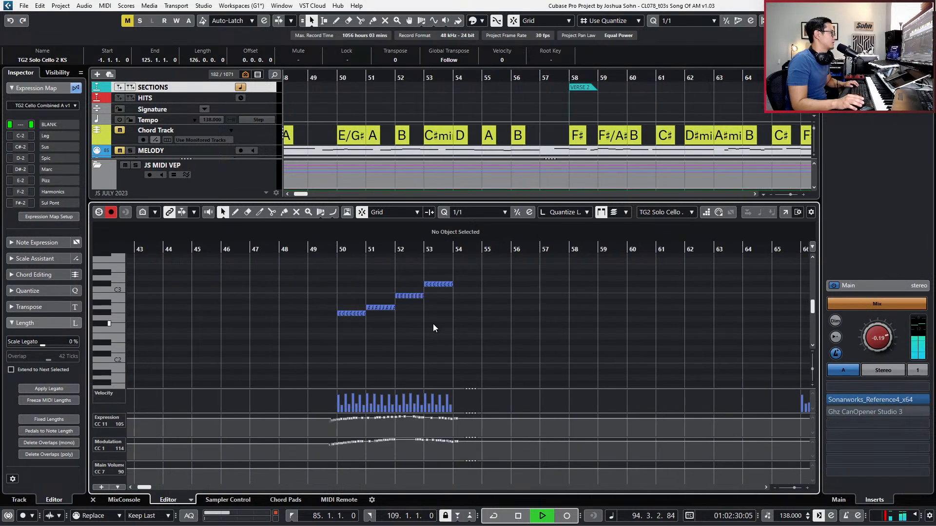
pyautogui.press('space')
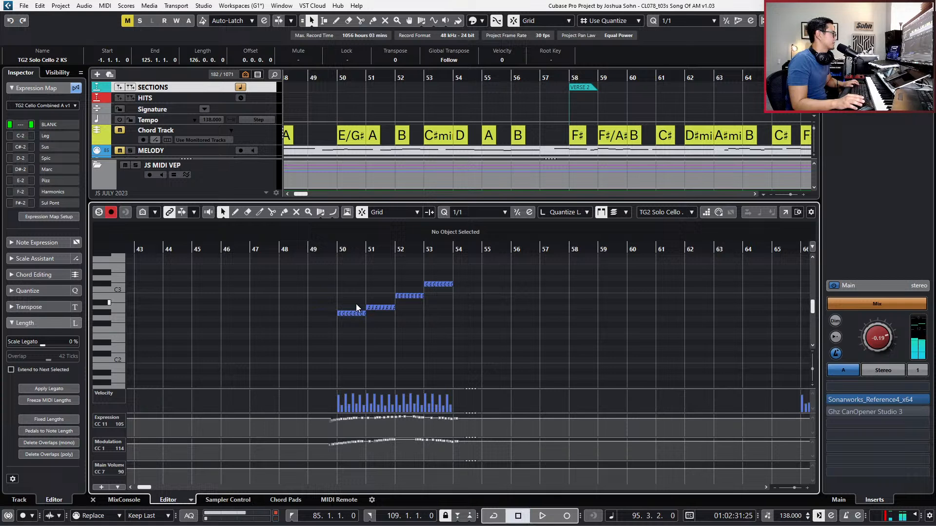
# Select the rising spiccato cello notes in bars 50–53 and play them.
pyautogui.scroll(2, 356, 303)
pyautogui.moveTo(337, 291); pyautogui.dragTo(554, 350)
pyautogui.press('space')
pyautogui.scroll(-5, 555, 350)
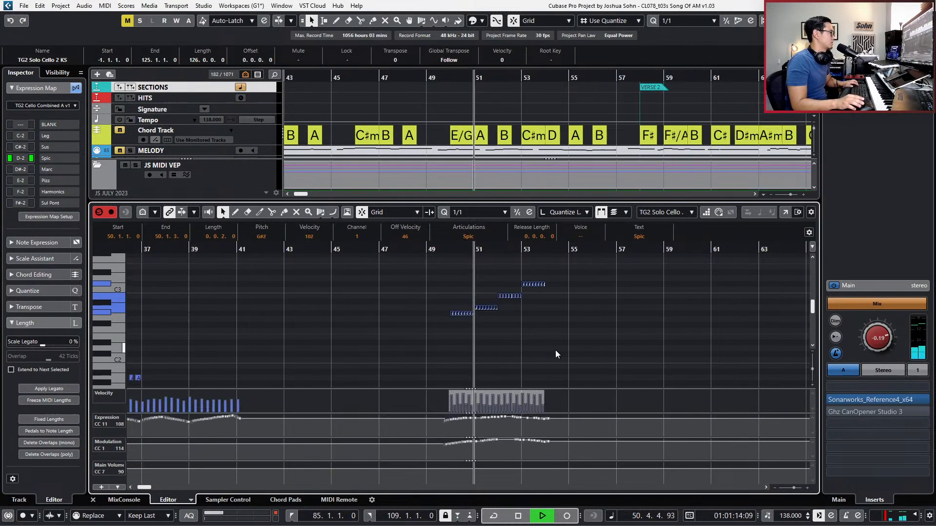
pyautogui.press('space')
# Select the repeated F#1 spiccato notes in bar 66 as the pattern source and audition them.
pyautogui.scroll(2, 534, 347)
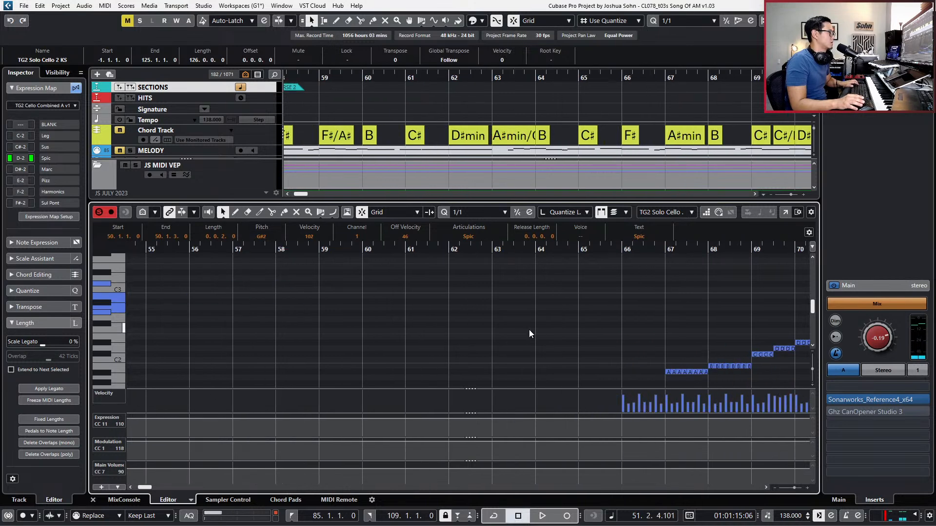
pyautogui.scroll(2, 522, 334)
pyautogui.moveTo(430, 327); pyautogui.dragTo(600, 358)
pyautogui.hscroll(2, 601, 357)
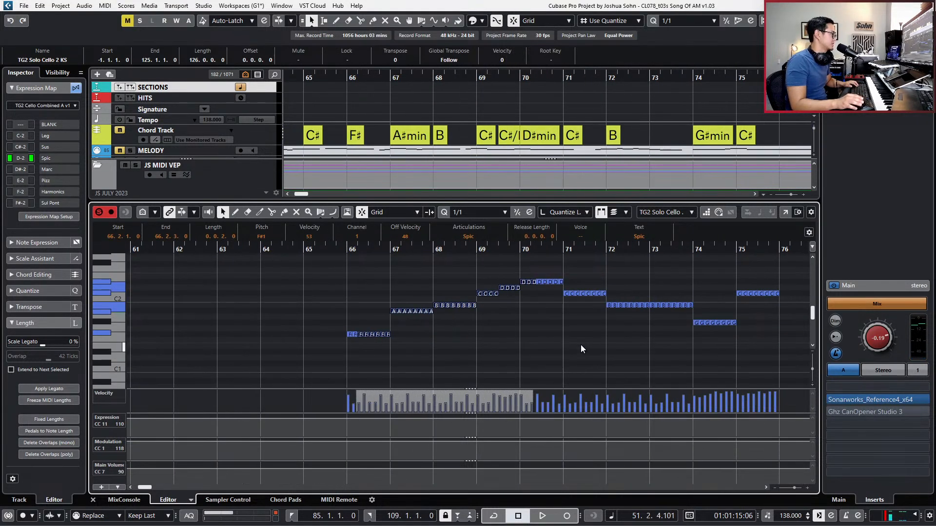
pyautogui.click(411, 294)
pyautogui.moveTo(355, 331); pyautogui.dragTo(388, 348)
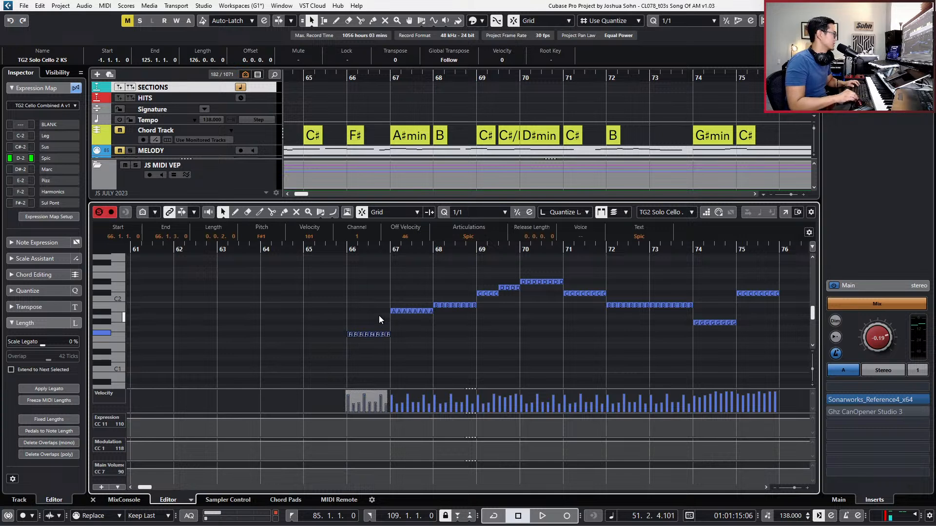
pyautogui.hotkey('alt', 'space')
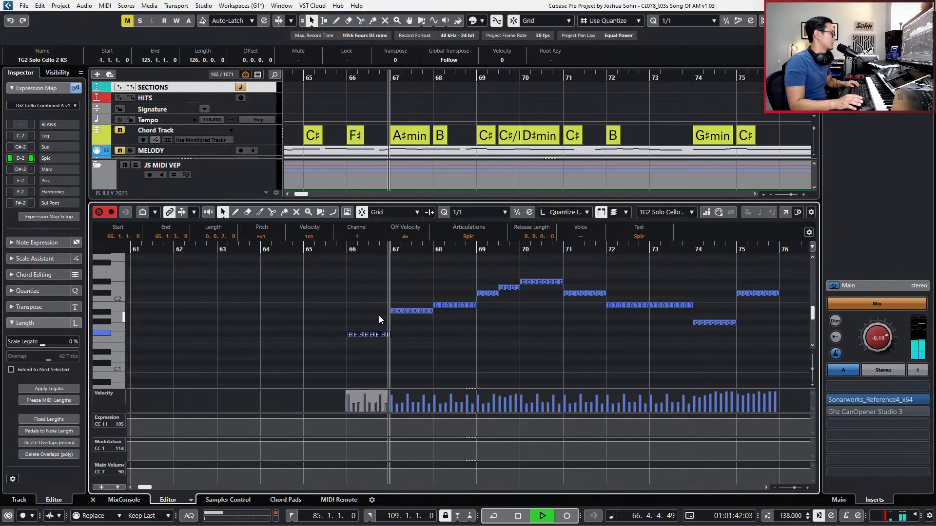
pyautogui.press('space')
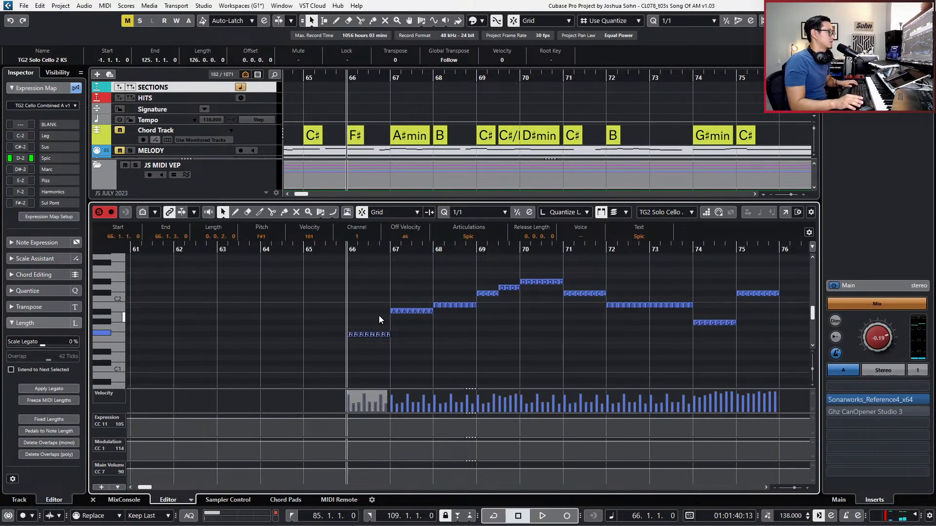
# Paste a copy of bar 66's F#1 spiccato notes at bar 94 and move the CODA marker to bar 94.
pyautogui.hscroll(15, 378, 315)
pyautogui.hscroll(-5, 379, 315)
pyautogui.press('KP_1')
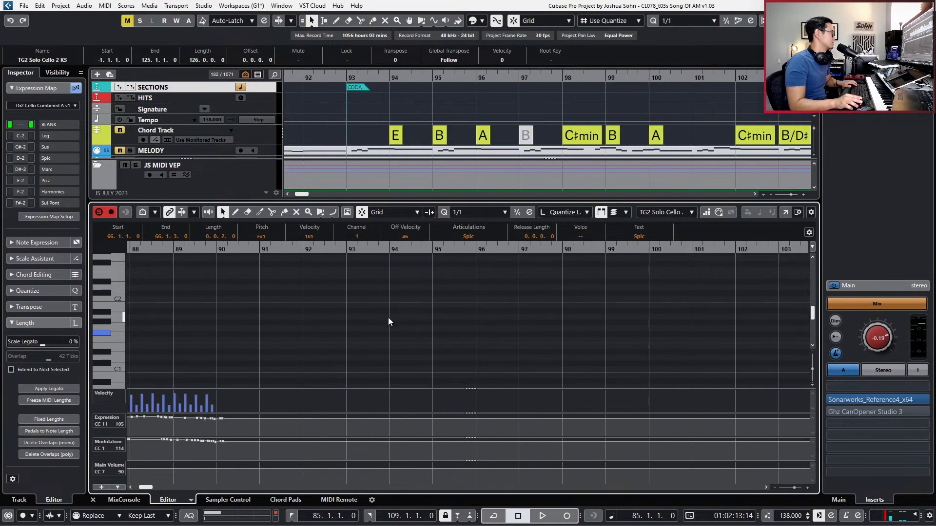
pyautogui.click(306, 249)
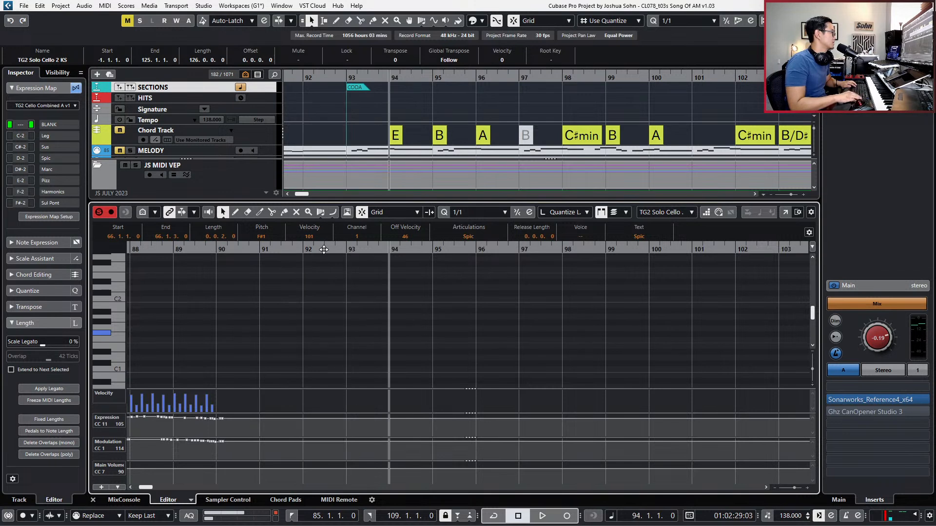
pyautogui.hotkey('ctrl', 'v')
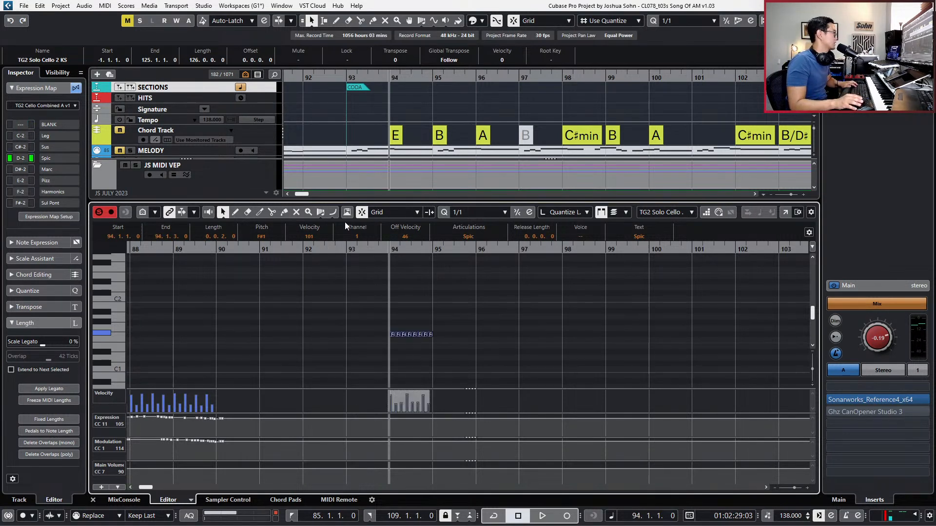
pyautogui.moveTo(355, 88); pyautogui.dragTo(392, 85)
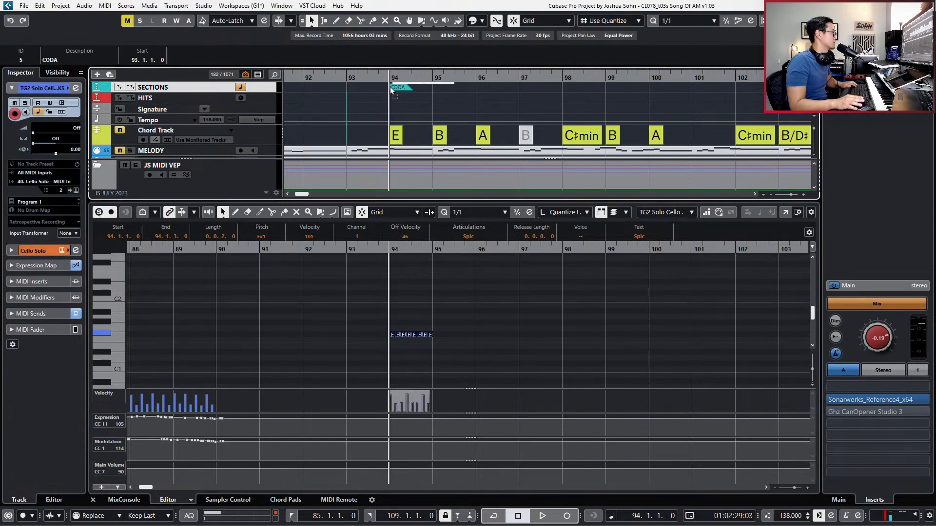
# Transpose the pasted spiccato cello notes in bar 94 down to E1.
pyautogui.scroll(-3, 440, 295)
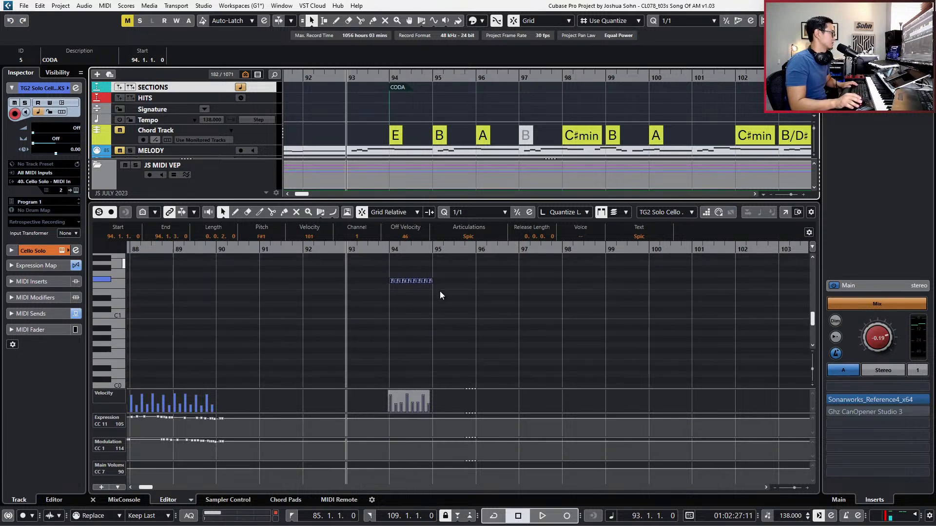
pyautogui.click(373, 297)
pyautogui.scroll(4, 466, 282)
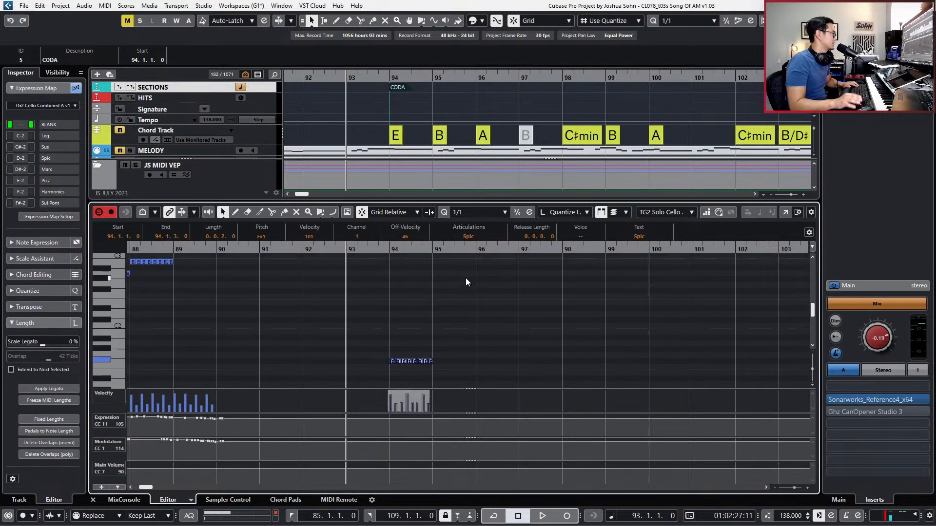
pyautogui.press('Up')
pyautogui.press('Down')
pyautogui.press('Down')
pyautogui.press('Down')
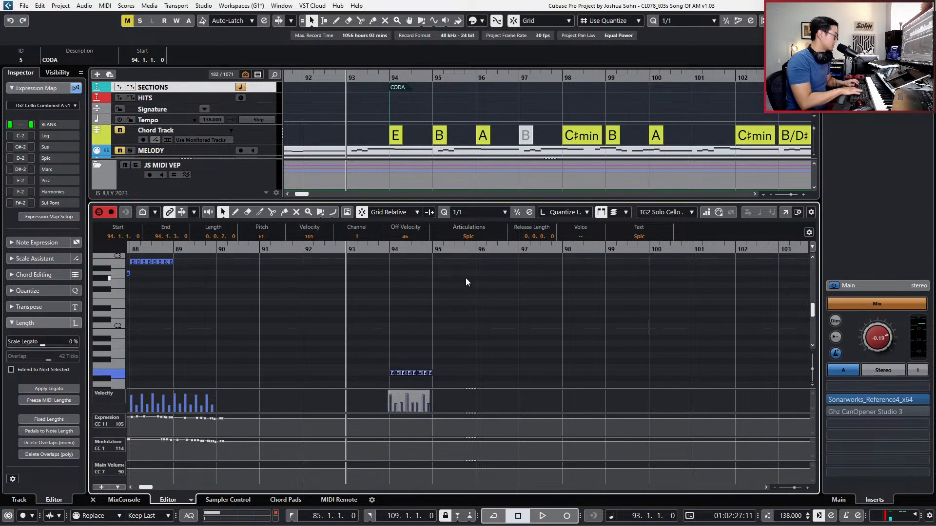
# Audition the spiccato cello notes in bar 94, transpose them up one octave to E2, and play them again.
pyautogui.press('space')
pyautogui.press('space')
pyautogui.press('space')
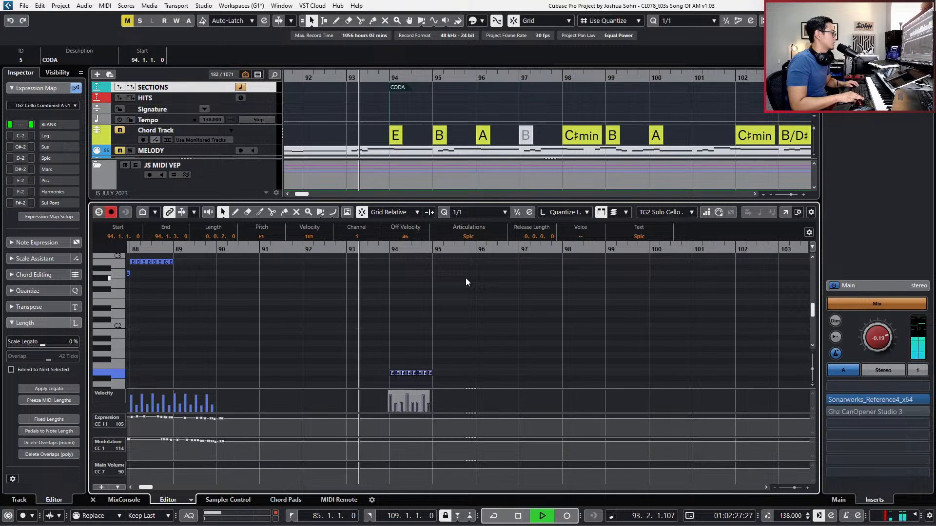
pyautogui.scroll(-2, 481, 302)
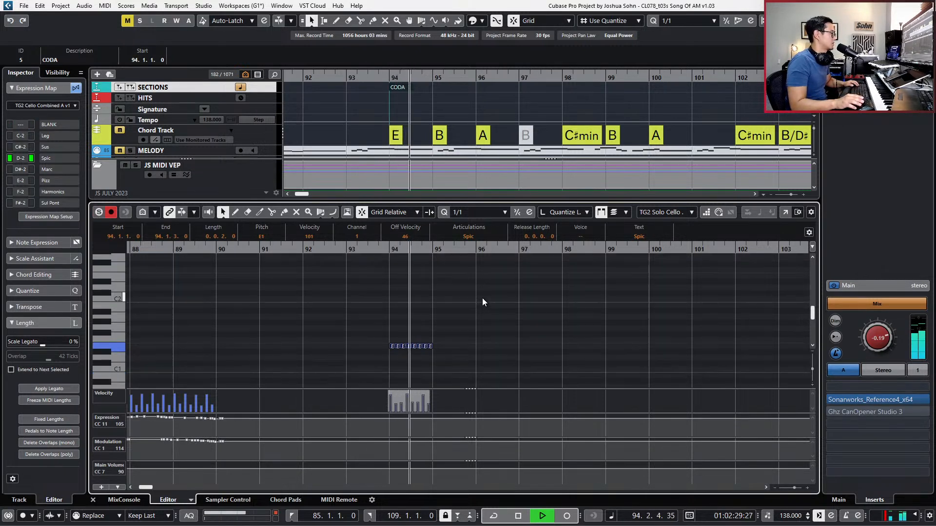
pyautogui.press('space')
pyautogui.press('space')
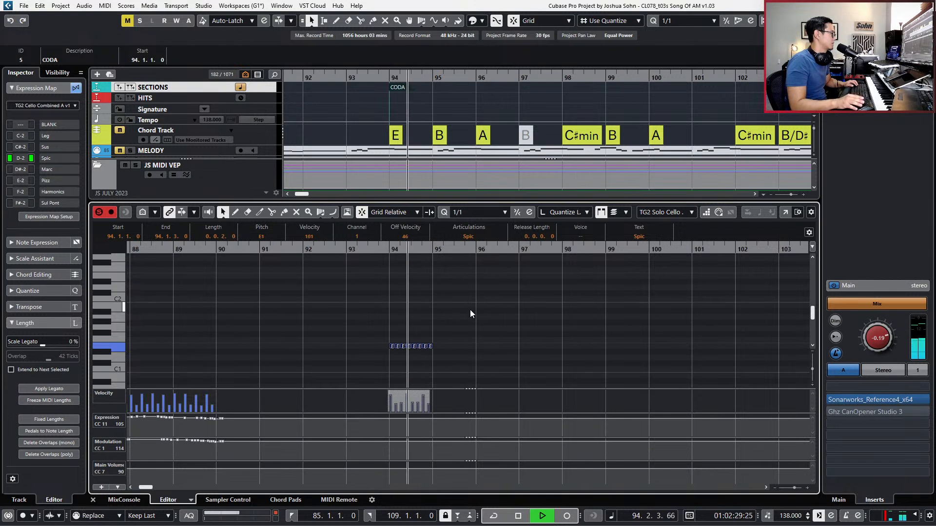
pyautogui.hotkey('shift', 'Up')
pyautogui.press('space')
pyautogui.press('space')
pyautogui.press('space')
pyautogui.scroll(2, 454, 363)
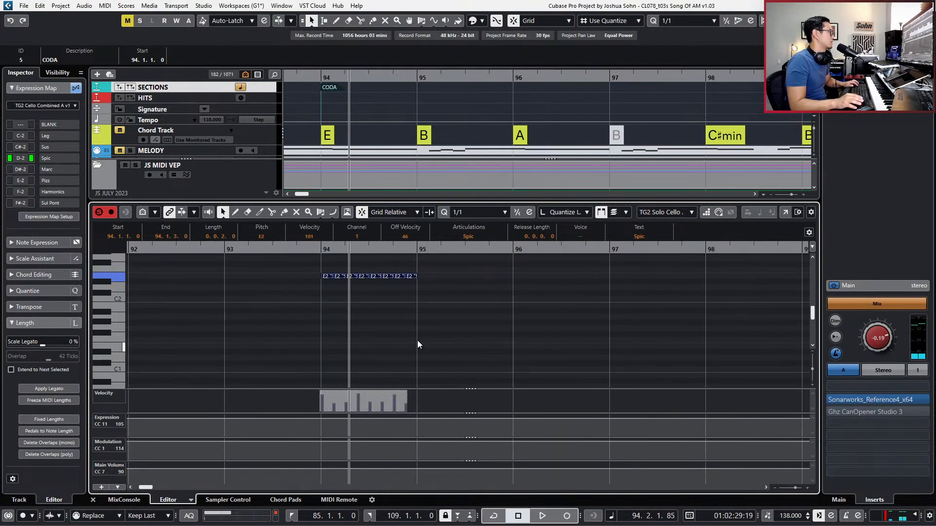
# Open the JB Viola Mod, TG2 Solo Cello 2 and SCAR Rickenbacker bass parts together for note editing around bar 94.
pyautogui.hotkey('ctrl', 'e')
pyautogui.click(352, 297)
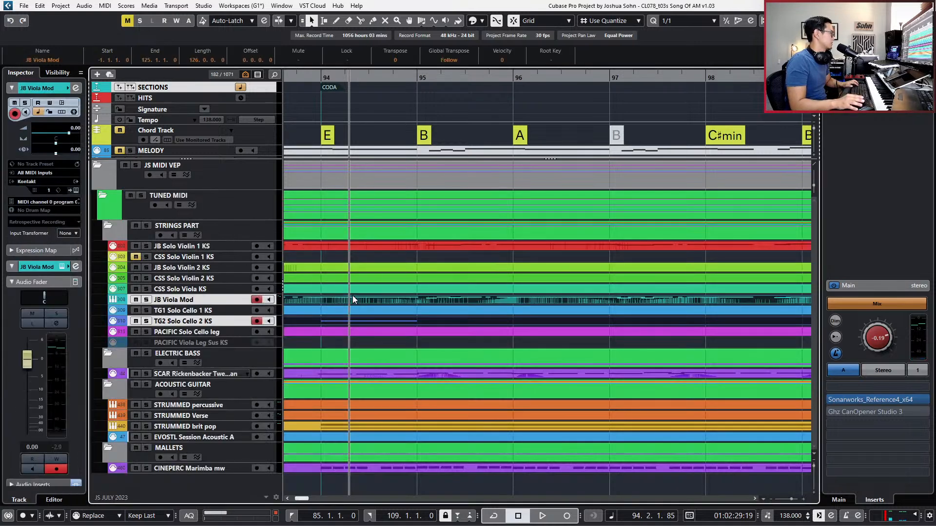
pyautogui.click(352, 374)
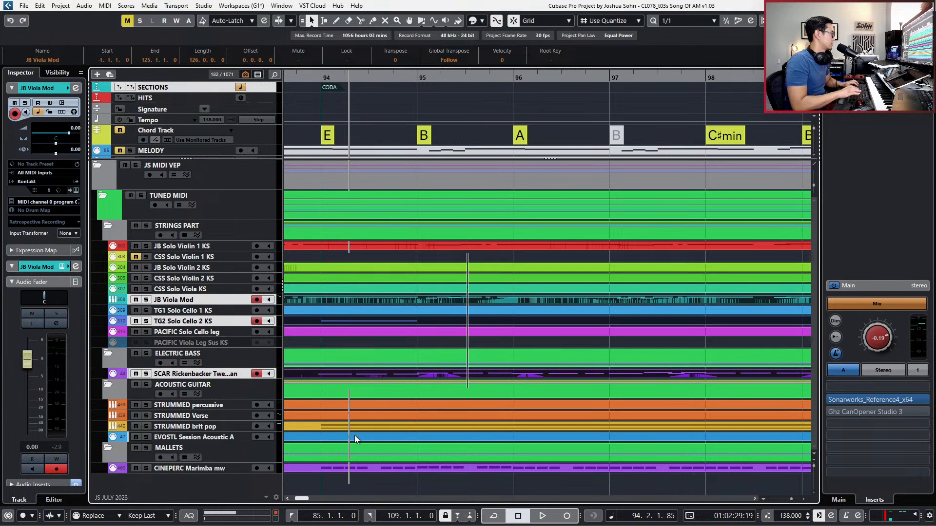
pyautogui.hotkey('ctrl', 'e')
pyautogui.press('h')
pyautogui.hotkey('shift', 'b')
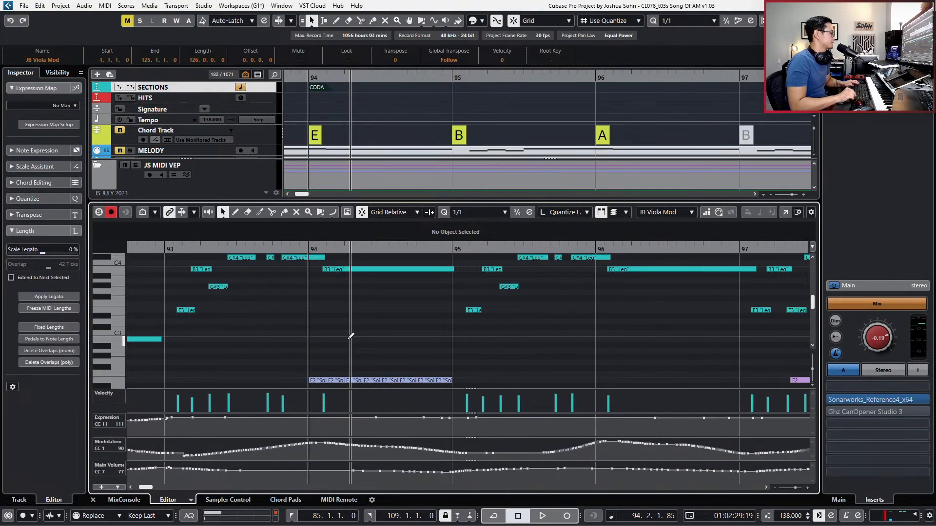
pyautogui.hotkey('ctrl', 'shift', 'c')
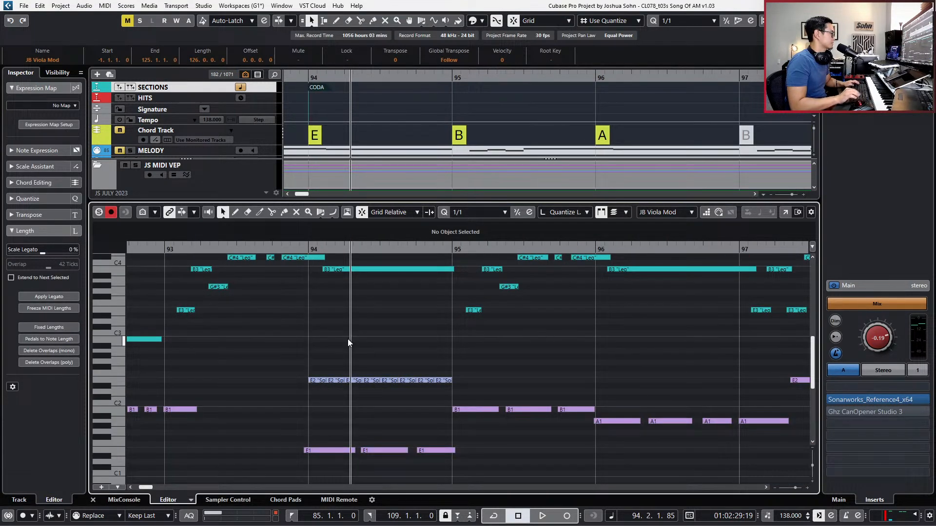
# Play the E2 spiccato cello notes in bar 94 against the viola and bass parts.
pyautogui.click(318, 379)
pyautogui.press('space')
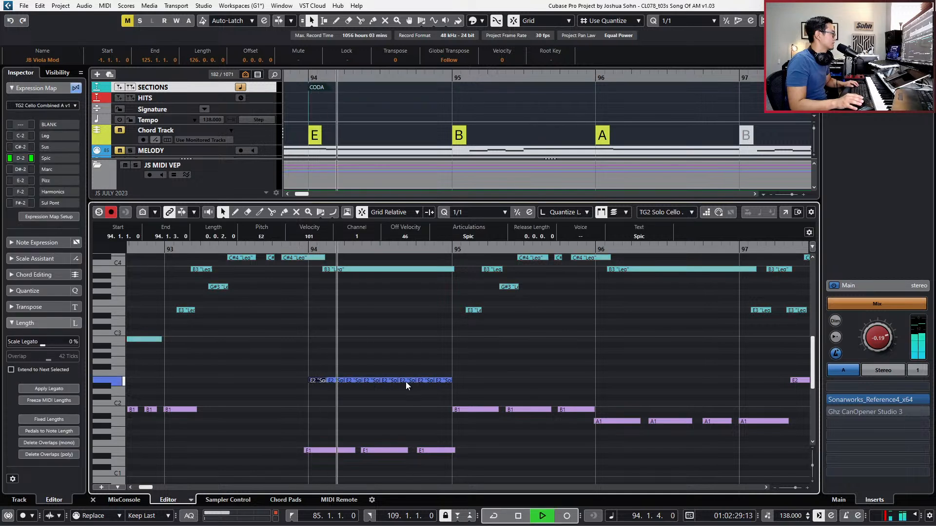
pyautogui.hotkey('shift', 'b')
pyautogui.hotkey('shift', 'b')
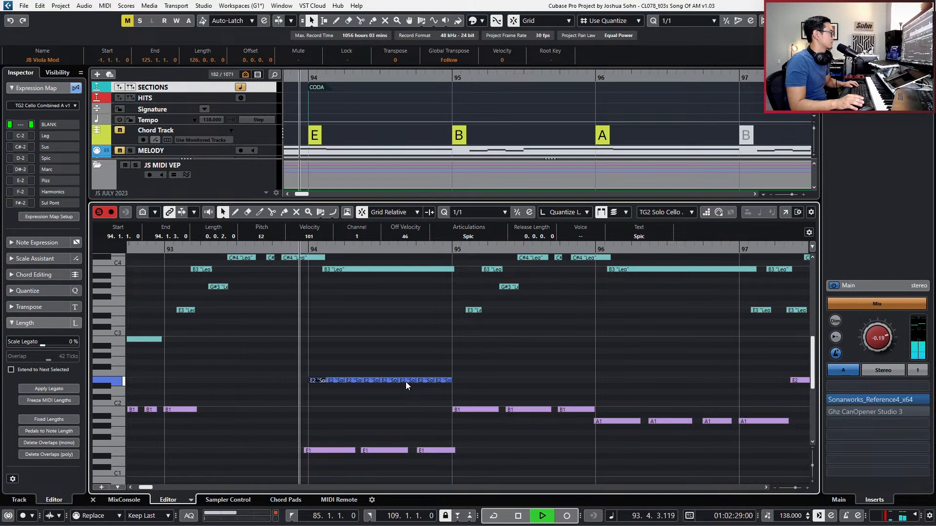
pyautogui.press('g')
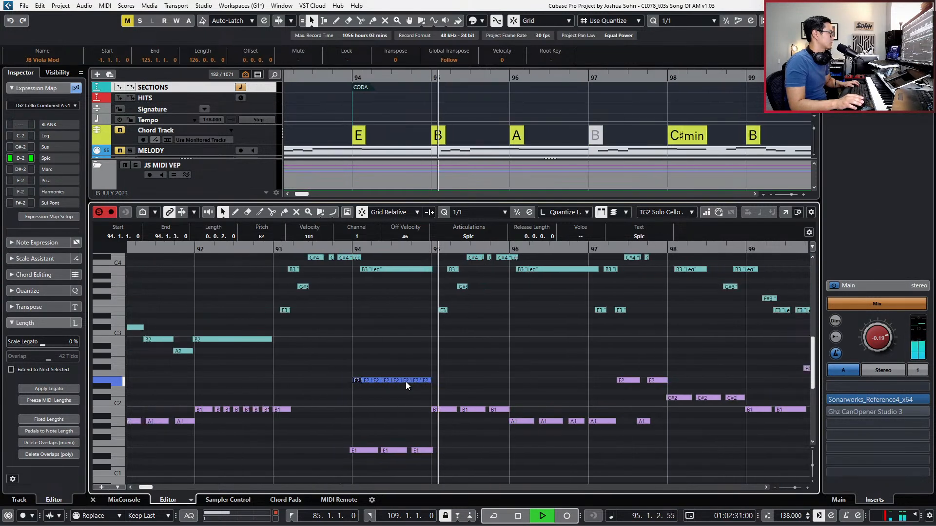
pyautogui.press('space')
# Transpose all the spiccato cello notes in bar 94 up to G#2 and audition them from the start of the bar.
pyautogui.moveTo(313, 368); pyautogui.dragTo(449, 396)
pyautogui.press('Up')
pyautogui.press('Up')
pyautogui.press('Up')
pyautogui.press('Up')
pyautogui.press('Up')
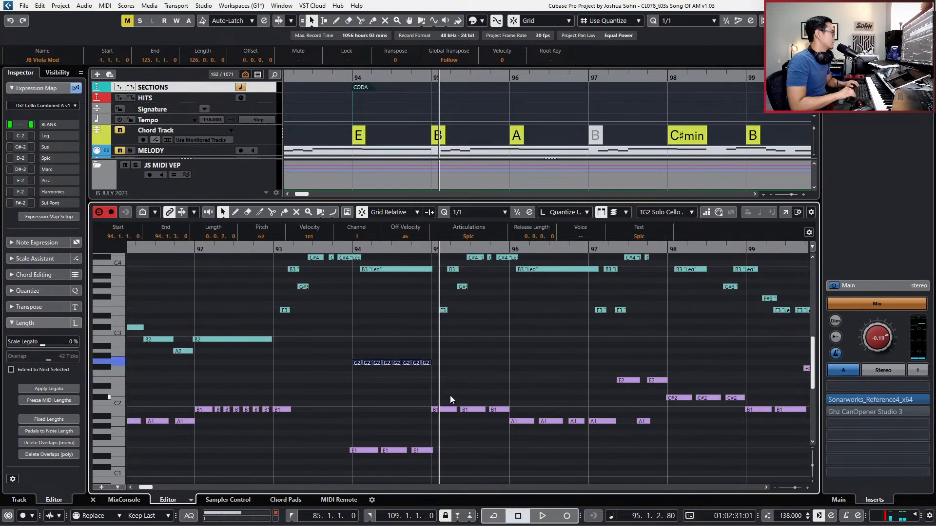
pyautogui.press('Down')
pyautogui.press('l')
pyautogui.press('space')
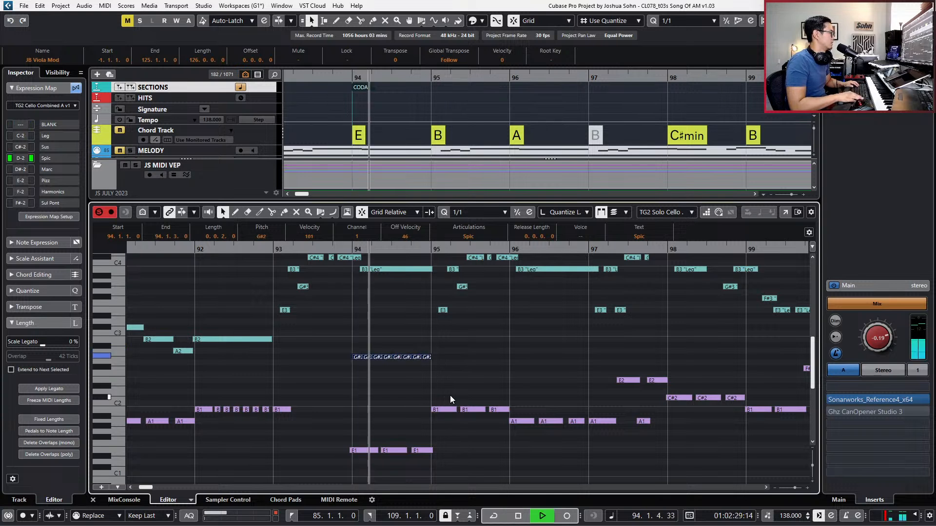
pyautogui.press('space')
# Duplicate bar 94's spiccato cello notes into bar 95 and transpose the copy down to F#2.
pyautogui.hotkey('alt', 'd')
pyautogui.press('Up')
pyautogui.press('Up')
pyautogui.press('Down')
pyautogui.press('Down')
pyautogui.press('Down')
pyautogui.press('Down')
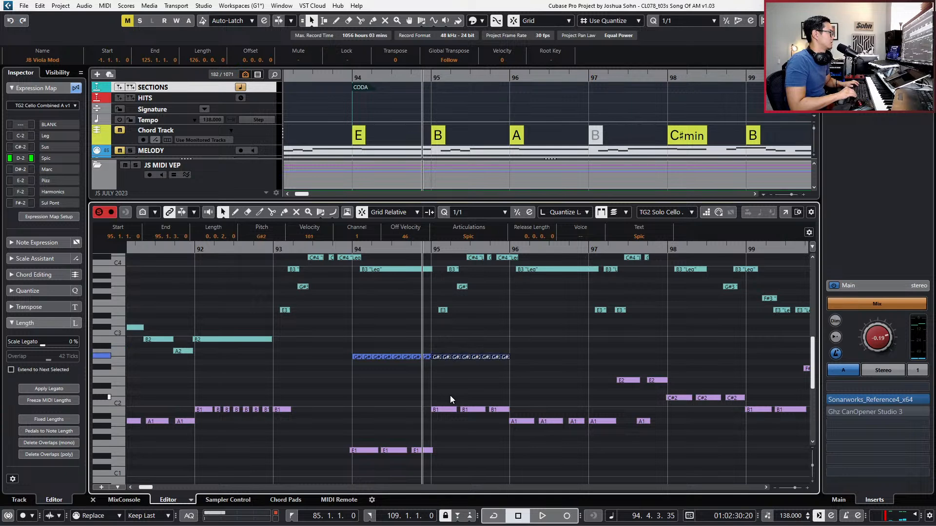
# Duplicate bar 95's spiccato cello notes into bar 96, transpose the copy up to A2, and play from bar 94.
pyautogui.hotkey('alt', 'd')
pyautogui.press('Up')
pyautogui.press('Up')
pyautogui.press('Up')
pyautogui.press('space')
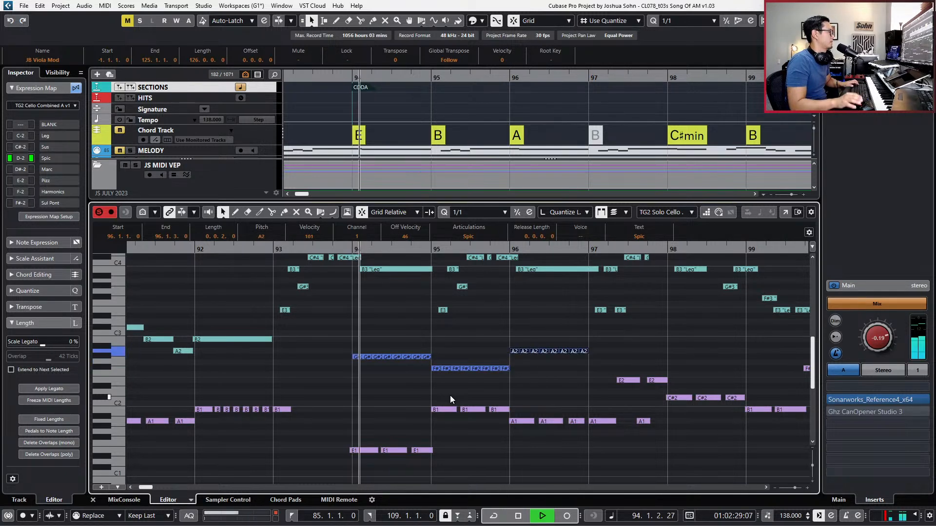
pyautogui.scroll(3, 450, 396)
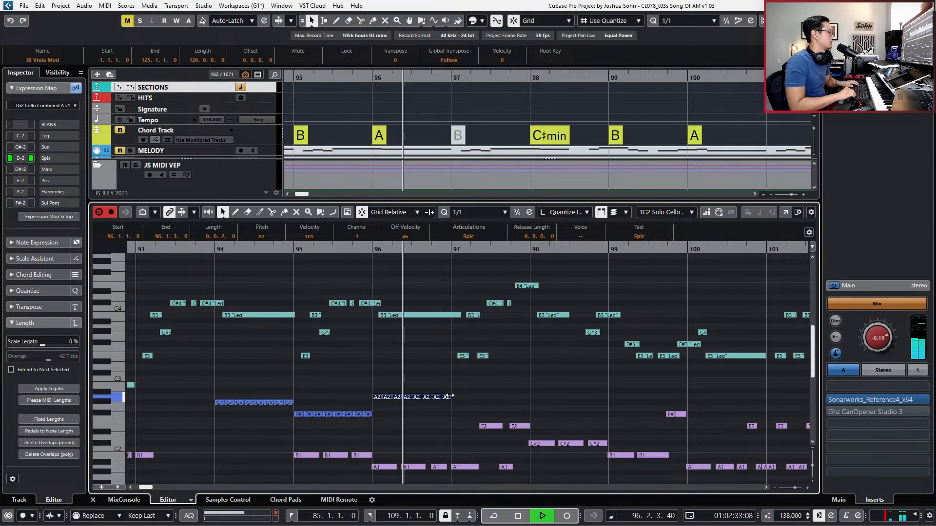
# Duplicate the A2 spiccato cello notes from bar 96 into bar 97 and play the line through bar 97.
pyautogui.press('space')
pyautogui.hotkey('alt', 'd')
pyautogui.press('KP_Subtract')
pyautogui.press('space')
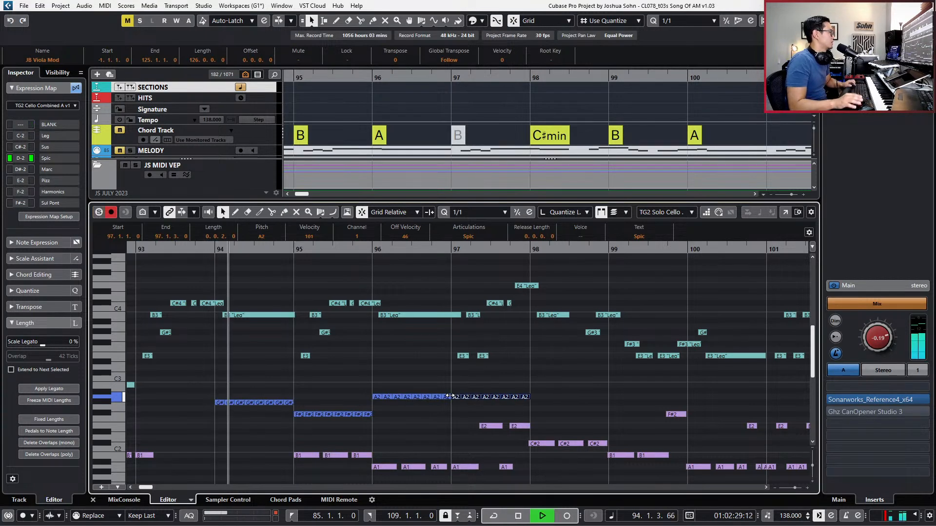
pyautogui.scroll(-3, 483, 377)
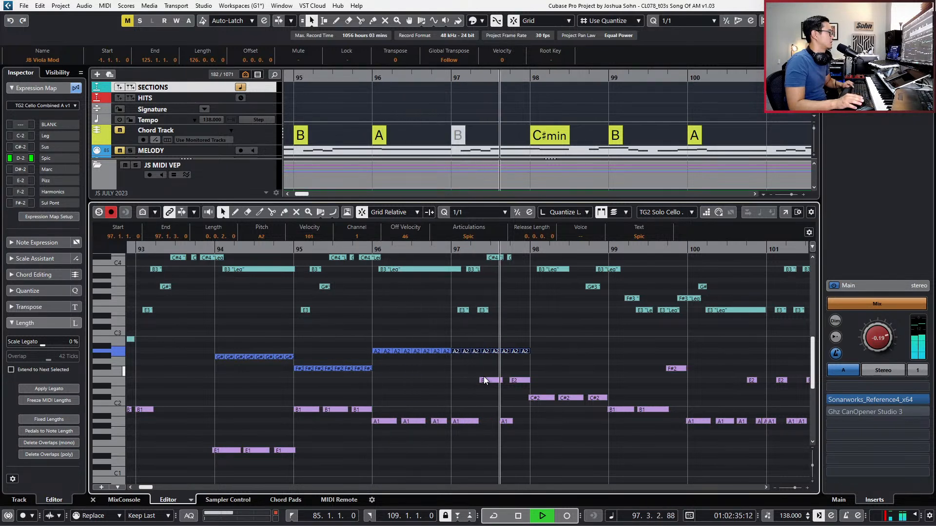
pyautogui.press('space')
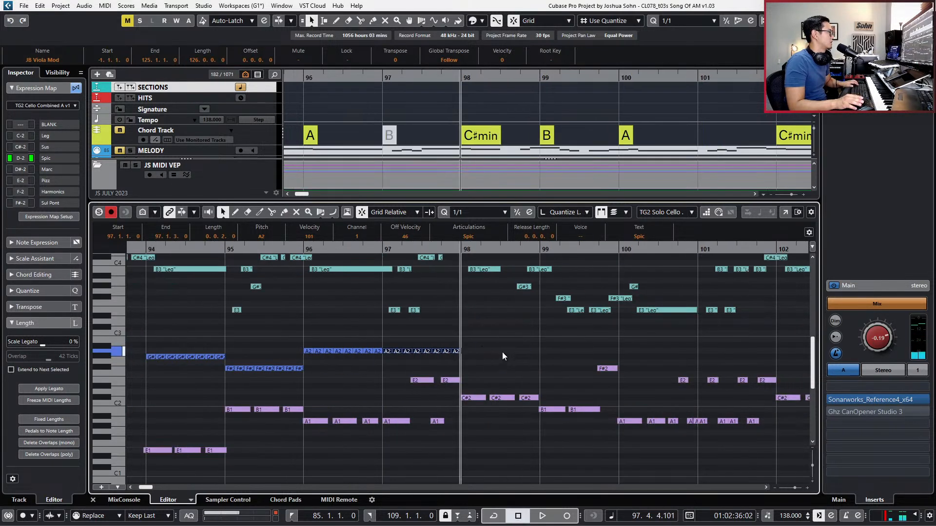
# Select the A2 spiccato cello notes in bar 97 and play that bar in context.
pyautogui.press('h')
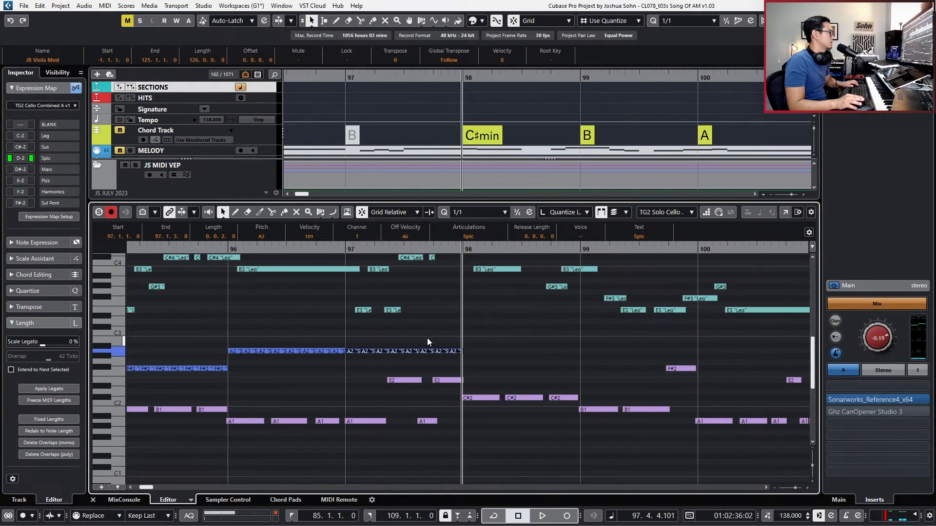
pyautogui.moveTo(361, 337); pyautogui.dragTo(452, 353)
pyautogui.press('l')
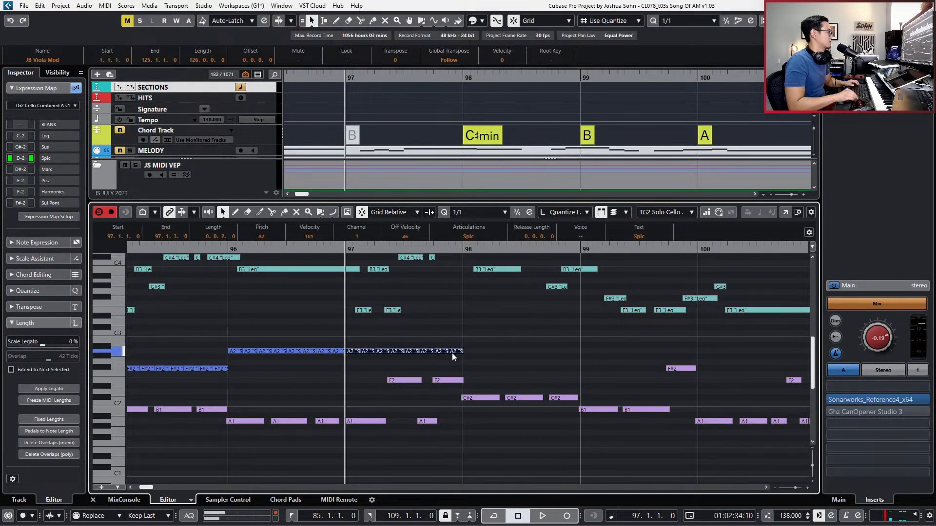
pyautogui.press('space')
pyautogui.press('space')
pyautogui.press('l')
pyautogui.press('space')
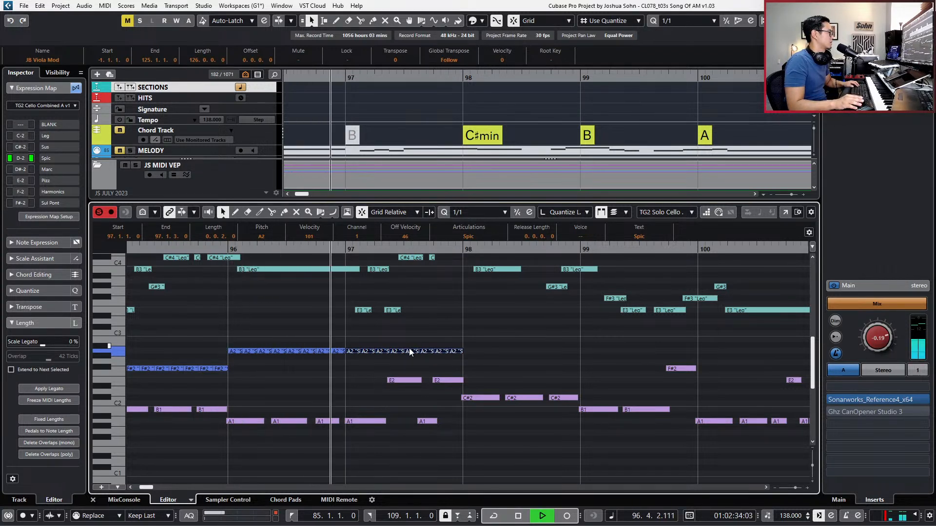
pyautogui.press('space')
# Transpose the last three spiccato cello notes of bar 97 up to C#3 and play the transition into bar 98.
pyautogui.moveTo(431, 347); pyautogui.dragTo(478, 357)
pyautogui.press('Up')
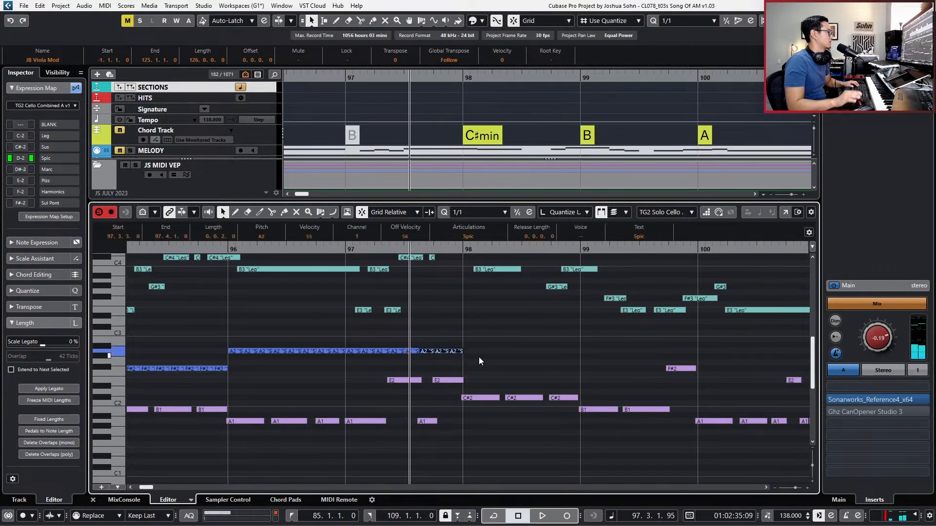
pyautogui.press('Up')
pyautogui.press('Up')
pyautogui.press('Up')
pyautogui.press('space')
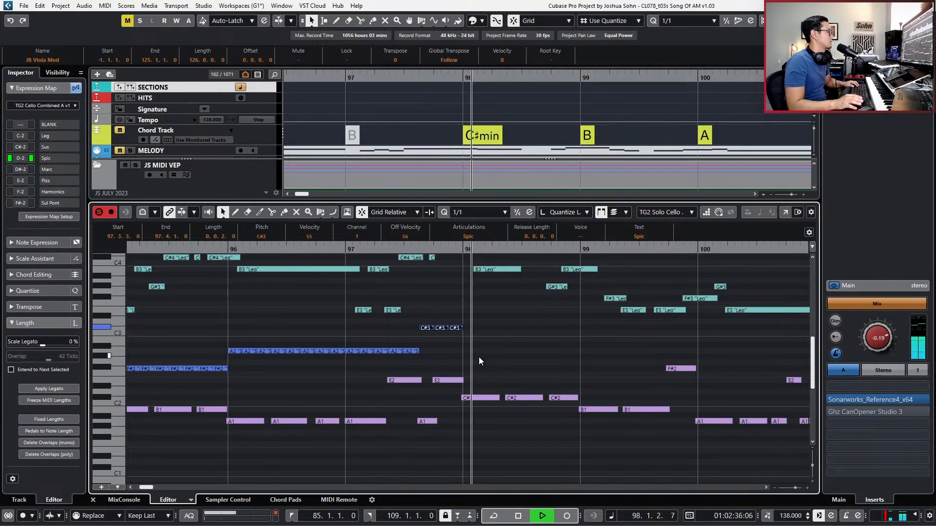
pyautogui.press('space')
# Paste the one-bar spiccato pattern at bar 98, transpose it up to G#2, and audition it.
pyautogui.scroll(-3, 478, 357)
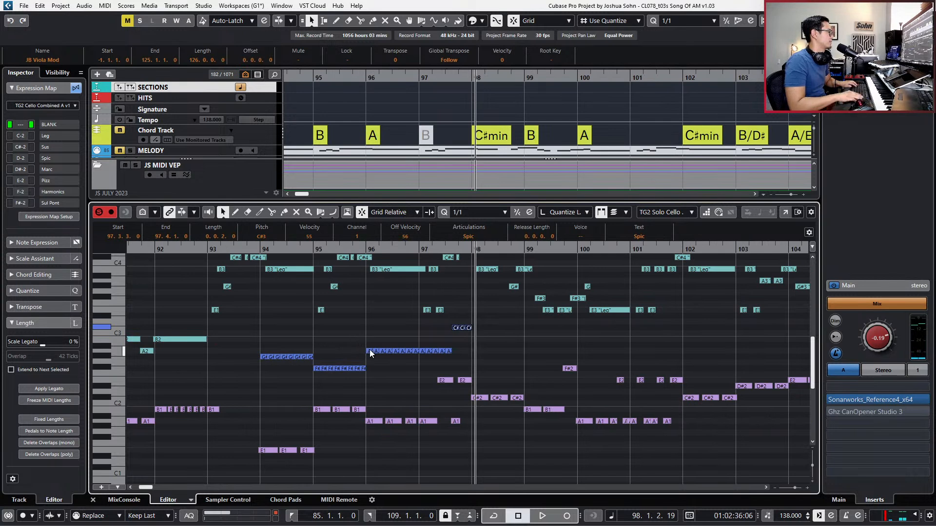
pyautogui.hotkey('ctrl', 'v')
pyautogui.hotkey('shift', 'Up')
pyautogui.press('Up')
pyautogui.press('Up')
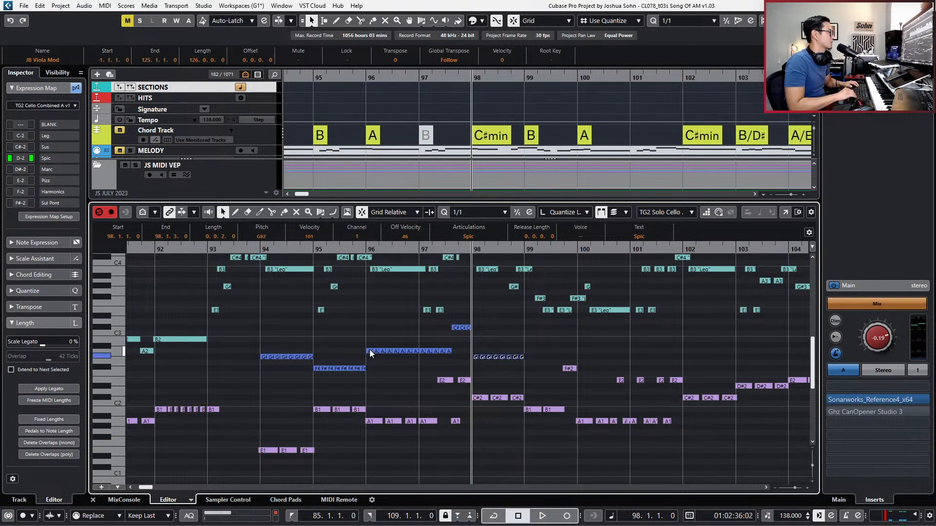
pyautogui.press('space')
# Duplicate bar 98's spiccato cello notes into bar 99, transpose the copy up to B2, and audition it.
pyautogui.hotkey('ctrl', 'd')
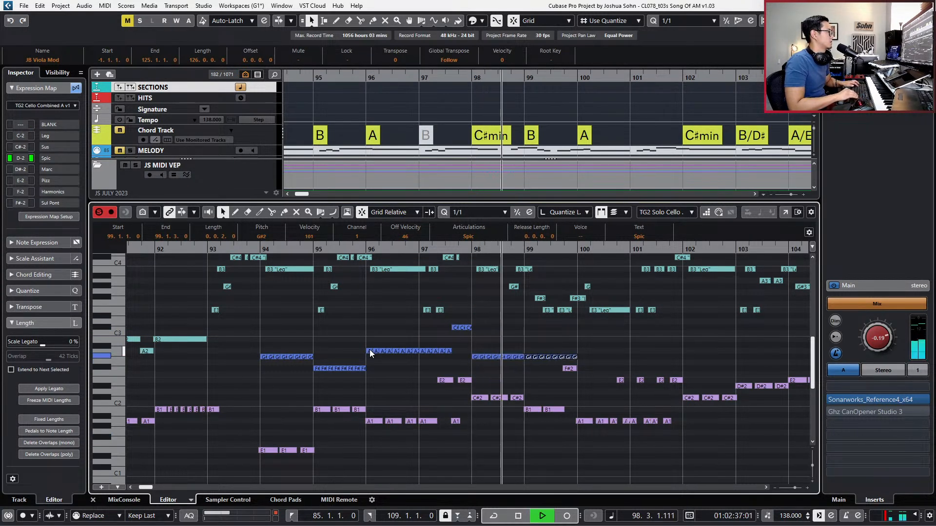
pyautogui.press('space')
pyautogui.press('Down')
pyautogui.press('Down')
pyautogui.press('Up')
pyautogui.press('Up')
pyautogui.press('Up')
pyautogui.press('Up')
pyautogui.press('Up')
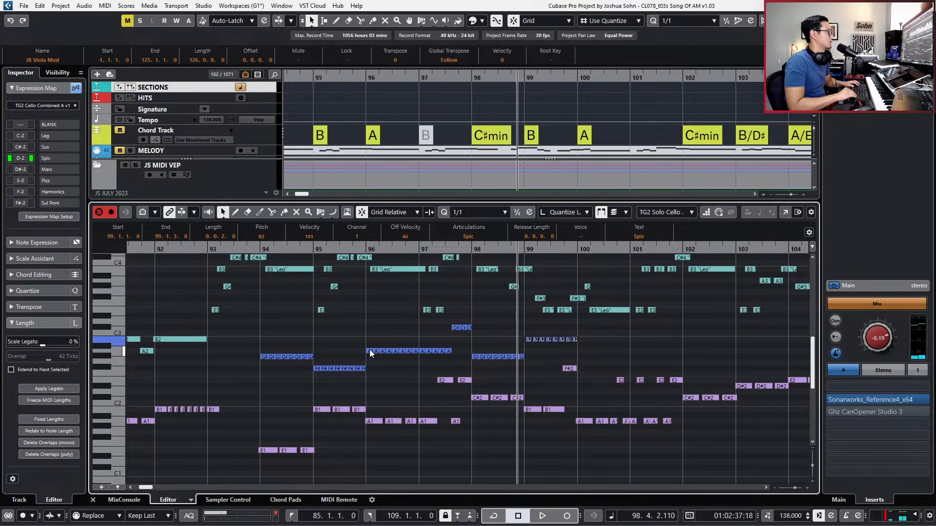
pyautogui.press('space')
# Duplicate bar 99's spiccato cello notes into bar 100, transpose them down to A2, and repeat the A2 bar in bar 101.
pyautogui.hotkey('ctrl', 'd')
pyautogui.press('Down')
pyautogui.press('Down')
pyautogui.hotkey('ctrl', 'd')
pyautogui.press('space')
# Play the cello line from bar 93 through bar 101 and review the last A2 notes against the viola and bass.
pyautogui.press('KP_Subtract')
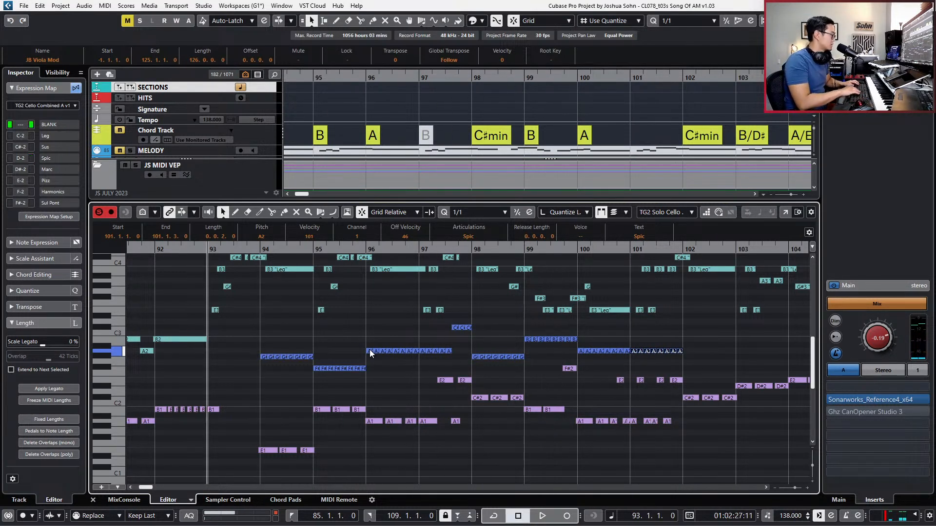
pyautogui.press('space')
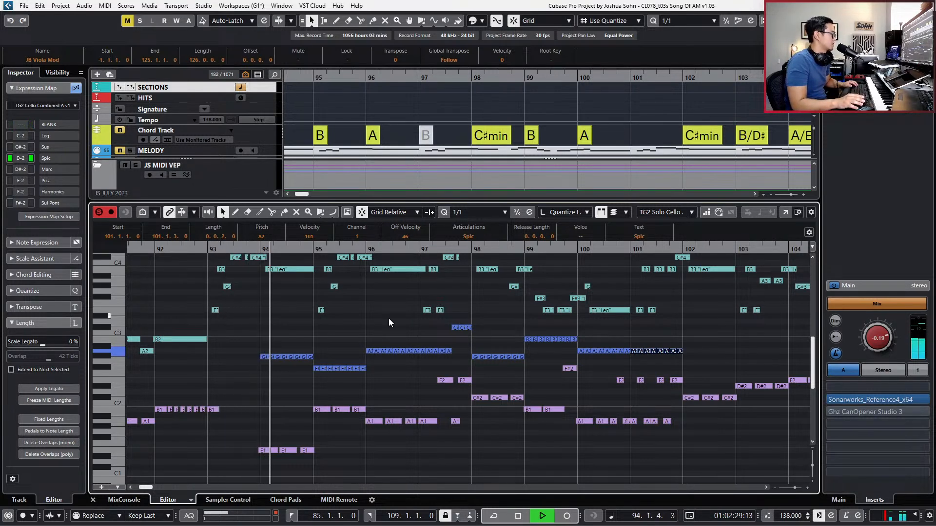
pyautogui.press('g')
pyautogui.hotkey('ctrl', 'shift', 'l')
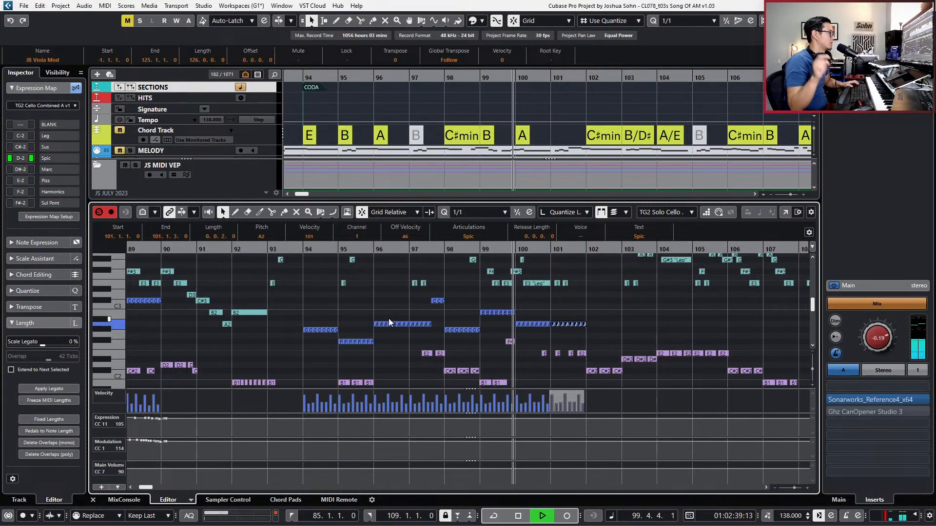
pyautogui.press('h')
pyautogui.press('h')
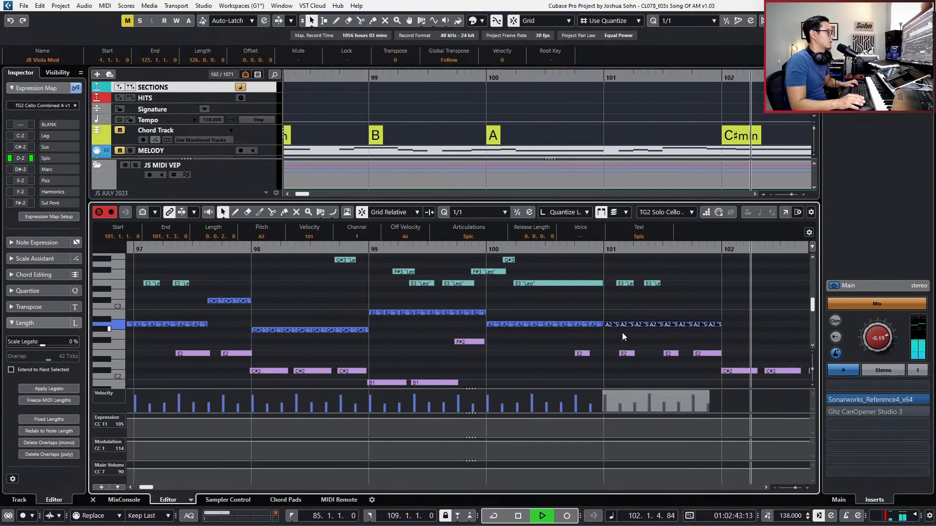
pyautogui.press('g')
pyautogui.press('g')
pyautogui.press('space')
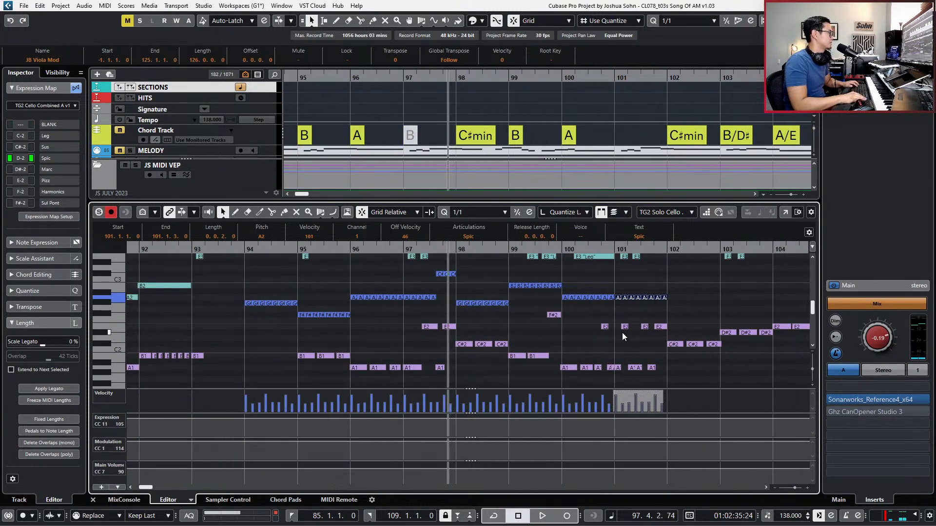
pyautogui.click(619, 296)
pyautogui.press('space')
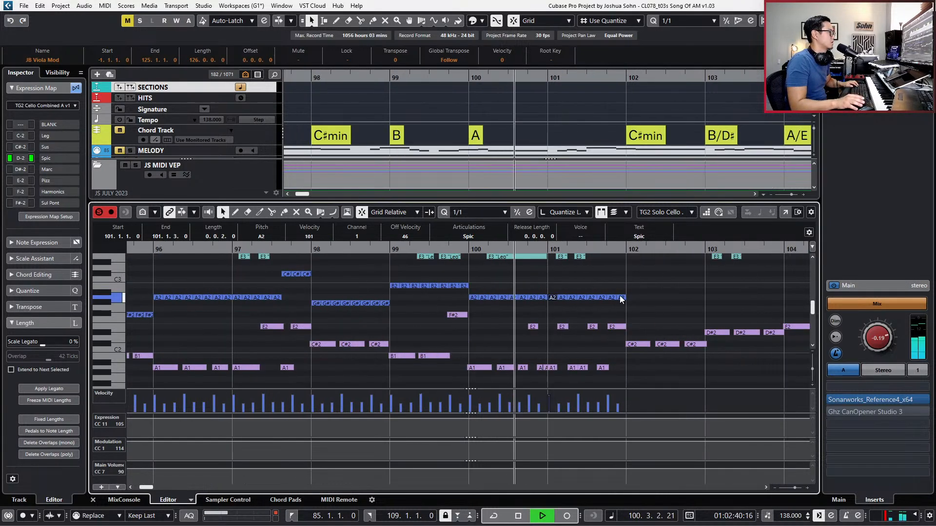
pyautogui.scroll(3, 618, 292)
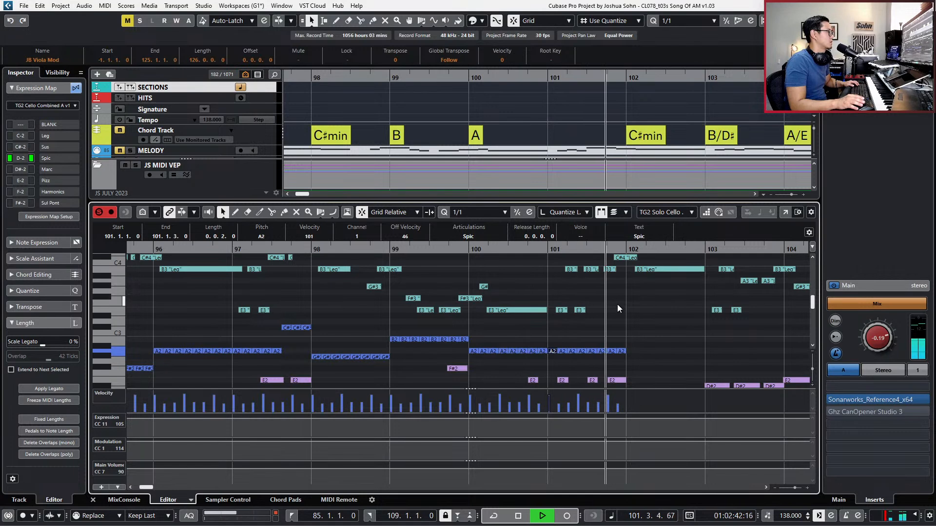
# Replay the cello line from bar 100 into bar 101 to judge how the repeated A2 notes lead into bar 102.
pyautogui.press('space')
pyautogui.press('Left')
pyautogui.press('Left')
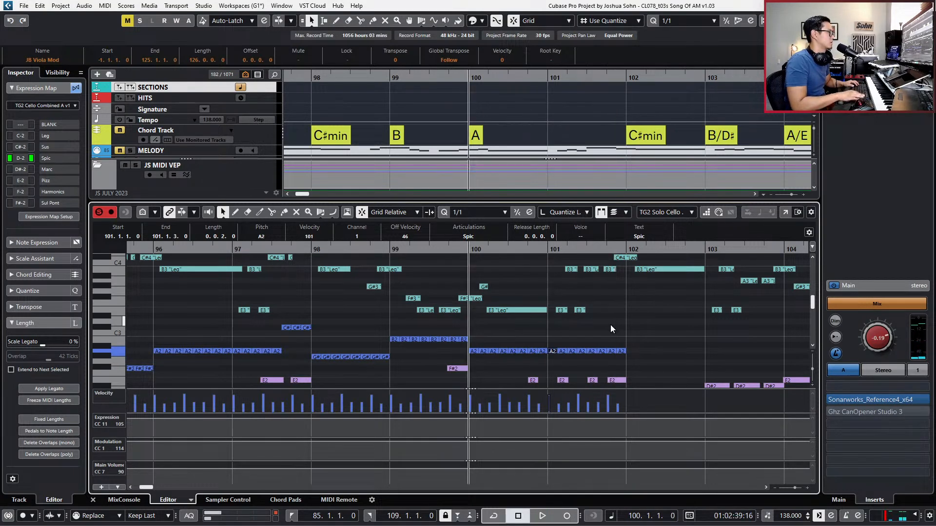
pyautogui.press('space')
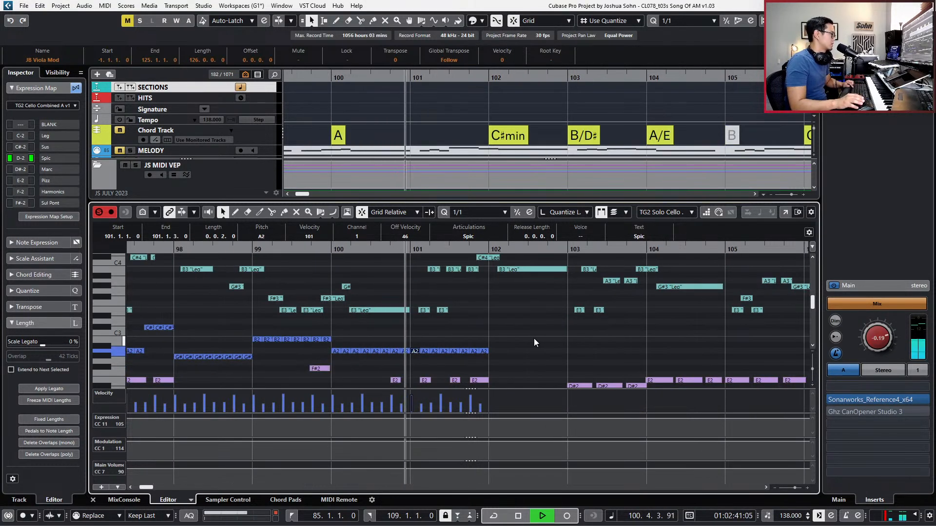
pyautogui.press('space')
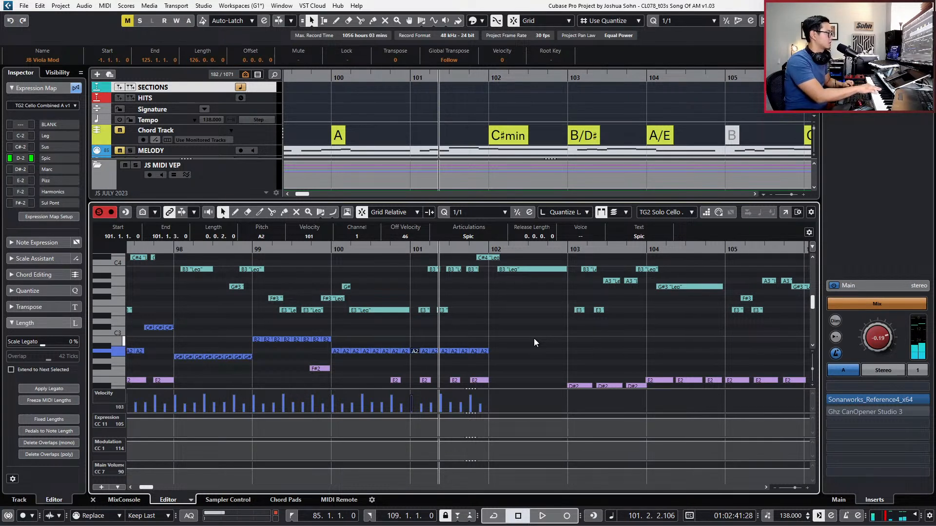
# Audition the second half of bar 101 and raise its cello notes at 101.3.3 and 101.4.1 to B2 and C3.
pyautogui.press('Right')
pyautogui.press('Right')
pyautogui.press('Right')
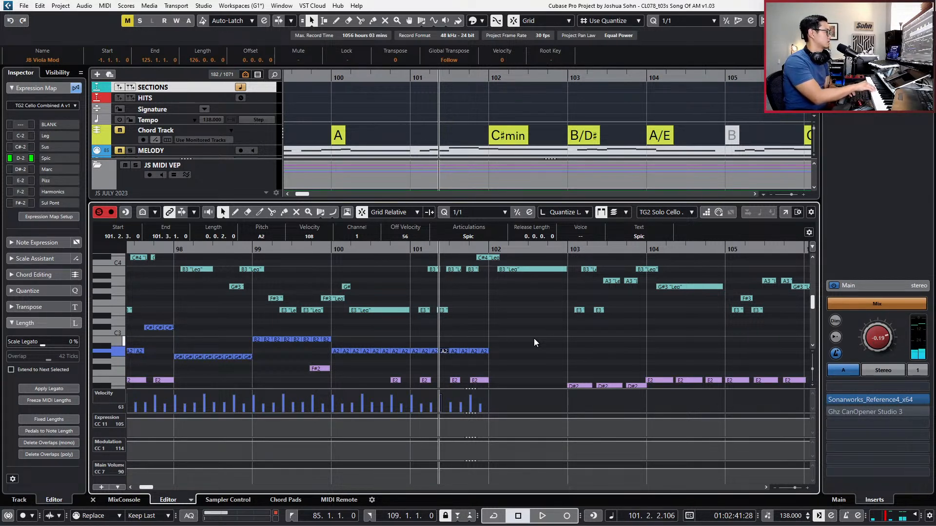
pyautogui.press('space')
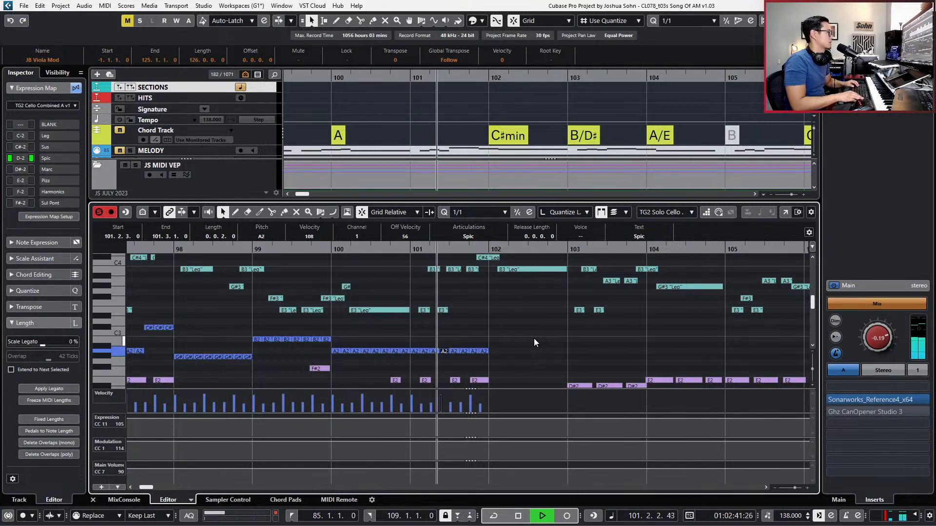
pyautogui.press('space')
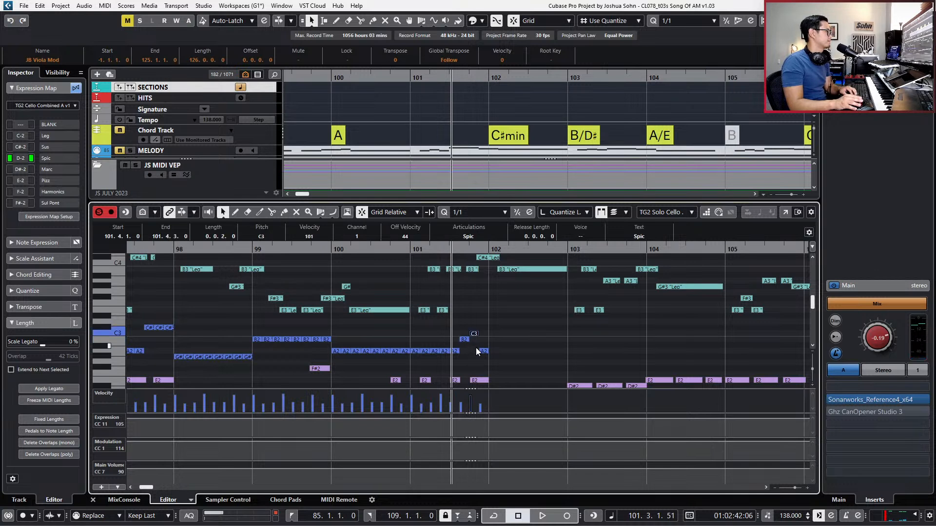
# Remove the A2 notes at beat 3 and the end of bar 101, raise the beat 4 note to C#3, and audition the bar.
pyautogui.press('space')
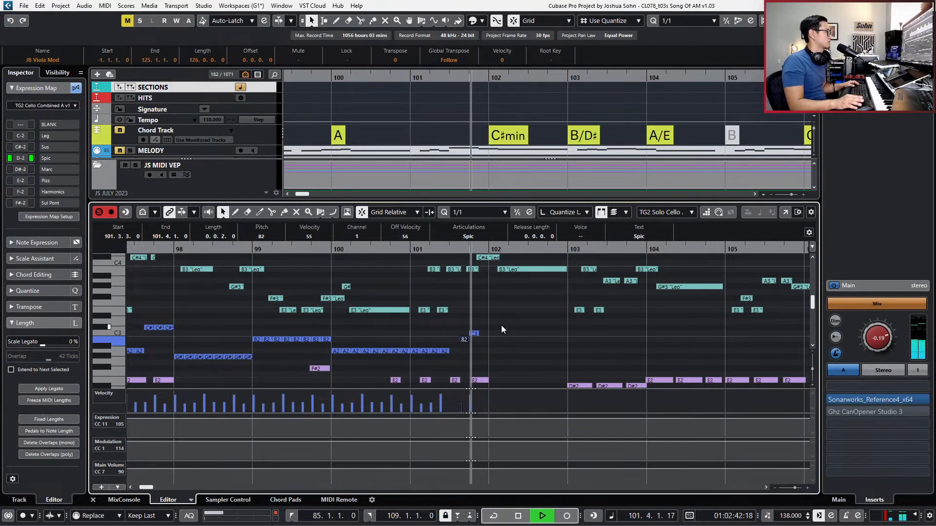
pyautogui.press('space')
pyautogui.press('space')
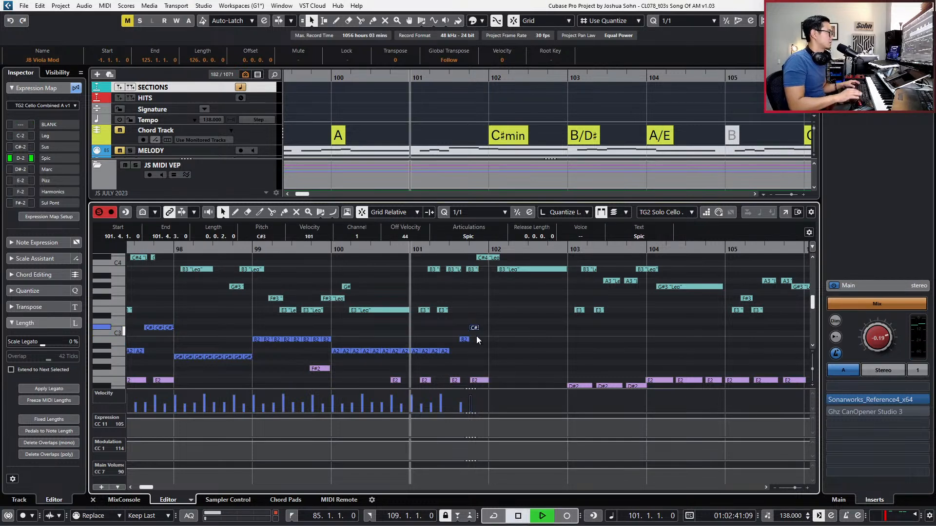
# Stop playback and return from the note editor to the arrangement, showing the coda through the end of the song.
pyautogui.press('space')
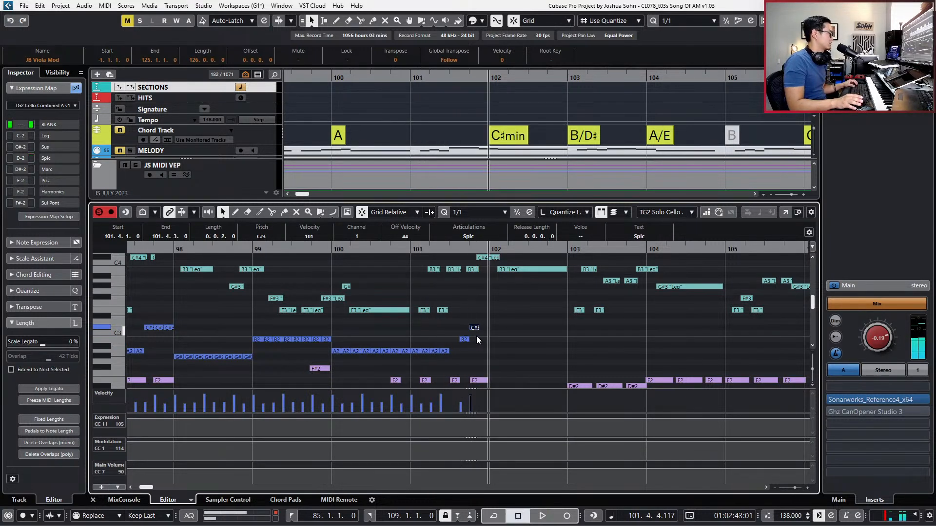
pyautogui.press('Left')
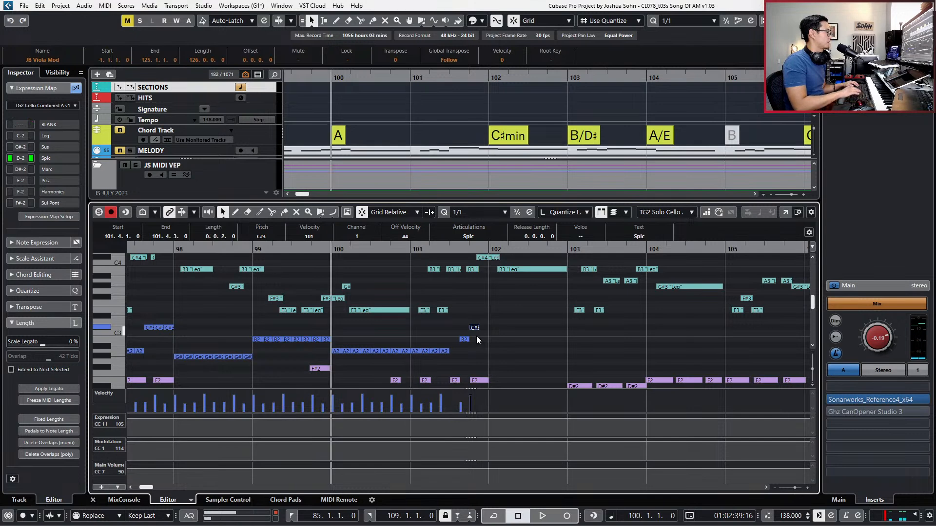
pyautogui.hotkey('ctrl', 'e')
pyautogui.press('g')
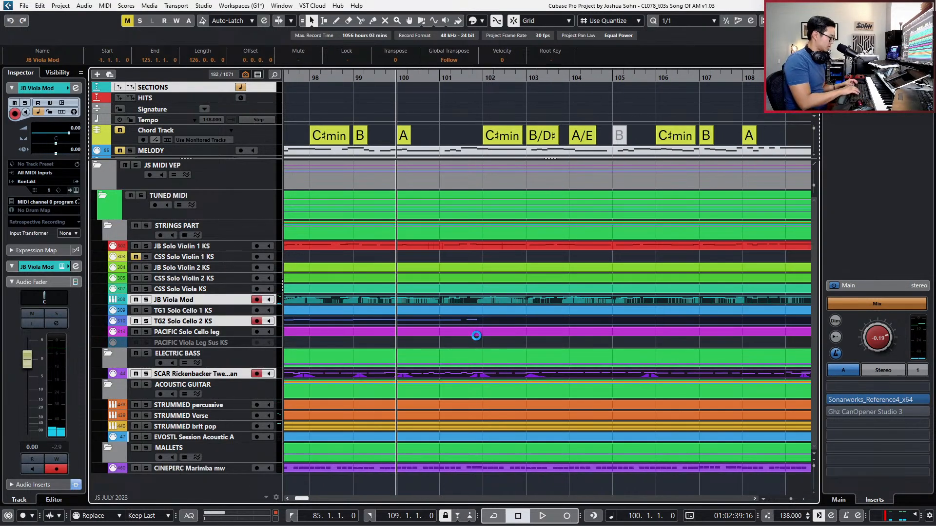
pyautogui.press('End')
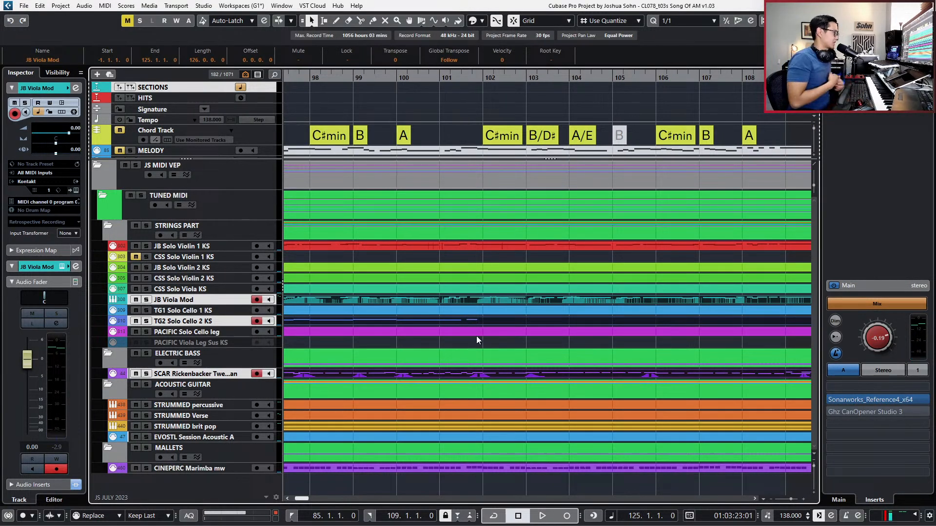
pyautogui.press('g')
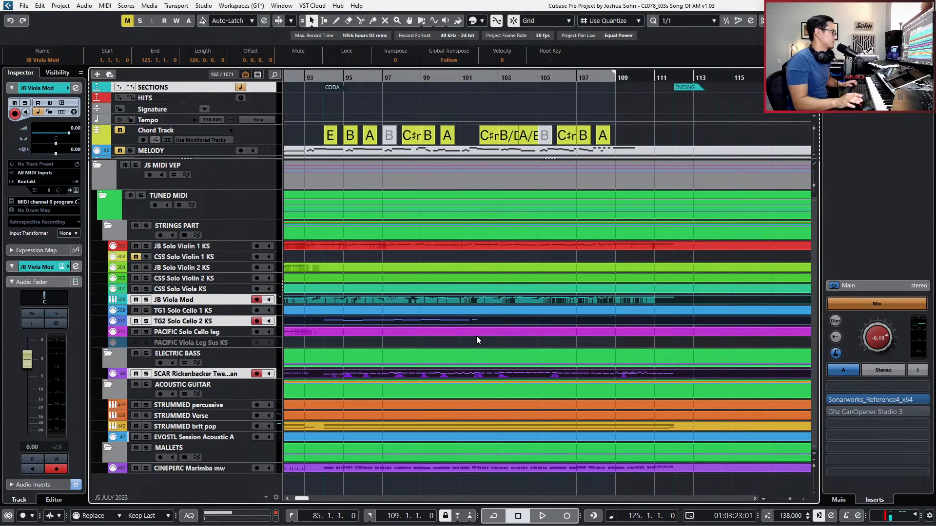
pyautogui.press('g')
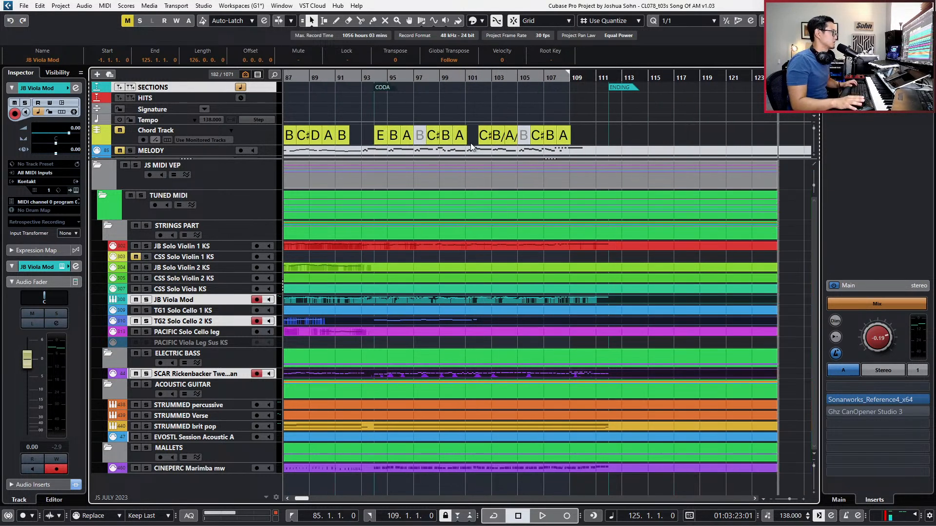
# Select the TG2 Solo Cello 2 KS part and set the playhead back to bar 101.
pyautogui.click(493, 77)
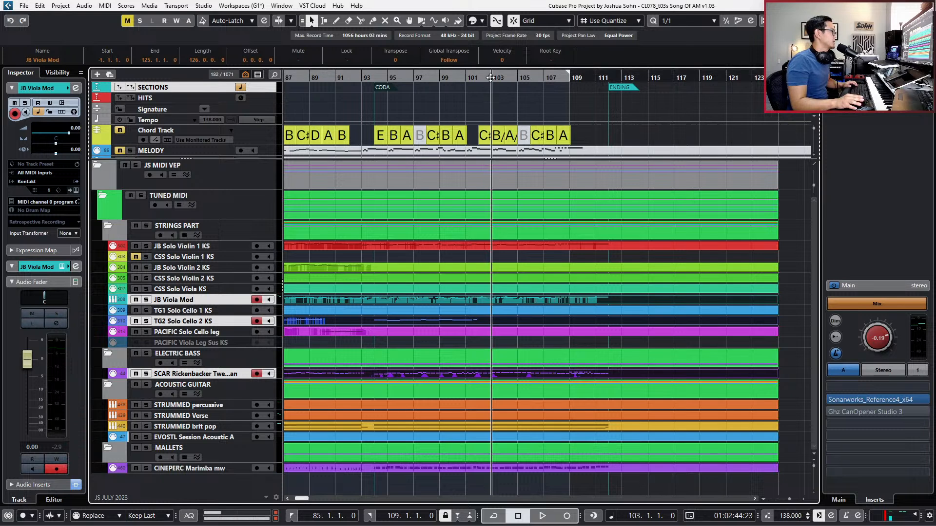
pyautogui.click(501, 331)
pyautogui.click(499, 319)
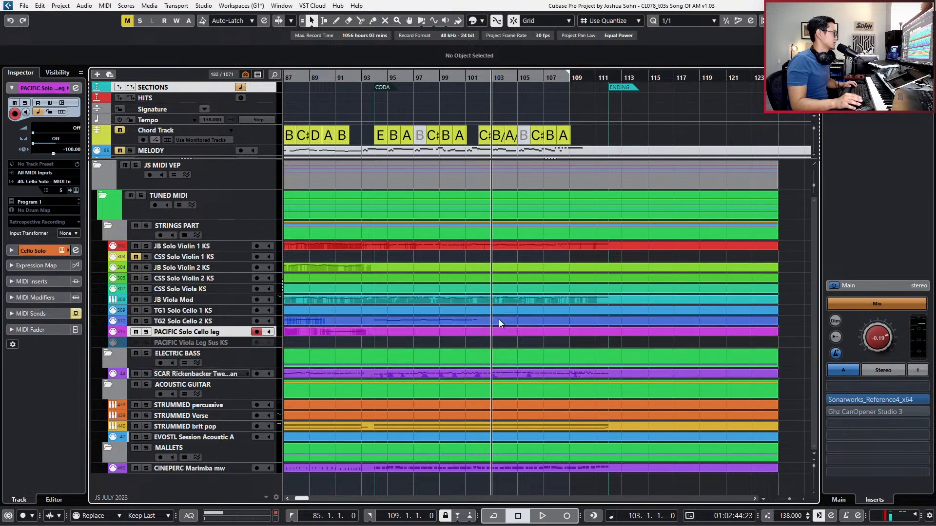
pyautogui.press('KP_Subtract')
pyautogui.press('KP_Subtract')
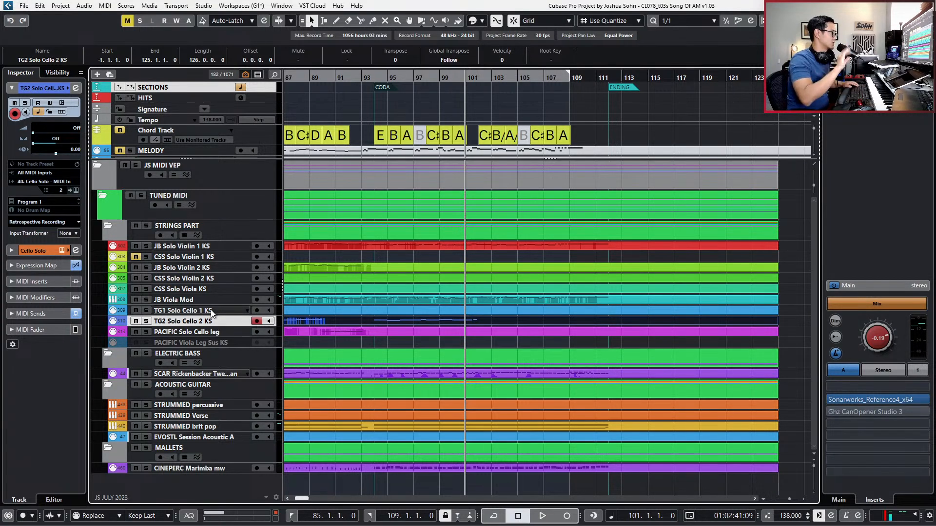
# Add the TG1 Solo Cello 1 KS part to the selection and open both cello parts in the note editor around bars 95 to 113.
pyautogui.click(177, 312)
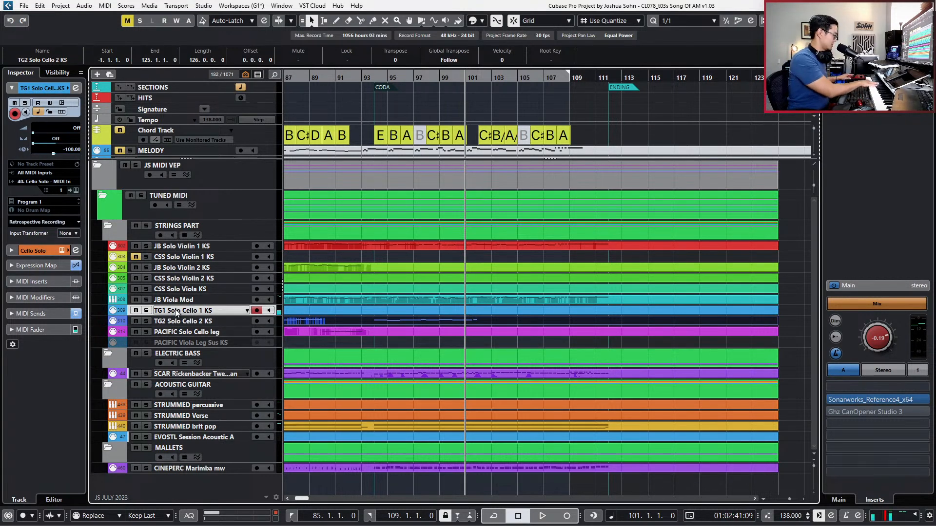
pyautogui.click(527, 312)
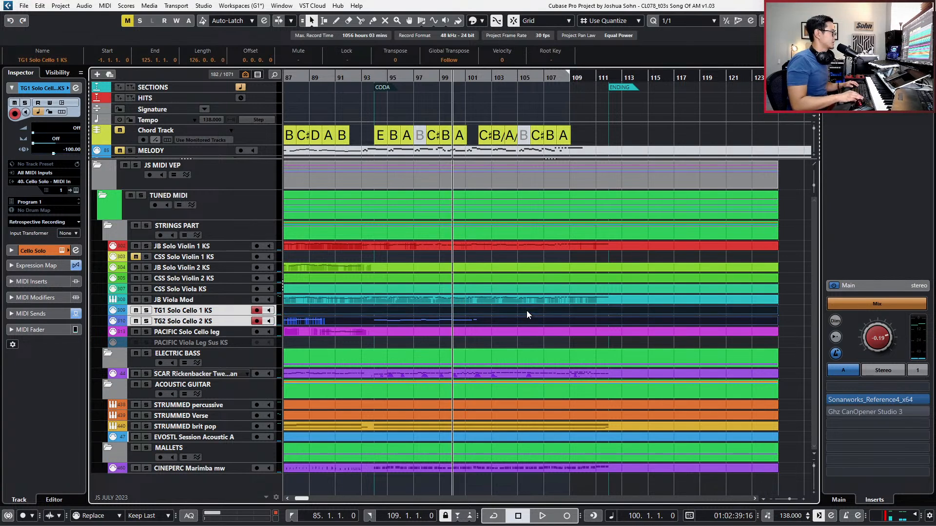
pyautogui.hotkey('ctrl', 'e')
pyautogui.scroll(2, 527, 301)
pyautogui.scroll(6, 527, 301)
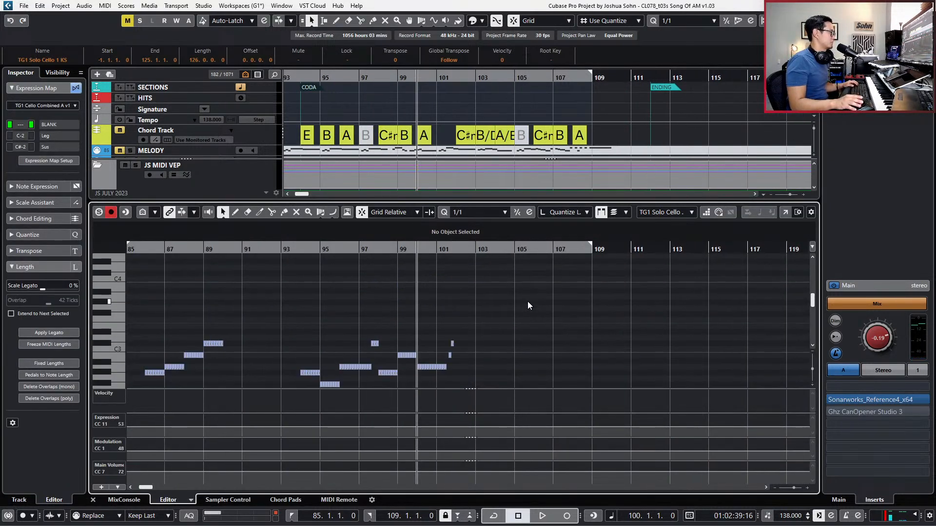
pyautogui.scroll(3, 527, 301)
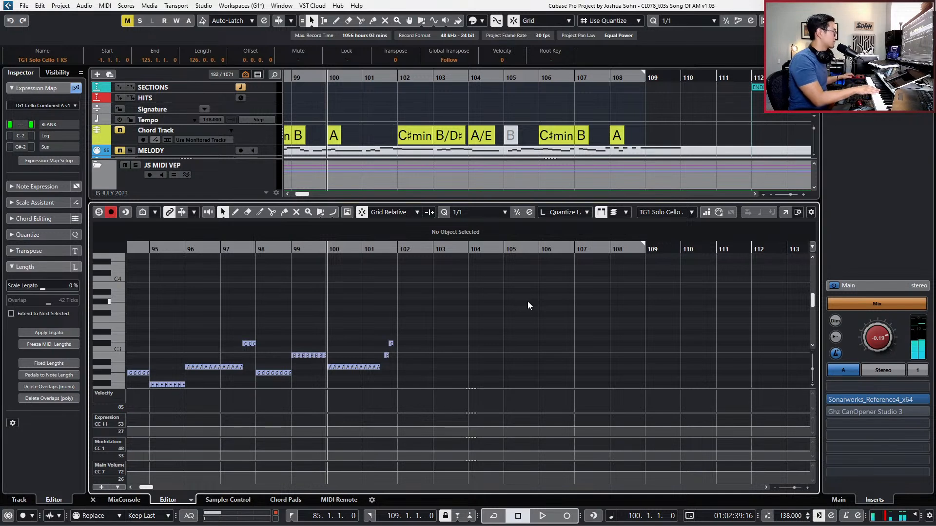
# Rehearse the passage from bar 100 and record a sustained take on TG1 Solo Cello 1 KS from bar 101 into bar 112.
pyautogui.press('space')
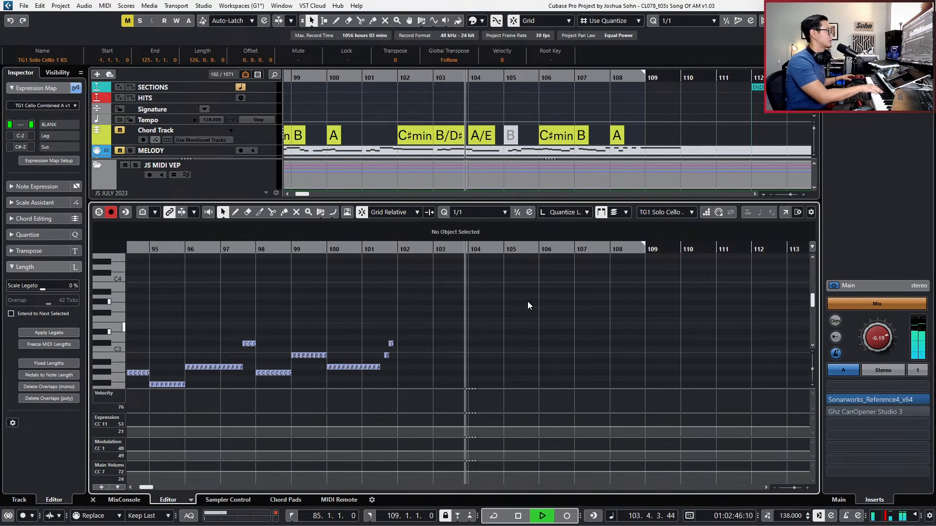
pyautogui.press('space')
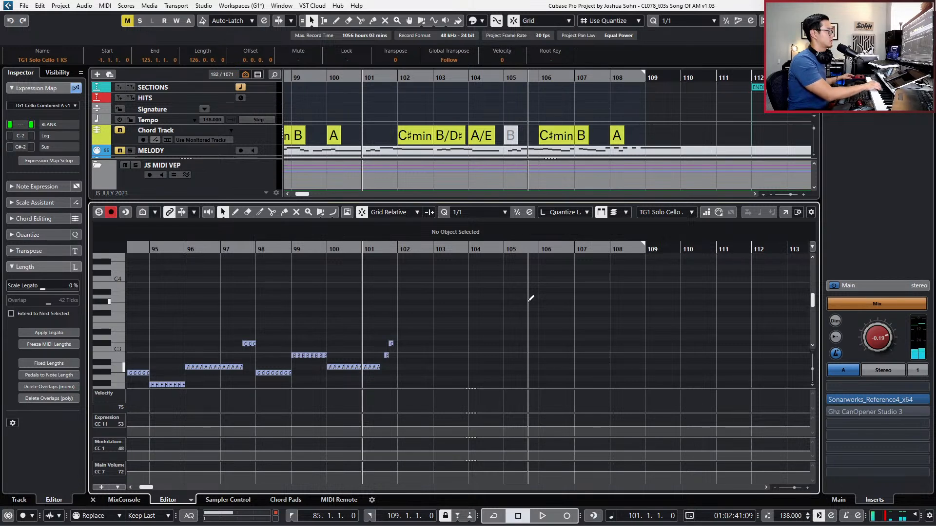
pyautogui.press('KP_Multiply')
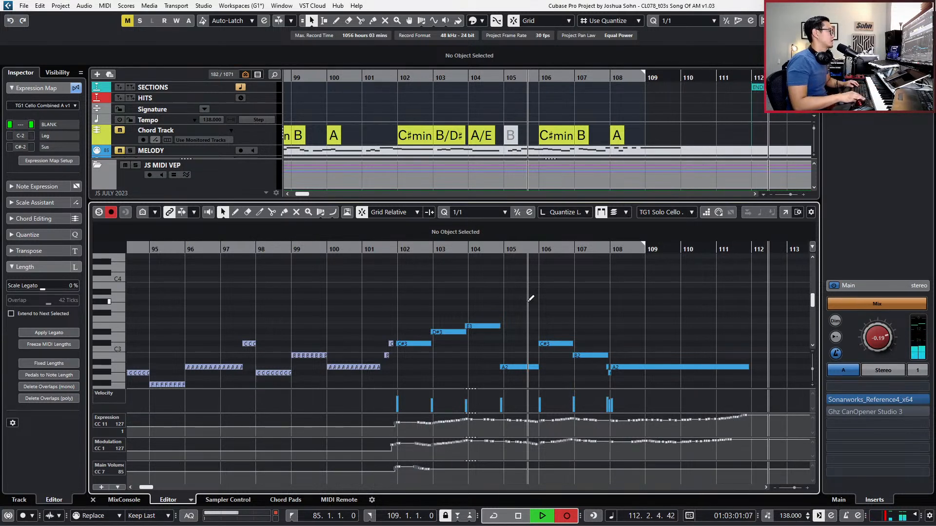
pyautogui.press('space')
# Listen back to the recorded cello take through bar 108, briefly soloing the editor from bar 102.
pyautogui.press('KP_Subtract')
pyautogui.press('s')
pyautogui.press('ctrl+KP_Subtract')
pyautogui.press('ctrl+KP_Add')
pyautogui.press('ctrl+KP_Add')
pyautogui.press('ctrl+KP_Add')
pyautogui.press('ctrl+KP_Add')
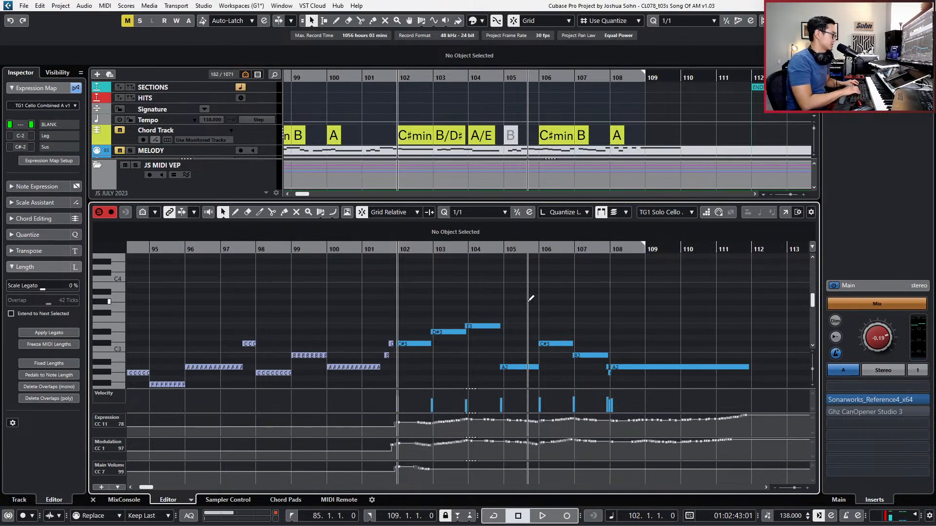
pyautogui.press('space')
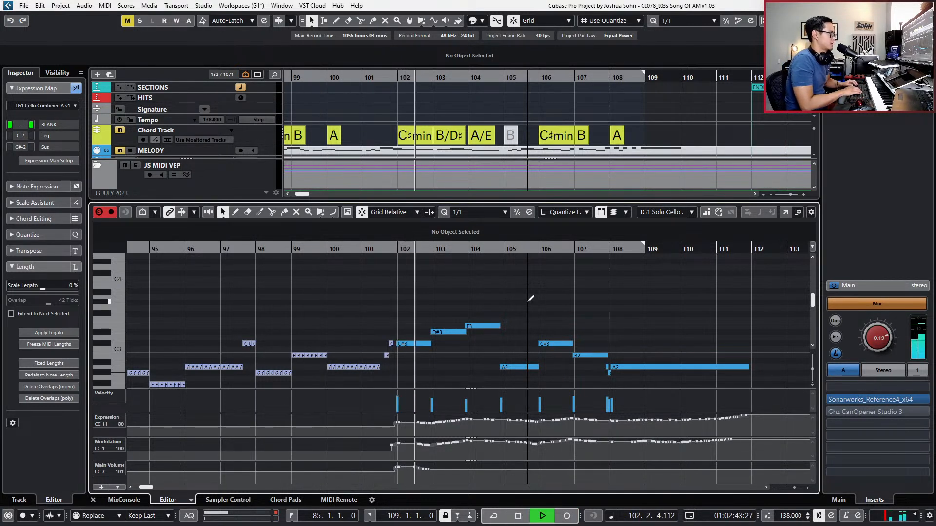
pyautogui.press('space')
pyautogui.press('ctrl+KP_Subtract')
pyautogui.press('ctrl+KP_Subtract')
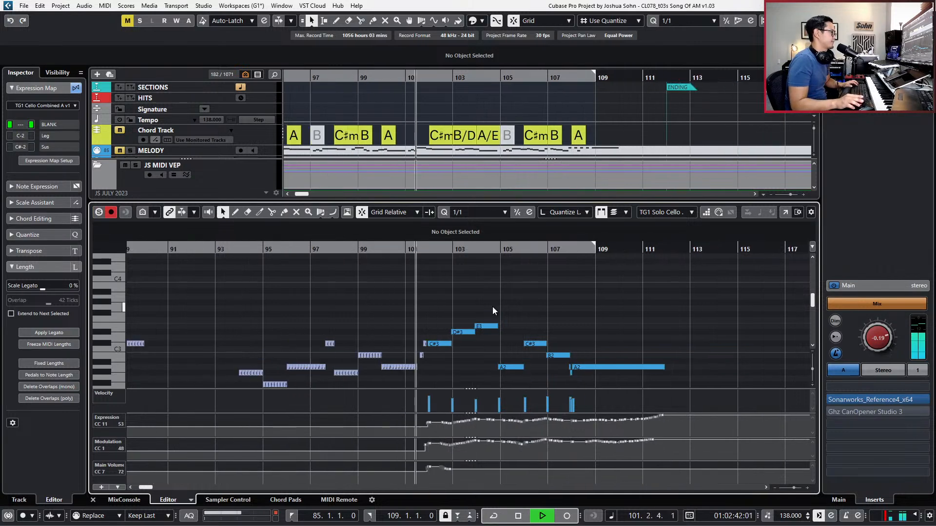
pyautogui.scroll(-2, 492, 306)
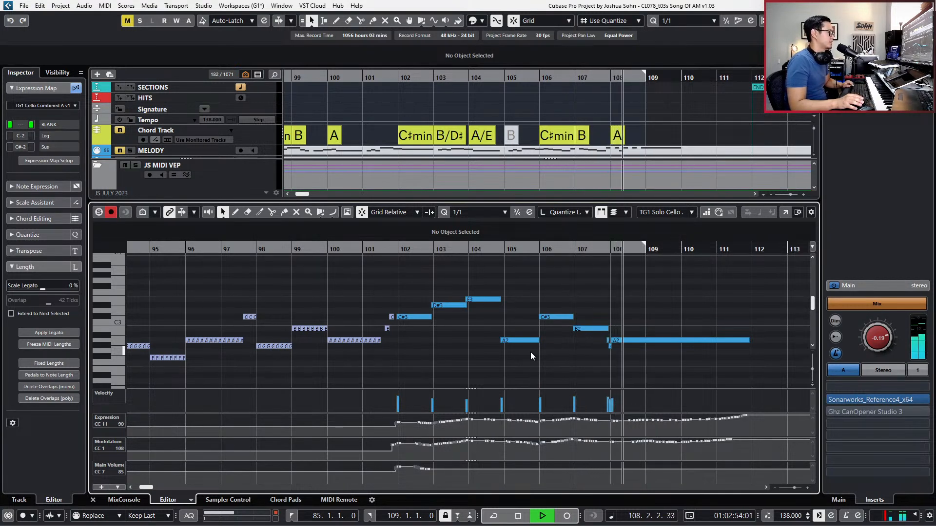
# Undo the recorded cello take and record a new sustained one from bar 101 into bar 112.
pyautogui.press('space')
pyautogui.hotkey('ctrl', 'z')
pyautogui.press('KP_Subtract')
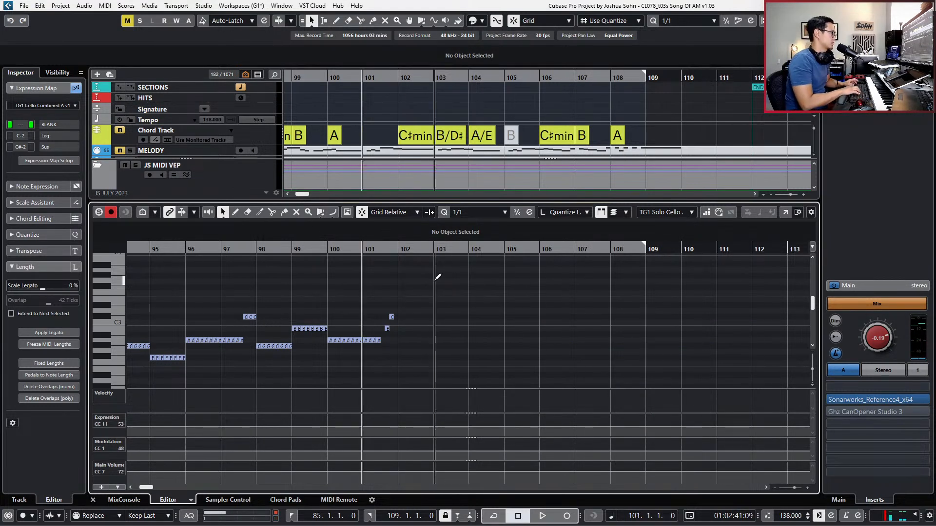
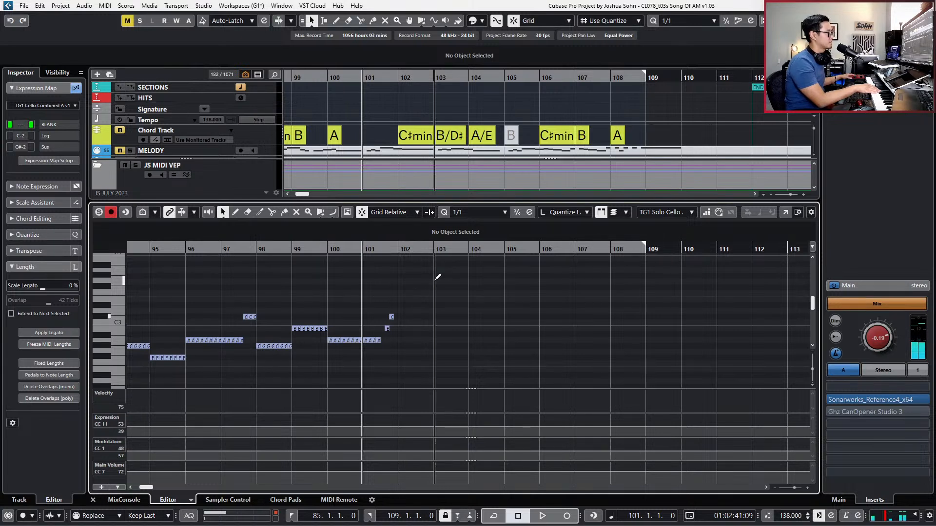
pyautogui.press('KP_Multiply')
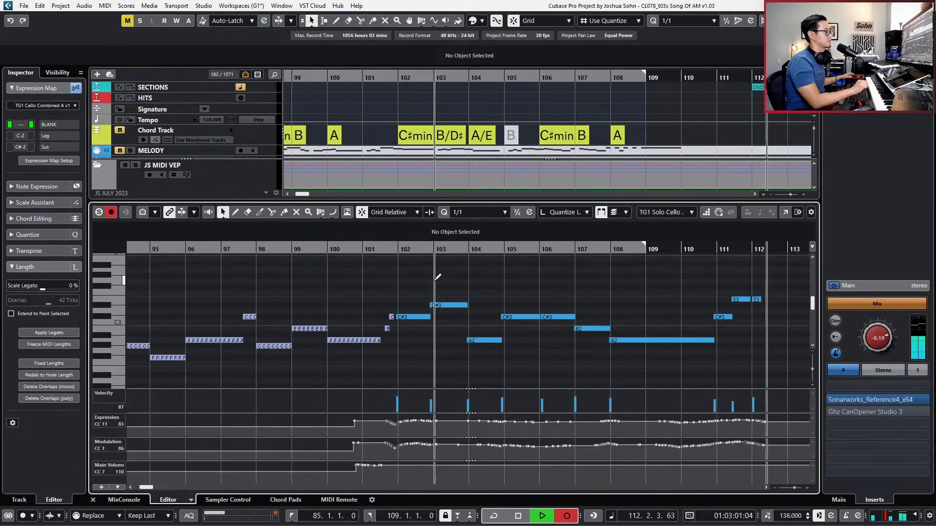
pyautogui.press('space')
# Delete the stray E3 note at bar 112 and play the new take.
pyautogui.click(549, 299)
pyautogui.press('Delete')
pyautogui.press('KP_Subtract')
pyautogui.press('space')
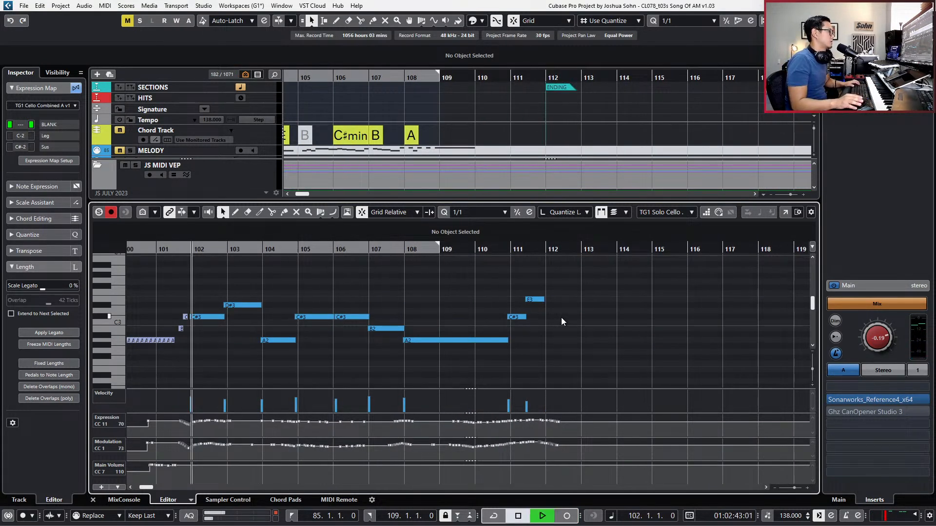
# Set the quantize value to 1/4 and quantize the C#3 and E3 notes in bar 111.
pyautogui.click(517, 316)
pyautogui.press('8')
pyautogui.press('4')
pyautogui.moveTo(573, 273); pyautogui.dragTo(511, 346)
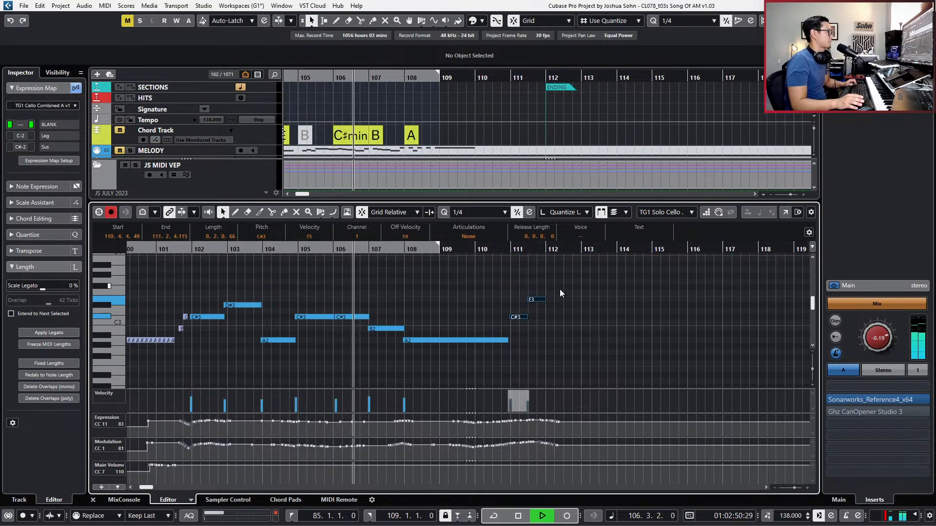
pyautogui.click(578, 322)
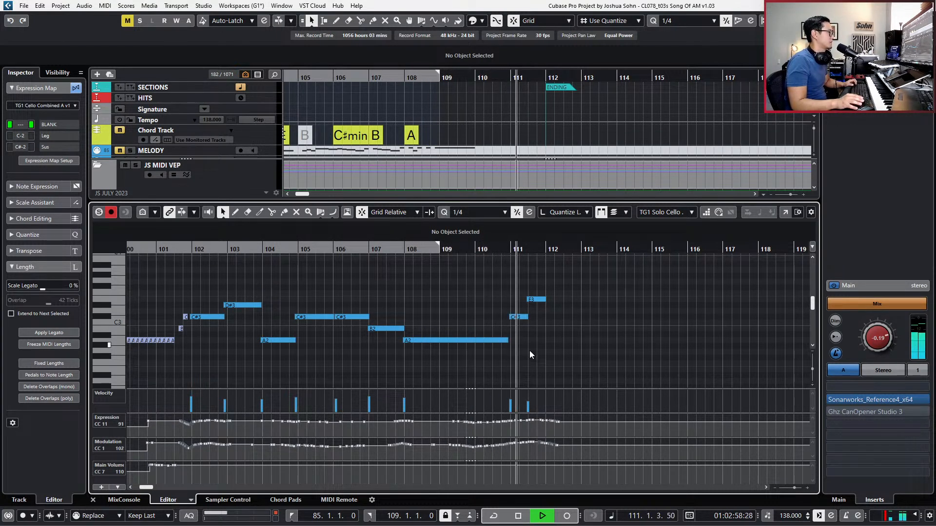
# Split the long A2 note that starts at bar 108 at bar 110.
pyautogui.click(507, 340)
pyautogui.press('KP_Subtract')
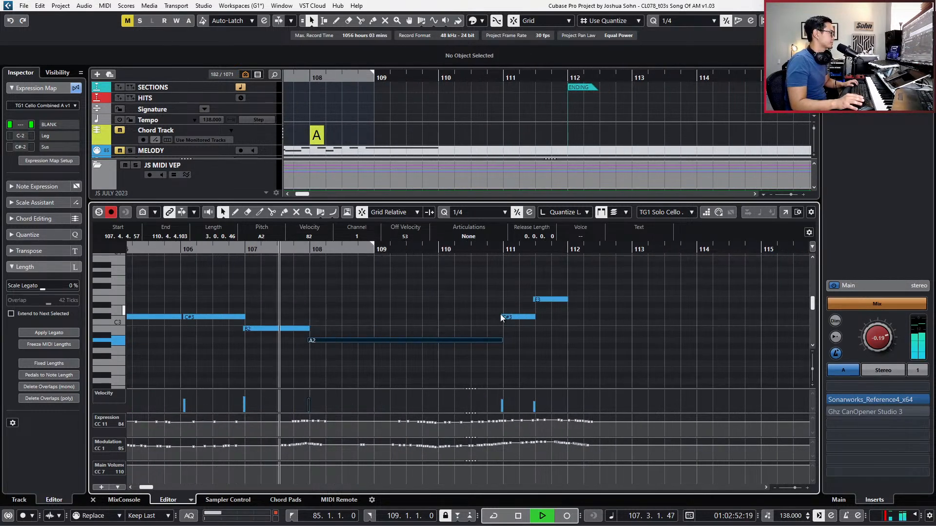
pyautogui.click(503, 342)
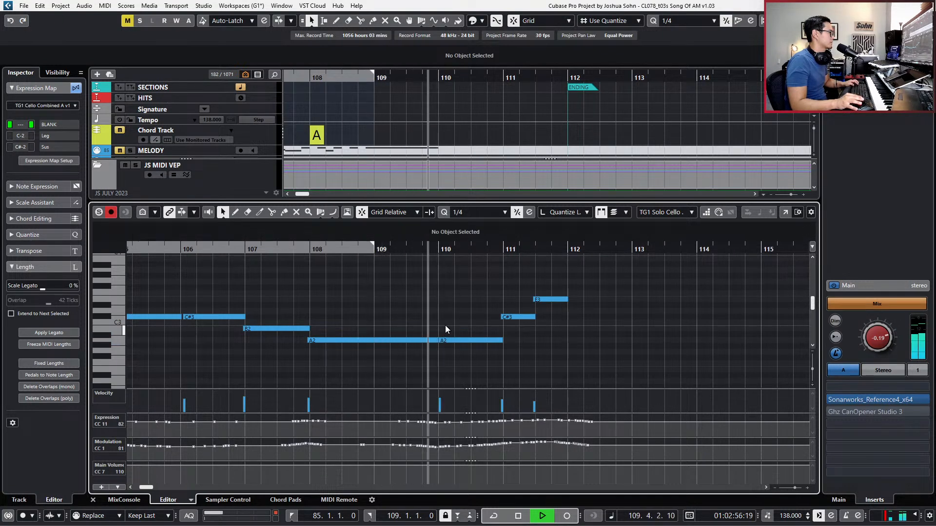
pyautogui.press('space')
pyautogui.keyDown('alt'); pyautogui.click(448, 341); pyautogui.keyUp('alt')
# Raise the split-off note at bar 110 by four semitones to C#3 and play the ending.
pyautogui.press('Up')
pyautogui.press('Up')
pyautogui.press('Up')
pyautogui.press('Up')
pyautogui.press('KP_Subtract')
pyautogui.press('space')
# Lower the C#3 note at bar 111 by four semitones to A2.
pyautogui.click(515, 317)
pyautogui.press('Down')
pyautogui.press('Down')
pyautogui.press('Down')
pyautogui.press('Down')
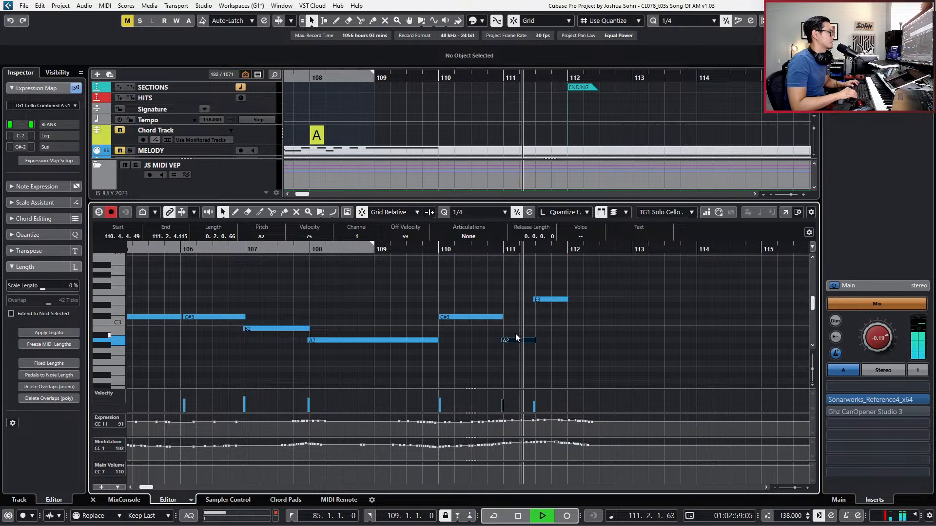
# Delete the last E3 note in bar 111, extend the A2 note to bar 112, and play the ending.
pyautogui.press('space')
pyautogui.click(547, 300)
pyautogui.press('Delete')
pyautogui.click(533, 340)
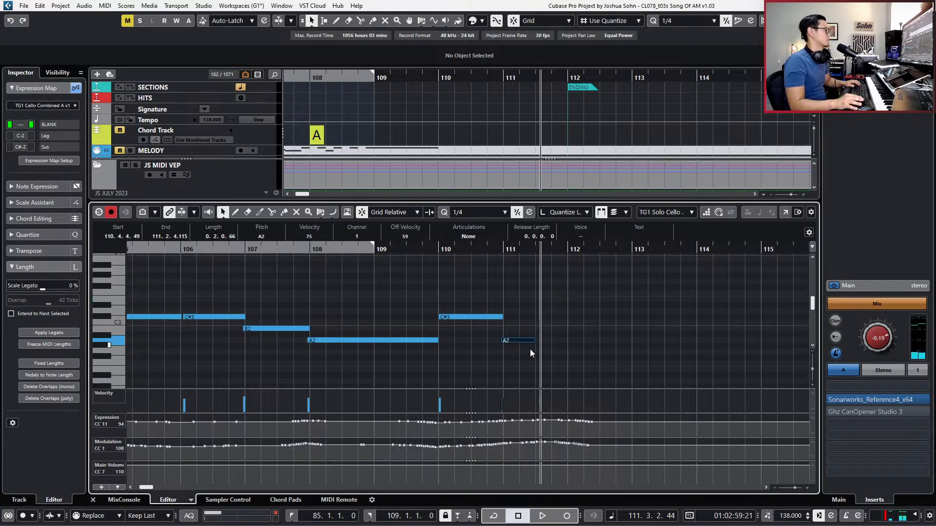
pyautogui.moveTo(535, 340); pyautogui.dragTo(567, 341)
pyautogui.press('space')
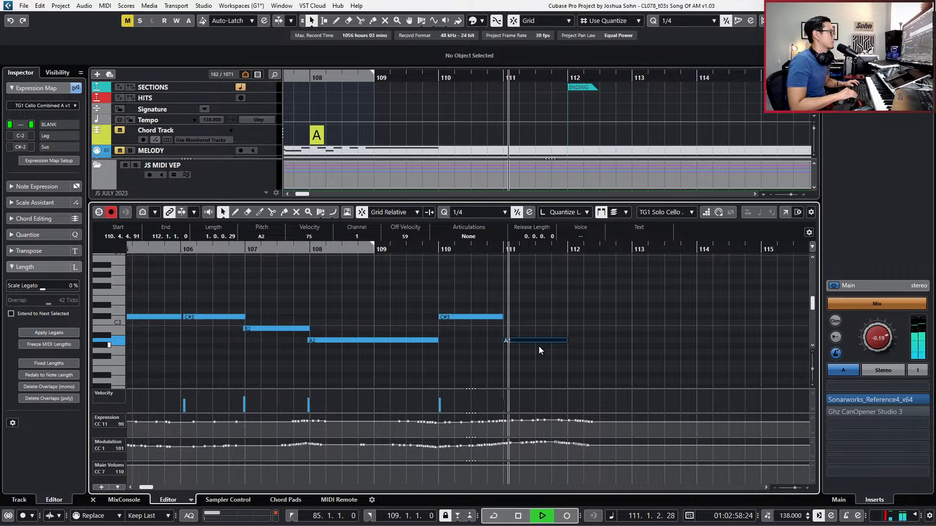
pyautogui.press('KP_Subtract')
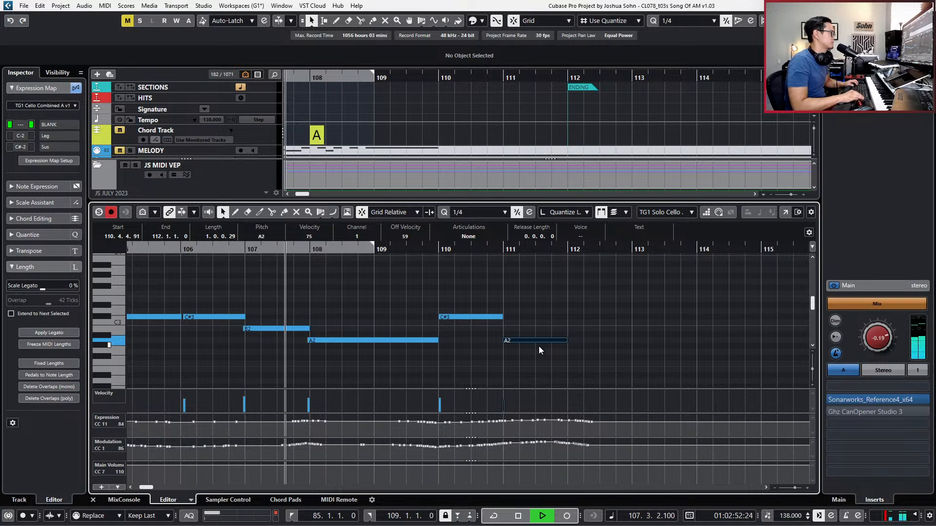
# Nudge the final A2 note earlier to start at 110.4.4.21, listen to the ending, and return to the arrangement.
pyautogui.press('g')
pyautogui.click(514, 339)
pyautogui.click(520, 340)
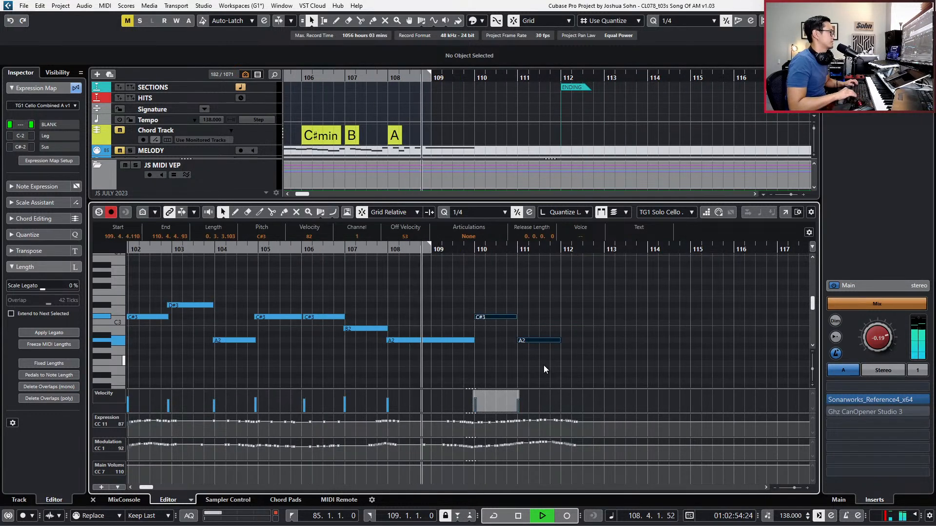
pyautogui.hotkey('ctrl', 'Left')
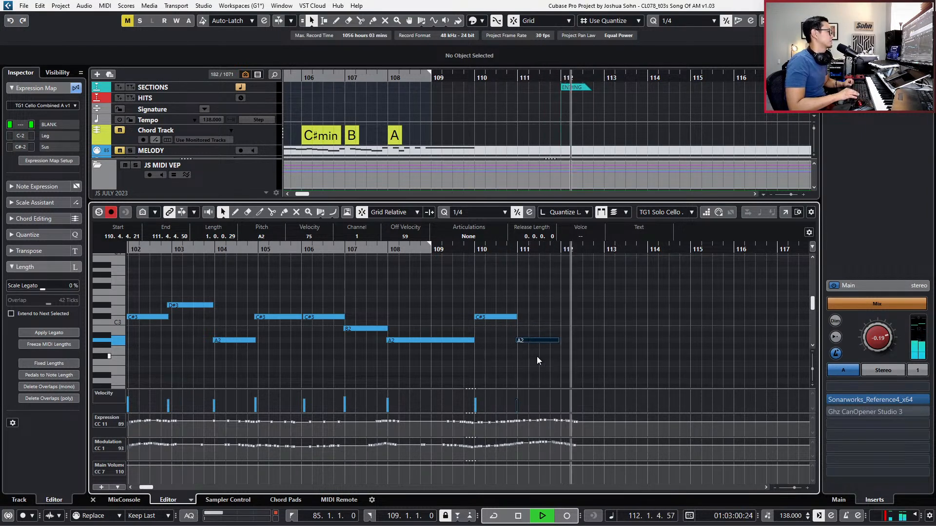
pyautogui.press('space')
pyautogui.press('KP_Subtract')
pyautogui.hotkey('ctrl', 'alt', 'e')
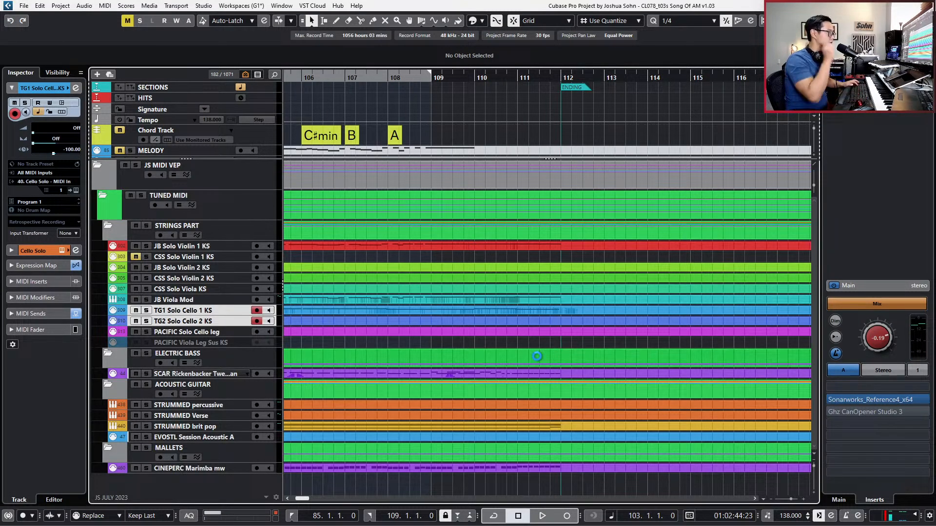
# Play the lead-in to the coda from bar 93 and select the JB Solo Violin 2 KS track.
pyautogui.scroll(-5, 584, 309)
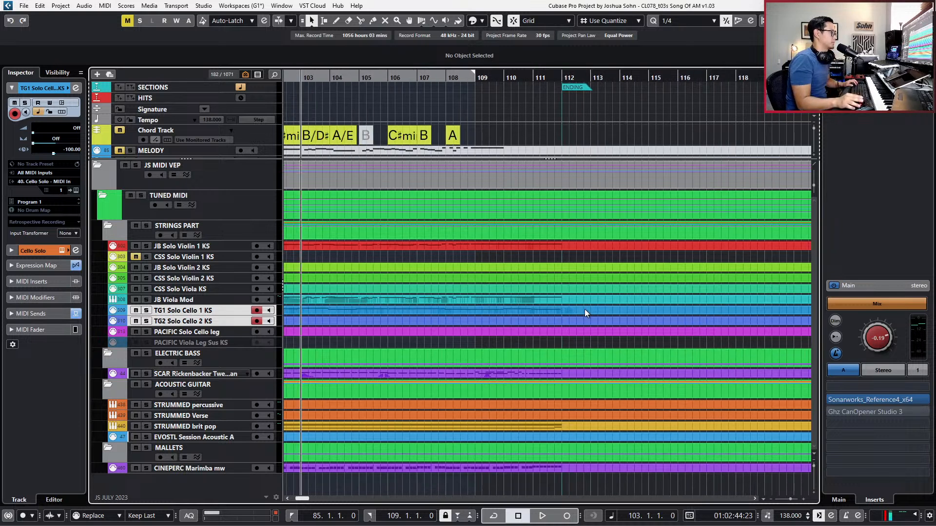
pyautogui.scroll(-4, 584, 309)
pyautogui.press('KP_Subtract')
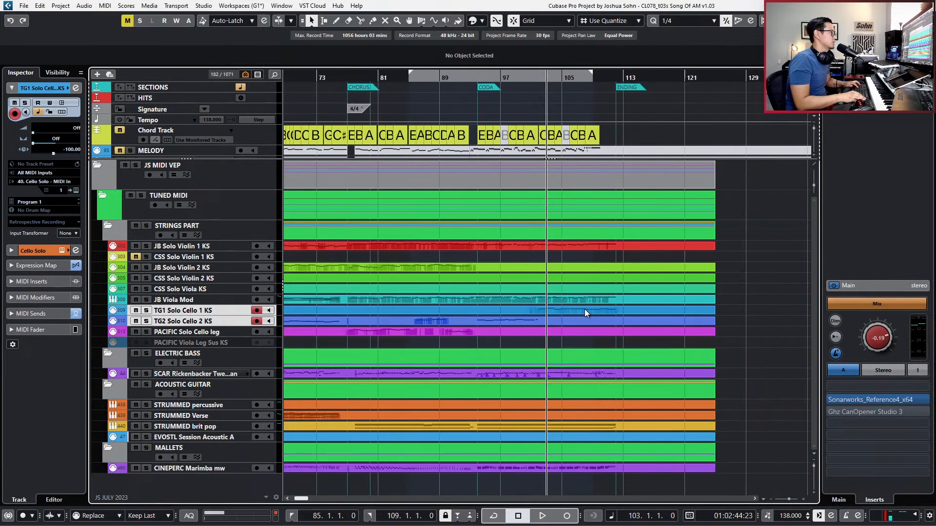
pyautogui.press('KP_Subtract')
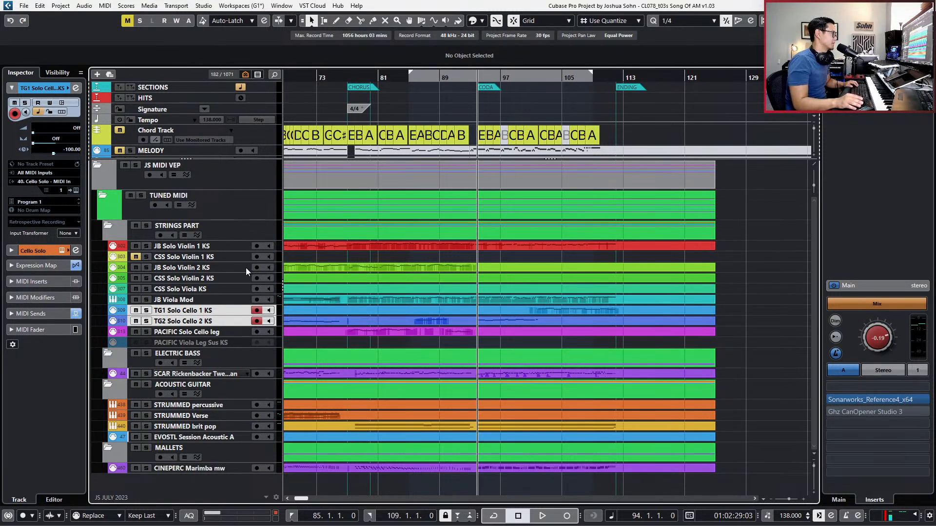
pyautogui.press('KP_Subtract')
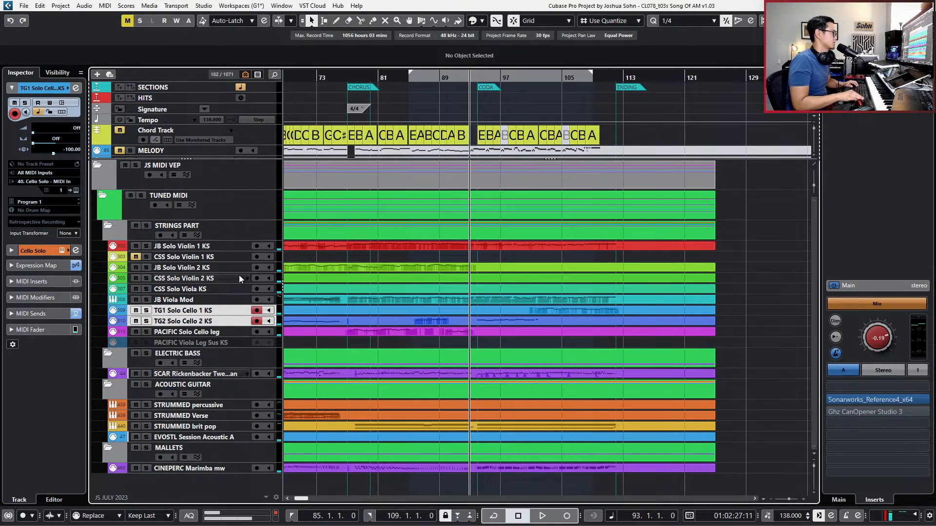
pyautogui.click(199, 268)
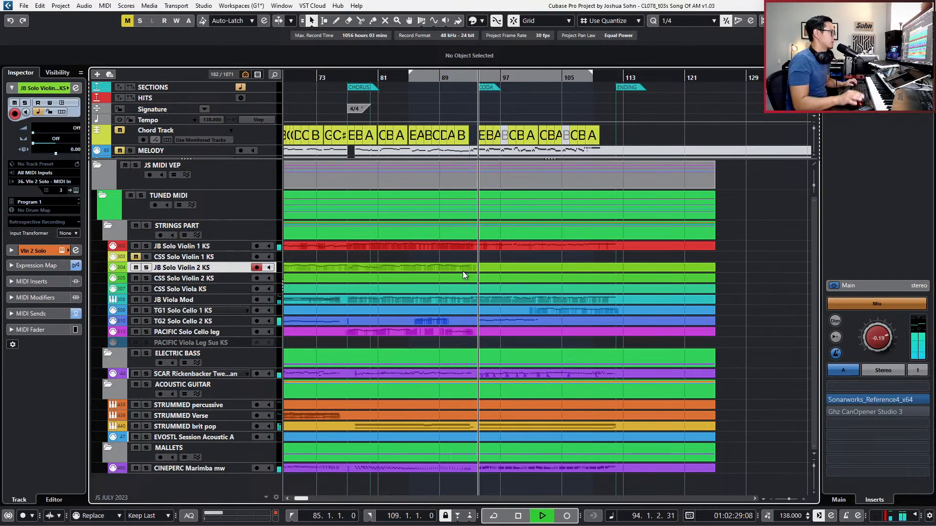
# Copy the repeated G#2 spiccato notes in bar 94 of the TG2 Solo Cello 2 KS part and return to the arrangement.
pyautogui.press('h')
pyautogui.click(485, 329)
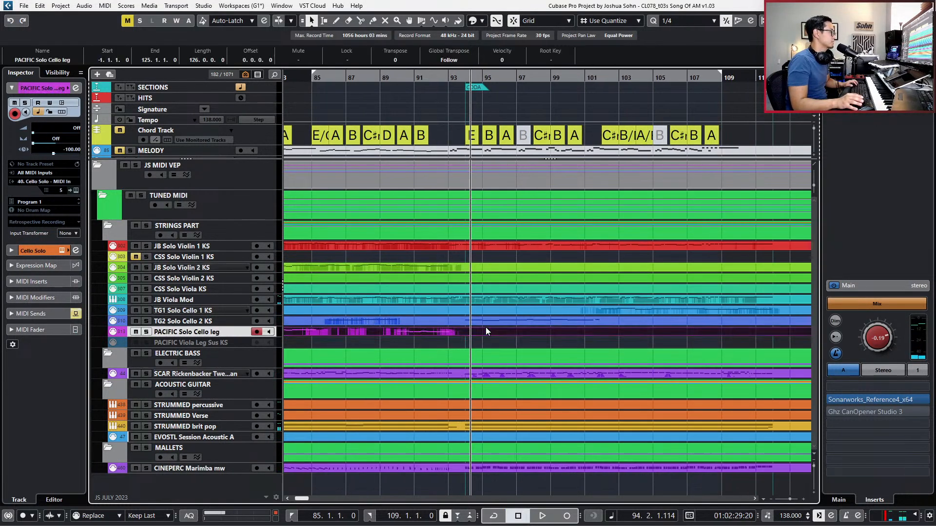
pyautogui.doubleClick(484, 320)
pyautogui.press('h')
pyautogui.press('h')
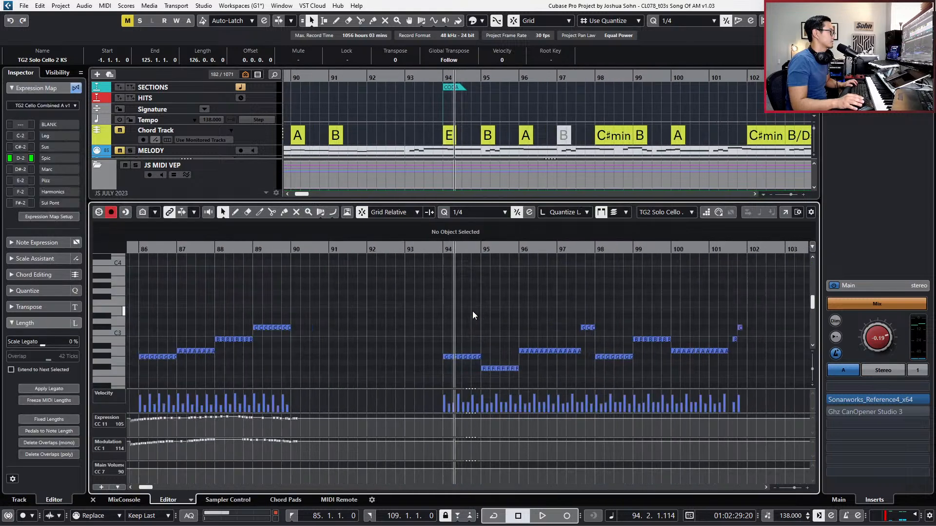
pyautogui.moveTo(428, 362); pyautogui.dragTo(484, 364)
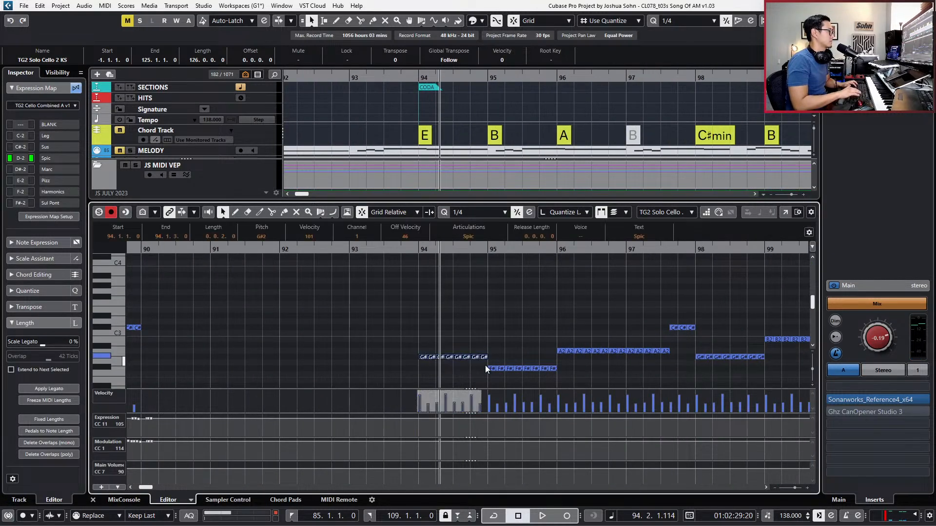
pyautogui.hotkey('ctrl', 'e')
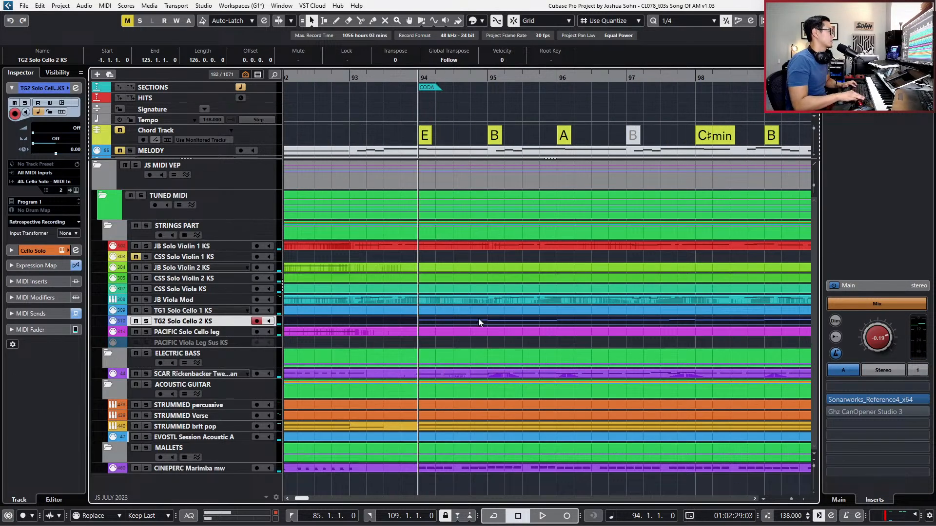
# Paste the copied notes at bar 94 of the JB Solo Violin 2 KS part, raise them two octaves to G#4, and play them.
pyautogui.click(466, 269)
pyautogui.hotkey('ctrl', 'e')
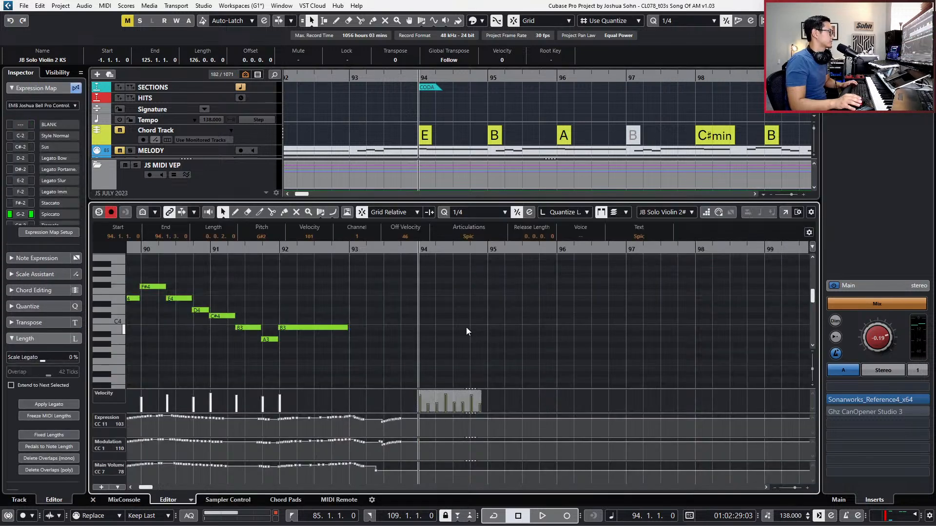
pyautogui.scroll(-4, 466, 326)
pyautogui.hotkey('shift', 'Up')
pyautogui.hotkey('shift', 'Up')
pyautogui.press('space')
pyautogui.press('space')
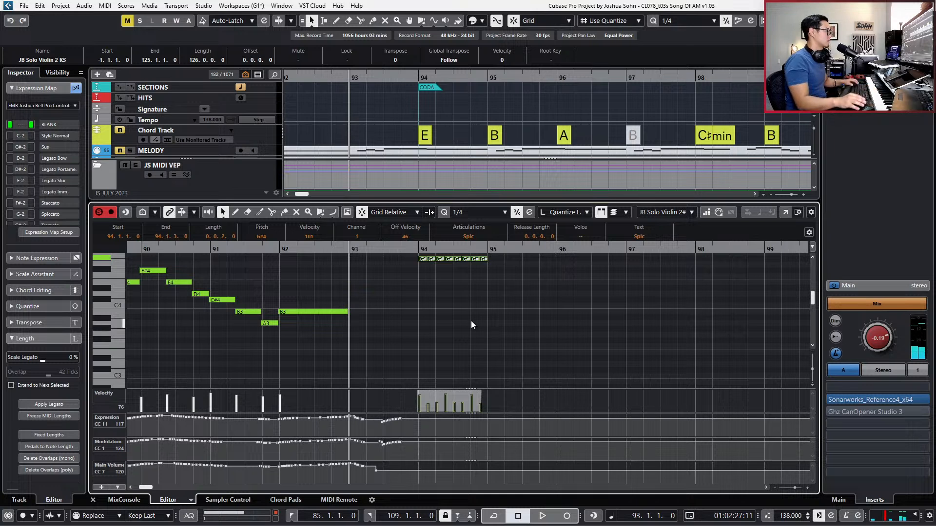
# Raise all the pasted bar 94 notes by three semitones to B4.
pyautogui.scroll(2, 471, 319)
pyautogui.click(439, 276)
pyautogui.click(441, 286)
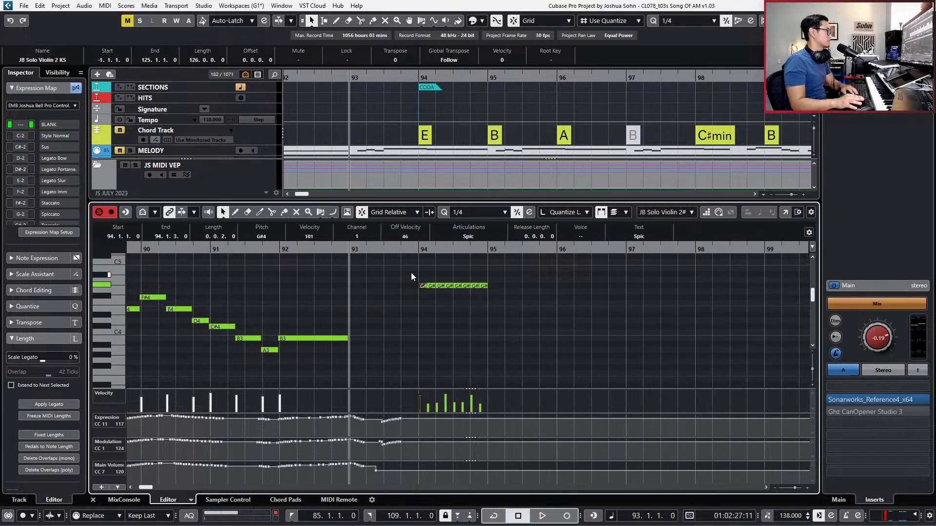
pyautogui.moveTo(414, 273); pyautogui.dragTo(525, 305)
pyautogui.press('Up')
pyautogui.press('Up')
pyautogui.press('Up')
# Lower the second and third notes of bar 94 to F#4 and play the bar.
pyautogui.click(432, 268)
pyautogui.press('Down')
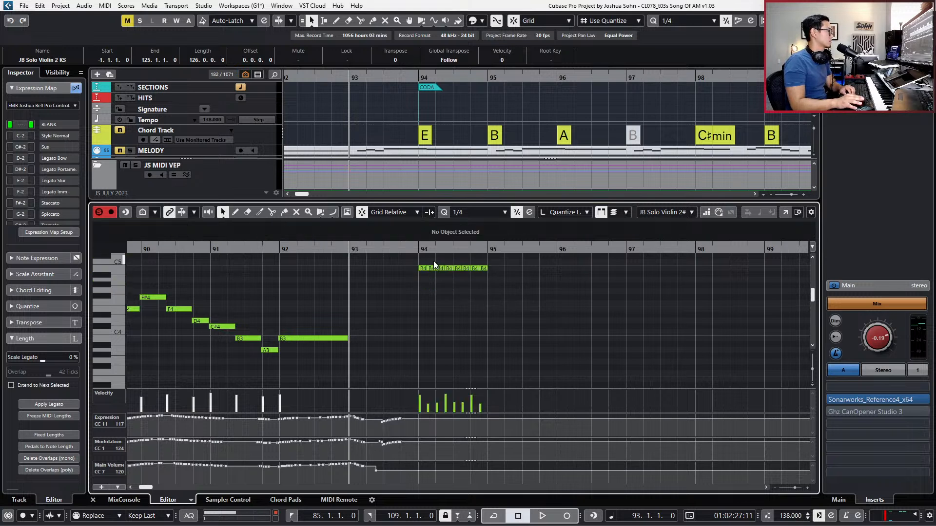
pyautogui.press('Down')
pyautogui.press('Down')
pyautogui.click(440, 267)
pyautogui.press('Down')
pyautogui.press('Down')
pyautogui.press('Down')
pyautogui.press('Down')
pyautogui.press('Down')
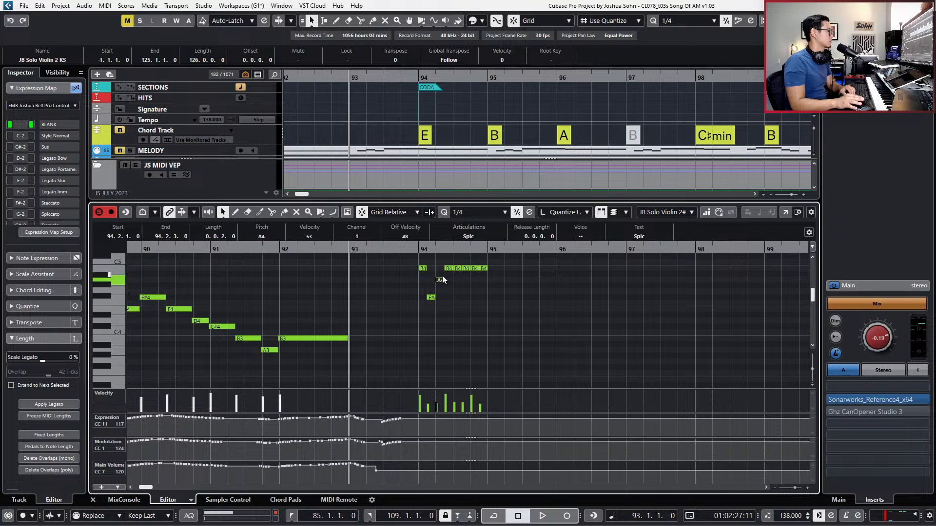
pyautogui.press('space')
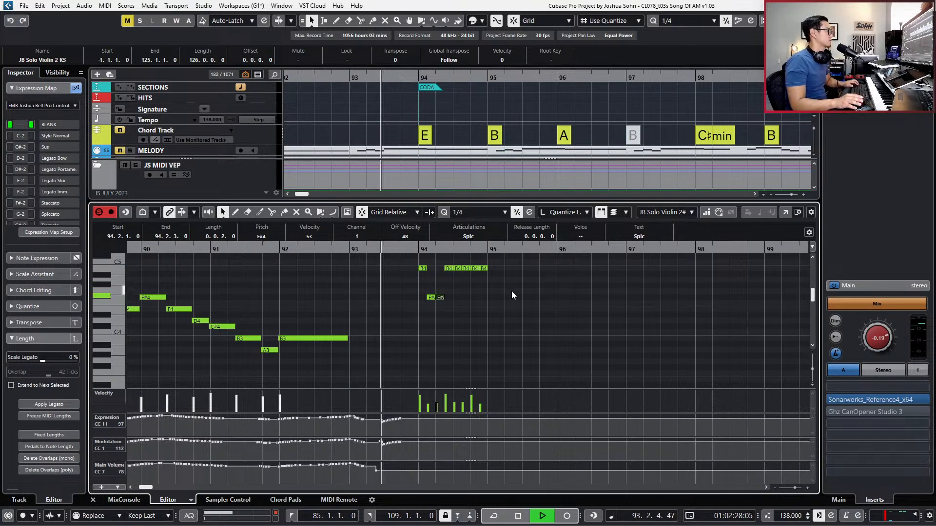
pyautogui.scroll(2, 511, 295)
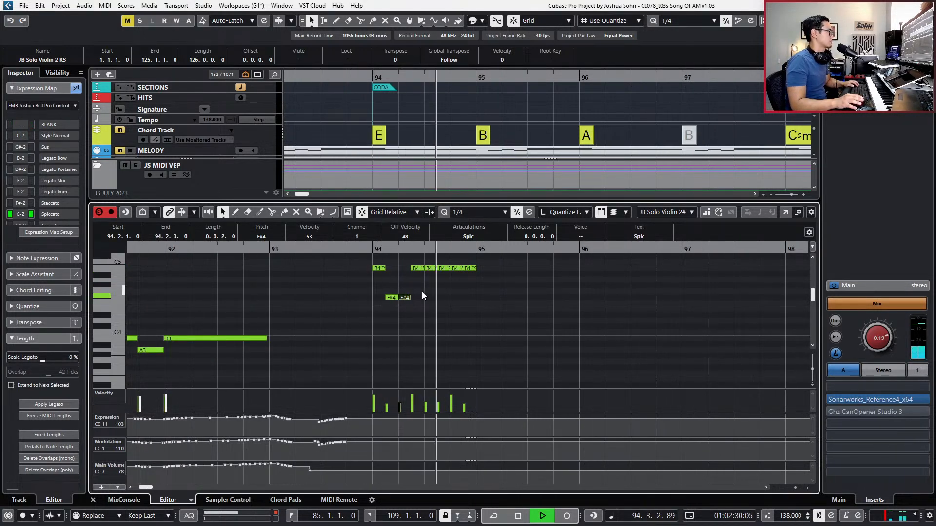
pyautogui.press('space')
# Lower the second, third, fifth and sixth notes of bar 94 to E4.
pyautogui.moveTo(374, 293); pyautogui.dragTo(443, 305)
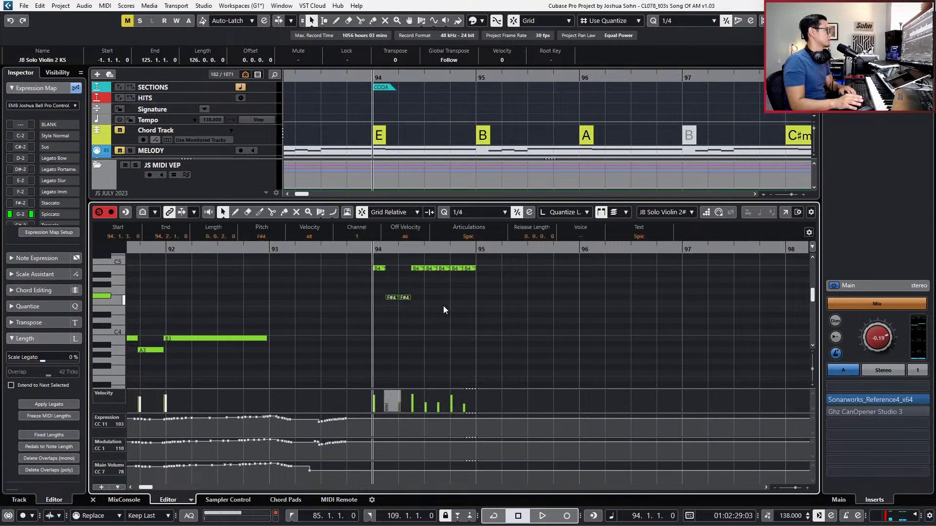
pyautogui.press('Down')
pyautogui.press('Down')
pyautogui.moveTo(431, 262); pyautogui.dragTo(447, 277)
pyautogui.press('Down')
pyautogui.press('Down')
pyautogui.press('Down')
pyautogui.press('Down')
pyautogui.press('Down')
pyautogui.press('Down')
pyautogui.press('Down')
# Lower the last note of bar 94 to E4 and play the pattern in context.
pyautogui.click(468, 268)
pyautogui.press('Down')
pyautogui.press('Down')
pyautogui.press('Down')
pyautogui.press('Down')
pyautogui.press('Down')
pyautogui.press('Down')
pyautogui.press('Down')
pyautogui.click(464, 280)
pyautogui.press('Left')
pyautogui.press('space')
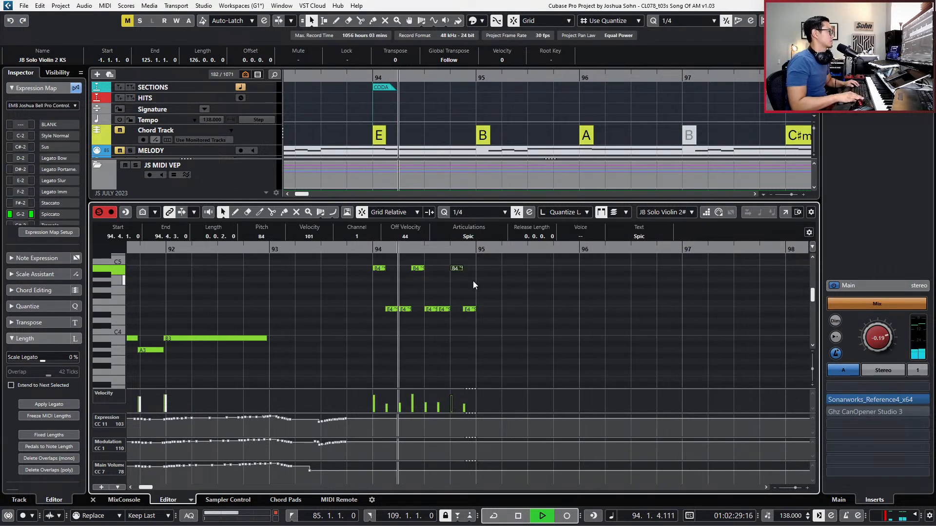
pyautogui.press('space')
pyautogui.press('space')
pyautogui.press('g')
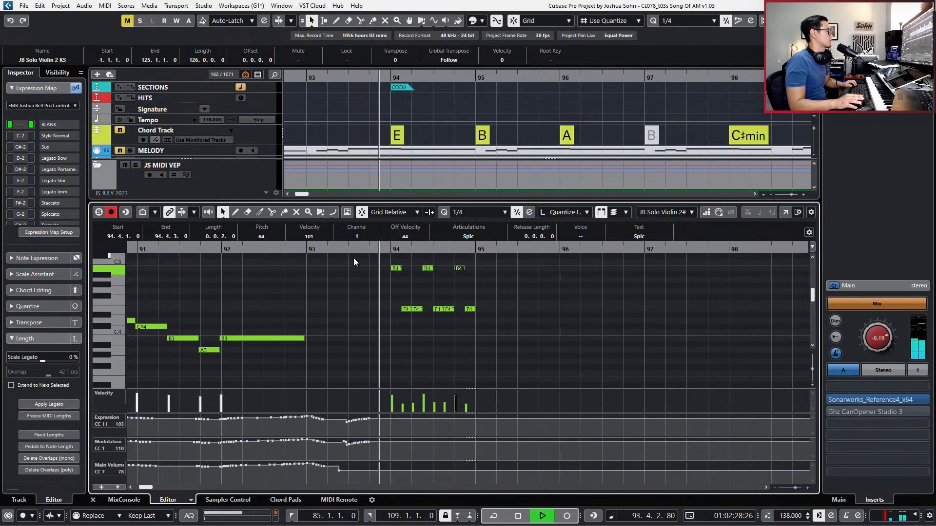
pyautogui.press('space')
# Change the articulation of all the bar 94 notes to Staccato and play them.
pyautogui.moveTo(352, 258); pyautogui.dragTo(507, 335)
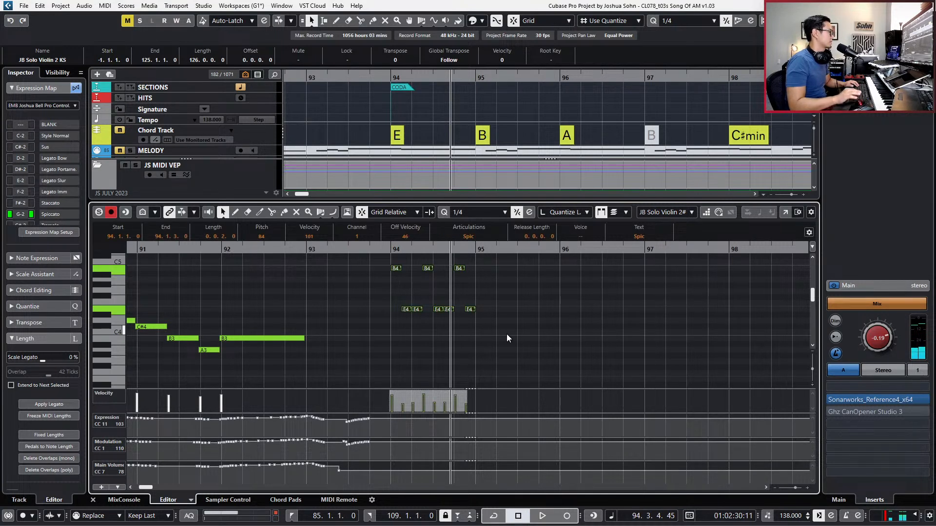
pyautogui.click(461, 235)
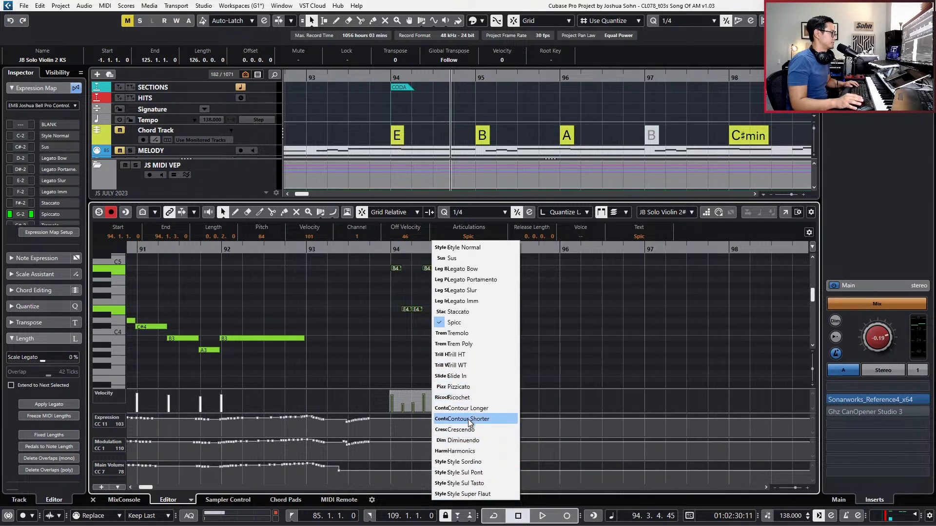
pyautogui.click(471, 315)
pyautogui.press('space')
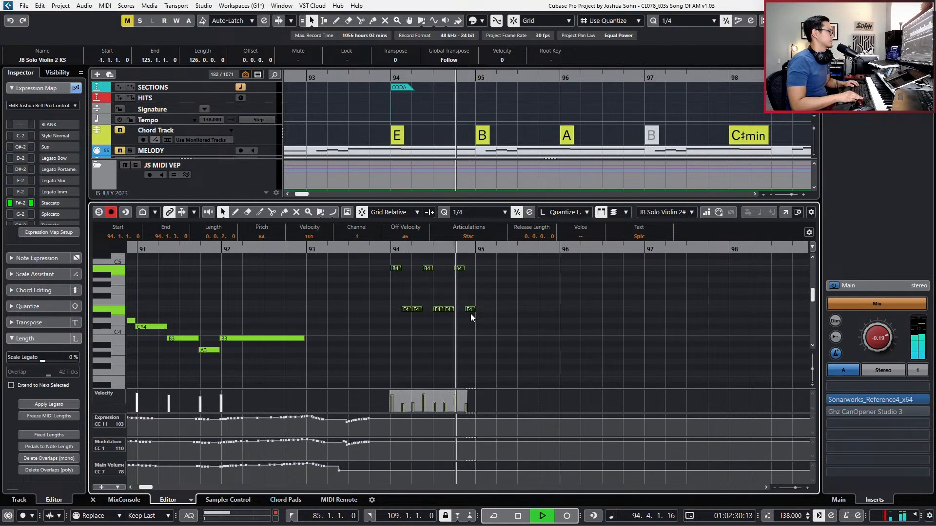
pyautogui.press('space')
pyautogui.press('space')
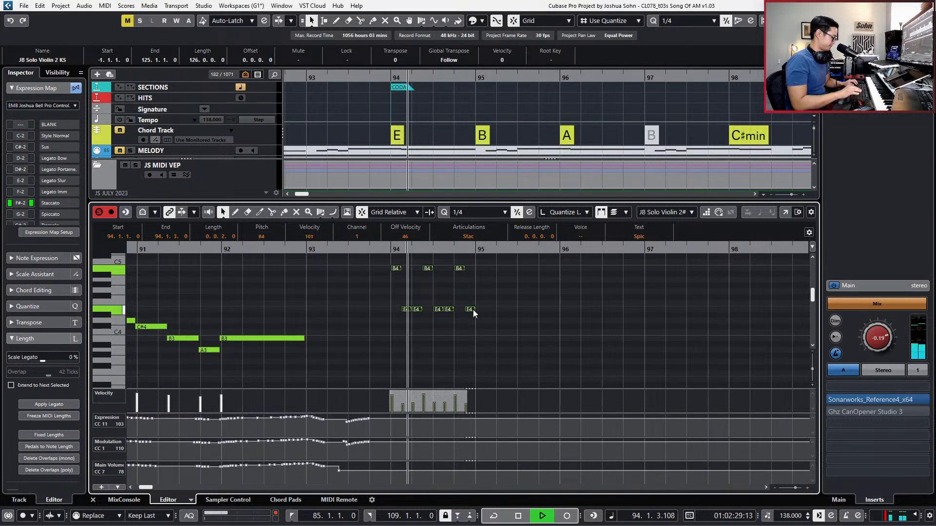
pyautogui.press('space')
# Duplicate the bar 94 pattern to bar 95, raise the copy's E4 notes to F#4, and play it.
pyautogui.moveTo(492, 271); pyautogui.dragTo(388, 320)
pyautogui.hotkey('ctrl', 'd')
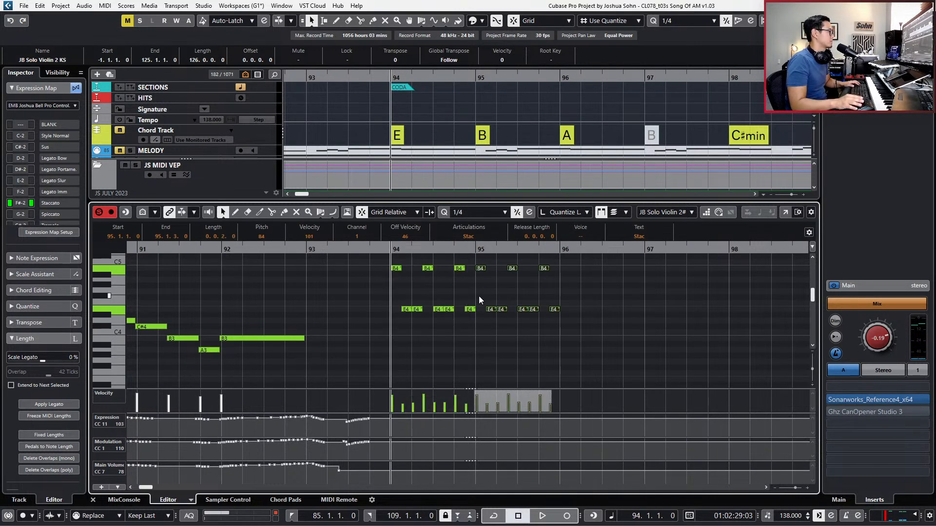
pyautogui.moveTo(472, 296); pyautogui.dragTo(583, 335)
pyautogui.press('Up')
pyautogui.press('Up')
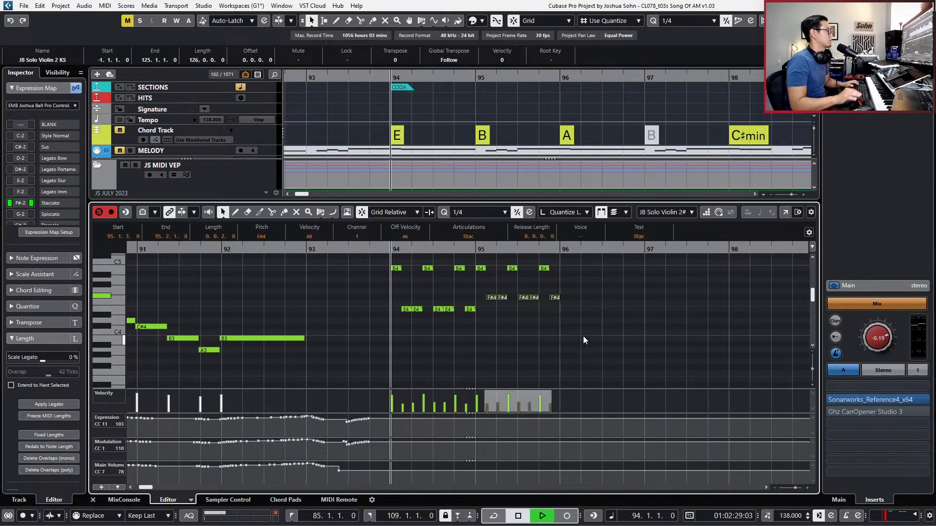
pyautogui.press('space')
# Duplicate the bar 95 pattern to bar 96, raising its upper notes to C#5 and its lower notes to A4, and play it.
pyautogui.scroll(-2, 585, 332)
pyautogui.hscroll(1, 560, 298)
pyautogui.moveTo(510, 264); pyautogui.dragTo(432, 311)
pyautogui.press('space')
pyautogui.hotkey('ctrl', 'd')
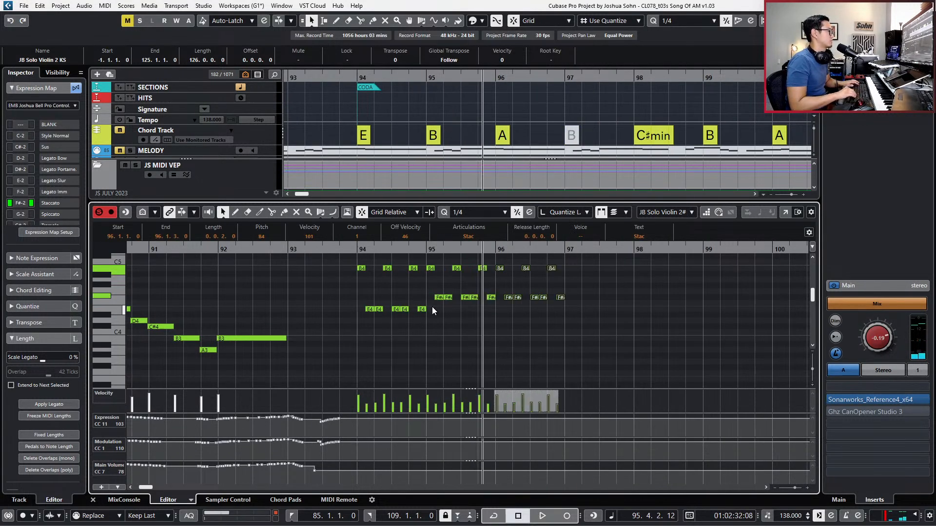
pyautogui.press('Up')
pyautogui.press('Up')
pyautogui.moveTo(495, 277); pyautogui.dragTo(592, 291)
pyautogui.press('Up')
pyautogui.press('space')
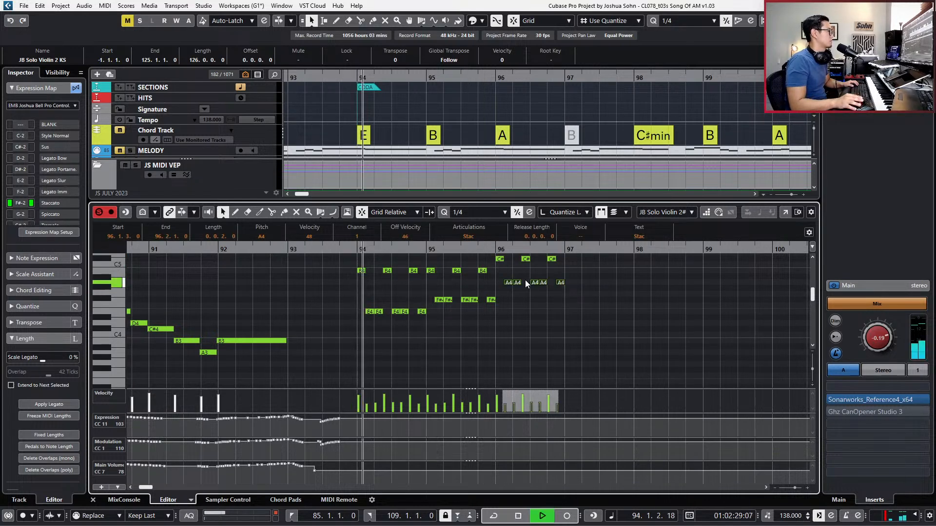
# Lower the upper notes of bar 96 by two semitones to B4.
pyautogui.scroll(2, 528, 283)
pyautogui.moveTo(490, 279); pyautogui.dragTo(587, 296)
pyautogui.press('Down')
pyautogui.press('Down')
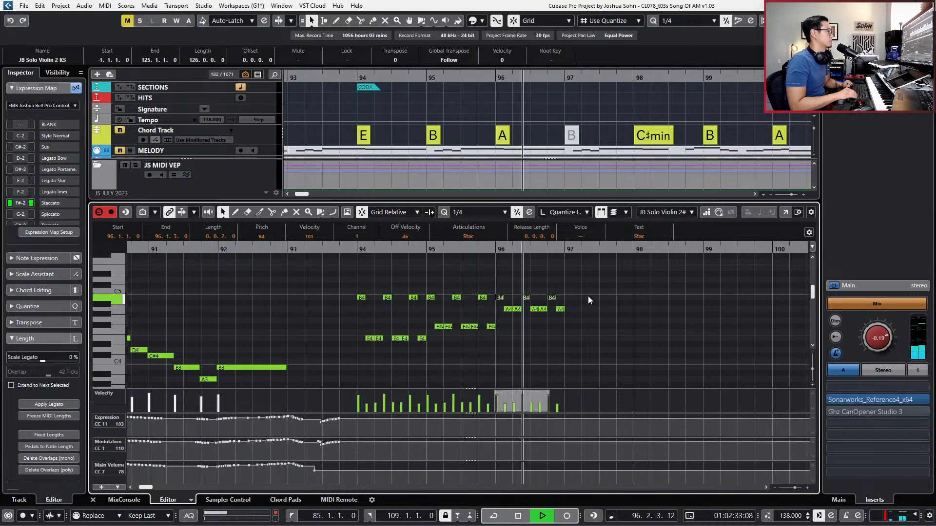
pyautogui.press('space')
# Duplicate the bar 96 pattern to bar 97 and play it.
pyautogui.moveTo(576, 297); pyautogui.dragTo(502, 315)
pyautogui.hotkey('alt', 'd')
pyautogui.press('space')
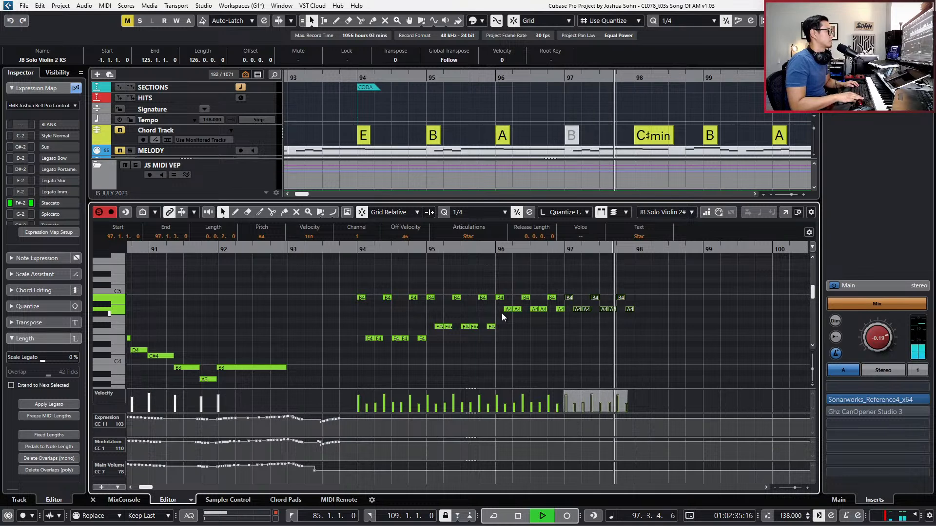
pyautogui.press('space')
# Duplicate the four-bar staccato pattern of bars 94 to 97 to bars 98 to 101.
pyautogui.press('b')
pyautogui.press('b')
pyautogui.press('b')
pyautogui.scroll(-3, 502, 313)
pyautogui.moveTo(428, 285); pyautogui.dragTo(601, 352)
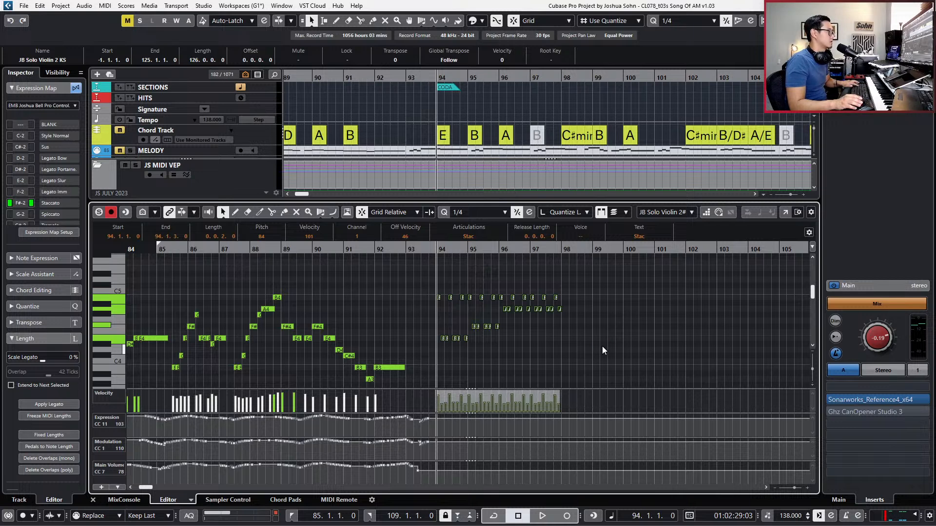
pyautogui.hotkey('alt', 'd')
pyautogui.press('h')
pyautogui.press('h')
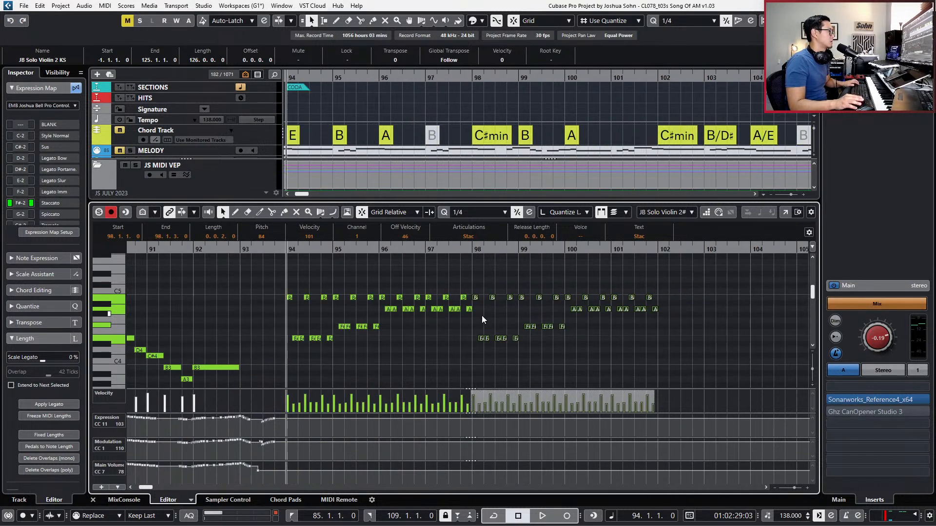
# Raise the upper notes of bar 98 to C#5 and its lower notes to G#4, then play from the coda.
pyautogui.click(471, 294)
pyautogui.moveTo(515, 299); pyautogui.dragTo(514, 344)
pyautogui.press('Up')
pyautogui.press('Up')
pyautogui.press('Up')
pyautogui.press('Up')
pyautogui.press('Up')
pyautogui.press('Up')
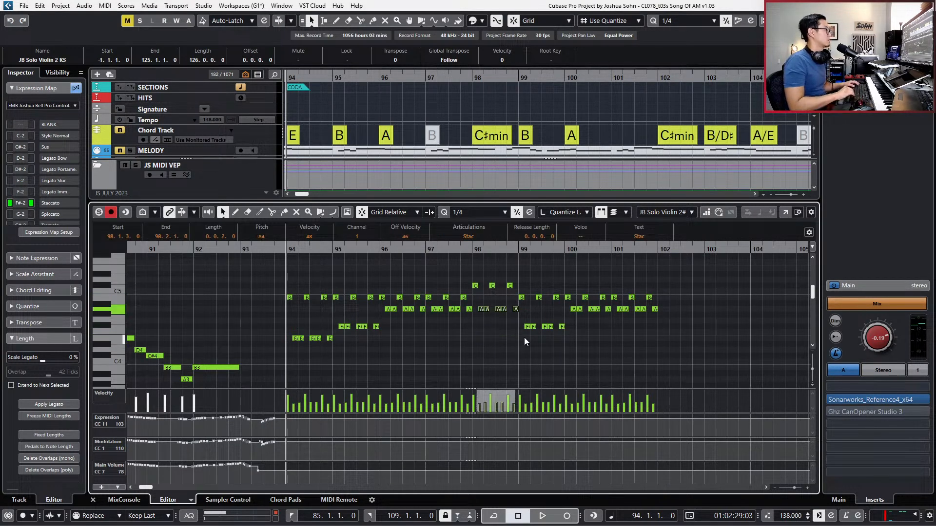
pyautogui.press('space')
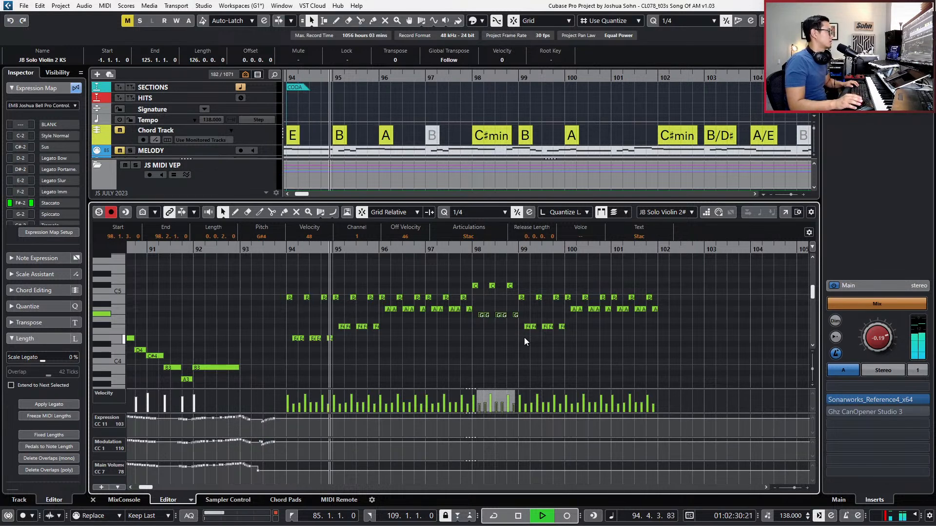
# Delete the last Main Volume (CC 7) point at bar 93 during playback.
pyautogui.click(255, 470)
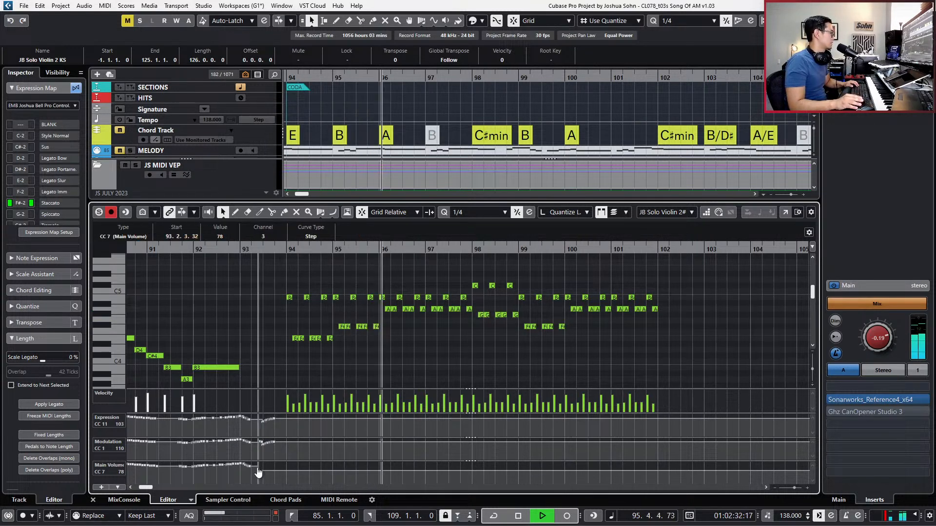
pyautogui.press('Delete')
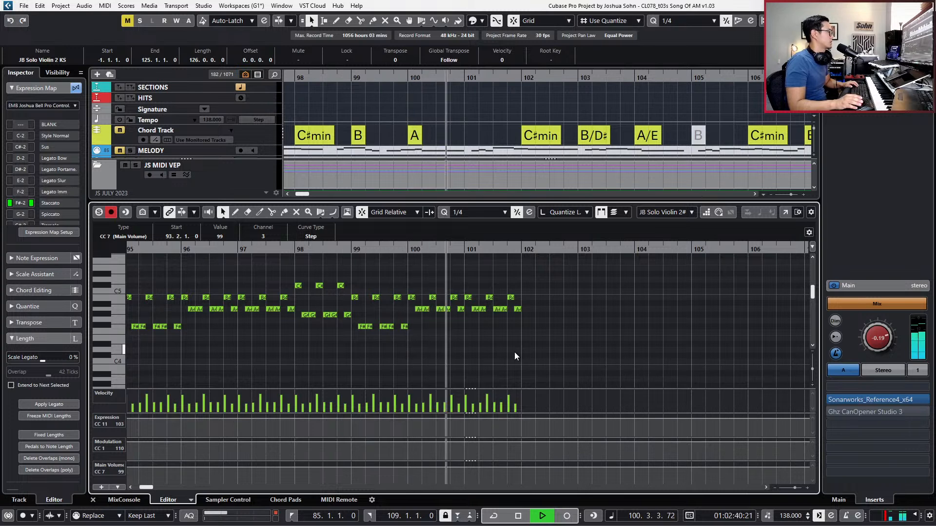
# Play back the staccato second-violin pattern in the coda, repeating the bars around 95 to 97.
pyautogui.press('g')
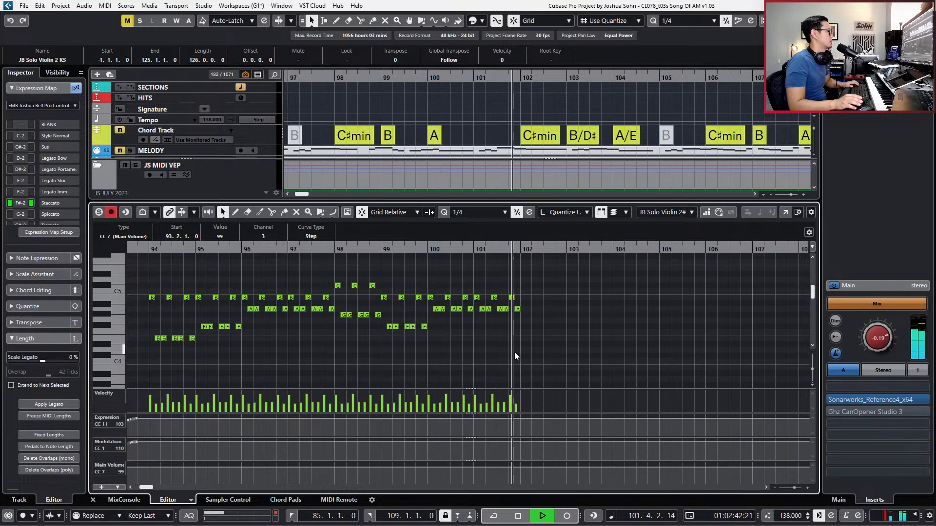
pyautogui.press('space')
pyautogui.press('g')
pyautogui.press('KP_Subtract')
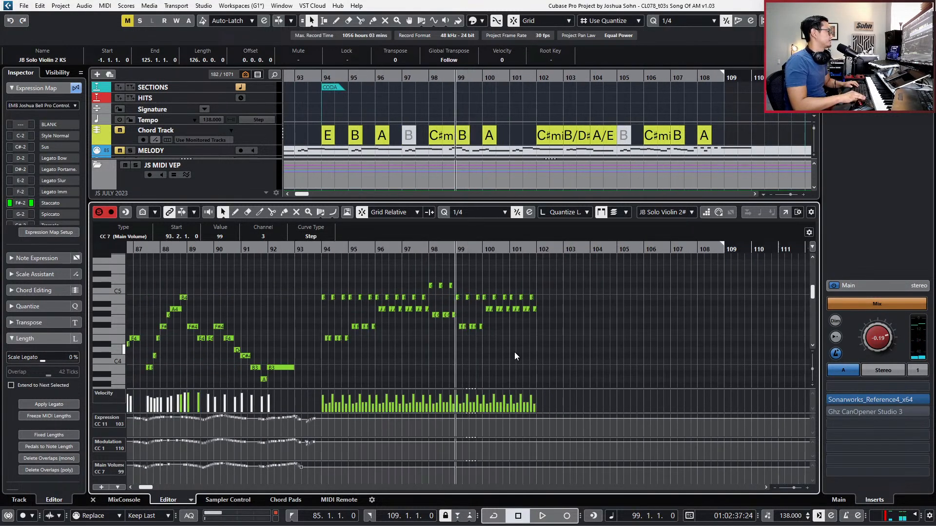
pyautogui.press('space')
pyautogui.press('h')
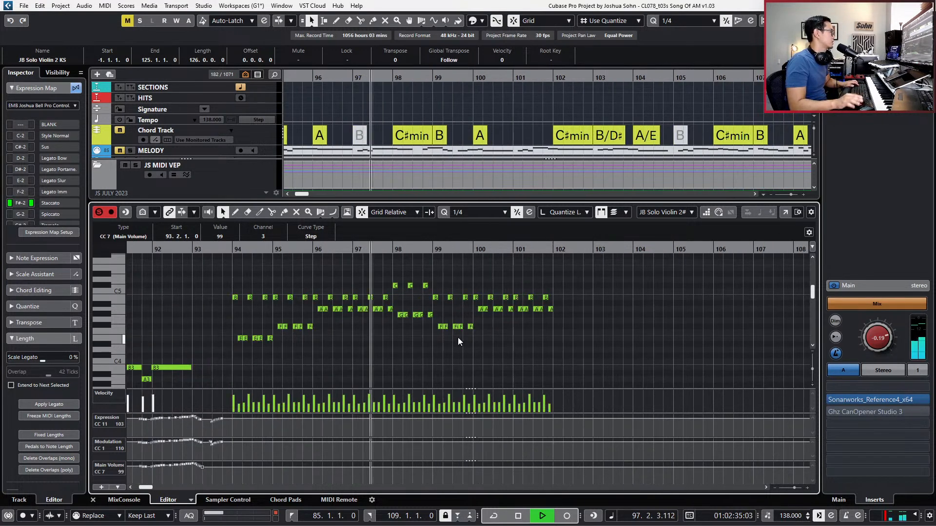
pyautogui.press('space')
pyautogui.press('space')
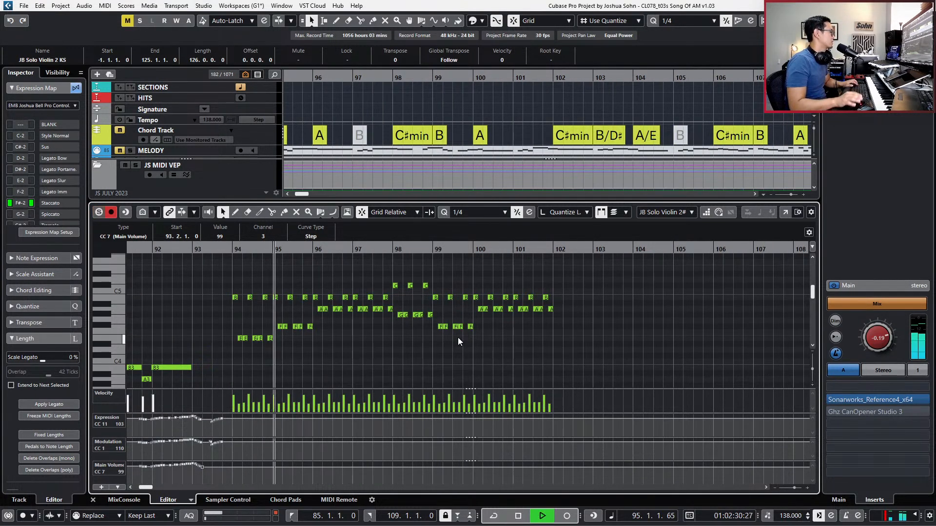
pyautogui.press('h')
pyautogui.press('h')
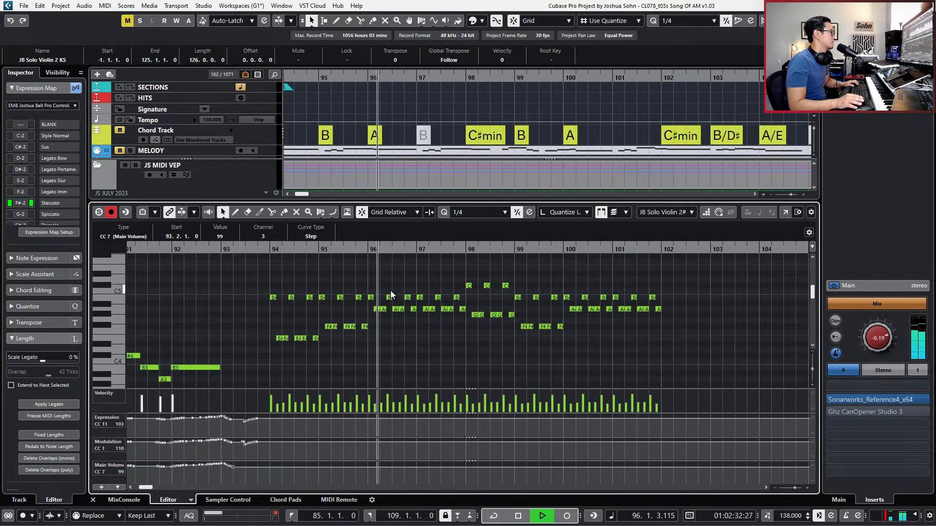
pyautogui.press('space')
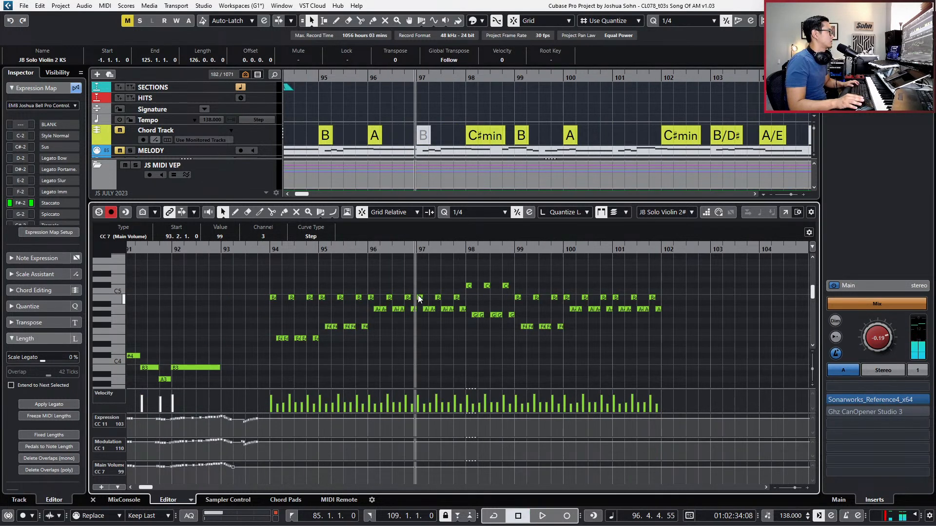
# Lower bar 97's upper notes to A4 and its lower notes to E4, then play the bar back.
pyautogui.moveTo(416, 291); pyautogui.dragTo(466, 328)
pyautogui.press('Down')
pyautogui.press('Down')
pyautogui.press('Down')
pyautogui.press('Down')
pyautogui.press('Down')
pyautogui.press('space')
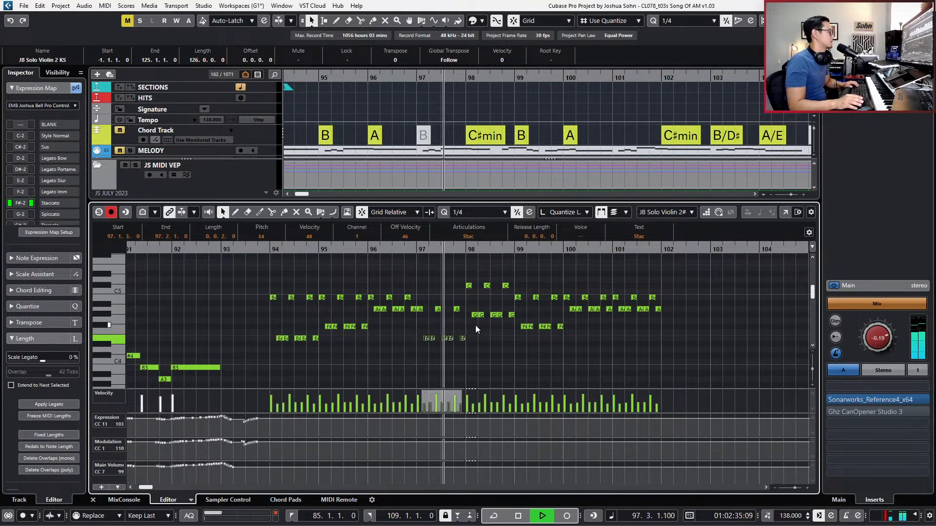
pyautogui.press('space')
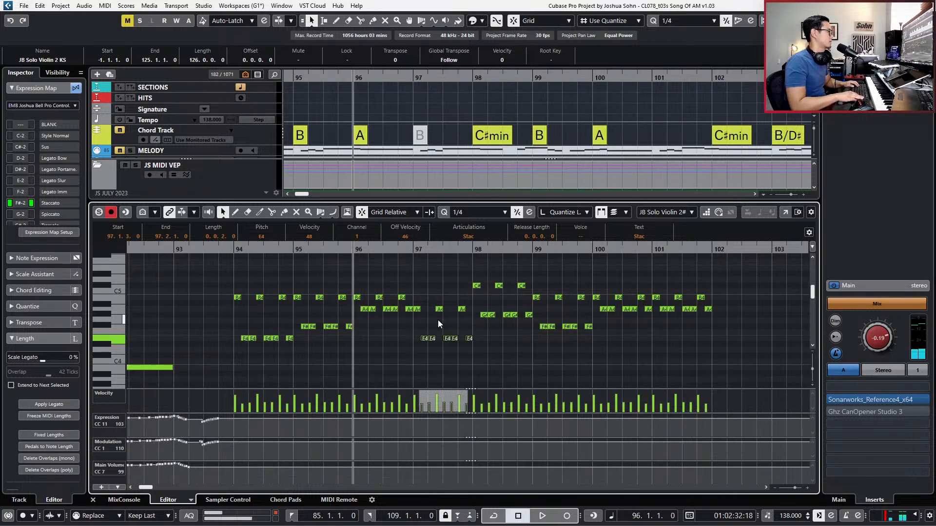
pyautogui.press('space')
pyautogui.scroll(3, 438, 319)
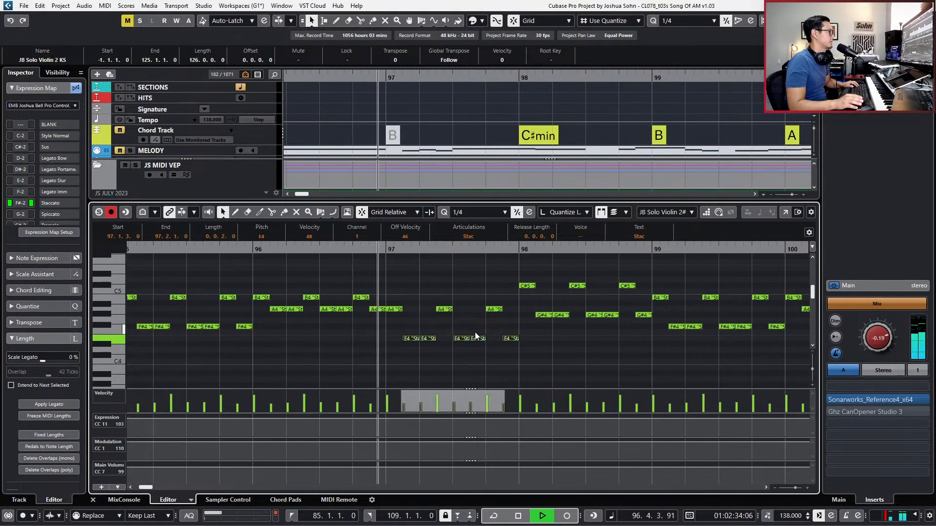
pyautogui.press('space')
# Raise bar 97's beat-three pair to G#4, its last upper note to B4 and its final note to A4, then play it.
pyautogui.click(436, 296)
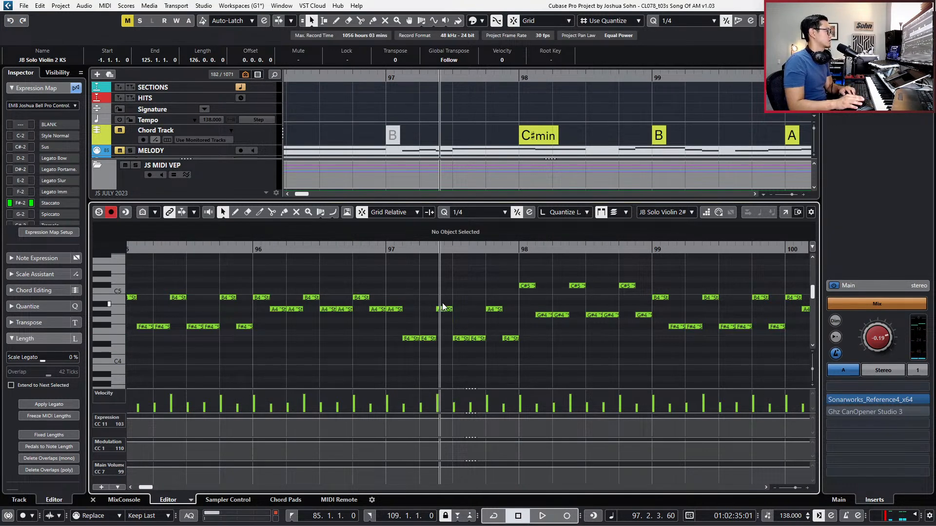
pyautogui.moveTo(482, 340); pyautogui.dragTo(489, 341)
pyautogui.press('Up')
pyautogui.press('Up')
pyautogui.press('Up')
pyautogui.press('Up')
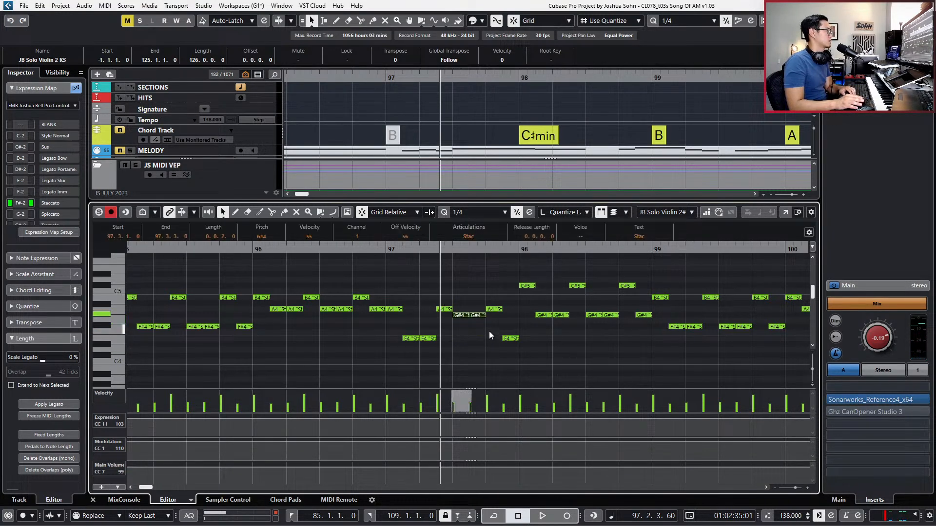
pyautogui.press('Up')
pyautogui.moveTo(489, 296); pyautogui.dragTo(505, 310)
pyautogui.press('Up')
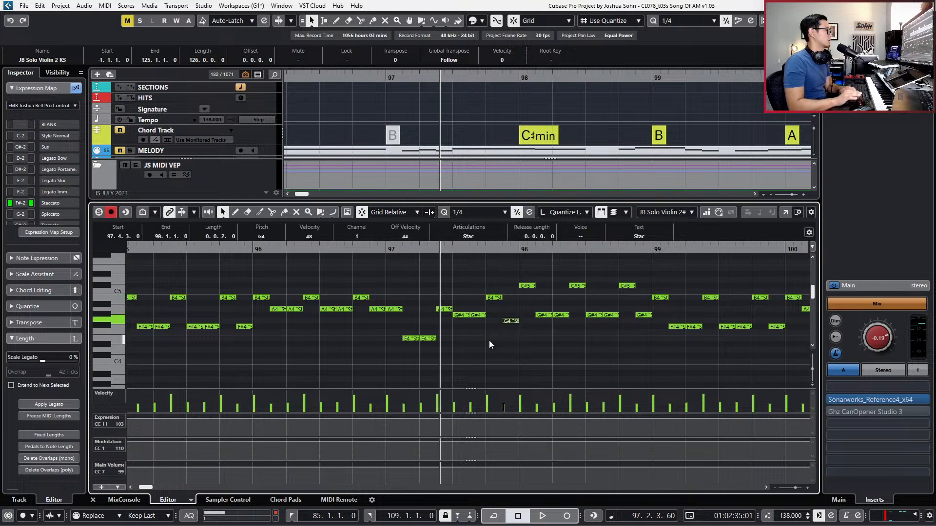
pyautogui.press('space')
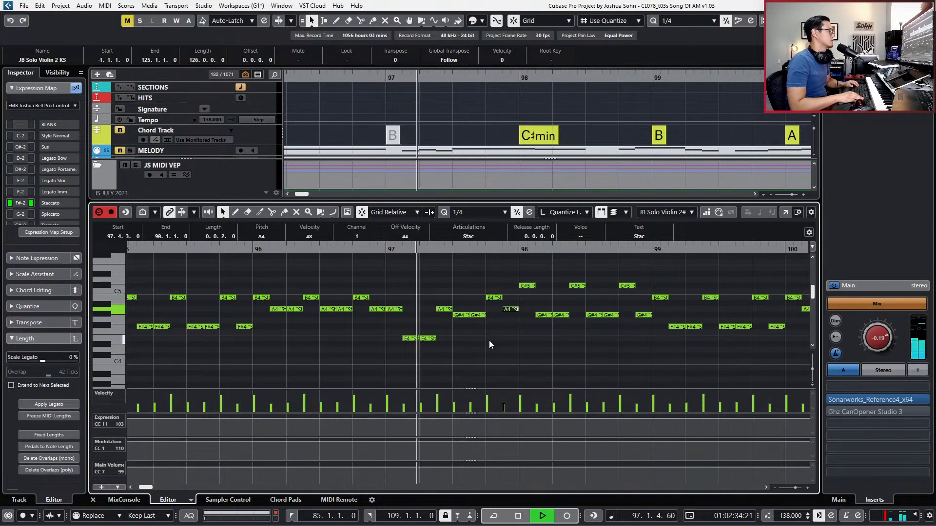
pyautogui.press('space')
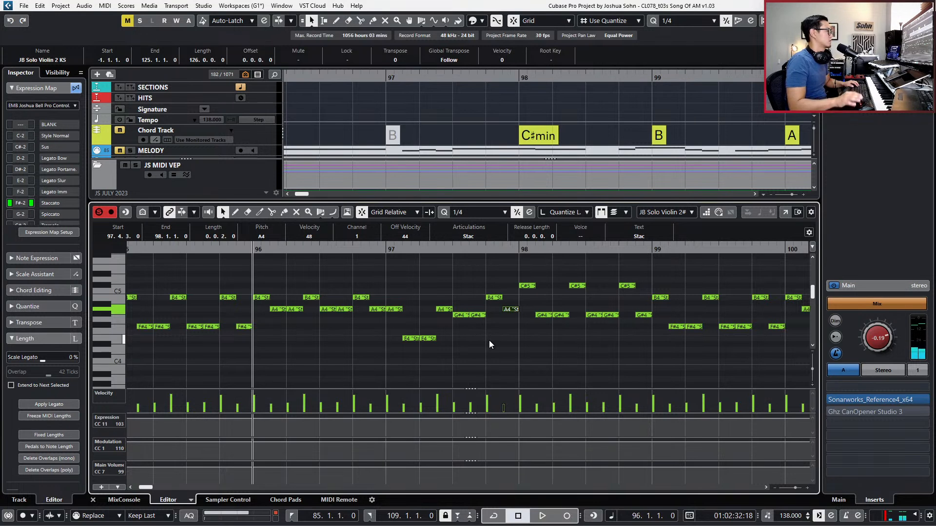
# Try the beat-three pair of bar 97 on F#4 and play it back.
pyautogui.moveTo(464, 329); pyautogui.dragTo(490, 309)
pyautogui.press('Down')
pyautogui.press('Down')
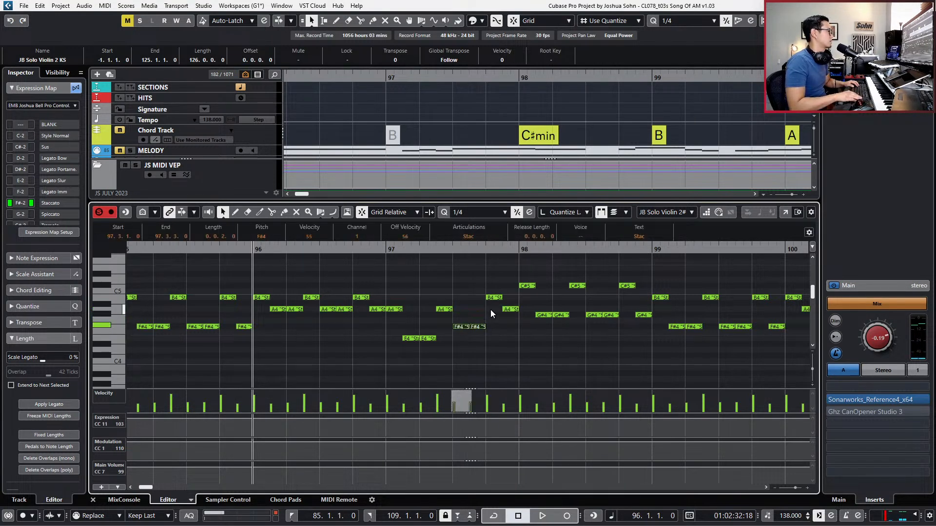
pyautogui.press('space')
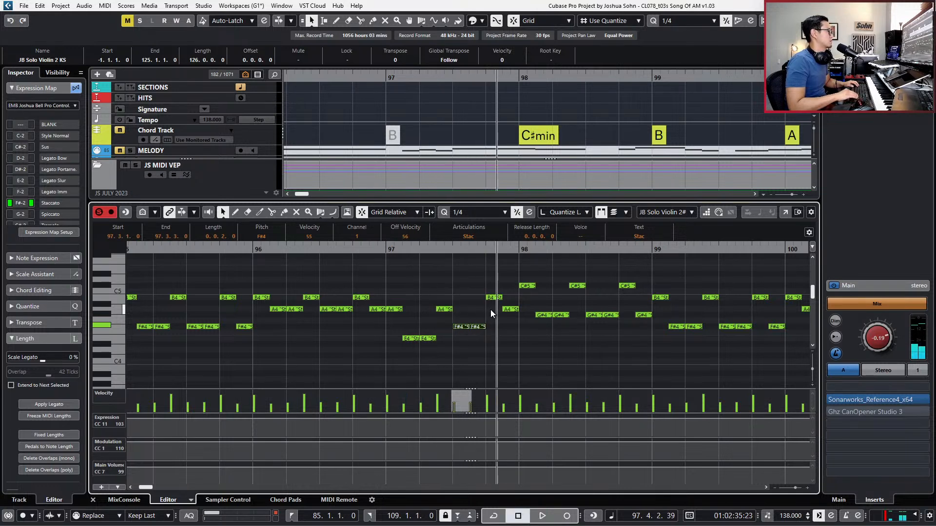
# Raise the beat-three pair of bar 97 to A4 and play the bar back.
pyautogui.press('Up')
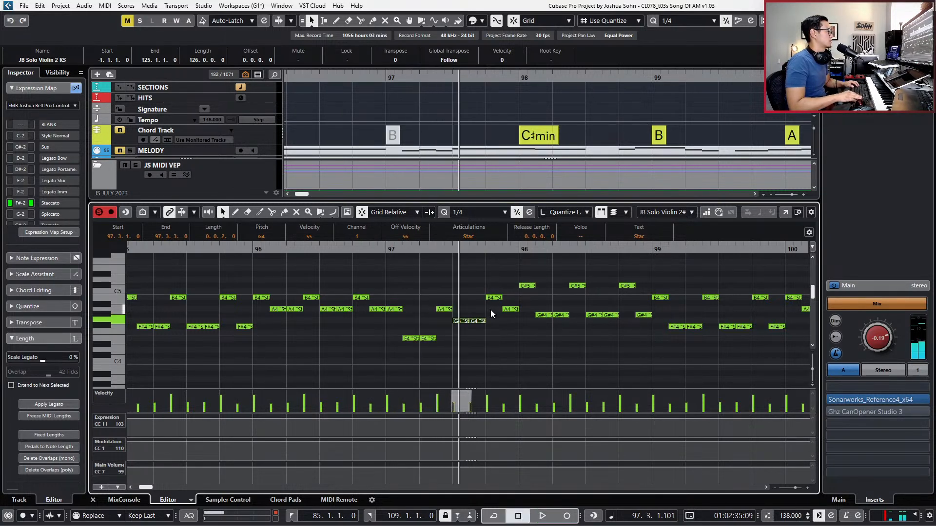
pyautogui.press('Up')
pyautogui.press('Up')
pyautogui.press('space')
pyautogui.press('space')
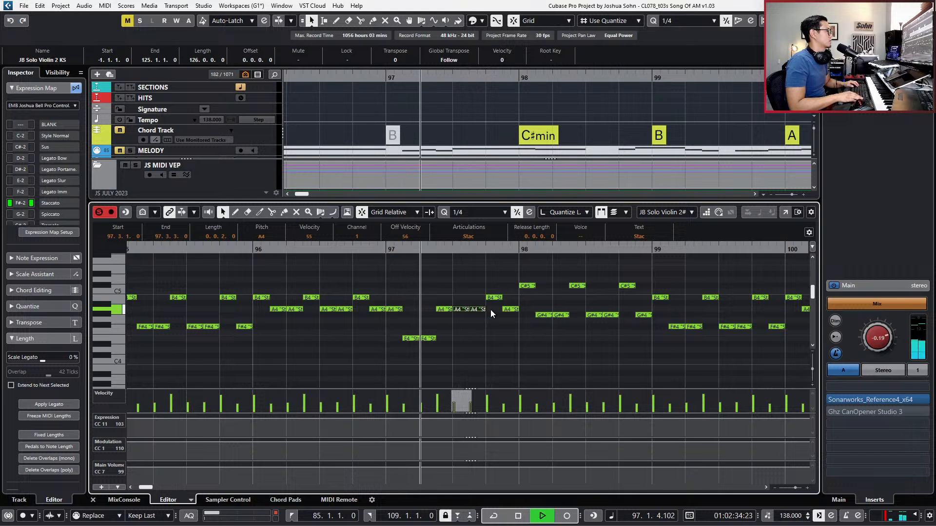
pyautogui.press('space')
pyautogui.press('KP_Subtract')
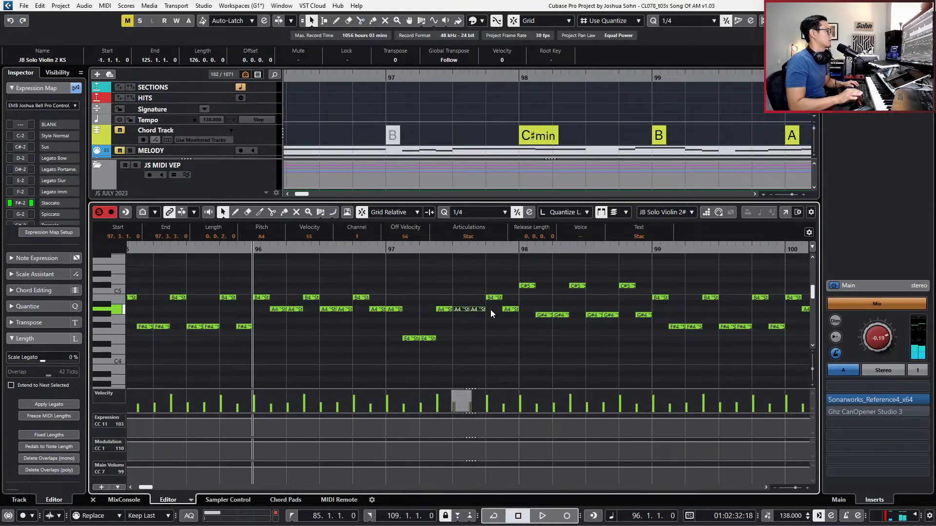
# Raise the middle upper note of bar 97 to B4, then play the pattern from bar 94.
pyautogui.click(443, 309)
pyautogui.press('space')
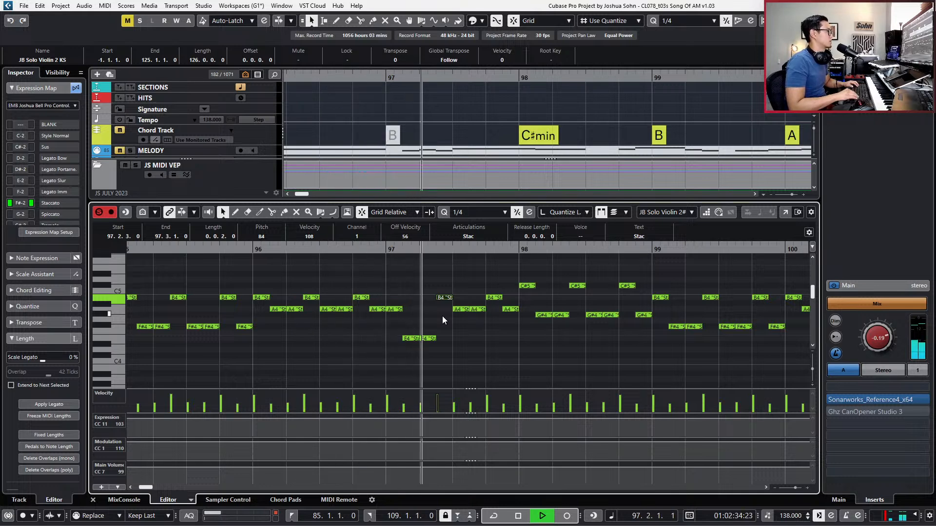
pyautogui.press('space')
pyautogui.press('KP_Subtract')
pyautogui.press('KP_Subtract')
pyautogui.press('KP_Subtract')
pyautogui.press('g')
pyautogui.press('g')
pyautogui.press('KP_Subtract')
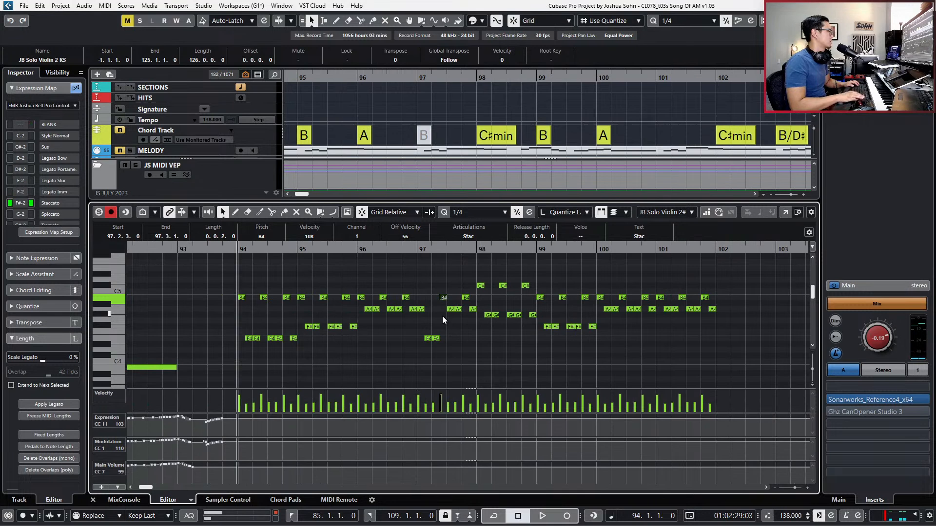
pyautogui.press('space')
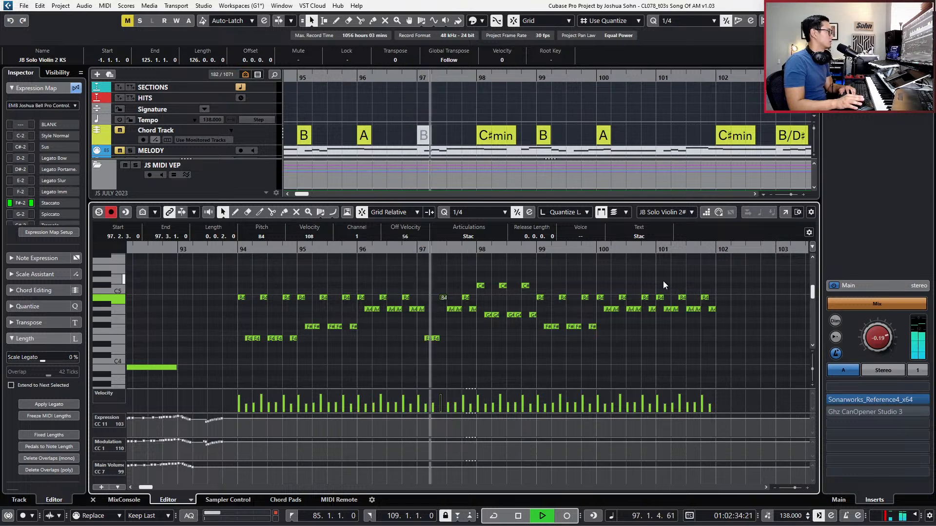
# Try lowering the notes in the first half of bar 101 by a semitone during playback.
pyautogui.moveTo(661, 290); pyautogui.dragTo(684, 314)
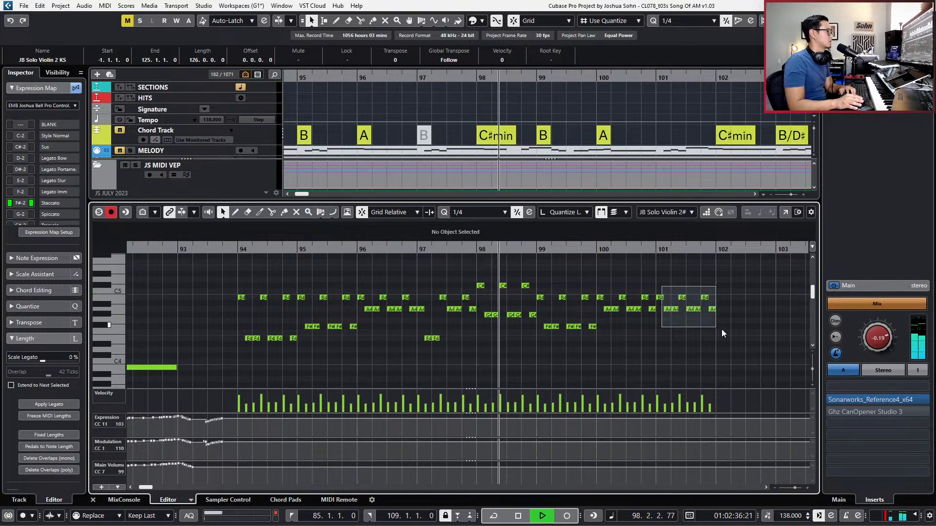
pyautogui.press('Down')
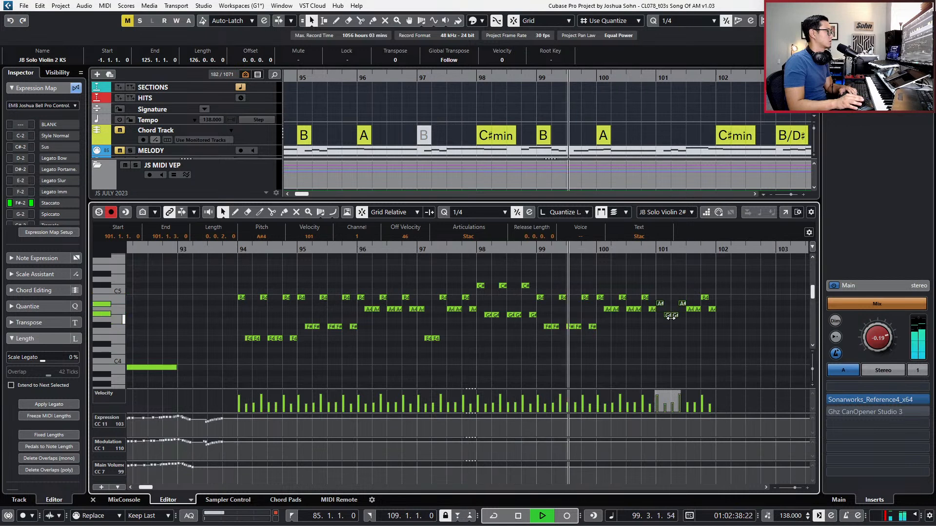
pyautogui.press('Up')
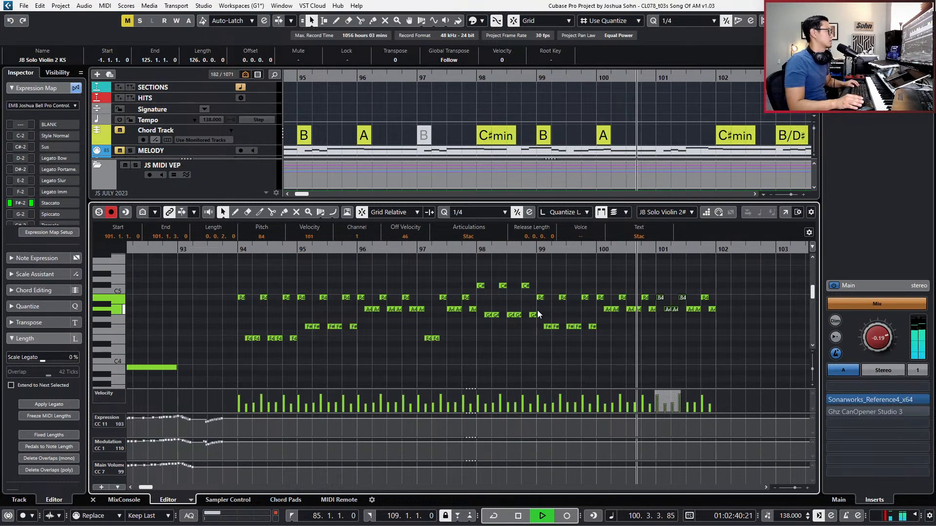
pyautogui.press('space')
pyautogui.press('KP_0')
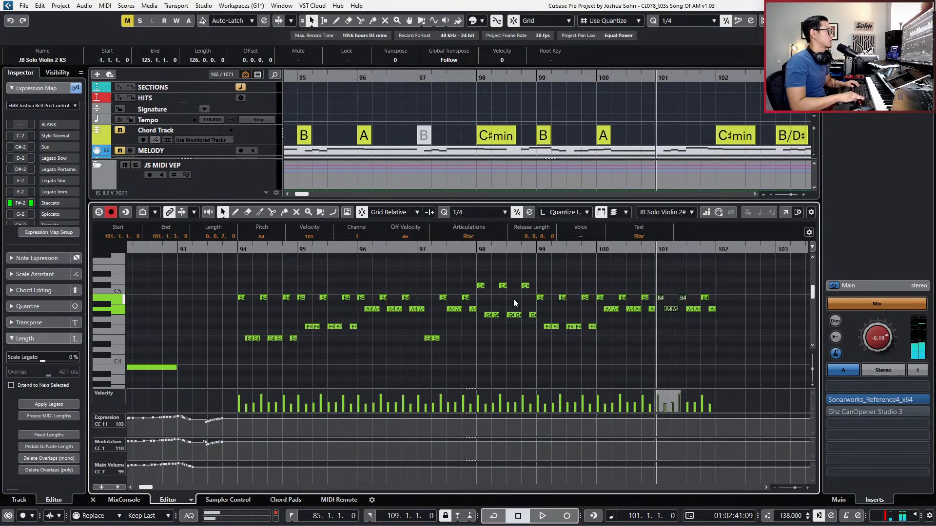
# Replace the notes of bar 101 with a copy of the bar 97 pattern.
pyautogui.moveTo(424, 281); pyautogui.dragTo(471, 356)
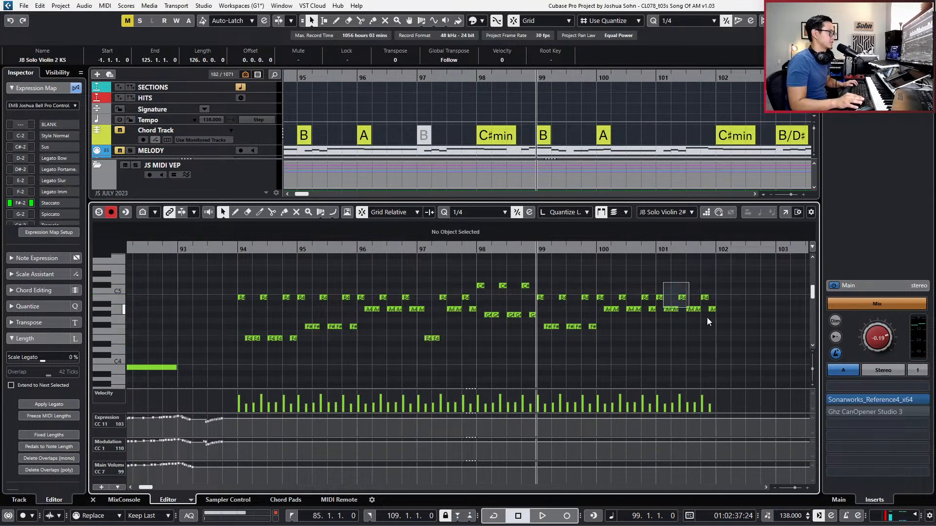
pyautogui.hotkey('ctrl', 'v')
pyautogui.press('ctrl+KP_Subtract')
pyautogui.press('ctrl+KP_Subtract')
pyautogui.press('ctrl+KP_Subtract')
pyautogui.press('ctrl+KP_Subtract')
pyautogui.press('ctrl+KP_Add')
pyautogui.press('ctrl+KP_Add')
pyautogui.press('ctrl+KP_Add')
pyautogui.press('ctrl+KP_Add')
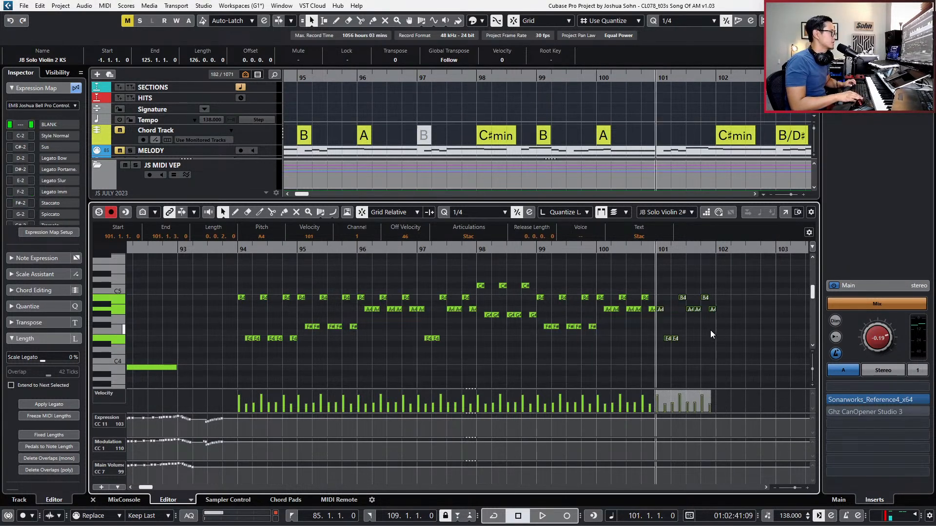
# Play back the copied pattern in bar 101.
pyautogui.press('ctrl+KP_Subtract')
pyautogui.press('ctrl+KP_Subtract')
pyautogui.press('space')
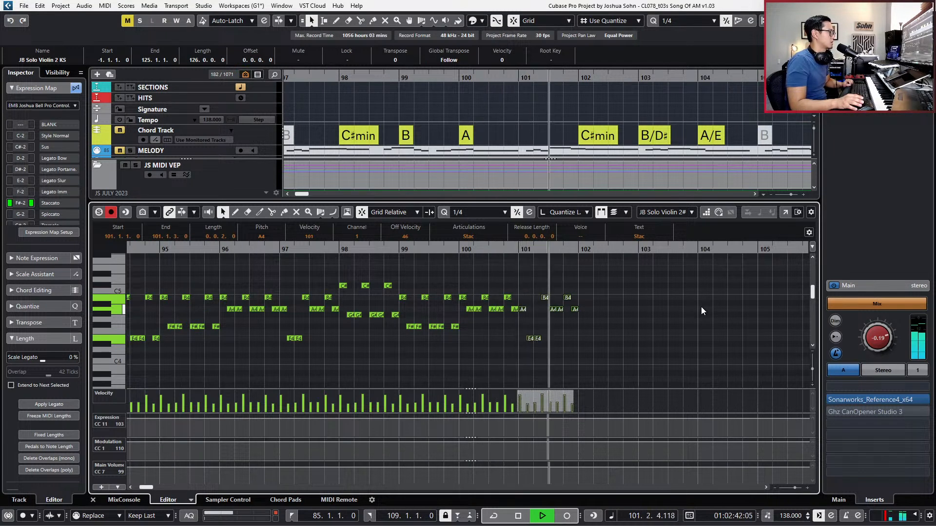
pyautogui.press('space')
pyautogui.press('space')
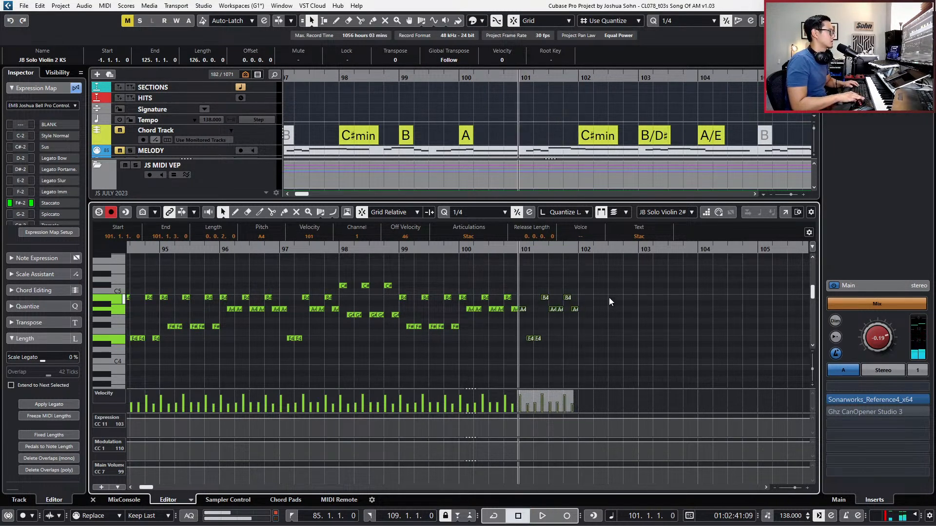
pyautogui.press('space')
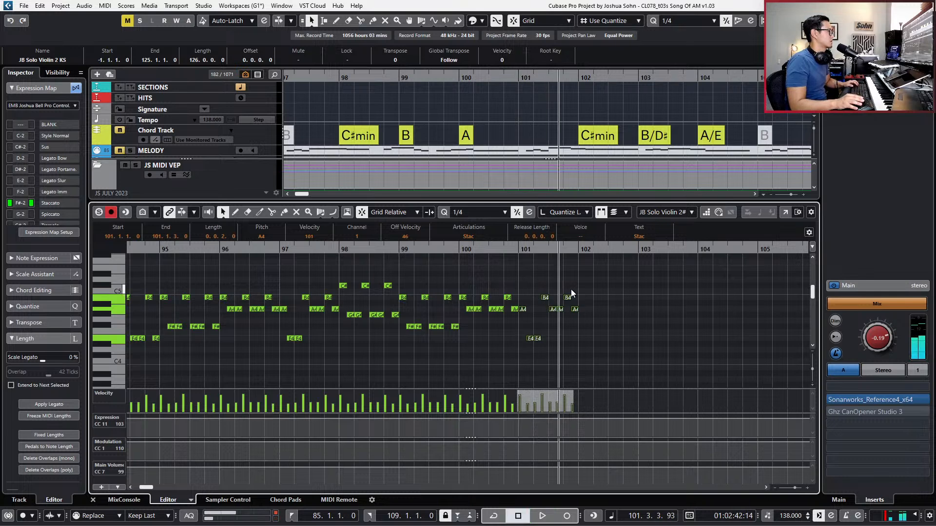
# Raise the upper note on beat four of bar 101 to C#5 and play the ending back.
pyautogui.click(567, 298)
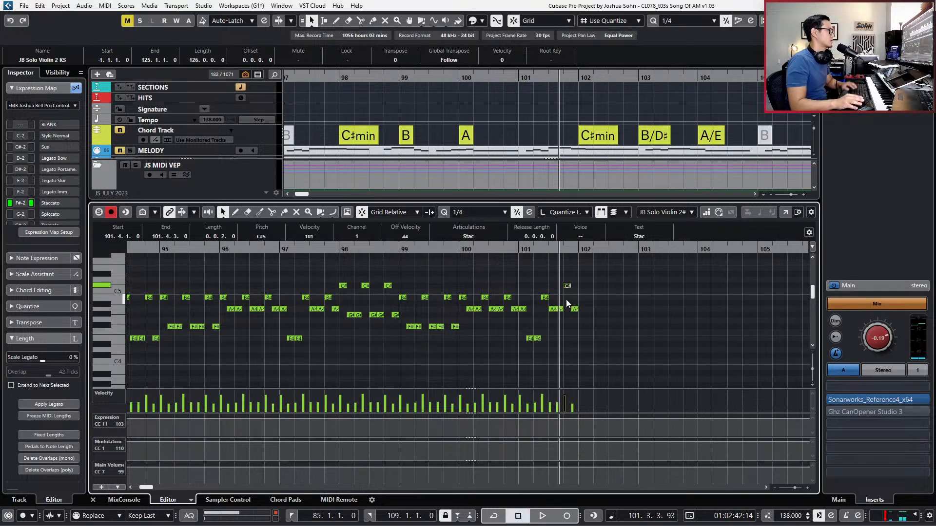
pyautogui.press('space')
pyautogui.click(576, 310)
pyautogui.press('space')
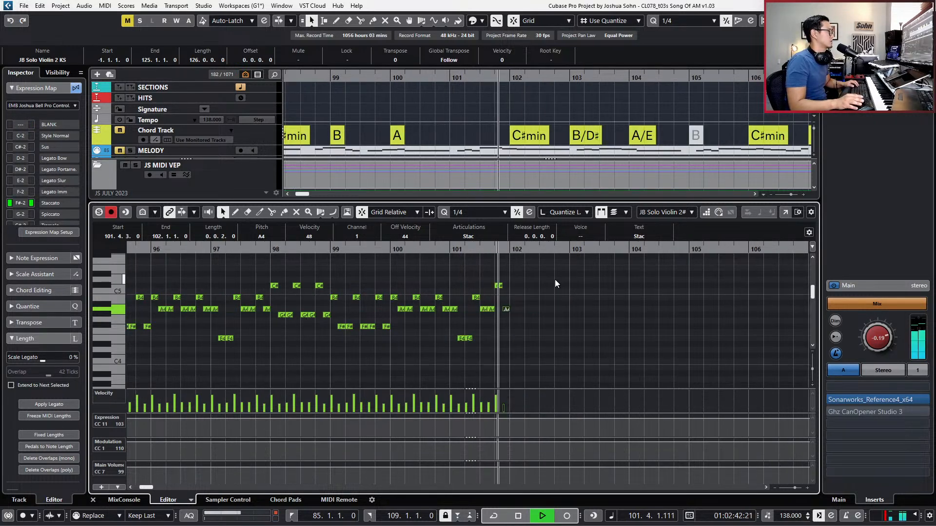
pyautogui.press('space')
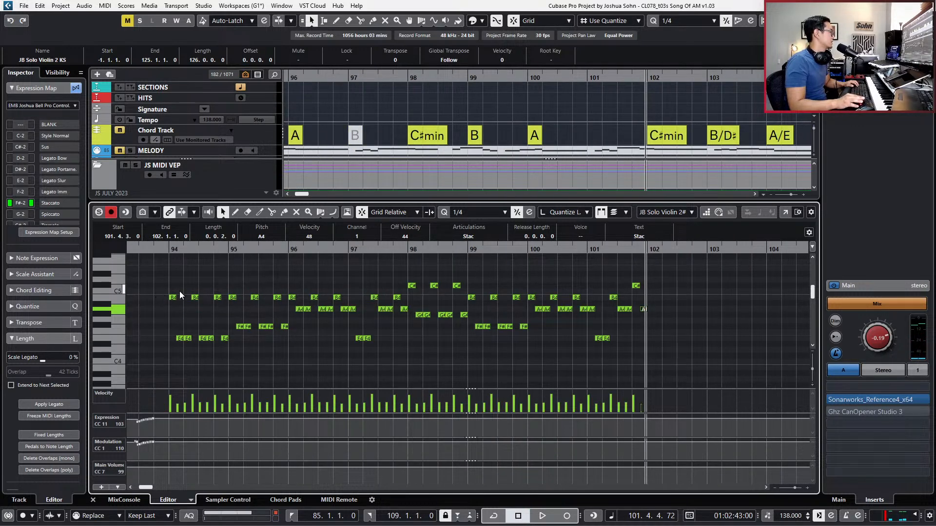
# Duplicate the second-violin pattern of bars 98 to 101 into bars 102 to 105 and play the copy back.
pyautogui.moveTo(164, 277); pyautogui.dragTo(295, 303)
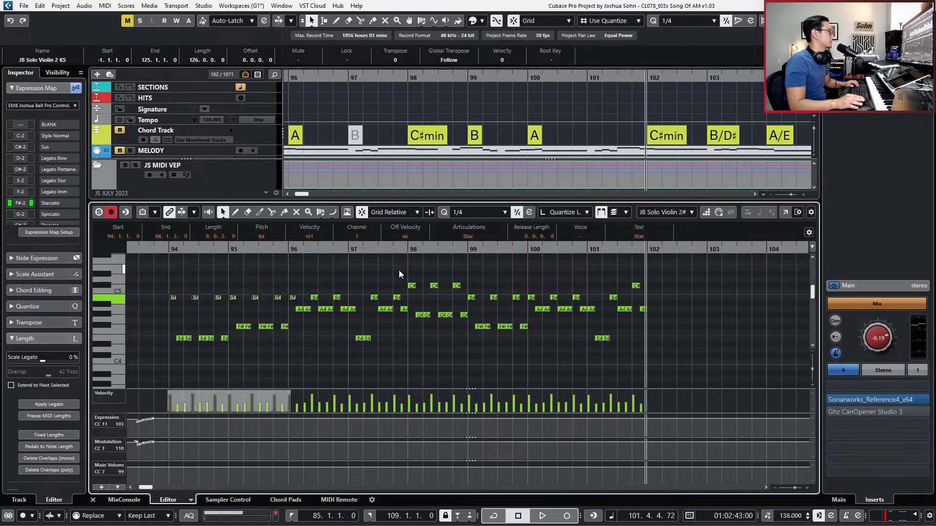
pyautogui.moveTo(405, 271); pyautogui.dragTo(507, 291)
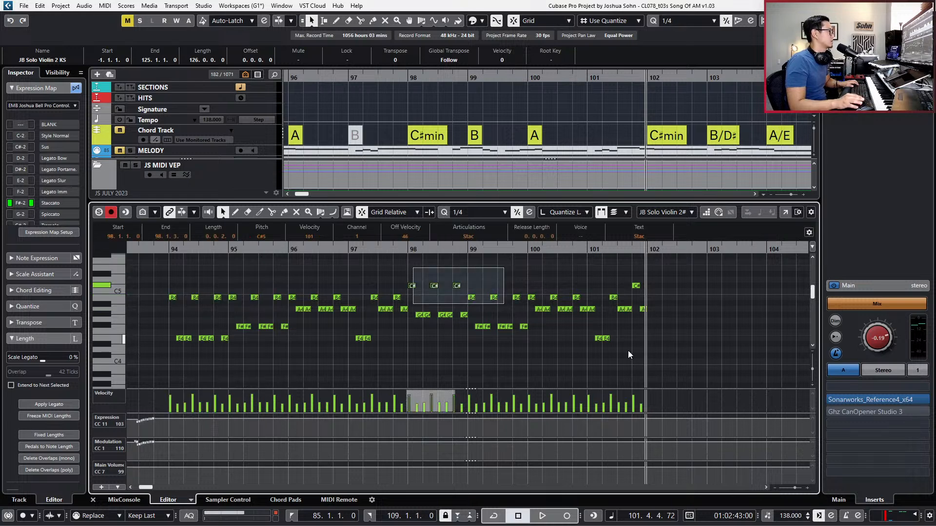
pyautogui.moveTo(577, 336); pyautogui.dragTo(666, 370)
pyautogui.hotkey('ctrl', 'd')
pyautogui.press('space')
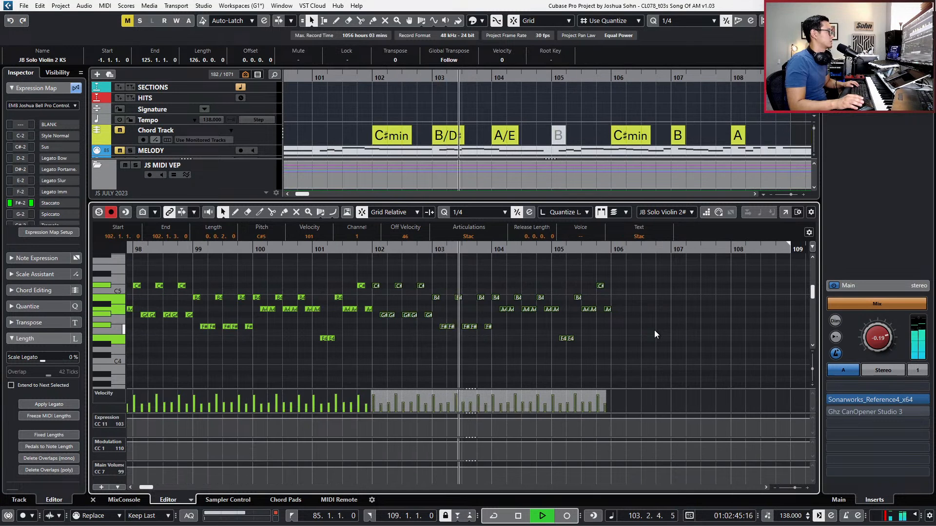
pyautogui.press('space')
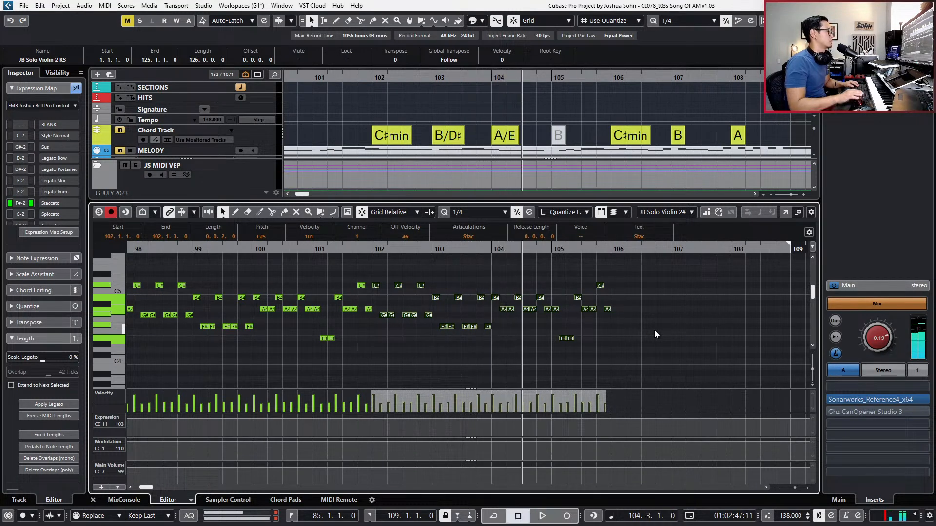
pyautogui.hotkey('ctrl', 'Left')
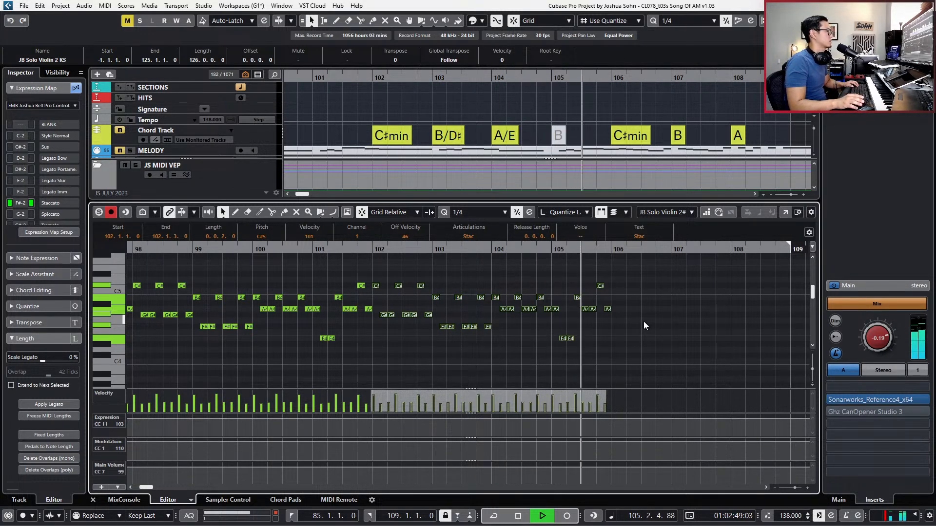
pyautogui.press('space')
# Duplicate the pattern of bars 102 to 105 into bars 106 to 109 and play through it.
pyautogui.moveTo(584, 271); pyautogui.dragTo(308, 367)
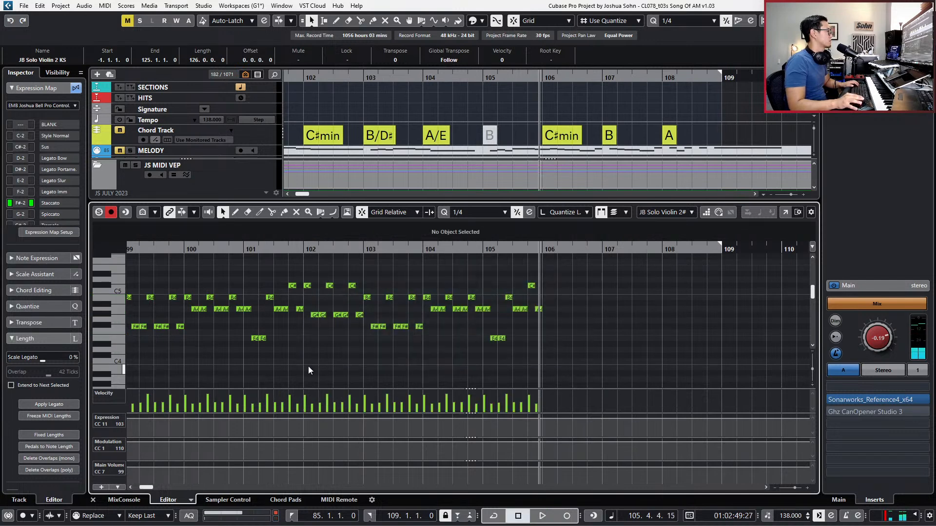
pyautogui.hotkey('ctrl', 'd')
pyautogui.press('space')
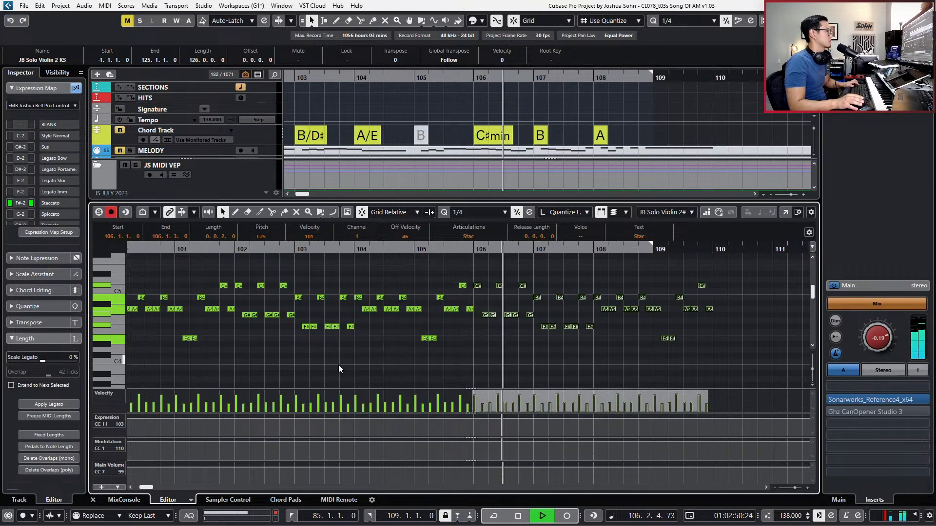
pyautogui.press('space')
pyautogui.press('space')
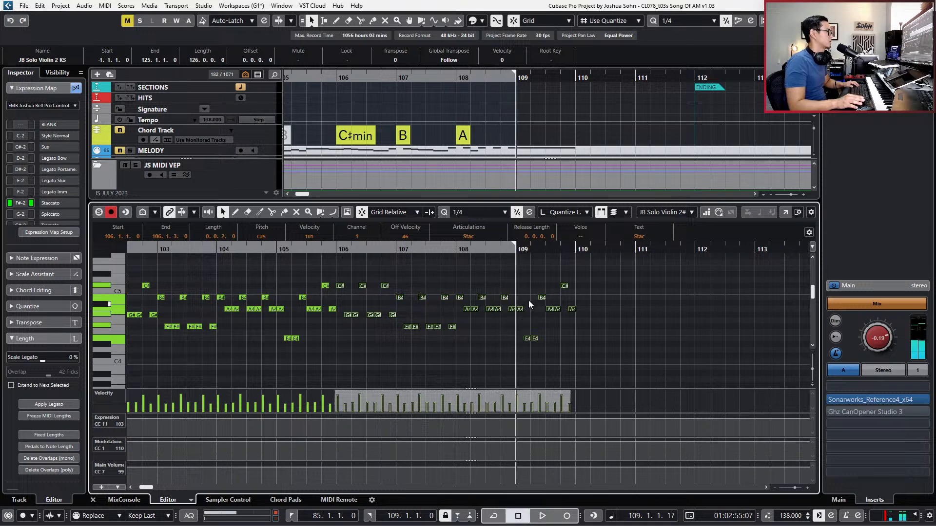
# Move the notes of bar 109 two bars to the right, into bar 111, and return the playhead to bar 108.
pyautogui.moveTo(519, 281); pyautogui.dragTo(635, 365)
pyautogui.hotkey('alt', '1')
pyautogui.hotkey('ctrl', 'Right')
pyautogui.hotkey('ctrl', 'Right')
pyautogui.press('KP_0')
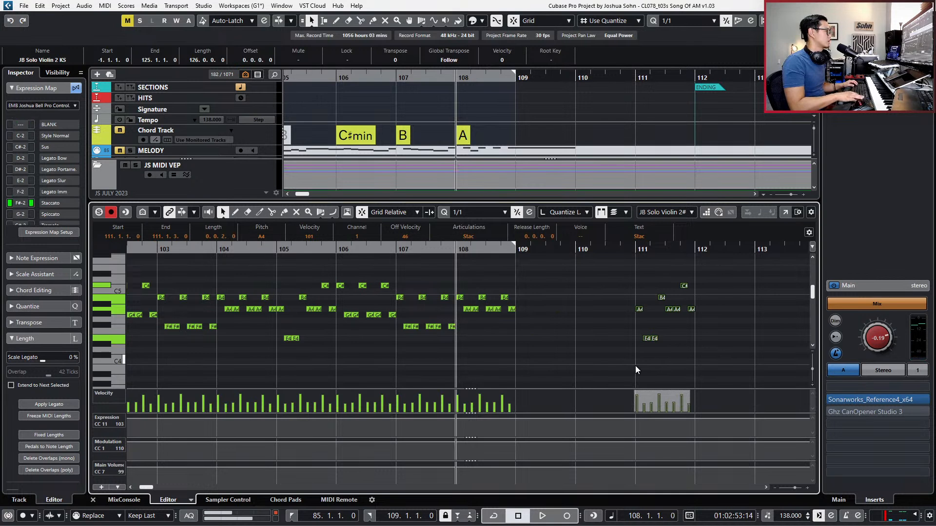
# Duplicate the bar 108 notes into bar 109, lower the copy by three semitones and play it back.
pyautogui.moveTo(551, 266); pyautogui.dragTo(466, 329)
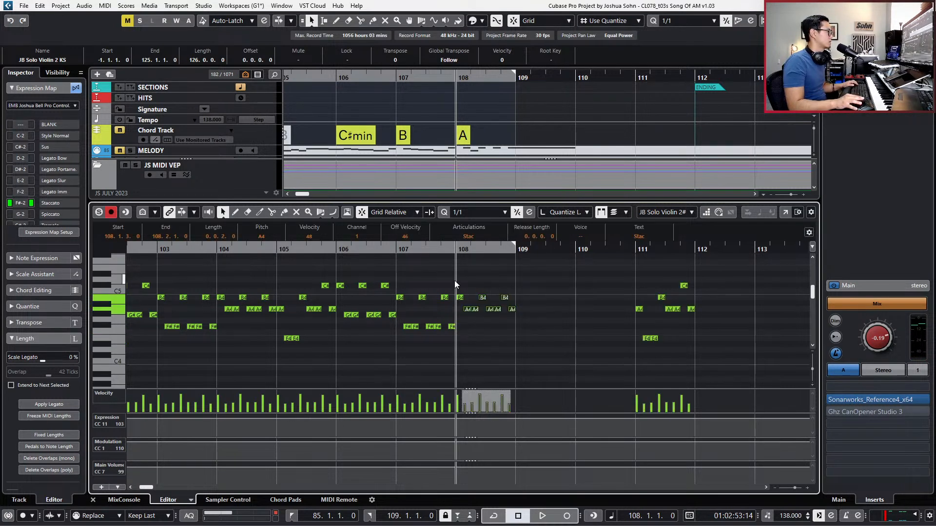
pyautogui.hotkey('ctrl', 'd')
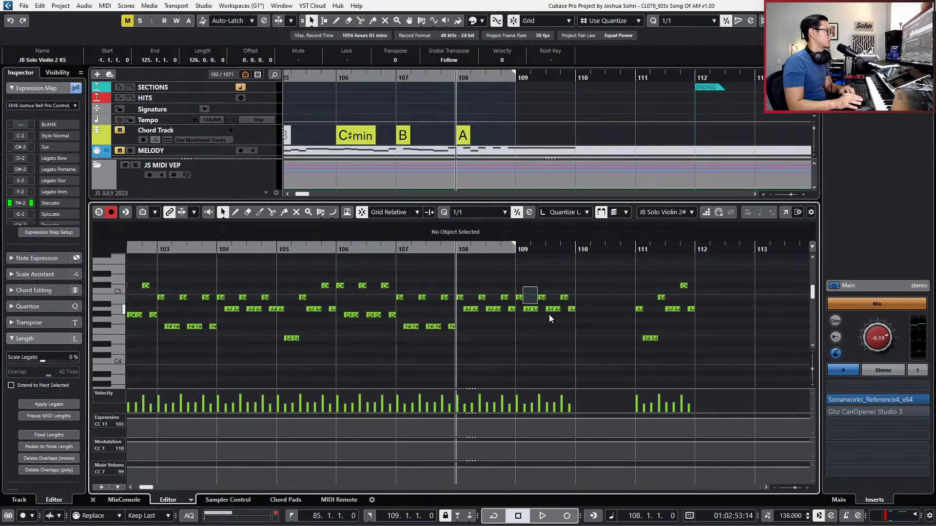
pyautogui.press('Down')
pyautogui.press('Down')
pyautogui.press('Down')
pyautogui.press('space')
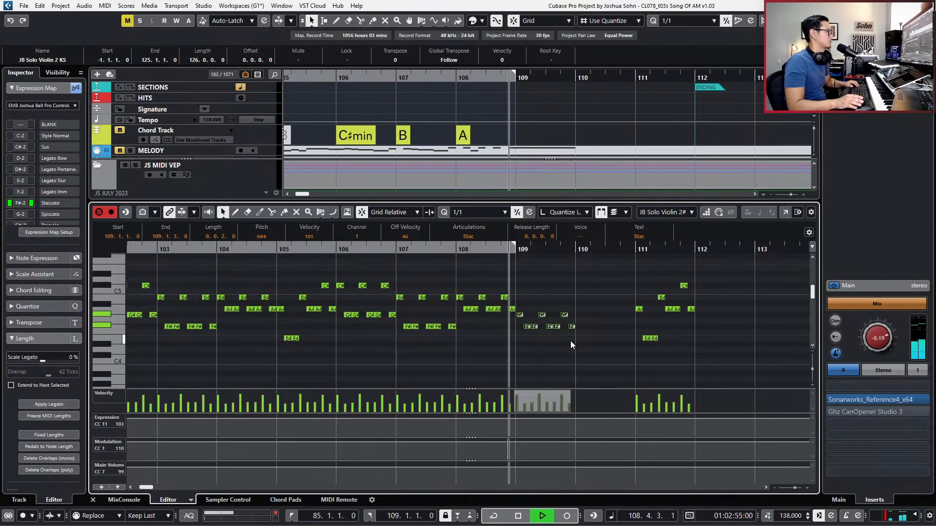
# Set bar 109's upper notes to A4 and its lower notes to F#4, and play the passage.
pyautogui.moveTo(521, 306); pyautogui.dragTo(576, 343)
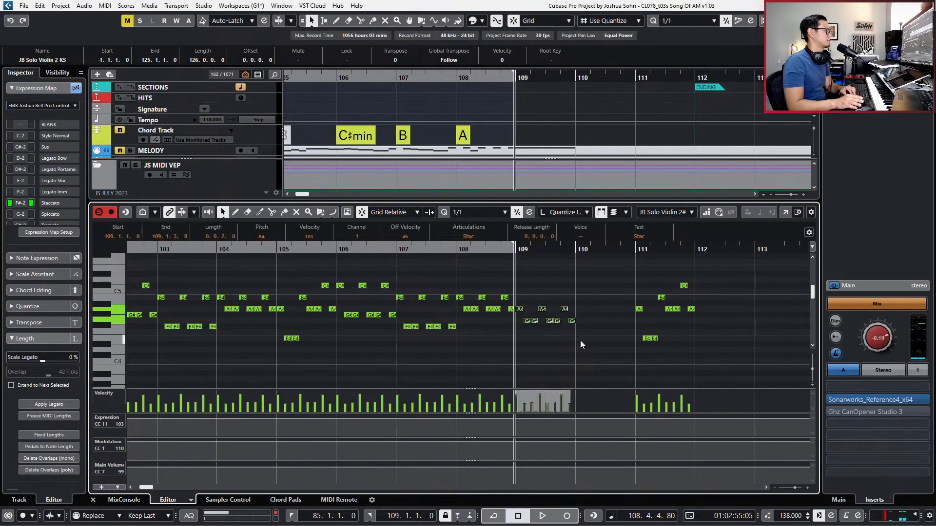
pyautogui.press('Up')
pyautogui.press('Down')
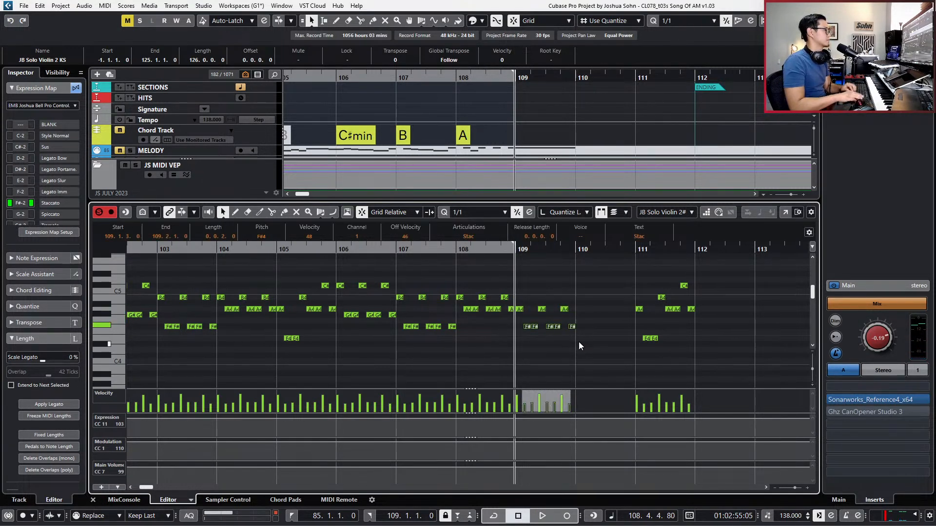
pyautogui.press('space')
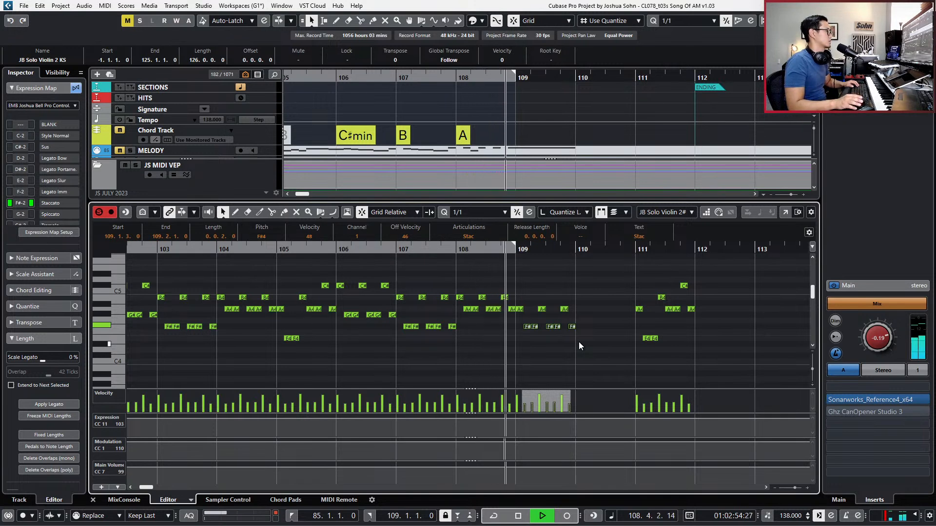
pyautogui.press('space')
pyautogui.click(582, 349)
pyautogui.moveTo(581, 349); pyautogui.dragTo(585, 347)
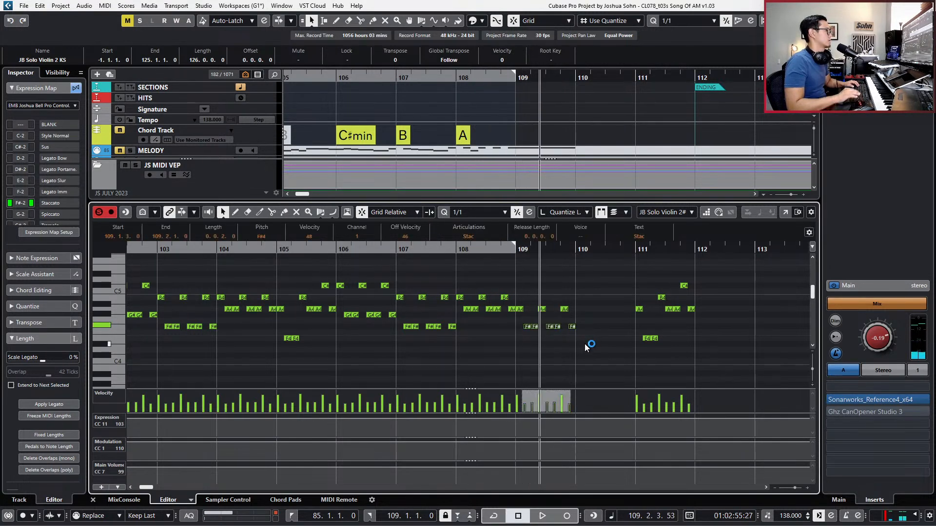
# Raise the lower notes of bar 109 to A4, duplicate the bar into bar 110 and play the result.
pyautogui.click(569, 321)
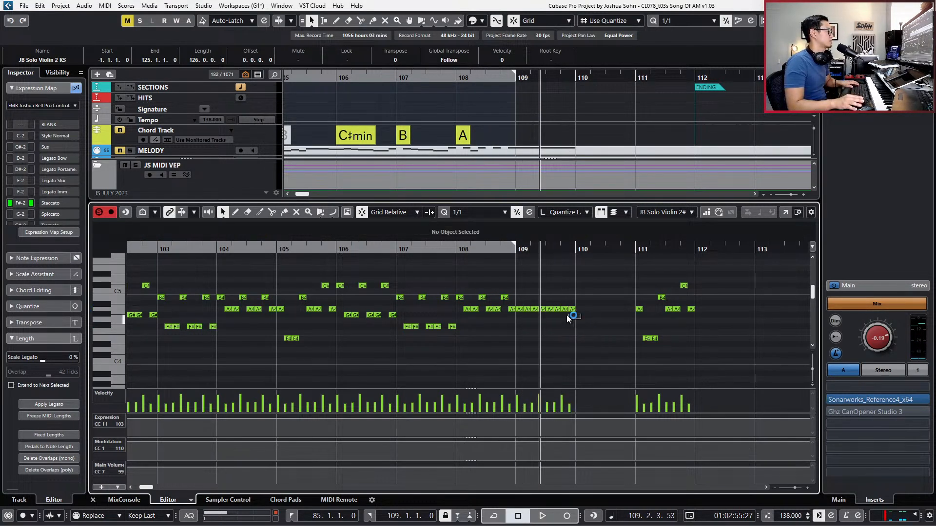
pyautogui.moveTo(521, 303); pyautogui.dragTo(520, 301)
pyautogui.hotkey('ctrl', 'd')
pyautogui.press('space')
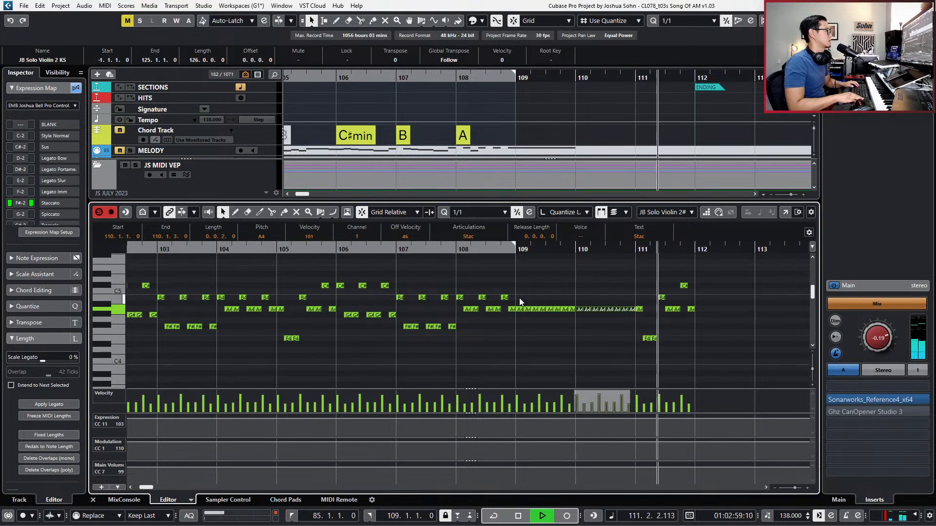
# Turn off the editor's solo and play the ending from bar 108 with the other tracks.
pyautogui.press('KP_Subtract')
pyautogui.press('s')
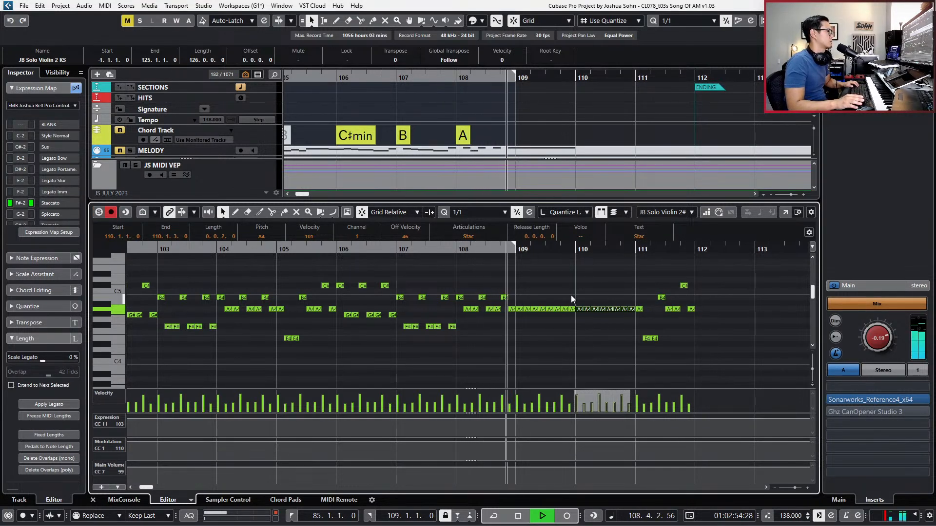
pyautogui.press('space')
pyautogui.press('KP_Subtract')
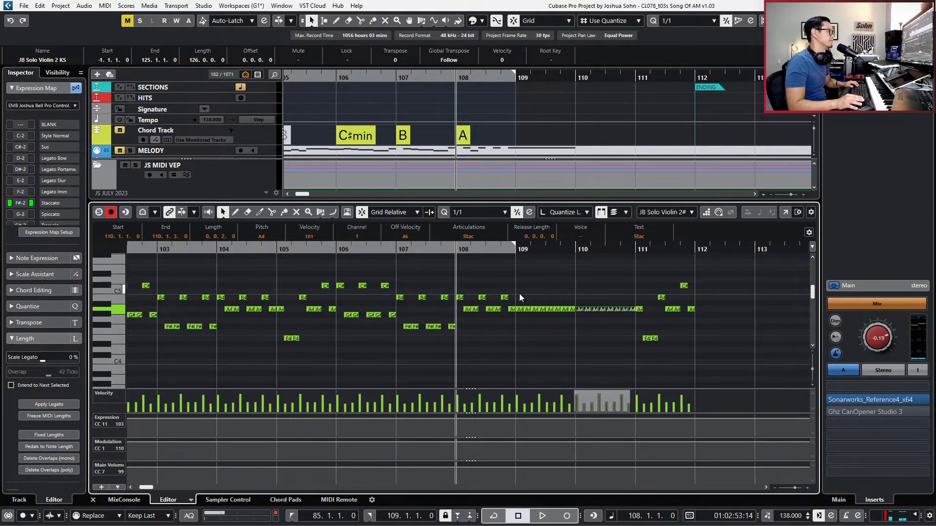
# Delete the repeated A4 notes in bar 109, move the bar 111 pattern into that bar and play it back.
pyautogui.moveTo(517, 294); pyautogui.dragTo(571, 332)
pyautogui.press('Delete')
pyautogui.moveTo(579, 288); pyautogui.dragTo(631, 326)
pyautogui.moveTo(640, 283); pyautogui.dragTo(736, 362)
pyautogui.hotkey('ctrl', 'Left')
pyautogui.hotkey('ctrl', 'Left')
pyautogui.hotkey('ctrl', 'Left')
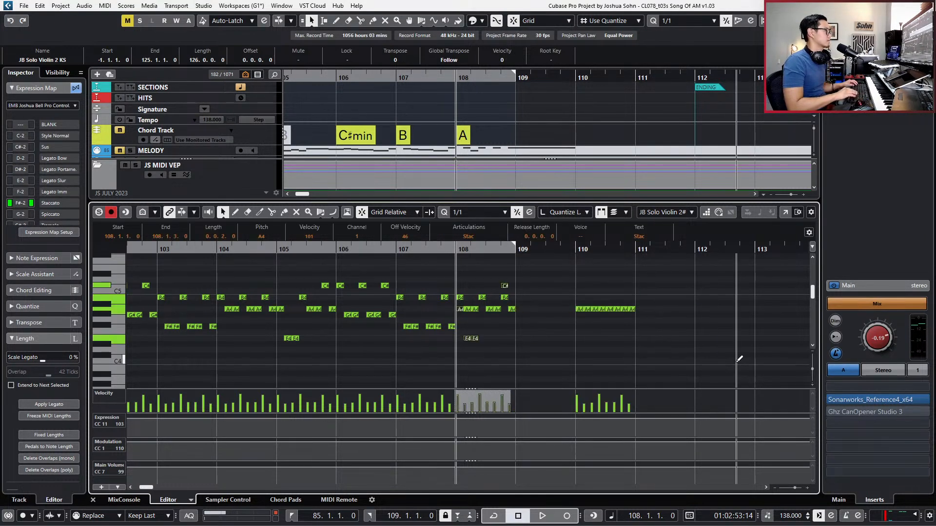
pyautogui.hotkey('ctrl', 'Right')
pyautogui.press('space')
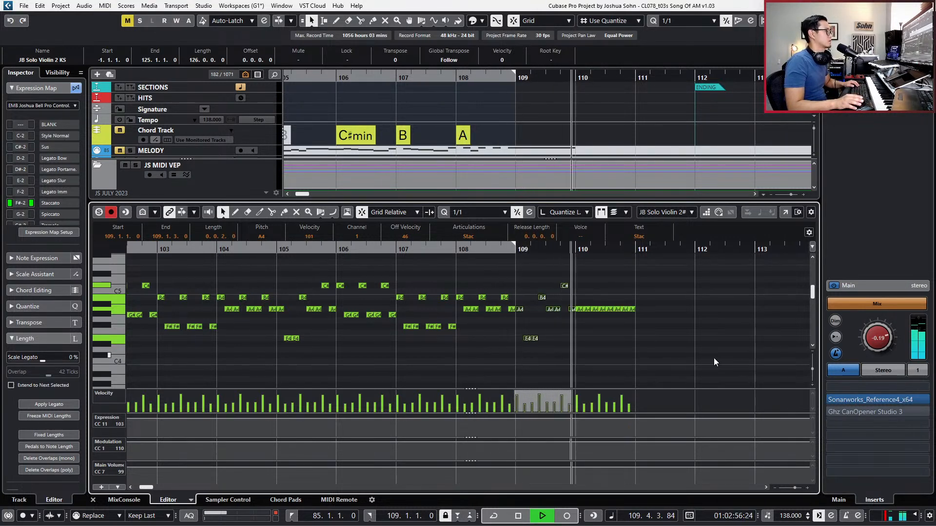
pyautogui.press('space')
# Raise all the repeated A4 notes in bar 110 by four semitones to C#5.
pyautogui.moveTo(583, 290); pyautogui.dragTo(660, 321)
pyautogui.press('Up')
pyautogui.press('Up')
pyautogui.press('Up')
pyautogui.press('Up')
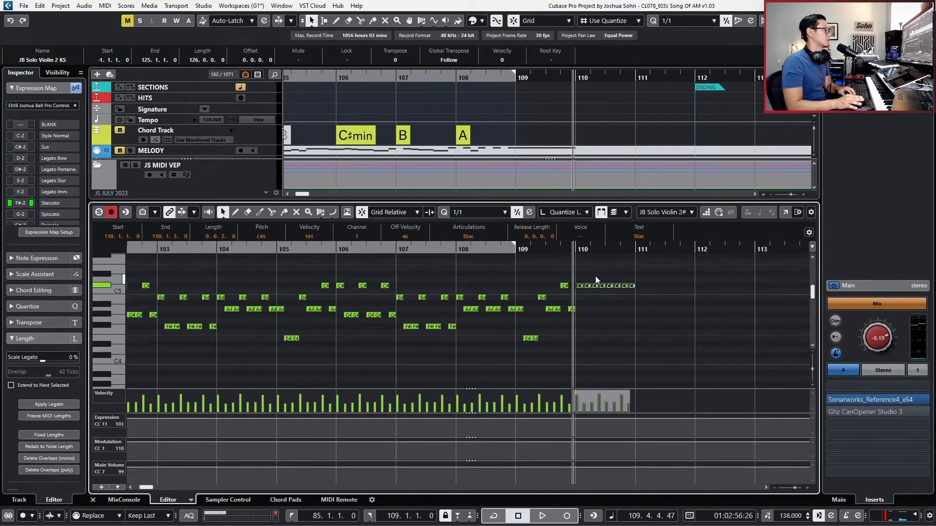
# Lower bar 110's second note to B4, delete the notes after it and repeat the C#5–B4 pair through the bar.
pyautogui.click(588, 286)
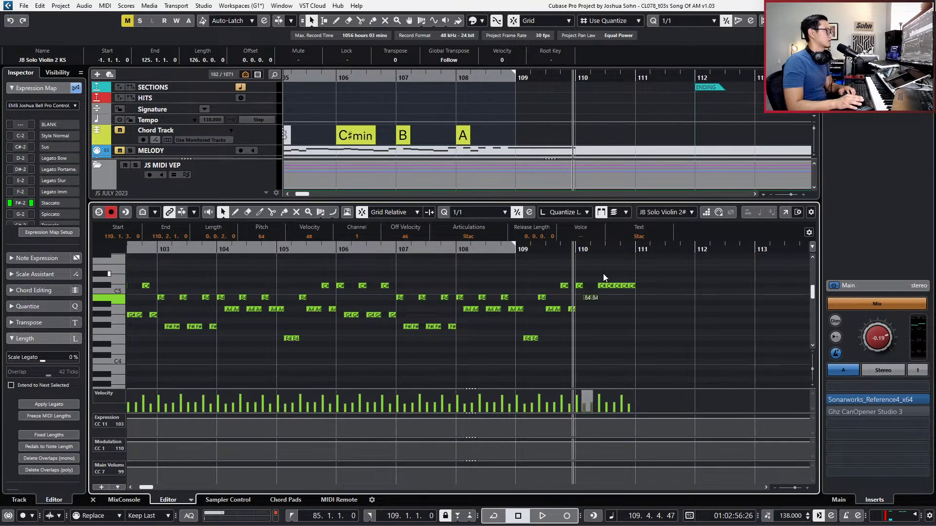
pyautogui.moveTo(601, 276); pyautogui.dragTo(651, 317)
pyautogui.press('Delete')
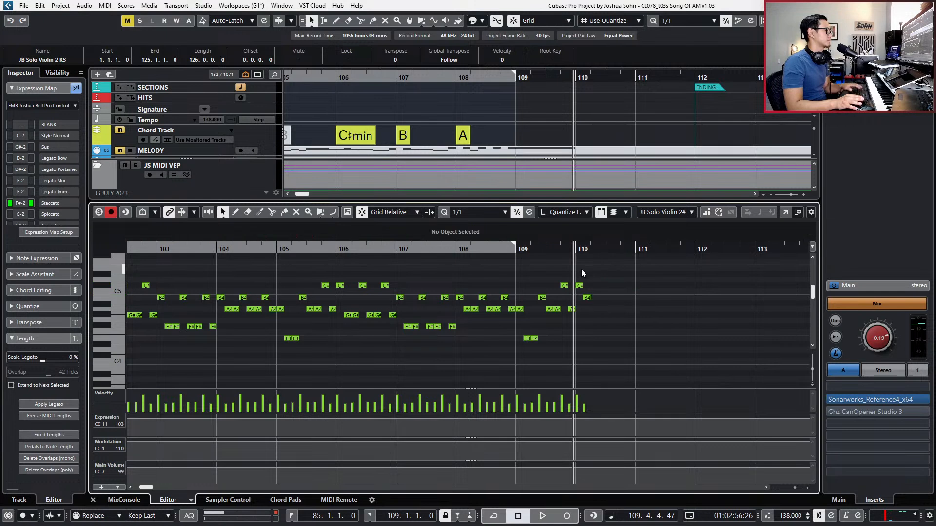
pyautogui.press('space')
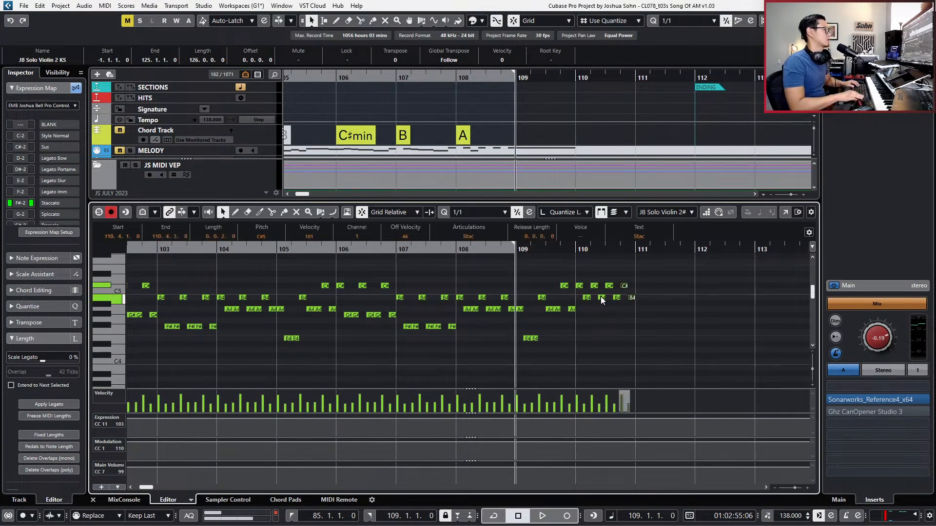
# Lower the alternating B4 notes in bar 110 to A4 and play the bar back.
pyautogui.moveTo(586, 292); pyautogui.dragTo(647, 313)
pyautogui.press('Down')
pyautogui.press('Down')
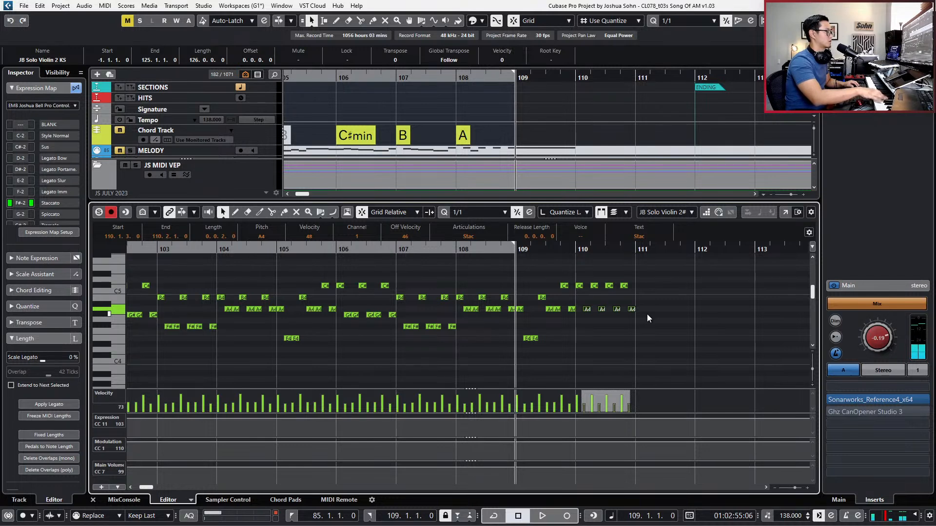
pyautogui.press('space')
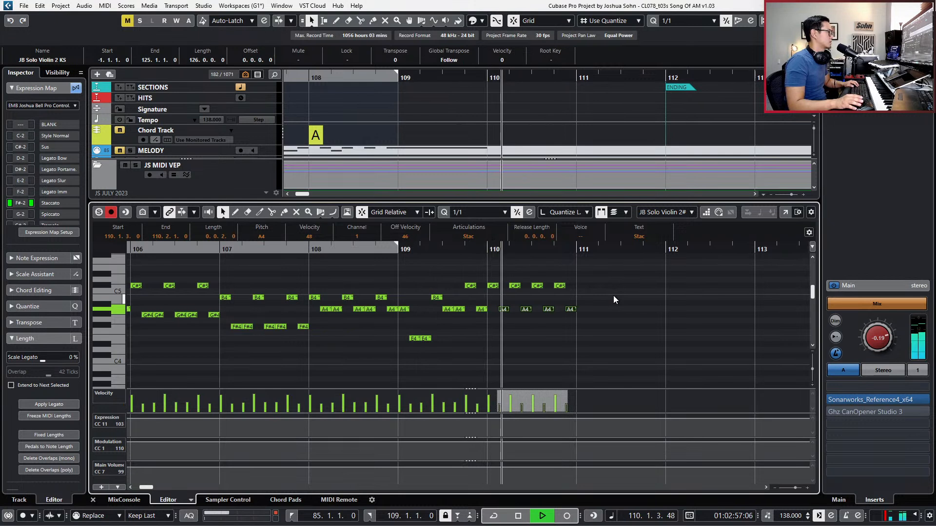
pyautogui.press('space')
# Lower the C#5 on beat two of bar 110 to E4, reduce its velocity to 57 and play the bar.
pyautogui.click(518, 286)
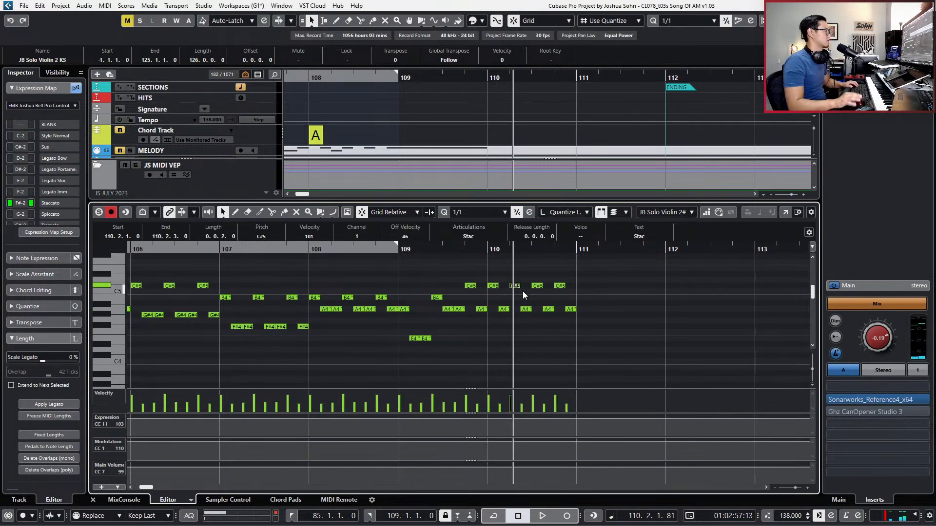
pyautogui.hotkey('shift', 'Down')
pyautogui.press('Up')
pyautogui.press('Up')
pyautogui.press('Up')
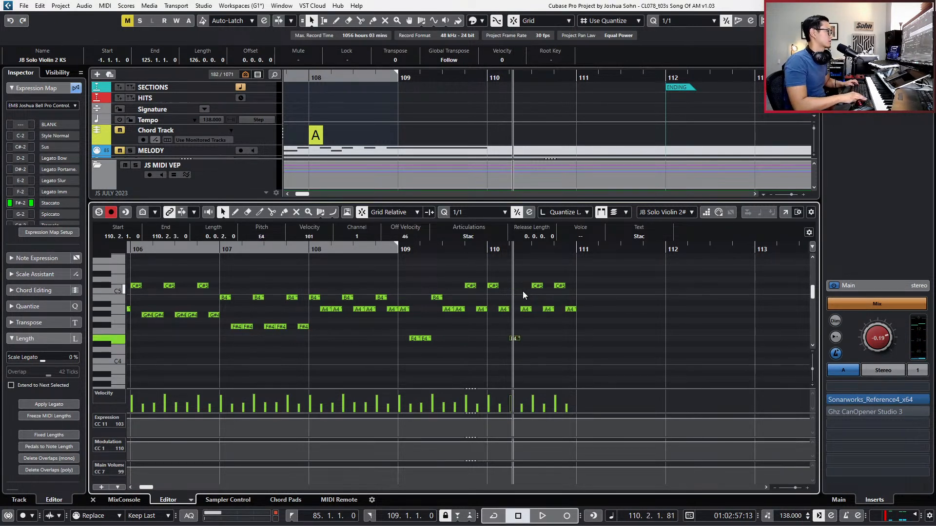
pyautogui.hotkey('ctrl', 'Down')
pyautogui.press('space')
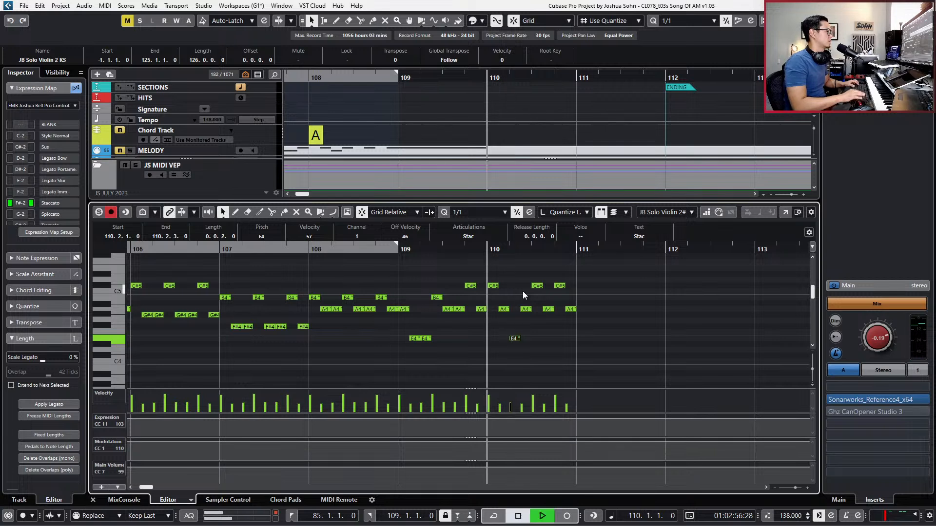
pyautogui.press('space')
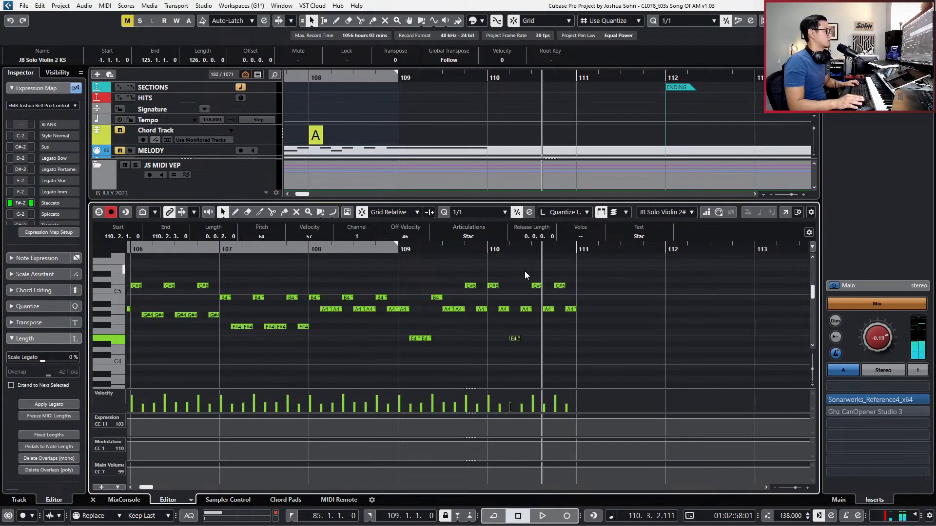
# Delete the bar 110 notes after the E4, repeat the C#5–A4–E4 figure five times up to bar 112 and play it.
pyautogui.moveTo(526, 271); pyautogui.dragTo(594, 323)
pyautogui.press('Delete')
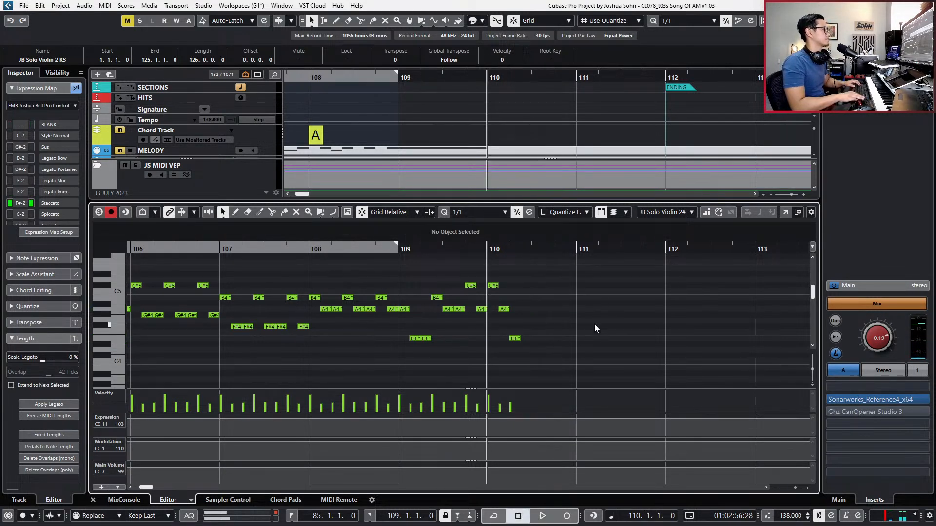
pyautogui.moveTo(555, 269); pyautogui.dragTo(493, 357)
pyautogui.hotkey('alt', 'd')
pyautogui.hotkey('alt', 'd')
pyautogui.hotkey('alt', 'd')
pyautogui.hotkey('alt', 'd')
pyautogui.hotkey('alt', 'd')
pyautogui.press('space')
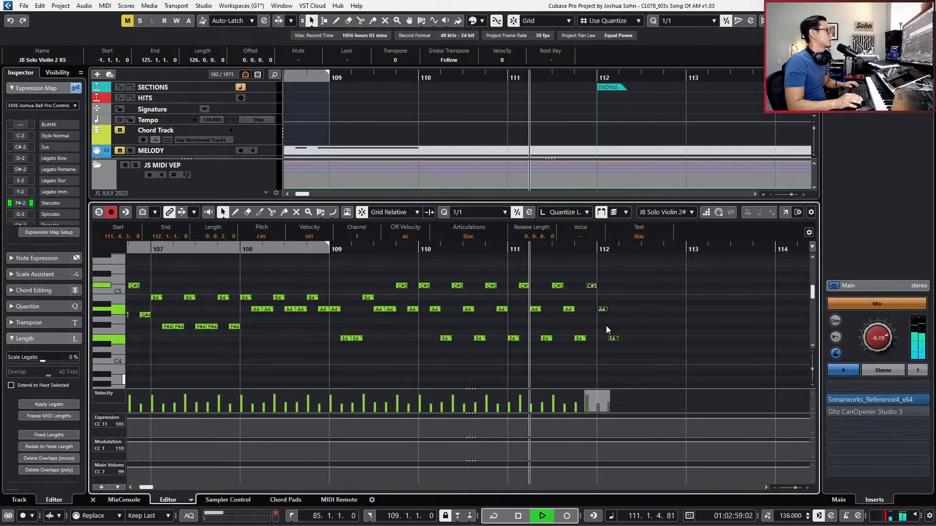
pyautogui.press('space')
# Raise the E4 on beat four of bar 111 by an octave to E5.
pyautogui.scroll(1, 602, 298)
pyautogui.click(568, 339)
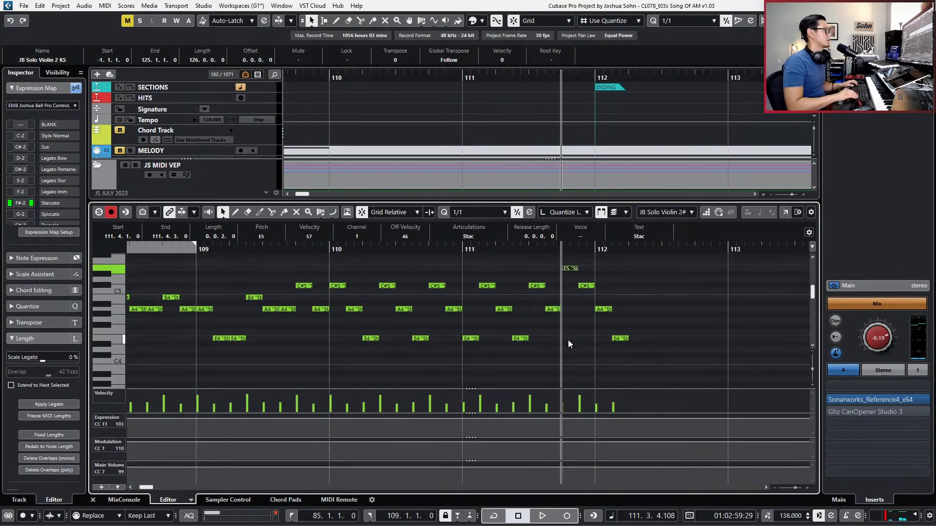
# Return the E5 on beat four of bar 111 to E4, delete the notes past bar 112 and play the ending.
pyautogui.moveTo(595, 303); pyautogui.dragTo(639, 369)
pyautogui.press('Delete')
pyautogui.press('space')
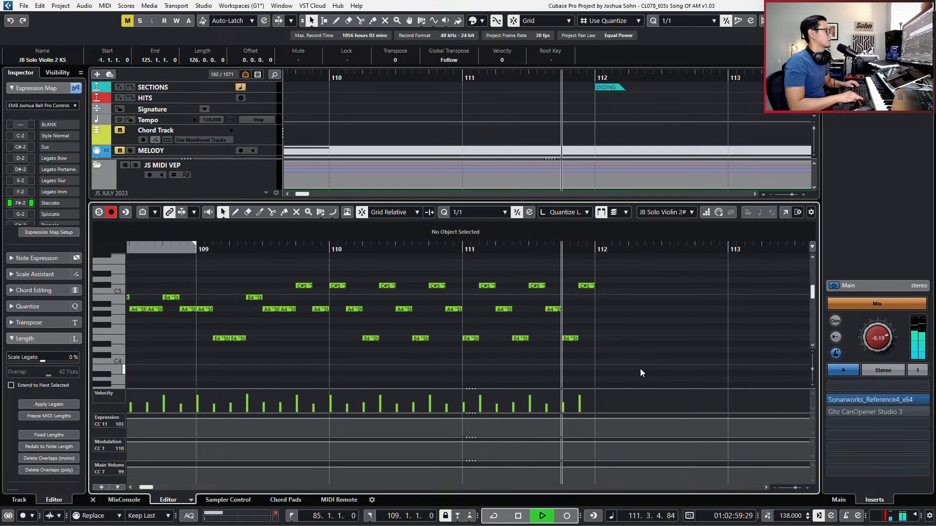
pyautogui.press('space')
# Lower the last C#5 of bar 111 to A4 and play the bar into bar 112.
pyautogui.press('Left')
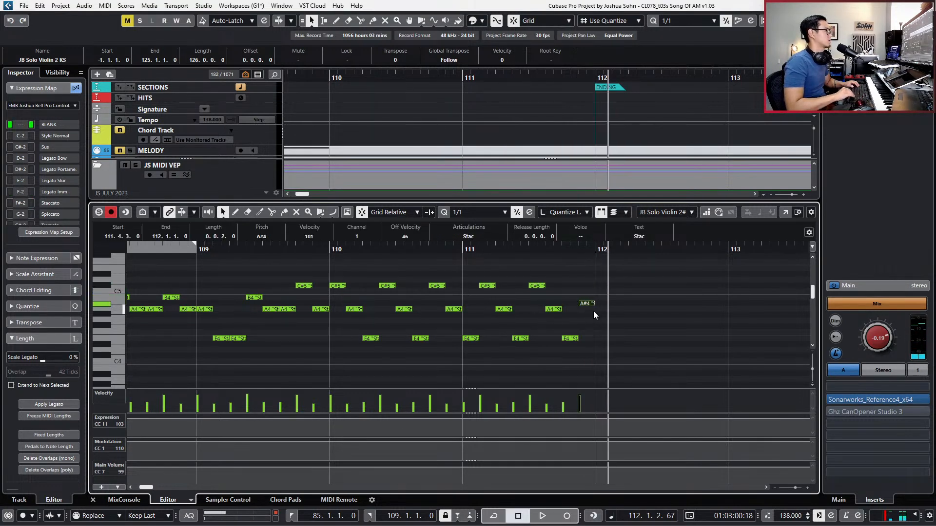
pyautogui.press('space')
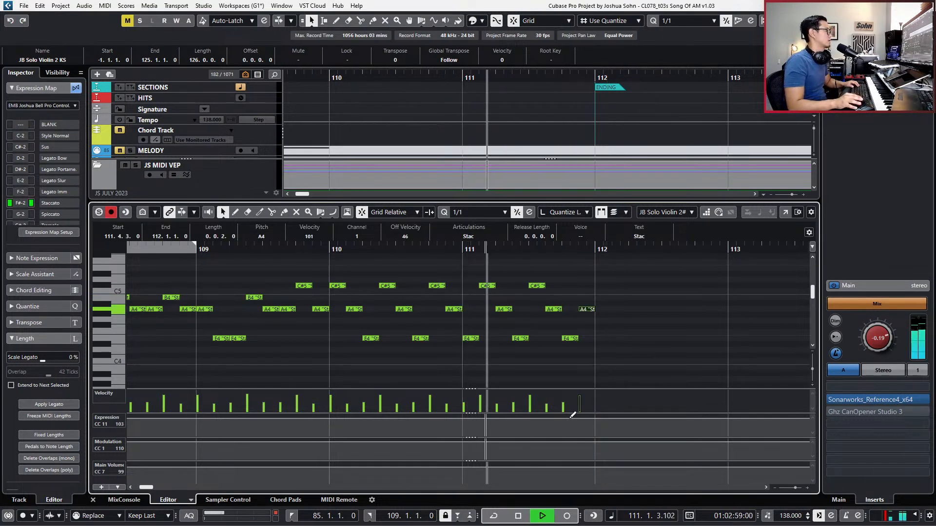
pyautogui.press('space')
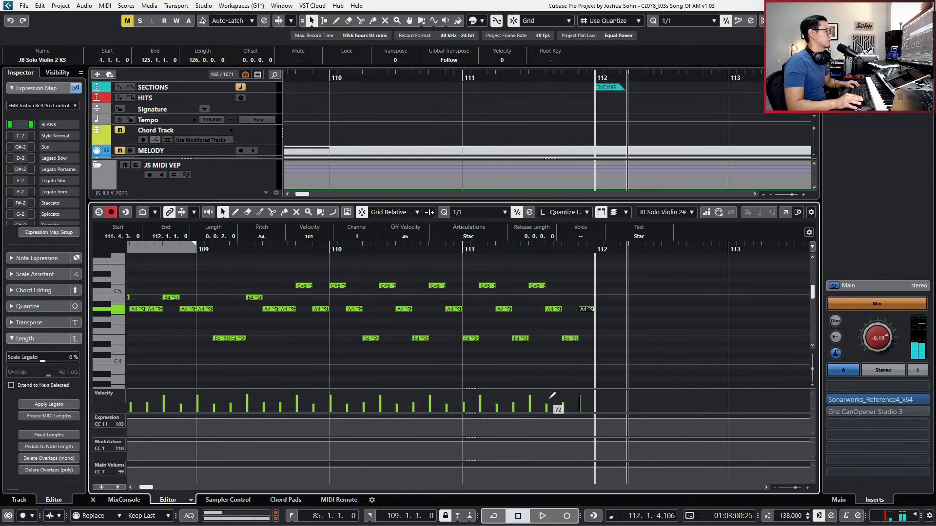
# Raise the velocities of the A4 and E4 before bar 111's final note and play from bar 107 into the ending.
pyautogui.press('g')
pyautogui.press('KP_Subtract')
pyautogui.press('space')
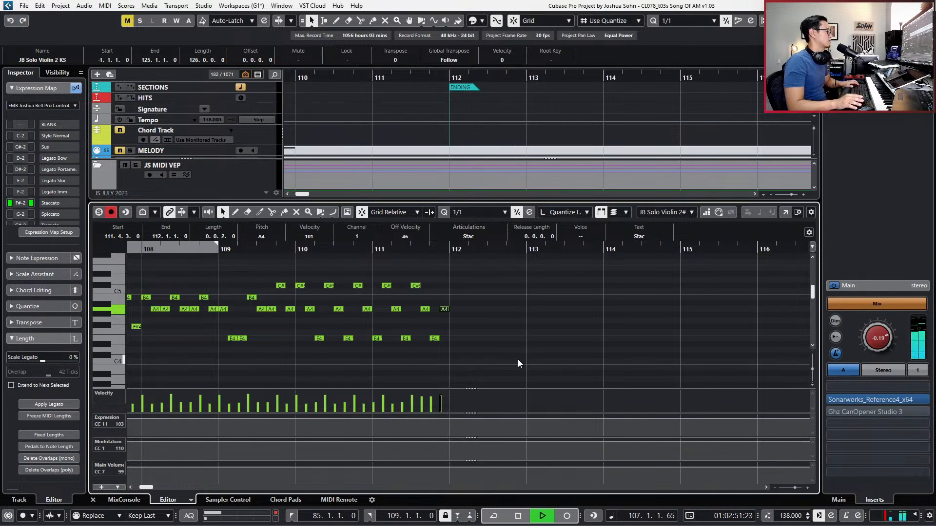
pyautogui.press('g')
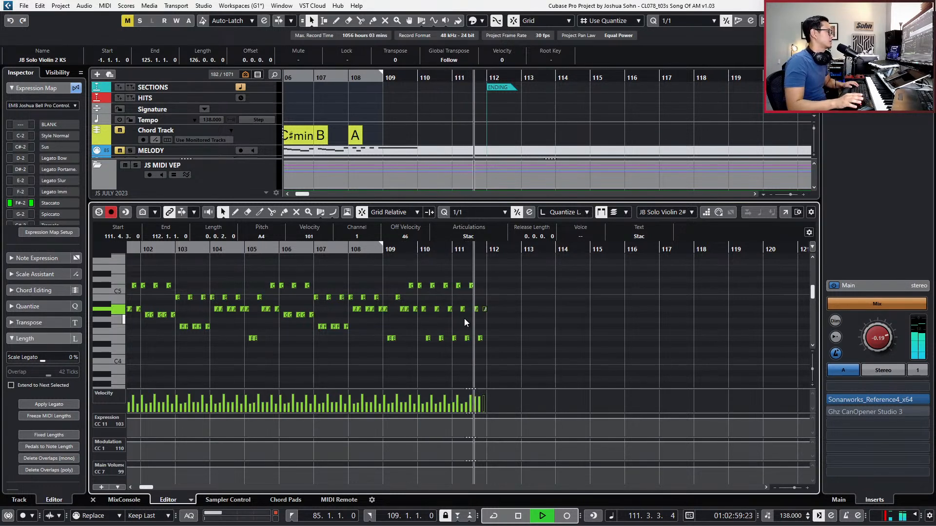
pyautogui.press('g')
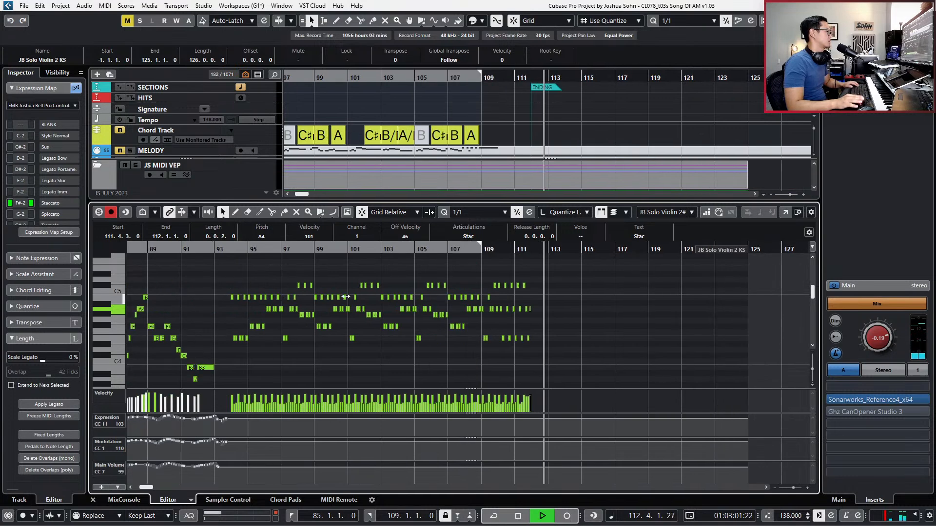
pyautogui.press('space')
# Lower the velocities of all staccato second-violin notes from bar 94 to 111, bringing the first note to 93.
pyautogui.click(232, 251)
pyautogui.moveTo(267, 264); pyautogui.dragTo(218, 362)
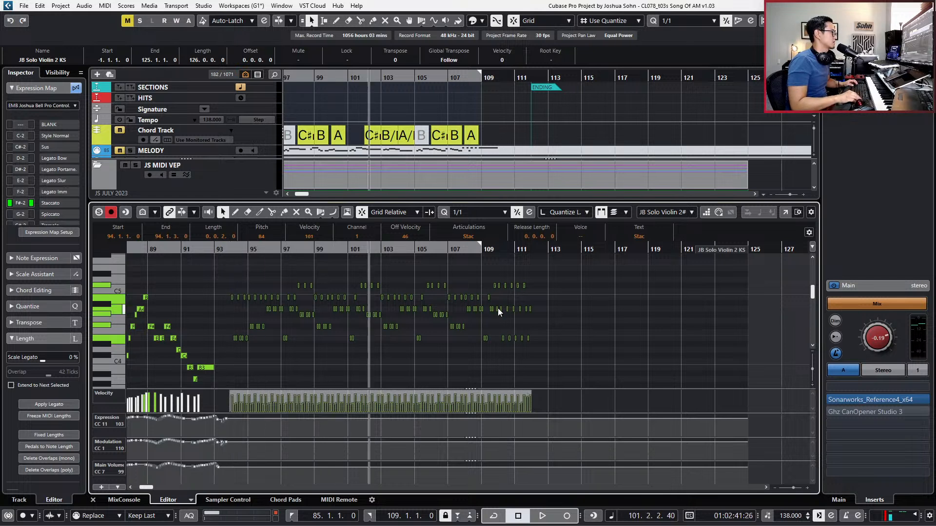
pyautogui.press('KP_Subtract')
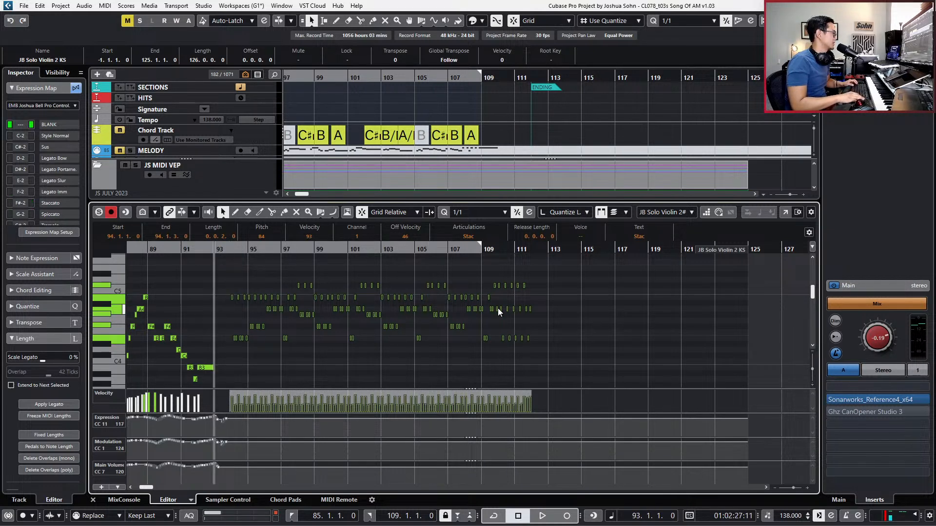
# Record a Main Volume controller pass on the second violin from bar 93 through the start of the ending.
pyautogui.press('space')
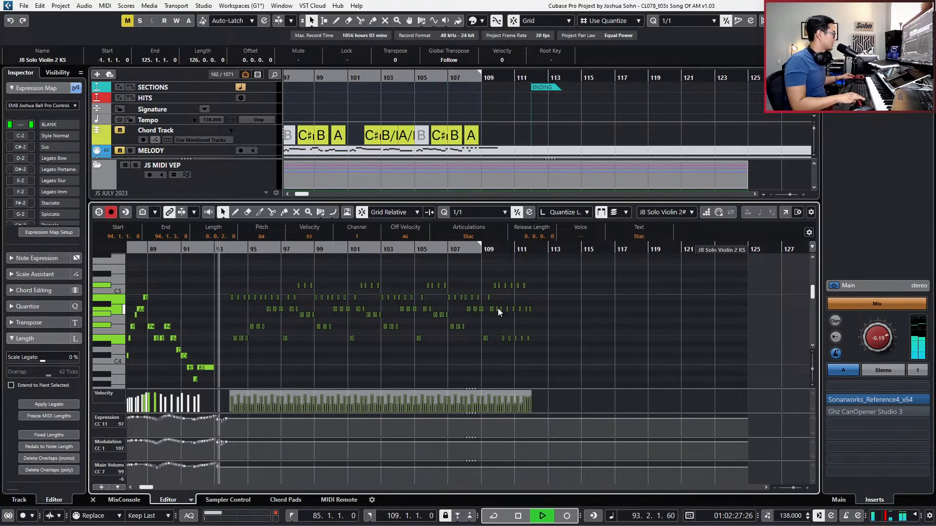
pyautogui.press('KP_Multiply')
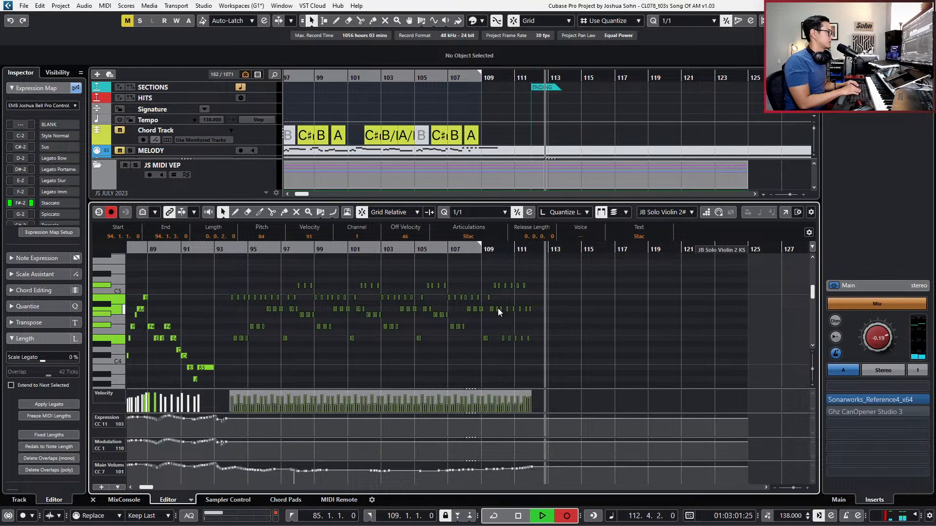
pyautogui.click(634, 385)
pyautogui.press('space')
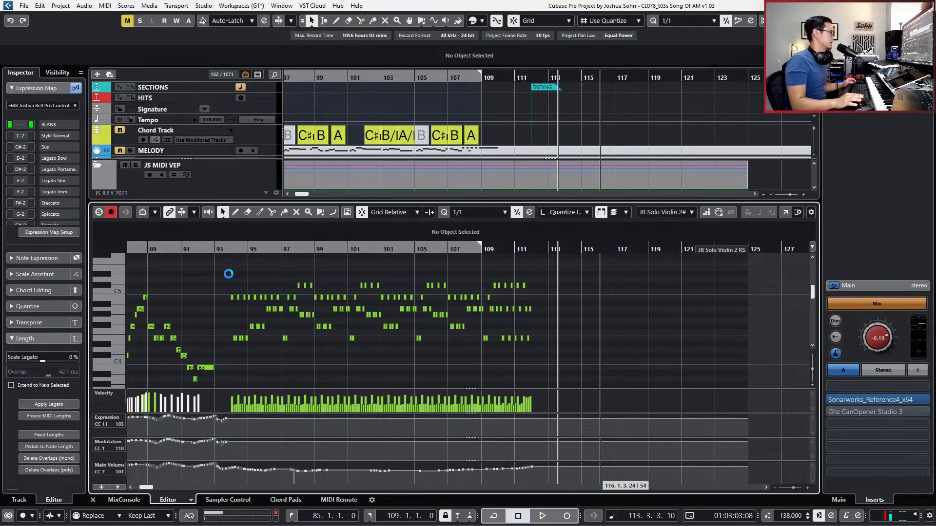
# Apply a 22% velocity variance to the notes below B4 in bars 94–111, excluding the downbeat A4s of bars 97, 101, 105 and 109.
pyautogui.moveTo(224, 281); pyautogui.dragTo(545, 314)
pyautogui.scroll(-2, 495, 396)
pyautogui.scroll(2, 335, 303)
pyautogui.moveTo(302, 311); pyautogui.dragTo(607, 358)
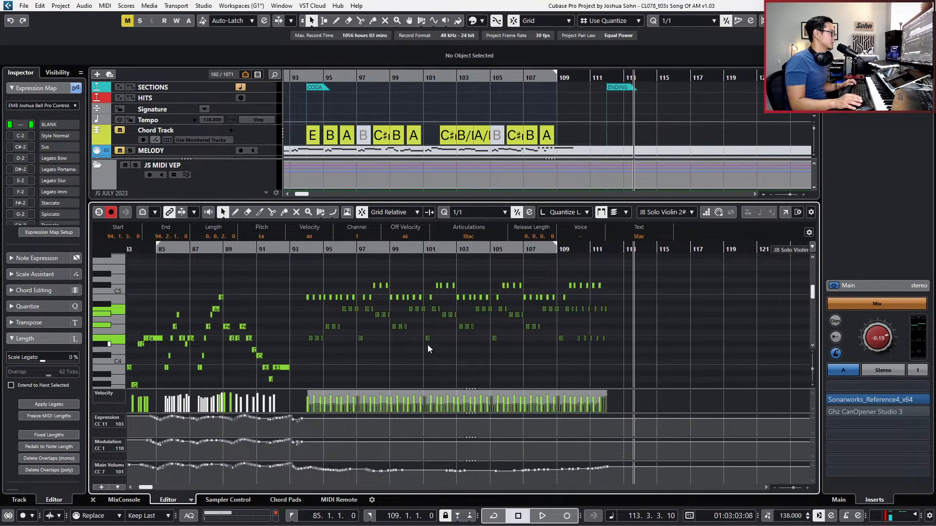
pyautogui.scroll(1, 414, 343)
pyautogui.scroll(1, 329, 322)
pyautogui.keyDown('shift'); pyautogui.click(318, 309); pyautogui.keyUp('shift')
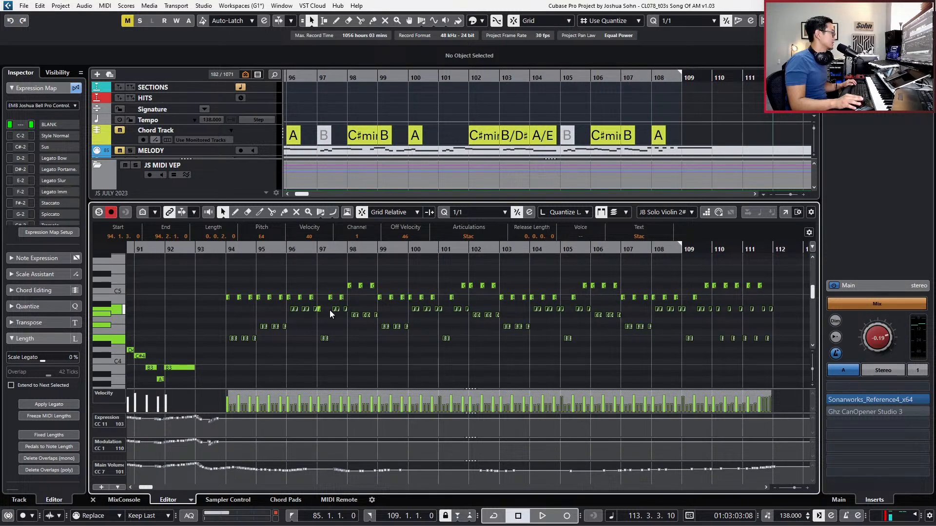
pyautogui.keyDown('shift'); pyautogui.click(440, 309); pyautogui.keyUp('shift')
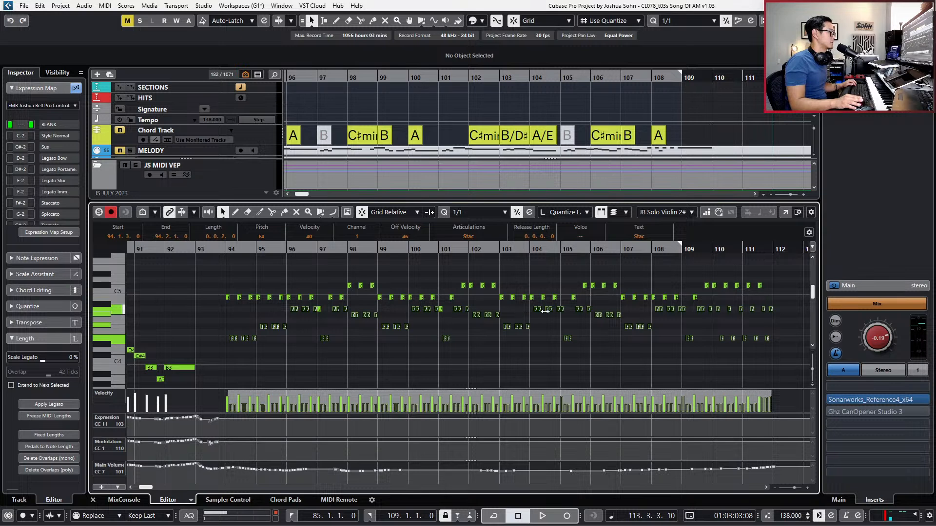
pyautogui.keyDown('shift'); pyautogui.click(561, 310); pyautogui.keyUp('shift')
pyautogui.keyDown('shift'); pyautogui.click(683, 310); pyautogui.keyUp('shift')
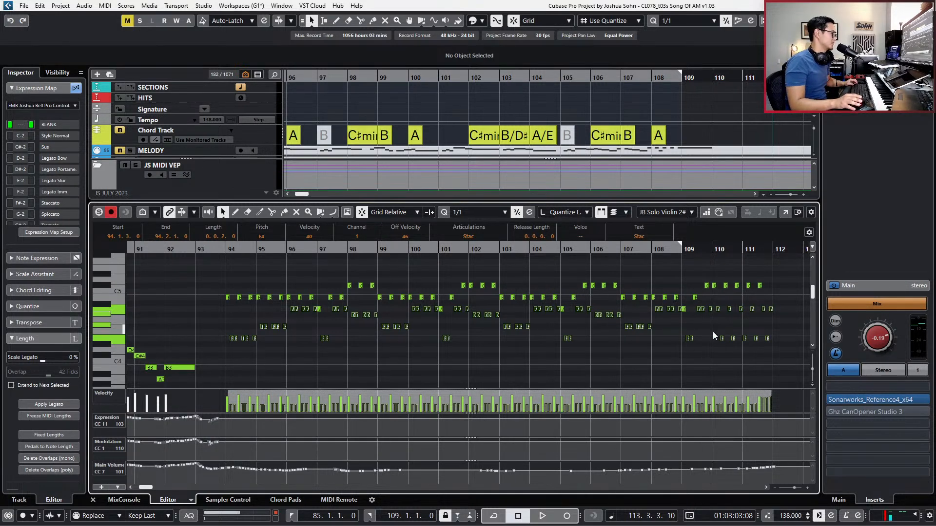
pyautogui.press('g')
pyautogui.hscroll(2, 712, 331)
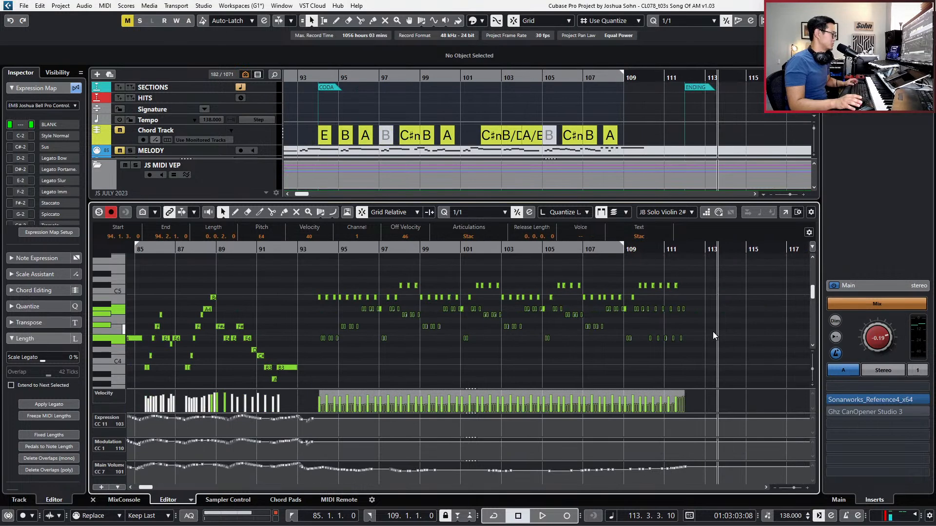
pyautogui.hotkey('shift', 'v')
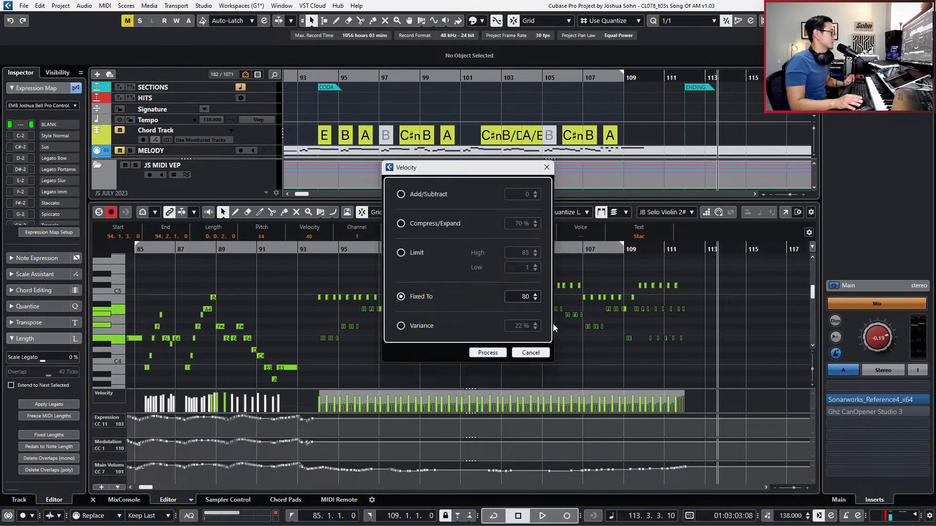
pyautogui.click(427, 327)
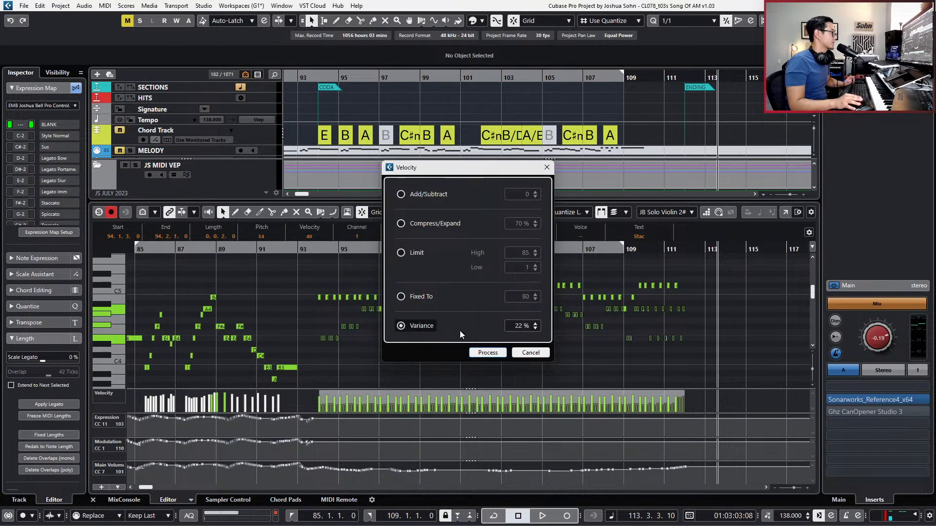
pyautogui.click(486, 353)
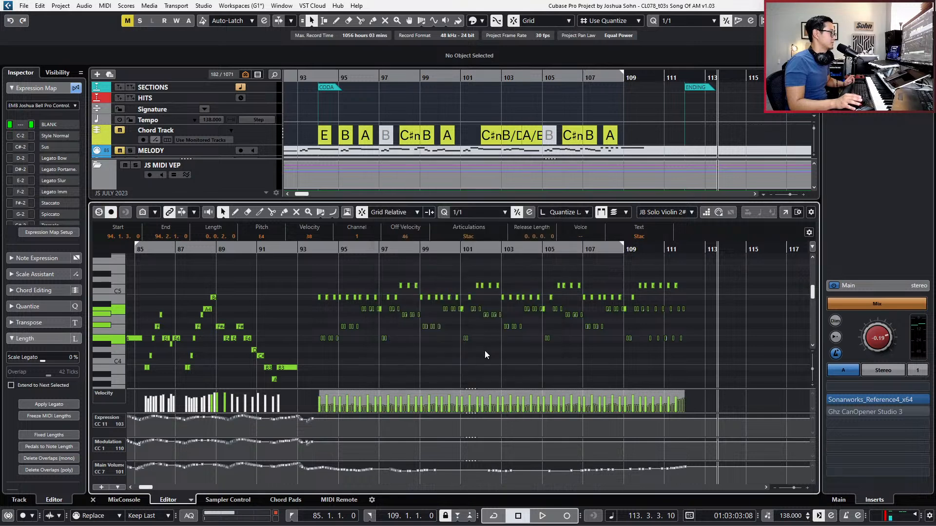
# Close the note editor, select the JS MIDI VEP folder part and set the locators around it.
pyautogui.hotkey('ctrl', 'e')
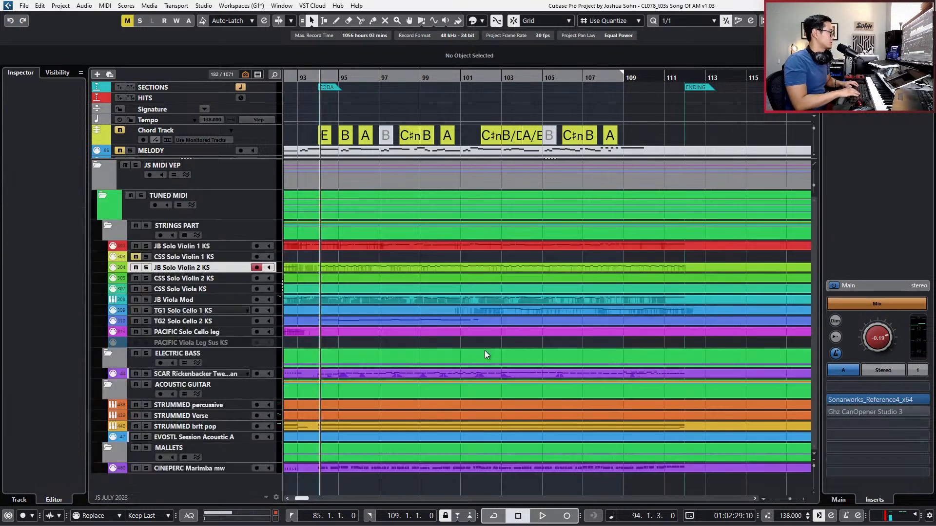
pyautogui.press('g')
pyautogui.press('g')
pyautogui.press('g')
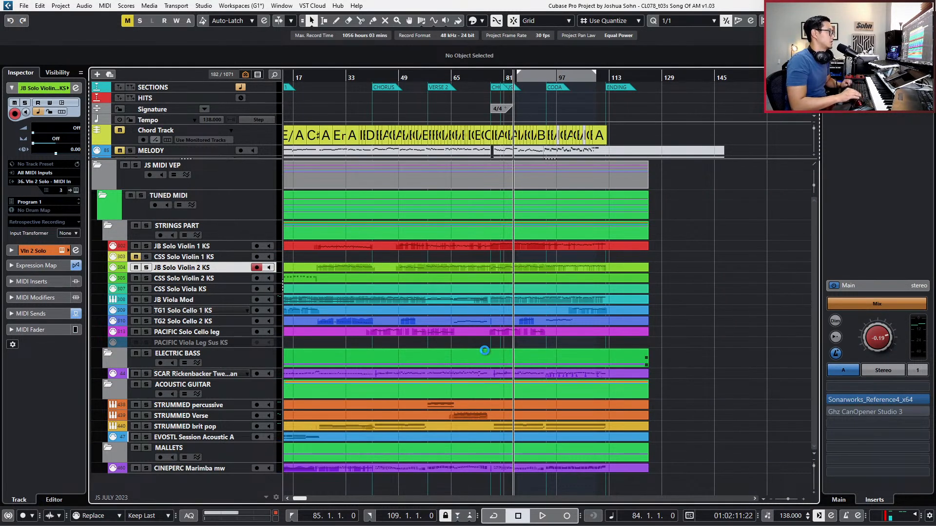
pyautogui.click(625, 179)
pyautogui.press('p')
pyautogui.press('h')
pyautogui.press('h')
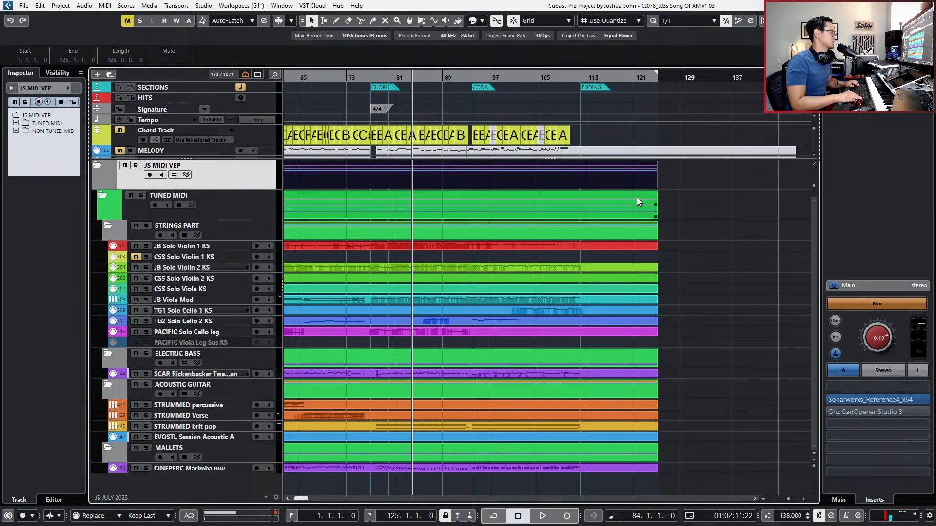
pyautogui.press('shift+KP_Add')
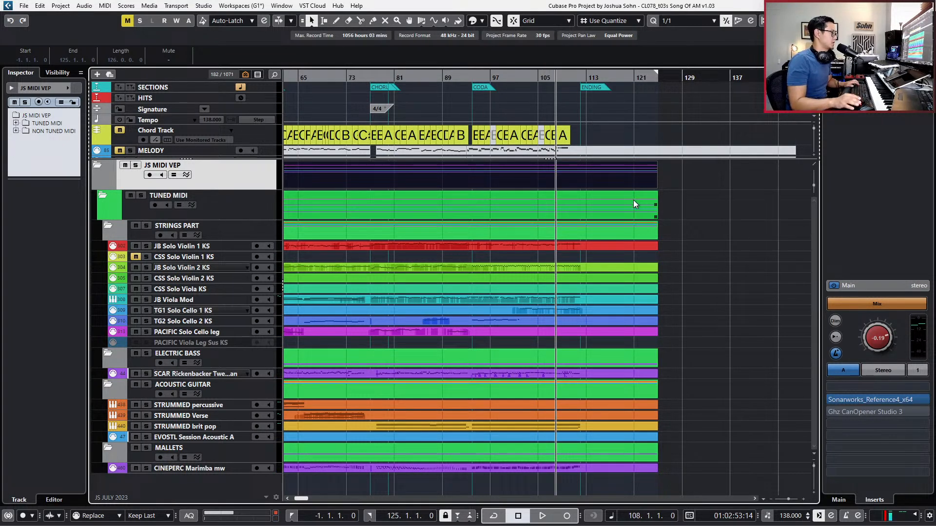
pyautogui.press('h')
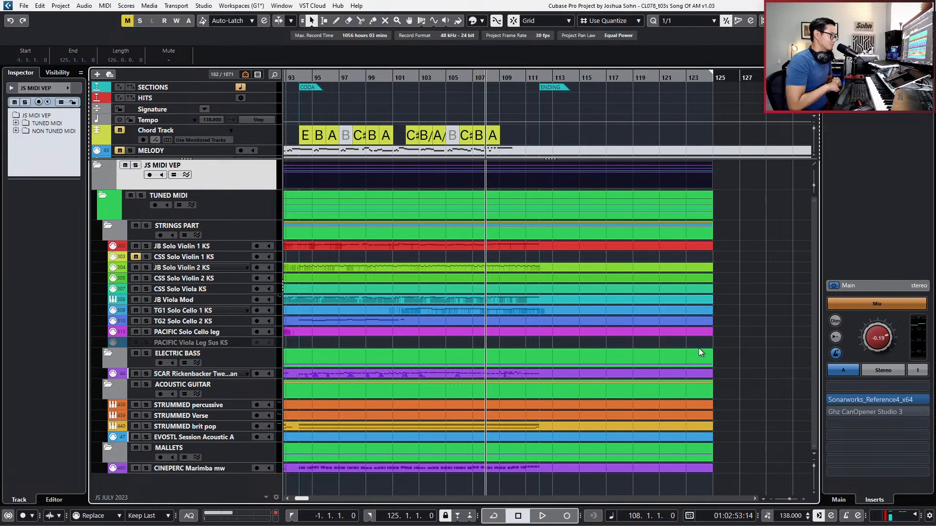
pyautogui.press('Left')
pyautogui.press('Right')
pyautogui.press('Left')
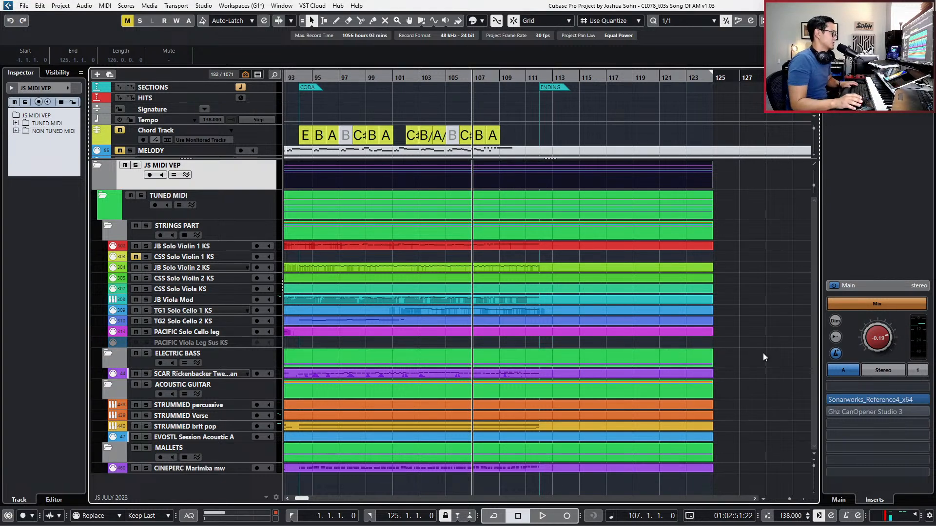
# Return to the project start and play the full arrangement through the intro into verse 1.
pyautogui.hotkey('shift', 'f')
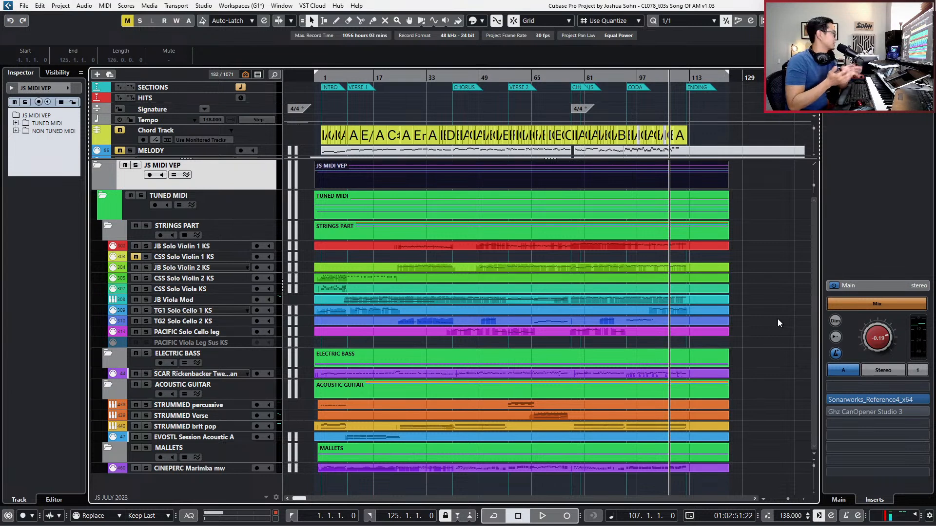
pyautogui.press('Home')
pyautogui.press('KP_Add')
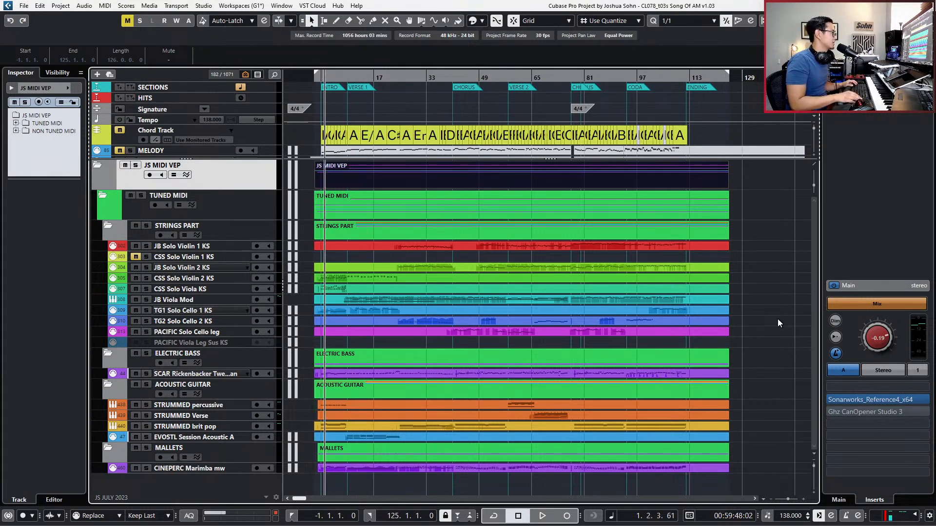
pyautogui.press('KP_Subtract')
pyautogui.press('KP_Add')
pyautogui.press('KP_Subtract')
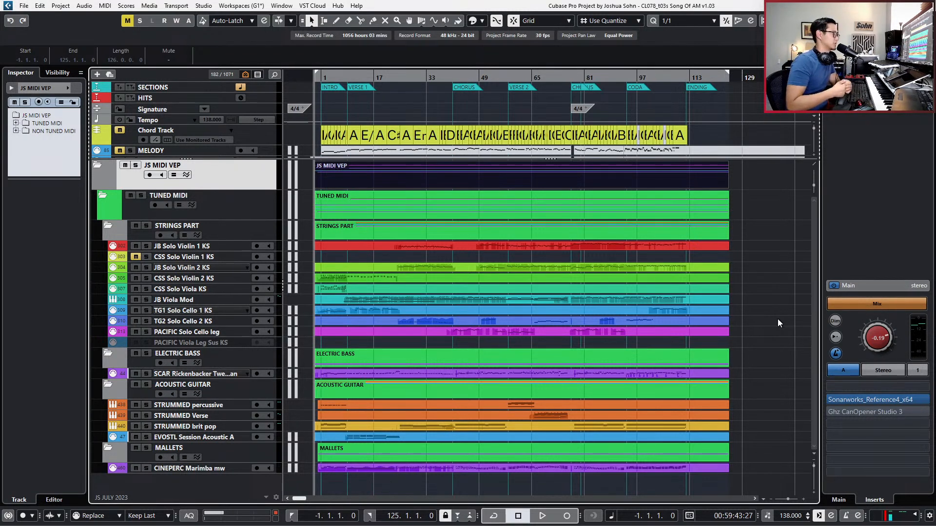
pyautogui.press('8')
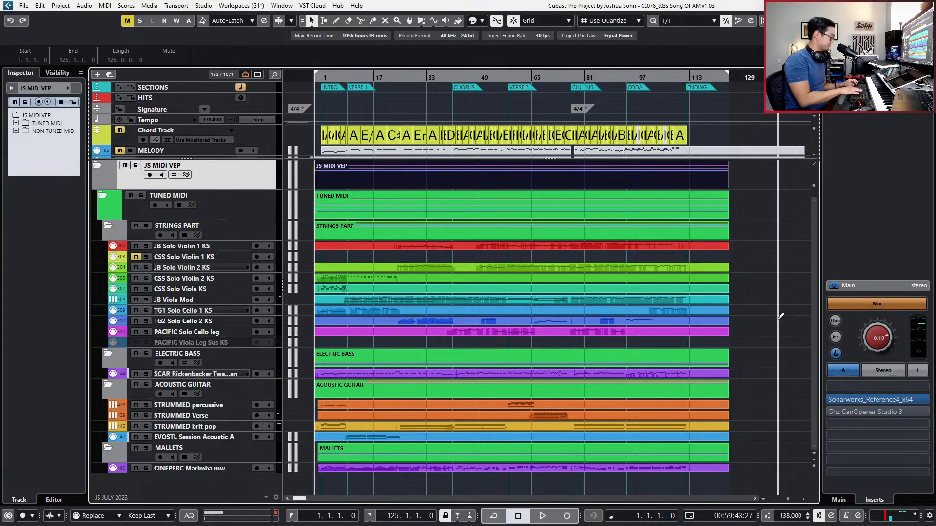
pyautogui.press('space')
pyautogui.press('h')
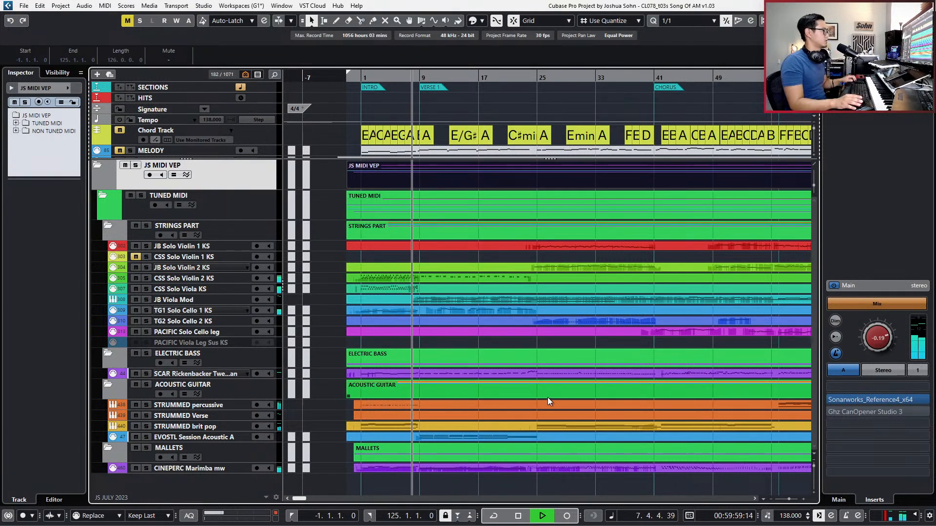
pyautogui.press('g')
pyautogui.press('g')
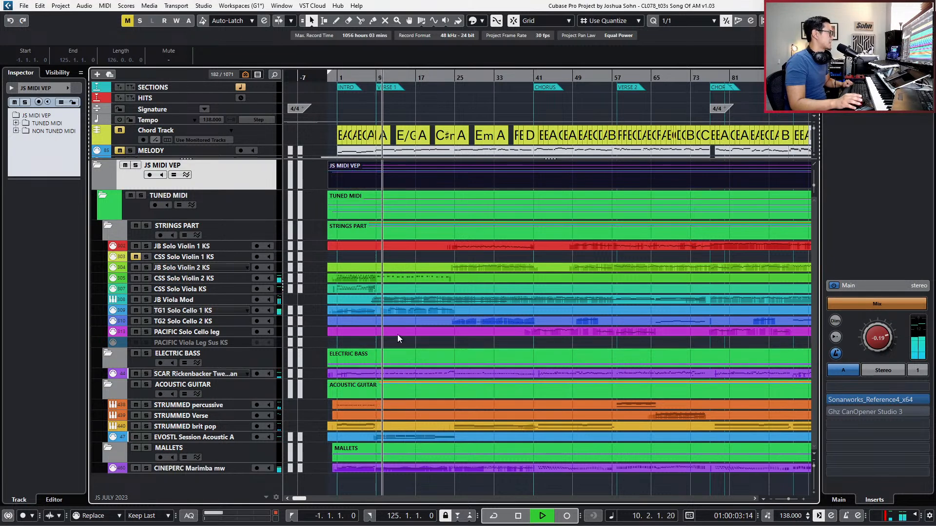
pyautogui.press('g')
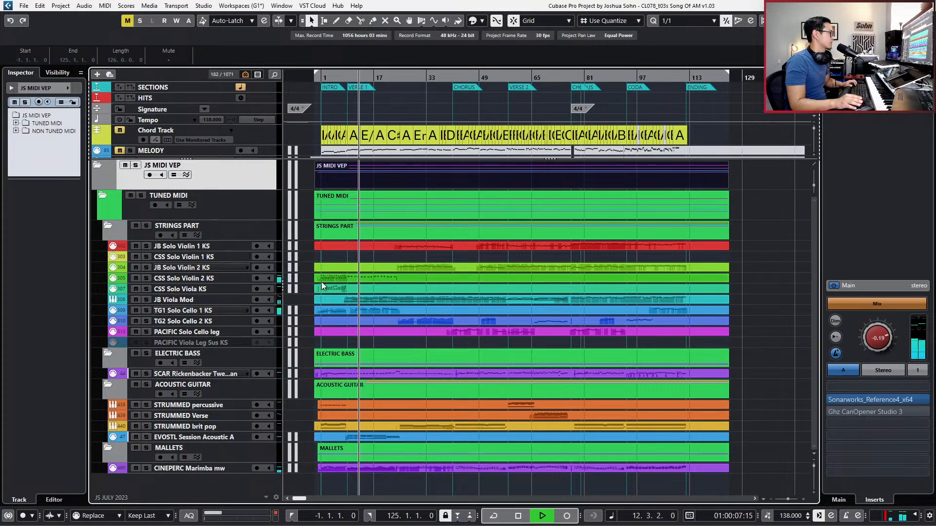
pyautogui.press('h')
pyautogui.press('h')
pyautogui.press('h')
# Solo the TG1 Solo Cello 1 track and play it from around bar 11.
pyautogui.click(412, 314)
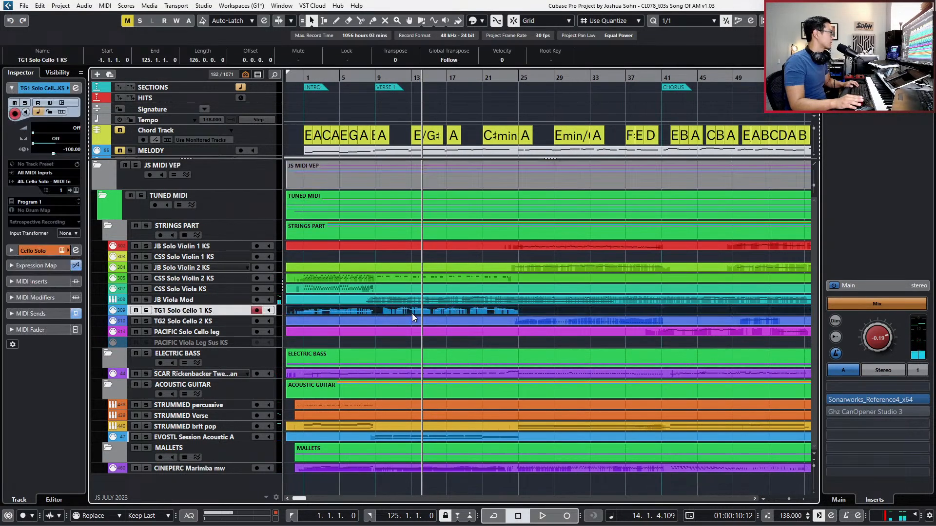
pyautogui.press('h')
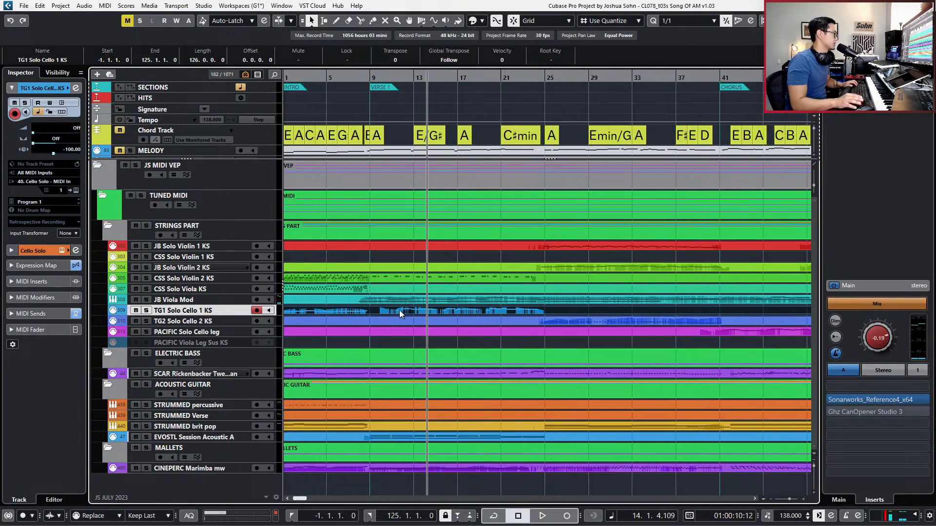
pyautogui.press('Left')
pyautogui.press('Left')
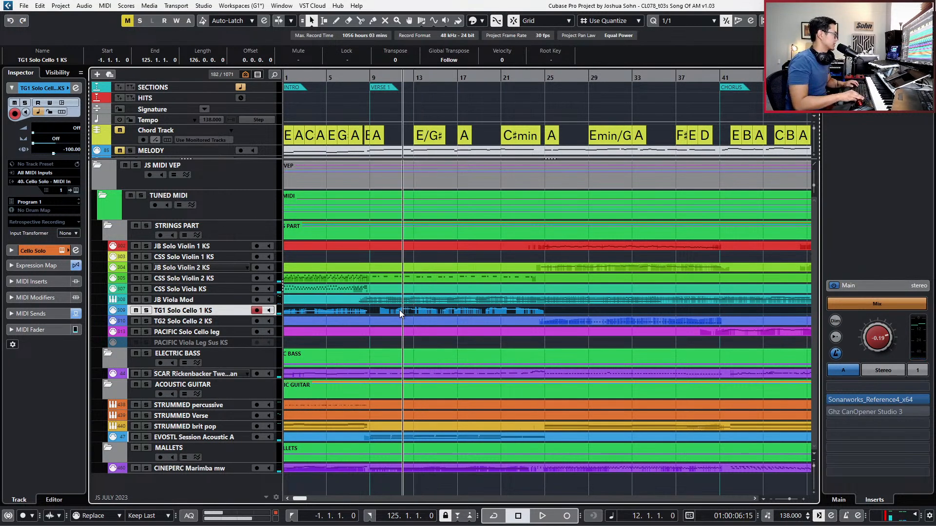
pyautogui.press('s')
pyautogui.press('Left')
pyautogui.press('space')
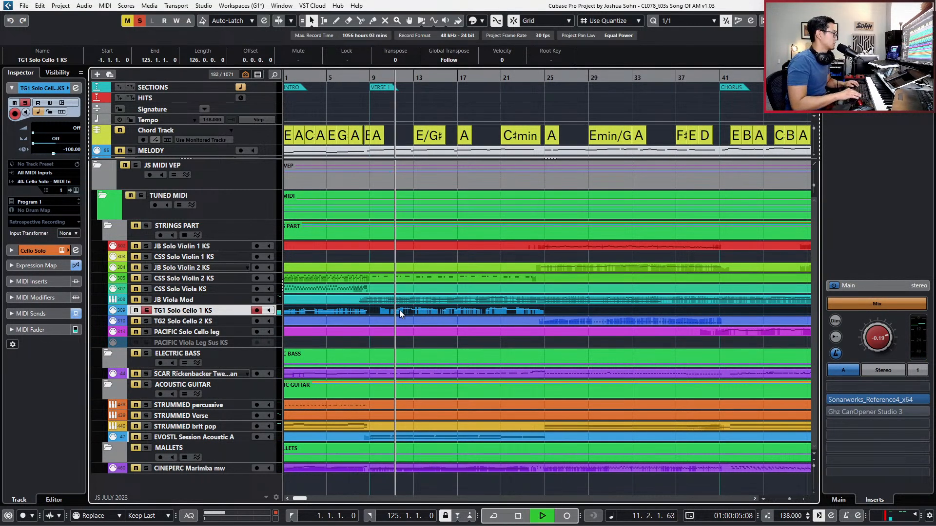
# Open the TG1 Solo Cello 1 part in the note editor around bar 12 and rearrange its controller lanes with Modulation above Main Volume and Expression.
pyautogui.doubleClick(399, 310)
pyautogui.press('h')
pyautogui.press('h')
pyautogui.press('h')
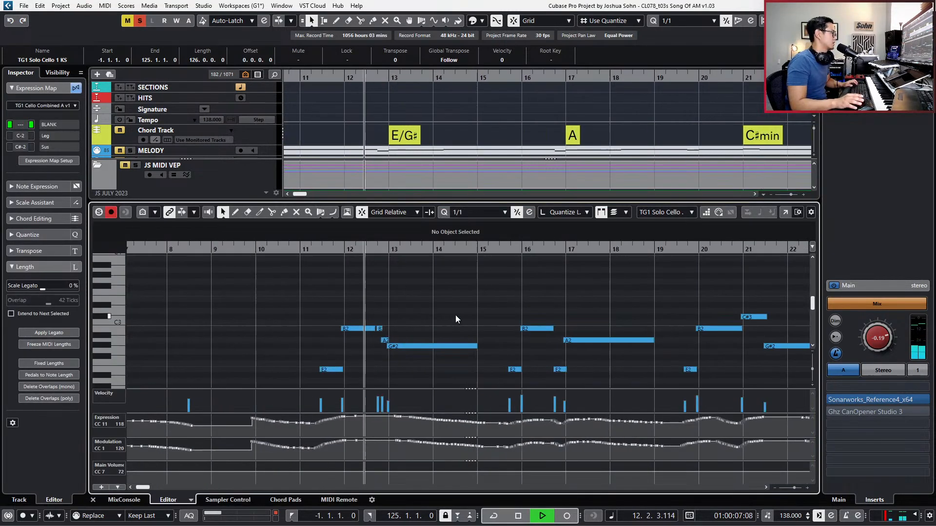
pyautogui.press('h')
pyautogui.press('h')
pyautogui.press('space')
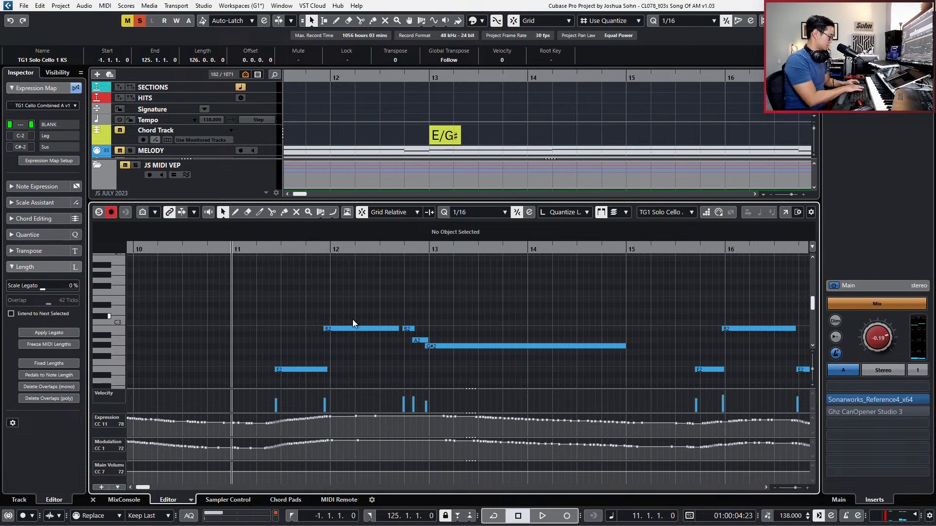
pyautogui.hotkey('shift', '1')
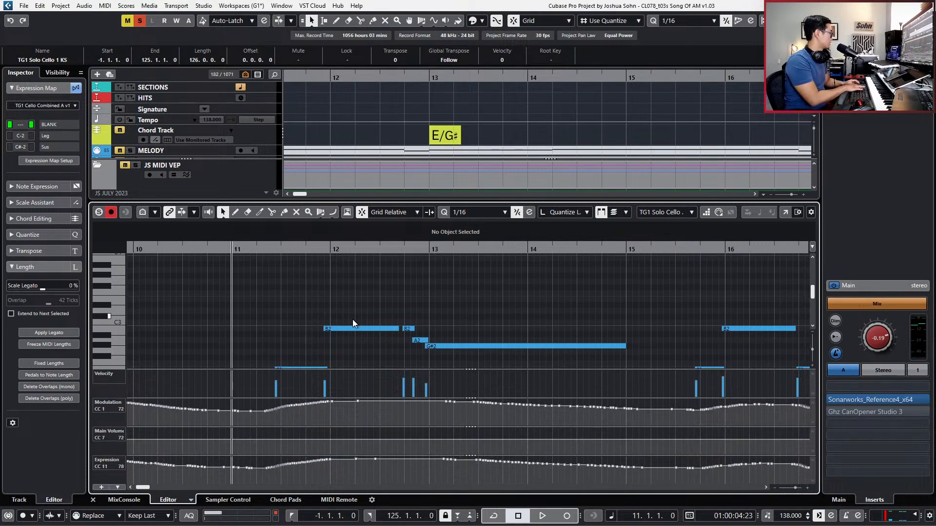
# Raise the velocity of the short B2 late in bar 12 to 122 and trim the preceding long B2 to end at 12.3.3.66.
pyautogui.scroll(2, 393, 311)
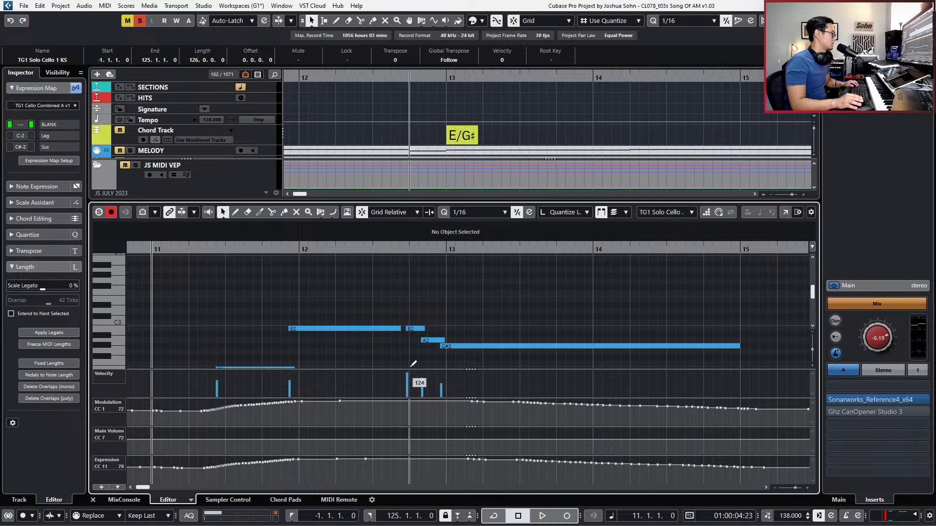
pyautogui.moveTo(401, 328); pyautogui.dragTo(396, 327)
pyautogui.press('space')
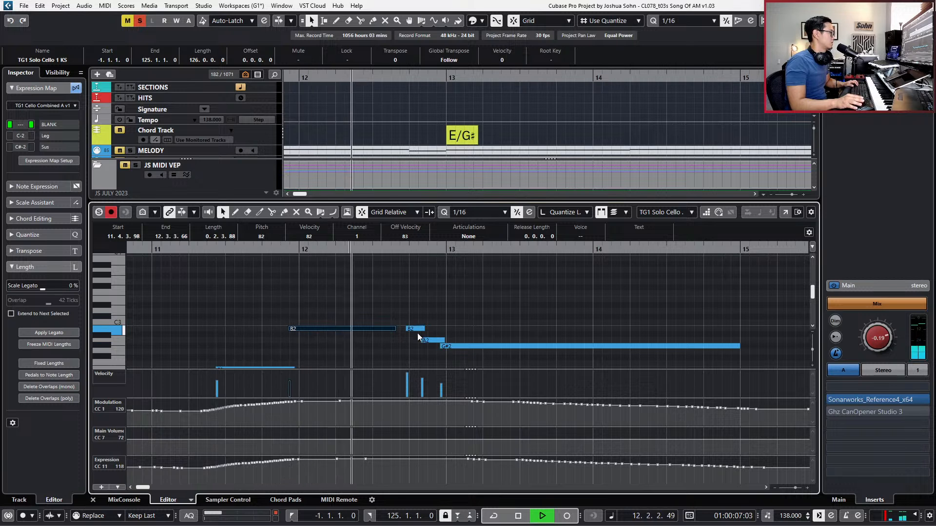
pyautogui.press('space')
# Nudge the cello's A2 and G#2 leading into bar 13 slightly later, starting the A2 at 12.4.2.51.
pyautogui.click(407, 330)
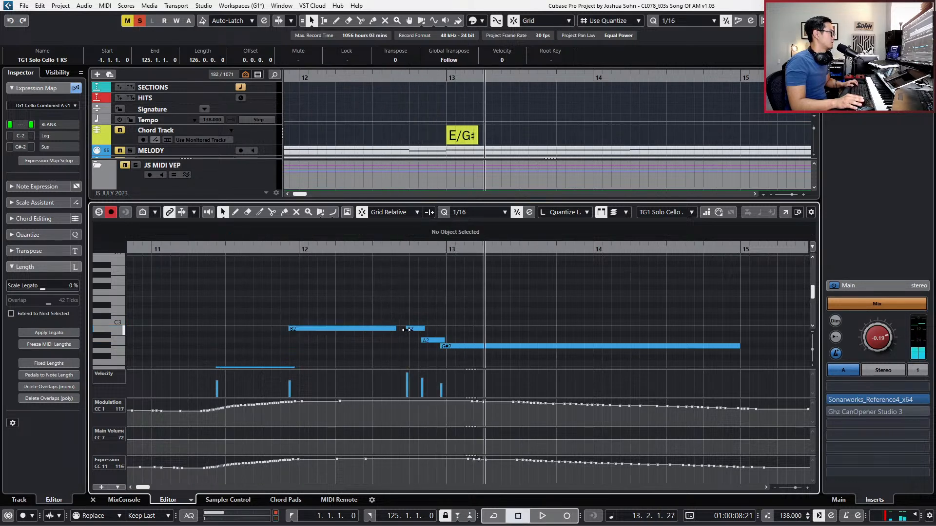
pyautogui.press('KP_Subtract')
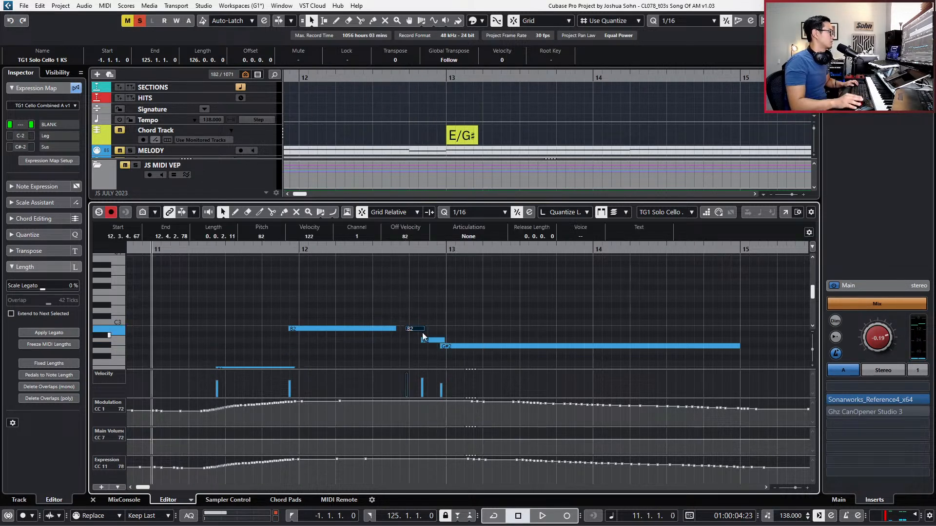
pyautogui.moveTo(418, 334); pyautogui.dragTo(460, 354)
# Unsolo the cello, record a Main Volume controller pass from about bar 11 to 13, and close the note editor.
pyautogui.press('s')
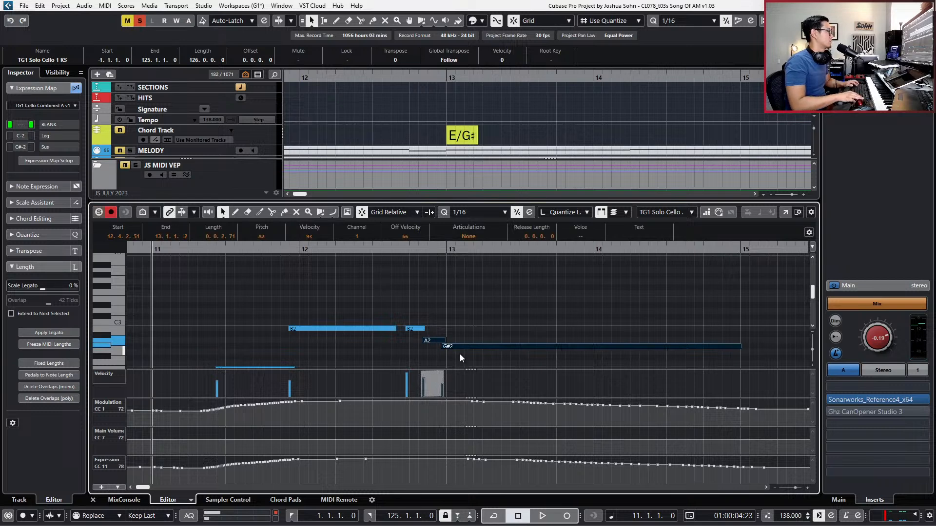
pyautogui.press('space')
pyautogui.keyDown('ctrl'); pyautogui.scroll(-2, 443, 419); pyautogui.keyUp('ctrl')
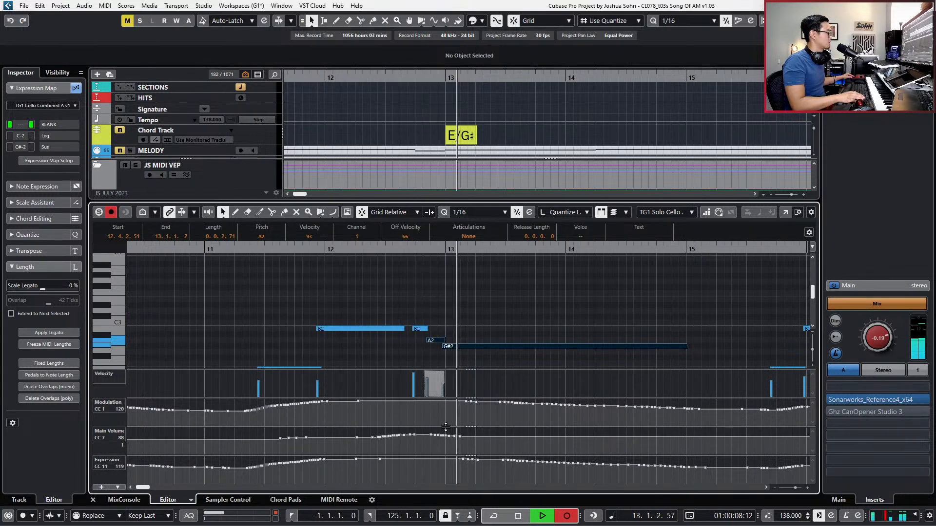
pyautogui.hotkey('ctrl', 'alt', 'e')
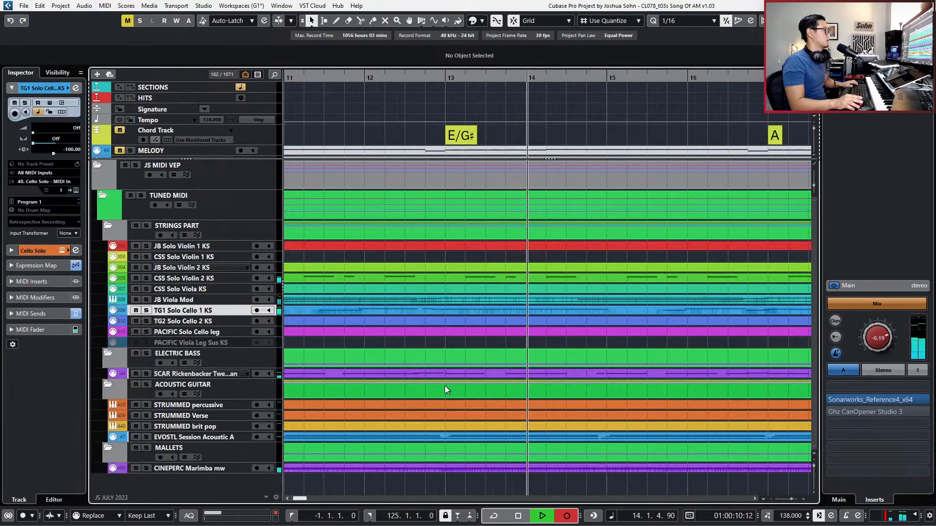
pyautogui.scroll(-3, 449, 393)
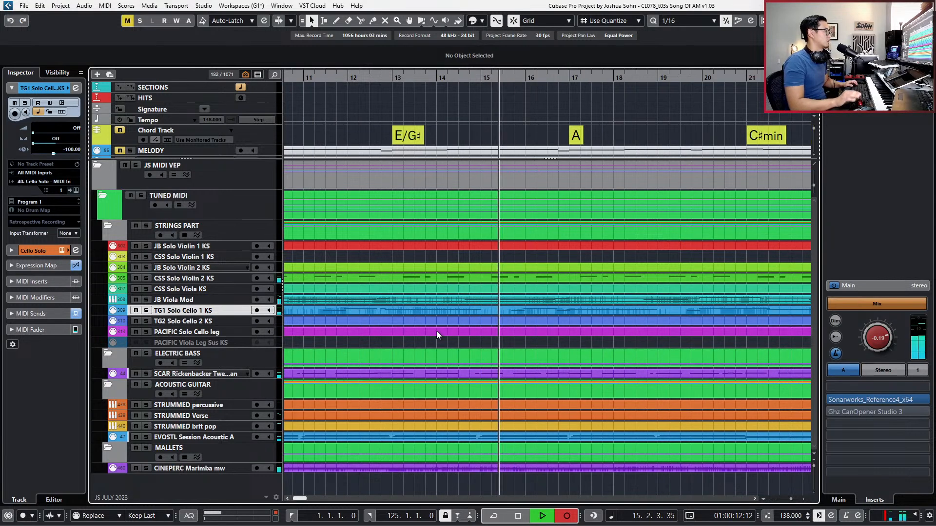
# Reopen the TG1 Solo Cello 1 part, punch in new Modulation and Expression rides from mid bar 15 to bar 19, and close the editor.
pyautogui.doubleClick(514, 309)
pyautogui.scroll(-2, 519, 340)
pyautogui.press('space')
pyautogui.press('space')
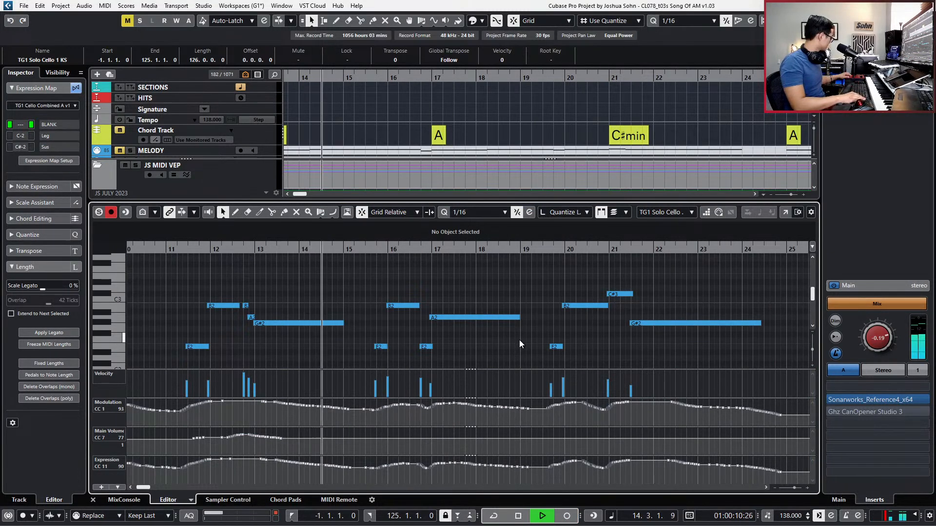
pyautogui.press('KP_Multiply')
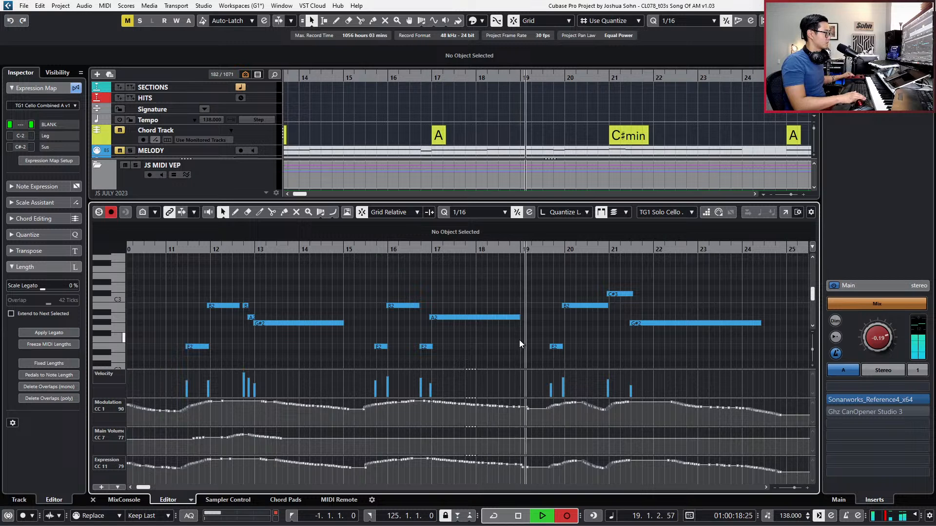
pyautogui.press('KP_Multiply')
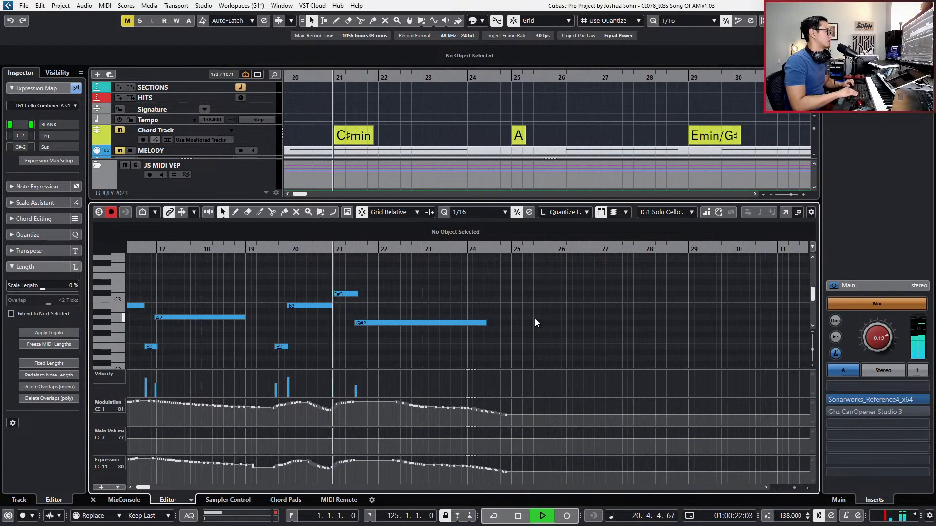
pyautogui.hotkey('ctrl', 'e')
# Play on past bar 25 and open the JB Solo Violin 1 and JB Solo Violin 2 parts together in the note editor.
pyautogui.press('g')
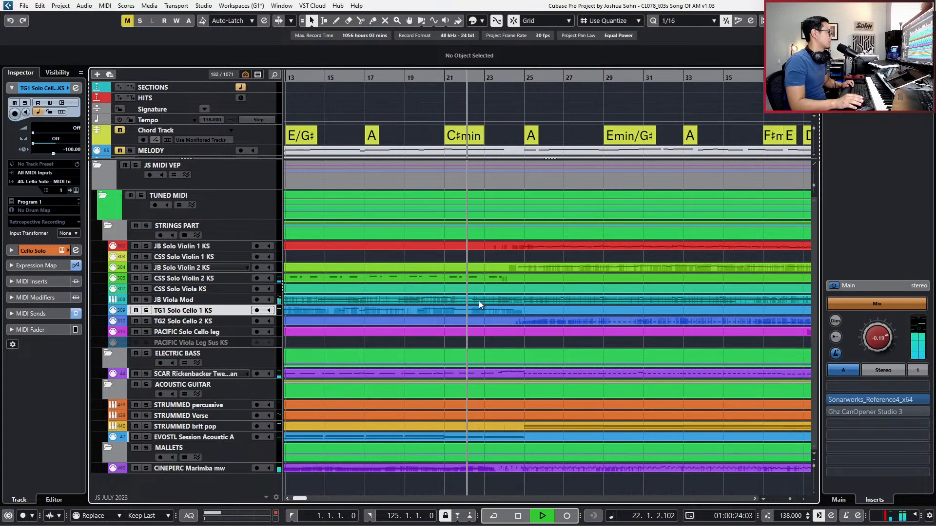
pyautogui.press('g')
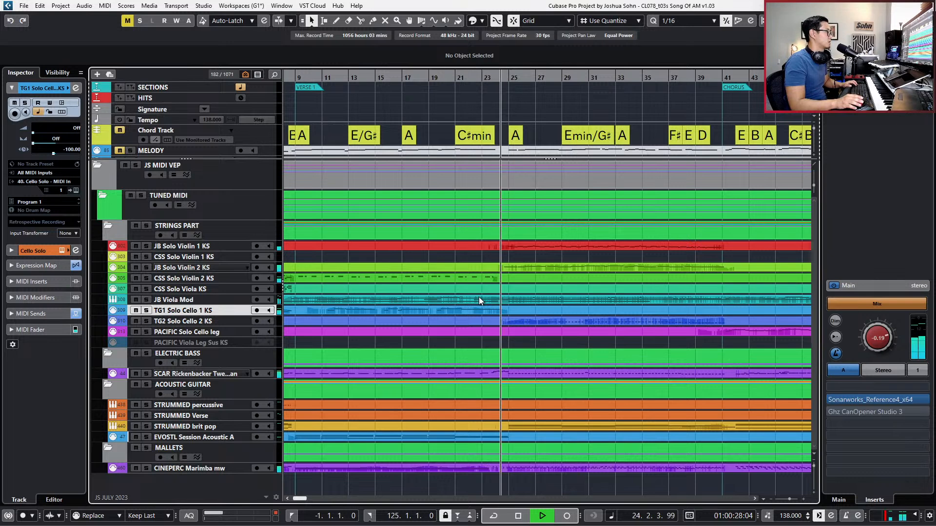
pyautogui.press('g')
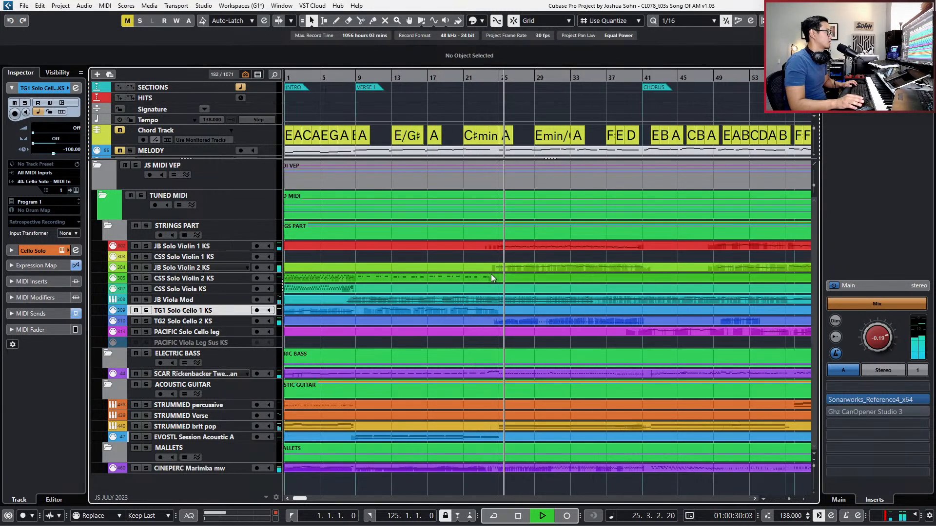
pyautogui.press('g')
pyautogui.click(507, 265)
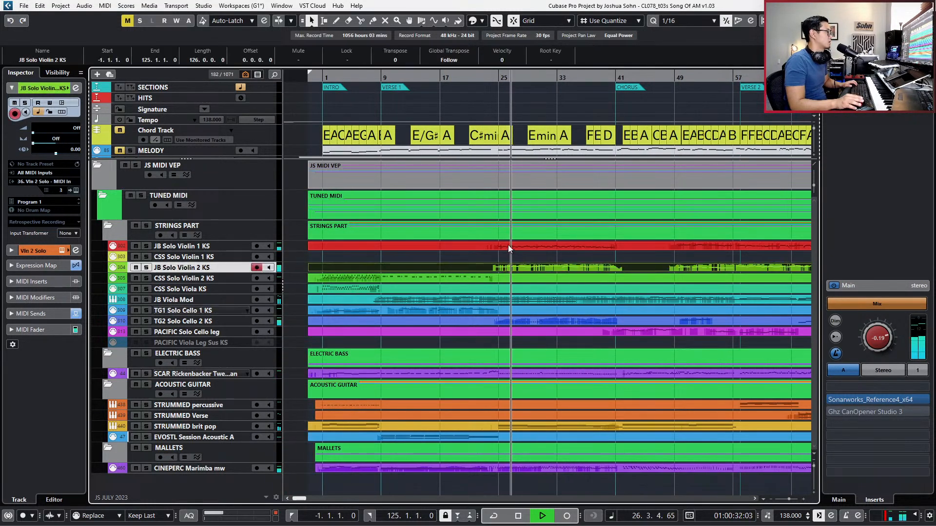
pyautogui.doubleClick(508, 244)
pyautogui.moveTo(508, 244); pyautogui.dragTo(388, 303)
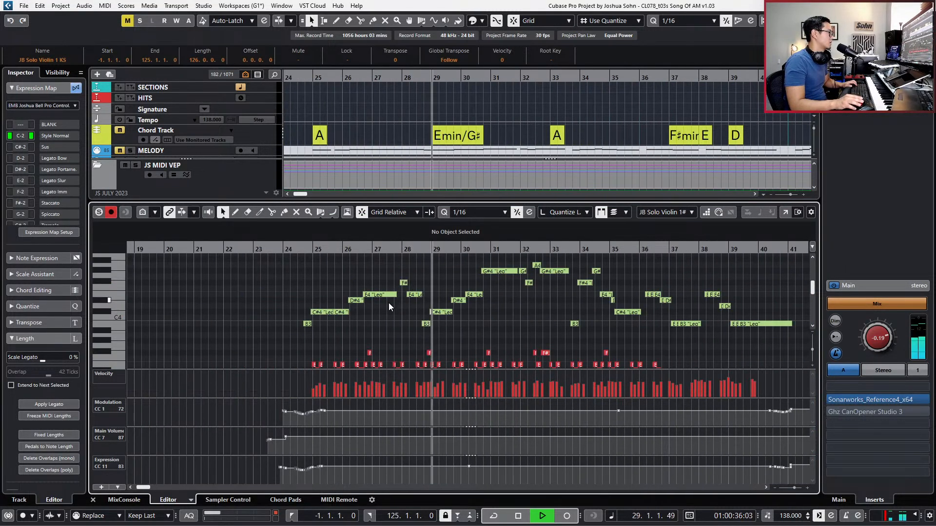
pyautogui.scroll(3, 426, 299)
pyautogui.press('space')
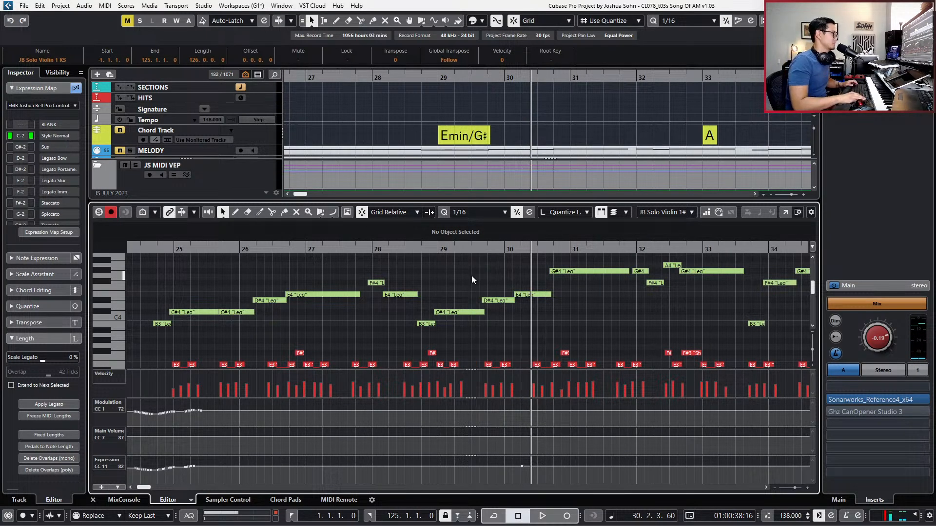
# Nudge the JB Solo Violin 2 legato D#4 and E4 around bar 30 slightly later, starting the D#4 at 29.3.4.70.
pyautogui.press('KP_Subtract')
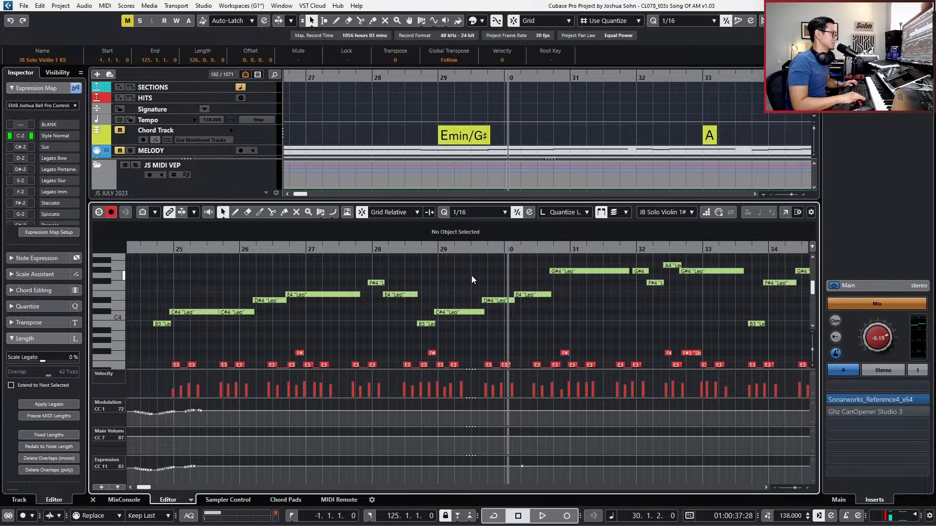
pyautogui.moveTo(520, 272); pyautogui.dragTo(506, 303)
pyautogui.press('KP_Subtract')
pyautogui.hotkey('ctrl', 'Left')
pyautogui.press('space')
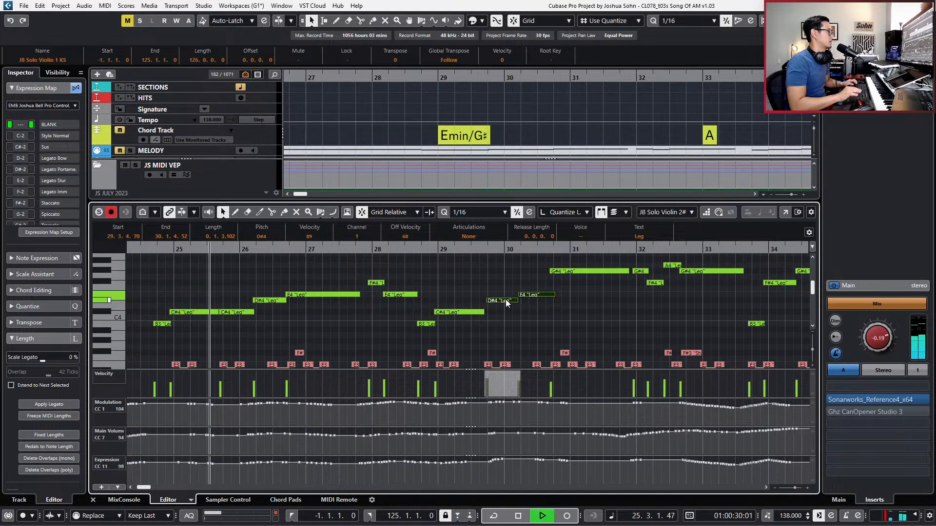
# Play the phrase and extend the second violin's C#4 starting just before bar 29 so it ends at 29.3.4.97.
pyautogui.click(522, 320)
pyautogui.press('g')
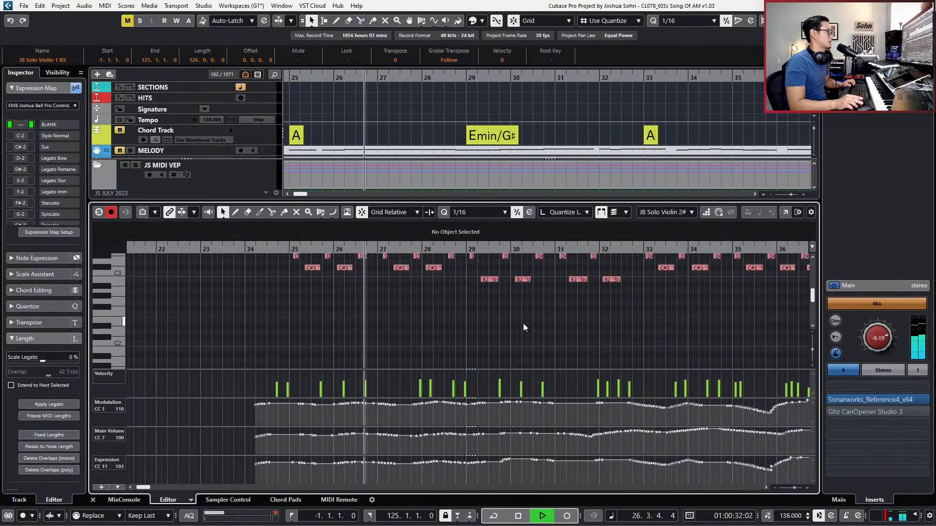
pyautogui.scroll(3, 522, 323)
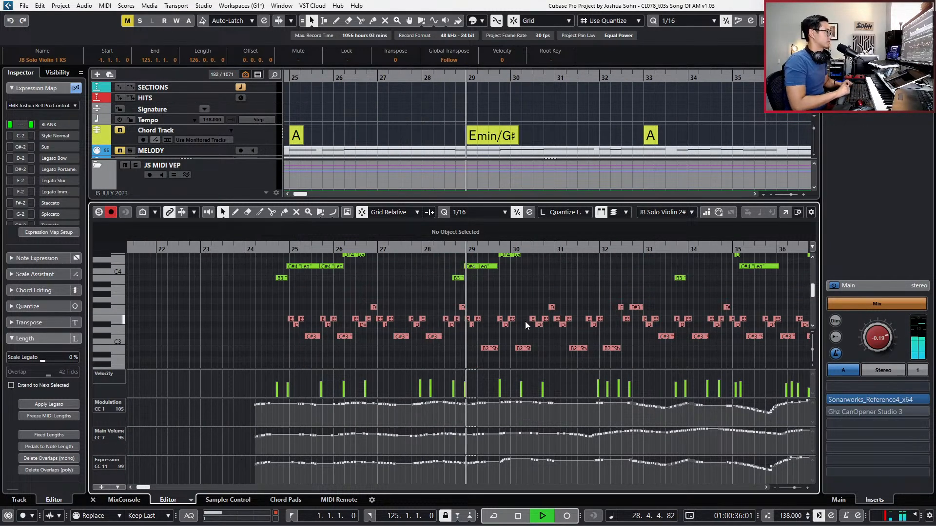
pyautogui.scroll(1, 590, 293)
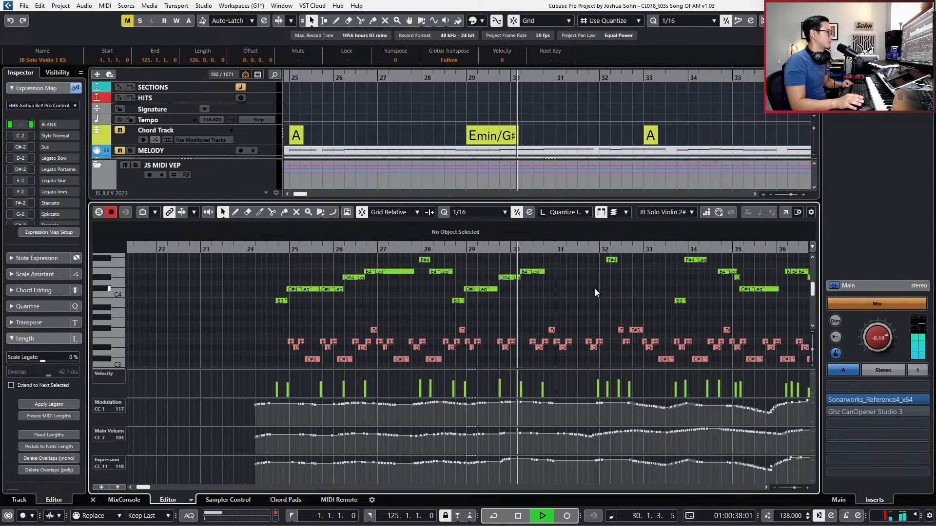
pyautogui.press('h')
pyautogui.press('h')
pyautogui.press('space')
pyautogui.moveTo(454, 289); pyautogui.dragTo(459, 290)
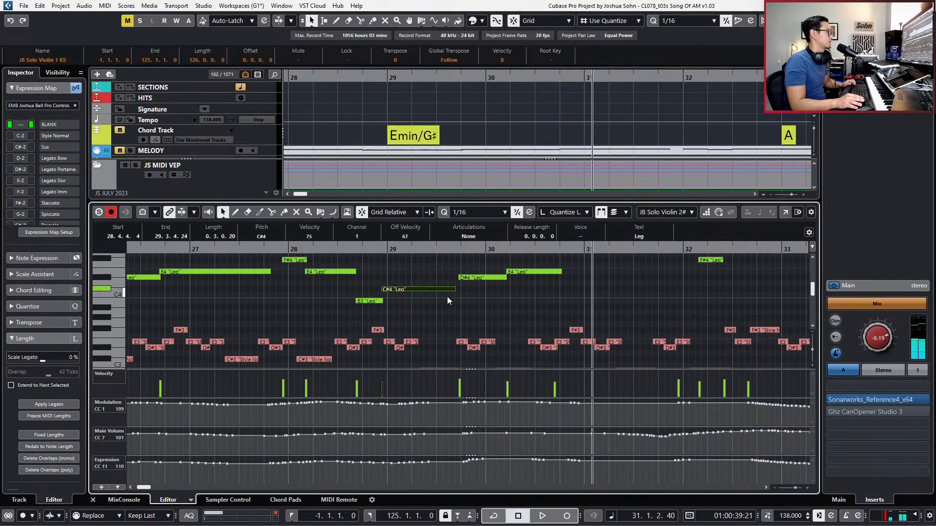
pyautogui.press('space')
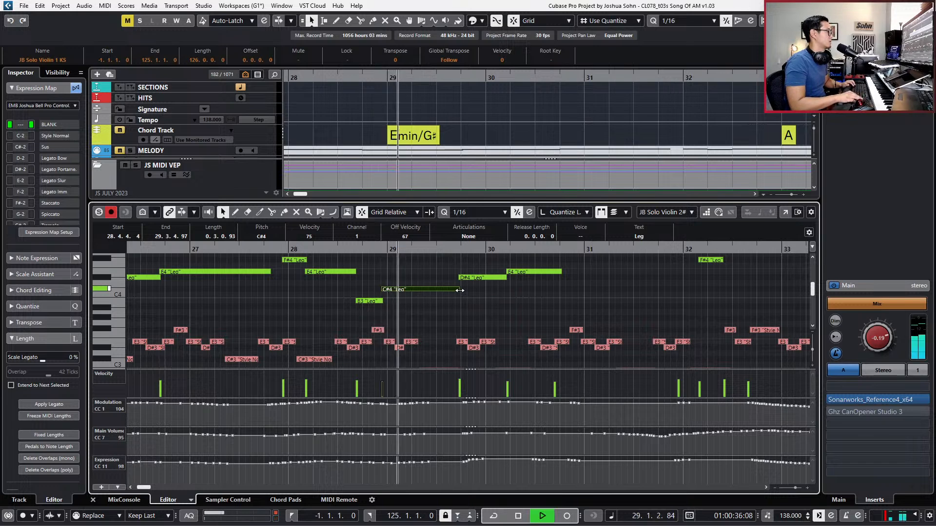
pyautogui.press('g')
pyautogui.press('g')
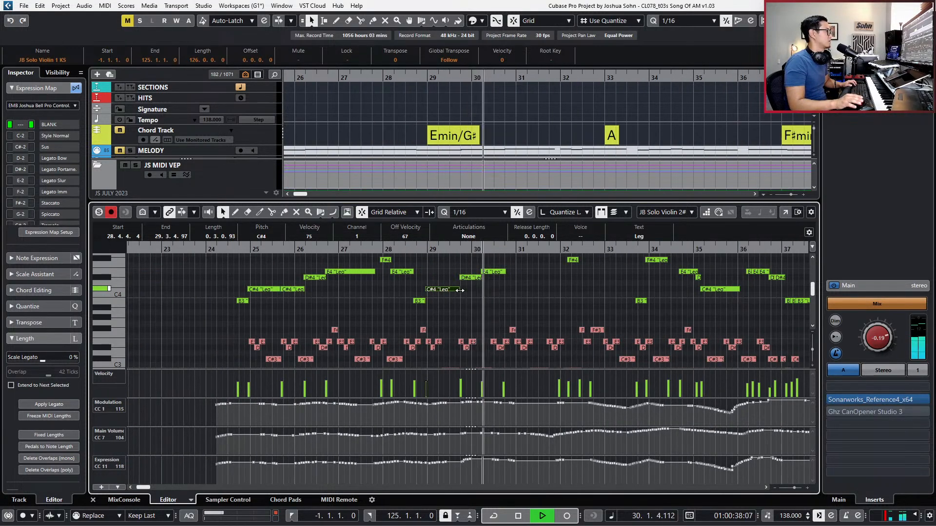
# Replay from around bar 27, close the combined editor, and open only the JB Solo Violin 1 part in the note editor.
pyautogui.press('KP_Subtract')
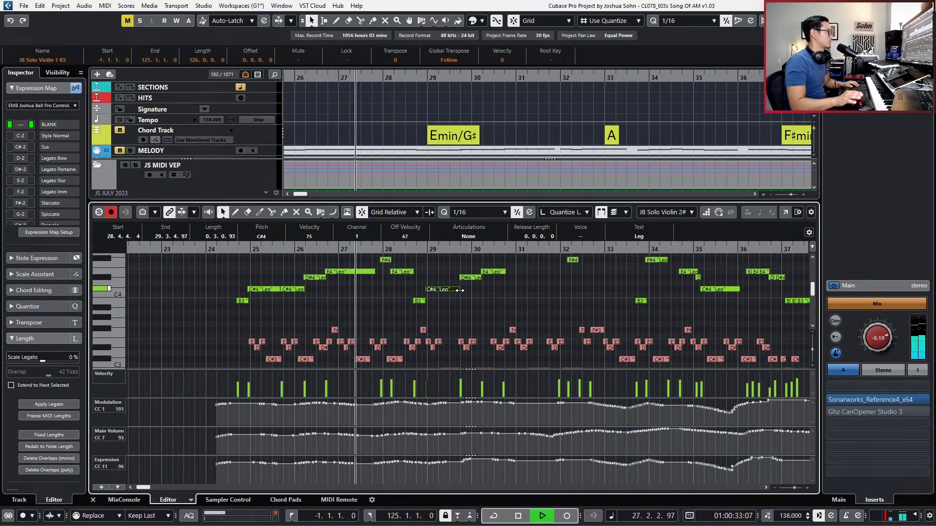
pyautogui.hotkey('ctrl', 'e')
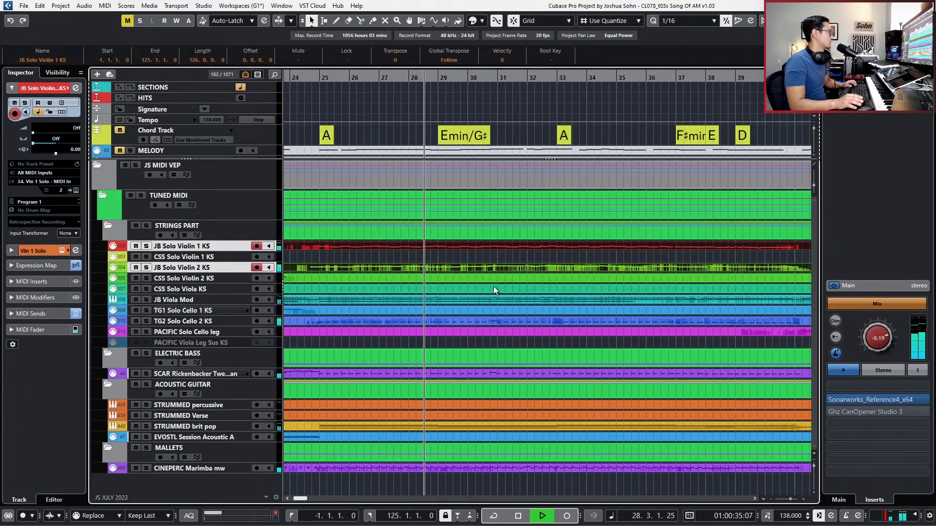
pyautogui.doubleClick(492, 244)
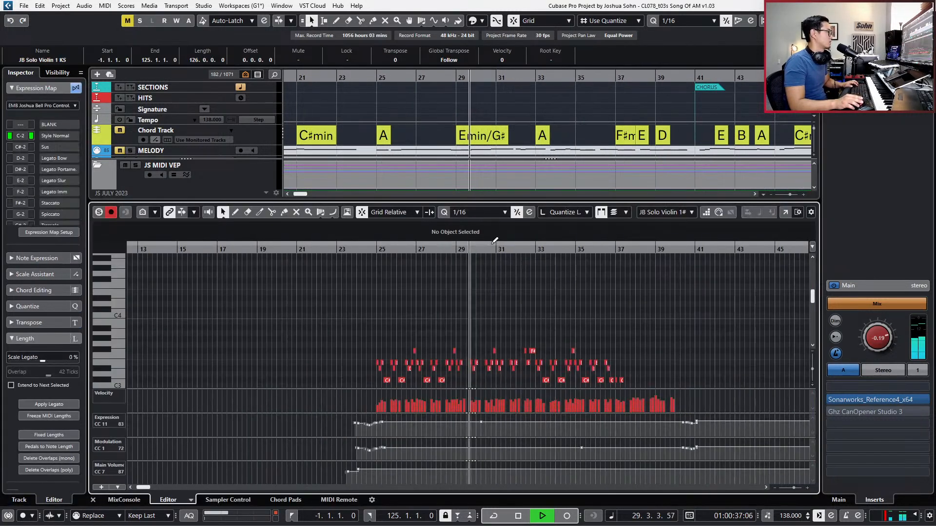
# Close the JB Solo Violin 1 note editor and open the Vln 2 Solo channel settings from the JB Solo Violin 2 track.
pyautogui.scroll(-2, 490, 293)
pyautogui.scroll(3, 470, 350)
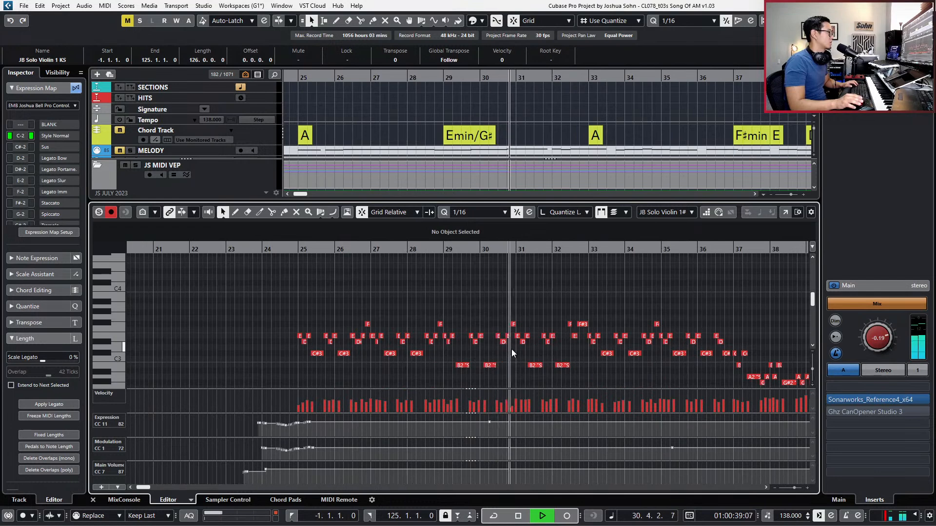
pyautogui.hotkey('ctrl', 'e')
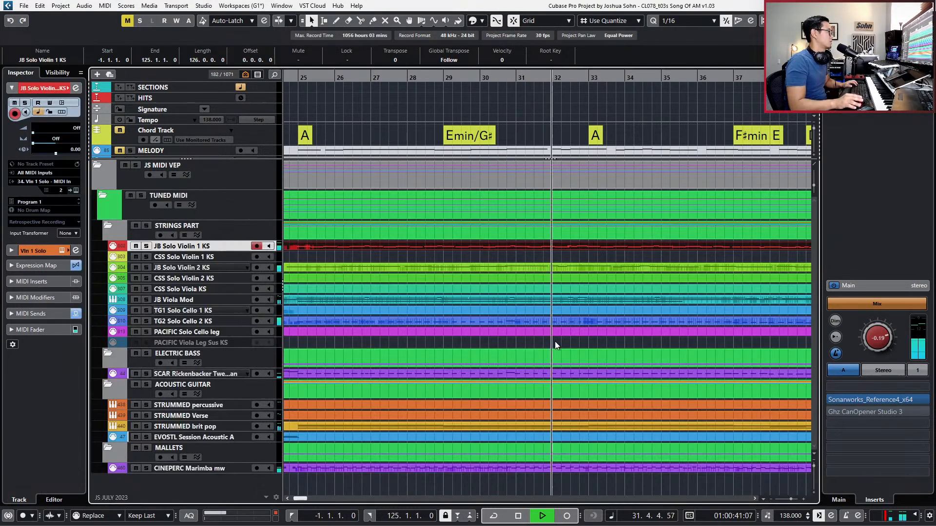
pyautogui.scroll(-5, 549, 321)
pyautogui.click(544, 265)
pyautogui.press('e')
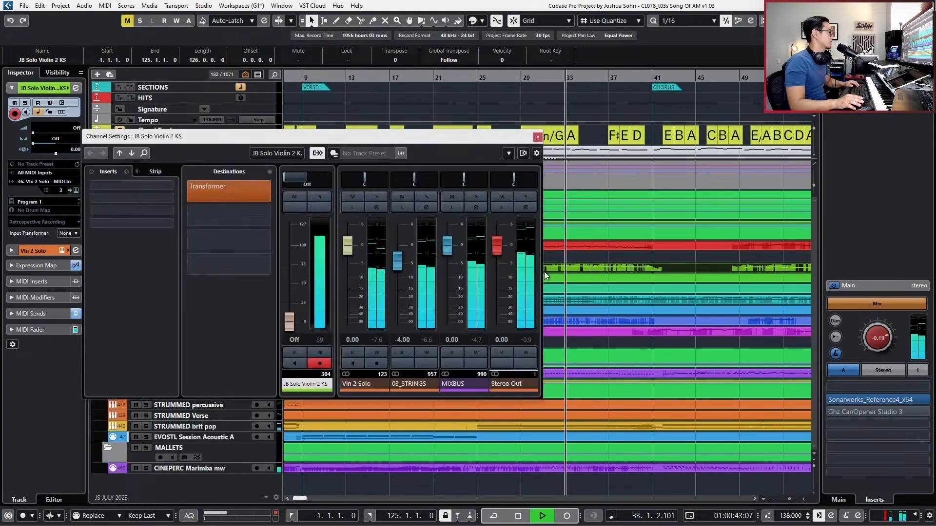
pyautogui.click(359, 384)
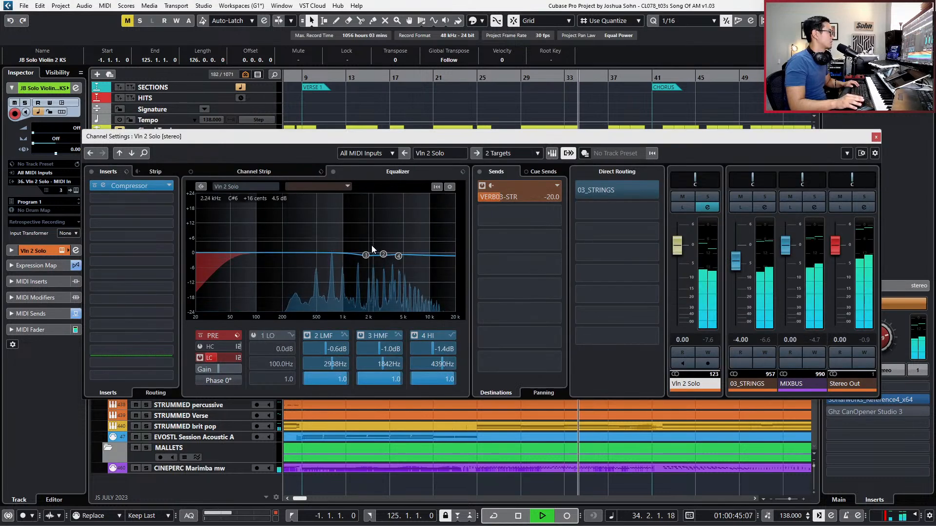
# Stop playback, insert soothe2 after the Compressor on the Vln 2 Solo channel, and close the channel settings.
pyautogui.press('space')
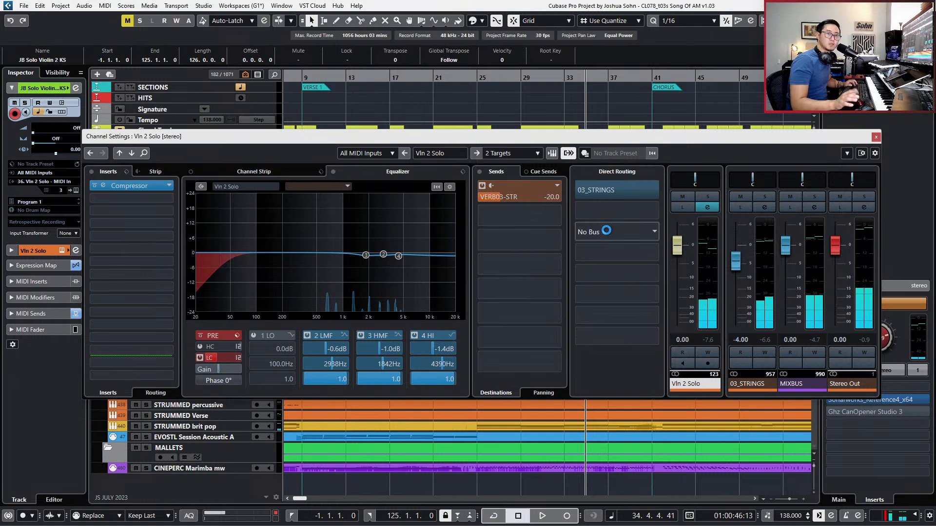
pyautogui.click(168, 201)
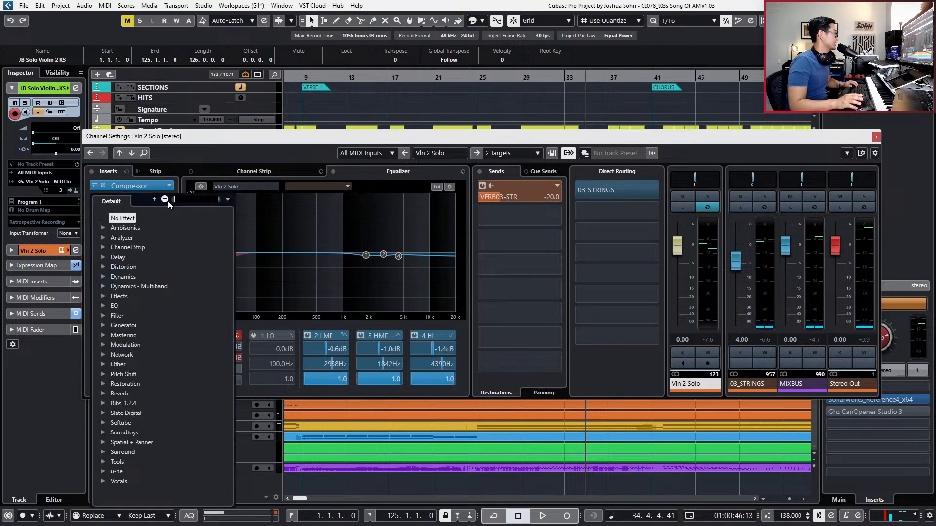
pyautogui.write('sooth')
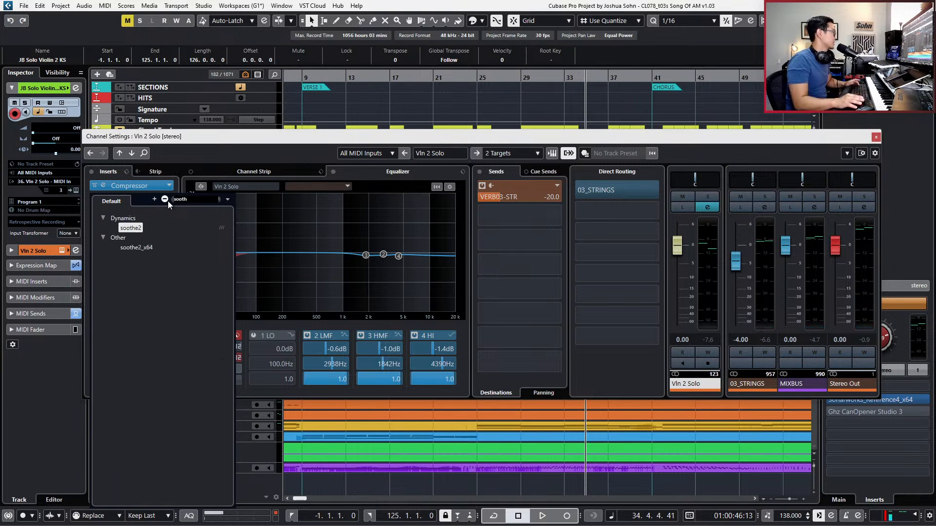
pyautogui.press('Escape')
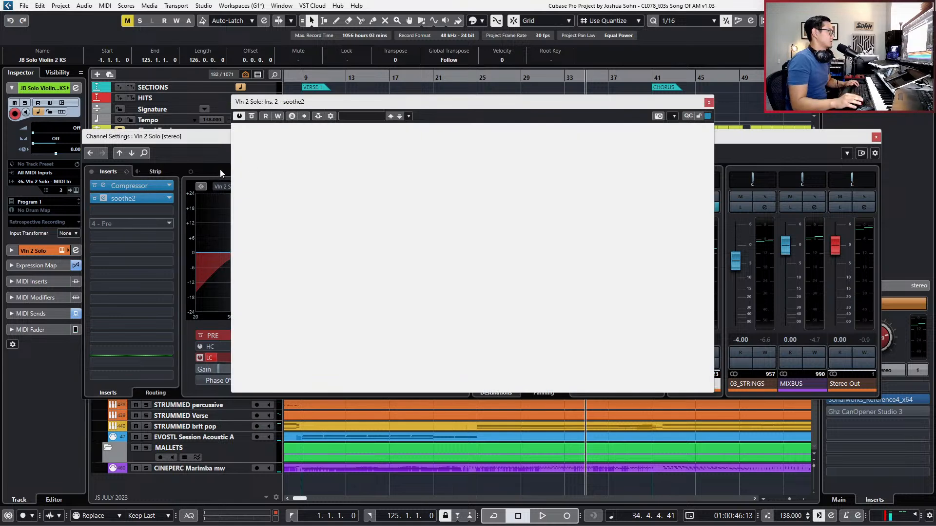
pyautogui.moveTo(559, 100); pyautogui.dragTo(558, 92)
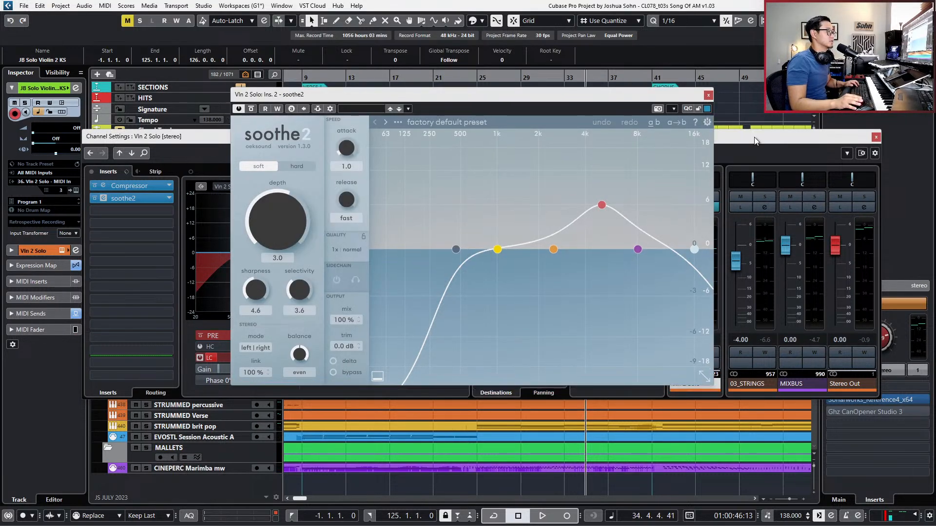
pyautogui.moveTo(754, 141); pyautogui.dragTo(744, 172)
pyautogui.click(866, 169)
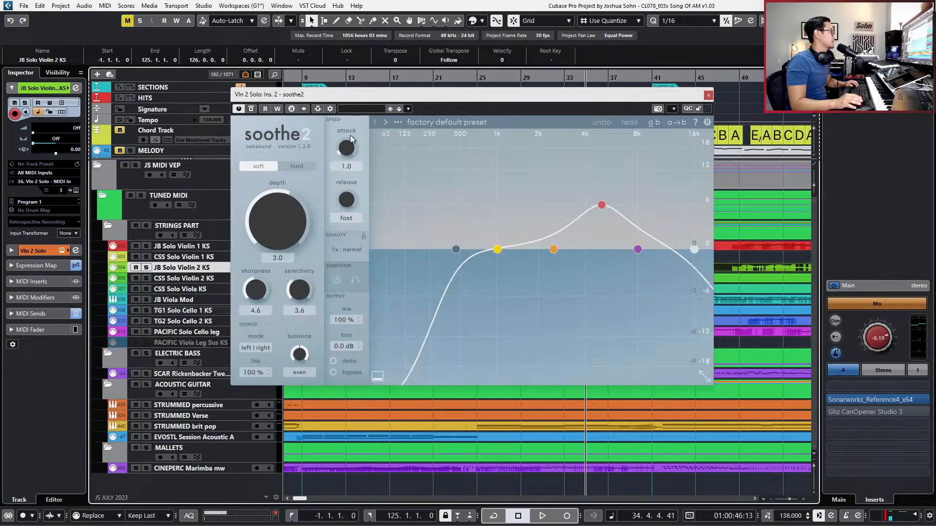
# Load the Orchestral preset "De-shrill violin" in soothe2 and close the plug-in window.
pyautogui.click(422, 124)
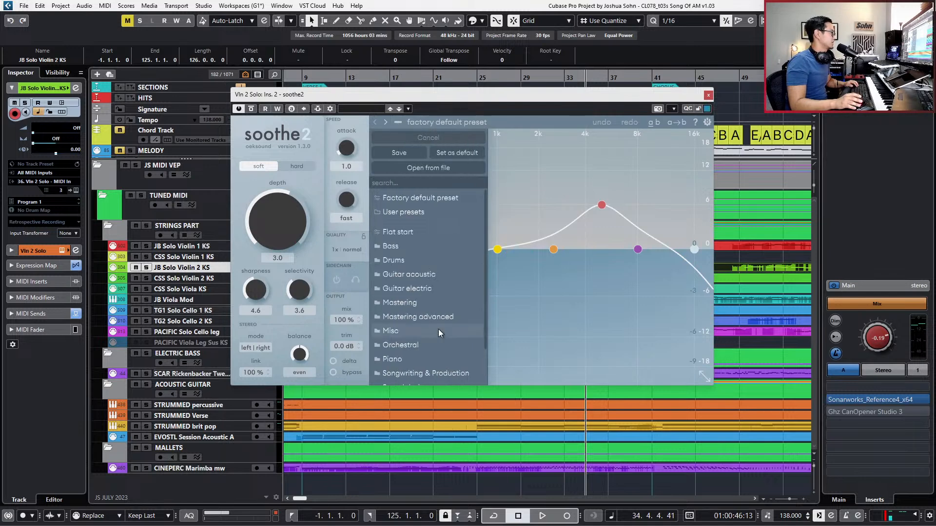
pyautogui.scroll(-2, 438, 331)
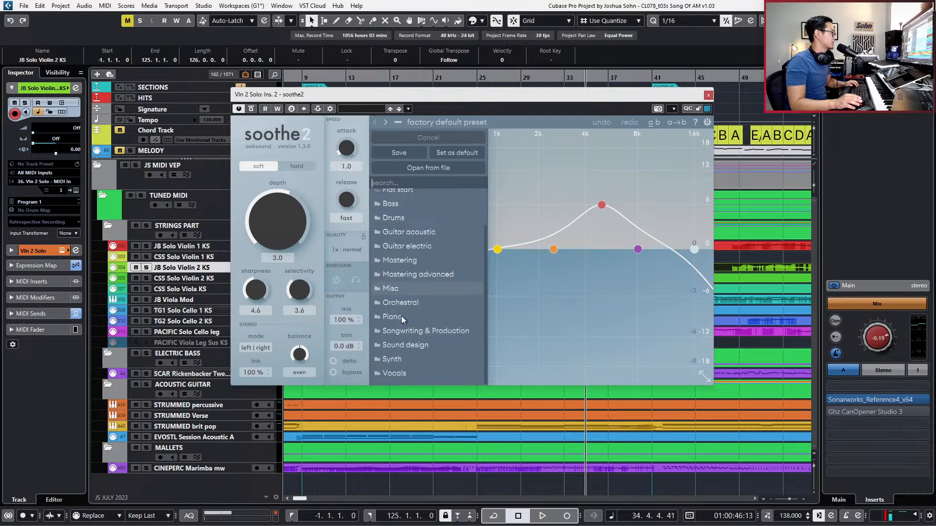
pyautogui.scroll(1, 394, 317)
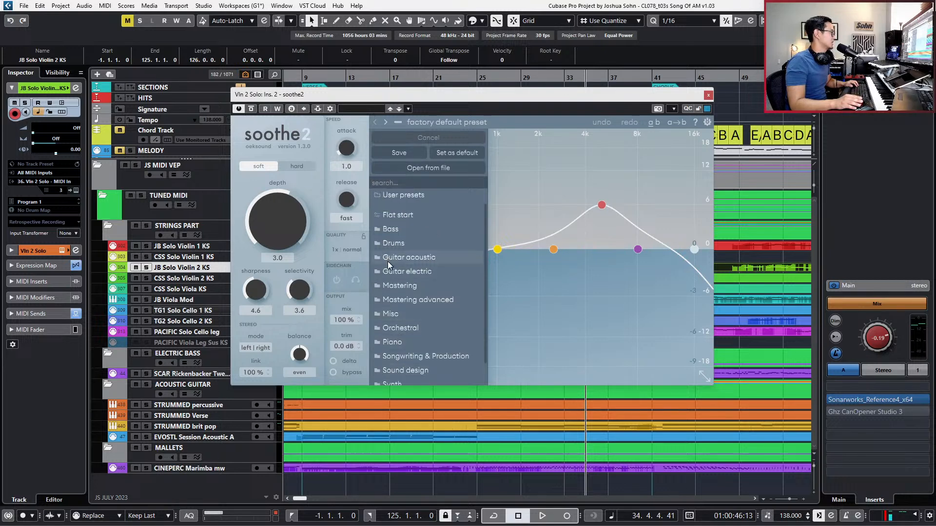
pyautogui.scroll(-1, 385, 282)
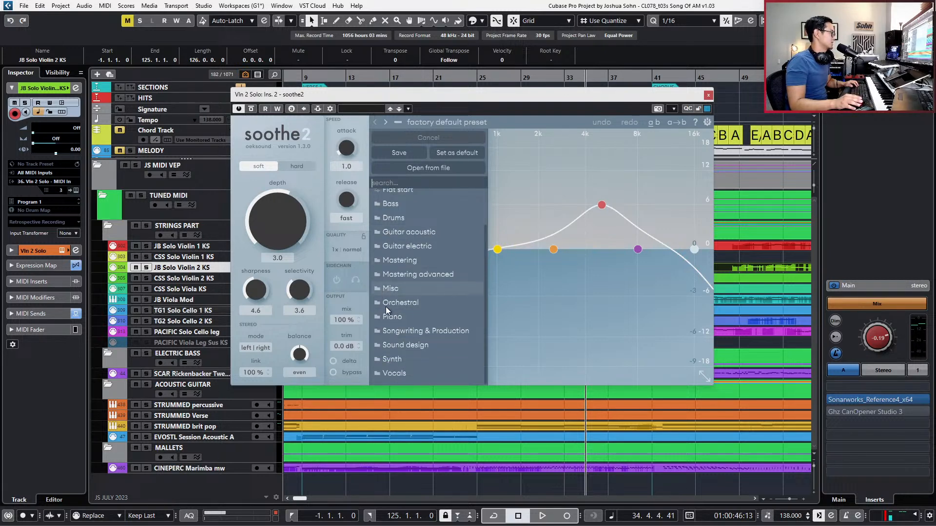
pyautogui.moveTo(388, 310)
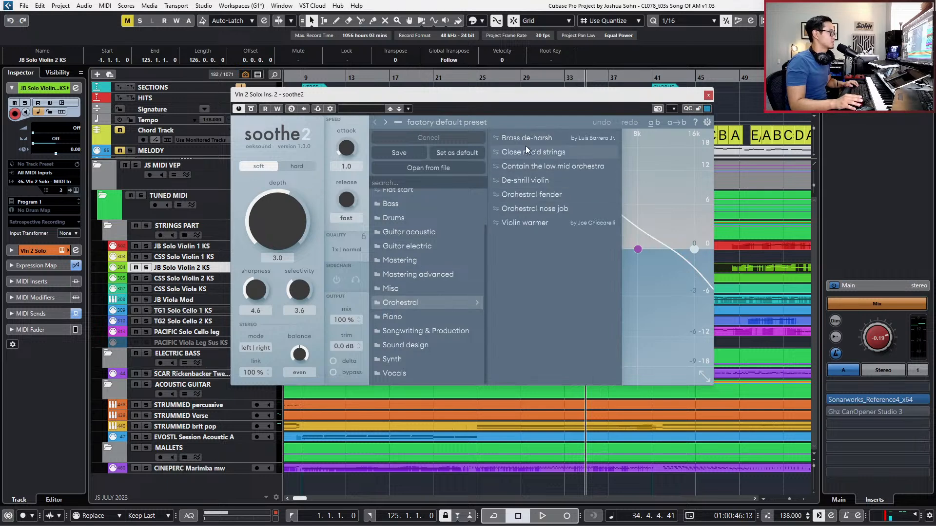
pyautogui.click(540, 180)
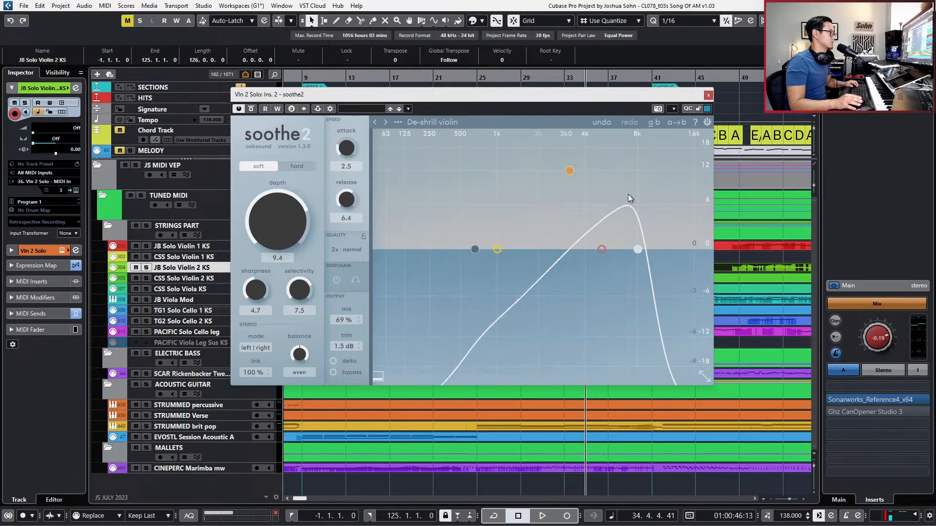
pyautogui.click(708, 96)
# Solo the JB Solo Violin 2 track, listen to it up to around bar 31, and open its part in the note editor.
pyautogui.press('s')
pyautogui.press('space')
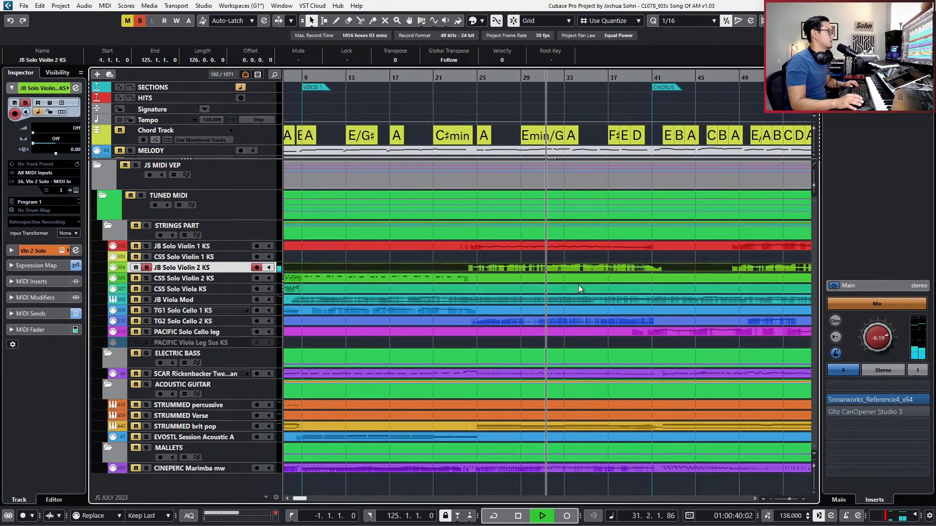
pyautogui.press('space')
pyautogui.doubleClick(578, 265)
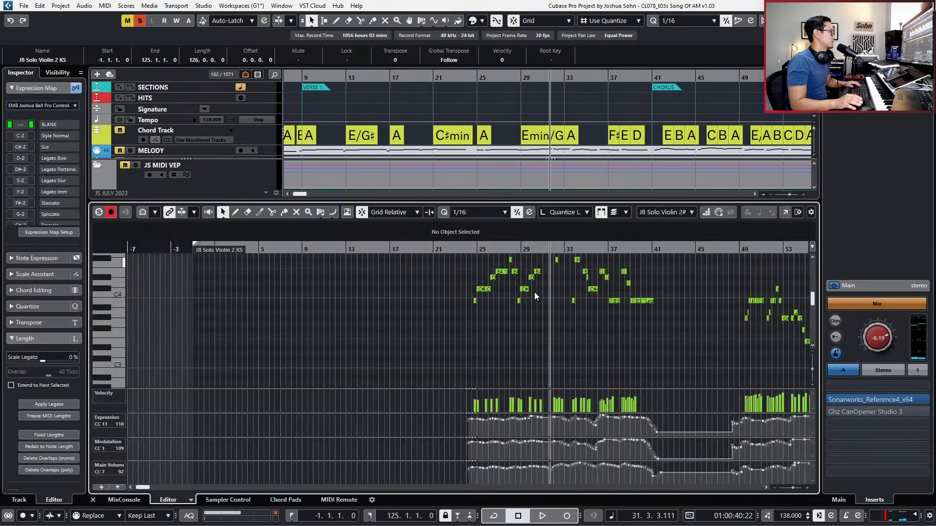
# Audition the soloed Vln 2 Solo channel from bar 27 with soothe2 open, comparing the sound using its bypass, and close the plug-in.
pyautogui.press('e')
pyautogui.click(352, 404)
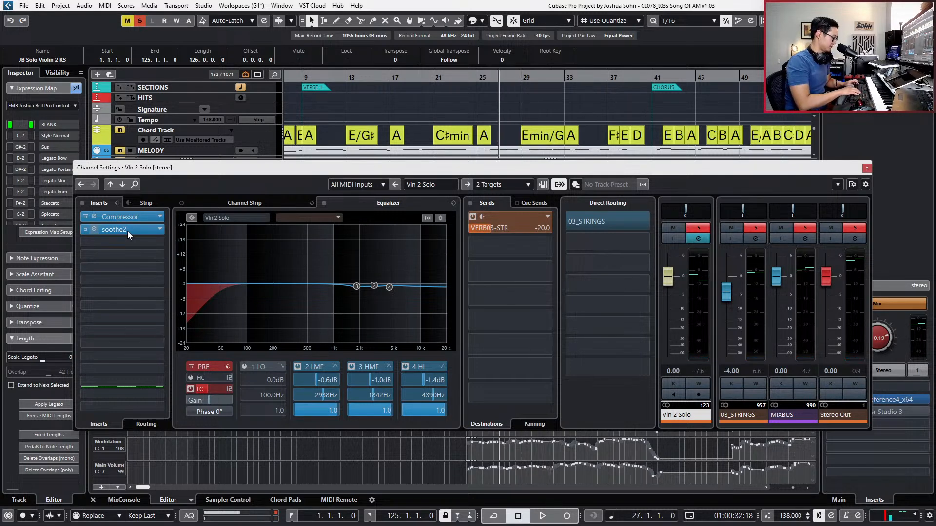
pyautogui.click(127, 231)
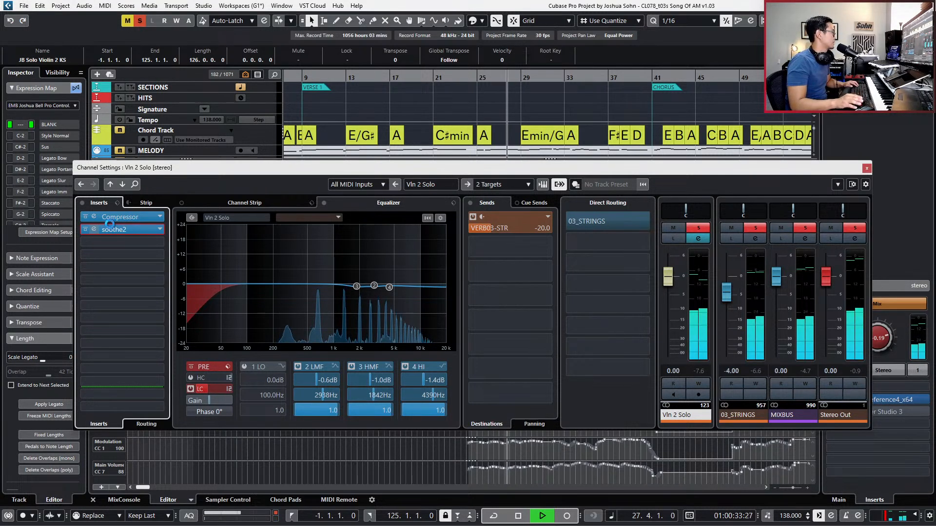
pyautogui.click(121, 231)
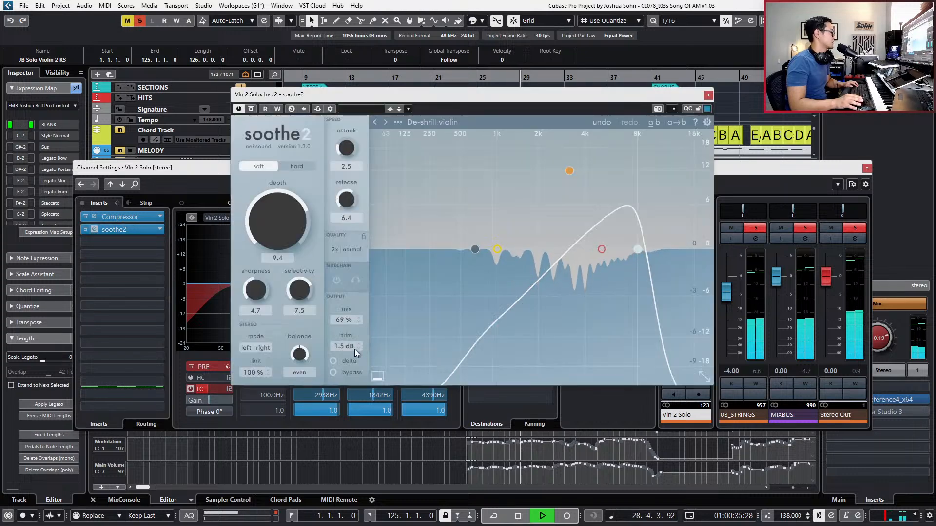
pyautogui.click(334, 373)
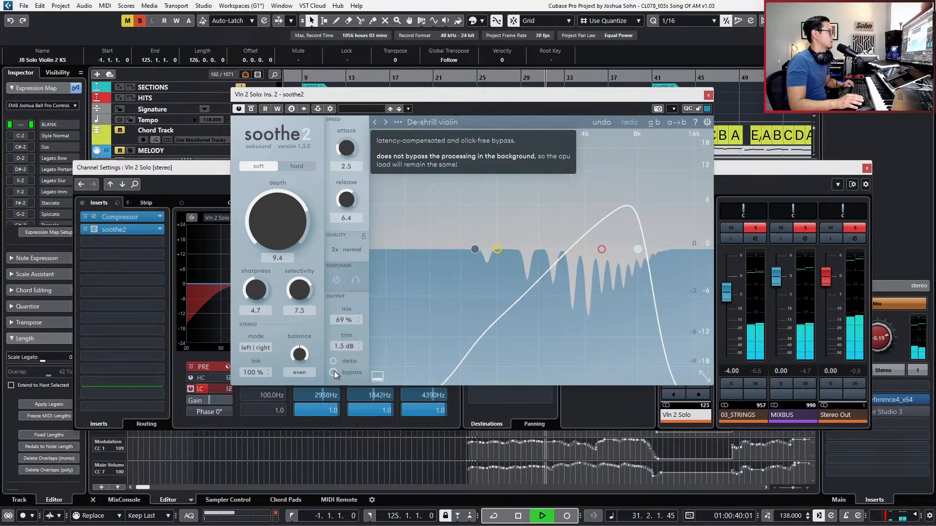
pyautogui.press('space')
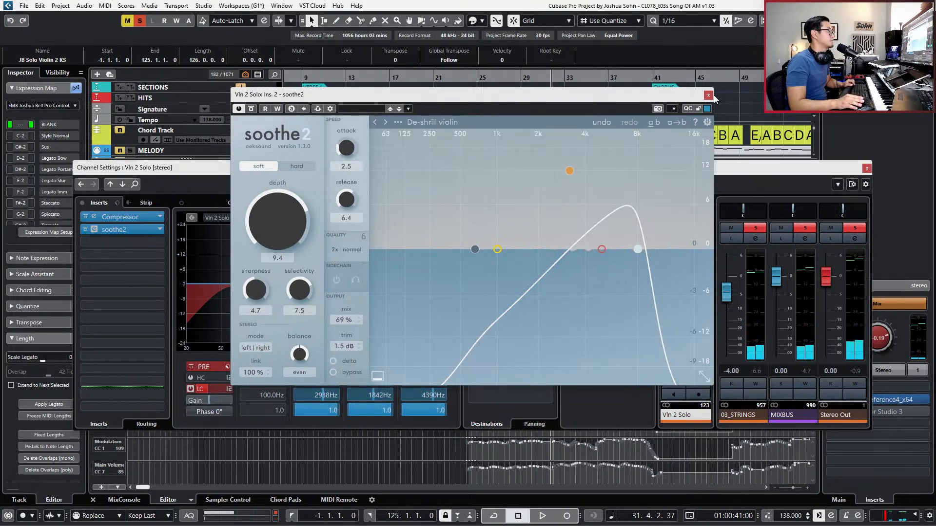
pyautogui.click(708, 95)
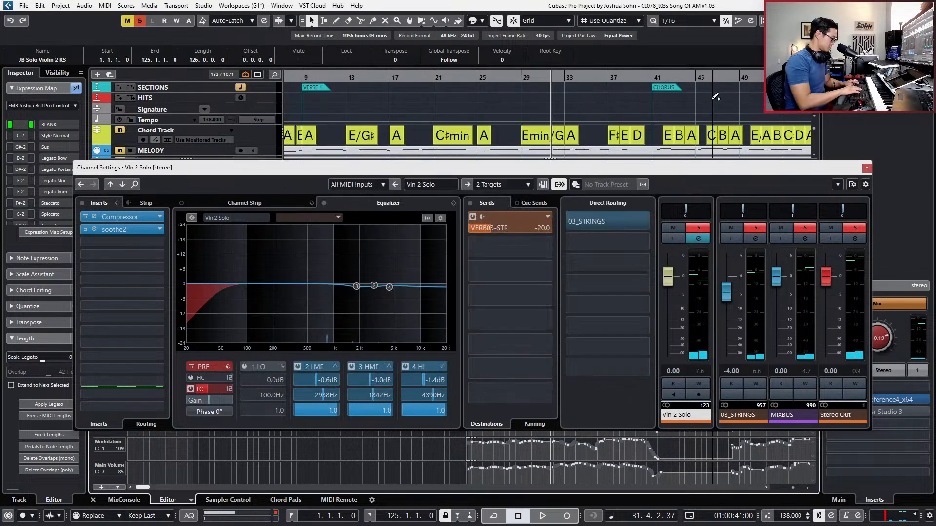
# Return from the soloed track and note editor to the full project, and reopen the Vln 2 Solo channel settings.
pyautogui.click(865, 168)
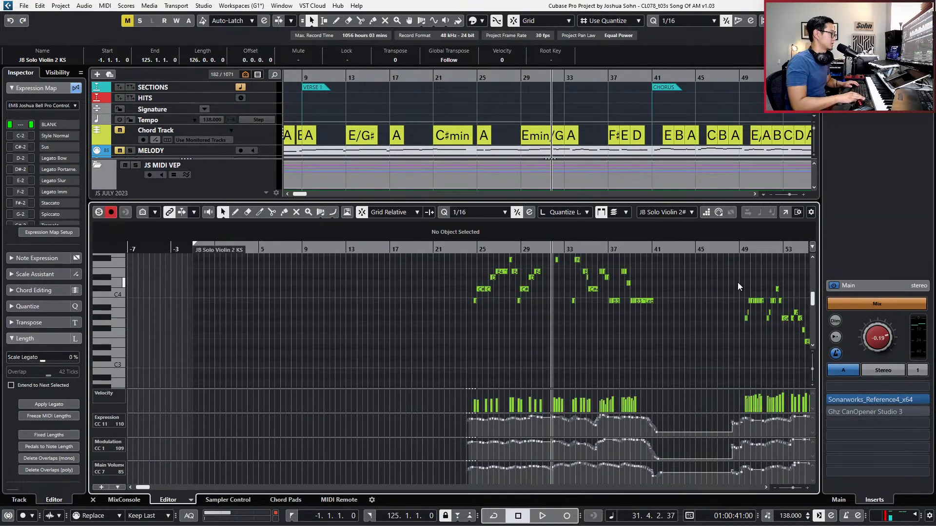
pyautogui.press('Return')
pyautogui.press('e')
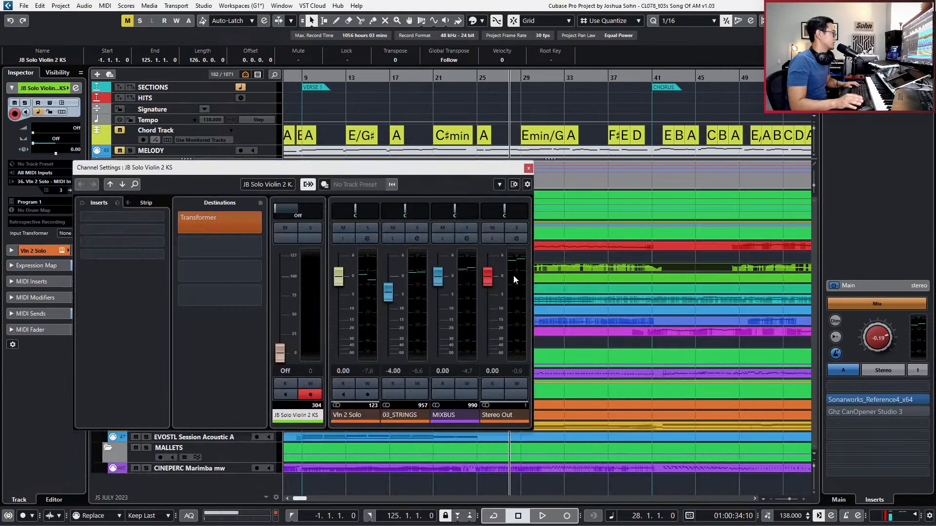
pyautogui.click(345, 415)
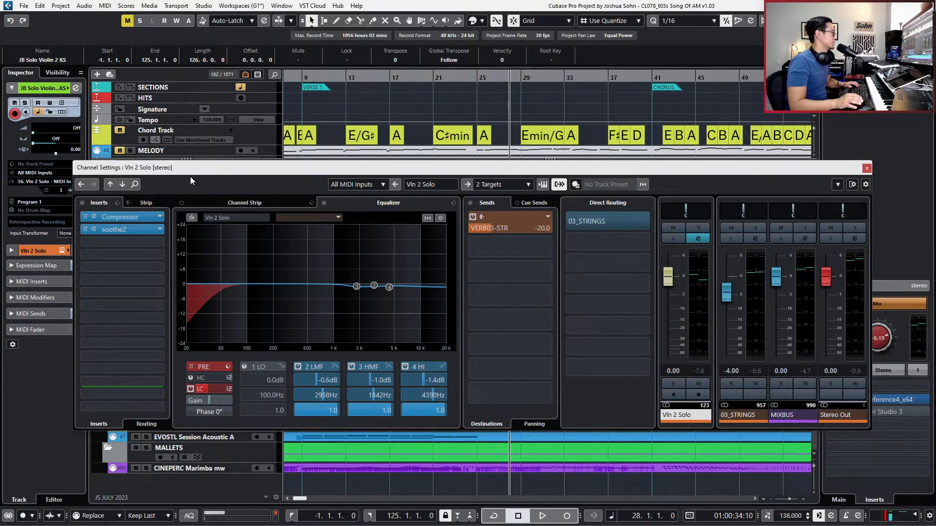
# Enable Vln 2 Solo's low EQ band with a 5.5 dB boost at 267.1 Hz during playback, and raise the channel level to 1.16.
pyautogui.click(244, 367)
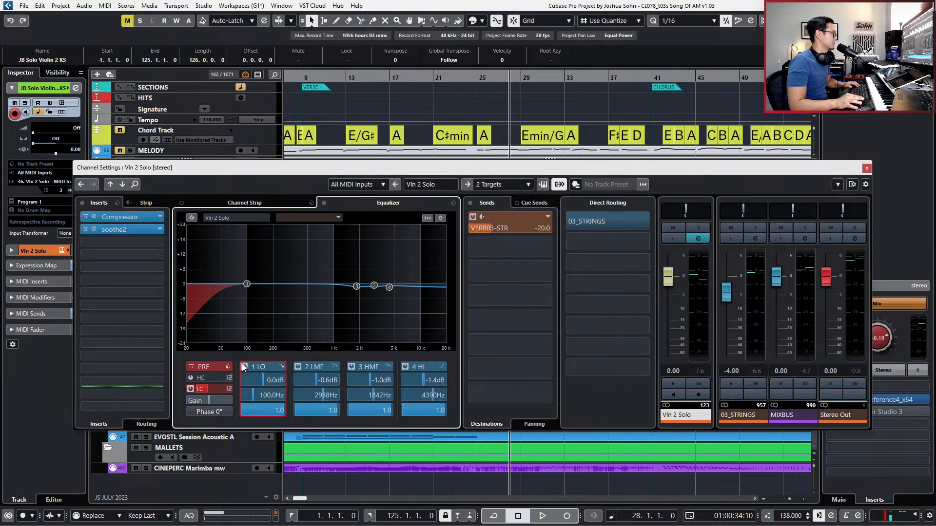
pyautogui.moveTo(246, 282); pyautogui.dragTo(288, 272)
pyautogui.press('space')
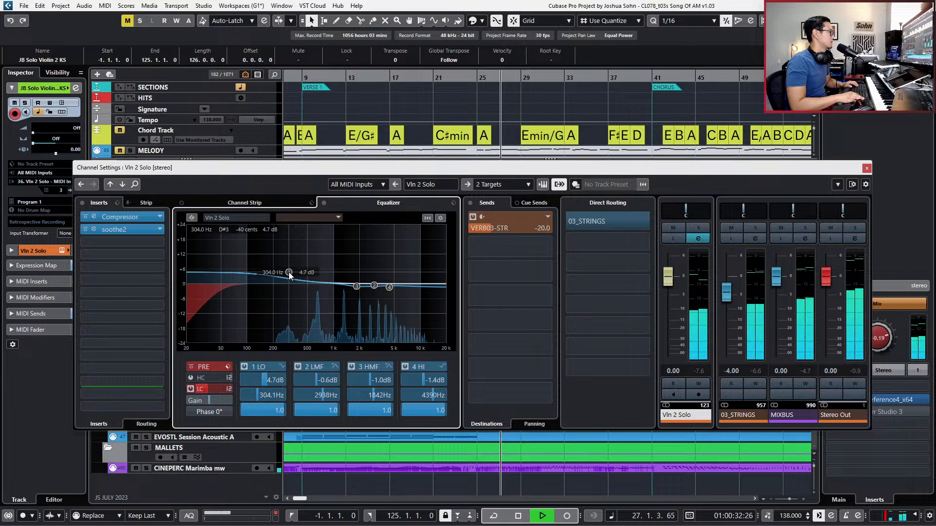
pyautogui.moveTo(289, 272); pyautogui.dragTo(283, 270)
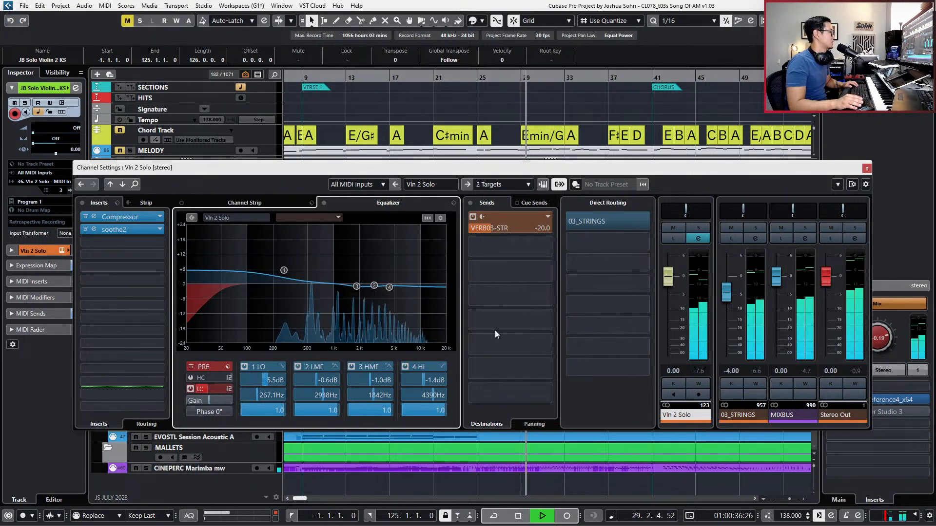
pyautogui.moveTo(663, 285); pyautogui.dragTo(667, 279)
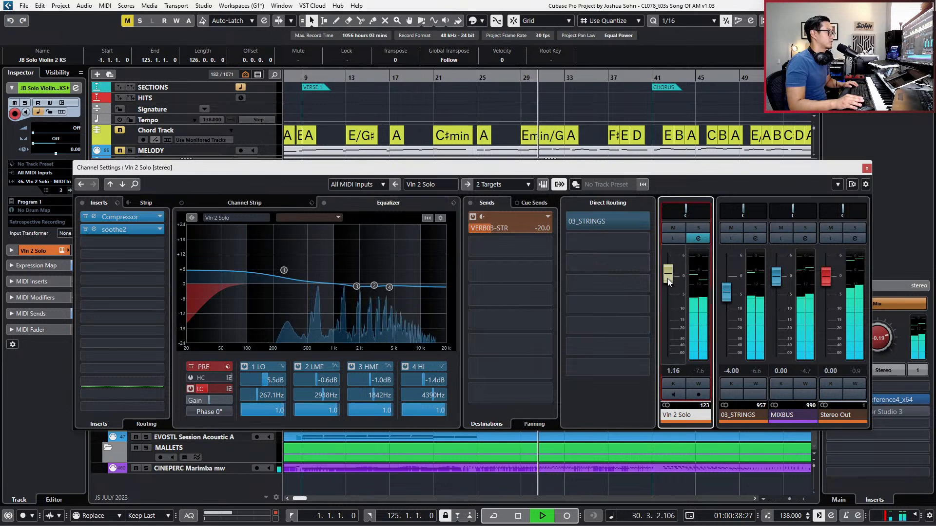
pyautogui.click(867, 168)
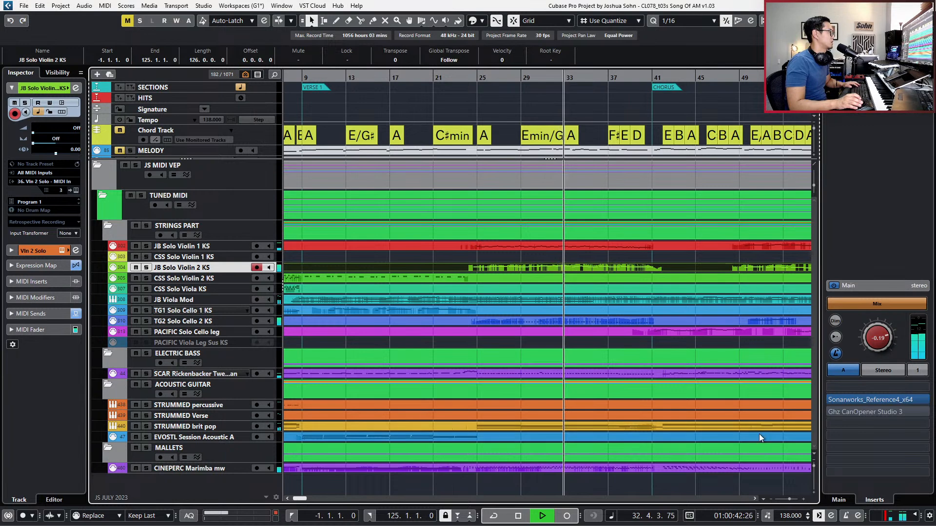
# Readjust Vln 2 Solo's EQ: LO 6.3 dB at 394.1 Hz, LMF -1.6 dB at 2900 Hz, and HMF -2.8 dB at 1618 Hz.
pyautogui.press('e')
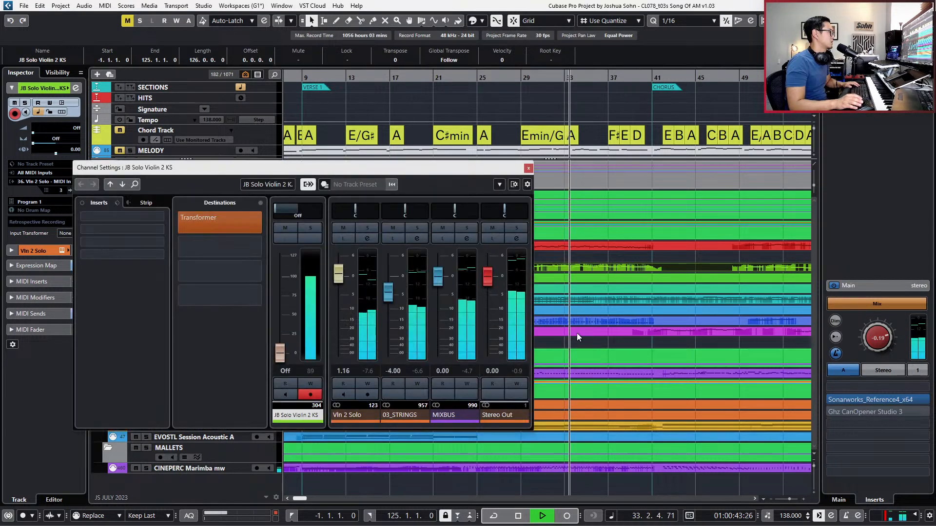
pyautogui.click(350, 416)
pyautogui.moveTo(289, 265)
pyautogui.mouseDown()
pyautogui.moveTo(302, 261)
pyautogui.moveTo(299, 273)
pyautogui.mouseUp()
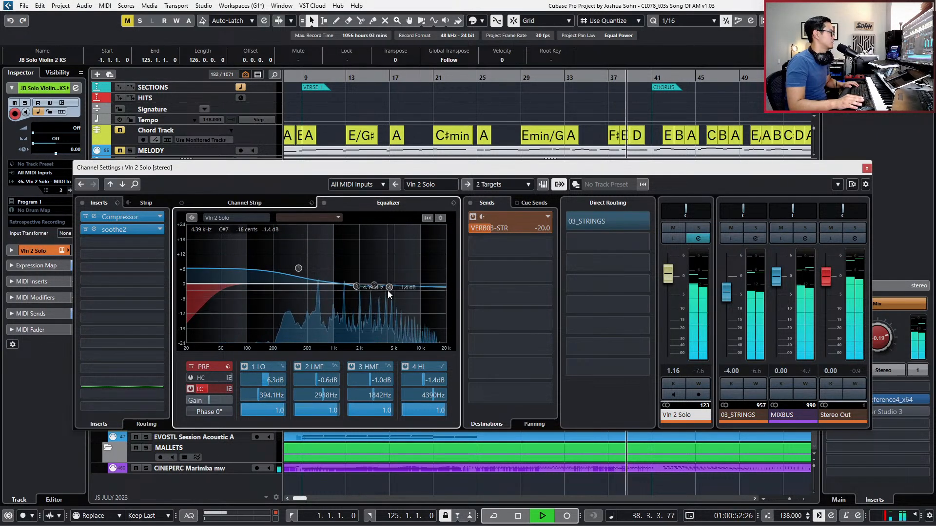
pyautogui.moveTo(375, 286); pyautogui.dragTo(352, 290)
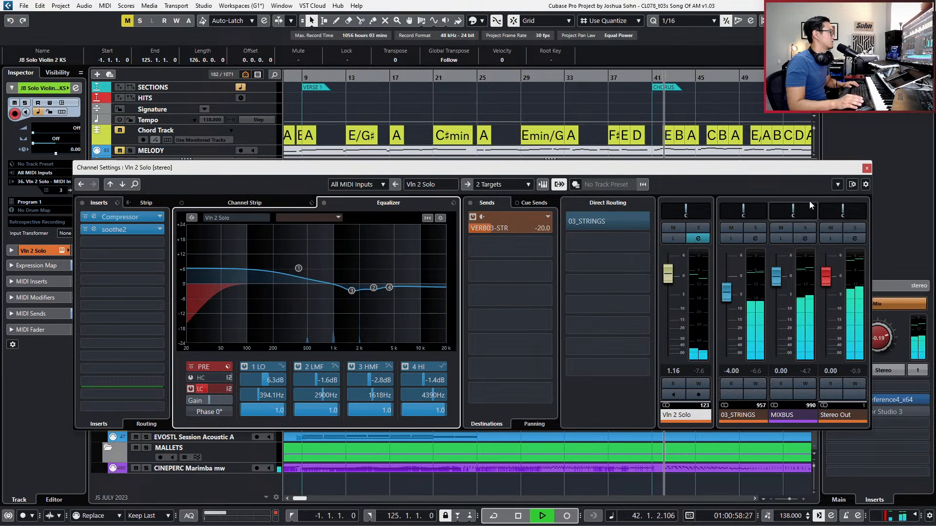
# Leave the Vln 2 Solo channel settings for the full project view, stop playback, and return the playback position to bar 39.
pyautogui.press('g')
pyautogui.press('g')
pyautogui.press('g')
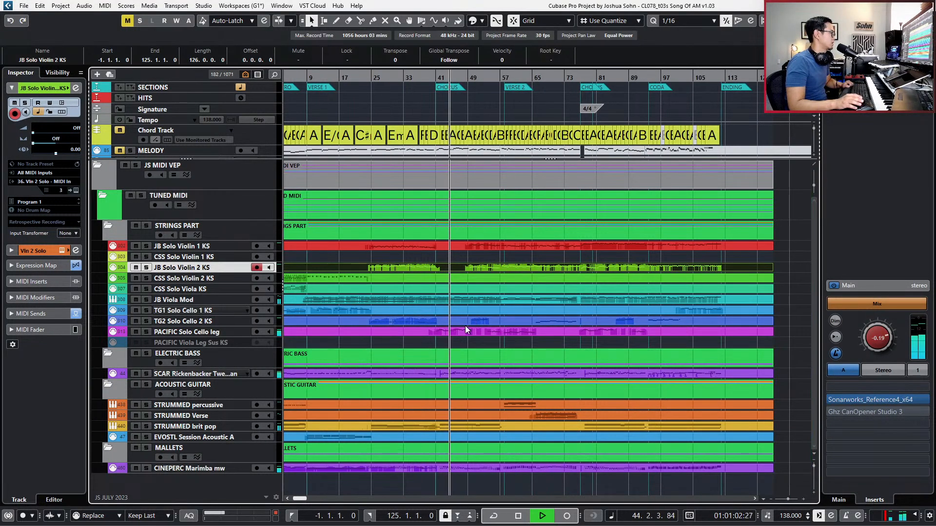
pyautogui.press('space')
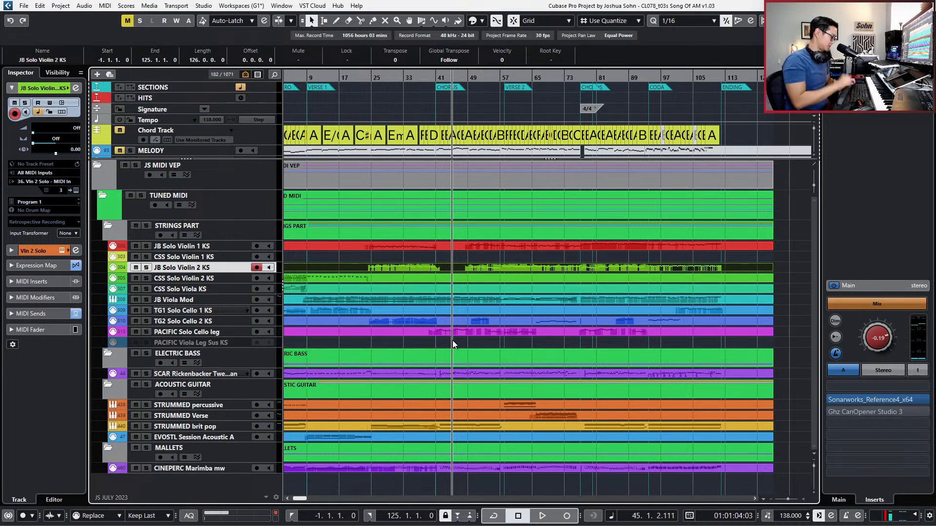
pyautogui.press('KP_Subtract')
pyautogui.press('KP_Add')
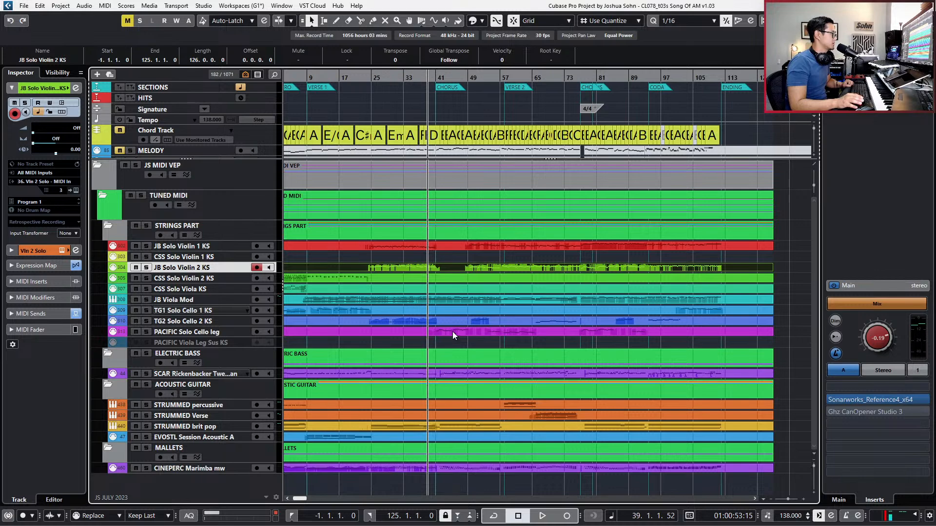
# Open the PACIFIC Solo Cello leg notes around the chorus and audition the cello's entrance from bar 39.
pyautogui.doubleClick(452, 332)
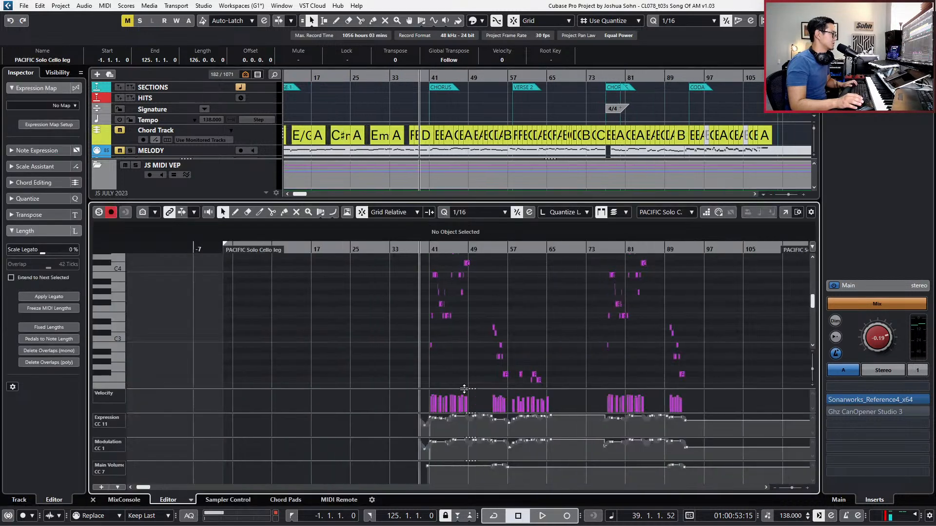
pyautogui.scroll(3, 439, 436)
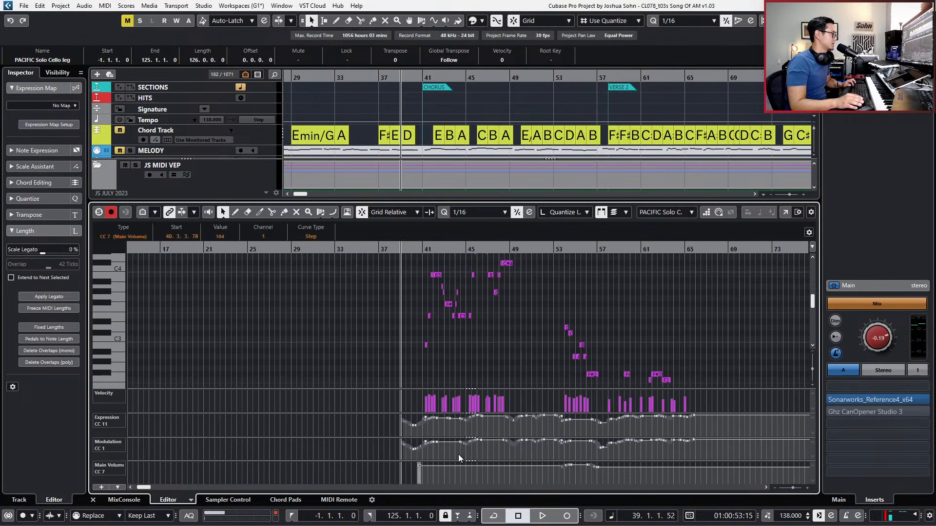
pyautogui.click(458, 454)
pyautogui.scroll(2, 458, 455)
pyautogui.scroll(-1, 493, 333)
pyautogui.scroll(-2, 493, 332)
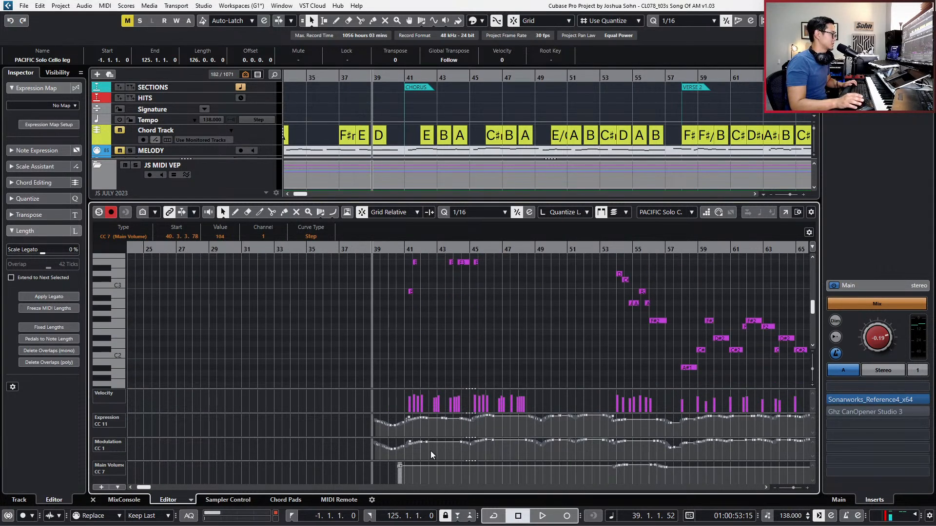
pyautogui.press('space')
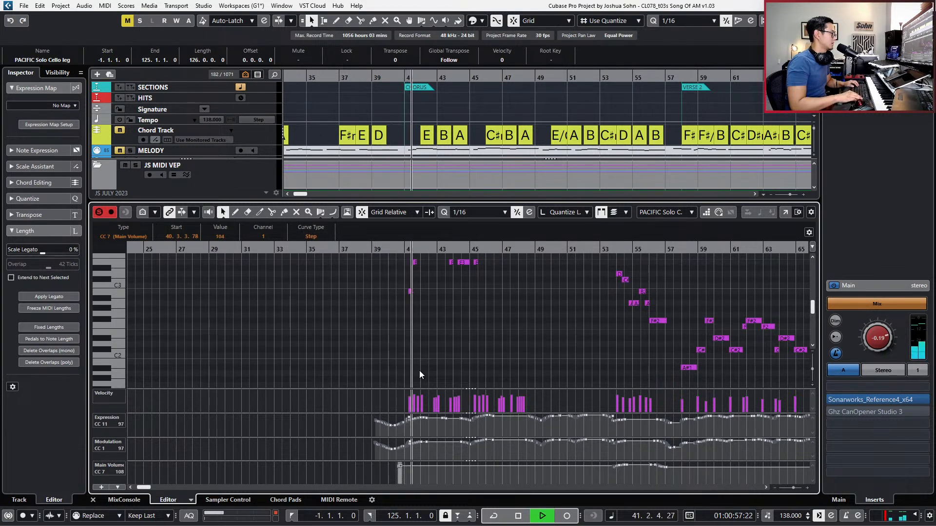
pyautogui.press('space')
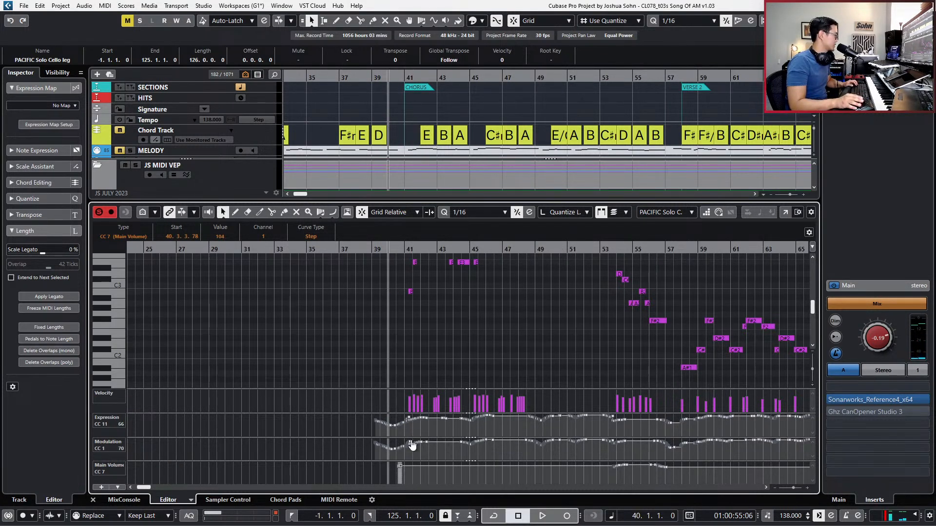
# Raise the PACIFIC Solo Cello leg's Main Volume point just before bar 41 to 114, and leave the note editor.
pyautogui.moveTo(399, 466); pyautogui.dragTo(400, 462)
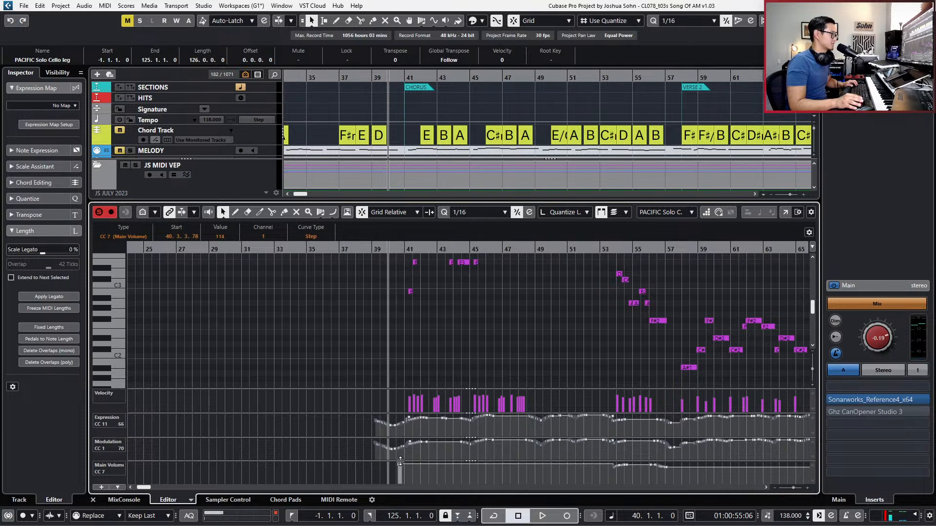
pyautogui.click(581, 481)
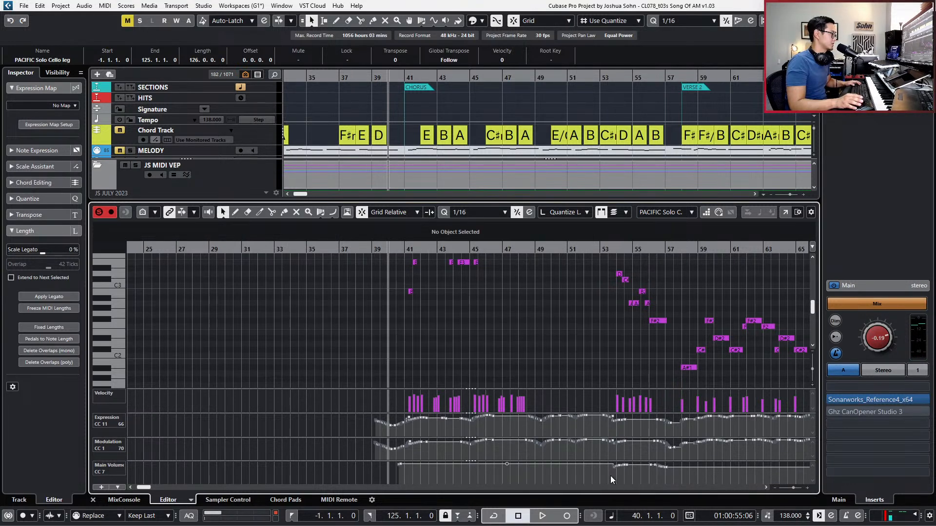
pyautogui.hotkey('ctrl', 'alt', 'e')
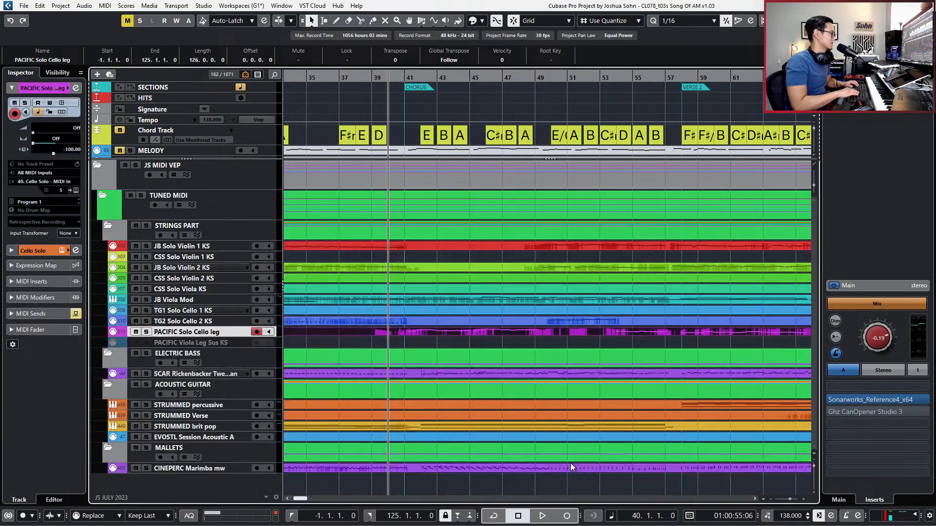
# Open the Cello Solo audio channel's settings from the PACIFIC Solo Cello leg track and play the passage leading into the chorus.
pyautogui.click(555, 369)
pyautogui.press('e')
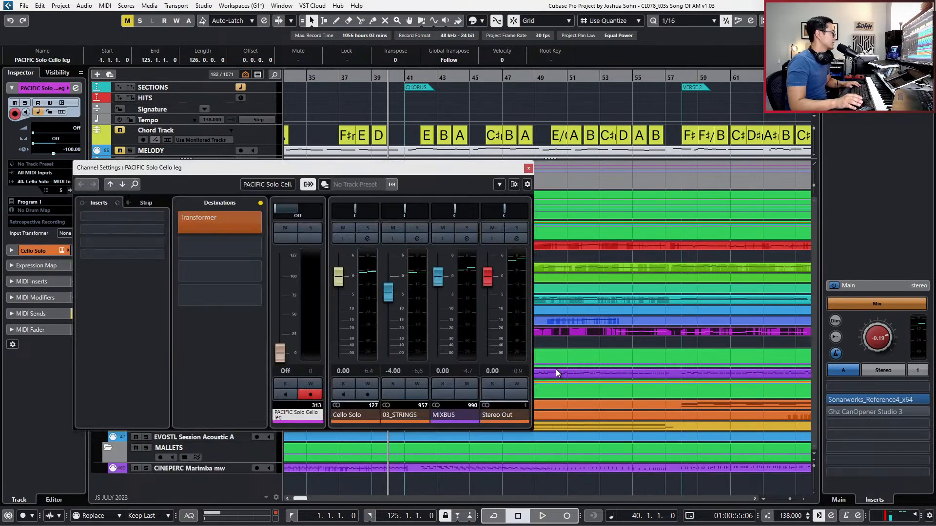
pyautogui.click(363, 415)
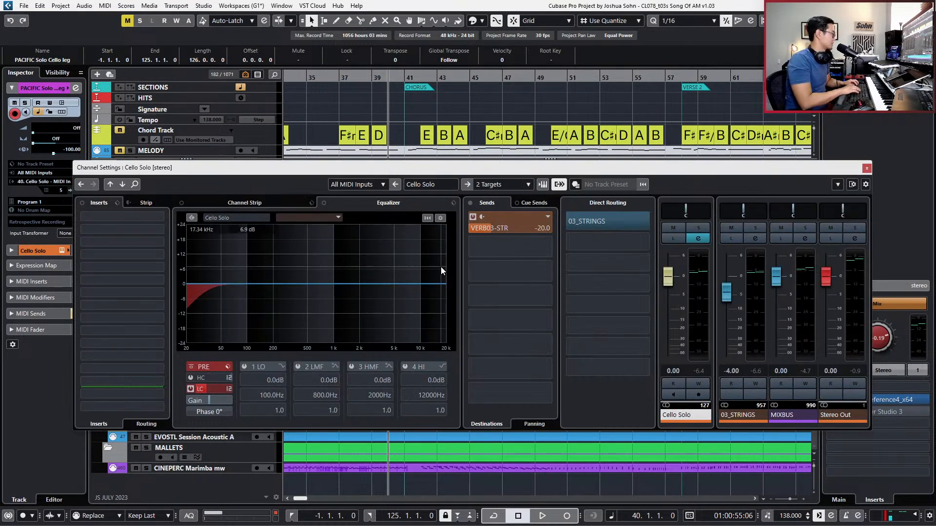
pyautogui.press('space')
pyautogui.press('space')
pyautogui.press('space')
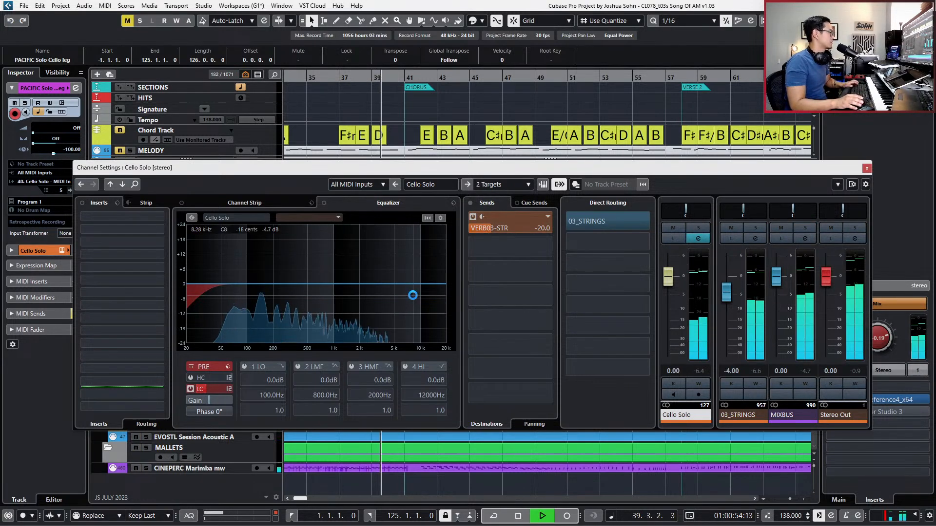
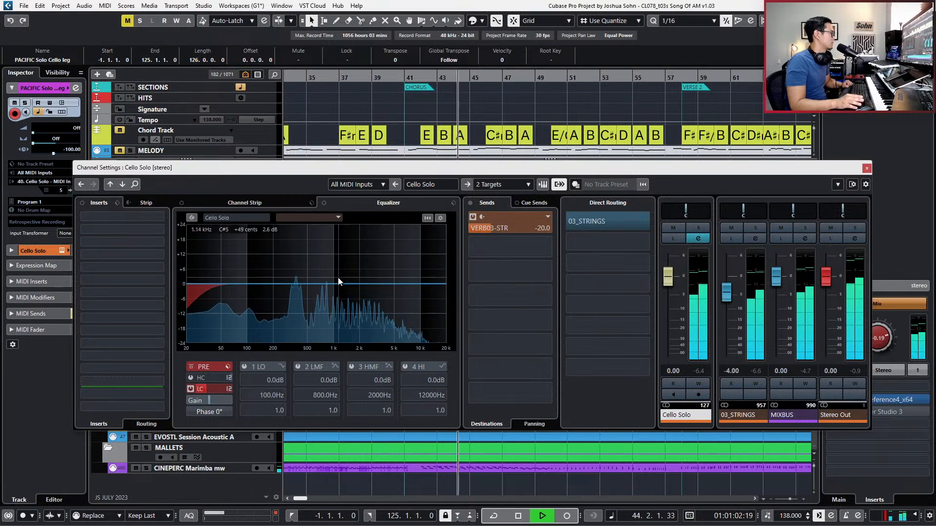
# Shape Cello Solo's EQ during playback: HMF -2.2 dB at 2789 Hz, and LMF 1.5 dB at 460.4 Hz with a Q of 0.1.
pyautogui.click(368, 289)
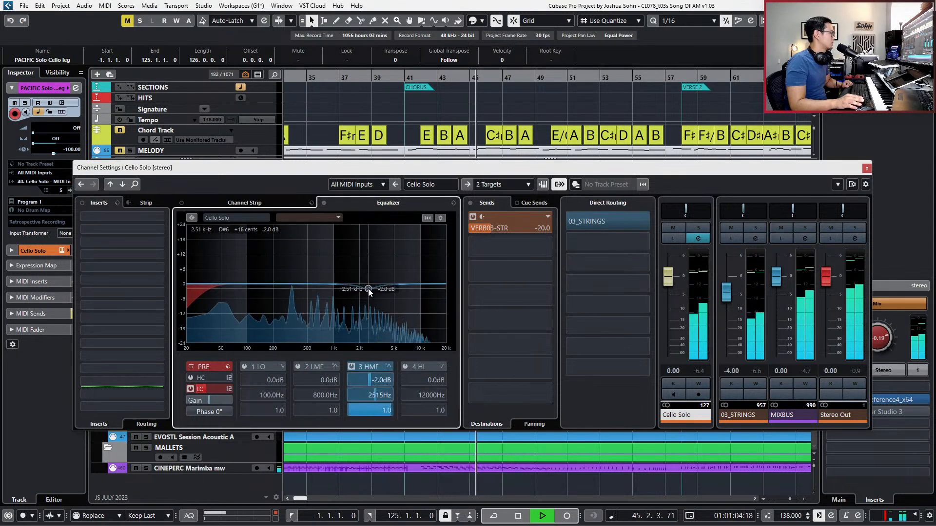
pyautogui.moveTo(368, 289); pyautogui.dragTo(372, 289)
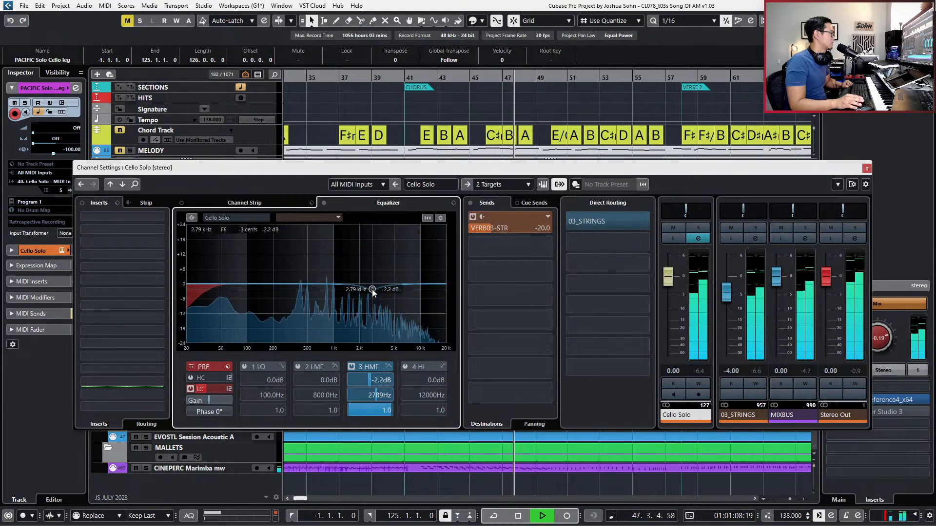
pyautogui.click(276, 277)
pyautogui.moveTo(276, 277); pyautogui.dragTo(305, 273)
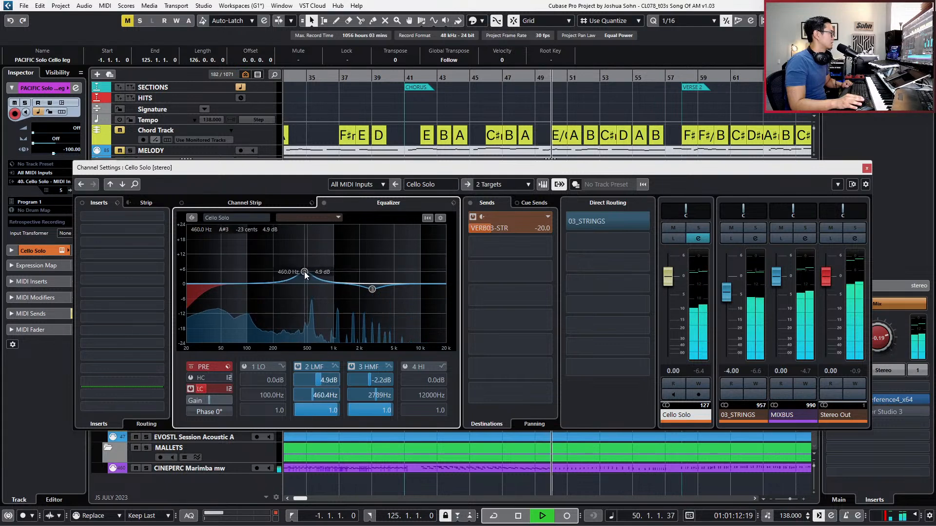
pyautogui.moveTo(330, 411); pyautogui.dragTo(324, 382)
# Enable Cello Solo's LO band at 2.2 dB and 169.7 Hz, raise the low-cut frequency, and close the channel settings.
pyautogui.click(244, 367)
pyautogui.moveTo(244, 283); pyautogui.dragTo(266, 278)
pyautogui.moveTo(200, 388); pyautogui.dragTo(229, 389)
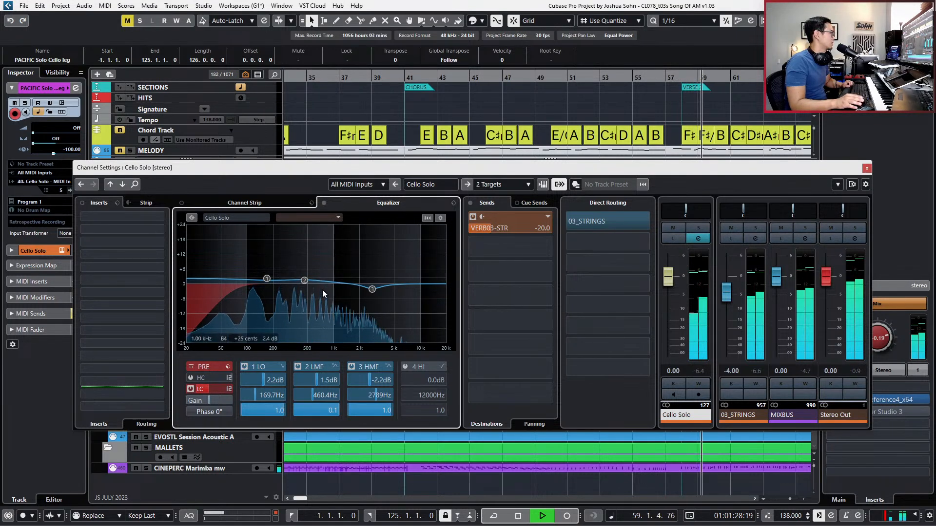
pyautogui.click(867, 168)
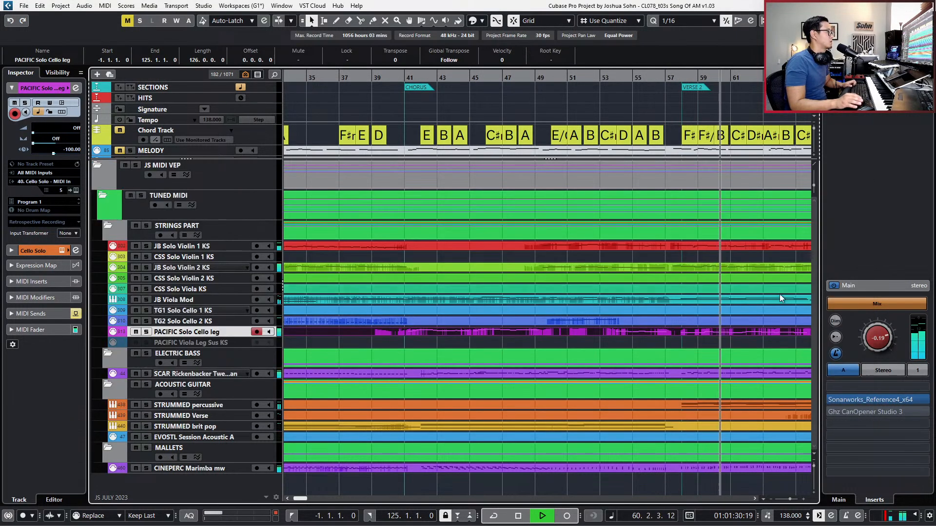
# Listen to the full arrangement through to bar 66, then return the playback position to bar 49 with JB Solo Violin 2 KS selected.
pyautogui.press('g')
pyautogui.press('g')
pyautogui.press('g')
pyautogui.press('g')
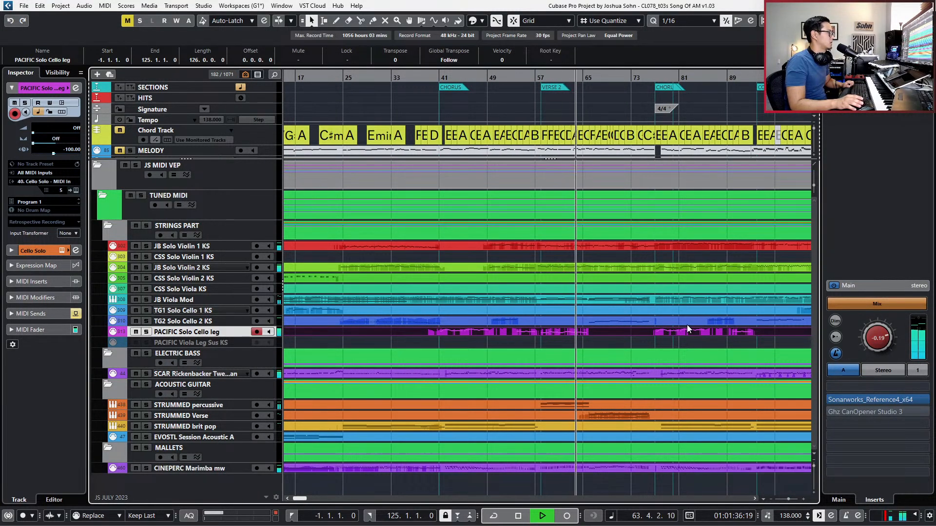
pyautogui.press('g')
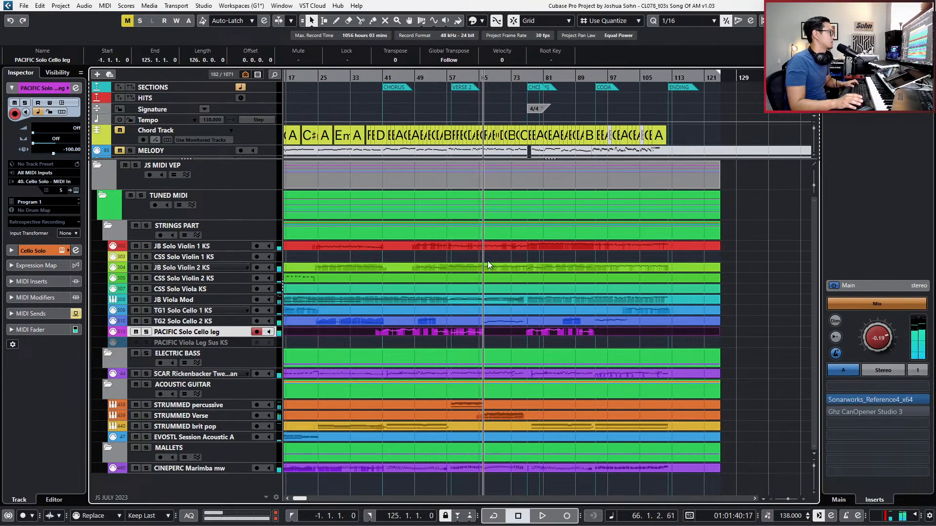
pyautogui.press('space')
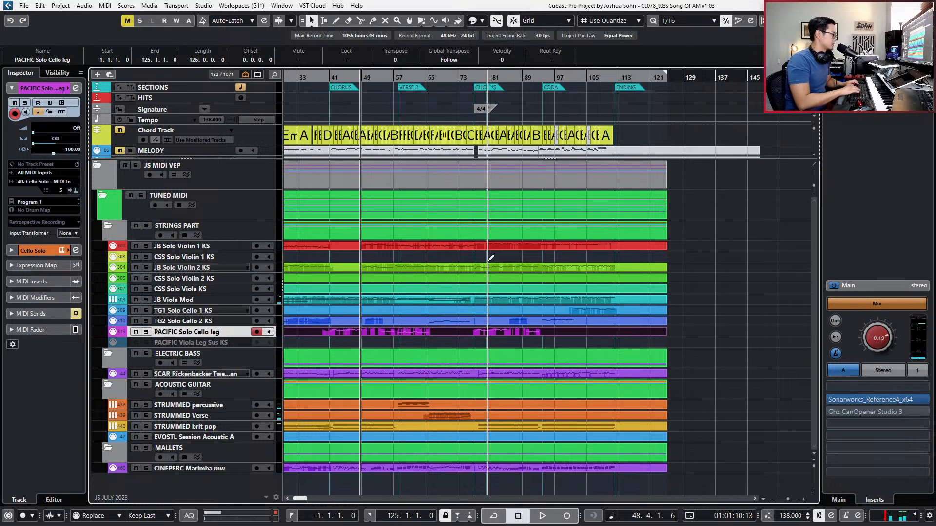
pyautogui.hotkey('alt', 'Right')
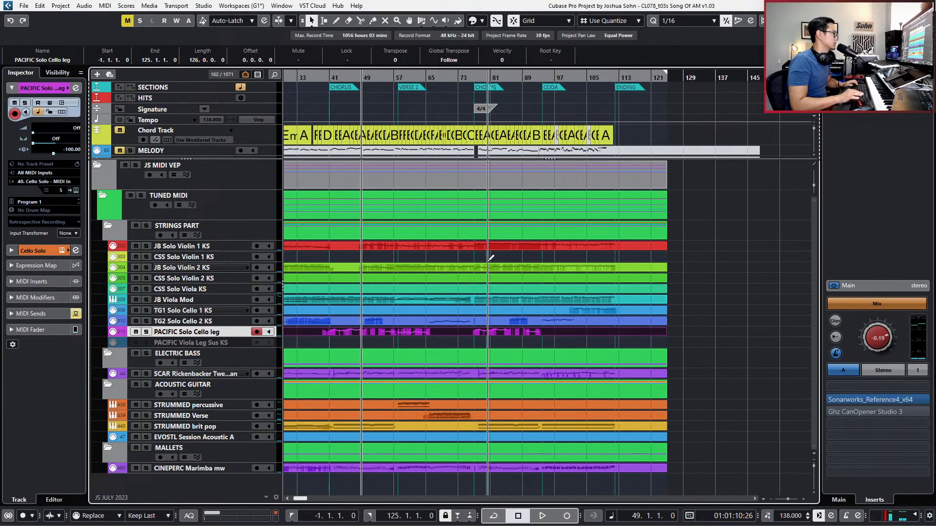
pyautogui.click(381, 270)
pyautogui.press('h')
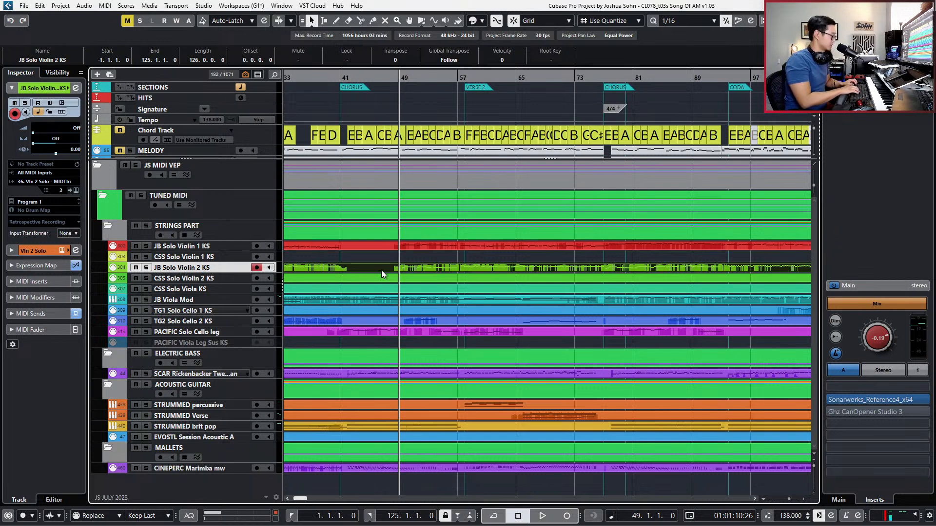
# Solo JB Solo Violin 1 KS and audition it from bar 49 and again around the start of Verse 2.
pyautogui.click(417, 245)
pyautogui.press('s')
pyautogui.press('space')
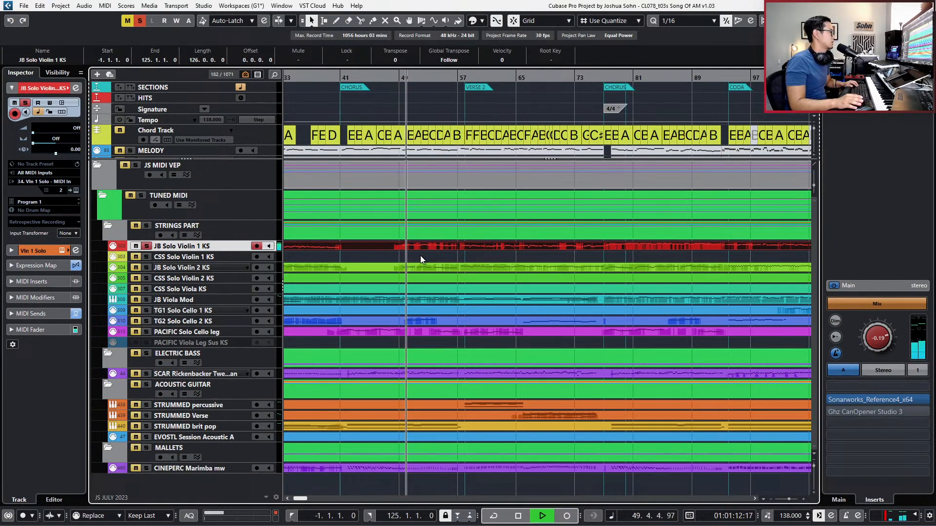
pyautogui.press('space')
pyautogui.press('shift+KP_Add')
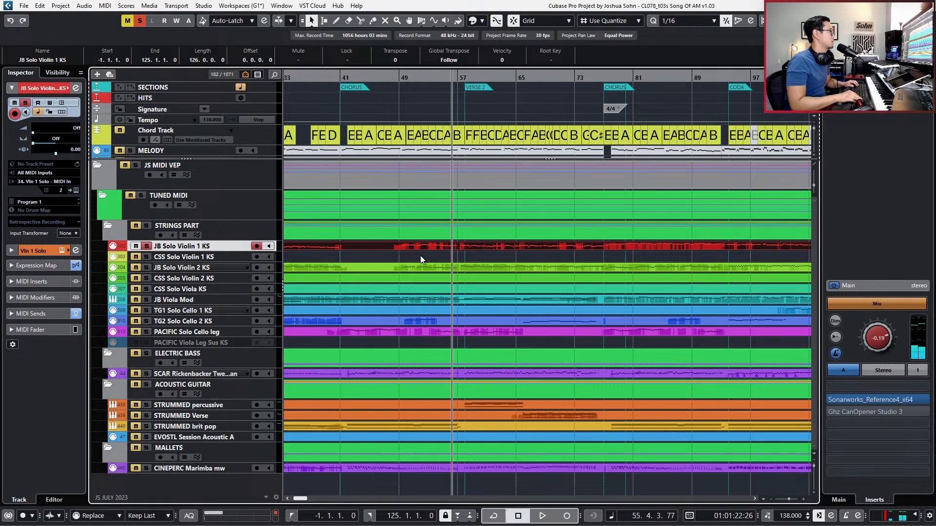
pyautogui.press('space')
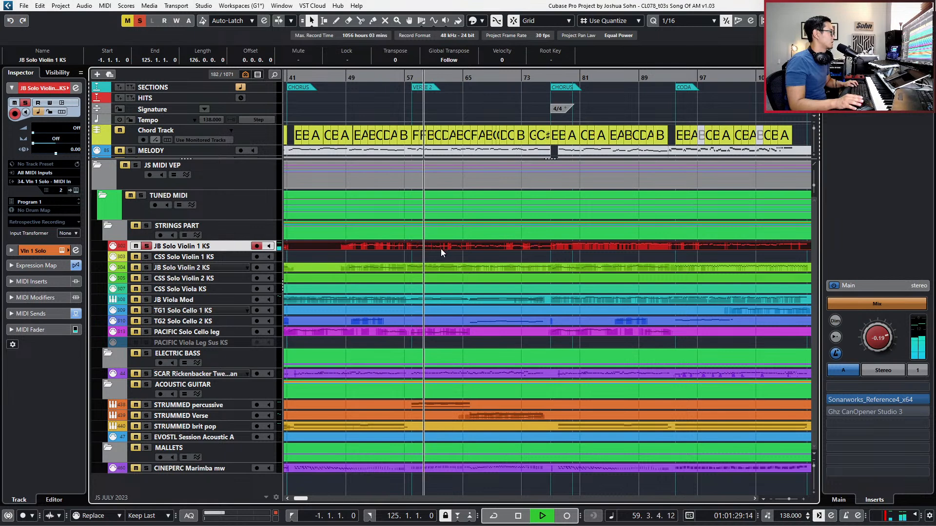
pyautogui.press('space')
# Audition JB Solo Violin 2 KS soloed at the start of Verse 2, then unsolo it and return to bar 57.
pyautogui.click(428, 262)
pyautogui.click(428, 265)
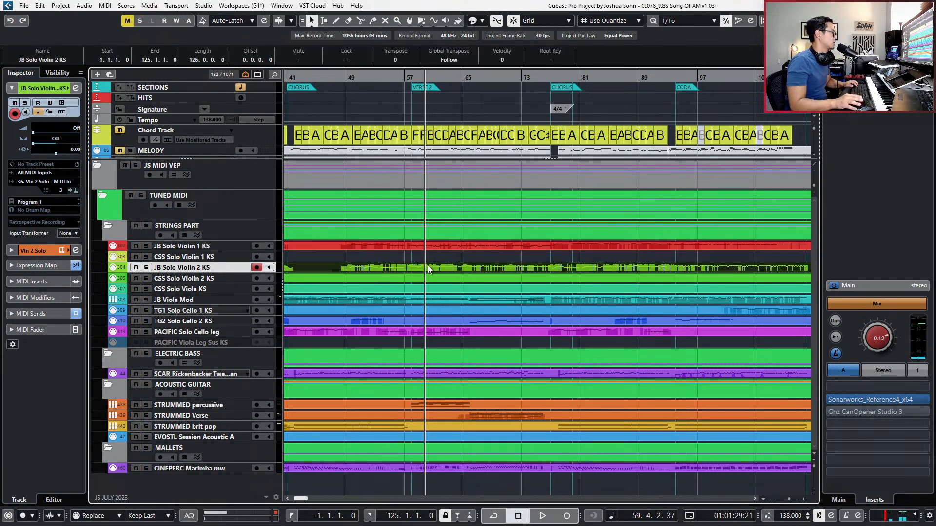
pyautogui.press('KP_0')
pyautogui.press('space')
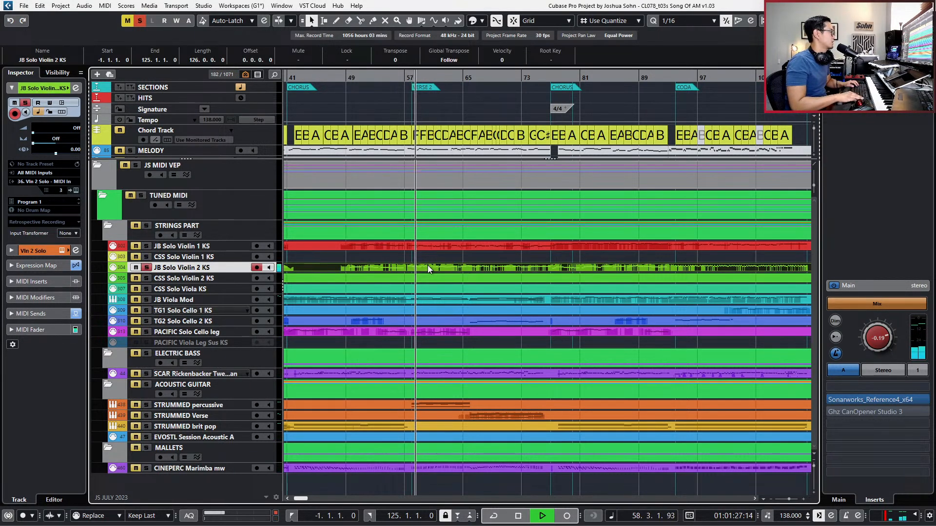
pyautogui.press('space')
pyautogui.press('Left')
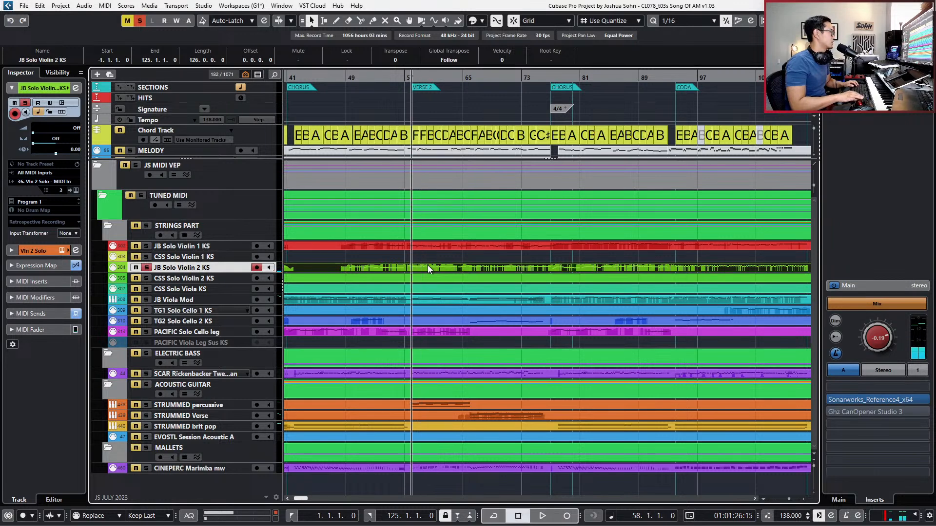
pyautogui.press('Left')
pyautogui.press('s')
# Review the JB Solo Violin 1 KS notes around Verse 2, and open the track's Vln 1 Solo instrument window.
pyautogui.click(423, 244)
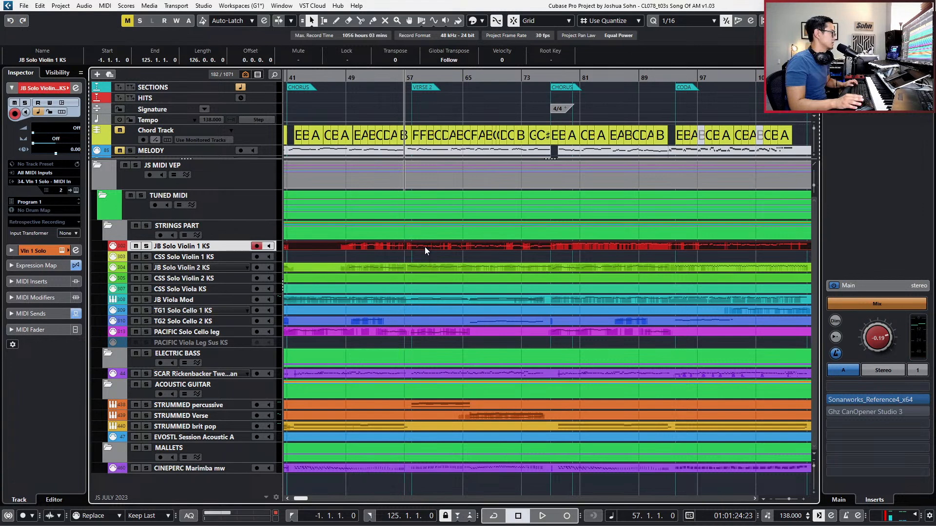
pyautogui.doubleClick(425, 247)
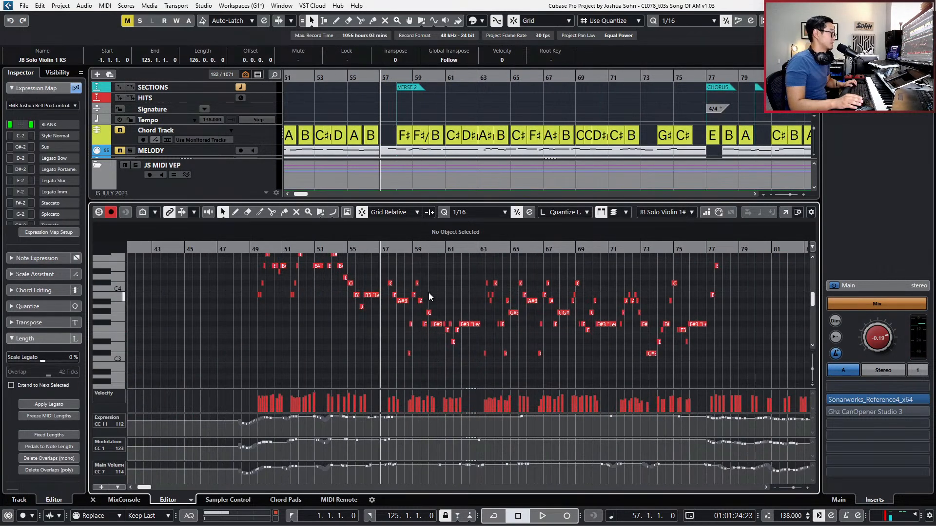
pyautogui.hotkey('ctrl', 'e')
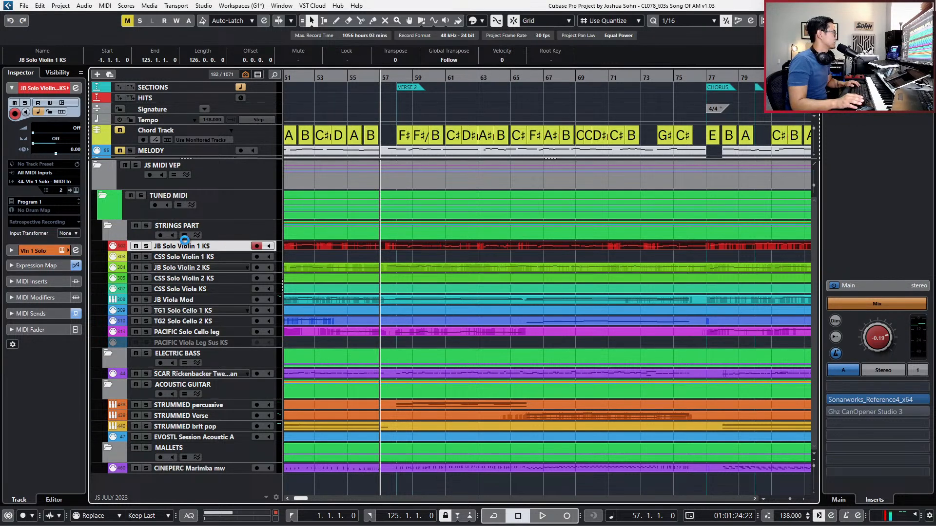
pyautogui.click(58, 249)
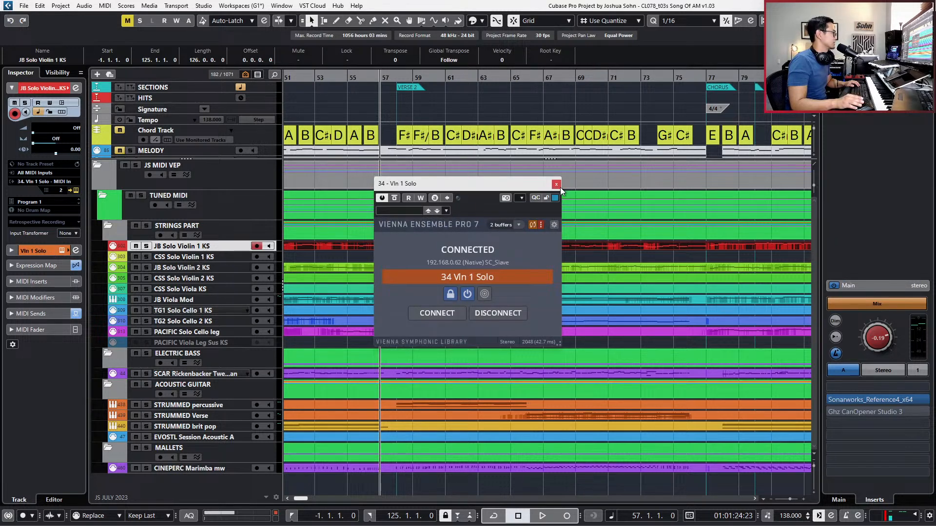
# Close the Vln 1 Solo instrument window, show its channel fader, and expand the VEP VST INSTRUMENTS folder in the upper track list.
pyautogui.click(556, 184)
pyautogui.click(31, 250)
pyautogui.press('KP_Subtract')
pyautogui.press('KP_Subtract')
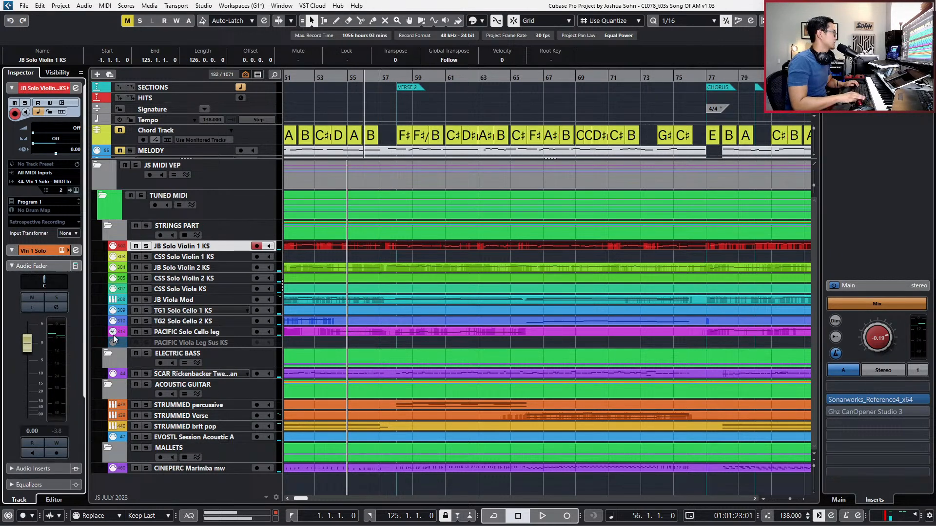
pyautogui.scroll(-5, 383, 105)
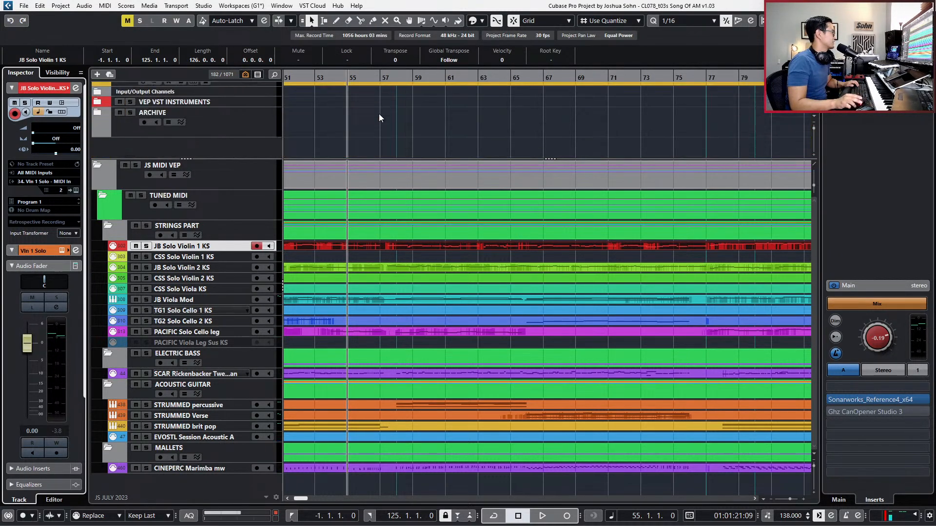
pyautogui.click(99, 102)
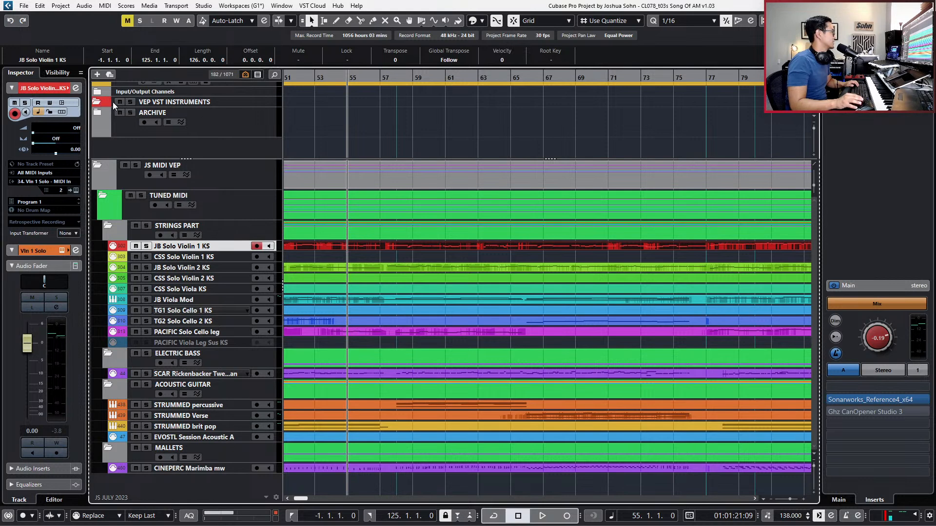
pyautogui.scroll(1, 149, 107)
pyautogui.scroll(-10, 316, 138)
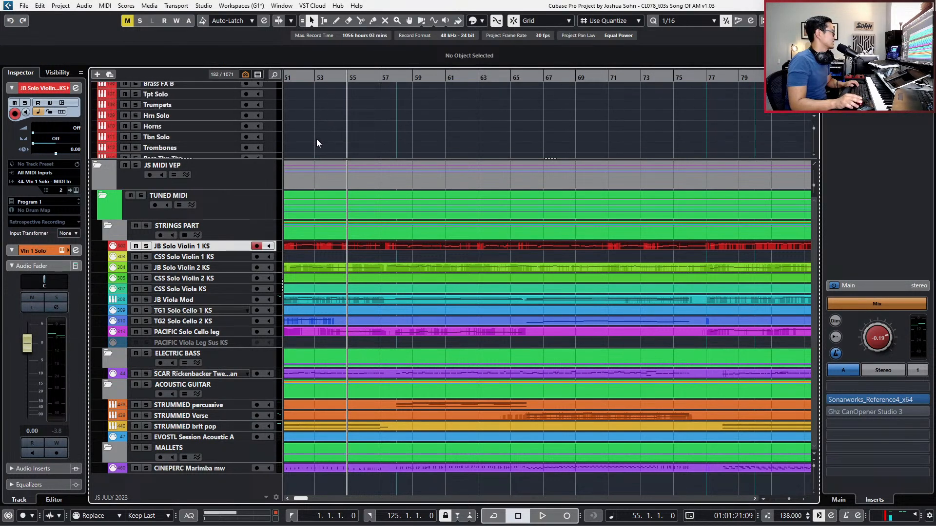
# Switch to the Range Selection tool and select the Vln 1 Solo instrument track.
pyautogui.rightClick(317, 139)
pyautogui.click(329, 140)
pyautogui.press('Down')
pyautogui.scroll(-6, 328, 138)
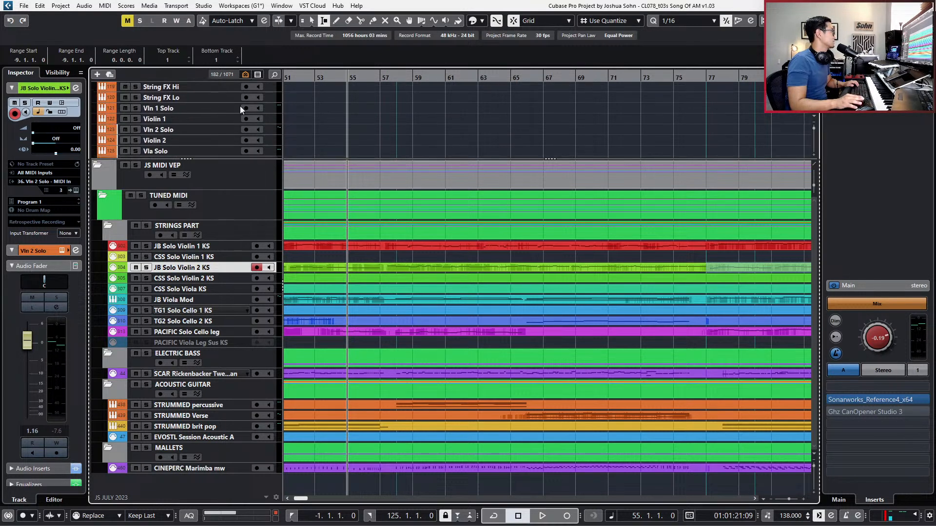
pyautogui.click(216, 105)
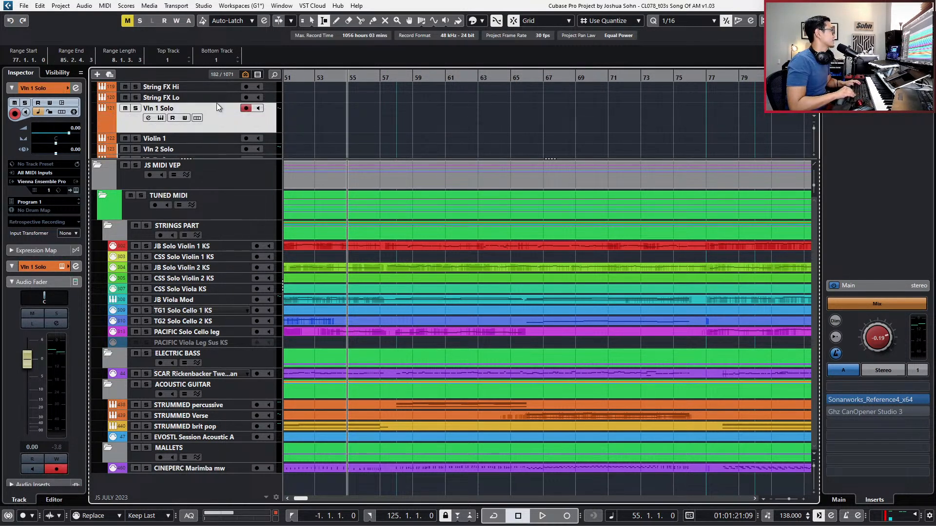
# Show the Volume automation lane of Vln 1 Solo and enable automation reading on it.
pyautogui.scroll(-3, 410, 119)
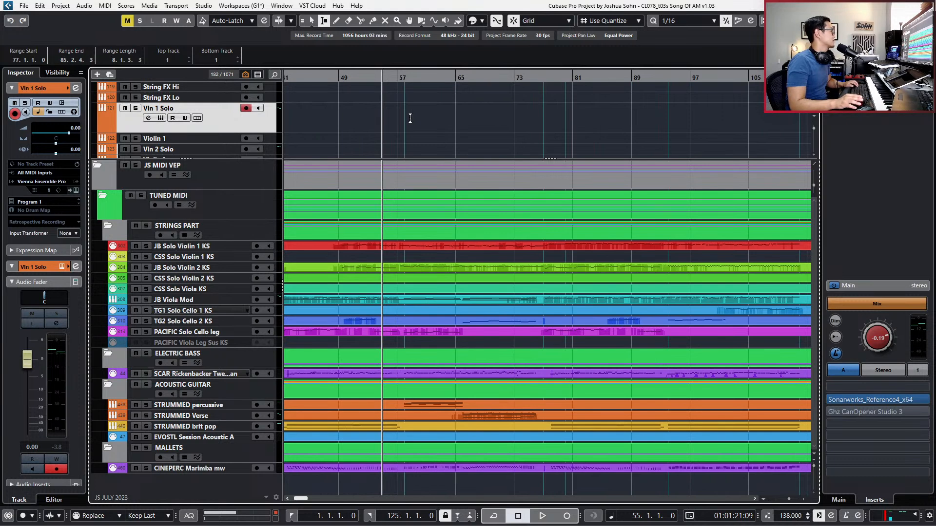
pyautogui.moveTo(383, 114); pyautogui.dragTo(558, 115)
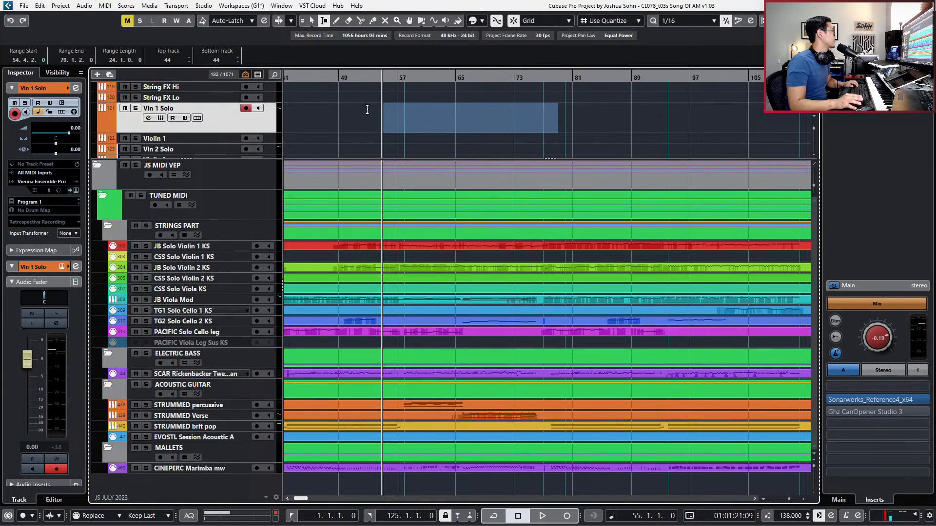
pyautogui.click(186, 124)
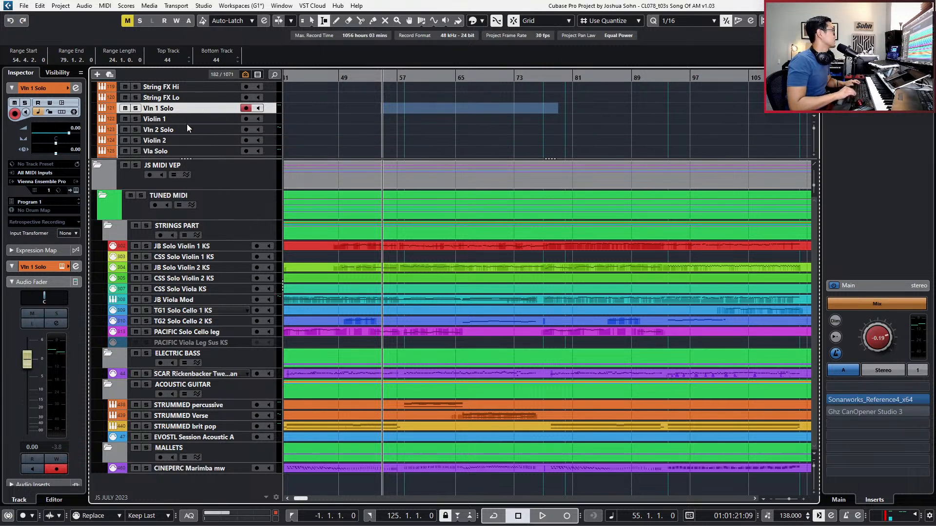
pyautogui.click(104, 108)
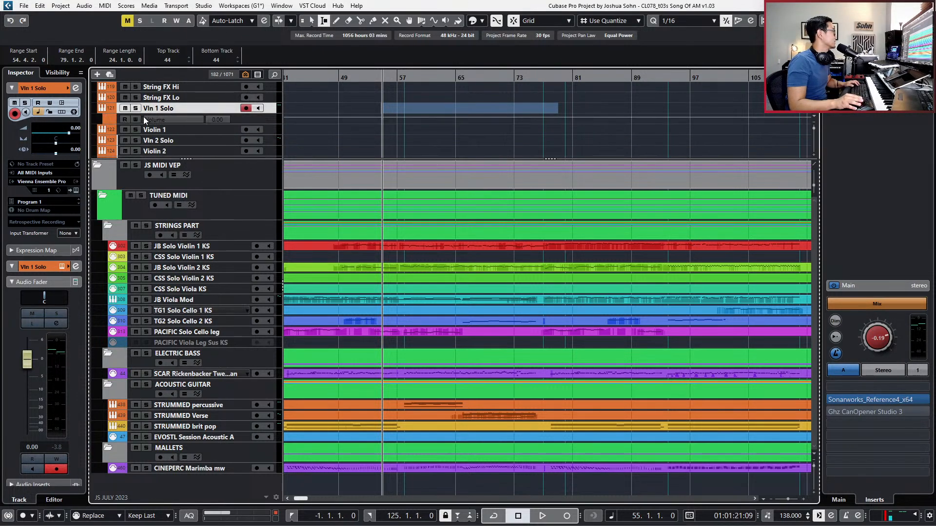
pyautogui.click(126, 119)
pyautogui.click(256, 119)
pyautogui.moveTo(458, 121)
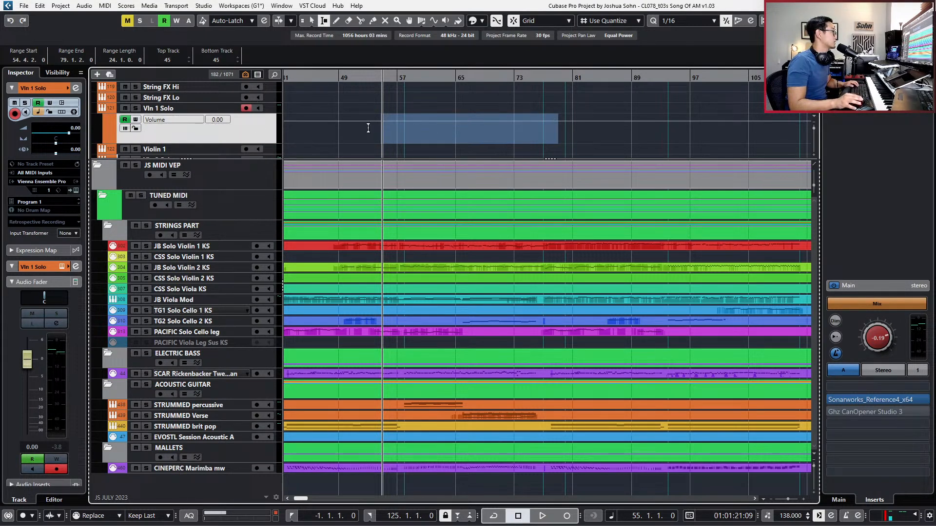
# Raise the Vln 1 Solo volume automation to 3.27 dB over the range from about bar 57 to bar 80.
pyautogui.click(368, 128)
pyautogui.moveTo(398, 127); pyautogui.dragTo(558, 129)
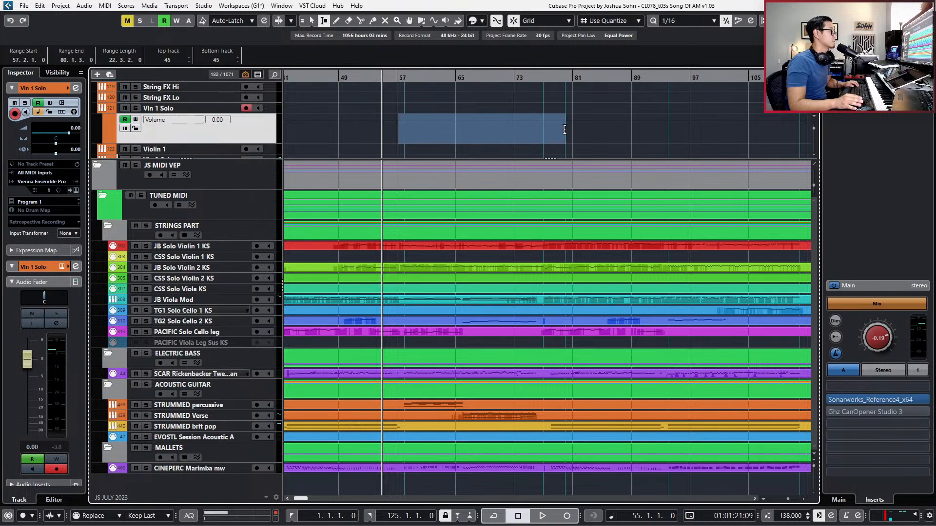
pyautogui.scroll(8, 550, 125)
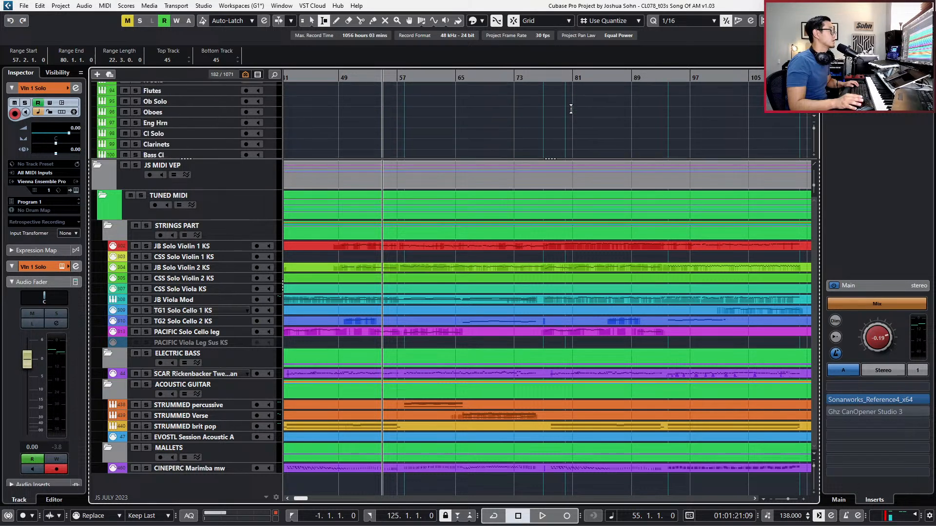
pyautogui.scroll(-8, 687, 122)
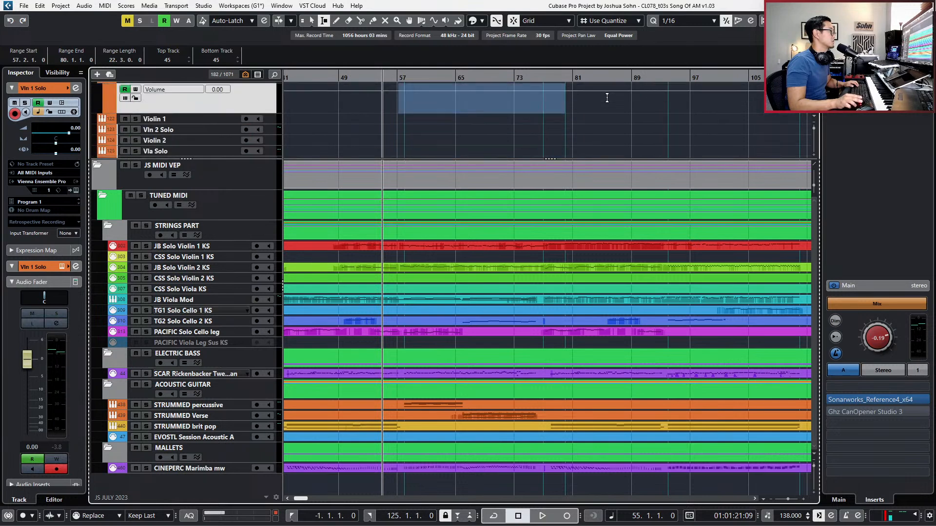
pyautogui.scroll(1, 508, 100)
pyautogui.click(503, 103)
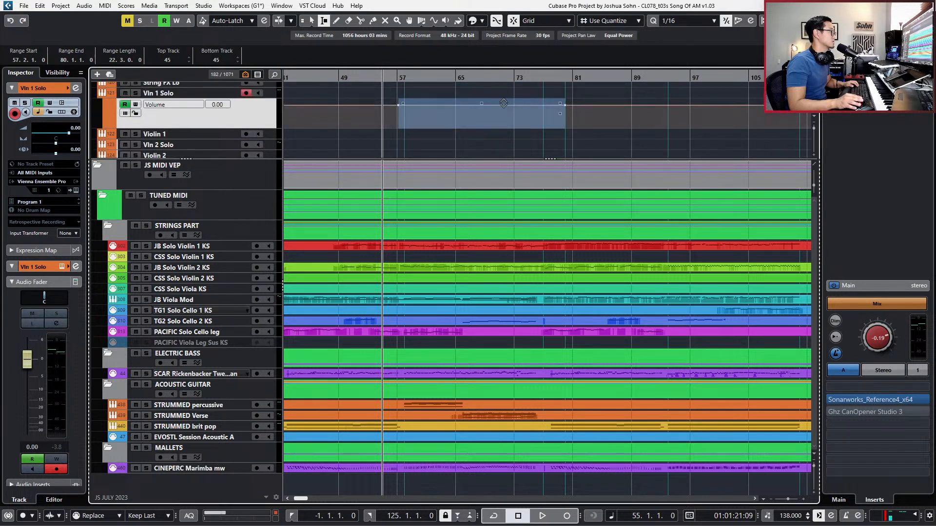
pyautogui.press('KP_Add')
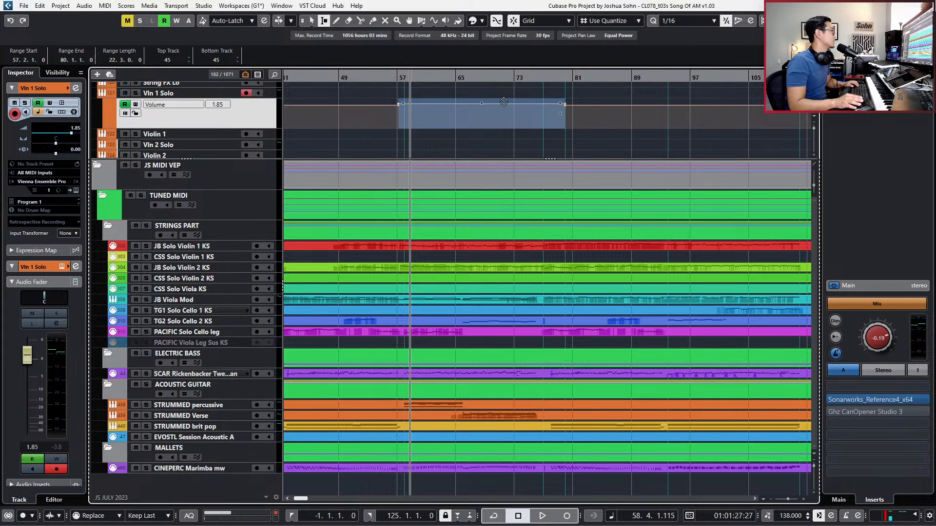
pyautogui.press('KP_Subtract')
pyautogui.press('1')
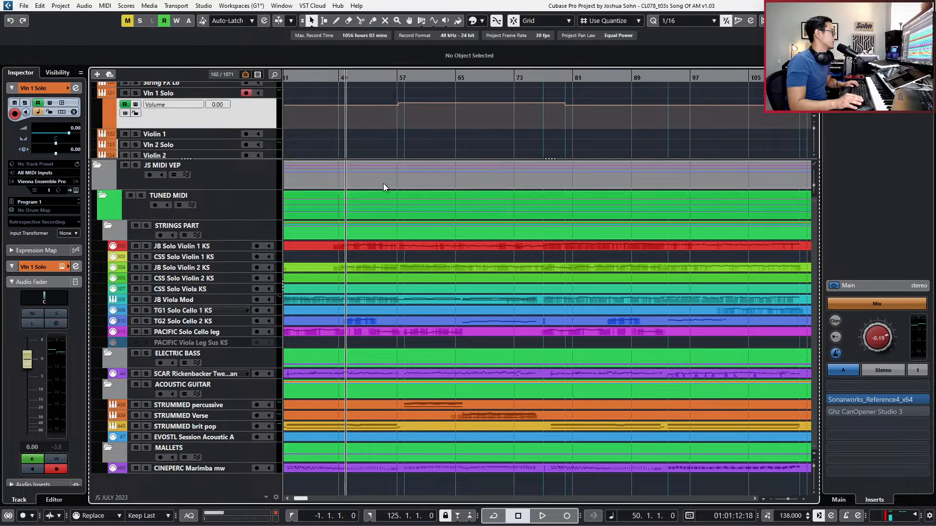
# Show the Volume automation of Vln 2 Solo with reading enabled, and select its range from about bar 57 to bar 78.
pyautogui.click(192, 144)
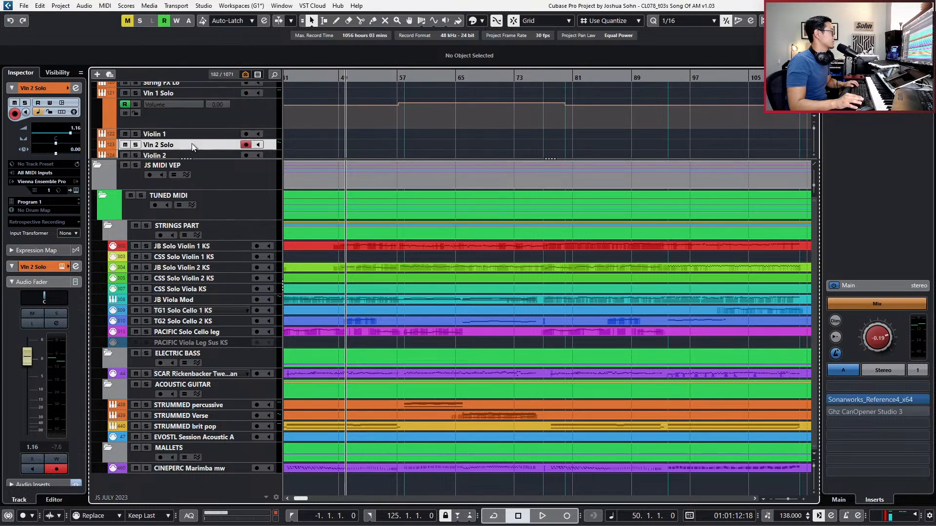
pyautogui.click(105, 146)
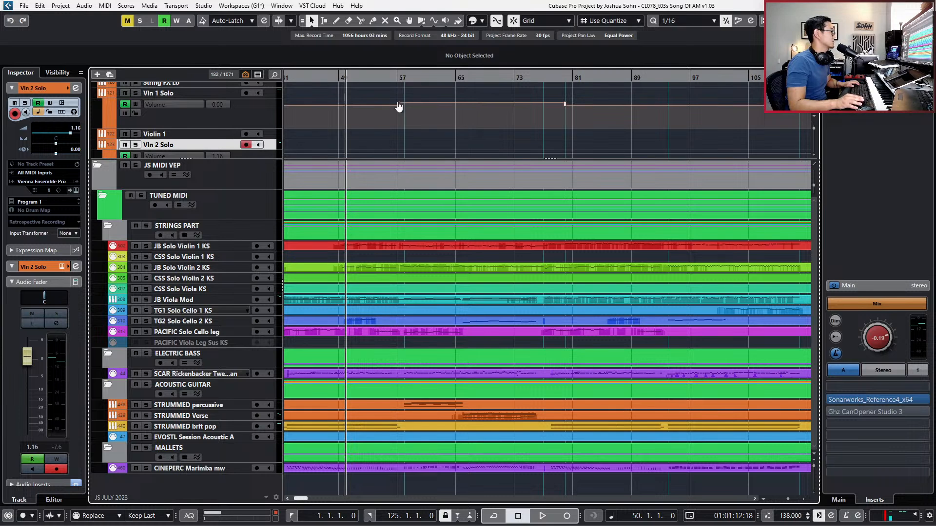
pyautogui.rightClick(395, 128)
pyautogui.click(410, 136)
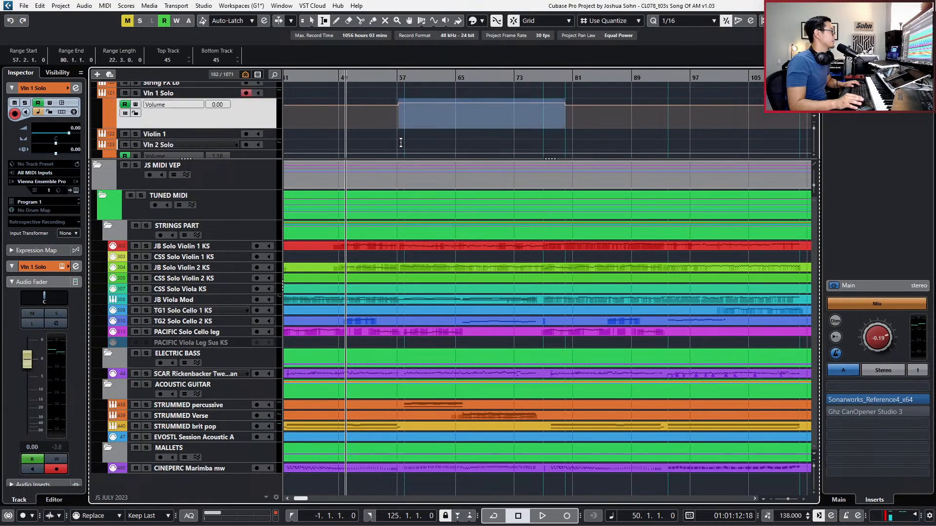
pyautogui.moveTo(469, 142); pyautogui.dragTo(566, 140)
pyautogui.click(391, 141)
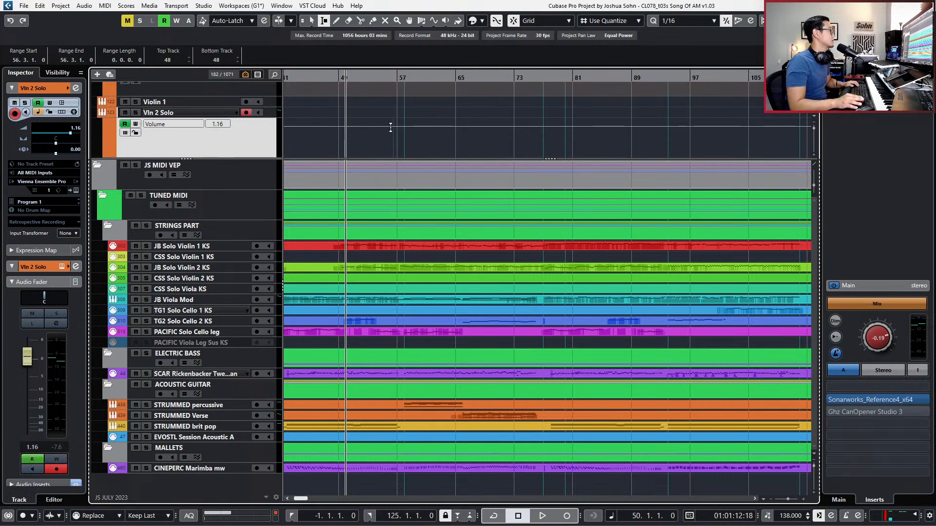
pyautogui.moveTo(398, 126); pyautogui.dragTo(552, 131)
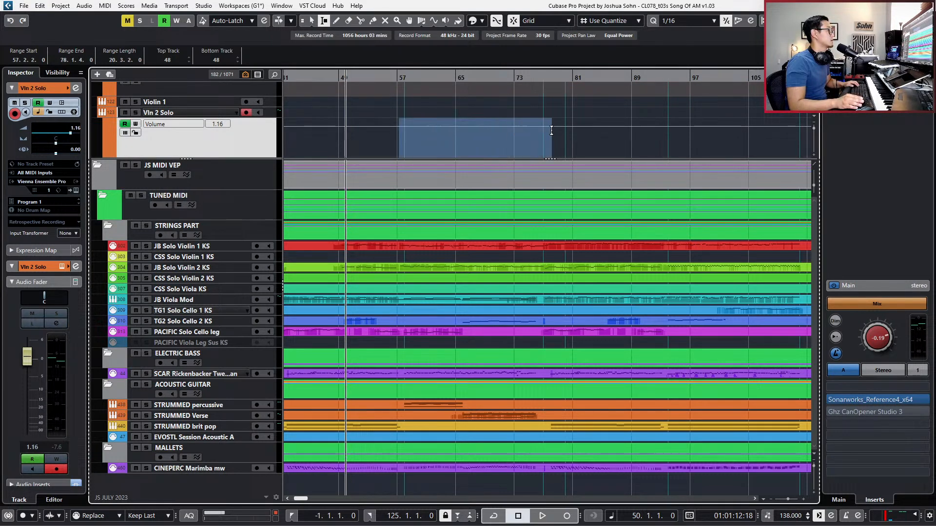
pyautogui.scroll(3, 552, 131)
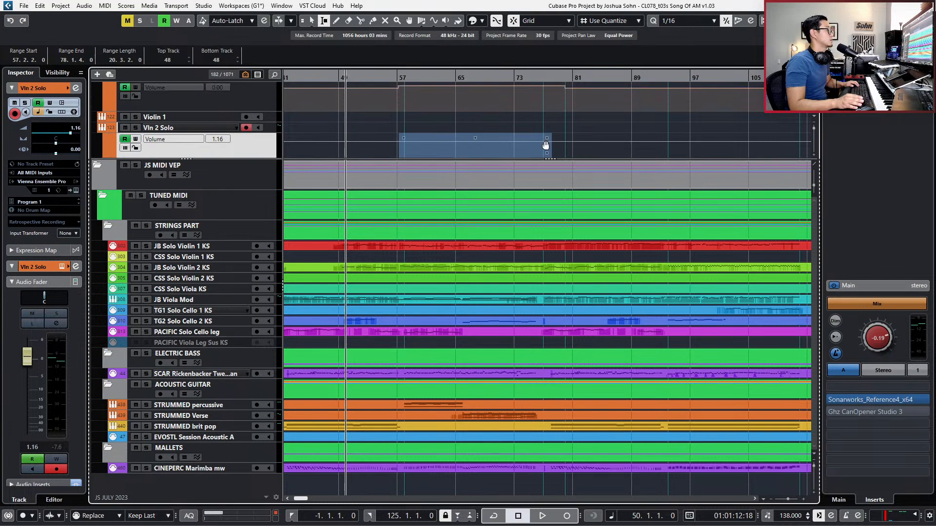
pyautogui.scroll(-1, 539, 150)
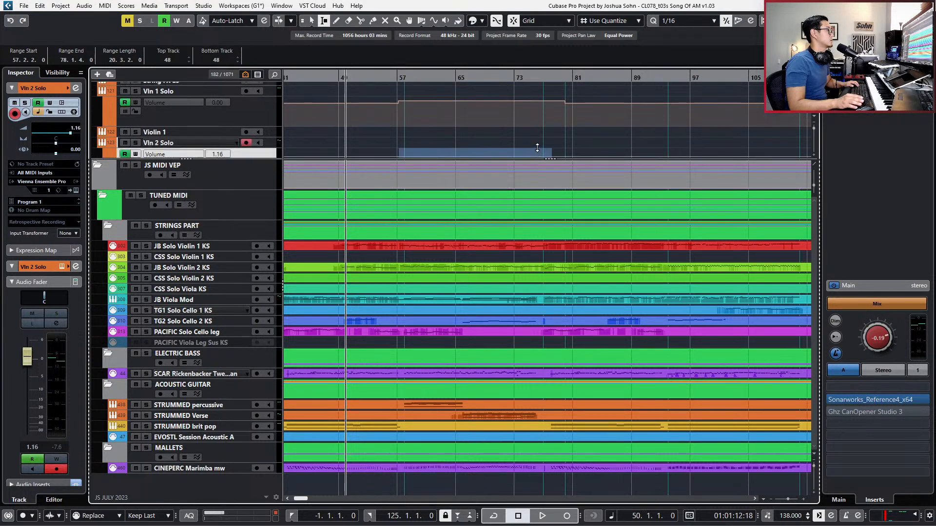
# Play back the transition into the Chorus around bars 76 to 78 to find where the volume change should end.
pyautogui.press('KP_Add')
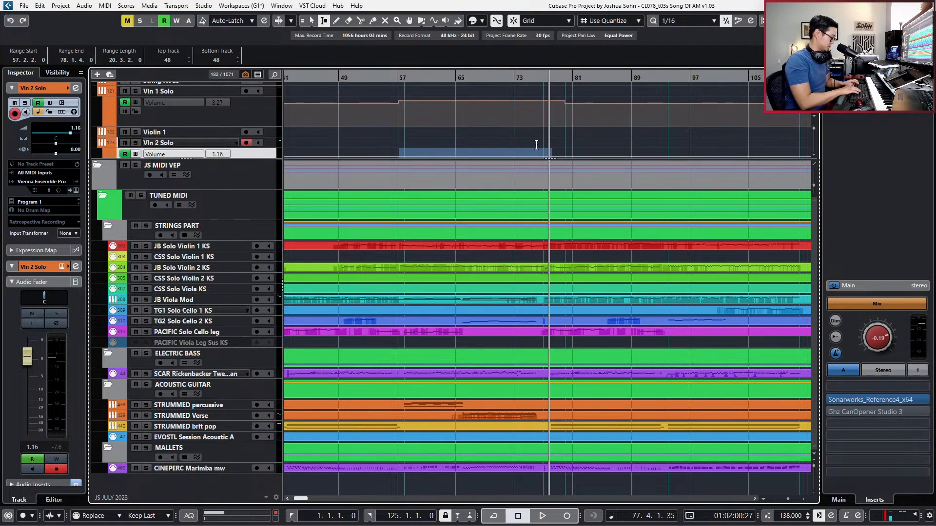
pyautogui.press('space')
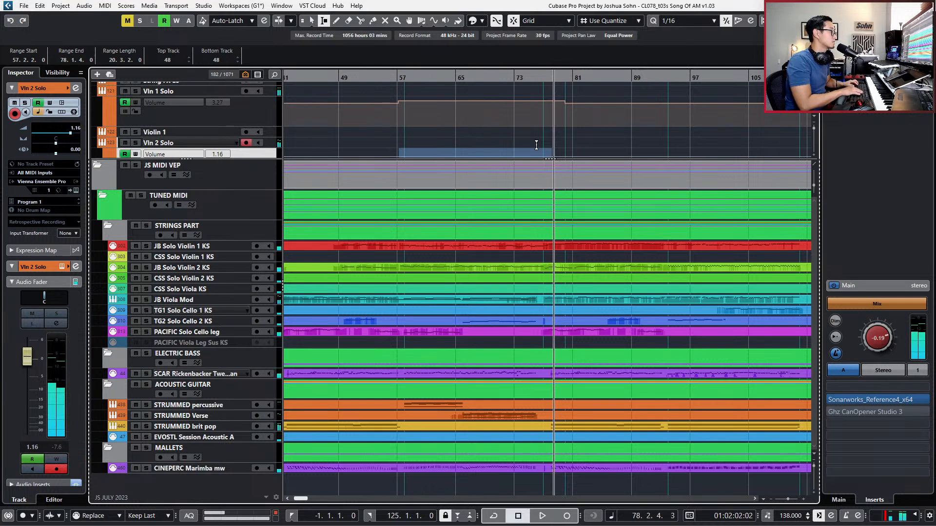
pyautogui.press('space')
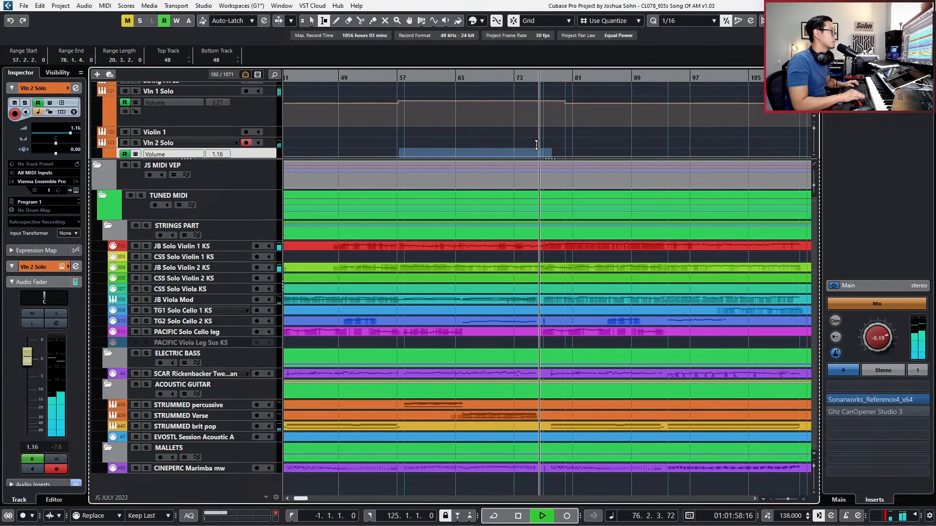
pyautogui.press('space')
pyautogui.hotkey('ctrl', 'Down')
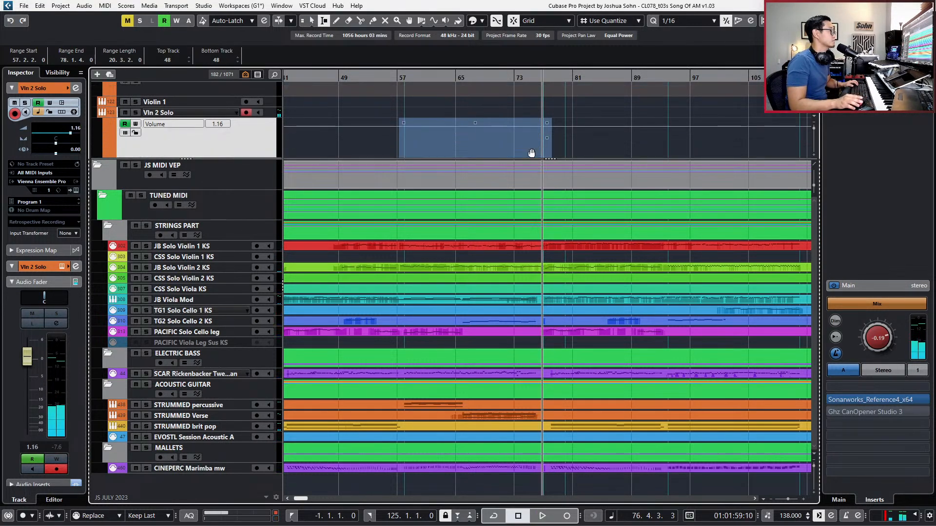
# Lower the Vln 2 Solo volume automation to -2.51 dB over the selected Verse 2 range.
pyautogui.click(535, 123)
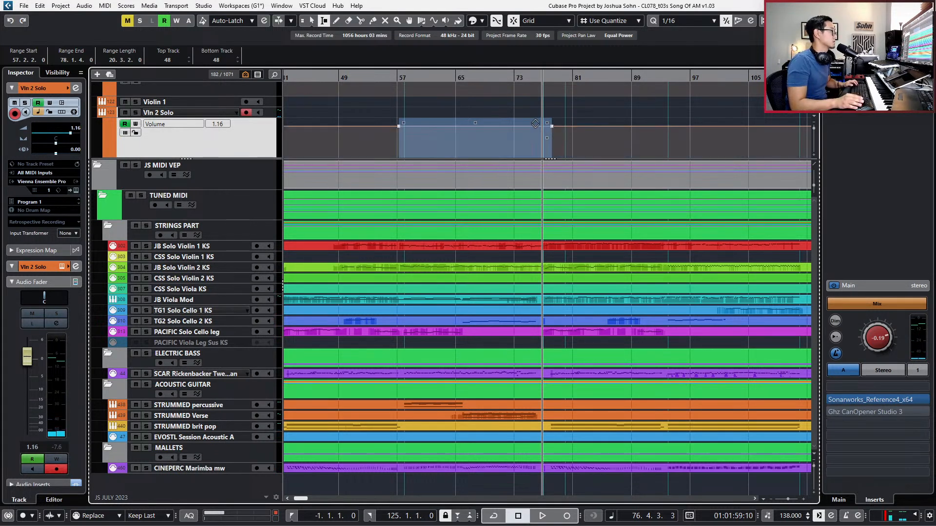
pyautogui.moveTo(535, 123); pyautogui.dragTo(535, 129)
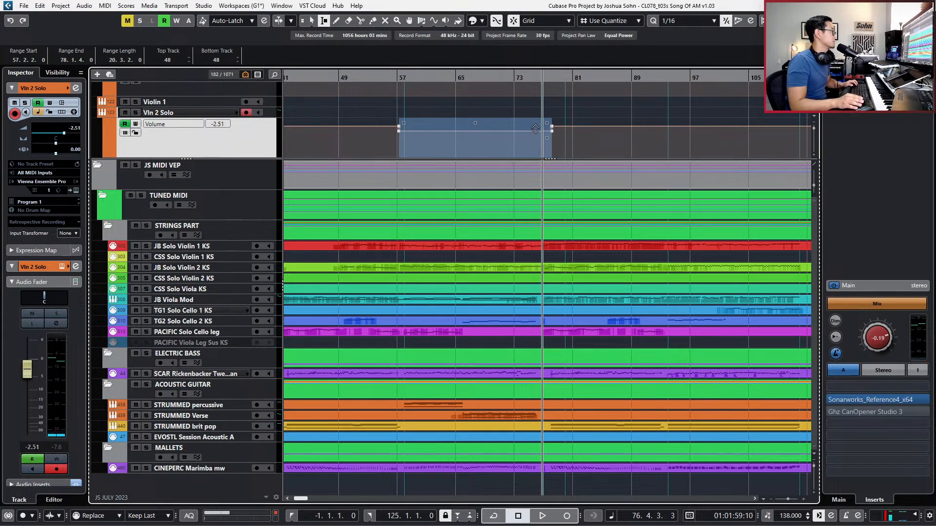
pyautogui.scroll(2, 535, 128)
# Move the end points of the Vln 1 Solo and Vln 2 Solo volume changes to 76.4.4.90, and play from just before Verse 2.
pyautogui.press('1')
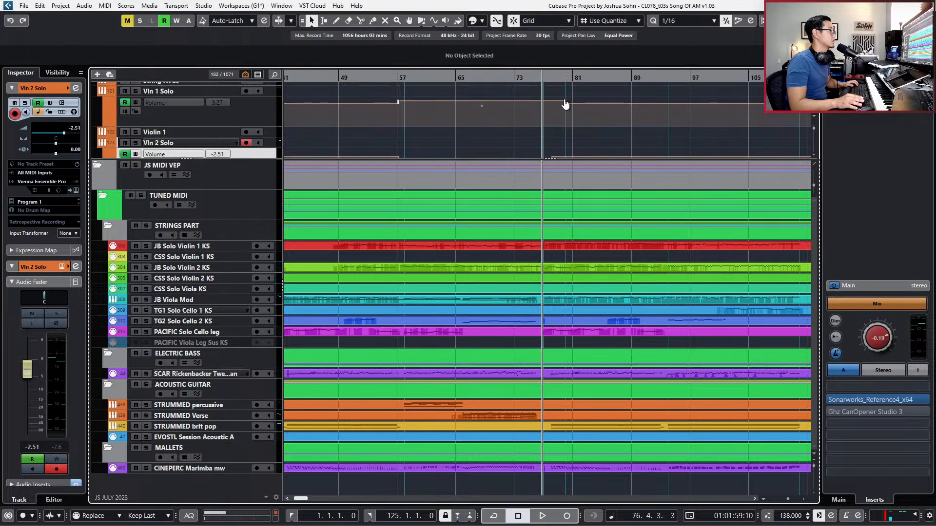
pyautogui.click(564, 115)
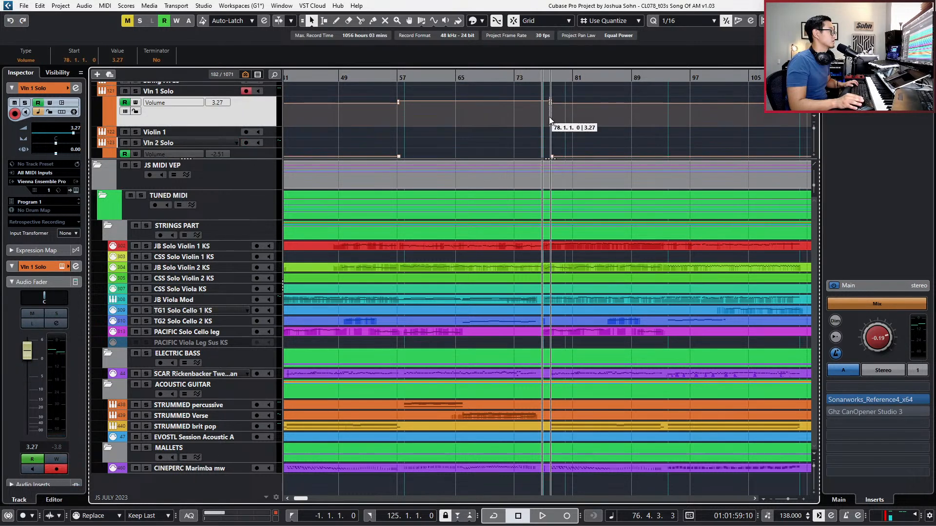
pyautogui.moveTo(550, 119); pyautogui.dragTo(542, 117)
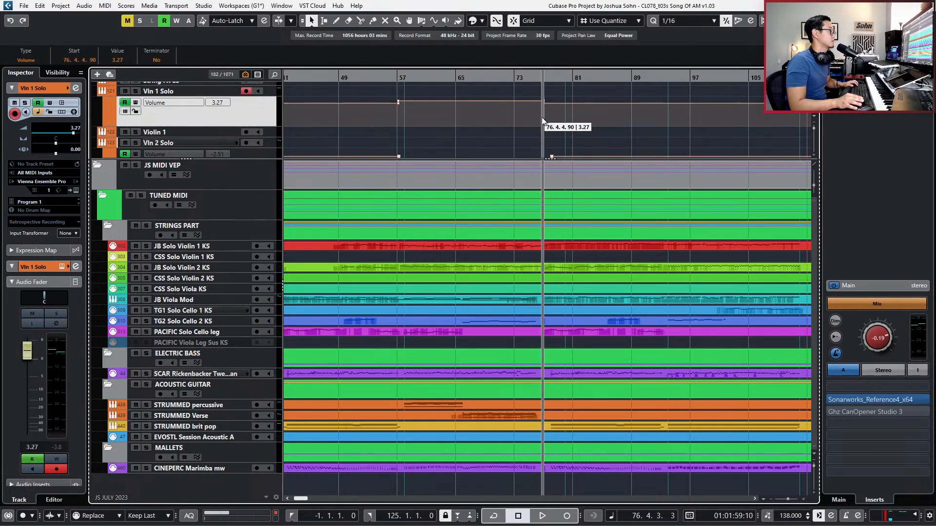
pyautogui.scroll(-1, 525, 131)
pyautogui.click(551, 129)
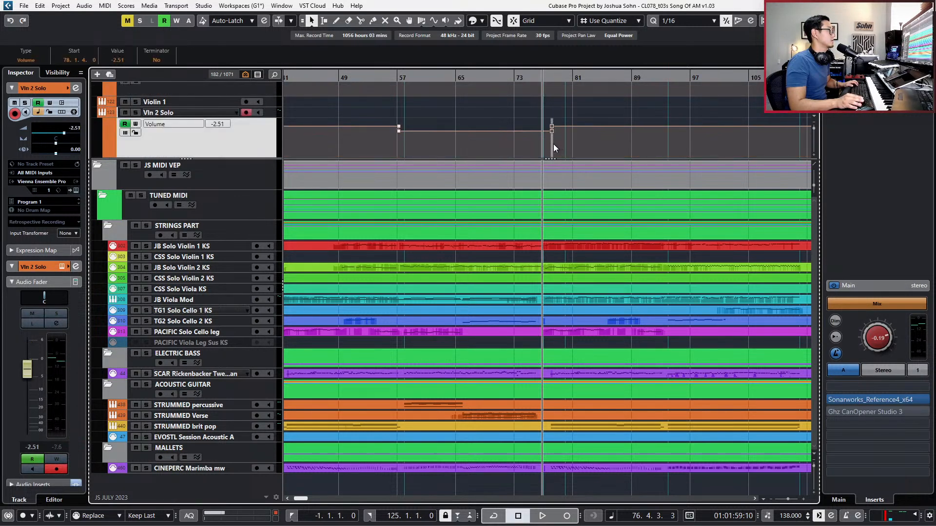
pyautogui.moveTo(551, 144); pyautogui.dragTo(545, 144)
pyautogui.press('space')
pyautogui.press('space')
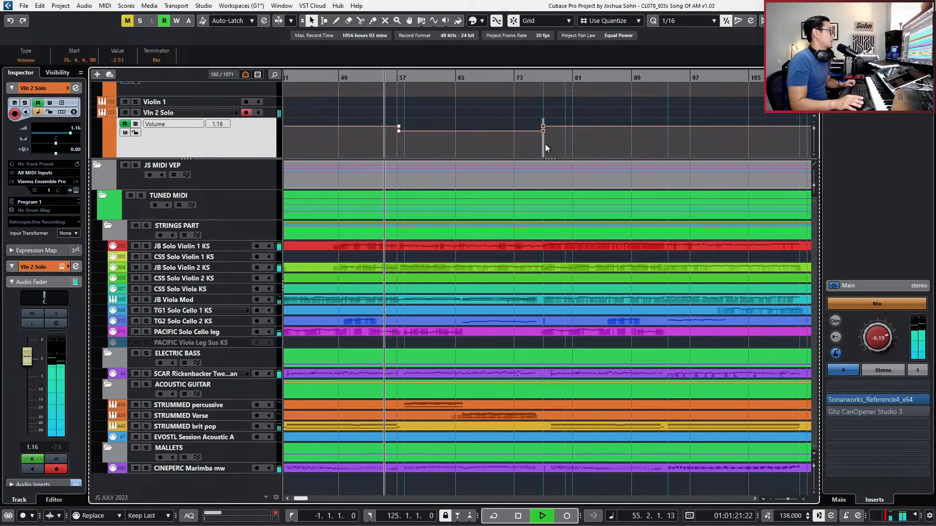
# Raise the Verse 2 section of the Vln 2 Solo volume automation to -1.49 dB while the song plays.
pyautogui.scroll(1, 551, 138)
pyautogui.scroll(-1, 551, 138)
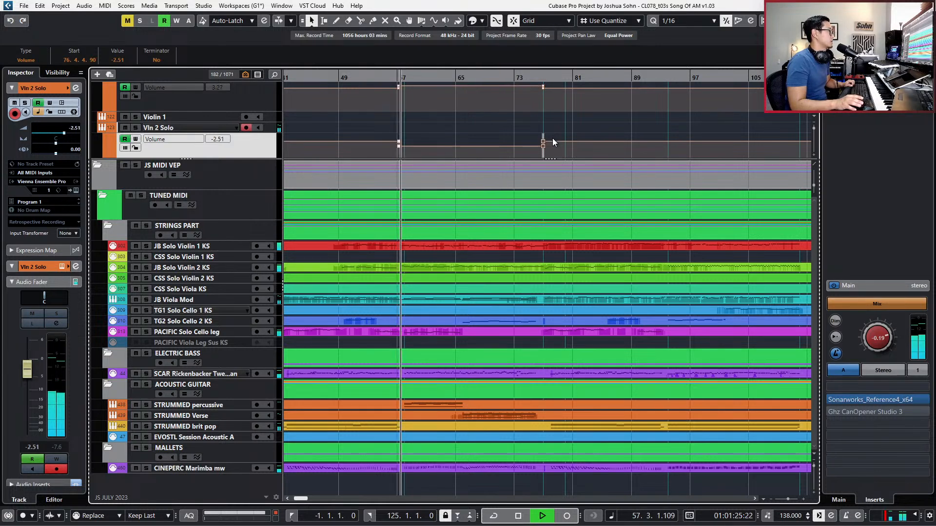
pyautogui.click(463, 155)
pyautogui.scroll(-1, 544, 135)
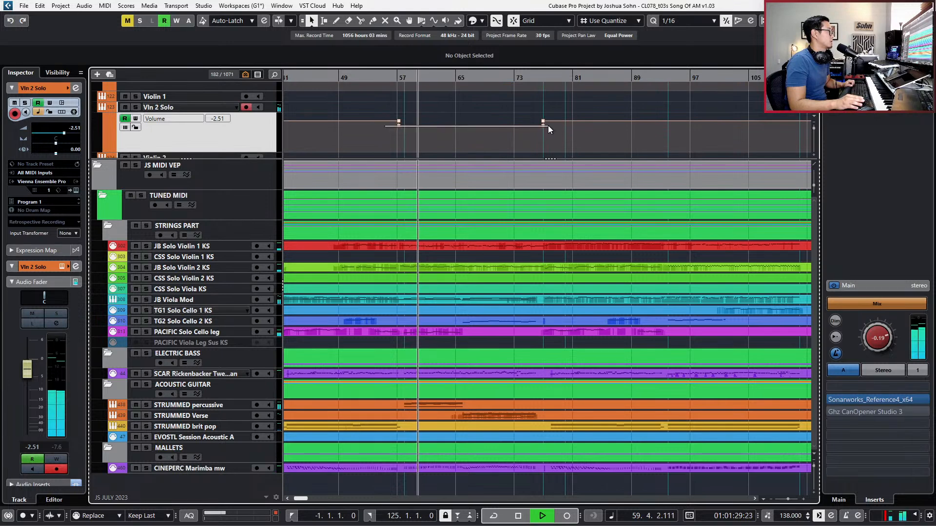
pyautogui.click(547, 127)
pyautogui.scroll(1, 497, 131)
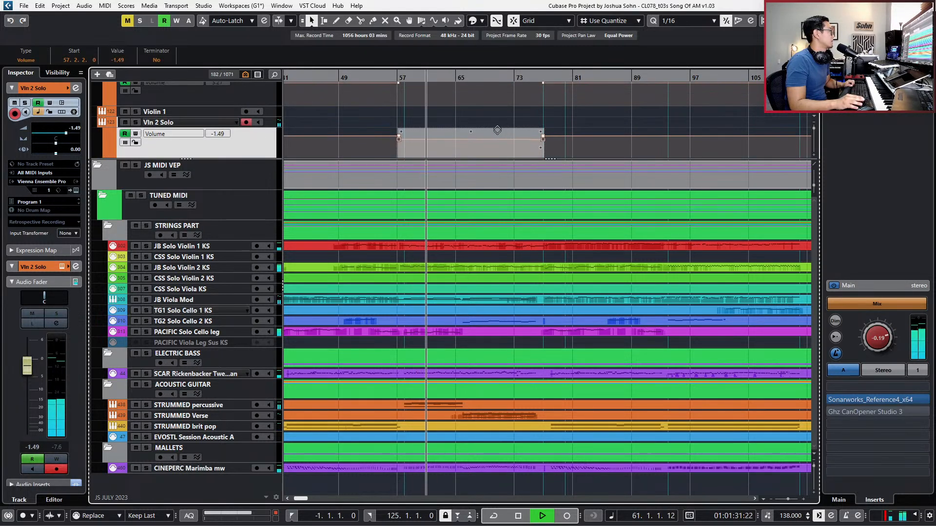
pyautogui.click(549, 123)
pyautogui.scroll(2, 493, 120)
pyautogui.moveTo(376, 107); pyautogui.dragTo(529, 124)
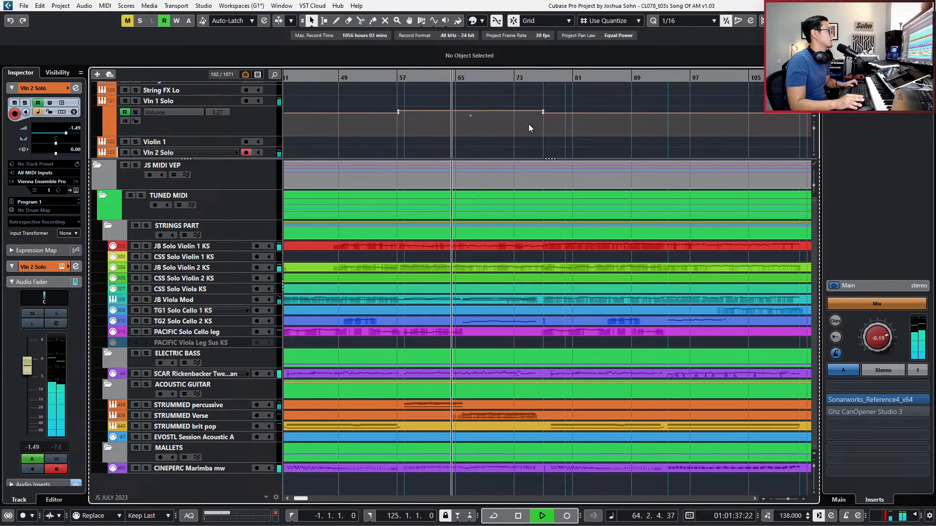
pyautogui.scroll(-2, 528, 124)
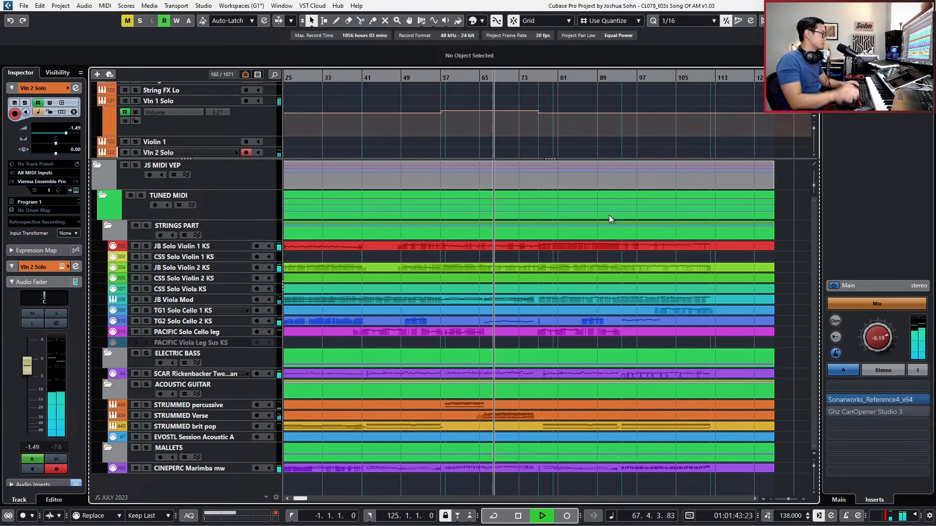
# Select the SCAR Rickenbacker bass track, raise its E Bass output level to 1.44 dB, and open the track's channel settings.
pyautogui.click(166, 374)
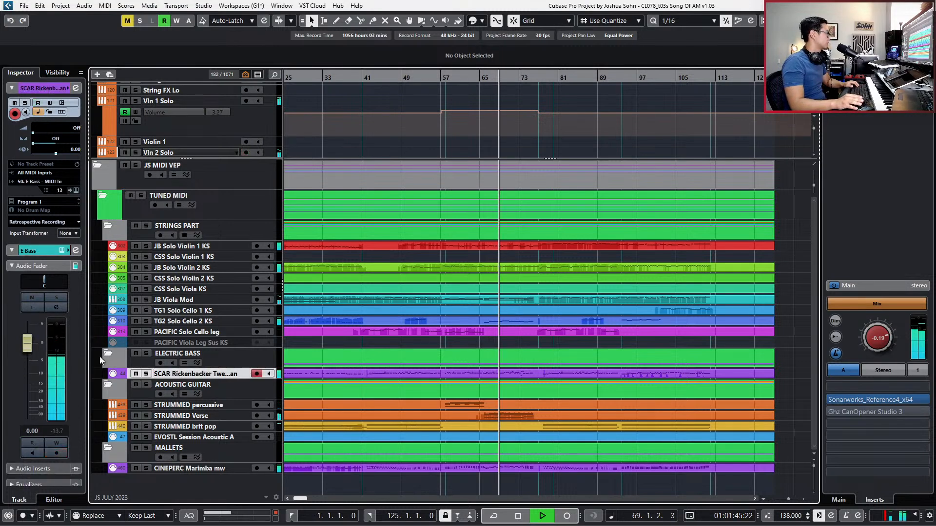
pyautogui.moveTo(31, 344); pyautogui.dragTo(34, 341)
pyautogui.scroll(-2, 351, 366)
pyautogui.press('e')
pyautogui.press('e')
pyautogui.press('e')
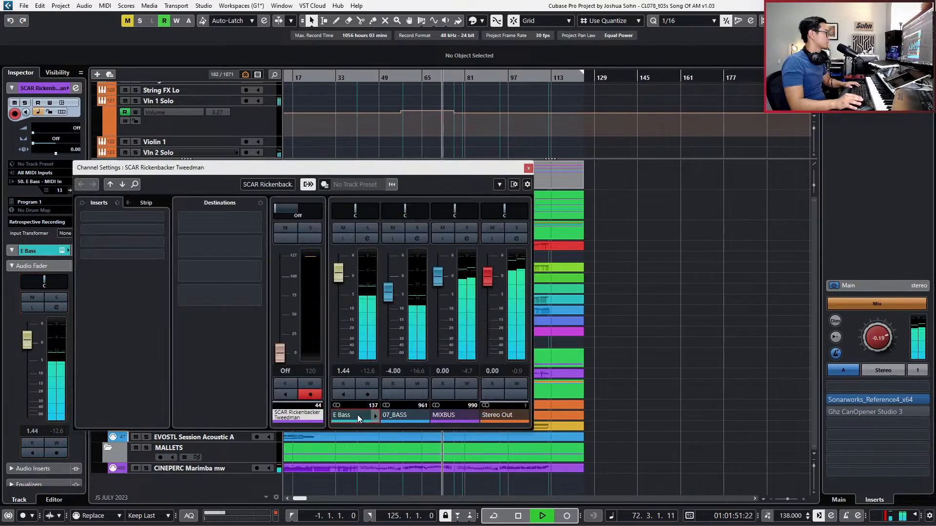
# Switch to the E Bass output channel's settings and add a Compressor in its first insert slot.
pyautogui.click(358, 414)
pyautogui.click(156, 216)
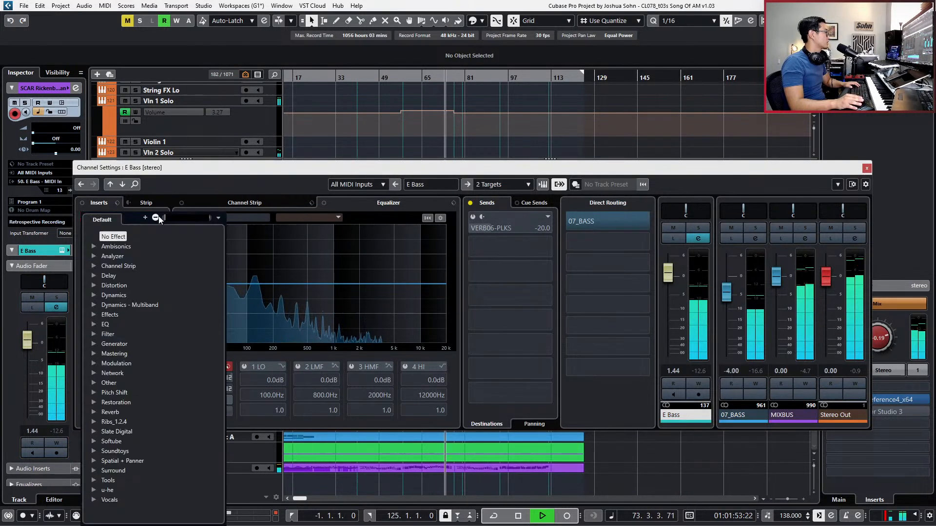
pyautogui.write('comp')
pyautogui.press('Return')
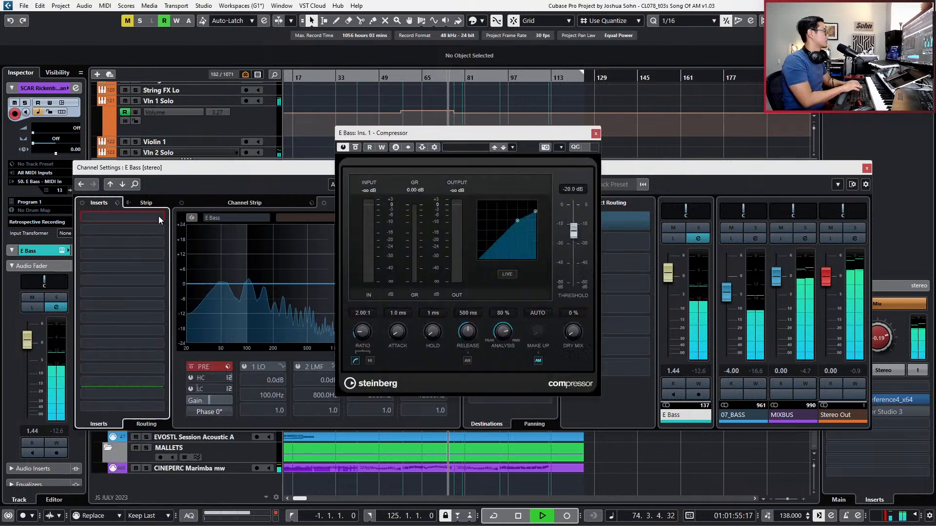
# Set the bass compressor to a 3.16:1 ratio and -20.8 dB threshold, with automatic make-up off and the make-up gain raised manually.
pyautogui.click(538, 361)
pyautogui.moveTo(572, 229); pyautogui.dragTo(573, 230)
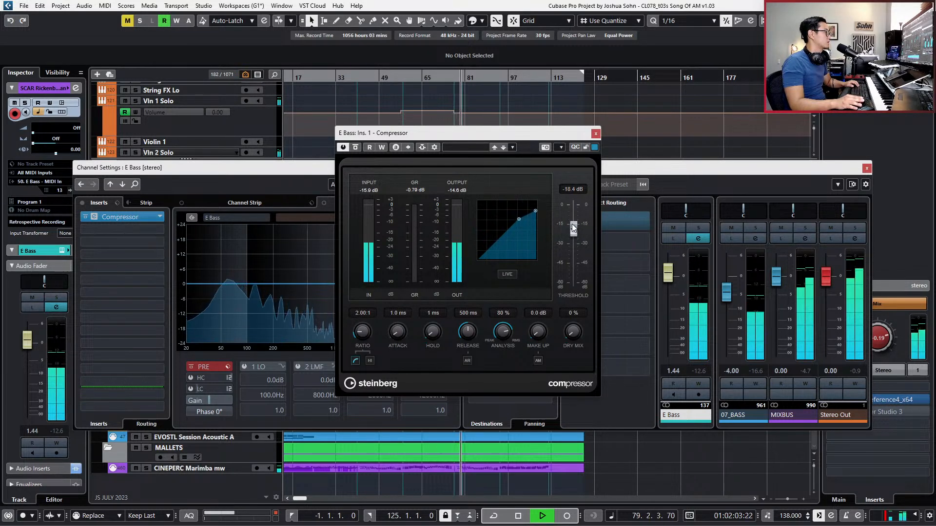
pyautogui.moveTo(365, 331); pyautogui.dragTo(367, 318)
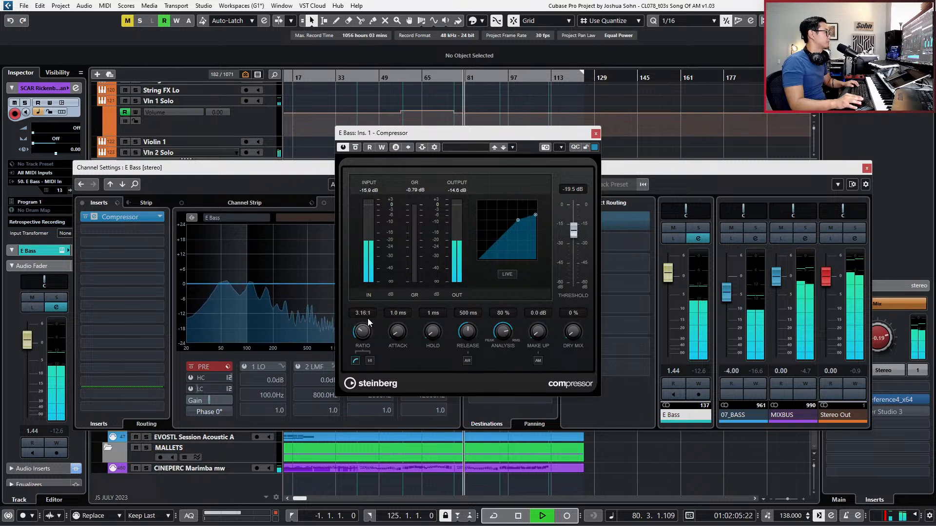
pyautogui.moveTo(568, 231); pyautogui.dragTo(568, 235)
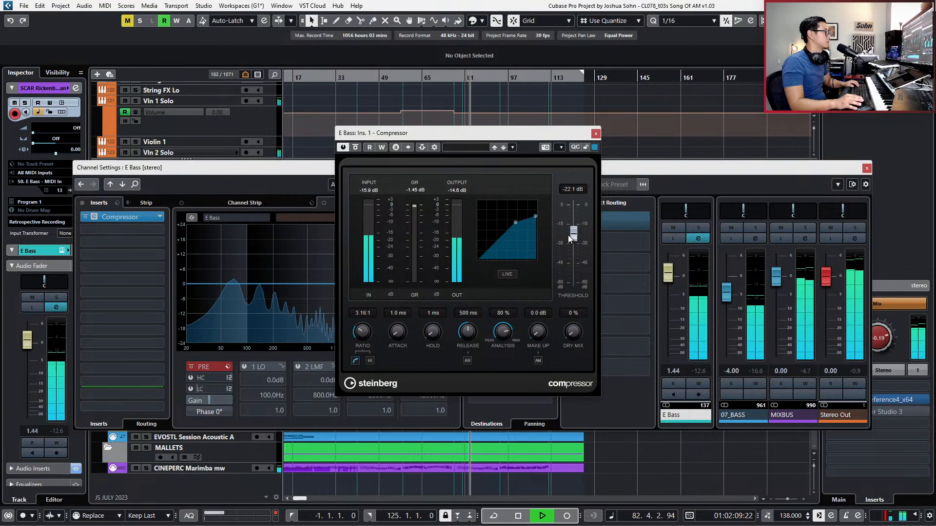
pyautogui.moveTo(568, 235); pyautogui.dragTo(568, 226)
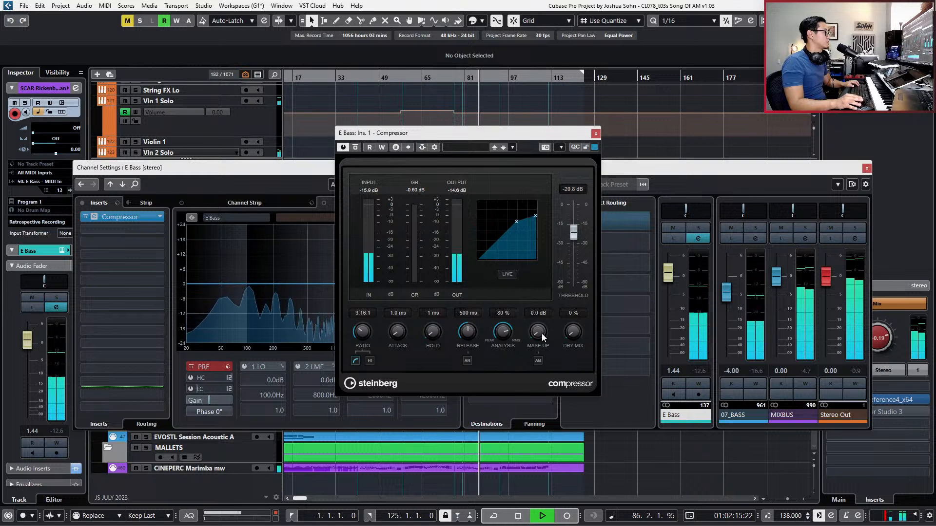
pyautogui.moveTo(542, 332); pyautogui.dragTo(544, 269)
# Reset the E Bass channel level to 0.00 dB and close the compressor and channel settings.
pyautogui.moveTo(669, 272); pyautogui.dragTo(671, 277)
pyautogui.keyDown('ctrl'); pyautogui.click(672, 276); pyautogui.keyUp('ctrl')
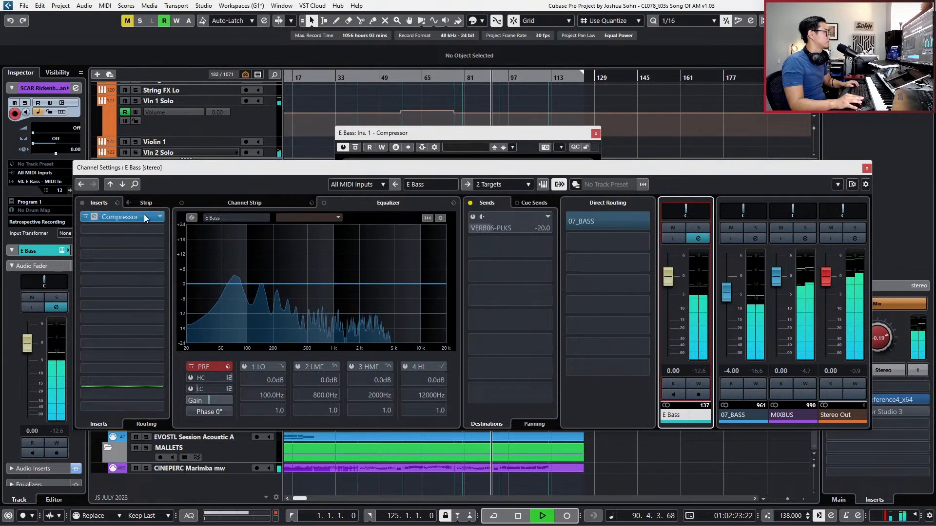
pyautogui.click(94, 216)
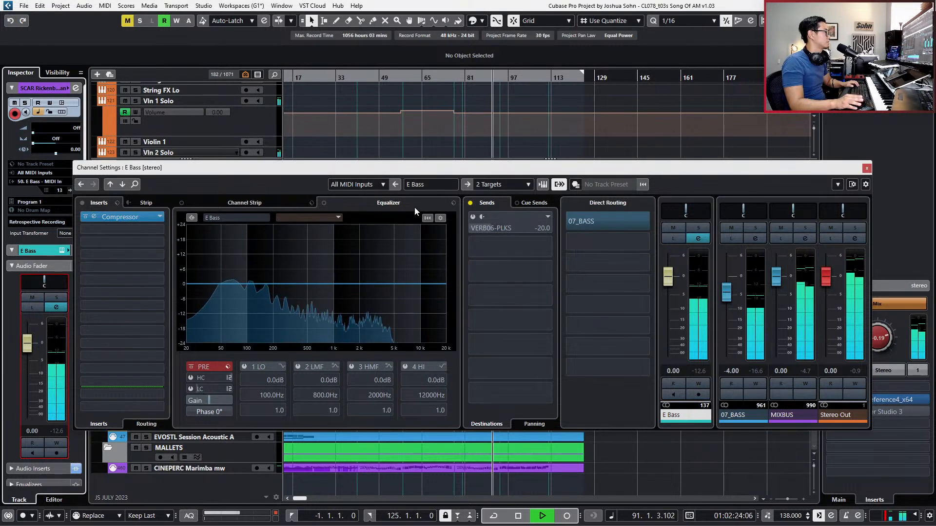
pyautogui.click(866, 168)
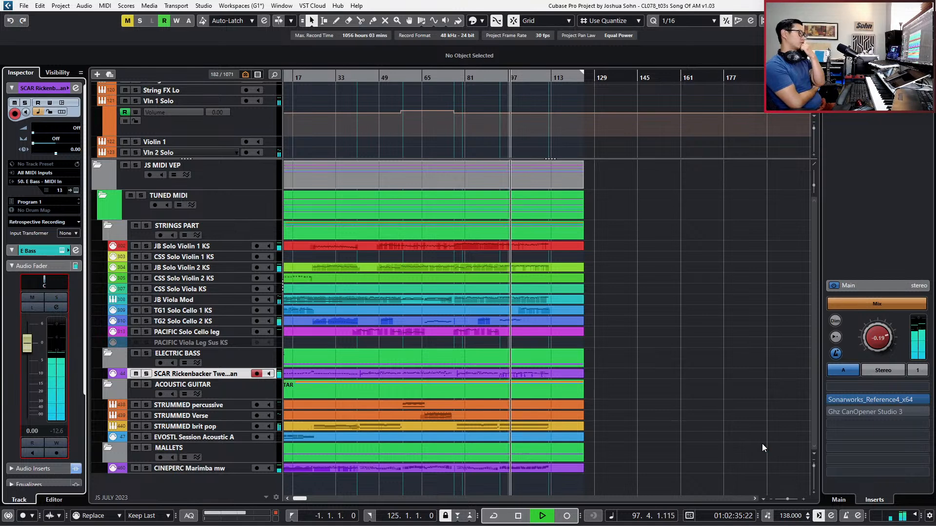
# Set the high-mid EQ band of the STRUMMED brit pop channel to -1.8 dB at 1795 Hz.
pyautogui.press('g')
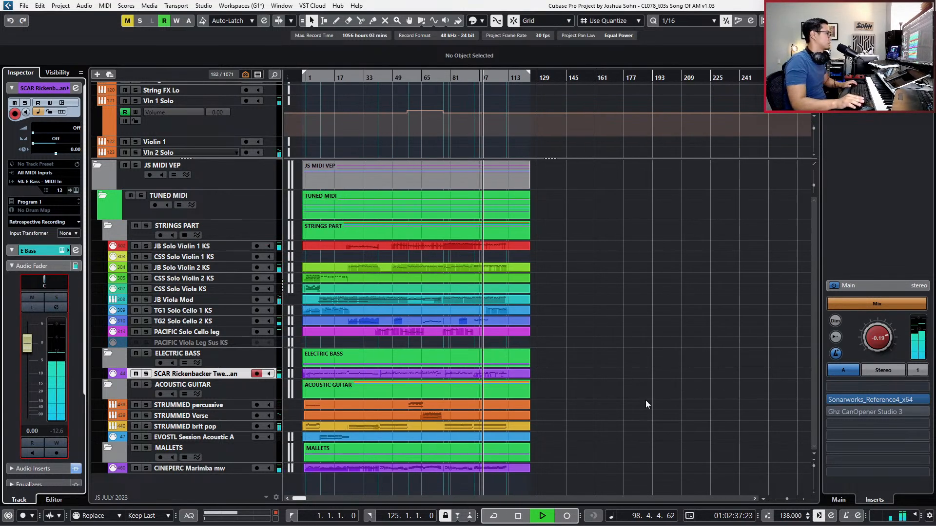
pyautogui.click(418, 420)
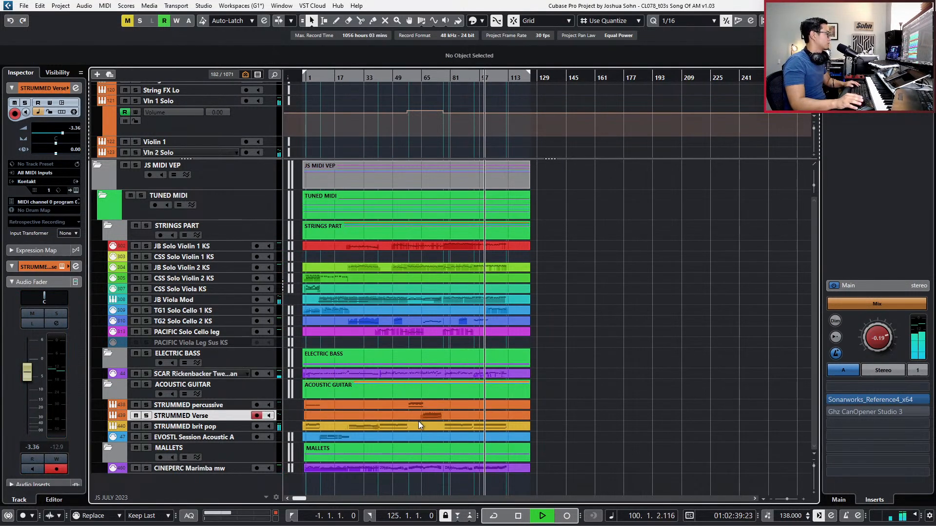
pyautogui.click(419, 425)
pyautogui.press('e')
pyautogui.moveTo(420, 314); pyautogui.dragTo(373, 314)
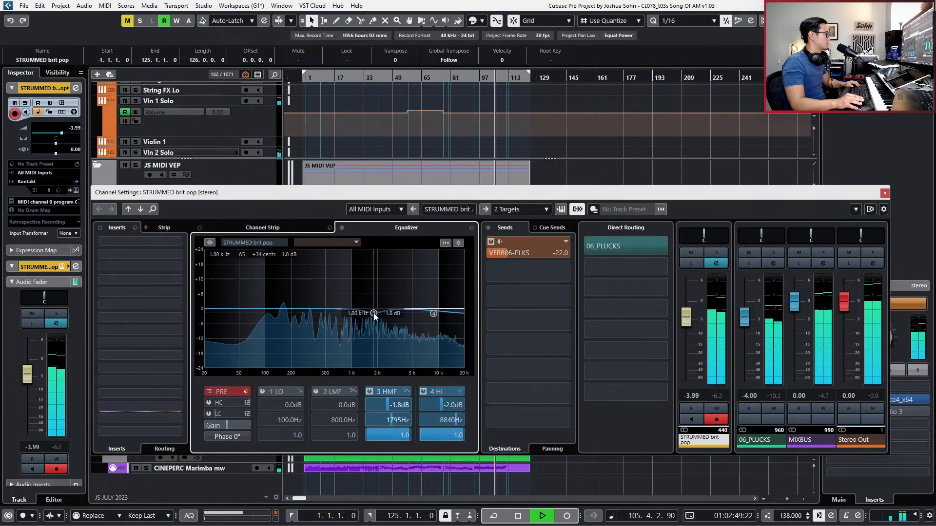
pyautogui.press('e')
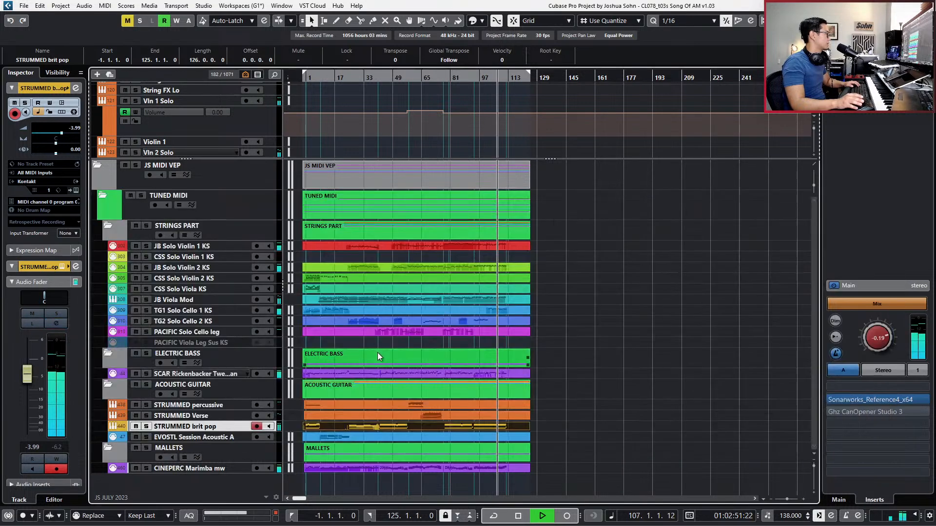
# Set the high-mid EQ band of the STRUMMED Verse channel to -2.4 dB at 1683 Hz and close its settings.
pyautogui.click(214, 406)
pyautogui.click(215, 415)
pyautogui.press('e')
pyautogui.moveTo(371, 317); pyautogui.dragTo(373, 317)
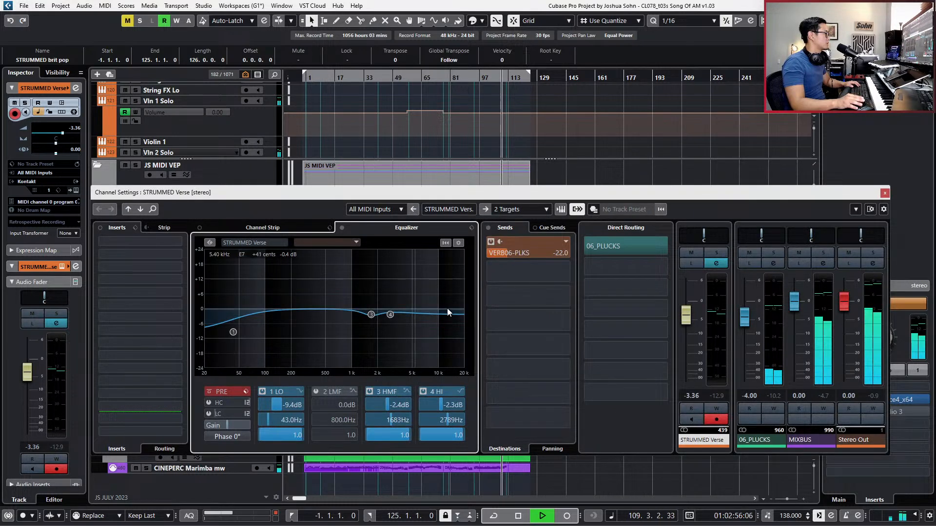
pyautogui.click(884, 194)
# Stop playback near bar 112 and open the STRUMMED brit pop part for note editing.
pyautogui.press('h')
pyautogui.press('h')
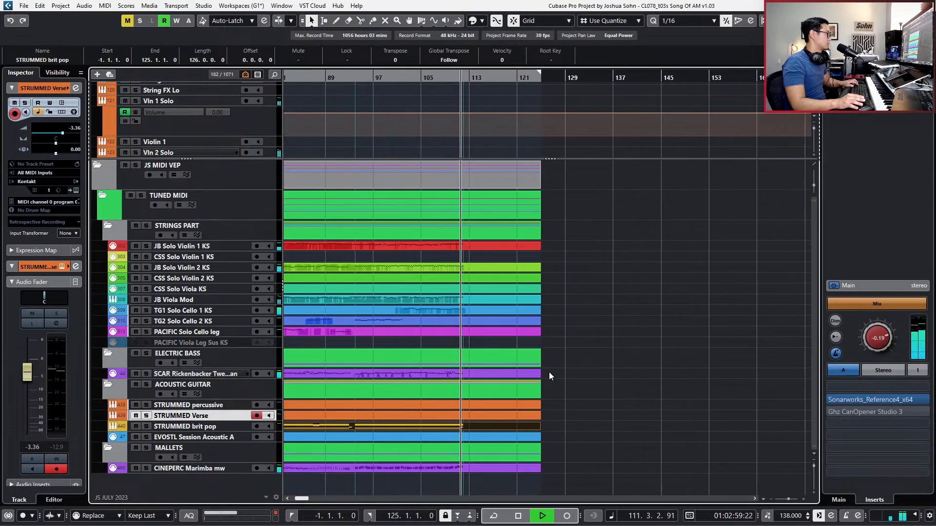
pyautogui.press('h')
pyautogui.press('space')
pyautogui.click(481, 423)
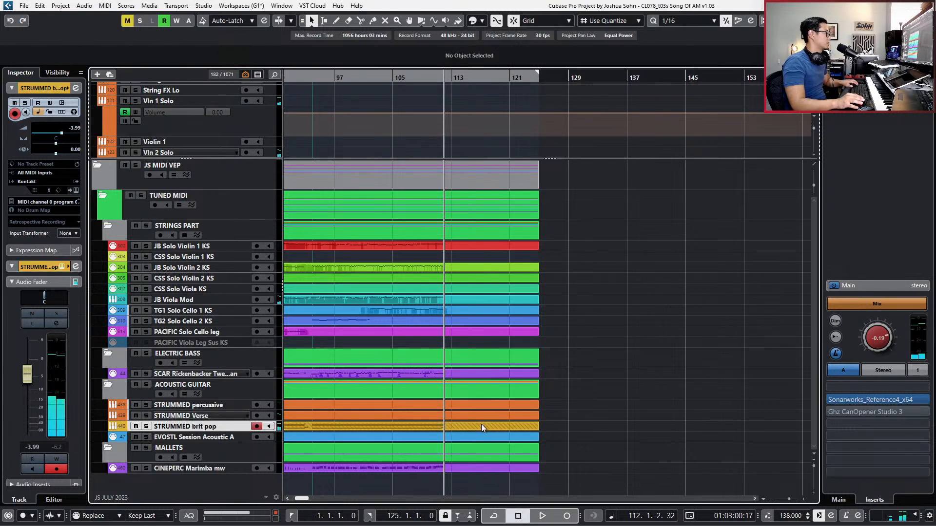
pyautogui.click(481, 424)
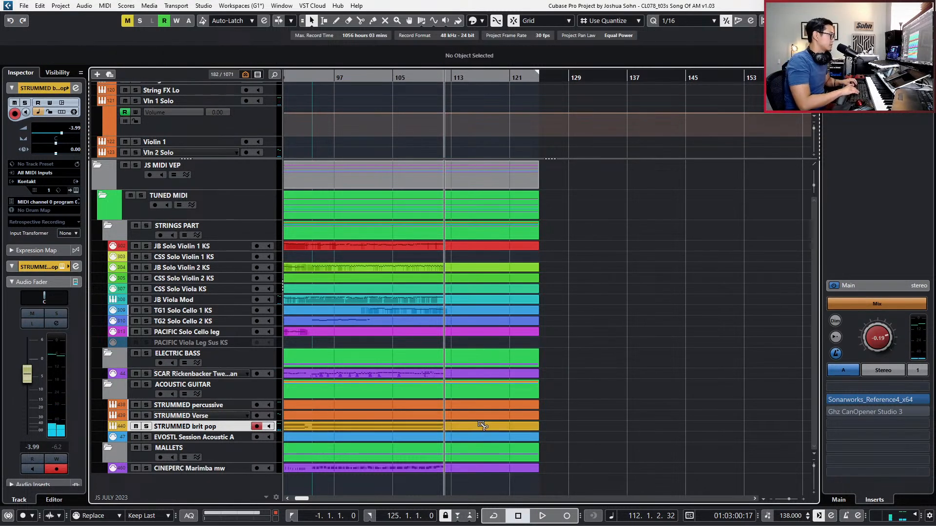
pyautogui.doubleClick(481, 424)
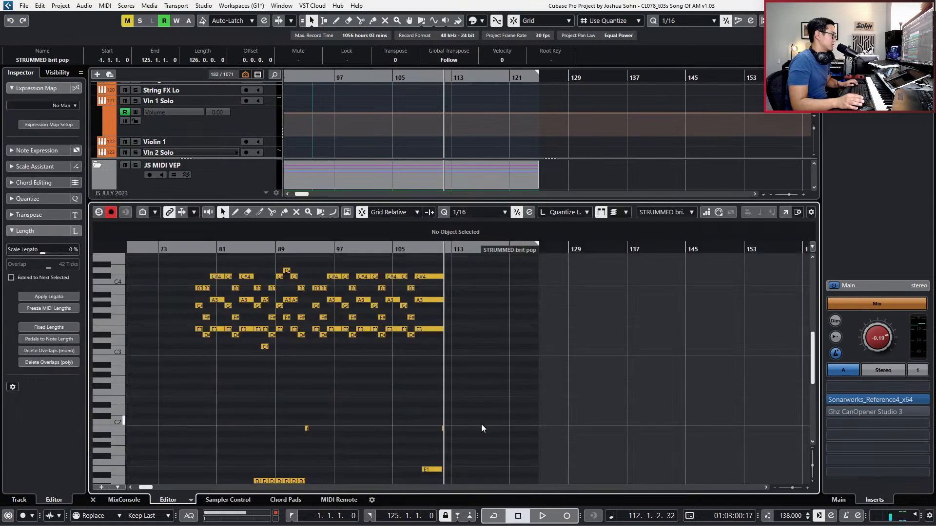
# Play the STRUMMED brit pop part from bar 105, examine its low keyswitch notes near the ending, and close the editor.
pyautogui.press('KP_Subtract')
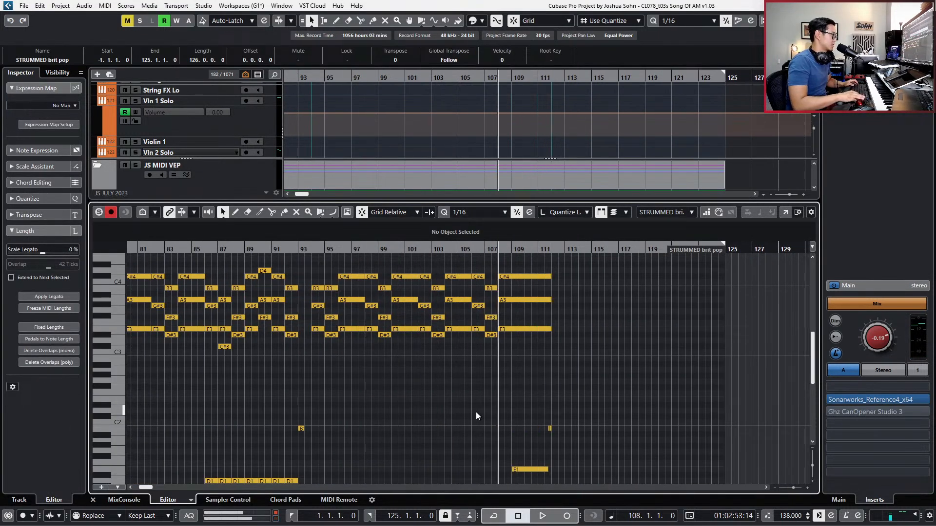
pyautogui.press('space')
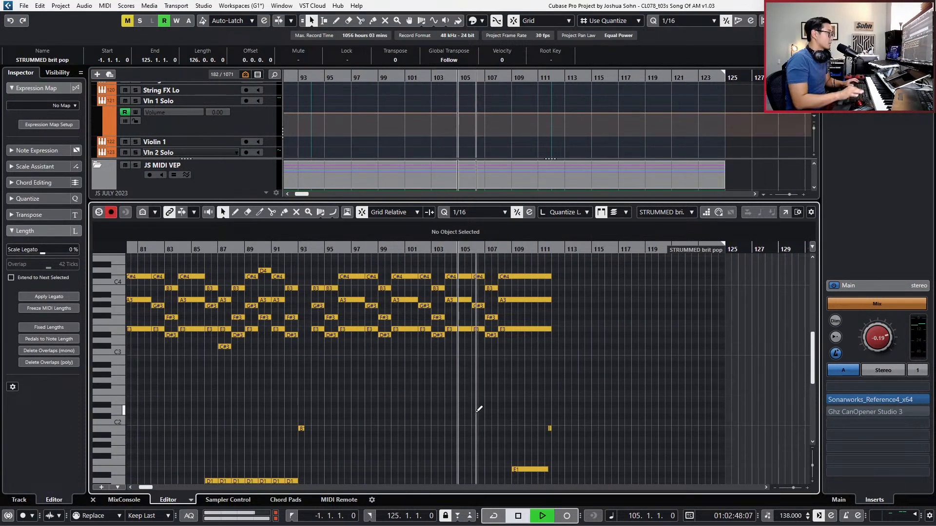
pyautogui.press('h')
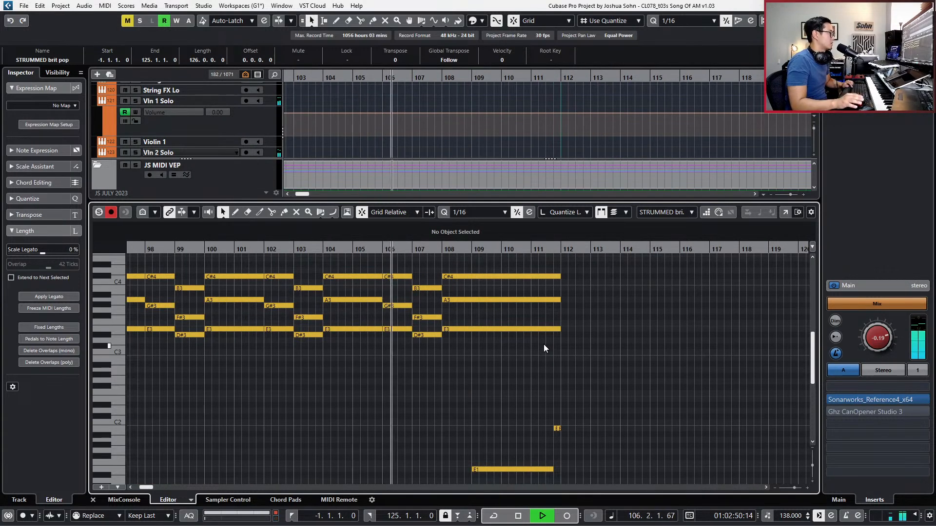
pyautogui.scroll(-4, 545, 347)
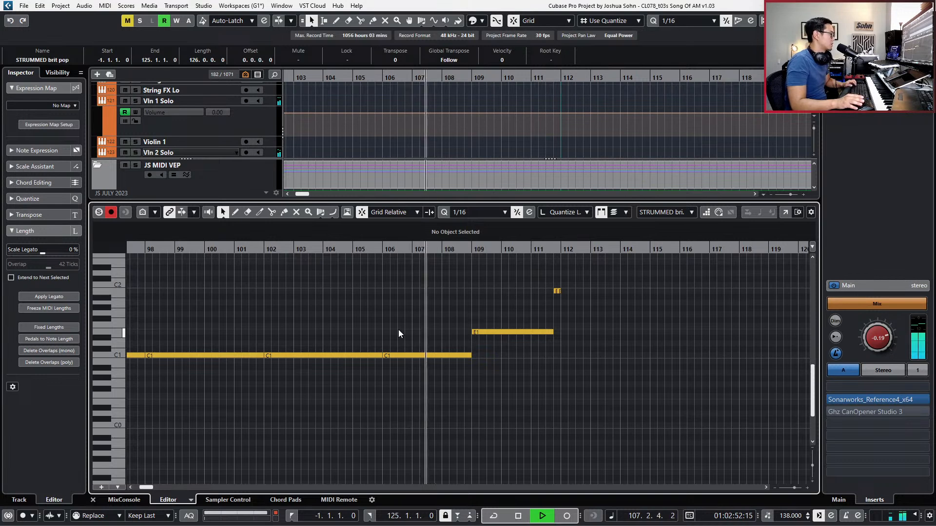
pyautogui.press('space')
pyautogui.hotkey('ctrl', 'e')
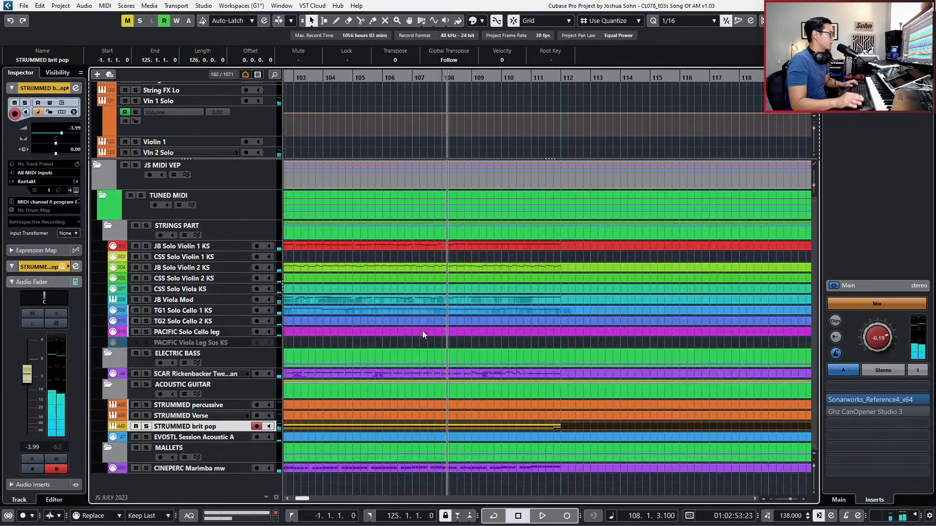
# Solo the STRUMMED Verse track, move the playback position back to bar 58, and open the track's channel settings.
pyautogui.press('g')
pyautogui.press('g')
pyautogui.press('g')
pyautogui.hscroll(-5, 495, 377)
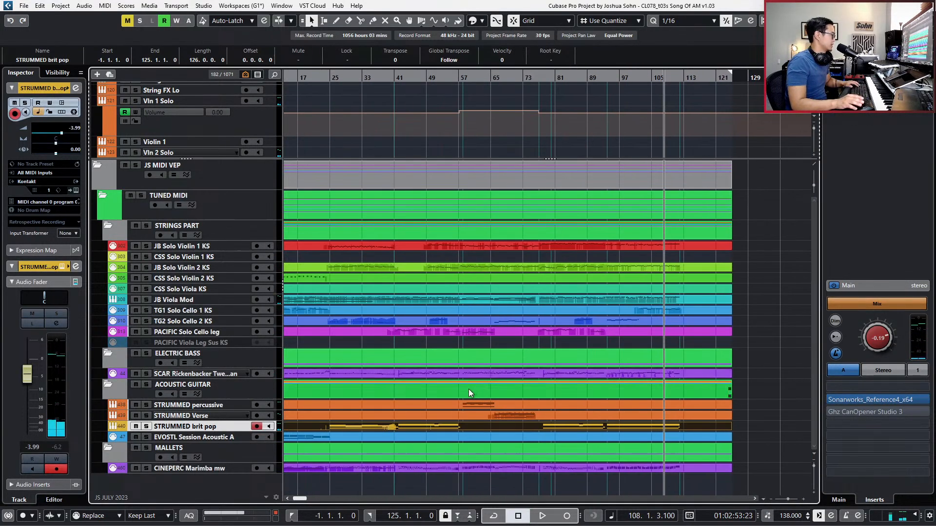
pyautogui.press('g')
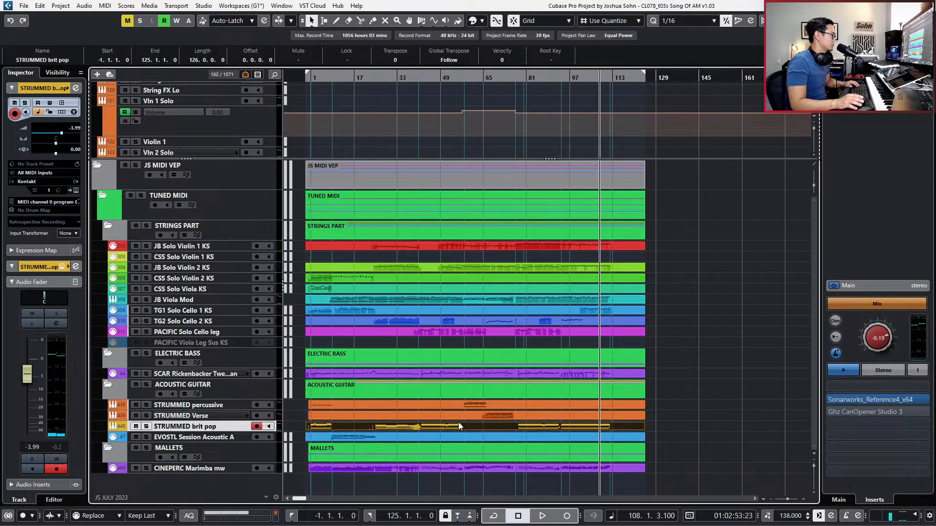
pyautogui.click(458, 415)
pyautogui.press('s')
pyautogui.press('-')
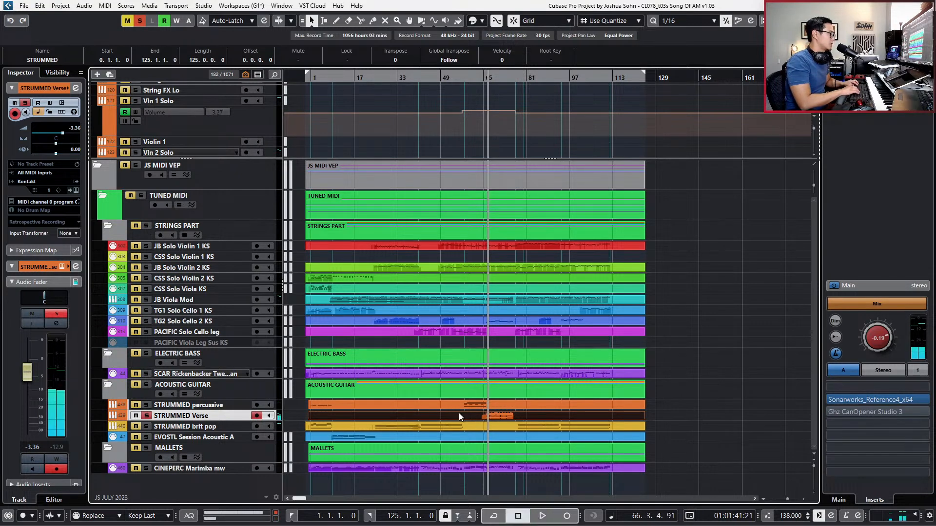
pyautogui.press('-')
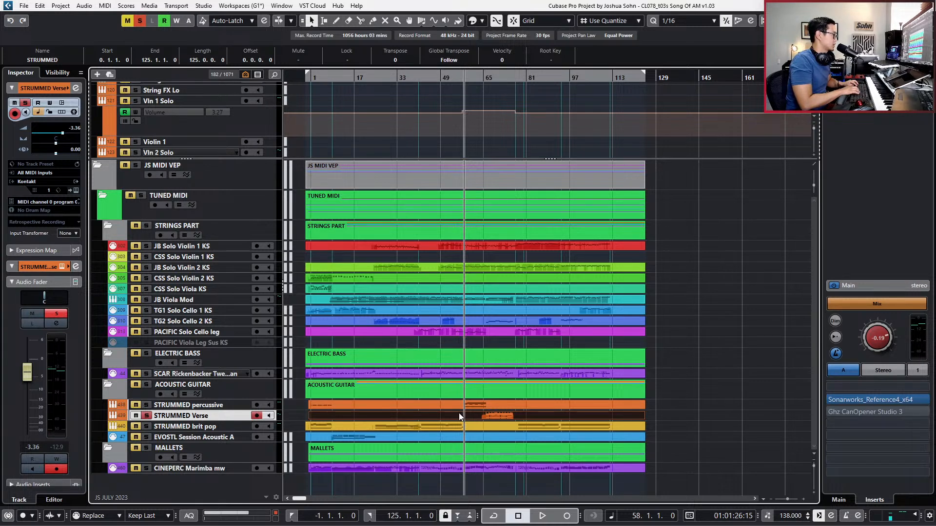
pyautogui.press('e')
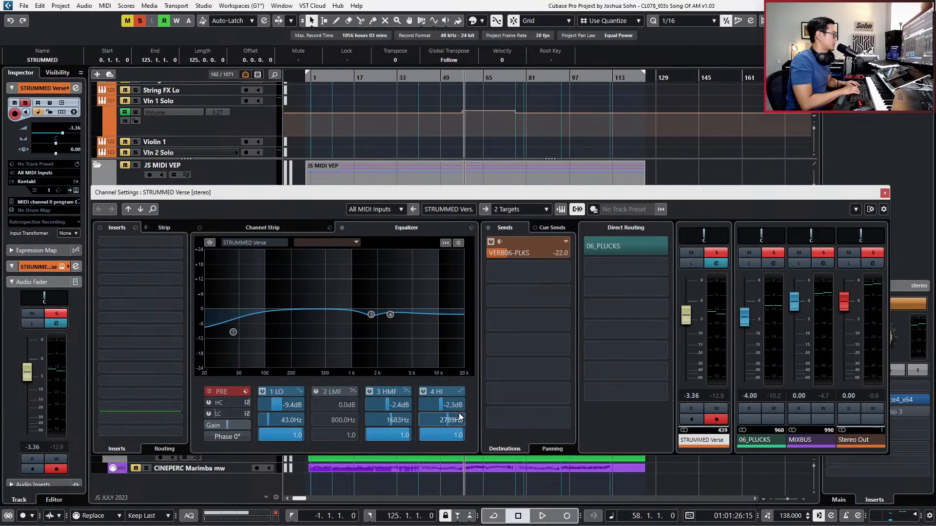
# Play the song from bar 58, unsolo the STRUMMED Verse track, and close its channel settings.
pyautogui.press('space')
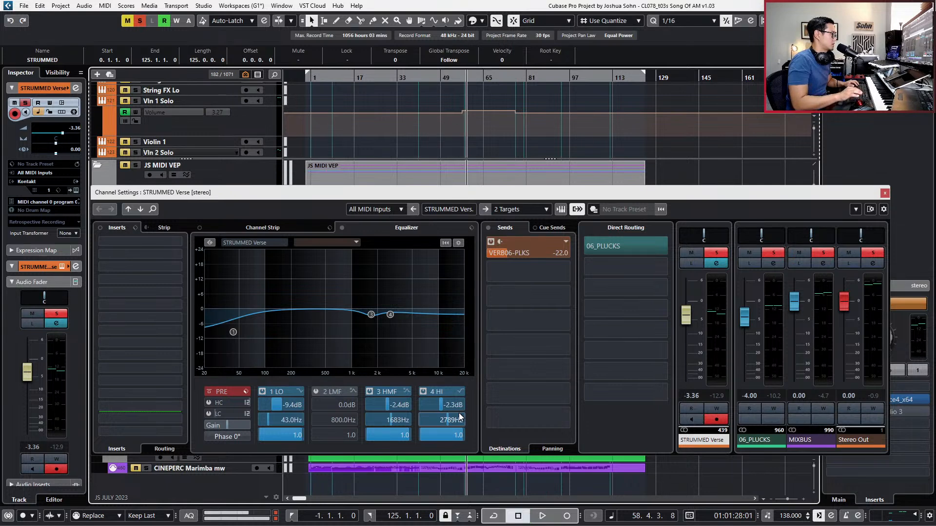
pyautogui.click(716, 253)
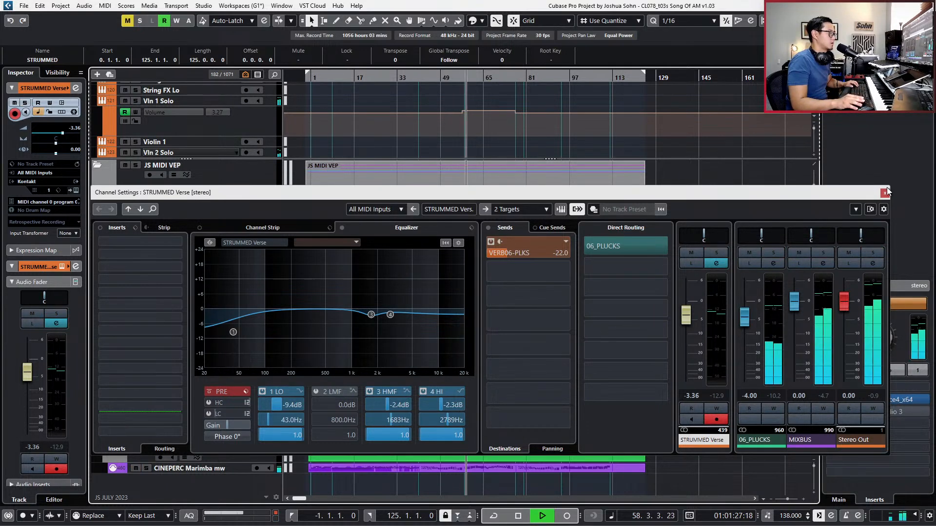
pyautogui.click(886, 191)
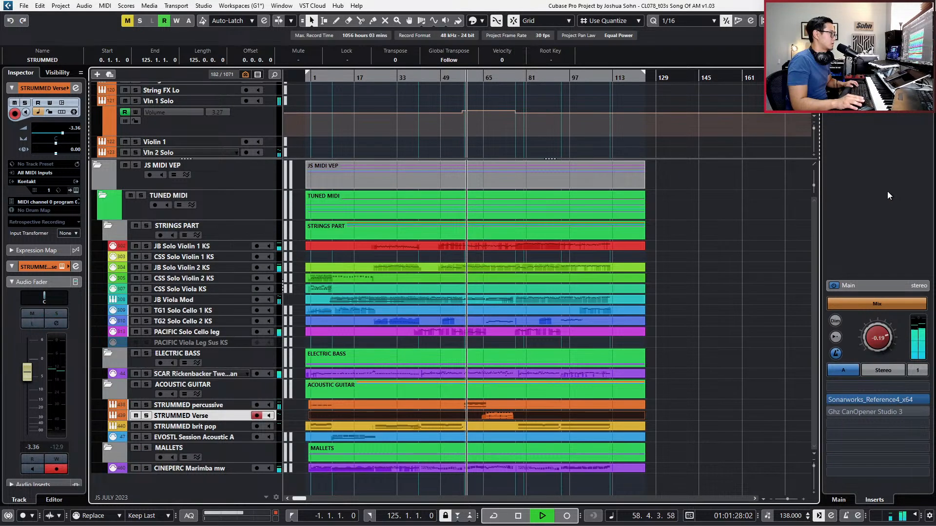
# Solo the STRUMMED percussive track and inspect its notes in the editor during playback.
pyautogui.click(508, 404)
pyautogui.press('s')
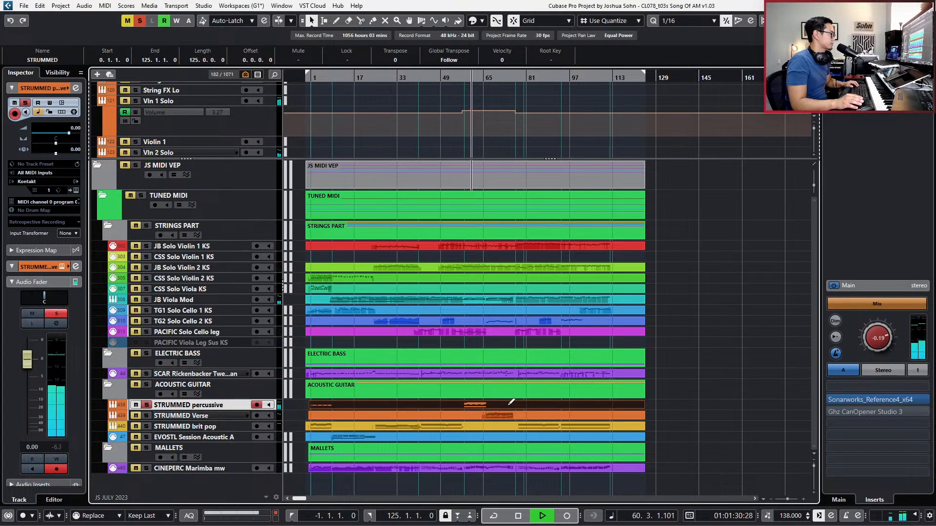
pyautogui.hotkey('ctrl', 'e')
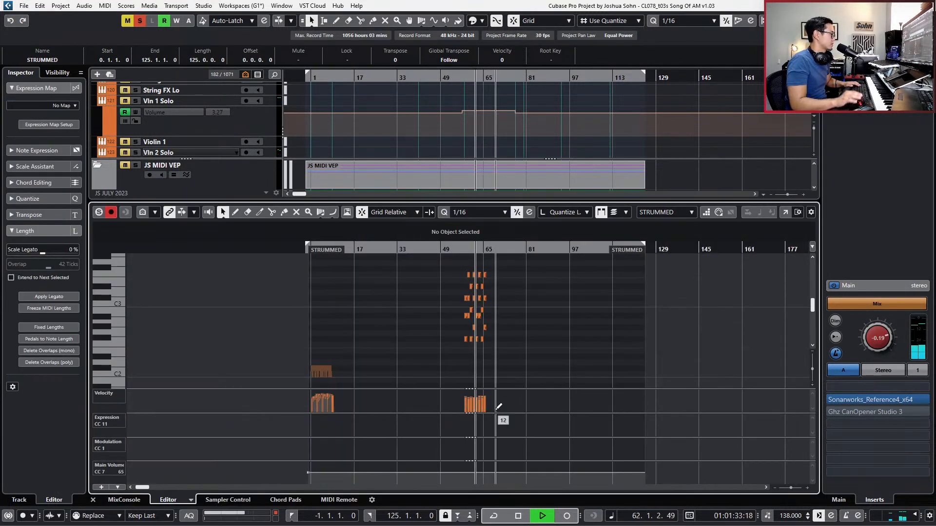
pyautogui.hotkey('ctrl', 'e')
# Cut the STRUMMED percussive EQ by -3.9 dB at 5764 Hz and -4.1 dB at 1497 Hz, then unsolo the channel.
pyautogui.press('e')
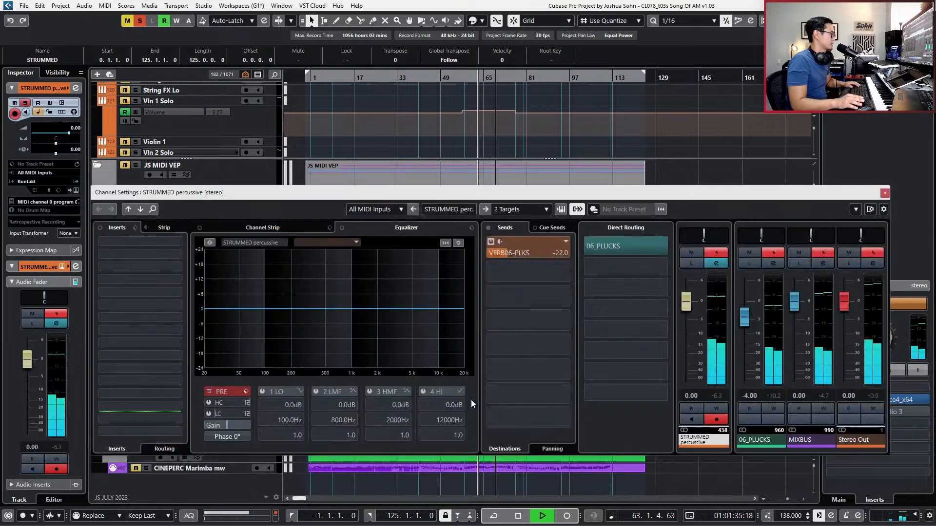
pyautogui.moveTo(418, 309); pyautogui.dragTo(418, 319)
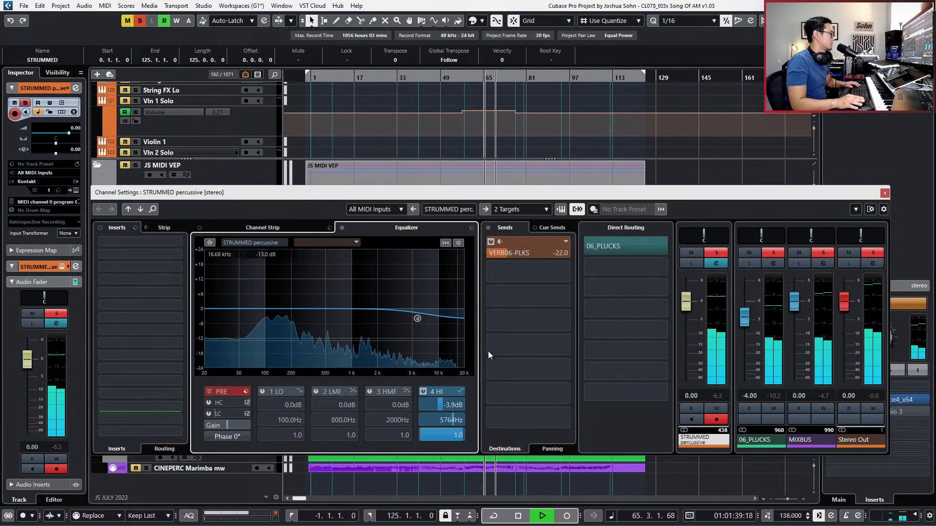
pyautogui.moveTo(365, 312); pyautogui.dragTo(368, 321)
pyautogui.click(716, 252)
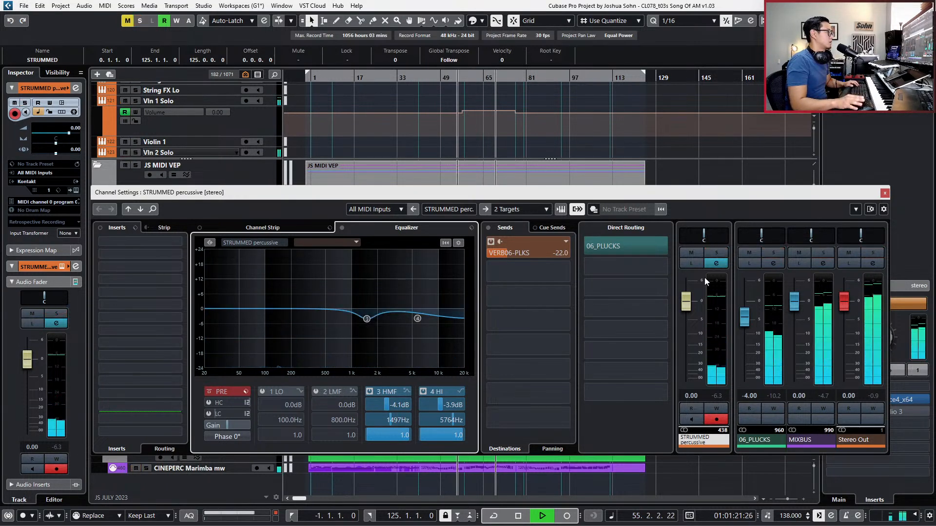
pyautogui.click(884, 193)
# Play the song's opening with STRUMMED percussive soloed and again in the full mix, then return to bar 58.
pyautogui.press('s')
pyautogui.press('KP_Subtract')
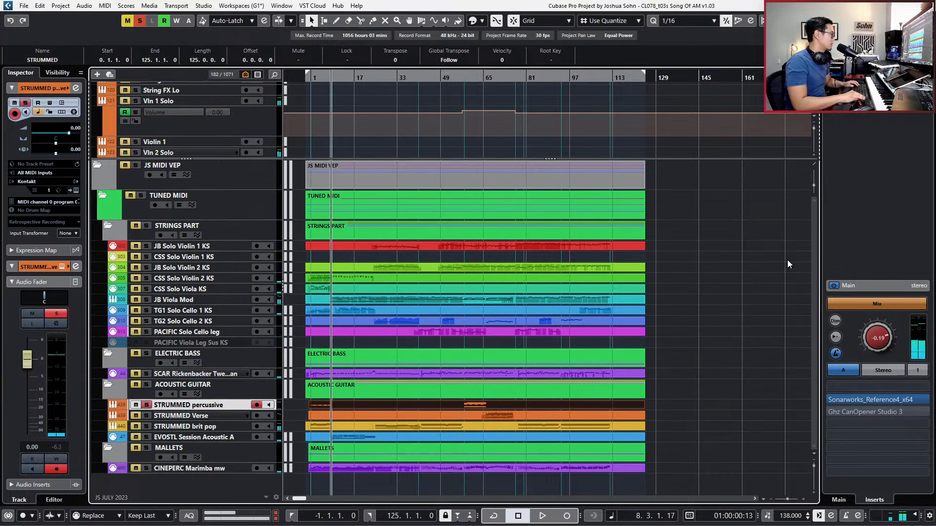
pyautogui.press('space')
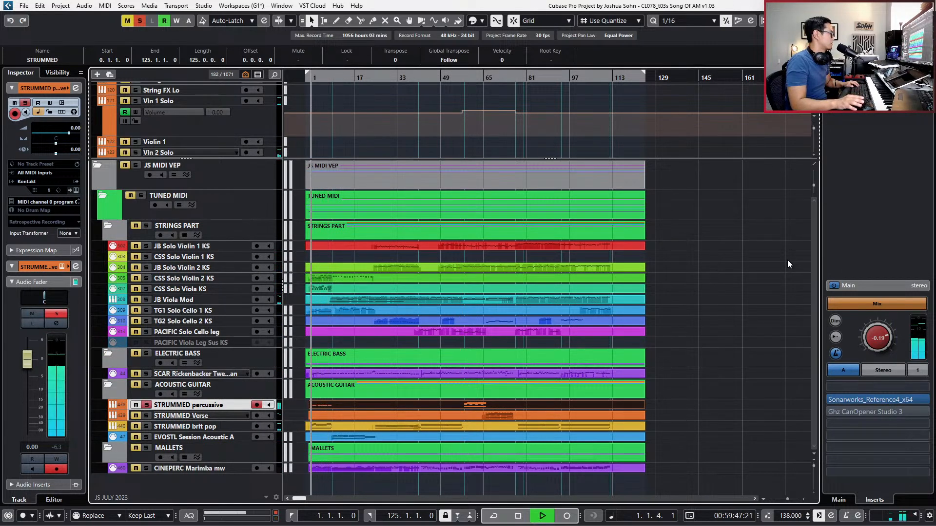
pyautogui.press('s')
pyautogui.press('space')
pyautogui.press('space')
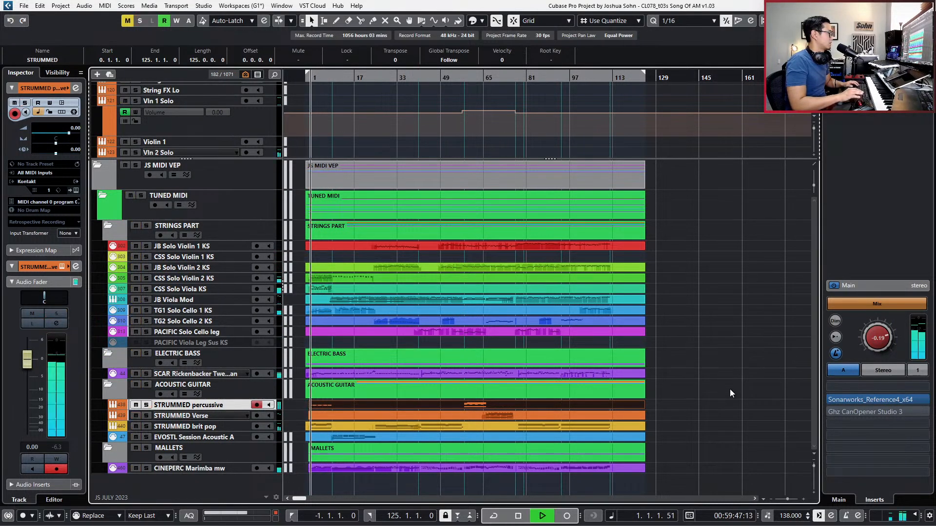
pyautogui.press('space')
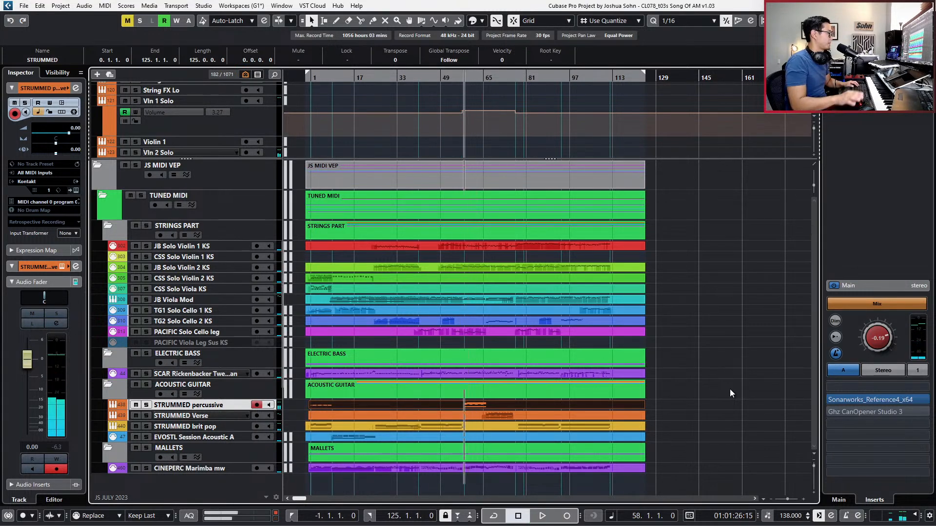
# Set the STRUMMED percussive part's Main Volume (CC 7) to 96 from about bar 55 onward and close the editor.
pyautogui.hotkey('ctrl', 'e')
pyautogui.press('space')
pyautogui.moveTo(457, 468); pyautogui.dragTo(514, 468)
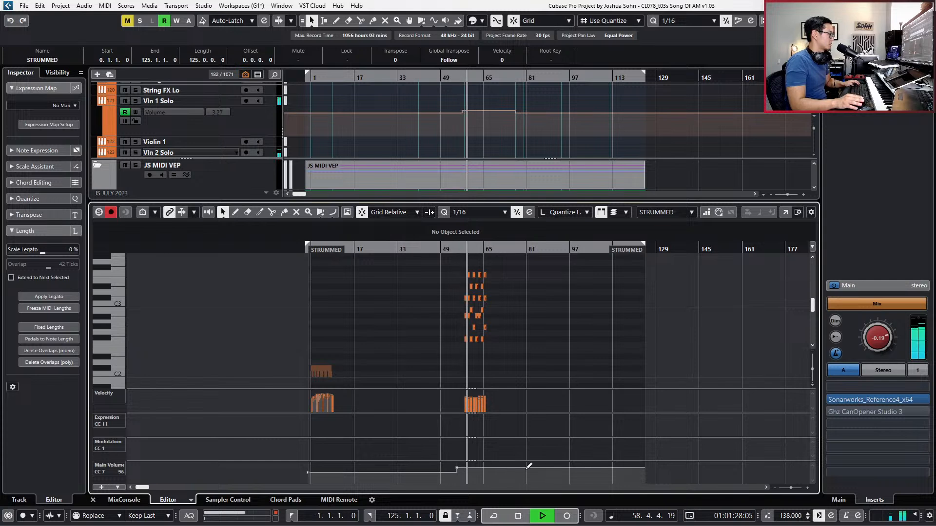
pyautogui.press('space')
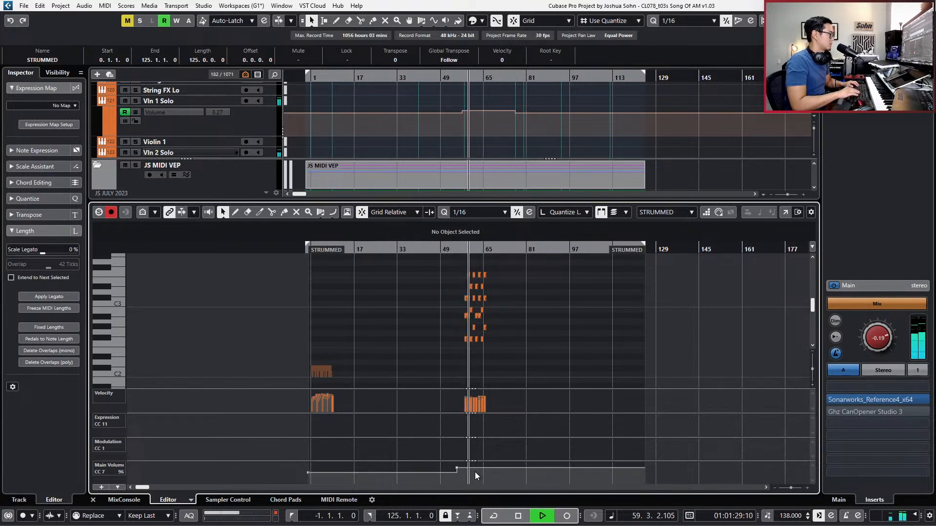
pyautogui.hotkey('ctrl', 'alt', 'e')
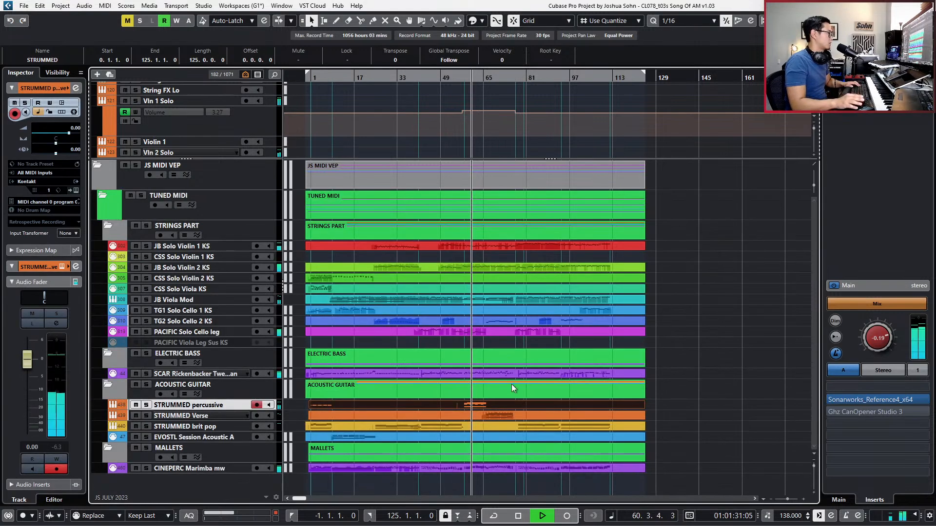
# Add a -3.7 dB cut at 13210 Hz to the STRUMMED percussive EQ using band 2, then close the channel settings.
pyautogui.press('e')
pyautogui.click(417, 318)
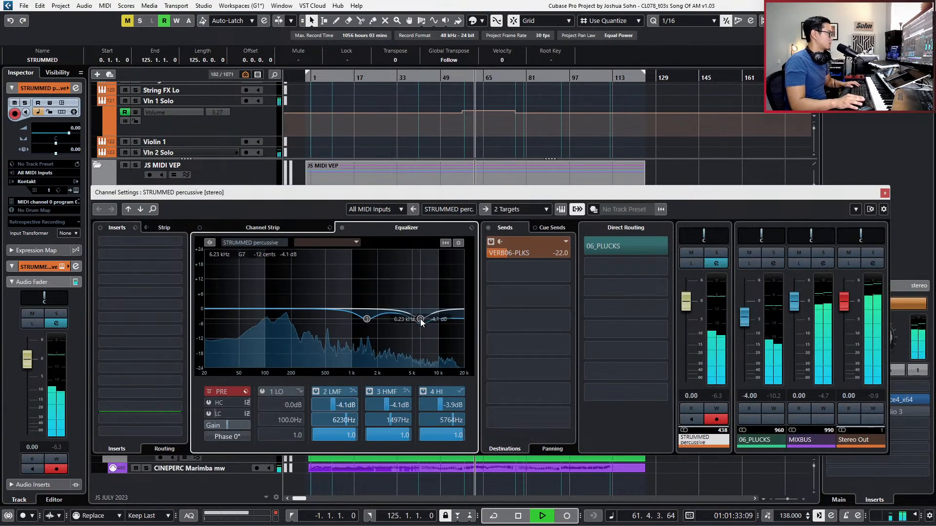
pyautogui.moveTo(416, 319); pyautogui.dragTo(448, 322)
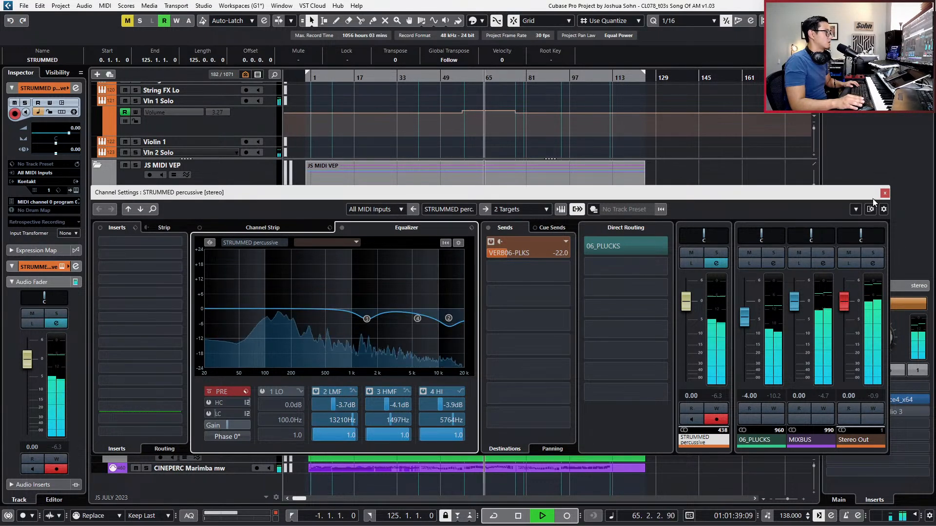
pyautogui.click(884, 194)
# Select the solo string parts and play the song from the start with the master level meter shown.
pyautogui.press('space')
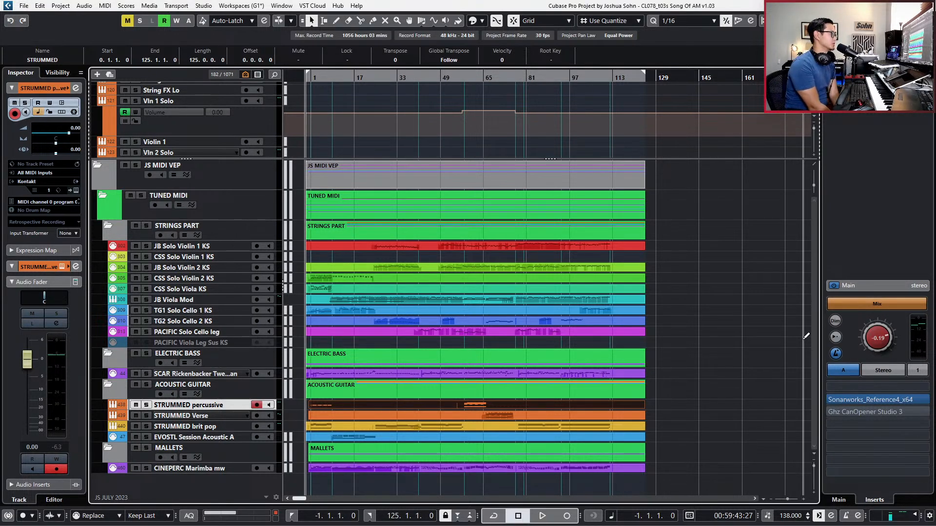
pyautogui.hotkey('shift', 'f')
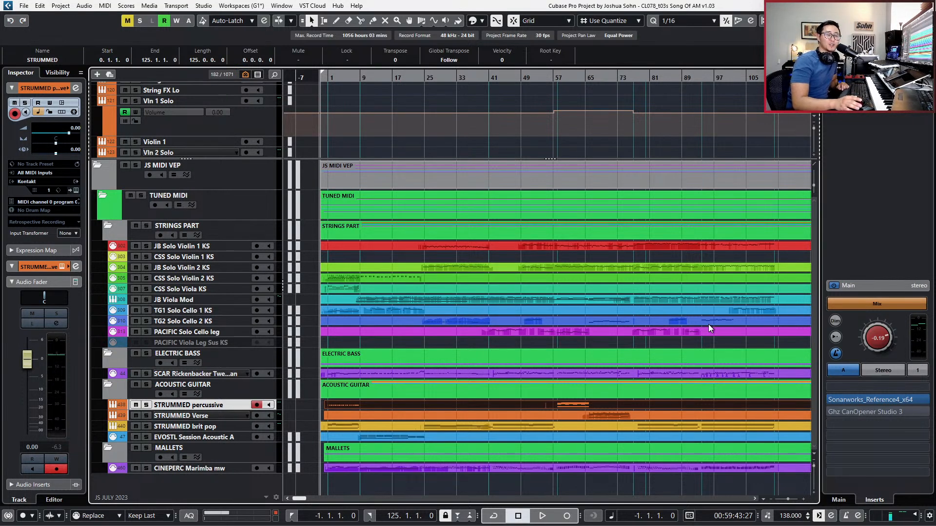
pyautogui.press('g')
pyautogui.click(558, 354)
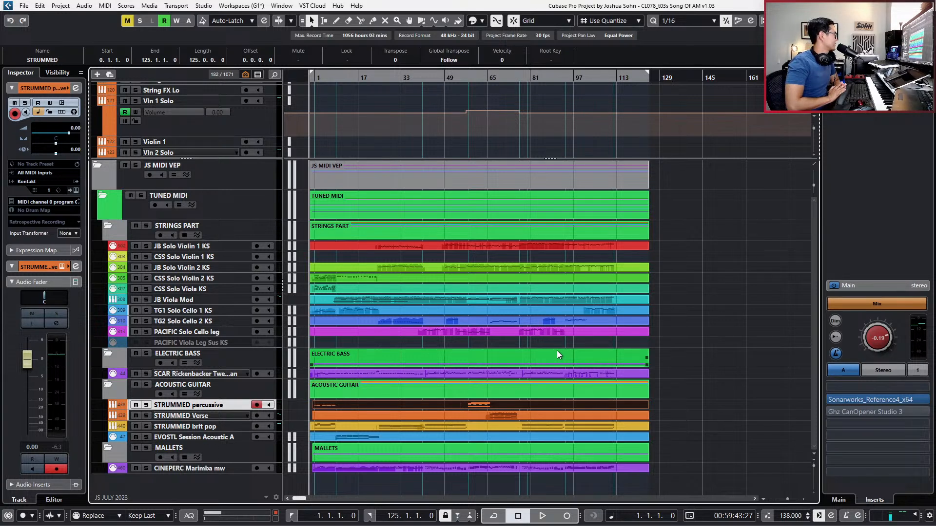
pyautogui.moveTo(670, 245); pyautogui.dragTo(606, 335)
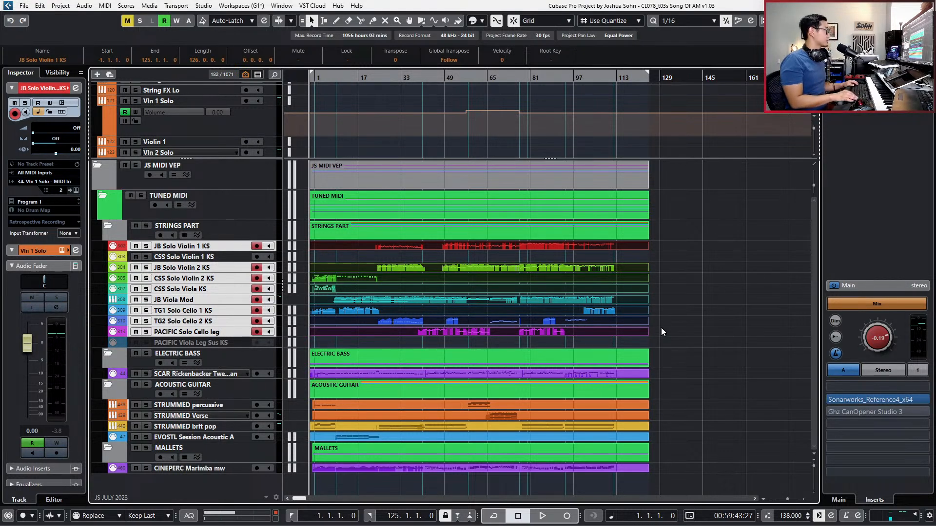
pyautogui.press('space')
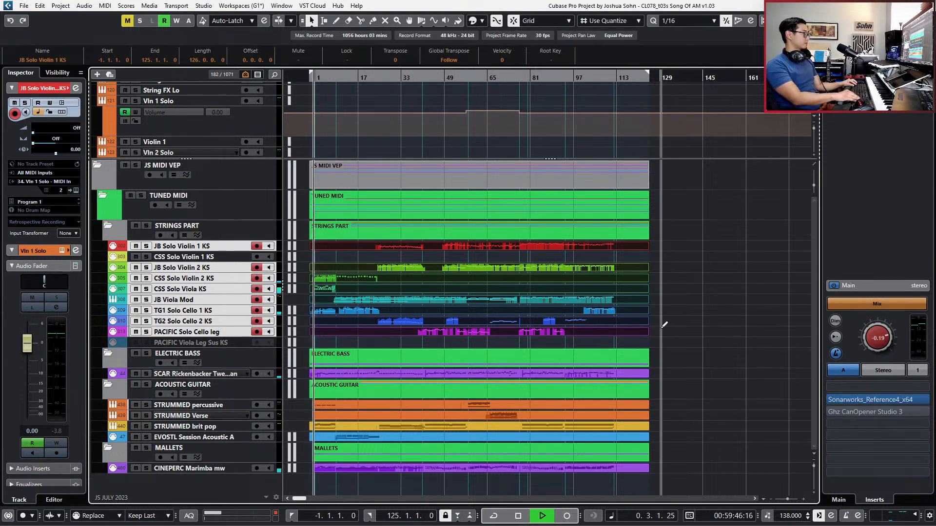
pyautogui.scroll(2, 514, 352)
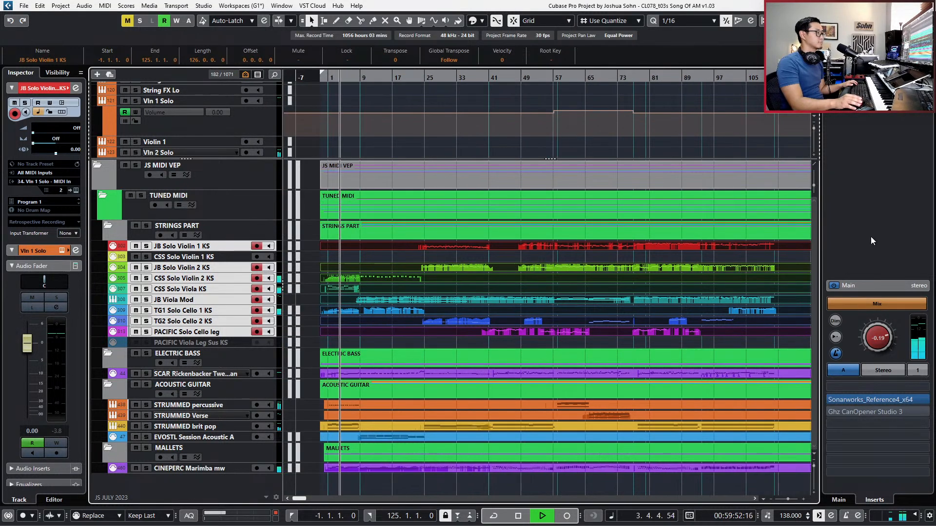
pyautogui.click(909, 73)
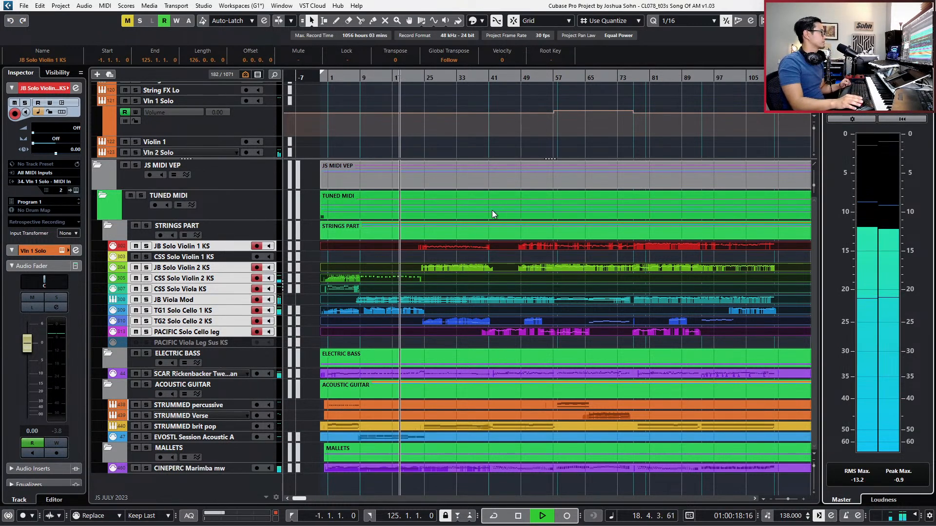
# Open the selected solo string parts together for note editing and follow their notes closely through bar 28 during playback.
pyautogui.doubleClick(353, 269)
pyautogui.press('h')
pyautogui.press('h')
pyautogui.press('h')
pyautogui.press('h')
pyautogui.press('h')
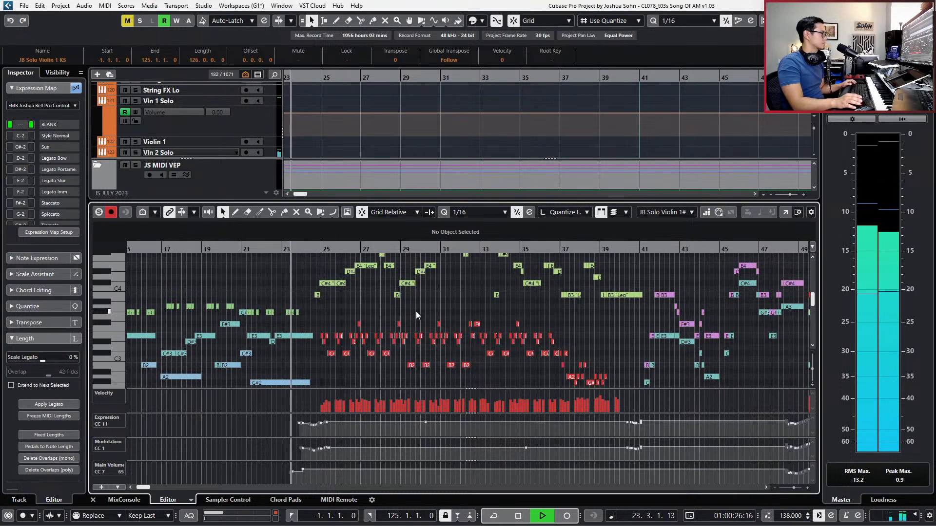
pyautogui.press('h')
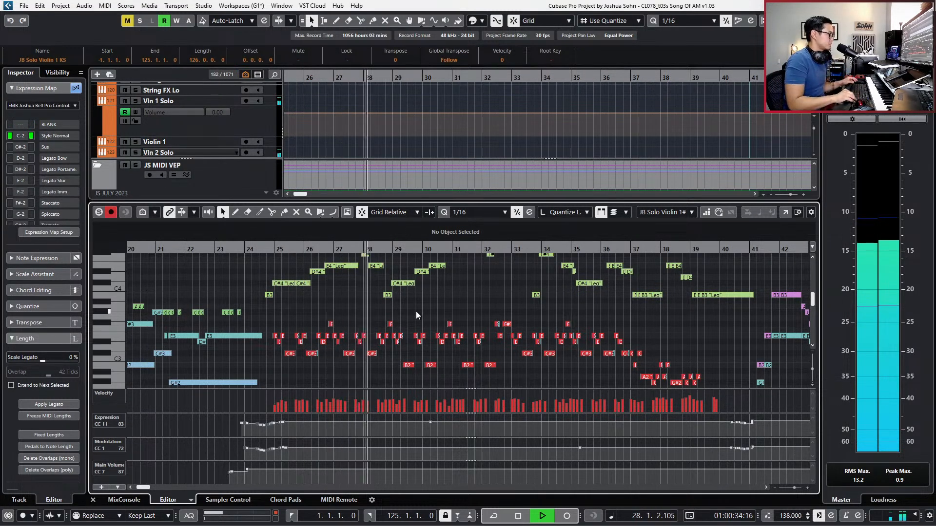
# Hide the controller lanes, examine the combined string notes through bar 41, and close the editor.
pyautogui.hotkey('ctrl', 'shift', 'c')
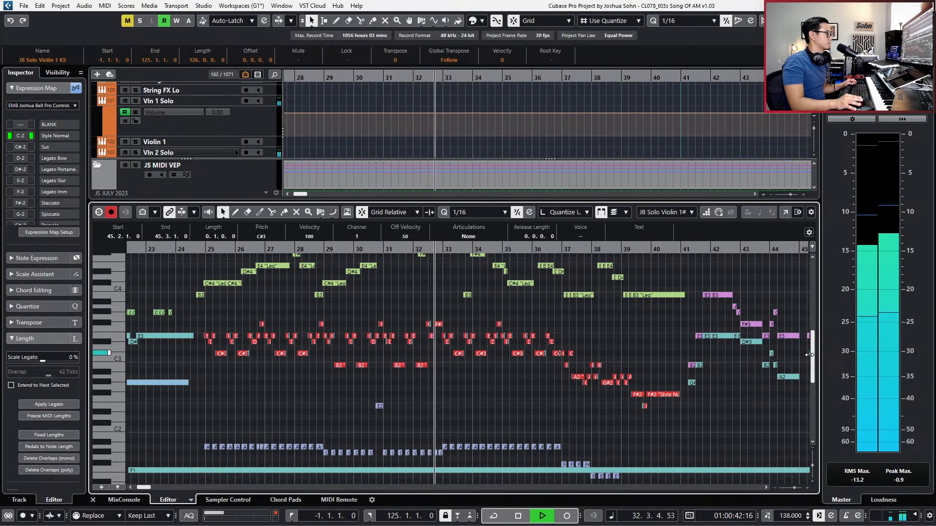
pyautogui.scroll(1, 804, 368)
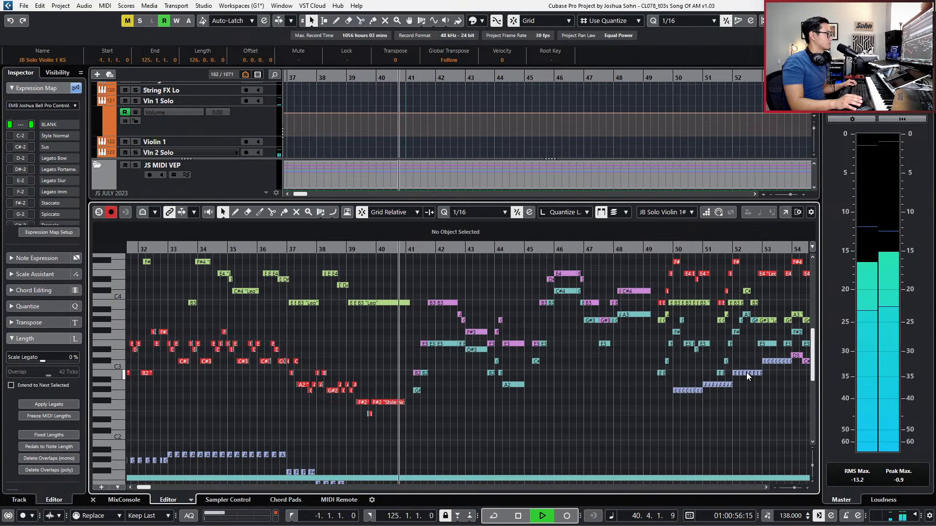
pyautogui.scroll(3, 746, 373)
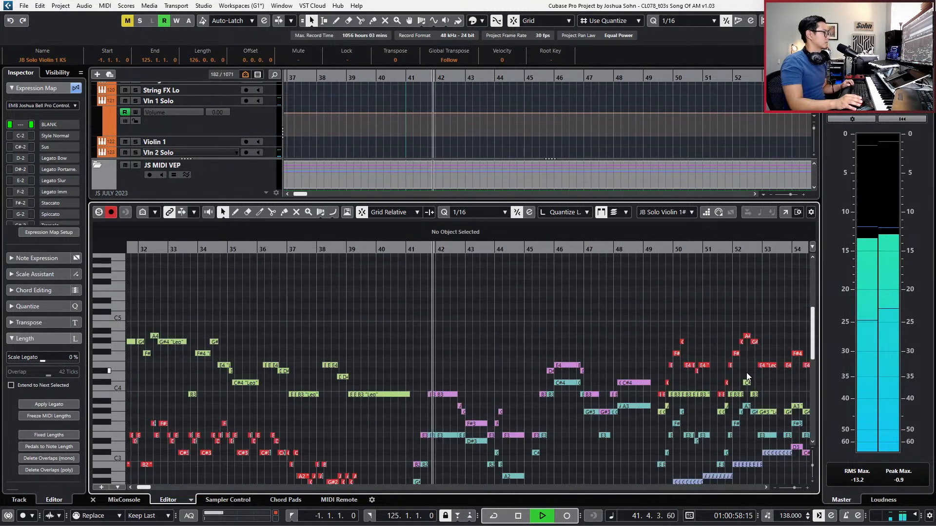
pyautogui.hotkey('ctrl', 'e')
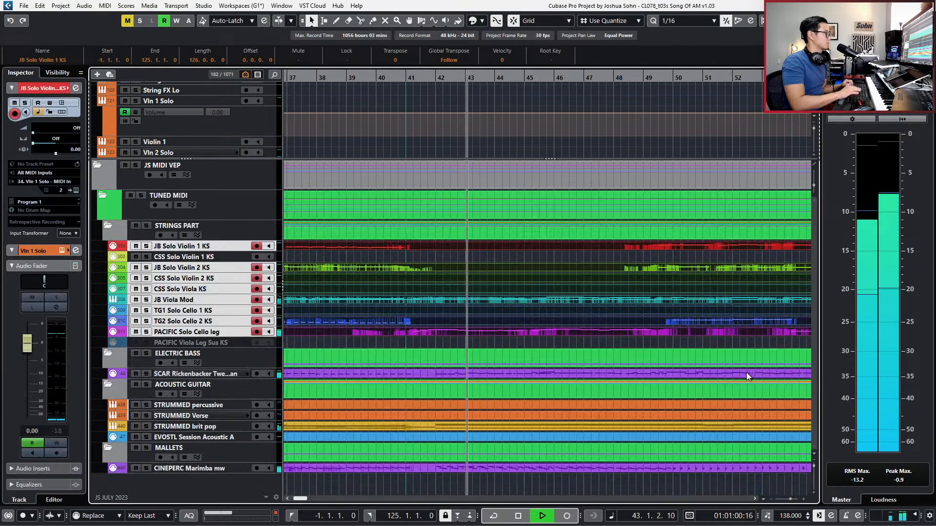
# Open the CINEPERC Marimba mw part, check its notes around bar 50, and close the editor.
pyautogui.doubleClick(560, 470)
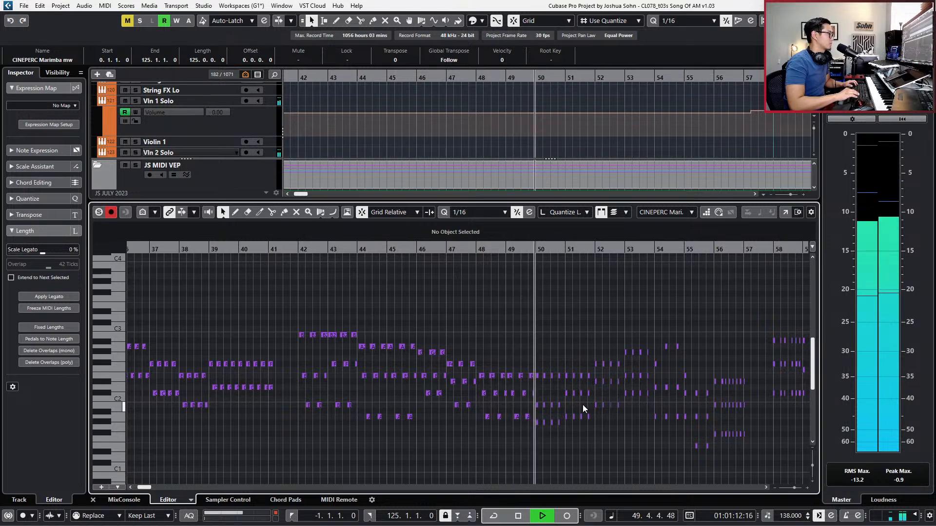
pyautogui.hotkey('ctrl', 'e')
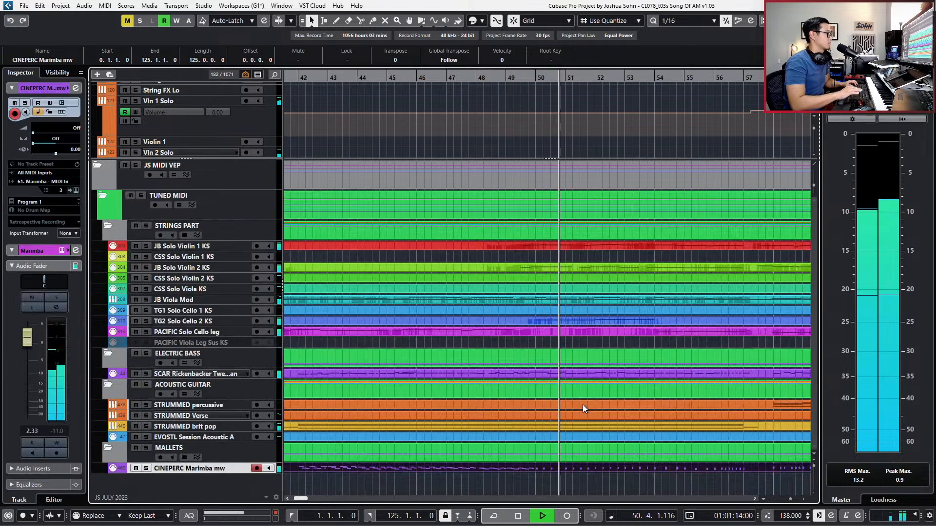
# Open the STRINGS PART folder for note editing, follow its notes to the song's end, and move the playback position to bar 107.
pyautogui.doubleClick(604, 226)
pyautogui.hscroll(6, 606, 258)
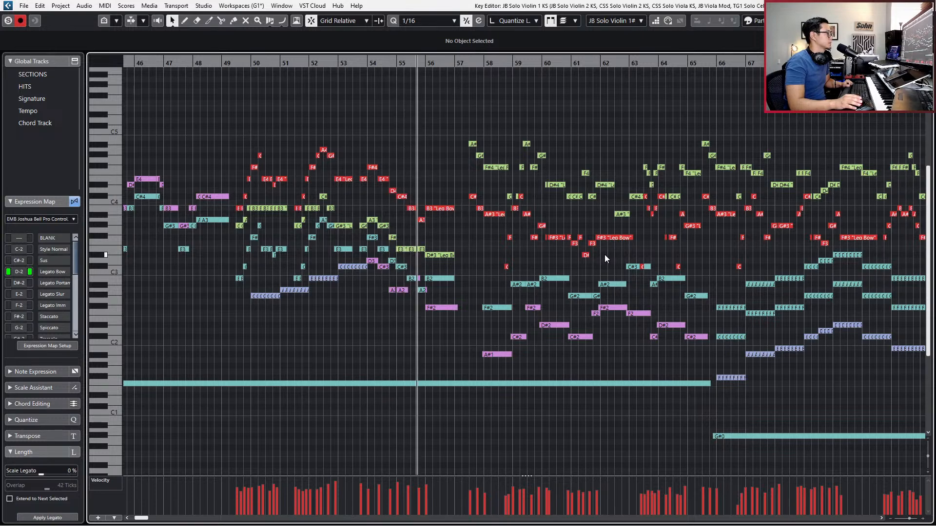
pyautogui.hscroll(4, 605, 255)
pyautogui.hscroll(3, 604, 255)
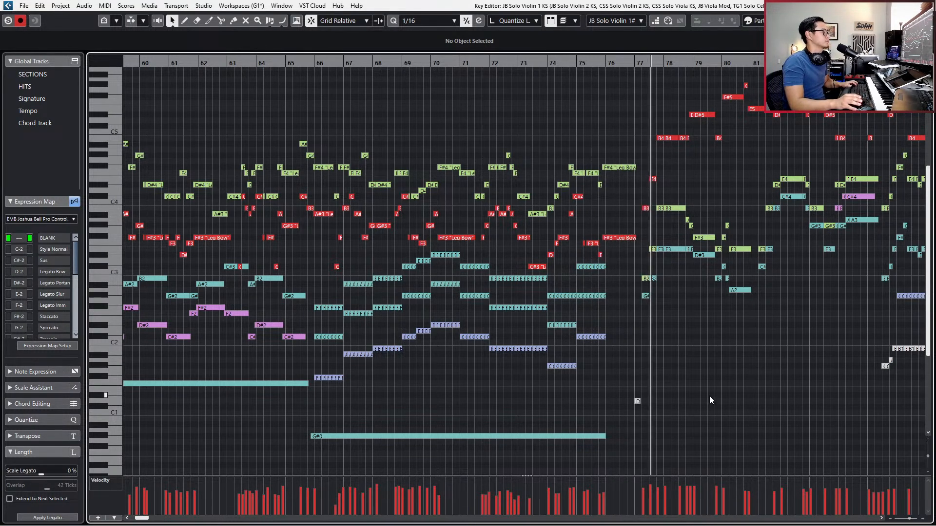
pyautogui.hscroll(5, 698, 425)
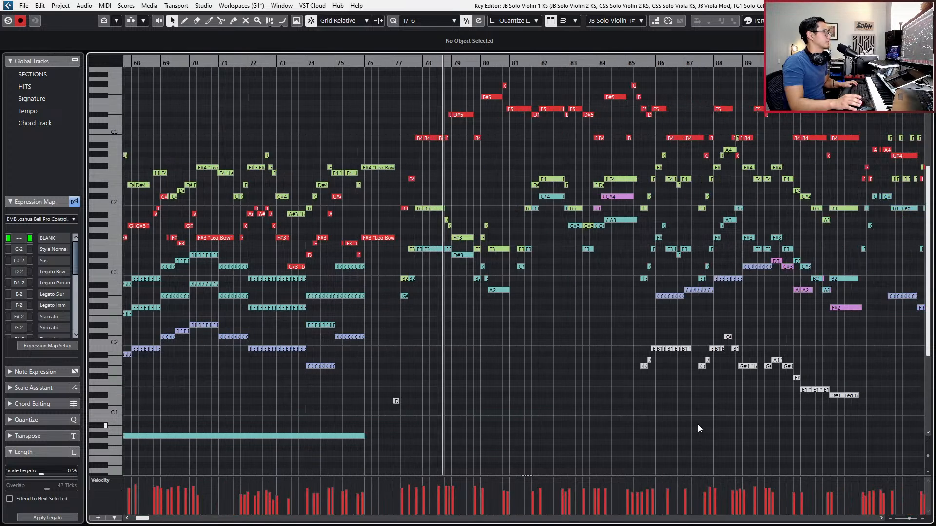
pyautogui.hscroll(2, 698, 428)
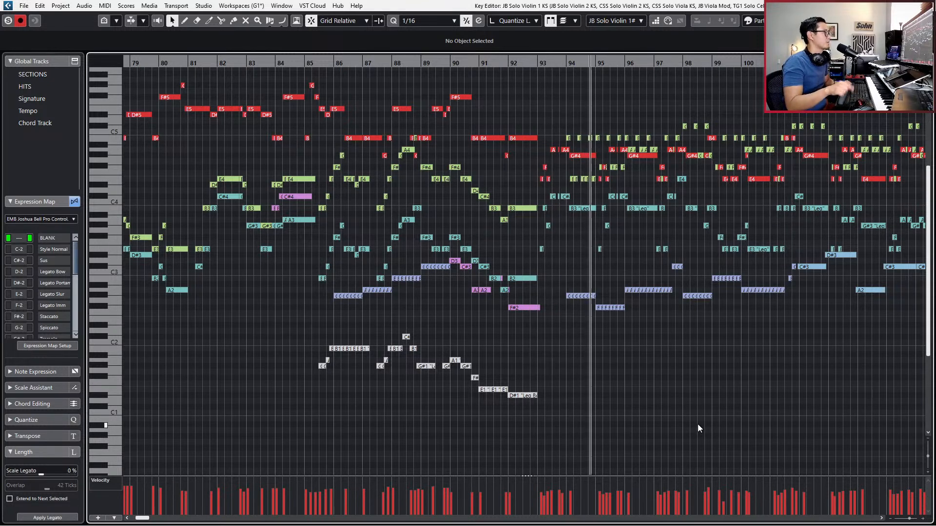
pyautogui.hscroll(2, 706, 388)
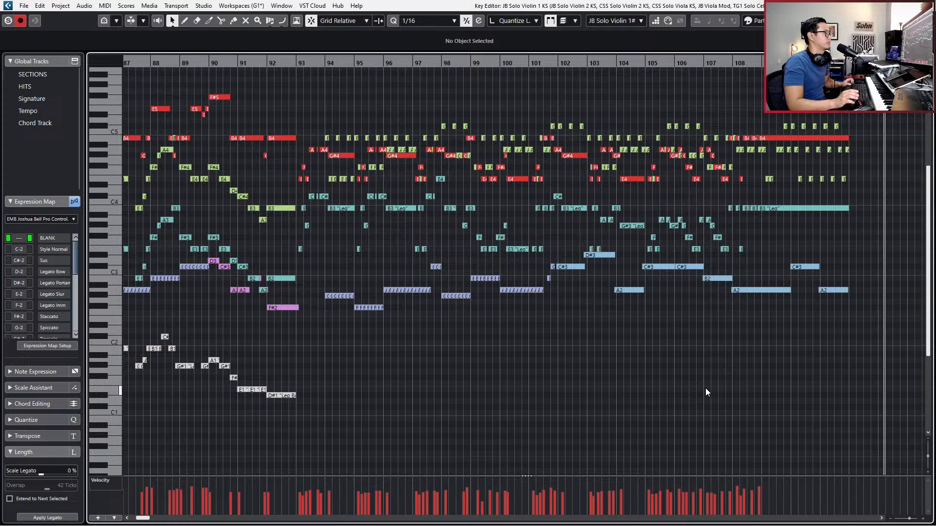
pyautogui.click(705, 388)
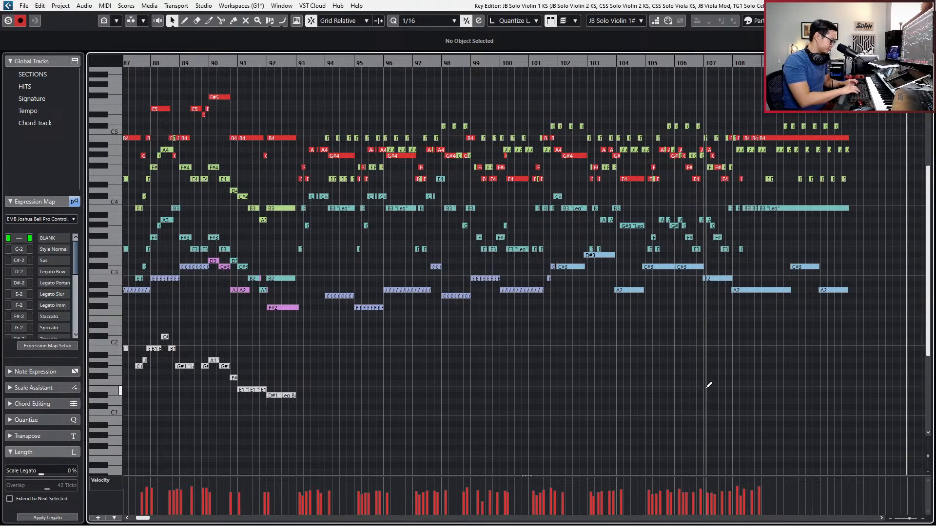